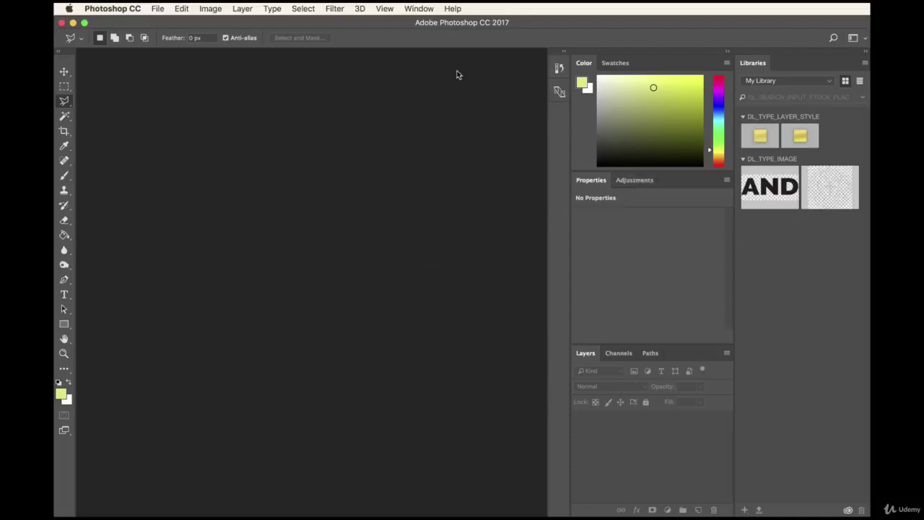
# Reset the Essentials workspace and remove the Libraries panel from it.
pyautogui.click(418, 9)
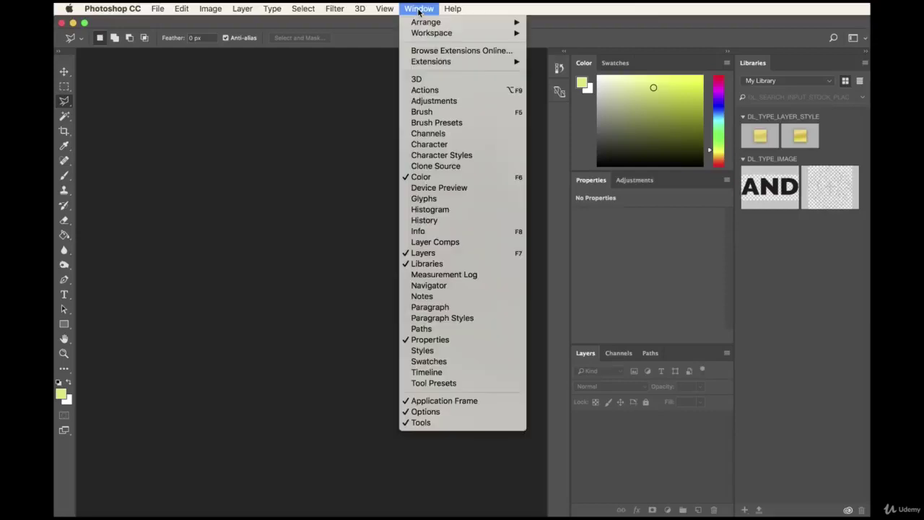
pyautogui.moveTo(431, 36)
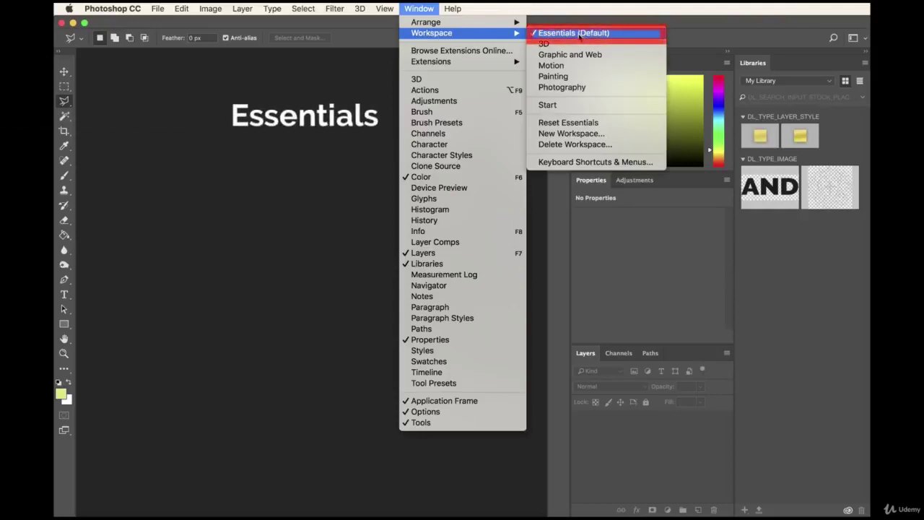
pyautogui.click(569, 124)
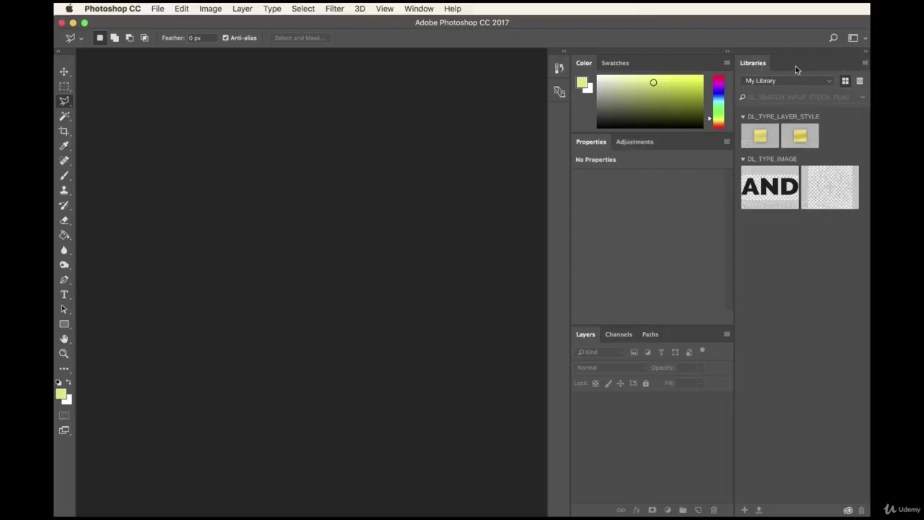
pyautogui.moveTo(754, 64); pyautogui.dragTo(341, 142)
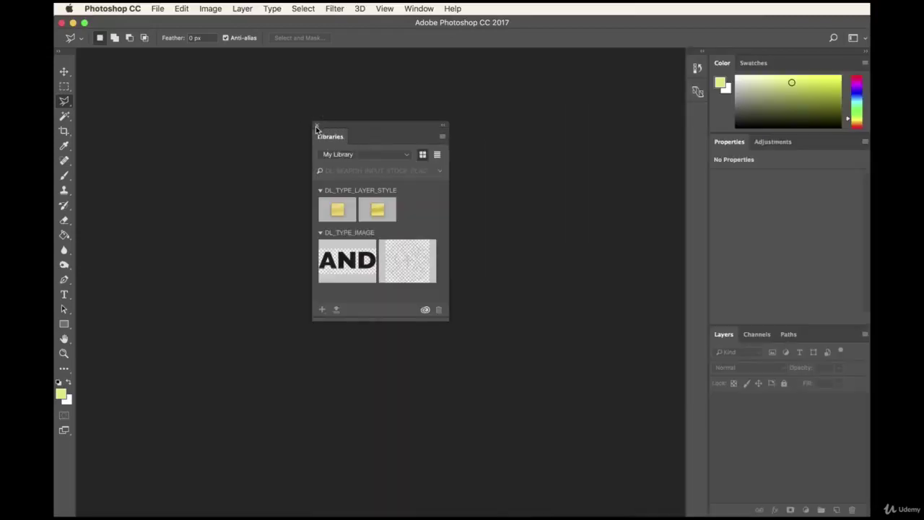
pyautogui.click(317, 126)
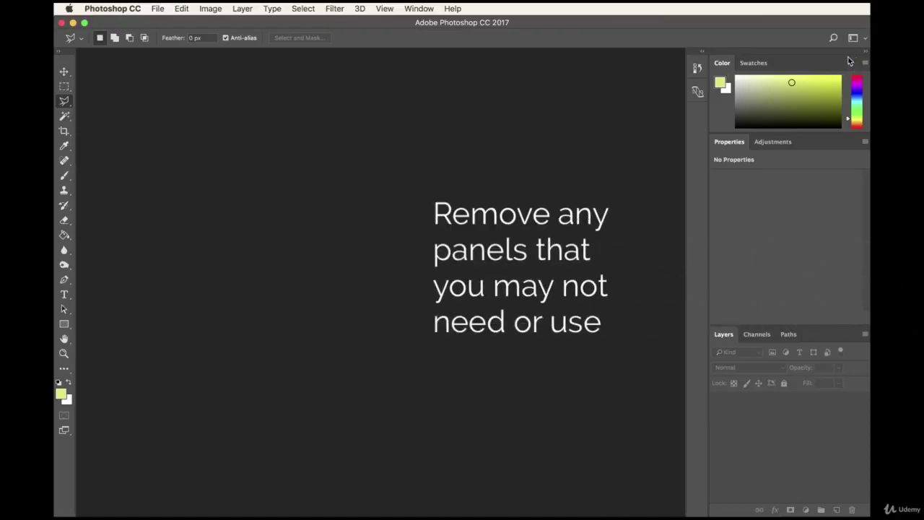
# Collapse and re-expand the main panel column, leaving the History and Device Preview column expanded beside it.
pyautogui.click(703, 54)
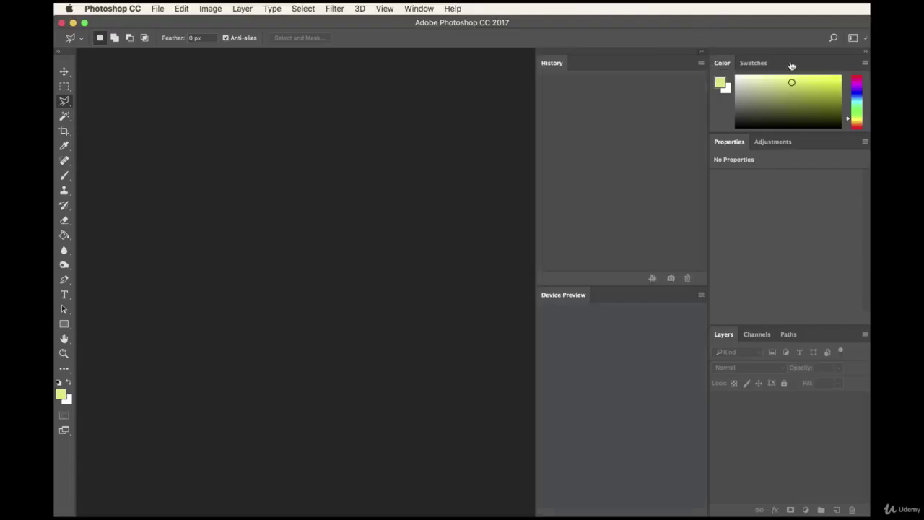
pyautogui.click(866, 52)
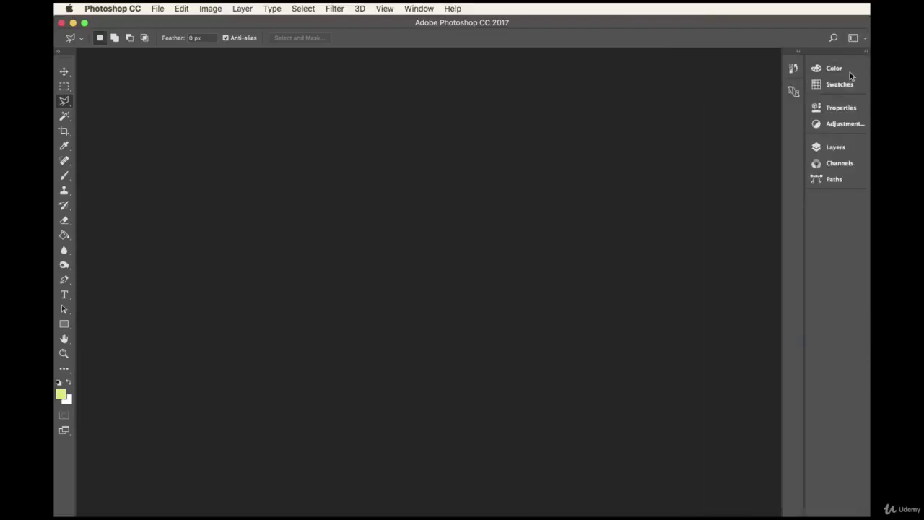
pyautogui.click(866, 51)
pyautogui.click(704, 51)
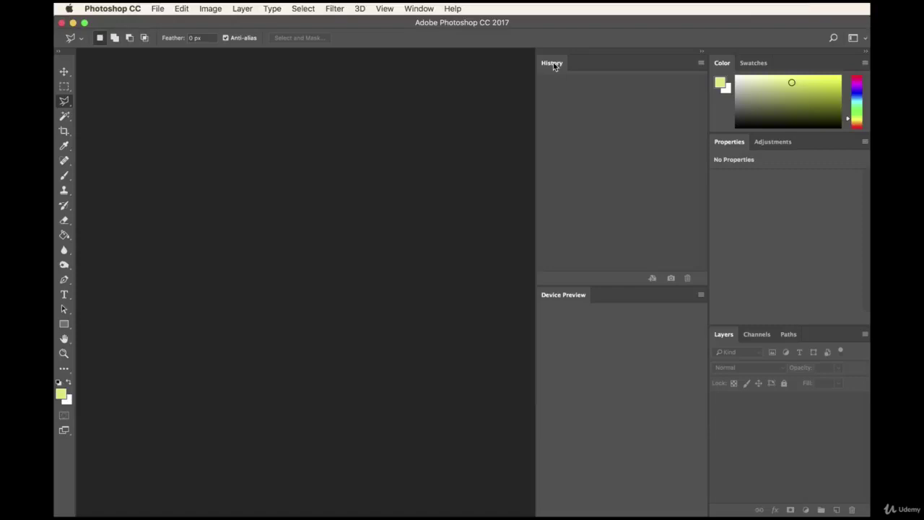
# Group the History panel with Properties and Adjustments, and remove the Device Preview panel from the workspace.
pyautogui.moveTo(554, 64); pyautogui.dragTo(812, 146)
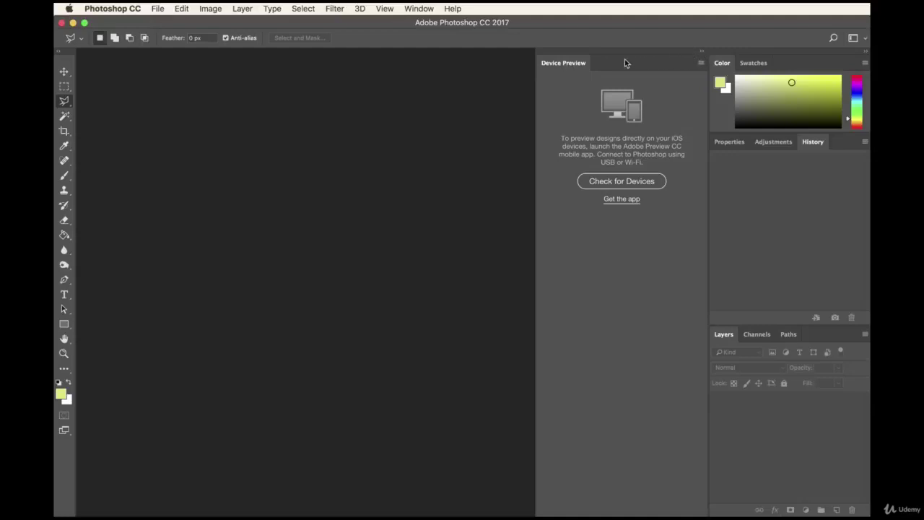
pyautogui.moveTo(570, 63); pyautogui.dragTo(320, 138)
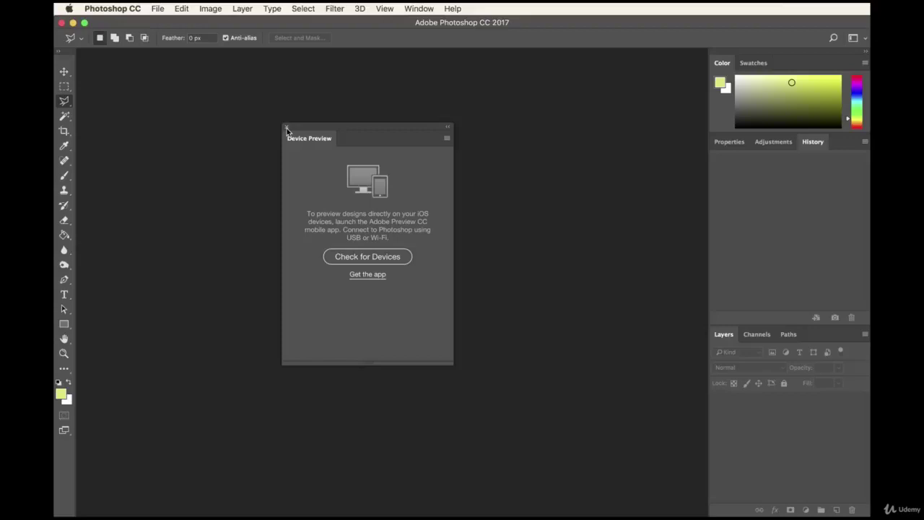
pyautogui.click(286, 128)
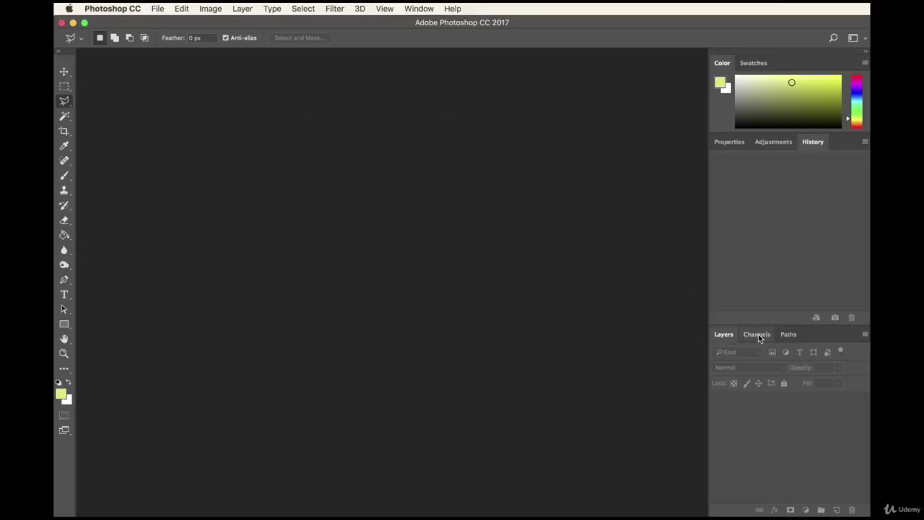
# View the Paths panel, the Adjustments panel and the Properties panel within their panel groups.
pyautogui.click(787, 336)
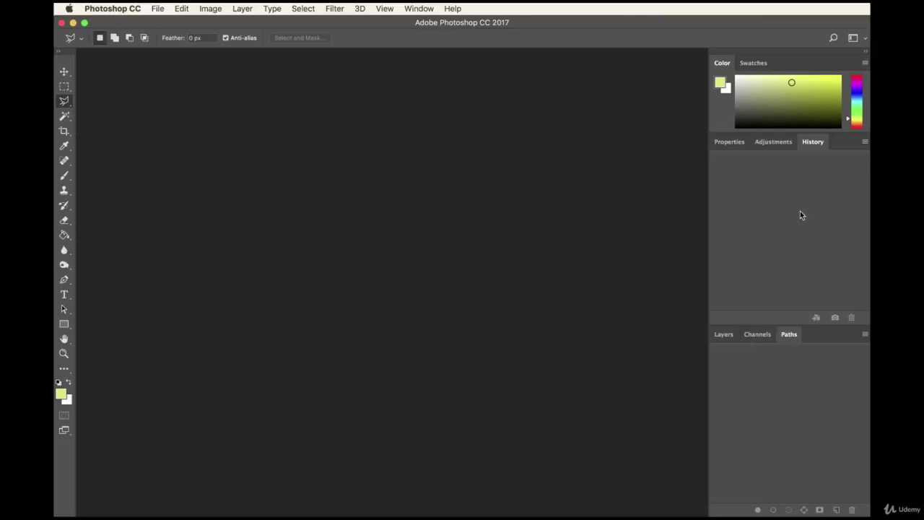
pyautogui.click(775, 143)
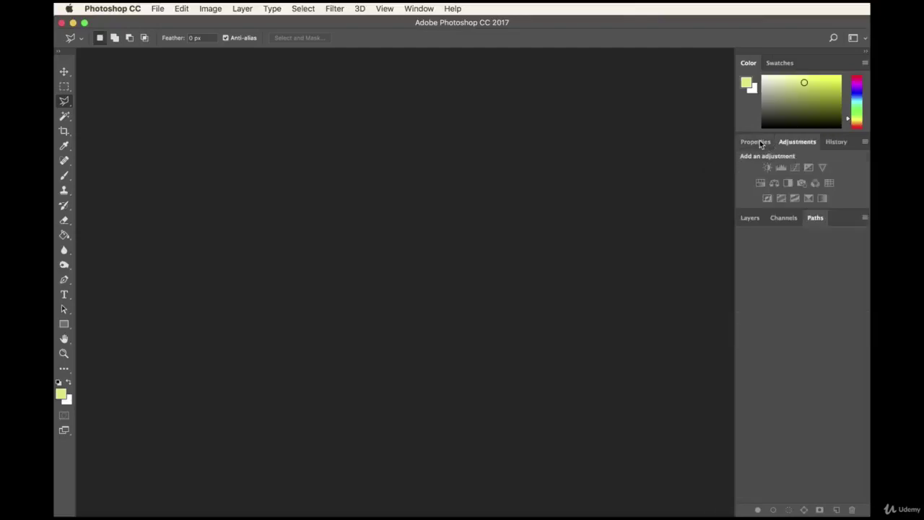
pyautogui.click(760, 143)
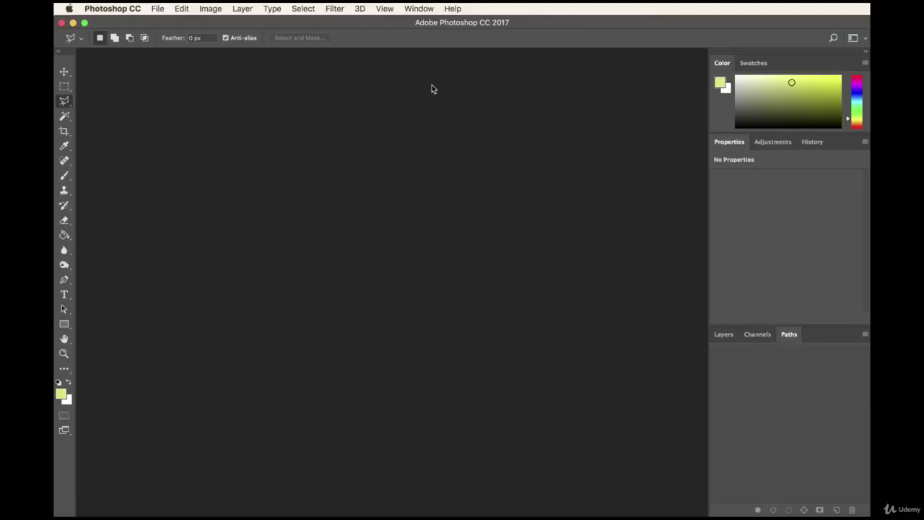
# Detach the Color panel and redock it after Swatches, checking Swatches and leaving Color in front.
pyautogui.click(721, 65)
pyautogui.moveTo(721, 65); pyautogui.dragTo(390, 195)
pyautogui.moveTo(450, 180); pyautogui.dragTo(777, 65)
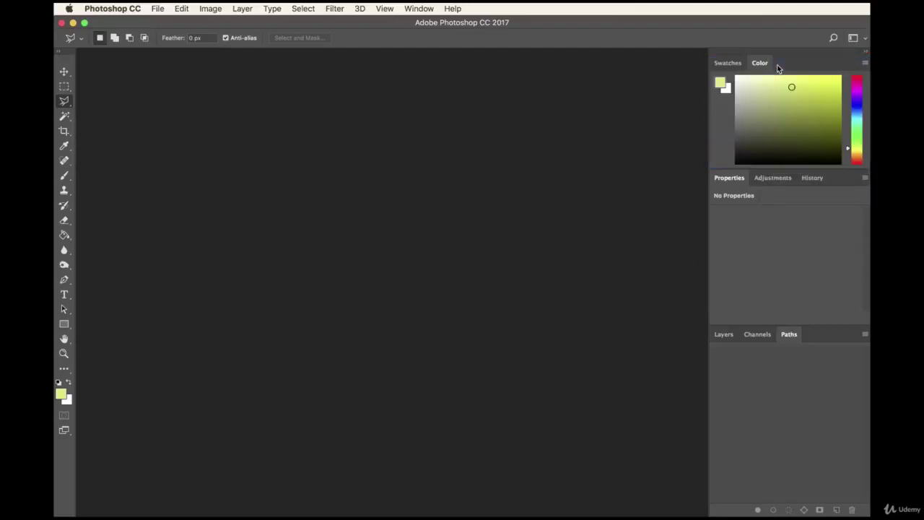
pyautogui.click(731, 64)
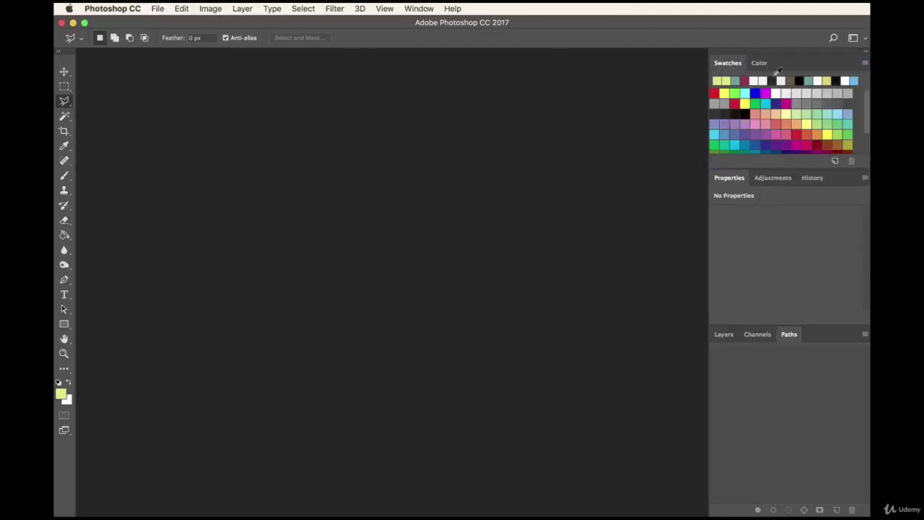
pyautogui.click(758, 64)
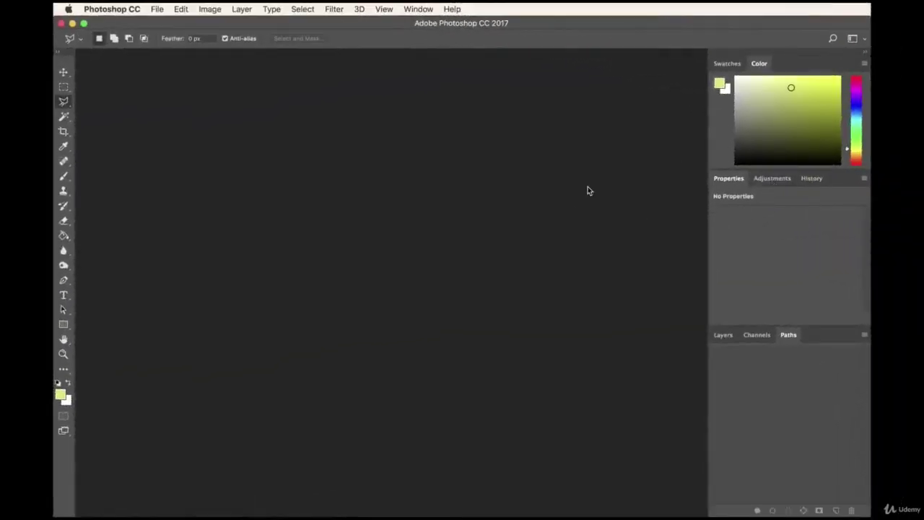
pyautogui.click(418, 9)
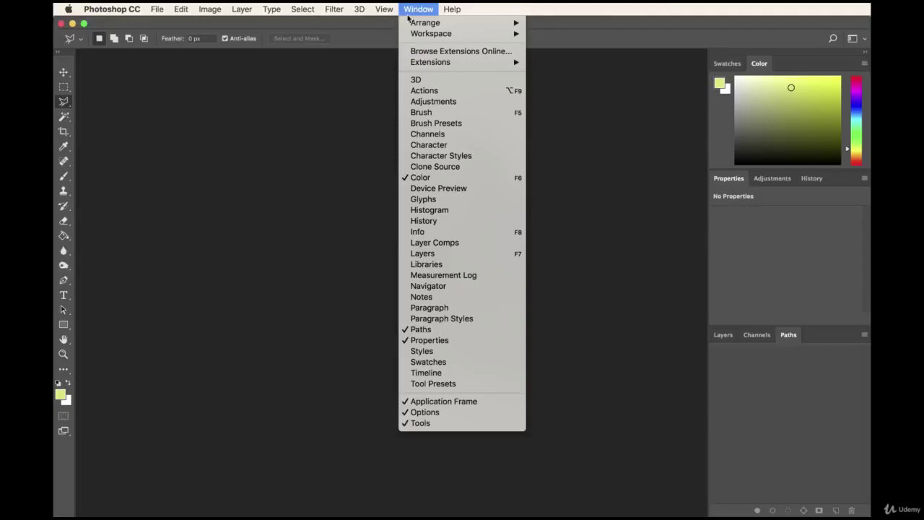
pyautogui.click(412, 8)
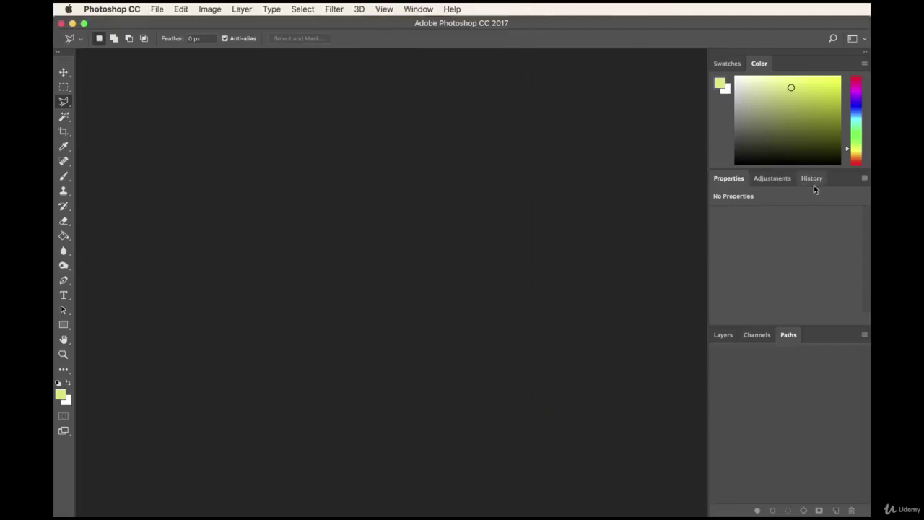
pyautogui.click(416, 8)
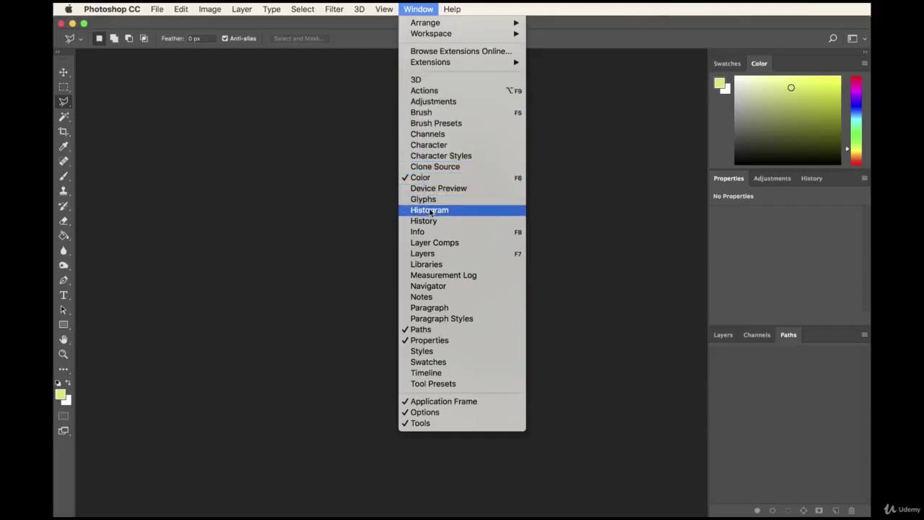
pyautogui.click(325, 271)
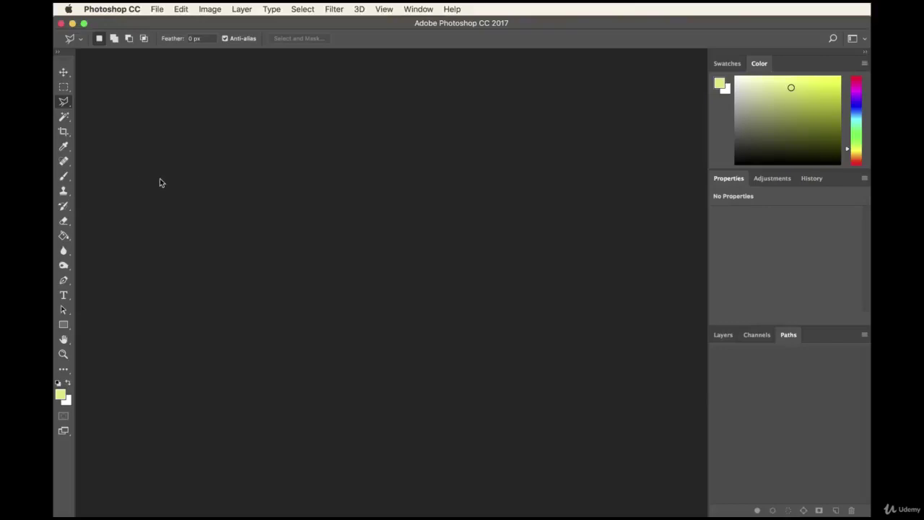
# Toggle the toolbar between two columns and one, leaving a single column, and detach it from its dock.
pyautogui.click(61, 52)
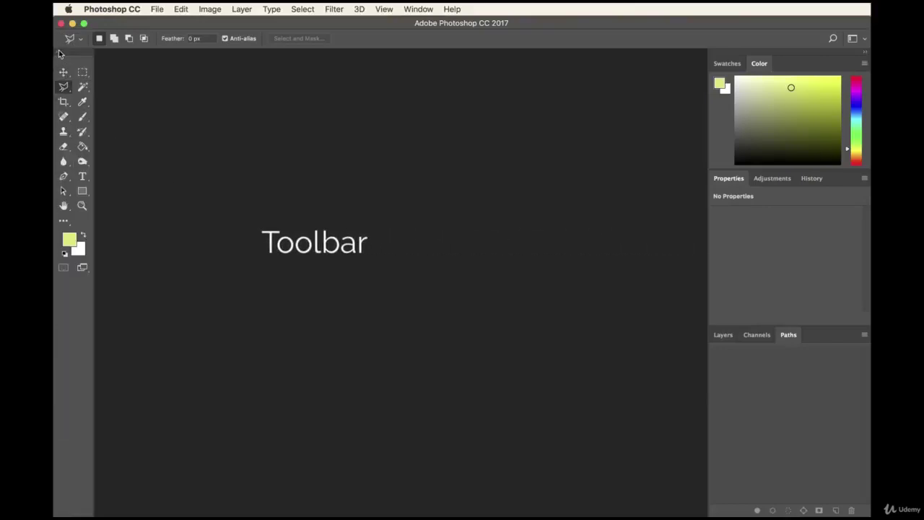
pyautogui.click(61, 53)
pyautogui.click(60, 53)
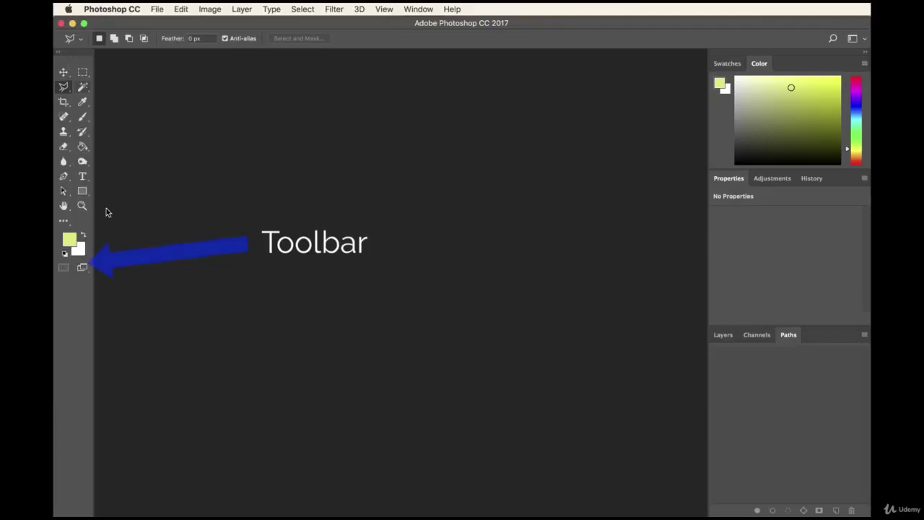
pyautogui.click(64, 56)
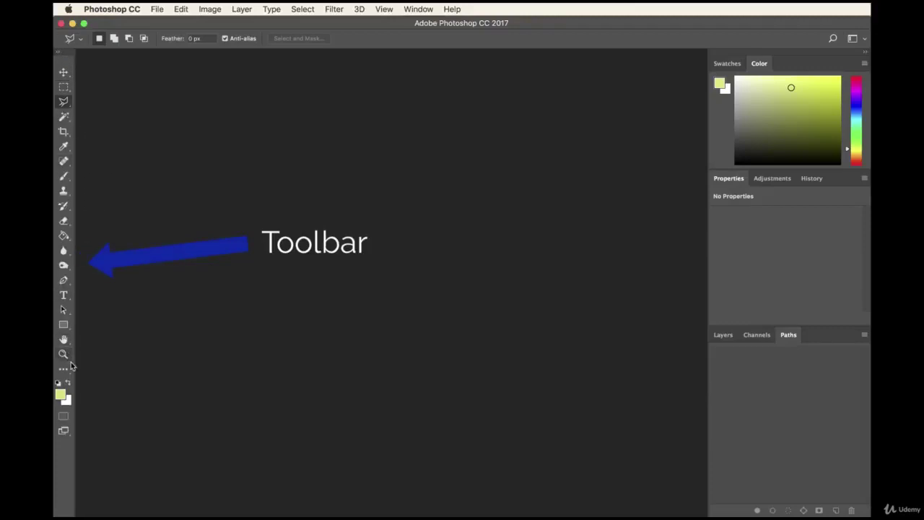
pyautogui.moveTo(66, 56)
pyautogui.mouseDown()
pyautogui.moveTo(221, 57)
pyautogui.moveTo(67, 58)
pyautogui.mouseUp()
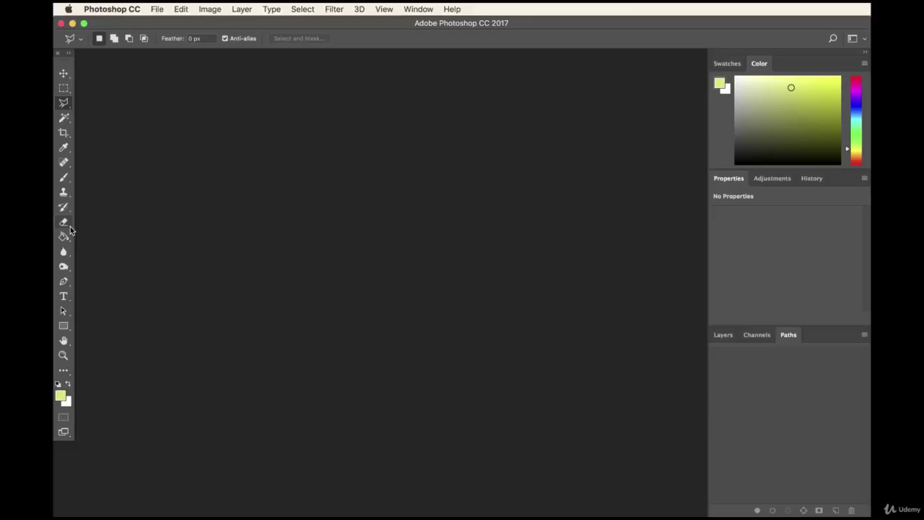
# Select the Eraser and Burn tools in turn, and alternate between the grouped Dodge and Burn tools, ending on the Burn tool.
pyautogui.moveTo(66, 226)
pyautogui.mouseDown()
pyautogui.moveTo(105, 222)
pyautogui.moveTo(110, 232)
pyautogui.moveTo(112, 220)
pyautogui.moveTo(101, 224)
pyautogui.moveTo(117, 219)
pyautogui.moveTo(121, 228)
pyautogui.moveTo(63, 225)
pyautogui.mouseUp()
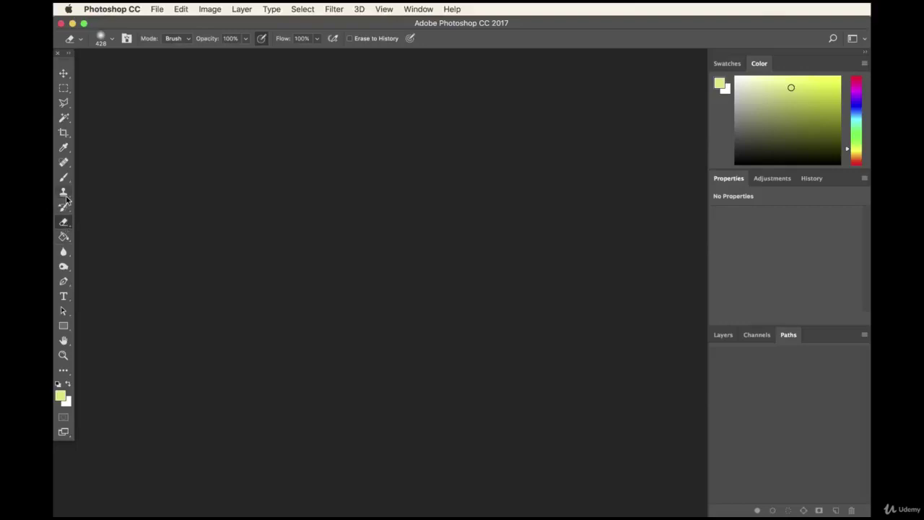
pyautogui.click(63, 267)
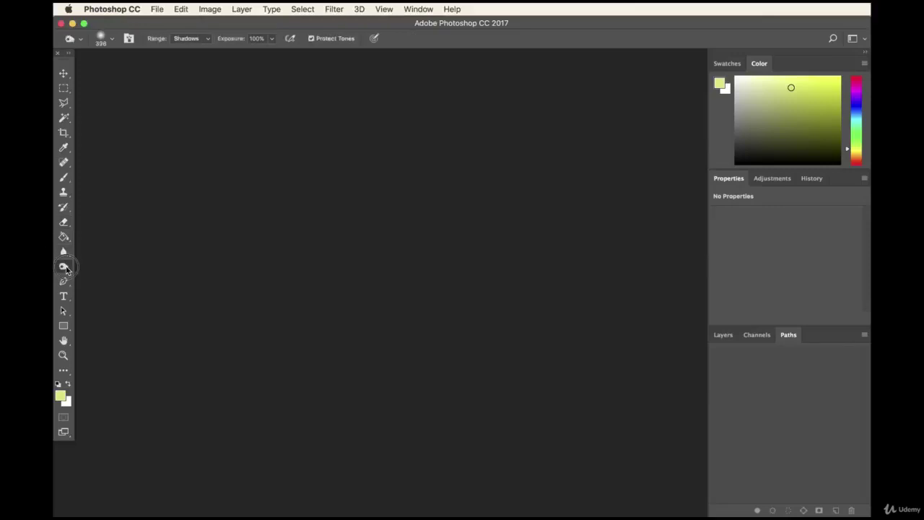
pyautogui.rightClick(65, 268)
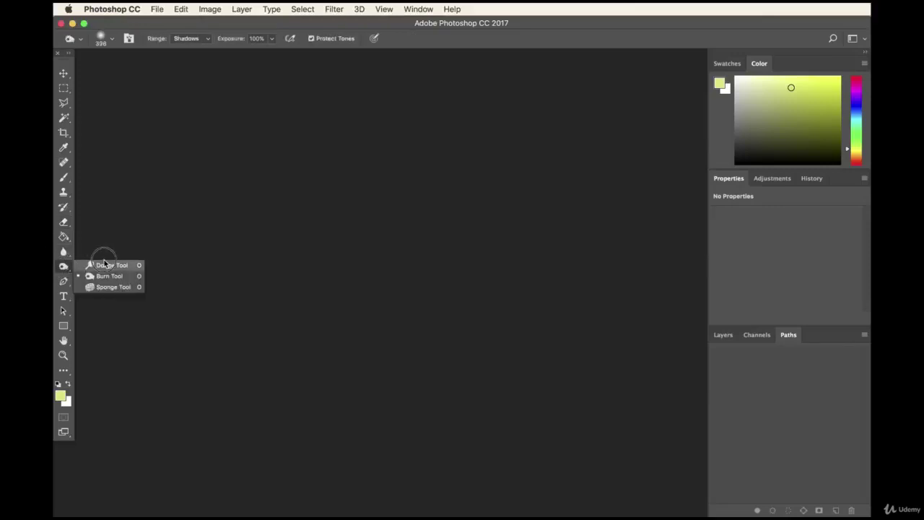
pyautogui.click(101, 265)
pyautogui.click(64, 267)
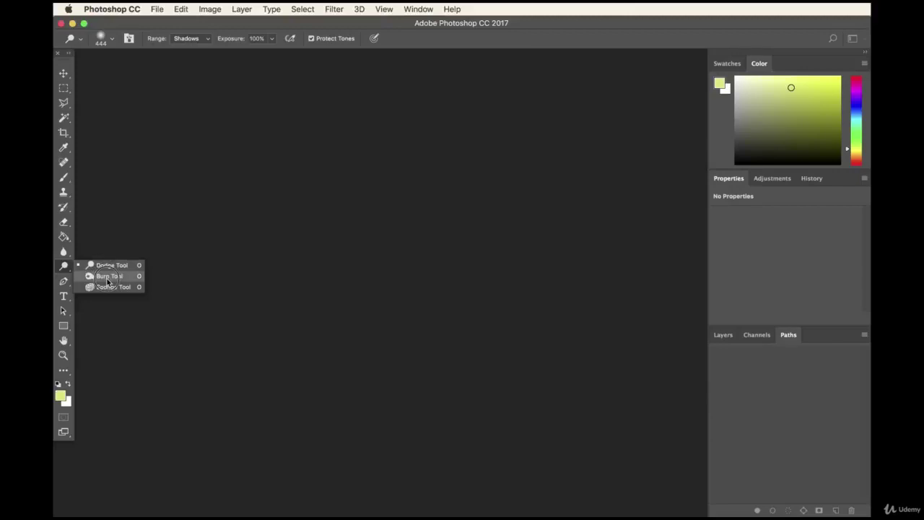
pyautogui.click(108, 276)
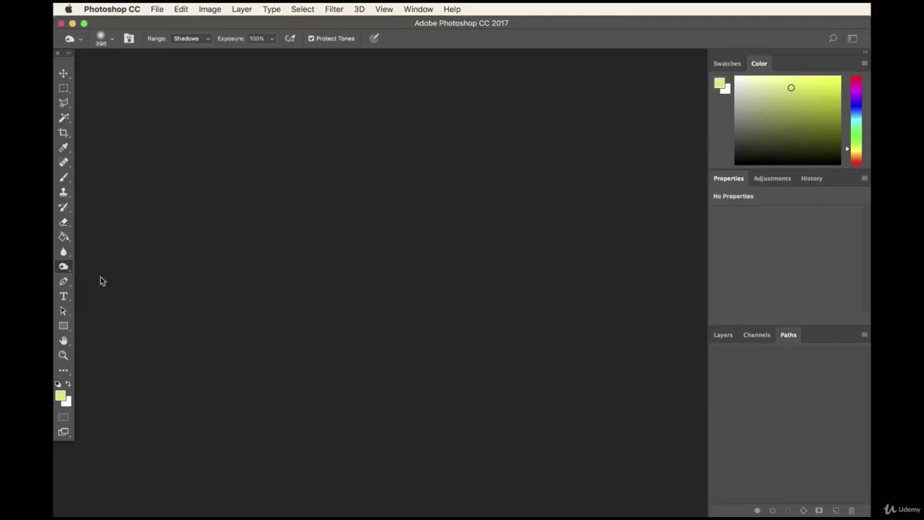
pyautogui.rightClick(64, 268)
pyautogui.click(89, 265)
pyautogui.rightClick(63, 269)
pyautogui.click(89, 276)
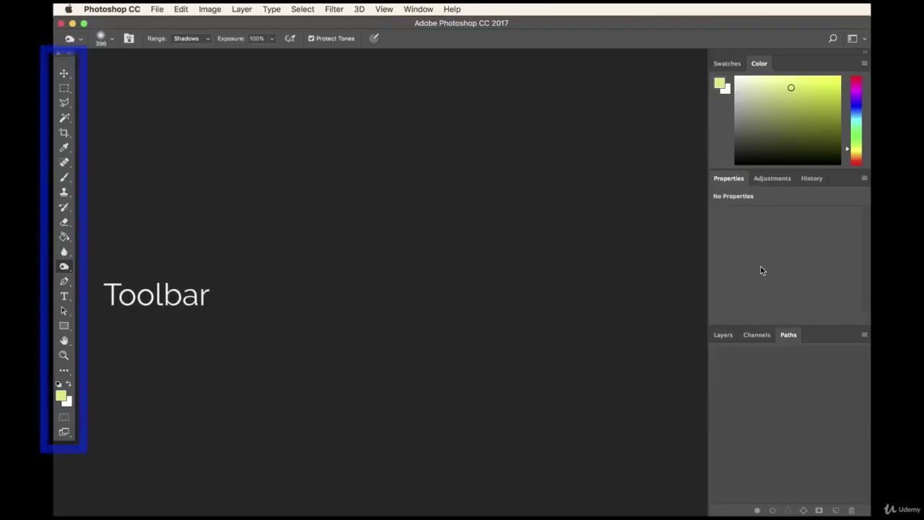
pyautogui.click(208, 10)
pyautogui.moveTo(381, 8)
pyautogui.moveTo(210, 9)
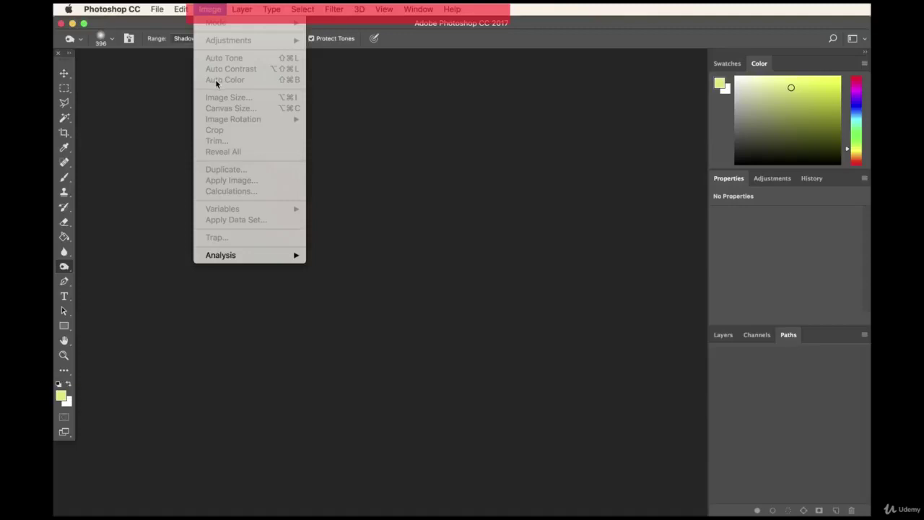
pyautogui.moveTo(340, 9)
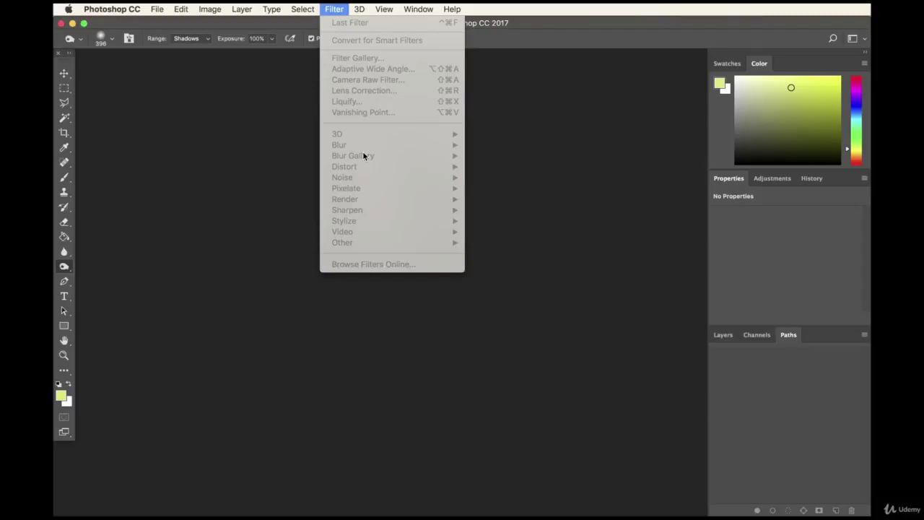
pyautogui.click(333, 6)
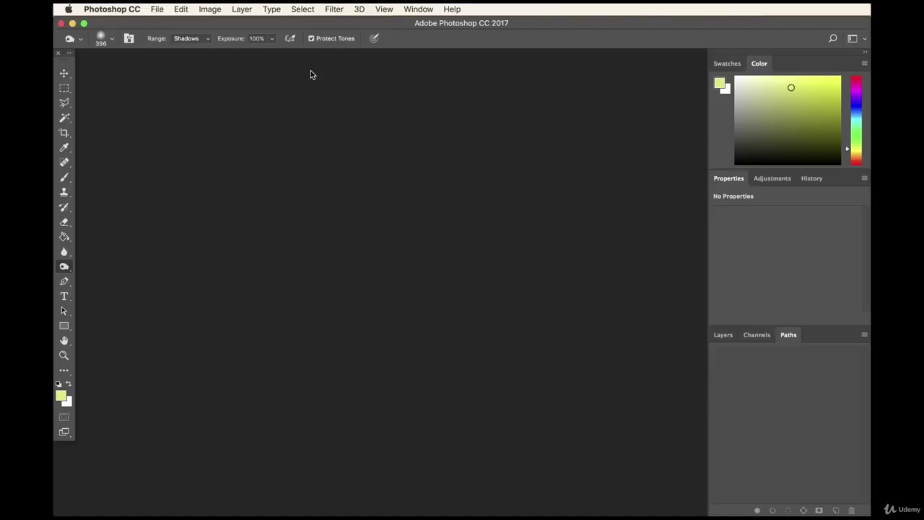
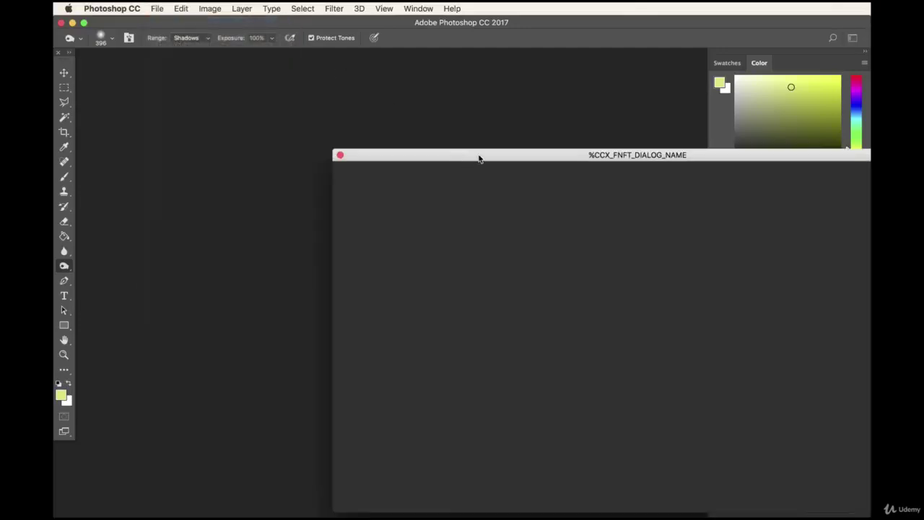
# Reposition the new-document dialog and set the document size to 500 pixels wide by 500 pixels high.
pyautogui.moveTo(484, 158); pyautogui.dragTo(258, 103)
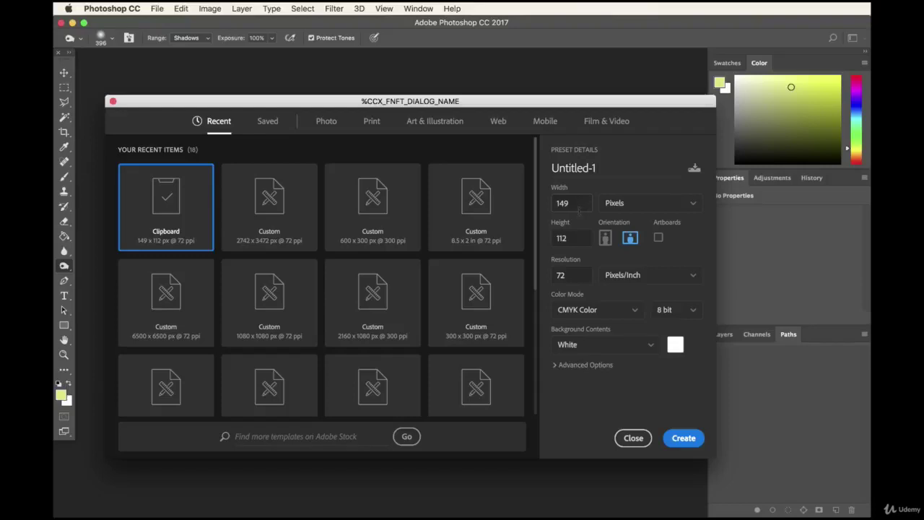
pyautogui.click(612, 206)
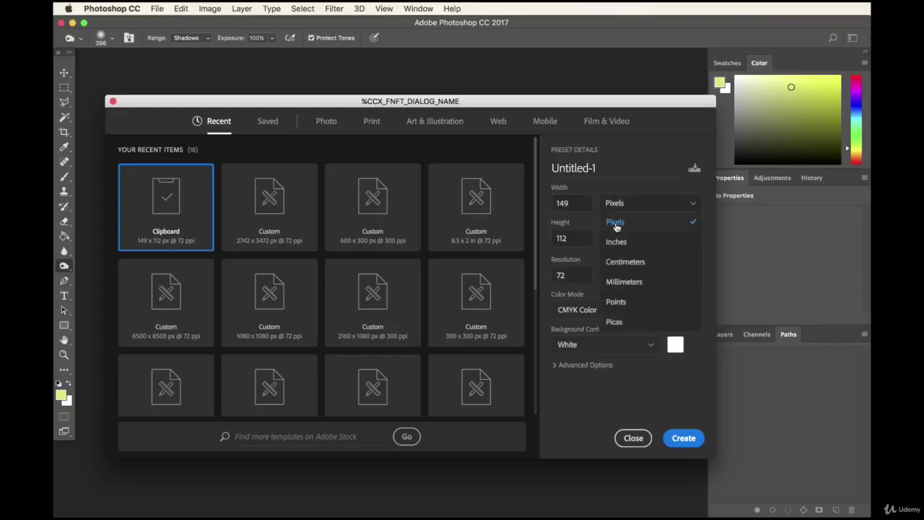
pyautogui.click(616, 227)
pyautogui.doubleClick(563, 203)
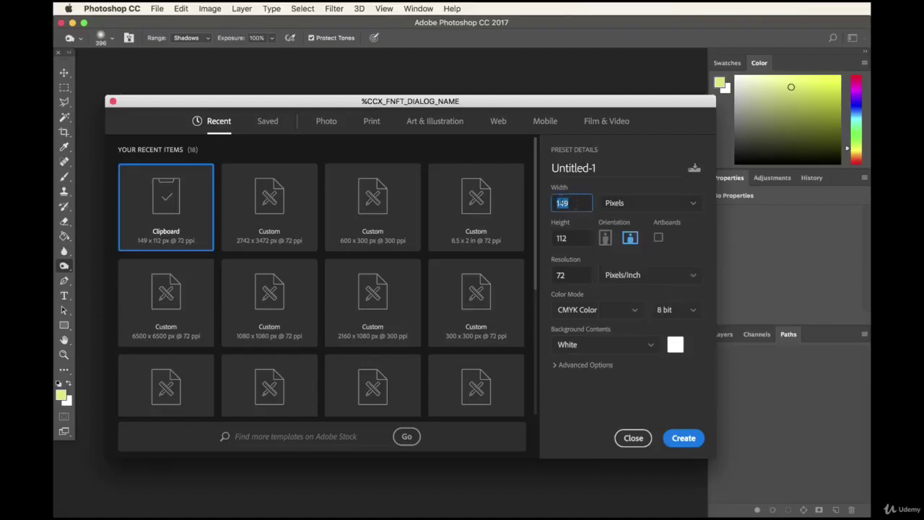
pyautogui.write('500')
pyautogui.doubleClick(571, 238)
pyautogui.write('500')
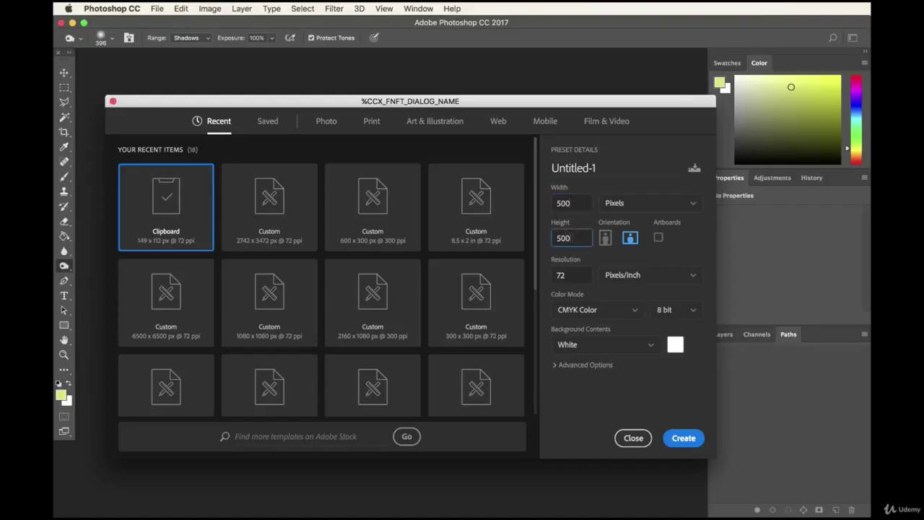
# Set the resolution to 300 pixels/inch, RGB Color mode, white background and portrait orientation, and create the document.
pyautogui.press('Tab')
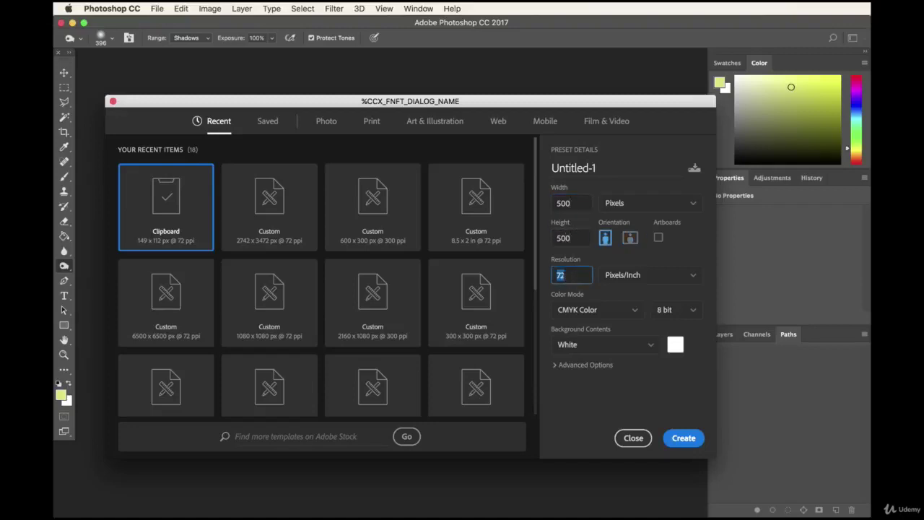
pyautogui.write('300')
pyautogui.click(593, 309)
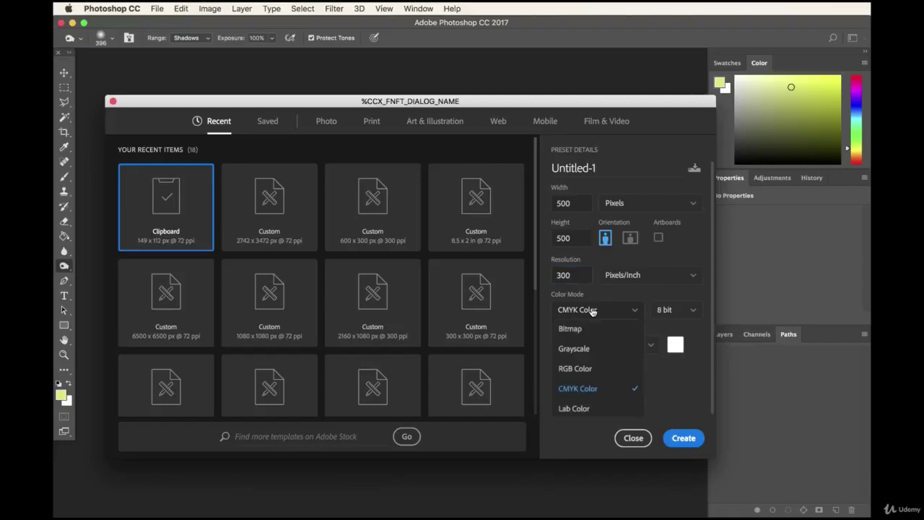
pyautogui.click(578, 370)
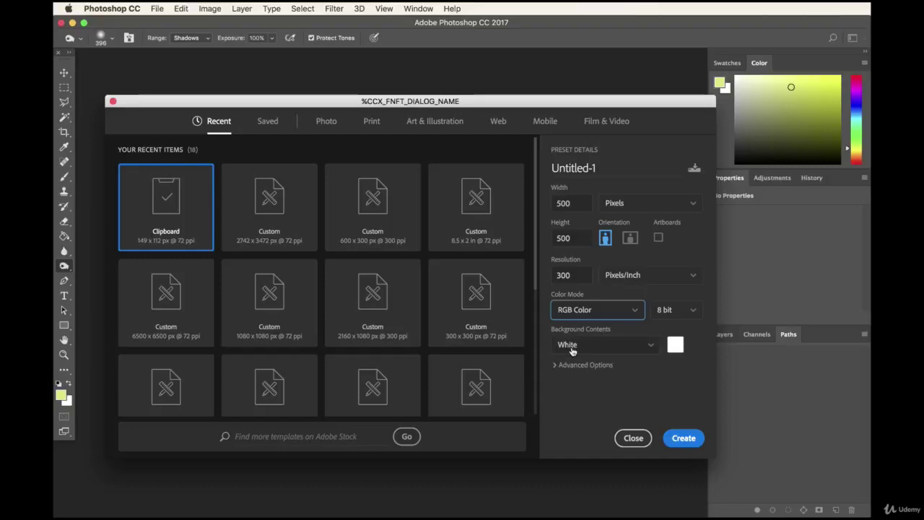
pyautogui.click(575, 349)
pyautogui.click(603, 346)
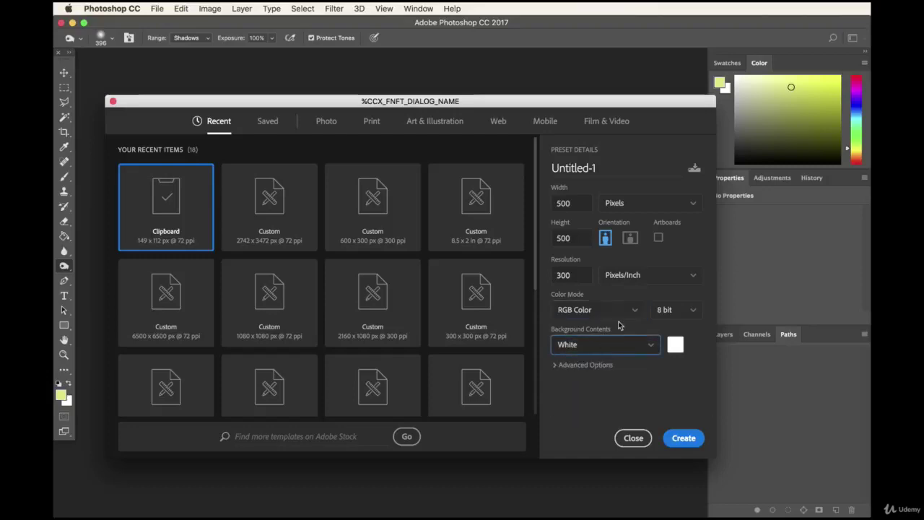
pyautogui.click(629, 242)
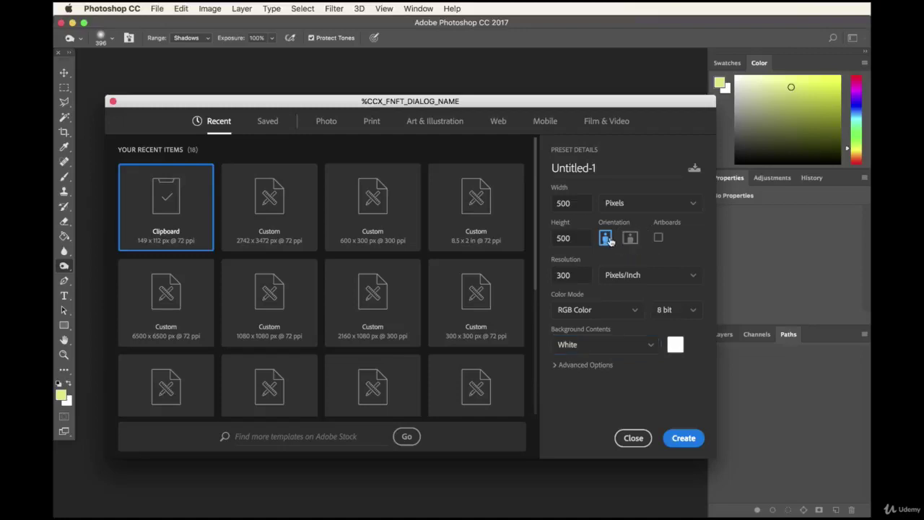
pyautogui.click(682, 438)
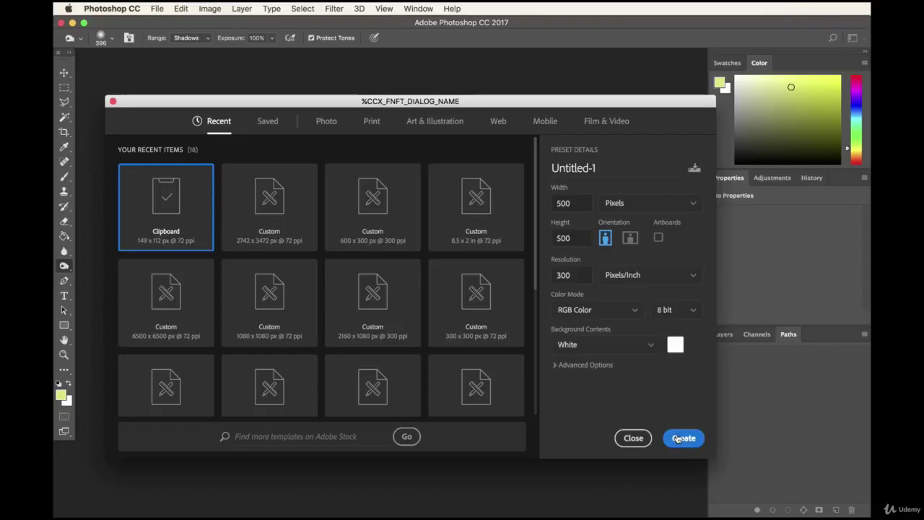
# Switch to the Move tool and set the document's zoom level to 200%.
pyautogui.click(63, 73)
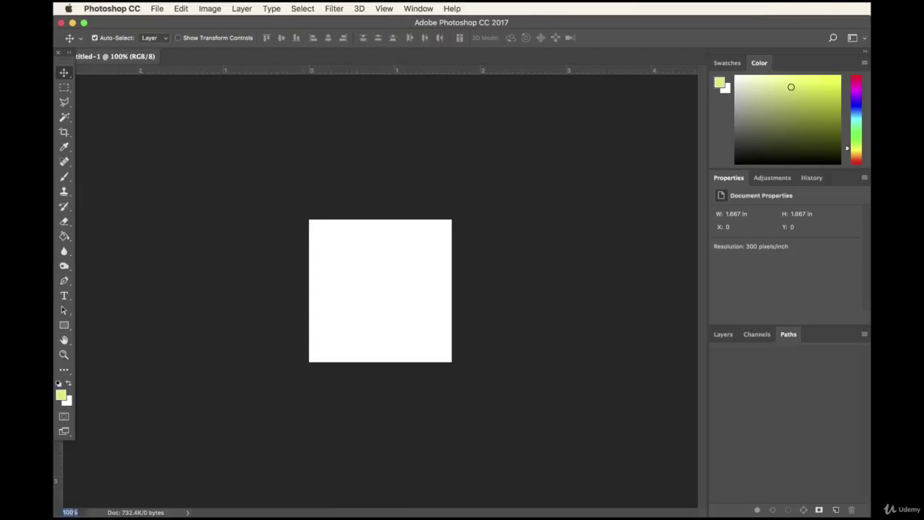
pyautogui.click(72, 512)
pyautogui.write('20')
pyautogui.press('Return')
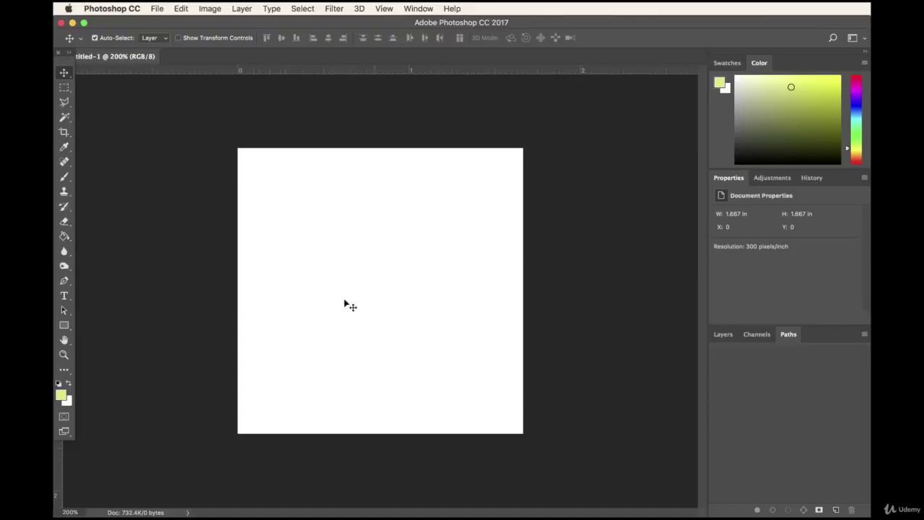
# Add the text "TEST" in the upper part of the canvas with the Horizontal Type tool.
pyautogui.click(63, 298)
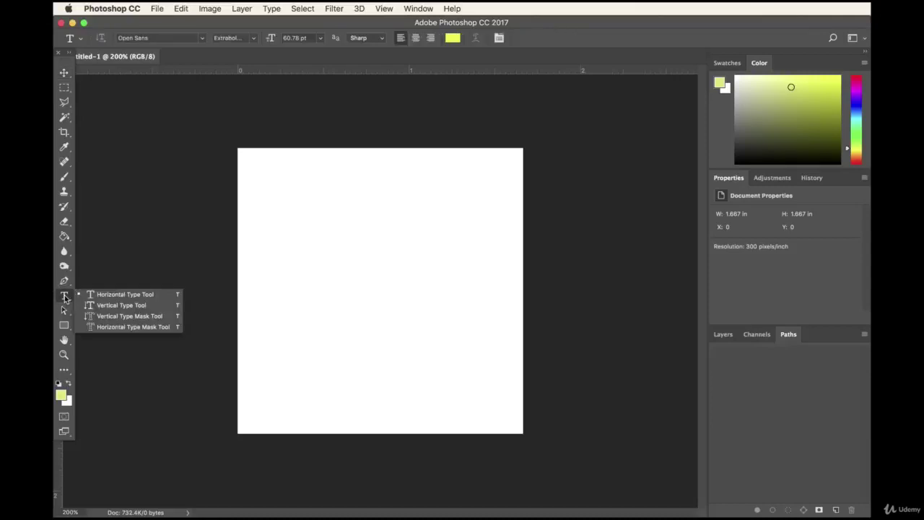
pyautogui.click(64, 298)
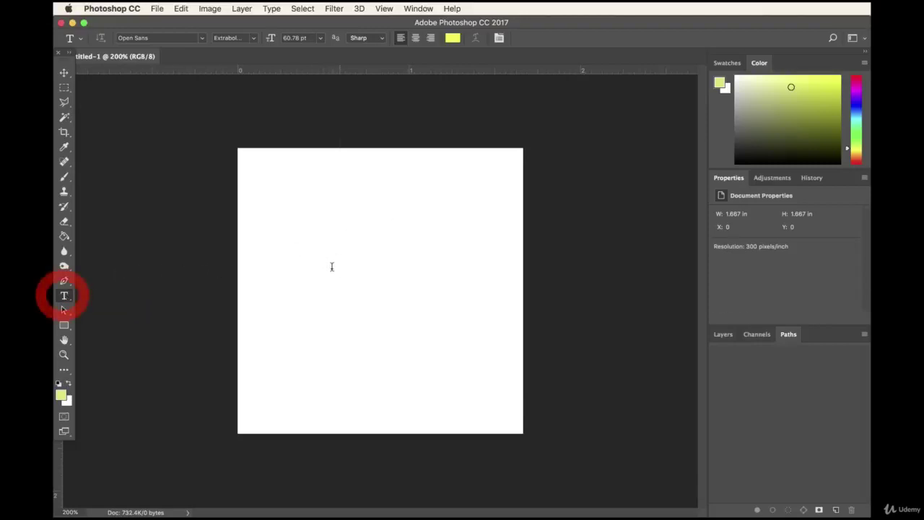
pyautogui.click(341, 234)
pyautogui.write('TEST')
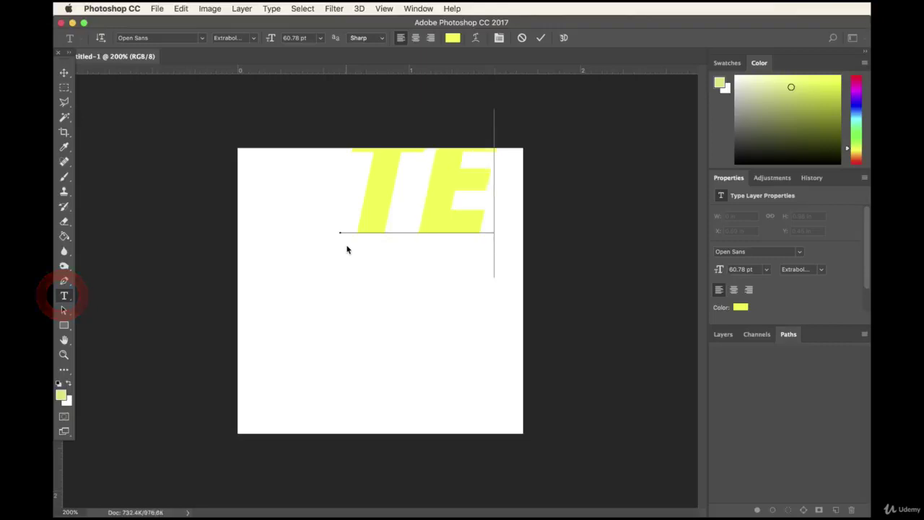
# Move the TEST text down and left towards the middle of the canvas, and deselect its layer.
pyautogui.click(63, 73)
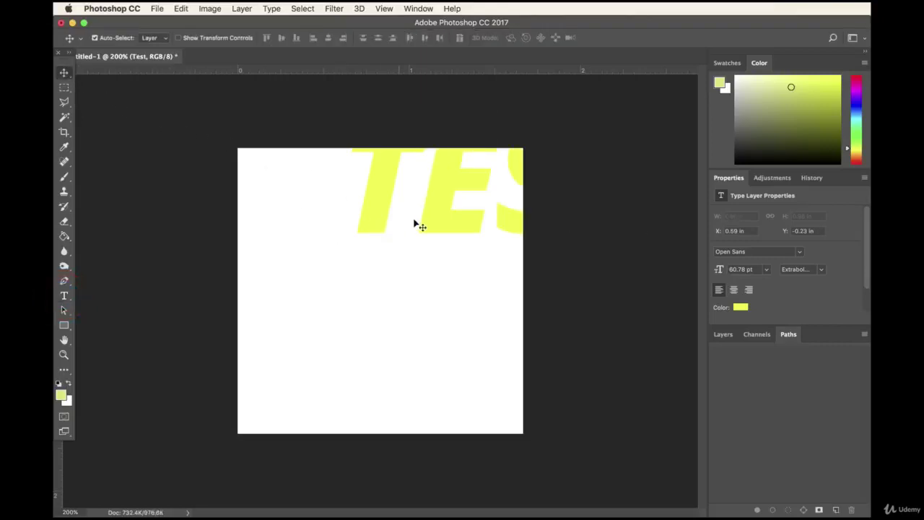
pyautogui.moveTo(454, 190); pyautogui.dragTo(355, 291)
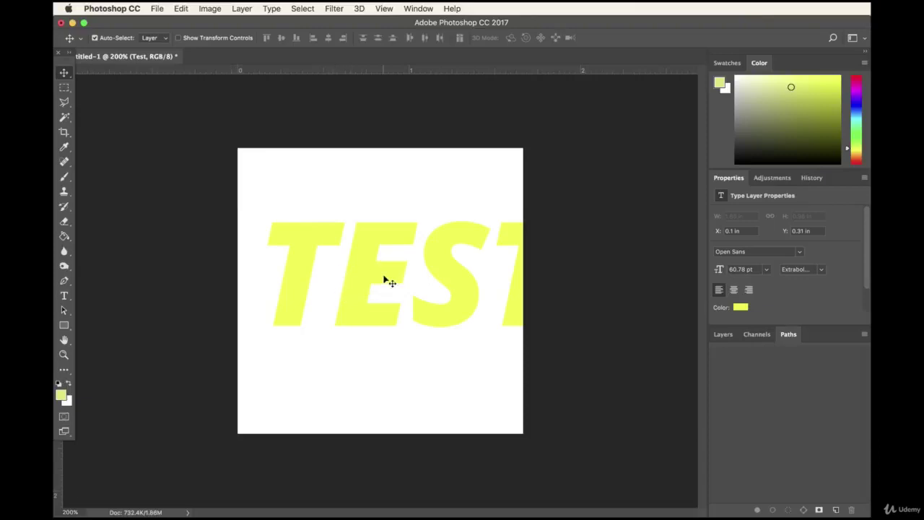
pyautogui.click(123, 258)
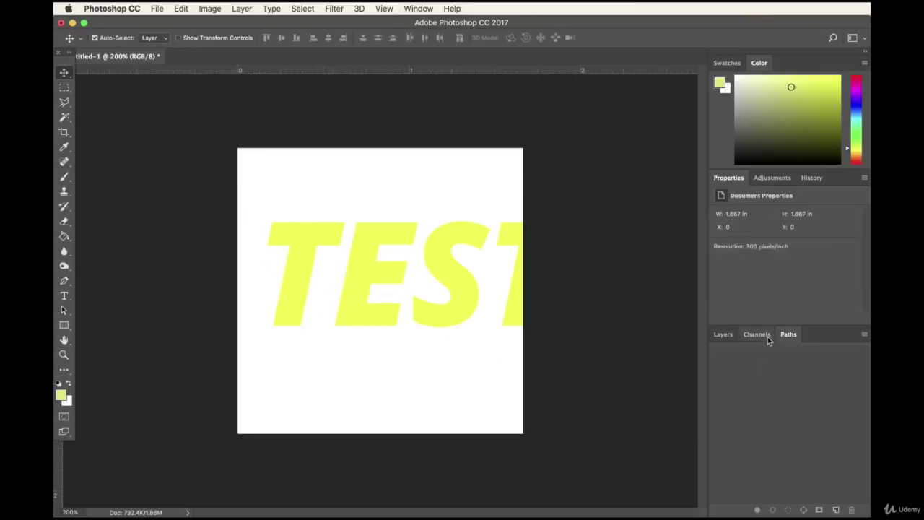
# Show the Layers and History panels, and alternate between the Test and Background layers, leaving Test selected.
pyautogui.click(723, 335)
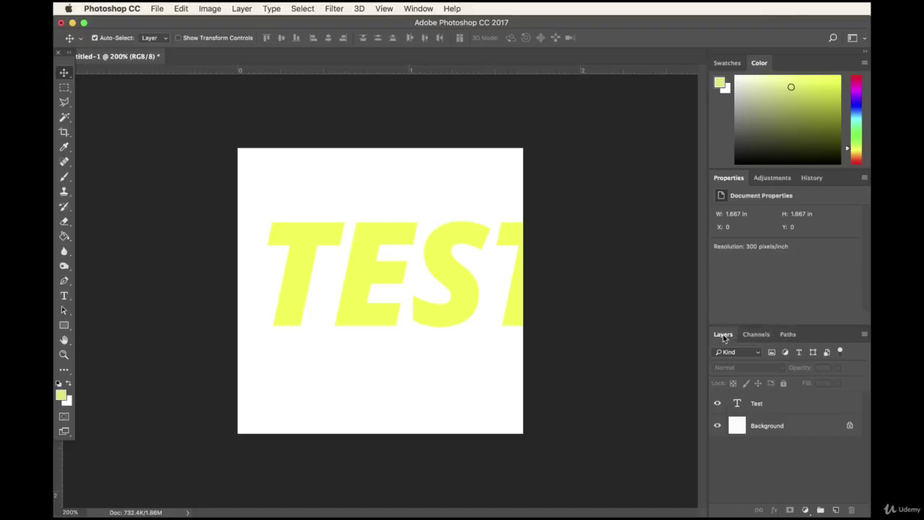
pyautogui.click(814, 180)
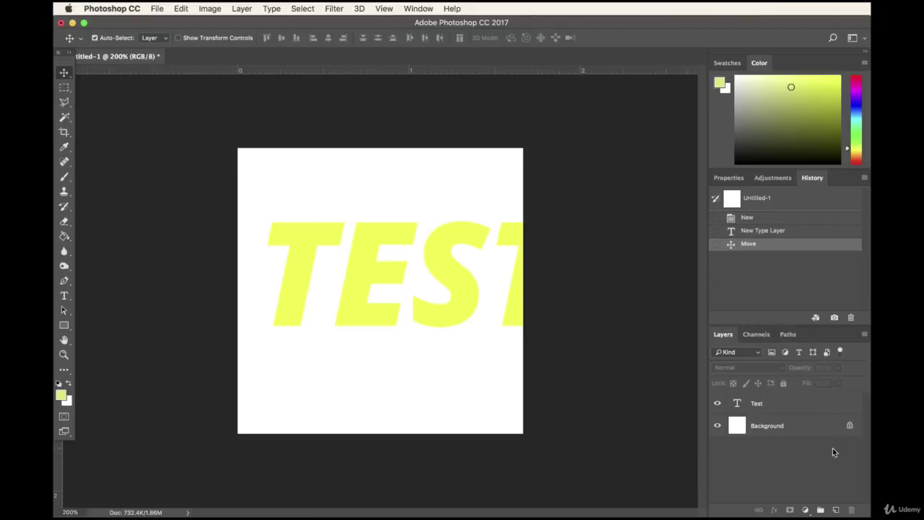
pyautogui.click(733, 410)
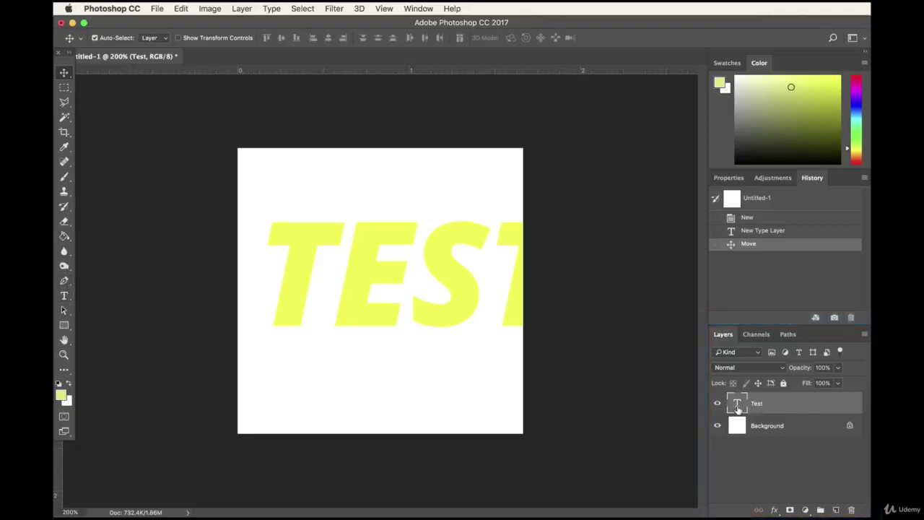
pyautogui.click(771, 434)
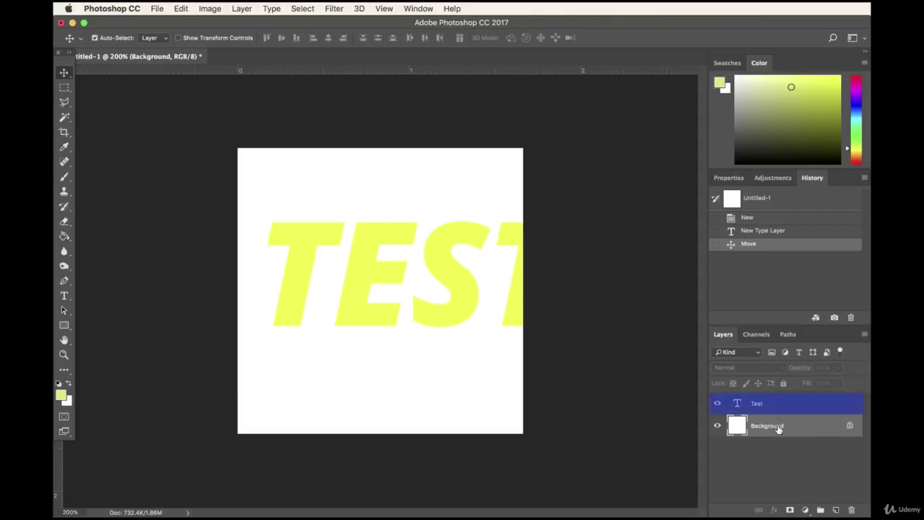
pyautogui.click(814, 401)
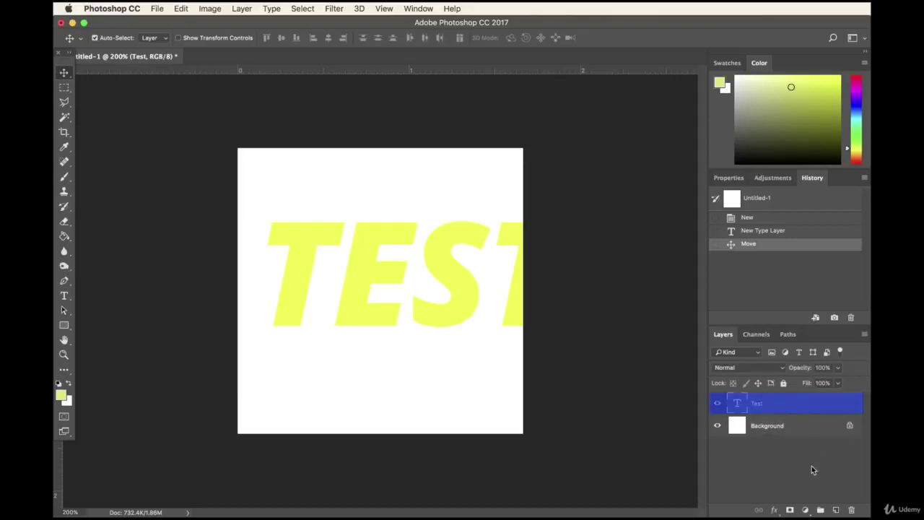
# Reposition the TEST text in the middle of the canvas and turn on Show Transform Controls.
pyautogui.click(442, 280)
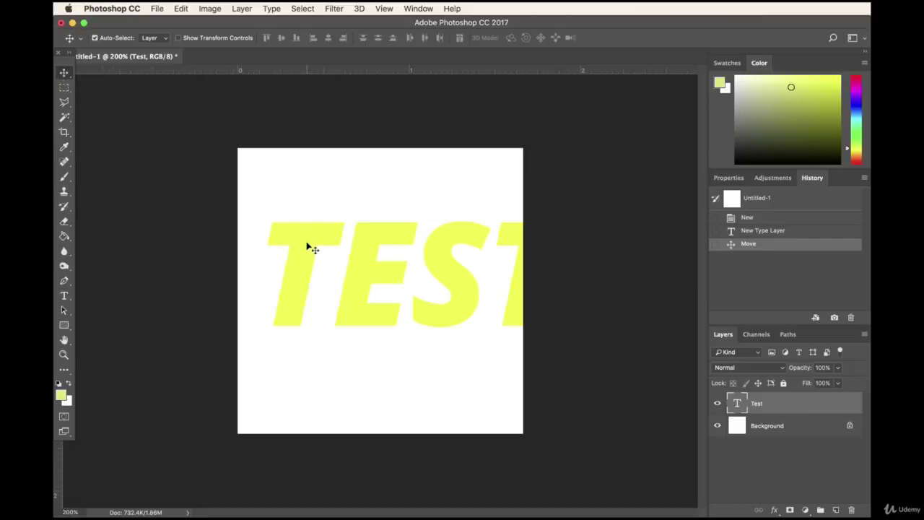
pyautogui.moveTo(303, 254); pyautogui.dragTo(368, 279)
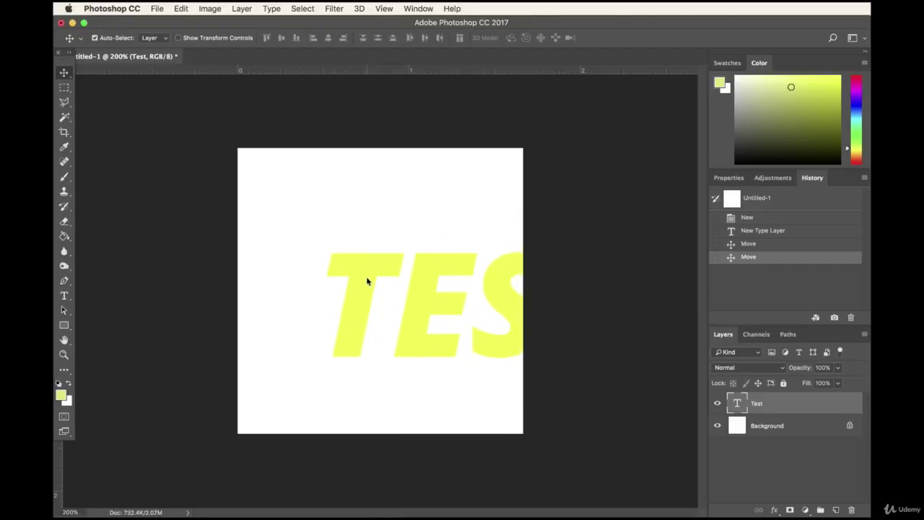
pyautogui.click(178, 40)
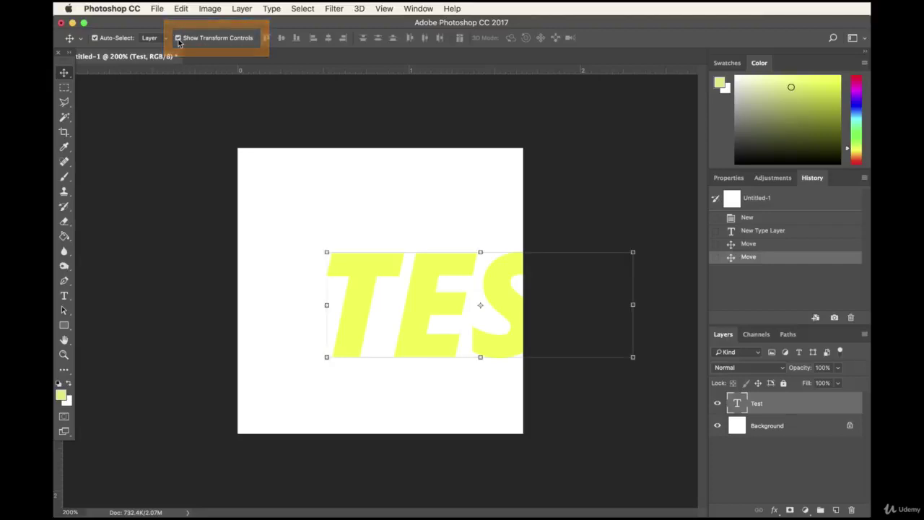
pyautogui.moveTo(357, 290); pyautogui.dragTo(307, 273)
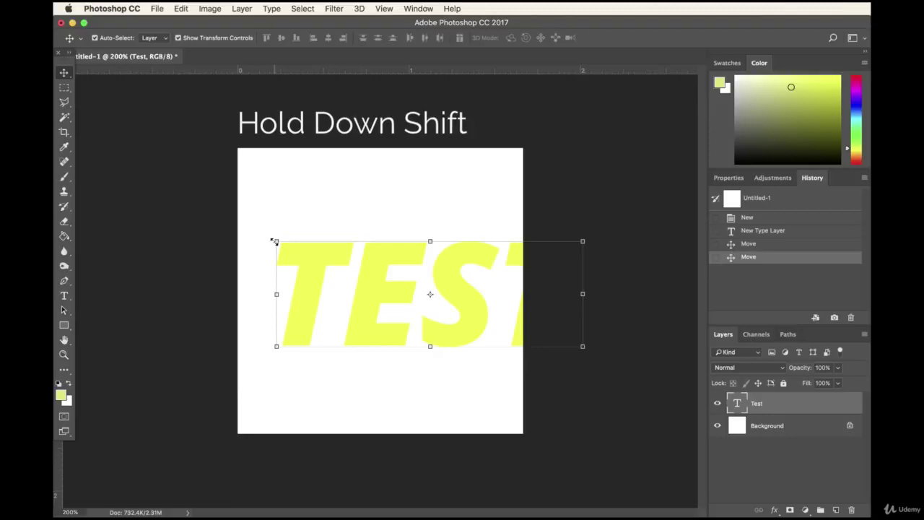
# Scale the TEST text non-proportionally to about 82% width and 30% height, and apply the transform.
pyautogui.moveTo(273, 239); pyautogui.dragTo(245, 319)
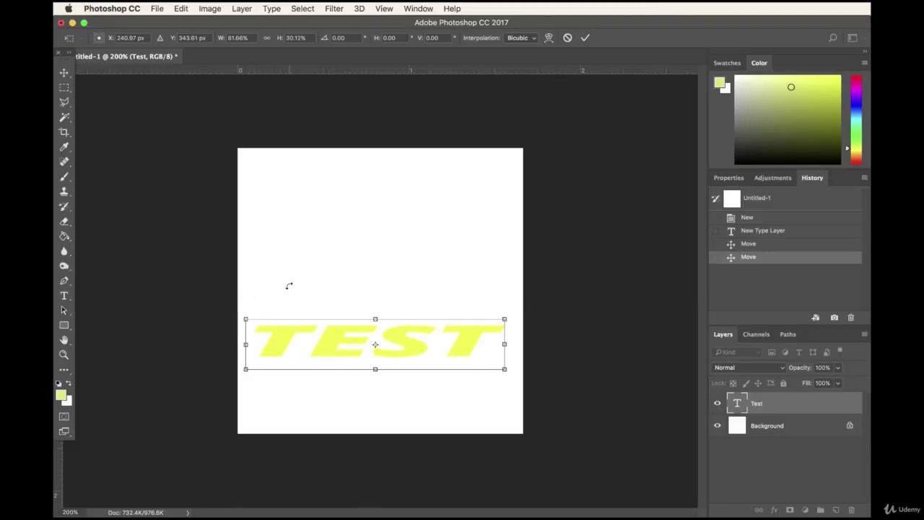
pyautogui.press('Return')
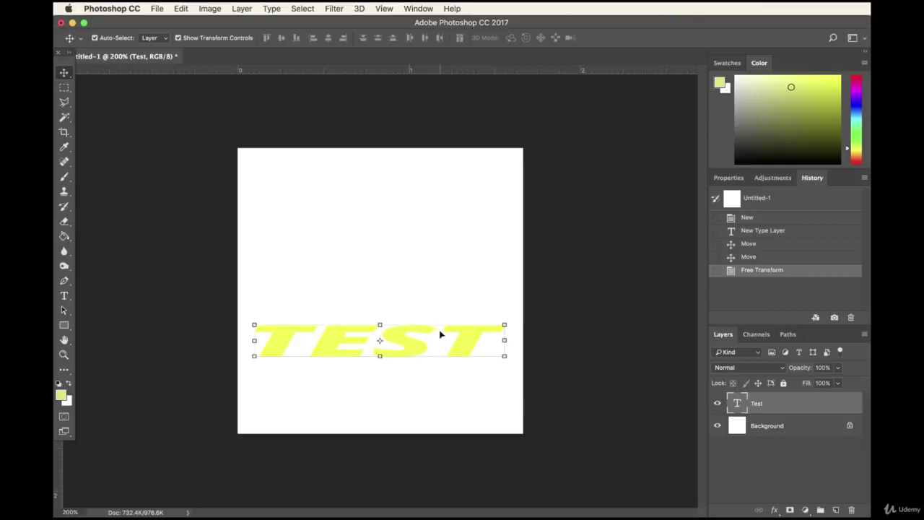
# Step back through the history states and return to the second Move state, before the Free Transform.
pyautogui.click(766, 258)
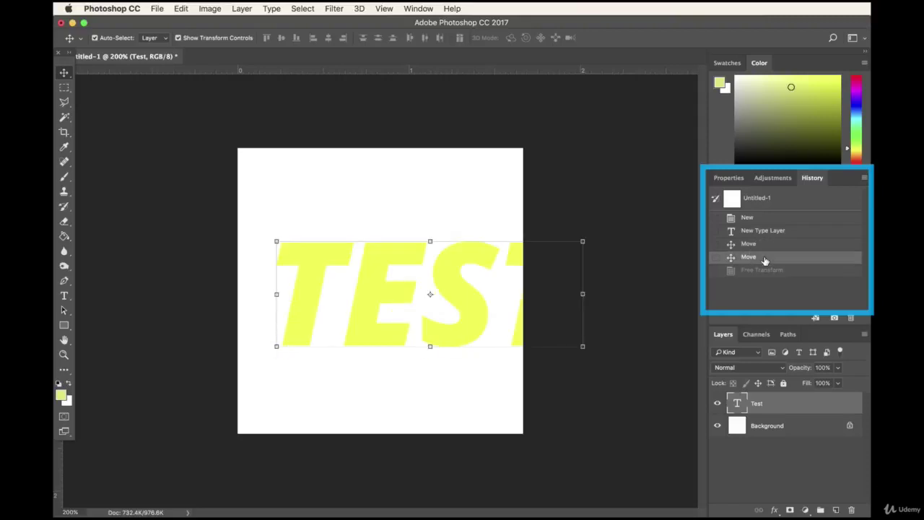
pyautogui.click(767, 245)
pyautogui.click(766, 231)
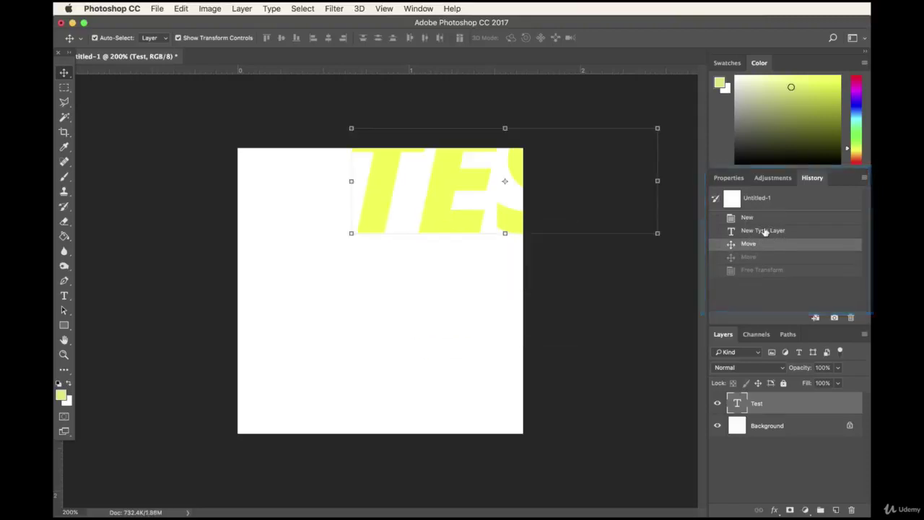
pyautogui.click(764, 218)
pyautogui.click(761, 258)
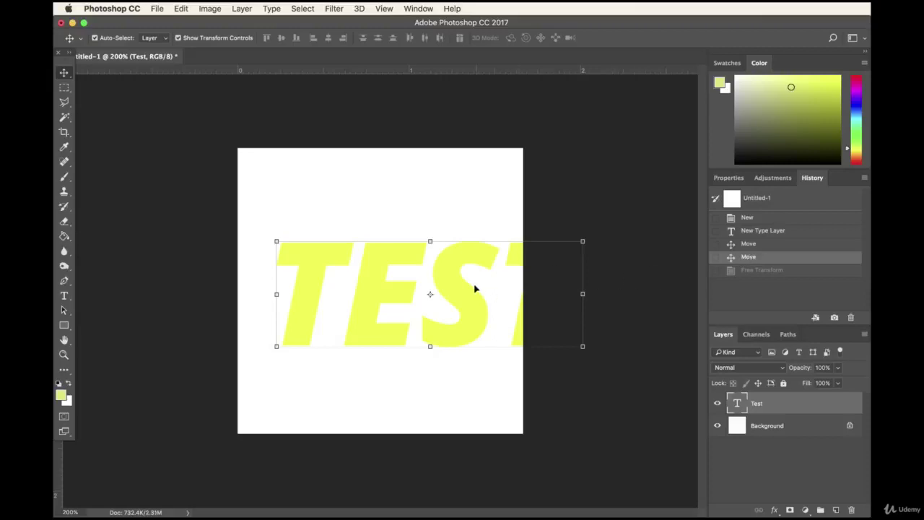
# Scale the TEST text proportionally to about 50%, keep it near the canvas centre, and apply the transform.
pyautogui.moveTo(583, 242); pyautogui.dragTo(437, 301)
pyautogui.press('super+z')
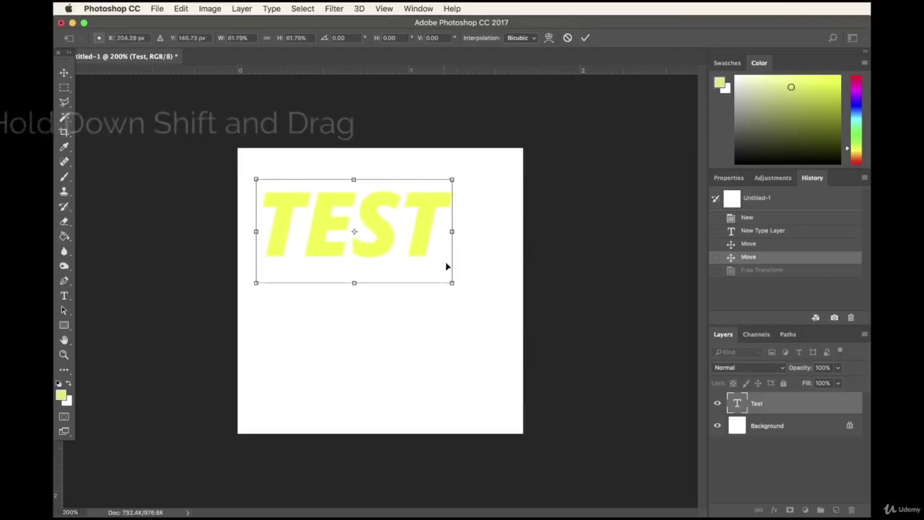
pyautogui.moveTo(452, 285); pyautogui.dragTo(549, 333)
pyautogui.moveTo(549, 179); pyautogui.dragTo(445, 286)
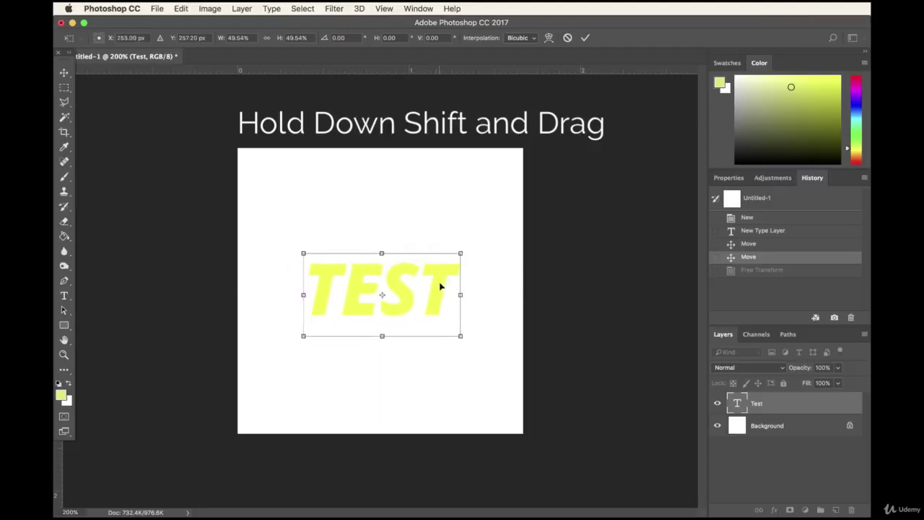
pyautogui.press('Return')
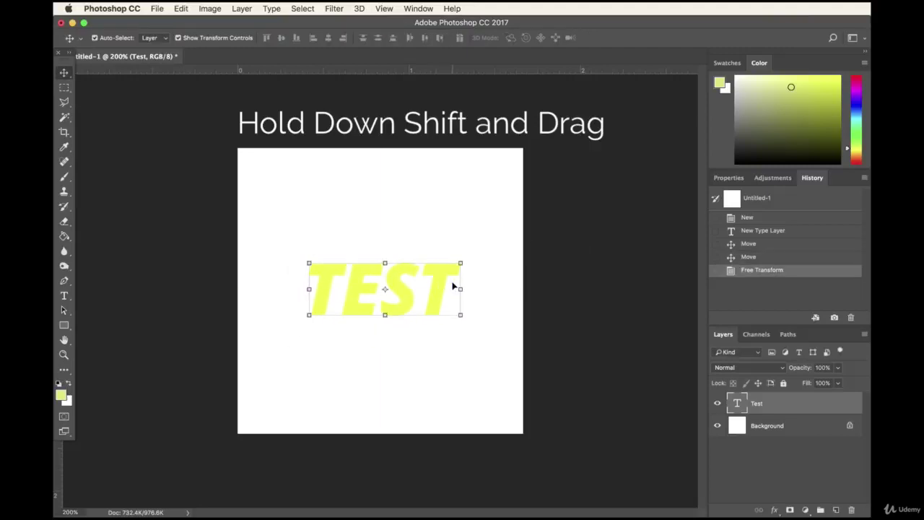
# Rename the TEST text layer to "Main Font".
pyautogui.doubleClick(757, 404)
pyautogui.click(786, 407)
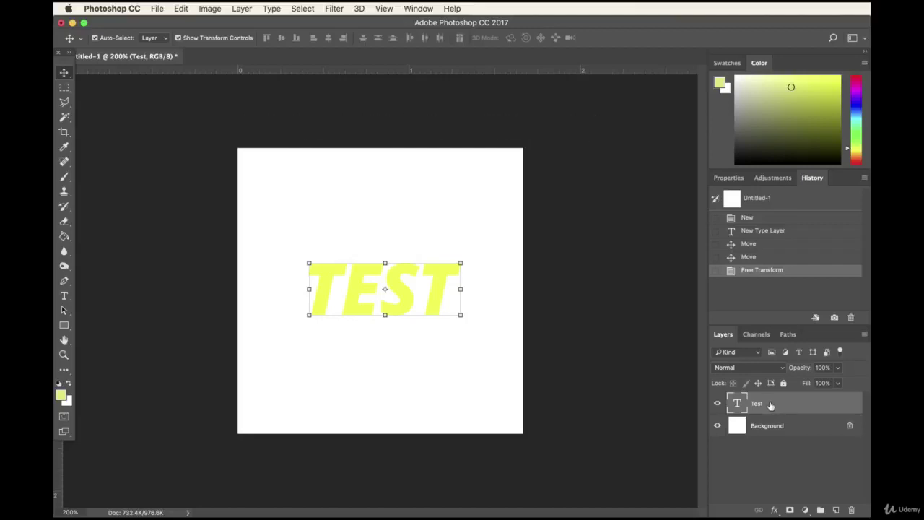
pyautogui.doubleClick(757, 405)
pyautogui.write('Main Font')
pyautogui.press('Return')
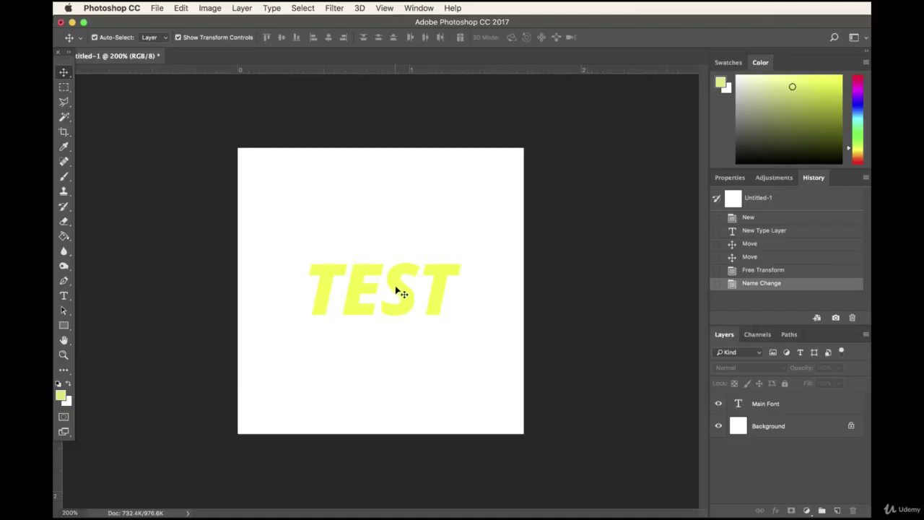
# Change the TEST text to the Bodoni BE font in Bold Italic and shift it back towards the canvas centre.
pyautogui.click(401, 290)
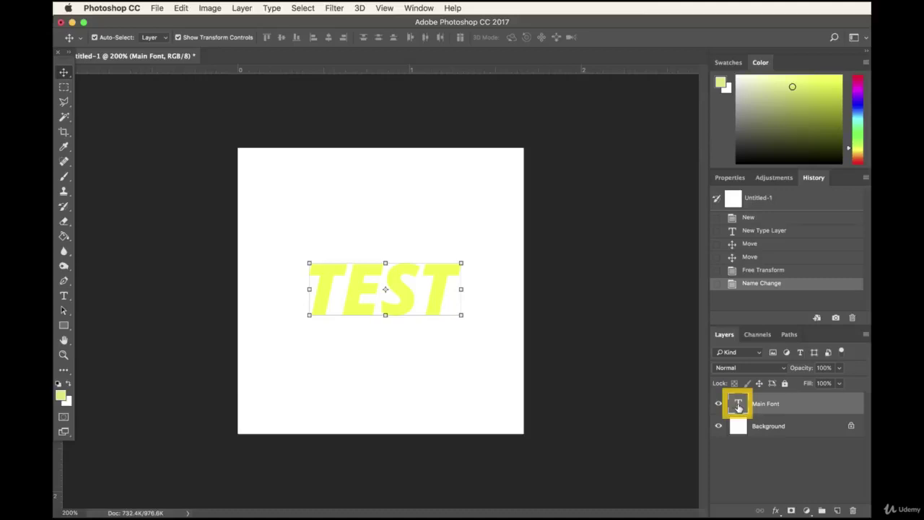
pyautogui.doubleClick(738, 406)
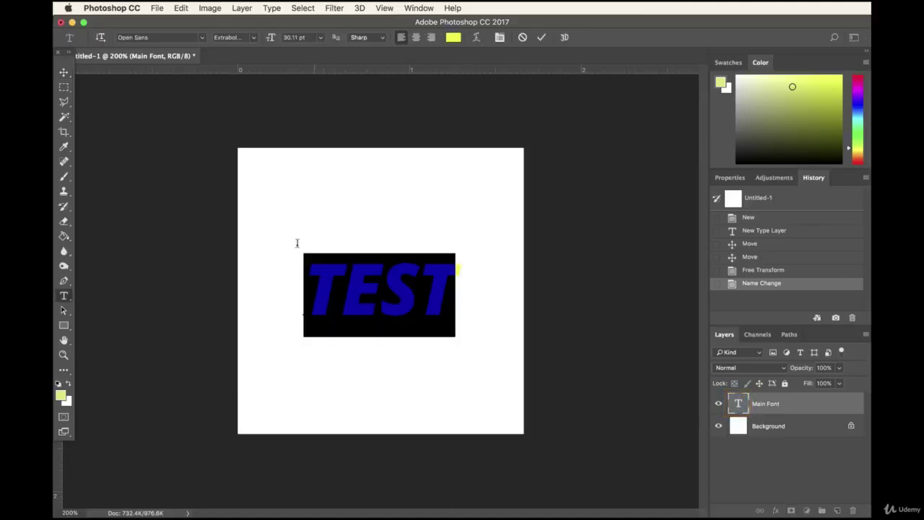
pyautogui.click(202, 38)
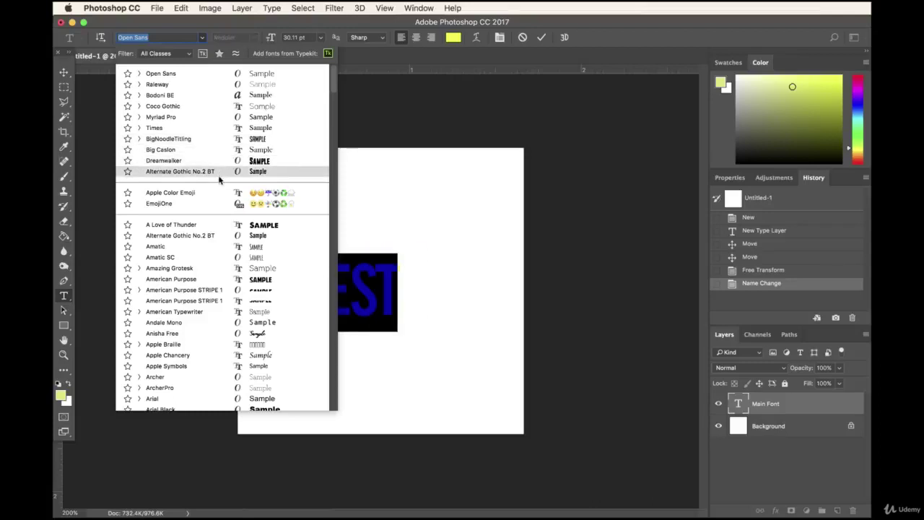
pyautogui.click(242, 96)
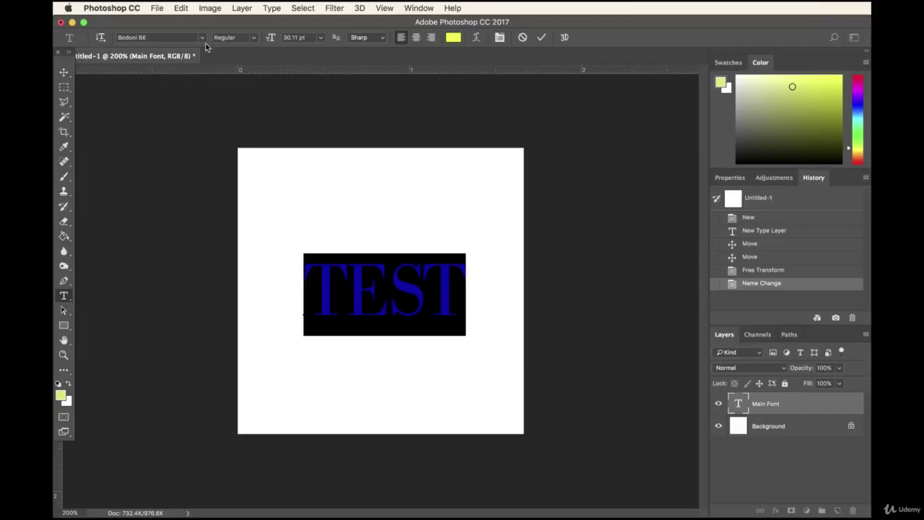
pyautogui.click(242, 38)
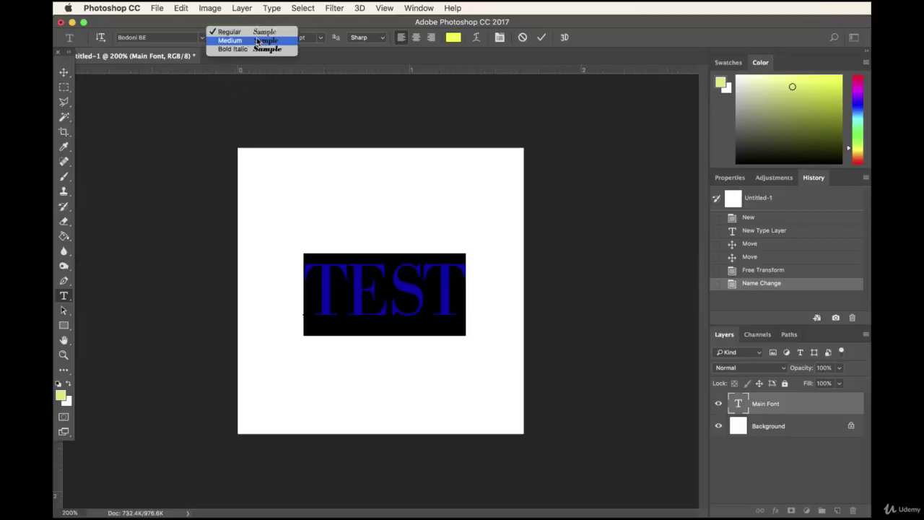
pyautogui.click(173, 42)
pyautogui.click(252, 40)
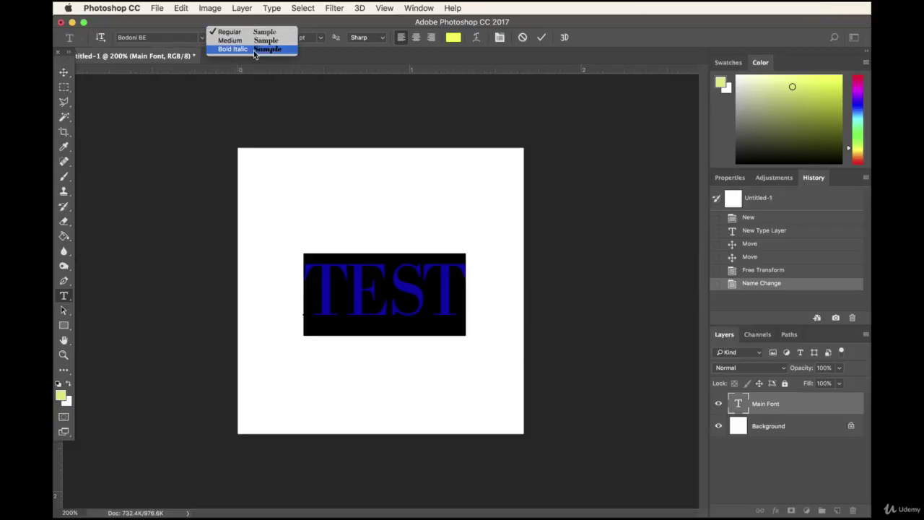
pyautogui.click(250, 49)
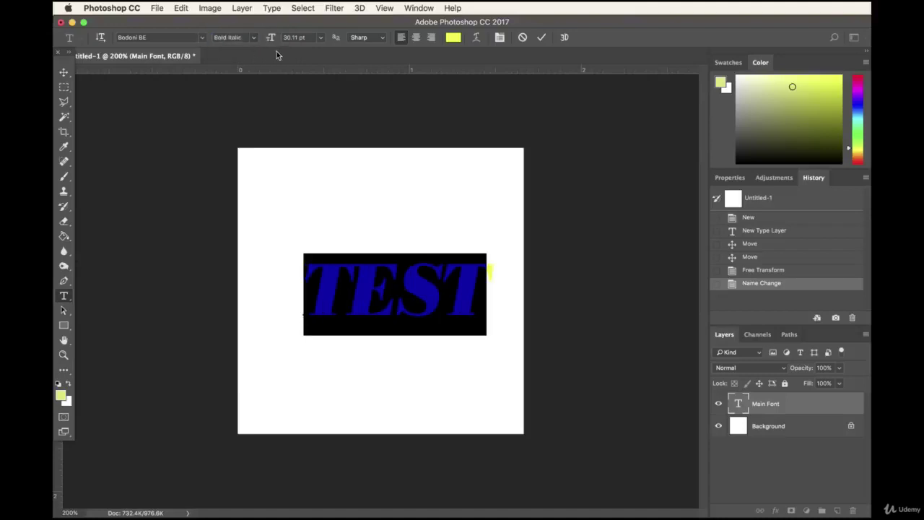
pyautogui.click(64, 72)
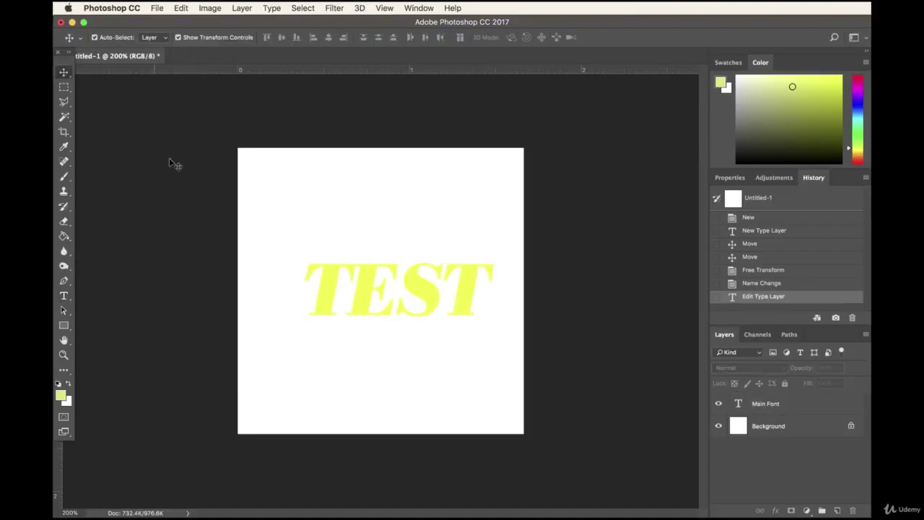
pyautogui.moveTo(423, 295); pyautogui.dragTo(408, 300)
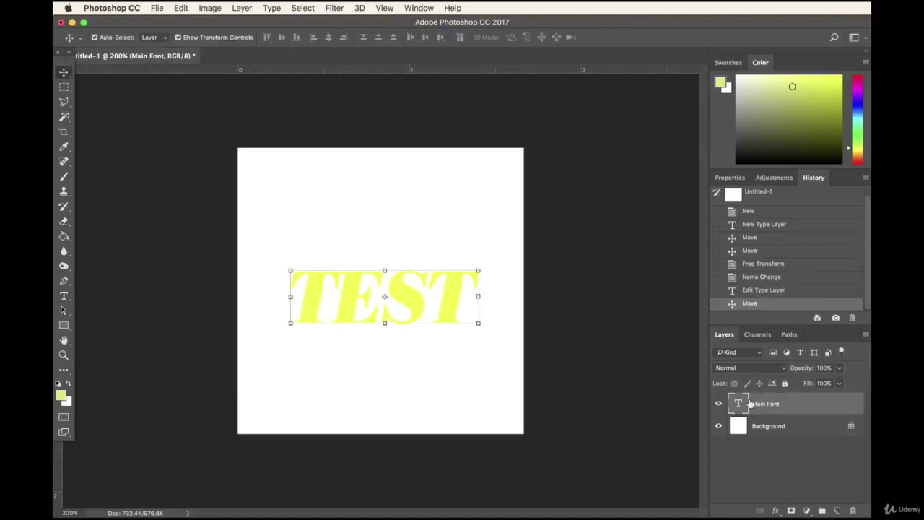
# Recolour the TEST text to light blue #02b3fd and nudge it slightly upward on the canvas.
pyautogui.doubleClick(741, 406)
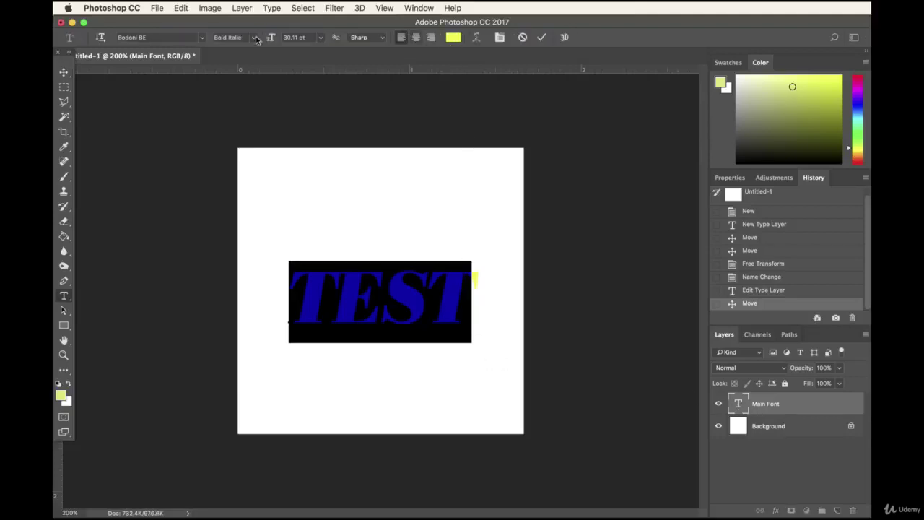
pyautogui.click(454, 38)
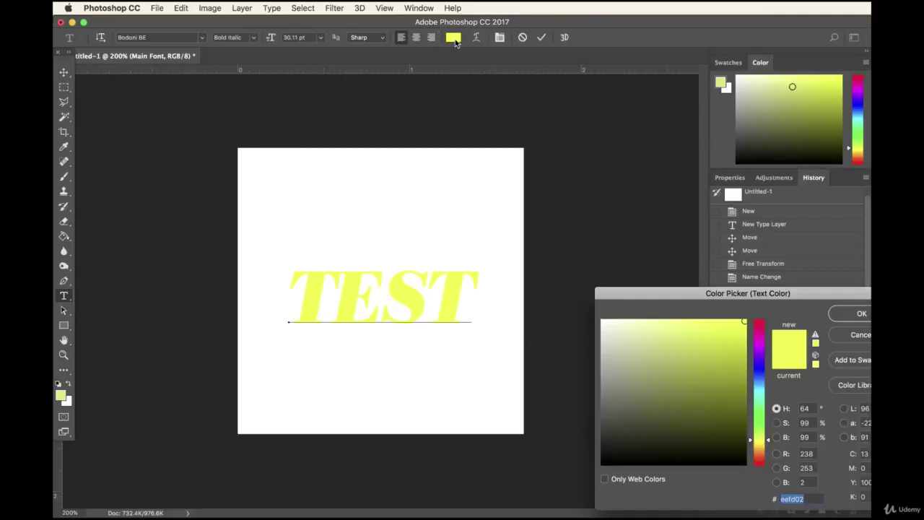
pyautogui.moveTo(764, 428); pyautogui.dragTo(762, 386)
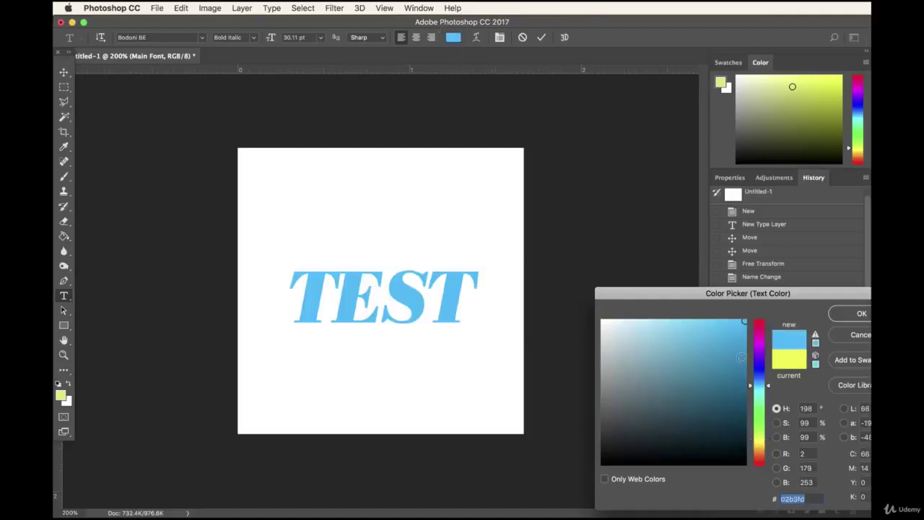
pyautogui.click(861, 313)
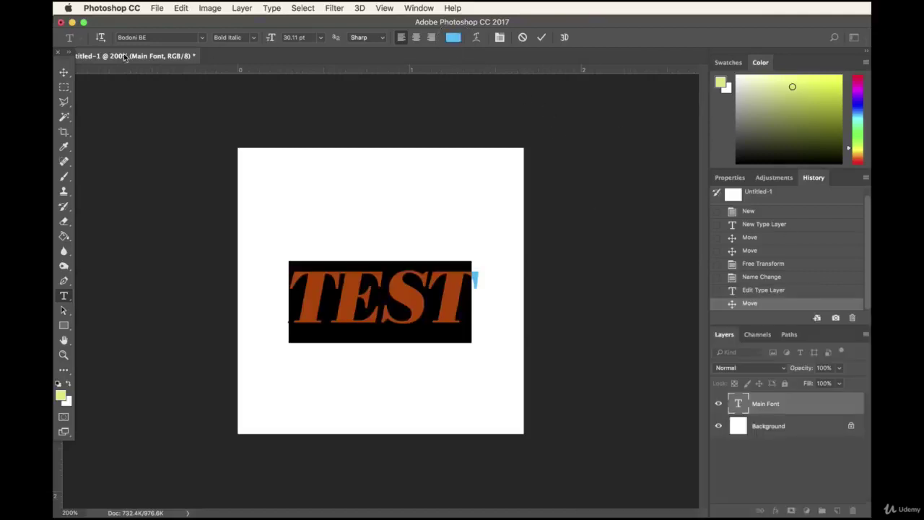
pyautogui.click(63, 72)
pyautogui.moveTo(423, 312); pyautogui.dragTo(421, 305)
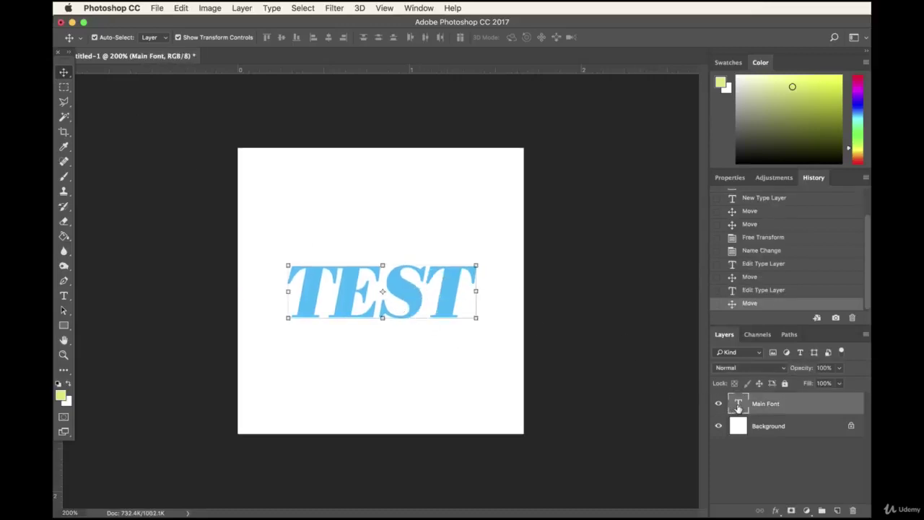
# Enlarge the TEST text proportionally to about 41 pt, apply the transform and move the text to the upper part of the canvas.
pyautogui.doubleClick(737, 406)
pyautogui.click(63, 72)
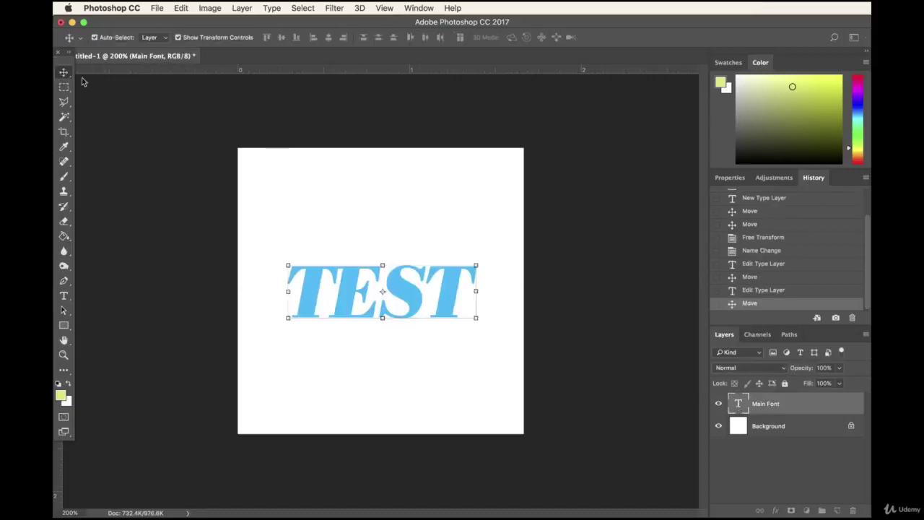
pyautogui.moveTo(481, 265); pyautogui.dragTo(537, 207)
pyautogui.moveTo(442, 271); pyautogui.dragTo(474, 293)
pyautogui.press('Return')
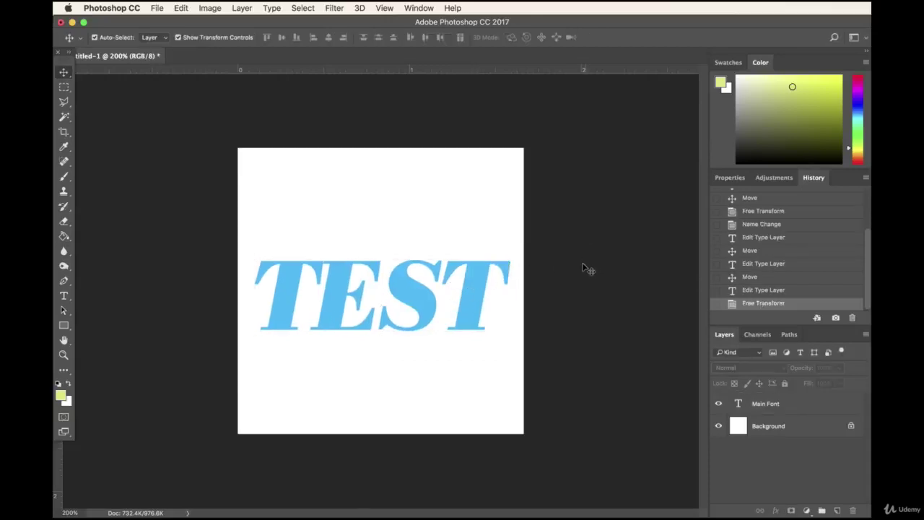
pyautogui.click(478, 292)
pyautogui.moveTo(478, 292); pyautogui.dragTo(478, 219)
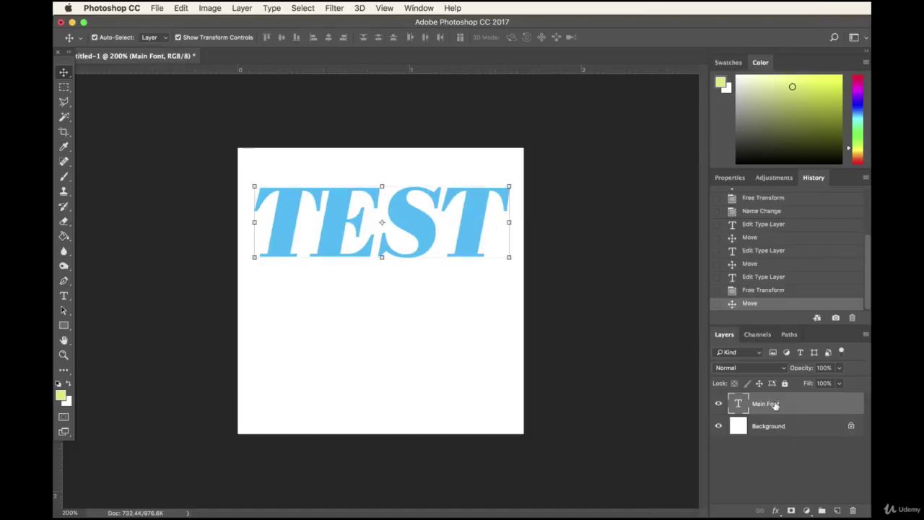
# Try overwriting the text on the Main Font layer, and revert to the Move history state before that edit.
pyautogui.doubleClick(739, 406)
pyautogui.click(492, 215)
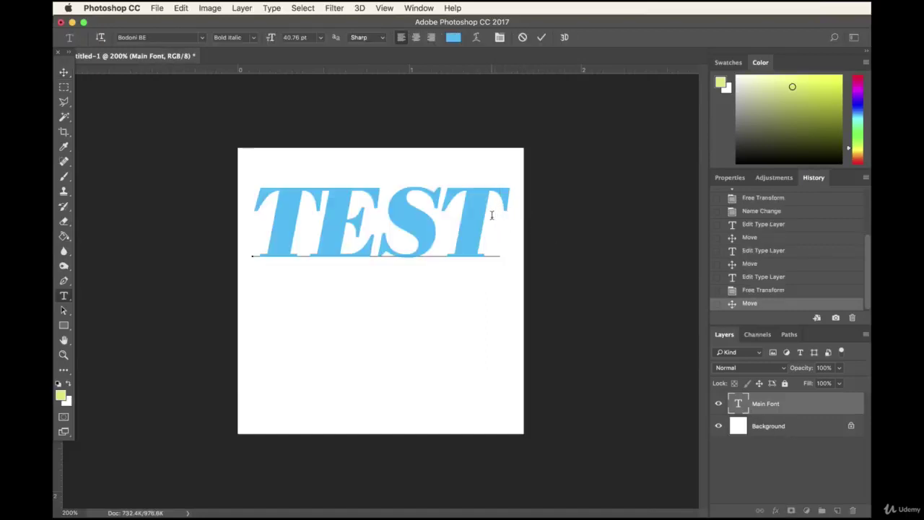
pyautogui.press('super')
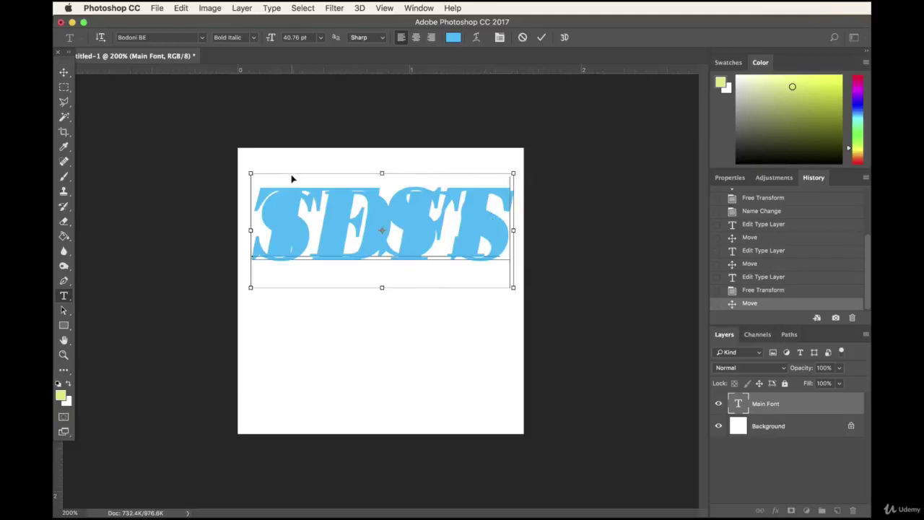
pyautogui.click(64, 72)
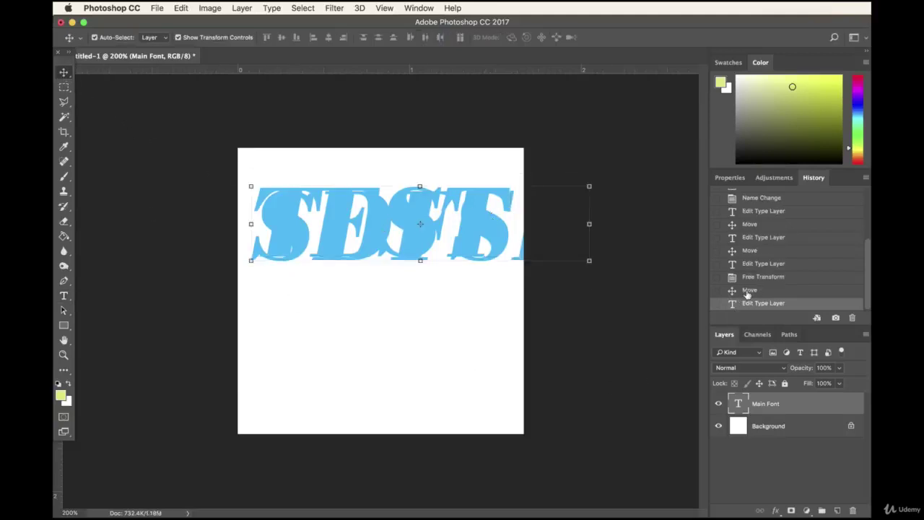
pyautogui.click(752, 289)
pyautogui.click(640, 272)
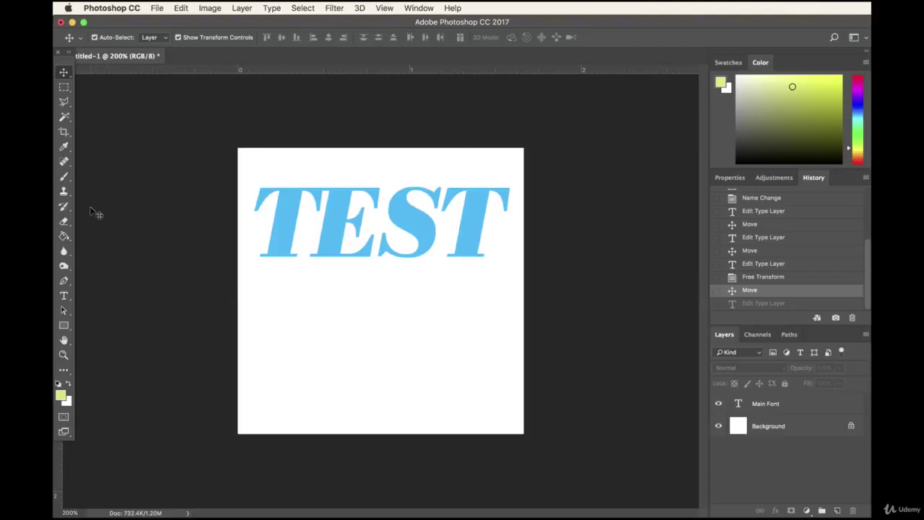
# Add a separate text layer reading "TWO" in the lower half of the canvas.
pyautogui.click(64, 295)
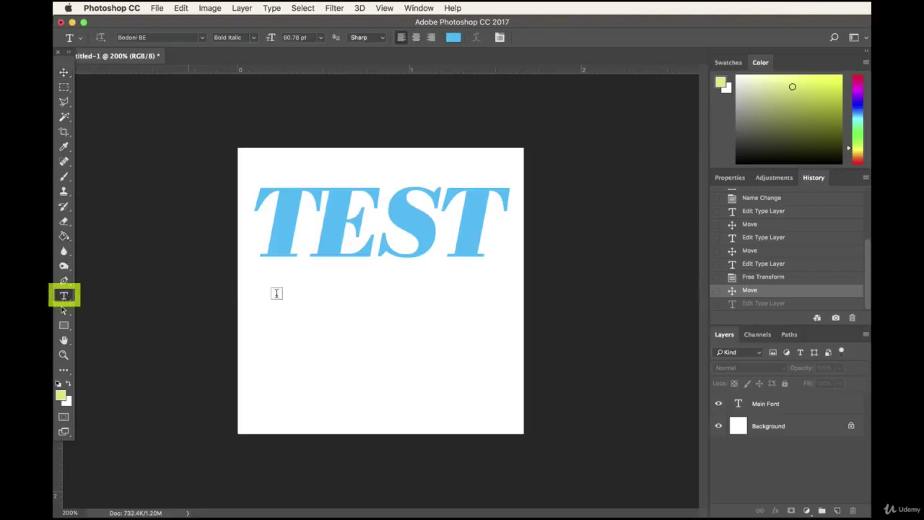
pyautogui.click(292, 340)
pyautogui.write('TW')
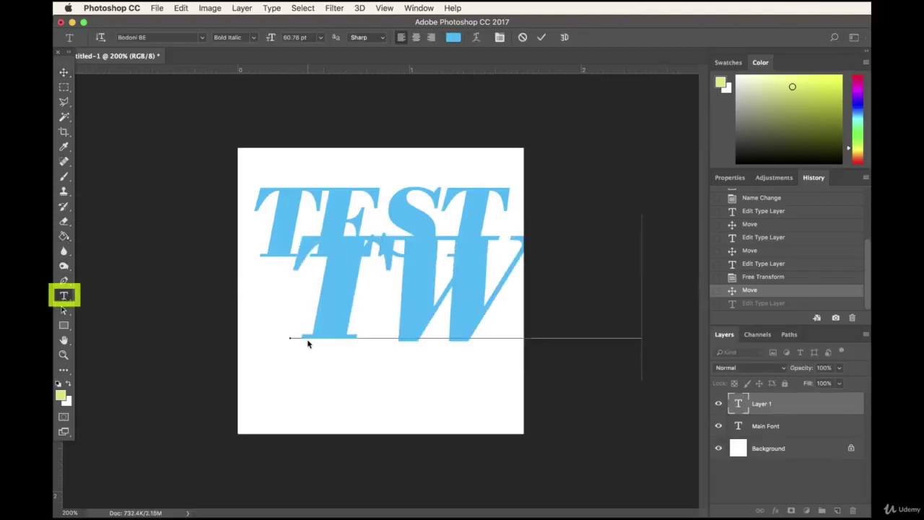
pyautogui.click(64, 73)
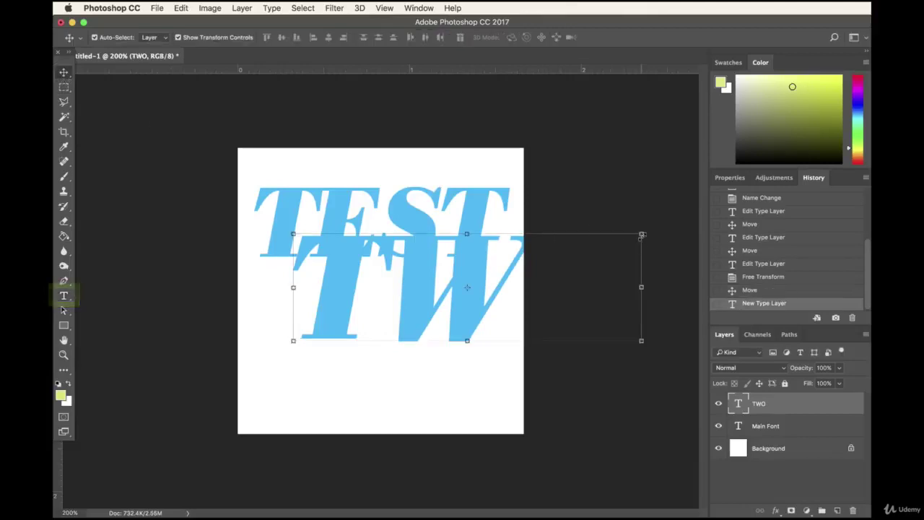
# Scale the TWO text down proportionally to about 18 pt, place it just beneath TEST and apply the transform.
pyautogui.hotkey('ctrl', 't')
pyautogui.moveTo(643, 235); pyautogui.dragTo(577, 249)
pyautogui.hotkey('ctrl', 'z')
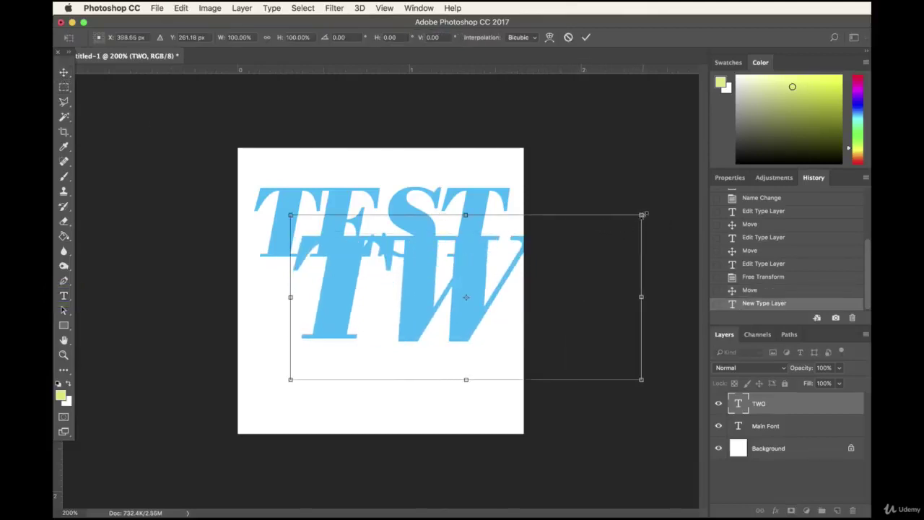
pyautogui.moveTo(643, 214); pyautogui.dragTo(429, 291)
pyautogui.press('Return')
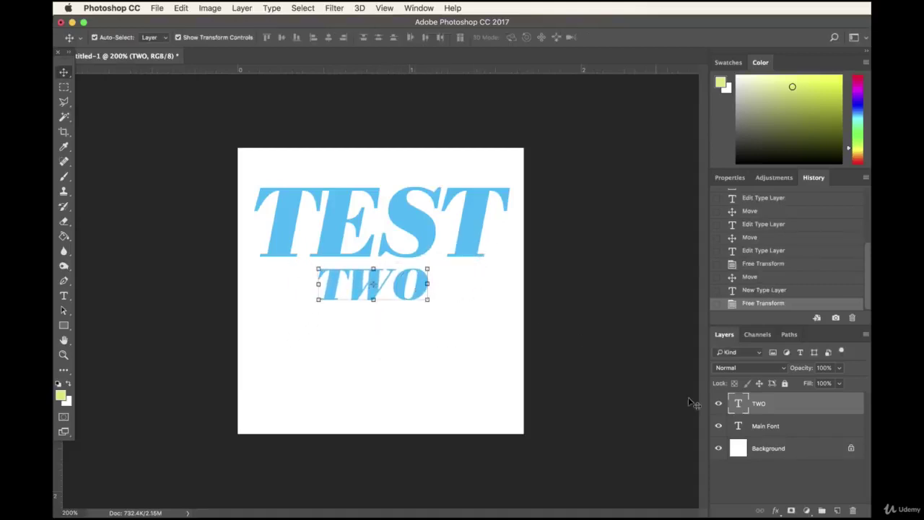
# Change the TWO text to the Raleway font in Regular and nudge it to sit centred below TEST.
pyautogui.doubleClick(738, 404)
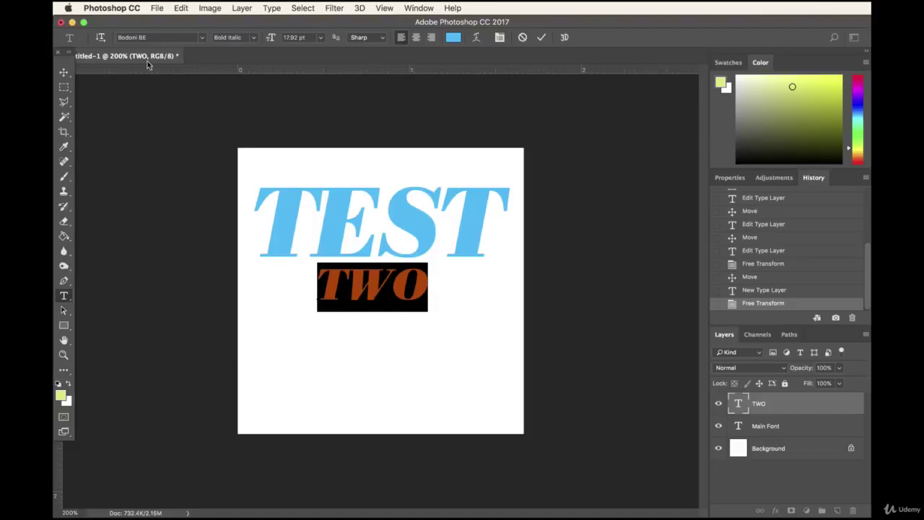
pyautogui.click(201, 38)
pyautogui.click(217, 83)
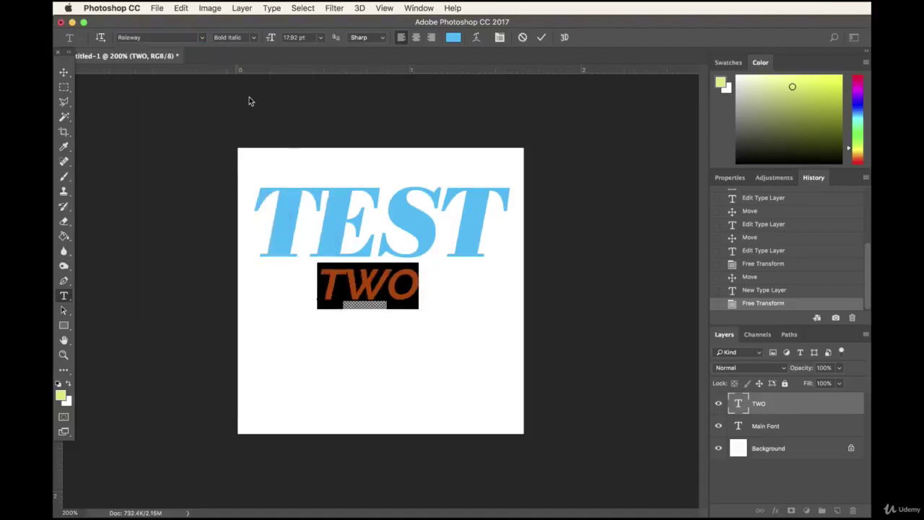
pyautogui.click(250, 38)
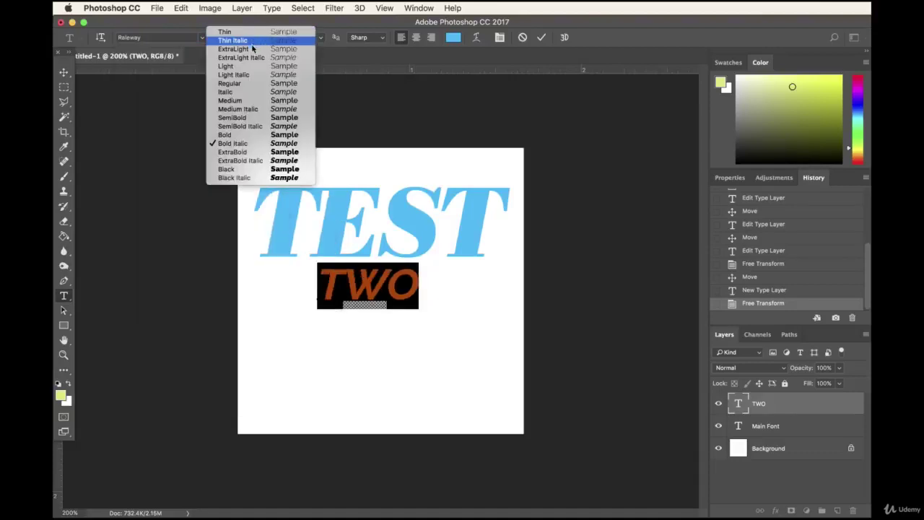
pyautogui.click(257, 85)
pyautogui.click(65, 73)
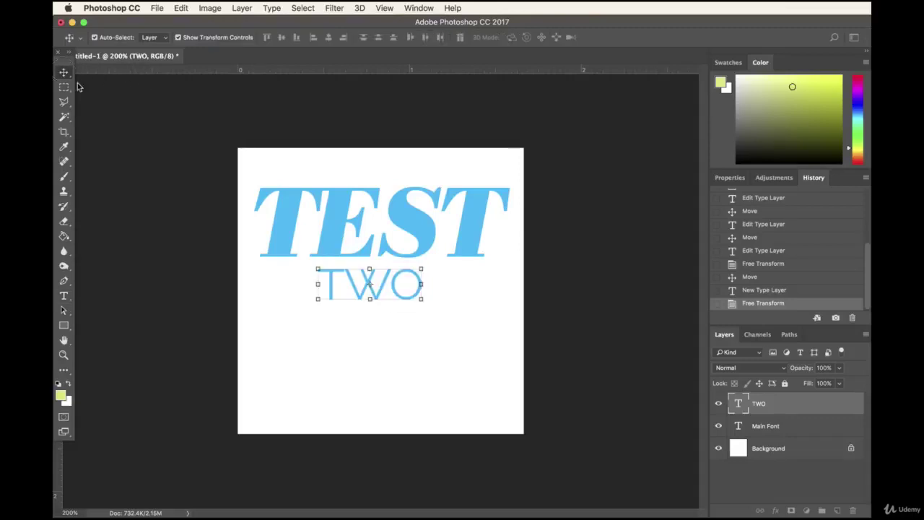
pyautogui.moveTo(367, 283); pyautogui.dragTo(366, 286)
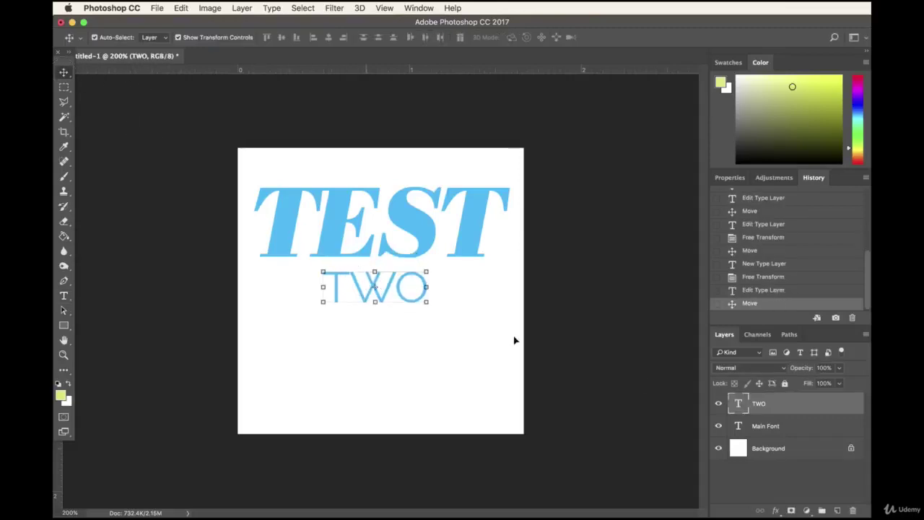
# Try centre and right alignment on the TWO text, and return it to left alignment.
pyautogui.doubleClick(735, 406)
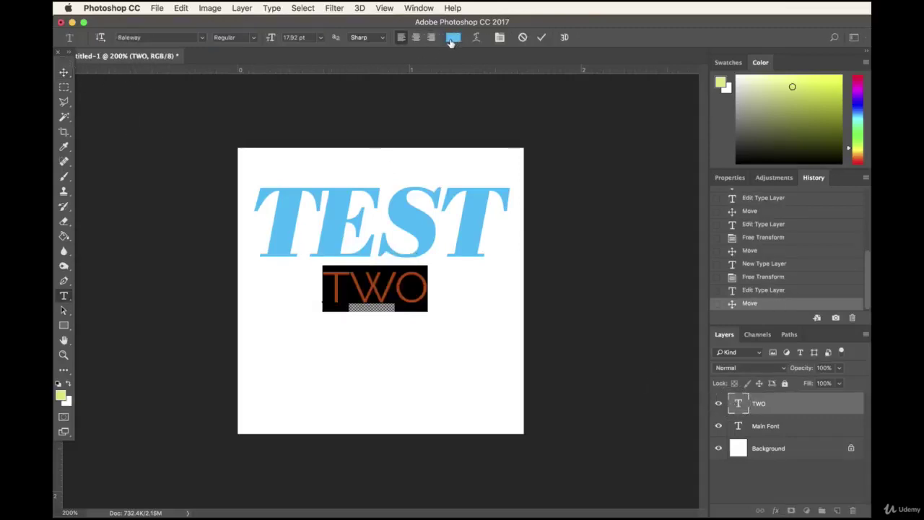
pyautogui.click(414, 40)
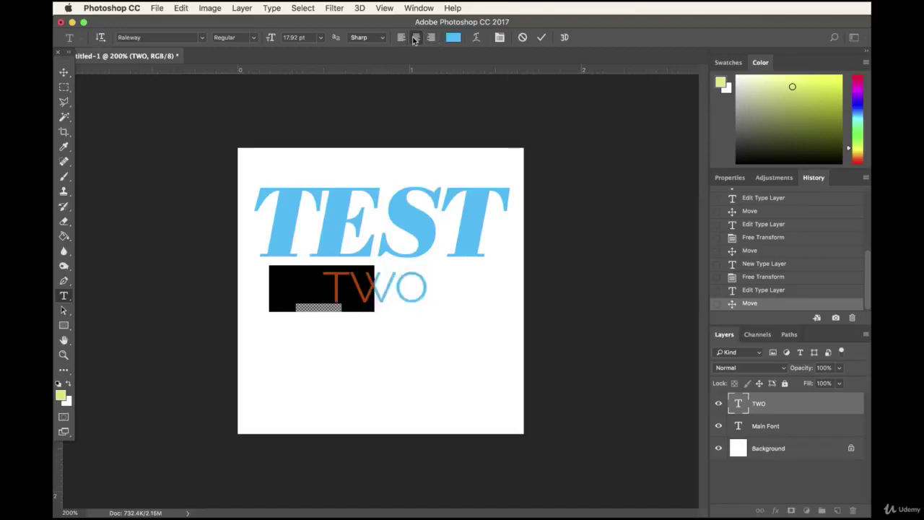
pyautogui.click(428, 39)
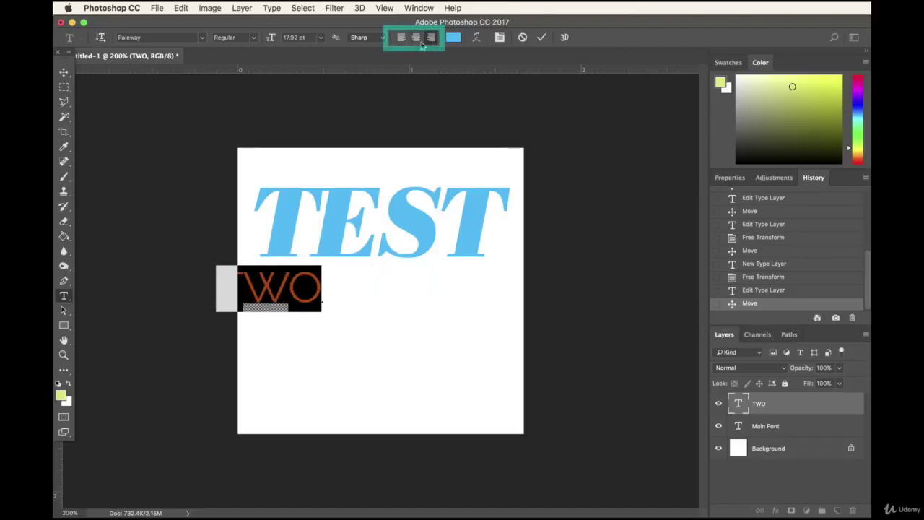
pyautogui.click(403, 40)
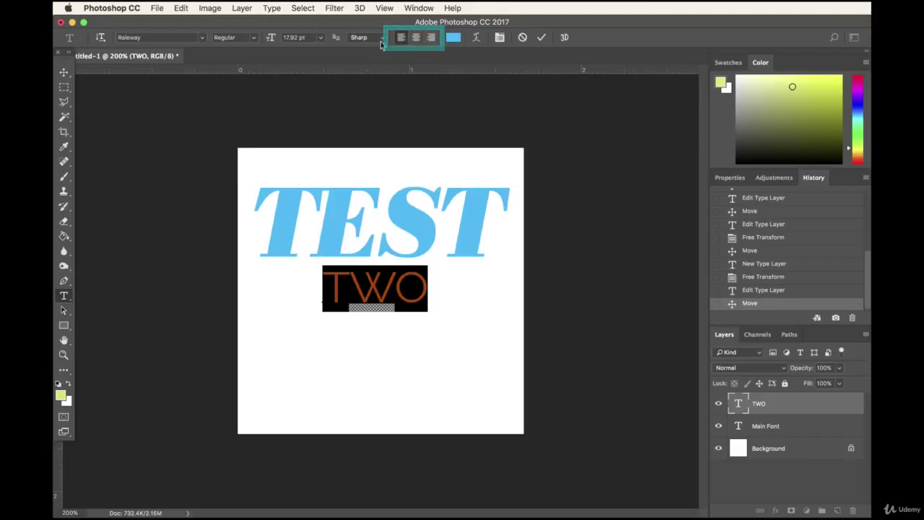
# Recolour the TWO text to a yellow-orange and commit the text edit.
pyautogui.click(455, 38)
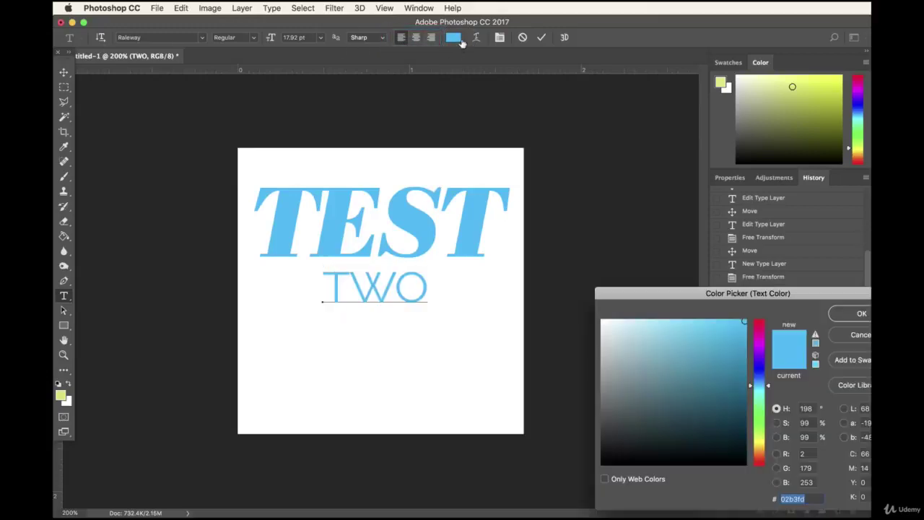
pyautogui.click(762, 451)
pyautogui.click(860, 314)
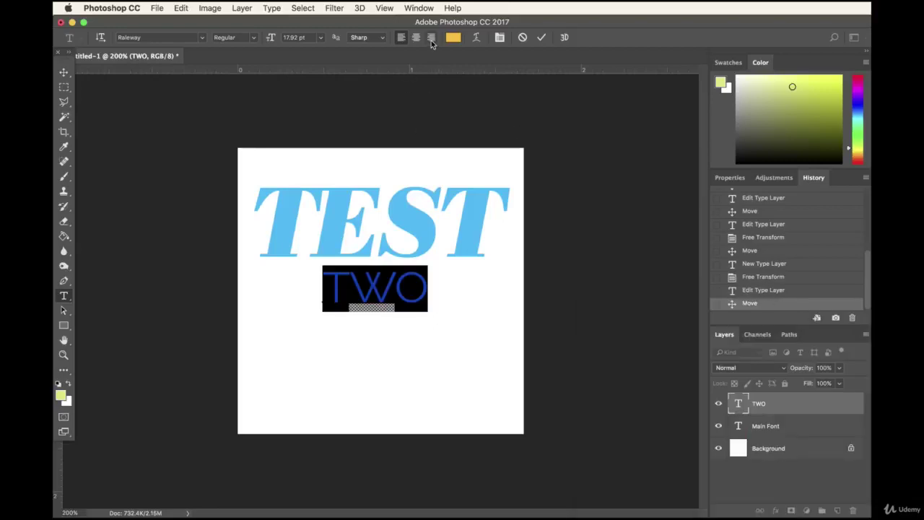
pyautogui.click(64, 72)
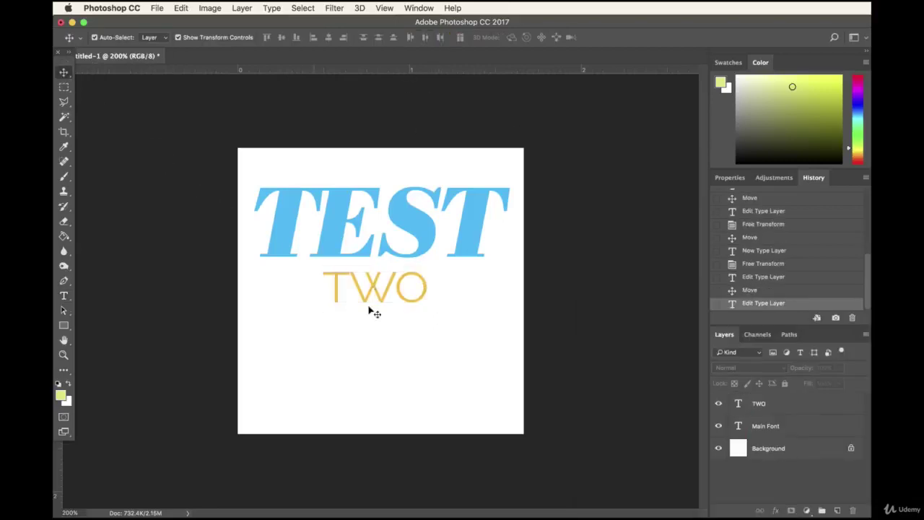
# Move the TWO text down, reopen and commit its text edit, and place it back up just beneath TEST.
pyautogui.moveTo(383, 294); pyautogui.dragTo(384, 318)
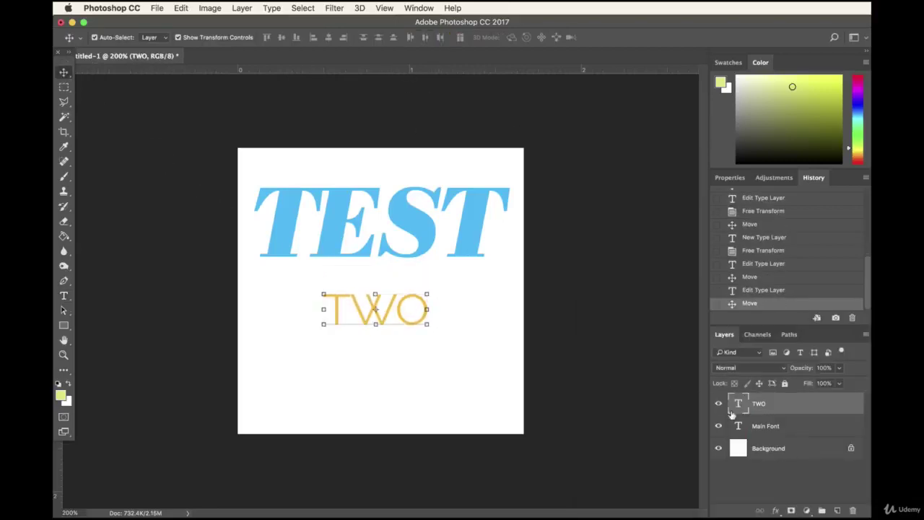
pyautogui.doubleClick(736, 406)
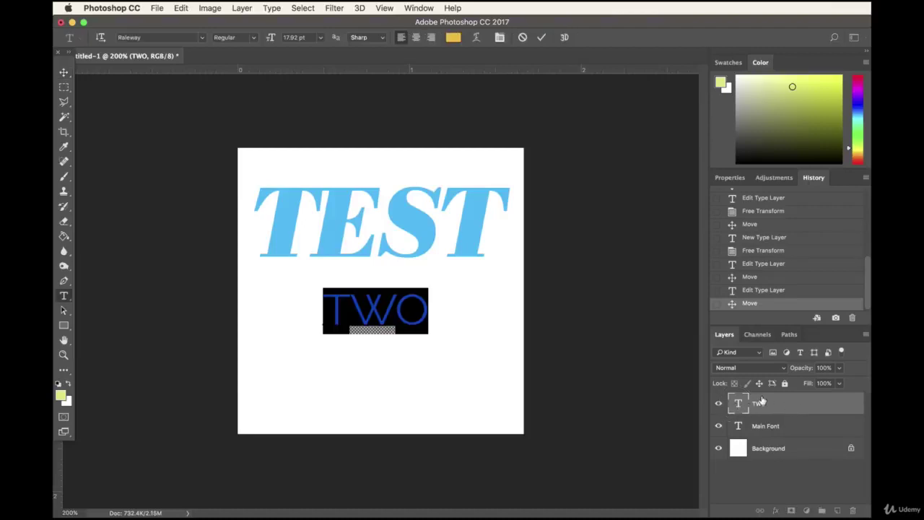
pyautogui.press('super+Return')
pyautogui.press('v')
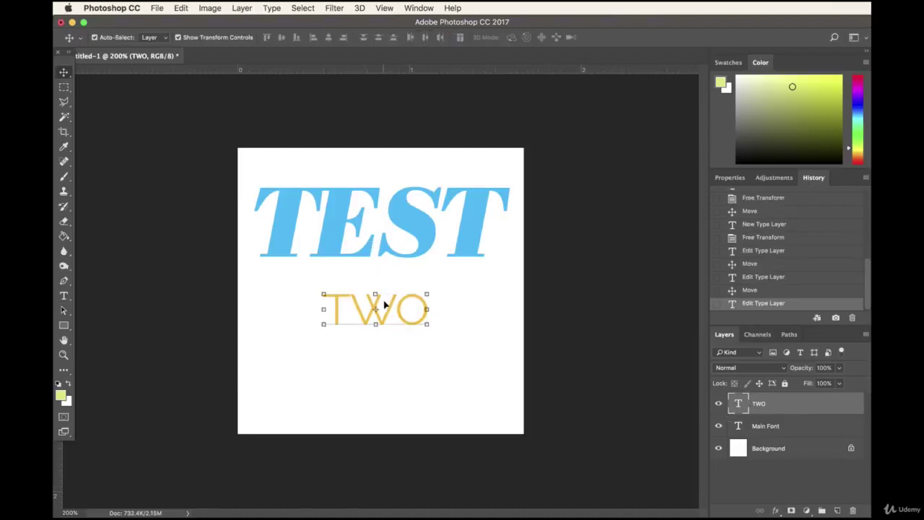
pyautogui.moveTo(389, 309); pyautogui.dragTo(392, 281)
pyautogui.click(538, 302)
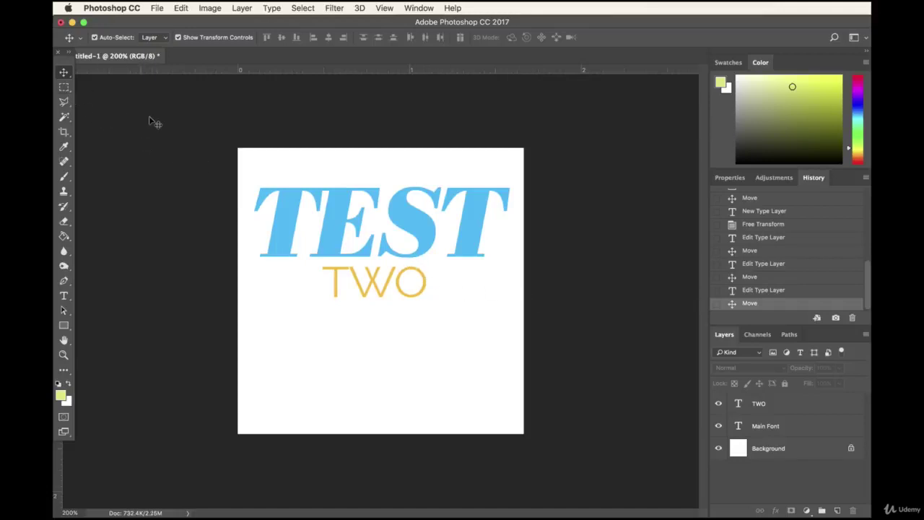
# Move the TEST text higher on the canvas and bring TWO up directly beneath it.
pyautogui.moveTo(352, 233); pyautogui.dragTo(347, 206)
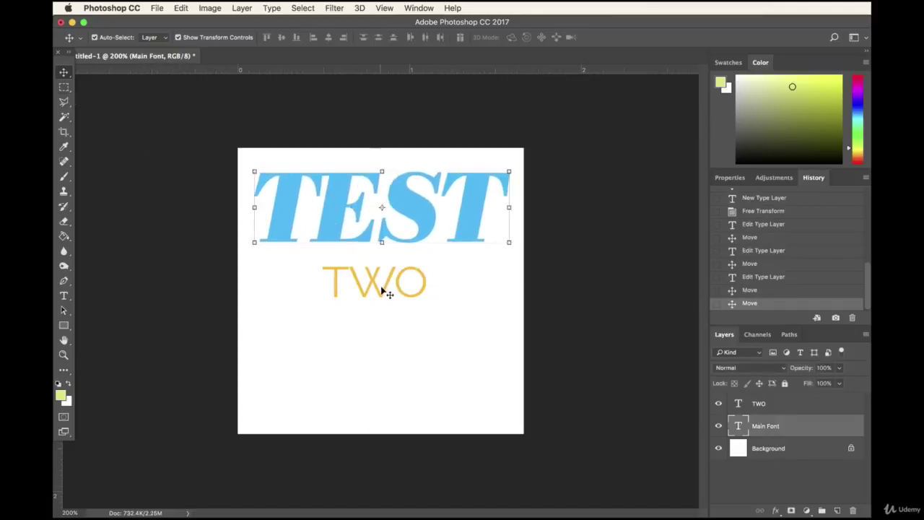
pyautogui.moveTo(382, 291); pyautogui.dragTo(386, 275)
pyautogui.click(381, 310)
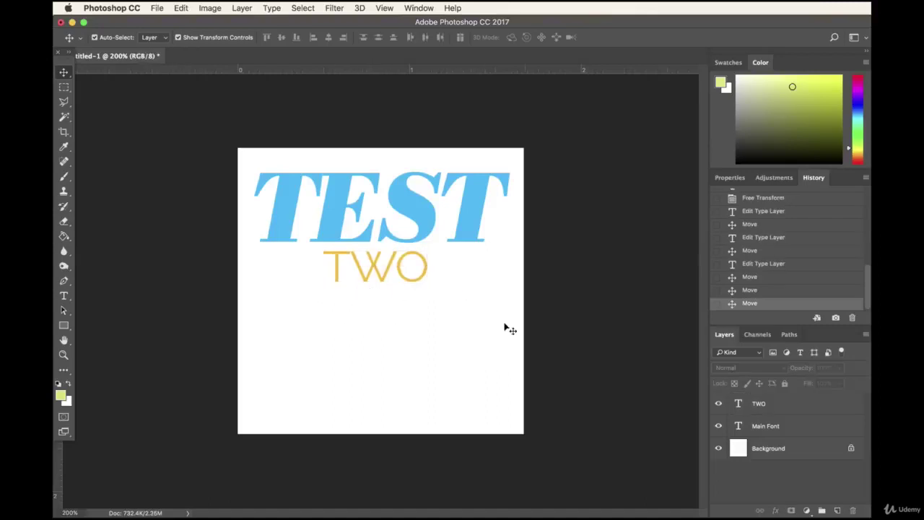
# Add a new layer named "box" and draw a wide Rectangular Marquee selection on it below the TWO text.
pyautogui.click(65, 87)
pyautogui.rightClick(65, 87)
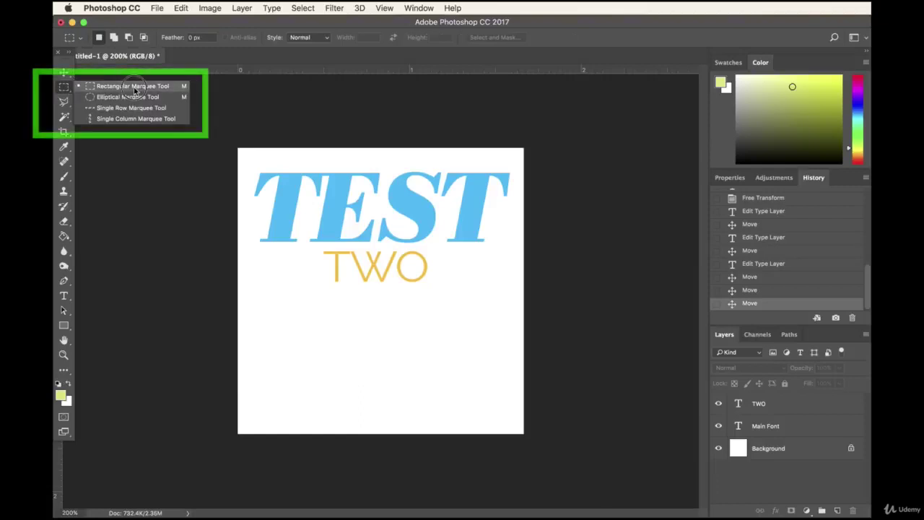
pyautogui.click(62, 92)
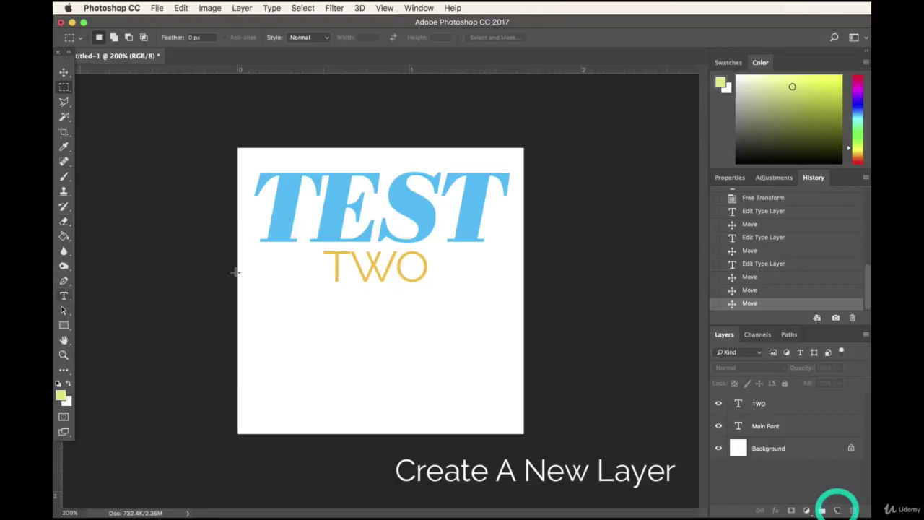
pyautogui.click(838, 511)
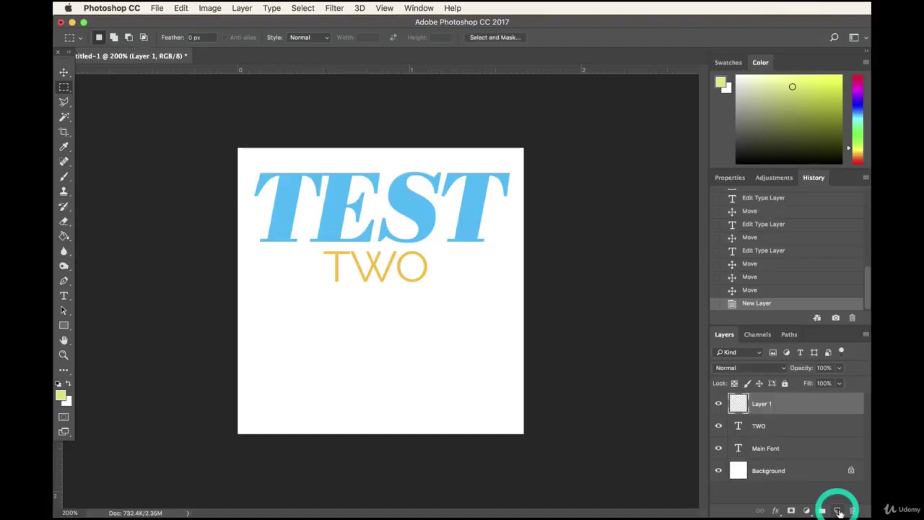
pyautogui.doubleClick(764, 404)
pyautogui.write('box')
pyautogui.press('Return')
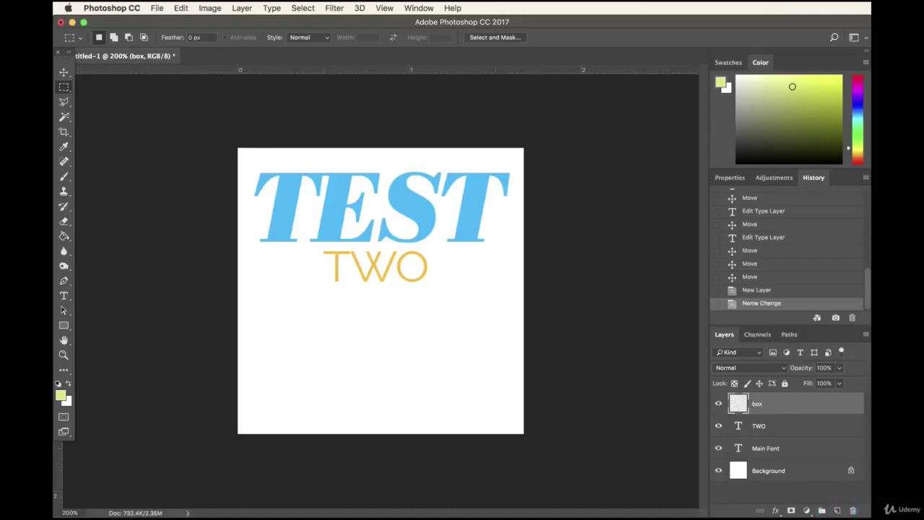
pyautogui.click(740, 406)
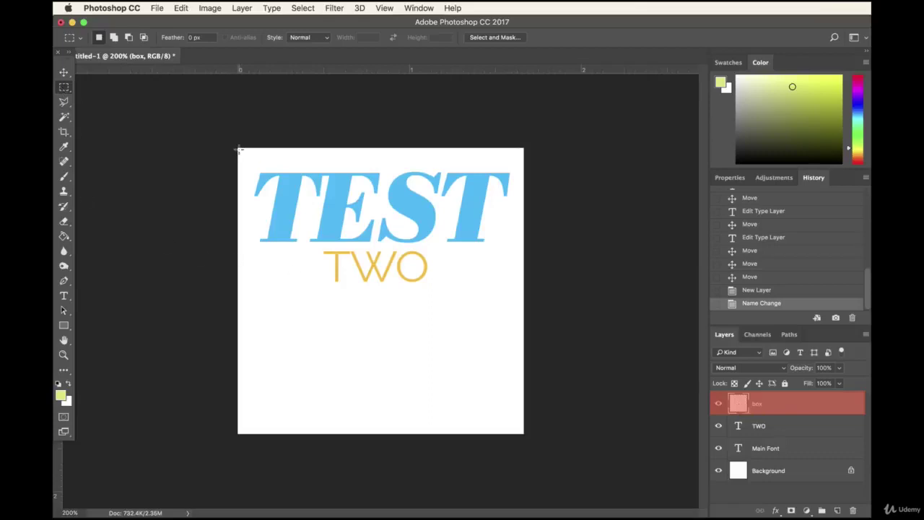
pyautogui.moveTo(259, 300); pyautogui.dragTo(504, 384)
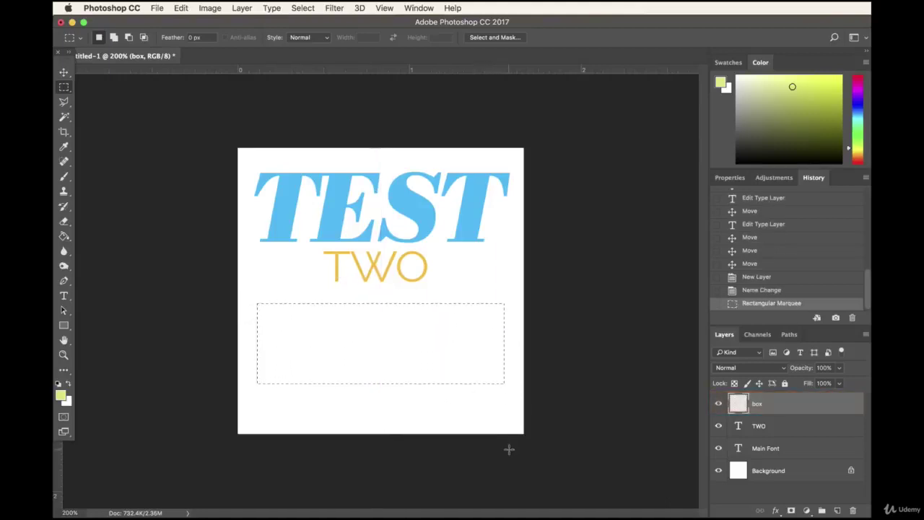
# Fill the rectangular selection with crimson red using the Paint Bucket, and clear the selection.
pyautogui.click(64, 236)
pyautogui.rightClick(63, 238)
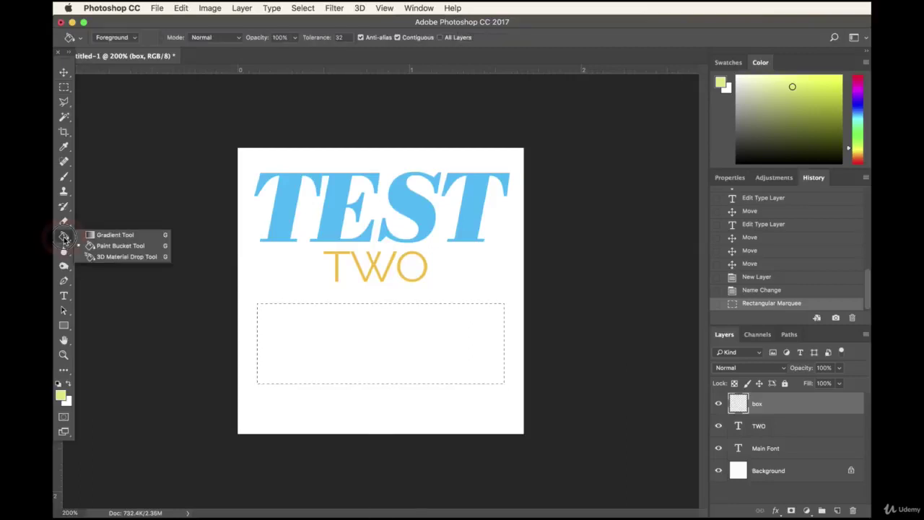
pyautogui.click(110, 248)
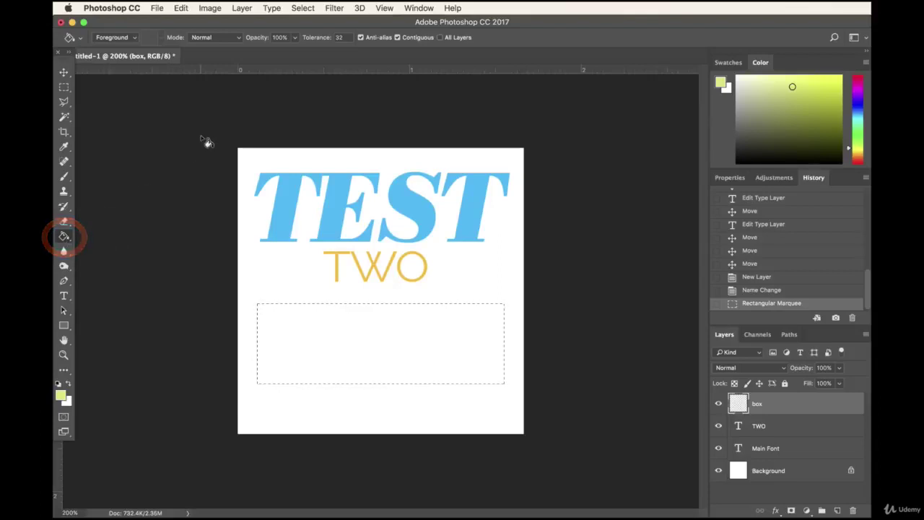
pyautogui.click(825, 110)
pyautogui.click(858, 85)
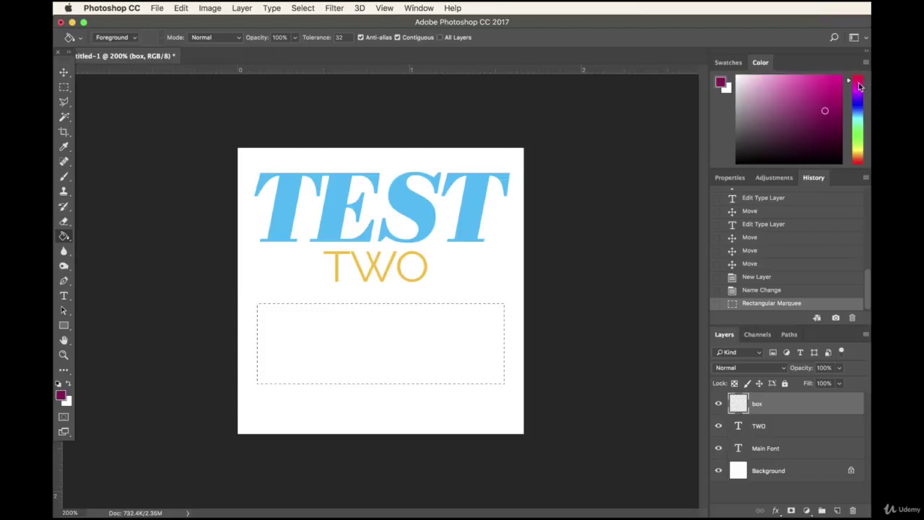
pyautogui.click(836, 81)
pyautogui.click(858, 75)
pyautogui.moveTo(835, 82); pyautogui.dragTo(842, 75)
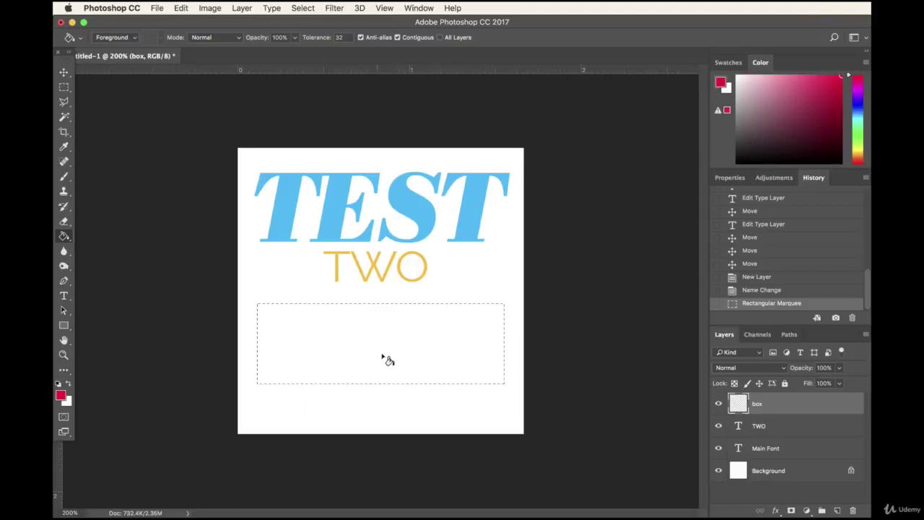
pyautogui.click(405, 332)
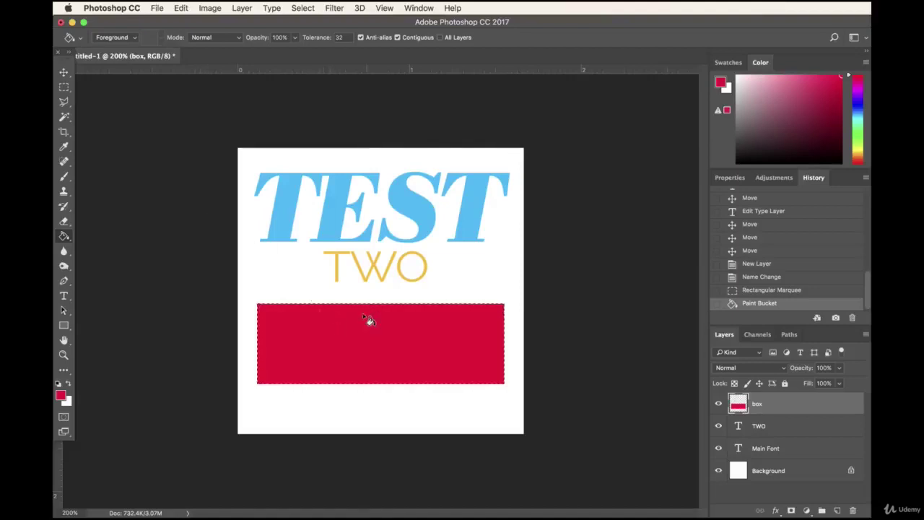
pyautogui.click(64, 89)
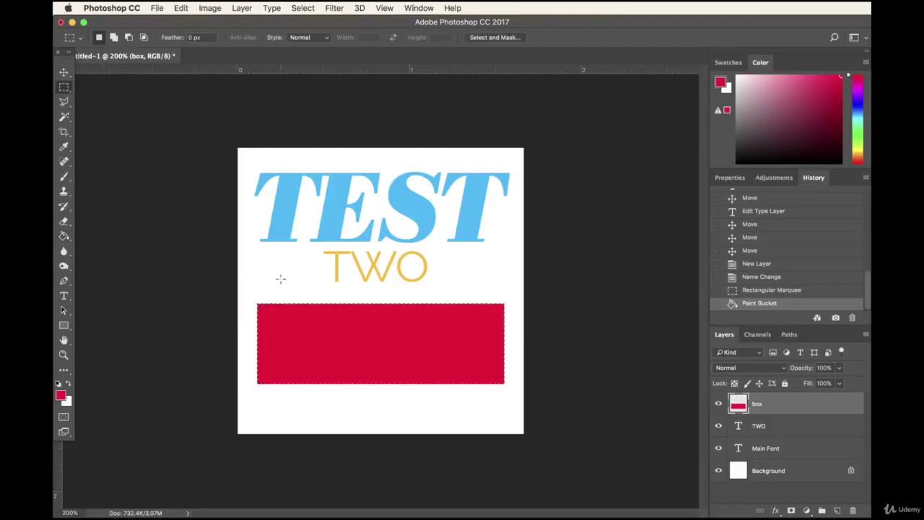
pyautogui.click(501, 263)
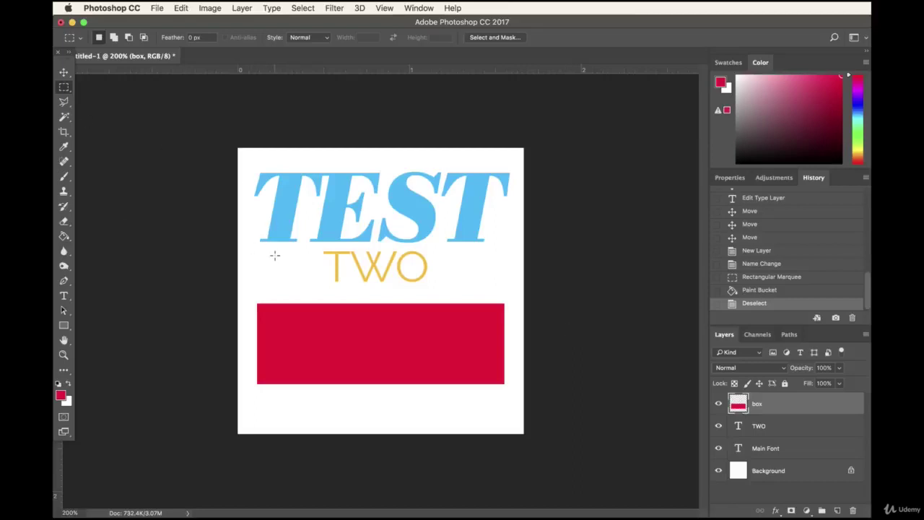
# Move the red box up over the TEST text and reorder the box layer to sit between Main Font and Background.
pyautogui.click(64, 72)
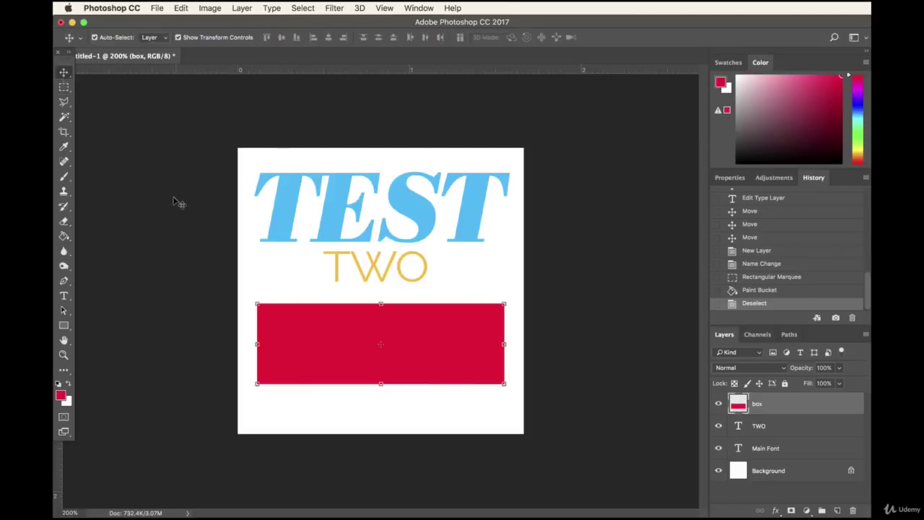
pyautogui.moveTo(462, 350)
pyautogui.mouseDown()
pyautogui.moveTo(459, 383)
pyautogui.moveTo(460, 361)
pyautogui.mouseUp()
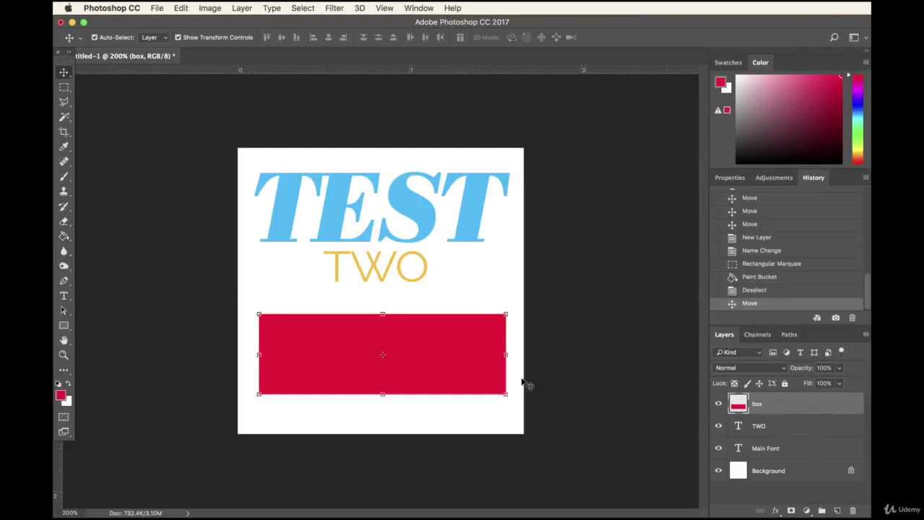
pyautogui.moveTo(438, 364)
pyautogui.mouseDown()
pyautogui.moveTo(437, 347)
pyautogui.moveTo(435, 369)
pyautogui.mouseUp()
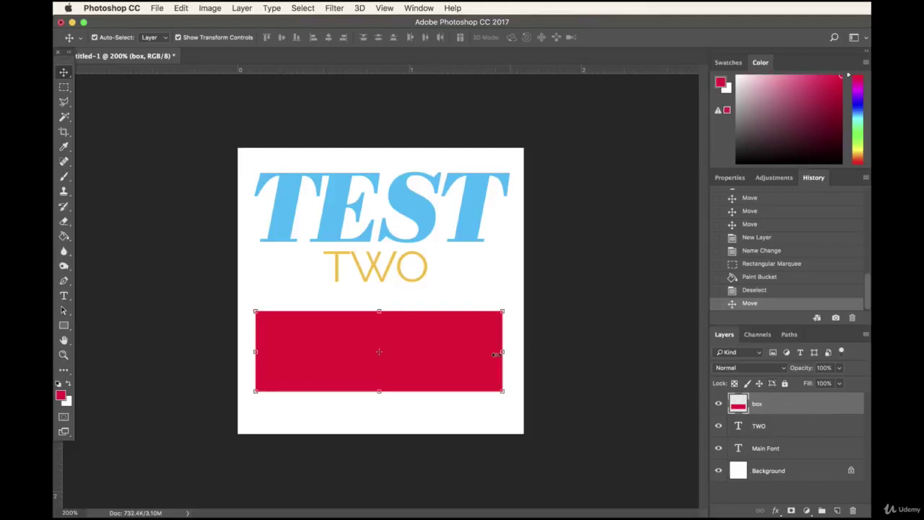
pyautogui.moveTo(472, 370); pyautogui.dragTo(476, 253)
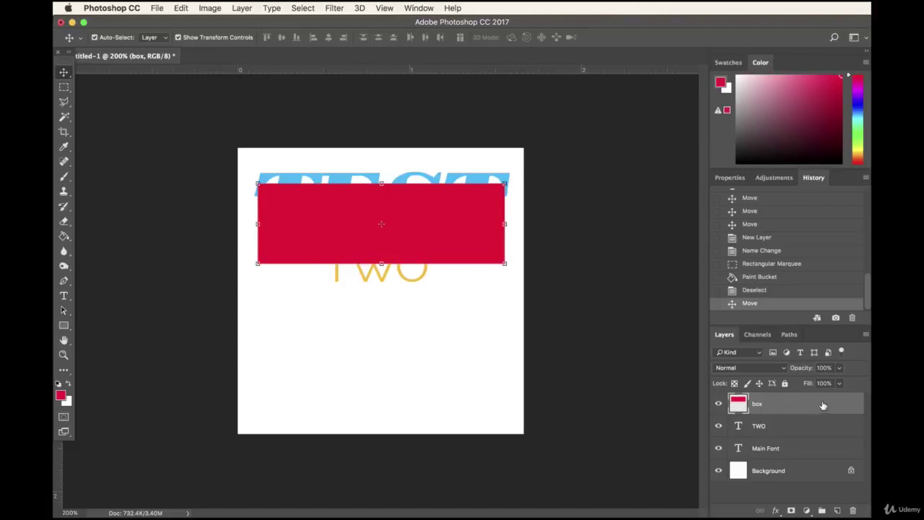
pyautogui.moveTo(823, 406); pyautogui.dragTo(809, 460)
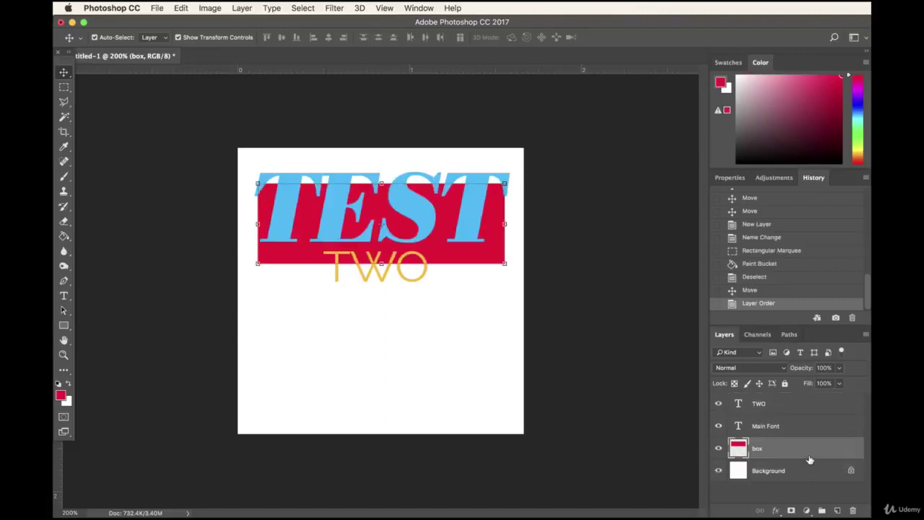
# Scale the red box beyond all edges of the canvas so it fills the background, apply the transform and deselect the layer.
pyautogui.click(505, 264)
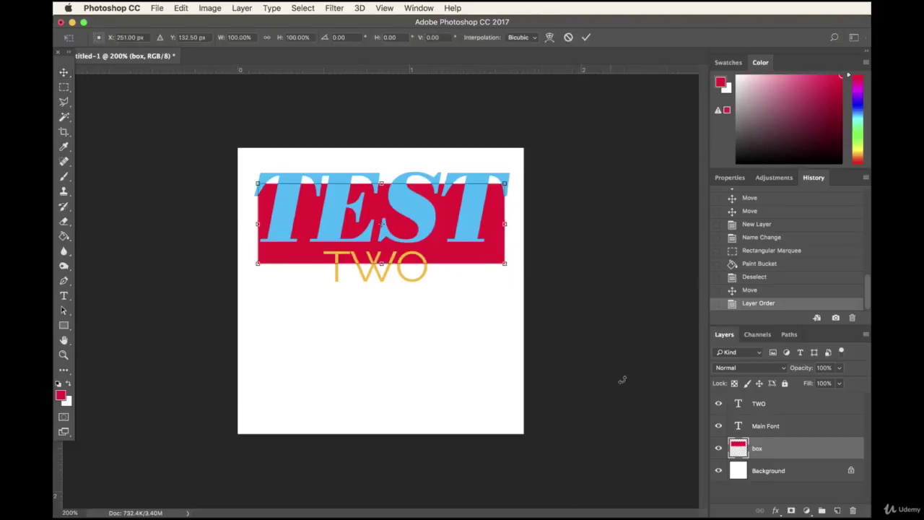
pyautogui.moveTo(506, 267); pyautogui.dragTo(539, 448)
pyautogui.moveTo(258, 184); pyautogui.dragTo(208, 119)
pyautogui.press('Return')
pyautogui.click(114, 184)
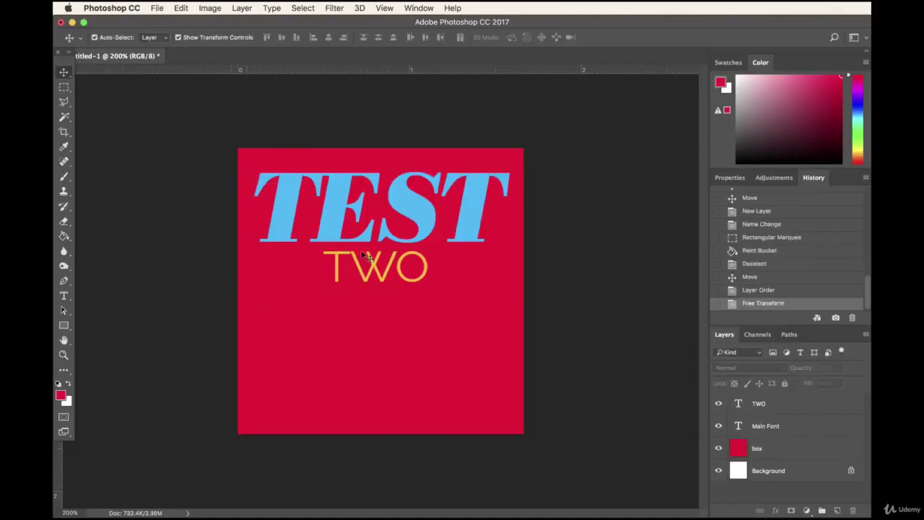
# Select the box layer and shift the enlarged red box up and to the right so it covers only the canvas's upper-right part.
pyautogui.click(757, 449)
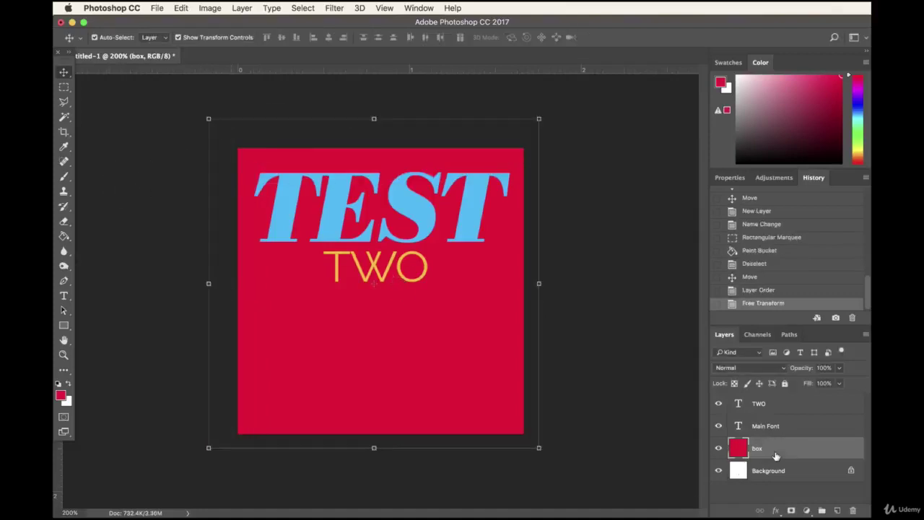
pyautogui.moveTo(442, 137); pyautogui.dragTo(633, 142)
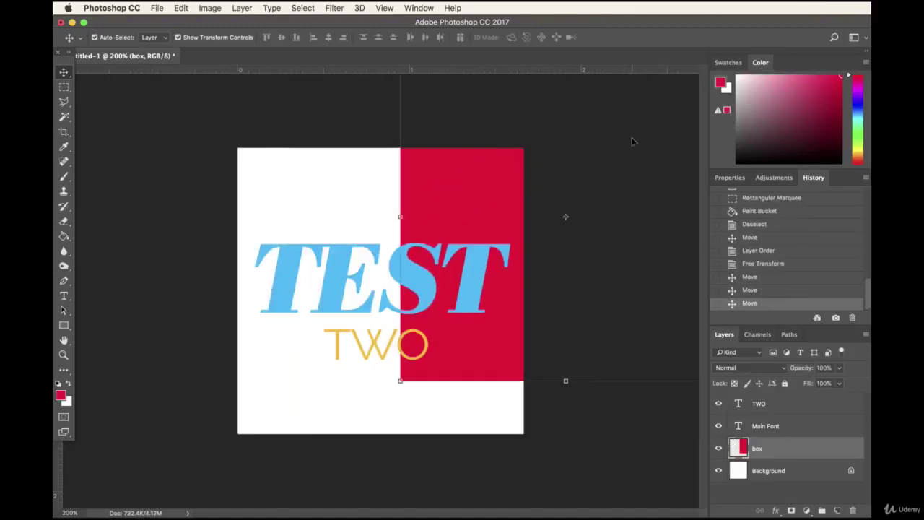
# Undo the last move of the red box and fully lock the box layer.
pyautogui.press('super+z')
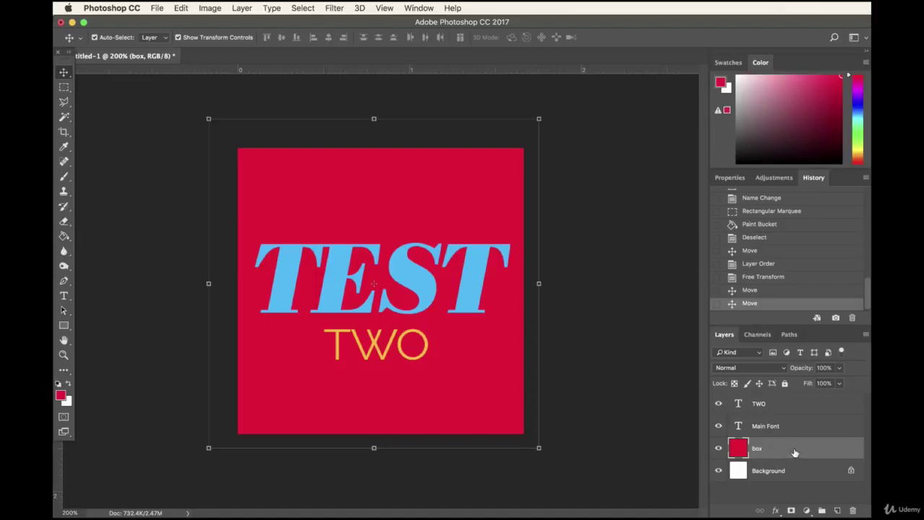
pyautogui.click(785, 384)
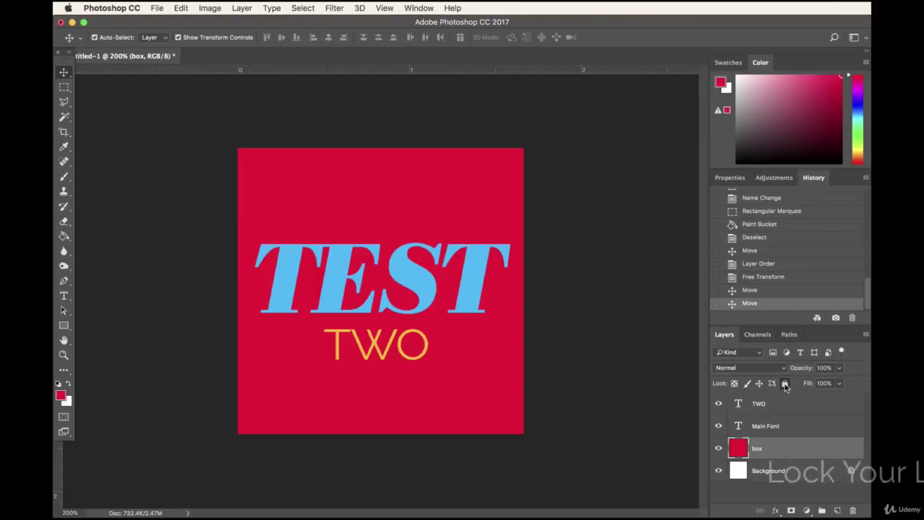
pyautogui.click(383, 205)
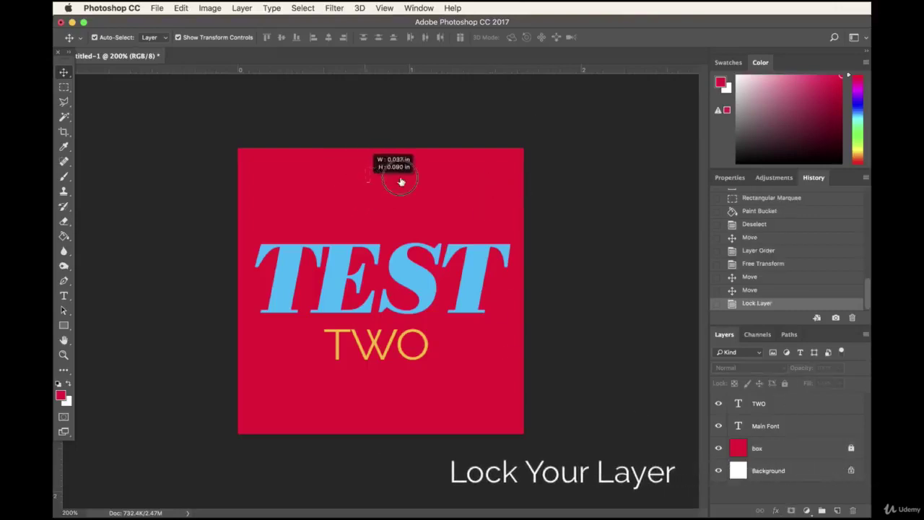
# Reposition the TEST text a little above TWO and unlock the box layer.
pyautogui.moveTo(414, 264); pyautogui.dragTo(408, 232)
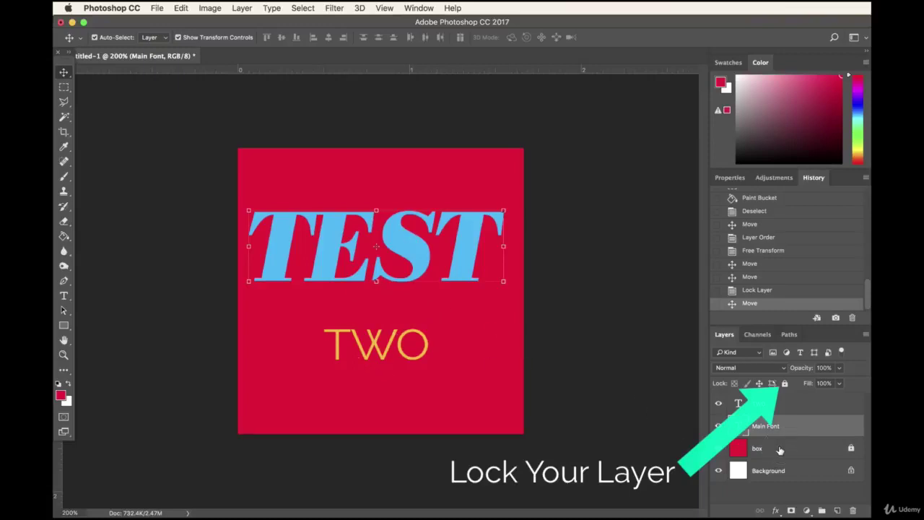
pyautogui.click(780, 449)
pyautogui.click(785, 384)
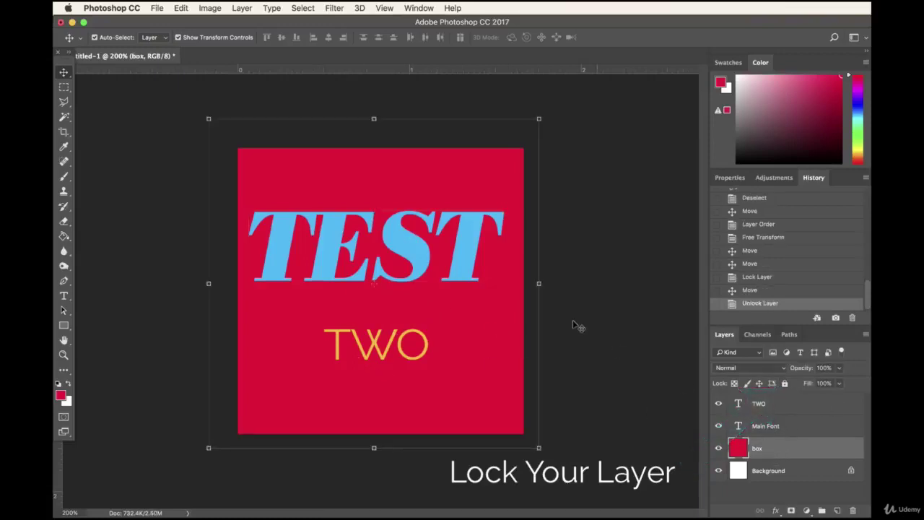
pyautogui.moveTo(463, 257); pyautogui.dragTo(467, 283)
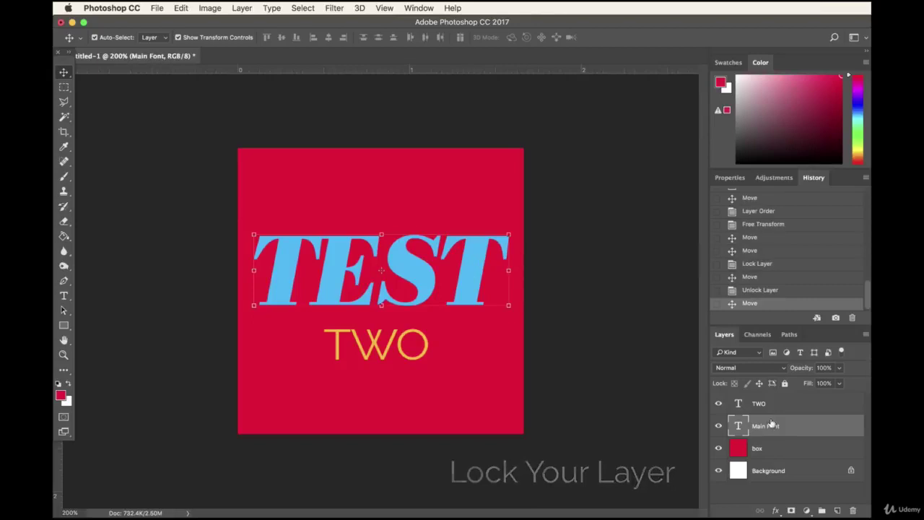
# Change the TEST text color to white and shift the word slightly down, close above TWO.
pyautogui.press('t')
pyautogui.press('Return')
pyautogui.click(453, 37)
pyautogui.moveTo(639, 360)
pyautogui.mouseDown()
pyautogui.moveTo(629, 342)
pyautogui.moveTo(639, 357)
pyautogui.mouseUp()
pyautogui.press('Return')
pyautogui.hotkey('ctrl', 'Return')
pyautogui.press('v')
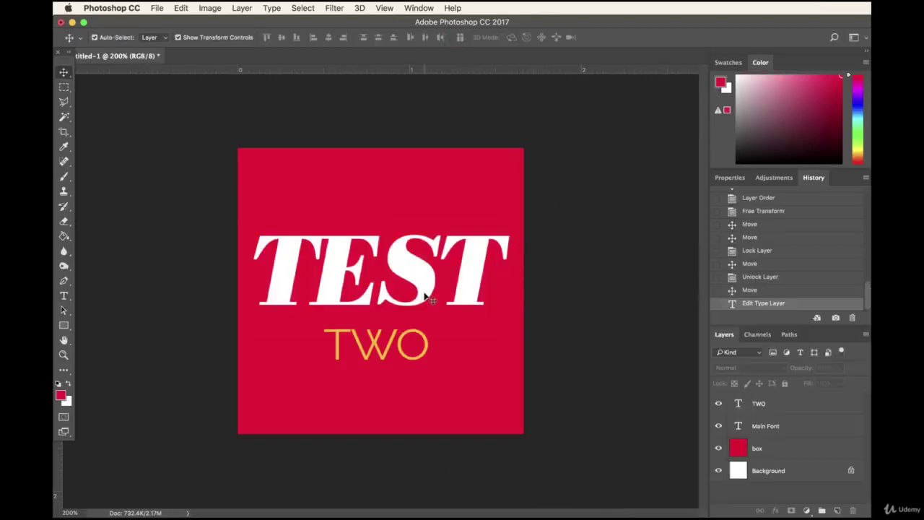
pyautogui.moveTo(423, 289); pyautogui.dragTo(426, 304)
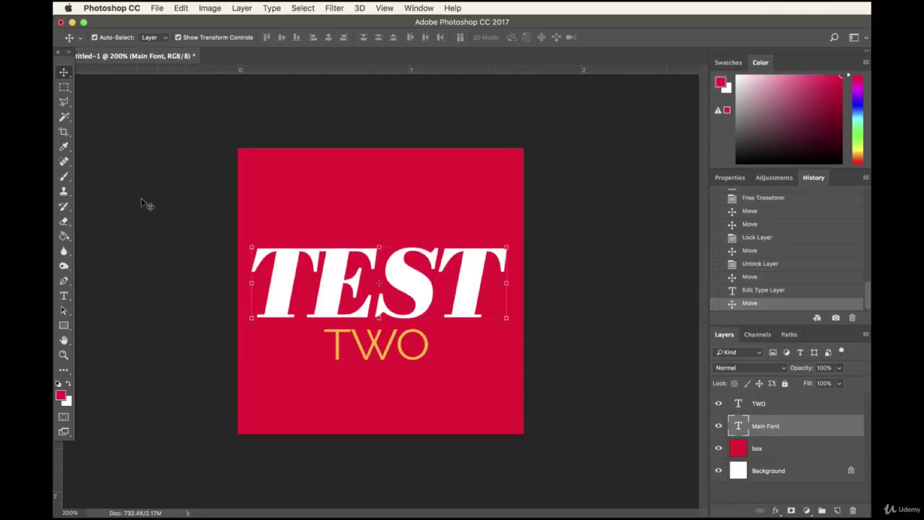
# Add a new layer above Main Font and draw a large circular selection around the text with the Elliptical Marquee.
pyautogui.click(63, 88)
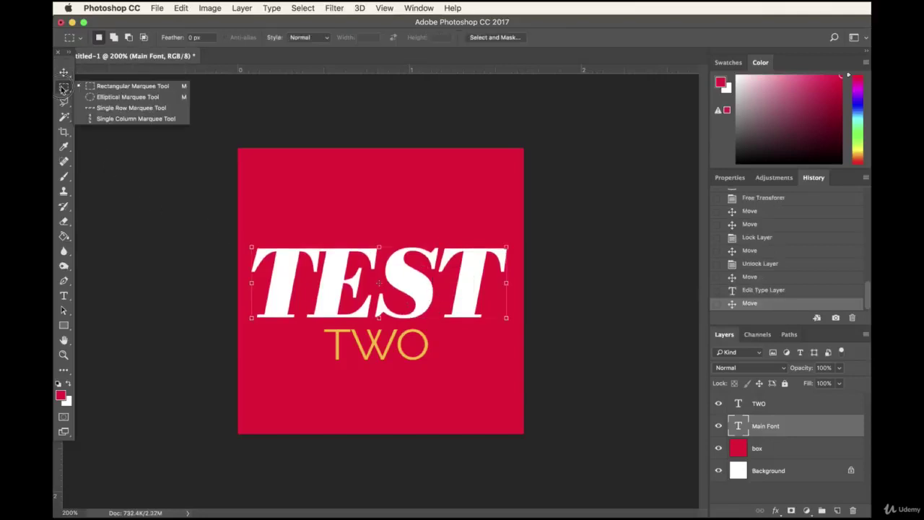
pyautogui.click(123, 96)
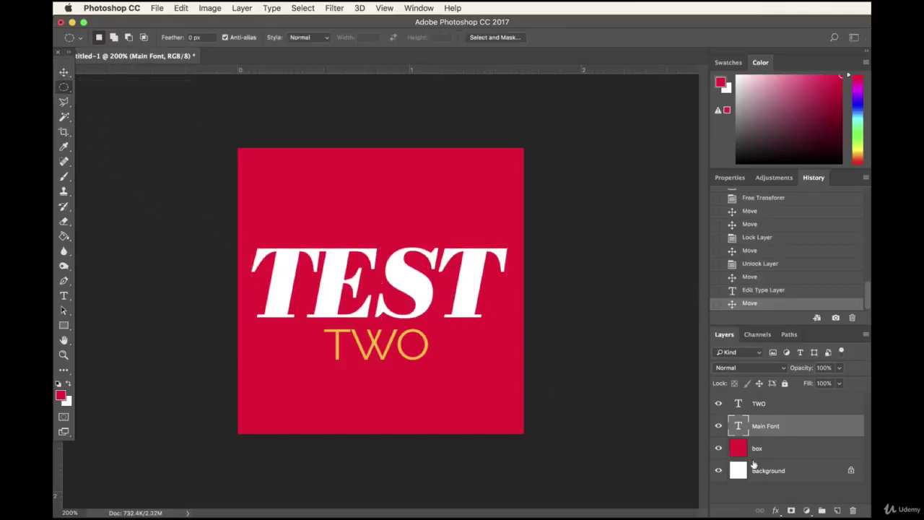
pyautogui.click(837, 511)
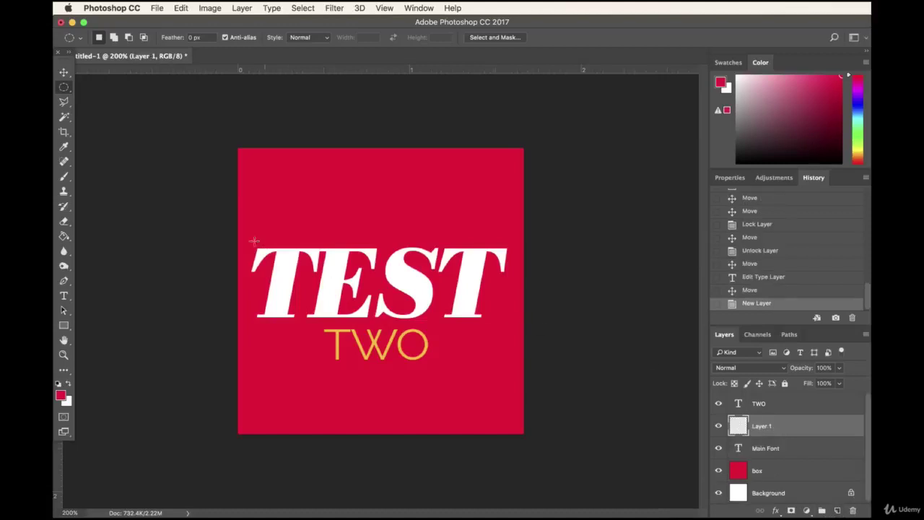
pyautogui.moveTo(279, 181); pyautogui.dragTo(546, 411)
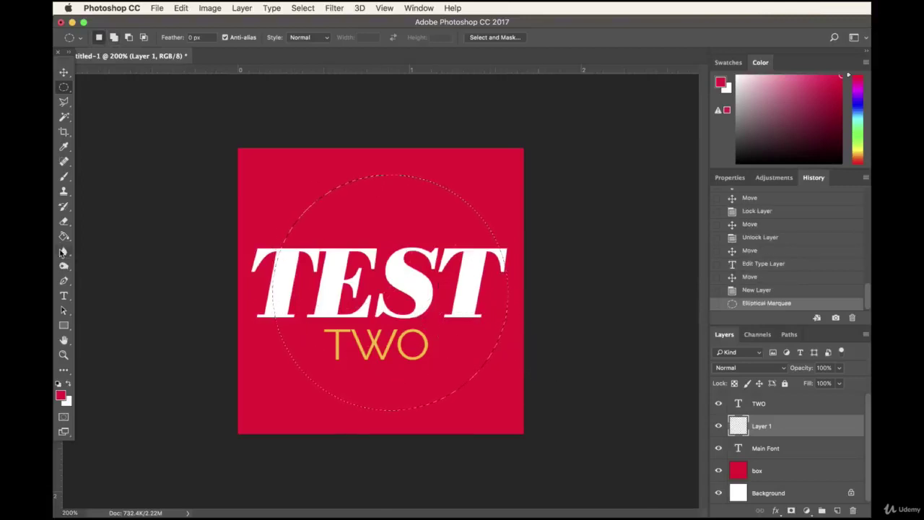
# Fill the circular selection with bright green using the Paint Bucket, and clear the selection.
pyautogui.press('i')
pyautogui.click(61, 395)
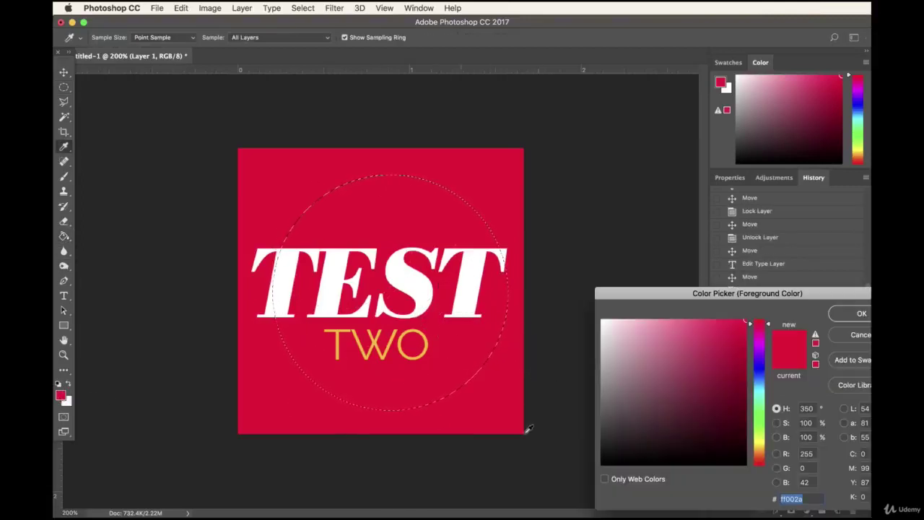
pyautogui.click(760, 412)
pyautogui.click(851, 315)
pyautogui.press('g')
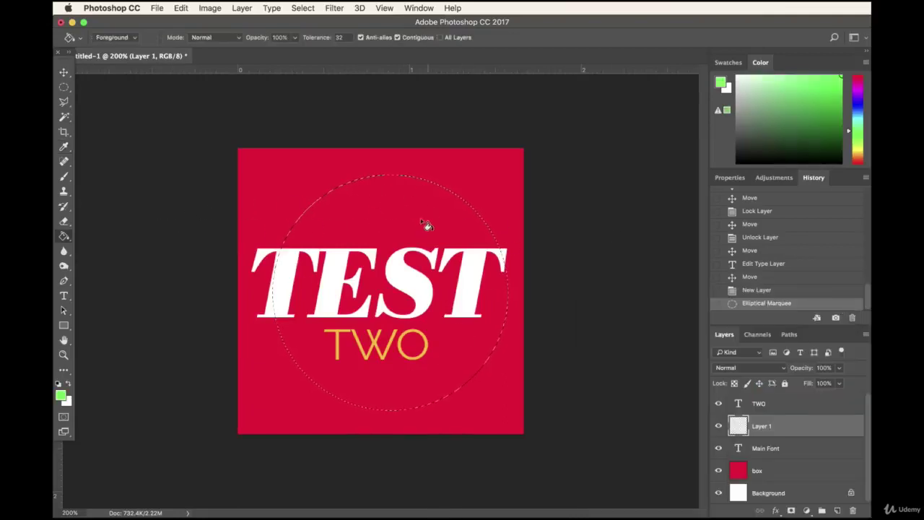
pyautogui.click(388, 230)
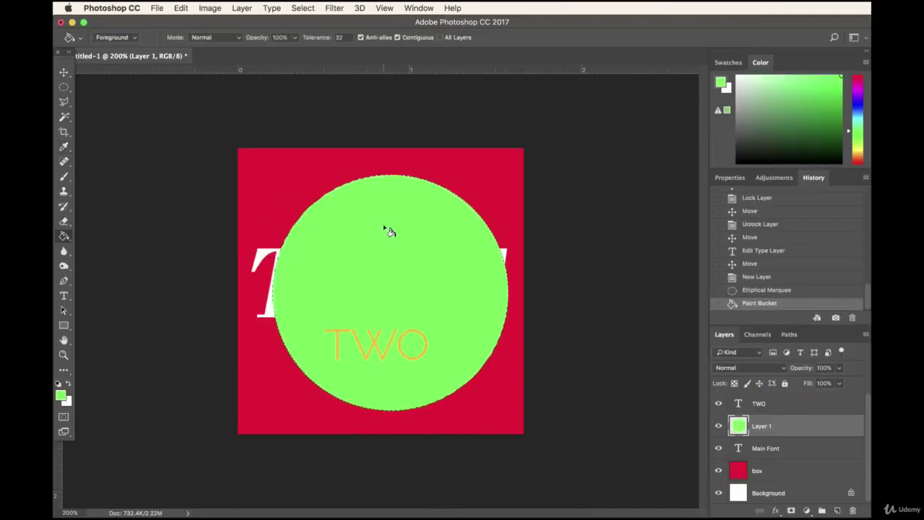
pyautogui.click(63, 87)
pyautogui.click(150, 133)
pyautogui.click(63, 73)
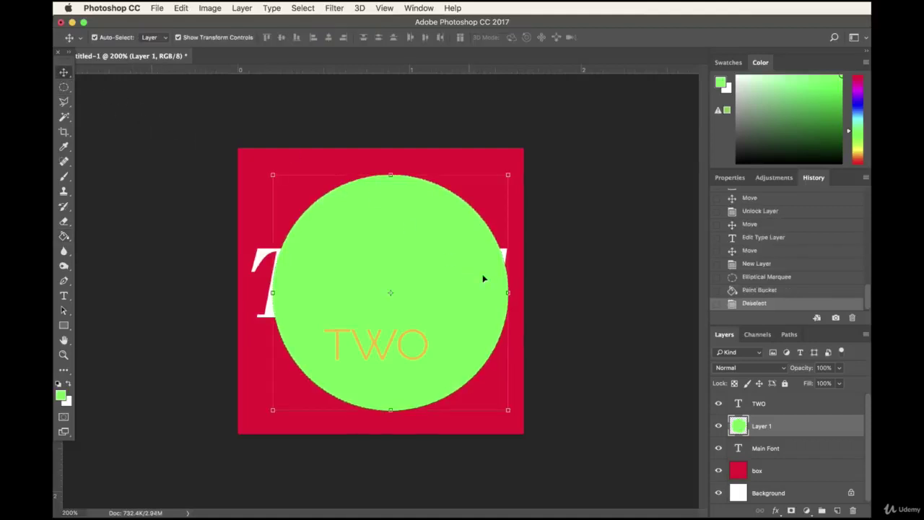
# Scale the green circle down proportionally to about 69% and move it over the middle of the TEST text.
pyautogui.moveTo(510, 174); pyautogui.dragTo(441, 258)
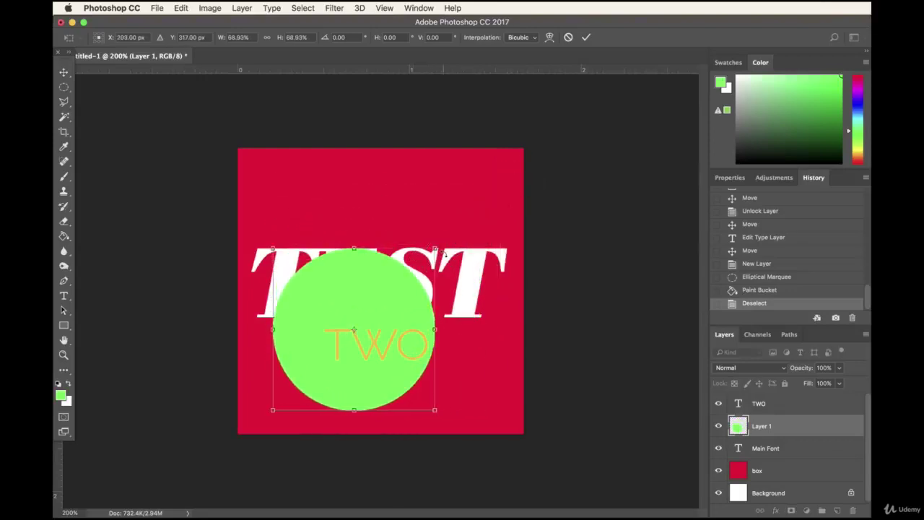
pyautogui.press('Return')
pyautogui.moveTo(395, 301); pyautogui.dragTo(424, 246)
# Reorder the green circle's layer to sit between Main Font and box, and deselect it.
pyautogui.click(373, 339)
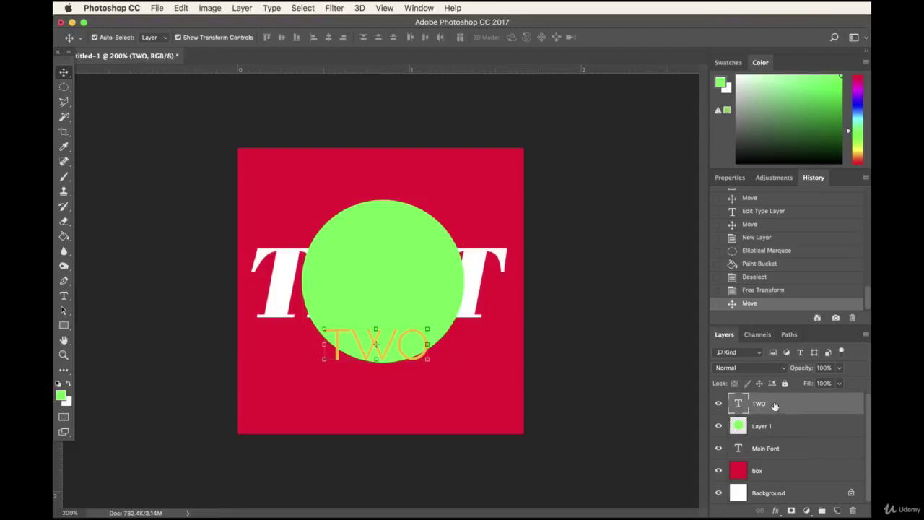
pyautogui.click(406, 267)
pyautogui.click(492, 267)
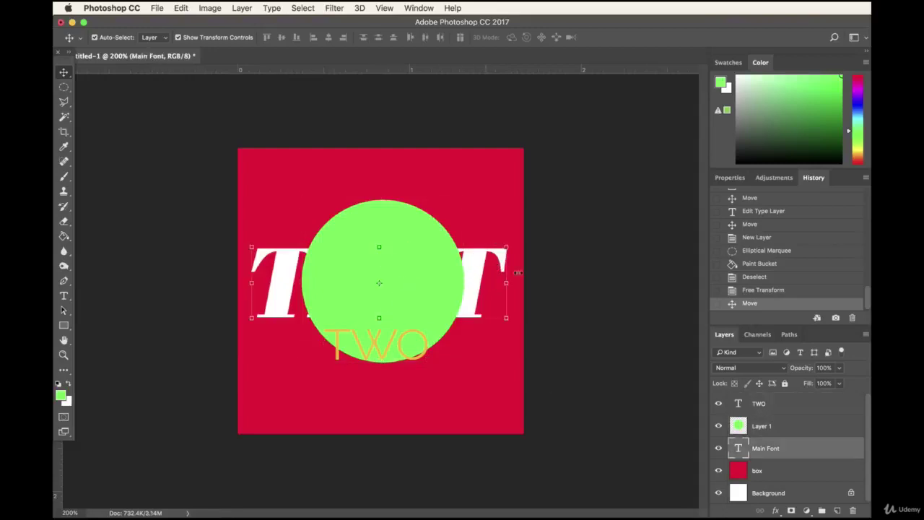
pyautogui.click(768, 430)
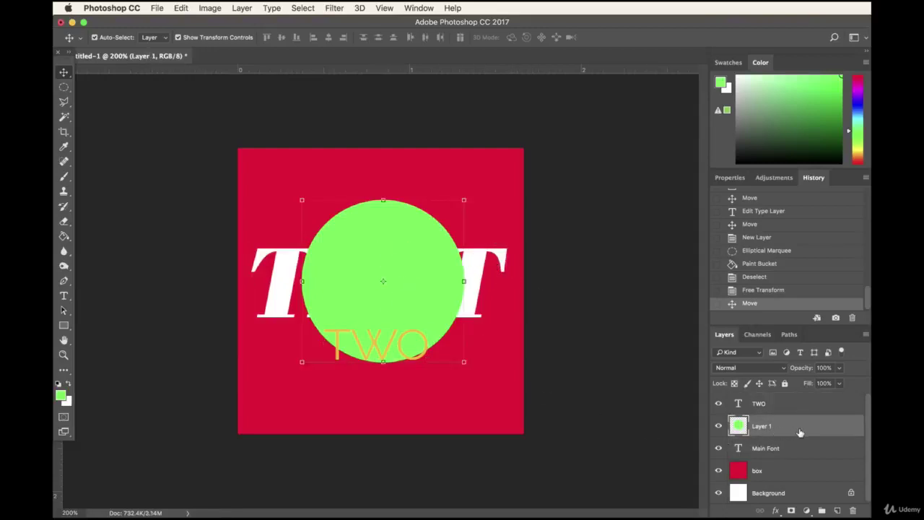
pyautogui.moveTo(800, 432); pyautogui.dragTo(783, 463)
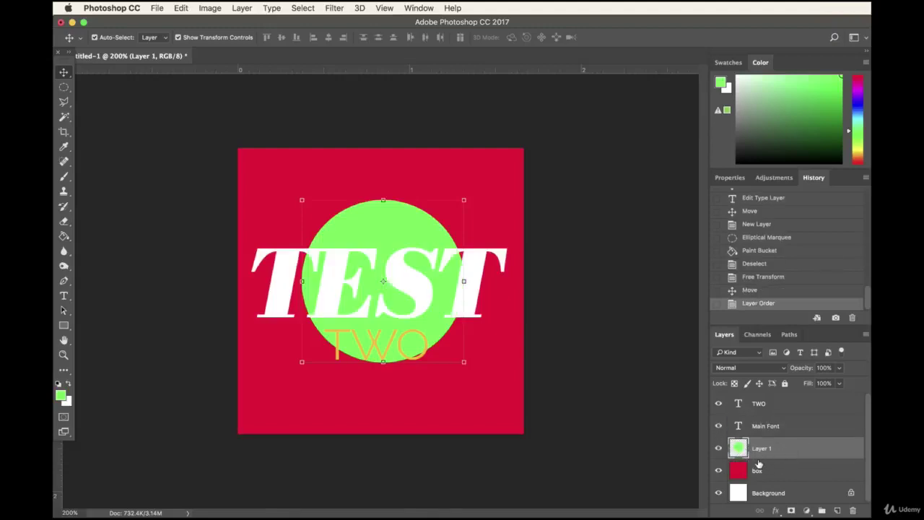
pyautogui.click(619, 211)
# Enlarge the green circle proportionally to about 150%, centered behind the text, and apply the transform.
pyautogui.click(390, 210)
pyautogui.moveTo(463, 200); pyautogui.dragTo(419, 237)
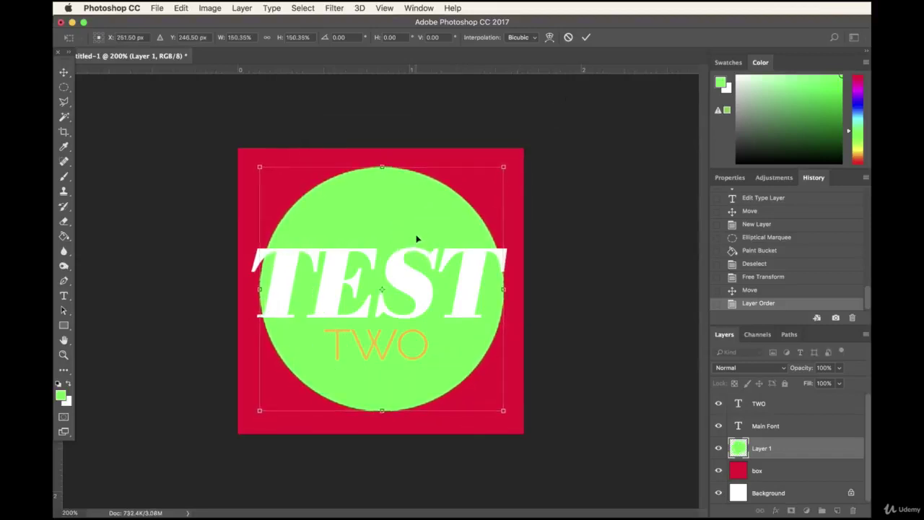
pyautogui.press('Return')
# Change the TWO text color to near-black (RGB 3, 3, 3).
pyautogui.click(411, 296)
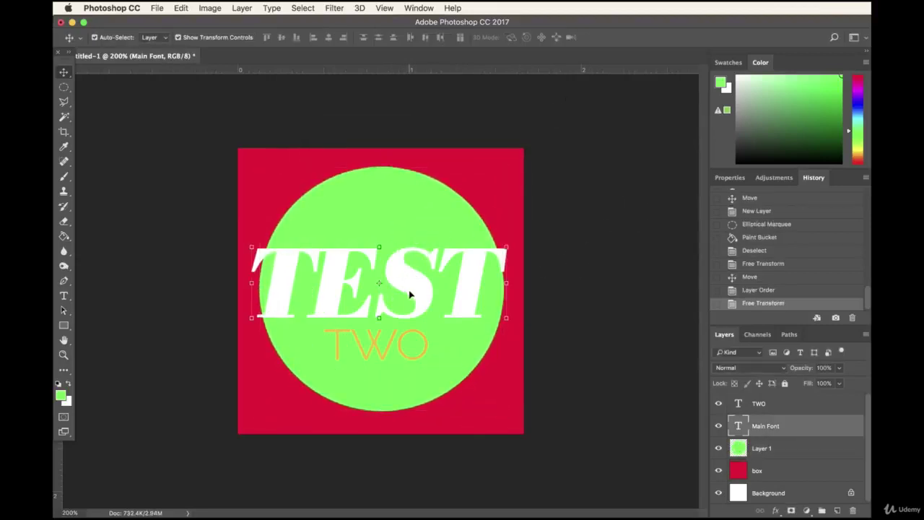
pyautogui.click(424, 359)
pyautogui.doubleClick(740, 405)
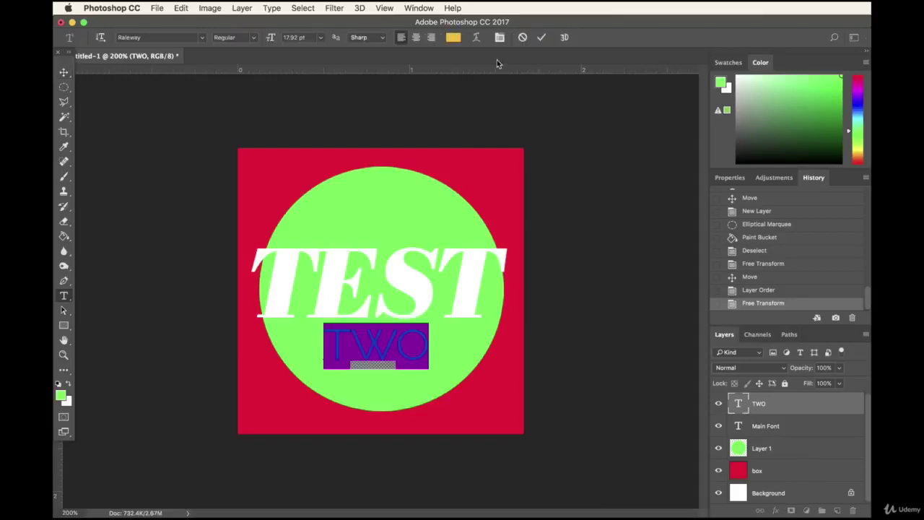
pyautogui.click(455, 39)
pyautogui.click(603, 458)
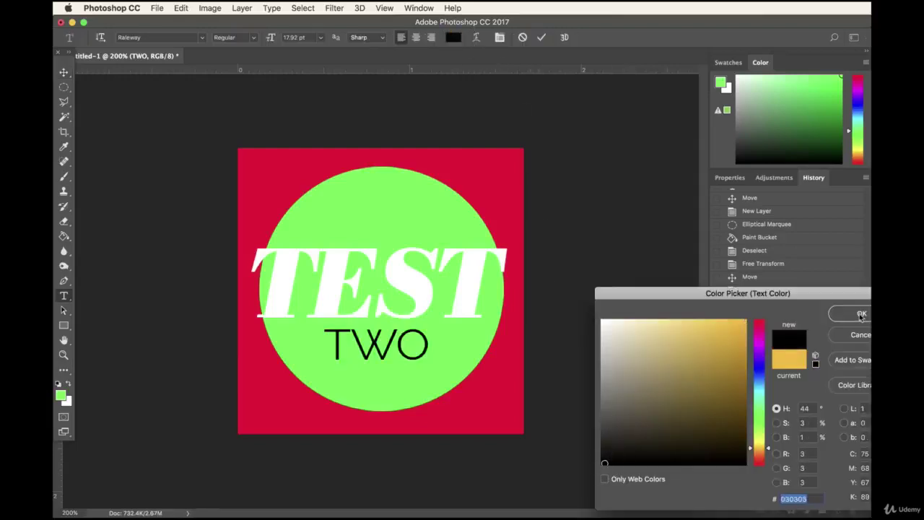
pyautogui.click(861, 318)
pyautogui.click(63, 72)
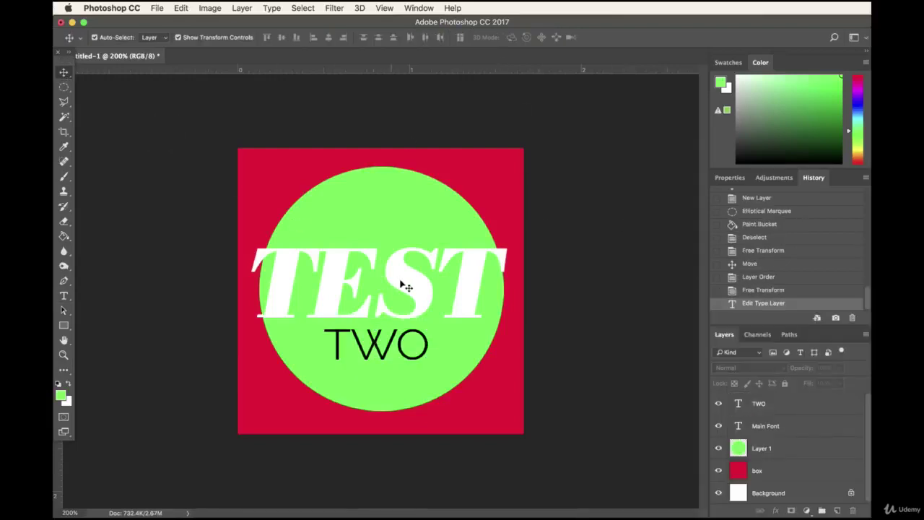
# Change the TEST text color on the Main Font layer to black.
pyautogui.click(764, 427)
pyautogui.doubleClick(741, 428)
pyautogui.click(453, 38)
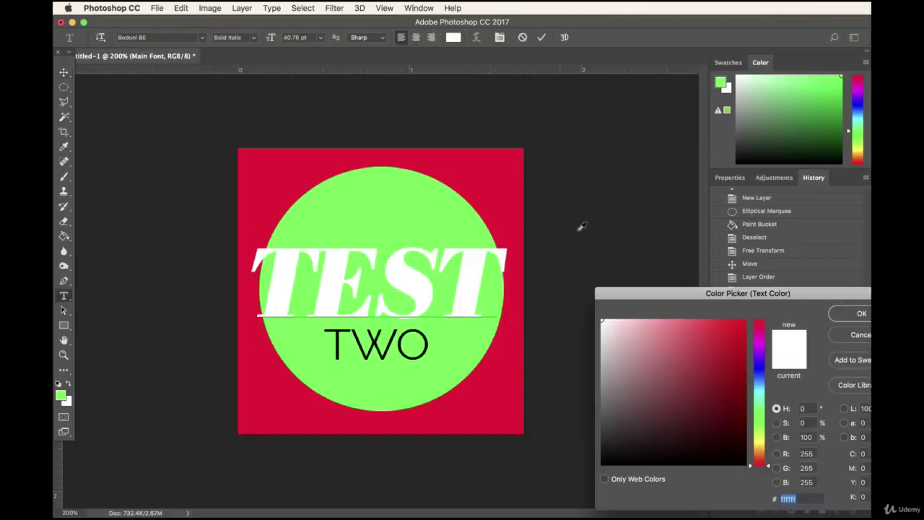
pyautogui.moveTo(614, 449); pyautogui.dragTo(602, 463)
pyautogui.click(848, 317)
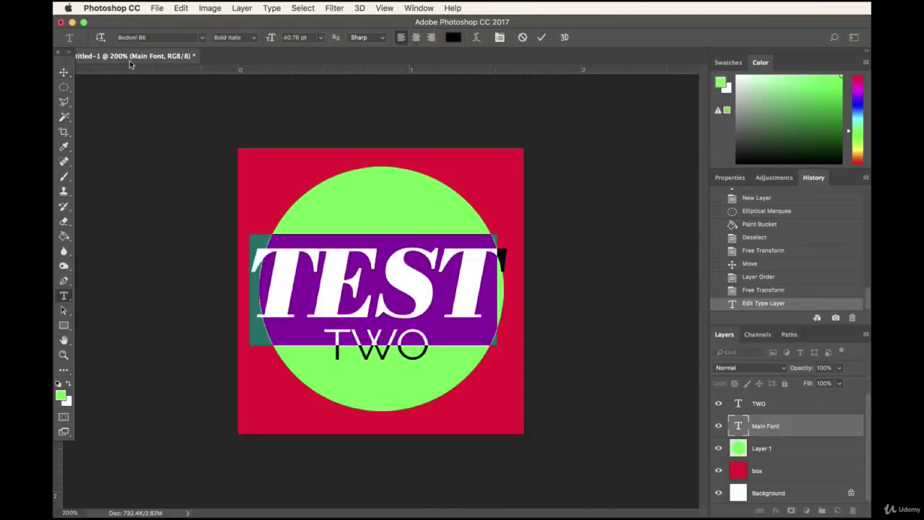
pyautogui.click(63, 73)
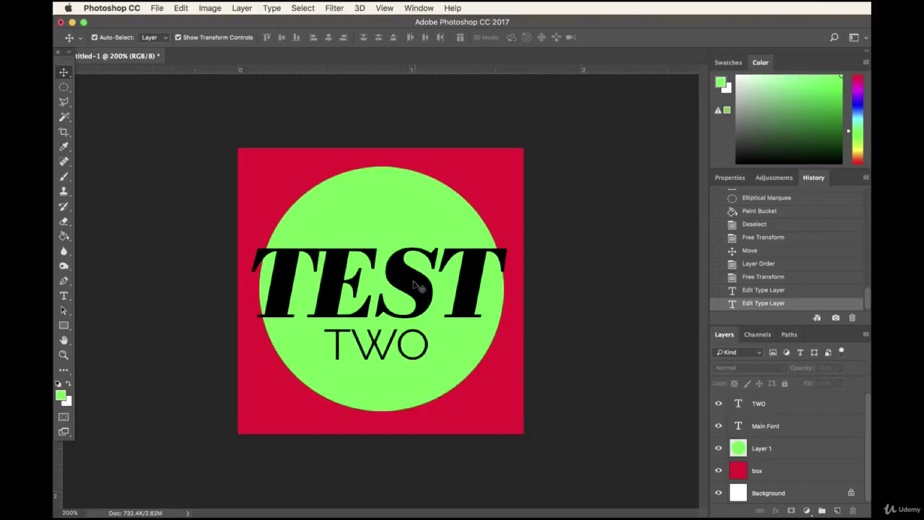
pyautogui.click(410, 208)
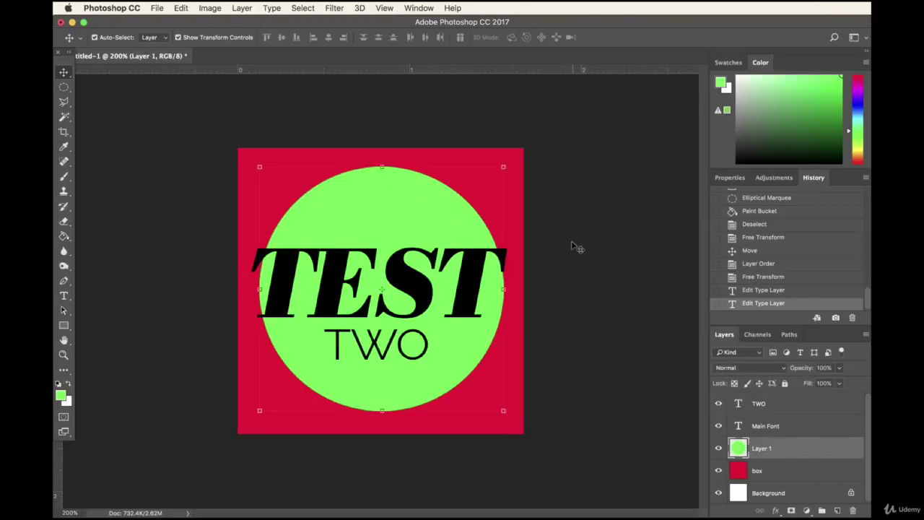
pyautogui.click(549, 296)
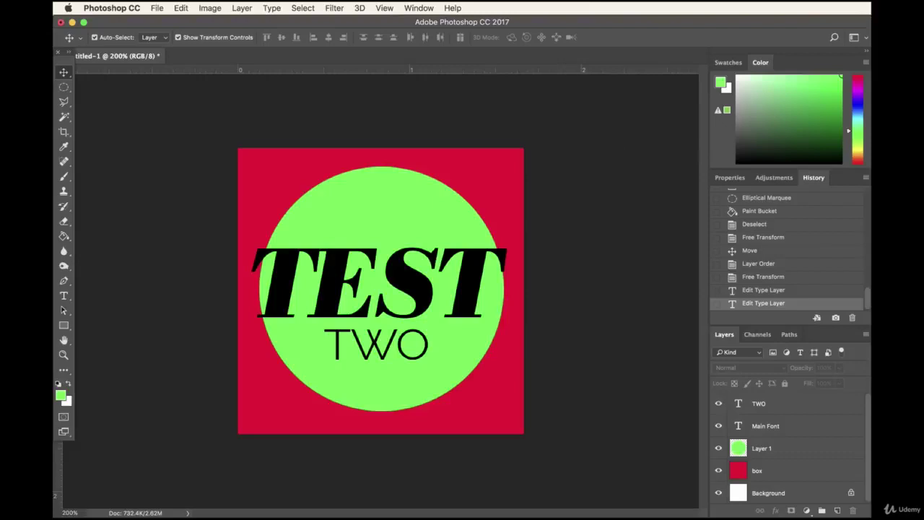
pyautogui.click(483, 282)
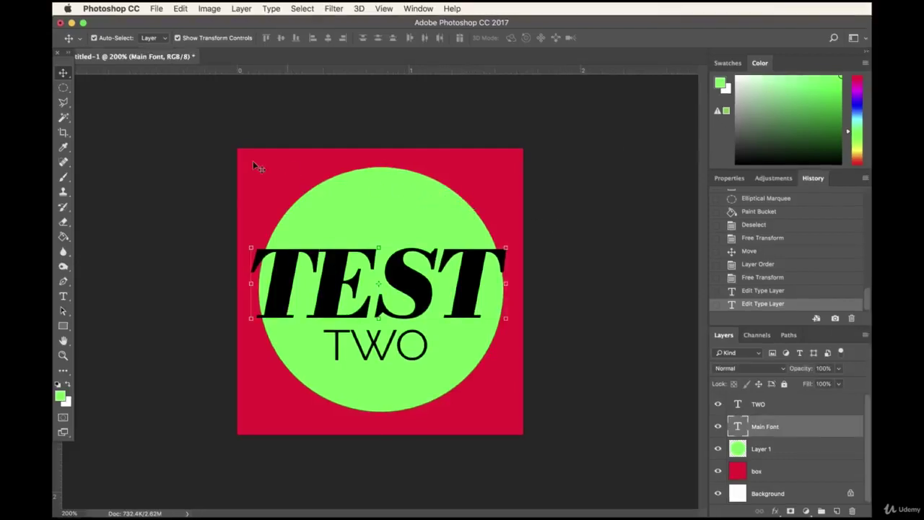
pyautogui.click(216, 186)
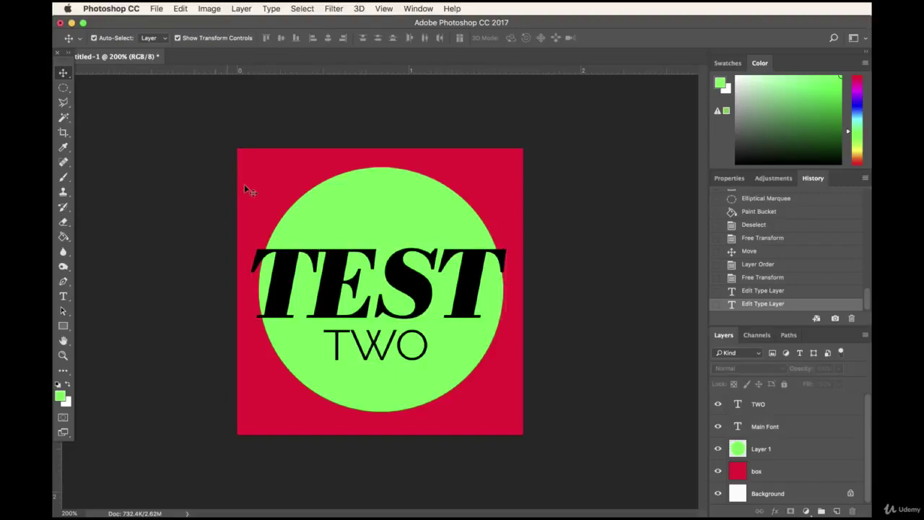
# Select the TWO text layer at the top of the layer stack.
pyautogui.click(768, 452)
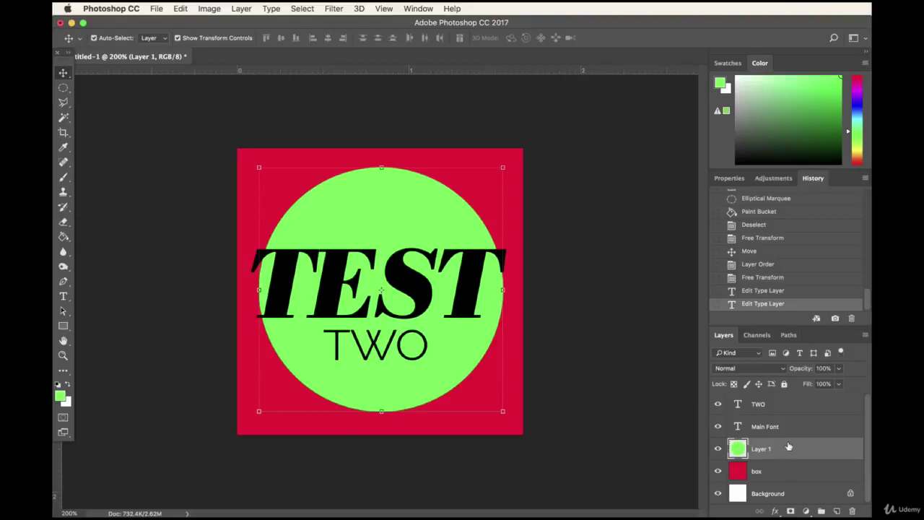
pyautogui.click(798, 423)
pyautogui.click(795, 405)
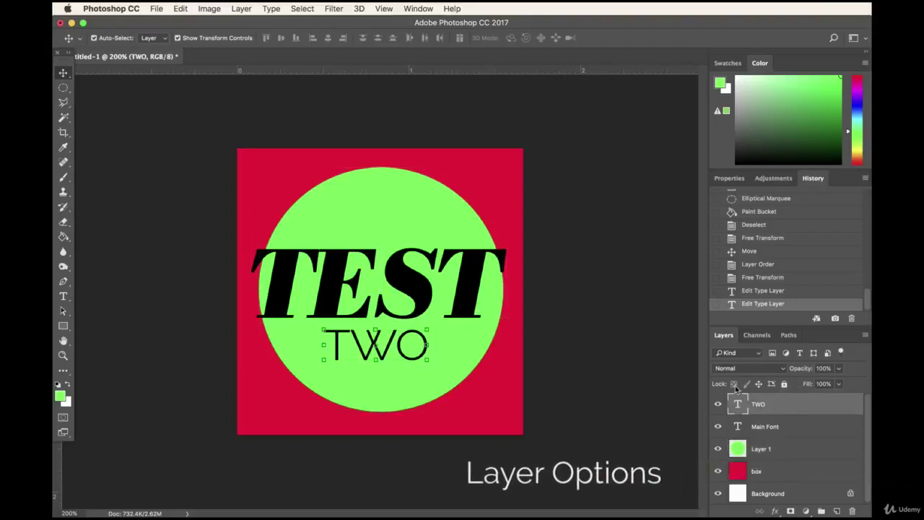
# Detach the Layers panel as a floating window and dock it back into its group after Paths.
pyautogui.moveTo(726, 339); pyautogui.dragTo(475, 110)
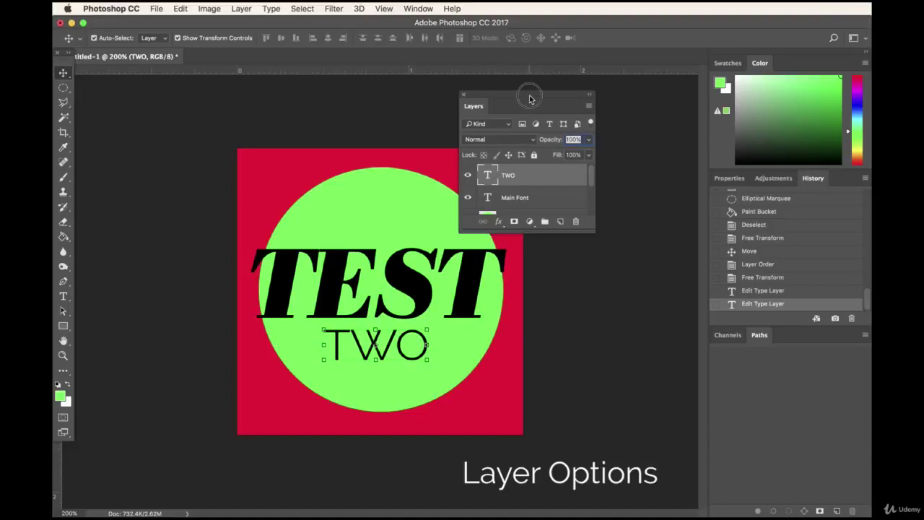
pyautogui.moveTo(532, 97); pyautogui.dragTo(786, 338)
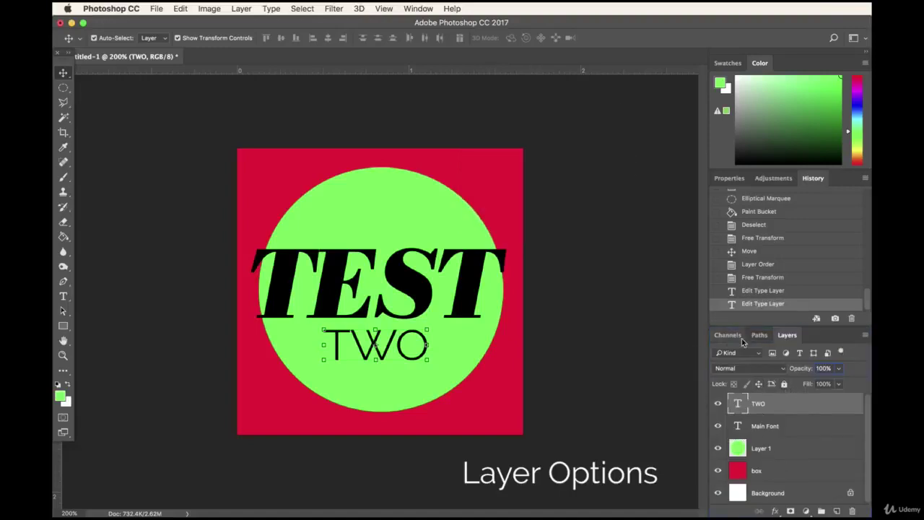
# Open the layer style settings for the green circle on Layer 1, keep the artwork in view, and enable a Drop Shadow.
pyautogui.click(792, 448)
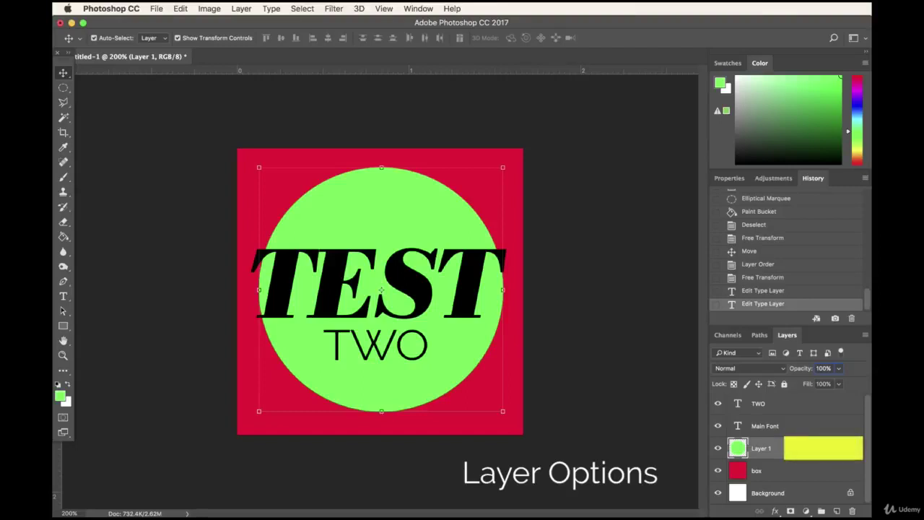
pyautogui.doubleClick(824, 448)
pyautogui.moveTo(733, 281); pyautogui.dragTo(519, 24)
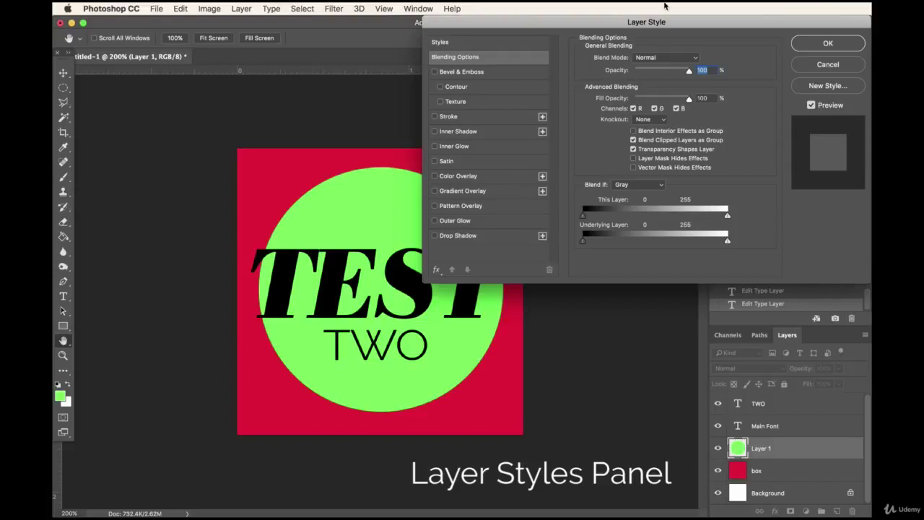
pyautogui.moveTo(666, 22); pyautogui.dragTo(645, 223)
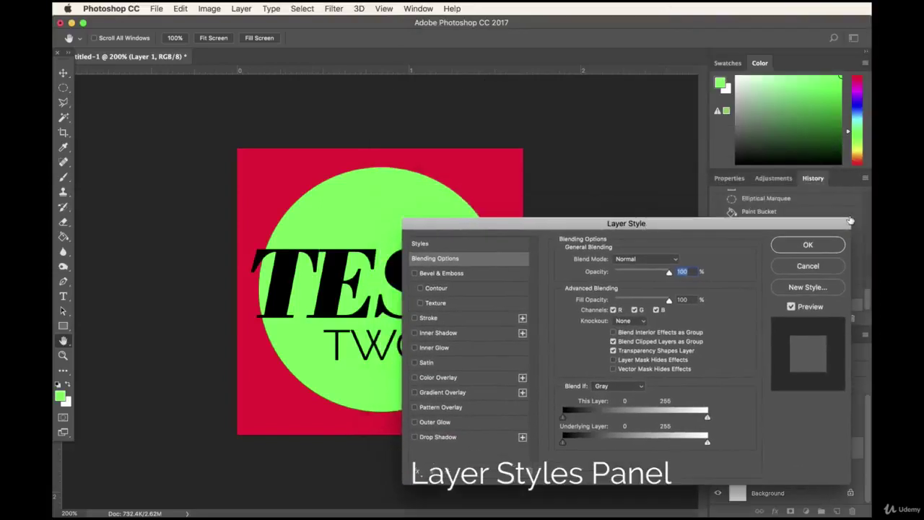
pyautogui.moveTo(468, 232); pyautogui.dragTo(668, 130)
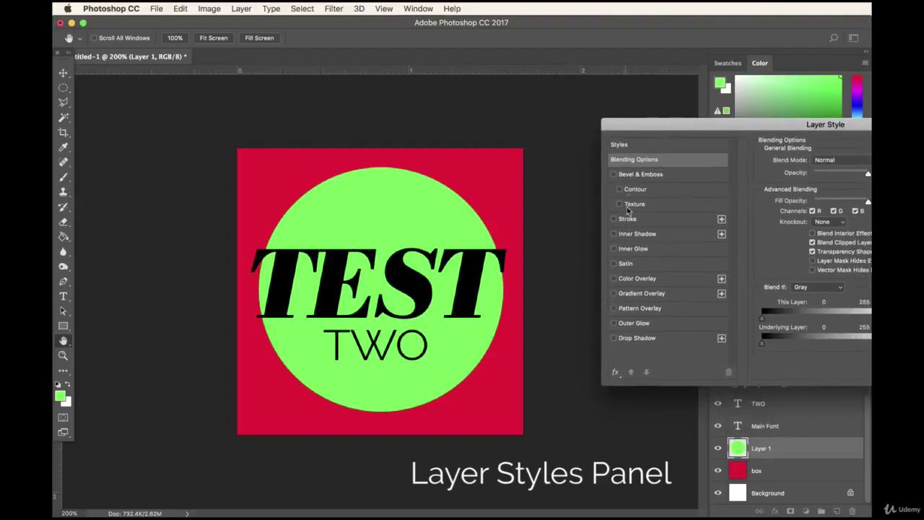
pyautogui.moveTo(636, 124); pyautogui.dragTo(591, 123)
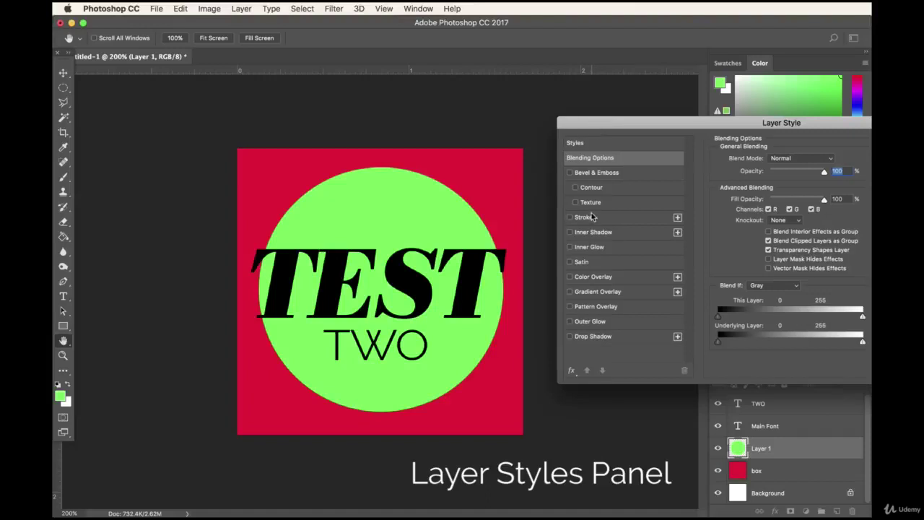
pyautogui.click(593, 337)
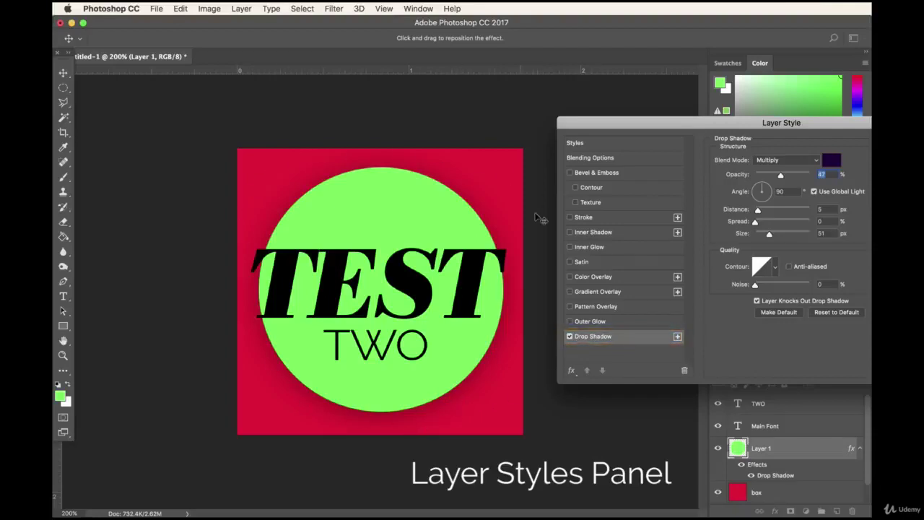
# Offset the circle's drop shadow to a 120° angle and 64 px distance, and change the shadow color to black.
pyautogui.moveTo(619, 135); pyautogui.dragTo(585, 144)
pyautogui.moveTo(423, 210); pyautogui.dragTo(429, 234)
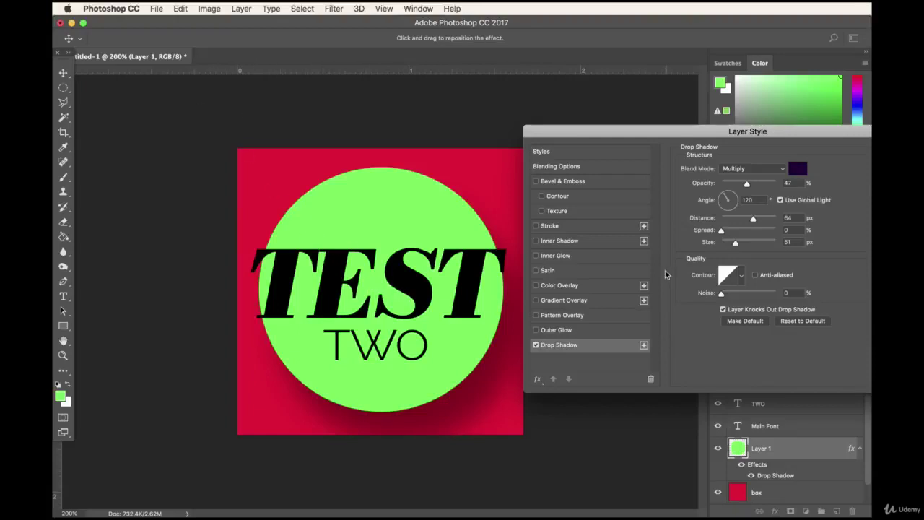
pyautogui.moveTo(699, 136); pyautogui.dragTo(727, 133)
pyautogui.click(826, 168)
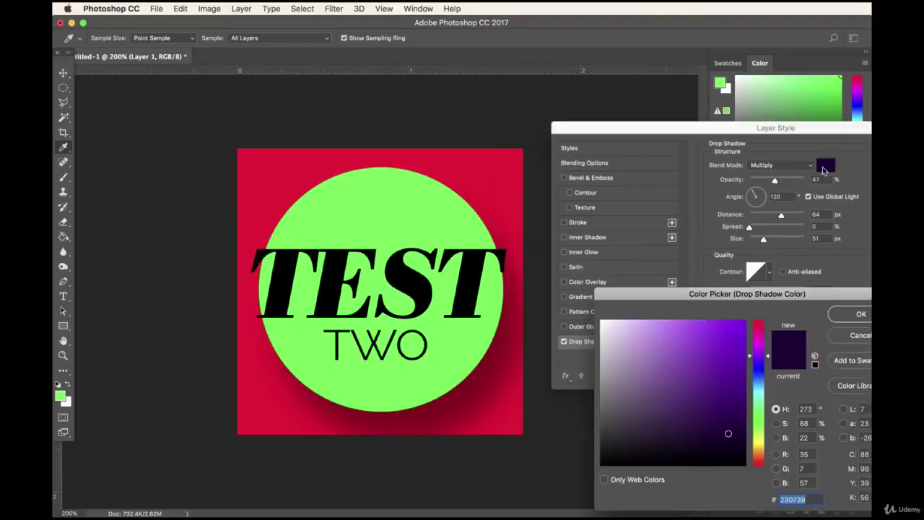
pyautogui.moveTo(719, 438); pyautogui.dragTo(598, 465)
pyautogui.click(859, 314)
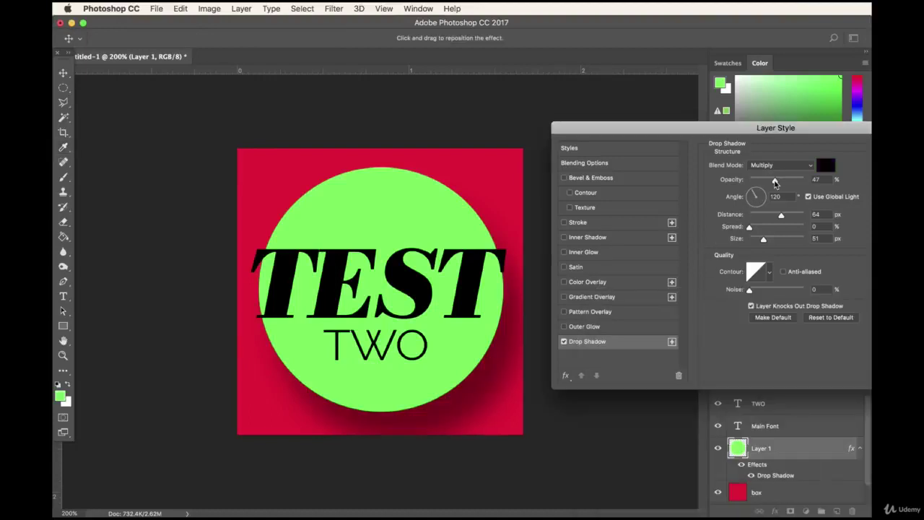
# Set the drop shadow's opacity to 30%, distance to 27 px, spread to 6% and size to 0 px.
pyautogui.moveTo(778, 128); pyautogui.dragTo(755, 131)
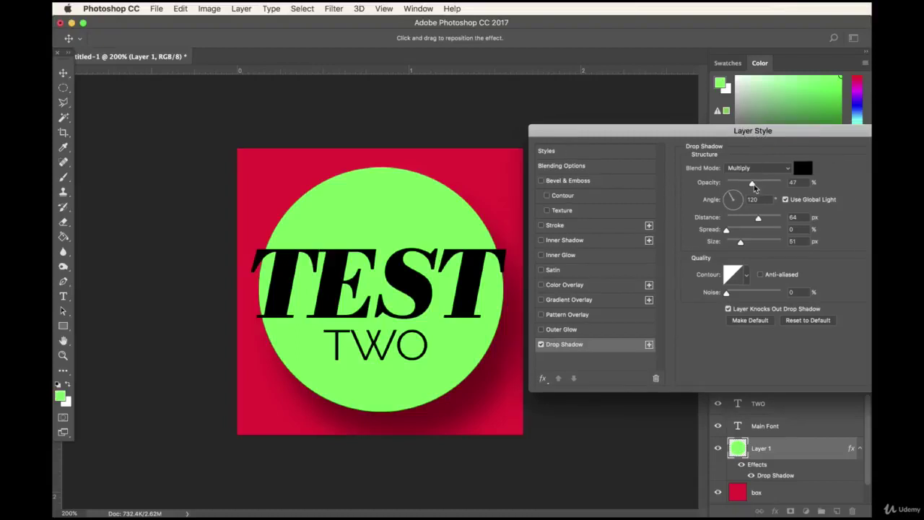
pyautogui.moveTo(753, 186)
pyautogui.mouseDown()
pyautogui.moveTo(798, 188)
pyautogui.moveTo(731, 187)
pyautogui.moveTo(770, 185)
pyautogui.moveTo(744, 185)
pyautogui.mouseUp()
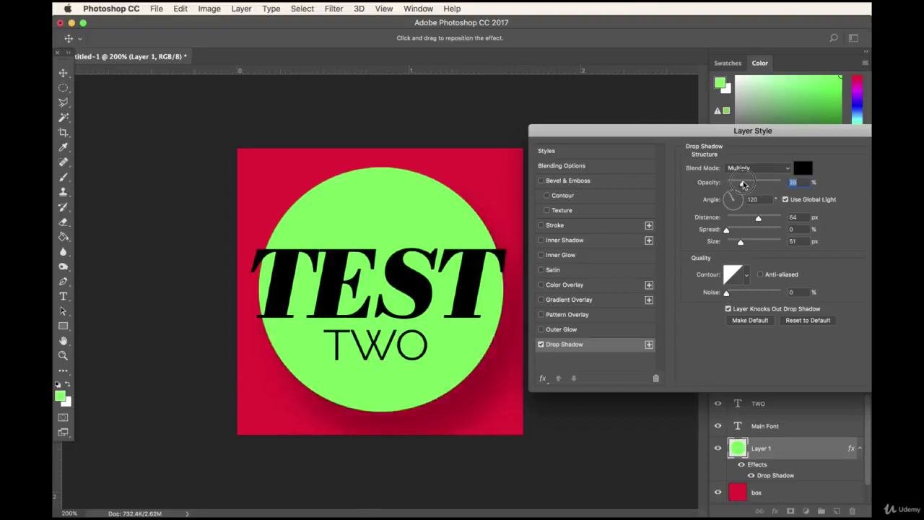
pyautogui.moveTo(758, 221); pyautogui.dragTo(727, 243)
pyautogui.click(731, 232)
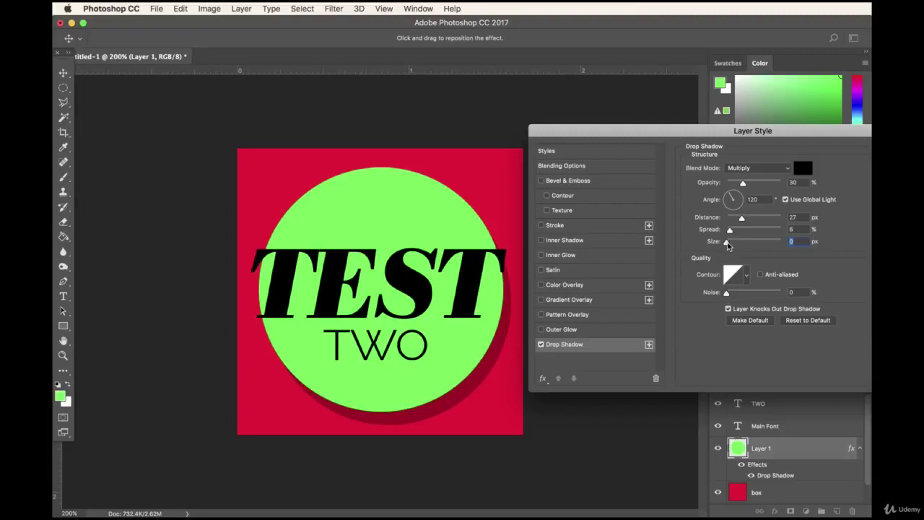
# Soften the circle's drop shadow with 25% opacity, 18 px distance and 35 px size.
pyautogui.moveTo(728, 243); pyautogui.dragTo(734, 246)
pyautogui.moveTo(743, 183); pyautogui.dragTo(742, 184)
pyautogui.click(743, 219)
pyautogui.moveTo(742, 219); pyautogui.dragTo(737, 245)
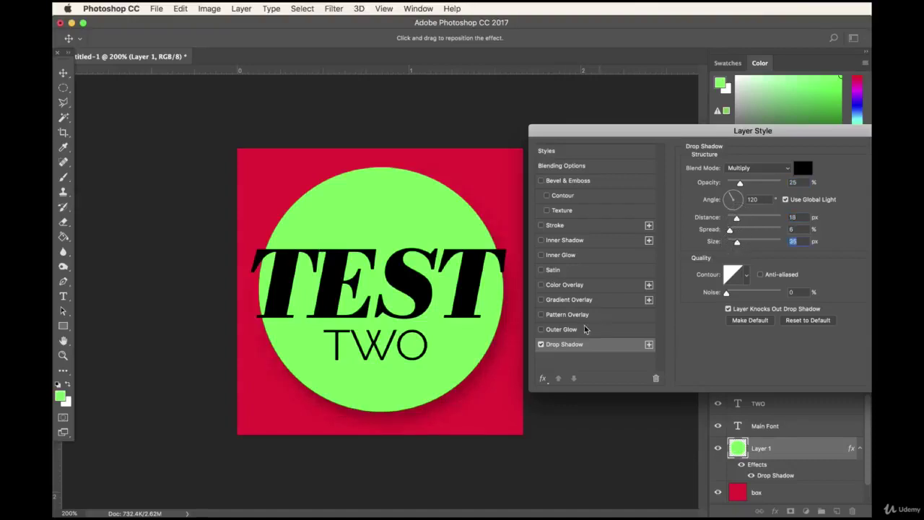
# Try an Outer Glow on the circle and turn it off again.
pyautogui.click(541, 330)
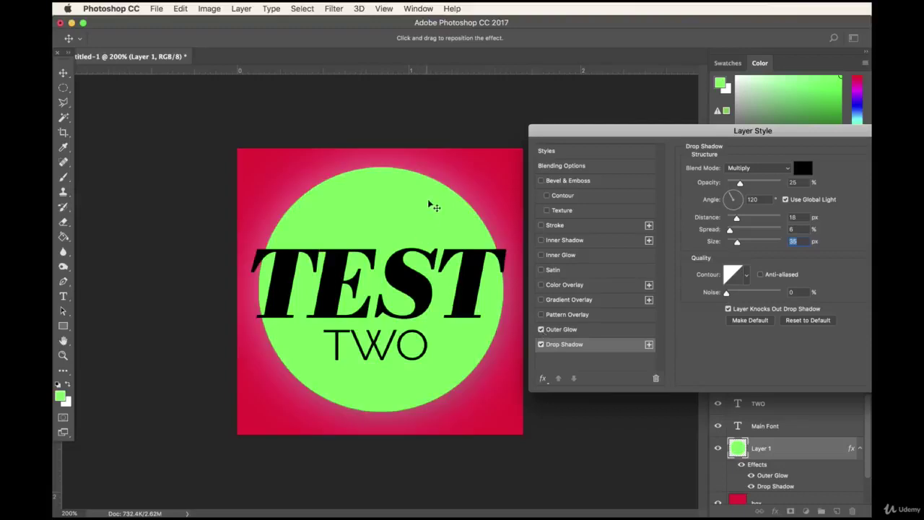
pyautogui.click(541, 330)
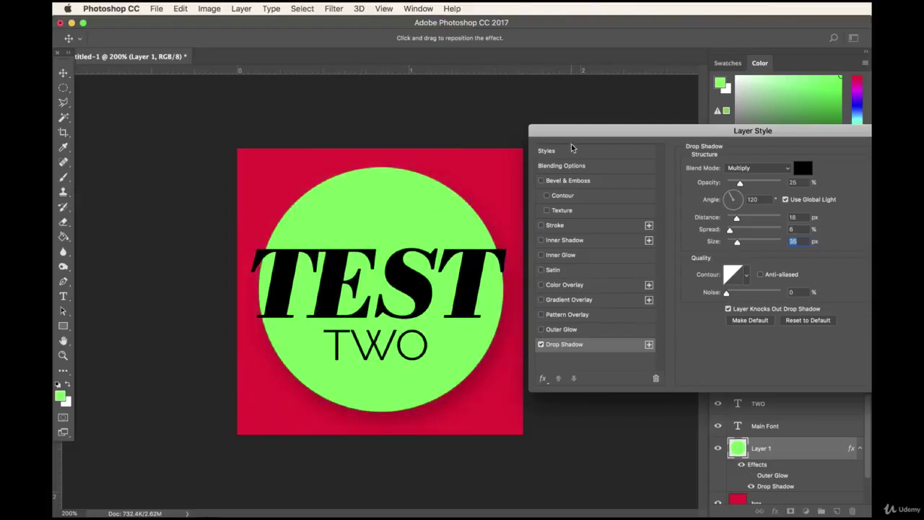
# Enable a Gradient Overlay on the circle and apply the pink-to-orange preset.
pyautogui.click(542, 300)
pyautogui.click(570, 300)
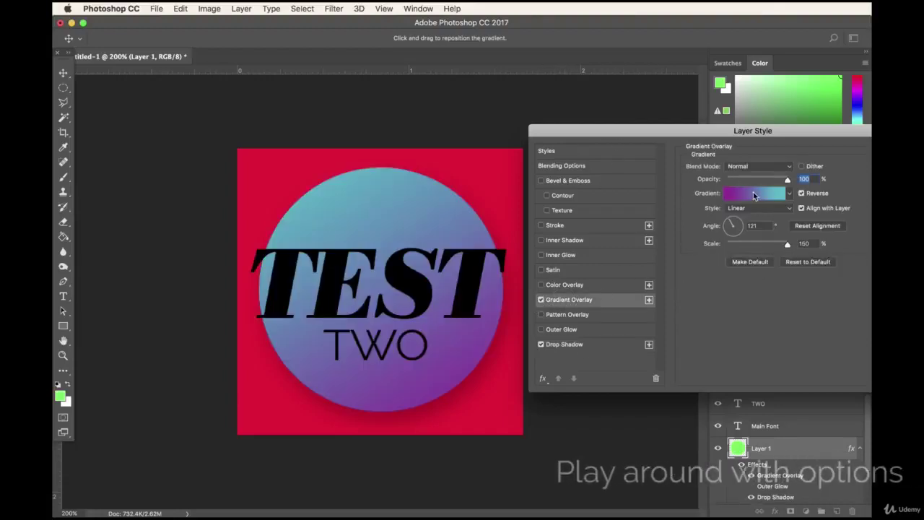
pyautogui.click(791, 194)
pyautogui.click(750, 307)
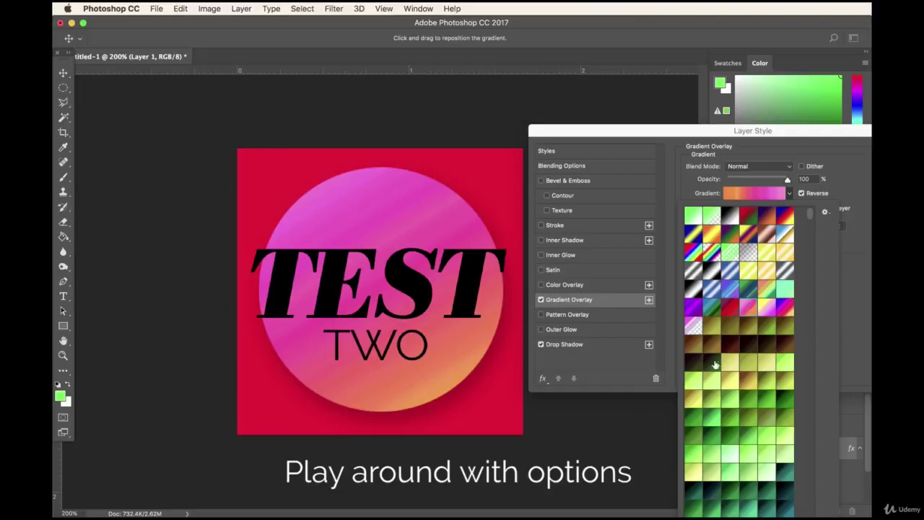
# Try olive, dark teal, blue, periwinkle and purple gradient presets on the circle's overlay.
pyautogui.click(731, 325)
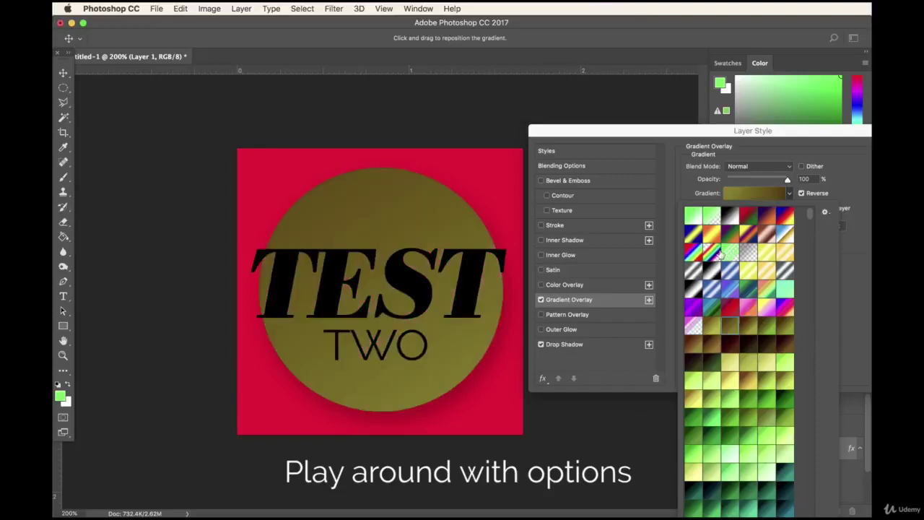
pyautogui.scroll(-3, 755, 388)
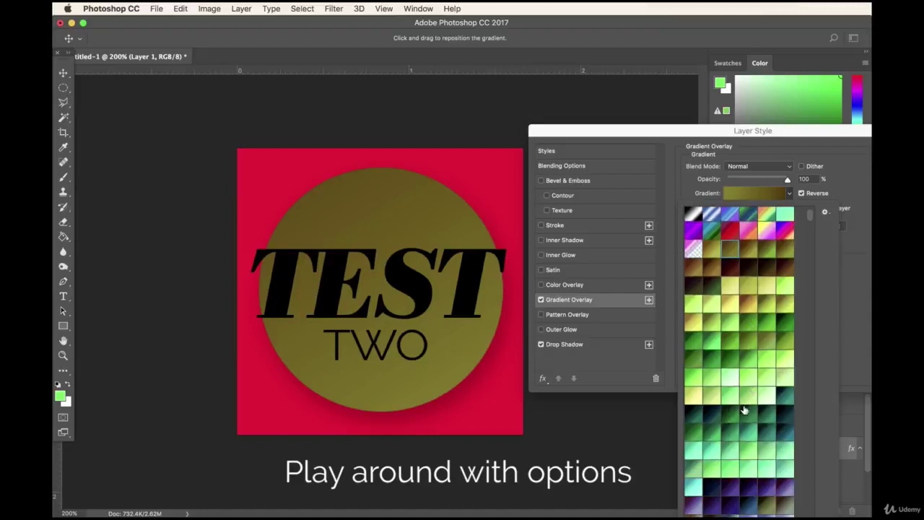
pyautogui.scroll(-1, 748, 414)
pyautogui.click(712, 381)
pyautogui.scroll(-2, 759, 430)
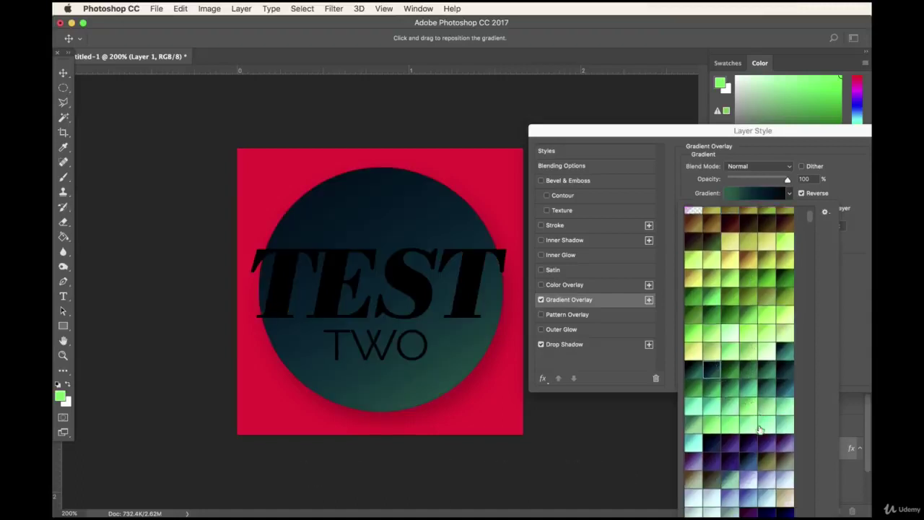
pyautogui.scroll(-2, 758, 429)
pyautogui.click(746, 410)
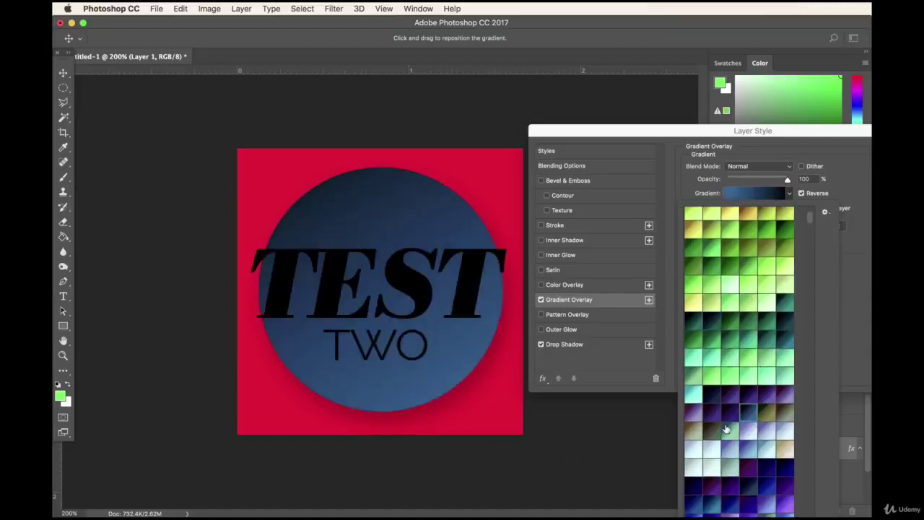
pyautogui.scroll(-3, 744, 416)
pyautogui.click(729, 388)
pyautogui.click(770, 393)
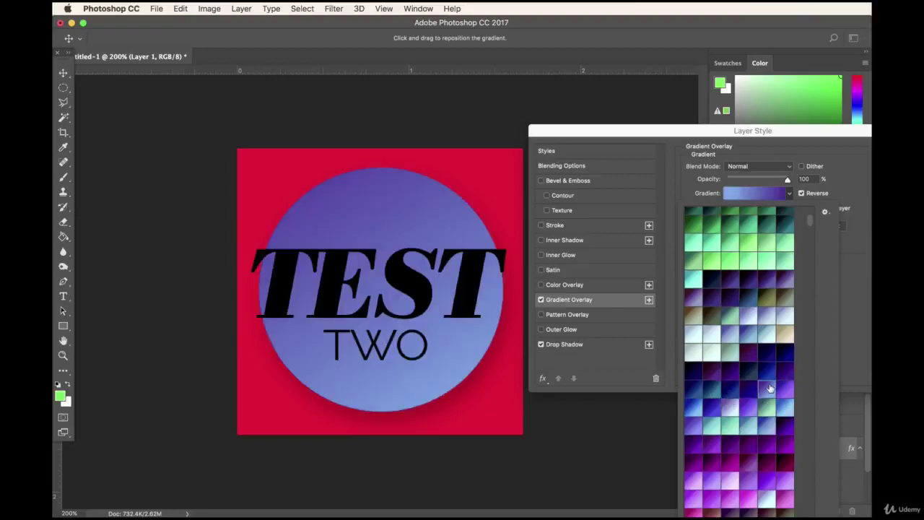
pyautogui.scroll(-3, 764, 401)
pyautogui.click(732, 424)
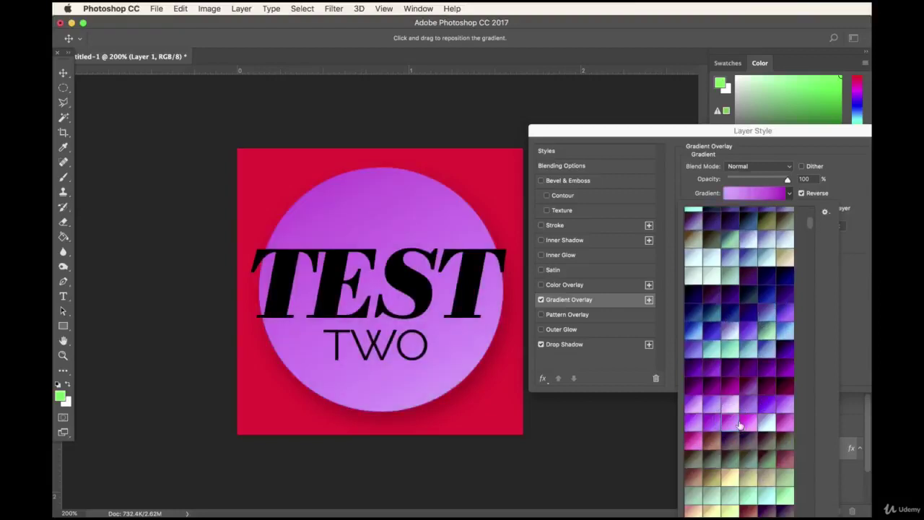
# Compare the dark red gradient presets and apply the magenta-to-dark-purple one to the circle's overlay.
pyautogui.scroll(-3, 749, 426)
pyautogui.click(750, 436)
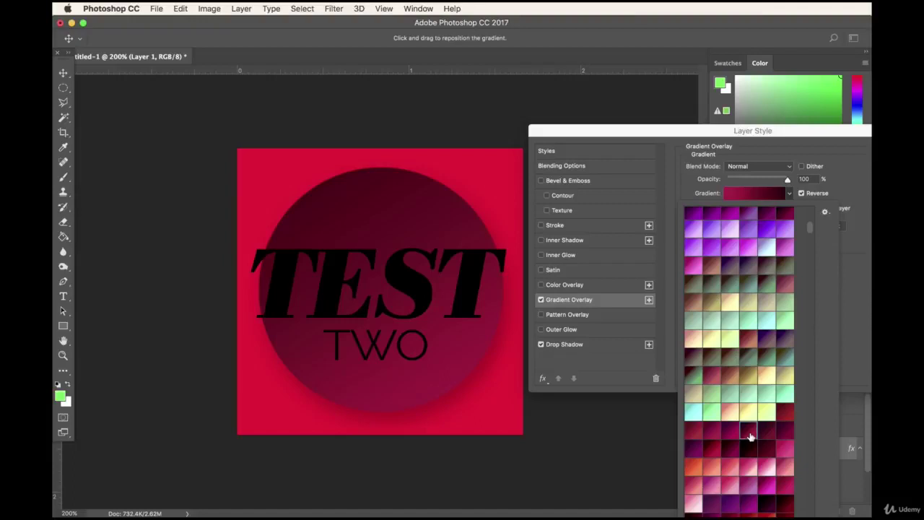
pyautogui.click(784, 413)
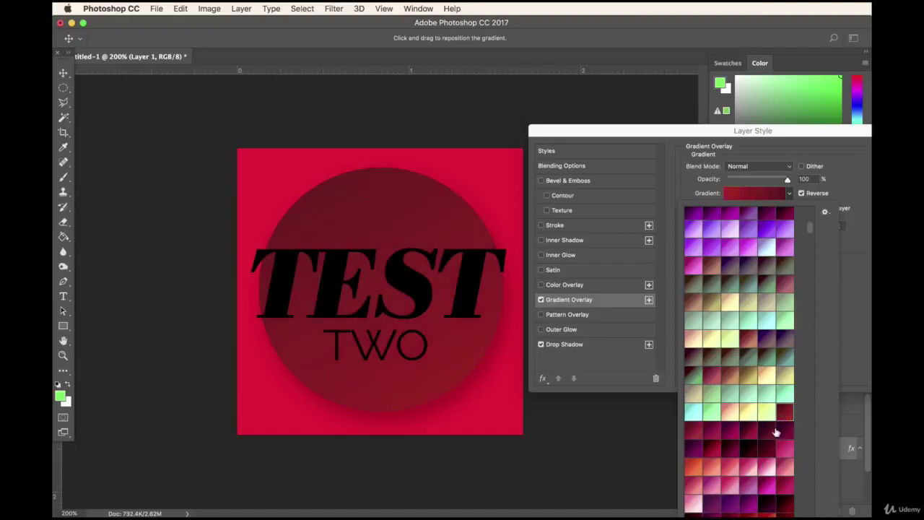
pyautogui.click(731, 433)
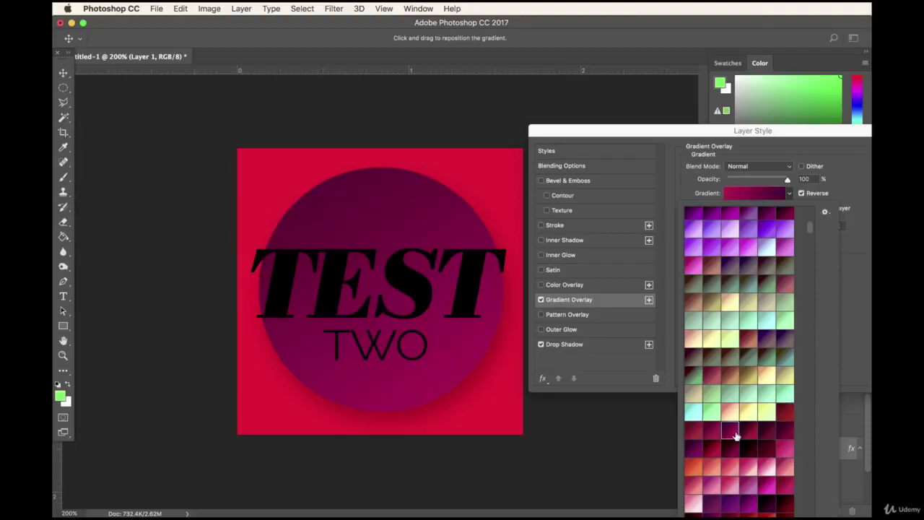
pyautogui.click(846, 177)
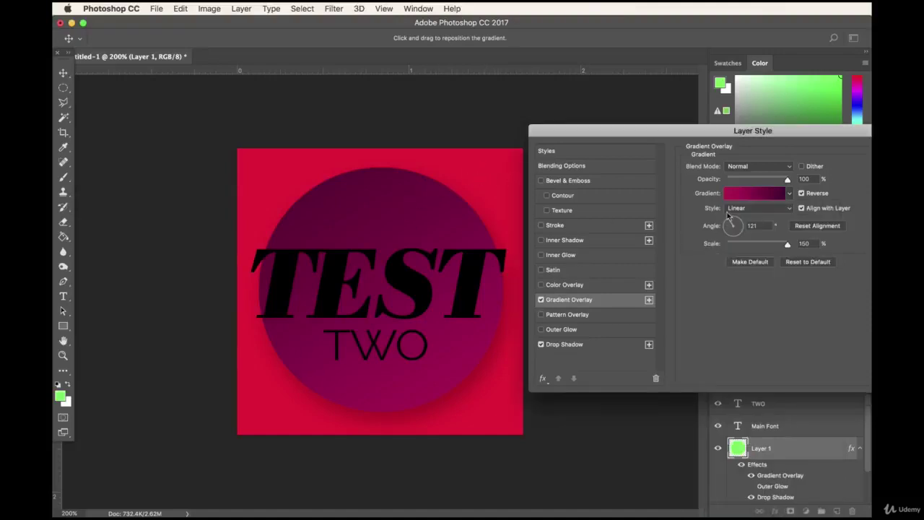
# Open the overlay's gradient for editing and remove its color stop at the 13% location.
pyautogui.click(764, 196)
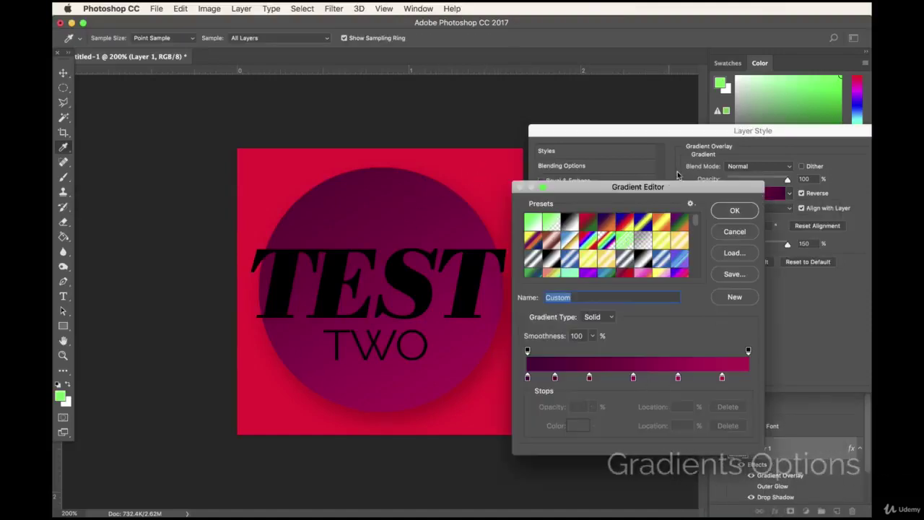
pyautogui.moveTo(684, 192); pyautogui.dragTo(750, 223)
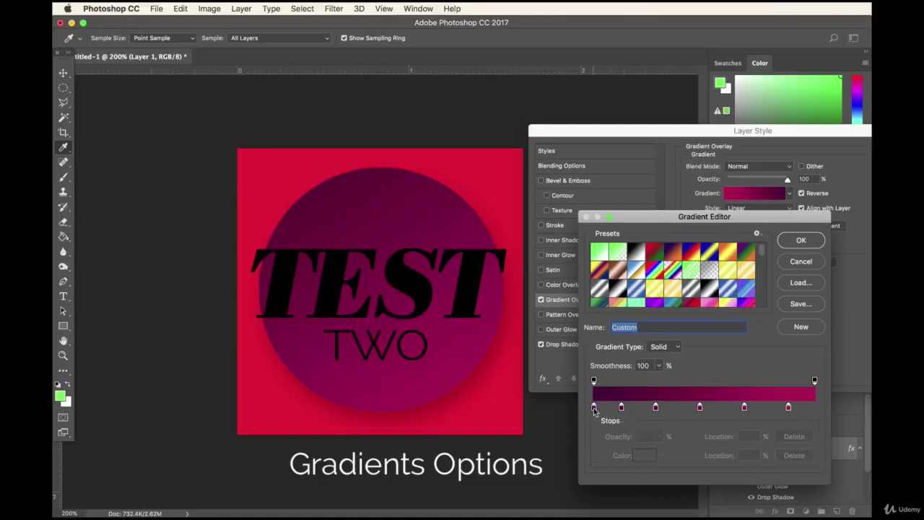
pyautogui.click(622, 408)
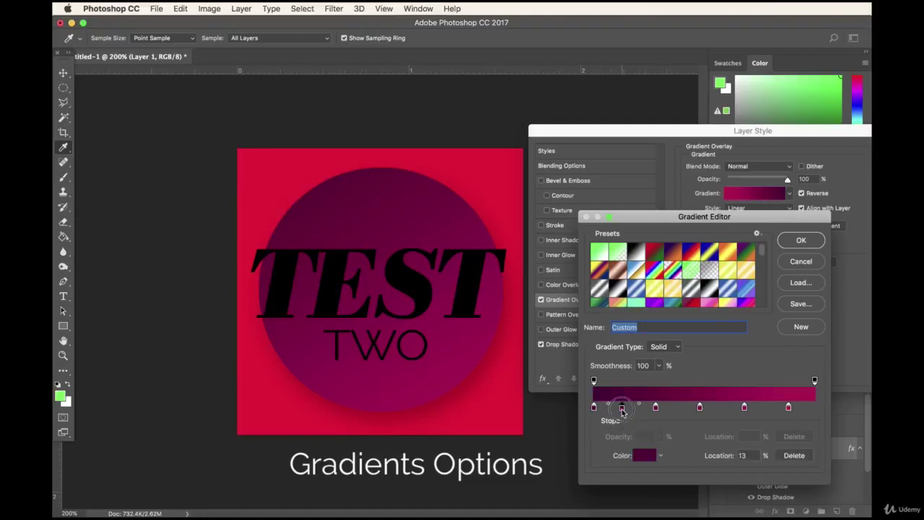
pyautogui.moveTo(623, 411); pyautogui.dragTo(622, 442)
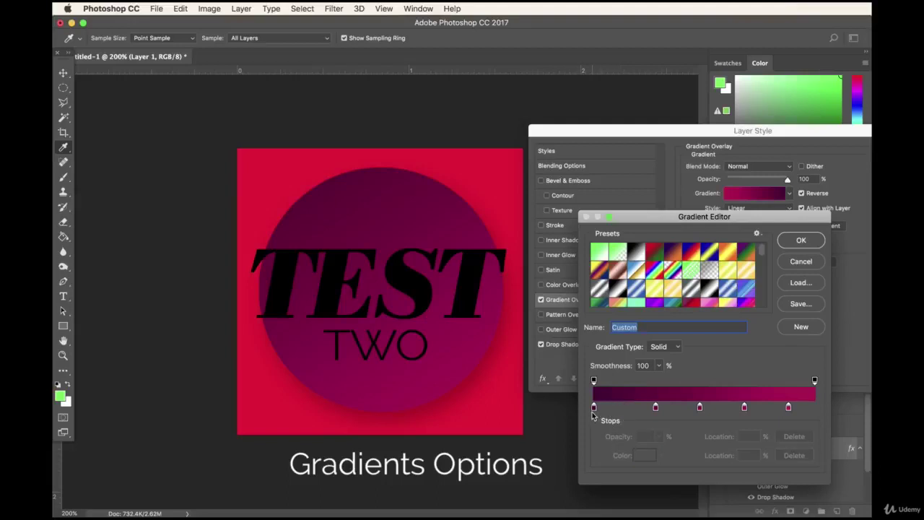
# Move the gradient's first color stop to the 1% location and change its color to black.
pyautogui.moveTo(594, 408); pyautogui.dragTo(596, 409)
pyautogui.doubleClick(596, 409)
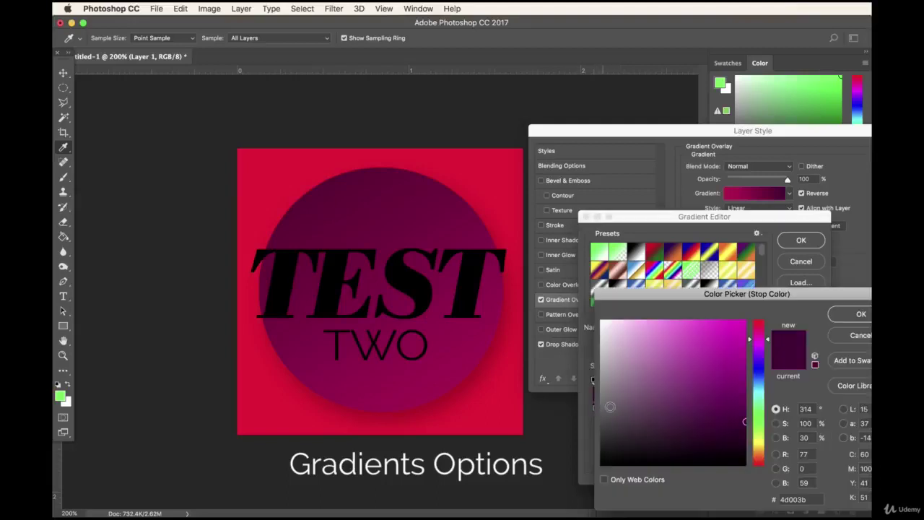
pyautogui.moveTo(746, 422); pyautogui.dragTo(746, 465)
pyautogui.click(857, 315)
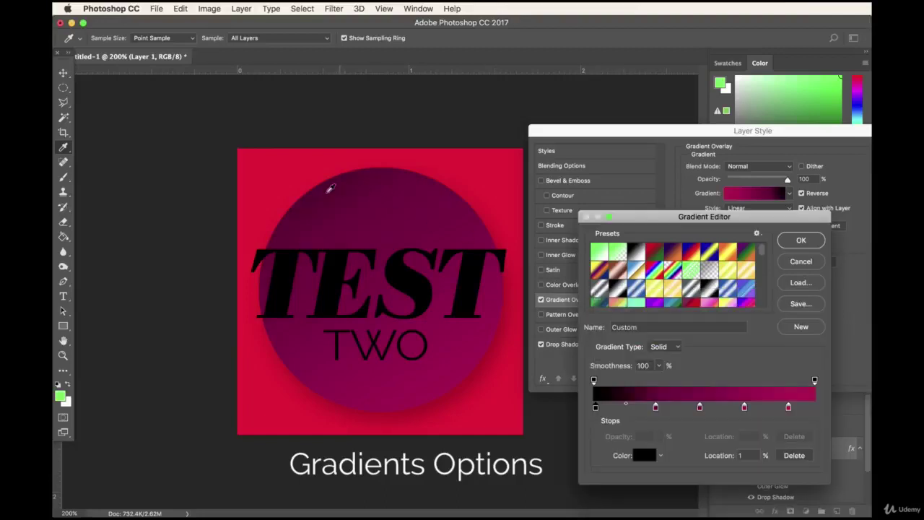
# Reposition the gradient's magenta and purple color stops, placing the last one at the 100% location, and accept the gradient.
pyautogui.moveTo(656, 409); pyautogui.dragTo(815, 409)
pyautogui.click(744, 409)
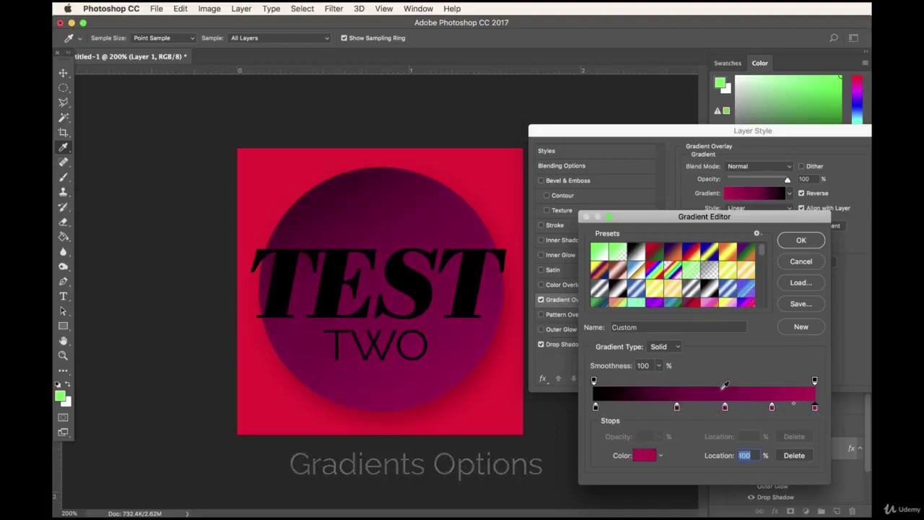
pyautogui.moveTo(677, 409)
pyautogui.mouseDown()
pyautogui.moveTo(664, 410)
pyautogui.moveTo(714, 410)
pyautogui.moveTo(660, 410)
pyautogui.moveTo(706, 410)
pyautogui.moveTo(683, 409)
pyautogui.mouseUp()
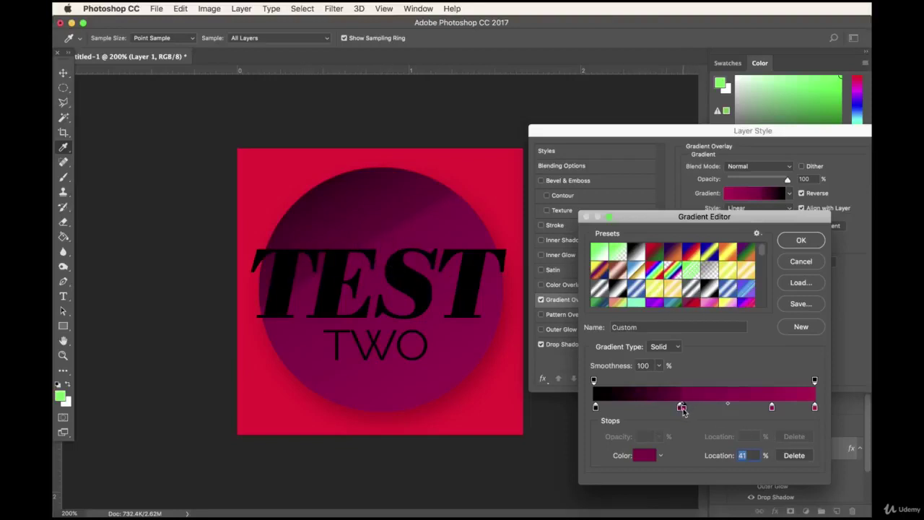
pyautogui.moveTo(683, 408); pyautogui.dragTo(664, 408)
pyautogui.click(802, 243)
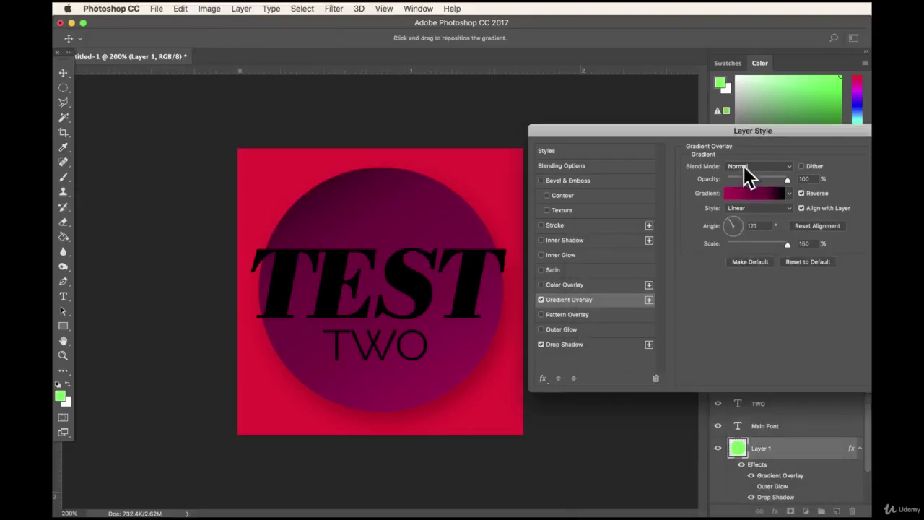
# Try a white color overlay on the circle in place of its gradient overlay.
pyautogui.click(541, 299)
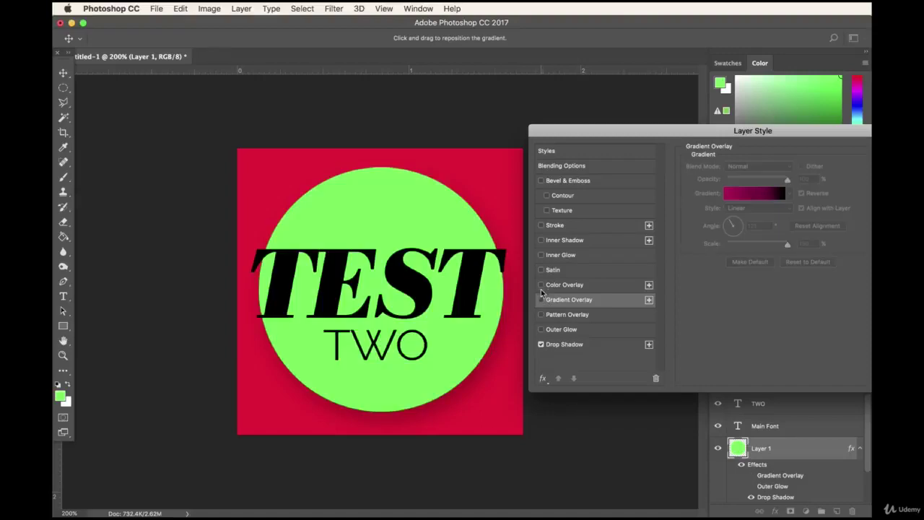
pyautogui.click(541, 284)
pyautogui.click(565, 286)
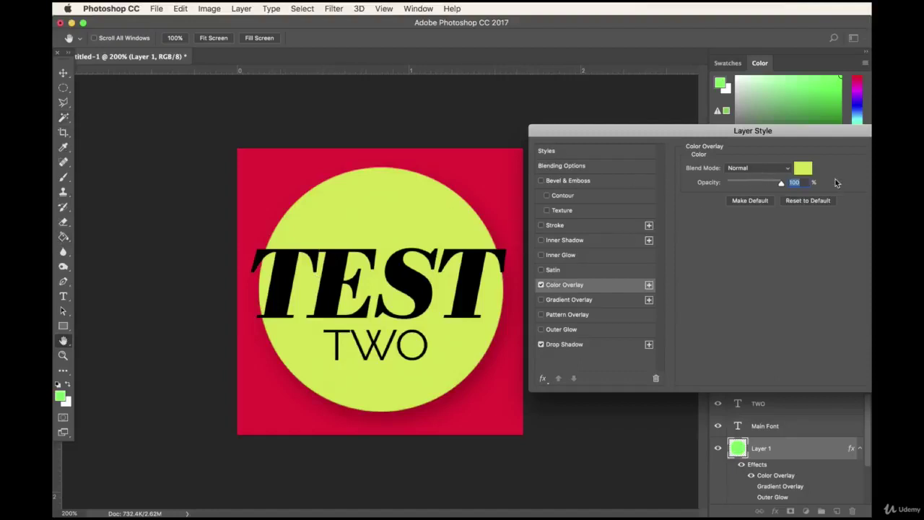
pyautogui.click(803, 168)
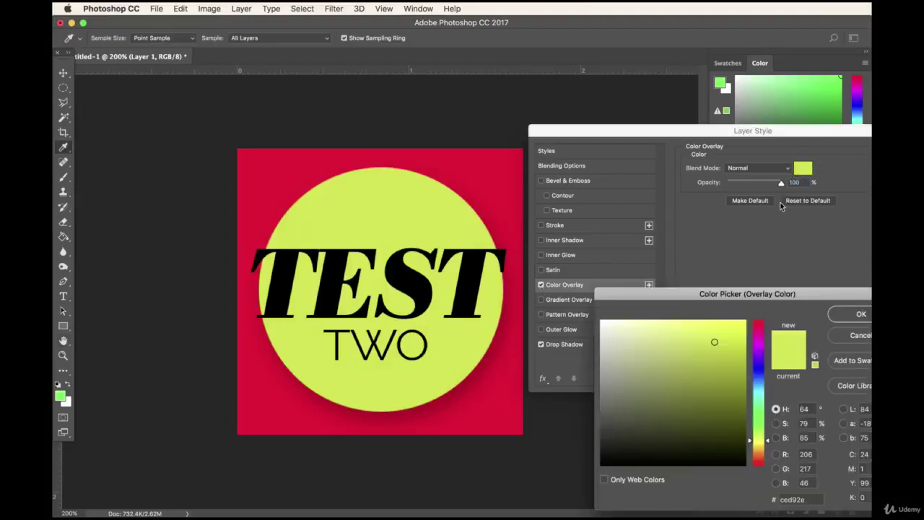
pyautogui.moveTo(661, 355)
pyautogui.mouseDown()
pyautogui.moveTo(637, 336)
pyautogui.moveTo(683, 377)
pyautogui.moveTo(601, 321)
pyautogui.mouseUp()
pyautogui.click(852, 336)
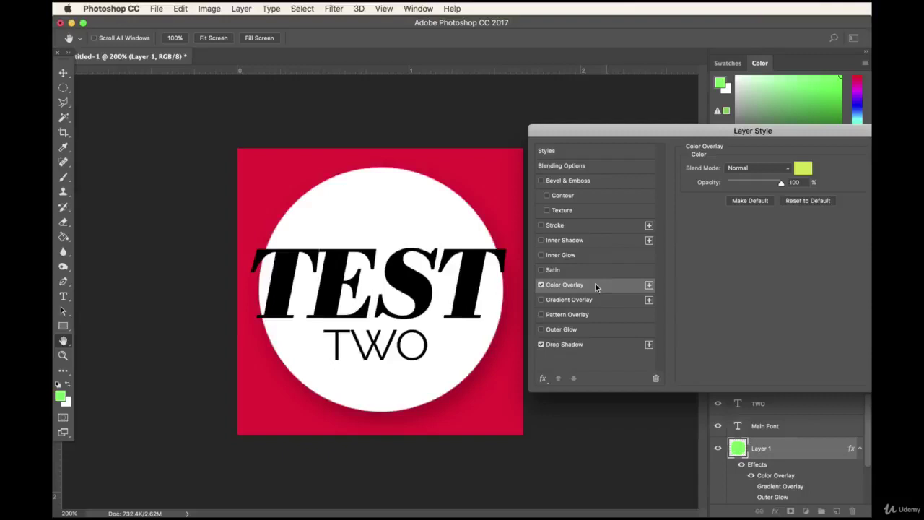
pyautogui.click(541, 285)
pyautogui.click(541, 300)
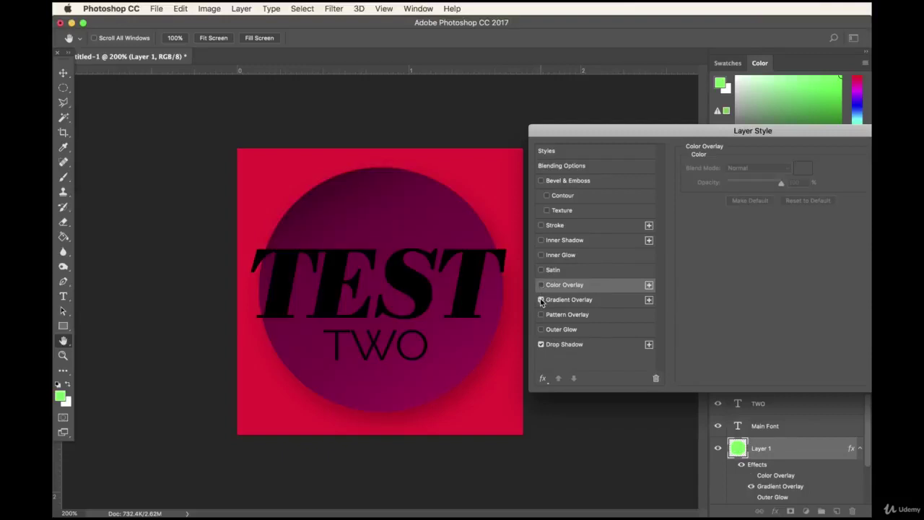
# Try the Olive and Mauve and Evening Button - round gradient presets on the circle's overlay.
pyautogui.click(570, 300)
pyautogui.click(767, 198)
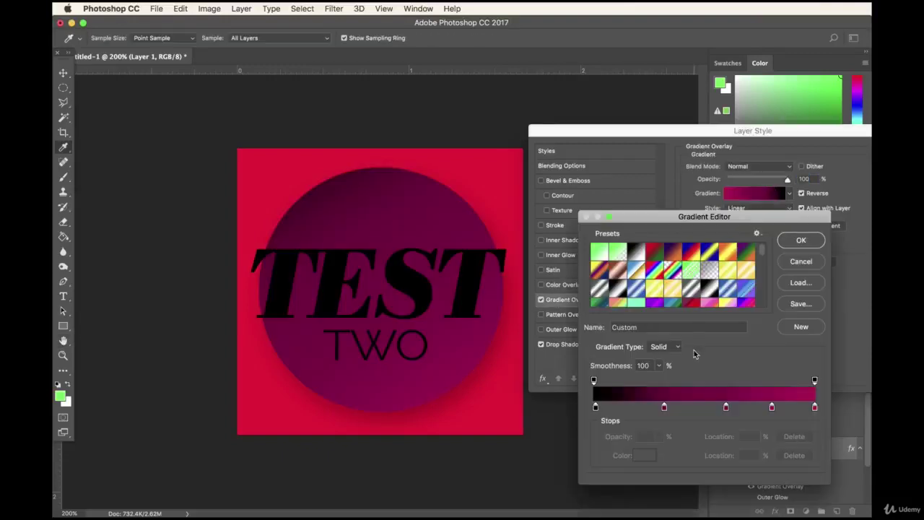
pyautogui.scroll(-5, 763, 254)
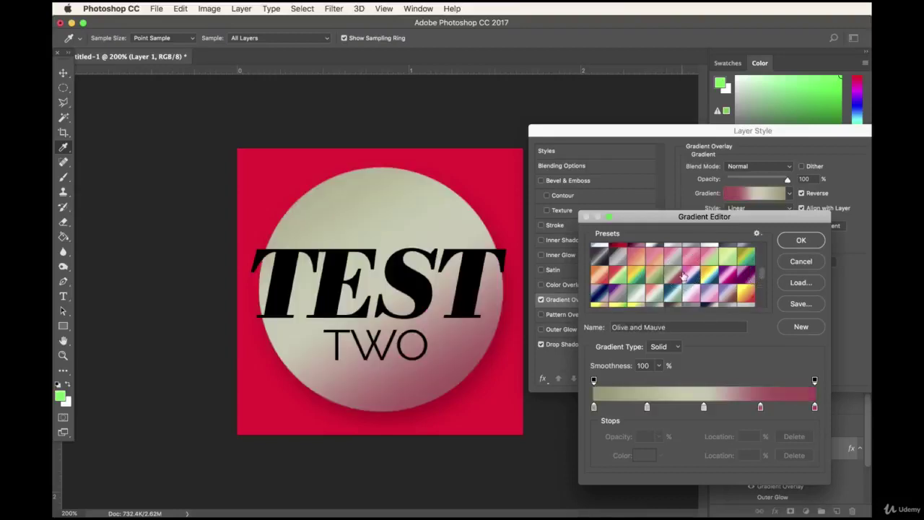
pyautogui.click(684, 277)
pyautogui.scroll(-4, 761, 271)
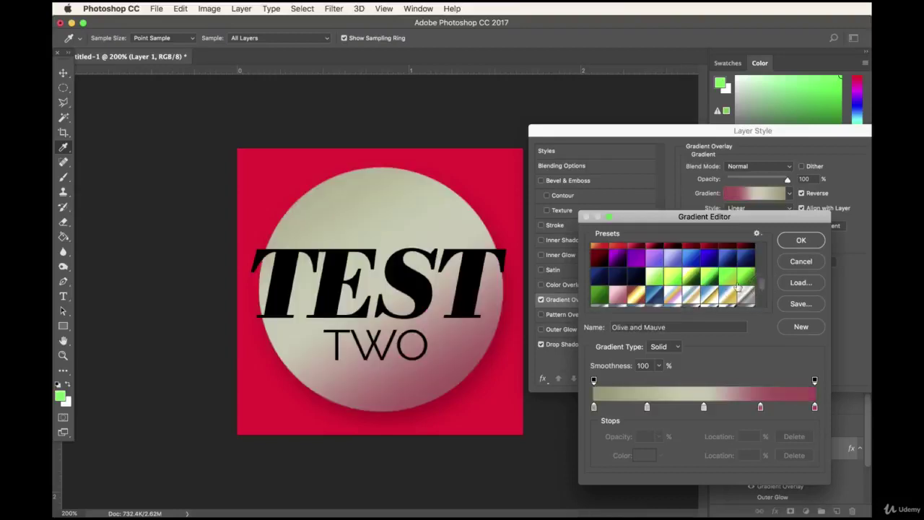
pyautogui.click(711, 282)
pyautogui.click(709, 257)
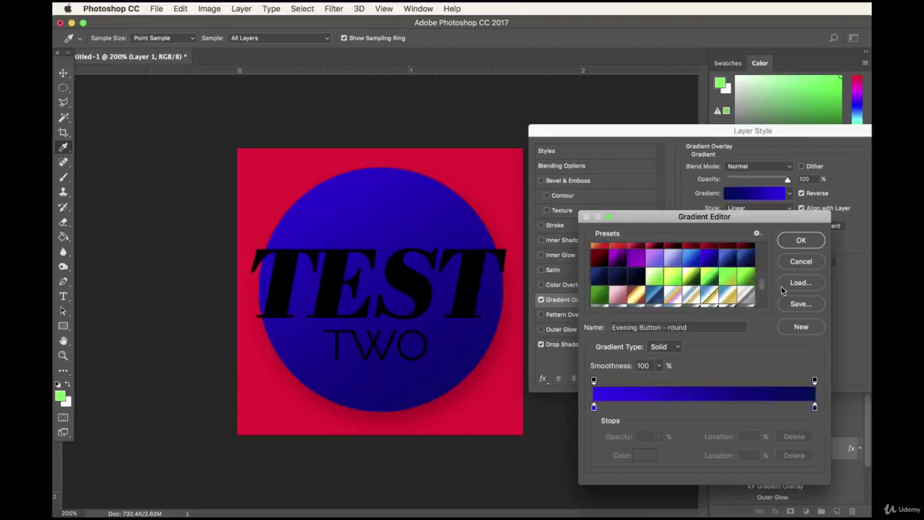
# Try the Boy or Girl? gradient preset and apply the Royal preset to the circle's overlay.
pyautogui.scroll(3, 760, 286)
pyautogui.click(642, 275)
pyautogui.click(655, 273)
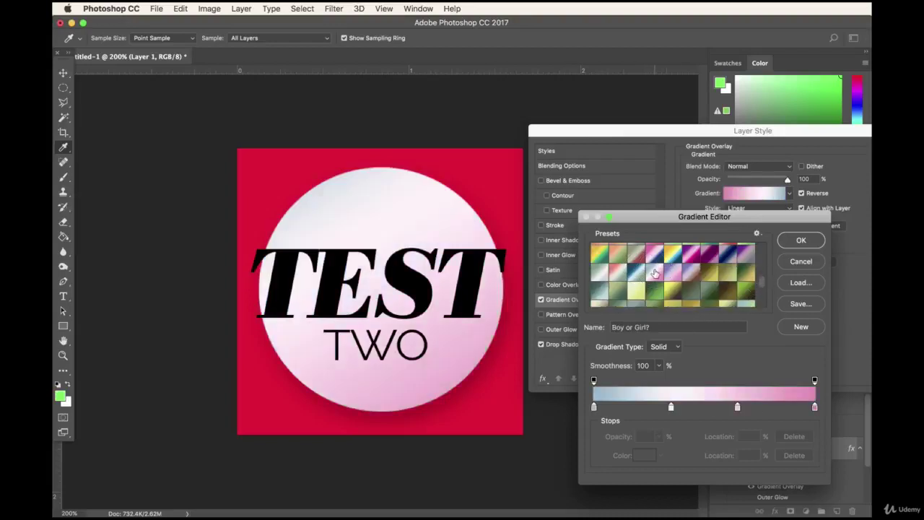
pyautogui.click(711, 254)
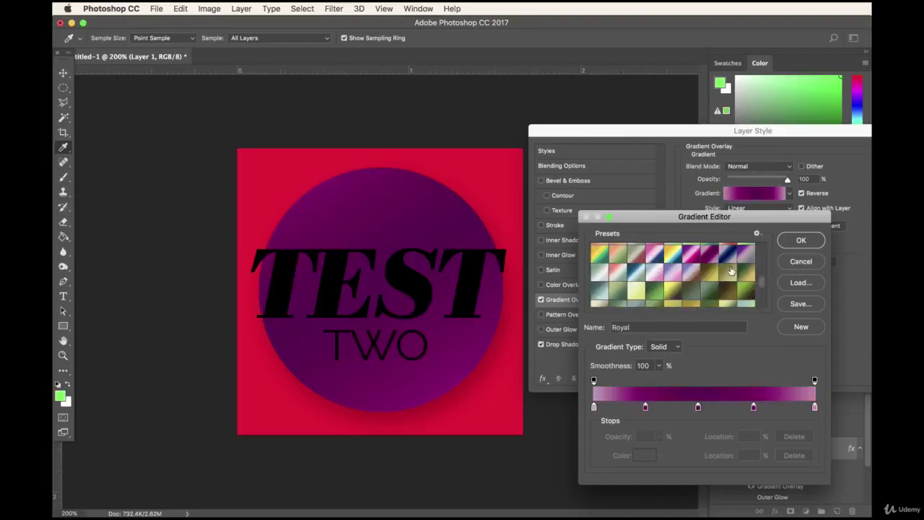
pyautogui.click(801, 241)
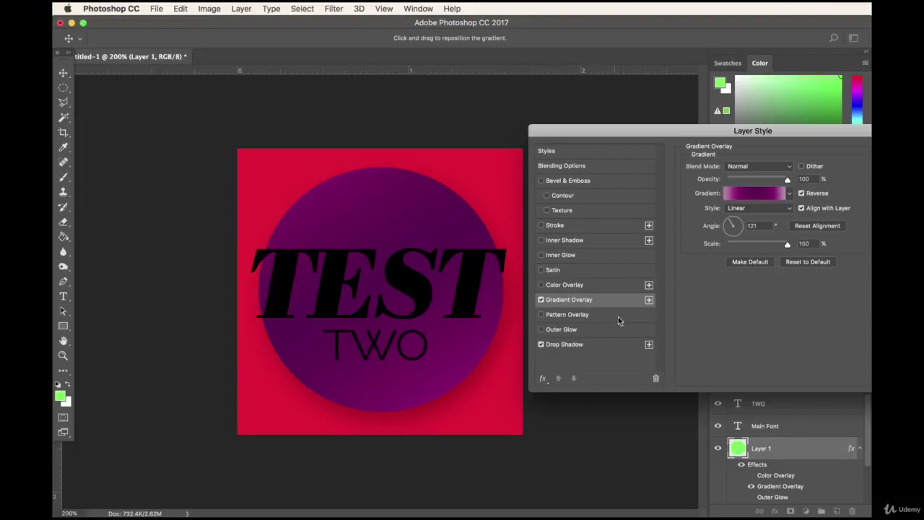
# Try an inner glow, and an inner shadow with 30% opacity, 24 px distance and 18 px size, on the circle.
pyautogui.click(542, 256)
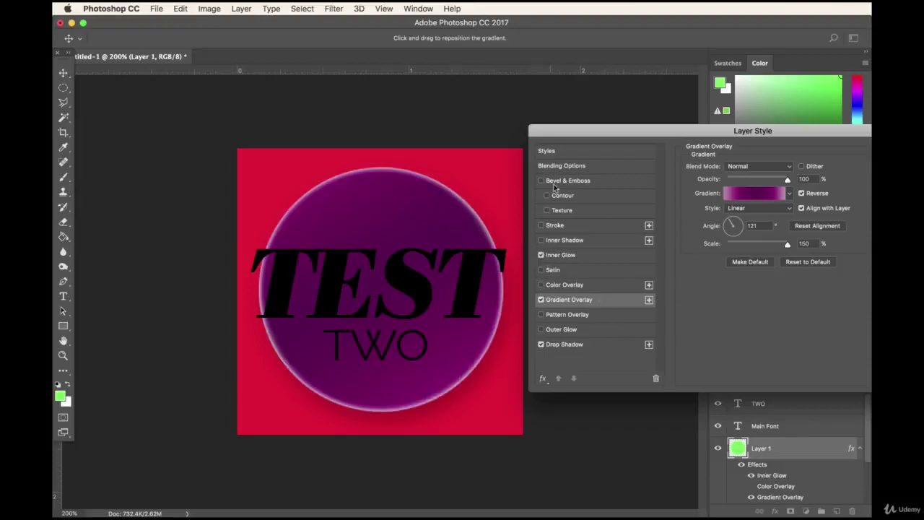
pyautogui.click(542, 256)
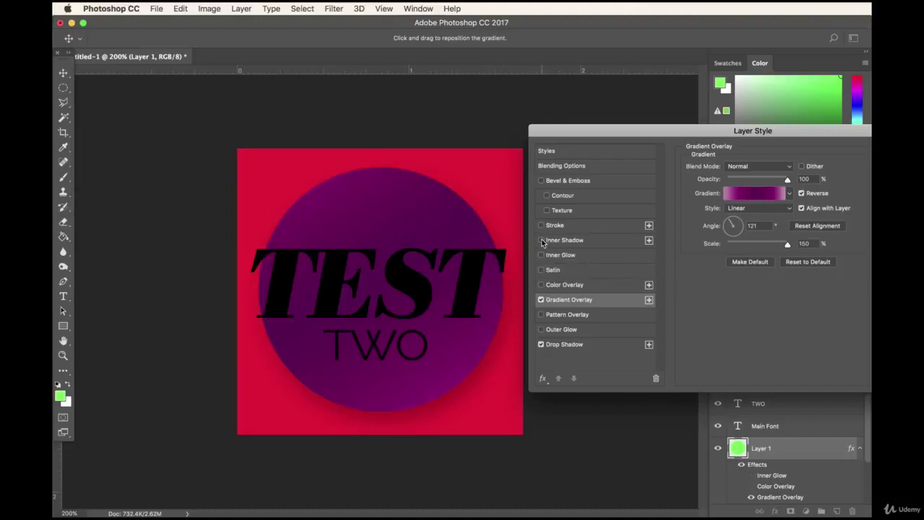
pyautogui.click(541, 240)
pyautogui.click(559, 241)
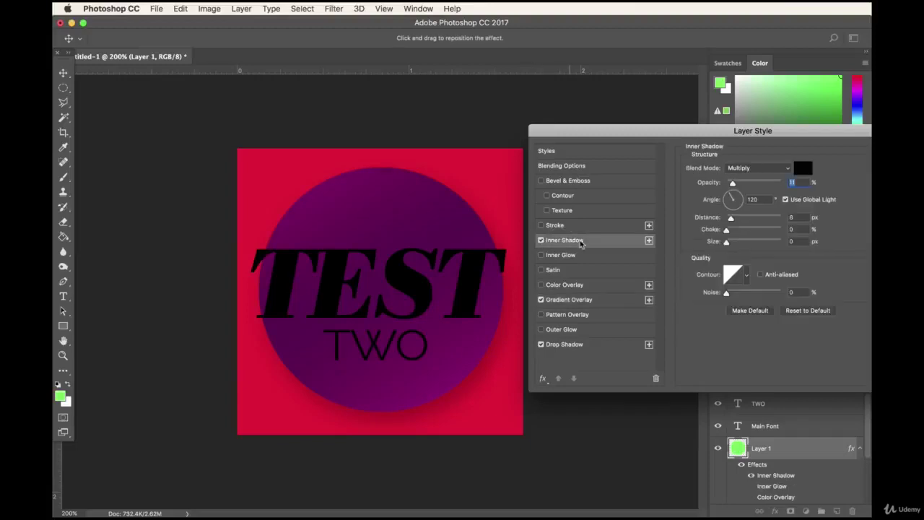
pyautogui.moveTo(744, 184); pyautogui.dragTo(745, 184)
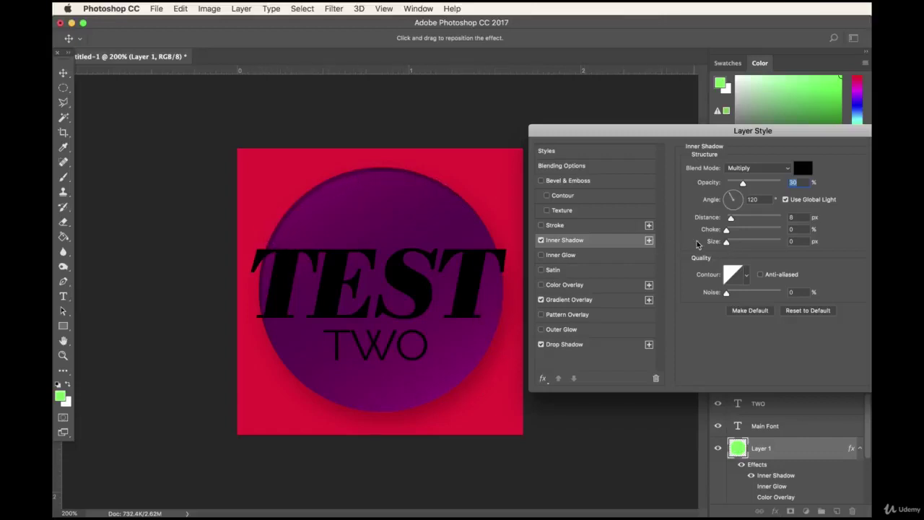
pyautogui.moveTo(731, 218); pyautogui.dragTo(733, 245)
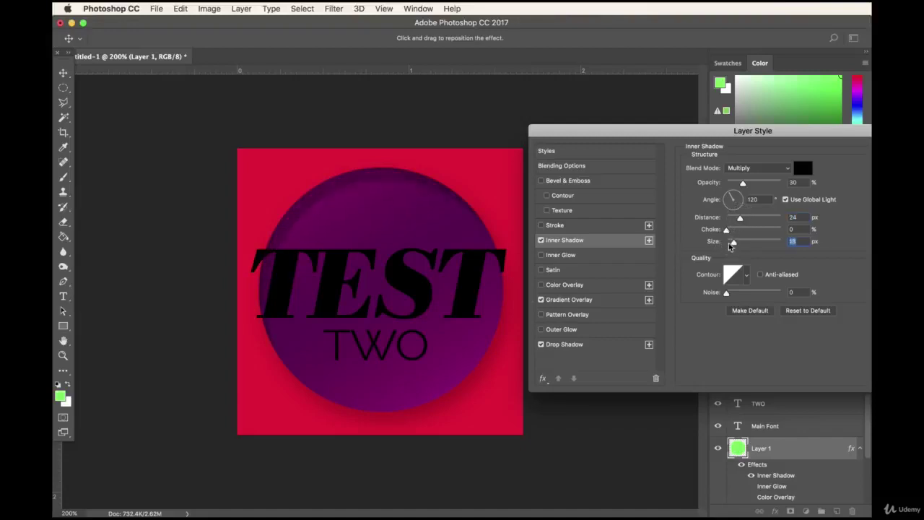
pyautogui.click(540, 240)
# Try a 5 px outside stroke with a gradient fill around the circle.
pyautogui.click(541, 226)
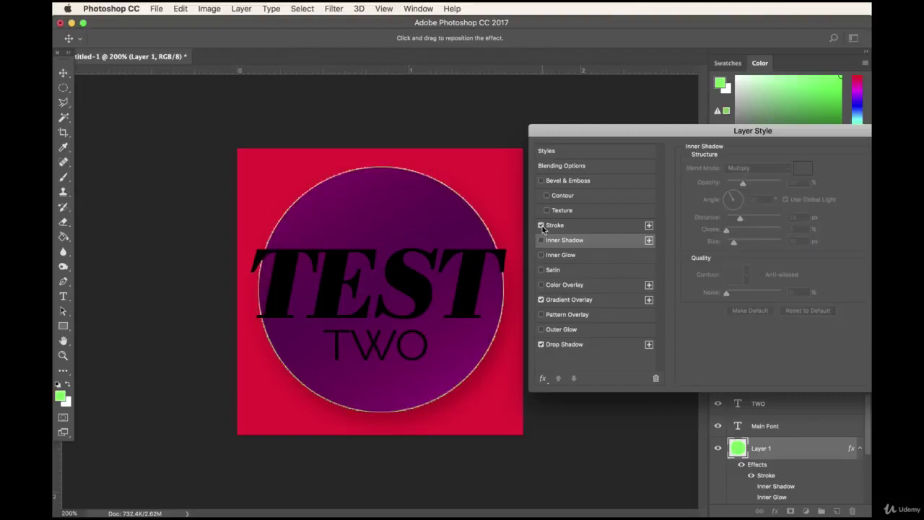
pyautogui.click(556, 225)
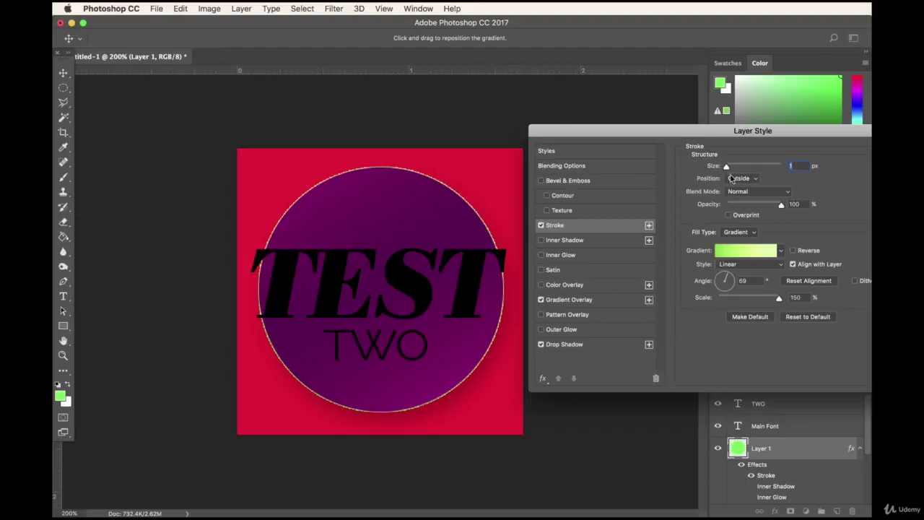
pyautogui.moveTo(728, 168); pyautogui.dragTo(730, 168)
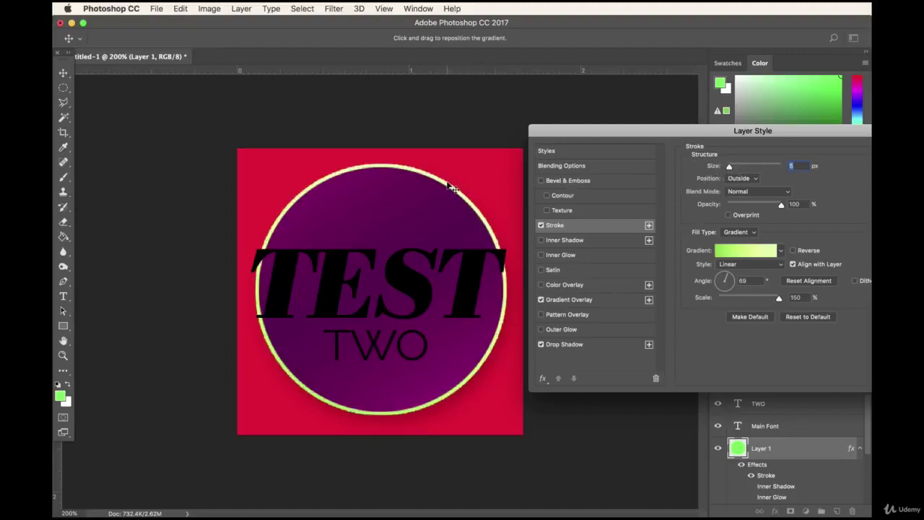
pyautogui.click(541, 225)
pyautogui.click(542, 226)
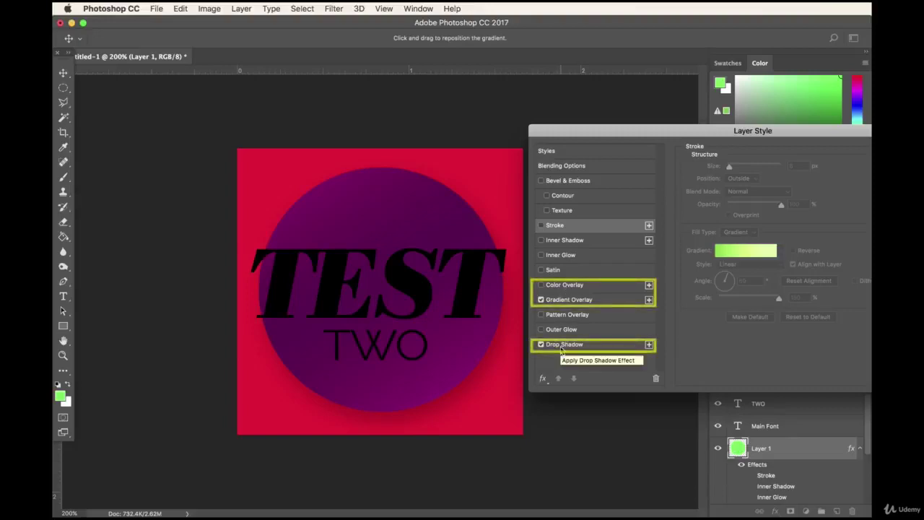
# Try several texture patterns as a pattern overlay on the circle with the gradient overlay turned off.
pyautogui.click(567, 314)
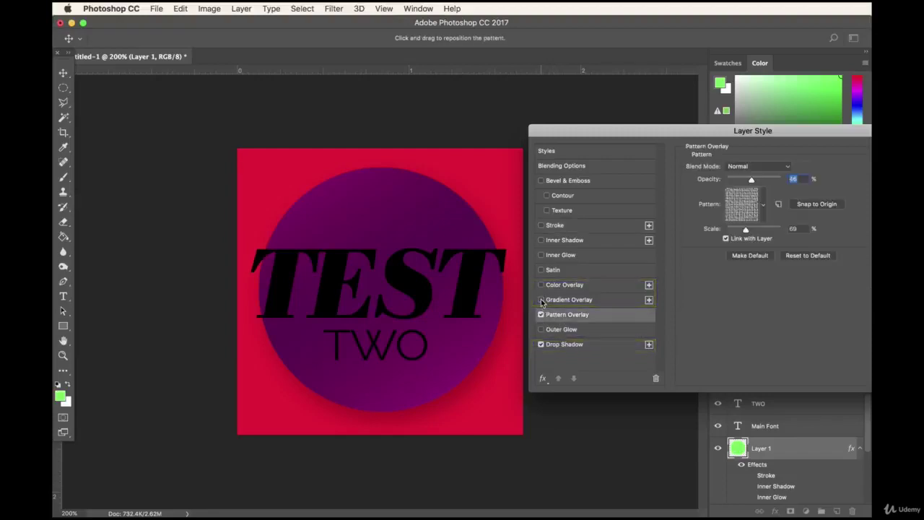
pyautogui.click(542, 300)
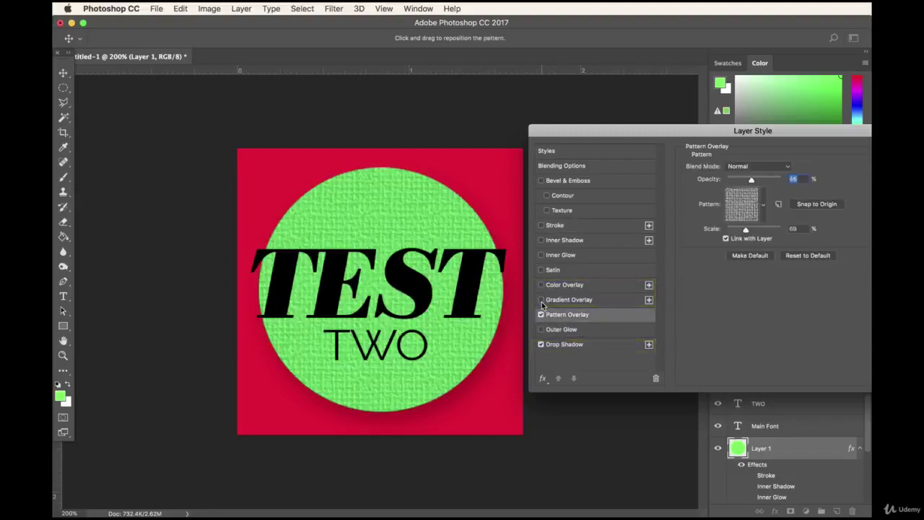
pyautogui.click(741, 208)
pyautogui.click(724, 258)
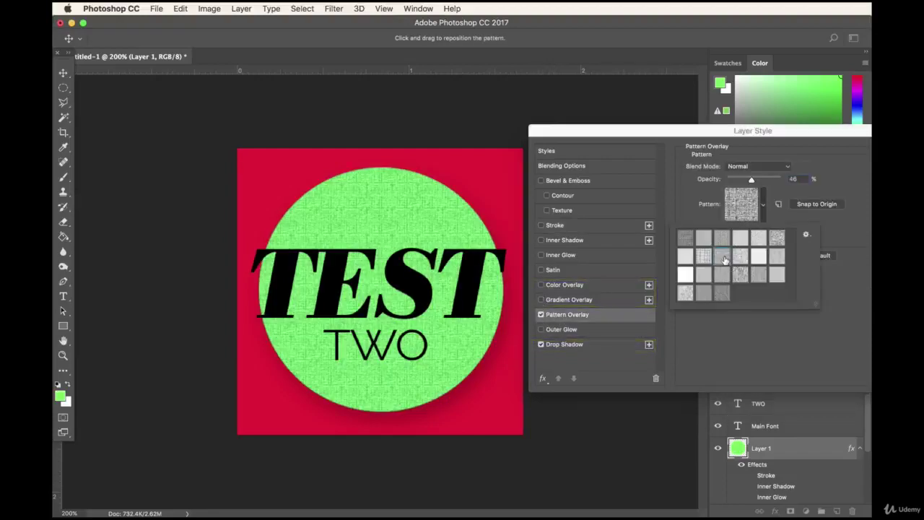
pyautogui.click(742, 239)
pyautogui.click(760, 241)
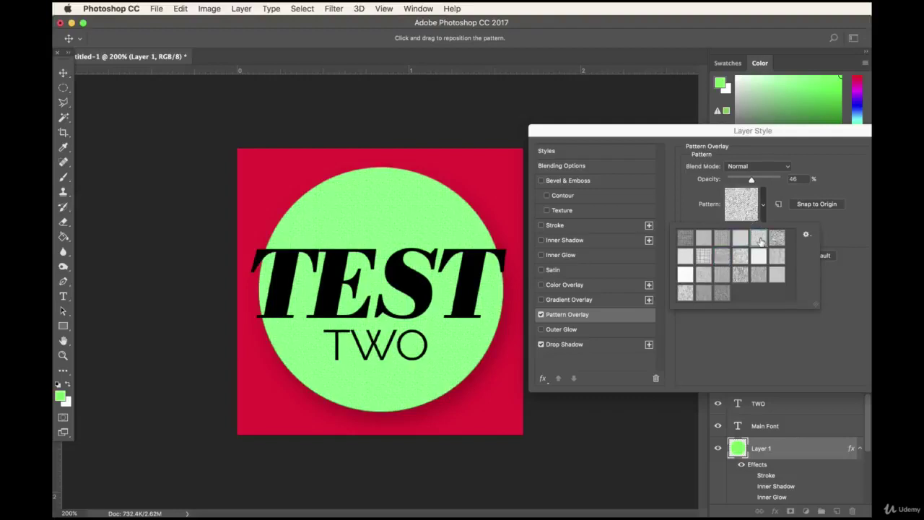
pyautogui.click(777, 239)
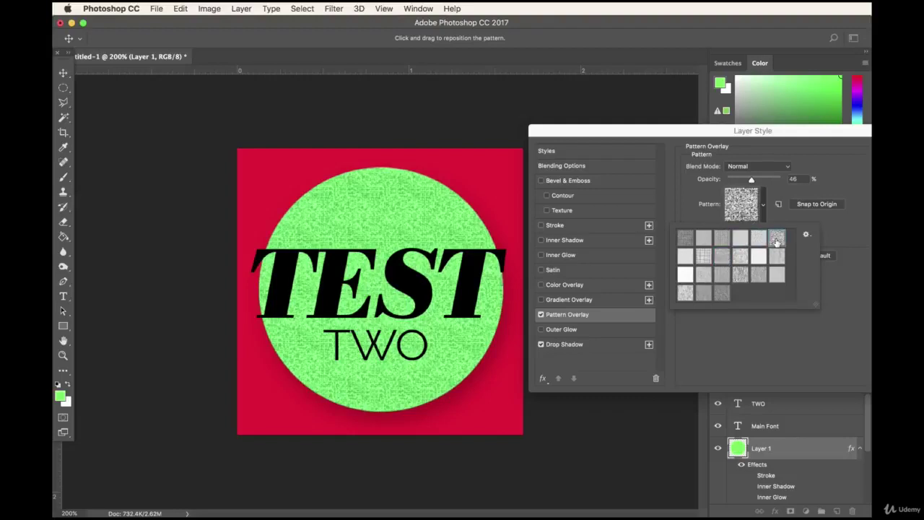
pyautogui.click(721, 241)
pyautogui.click(728, 364)
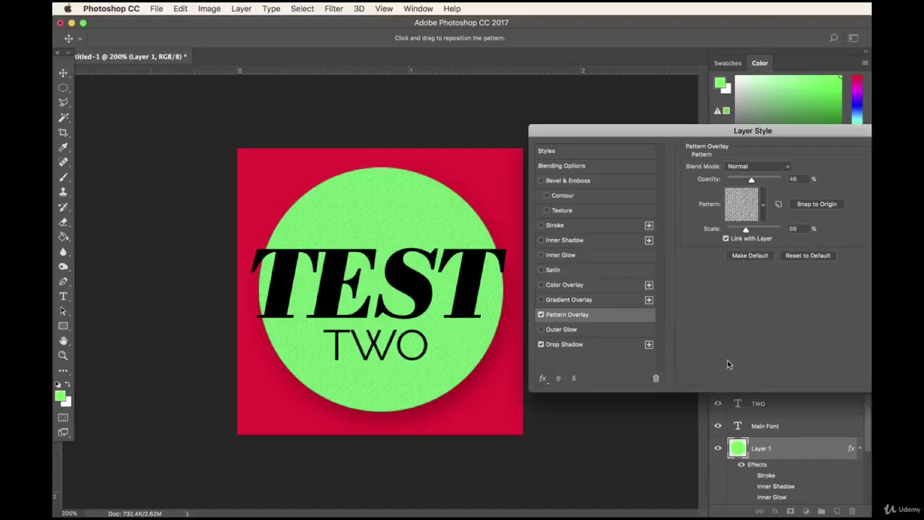
# Disable the pattern overlay, re-enable the gradient overlay and accept the circle's layer styles.
pyautogui.click(540, 315)
pyautogui.click(540, 300)
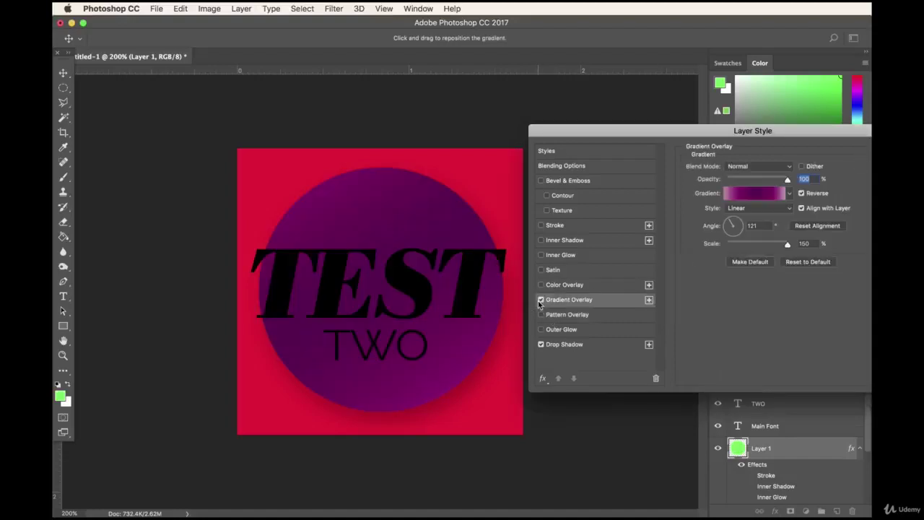
pyautogui.press('Return')
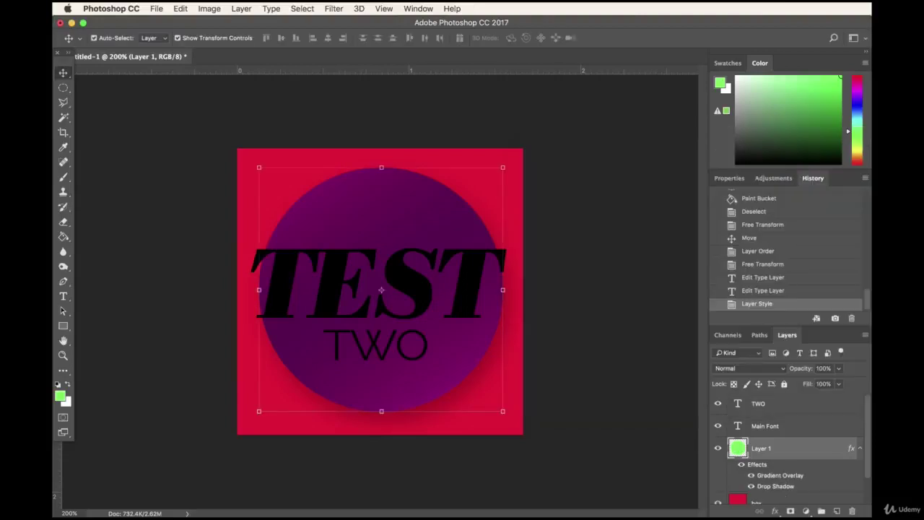
# Change the color of the TEST text on the Main Font layer to white.
pyautogui.click(482, 264)
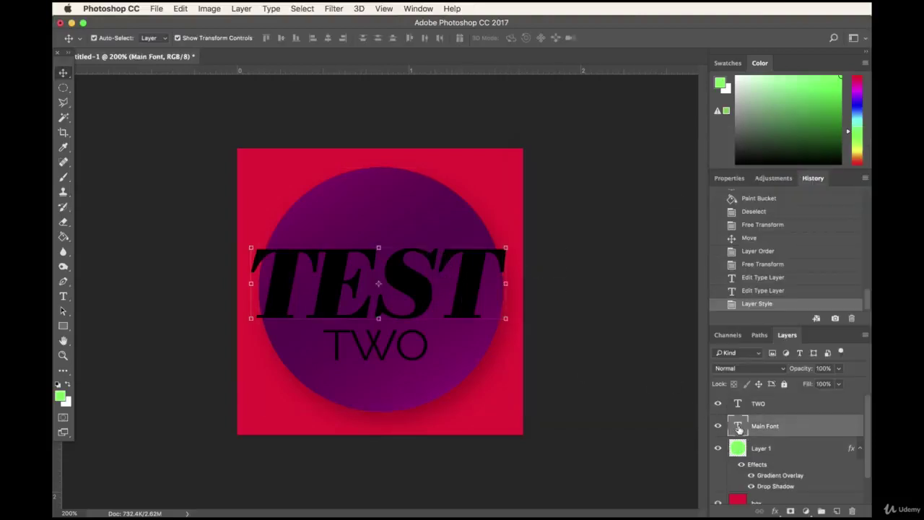
pyautogui.doubleClick(738, 428)
pyautogui.click(452, 37)
pyautogui.click(601, 322)
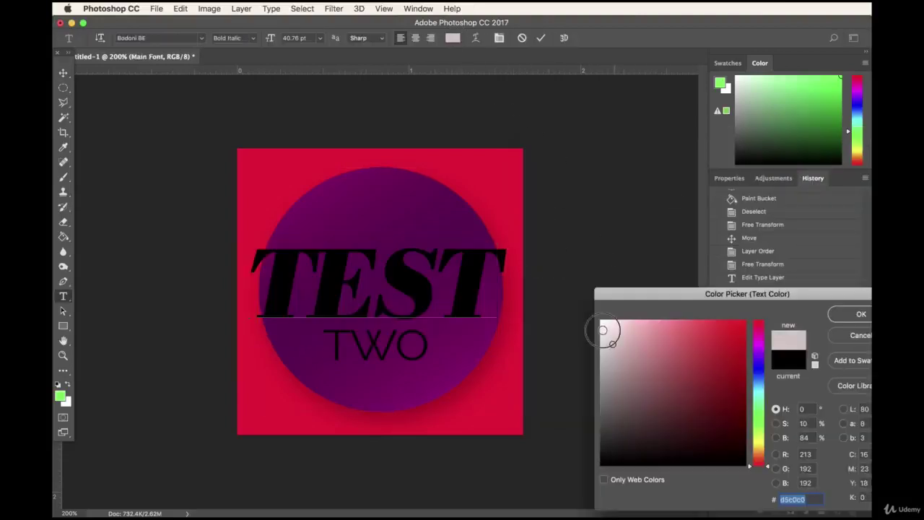
pyautogui.click(842, 315)
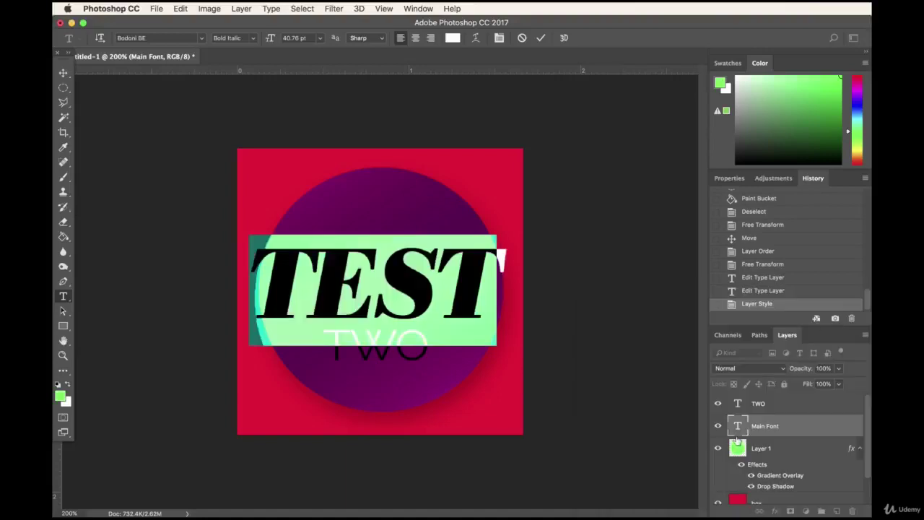
# Commit the TEST text edit and change the color of the TWO text to white.
pyautogui.press('super+Return')
pyautogui.press('v')
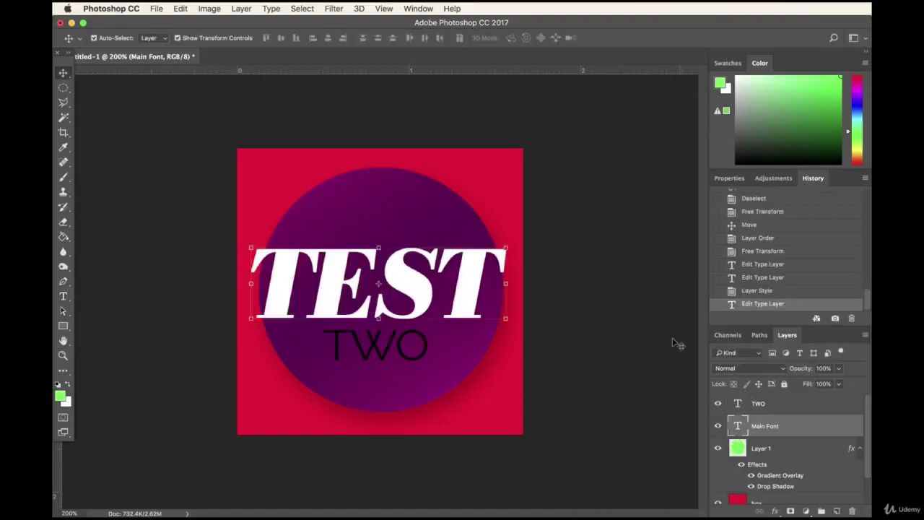
pyautogui.doubleClick(738, 404)
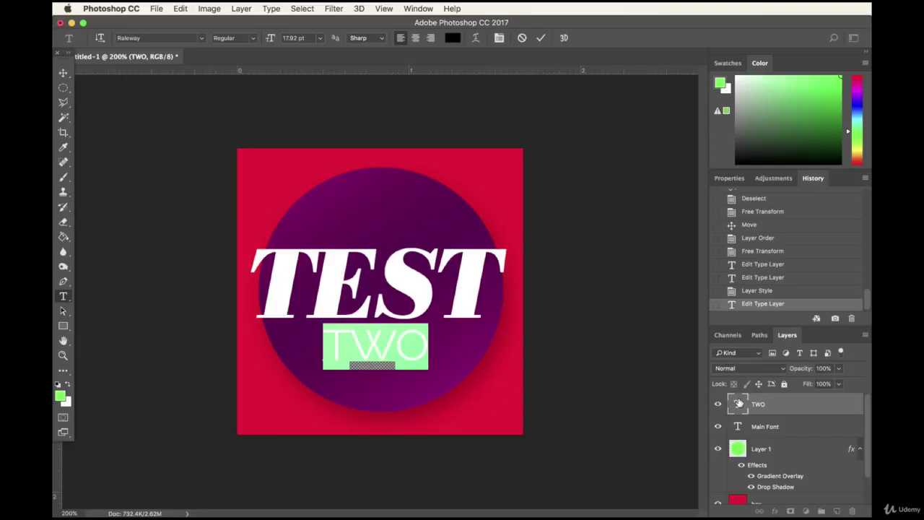
pyautogui.click(452, 37)
pyautogui.click(603, 314)
pyautogui.click(860, 316)
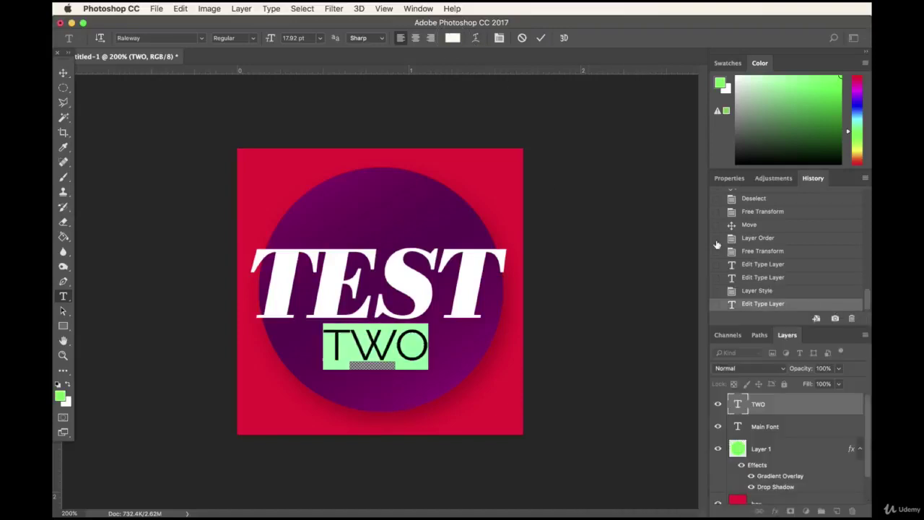
pyautogui.click(63, 73)
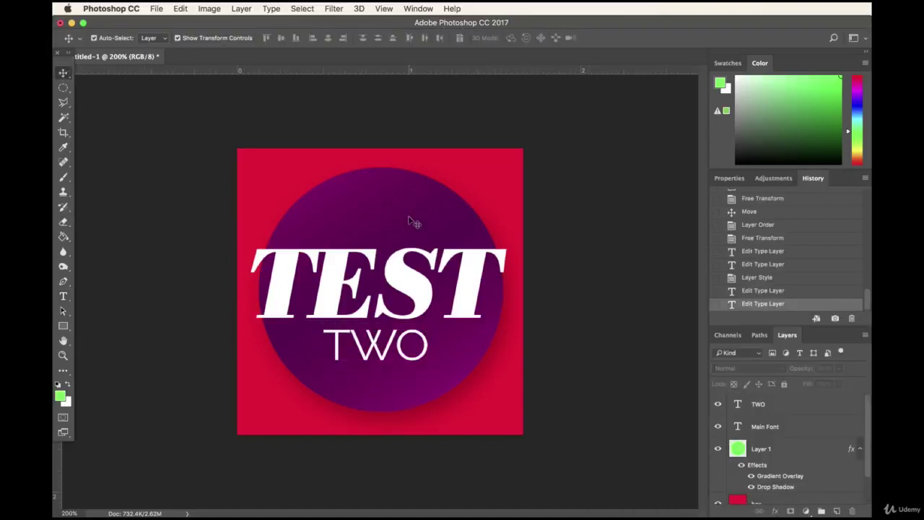
# Enable a gradient overlay on the red box layer and open its gradient for editing.
pyautogui.click(504, 166)
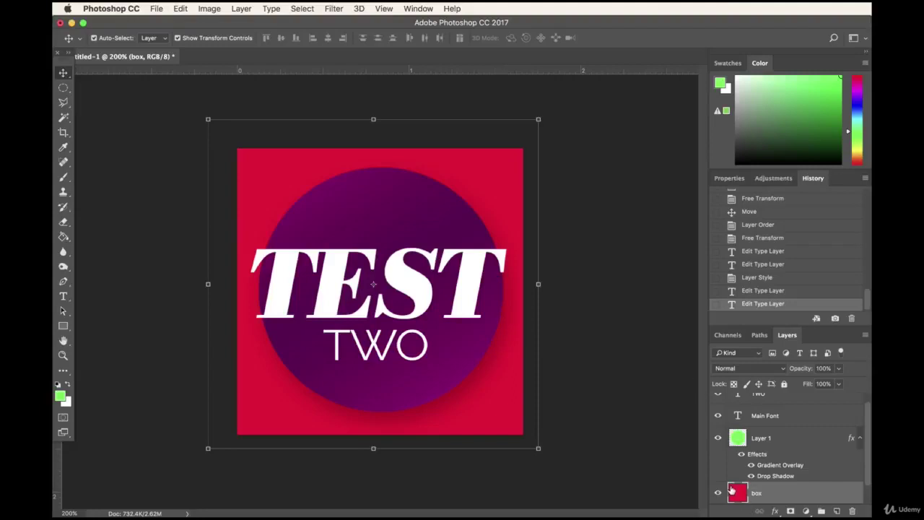
pyautogui.doubleClick(806, 493)
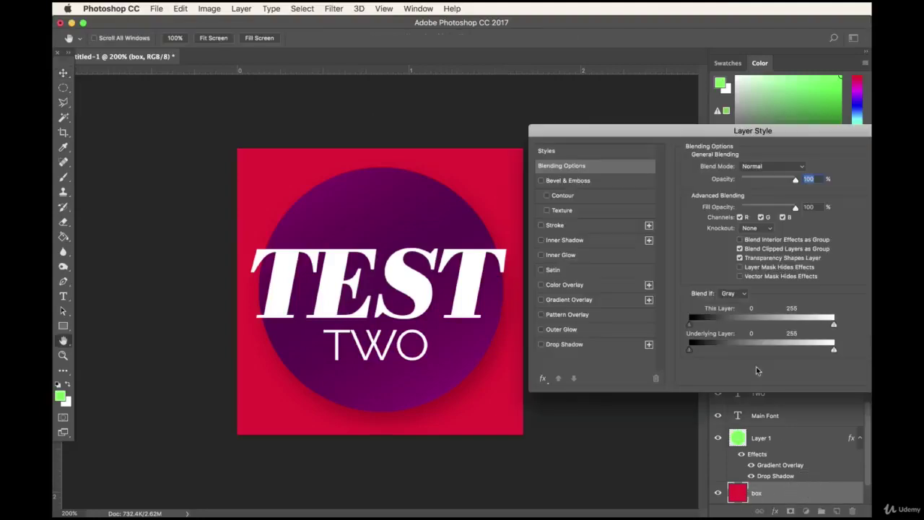
pyautogui.moveTo(634, 140); pyautogui.dragTo(632, 184)
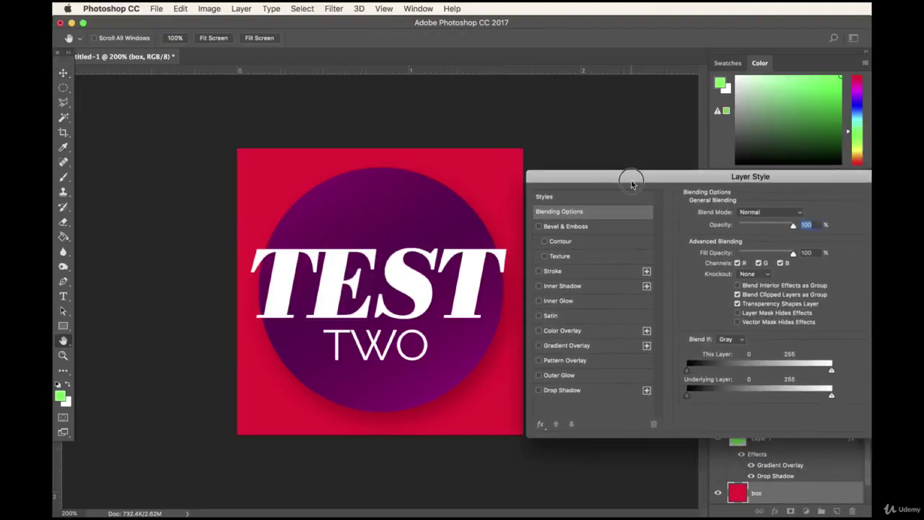
pyautogui.click(564, 348)
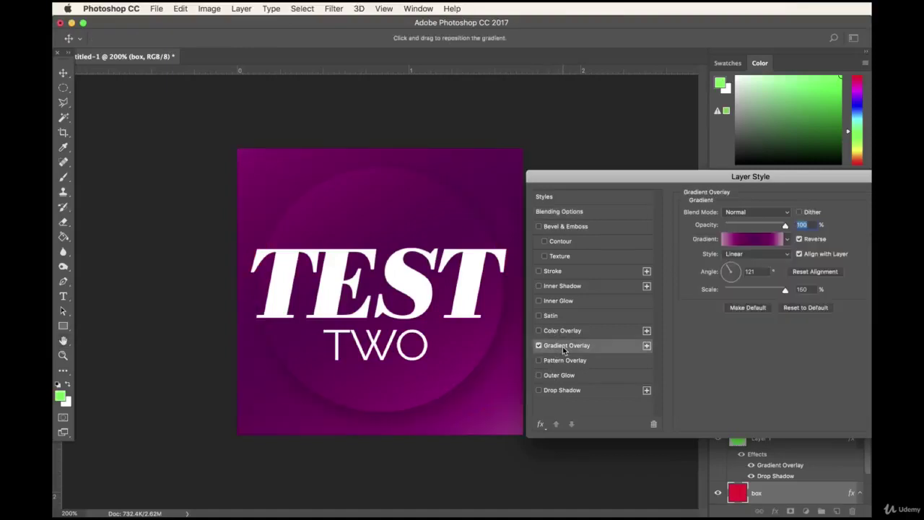
pyautogui.click(762, 241)
# Try several gradient presets on the box, including Blues, Blue Gel 1500 - L, Green Foil - L and Magenta Header 200 B2T - L.
pyautogui.click(744, 294)
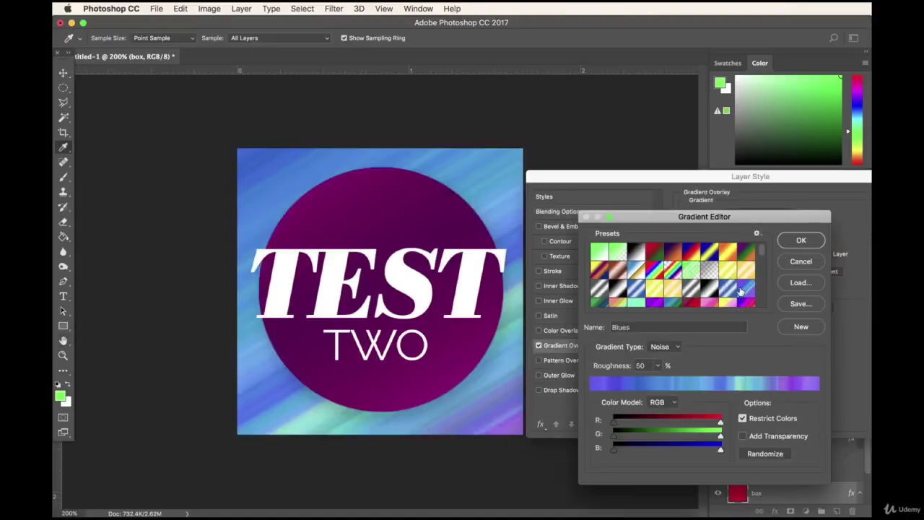
pyautogui.moveTo(763, 246); pyautogui.dragTo(762, 281)
pyautogui.click(666, 289)
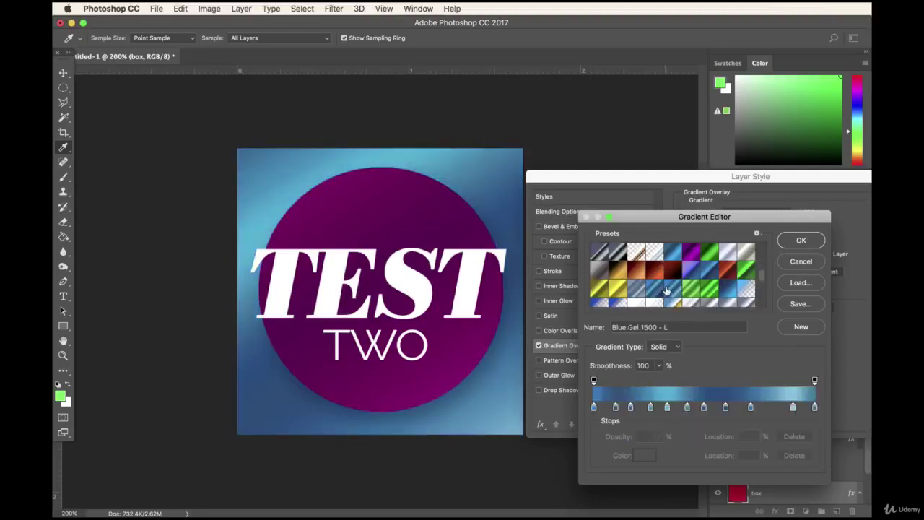
pyautogui.click(746, 273)
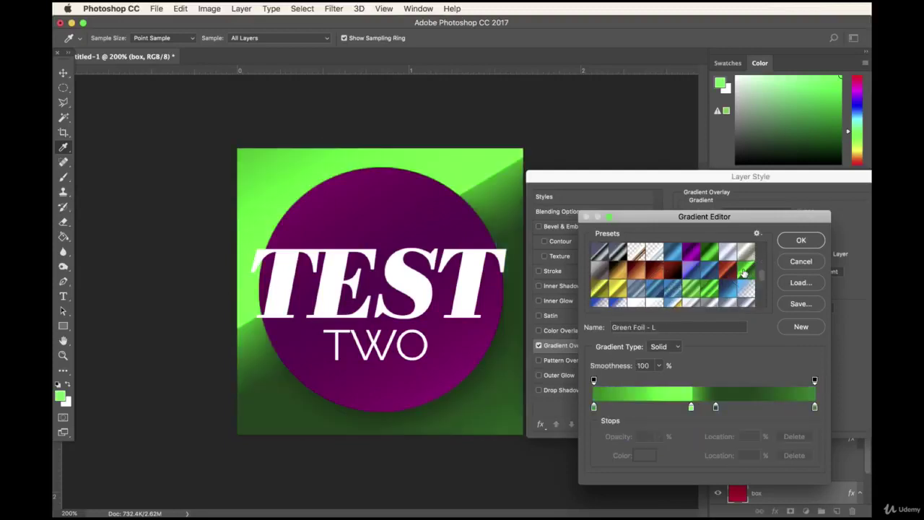
pyautogui.click(722, 273)
pyautogui.click(692, 251)
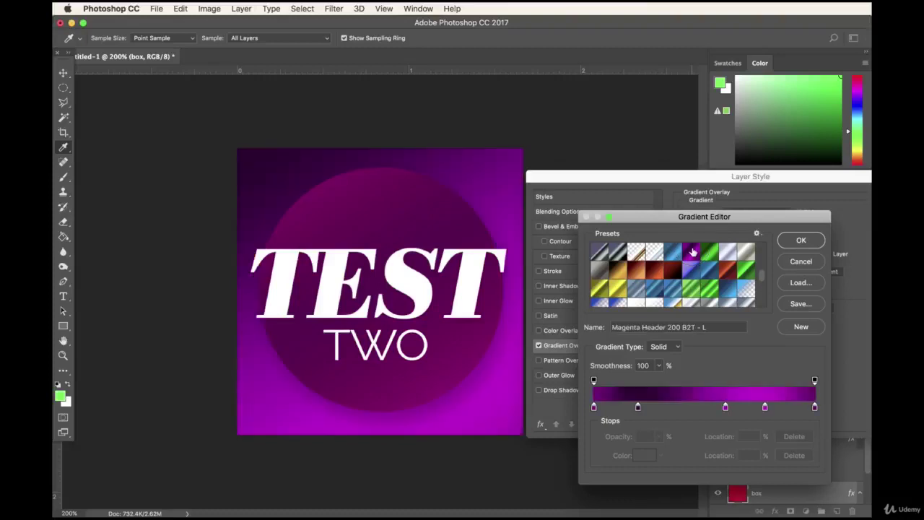
pyautogui.click(640, 271)
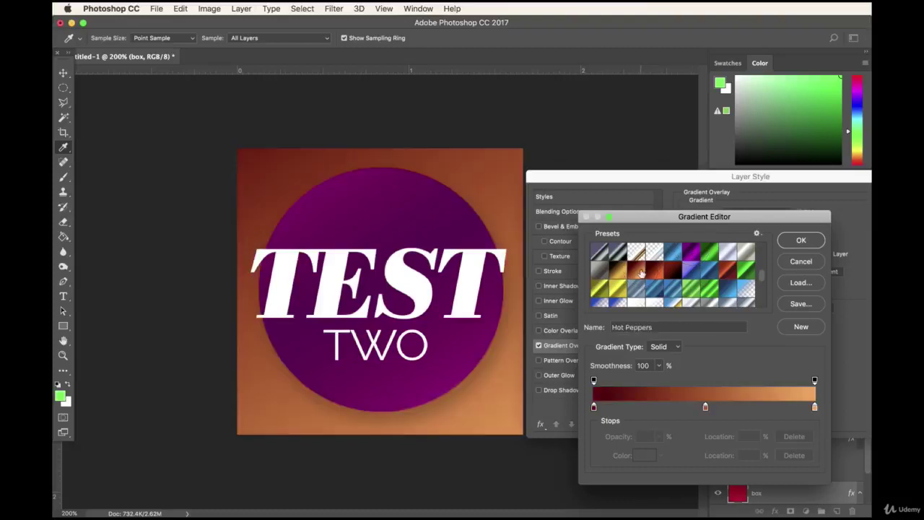
pyautogui.click(619, 272)
pyautogui.click(636, 273)
pyautogui.click(619, 291)
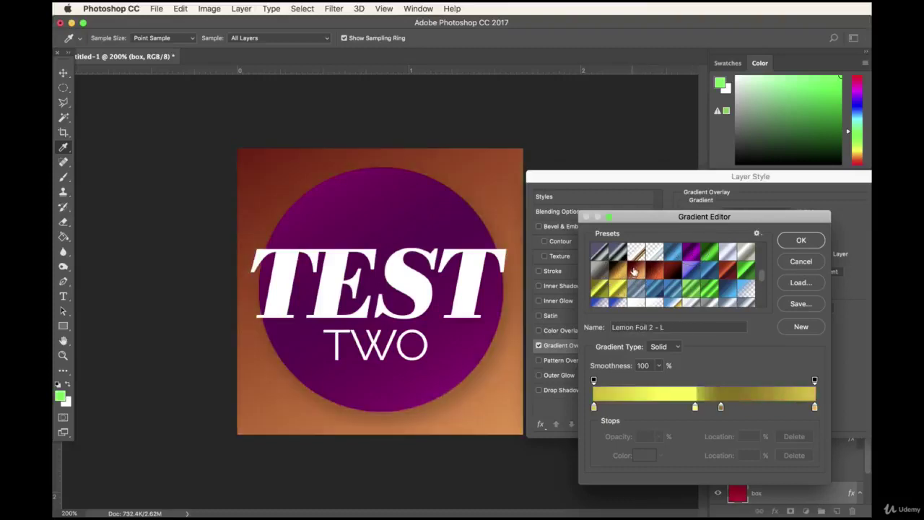
# Apply the Hot Peppers gradient preset to the box and accept its layer style.
pyautogui.click(636, 272)
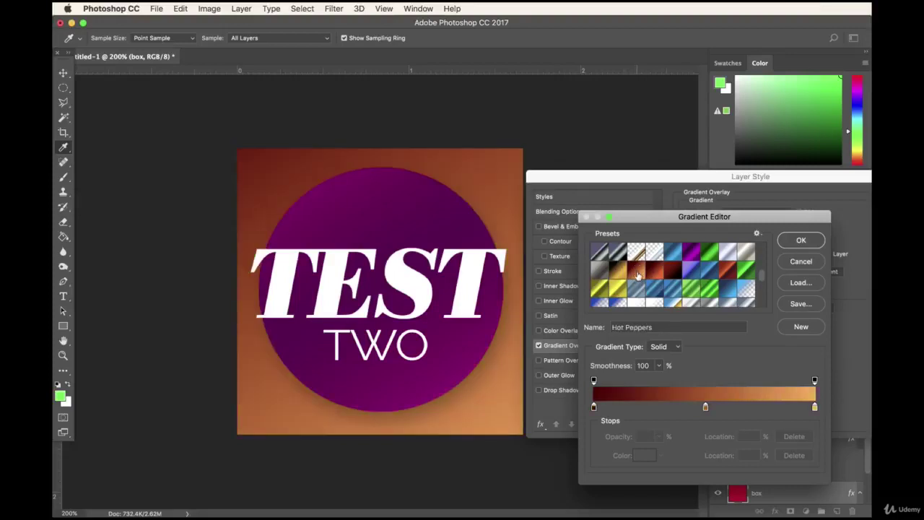
pyautogui.click(801, 240)
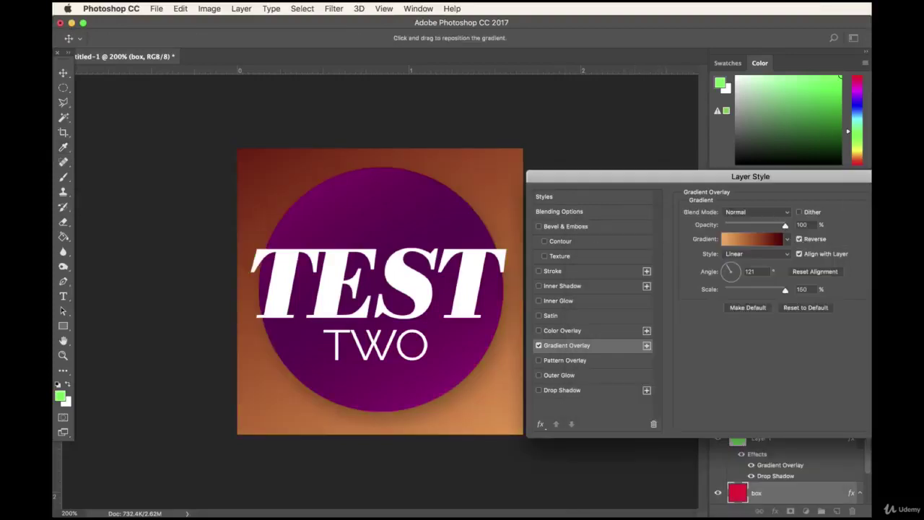
pyautogui.press('Return')
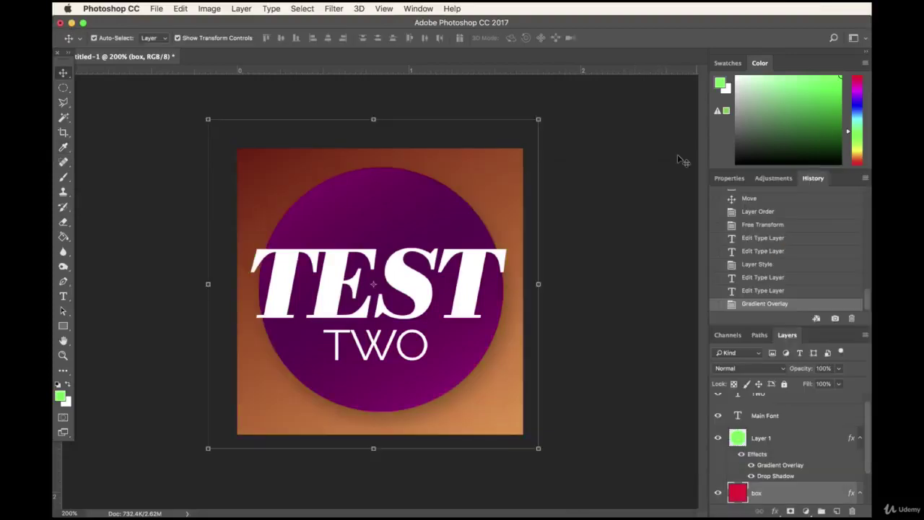
# Try a Bevel & Emboss texture on the box layer with the scale reduced to 59% and a negative depth.
pyautogui.doubleClick(814, 496)
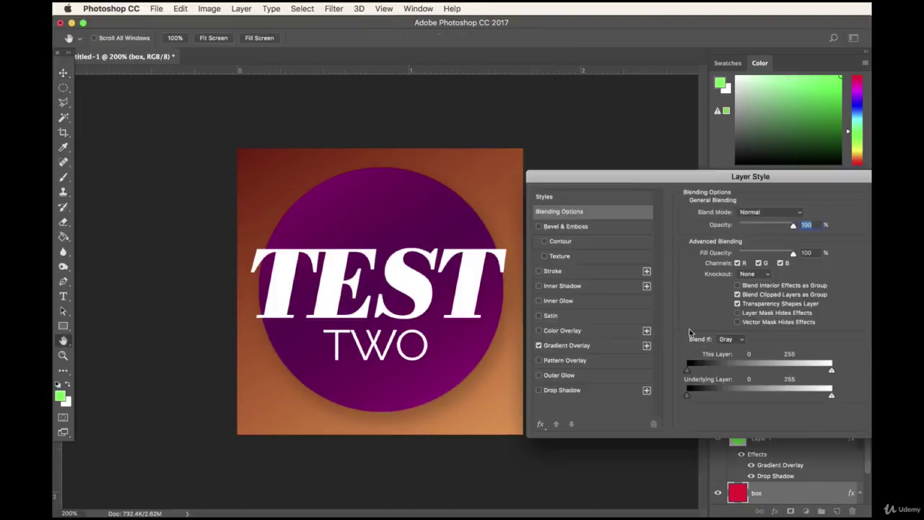
pyautogui.click(544, 256)
pyautogui.click(564, 256)
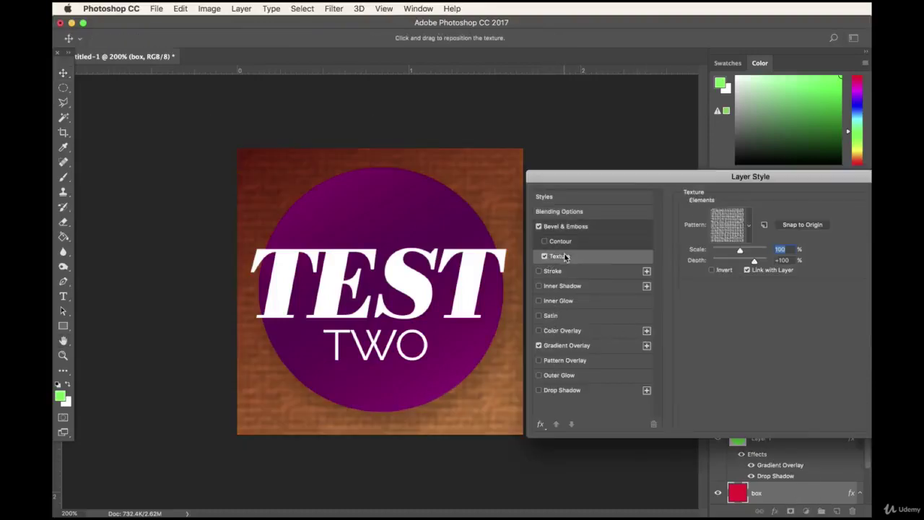
pyautogui.moveTo(735, 249)
pyautogui.mouseDown()
pyautogui.moveTo(743, 264)
pyautogui.moveTo(730, 264)
pyautogui.moveTo(751, 265)
pyautogui.moveTo(736, 264)
pyautogui.mouseUp()
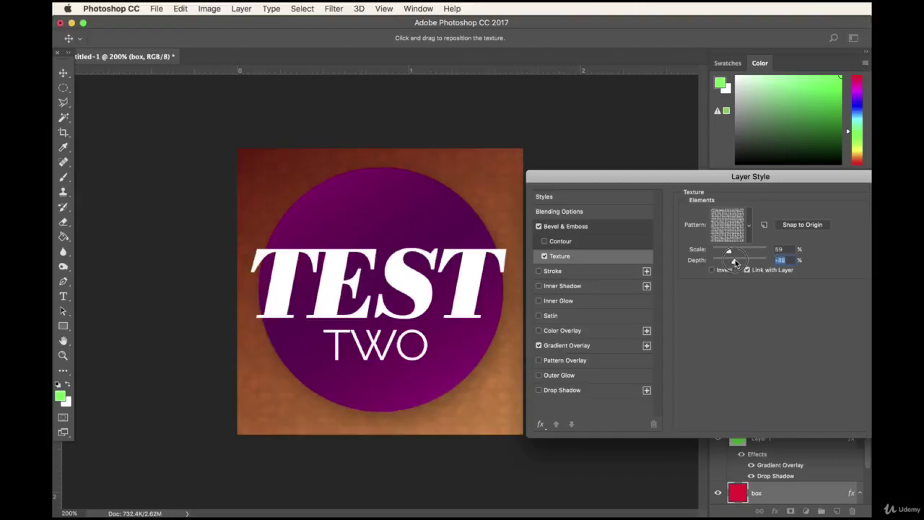
# Turn off the texture and Bevel & Emboss on the box layer and accept its layer style.
pyautogui.click(539, 227)
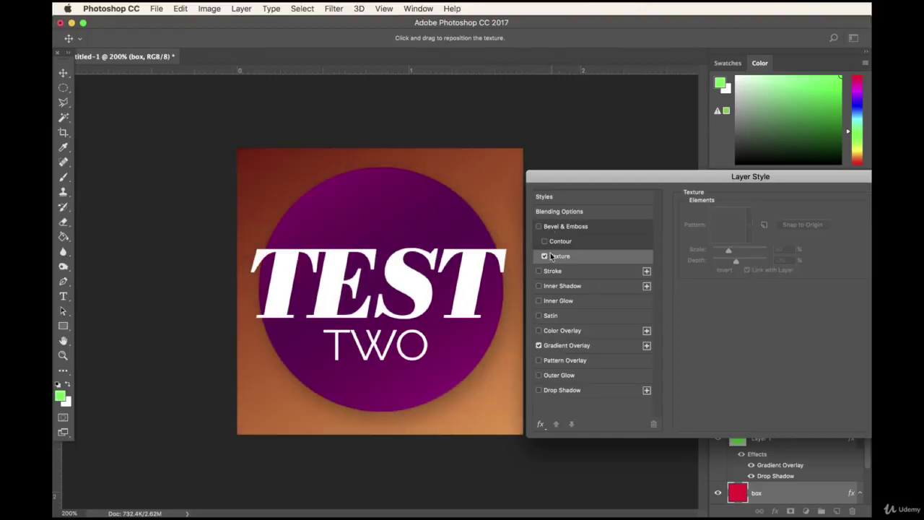
pyautogui.click(551, 256)
pyautogui.click(545, 256)
pyautogui.click(539, 227)
pyautogui.click(861, 205)
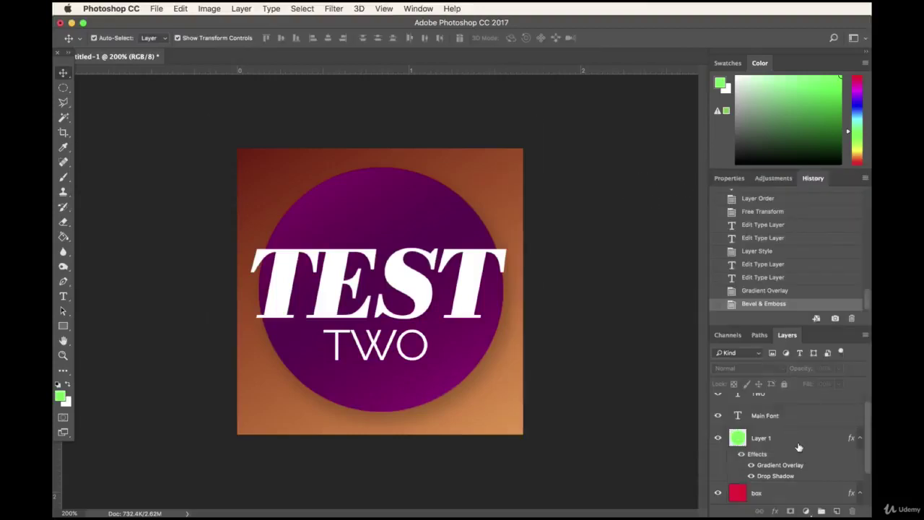
# Add a drop shadow to the TEST text on the Main Font layer.
pyautogui.scroll(1, 799, 448)
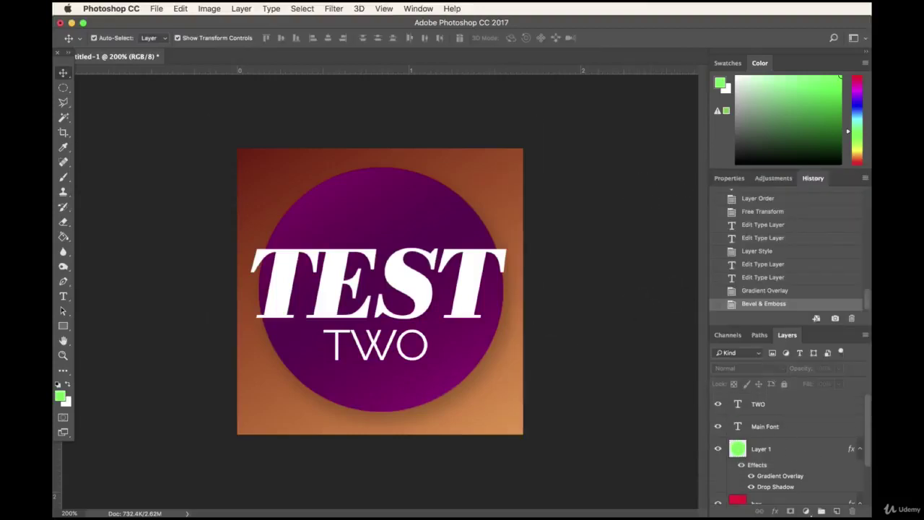
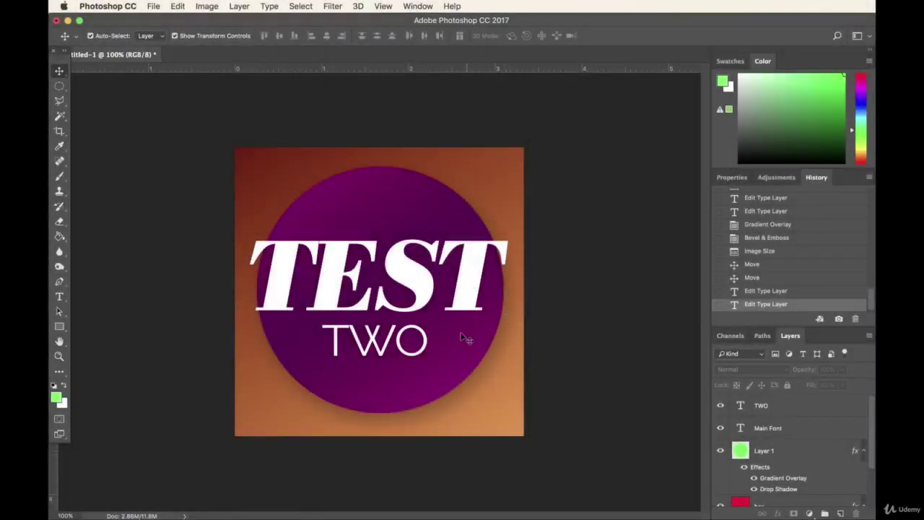
pyautogui.click(468, 299)
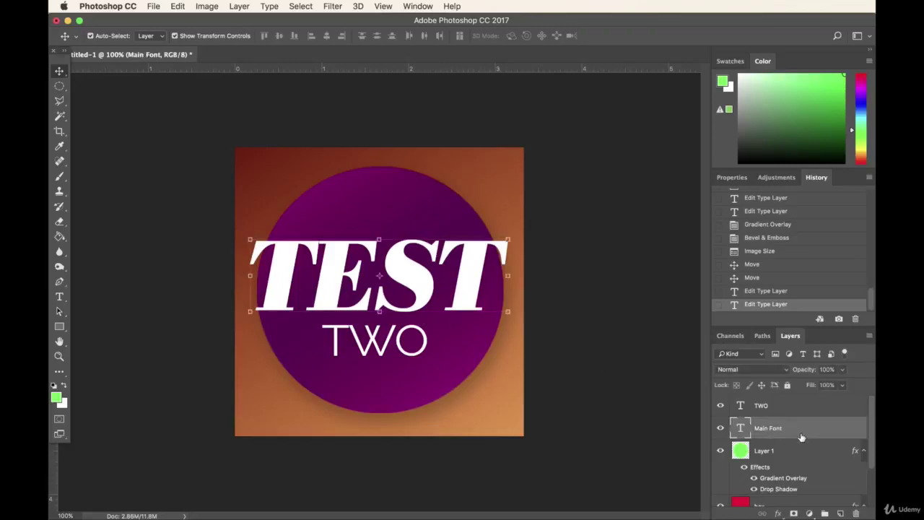
pyautogui.doubleClick(823, 431)
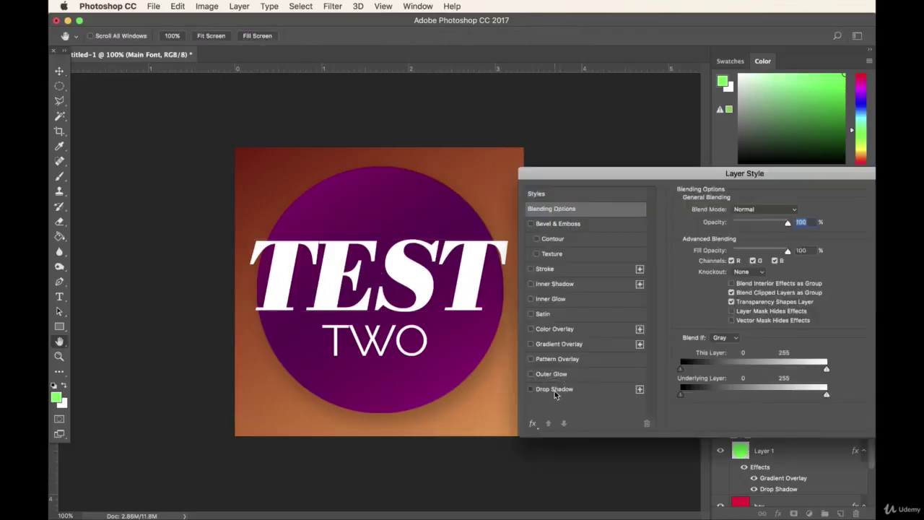
pyautogui.click(555, 389)
pyautogui.press('Return')
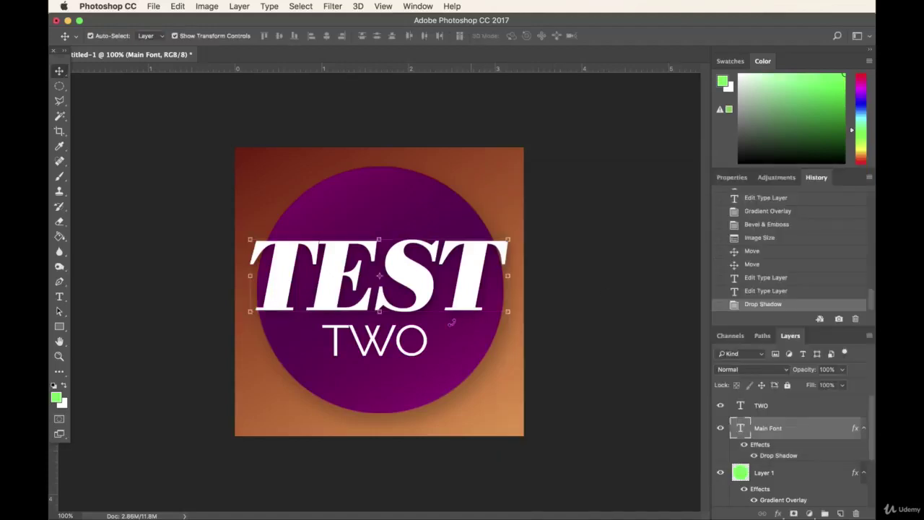
# Add a drop shadow to the TWO text layer and nudge the text slightly up and to the left.
pyautogui.click(428, 342)
pyautogui.doubleClick(826, 409)
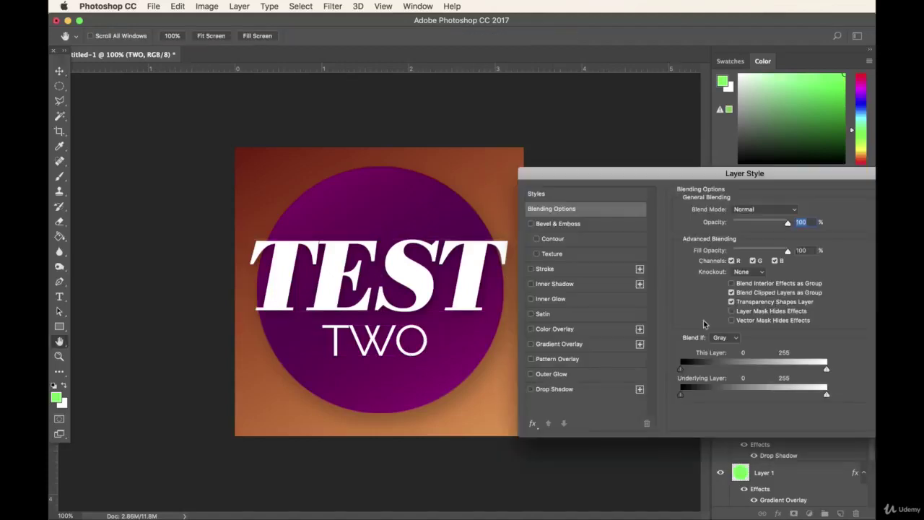
pyautogui.click(556, 389)
pyautogui.press('Return')
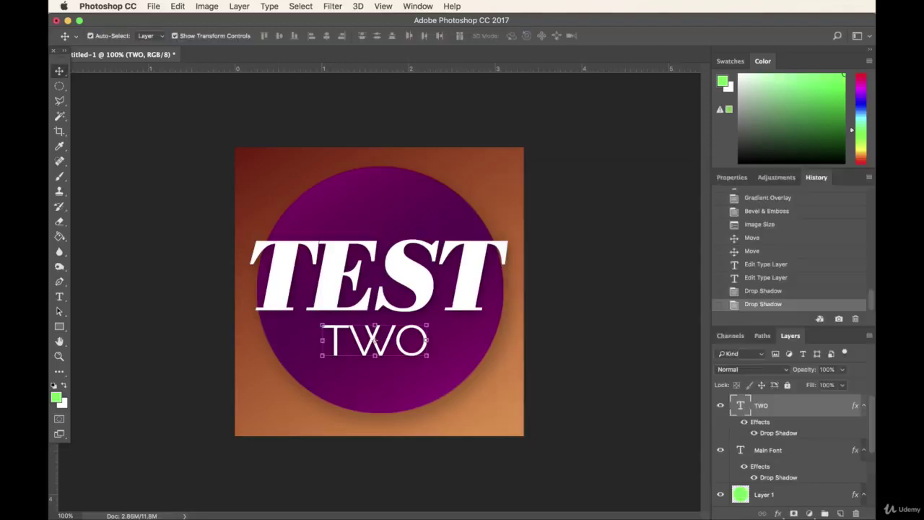
pyautogui.moveTo(401, 338); pyautogui.dragTo(400, 338)
# Set the TWO text's Raleway font style to Black and move the text slightly to center it beneath TEST.
pyautogui.doubleClick(742, 407)
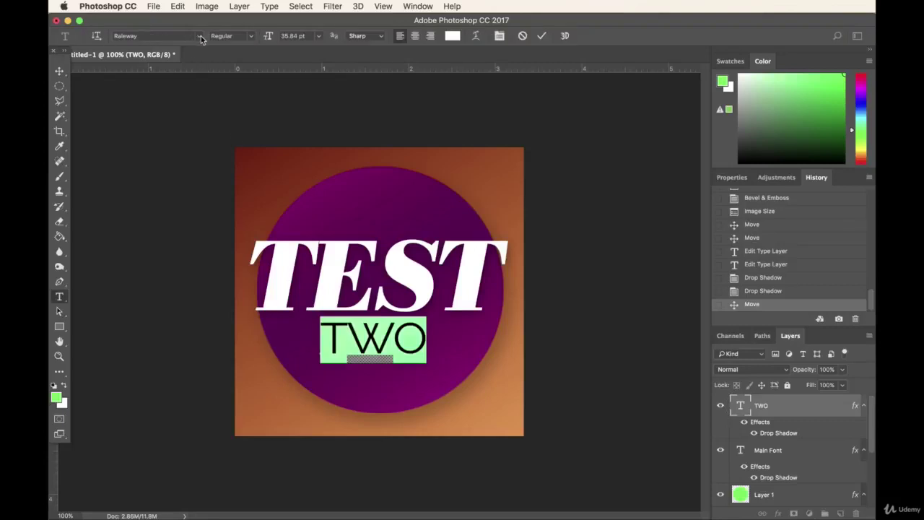
pyautogui.click(250, 41)
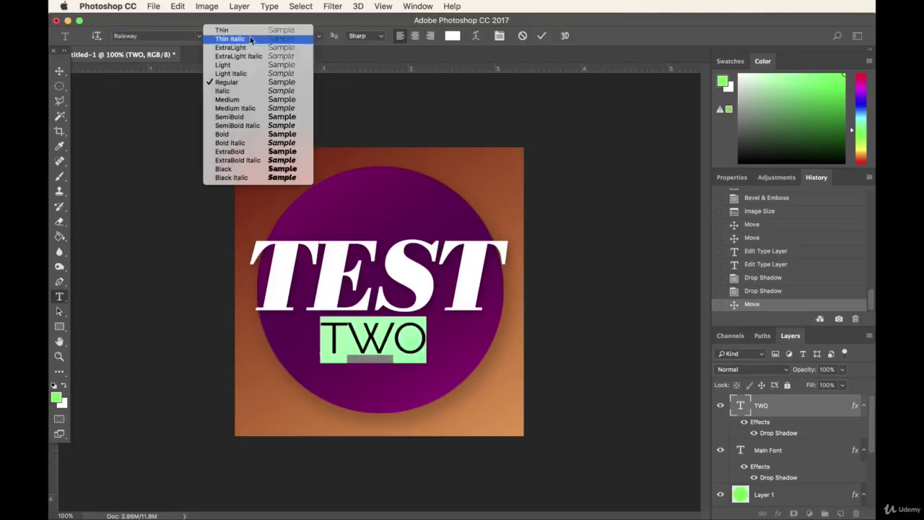
pyautogui.click(240, 172)
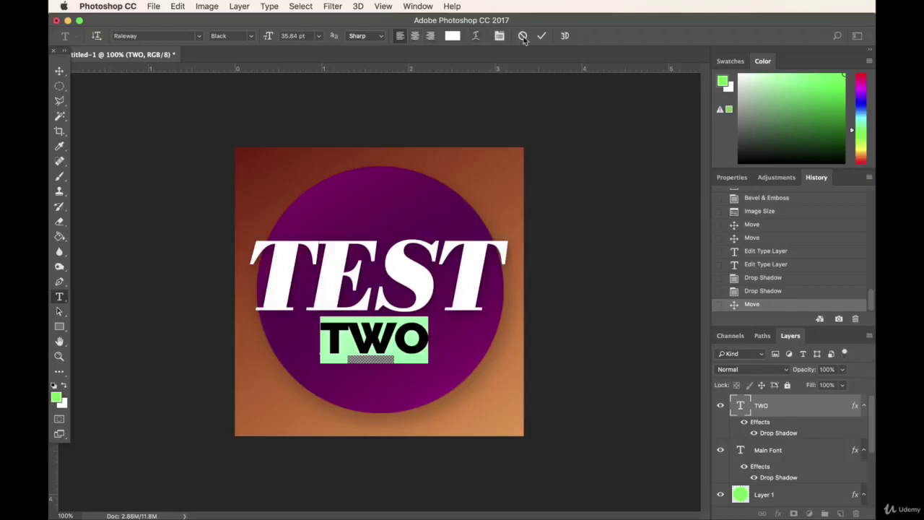
pyautogui.moveTo(352, 329)
pyautogui.click(60, 71)
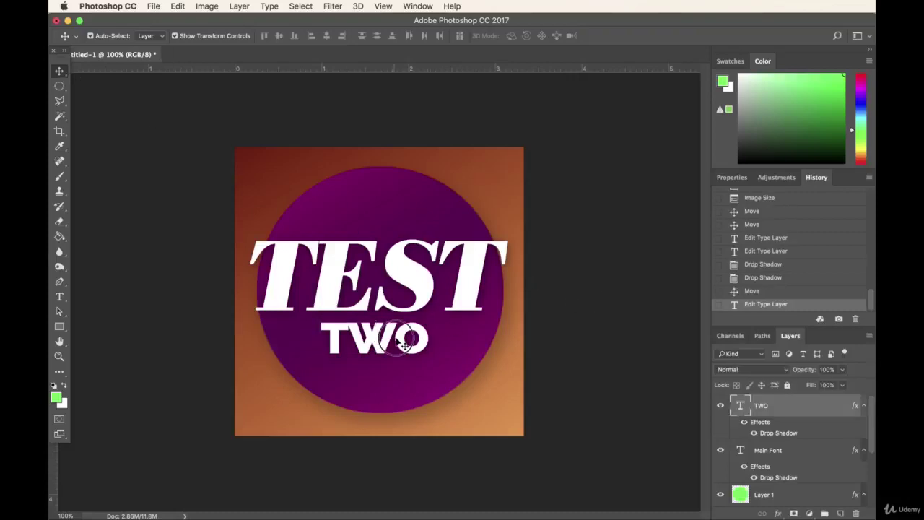
pyautogui.moveTo(403, 345); pyautogui.dragTo(405, 347)
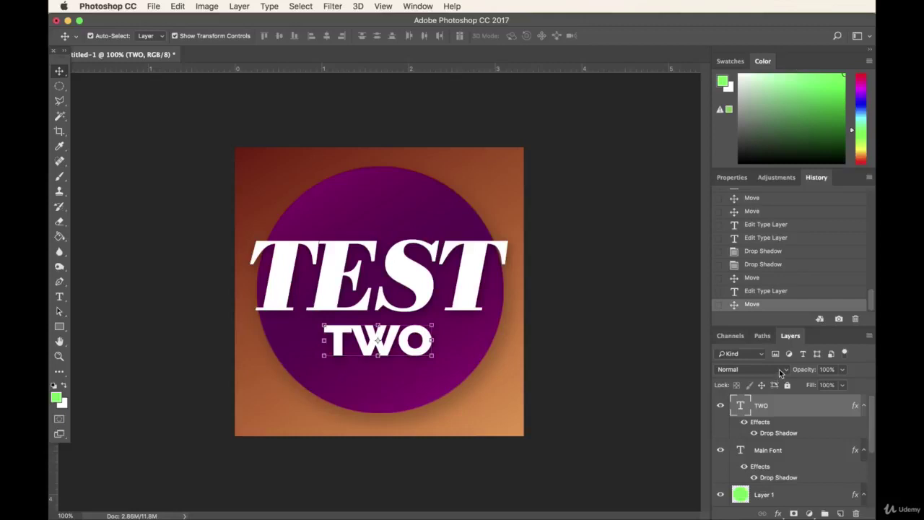
# Show the Character and Paragraph panels in the workspace and keep the Character settings in front.
pyautogui.click(411, 6)
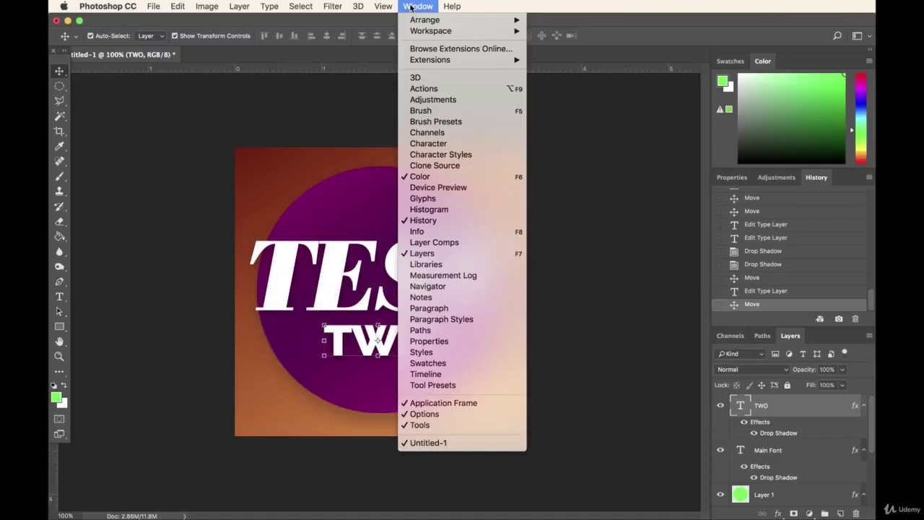
pyautogui.click(453, 145)
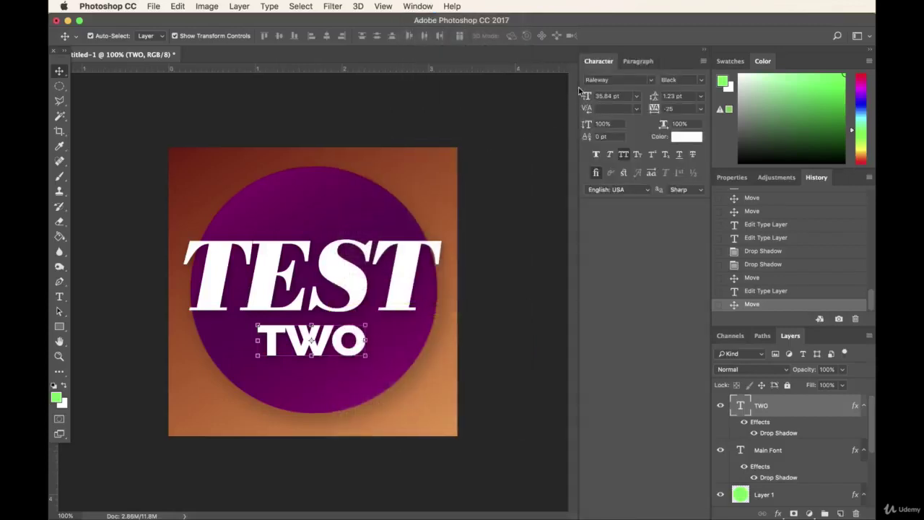
pyautogui.click(640, 63)
pyautogui.click(603, 62)
pyautogui.click(416, 6)
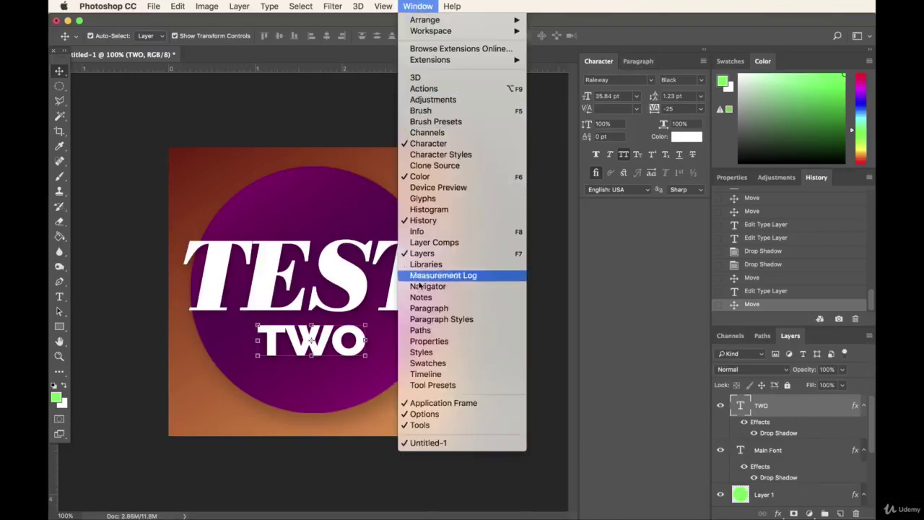
pyautogui.click(429, 308)
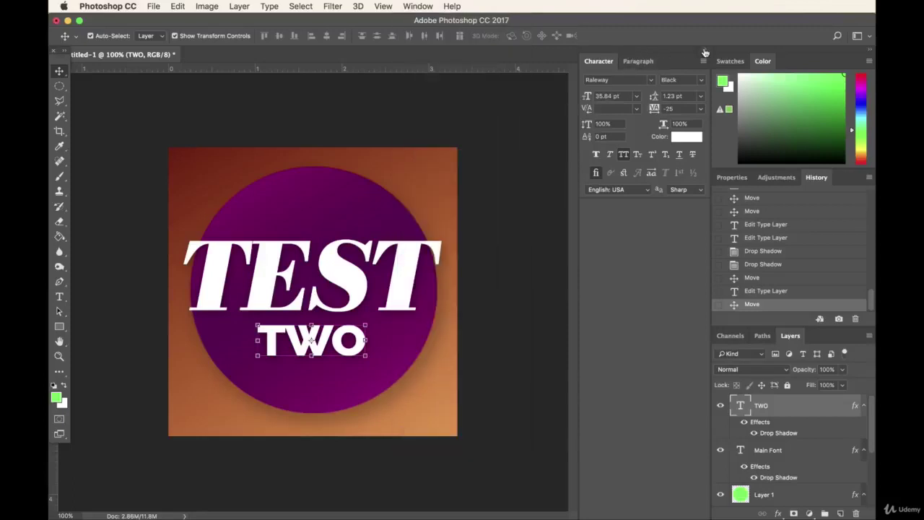
# Undock the panel group so it floats over the workspace and extend its height to reveal more layers.
pyautogui.moveTo(681, 55); pyautogui.dragTo(713, 79)
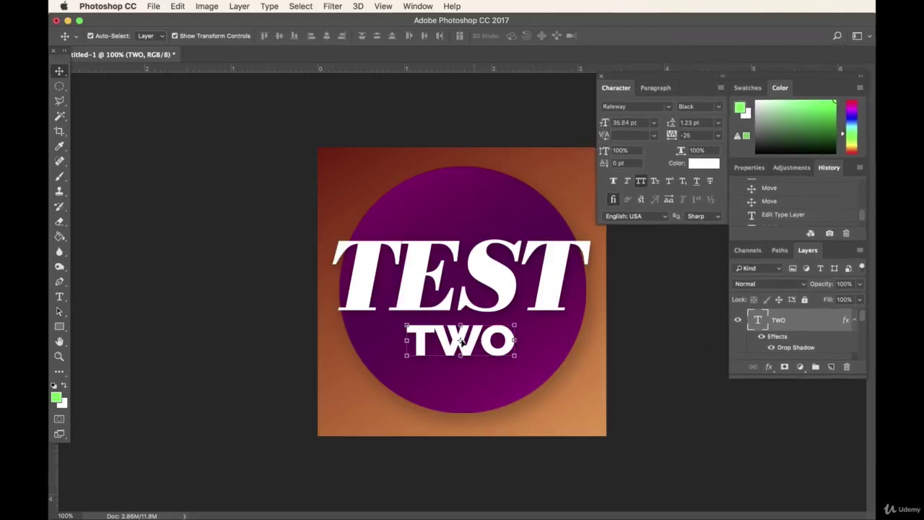
pyautogui.moveTo(863, 376); pyautogui.dragTo(863, 511)
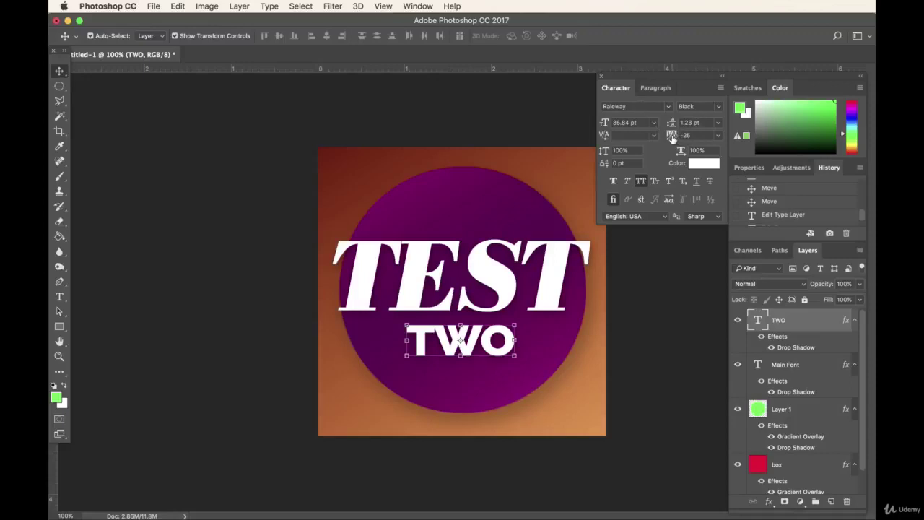
# Try tracking values of -100 and 200 on the TWO text.
pyautogui.click(718, 136)
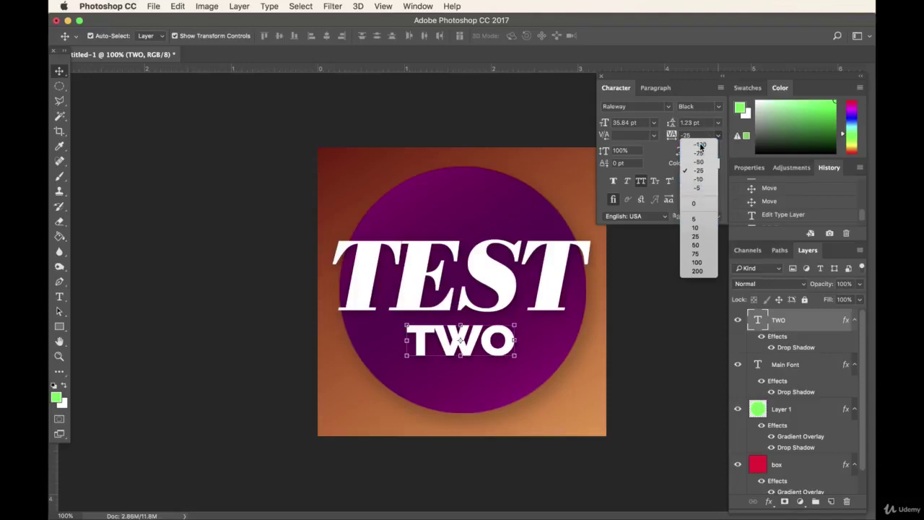
pyautogui.click(700, 145)
pyautogui.click(720, 140)
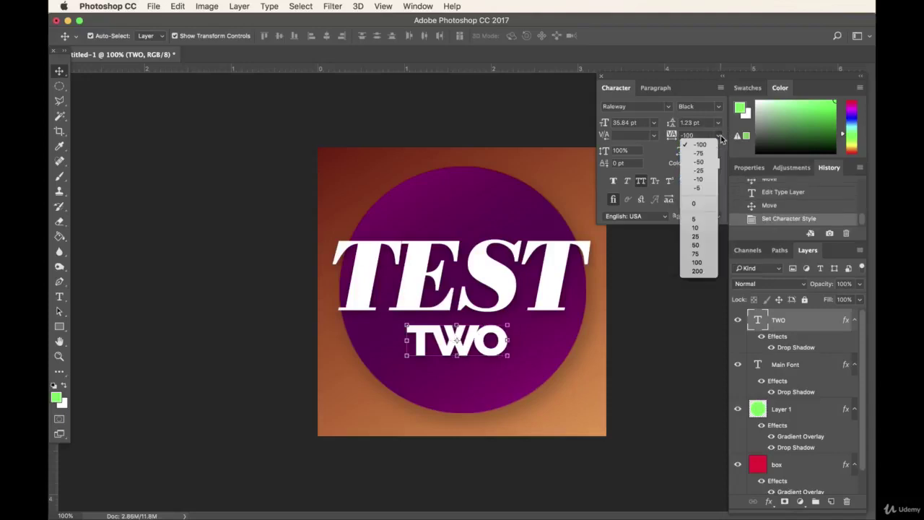
pyautogui.click(699, 275)
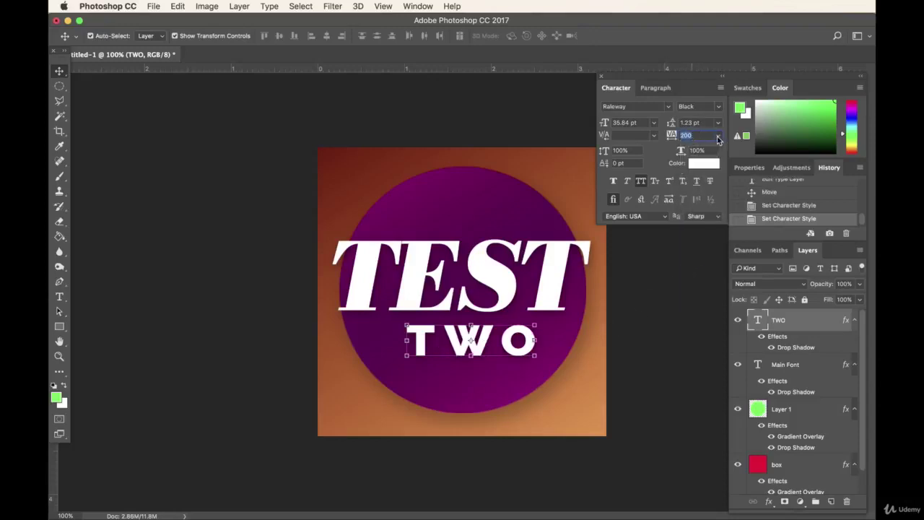
pyautogui.click(719, 140)
pyautogui.click(699, 273)
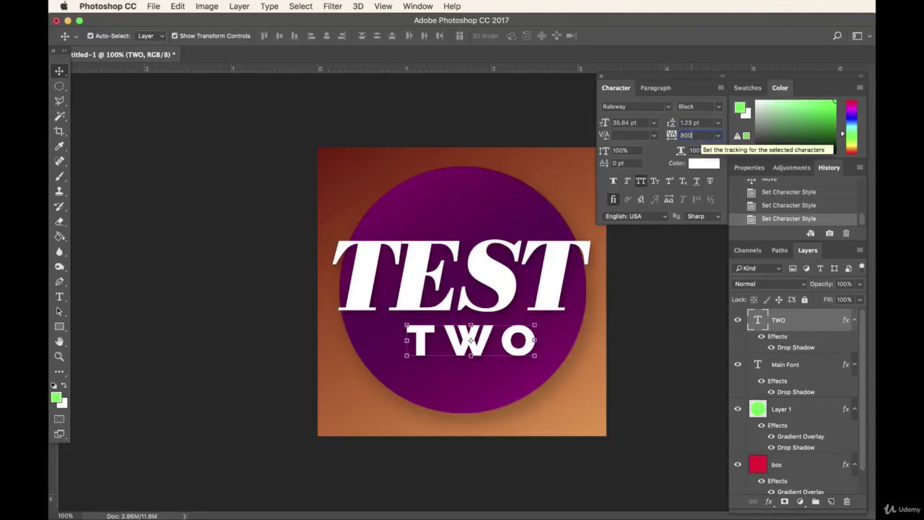
# Set the TWO text's tracking to 800 and scale the text down to about 32 pt beneath TEST.
pyautogui.press('Return')
pyautogui.moveTo(589, 327); pyautogui.dragTo(532, 336)
pyautogui.press('Return')
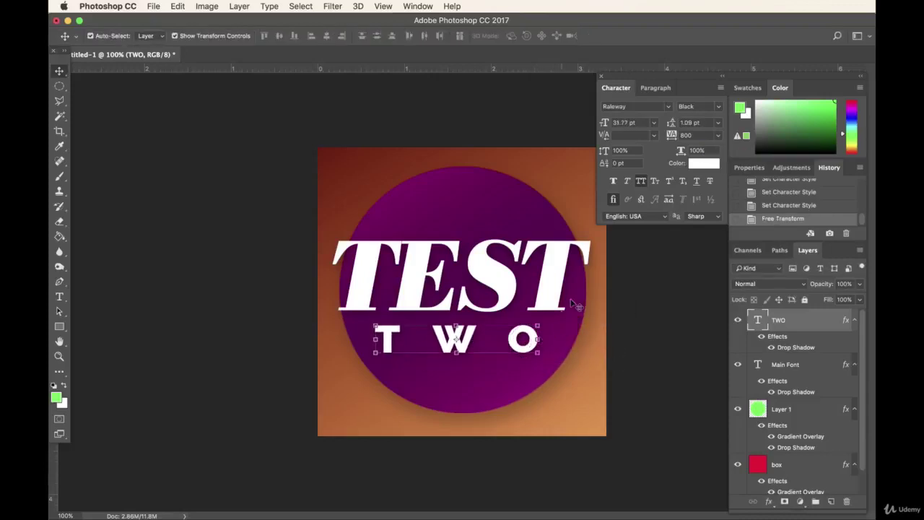
# Add a second line reading "second" to the TWO text layer.
pyautogui.doubleClick(757, 320)
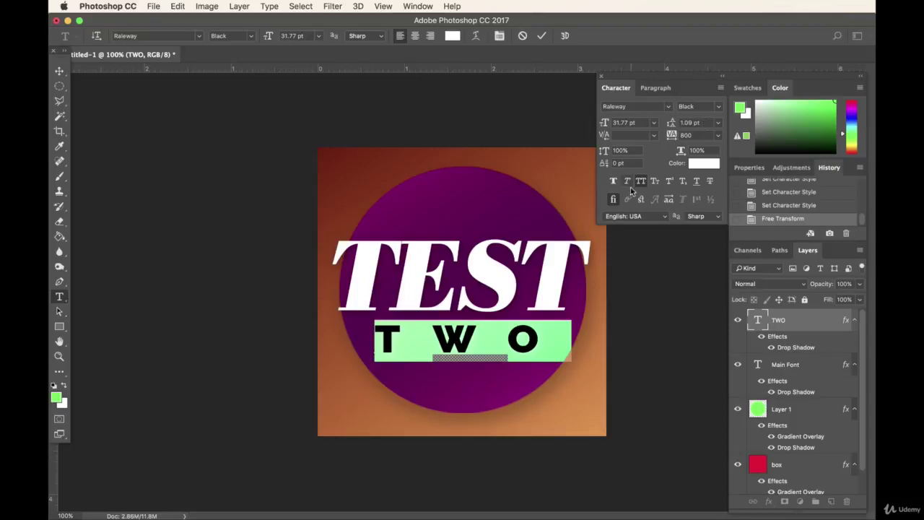
pyautogui.click(536, 340)
pyautogui.click(536, 341)
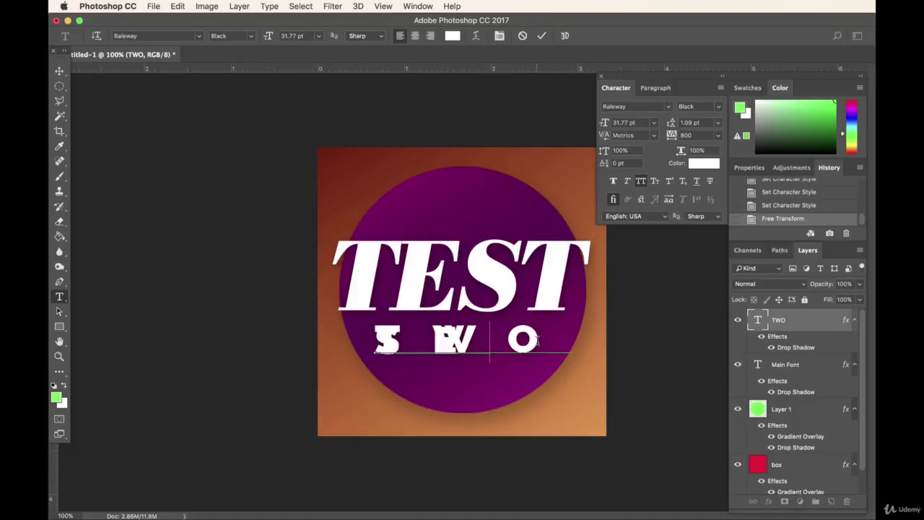
# Set the leading of the SECOND line to Auto and shift the whole text block slightly left.
pyautogui.moveTo(525, 337); pyautogui.dragTo(408, 357)
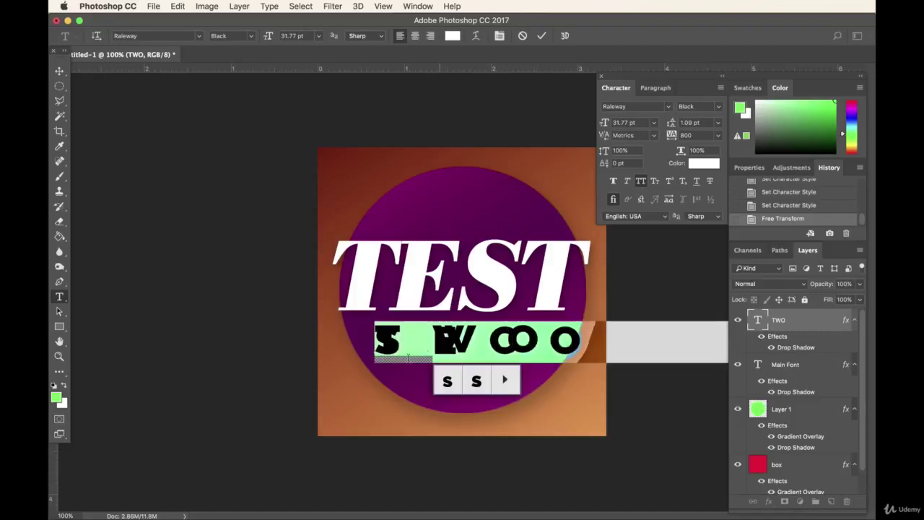
pyautogui.click(436, 338)
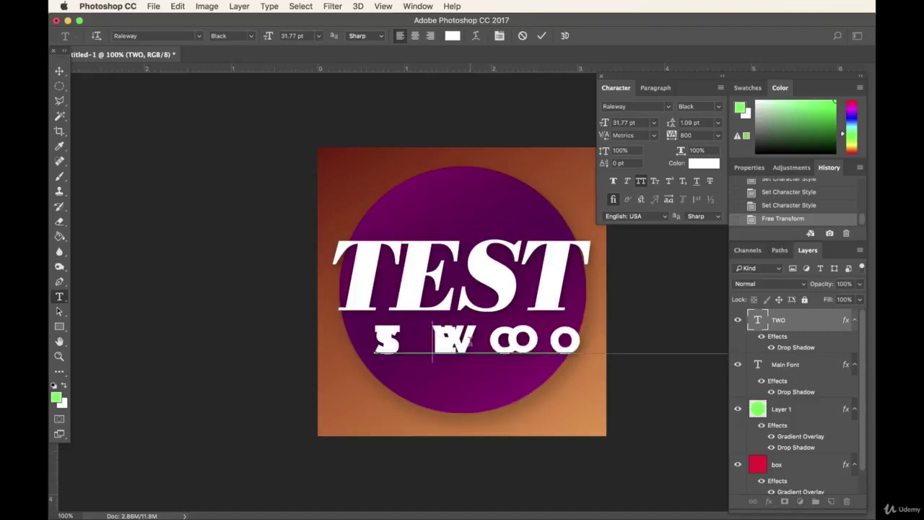
pyautogui.moveTo(386, 345); pyautogui.dragTo(751, 438)
pyautogui.tripleClick(443, 343)
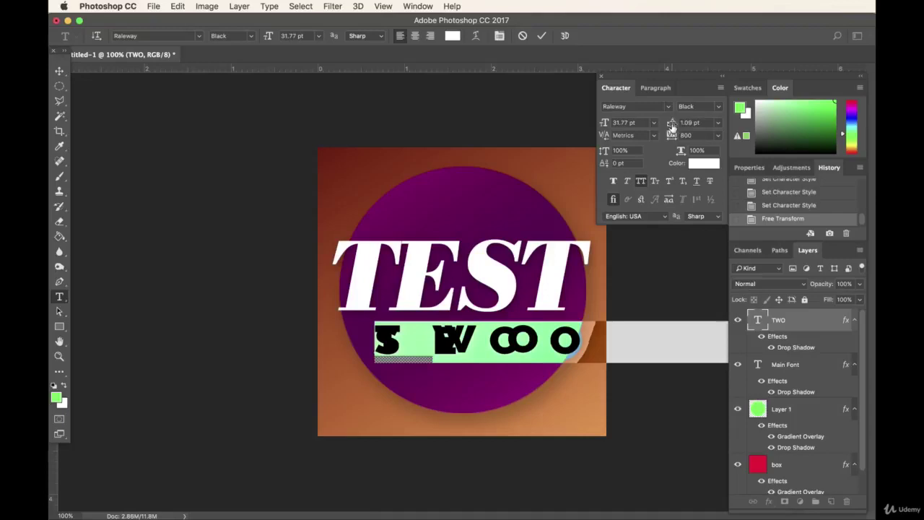
pyautogui.moveTo(672, 126); pyautogui.dragTo(671, 123)
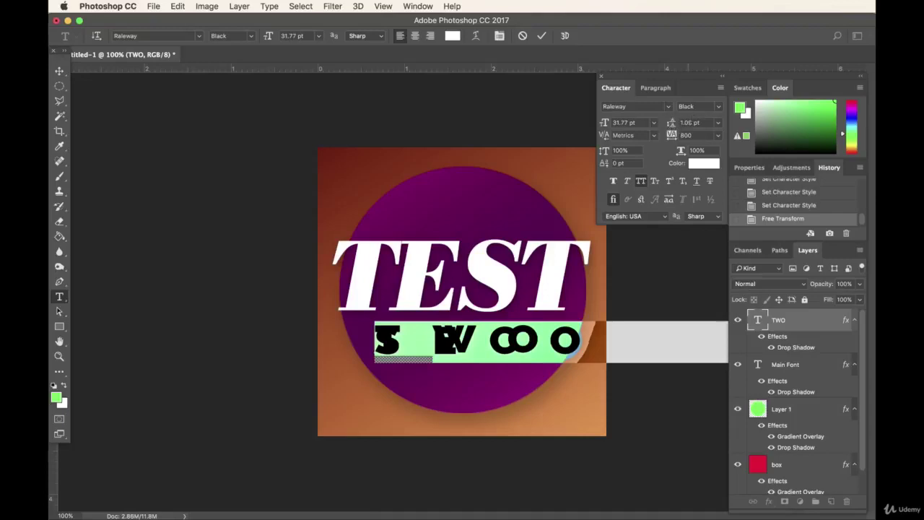
pyautogui.click(719, 126)
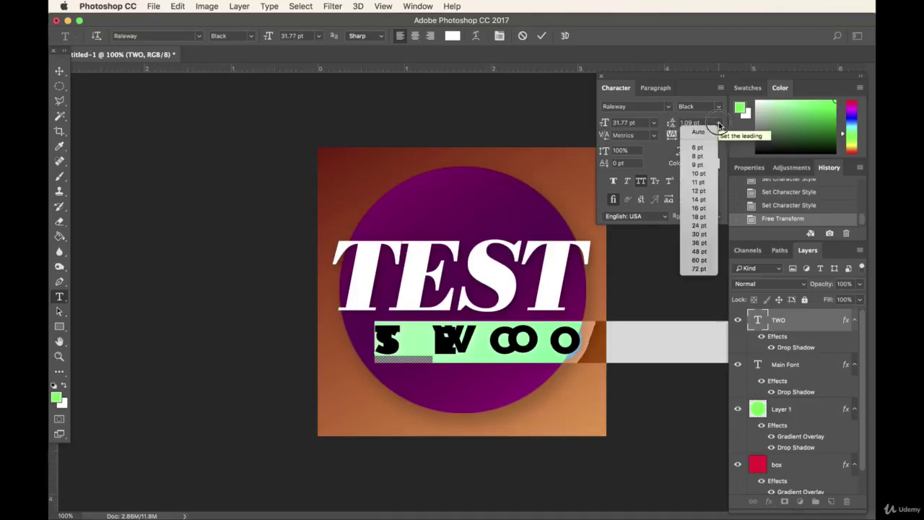
pyautogui.click(719, 126)
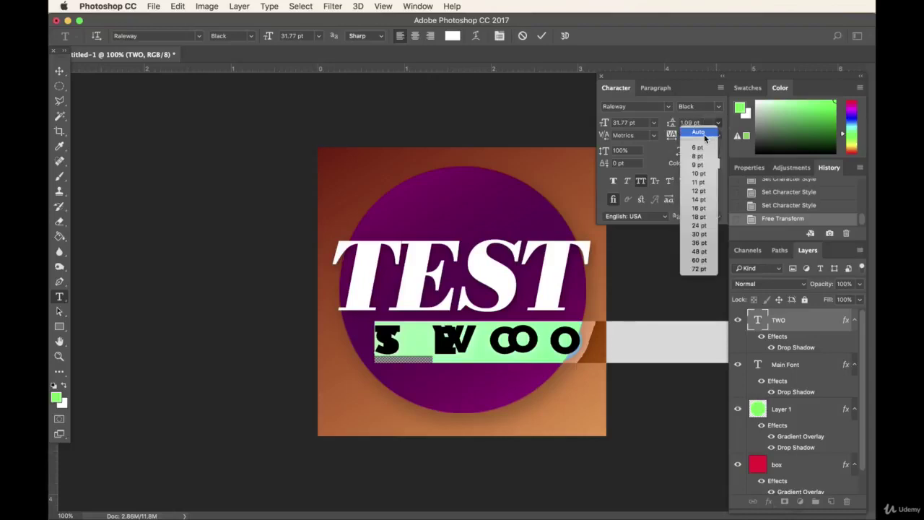
pyautogui.click(699, 131)
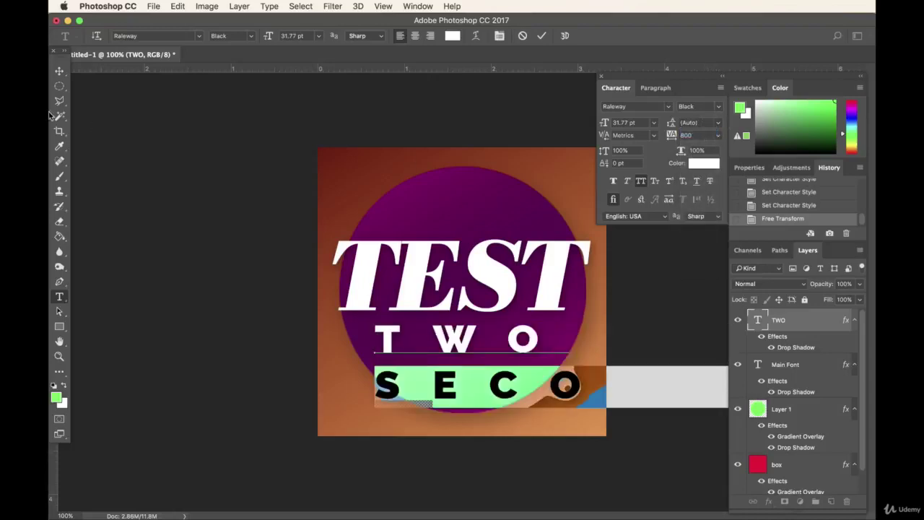
pyautogui.click(59, 72)
pyautogui.moveTo(452, 346)
pyautogui.mouseDown()
pyautogui.moveTo(426, 354)
pyautogui.moveTo(413, 342)
pyautogui.moveTo(439, 339)
pyautogui.mouseUp()
# Set the tracking of the TWO SECOND text to 100 and move the text block about 0.38 in to the right.
pyautogui.doubleClick(759, 320)
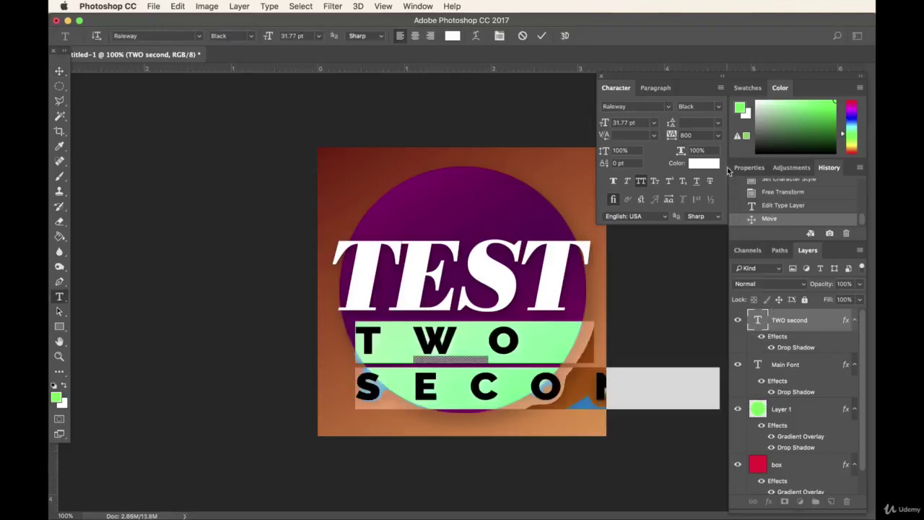
pyautogui.write('100')
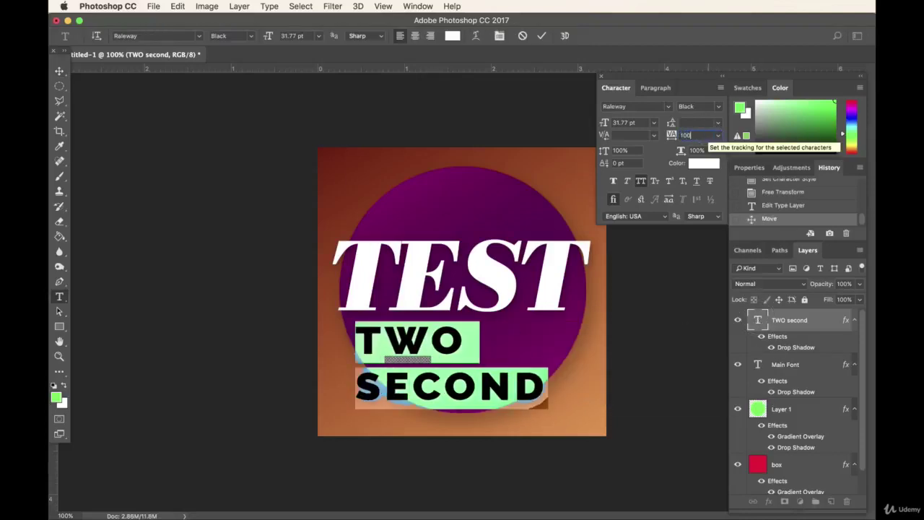
pyautogui.click(60, 73)
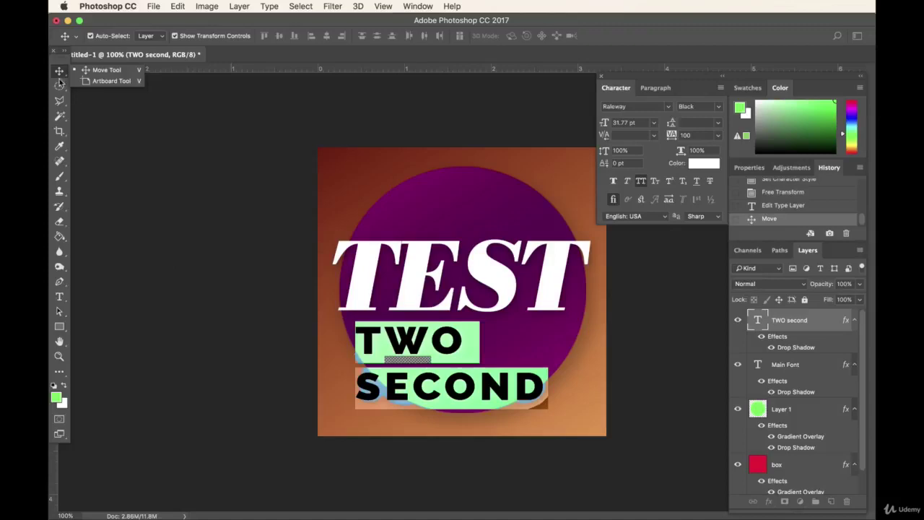
pyautogui.moveTo(376, 377); pyautogui.dragTo(409, 374)
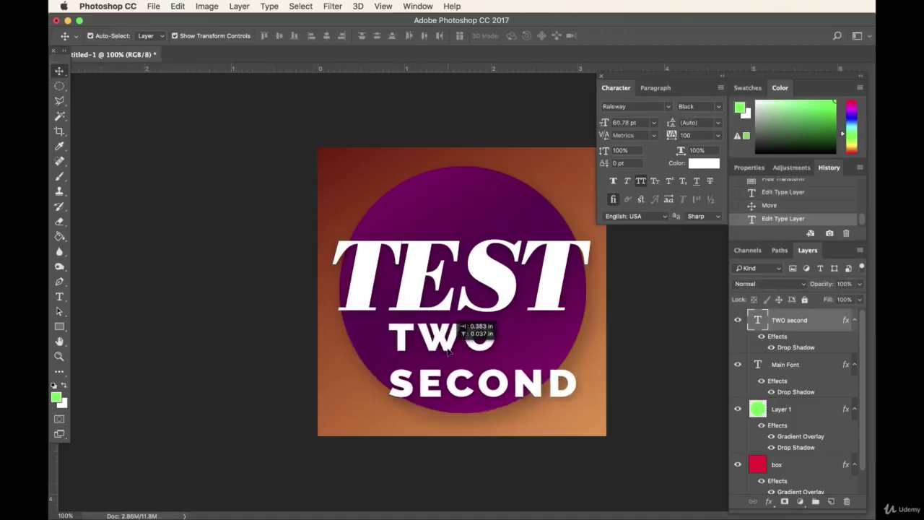
pyautogui.doubleClick(758, 320)
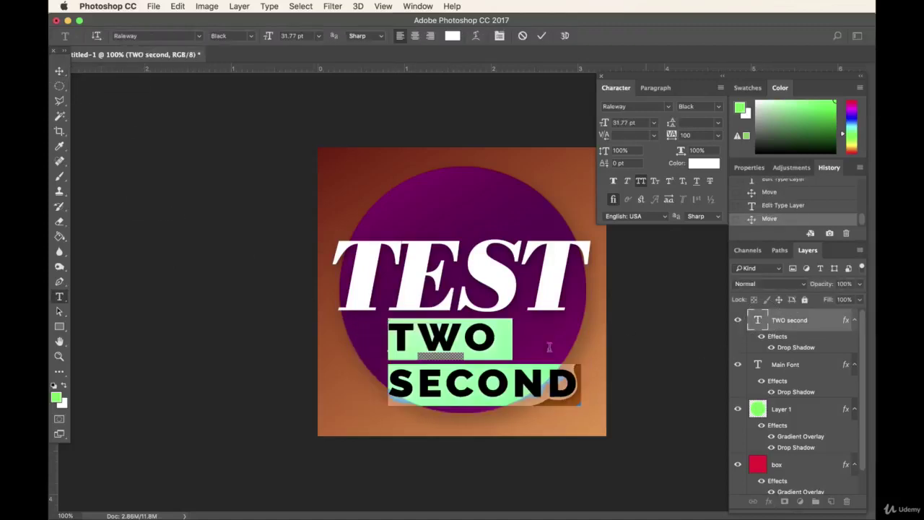
pyautogui.click(60, 72)
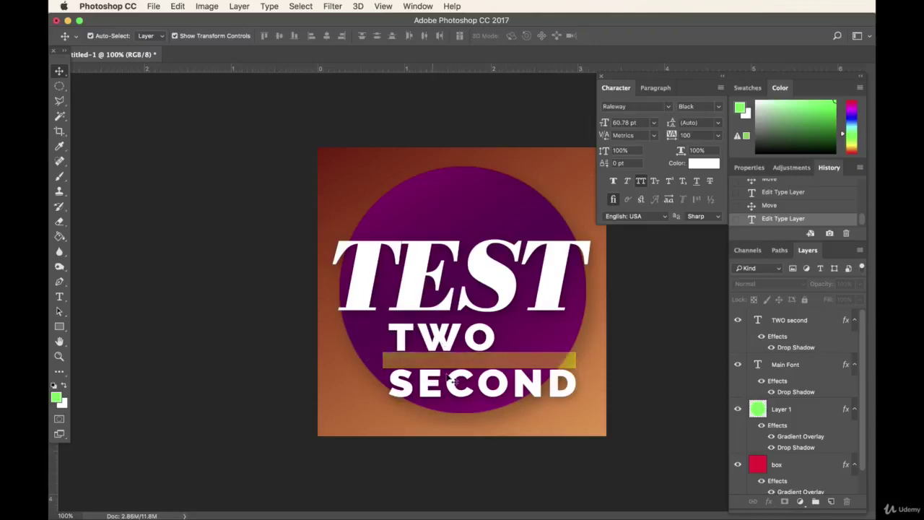
pyautogui.click(505, 351)
# Try a leading of 16 pt on both lines of the TWO SECOND text and settle on 30 pt.
pyautogui.doubleClick(758, 322)
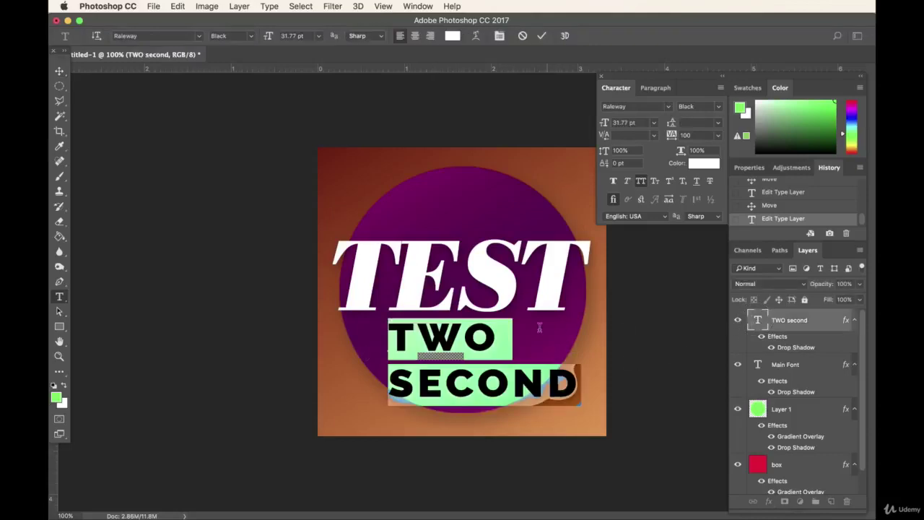
pyautogui.click(718, 127)
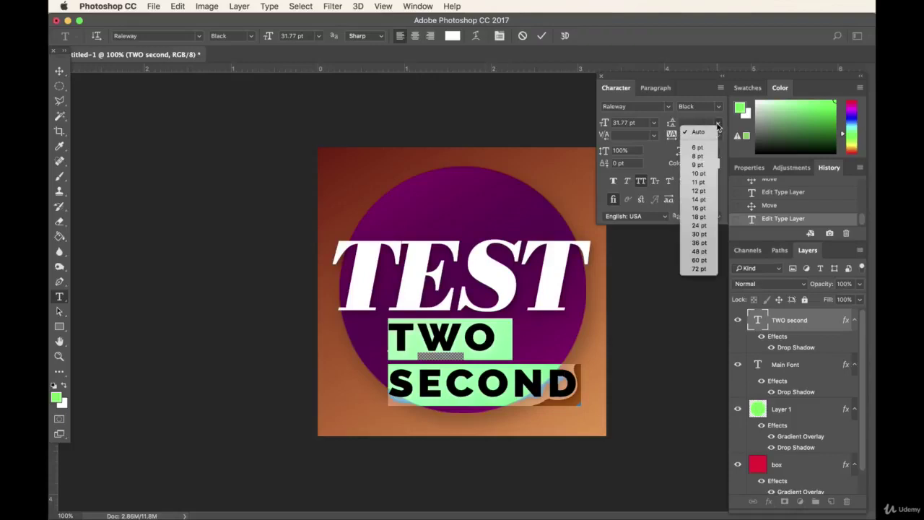
pyautogui.click(700, 209)
pyautogui.click(718, 126)
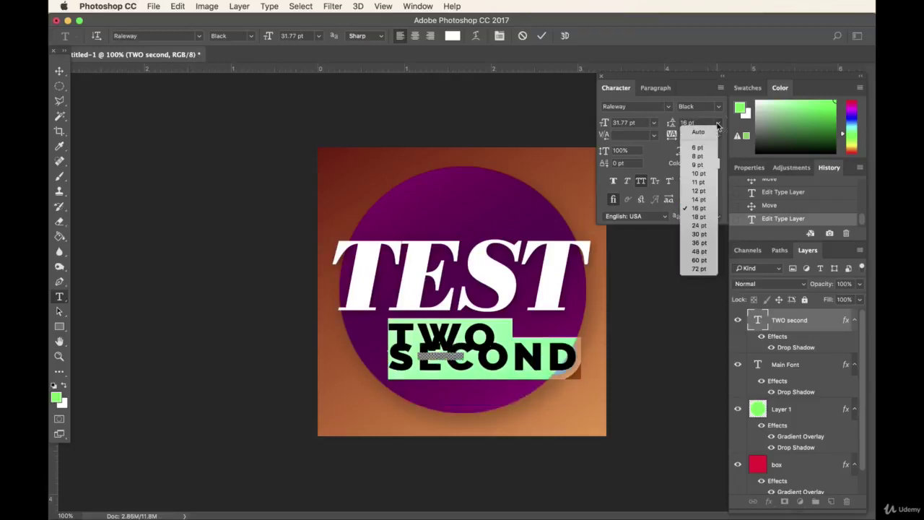
pyautogui.click(699, 234)
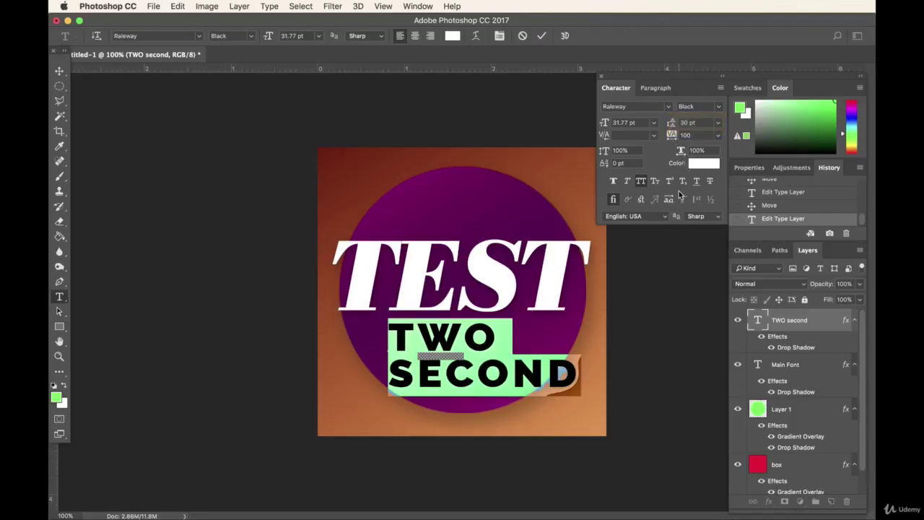
# Center-align the two lines of the TWO SECOND text and return to the Character settings.
pyautogui.click(655, 90)
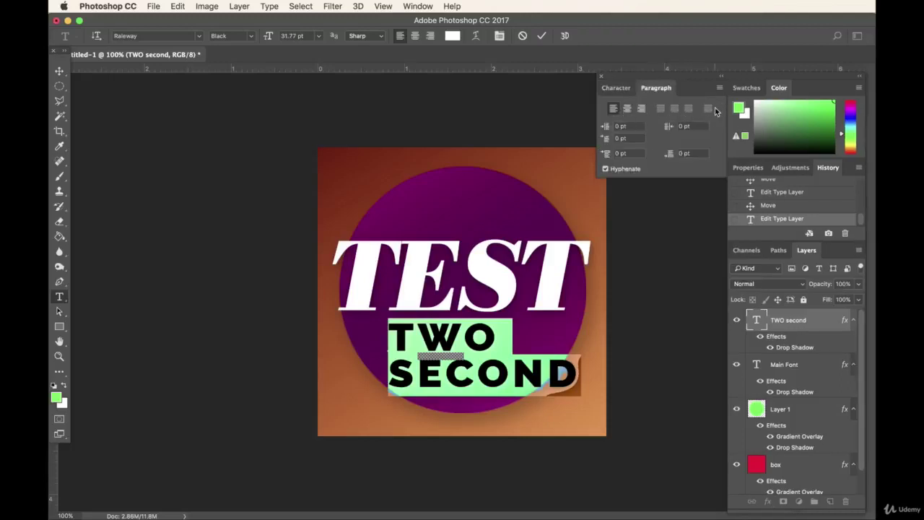
pyautogui.click(628, 109)
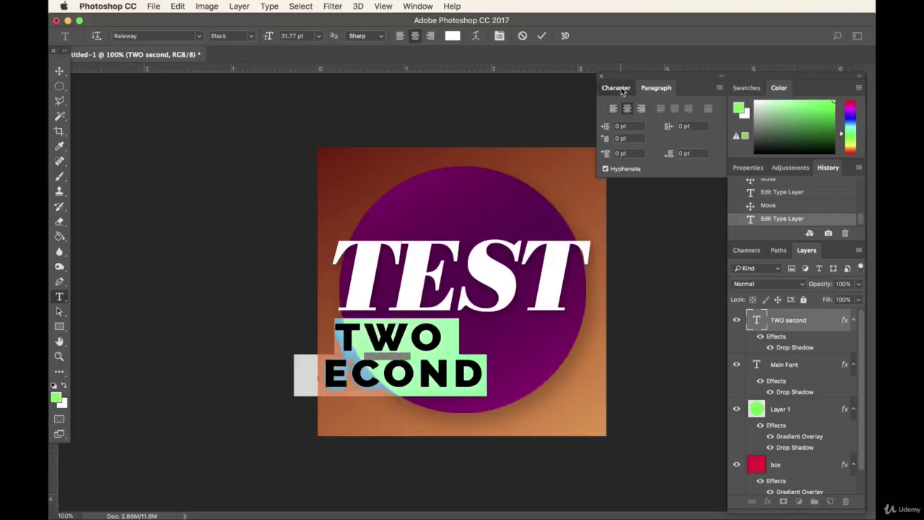
pyautogui.click(616, 87)
# Move the TWO SECOND text to center it beneath TEST and raise the TEST text slightly.
pyautogui.click(59, 71)
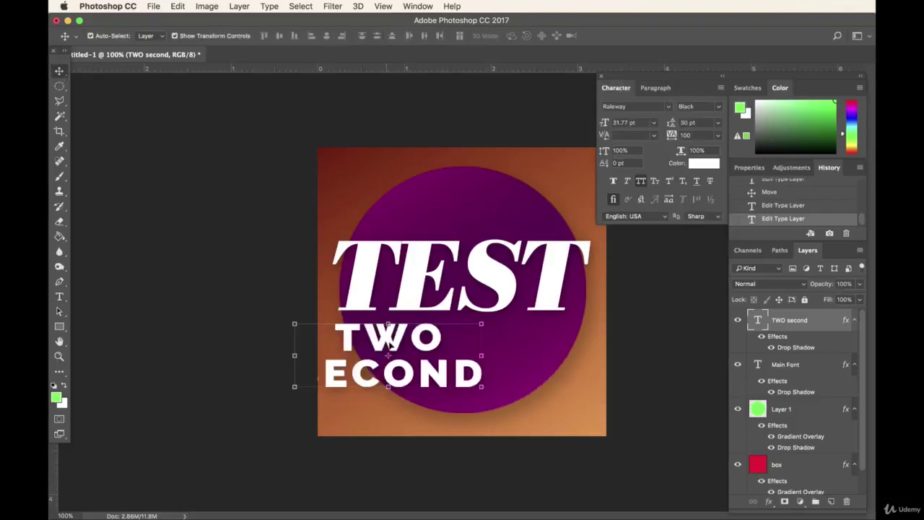
pyautogui.moveTo(389, 346); pyautogui.dragTo(465, 345)
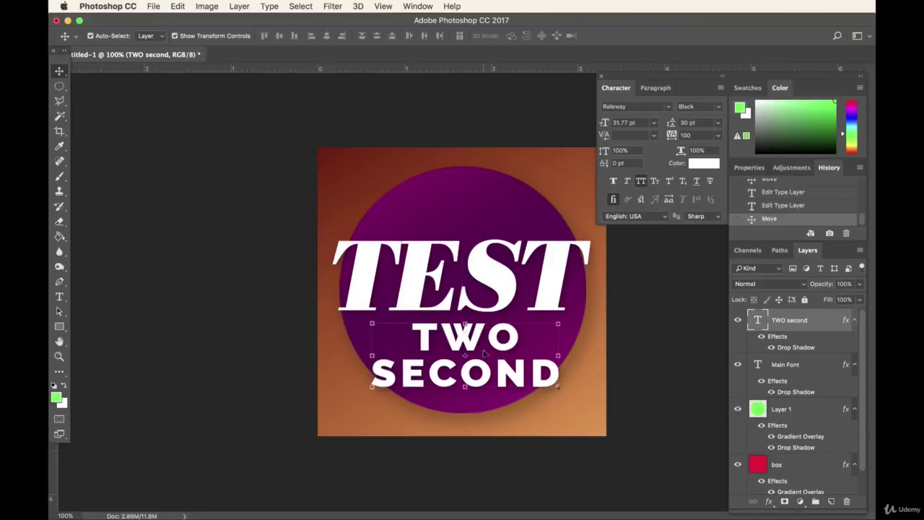
pyautogui.moveTo(491, 300); pyautogui.dragTo(491, 291)
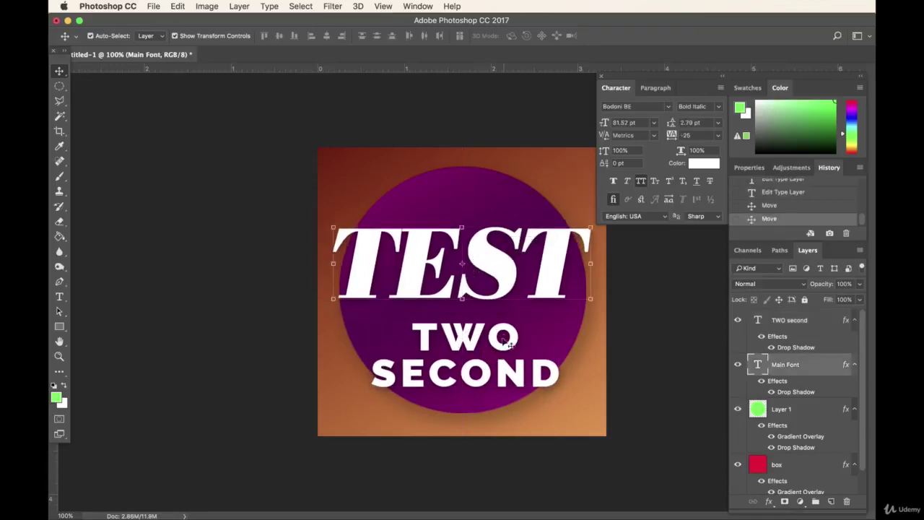
# Move the TWO SECOND text slightly up toward TEST and set its Raleway font style to Medium.
pyautogui.moveTo(505, 343)
pyautogui.mouseDown()
pyautogui.moveTo(510, 334)
pyautogui.moveTo(499, 337)
pyautogui.mouseUp()
pyautogui.doubleClick(758, 320)
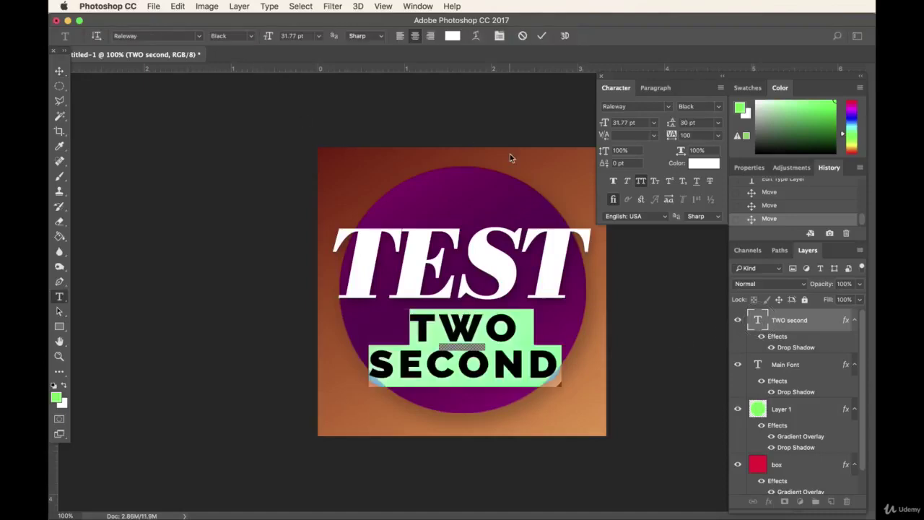
pyautogui.click(717, 108)
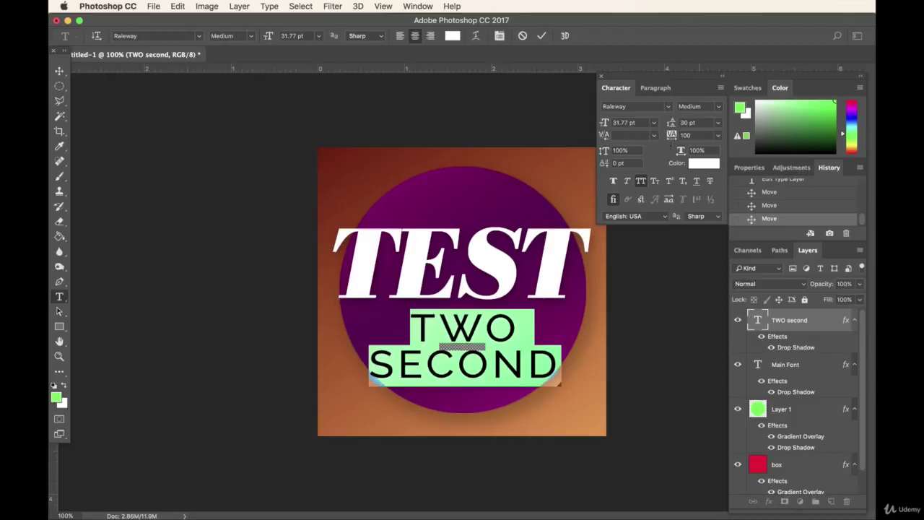
# Try the TWO SECOND text without All Caps, restore All Caps and finish the text edit.
pyautogui.click(640, 182)
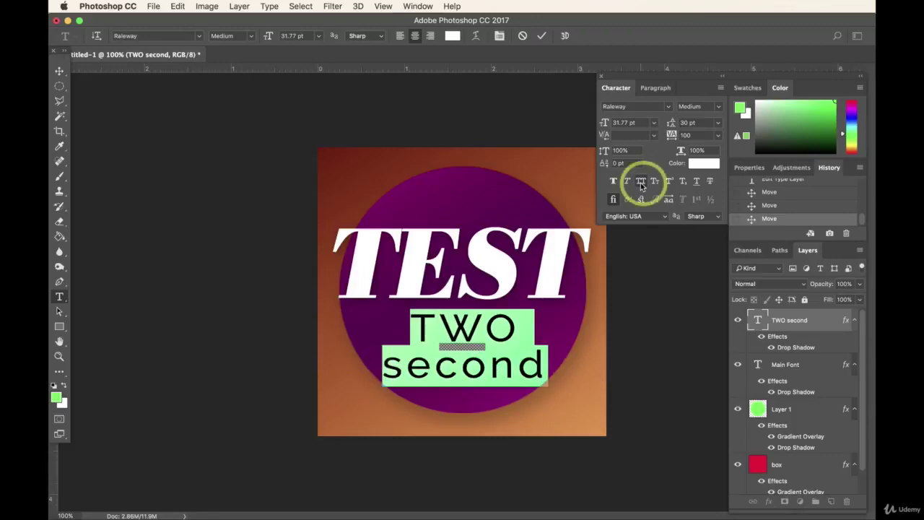
pyautogui.click(641, 181)
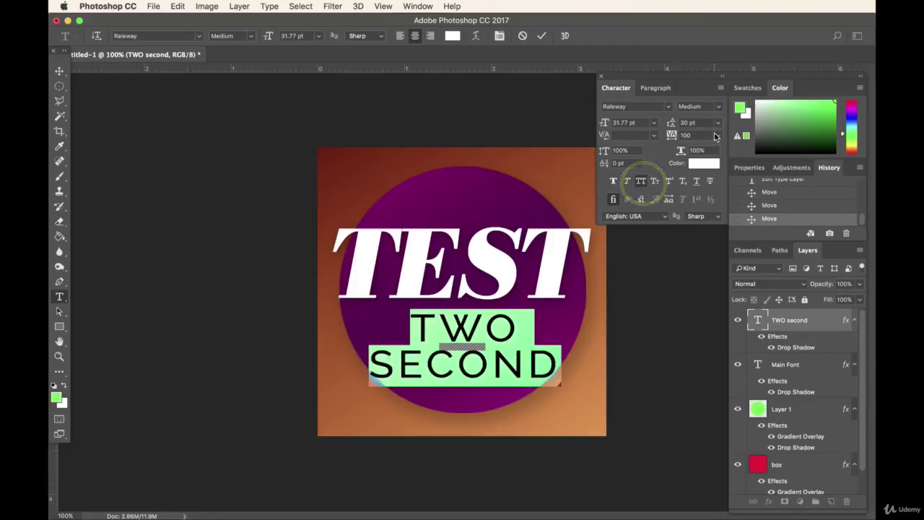
pyautogui.click(60, 72)
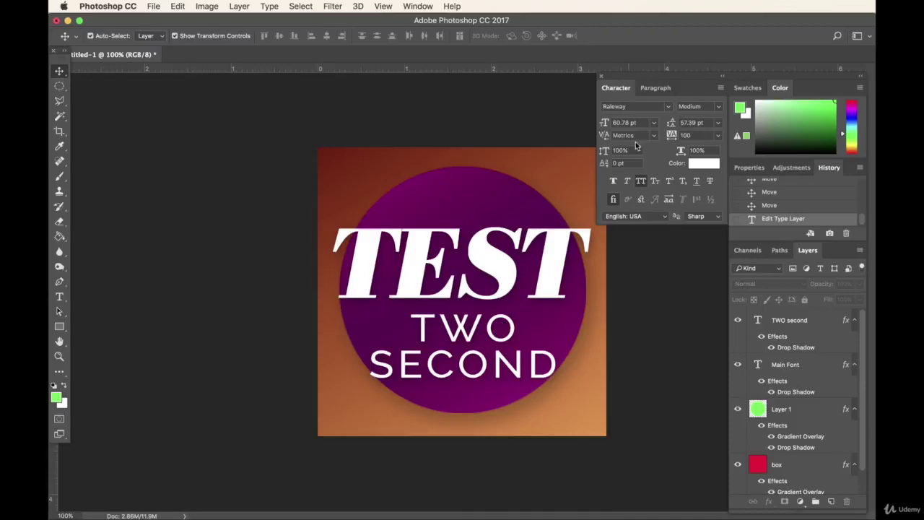
# Try left and right paragraph alignment on the TWO SECOND text and return it to centered.
pyautogui.click(658, 89)
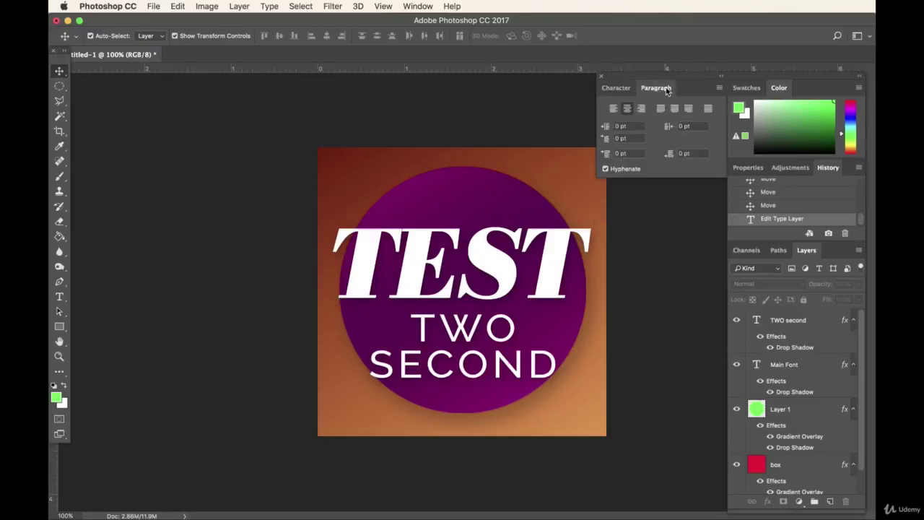
pyautogui.click(747, 320)
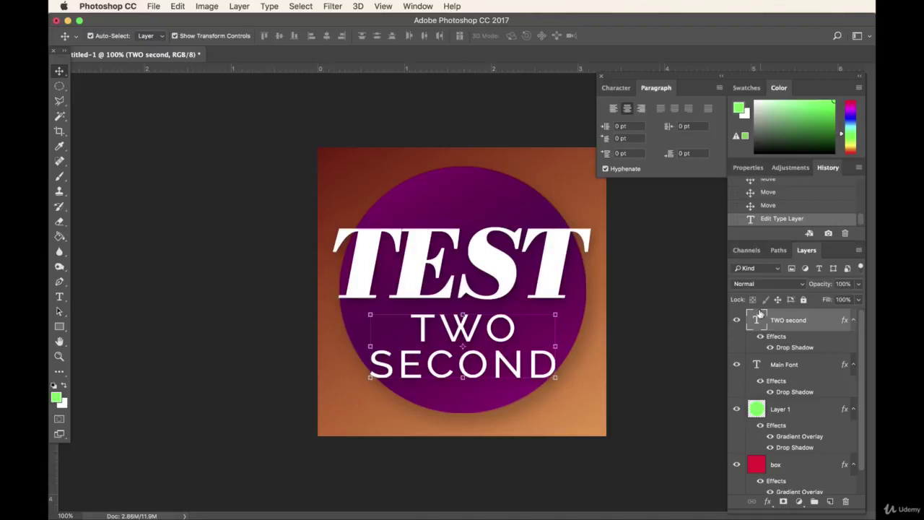
pyautogui.doubleClick(757, 320)
pyautogui.click(613, 108)
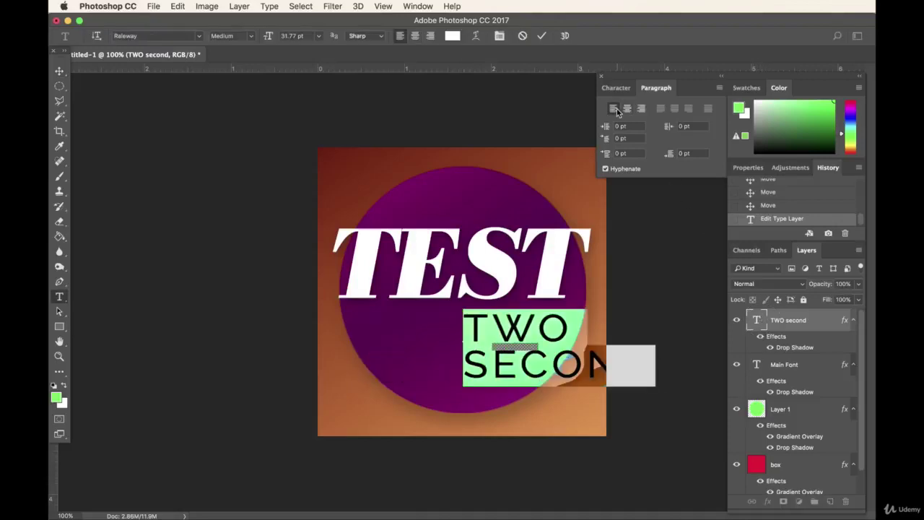
pyautogui.click(643, 109)
pyautogui.click(628, 109)
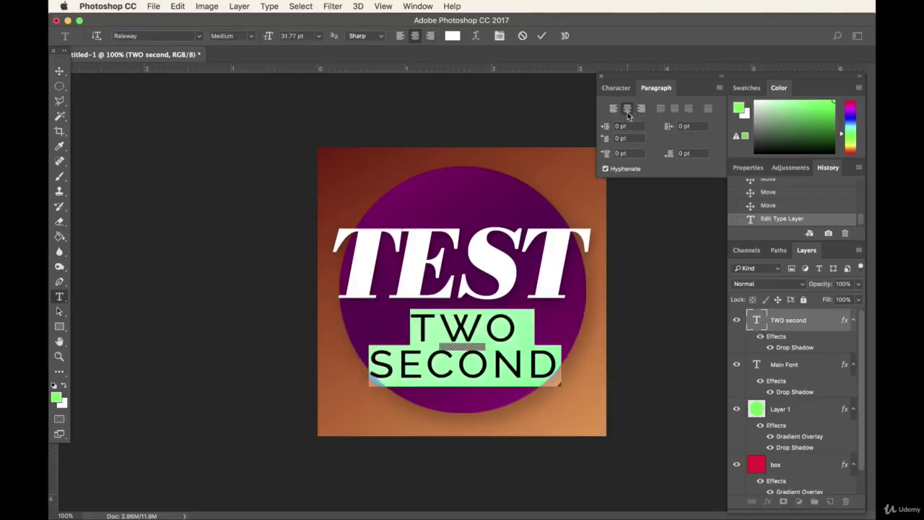
pyautogui.click(619, 88)
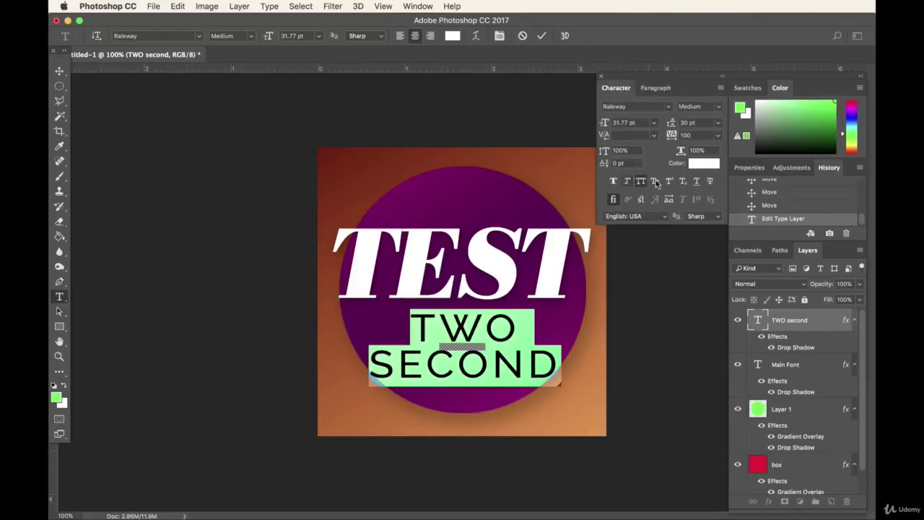
pyautogui.click(59, 71)
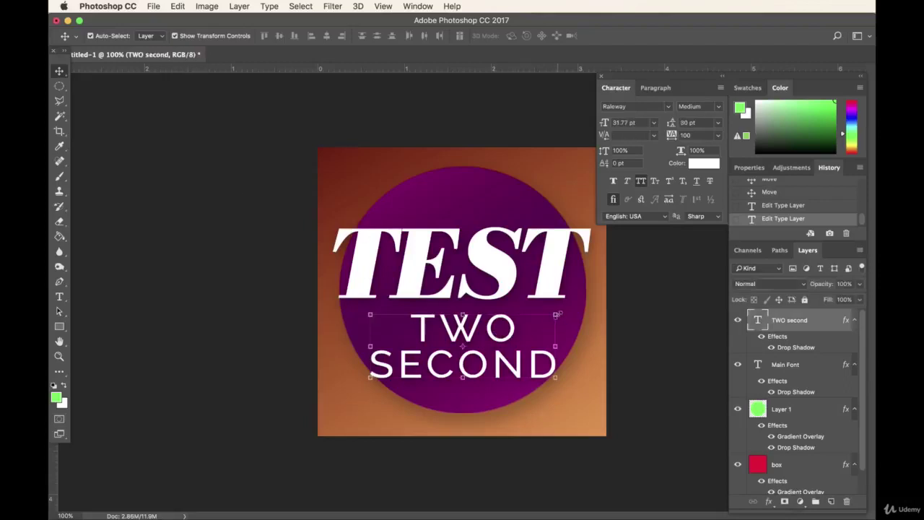
# Shift the TWO SECOND text block slightly to the left and apply the transformation.
pyautogui.moveTo(557, 314)
pyautogui.mouseDown()
pyautogui.moveTo(545, 312)
pyautogui.moveTo(563, 314)
pyautogui.mouseUp()
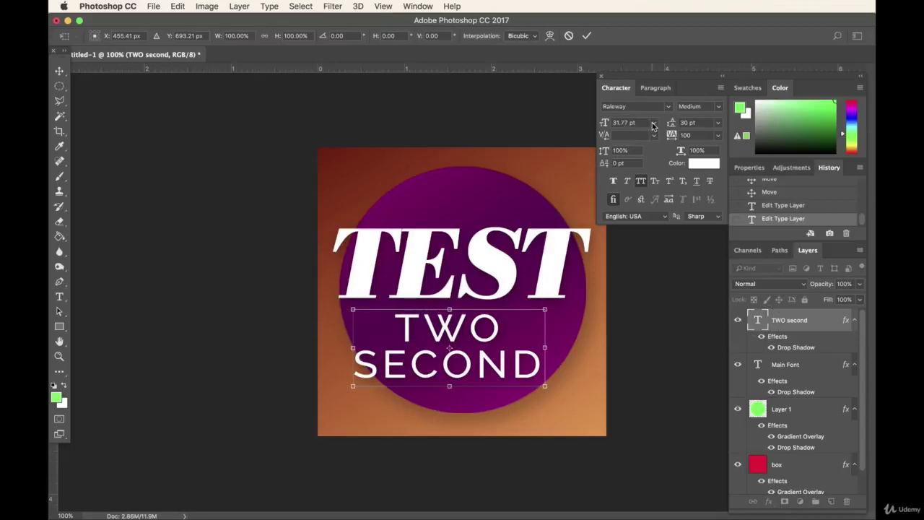
pyautogui.click(60, 72)
pyautogui.click(737, 224)
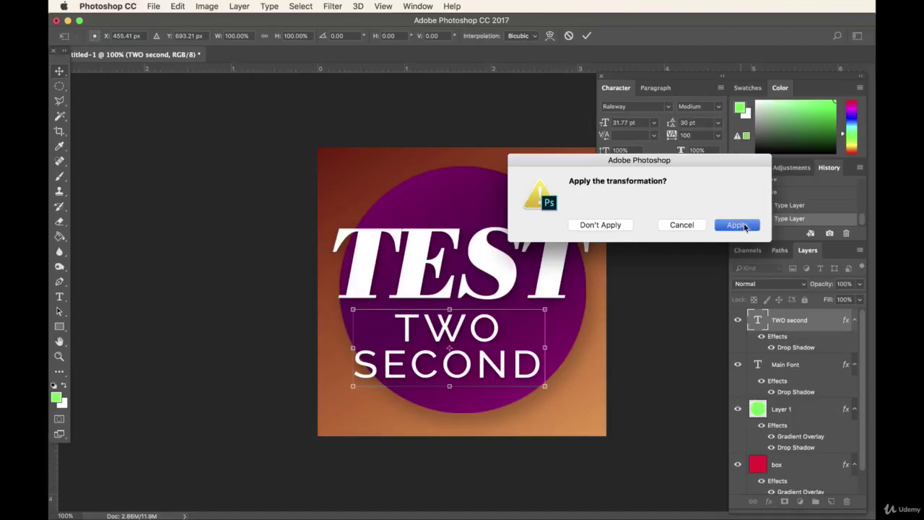
# Try a smaller preset font size on the TWO SECOND text and undo the change.
pyautogui.doubleClick(758, 320)
pyautogui.click(655, 122)
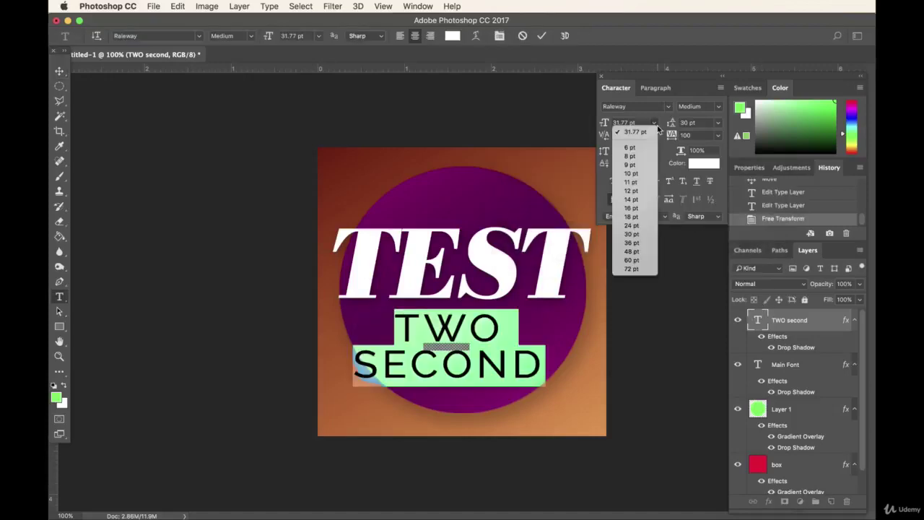
pyautogui.click(645, 182)
pyautogui.hotkey('ctrl', 'z')
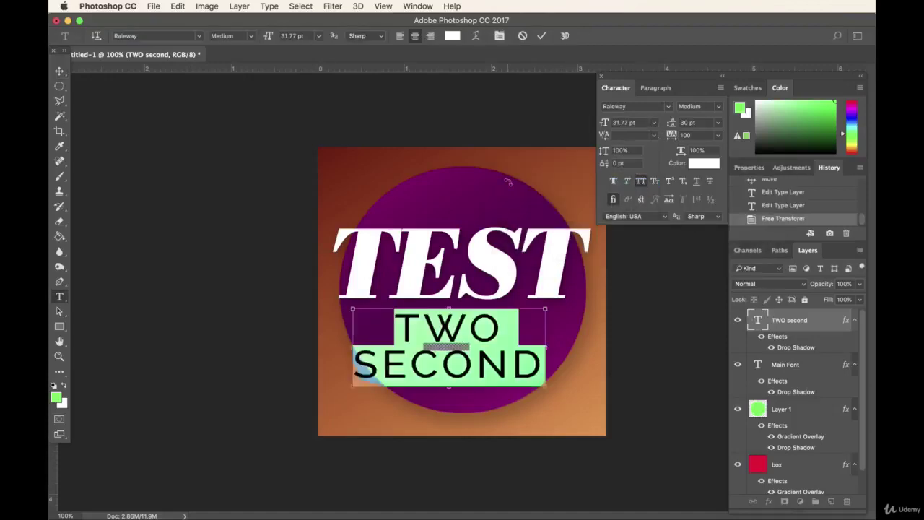
# Scale the TWO SECOND text block down slightly and center it beneath TEST.
pyautogui.click(59, 71)
pyautogui.moveTo(540, 314)
pyautogui.mouseDown()
pyautogui.moveTo(527, 309)
pyautogui.moveTo(479, 330)
pyautogui.moveTo(503, 337)
pyautogui.moveTo(556, 295)
pyautogui.moveTo(479, 330)
pyautogui.moveTo(516, 307)
pyautogui.moveTo(536, 310)
pyautogui.mouseUp()
pyautogui.moveTo(535, 365)
pyautogui.mouseDown()
pyautogui.moveTo(552, 373)
pyautogui.moveTo(523, 361)
pyautogui.mouseUp()
pyautogui.press('Return')
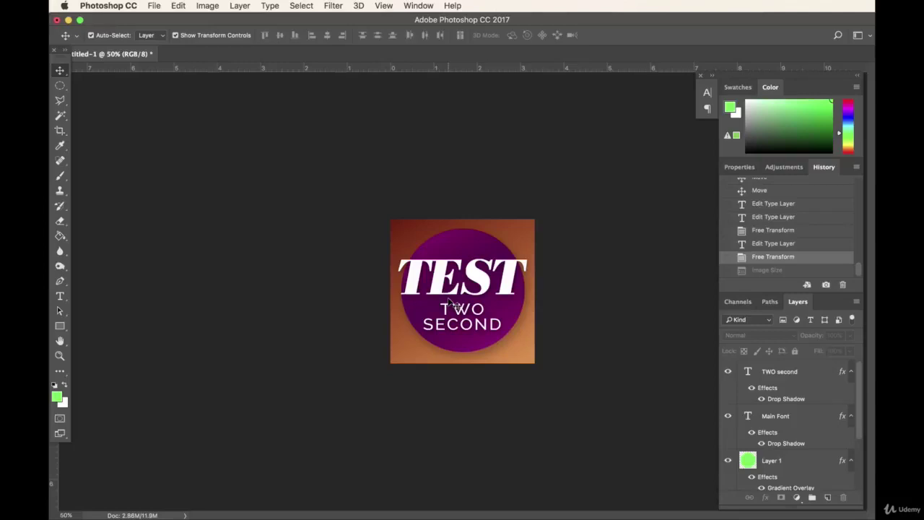
# Resize the whole image to 2500 × 2500 pixels at 300 pixels/inch.
pyautogui.click(208, 6)
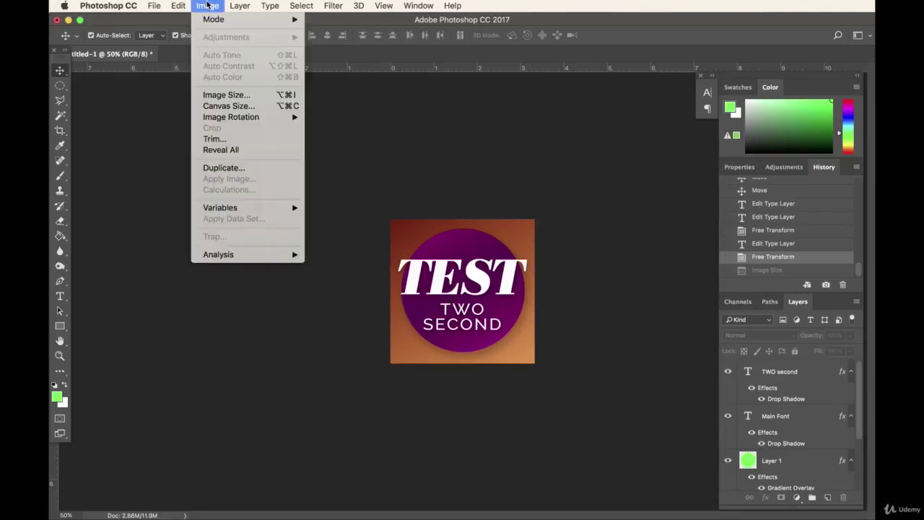
pyautogui.click(247, 97)
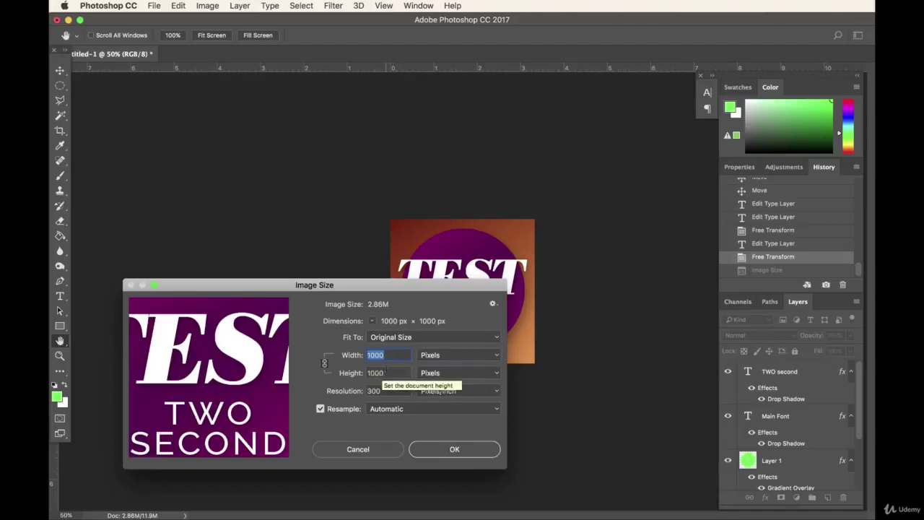
pyautogui.write('2500')
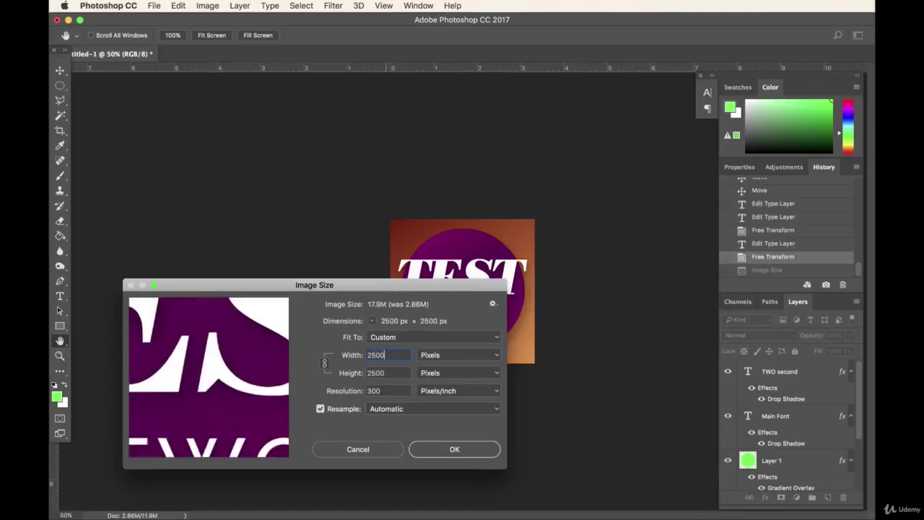
pyautogui.click(451, 449)
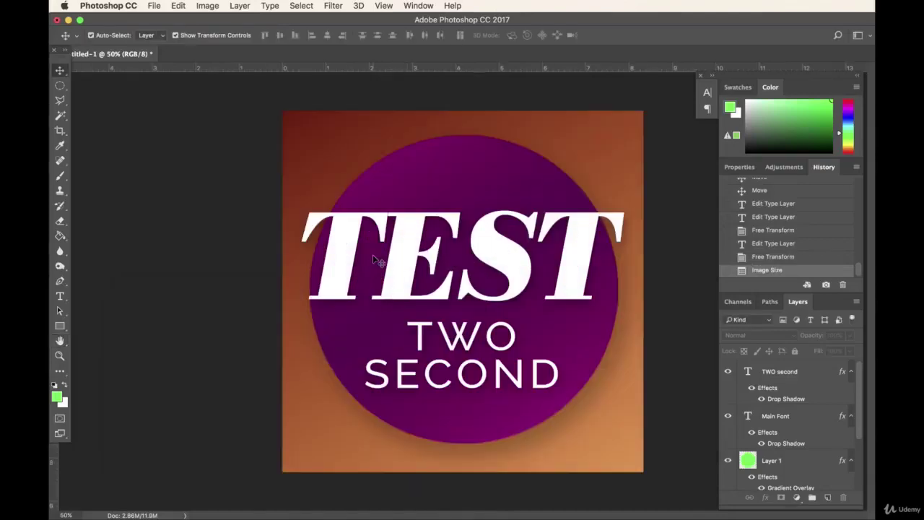
# Open the Canvas Size settings and switch the width and height units from inches to pixels.
pyautogui.click(67, 515)
pyautogui.write('25')
pyautogui.press('Return')
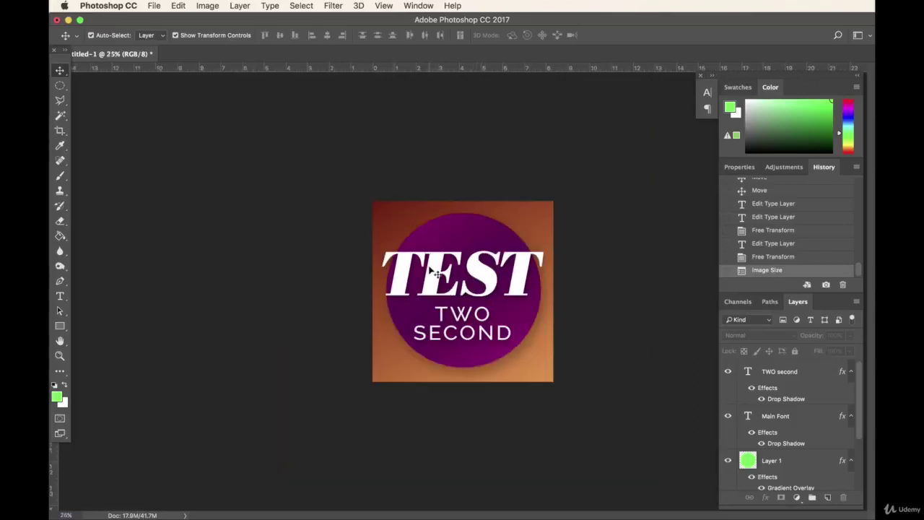
pyautogui.click(207, 6)
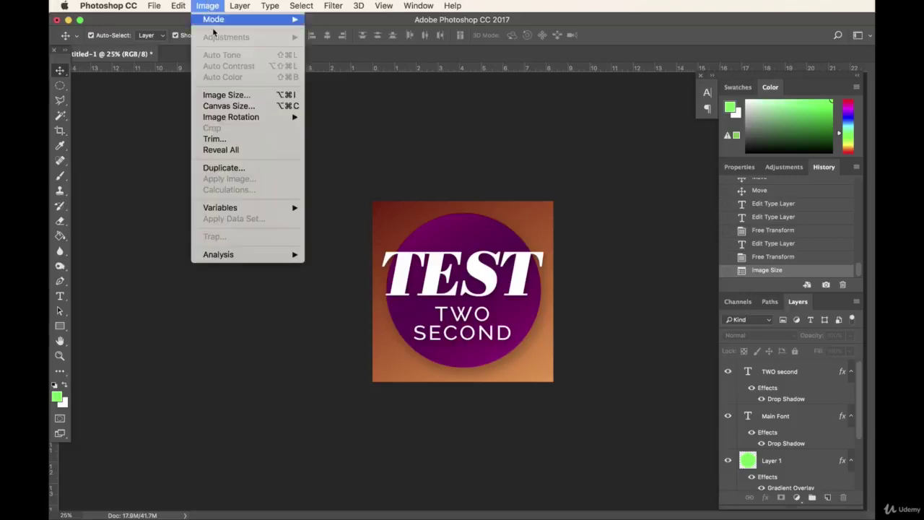
pyautogui.click(226, 109)
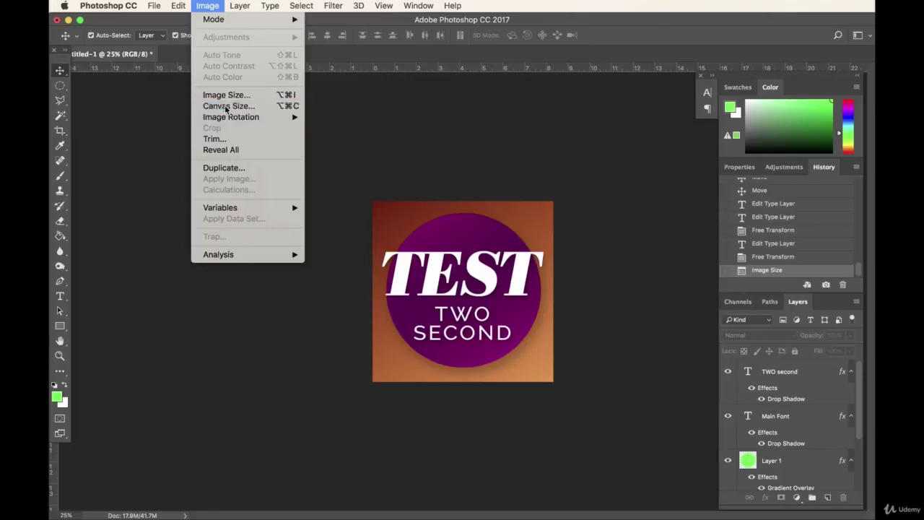
pyautogui.moveTo(496, 126); pyautogui.dragTo(260, 154)
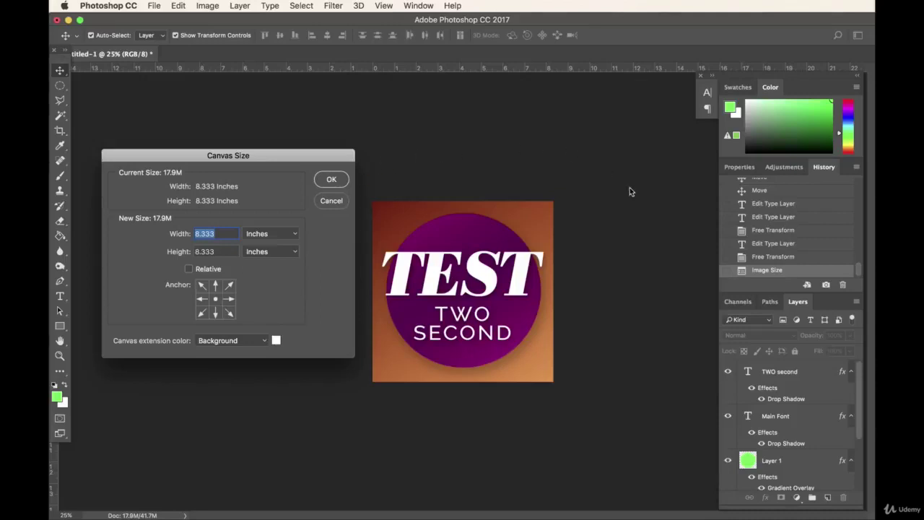
pyautogui.click(266, 233)
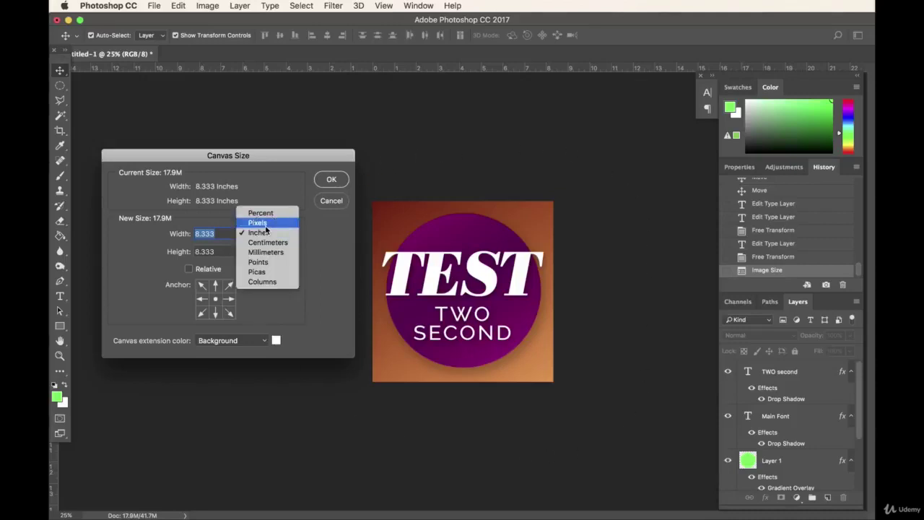
pyautogui.click(266, 227)
pyautogui.click(267, 234)
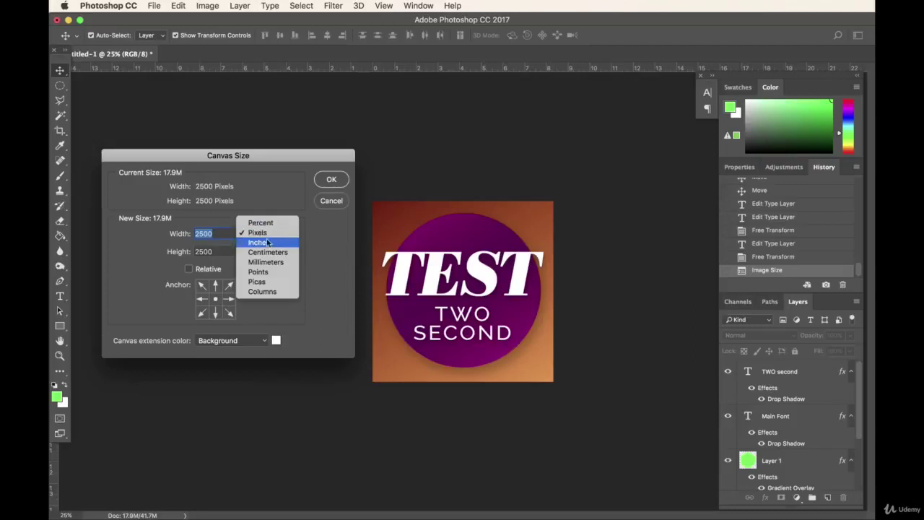
pyautogui.click(265, 244)
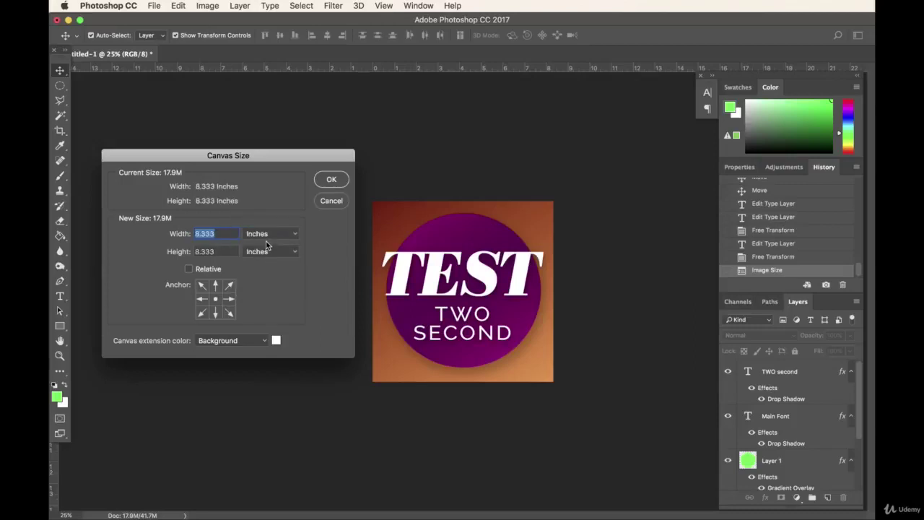
pyautogui.click(266, 233)
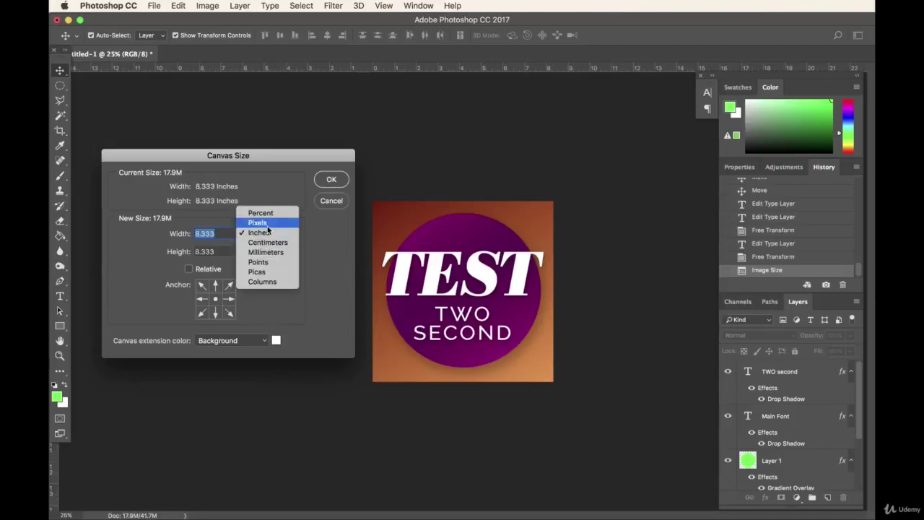
pyautogui.click(266, 224)
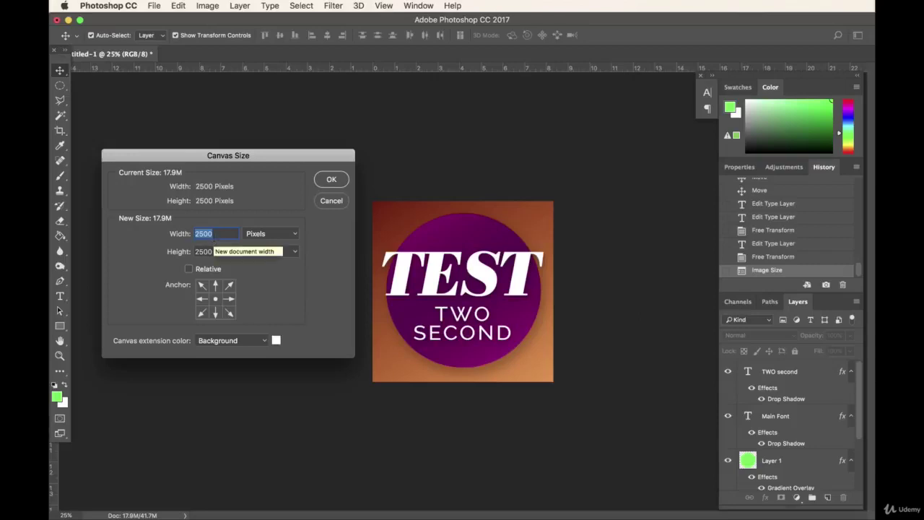
# Enlarge the canvas to 3000 × 3000 pixels with the anchor at the center.
pyautogui.click(202, 298)
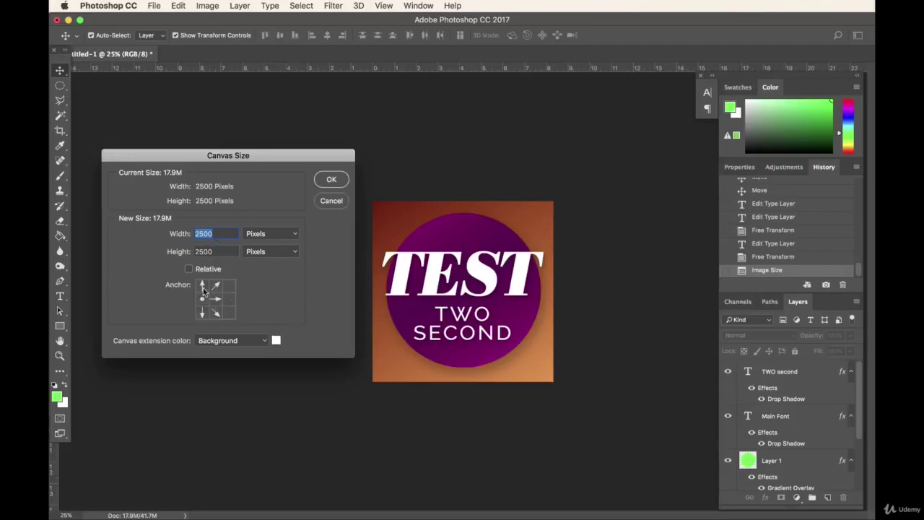
pyautogui.click(216, 314)
pyautogui.click(215, 302)
pyautogui.write('3000')
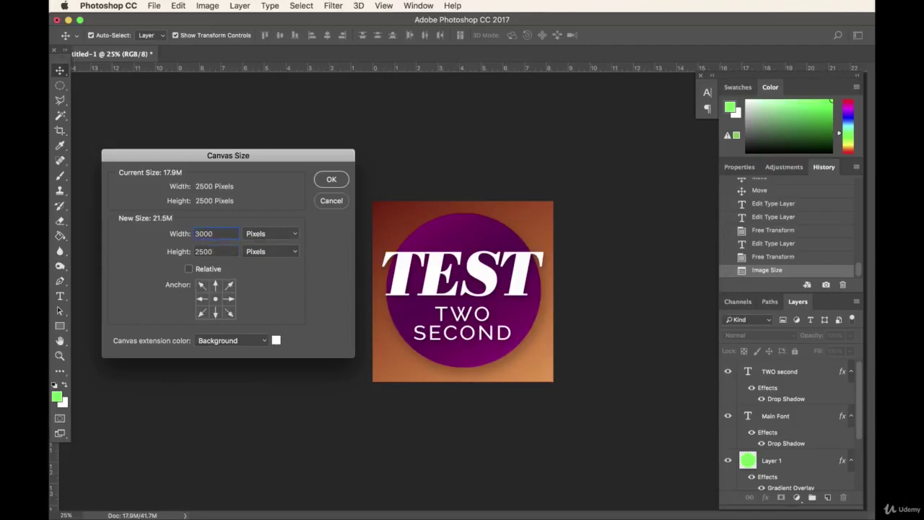
pyautogui.press('Tab')
pyautogui.write('3000')
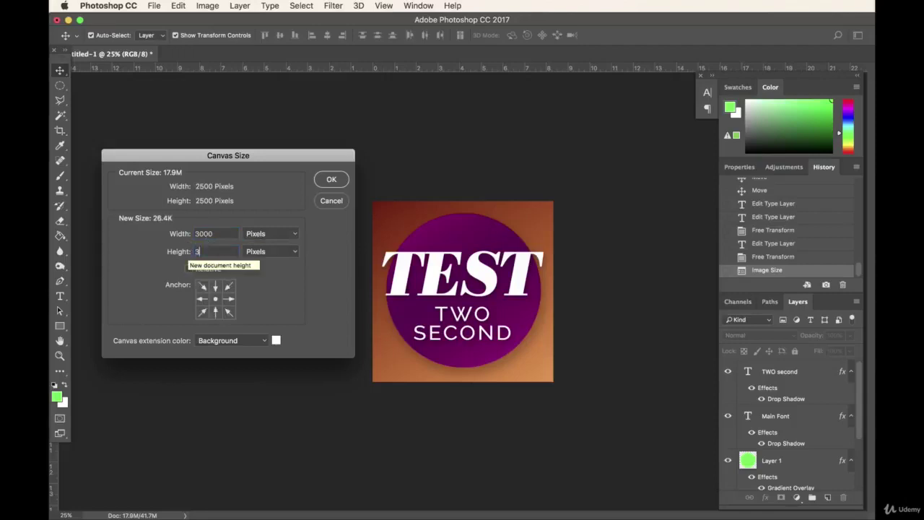
pyautogui.click(331, 179)
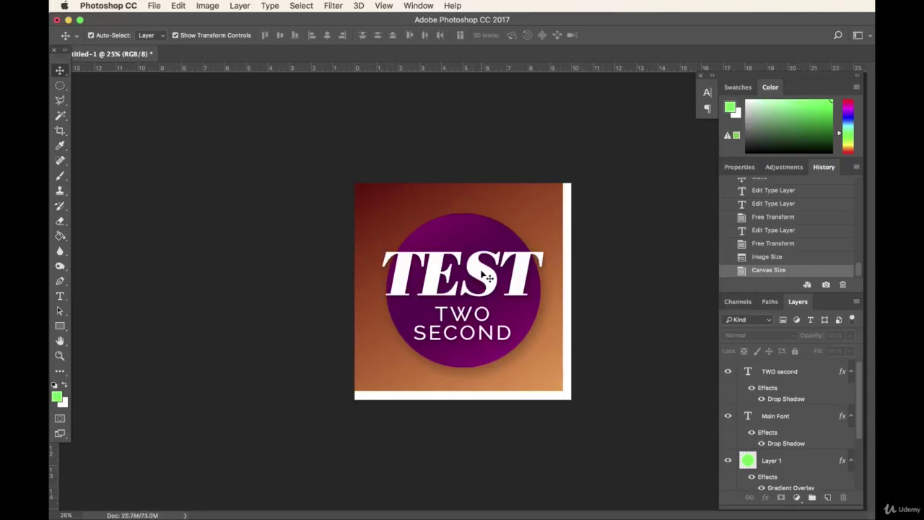
# Stretch the box background layer so that it fills the enlarged canvas.
pyautogui.click(444, 209)
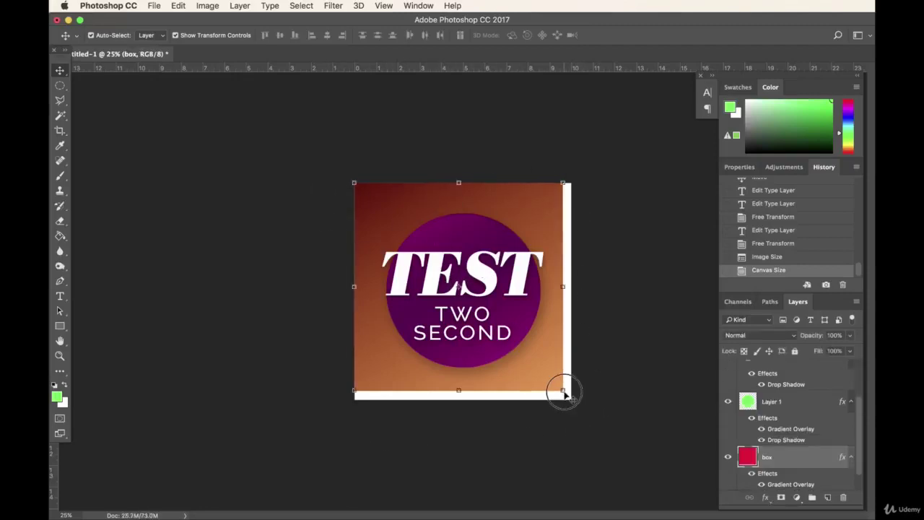
pyautogui.moveTo(562, 391); pyautogui.dragTo(579, 403)
pyautogui.press('Return')
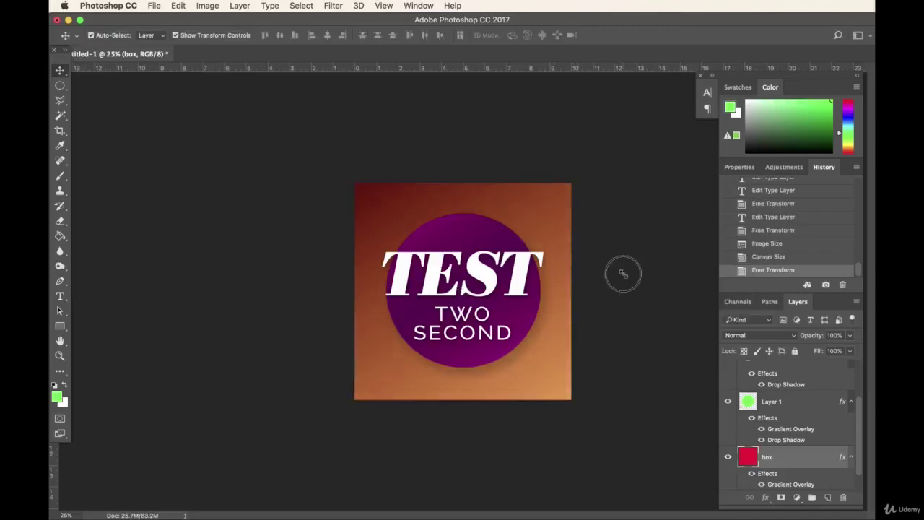
pyautogui.click(209, 5)
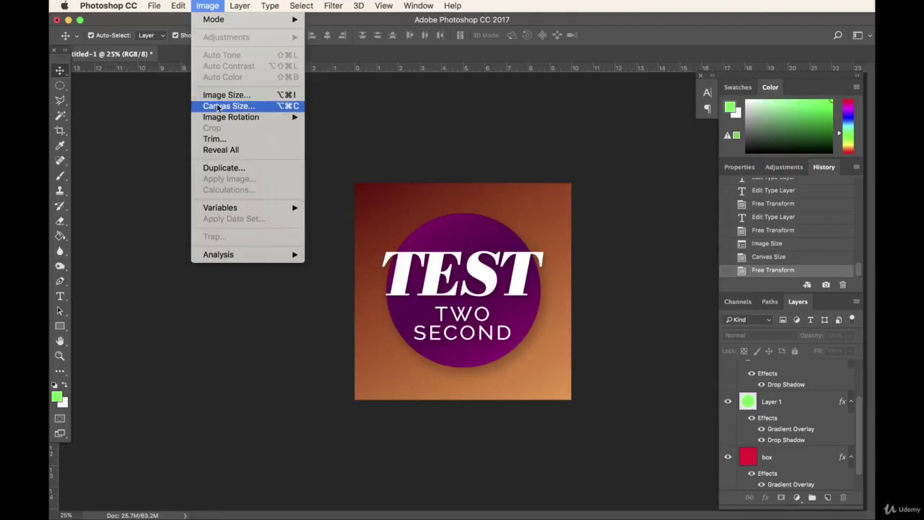
pyautogui.click(391, 131)
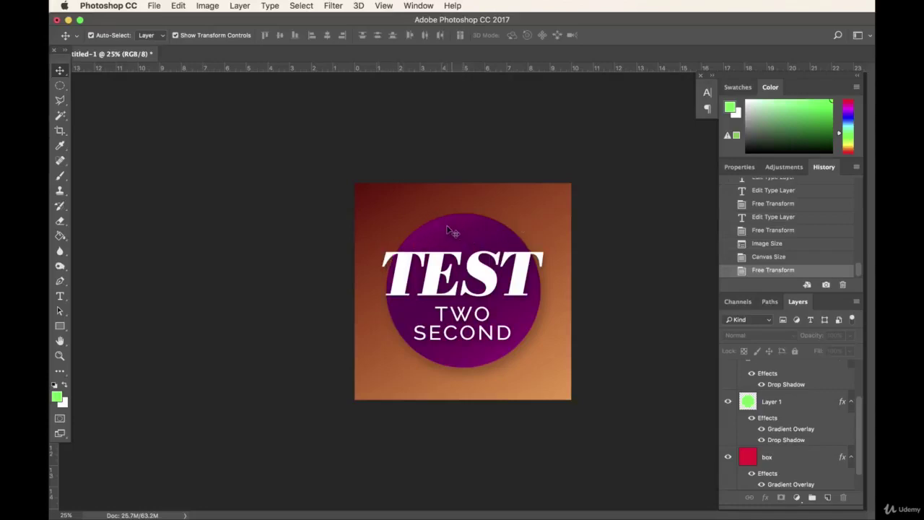
# Move the purple circle behind the text to the upper-right corner of the canvas, partly outside it.
pyautogui.click(464, 244)
pyautogui.moveTo(488, 244); pyautogui.dragTo(538, 194)
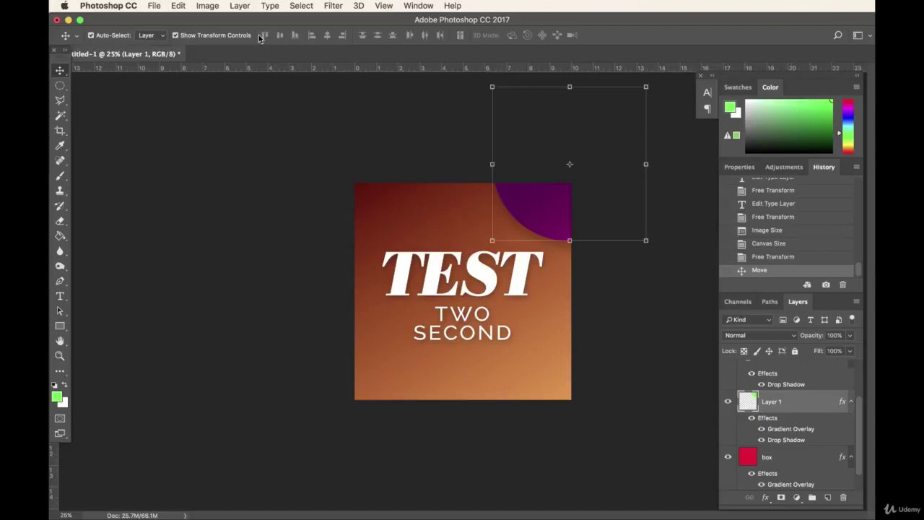
# Duplicate the circle layer Layer 1 and place the copy over the upper-left corner of the canvas.
pyautogui.click(240, 5)
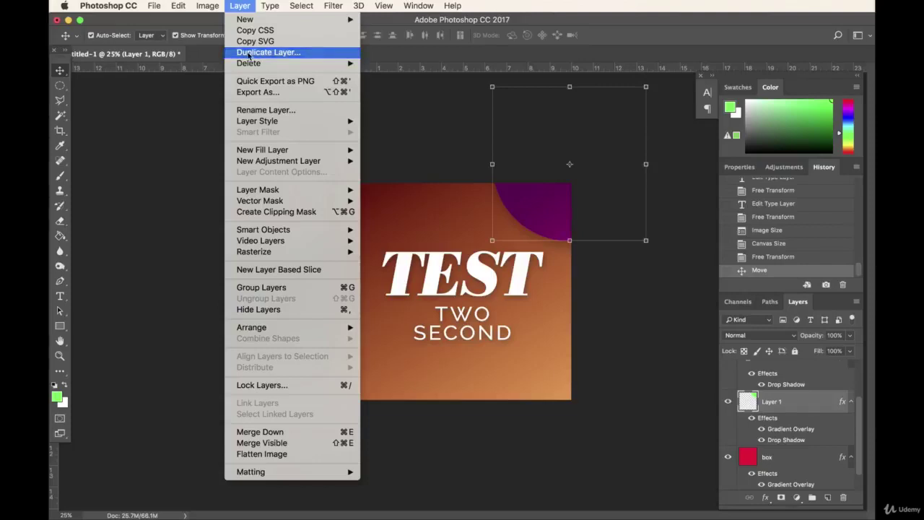
pyautogui.click(504, 230)
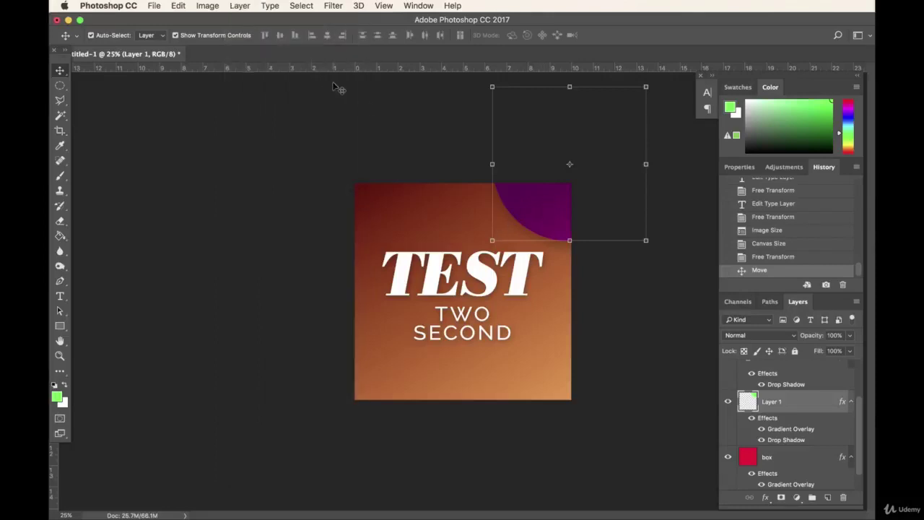
pyautogui.click(238, 5)
pyautogui.click(501, 215)
pyautogui.click(239, 5)
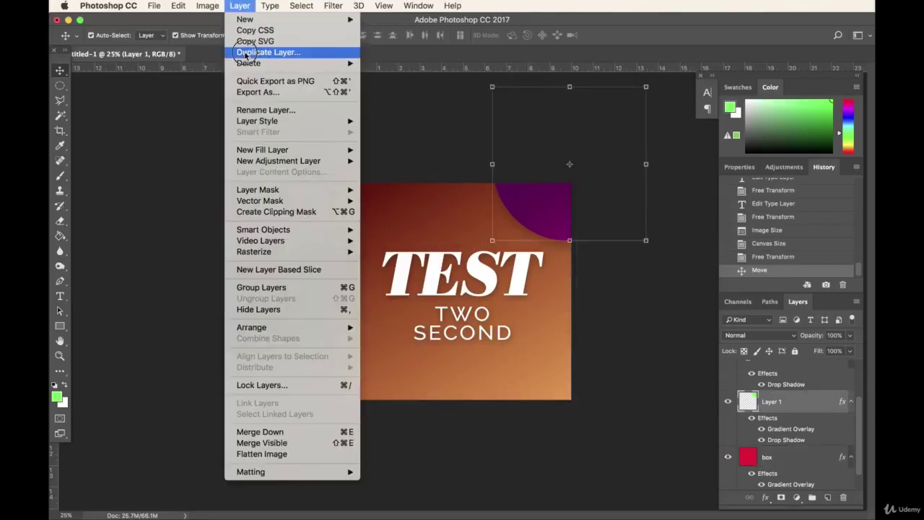
pyautogui.click(246, 53)
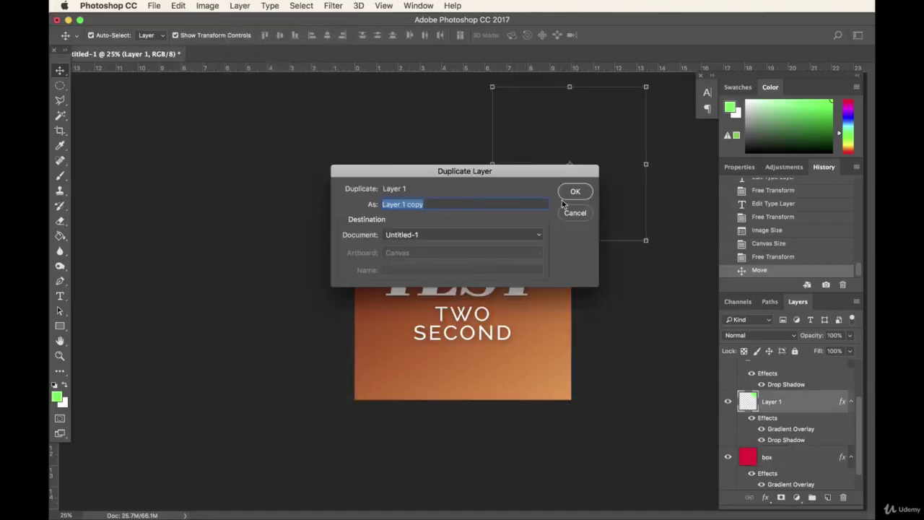
pyautogui.click(588, 195)
pyautogui.moveTo(528, 212); pyautogui.dragTo(320, 154)
# Duplicate the upper-left circle and place the new copy over the lower-right corner of the canvas.
pyautogui.click(216, 6)
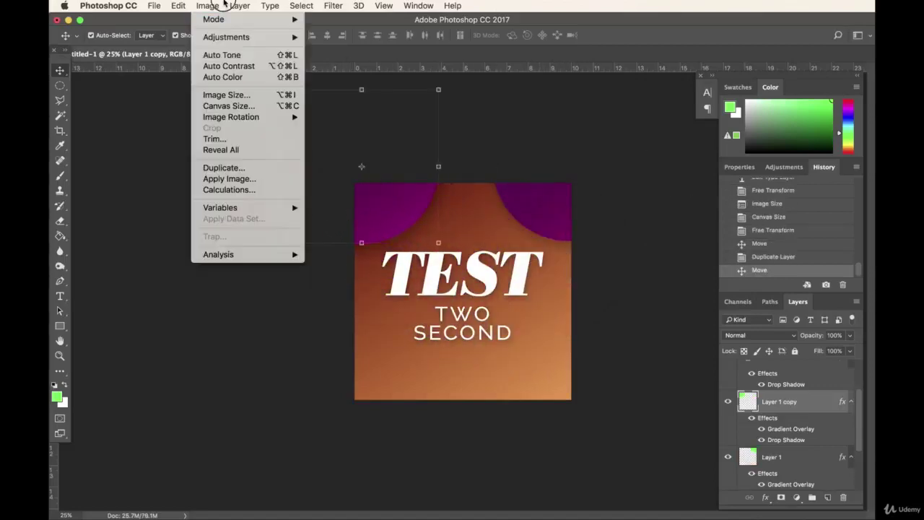
pyautogui.moveTo(239, 5)
pyautogui.click(246, 53)
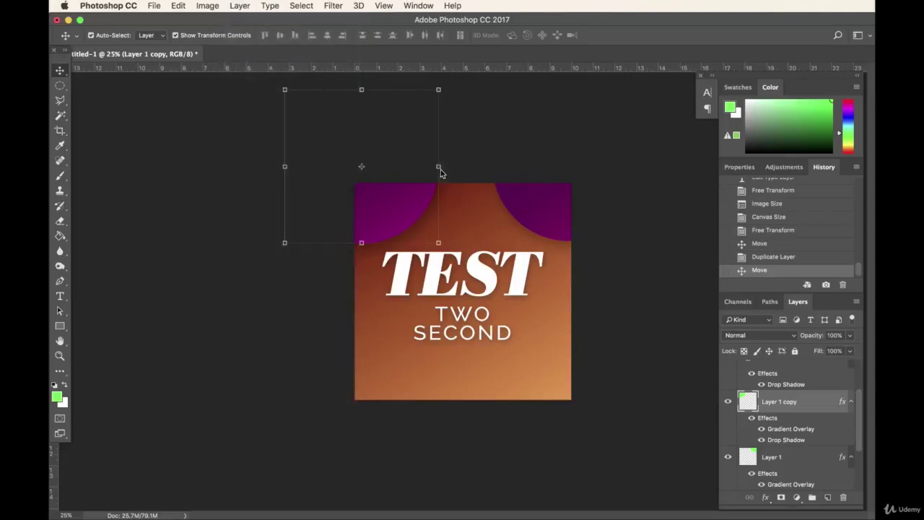
pyautogui.click(575, 195)
pyautogui.moveTo(386, 204); pyautogui.dragTo(619, 403)
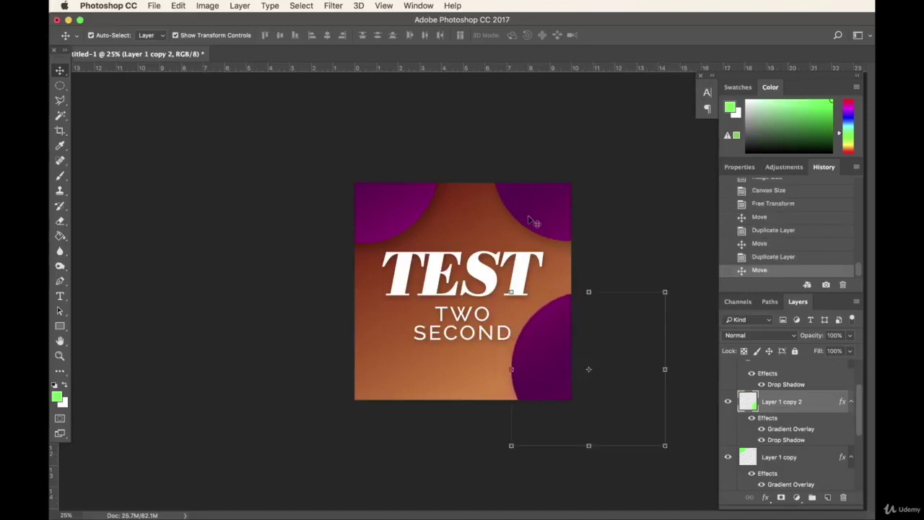
# Scale the upper-right circle down to about 50% and position it over the canvas corner.
pyautogui.click(531, 225)
pyautogui.moveTo(494, 241); pyautogui.dragTo(573, 165)
pyautogui.moveTo(607, 150); pyautogui.dragTo(563, 206)
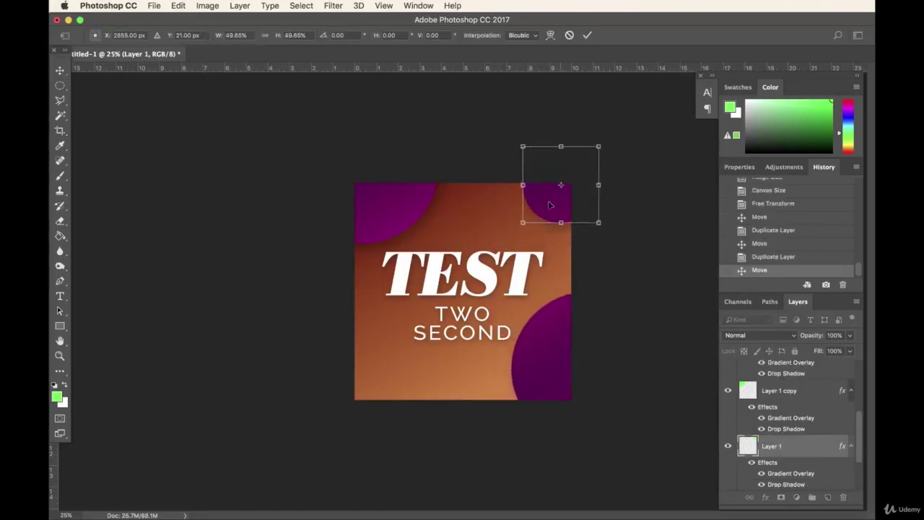
pyautogui.press('Return')
# Enlarge the upper-left circle and move it outward so that it partly extends past the canvas corner.
pyautogui.click(419, 192)
pyautogui.moveTo(439, 244); pyautogui.dragTo(530, 331)
pyautogui.press('Return')
pyautogui.moveTo(477, 230); pyautogui.dragTo(395, 193)
# Duplicate the large upper-left circle, shrink the copy to a small circle and place it at the lower-left edge of the canvas.
pyautogui.click(249, 5)
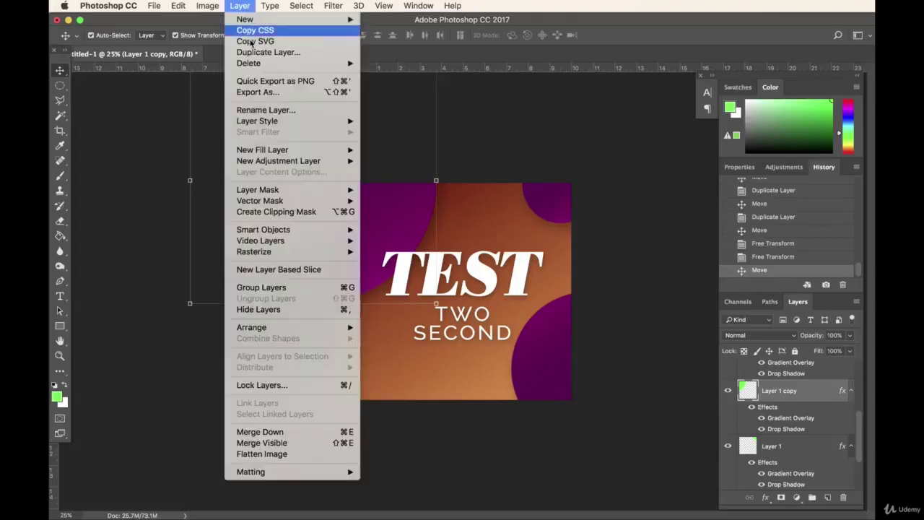
pyautogui.click(253, 52)
pyautogui.press('Return')
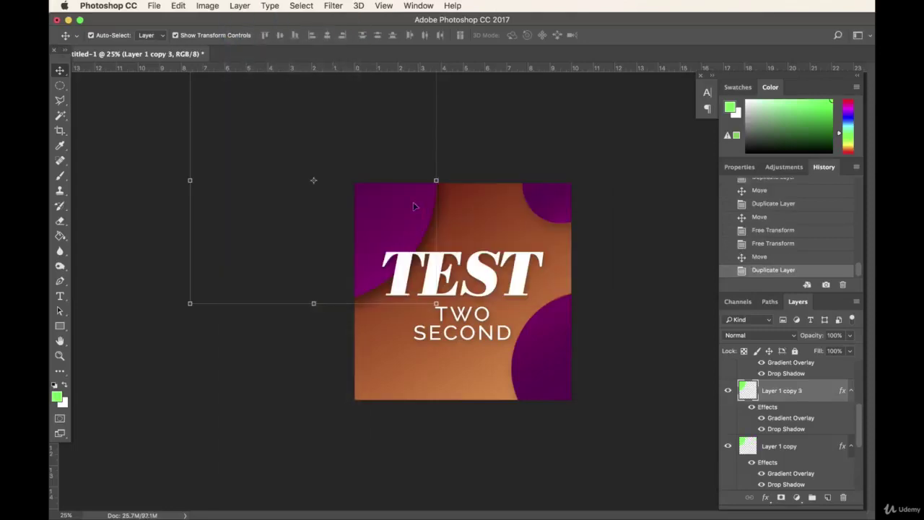
pyautogui.moveTo(488, 216); pyautogui.dragTo(548, 246)
pyautogui.press('super+t')
pyautogui.moveTo(486, 201); pyautogui.dragTo(366, 371)
pyautogui.press('Return')
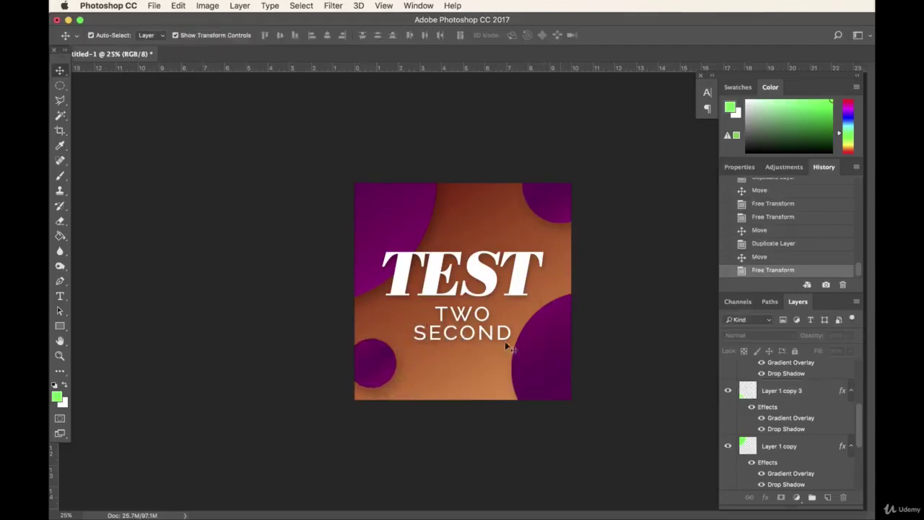
# Enlarge the lower-right circle slightly so that it reaches the end of the word SECOND.
pyautogui.click(543, 333)
pyautogui.moveTo(511, 290)
pyautogui.mouseDown()
pyautogui.moveTo(502, 272)
pyautogui.moveTo(501, 281)
pyautogui.mouseUp()
pyautogui.press('Return')
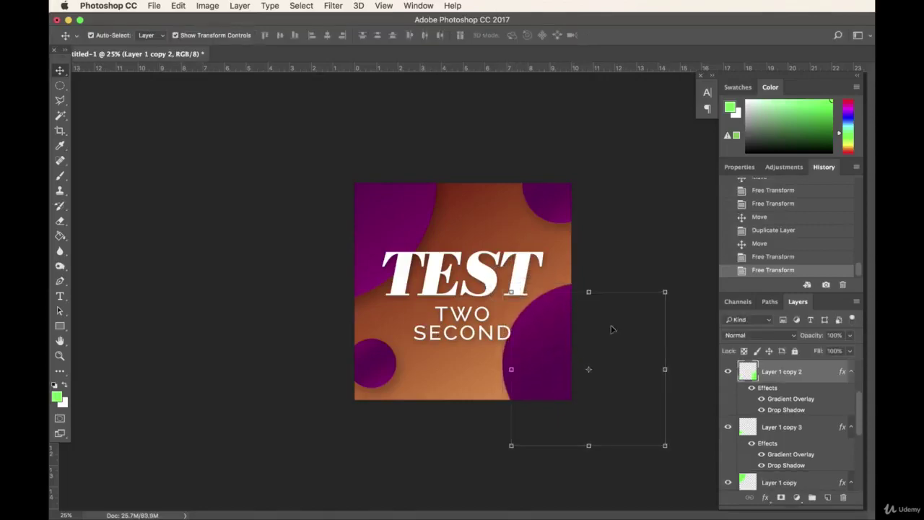
# Move the lower-right circle's layer, Layer 1 copy 2, to the top of the layer stack above the TWO second text.
pyautogui.scroll(5, 816, 407)
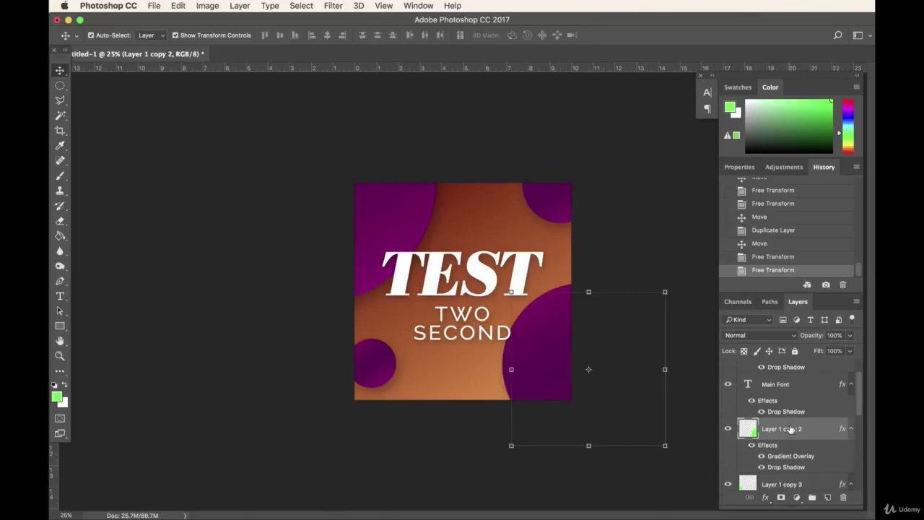
pyautogui.moveTo(824, 458); pyautogui.dragTo(801, 368)
pyautogui.click(639, 235)
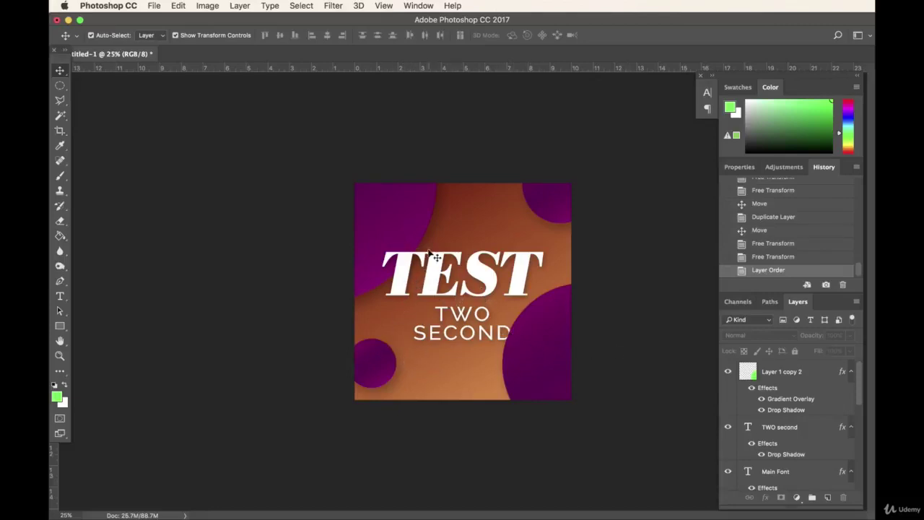
# Replace the box background's gradient overlay with a light-to-dark violet preset after trying a grey-teal one.
pyautogui.click(468, 227)
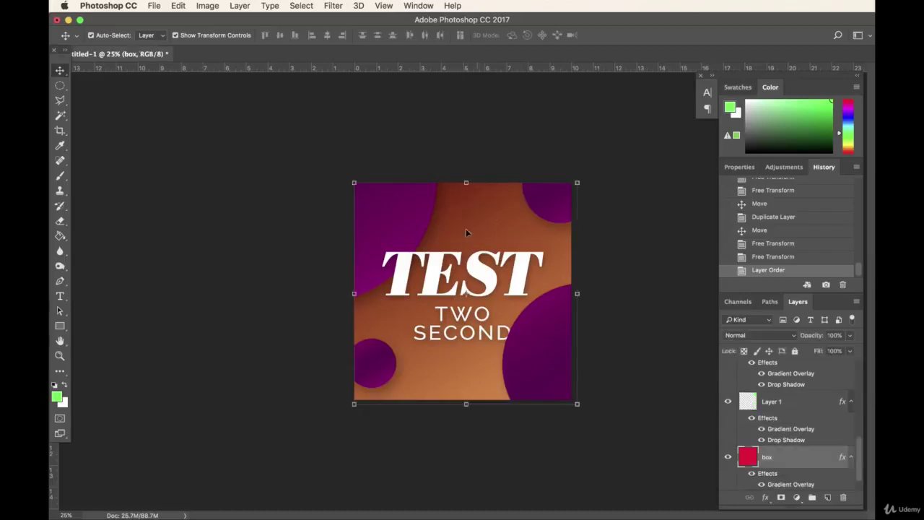
pyautogui.doubleClick(830, 456)
pyautogui.click(551, 348)
pyautogui.moveTo(586, 175); pyautogui.dragTo(633, 185)
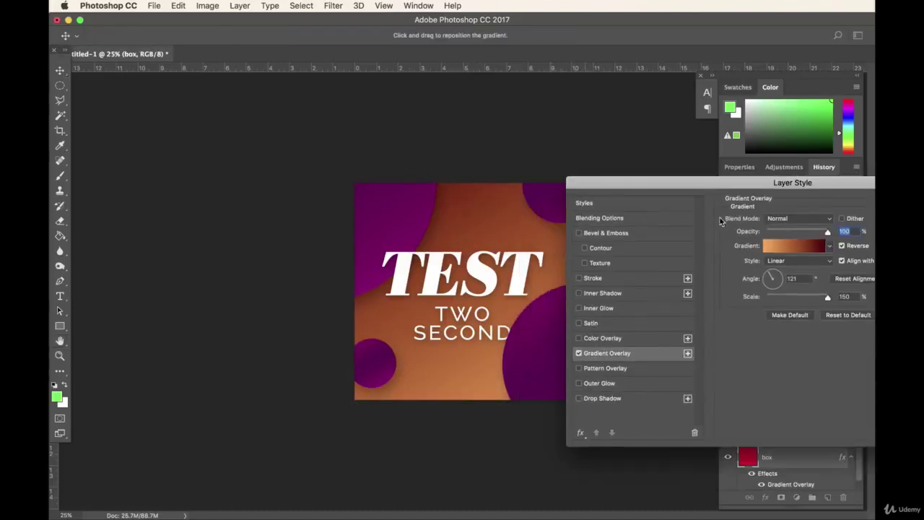
pyautogui.click(832, 249)
pyautogui.click(786, 343)
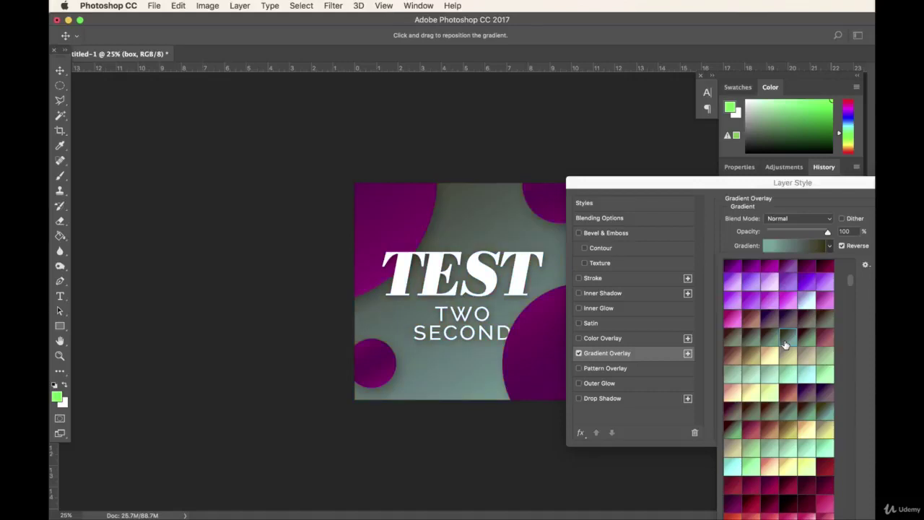
pyautogui.click(792, 287)
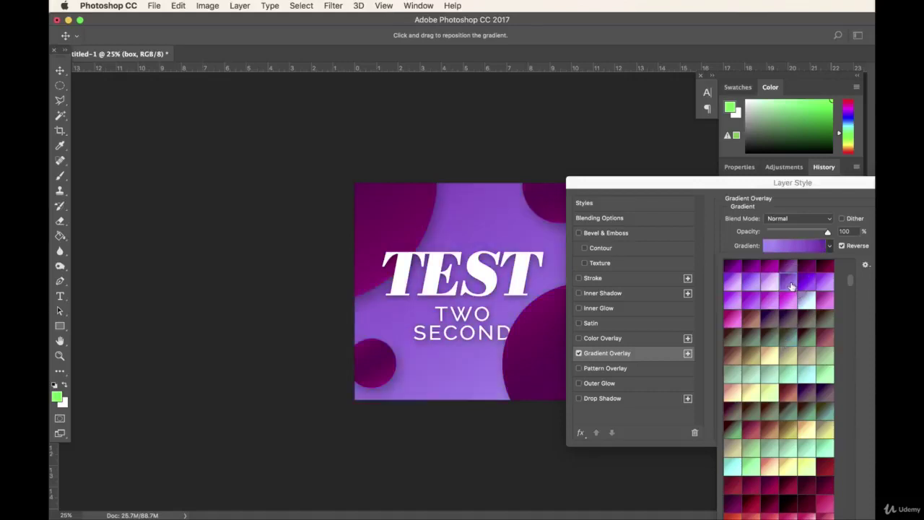
# Try several gradient presets for the box layer's reversed Gradient Overlay, ending on the teal-to-dark-blue preset.
pyautogui.click(773, 491)
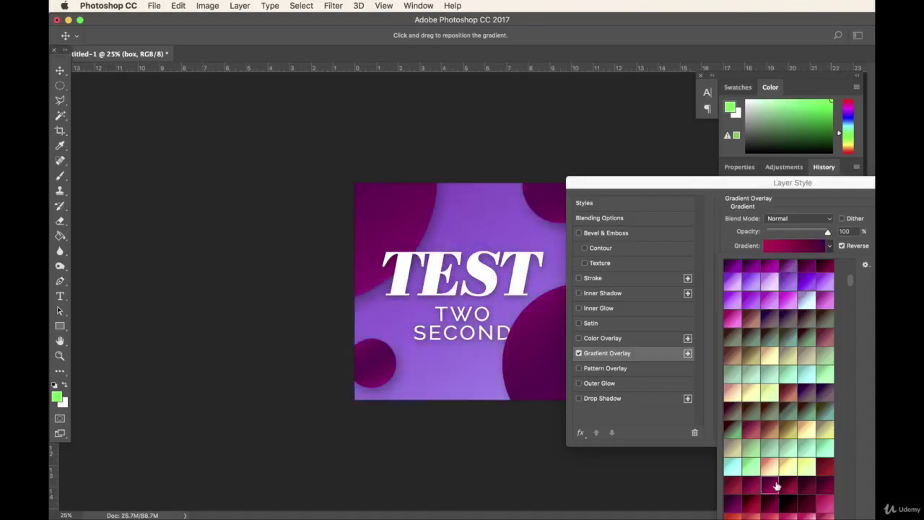
pyautogui.click(753, 306)
pyautogui.scroll(3, 764, 337)
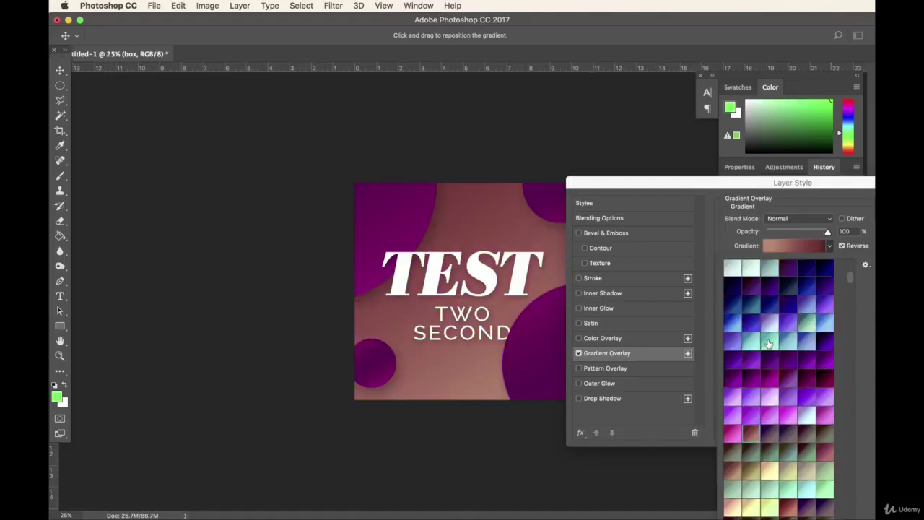
pyautogui.click(770, 303)
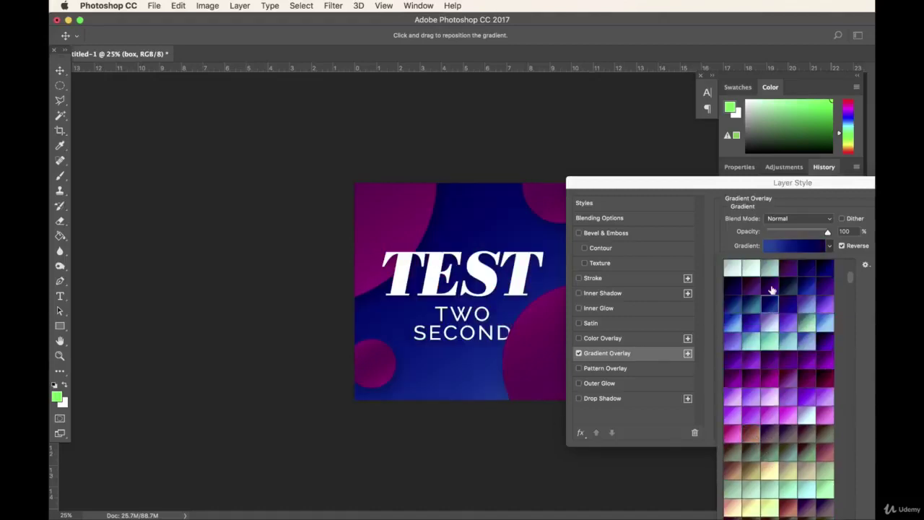
pyautogui.click(769, 270)
pyautogui.click(788, 309)
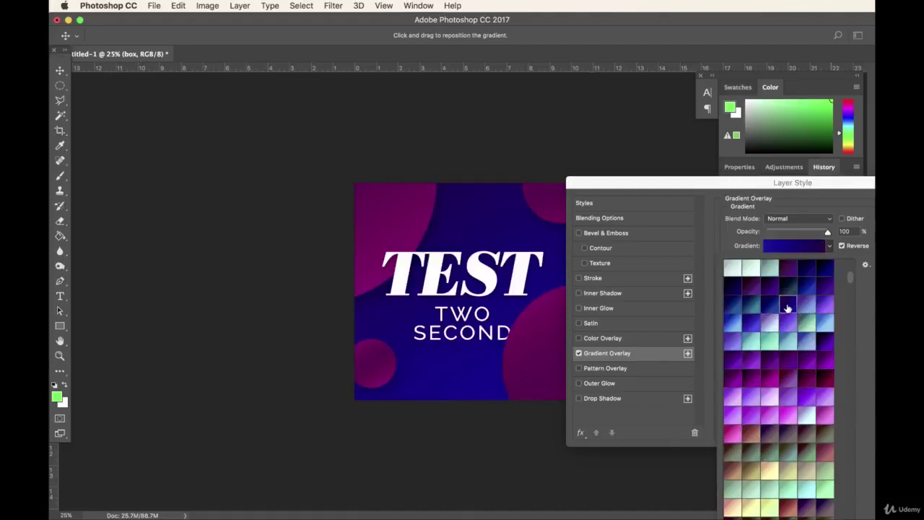
pyautogui.click(750, 306)
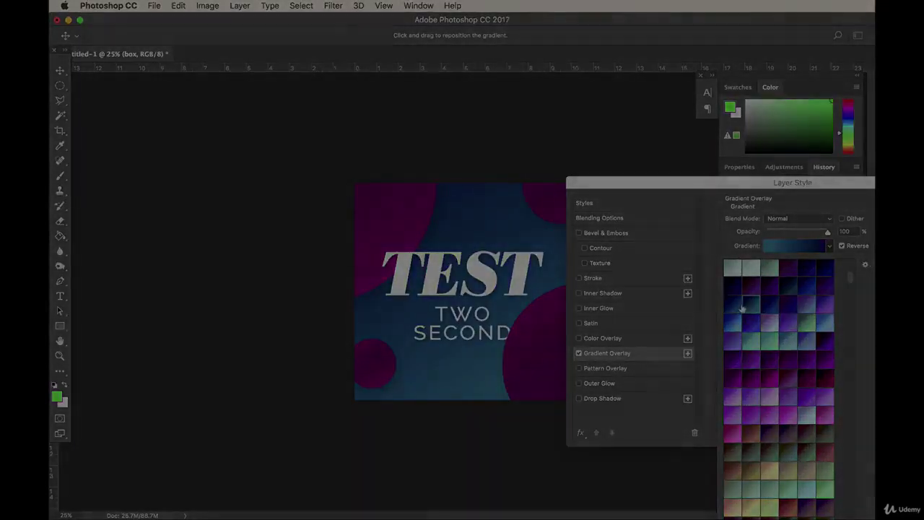
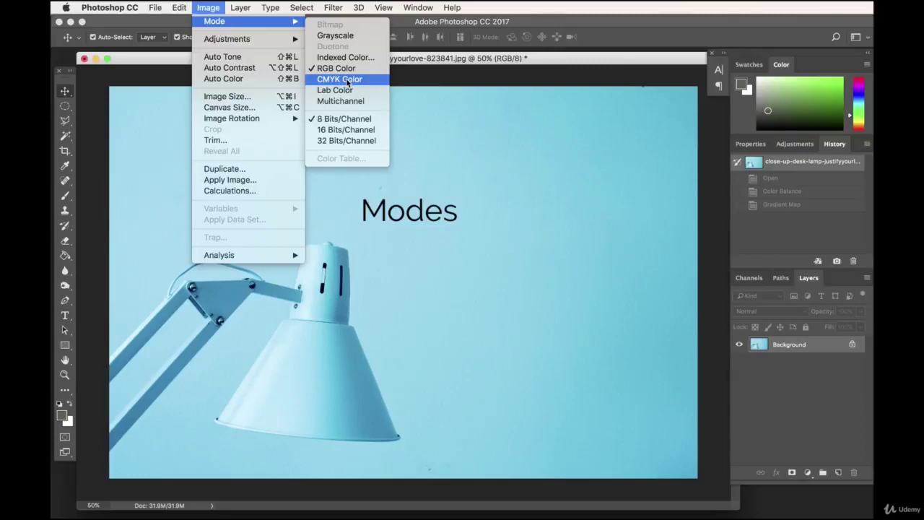
# Convert the lamp photo to CMYK Color mode, accepting the profile conversion, and restore its original snapshot.
pyautogui.click(348, 81)
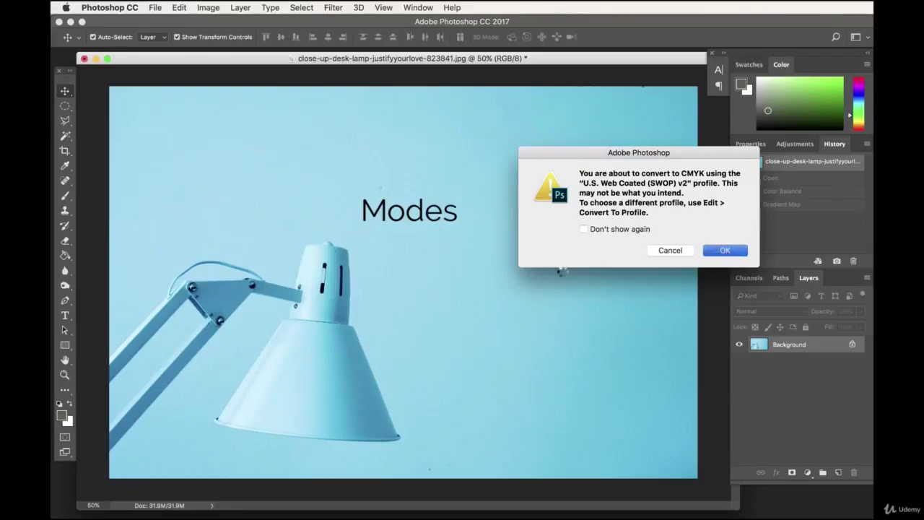
pyautogui.press('Return')
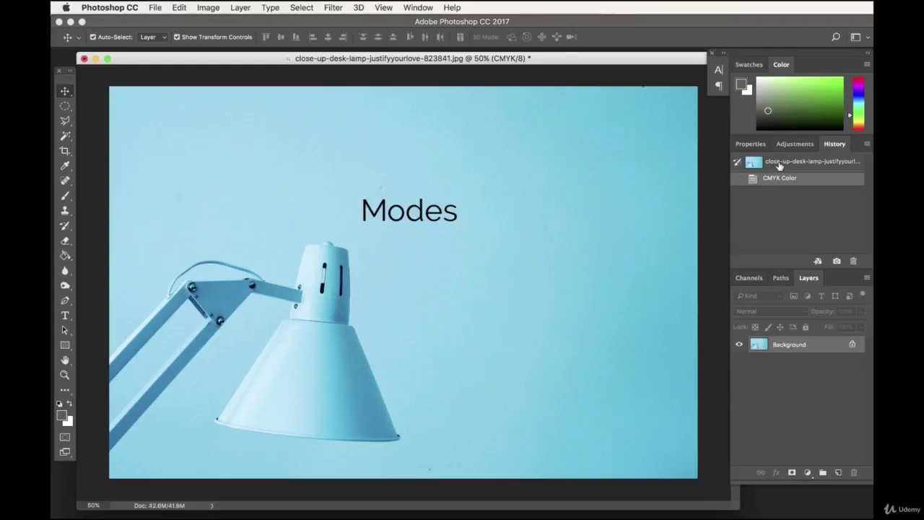
pyautogui.click(779, 167)
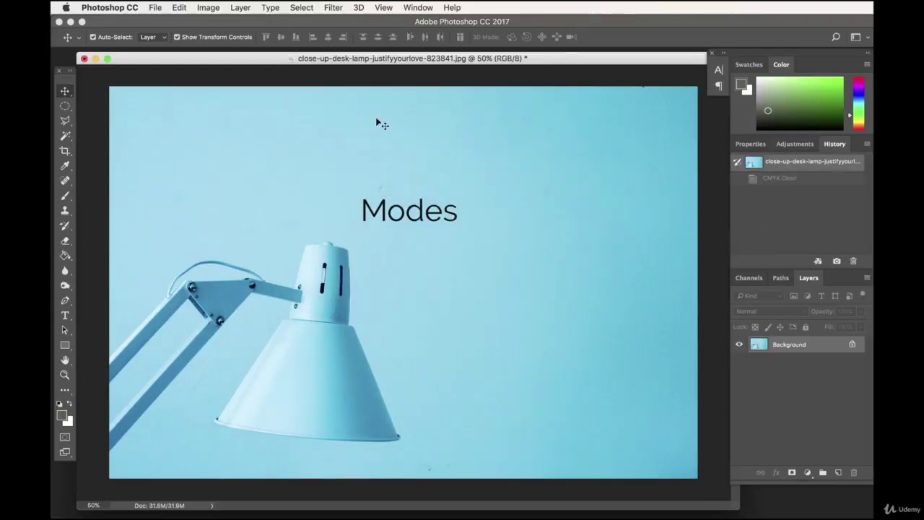
# Convert the lamp photo to Grayscale mode, discarding the color information, and revert to the original snapshot.
pyautogui.click(208, 7)
pyautogui.moveTo(215, 22)
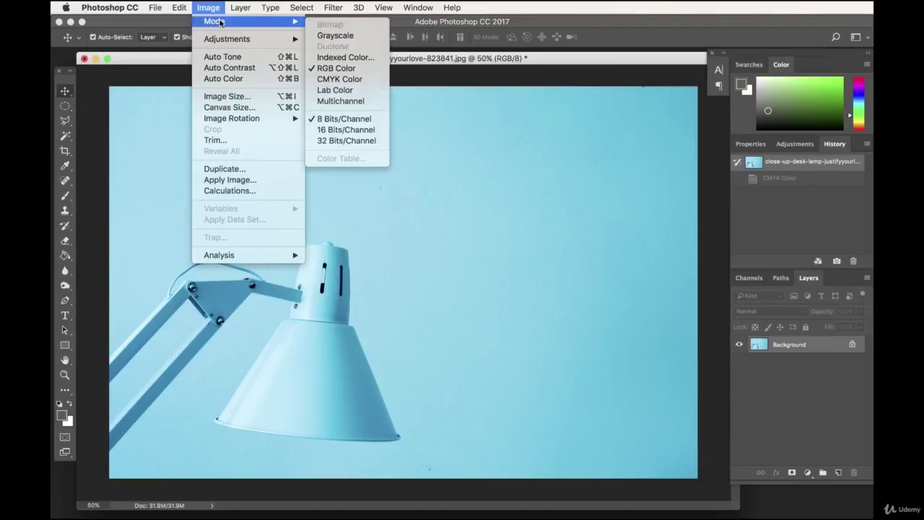
pyautogui.click(348, 37)
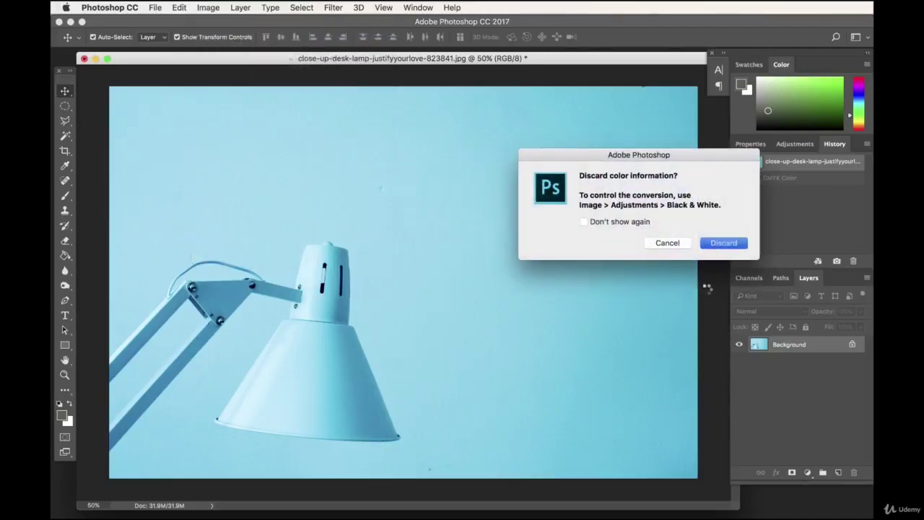
pyautogui.click(721, 243)
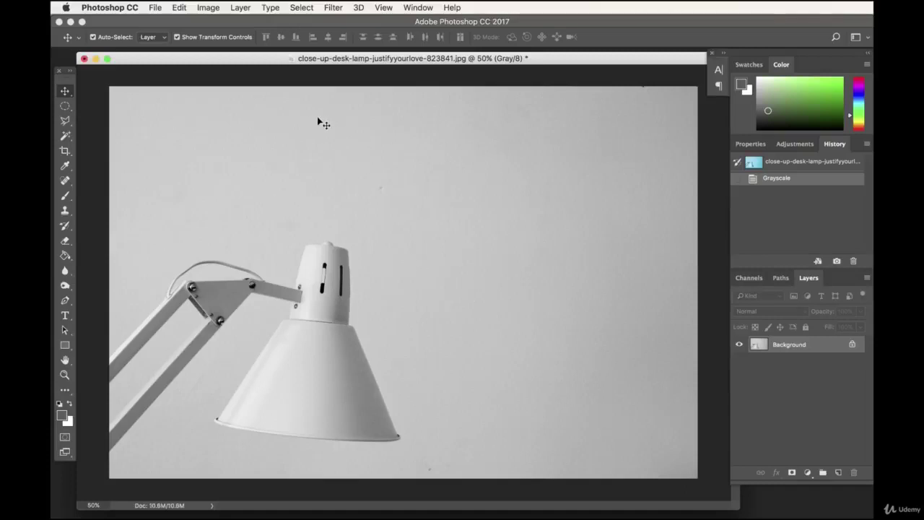
pyautogui.click(804, 165)
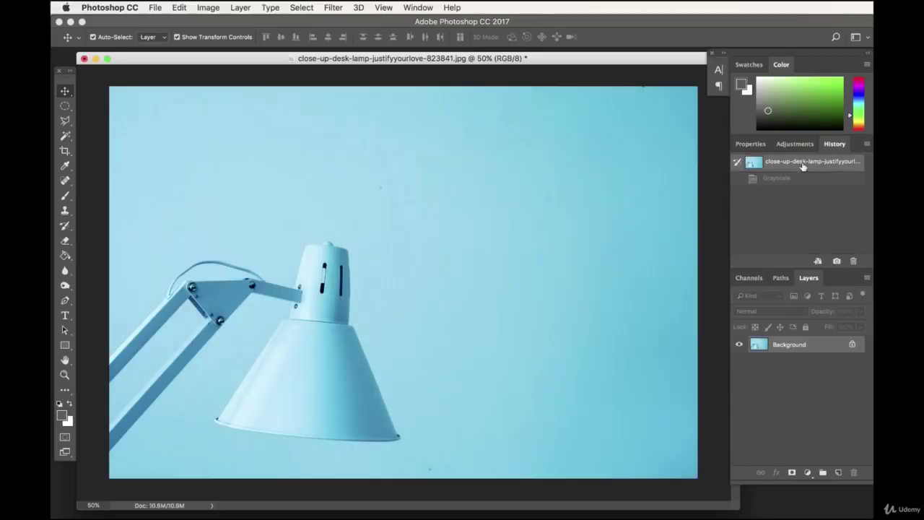
# Apply a Brightness/Contrast adjustment to the lamp photo with brightness 6 and contrast about -38.
pyautogui.click(208, 7)
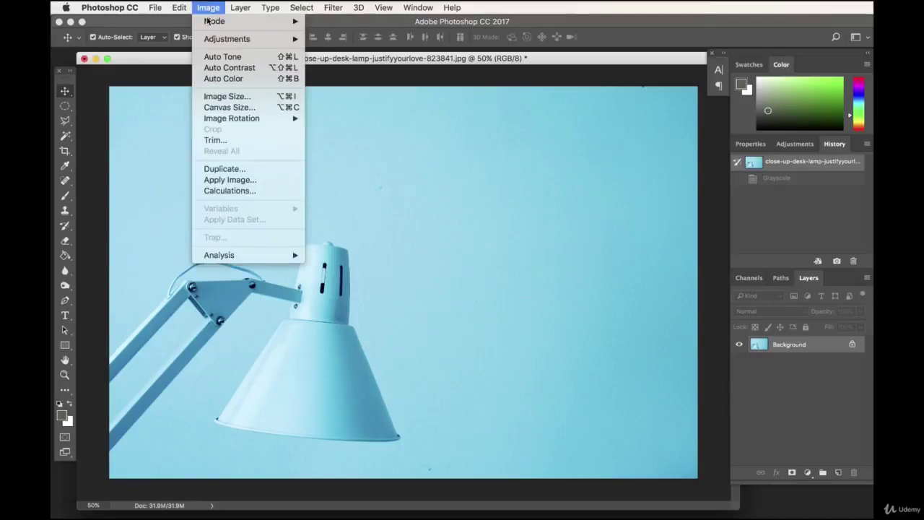
pyautogui.moveTo(214, 24)
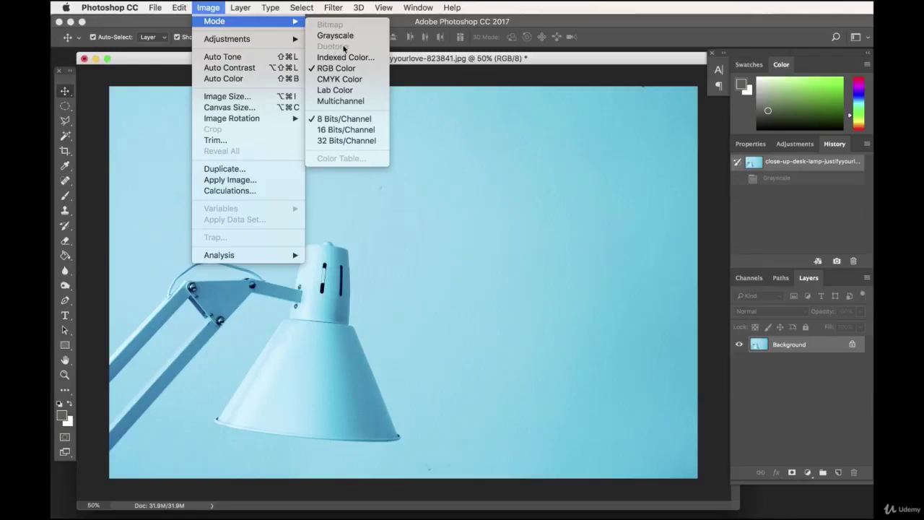
pyautogui.moveTo(246, 41)
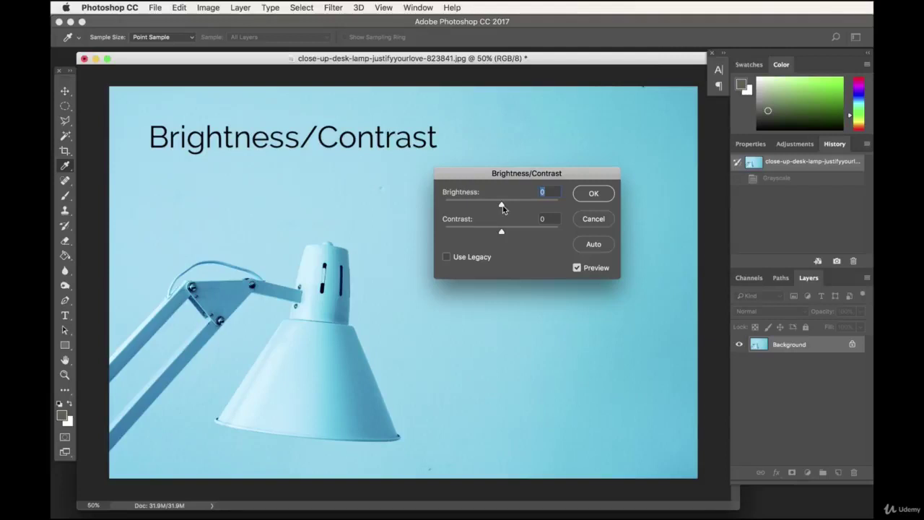
pyautogui.moveTo(503, 208); pyautogui.dragTo(468, 233)
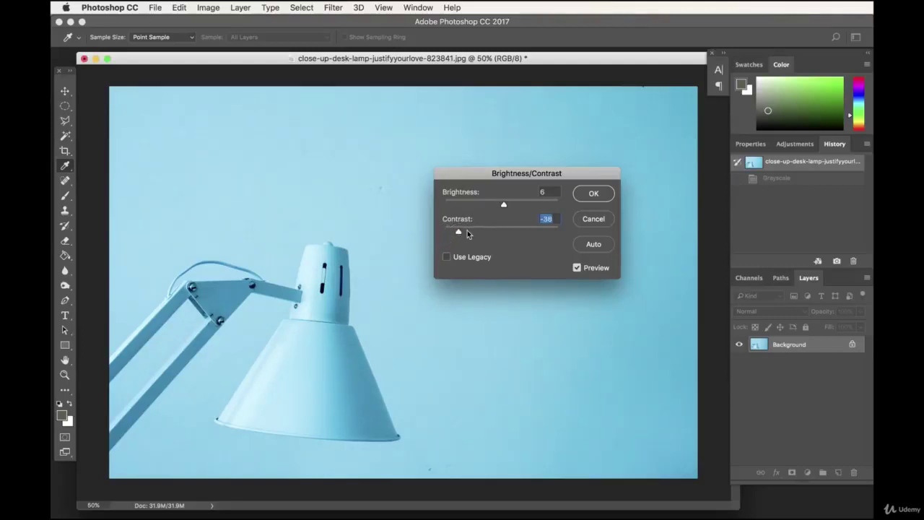
pyautogui.click(593, 195)
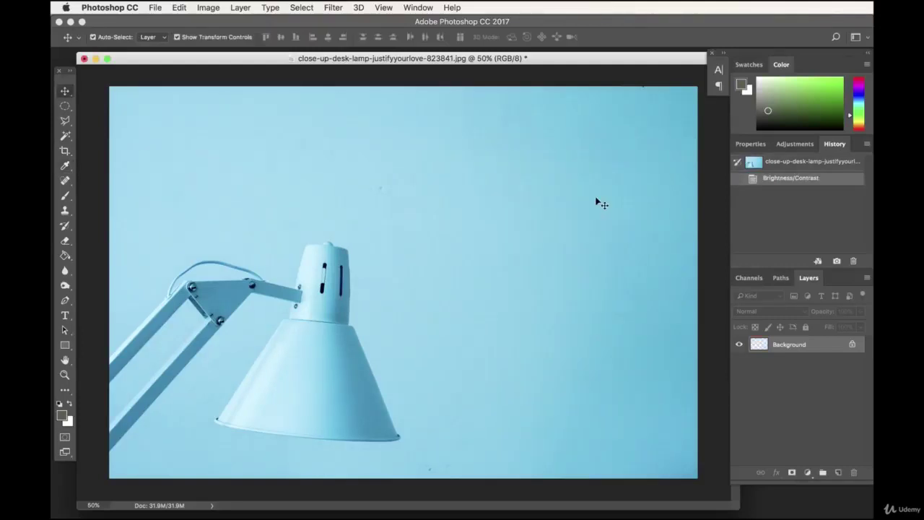
# Apply an Exposure adjustment to the lamp photo with exposure +0.19 and gamma correction 1.12.
pyautogui.click(208, 7)
pyautogui.moveTo(216, 39)
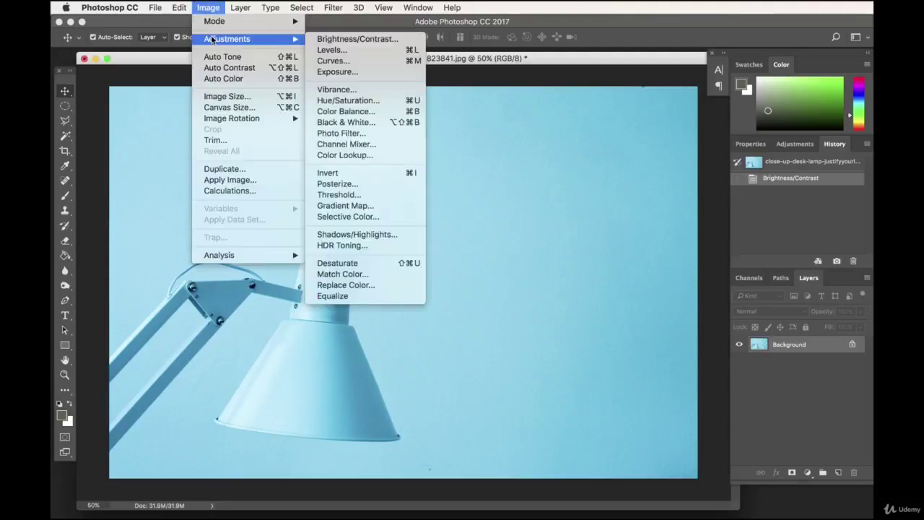
pyautogui.click(363, 71)
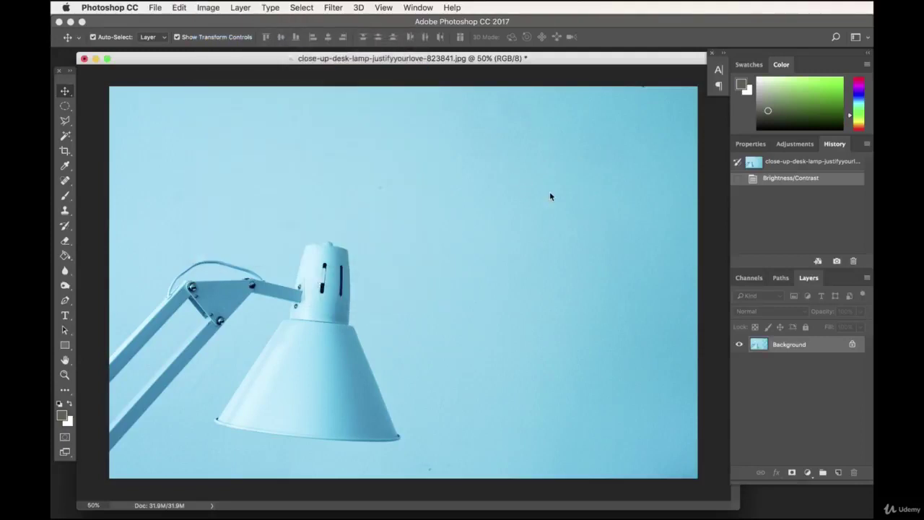
pyautogui.moveTo(602, 191); pyautogui.dragTo(534, 178)
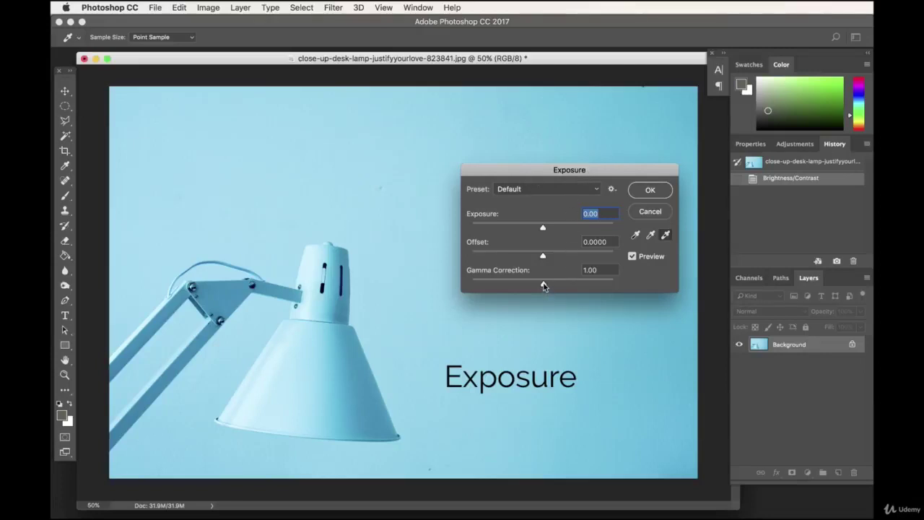
pyautogui.moveTo(543, 286); pyautogui.dragTo(497, 285)
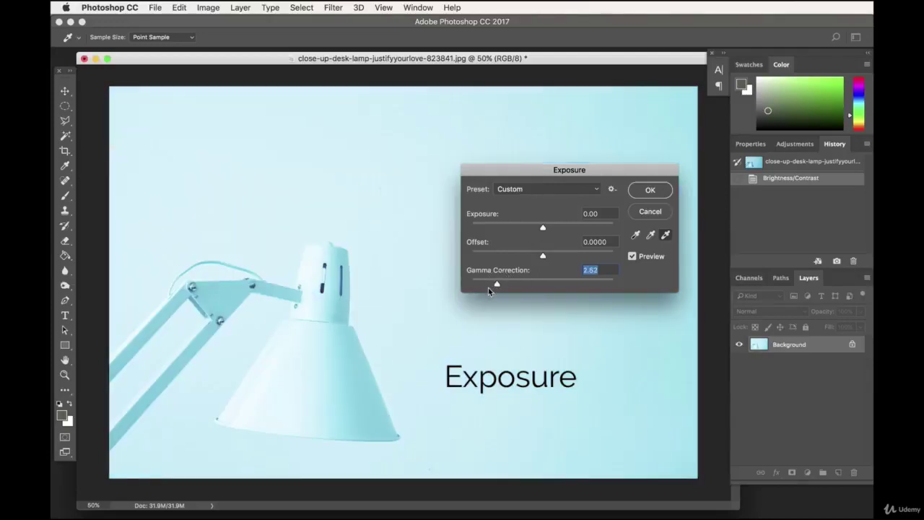
pyautogui.moveTo(542, 285)
pyautogui.mouseDown()
pyautogui.moveTo(566, 286)
pyautogui.moveTo(537, 285)
pyautogui.mouseUp()
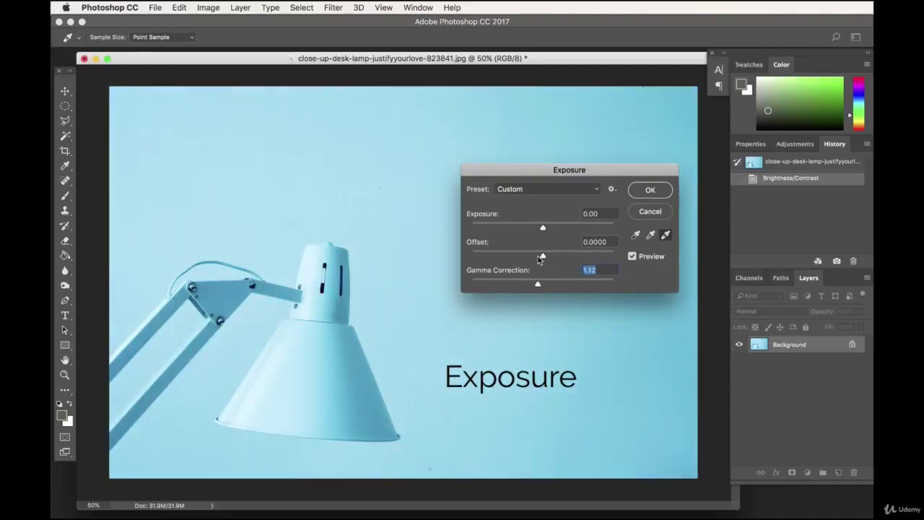
pyautogui.moveTo(546, 226)
pyautogui.mouseDown()
pyautogui.moveTo(620, 230)
pyautogui.moveTo(546, 230)
pyautogui.mouseUp()
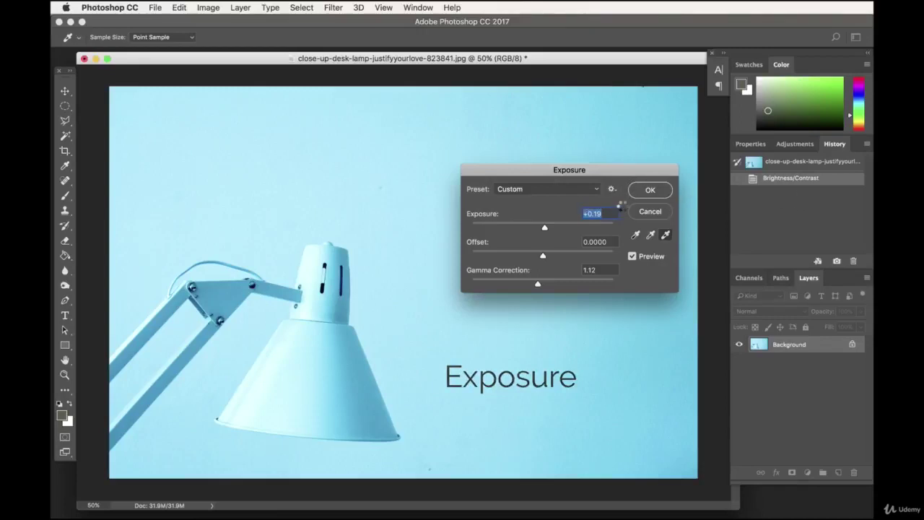
pyautogui.press('Return')
# Compare the photo with and without the Exposure adjustment in the history, ending on the Brightness/Contrast state.
pyautogui.click(803, 181)
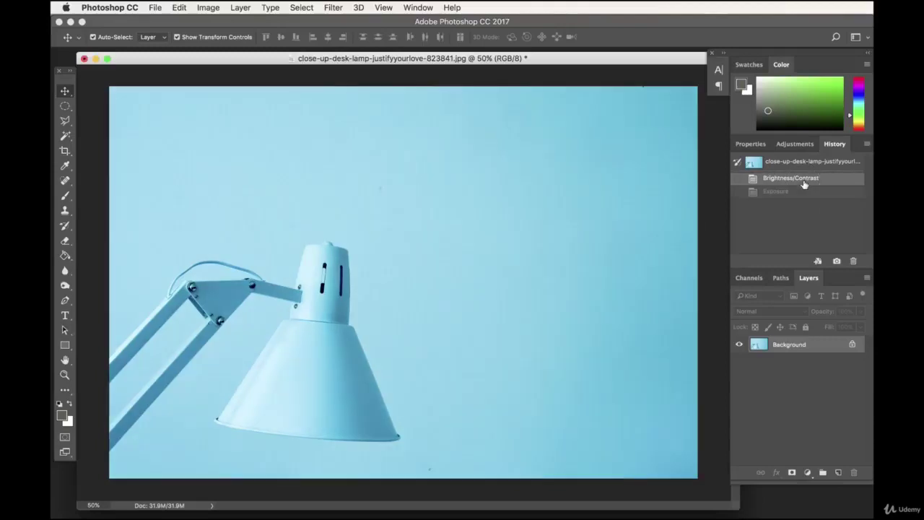
pyautogui.click(798, 191)
pyautogui.click(798, 181)
pyautogui.click(795, 192)
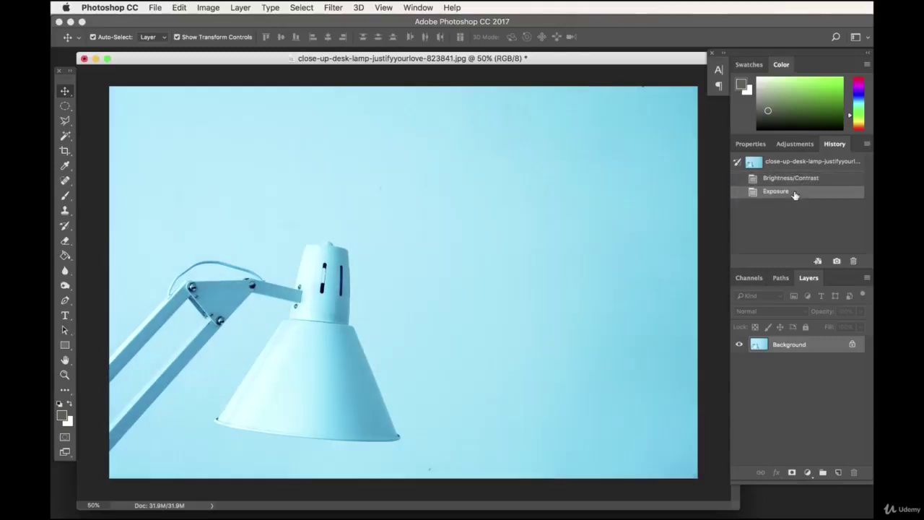
pyautogui.click(796, 182)
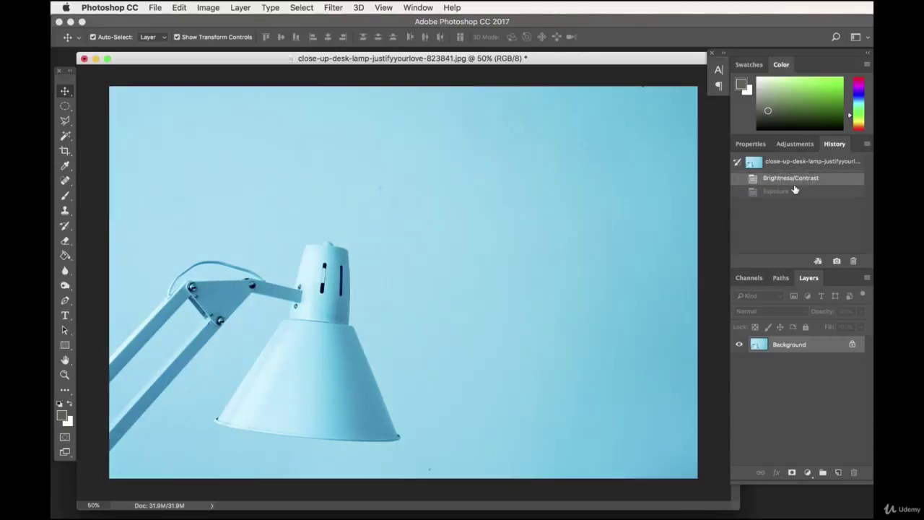
pyautogui.click(795, 191)
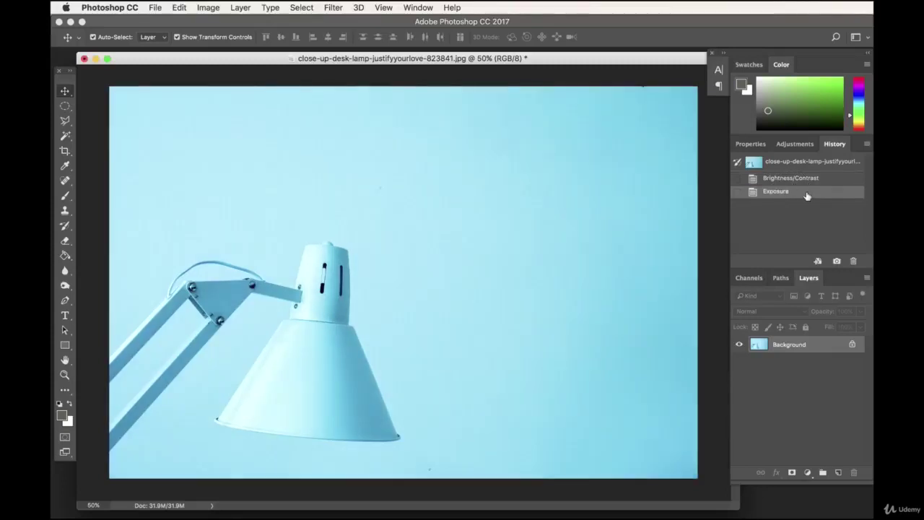
pyautogui.click(801, 182)
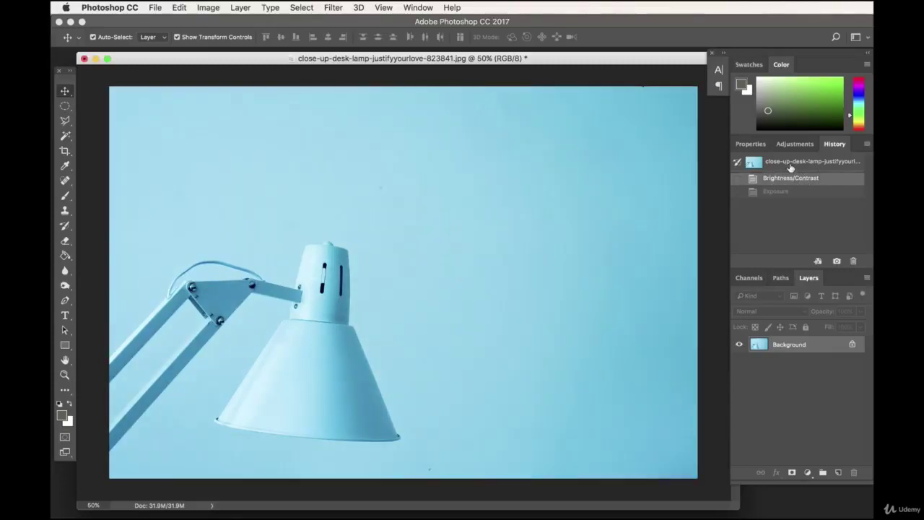
# Start a Color Balance adjustment on the lamp photo and shift the midtones toward green to +29.
pyautogui.click(201, 7)
pyautogui.moveTo(214, 41)
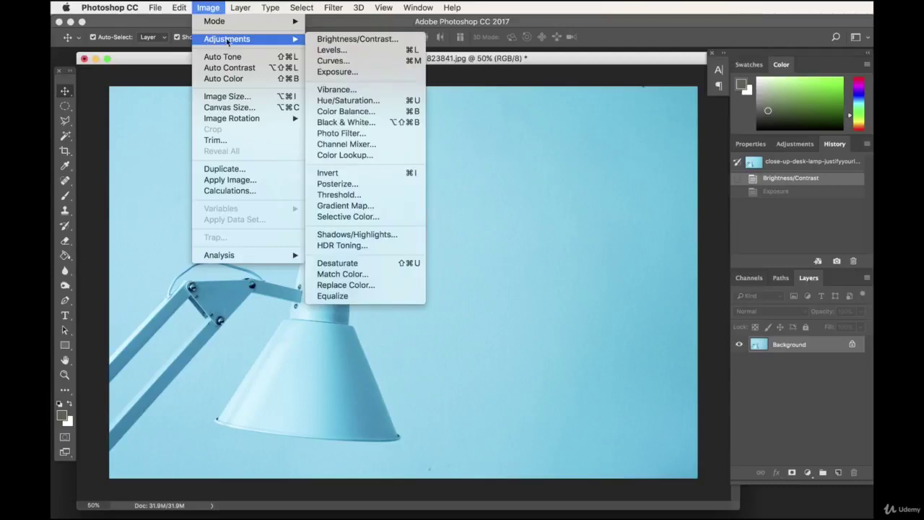
pyautogui.click(367, 113)
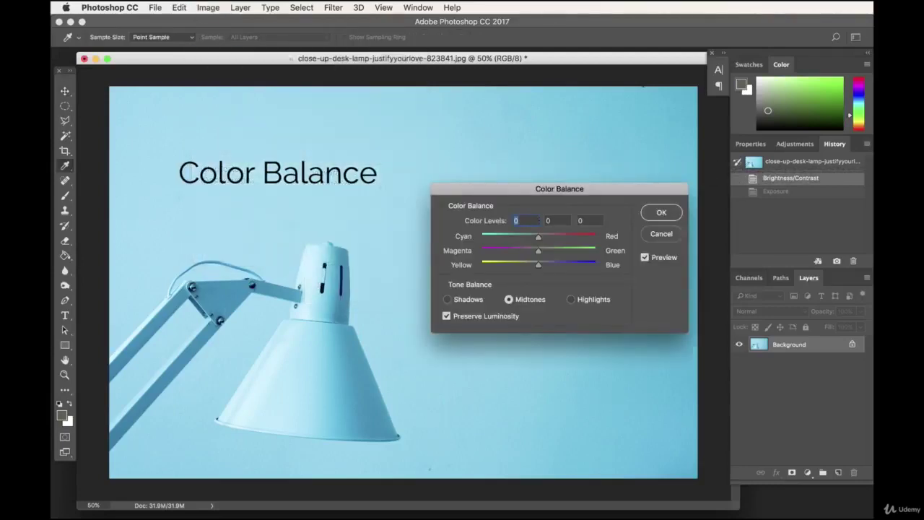
pyautogui.moveTo(510, 191); pyautogui.dragTo(524, 279)
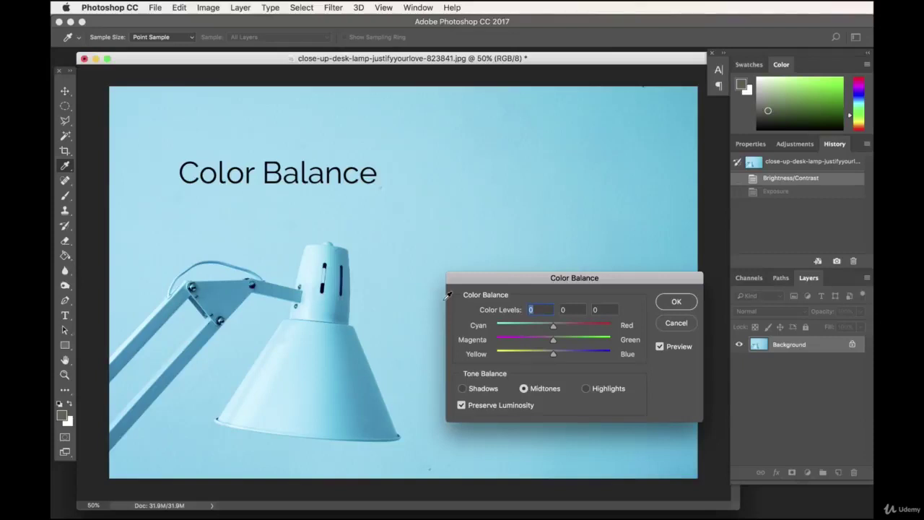
pyautogui.moveTo(553, 342); pyautogui.dragTo(571, 343)
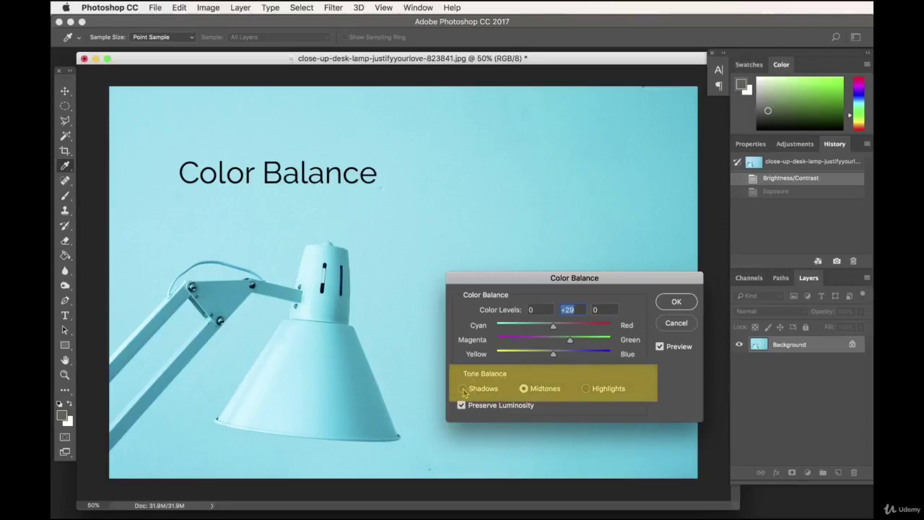
# Shift the Color Balance toward green by about +19 in shadows, +21 in highlights and +40 in midtones, and apply the adjustment.
pyautogui.click(463, 389)
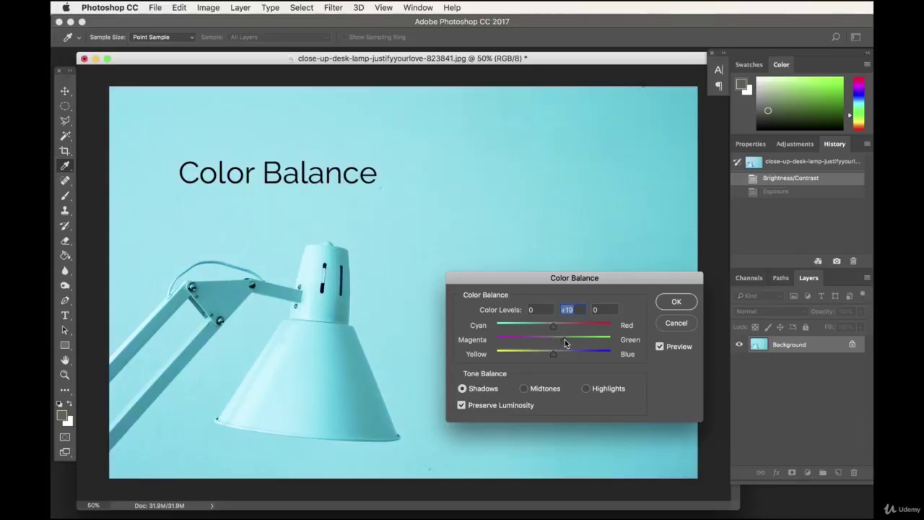
pyautogui.click(586, 390)
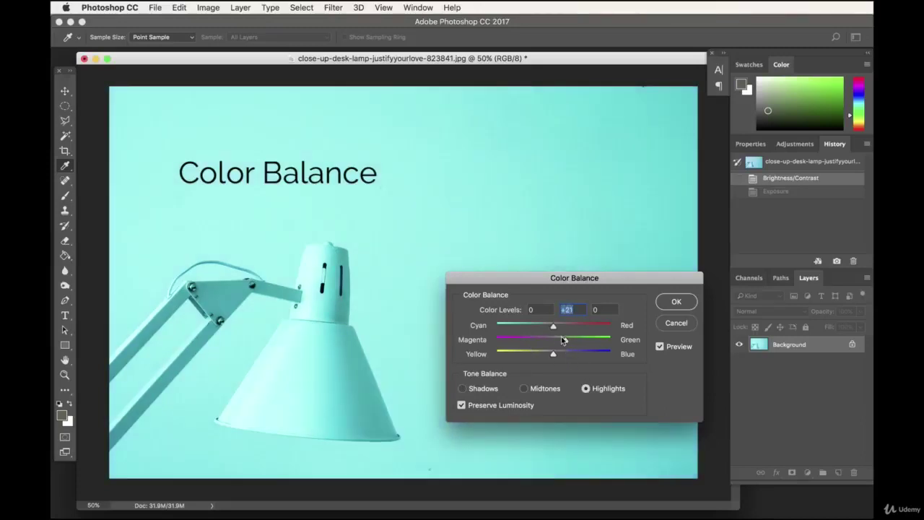
pyautogui.moveTo(554, 339); pyautogui.dragTo(578, 342)
pyautogui.click(527, 389)
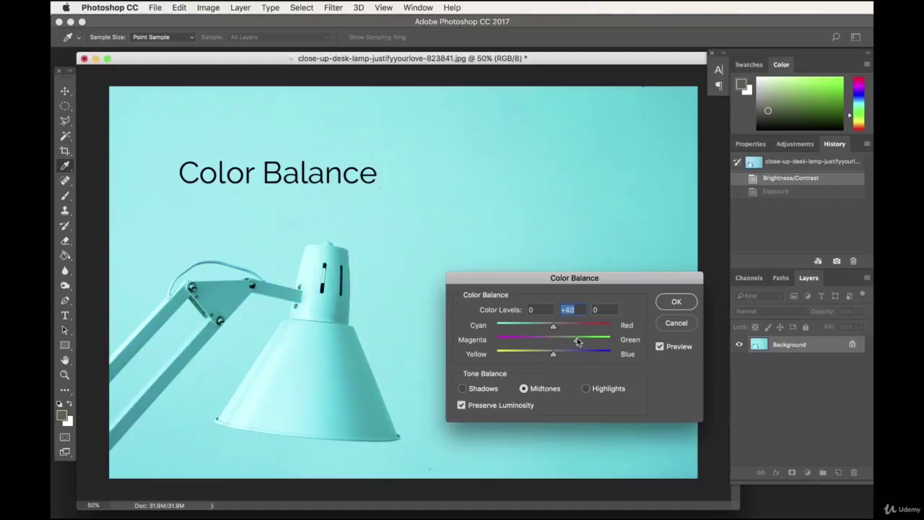
pyautogui.moveTo(537, 276); pyautogui.dragTo(504, 217)
pyautogui.click(645, 242)
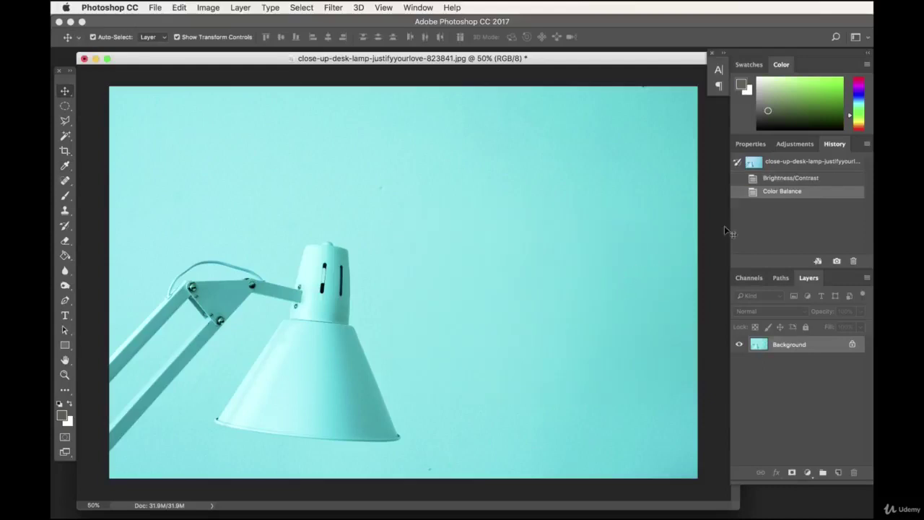
# Compare the photo with and without the Color Balance adjustment in the history, ending on the Color Balance state.
pyautogui.click(784, 184)
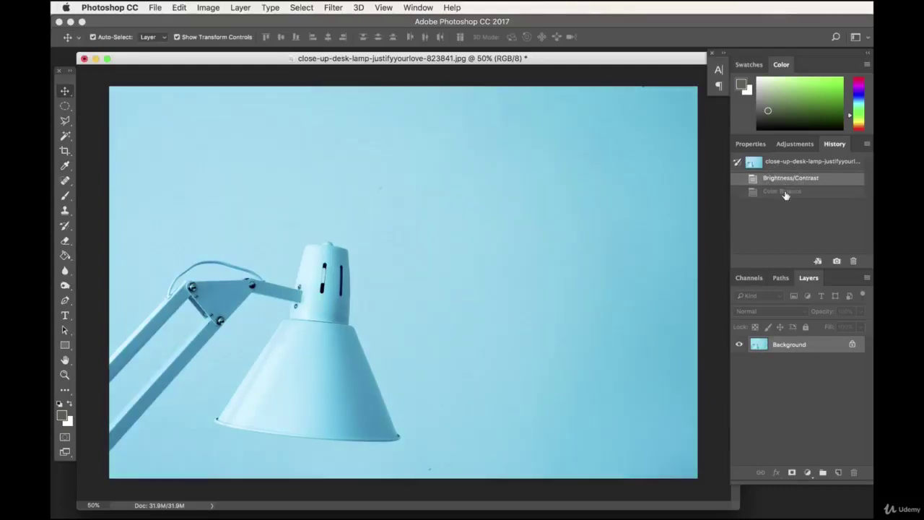
pyautogui.click(786, 195)
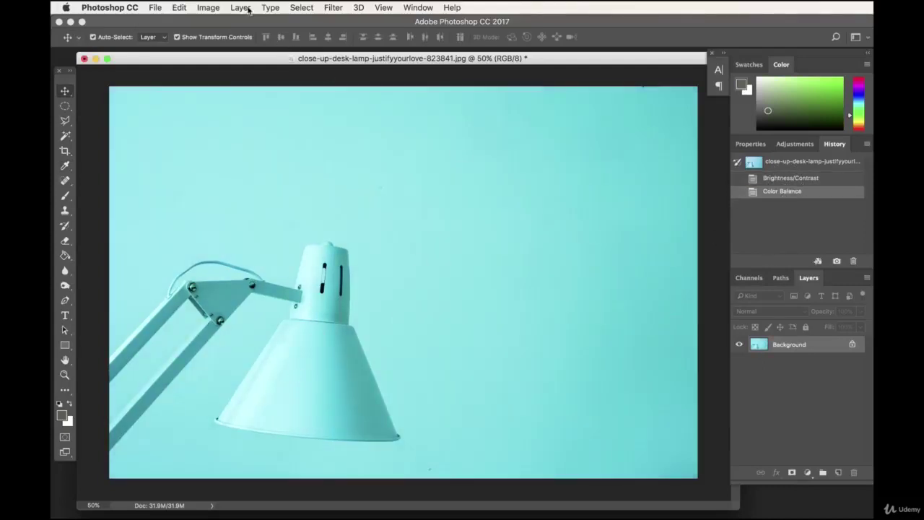
# Start a Hue/Saturation adjustment on the lamp photo and shift the master hue to -119.
pyautogui.click(215, 6)
pyautogui.moveTo(221, 40)
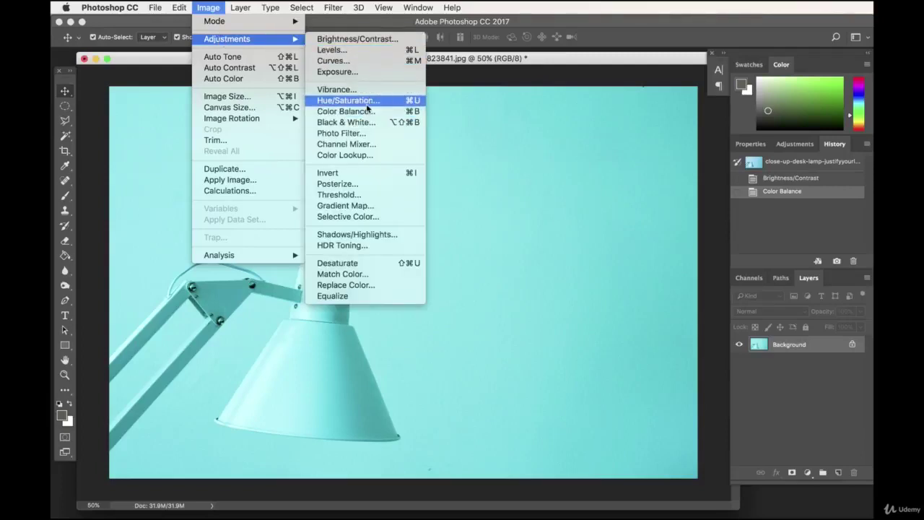
pyautogui.press('Escape')
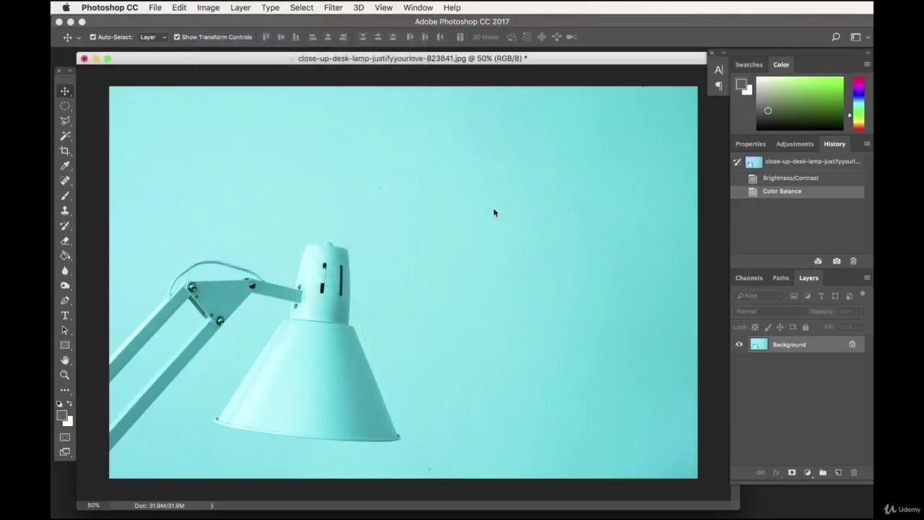
pyautogui.press('i')
pyautogui.press('super+u')
pyautogui.moveTo(582, 223); pyautogui.dragTo(493, 231)
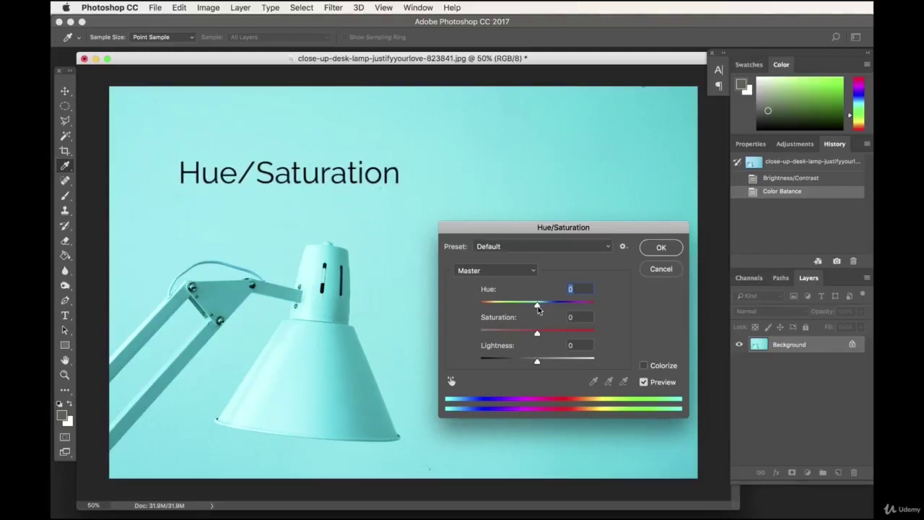
pyautogui.moveTo(537, 307); pyautogui.dragTo(495, 307)
pyautogui.moveTo(492, 240); pyautogui.dragTo(557, 223)
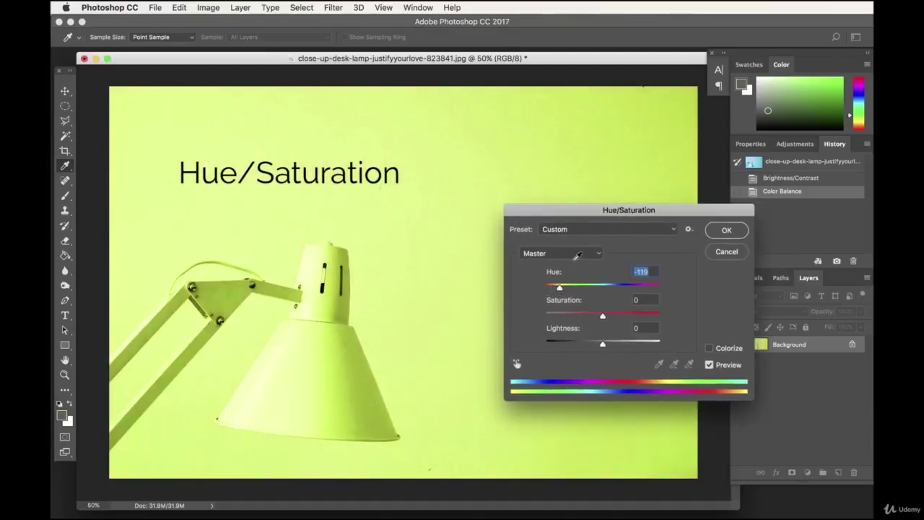
# Set the hue to +1, saturation to +1 and lightness to about +3, and apply the Hue/Saturation adjustment.
pyautogui.moveTo(562, 288); pyautogui.dragTo(559, 289)
pyautogui.moveTo(557, 289); pyautogui.dragTo(602, 314)
pyautogui.moveTo(604, 347); pyautogui.dragTo(605, 346)
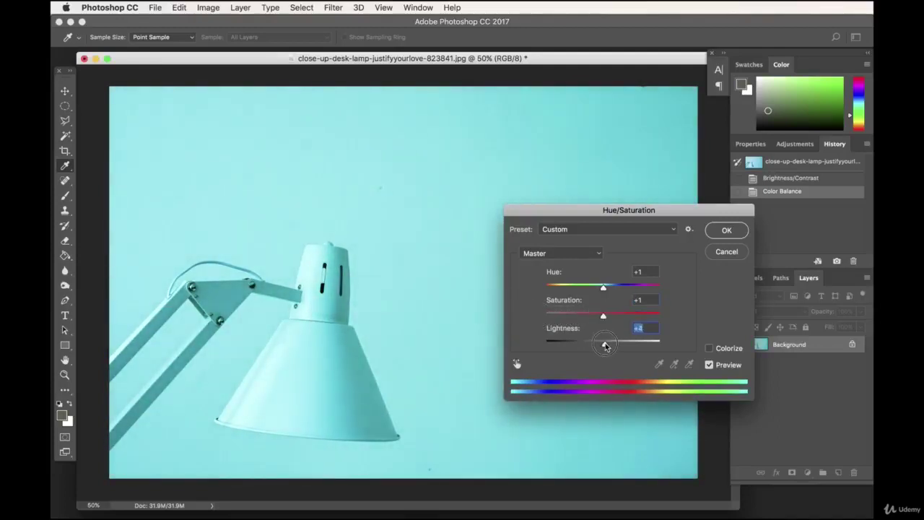
pyautogui.click(727, 230)
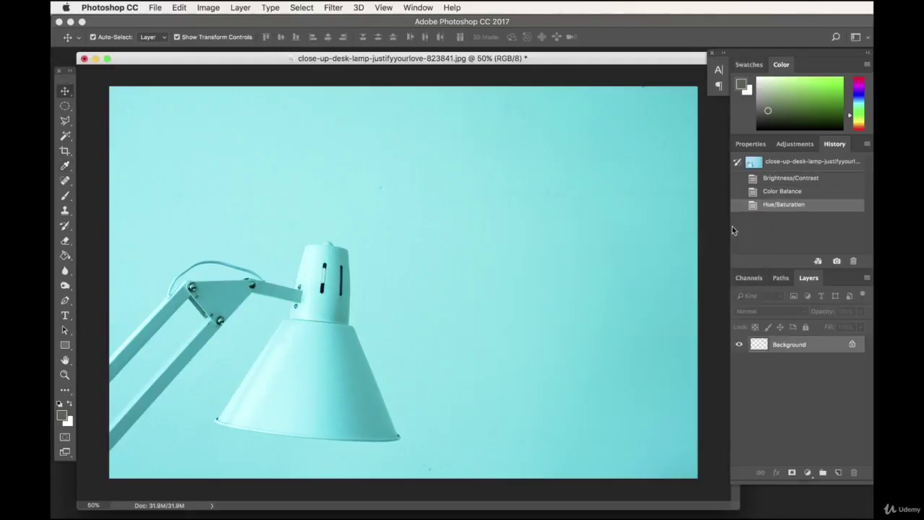
# Try a Black & White adjustment with reds 55%, yellows 49% and greens -82%, and cancel it.
pyautogui.click(206, 8)
pyautogui.moveTo(211, 39)
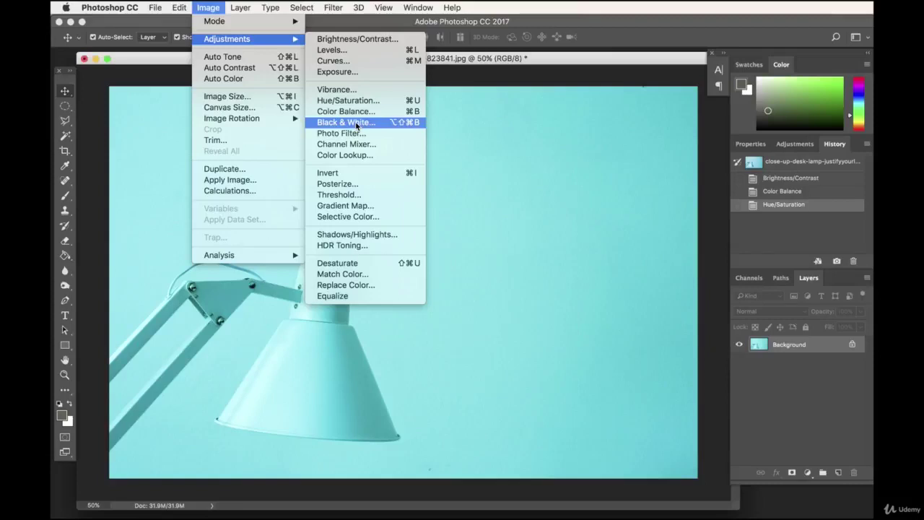
pyautogui.click(356, 124)
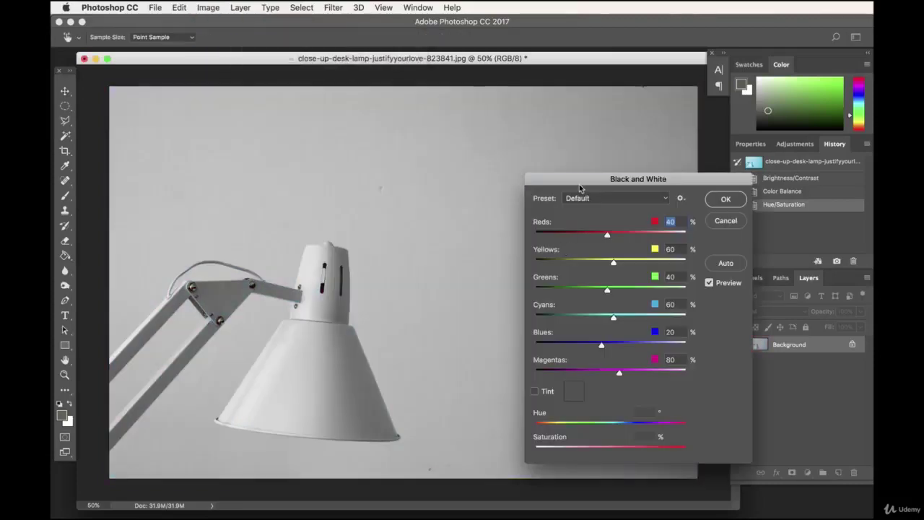
pyautogui.moveTo(580, 187); pyautogui.dragTo(535, 177)
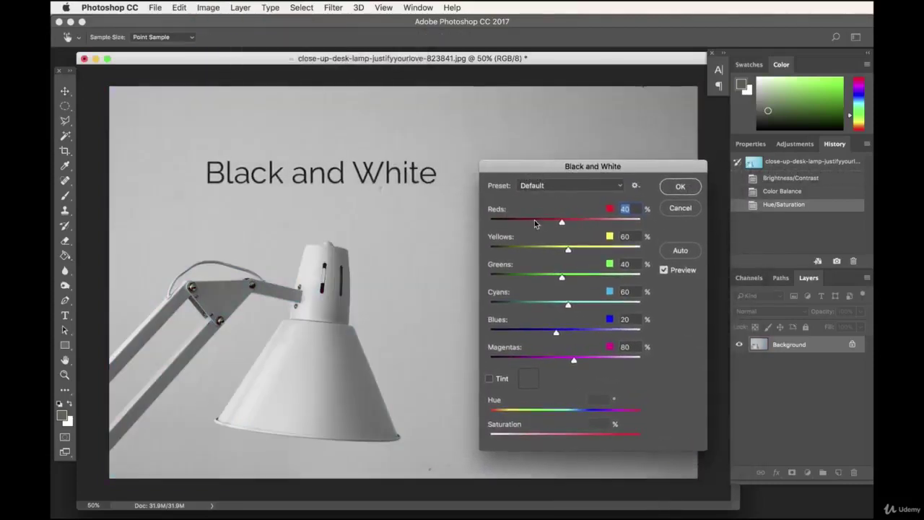
pyautogui.moveTo(563, 224); pyautogui.dragTo(525, 277)
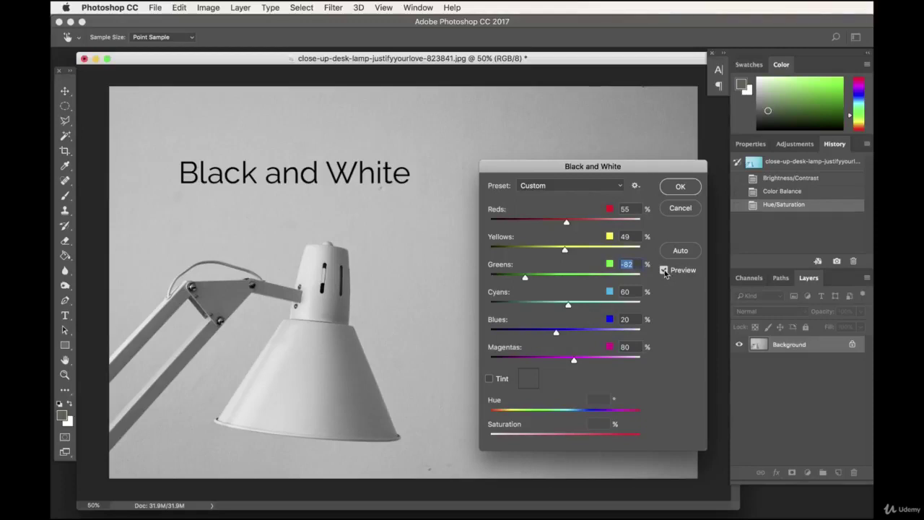
pyautogui.click(680, 208)
# Try a Photo Filter adjustment on the lamp photo using Warming Filter (85) at 100% density.
pyautogui.click(208, 7)
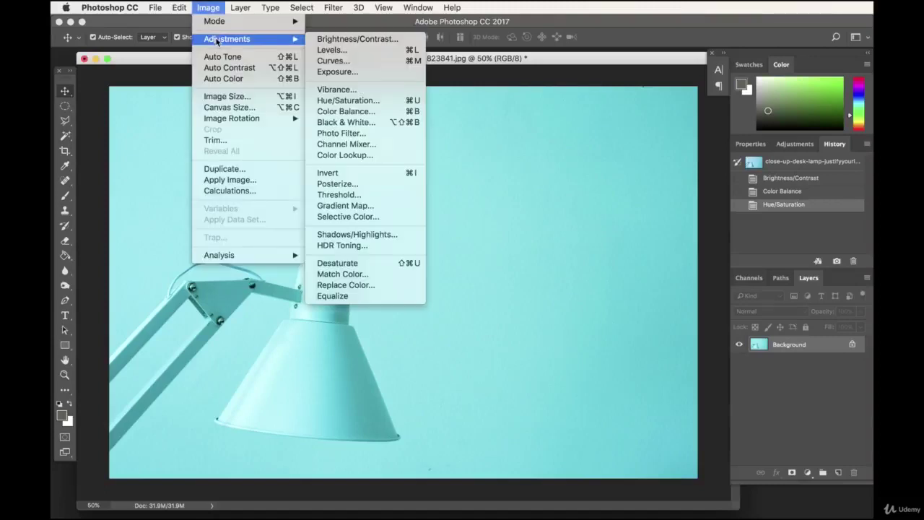
pyautogui.click(363, 140)
pyautogui.moveTo(606, 188); pyautogui.dragTo(562, 155)
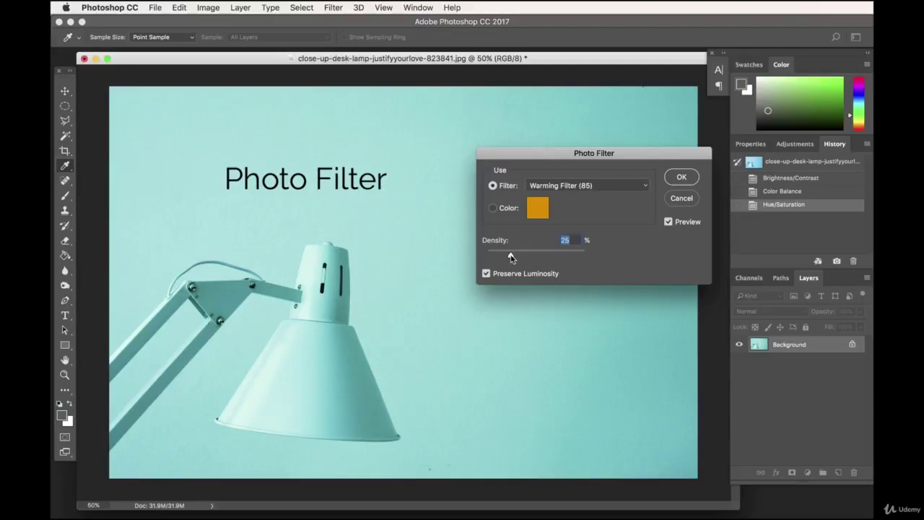
pyautogui.moveTo(515, 254); pyautogui.dragTo(599, 256)
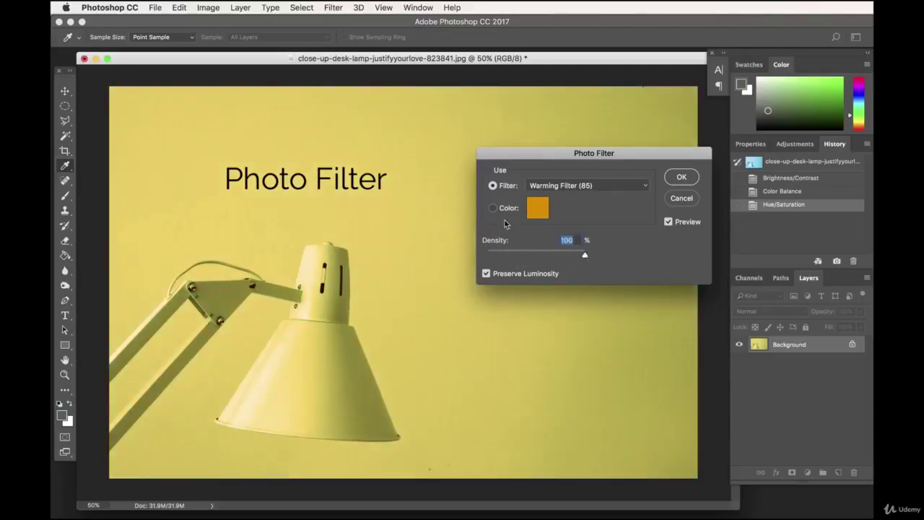
# Preview the Cooling Filter (80) and Sepia photo filters, reduce the Sepia density to 64%, and cancel the adjustment.
pyautogui.click(582, 186)
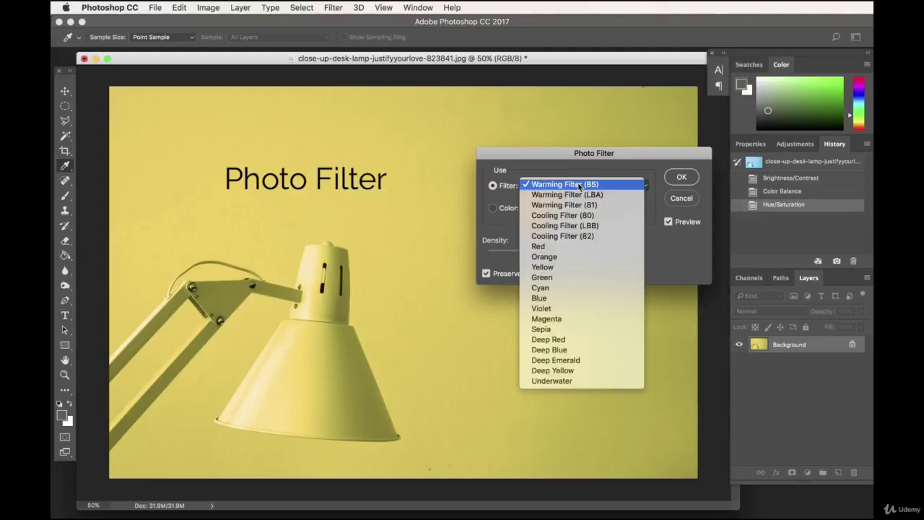
pyautogui.click(567, 214)
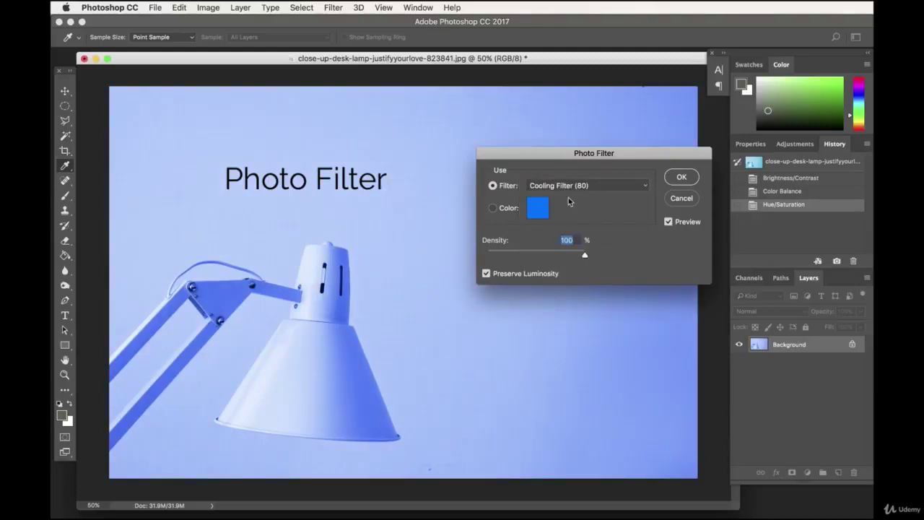
pyautogui.click(570, 186)
pyautogui.click(553, 297)
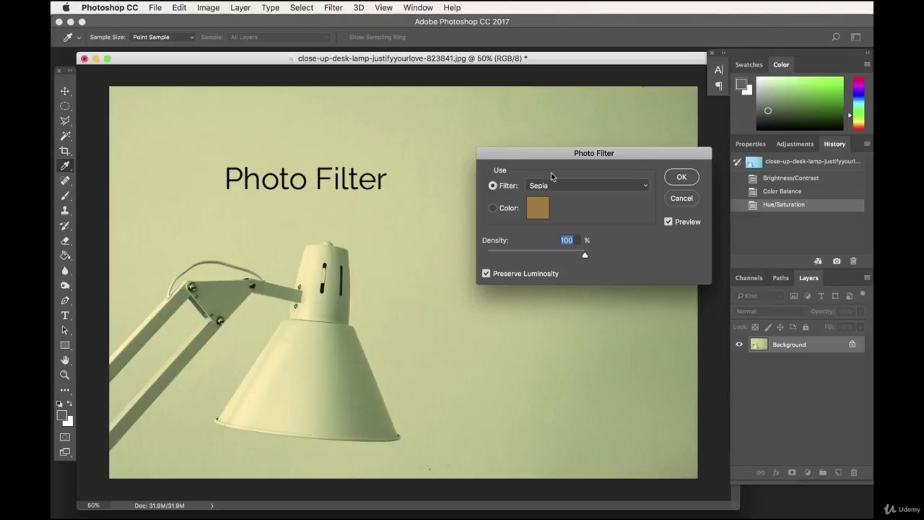
pyautogui.click(551, 256)
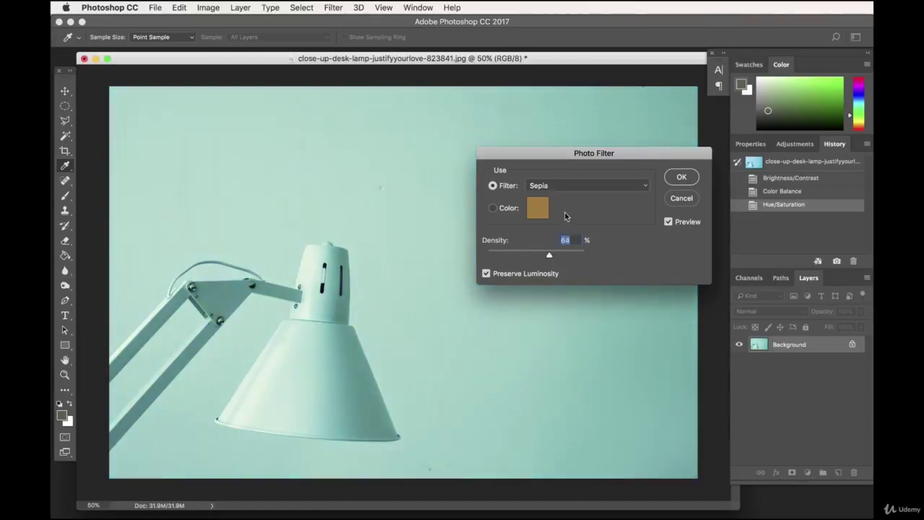
pyautogui.click(673, 202)
# Start a Gradient Map adjustment on the lamp photo and reposition its dialog to make room for the gradient presets.
pyautogui.click(207, 7)
pyautogui.moveTo(205, 41)
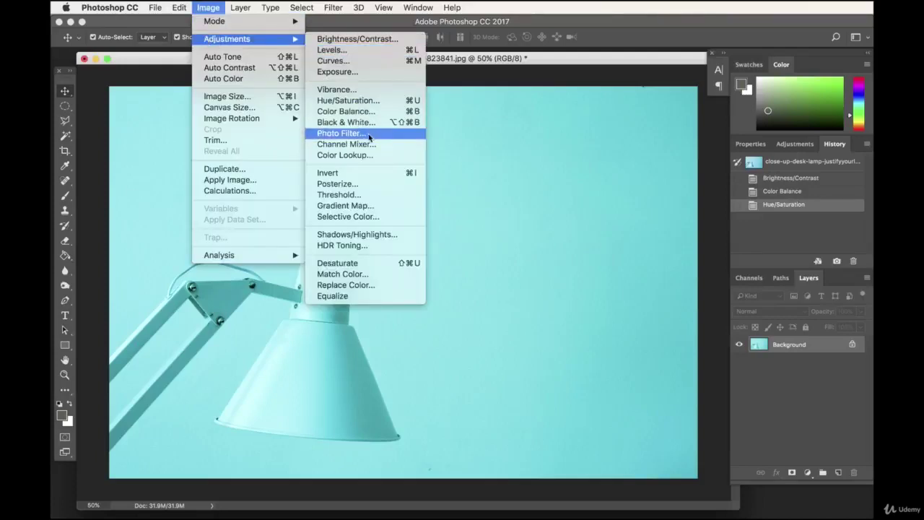
pyautogui.click(358, 208)
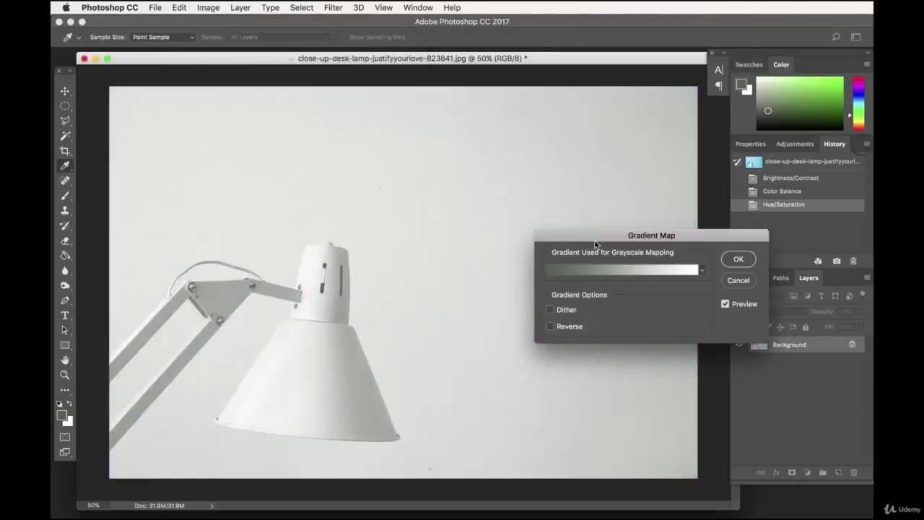
pyautogui.moveTo(584, 243); pyautogui.dragTo(499, 231)
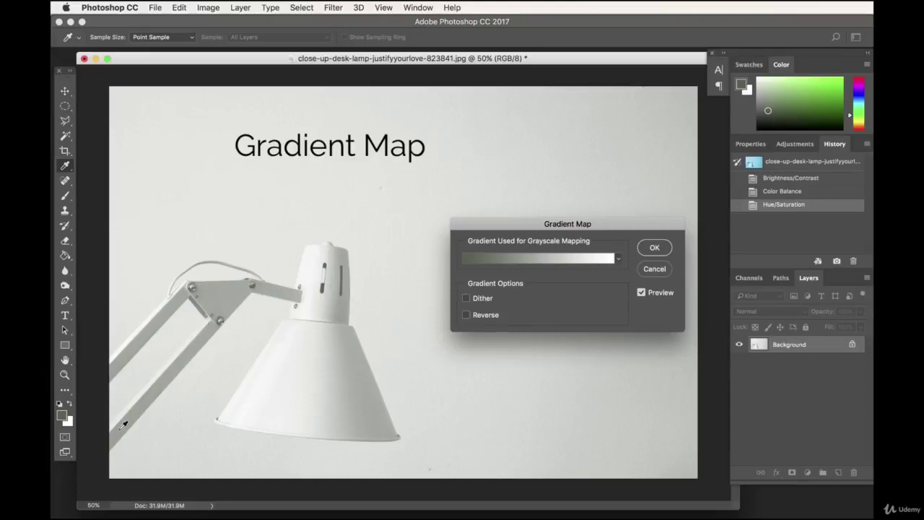
pyautogui.click(617, 262)
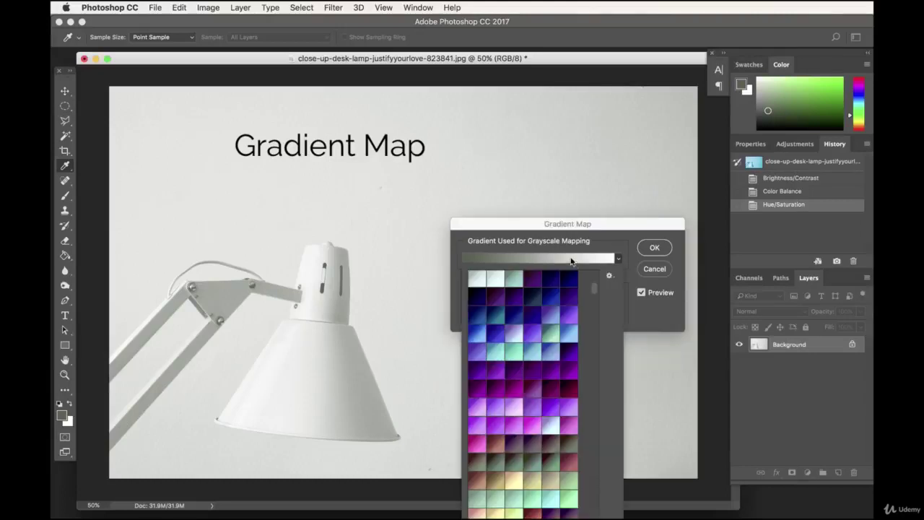
pyautogui.moveTo(530, 228); pyautogui.dragTo(532, 92)
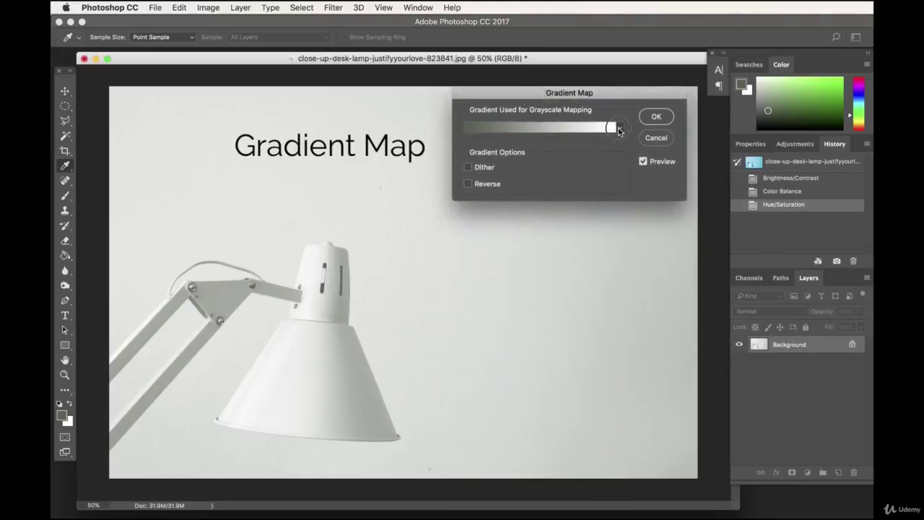
# Preview dark purple, mint green, lavender and pale green gradient presets for the Gradient Map on the lamp photo.
pyautogui.click(618, 129)
pyautogui.click(534, 244)
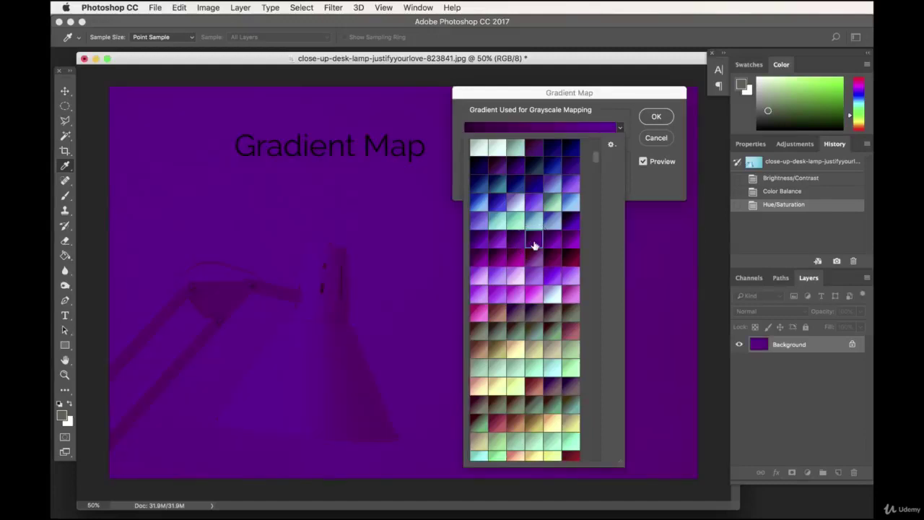
pyautogui.click(516, 218)
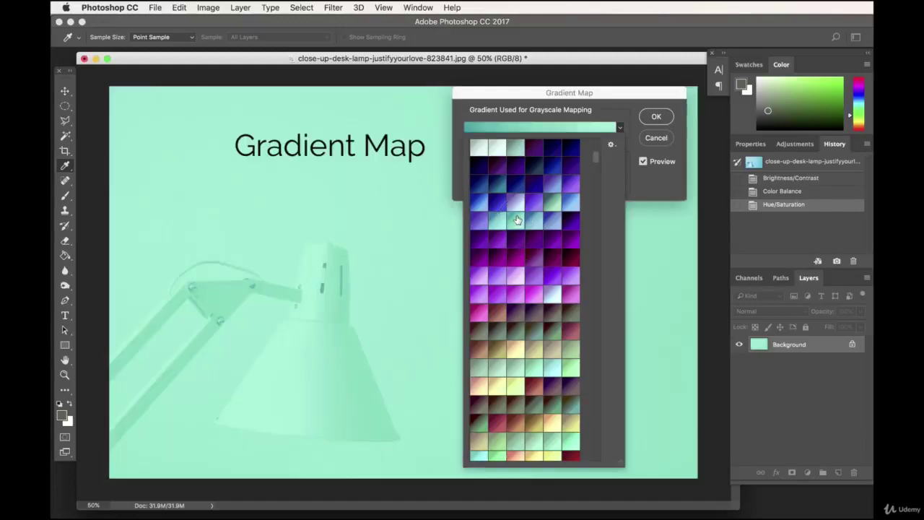
pyautogui.click(517, 278)
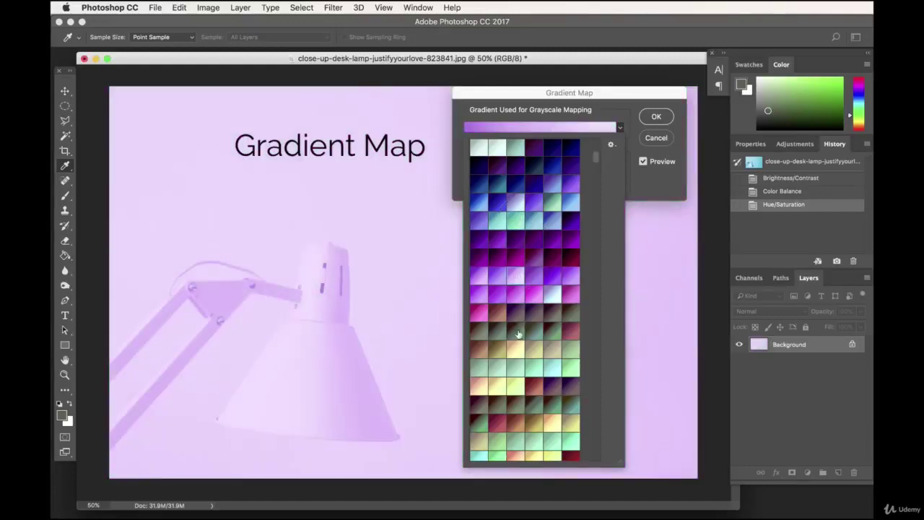
pyautogui.click(534, 368)
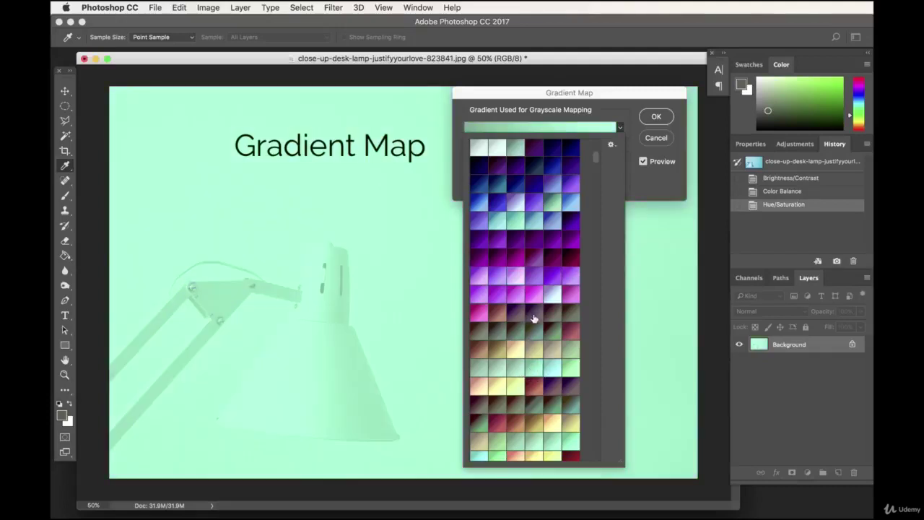
# Preview magenta, near-black red and pink-to-yellow gradient presets from further down the preset list.
pyautogui.scroll(-5, 533, 315)
pyautogui.click(569, 409)
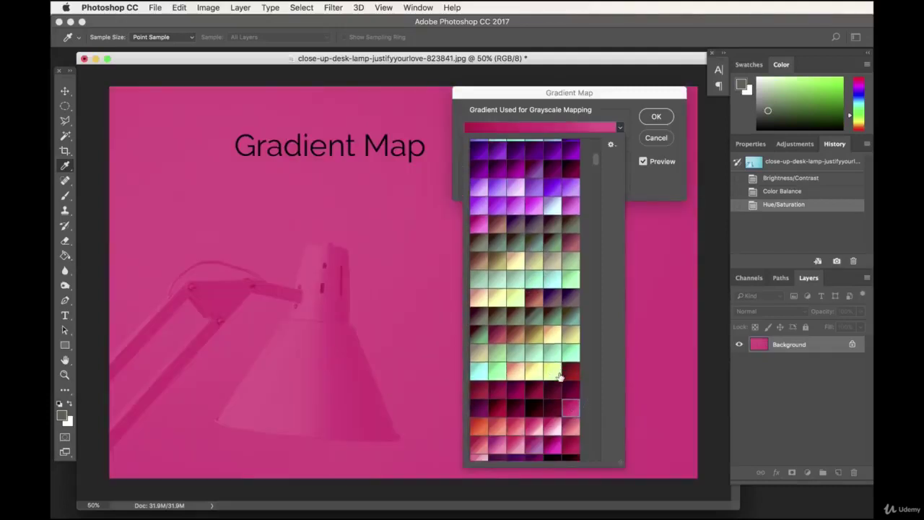
pyautogui.scroll(-5, 560, 376)
pyautogui.click(535, 309)
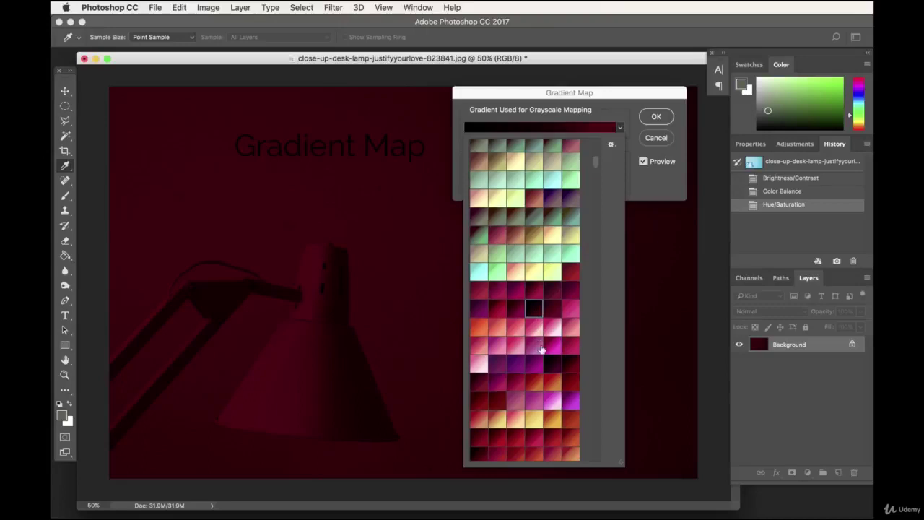
pyautogui.scroll(-4, 540, 349)
pyautogui.click(514, 354)
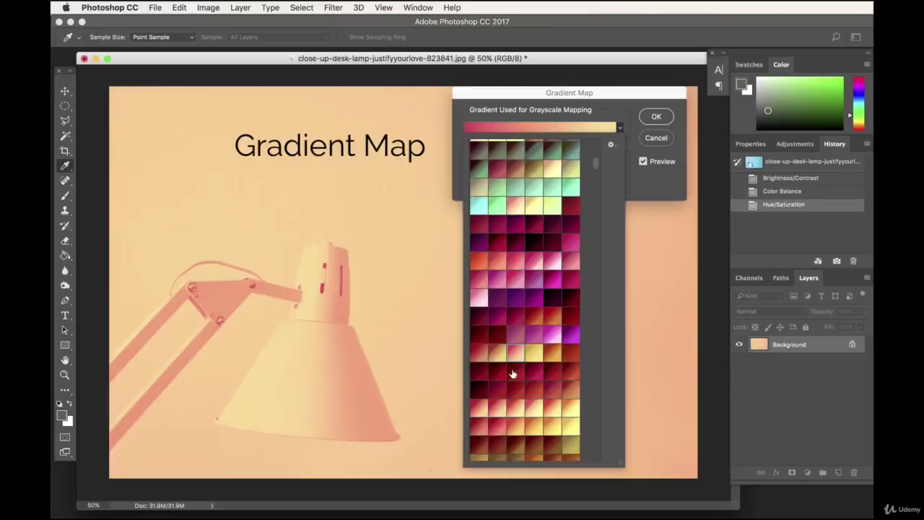
# Choose a pale mint green gradient and apply the Gradient Map to the lamp photo.
pyautogui.click(547, 206)
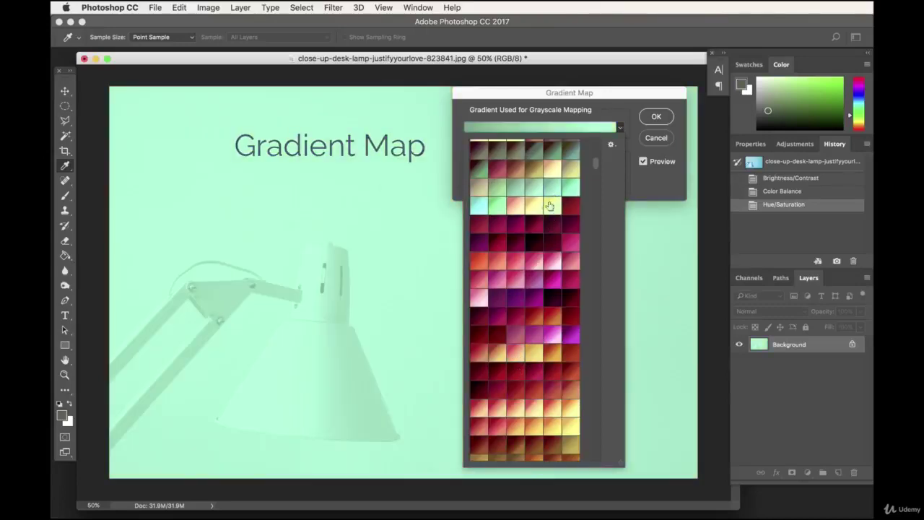
pyautogui.click(656, 117)
pyautogui.click(657, 117)
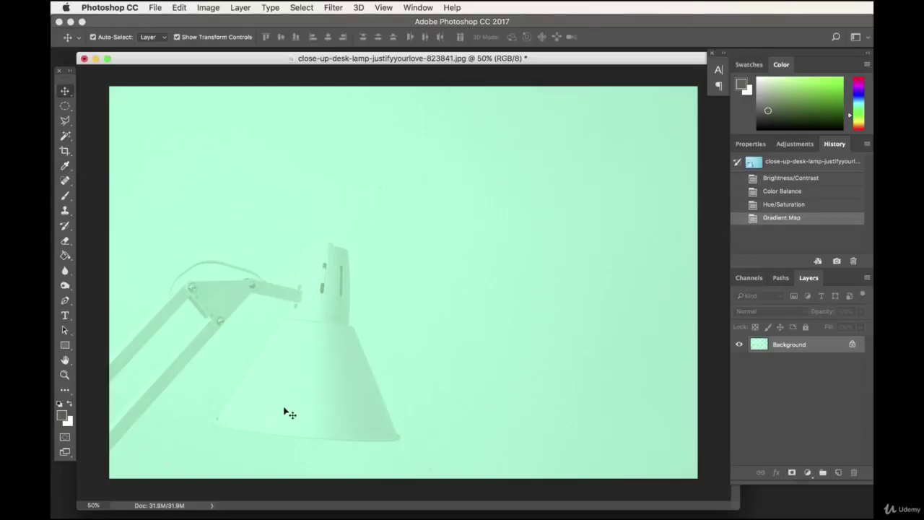
# Compare the lamp photo with and without the Gradient Map, and revert it to the Hue/Saturation history state.
pyautogui.click(787, 205)
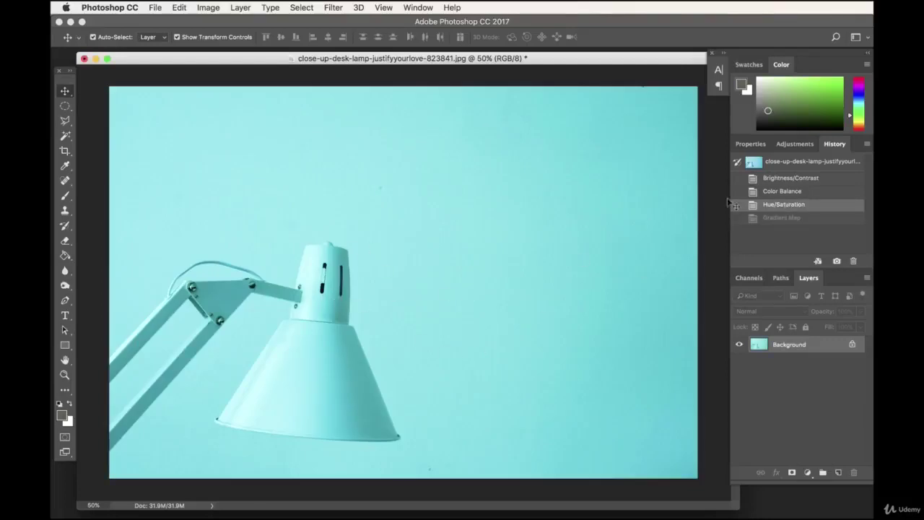
pyautogui.click(783, 218)
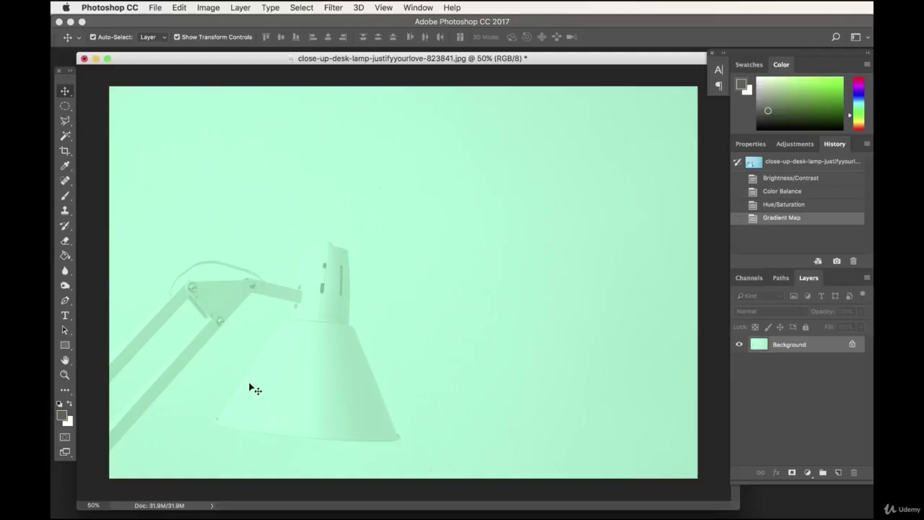
pyautogui.click(181, 7)
pyautogui.moveTo(203, 9)
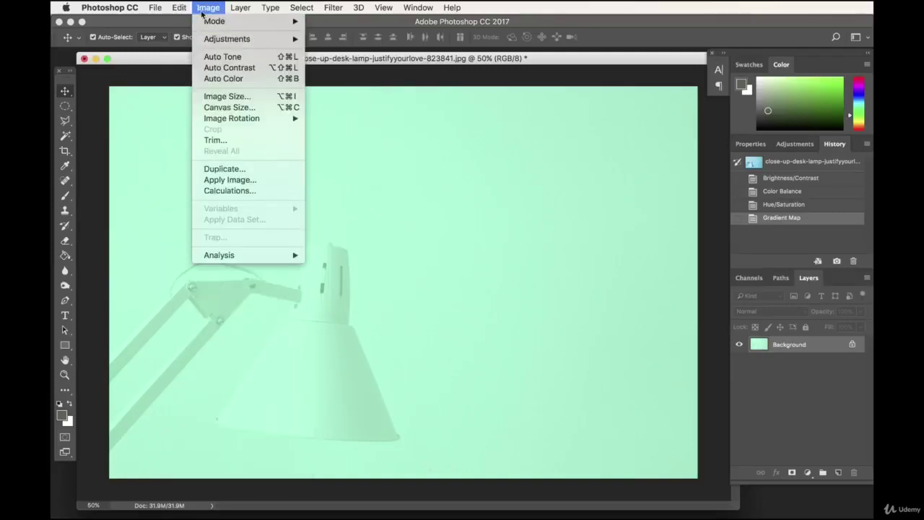
pyautogui.press('Escape')
pyautogui.click(784, 204)
# Invert the lamp photo's colors, and undo the inversion.
pyautogui.click(203, 7)
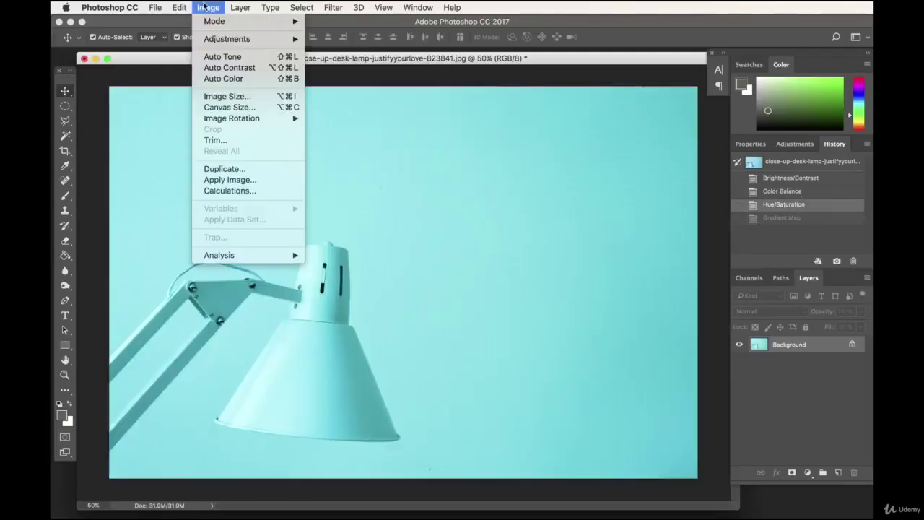
pyautogui.moveTo(208, 39)
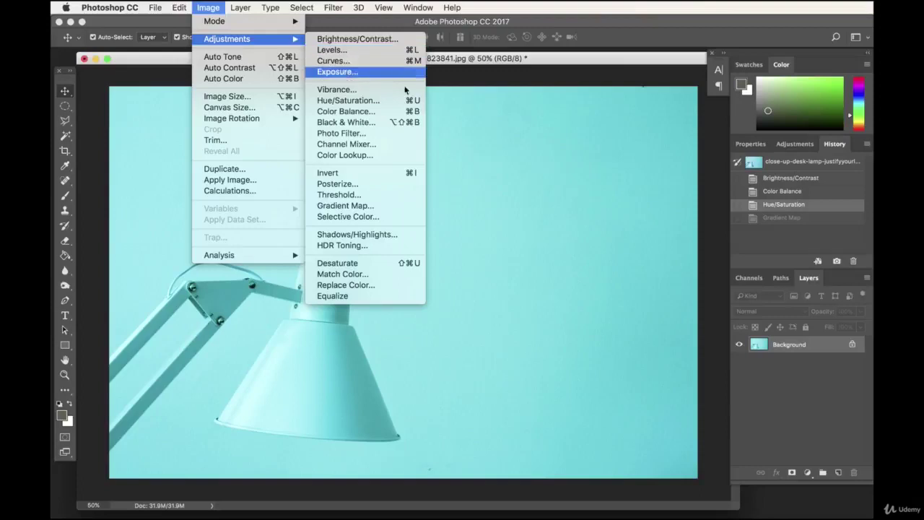
pyautogui.click(387, 176)
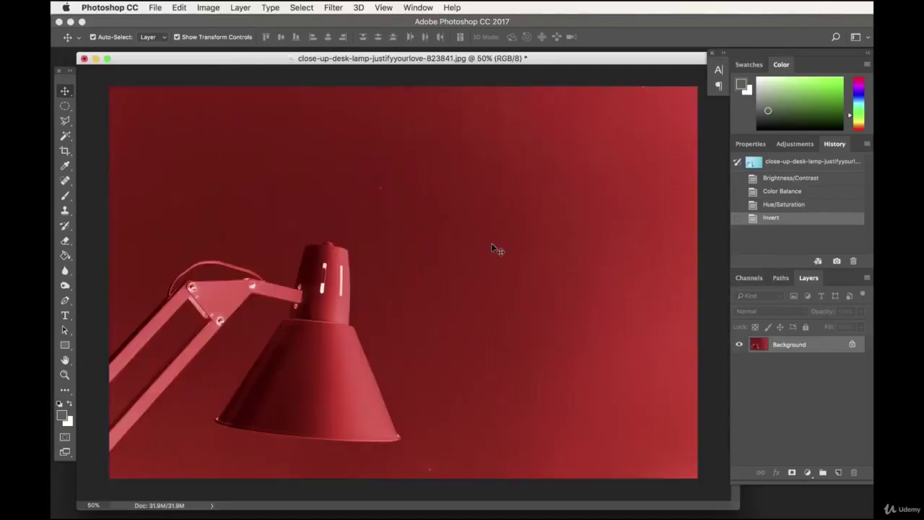
pyautogui.click(179, 8)
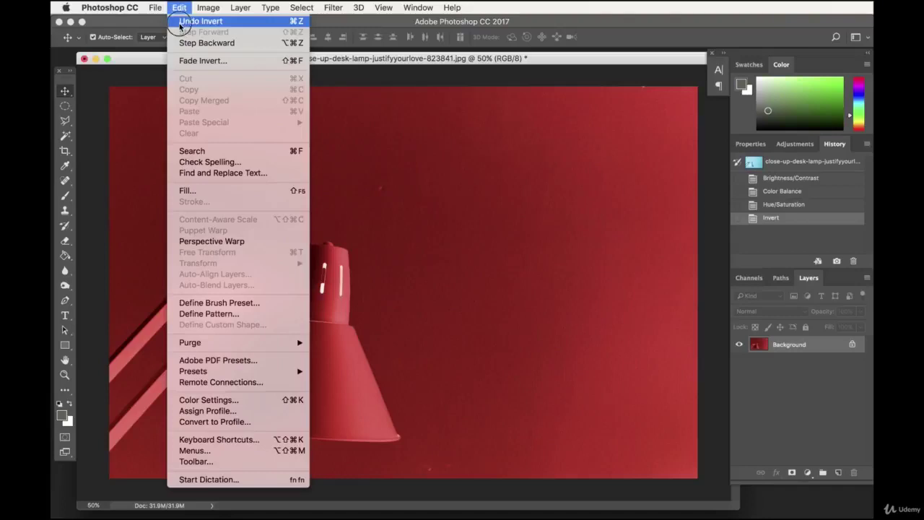
pyautogui.click(211, 21)
pyautogui.click(208, 7)
pyautogui.moveTo(231, 39)
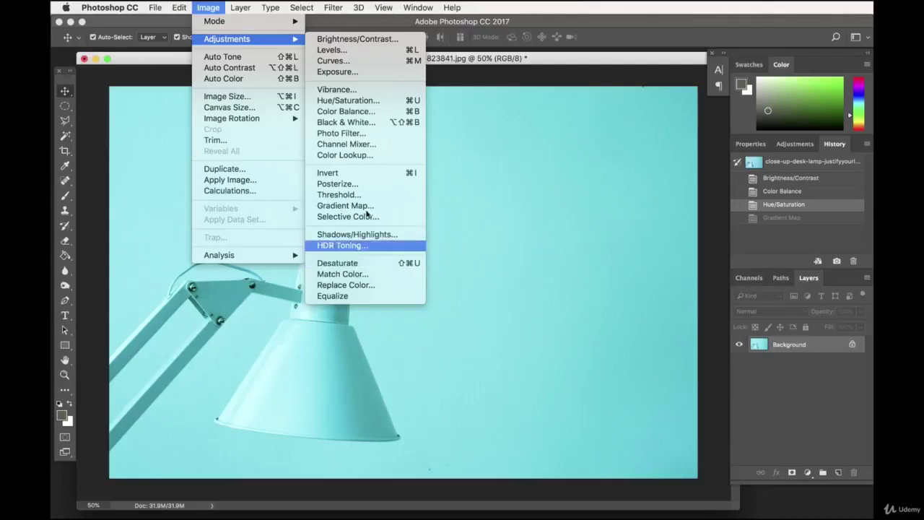
pyautogui.click(358, 124)
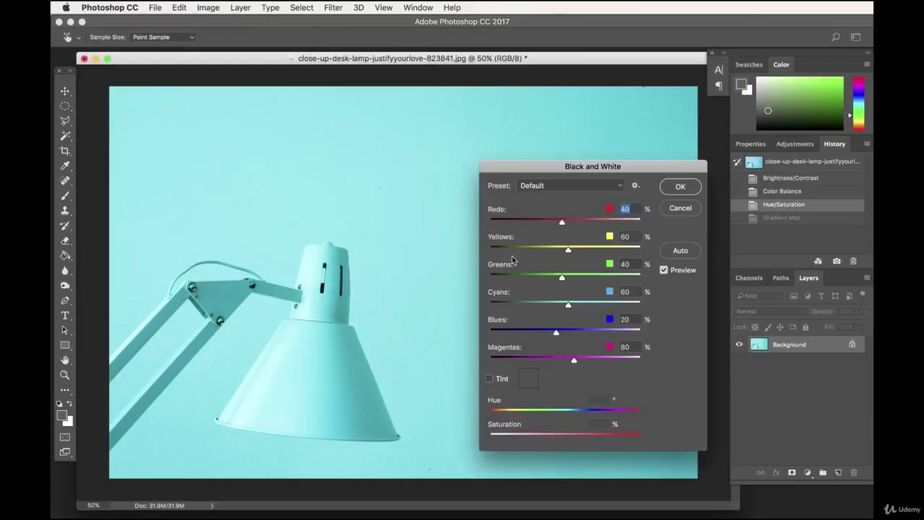
pyautogui.click(680, 208)
# Try a Levels adjustment on the lamp photo with the black output level raised to 40, and cancel it.
pyautogui.click(209, 7)
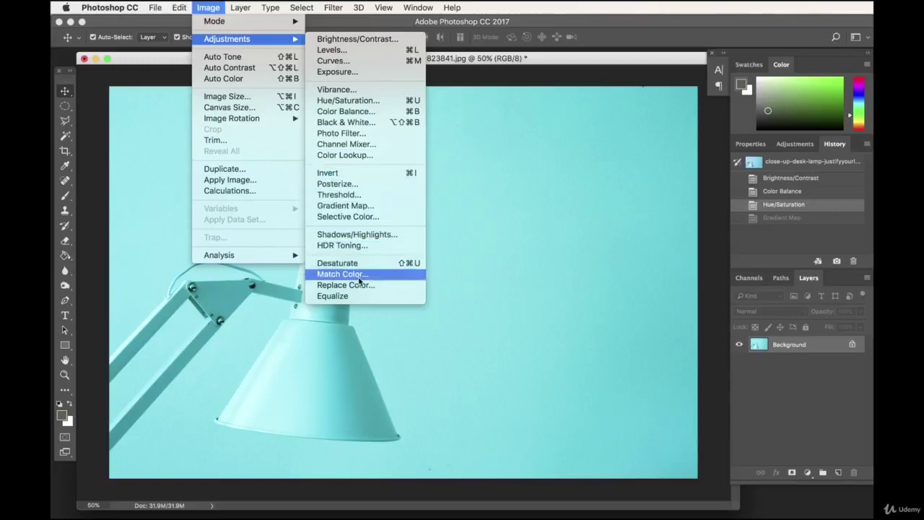
pyautogui.click(354, 52)
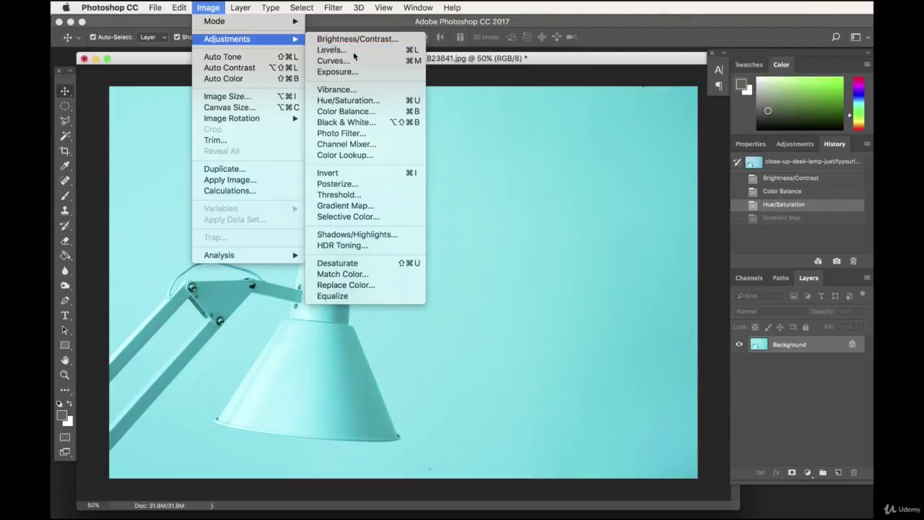
pyautogui.moveTo(542, 207); pyautogui.dragTo(513, 124)
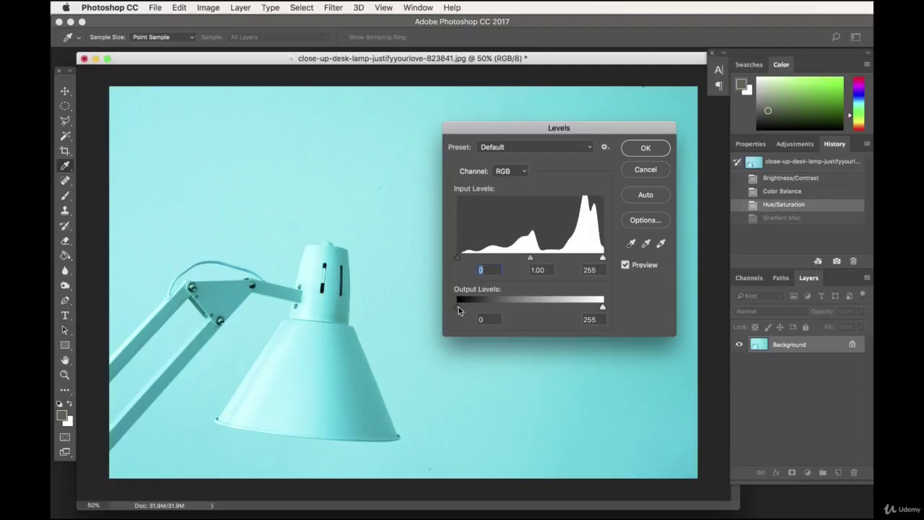
pyautogui.moveTo(459, 307); pyautogui.dragTo(480, 310)
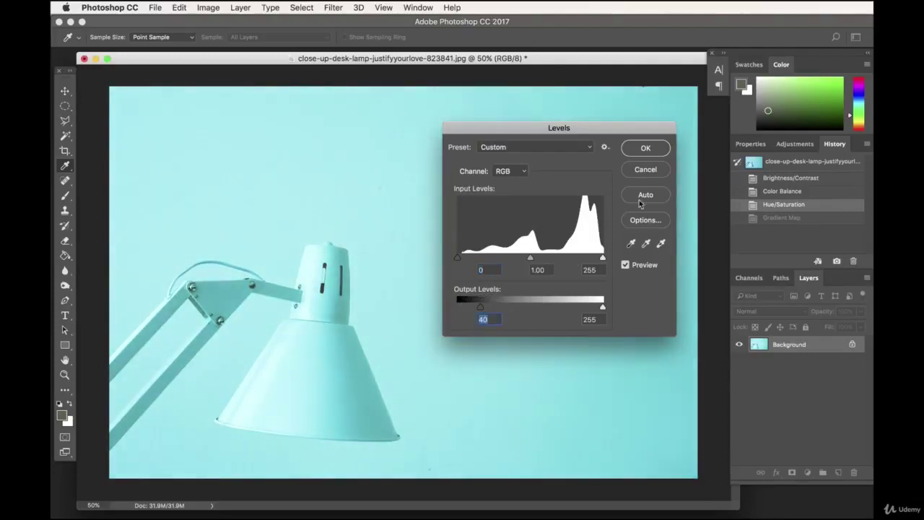
pyautogui.click(646, 147)
pyautogui.click(215, 6)
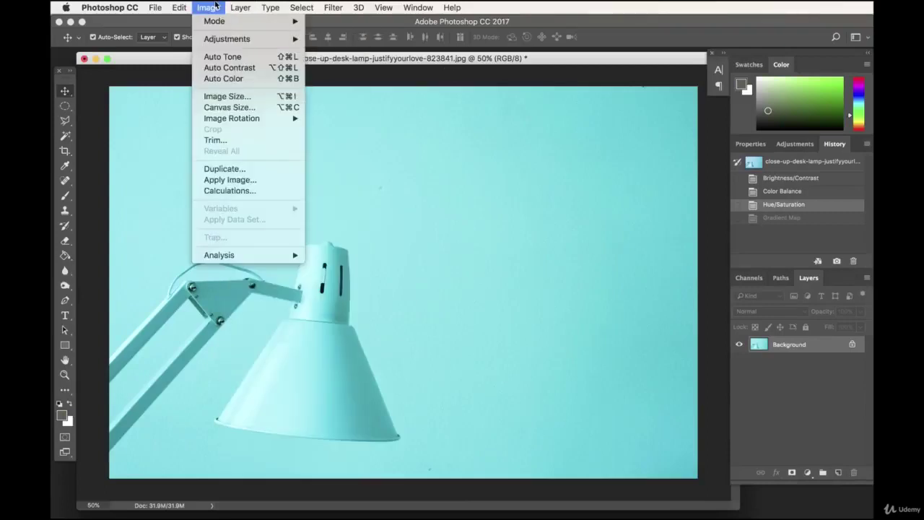
pyautogui.click(216, 6)
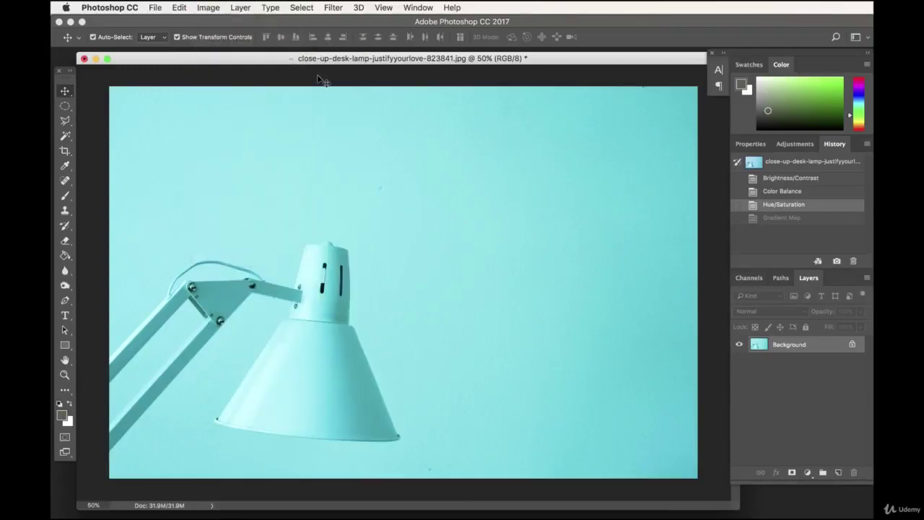
pyautogui.click(212, 7)
pyautogui.click(212, 7)
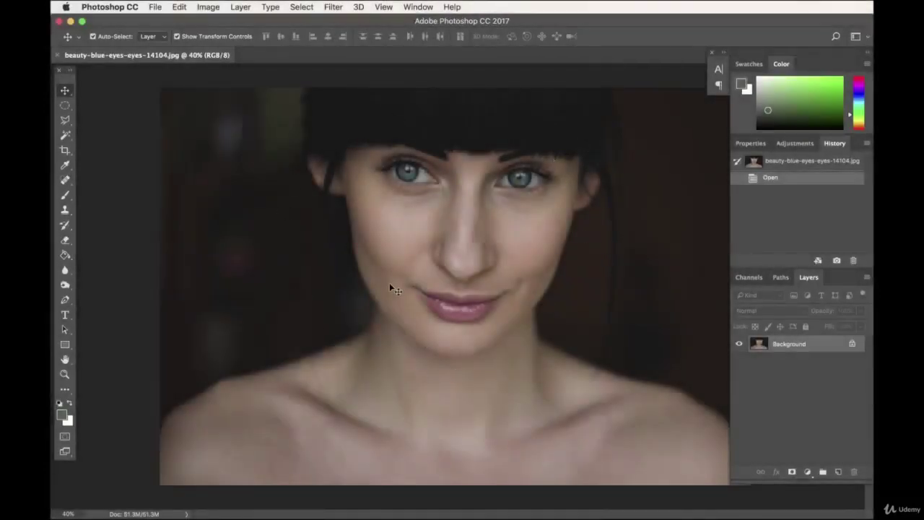
pyautogui.click(208, 9)
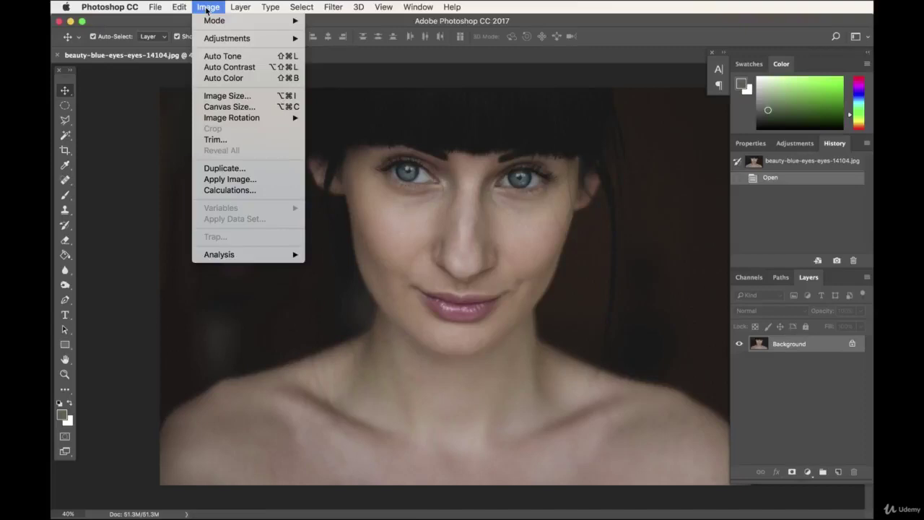
pyautogui.click(208, 9)
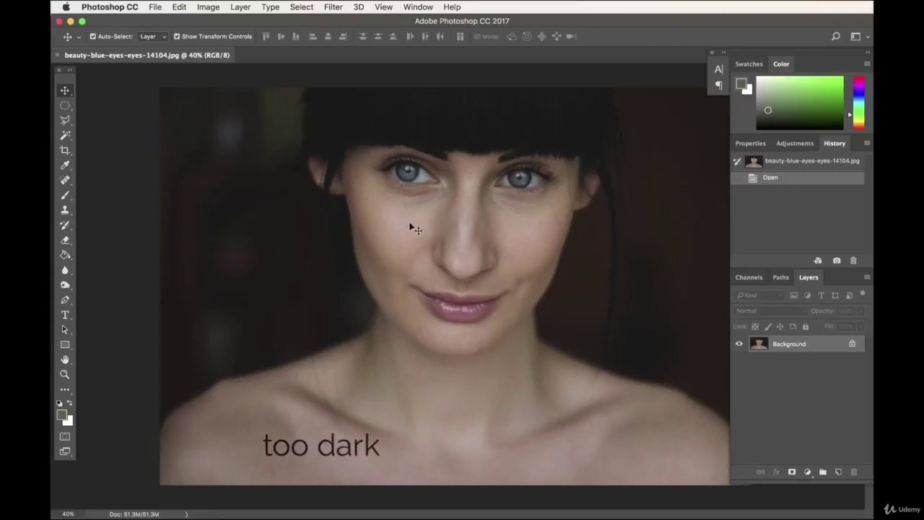
pyautogui.click(206, 6)
pyautogui.click(207, 5)
# Apply a Brightness/Contrast adjustment with brightness 32 and contrast 35 to the portrait, and compare it with the original photo.
pyautogui.click(208, 6)
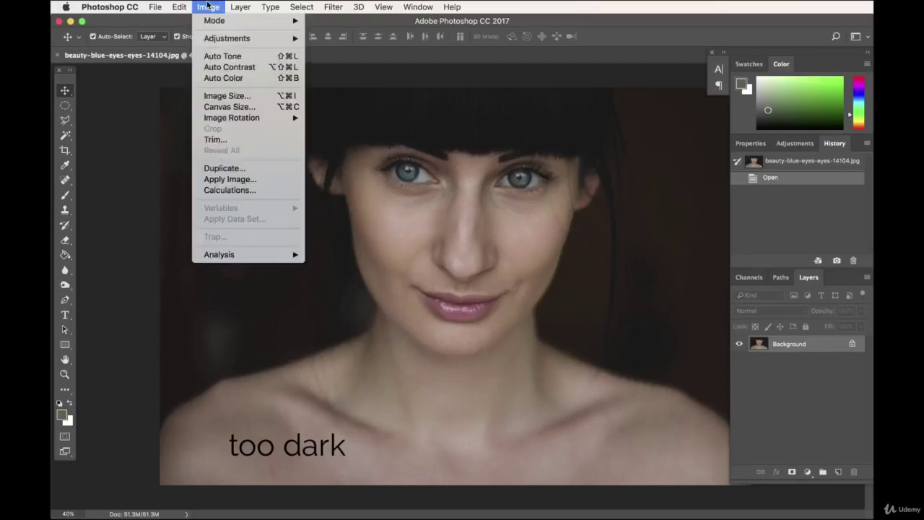
pyautogui.moveTo(244, 39)
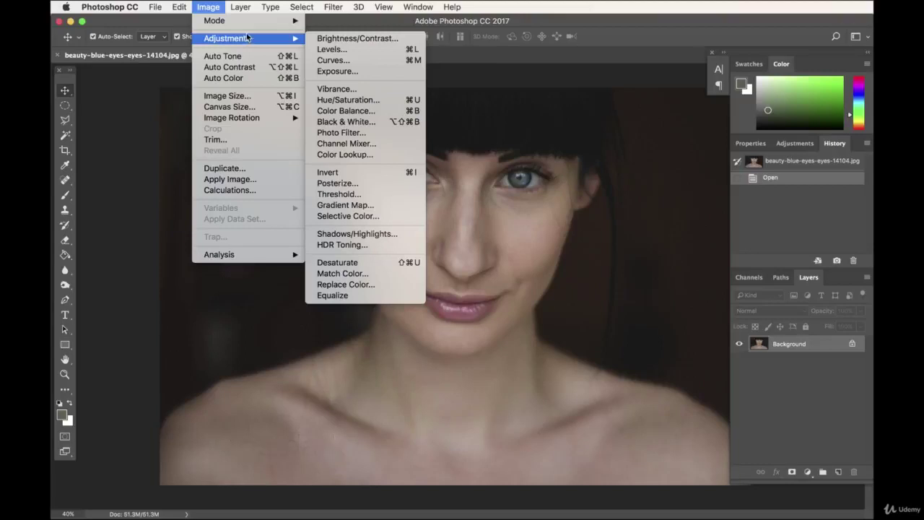
pyautogui.moveTo(252, 24)
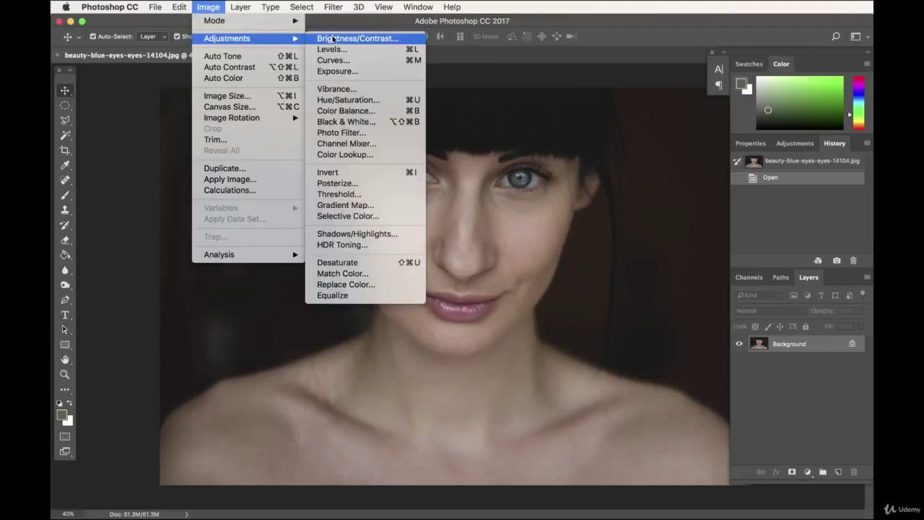
pyautogui.click(368, 39)
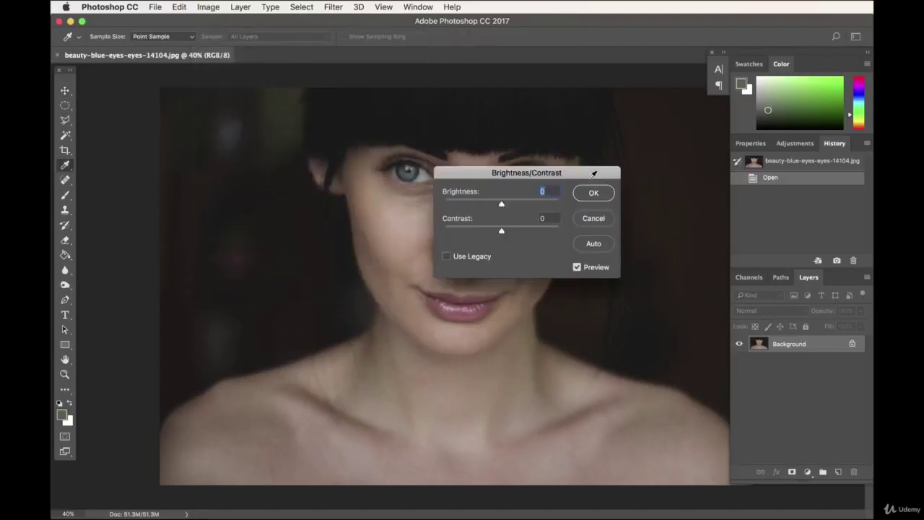
pyautogui.moveTo(593, 177); pyautogui.dragTo(722, 356)
pyautogui.moveTo(629, 384); pyautogui.dragTo(650, 417)
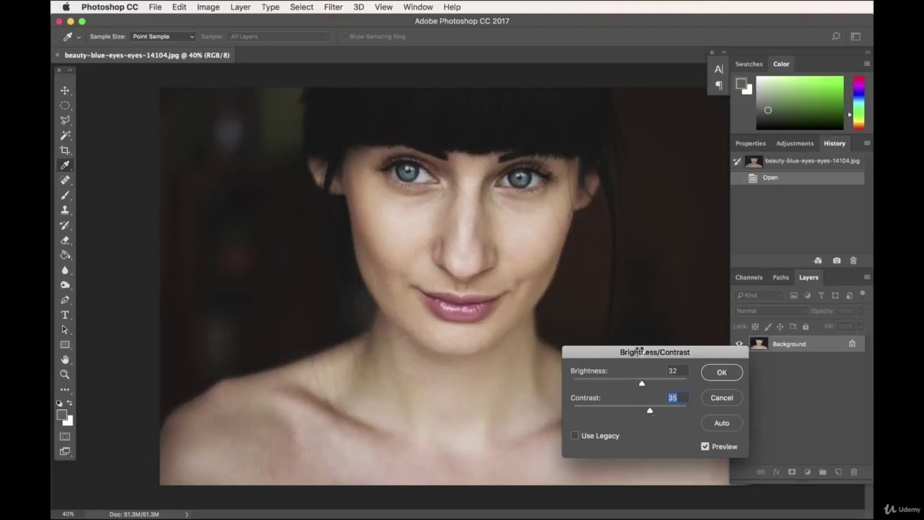
pyautogui.press('Return')
pyautogui.press('v')
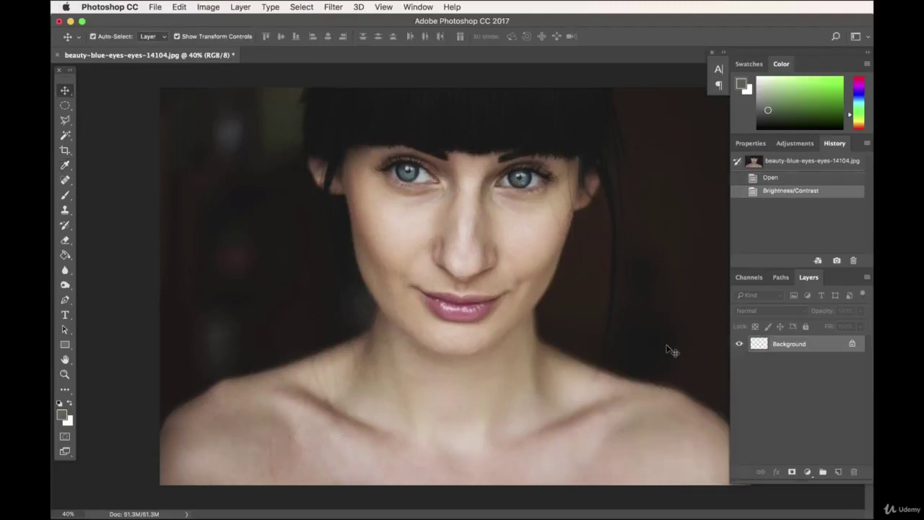
pyautogui.click(793, 167)
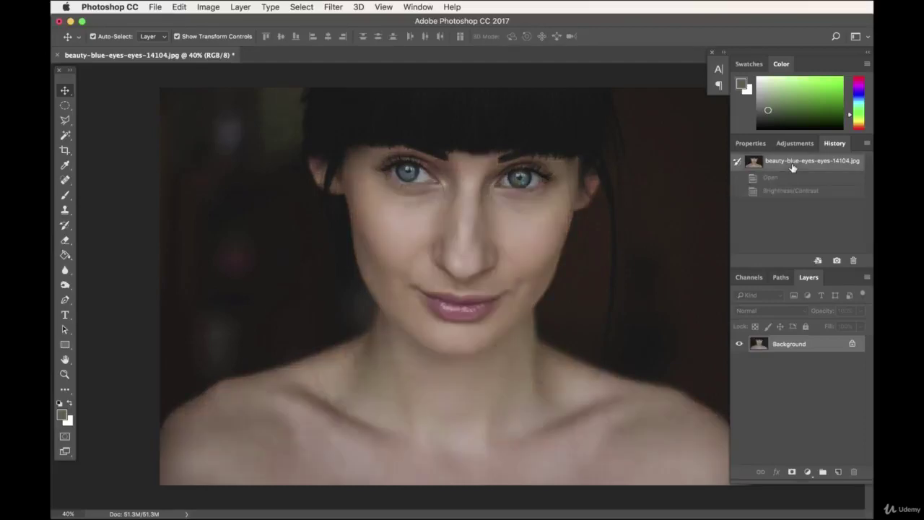
pyautogui.click(790, 192)
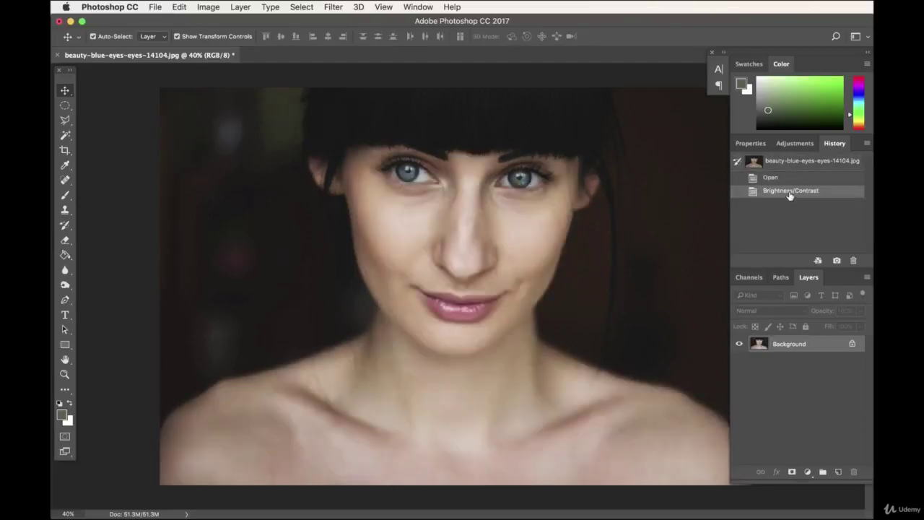
# Compare the brightened portrait with its original, and start an Exposure adjustment with gamma correction 1.04.
pyautogui.click(798, 165)
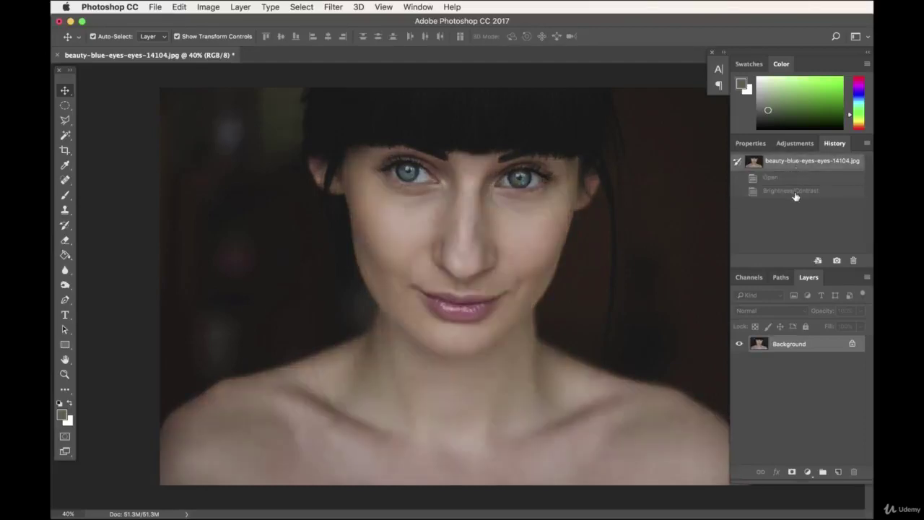
pyautogui.click(793, 192)
pyautogui.click(208, 6)
pyautogui.moveTo(214, 39)
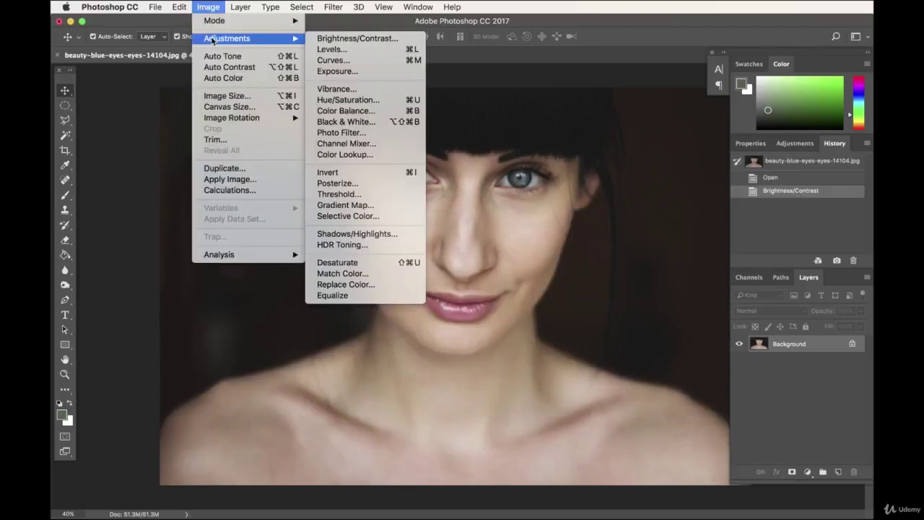
pyautogui.click(352, 72)
pyautogui.moveTo(593, 171); pyautogui.dragTo(699, 310)
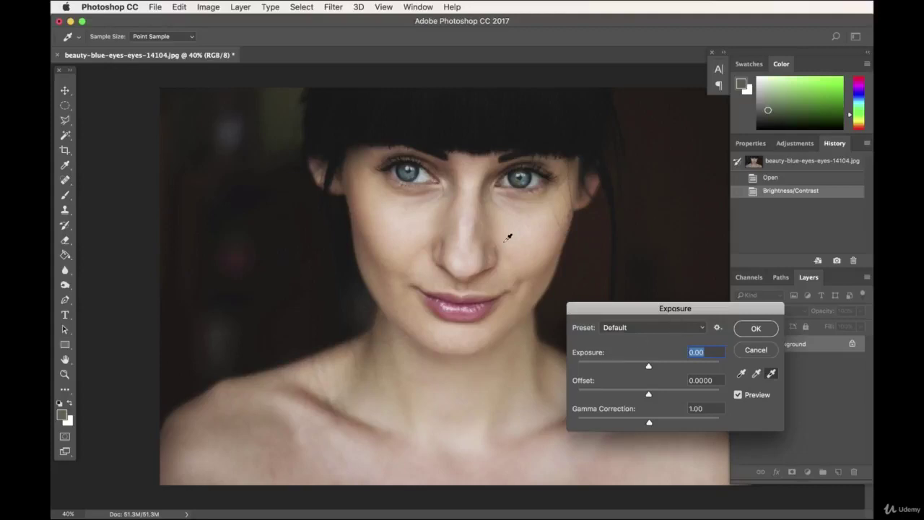
pyautogui.moveTo(650, 425); pyautogui.dragTo(633, 426)
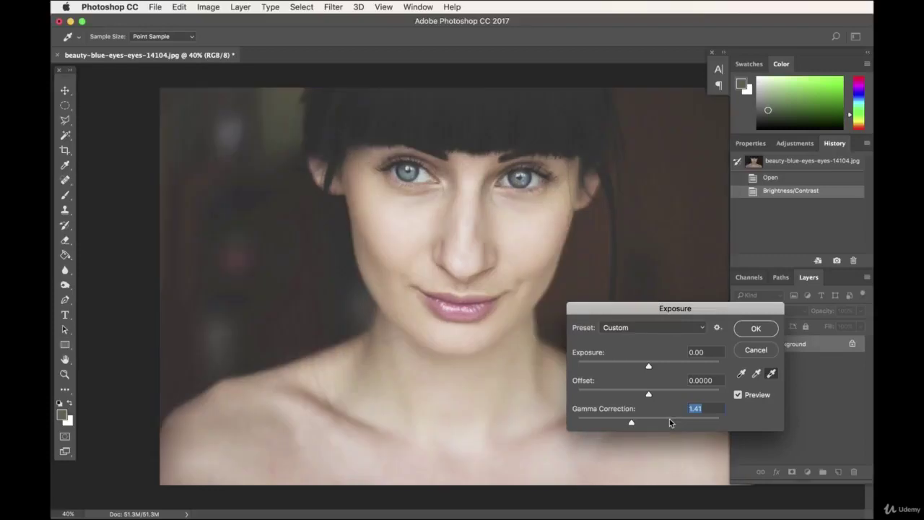
pyautogui.click(660, 424)
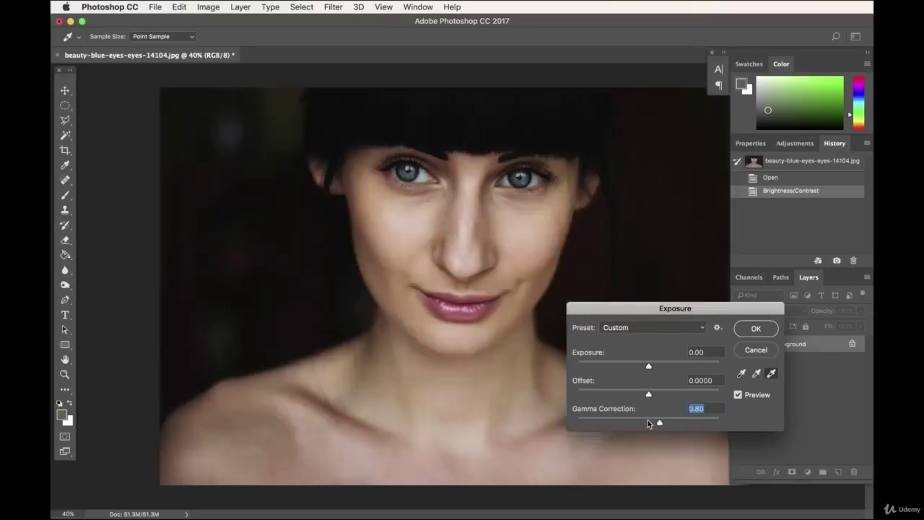
pyautogui.click(648, 424)
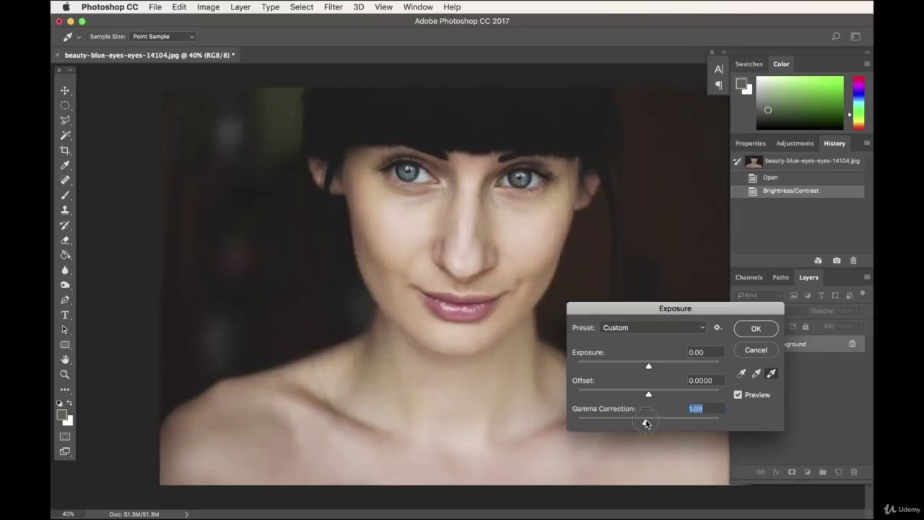
pyautogui.moveTo(646, 424)
pyautogui.mouseDown()
pyautogui.moveTo(638, 424)
pyautogui.moveTo(648, 424)
pyautogui.mouseUp()
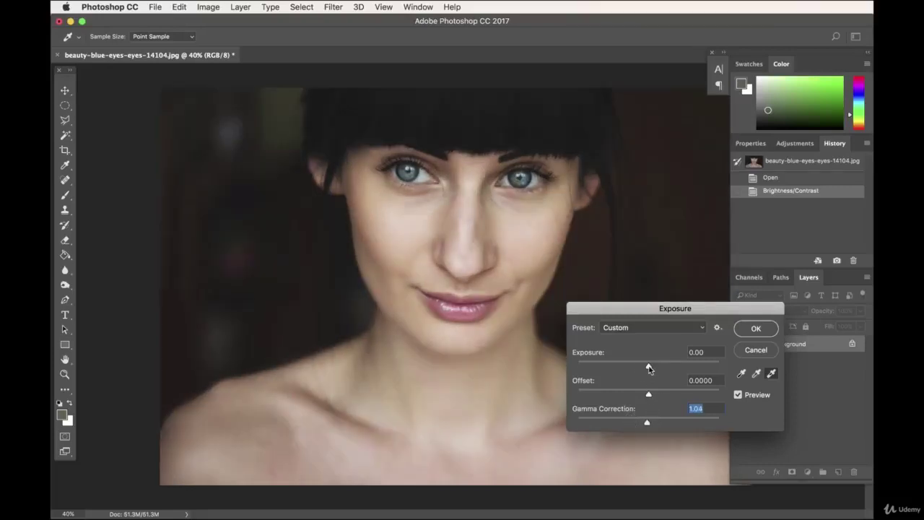
# Set the exposure value to +0.08 and apply the Exposure adjustment to the portrait.
pyautogui.moveTo(648, 368); pyautogui.dragTo(651, 371)
pyautogui.click(651, 369)
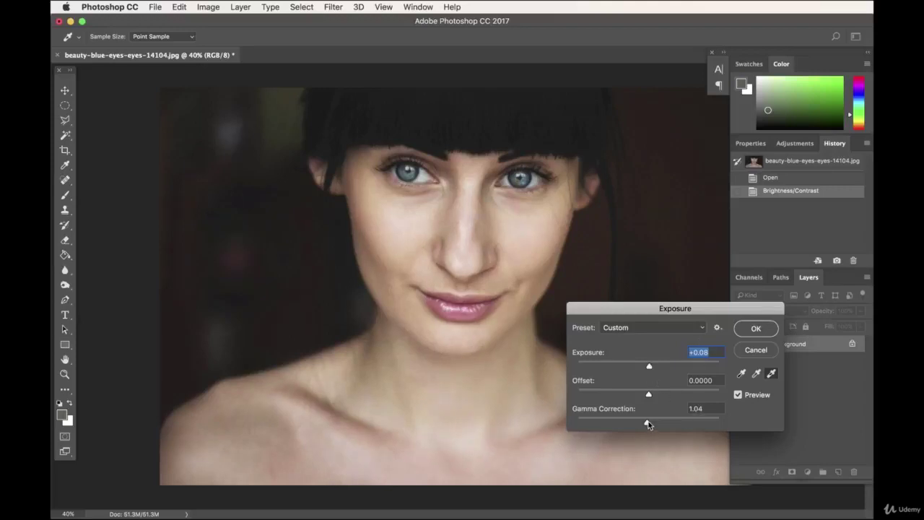
pyautogui.click(756, 329)
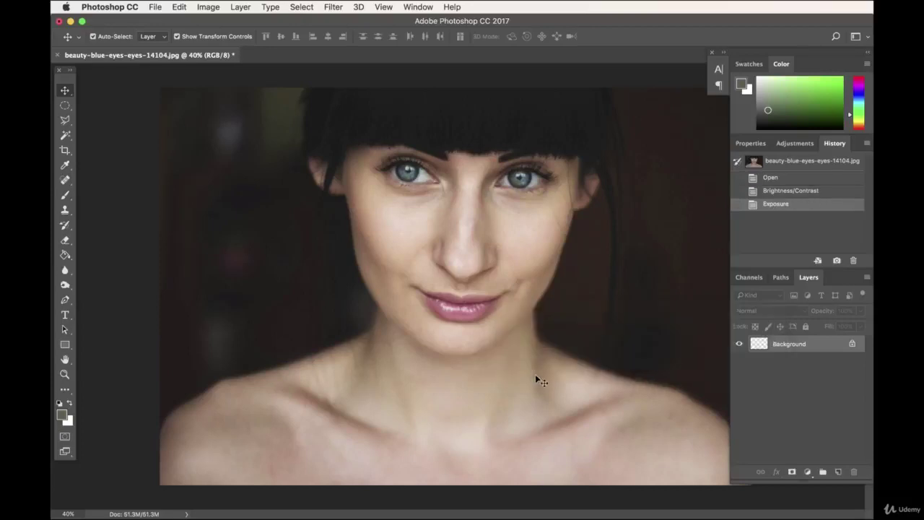
# Start a Vibrance adjustment on the portrait, try strong vibrance up to +98, and lower it to +35.
pyautogui.click(208, 7)
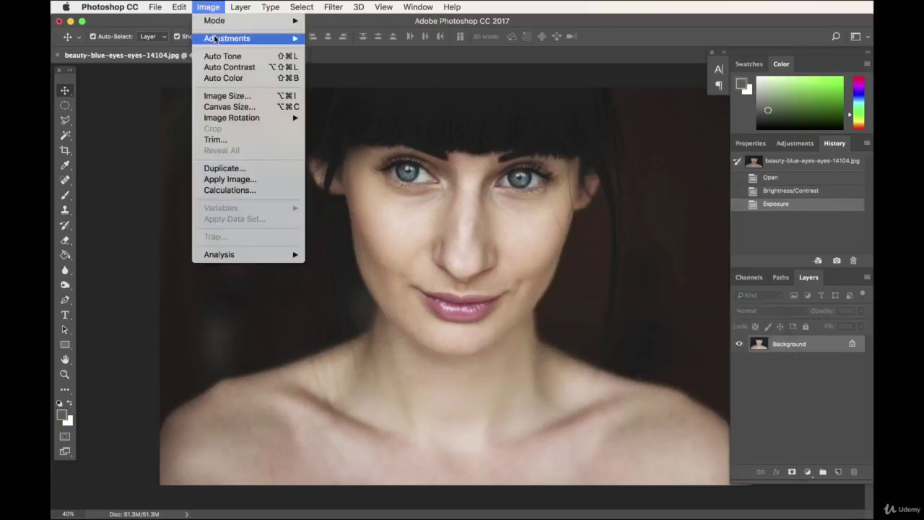
pyautogui.moveTo(218, 39)
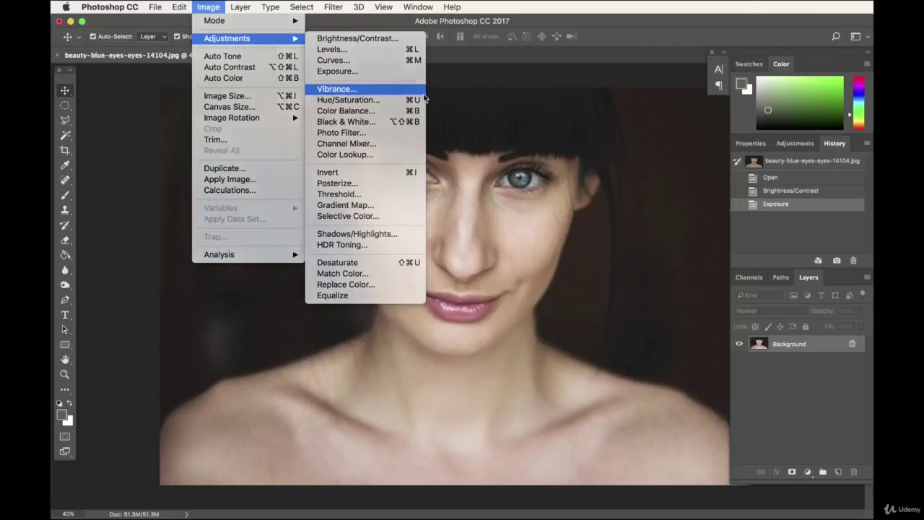
pyautogui.click(340, 89)
pyautogui.moveTo(570, 268); pyautogui.dragTo(610, 320)
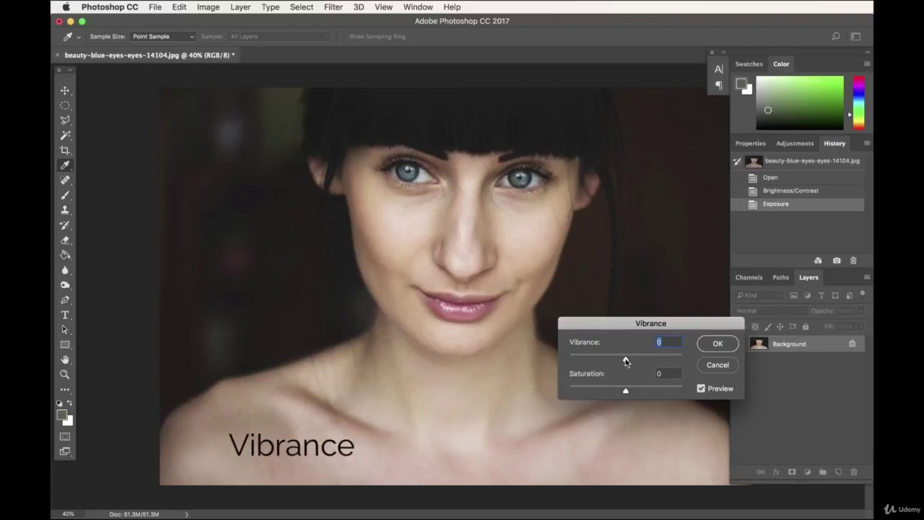
pyautogui.moveTo(627, 362); pyautogui.dragTo(659, 359)
pyautogui.press('Down')
pyautogui.click(627, 360)
pyautogui.moveTo(628, 360); pyautogui.dragTo(682, 360)
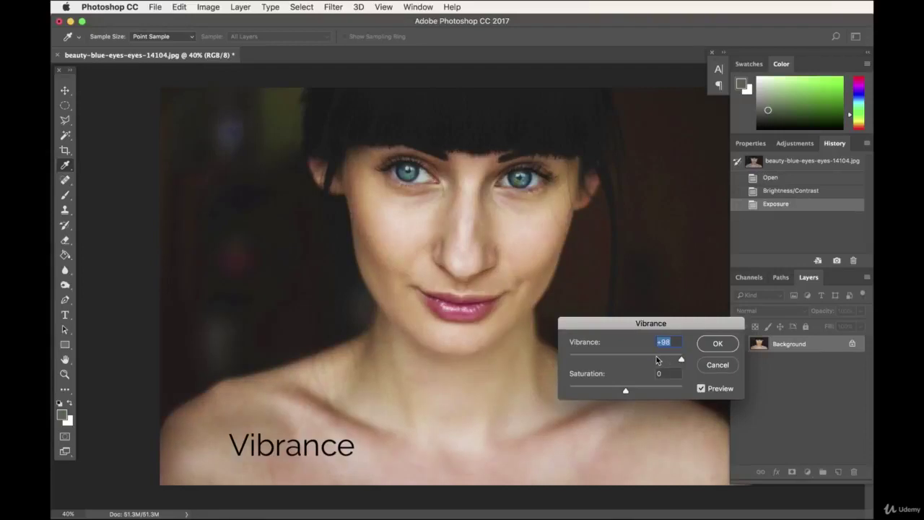
pyautogui.moveTo(681, 360); pyautogui.dragTo(646, 360)
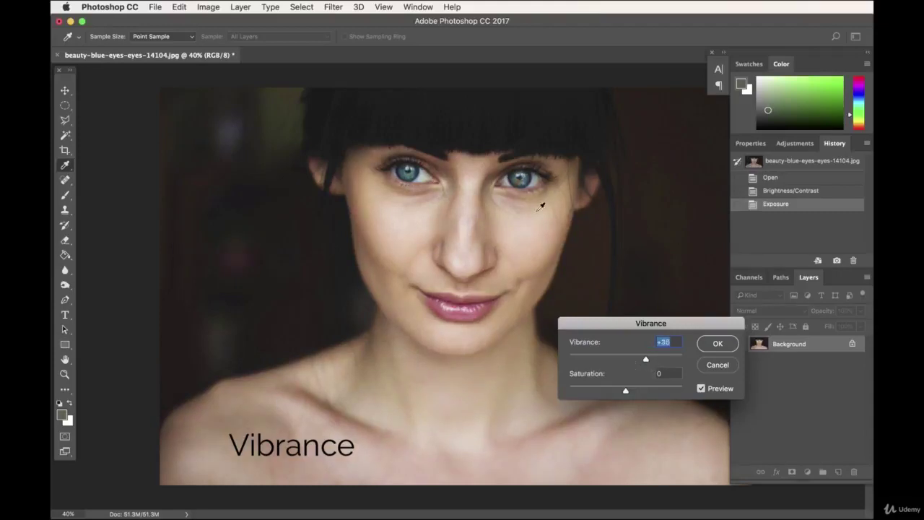
# Set vibrance to +26 and saturation to +7, and apply the Vibrance adjustment to the portrait.
pyautogui.click(640, 390)
pyautogui.moveTo(633, 393); pyautogui.dragTo(604, 392)
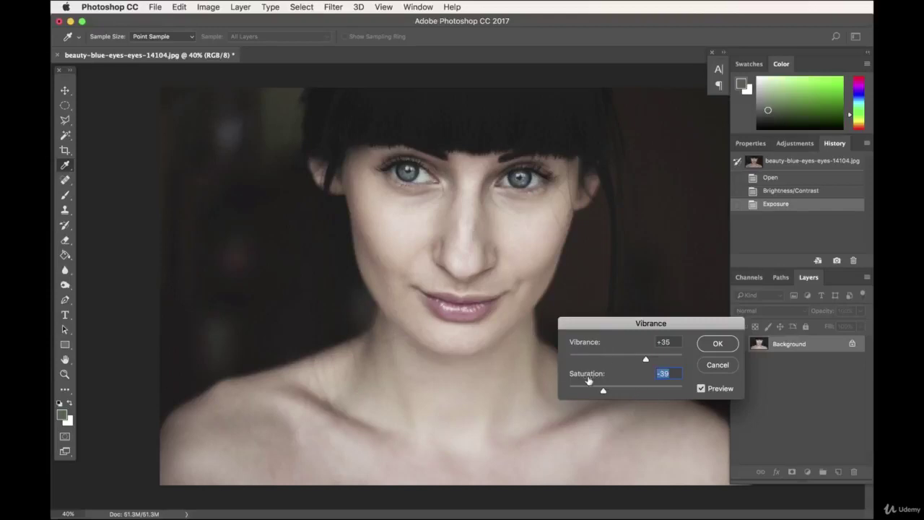
pyautogui.click(637, 391)
pyautogui.moveTo(637, 391); pyautogui.dragTo(634, 392)
pyautogui.click(629, 392)
pyautogui.moveTo(629, 392); pyautogui.dragTo(630, 394)
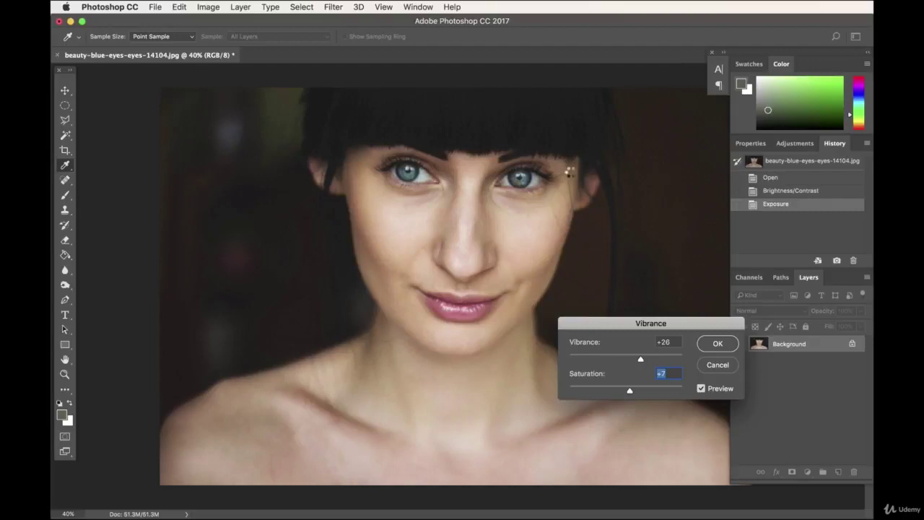
pyautogui.press('Return')
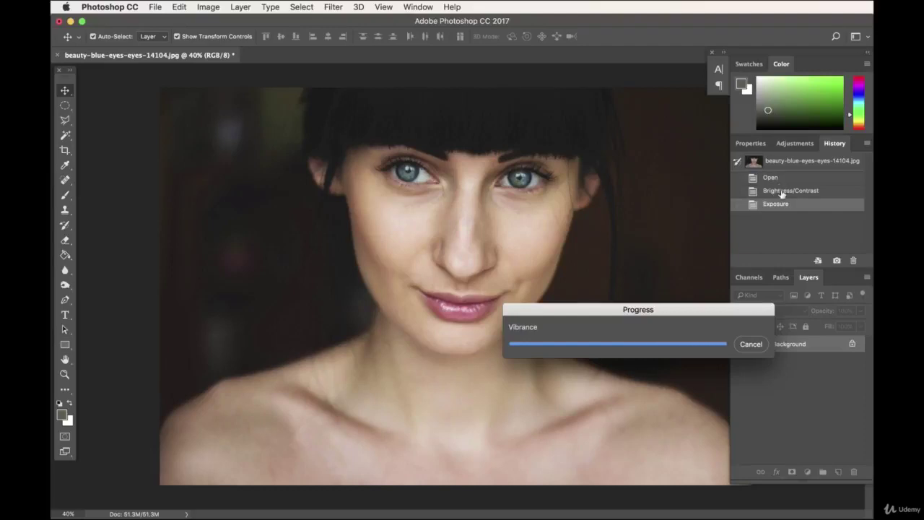
# Compare the portrait with and without the Vibrance adjustment by switching between its history states.
pyautogui.click(776, 205)
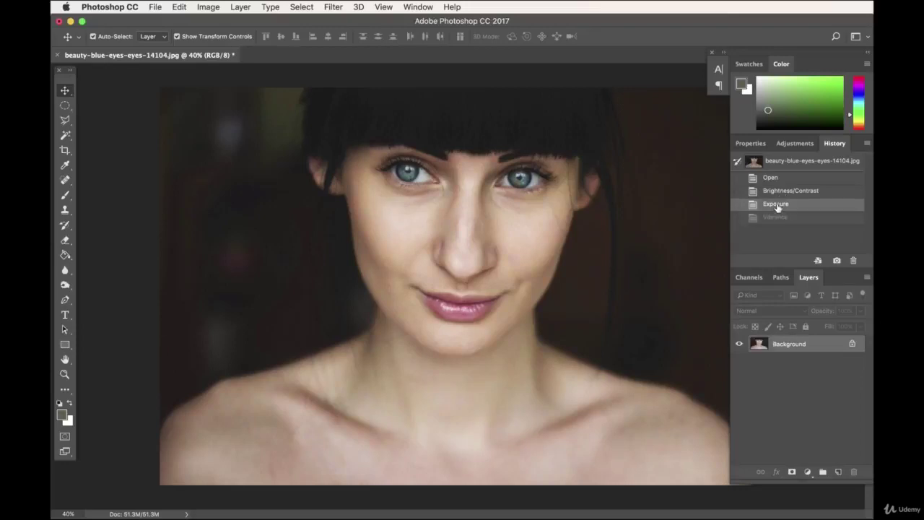
pyautogui.click(775, 217)
pyautogui.click(778, 205)
pyautogui.click(776, 218)
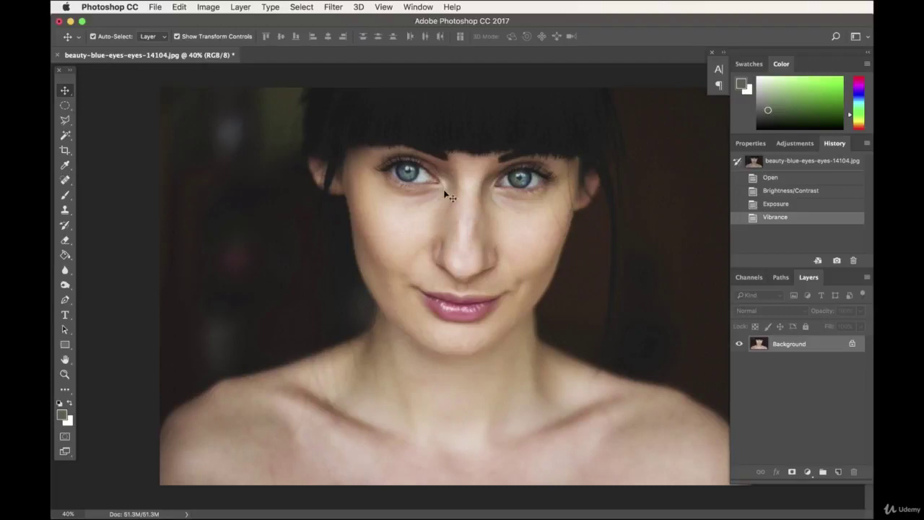
# Start a Gradient Map on the portrait and try out dark red, mint green and pale yellow gradients.
pyautogui.click(201, 7)
pyautogui.moveTo(211, 40)
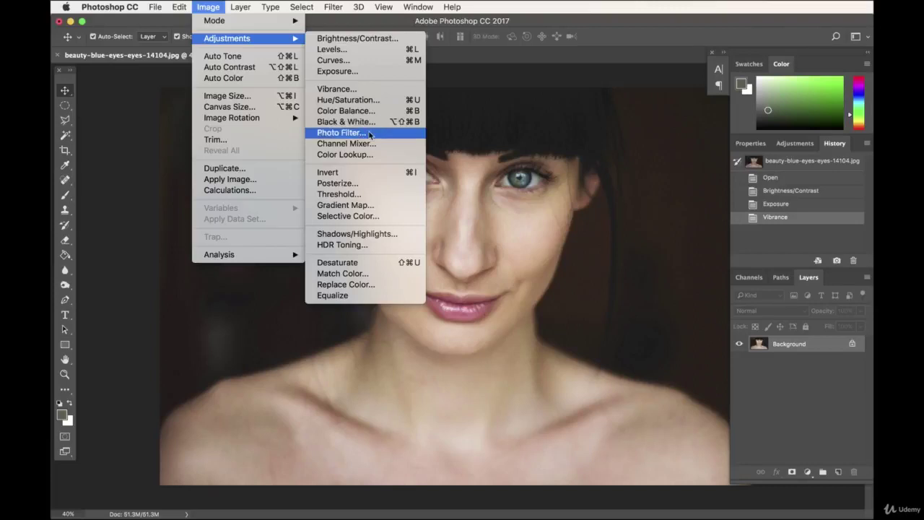
pyautogui.click(373, 210)
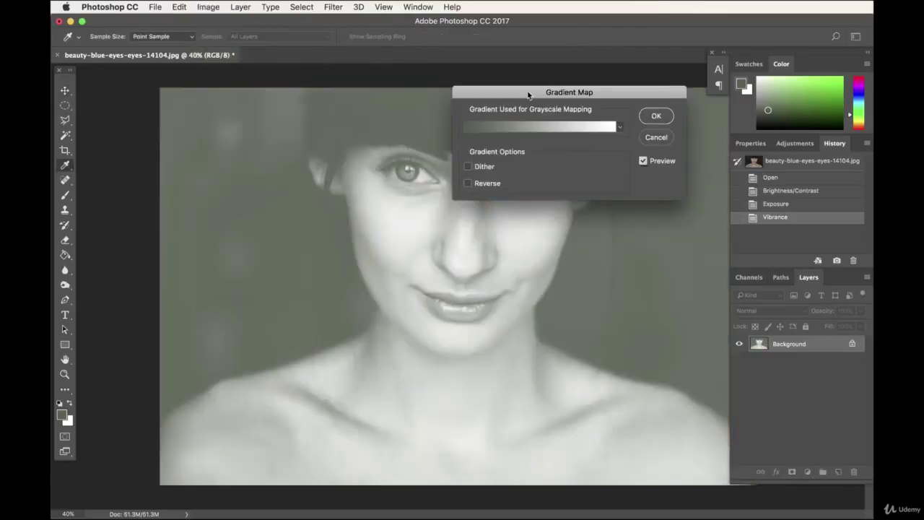
pyautogui.moveTo(528, 94); pyautogui.dragTo(648, 280)
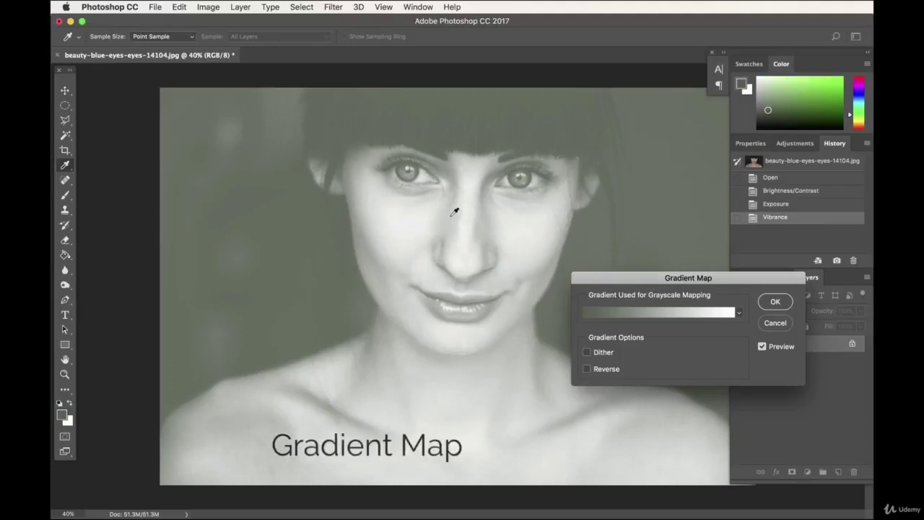
pyautogui.click(739, 312)
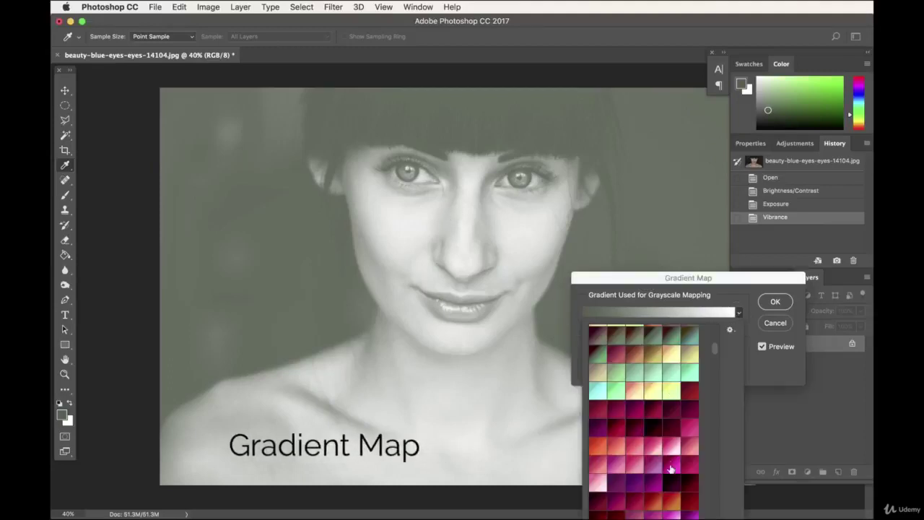
pyautogui.click(671, 468)
pyautogui.click(673, 426)
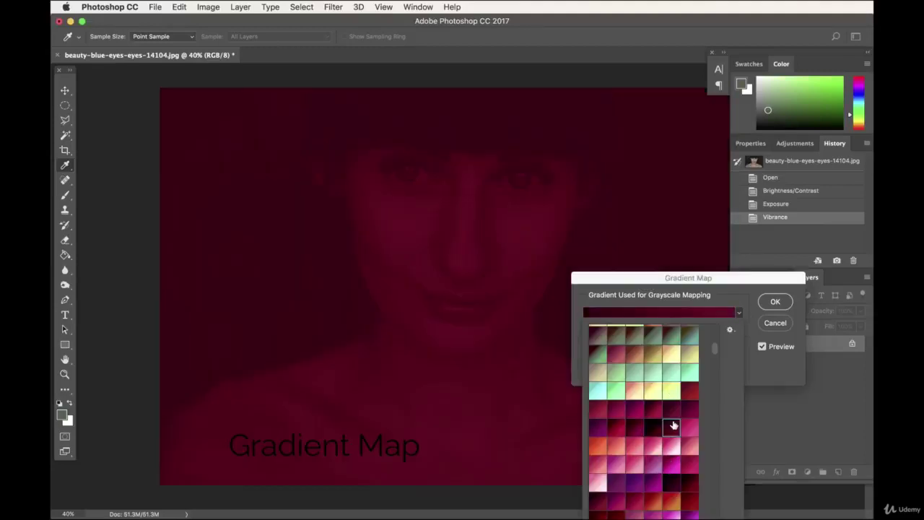
pyautogui.click(672, 373)
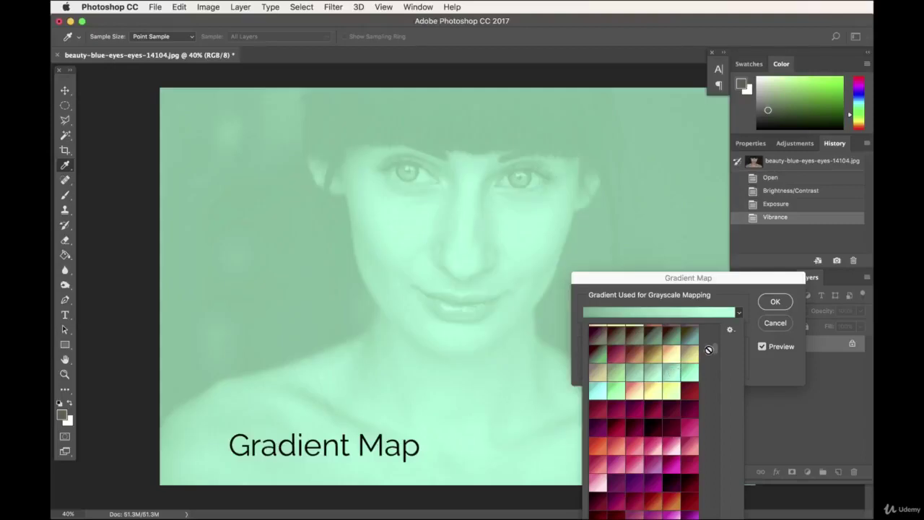
pyautogui.click(688, 353)
# Preview lavender, golden brown, dark red, near-black and bright yellow gradients on the portrait, and cancel the Gradient Map.
pyautogui.scroll(-5, 714, 367)
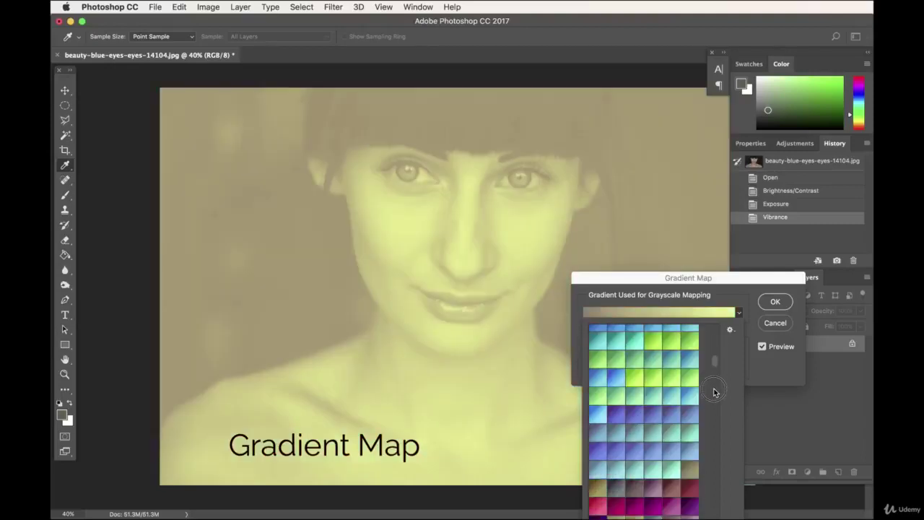
pyautogui.click(654, 387)
pyautogui.click(649, 346)
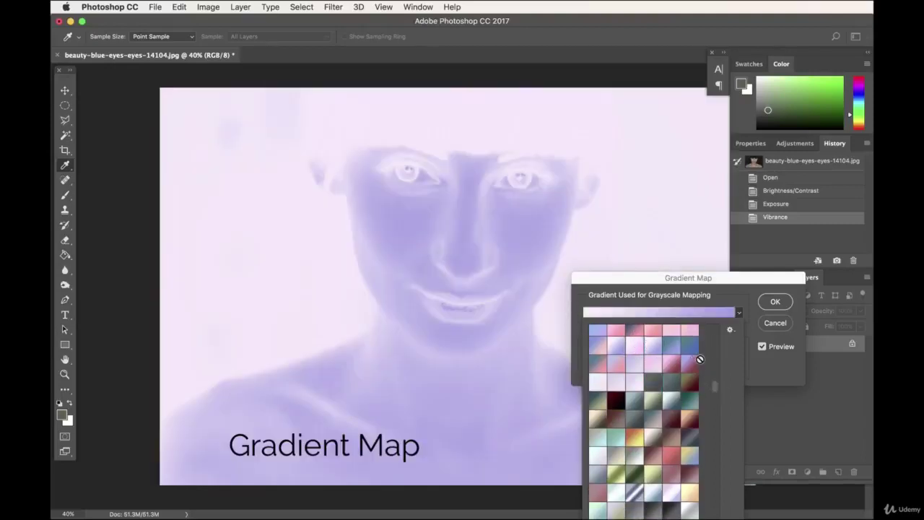
pyautogui.moveTo(713, 389); pyautogui.dragTo(718, 331)
pyautogui.click(653, 420)
pyautogui.click(616, 450)
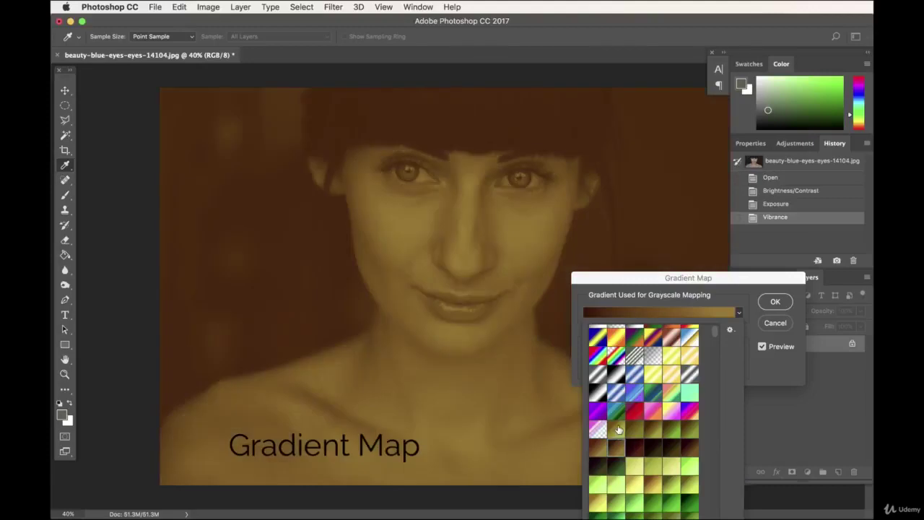
pyautogui.click(634, 448)
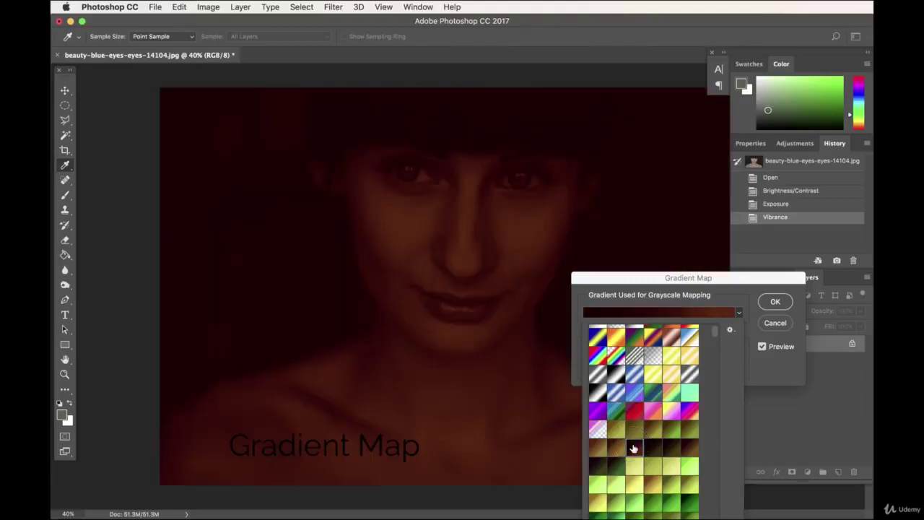
pyautogui.click(618, 448)
pyautogui.scroll(-1, 638, 411)
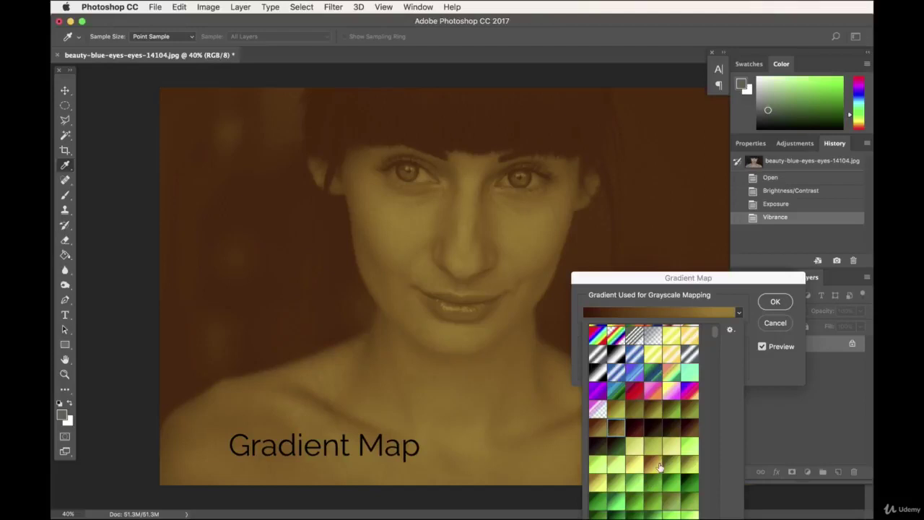
pyautogui.click(658, 466)
pyautogui.click(654, 443)
pyautogui.click(653, 428)
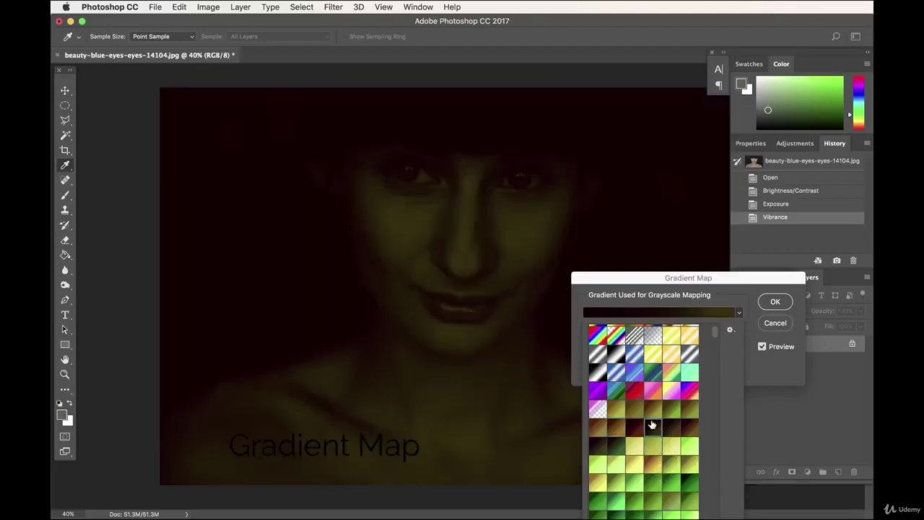
pyautogui.click(633, 463)
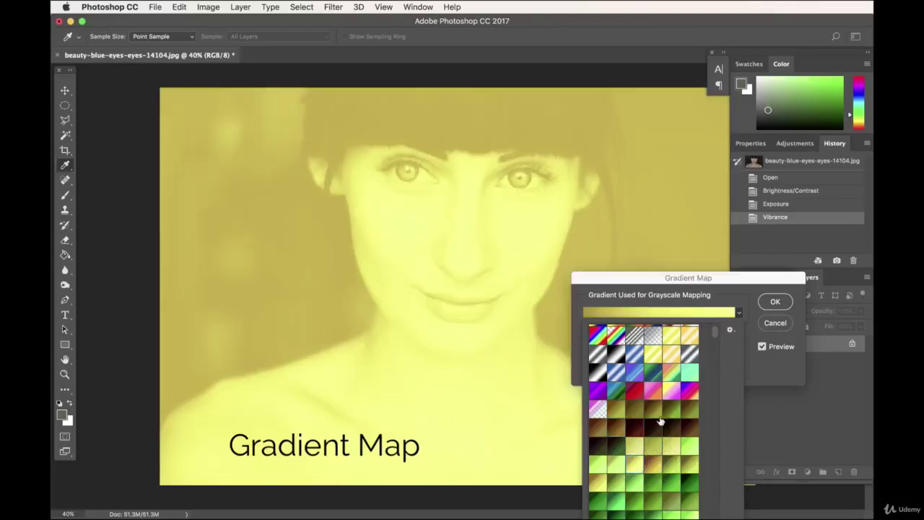
pyautogui.click(751, 334)
pyautogui.click(773, 324)
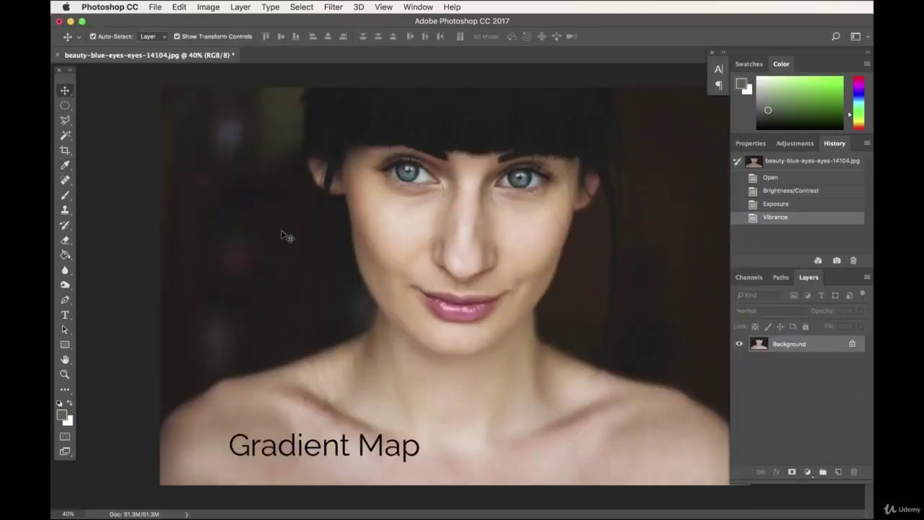
pyautogui.click(209, 8)
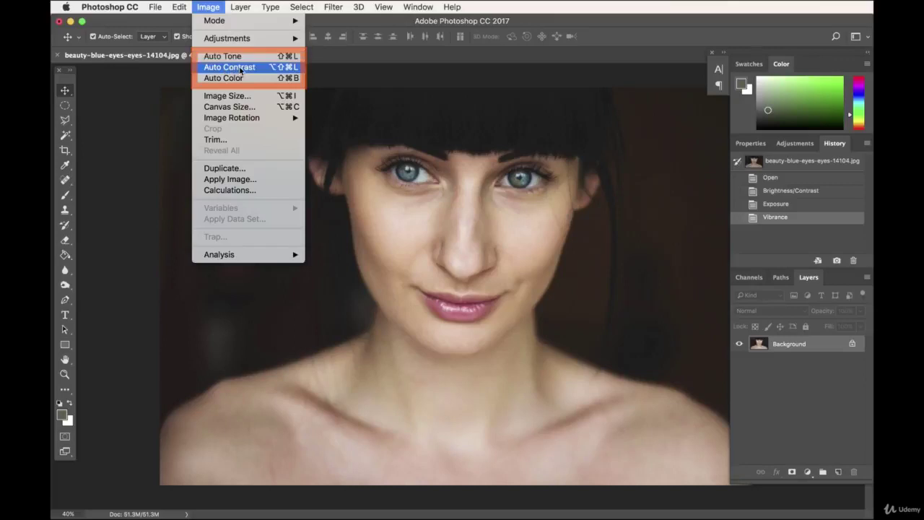
pyautogui.moveTo(283, 42)
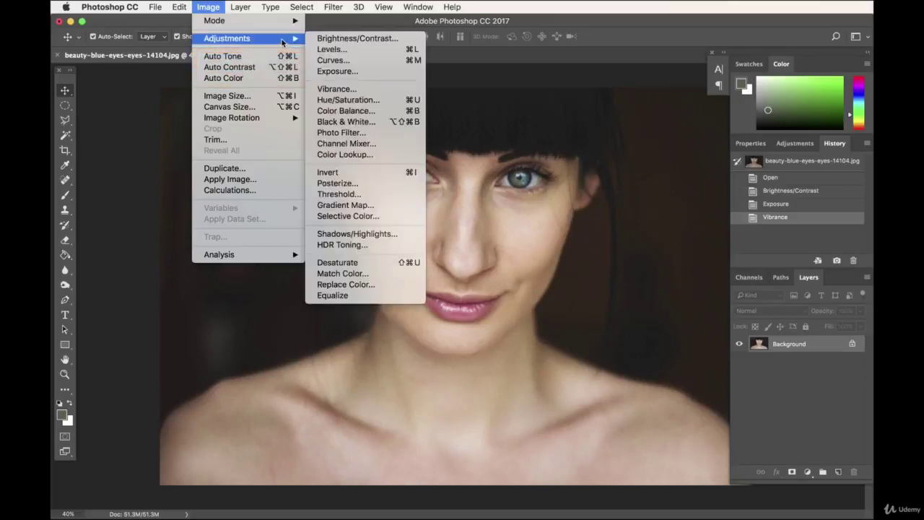
# Try Auto Tone on the portrait and undo it.
pyautogui.click(252, 56)
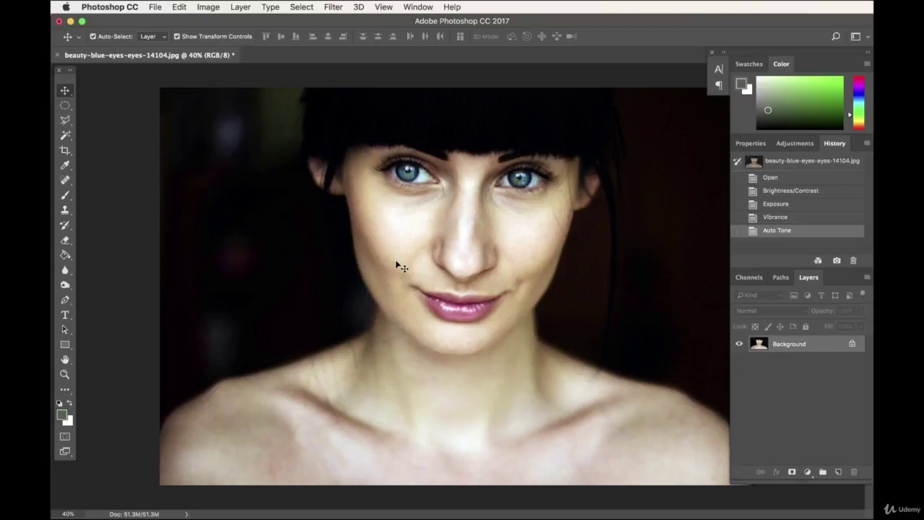
pyautogui.click(175, 7)
pyautogui.click(191, 20)
# Try Auto Contrast on the portrait and undo it.
pyautogui.click(181, 7)
pyautogui.moveTo(209, 7)
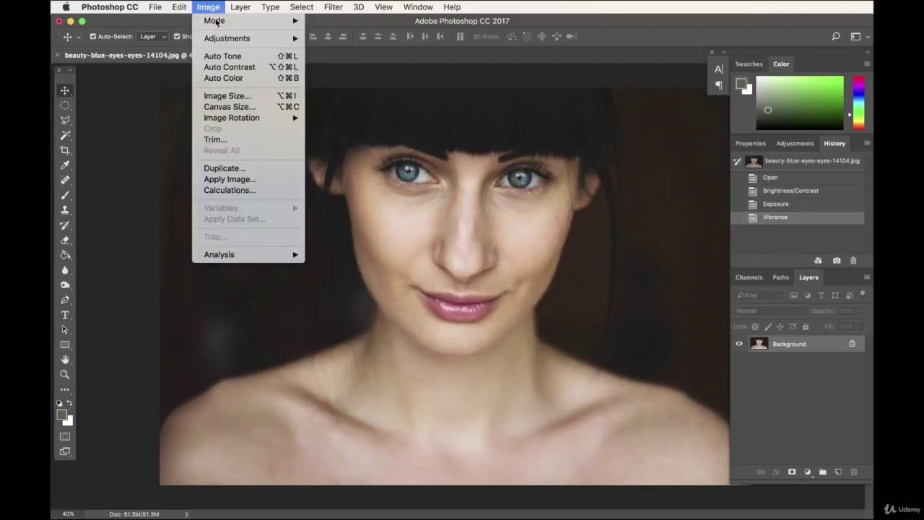
pyautogui.click(226, 67)
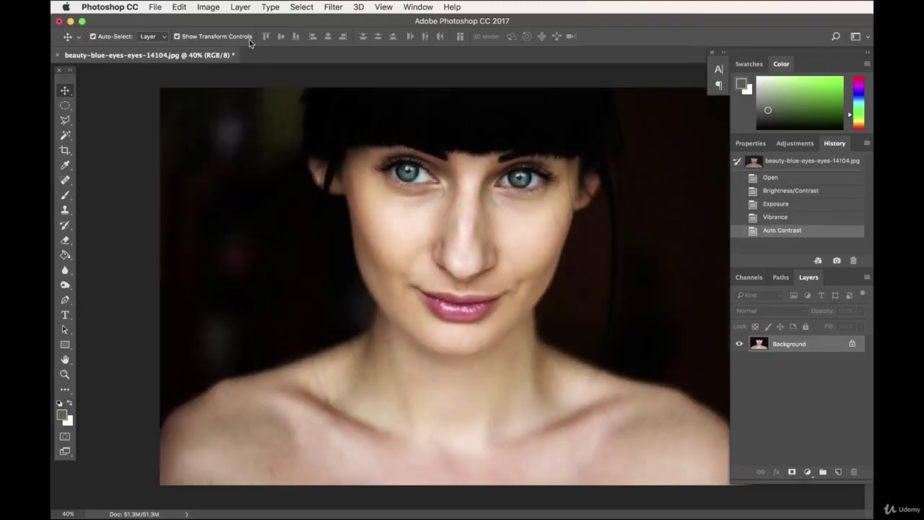
pyautogui.click(179, 8)
pyautogui.moveTo(199, 5)
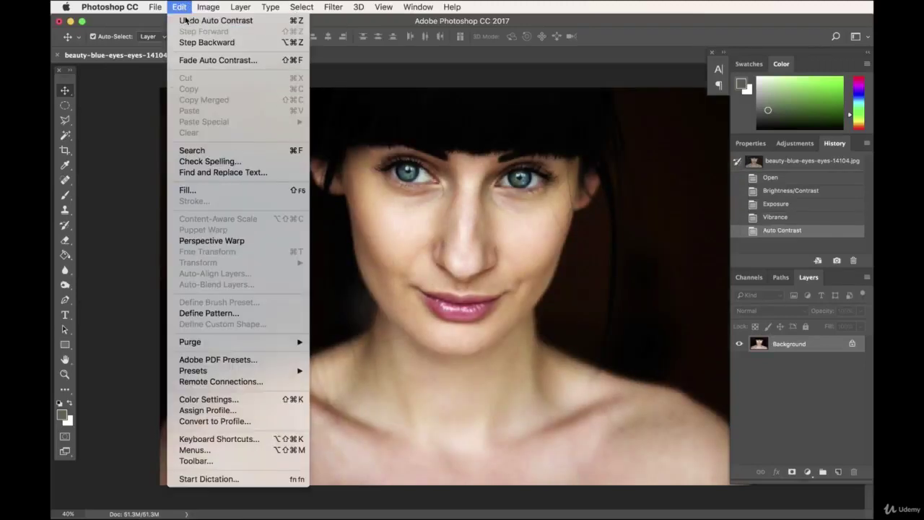
pyautogui.click(209, 20)
# Start a Shadows/Highlights adjustment on the portrait with shadows amount 37%, tone 41% and radius 56 px.
pyautogui.click(201, 8)
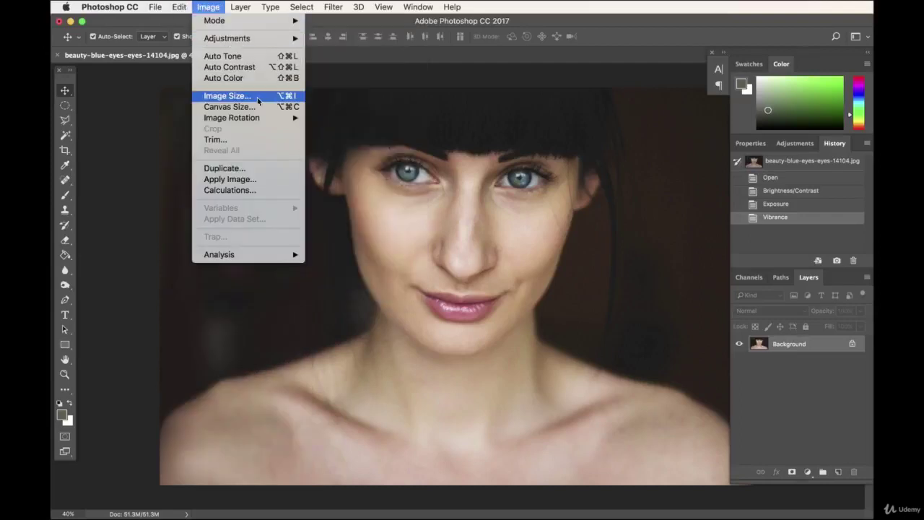
pyautogui.moveTo(261, 42)
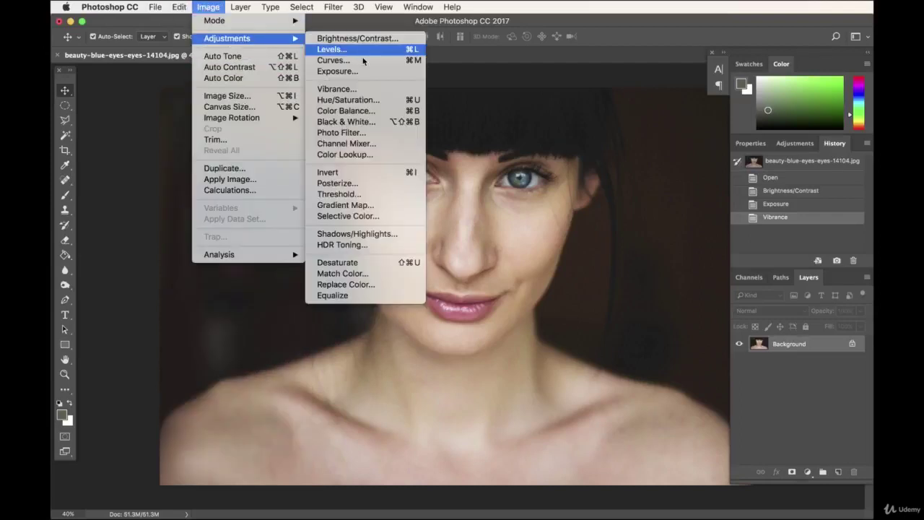
pyautogui.click(362, 234)
pyautogui.moveTo(589, 142); pyautogui.dragTo(713, 253)
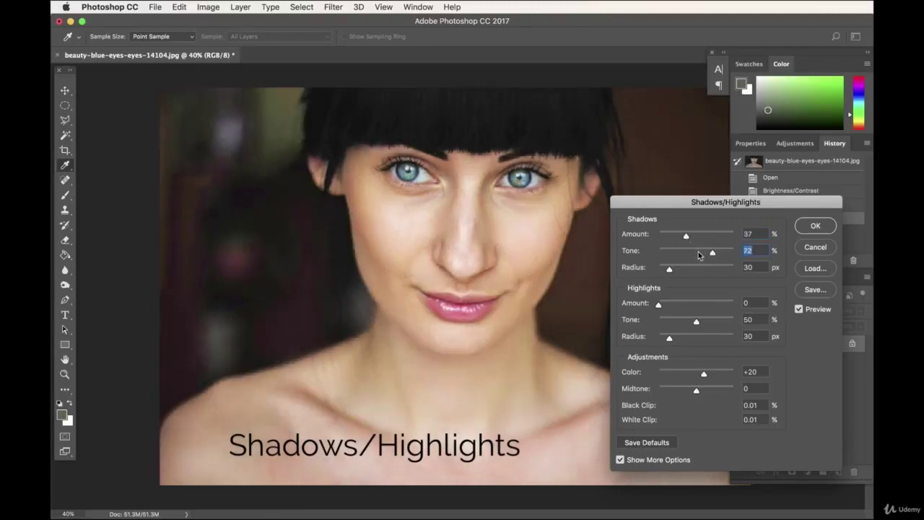
pyautogui.click(690, 252)
pyautogui.click(693, 269)
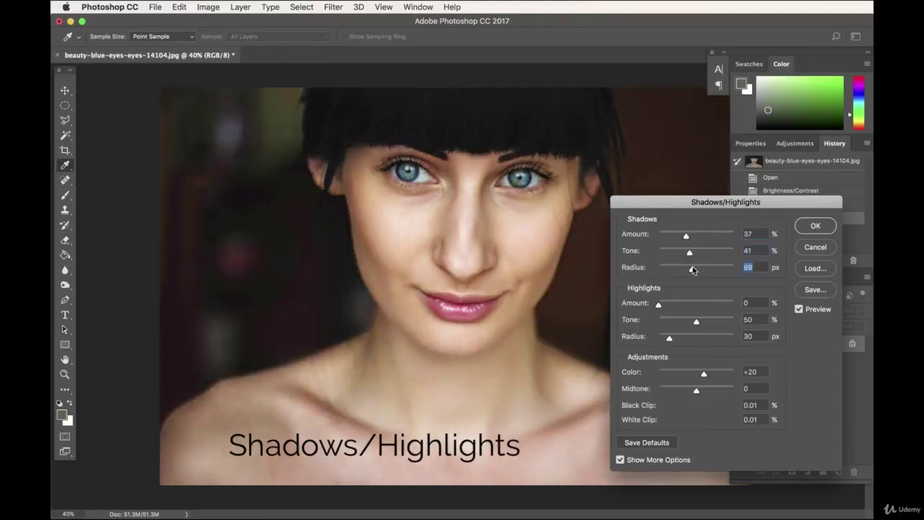
pyautogui.moveTo(693, 270); pyautogui.dragTo(679, 271)
# Try different highlights settings and settle on amount 0%, tone 36% and radius 65 px.
pyautogui.click(673, 305)
pyautogui.click(707, 322)
pyautogui.moveTo(674, 306); pyautogui.dragTo(659, 305)
pyautogui.click(685, 321)
pyautogui.click(709, 323)
pyautogui.click(685, 321)
pyautogui.click(671, 338)
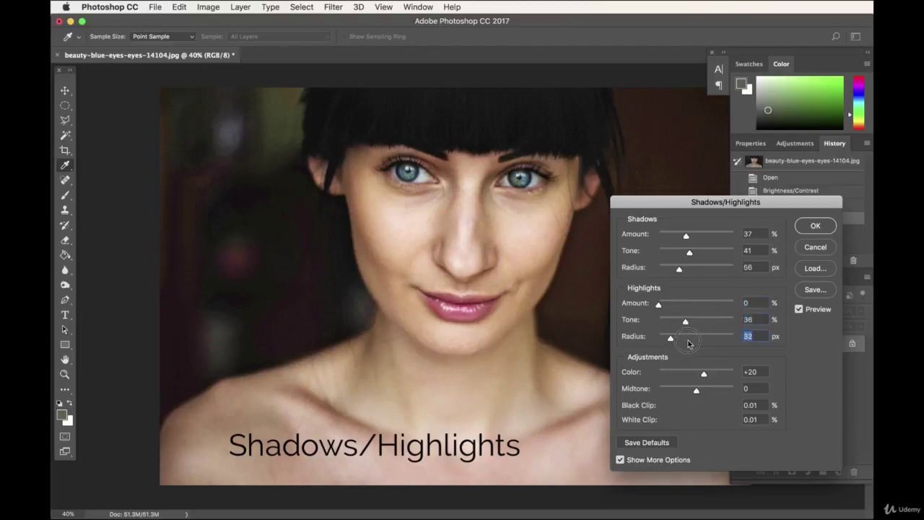
pyautogui.moveTo(671, 338); pyautogui.dragTo(683, 338)
# Set the colour adjustment to -51 and midtone to -2, and apply Shadows/Highlights to the portrait.
pyautogui.moveTo(704, 373); pyautogui.dragTo(696, 391)
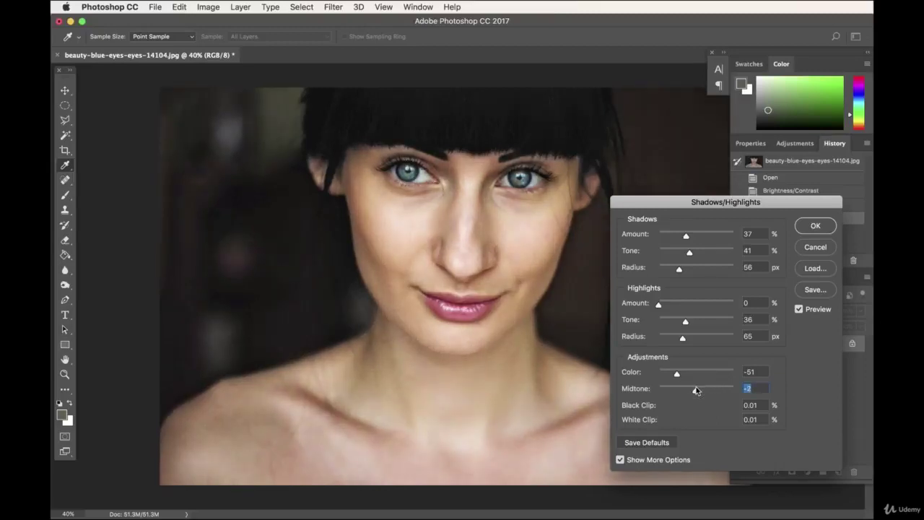
pyautogui.click(814, 227)
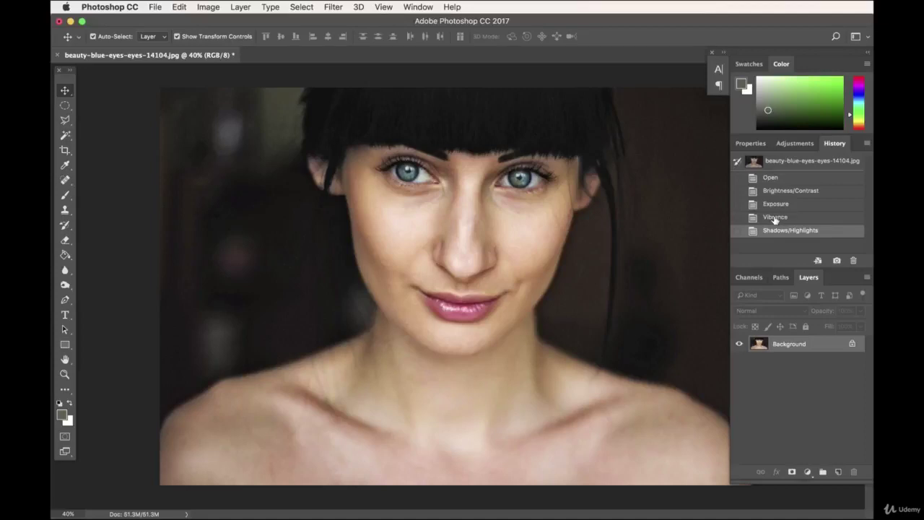
# Compare the portrait with and without the Shadows/Highlights adjustment by switching between its history states.
pyautogui.click(775, 218)
pyautogui.click(775, 231)
pyautogui.click(775, 218)
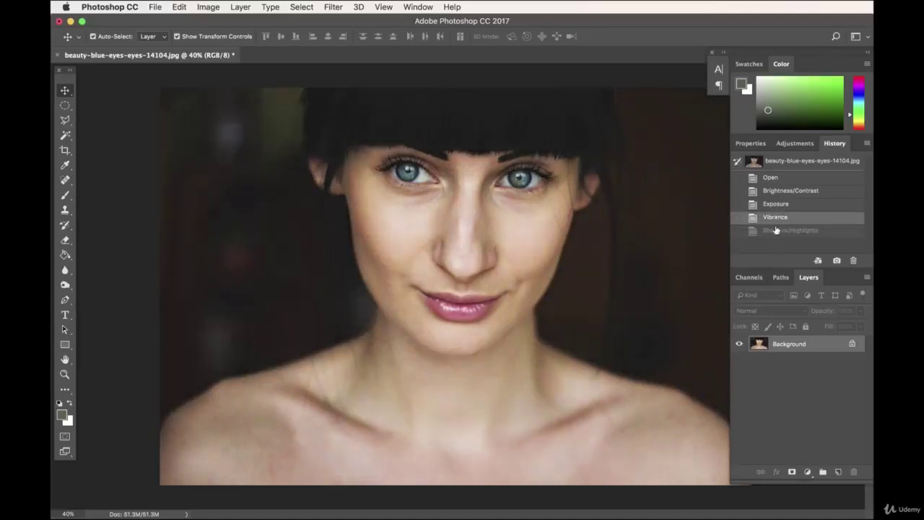
pyautogui.click(768, 231)
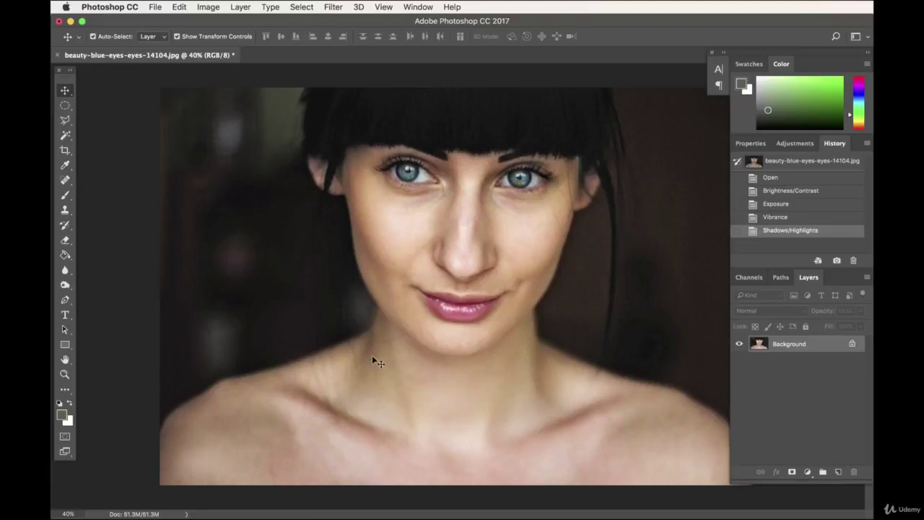
# Compare the original portrait with the fully adjusted version using the history snapshot, ending on the adjusted version.
pyautogui.click(784, 164)
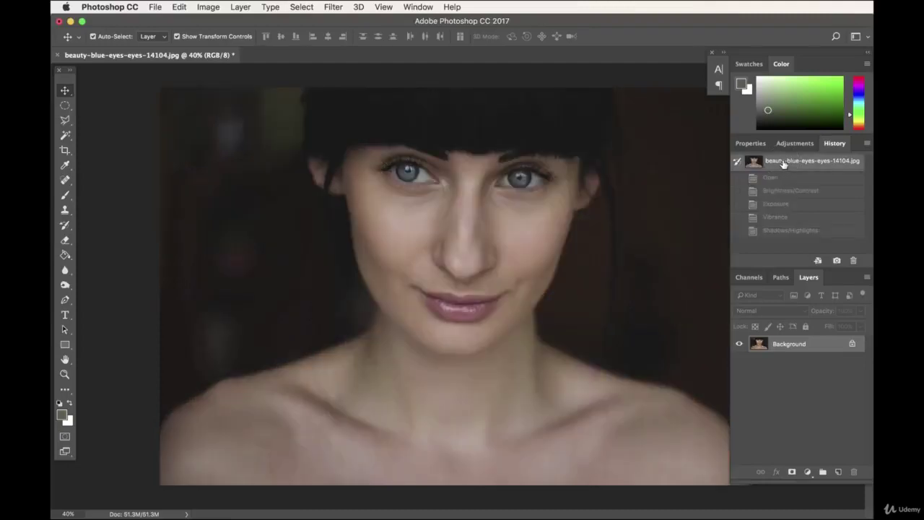
pyautogui.click(782, 232)
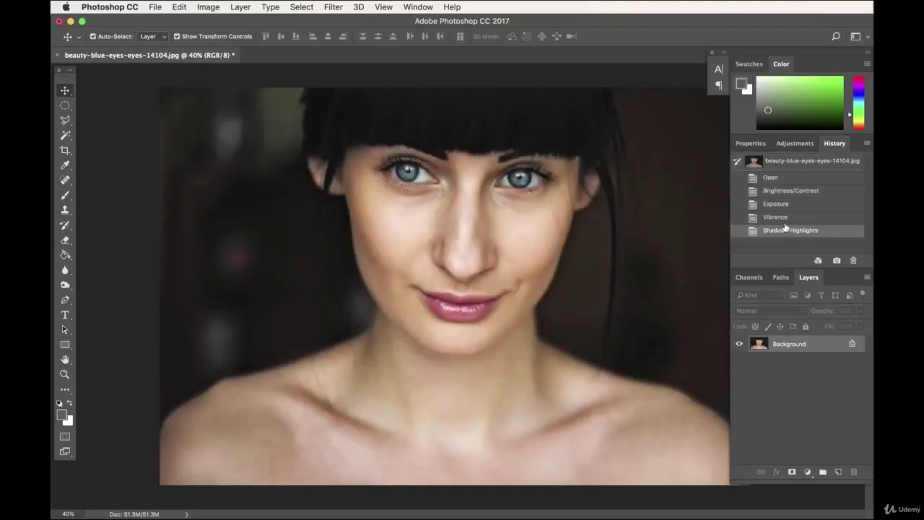
pyautogui.click(787, 163)
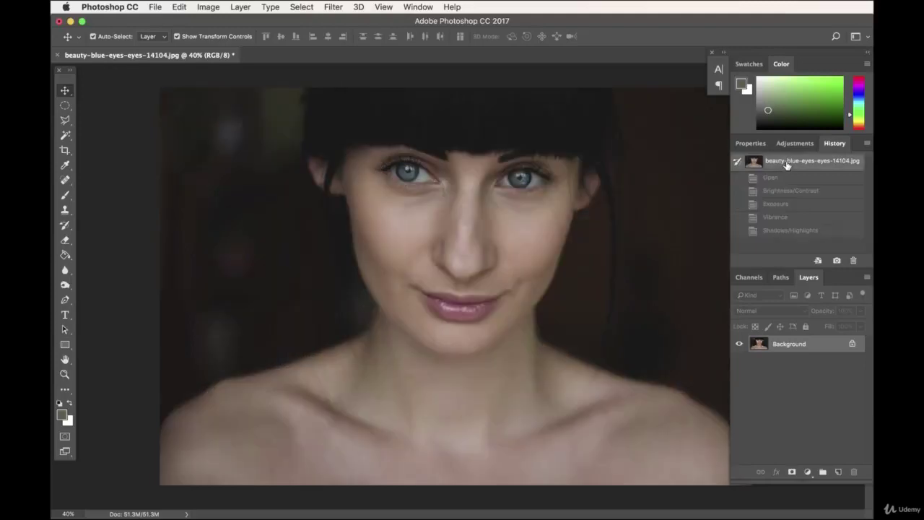
pyautogui.click(781, 231)
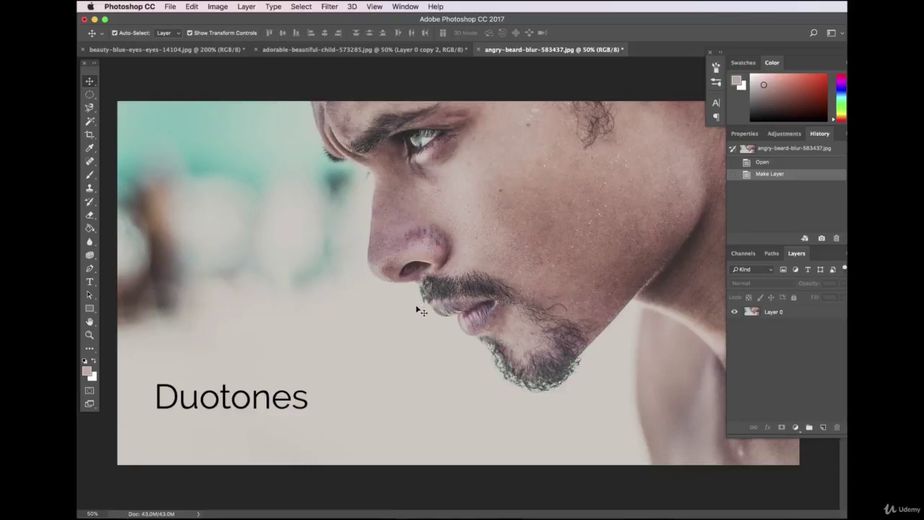
# Select Layer 0 of angry-beard-blur-583437.jpg and convert the image to Grayscale mode.
pyautogui.click(793, 315)
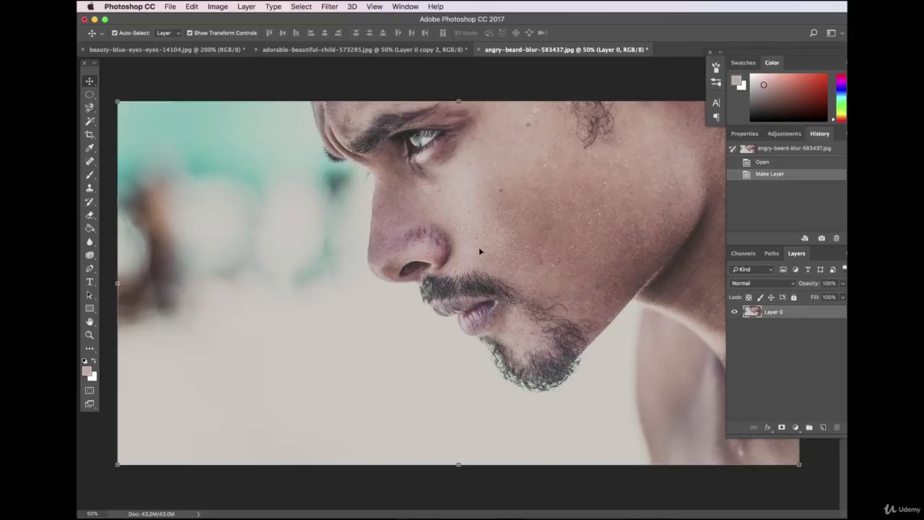
pyautogui.click(217, 6)
pyautogui.moveTo(226, 19)
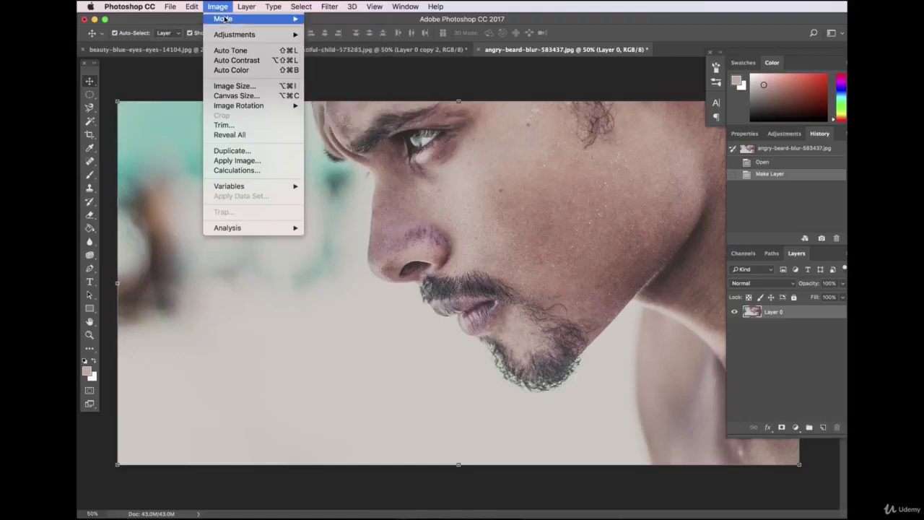
pyautogui.click(362, 36)
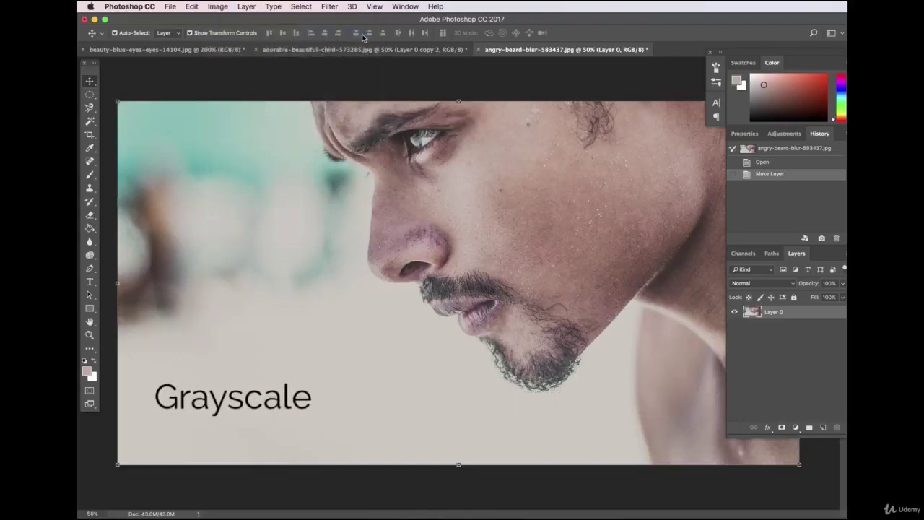
pyautogui.click(677, 218)
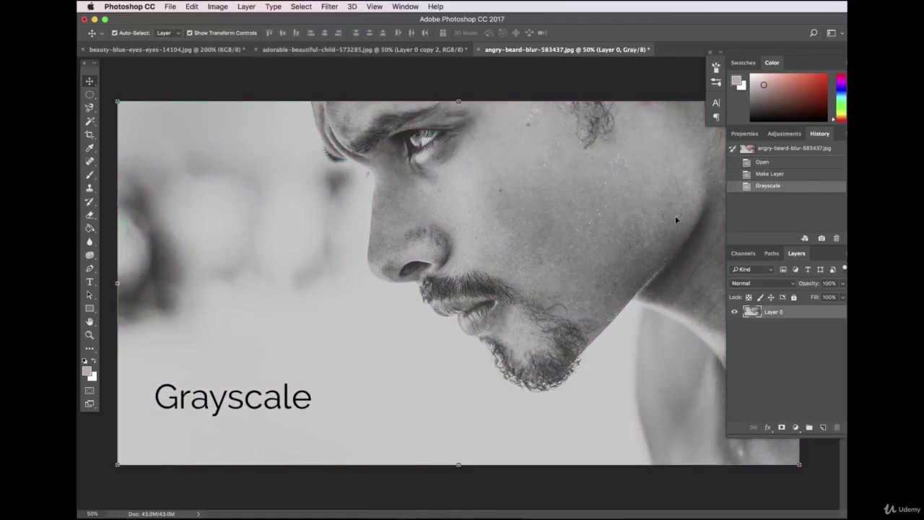
pyautogui.click(550, 74)
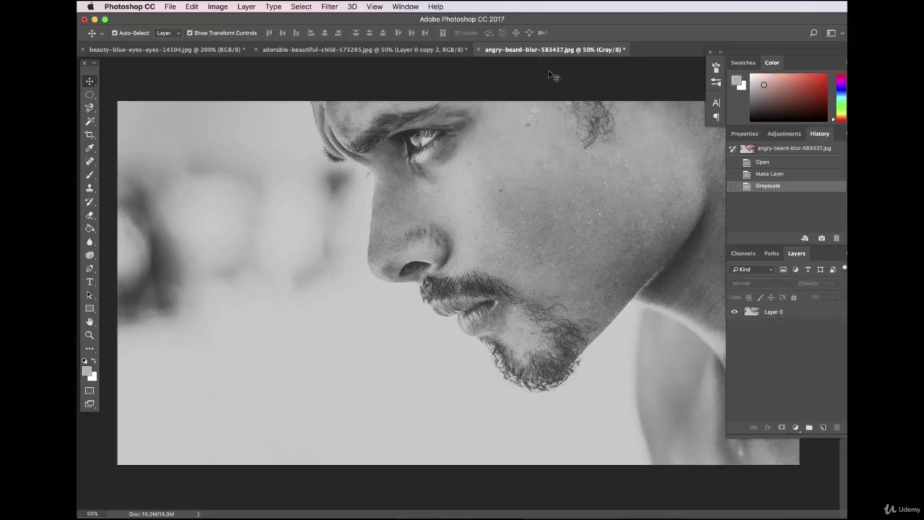
# Start converting the grayscale image to Duotone mode and set the duotone type to Monotone.
pyautogui.click(791, 322)
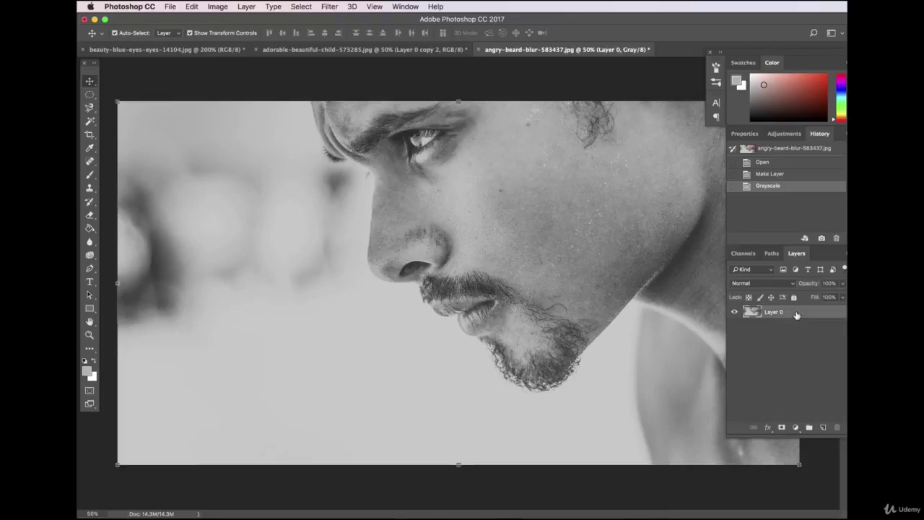
pyautogui.click(216, 6)
pyautogui.moveTo(221, 20)
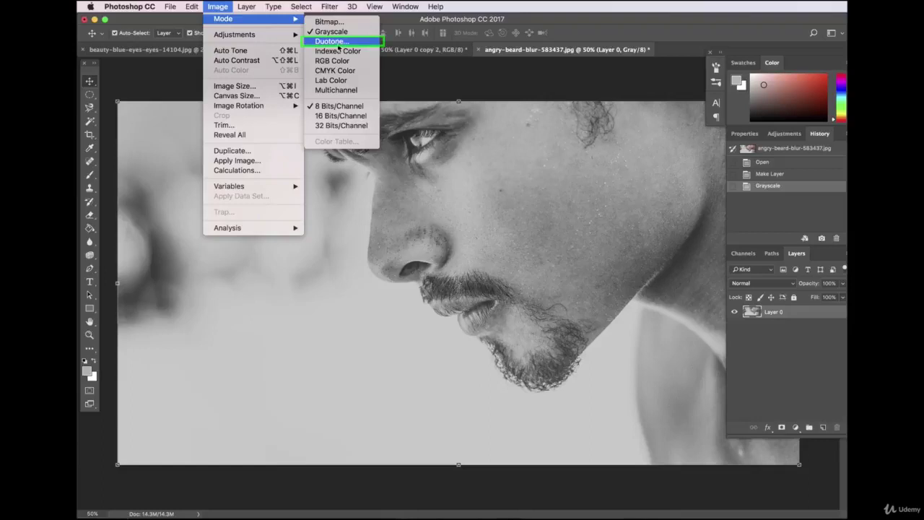
pyautogui.click(338, 44)
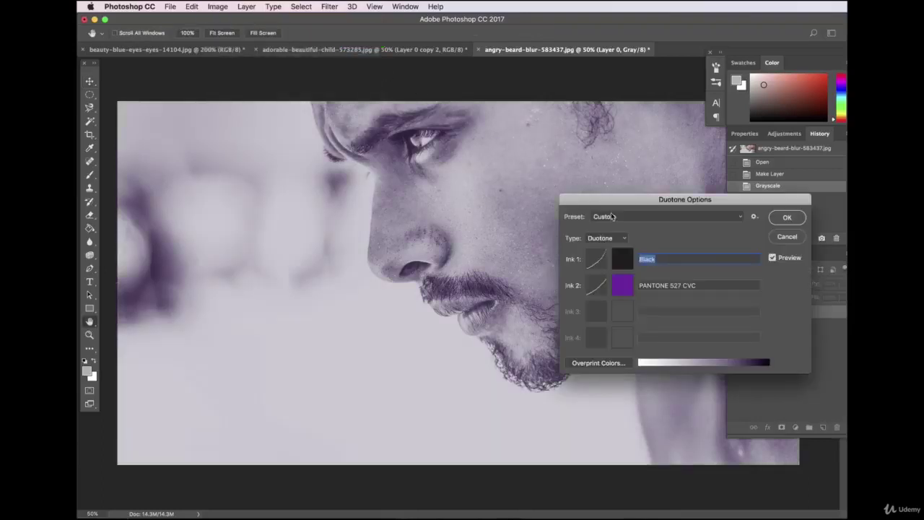
pyautogui.moveTo(625, 200)
pyautogui.mouseDown()
pyautogui.moveTo(646, 385)
pyautogui.moveTo(180, 336)
pyautogui.moveTo(196, 346)
pyautogui.moveTo(212, 318)
pyautogui.mouseUp()
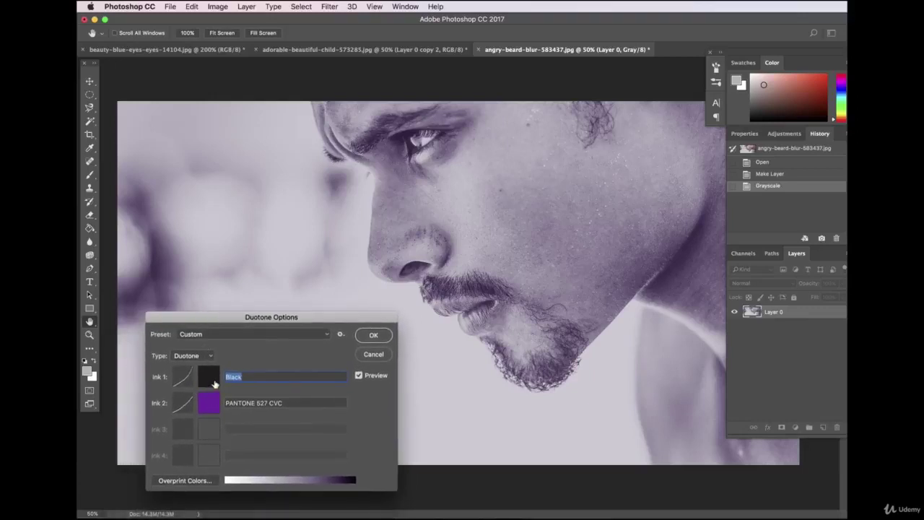
pyautogui.click(203, 356)
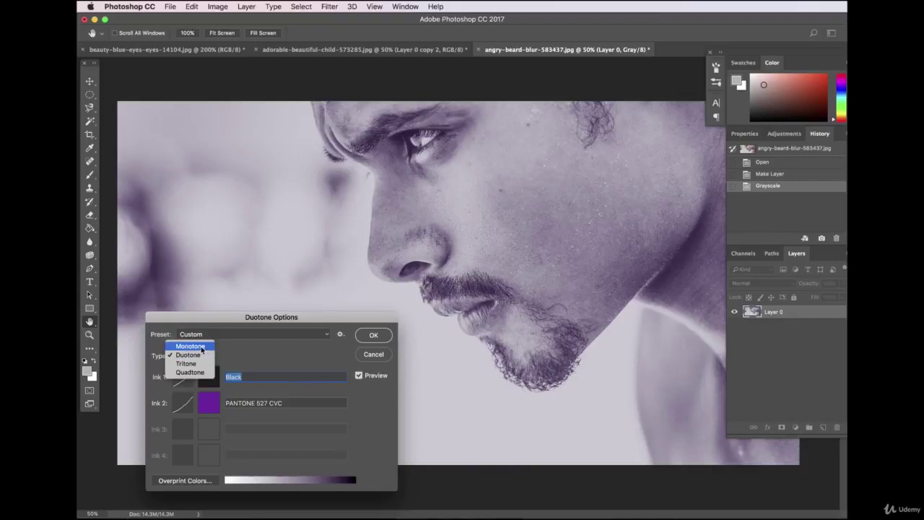
pyautogui.click(202, 348)
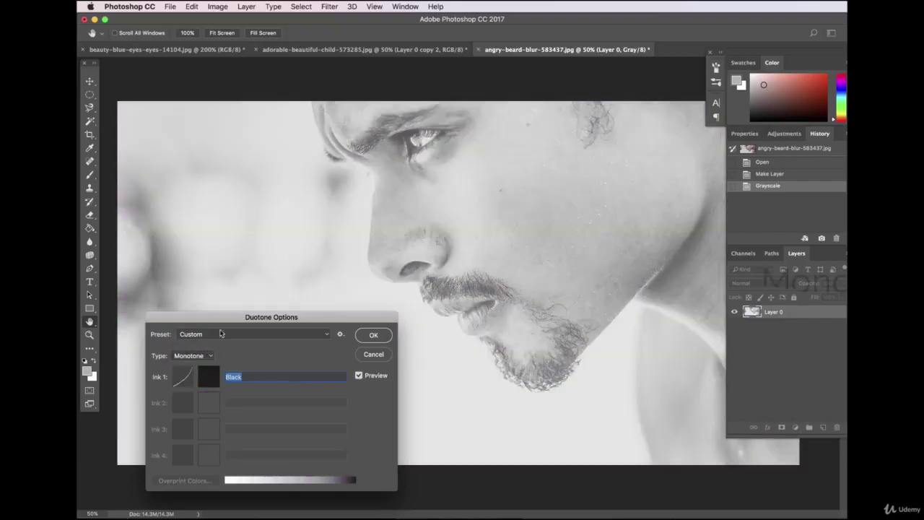
# Preview crimson, pale pink, near-white, black and muted raspberry as the monotone's ink 1 colour.
pyautogui.moveTo(217, 316)
pyautogui.mouseDown()
pyautogui.moveTo(208, 326)
pyautogui.moveTo(229, 352)
pyautogui.moveTo(223, 338)
pyautogui.mouseUp()
pyautogui.click(221, 393)
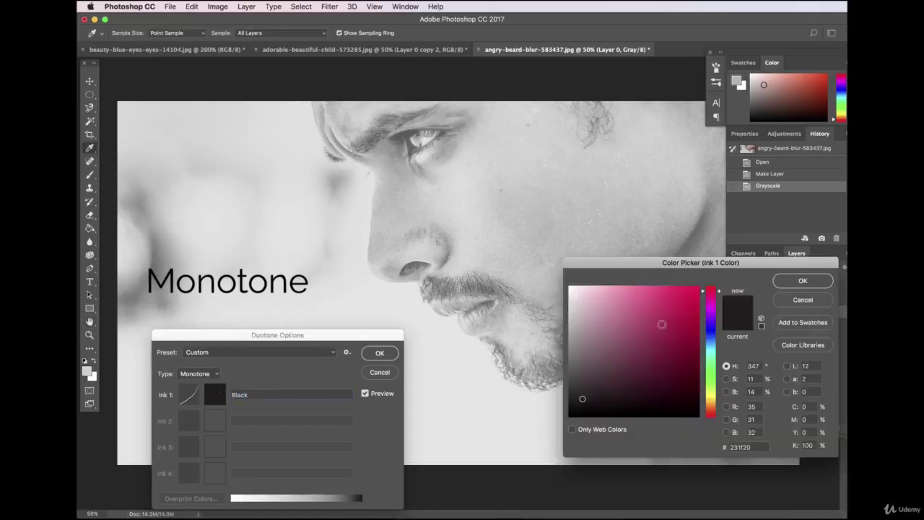
pyautogui.click(691, 302)
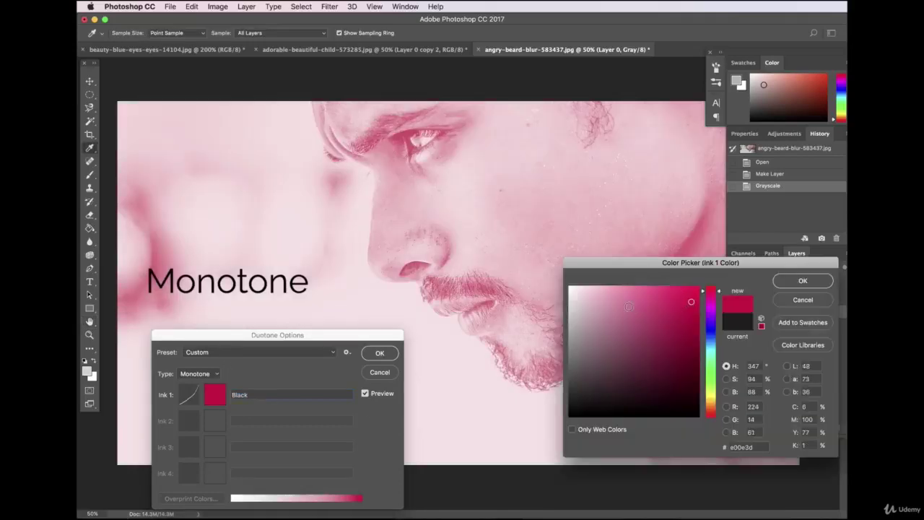
pyautogui.click(594, 294)
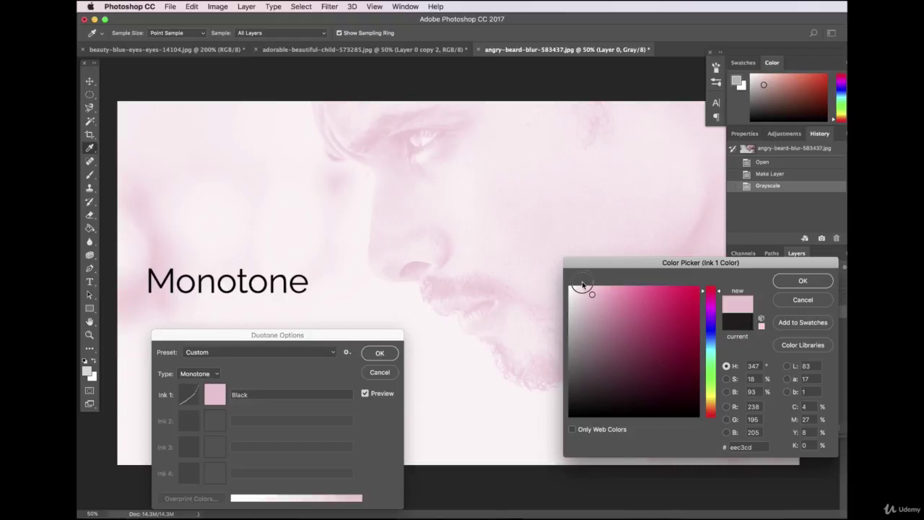
pyautogui.moveTo(583, 291); pyautogui.dragTo(573, 288)
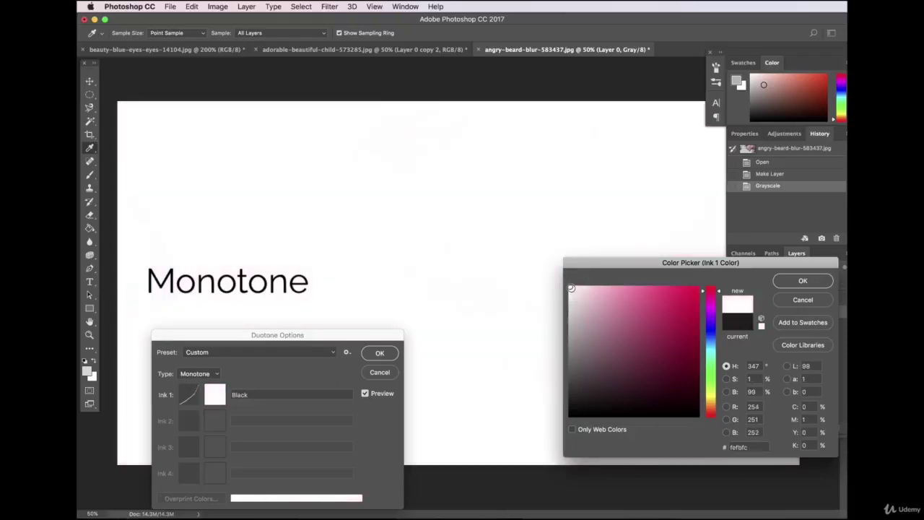
pyautogui.moveTo(667, 392); pyautogui.dragTo(705, 422)
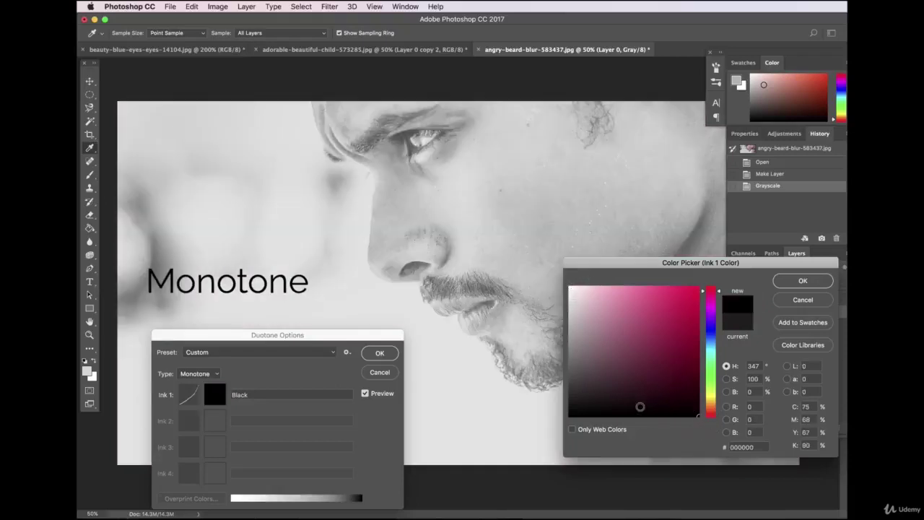
pyautogui.click(682, 350)
pyautogui.moveTo(682, 351)
pyautogui.mouseDown()
pyautogui.moveTo(648, 330)
pyautogui.moveTo(645, 309)
pyautogui.moveTo(654, 332)
pyautogui.mouseUp()
# Preview a light blue, then bright and muted greens, as the monotone's ink 1 colour.
pyautogui.moveTo(630, 265); pyautogui.dragTo(672, 275)
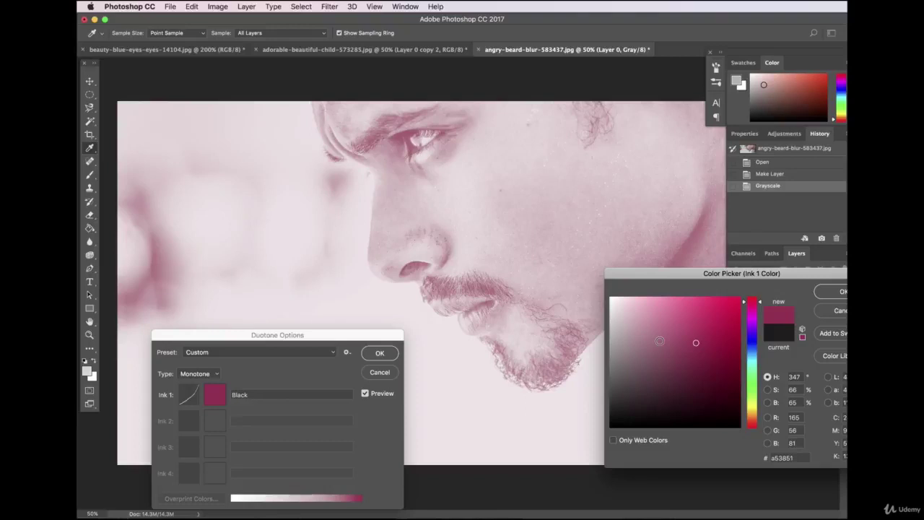
pyautogui.click(752, 354)
pyautogui.click(694, 321)
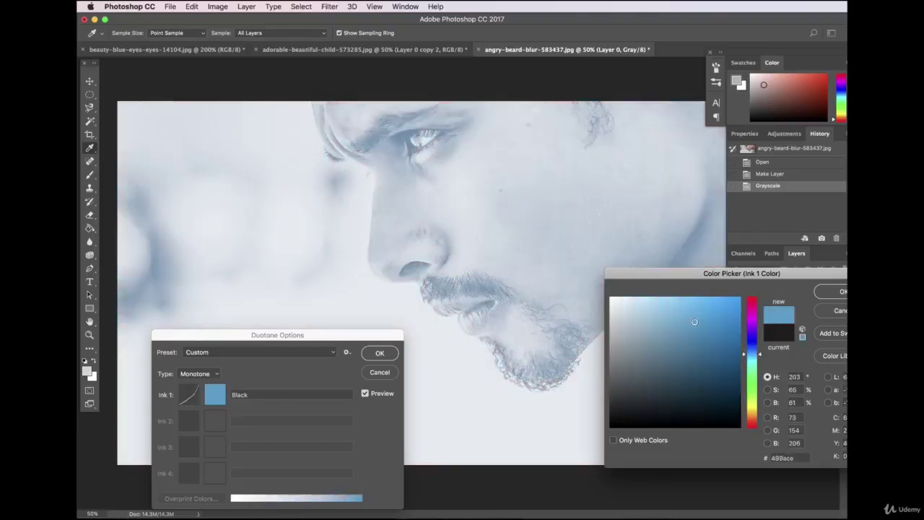
pyautogui.click(752, 369)
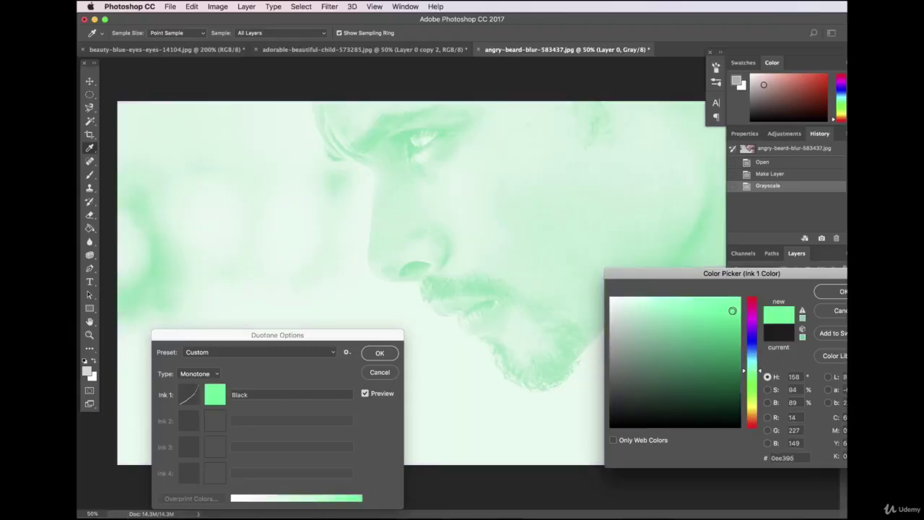
pyautogui.click(685, 356)
pyautogui.click(657, 353)
# Set the monotone's ink 1 colour to golden yellow #c0a021.
pyautogui.click(759, 411)
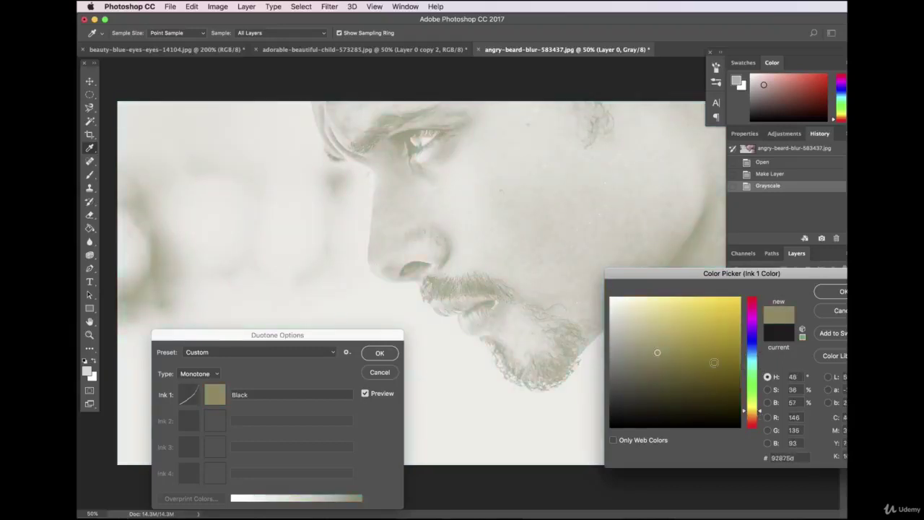
pyautogui.click(718, 329)
pyautogui.click(829, 298)
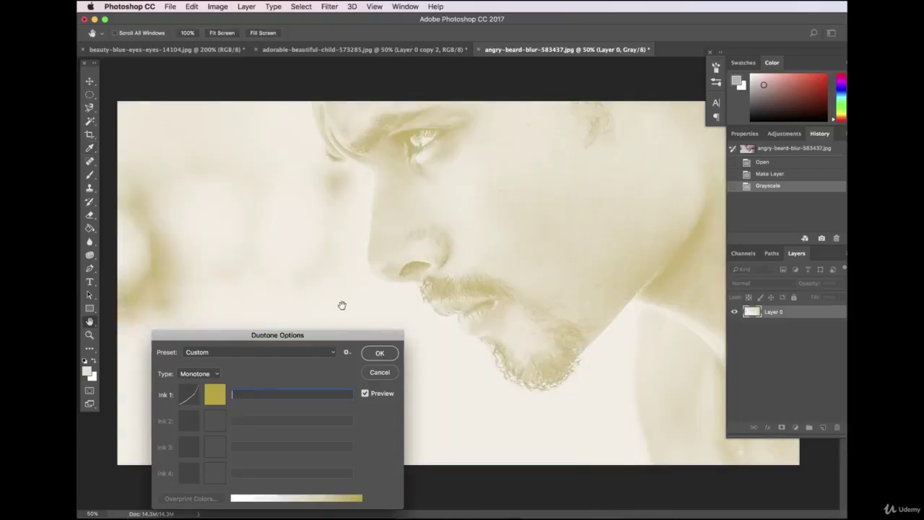
# Change the tone type from Monotone to Duotone.
pyautogui.moveTo(336, 334); pyautogui.dragTo(336, 298)
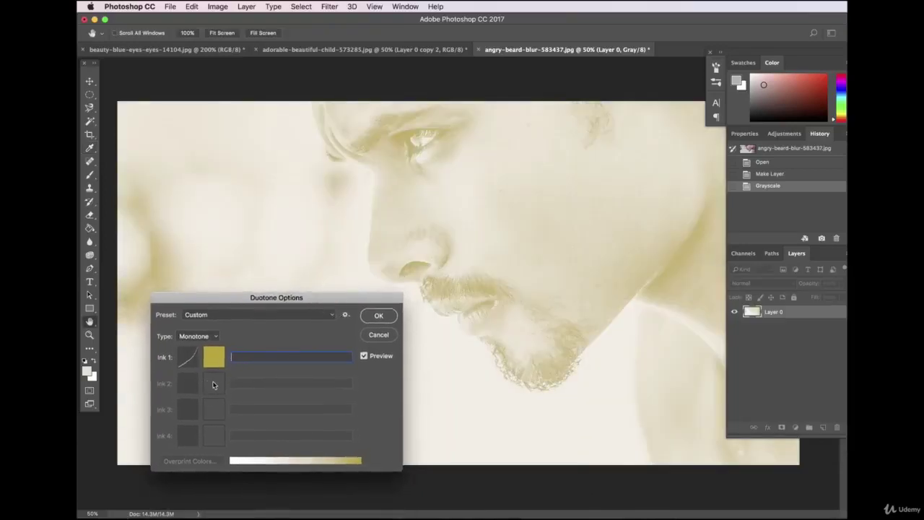
pyautogui.click(205, 340)
pyautogui.click(196, 336)
pyautogui.click(196, 337)
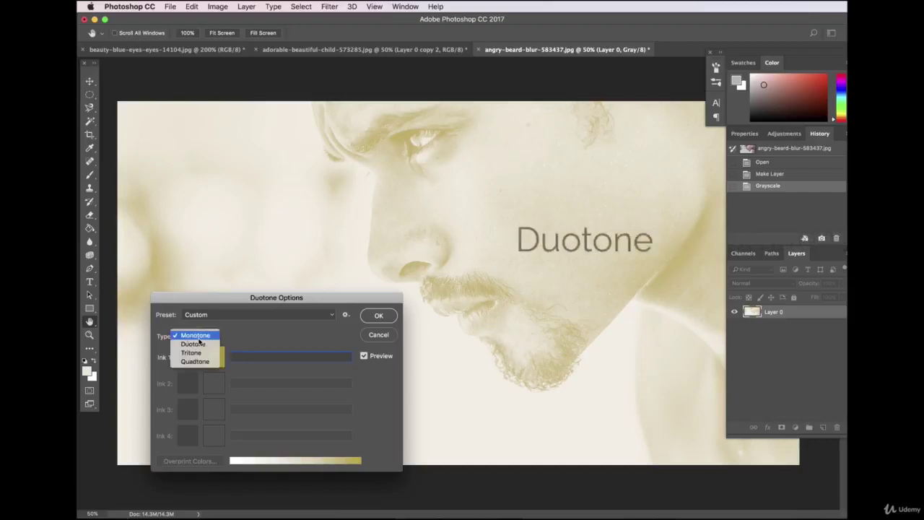
pyautogui.click(199, 346)
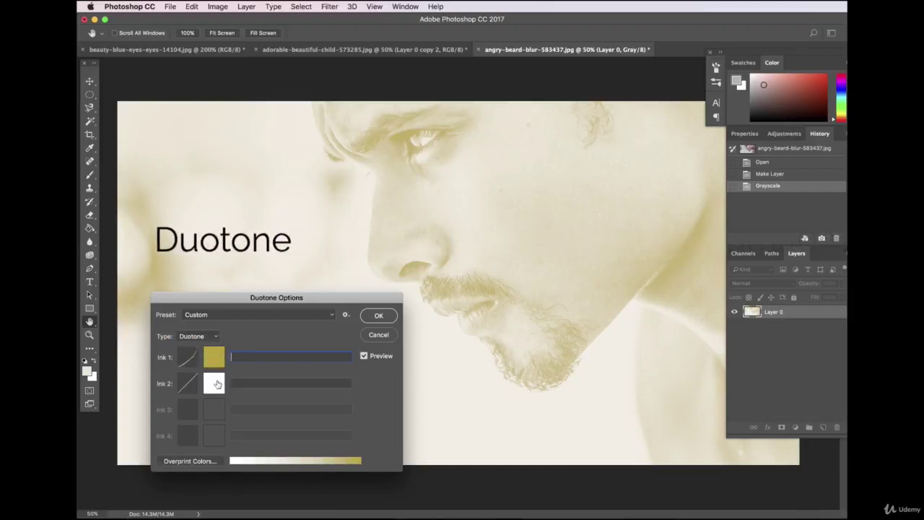
pyautogui.click(215, 384)
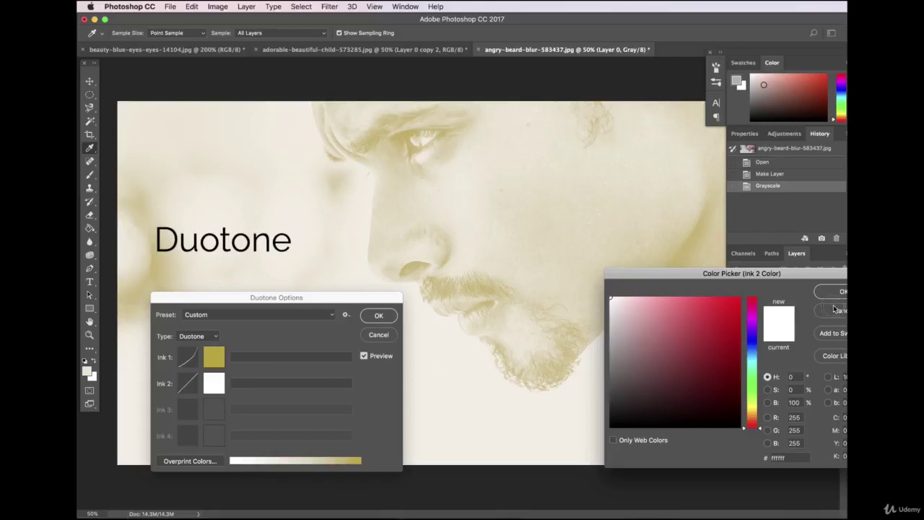
pyautogui.moveTo(722, 273); pyautogui.dragTo(636, 273)
pyautogui.click(752, 311)
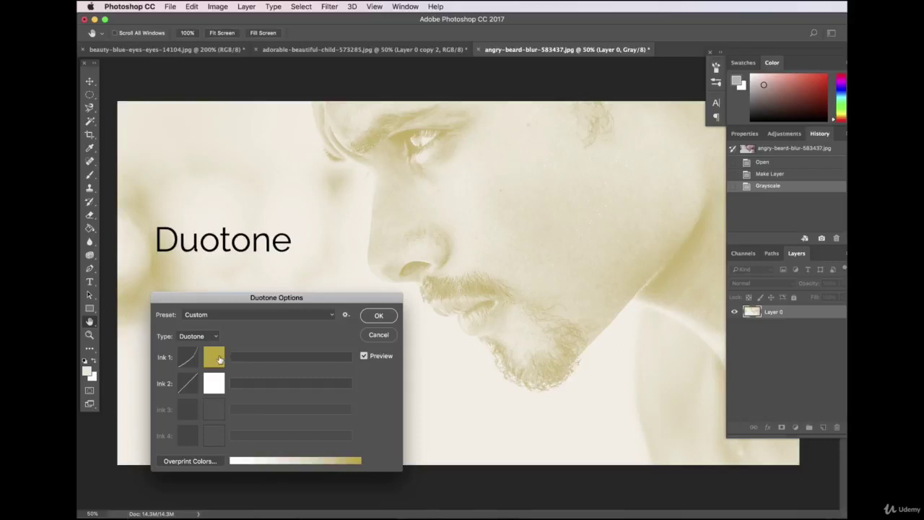
# Set the duotone's ink 2 colour to near-black #060606.
pyautogui.click(214, 383)
pyautogui.moveTo(537, 388); pyautogui.dragTo(497, 420)
pyautogui.press('Return')
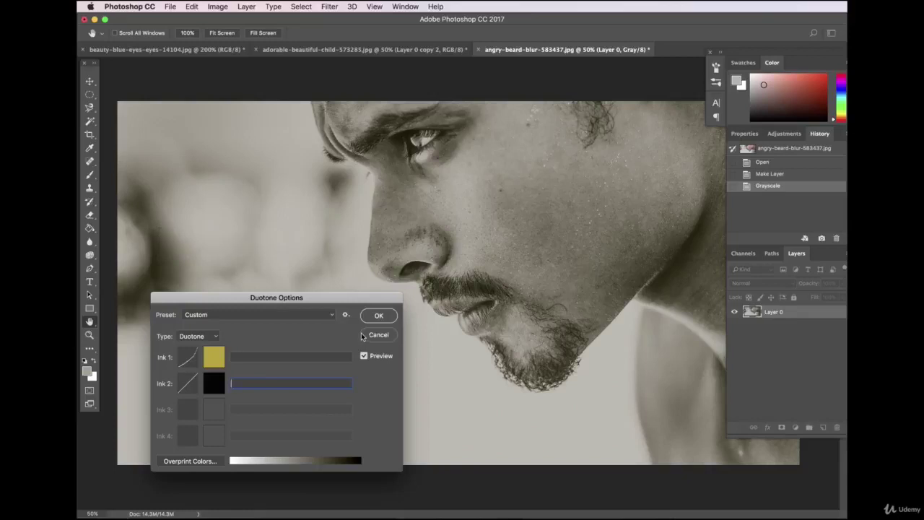
# Try white and yellow #ffcc00 for the duotone's ink 1, and settle on orange #ff7200.
pyautogui.click(215, 357)
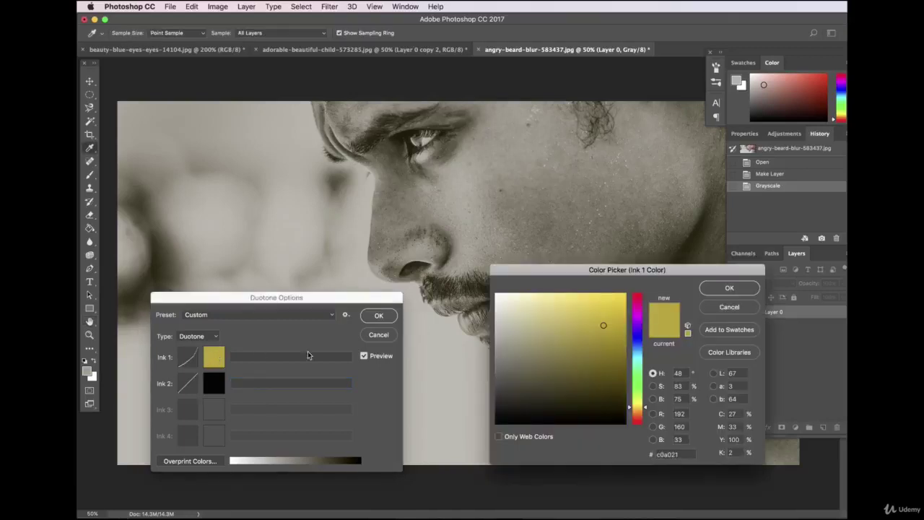
pyautogui.moveTo(532, 274)
pyautogui.mouseDown()
pyautogui.moveTo(602, 317)
pyautogui.moveTo(565, 337)
pyautogui.mouseUp()
pyautogui.click(612, 346)
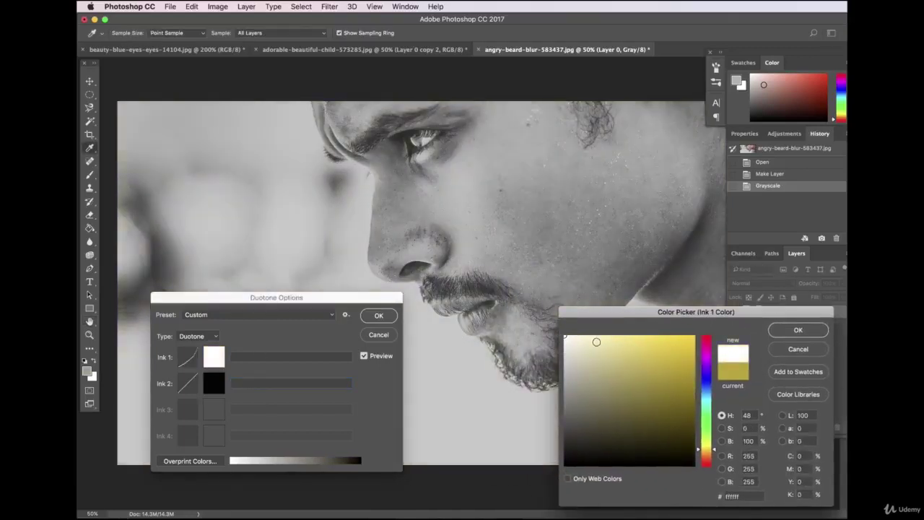
pyautogui.moveTo(686, 353); pyautogui.dragTo(696, 339)
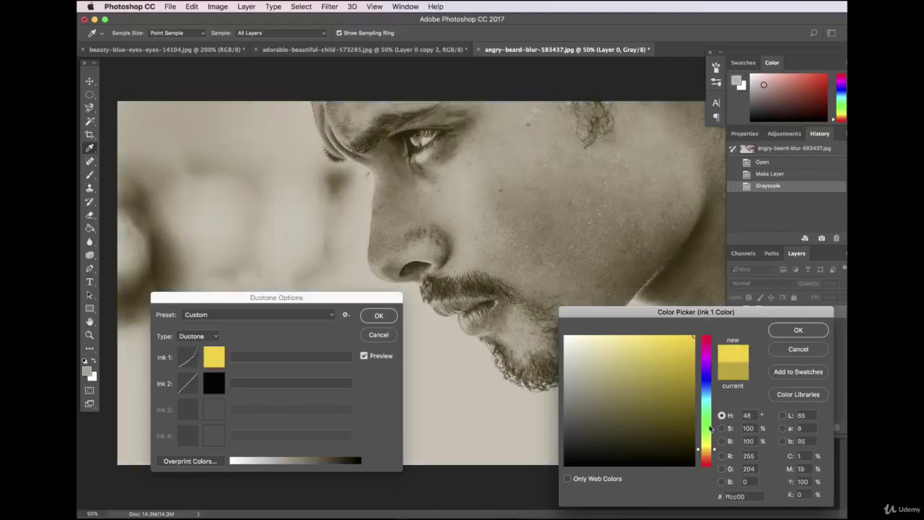
pyautogui.click(712, 457)
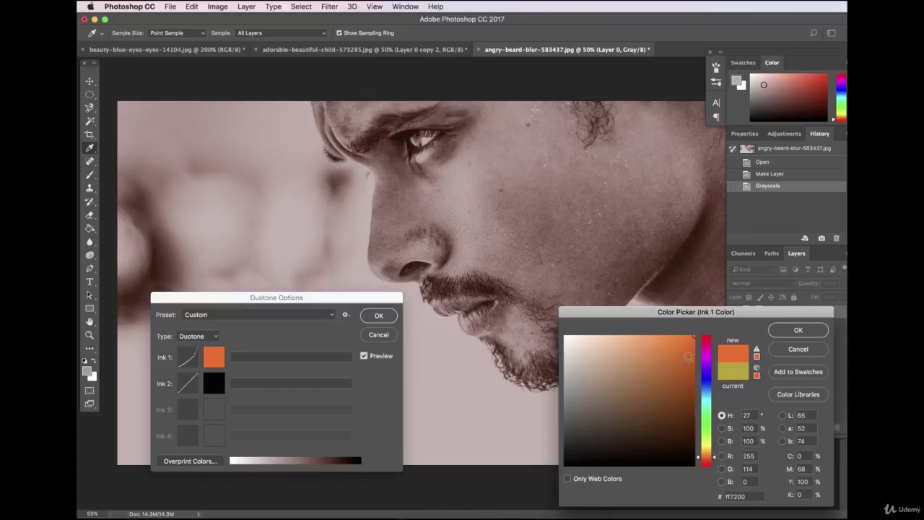
pyautogui.click(798, 331)
# Set the duotone's ink 2 colour to a dark maroon.
pyautogui.click(211, 386)
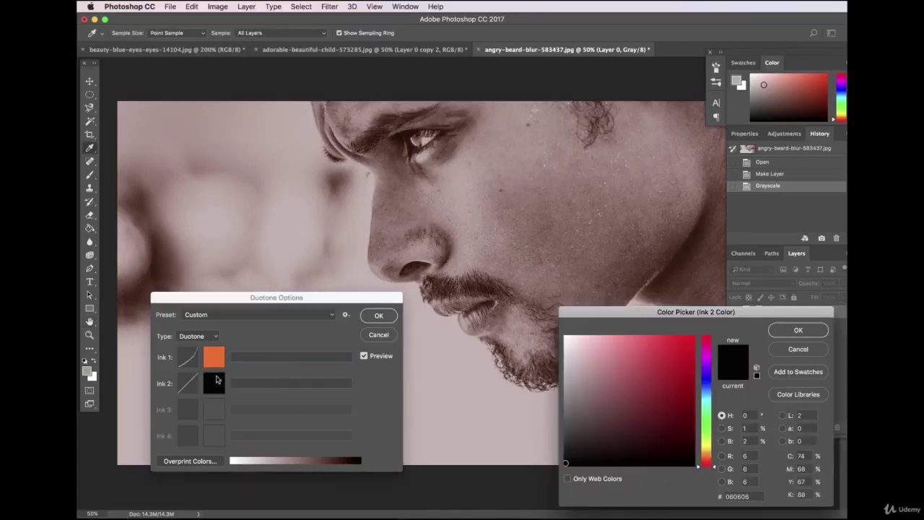
pyautogui.click(686, 401)
pyautogui.moveTo(686, 401)
pyautogui.mouseDown()
pyautogui.moveTo(696, 434)
pyautogui.moveTo(694, 419)
pyautogui.mouseUp()
pyautogui.click(795, 330)
# Change the tone type to Tritone and set ink 3 to violet #6d56e1.
pyautogui.moveTo(389, 302)
pyautogui.mouseDown()
pyautogui.moveTo(515, 484)
pyautogui.moveTo(371, 406)
pyautogui.moveTo(377, 380)
pyautogui.moveTo(365, 342)
pyautogui.moveTo(657, 354)
pyautogui.moveTo(371, 275)
pyautogui.moveTo(356, 311)
pyautogui.mouseUp()
pyautogui.click(167, 341)
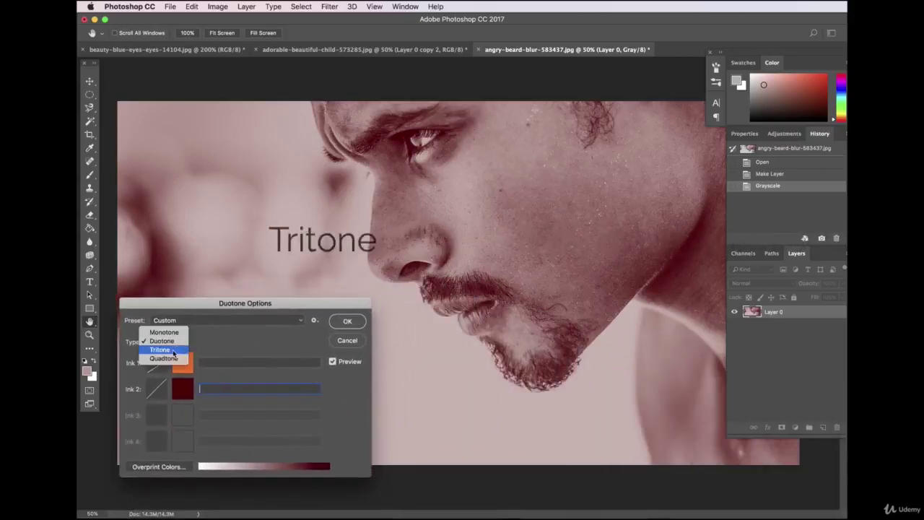
pyautogui.click(182, 350)
pyautogui.click(184, 416)
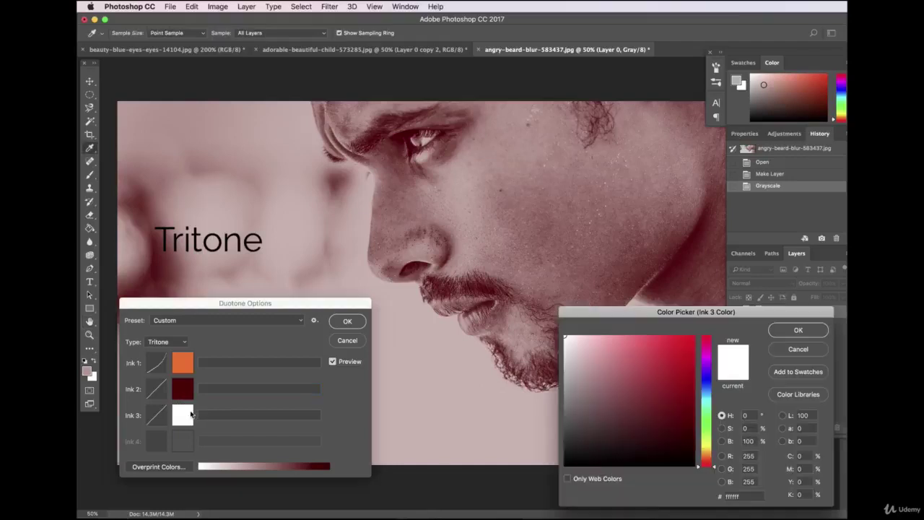
pyautogui.click(705, 374)
pyautogui.click(646, 350)
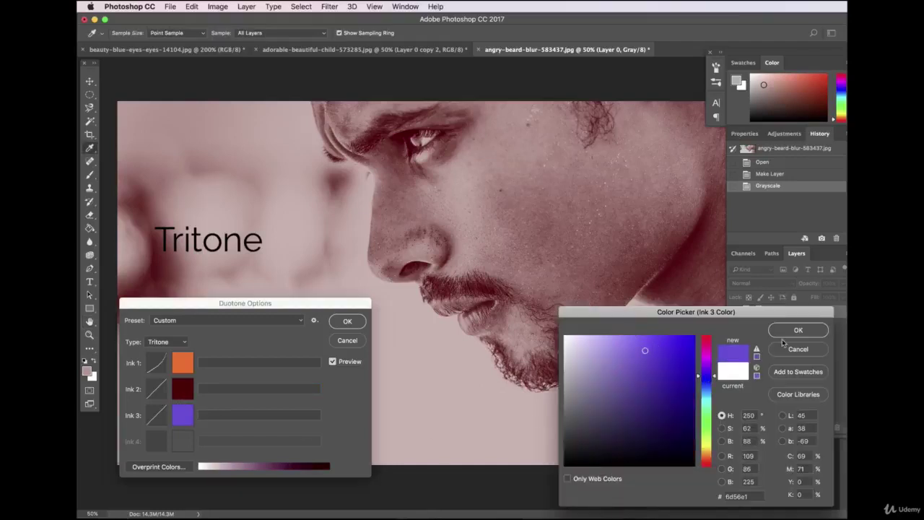
pyautogui.click(797, 330)
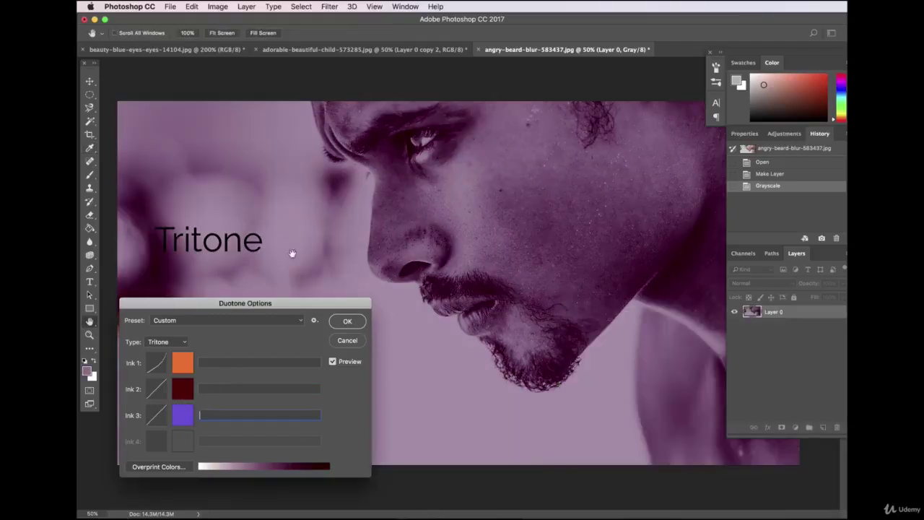
# Change the tone type to Quadtone and set ink 4 to a crimson red.
pyautogui.click(177, 344)
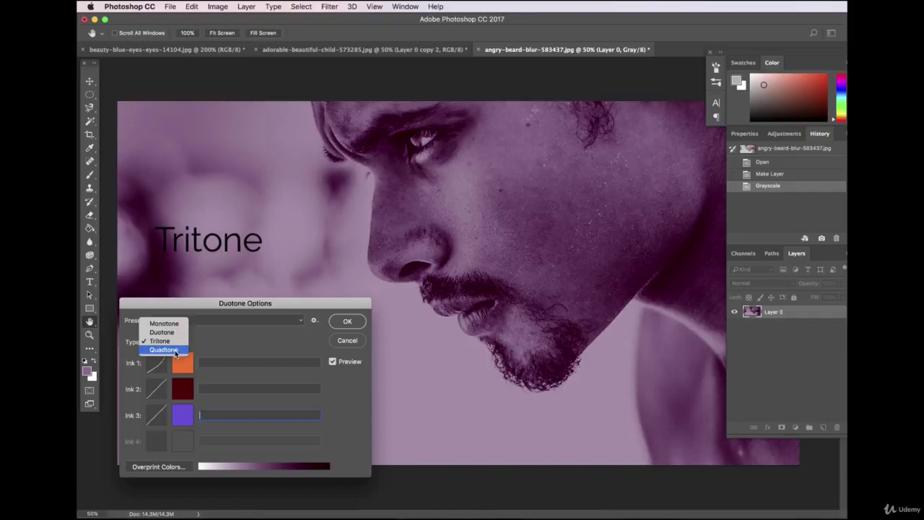
pyautogui.click(167, 351)
pyautogui.click(183, 442)
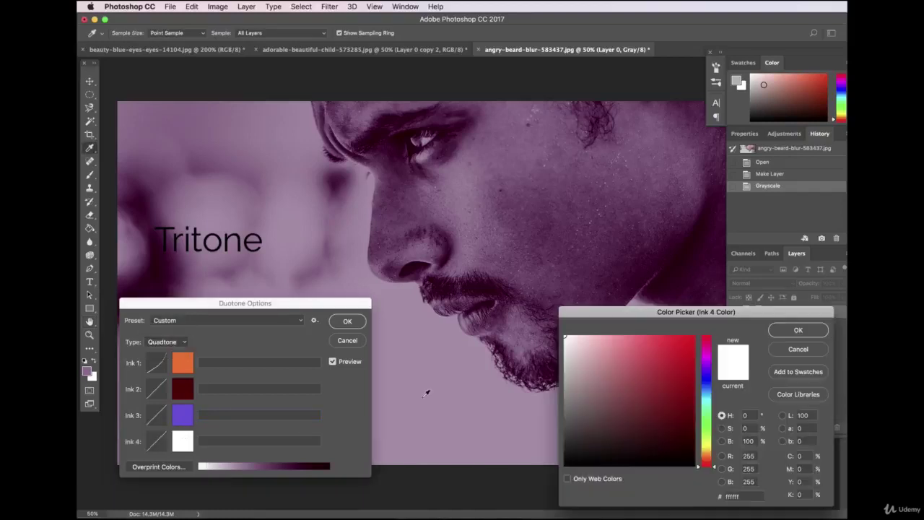
pyautogui.click(659, 359)
pyautogui.click(798, 330)
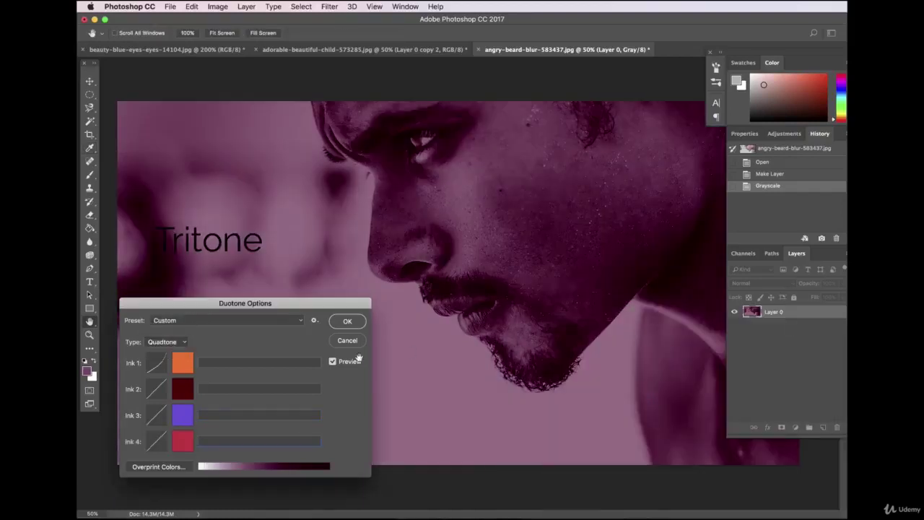
# Darken the quadtone's ink 4 colour to the deep brown #280b0b.
pyautogui.click(183, 441)
pyautogui.moveTo(590, 469); pyautogui.dragTo(661, 445)
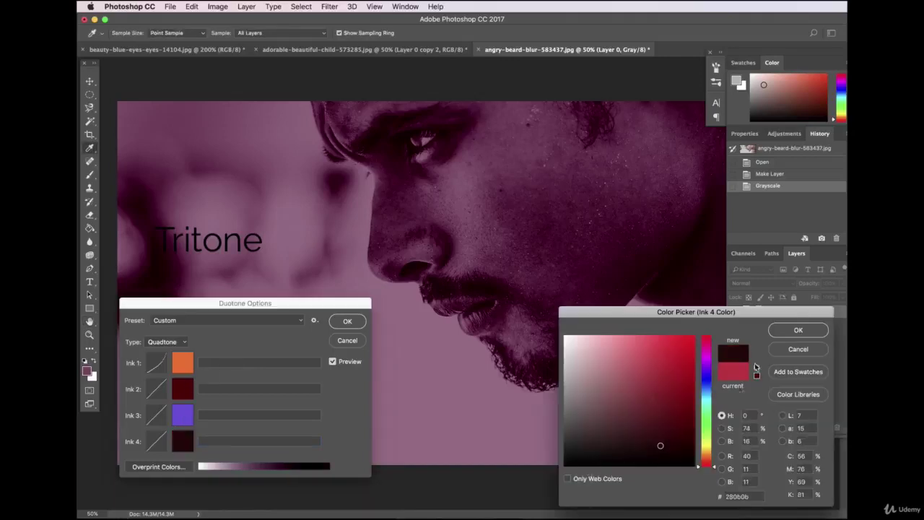
pyautogui.click(791, 330)
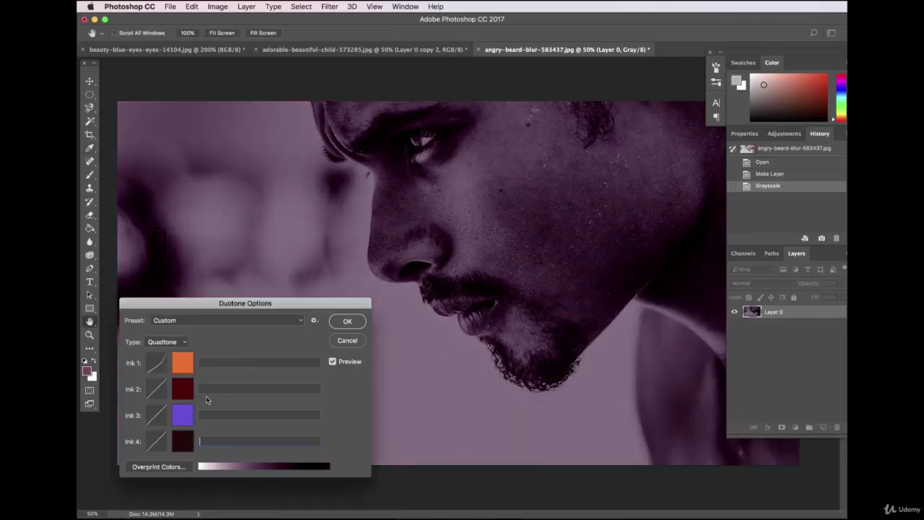
# Switch the tone type back to Duotone and set ink 1 to vivid blue-violet #4800ff.
pyautogui.click(212, 321)
pyautogui.click(168, 343)
pyautogui.click(169, 323)
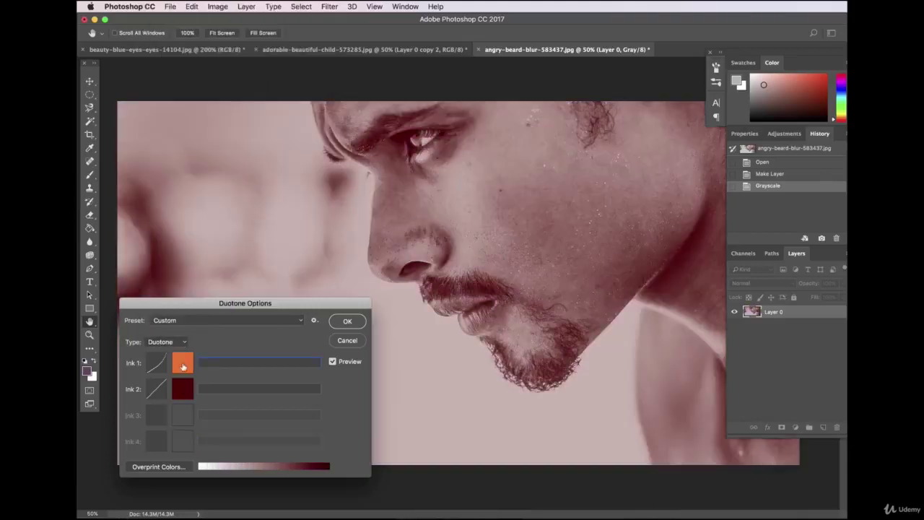
pyautogui.click(183, 365)
pyautogui.click(705, 374)
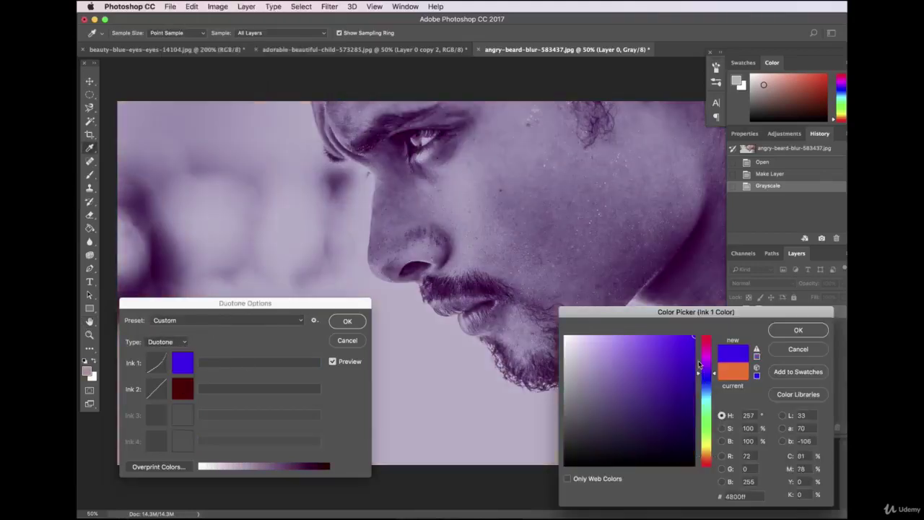
pyautogui.click(797, 332)
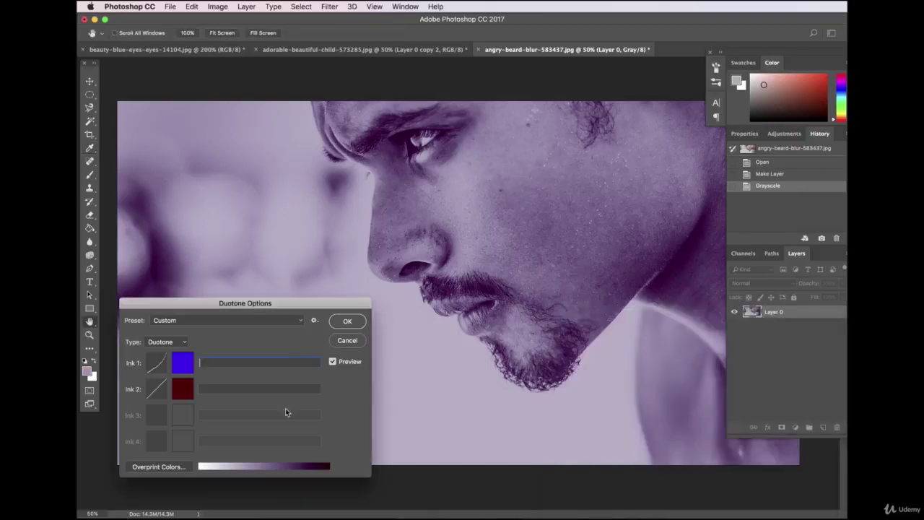
# Preview dark navy #09005b for the duotone's ink 2, and set it to black #000000.
pyautogui.click(182, 390)
pyautogui.click(705, 376)
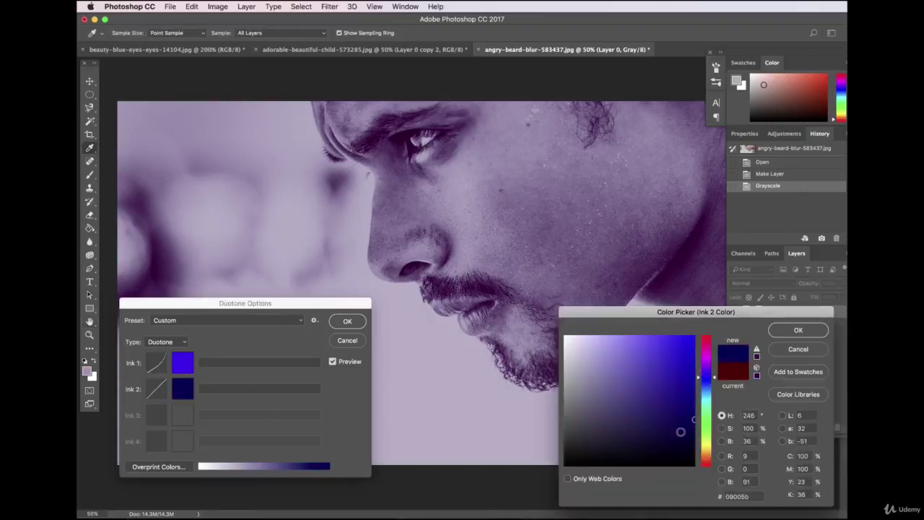
pyautogui.moveTo(645, 440)
pyautogui.mouseDown()
pyautogui.moveTo(554, 457)
pyautogui.moveTo(553, 473)
pyautogui.mouseUp()
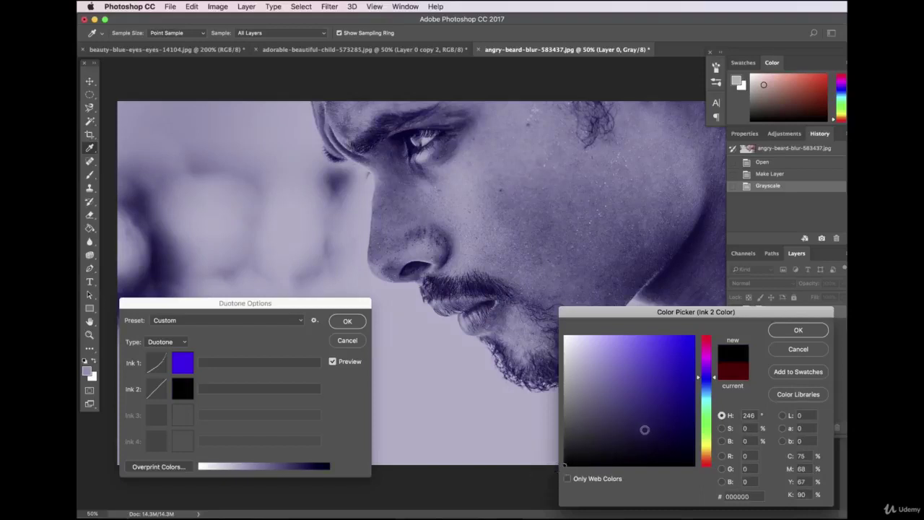
pyautogui.click(798, 331)
# Try several violet and purple tones for the duotone's ink 1 and set it to vivid blue #3600ff.
pyautogui.click(177, 368)
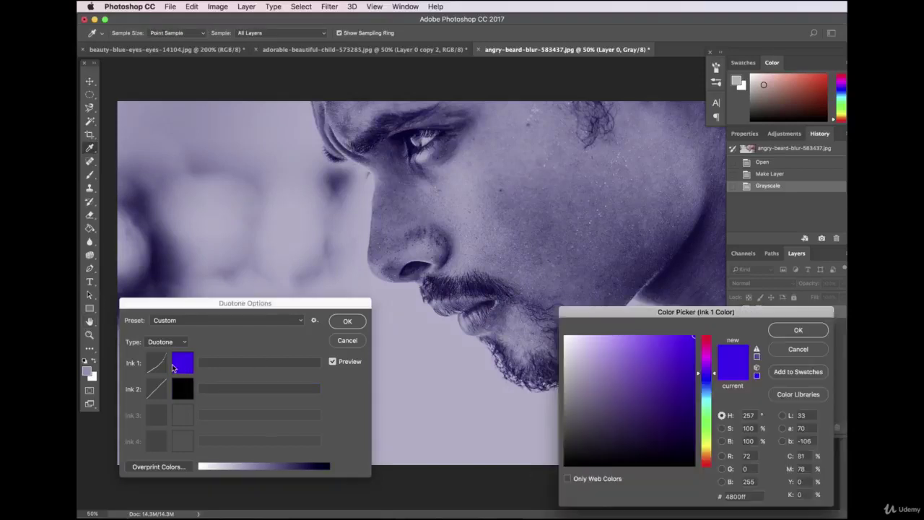
pyautogui.click(651, 369)
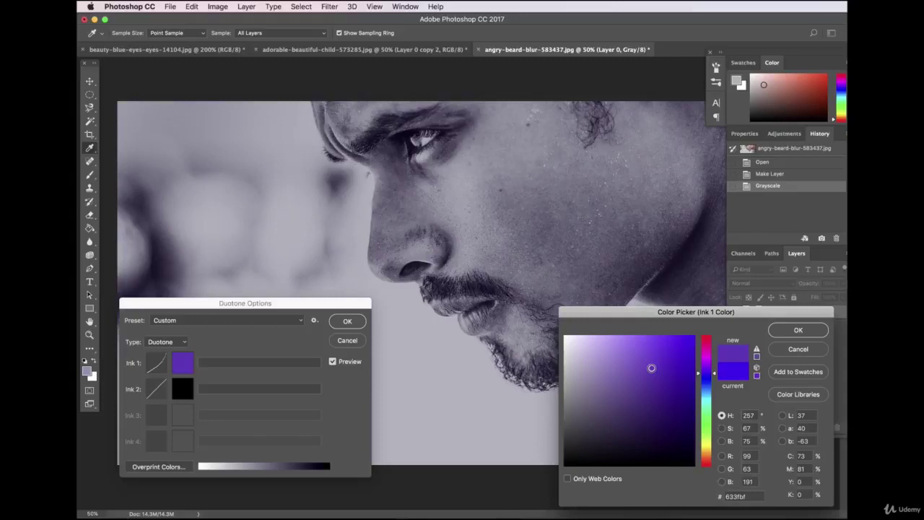
pyautogui.moveTo(652, 369); pyautogui.dragTo(681, 356)
pyautogui.click(711, 365)
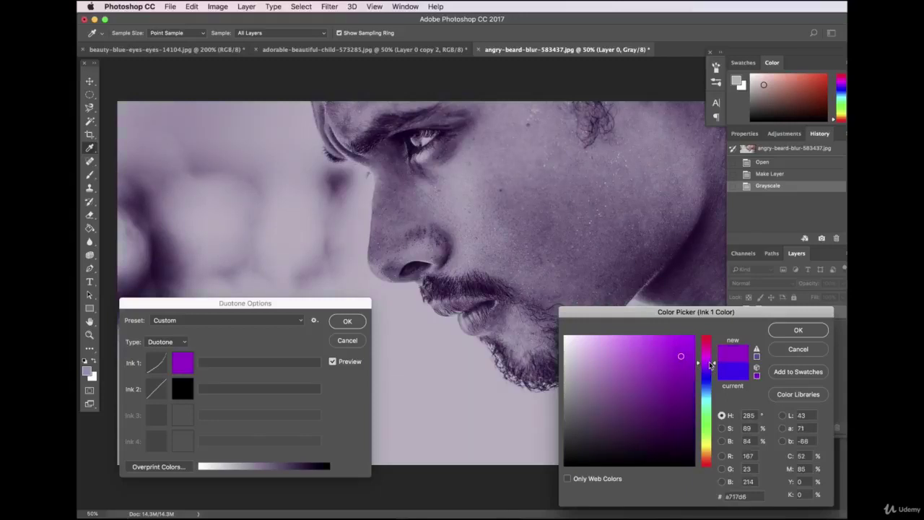
pyautogui.click(712, 374)
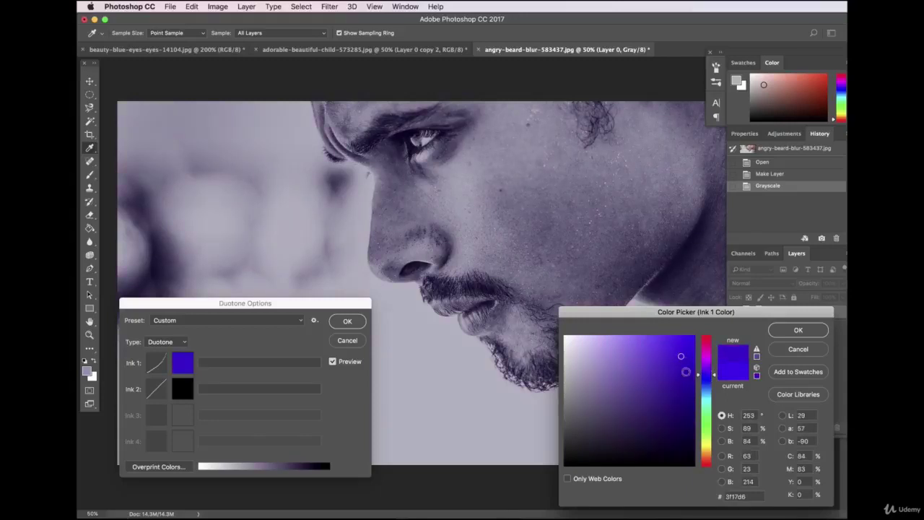
pyautogui.click(662, 369)
pyautogui.click(685, 339)
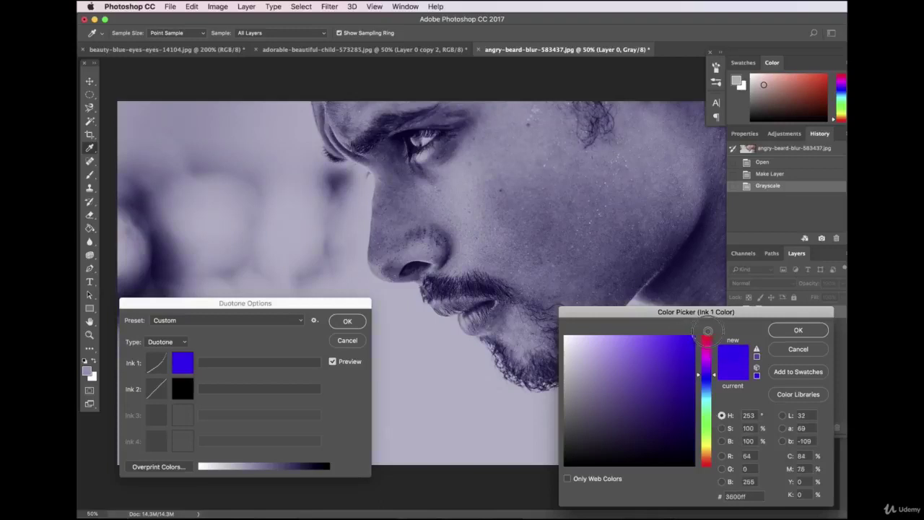
pyautogui.click(798, 331)
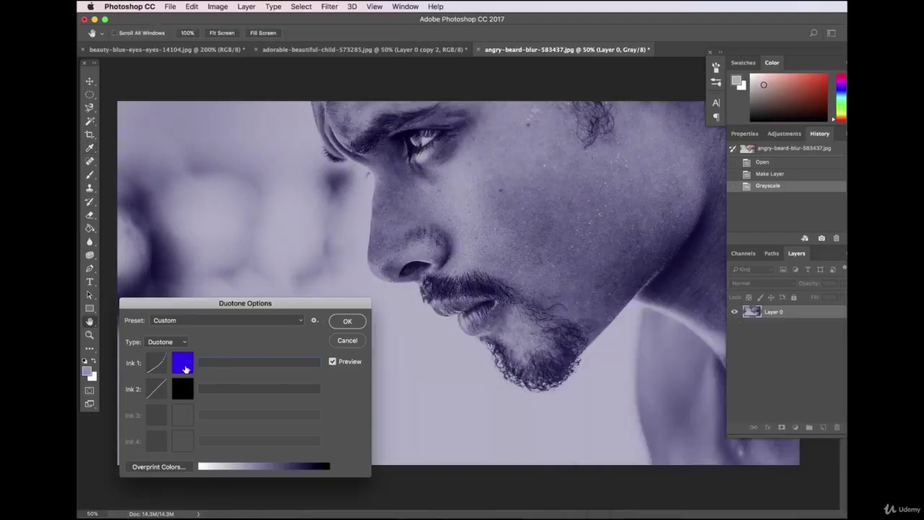
# Name the duotone inks 1 and 2 and apply the duotone to the photo.
pyautogui.click(346, 322)
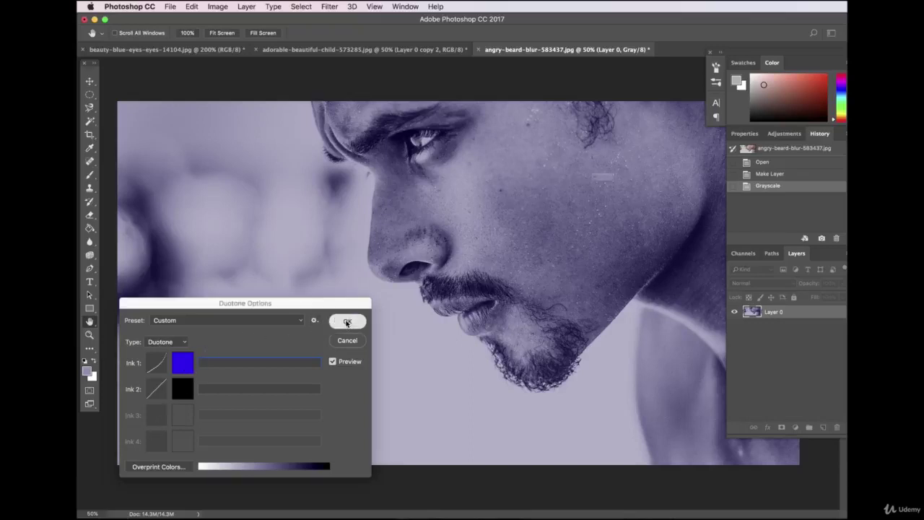
pyautogui.click(682, 201)
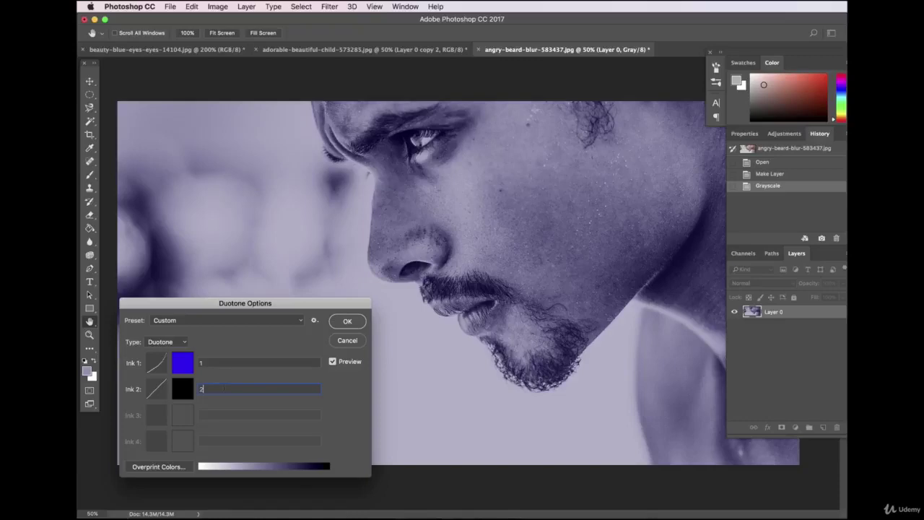
pyautogui.click(348, 322)
pyautogui.click(336, 77)
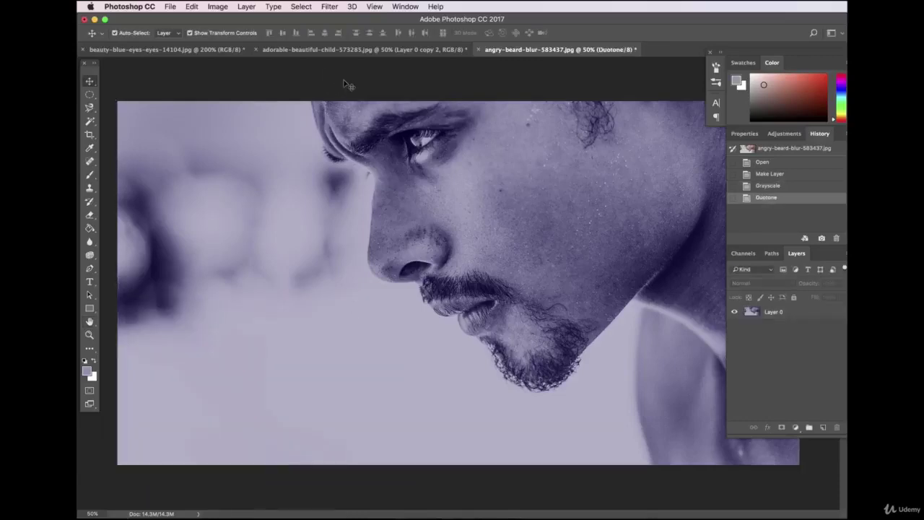
# Compare the original colour photo with the duotone version using the document history.
pyautogui.click(791, 149)
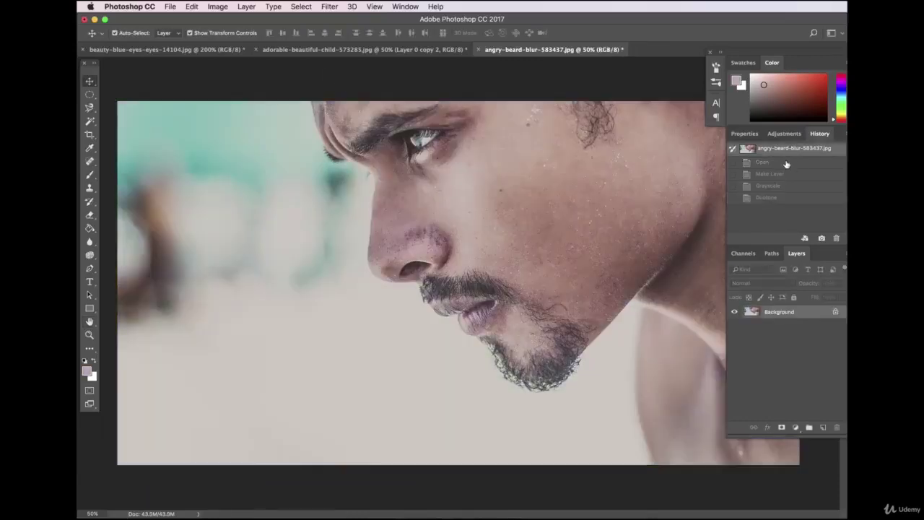
pyautogui.click(774, 199)
pyautogui.click(362, 89)
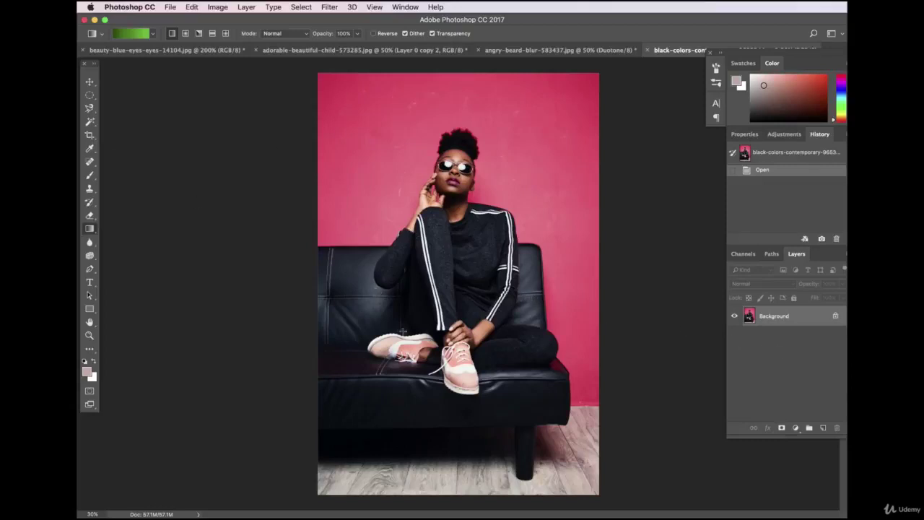
# Activate the Gradient tool and choose a dark purple-to-violet preset gradient.
pyautogui.click(89, 81)
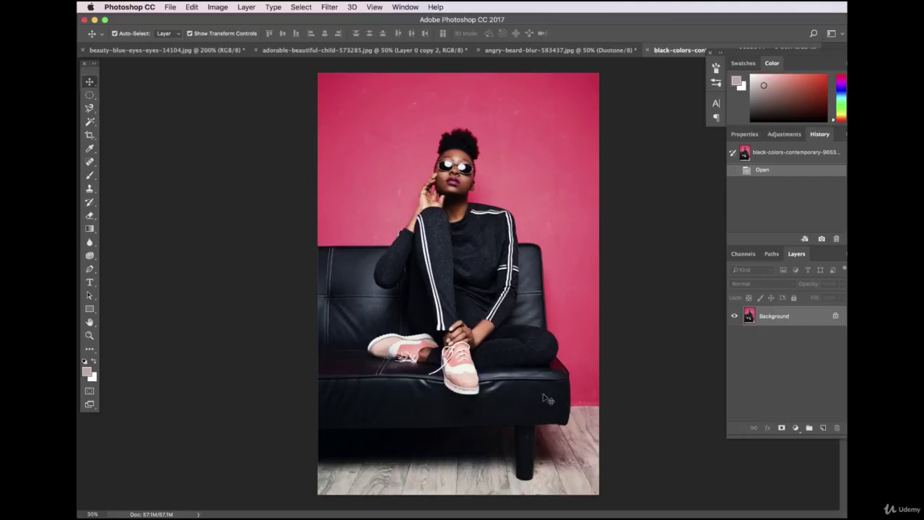
pyautogui.click(90, 228)
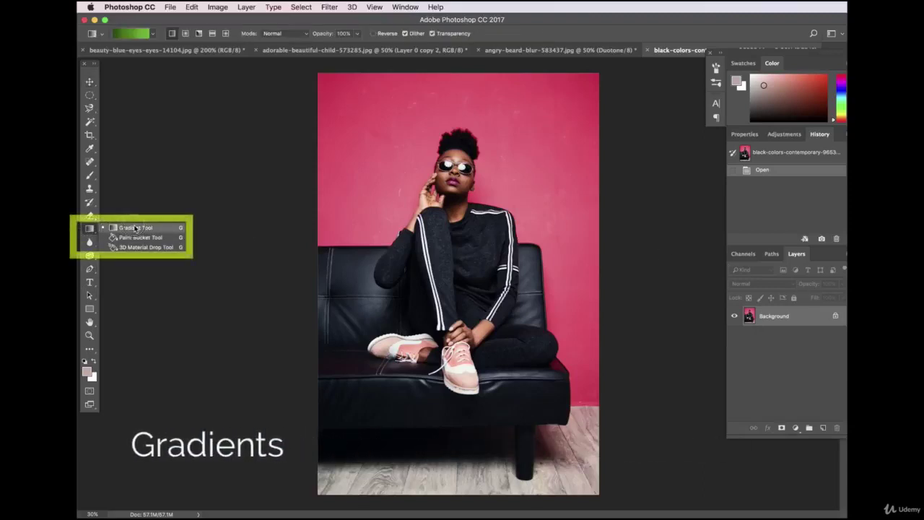
pyautogui.click(135, 228)
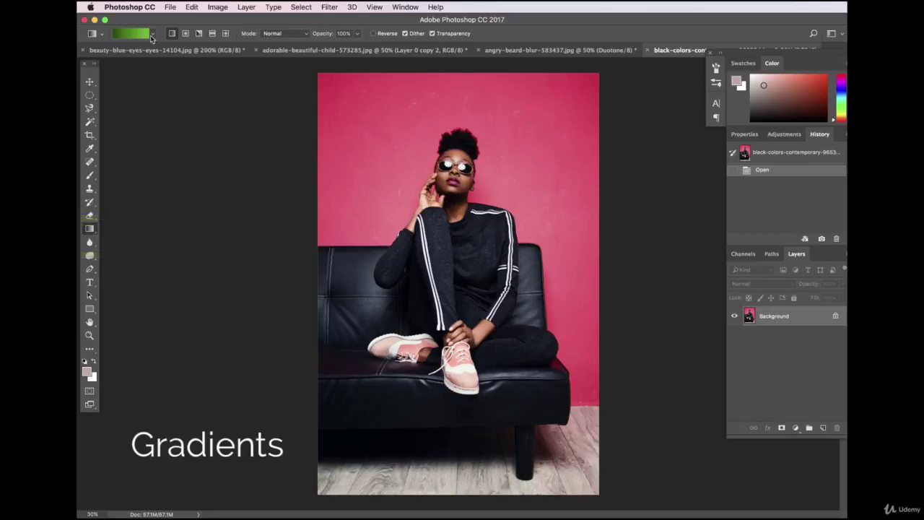
pyautogui.click(152, 35)
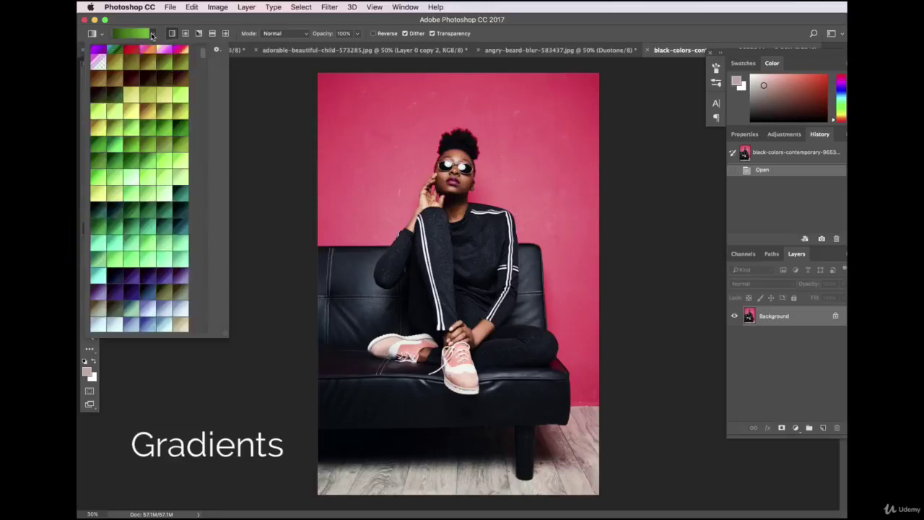
pyautogui.click(165, 279)
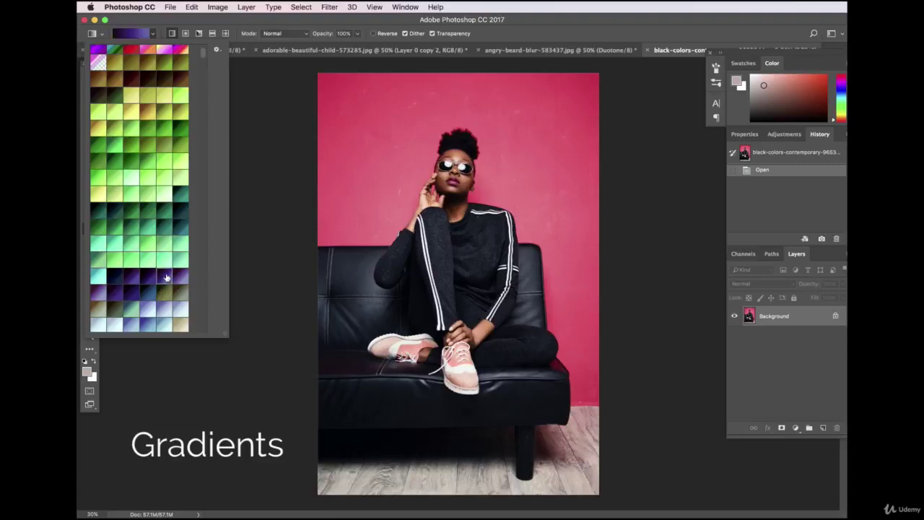
pyautogui.doubleClick(165, 277)
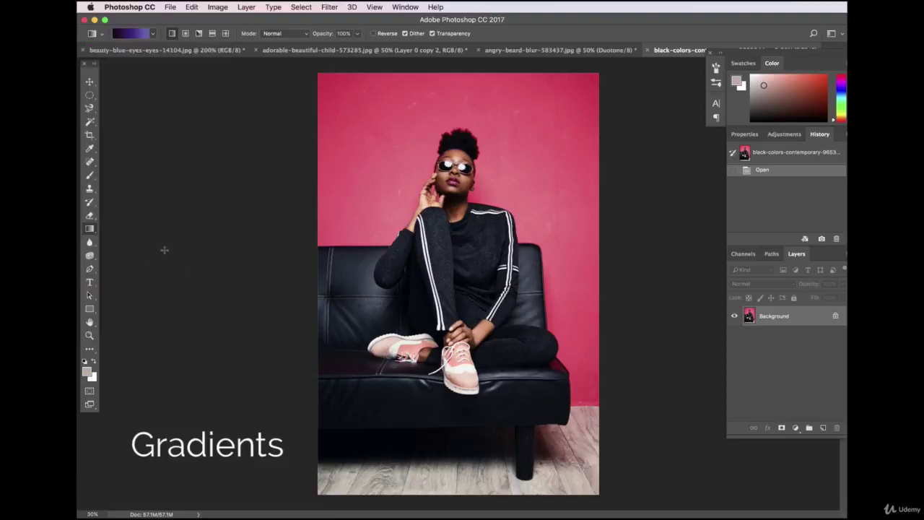
# Edit the purple gradient by removing its intermediate colour stops and moving the remaining violet stop to the 100% end.
pyautogui.click(133, 34)
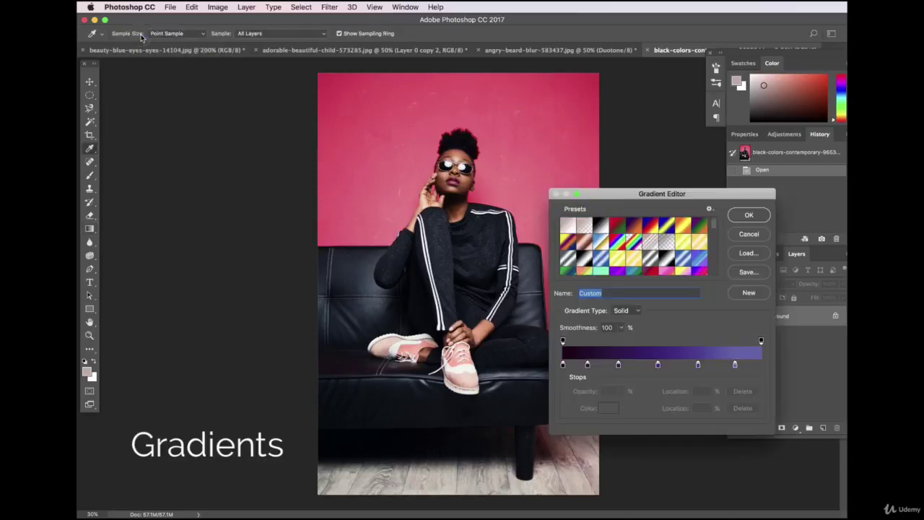
pyautogui.moveTo(659, 366)
pyautogui.mouseDown()
pyautogui.moveTo(732, 366)
pyautogui.moveTo(670, 364)
pyautogui.mouseUp()
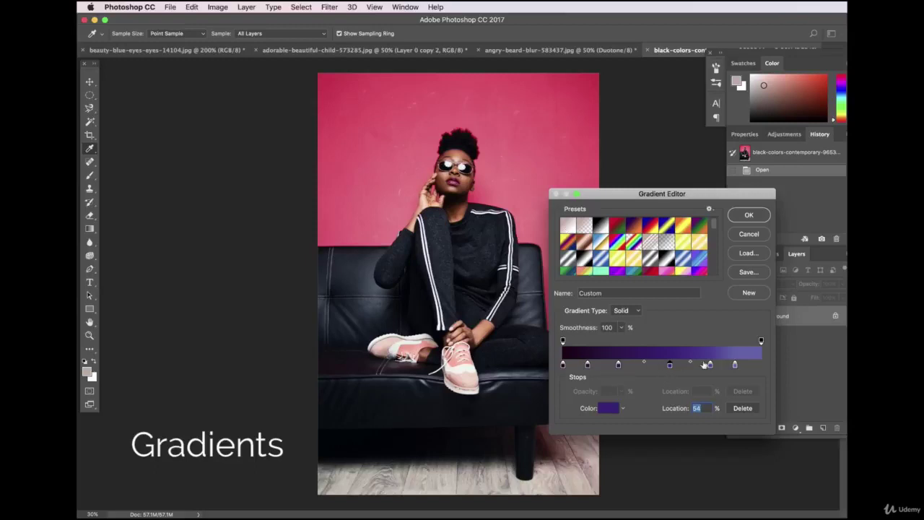
pyautogui.moveTo(712, 366); pyautogui.dragTo(715, 391)
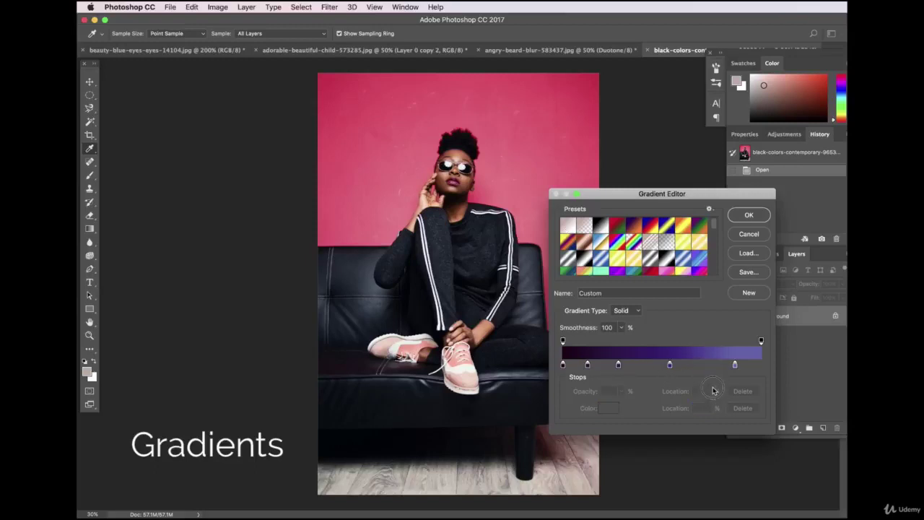
pyautogui.moveTo(670, 365); pyautogui.dragTo(667, 391)
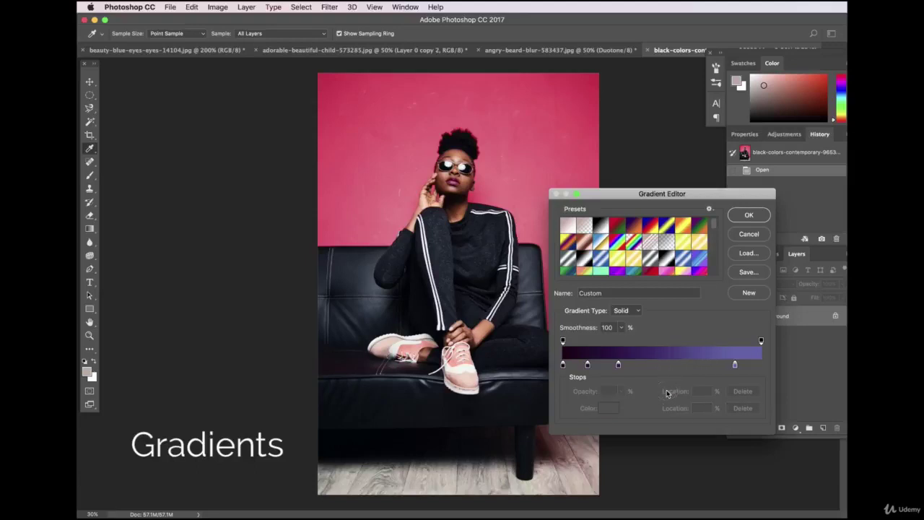
pyautogui.moveTo(618, 366); pyautogui.dragTo(586, 388)
pyautogui.click(636, 366)
pyautogui.moveTo(694, 366); pyautogui.dragTo(762, 366)
# Change the gradient's starting colour stop at 0% to a medium blue.
pyautogui.click(564, 366)
pyautogui.click(608, 408)
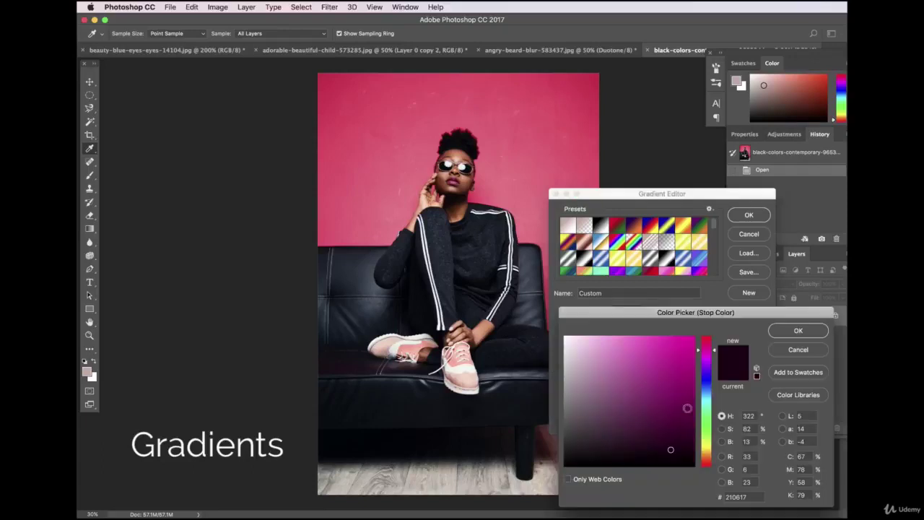
pyautogui.click(707, 380)
pyautogui.click(658, 350)
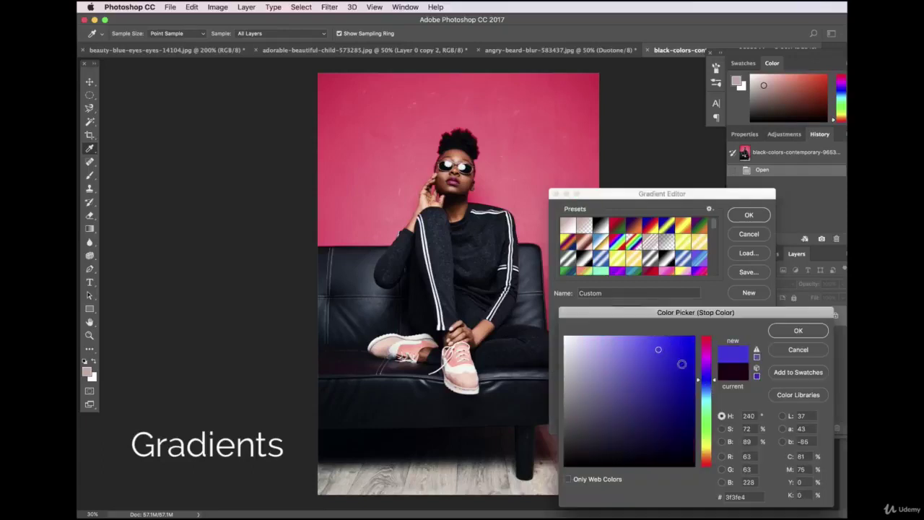
pyautogui.click(714, 390)
pyautogui.click(794, 331)
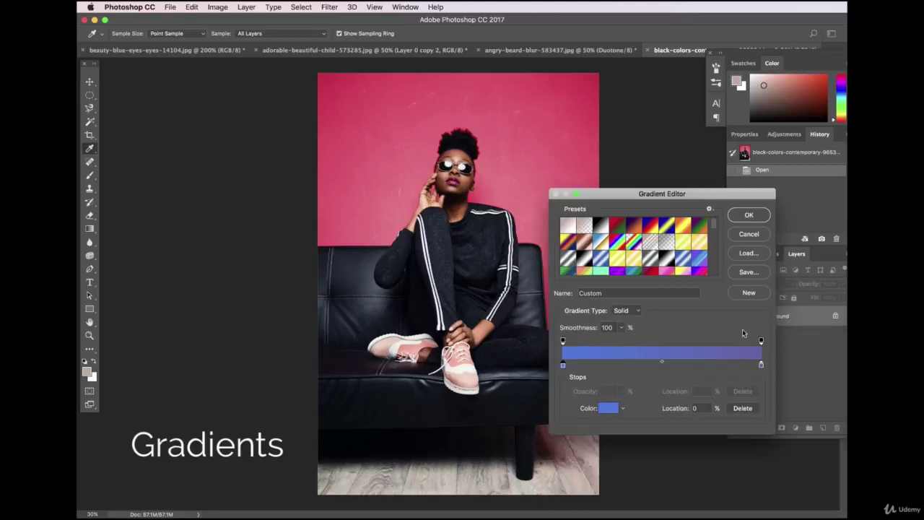
# Change the gradient's end colour stop at 100% to a deep purple.
pyautogui.click(761, 365)
pyautogui.click(610, 408)
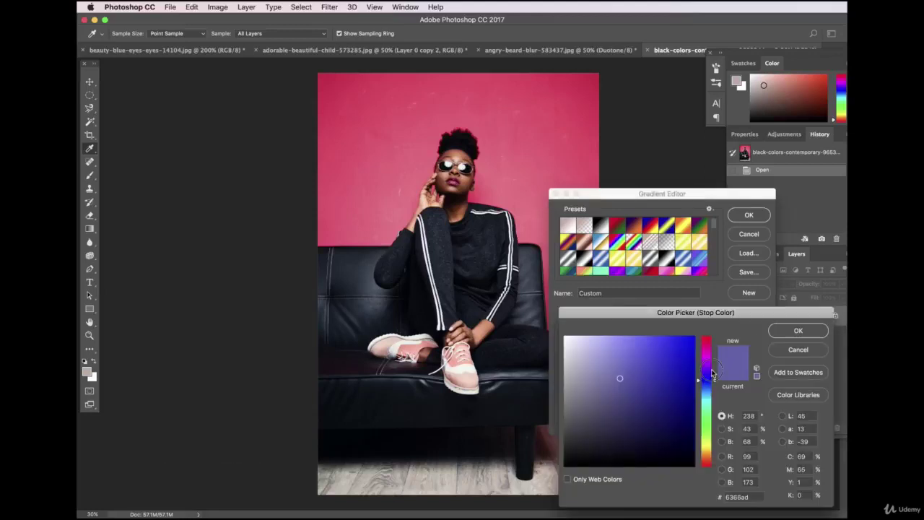
pyautogui.moveTo(714, 384); pyautogui.dragTo(714, 367)
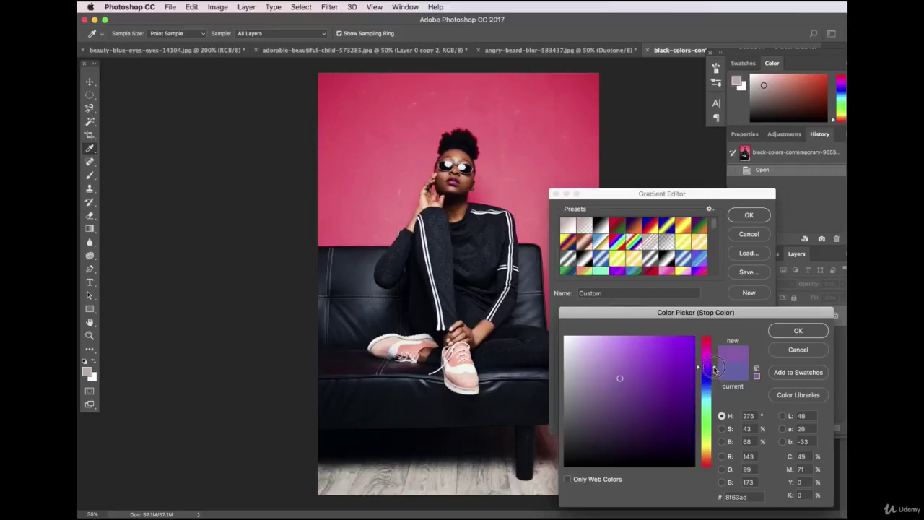
pyautogui.click(798, 330)
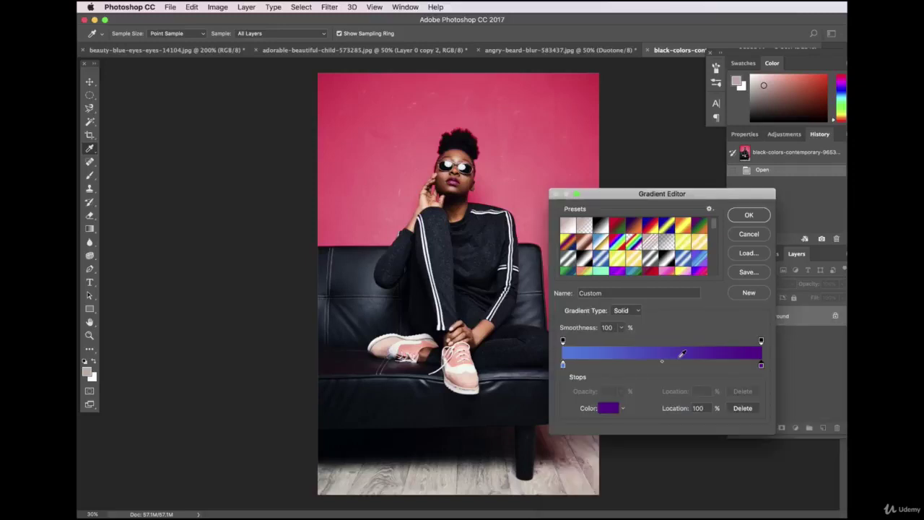
# Shift the gradient's colour midpoint slightly towards the blue end, keep the end stops at 0% and 100%, and accept the gradient.
pyautogui.moveTo(663, 365)
pyautogui.mouseDown()
pyautogui.moveTo(639, 362)
pyautogui.moveTo(734, 362)
pyautogui.moveTo(660, 363)
pyautogui.mouseUp()
pyautogui.moveTo(760, 366)
pyautogui.mouseDown()
pyautogui.moveTo(685, 364)
pyautogui.moveTo(763, 367)
pyautogui.mouseUp()
pyautogui.moveTo(565, 365)
pyautogui.mouseDown()
pyautogui.moveTo(633, 367)
pyautogui.moveTo(563, 365)
pyautogui.mouseUp()
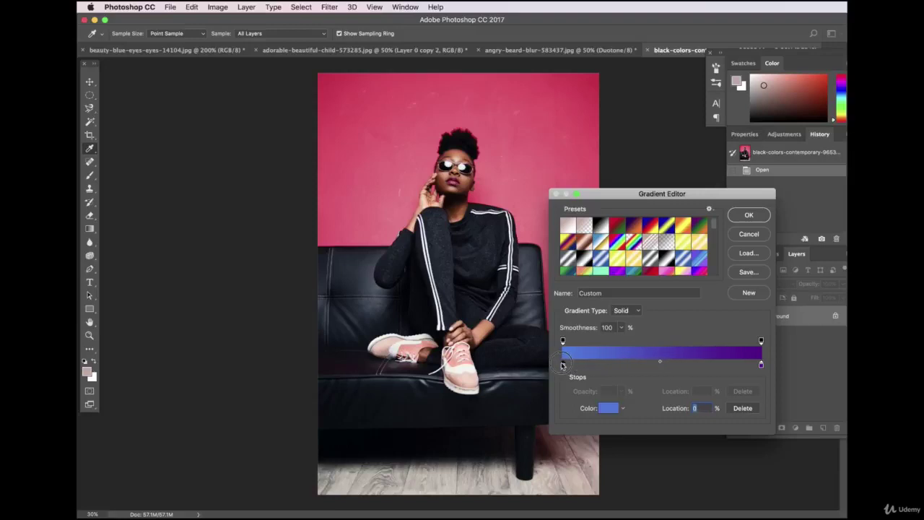
pyautogui.click(748, 215)
# Add a new layer above the Background and name it gradient.
pyautogui.click(91, 228)
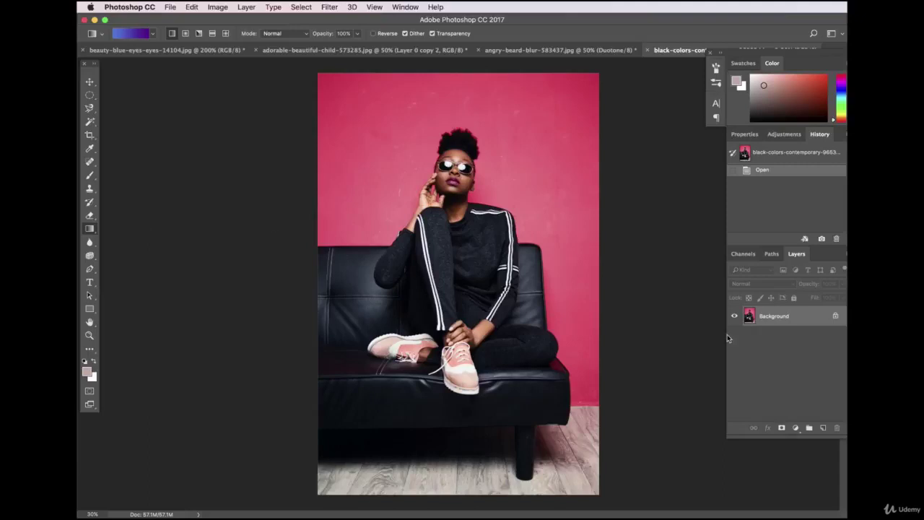
pyautogui.click(825, 429)
pyautogui.doubleClick(774, 317)
pyautogui.write('gradien')
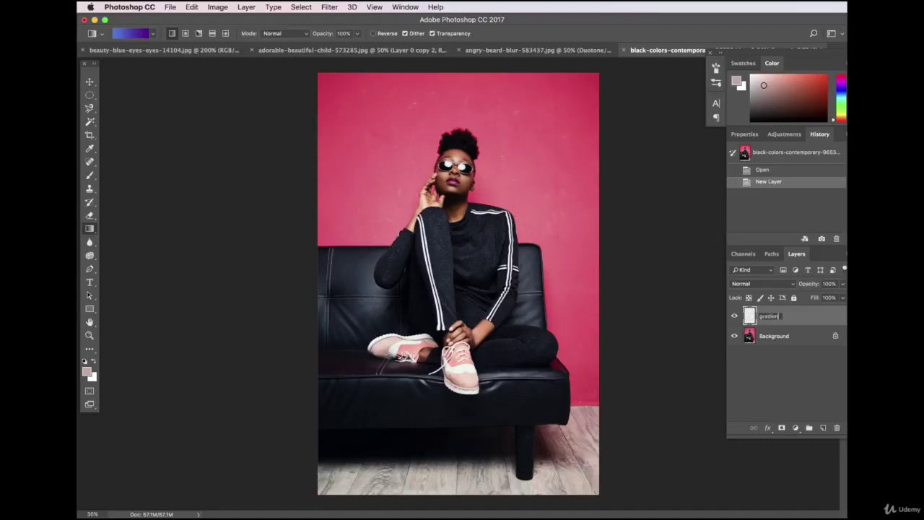
pyautogui.write('t')
pyautogui.press('Return')
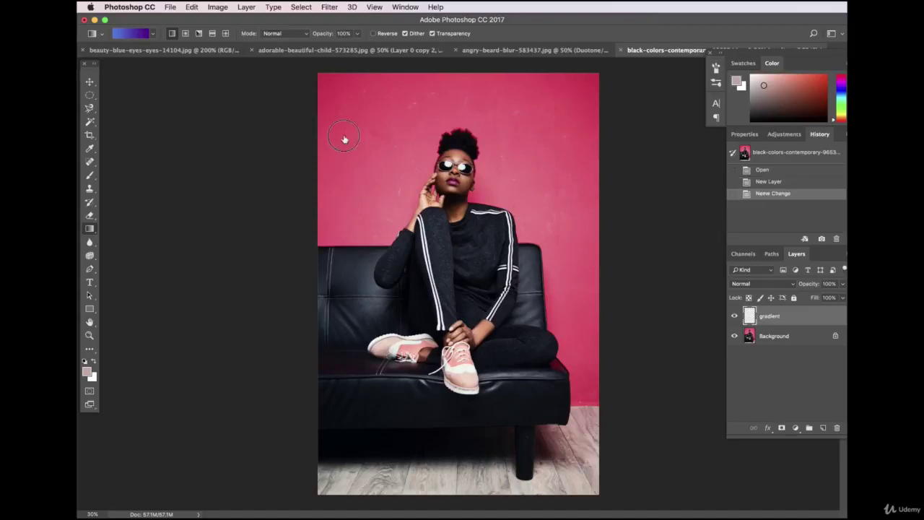
# Fill the gradient layer with the blue-to-purple linear gradient, trying horizontal, vertical and diagonal directions across the canvas.
pyautogui.moveTo(480, 219); pyautogui.dragTo(570, 204)
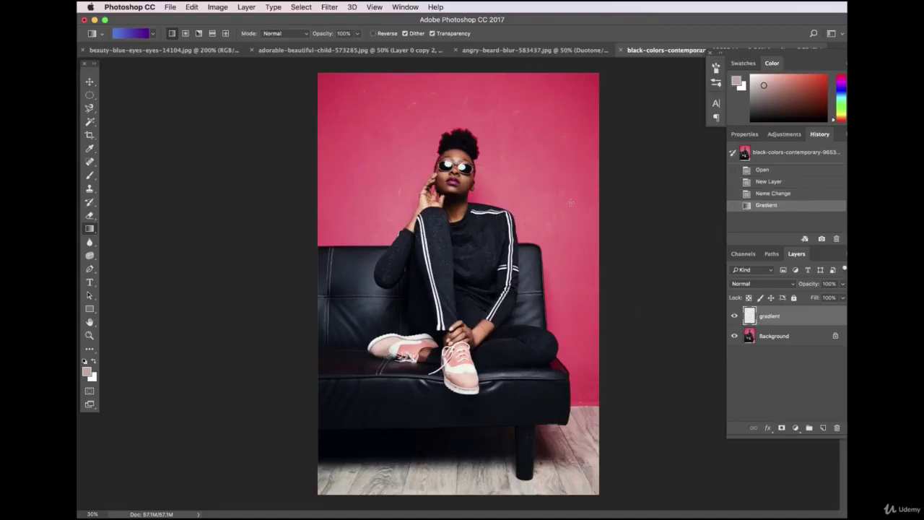
pyautogui.moveTo(369, 237); pyautogui.dragTo(549, 236)
pyautogui.moveTo(466, 120); pyautogui.dragTo(467, 390)
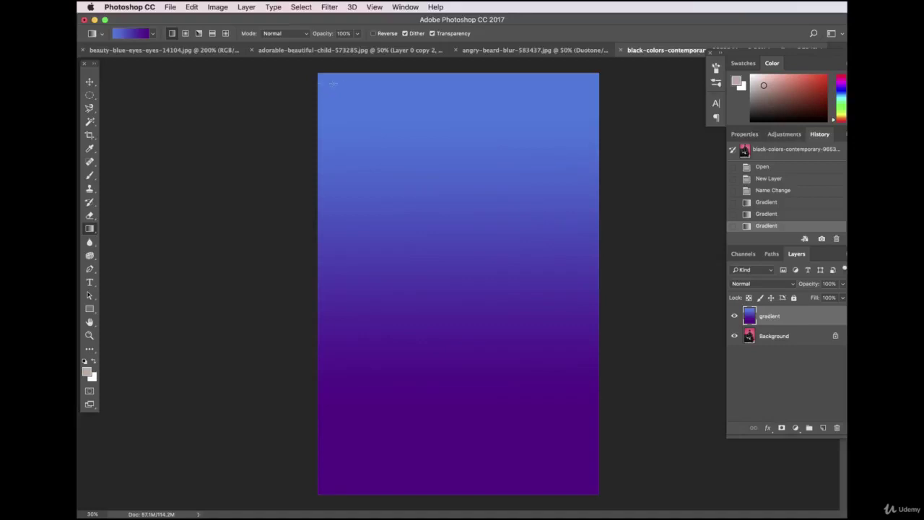
pyautogui.moveTo(329, 92); pyautogui.dragTo(571, 470)
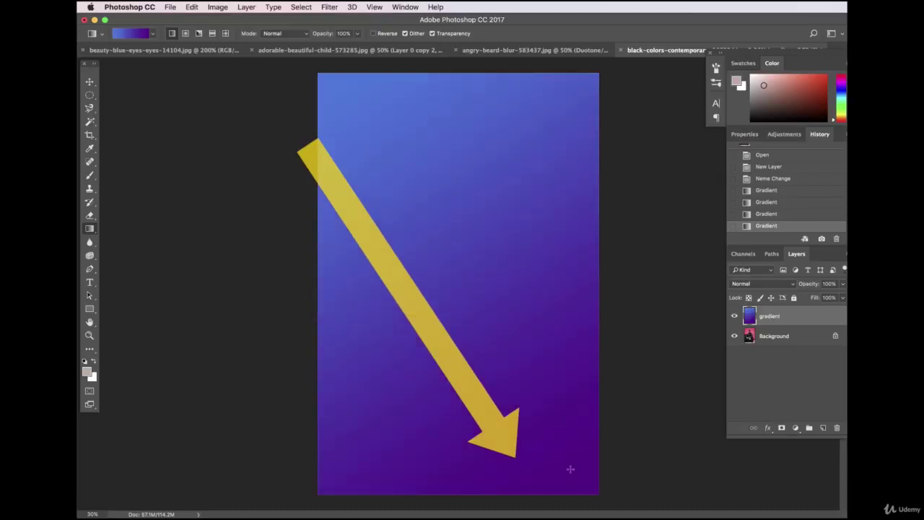
pyautogui.moveTo(583, 118); pyautogui.dragTo(360, 415)
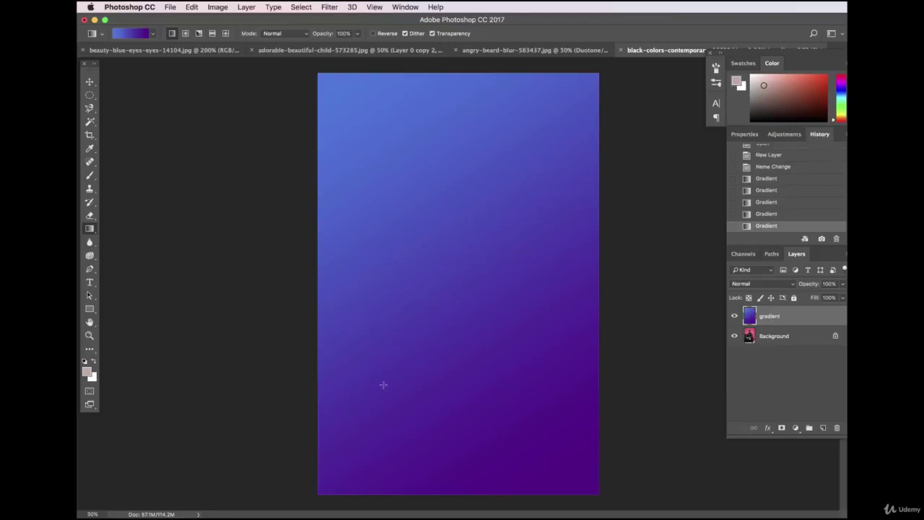
# Shift the gradient's end colour stop to a redder purple and refill the gradient layer diagonally from the canvas's upper left to its lower right.
pyautogui.click(141, 35)
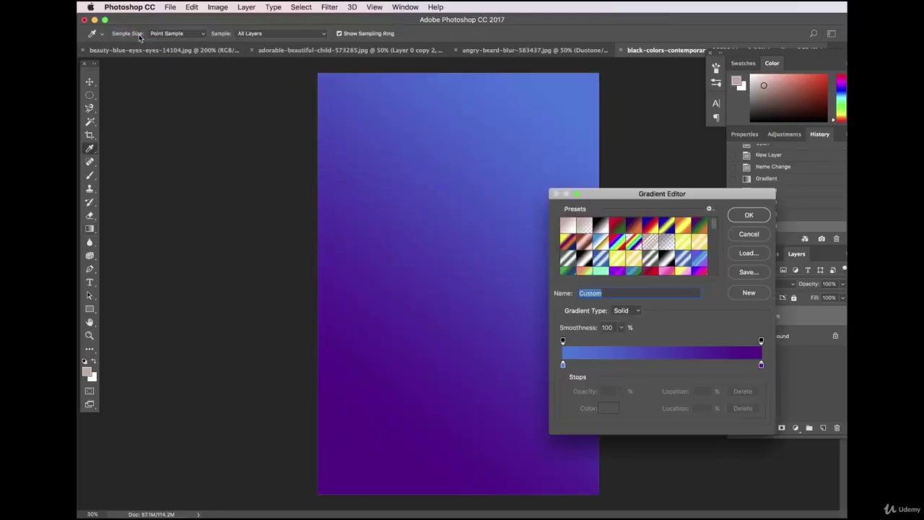
pyautogui.click(762, 366)
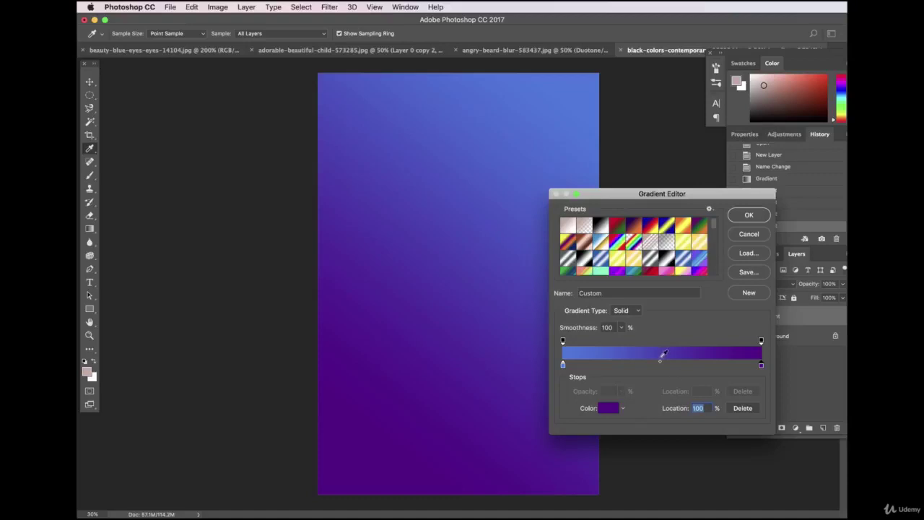
pyautogui.click(609, 407)
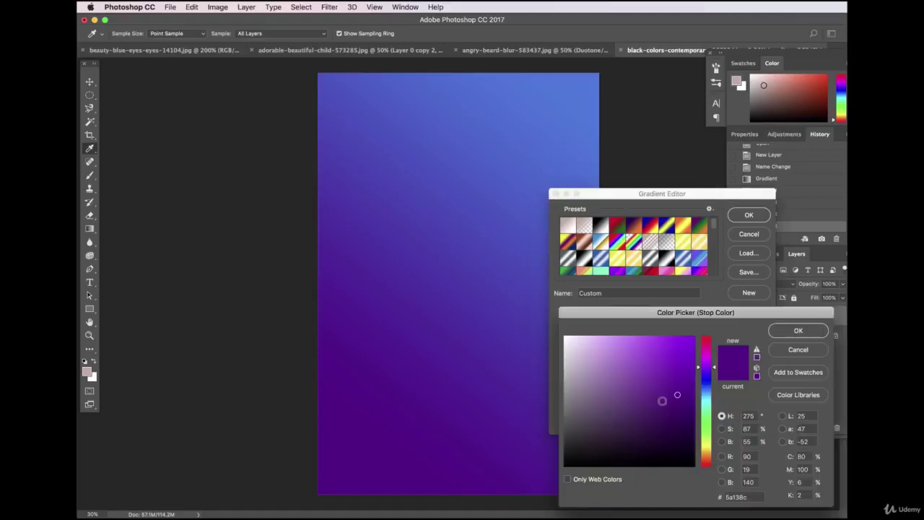
pyautogui.click(714, 360)
pyautogui.click(798, 330)
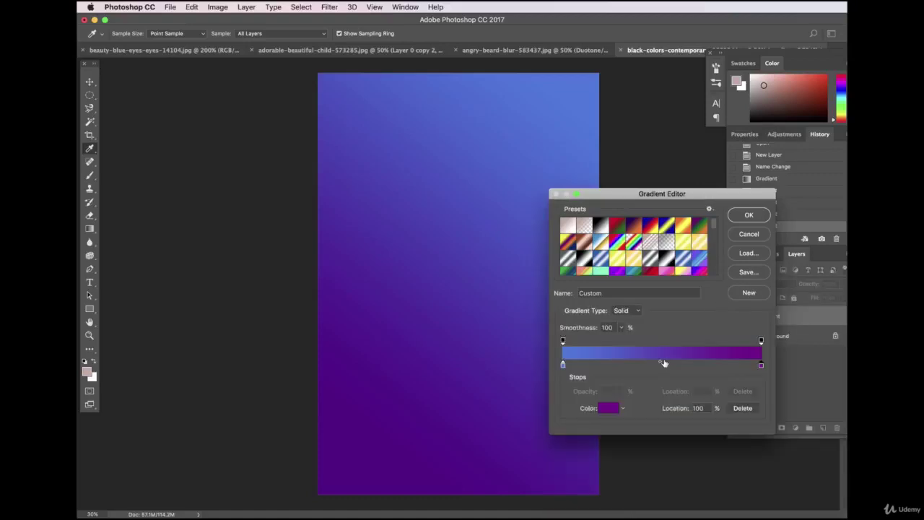
pyautogui.click(736, 216)
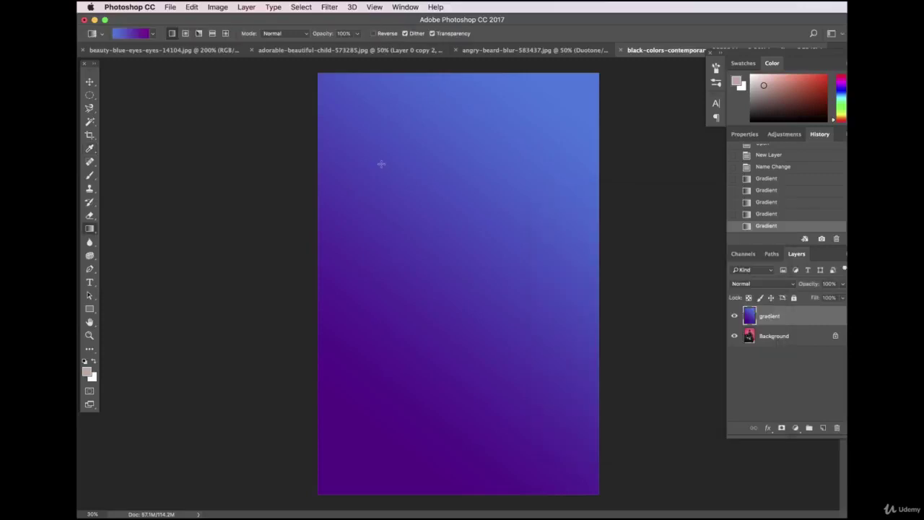
pyautogui.moveTo(355, 130); pyautogui.dragTo(556, 416)
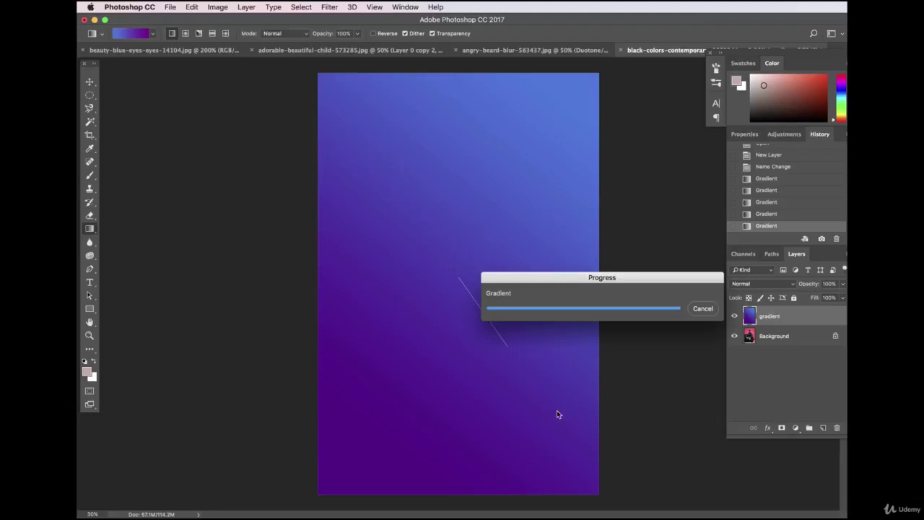
# Convert the Background into a regular layer and place the gradient layer beneath the photo layer.
pyautogui.click(89, 81)
pyautogui.click(795, 341)
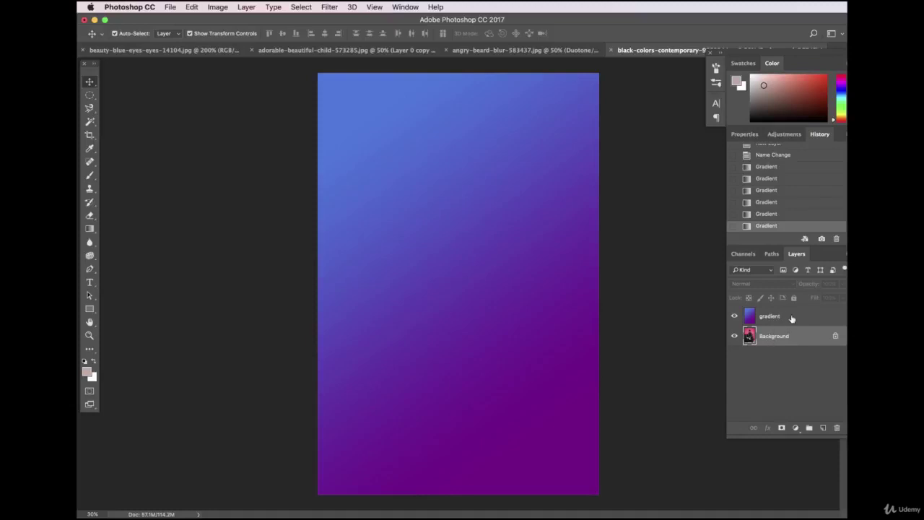
pyautogui.doubleClick(809, 339)
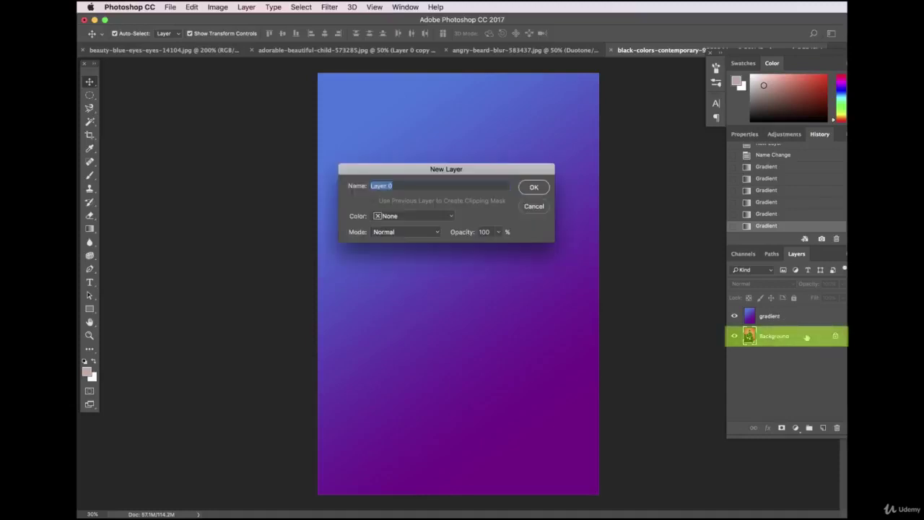
pyautogui.click(536, 187)
pyautogui.moveTo(769, 316); pyautogui.dragTo(792, 349)
pyautogui.click(784, 315)
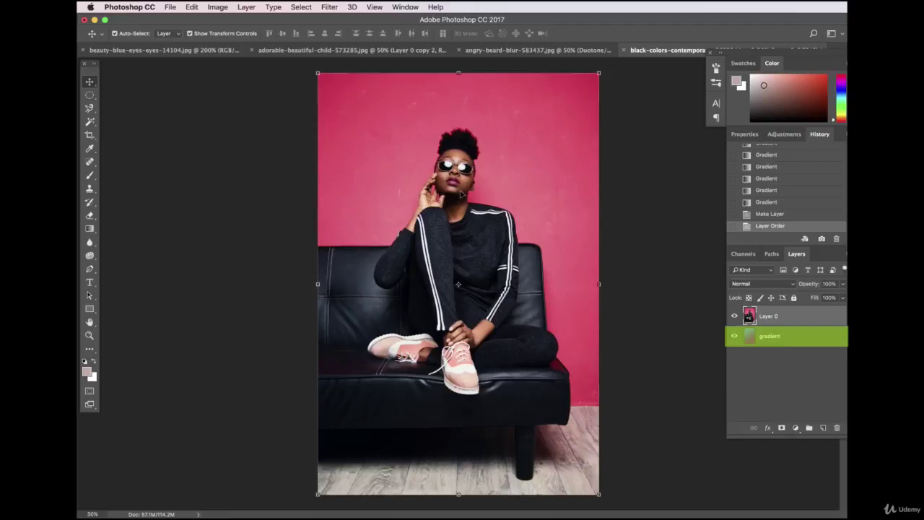
# Set the photo layer's blending mode to Luminosity so the photo takes on the gradient's colours.
pyautogui.click(764, 284)
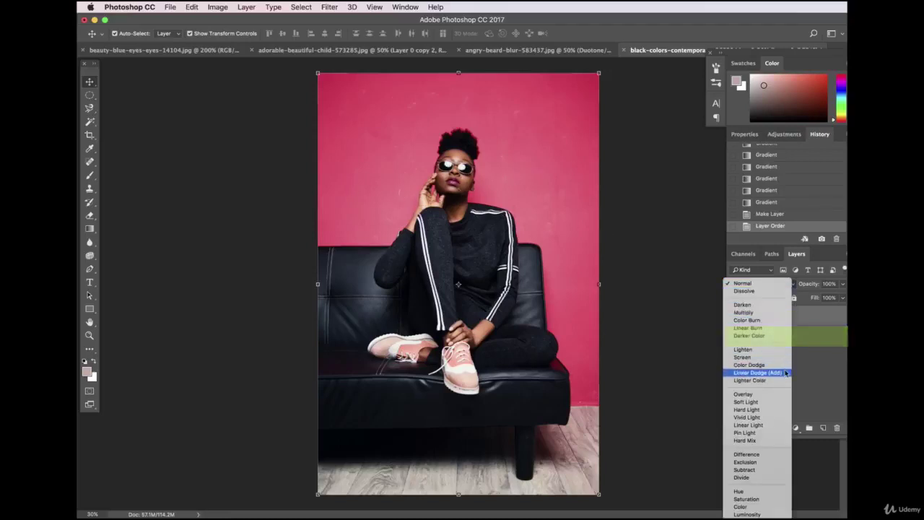
pyautogui.click(814, 378)
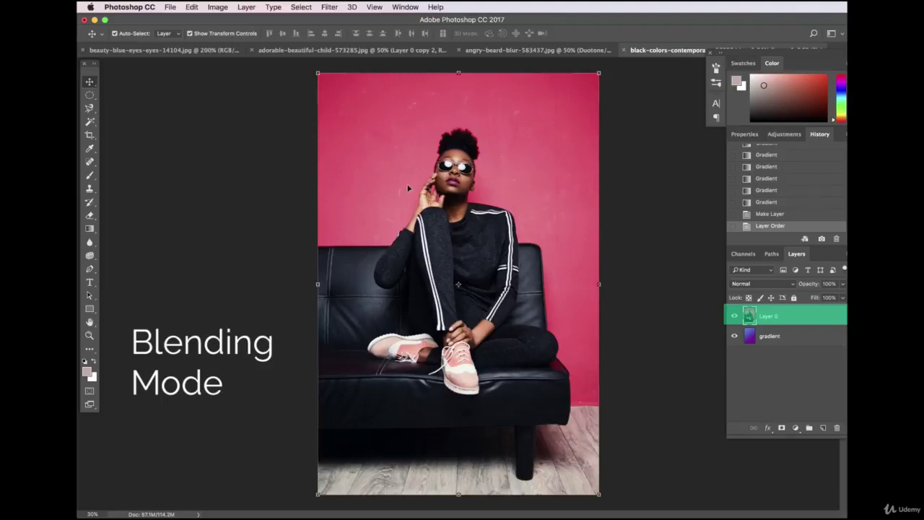
pyautogui.click(768, 289)
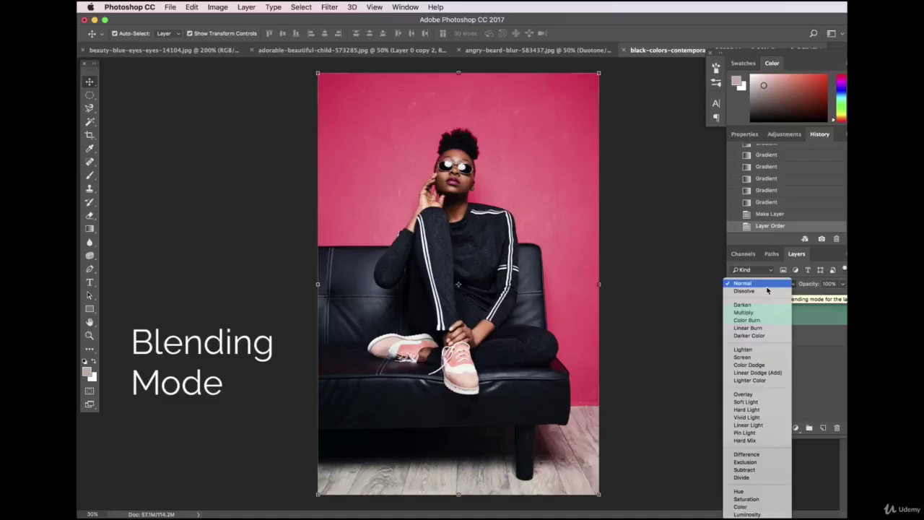
pyautogui.click(757, 514)
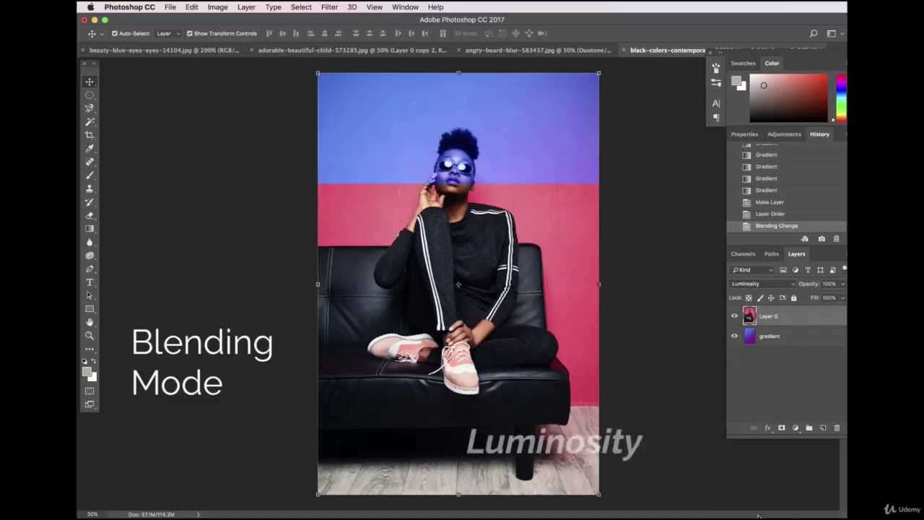
pyautogui.click(705, 388)
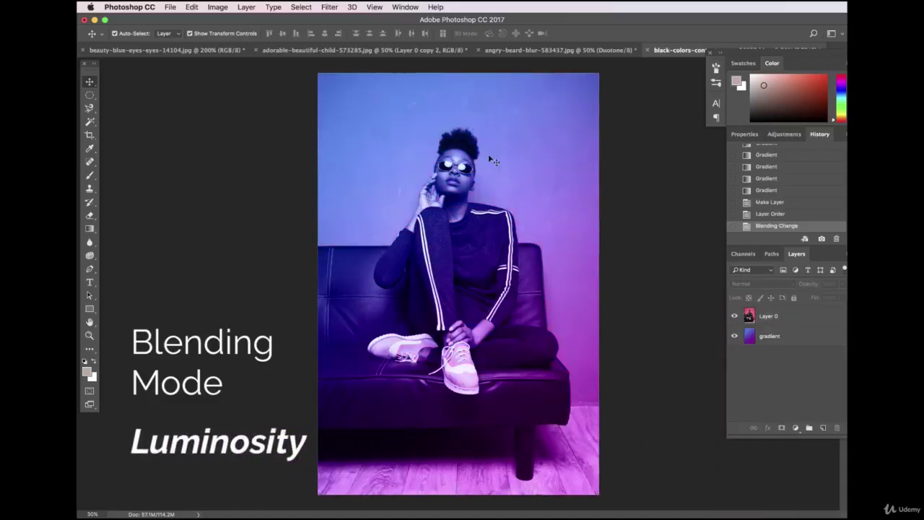
# Move the floating panel group inward so the layer opacity controls are fully in view.
pyautogui.click(809, 336)
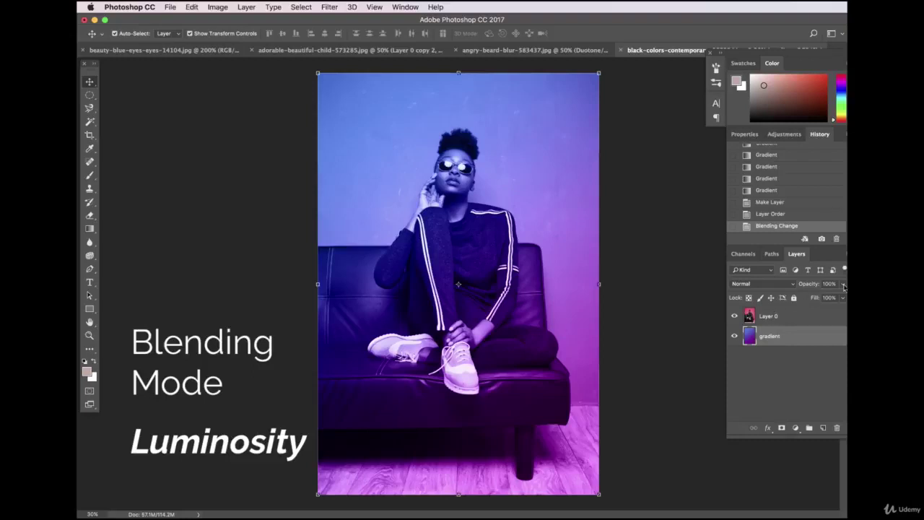
pyautogui.moveTo(803, 58); pyautogui.dragTo(786, 56)
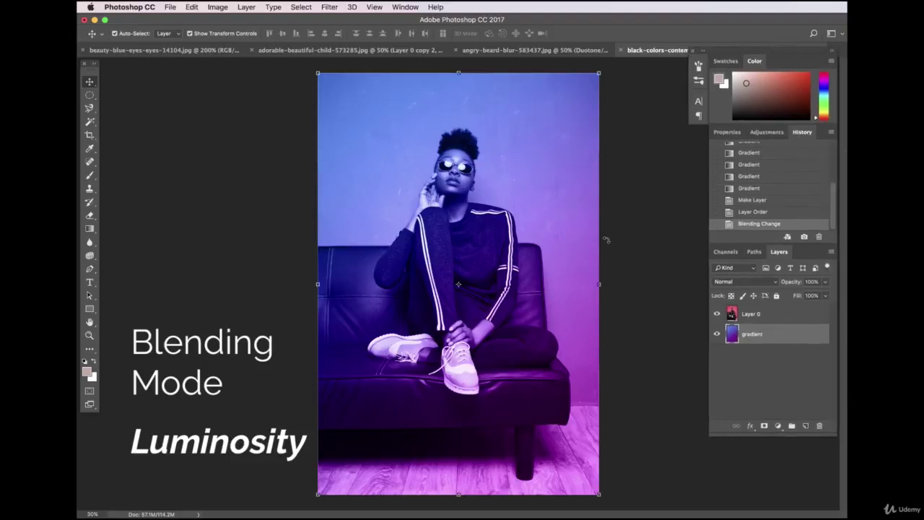
pyautogui.click(643, 253)
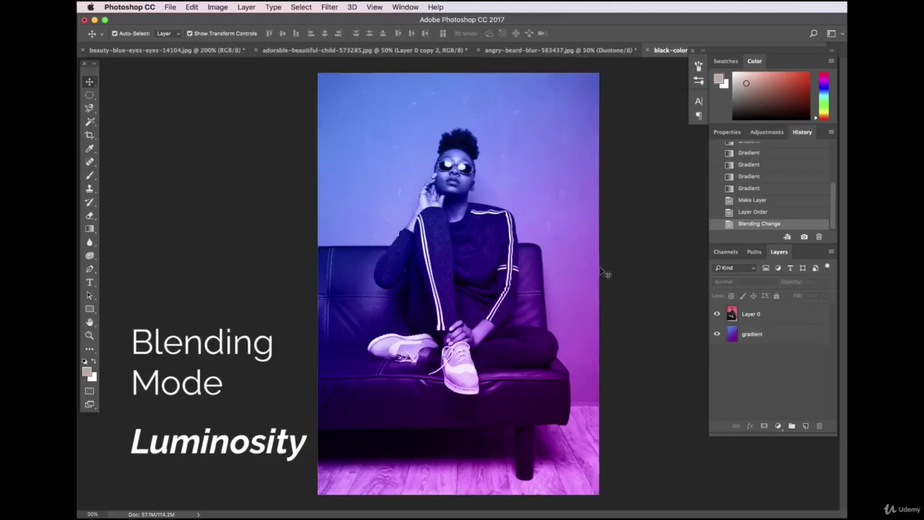
# Try the Color and Overlay blending modes on the photo layer.
pyautogui.click(756, 319)
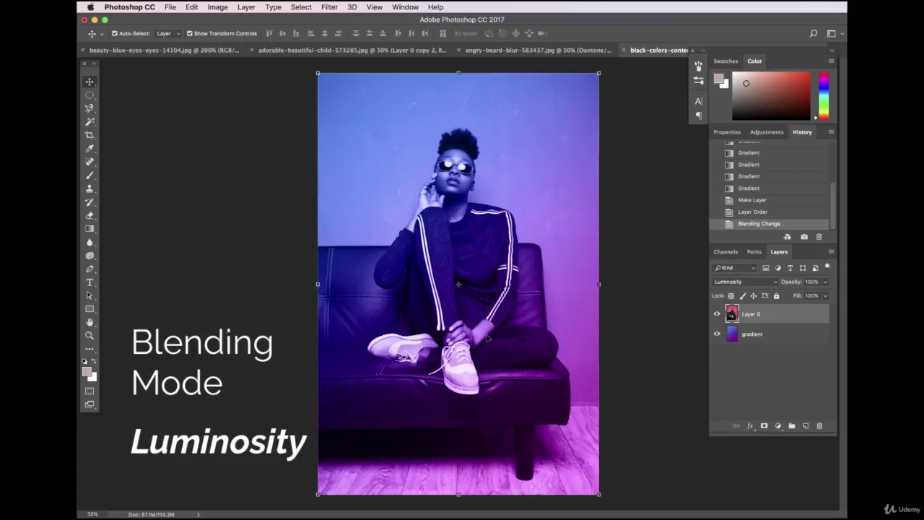
pyautogui.click(731, 286)
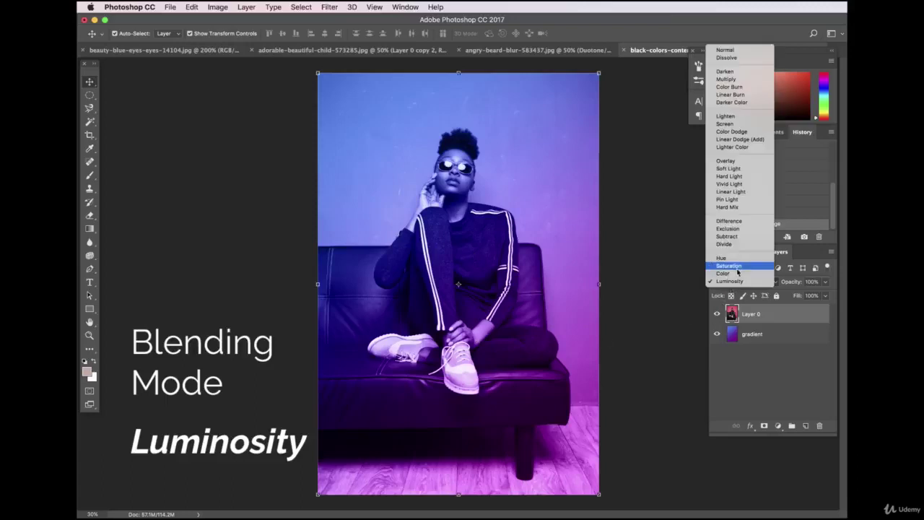
pyautogui.click(746, 272)
pyautogui.click(743, 283)
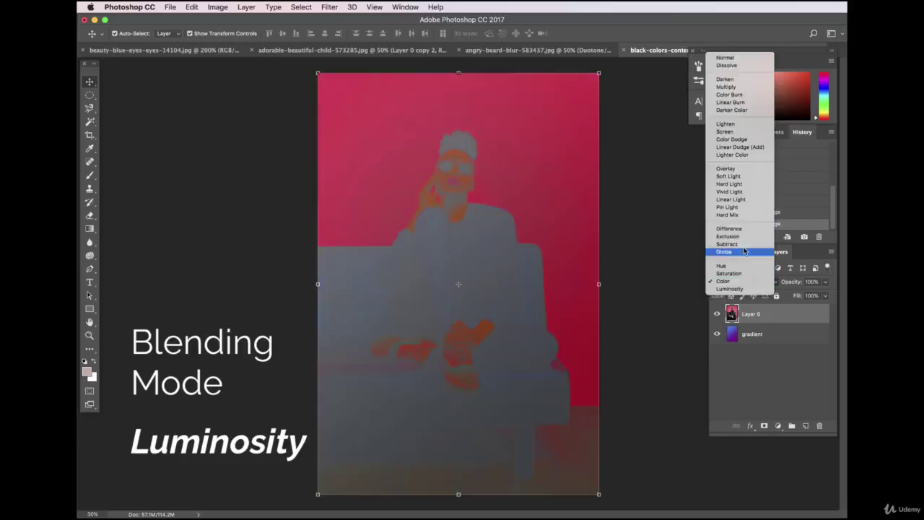
pyautogui.click(726, 169)
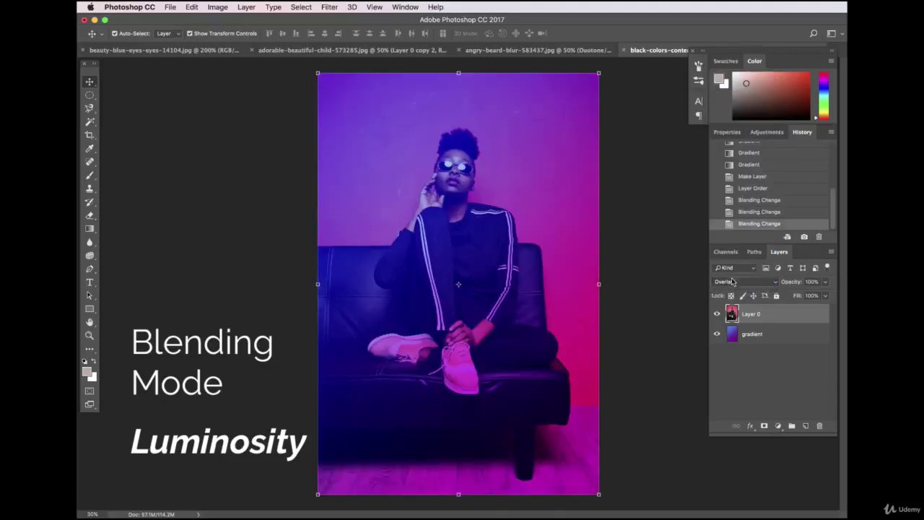
pyautogui.click(640, 268)
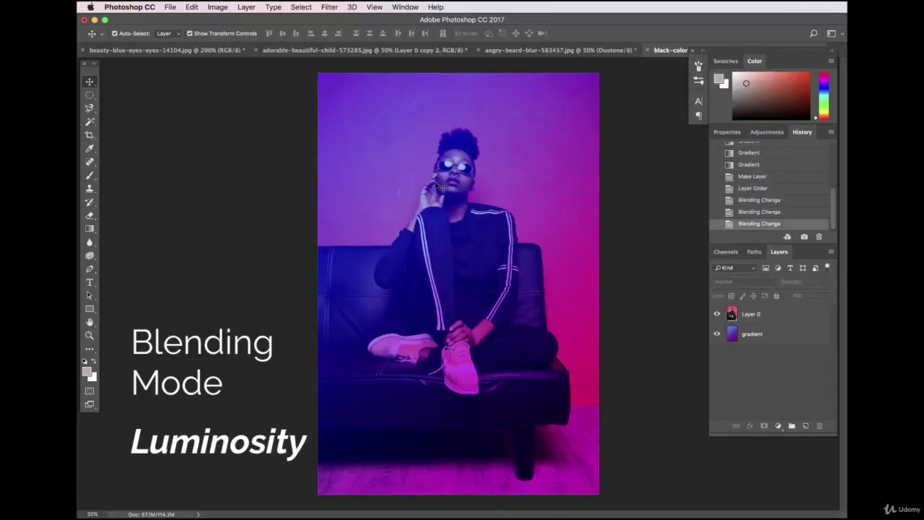
# Try the Color Burn, Darker Color, Multiply and Color Dodge blending modes on the photo layer, and restore Luminosity.
pyautogui.click(754, 313)
pyautogui.click(744, 281)
pyautogui.click(731, 208)
pyautogui.click(744, 286)
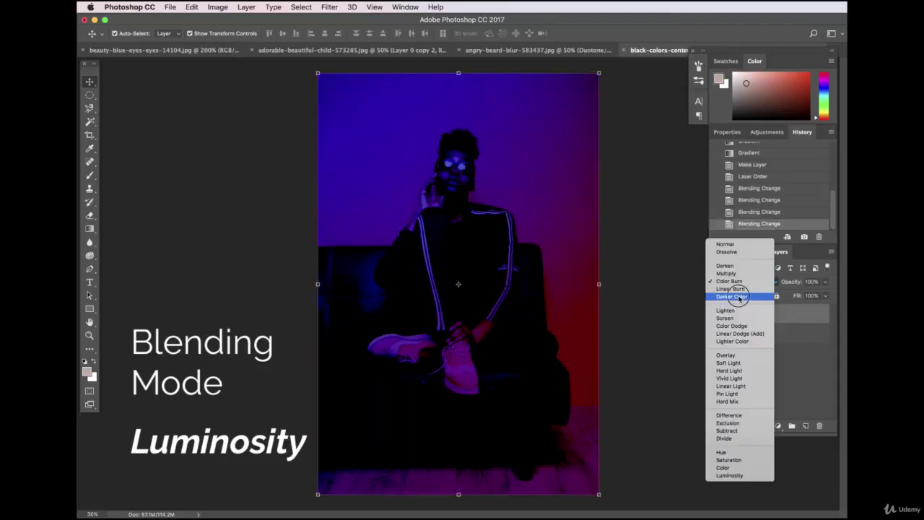
pyautogui.click(733, 296)
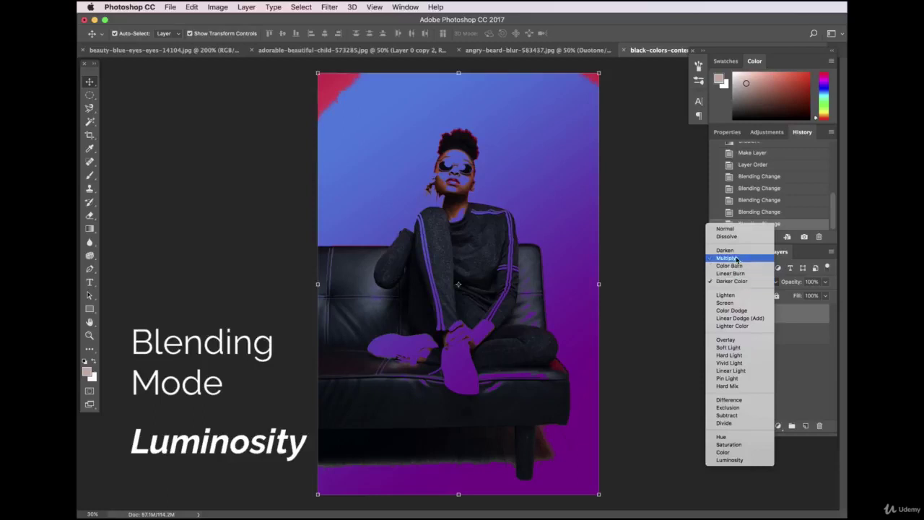
pyautogui.click(727, 258)
pyautogui.click(736, 284)
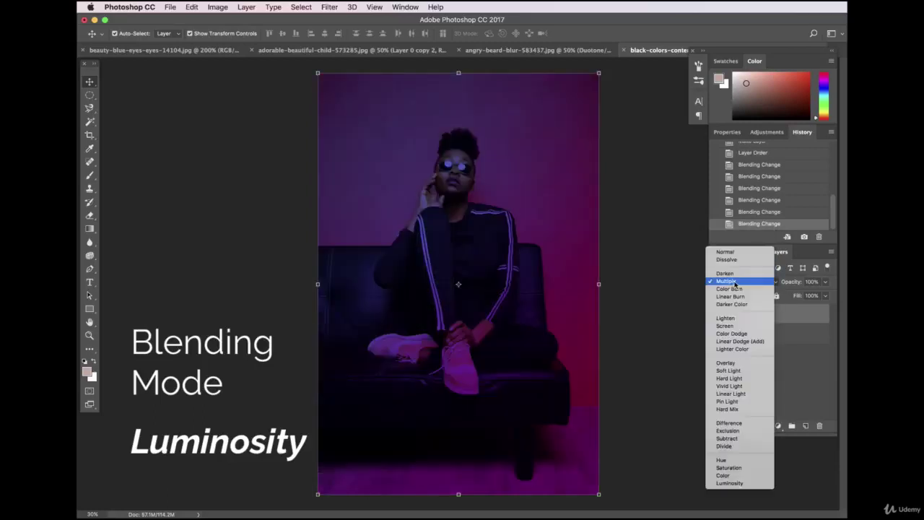
pyautogui.click(732, 334)
pyautogui.click(735, 283)
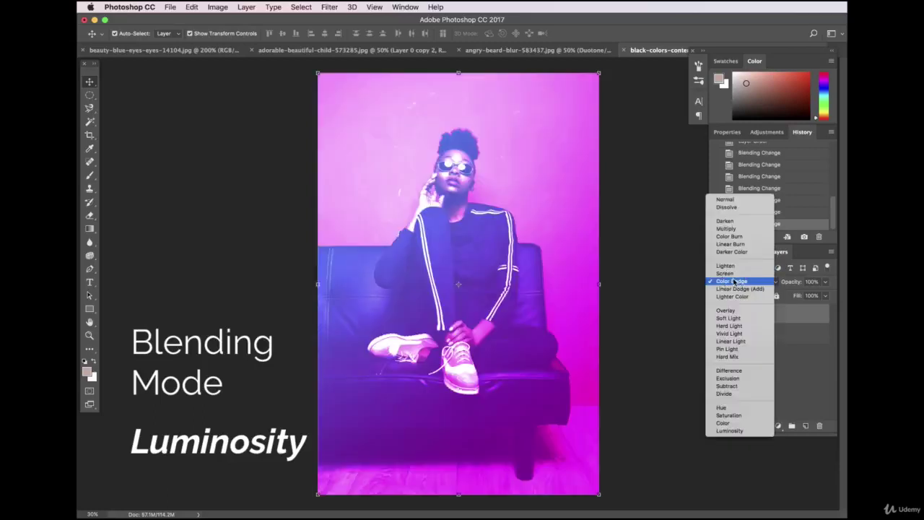
pyautogui.click(731, 431)
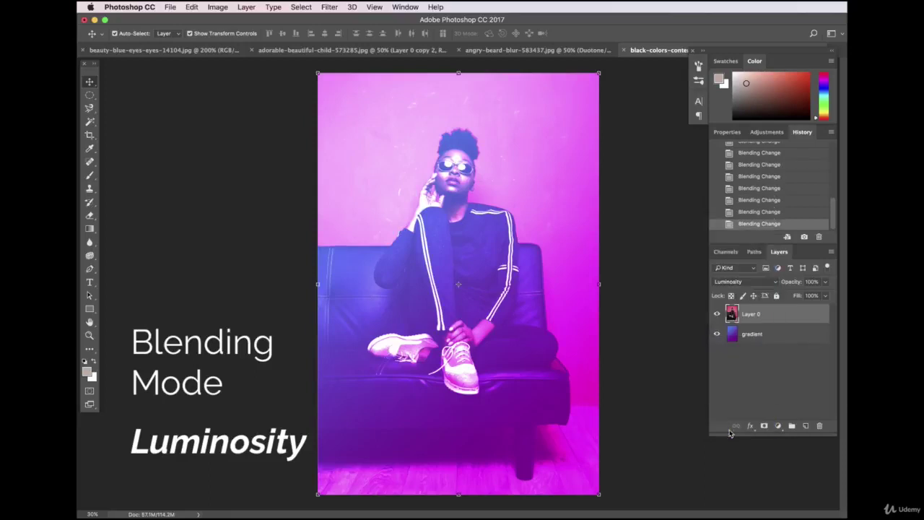
# Refill the gradient layer with a dark-to-bright green preset gradient running diagonally from the canvas's upper left to its lower right.
pyautogui.click(762, 338)
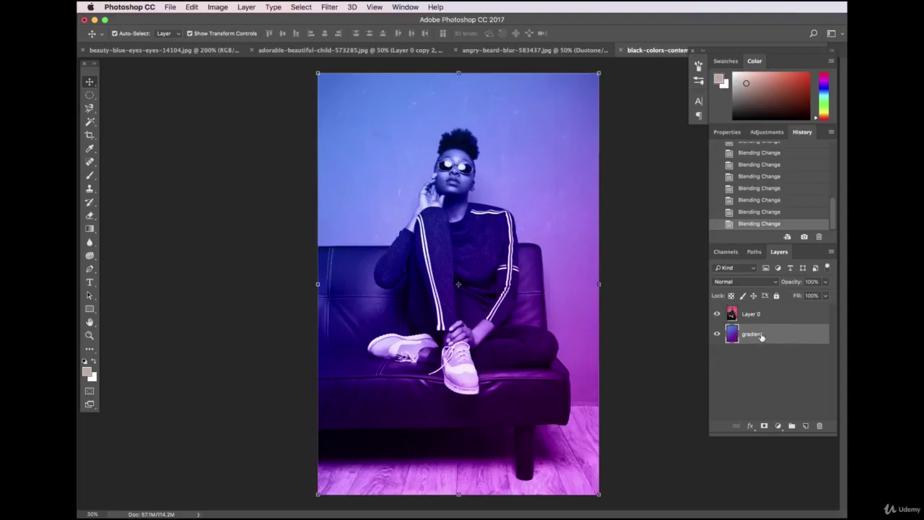
pyautogui.click(89, 229)
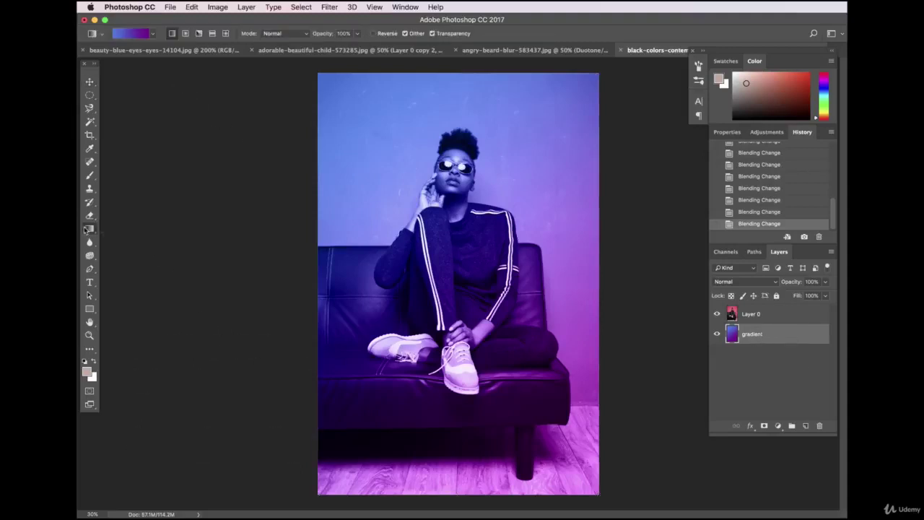
pyautogui.click(152, 34)
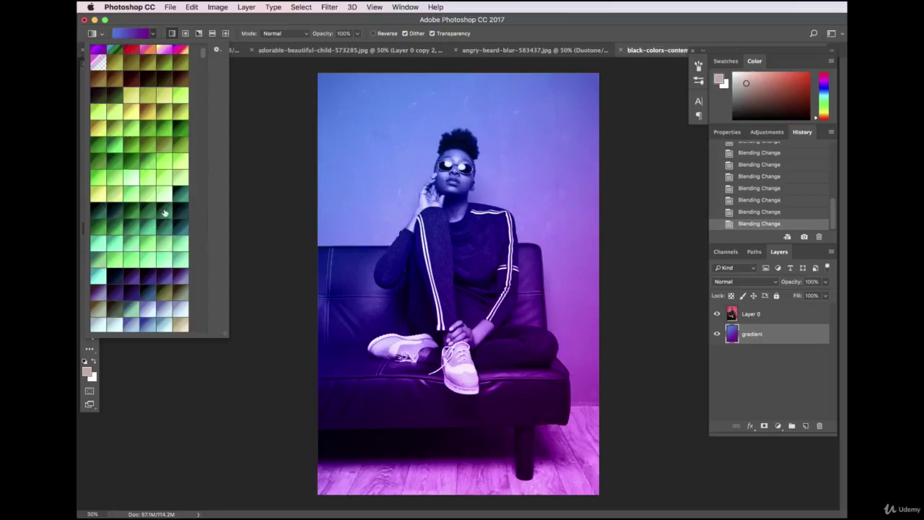
pyautogui.click(153, 161)
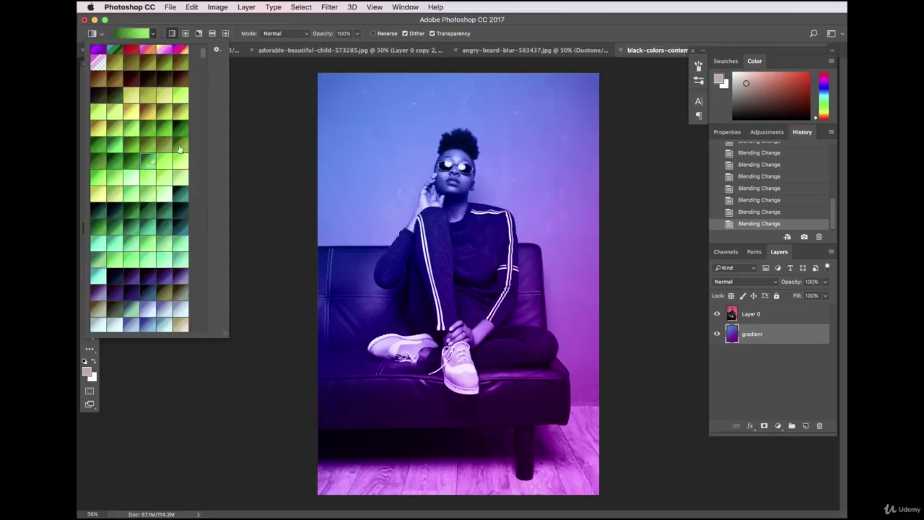
pyautogui.click(336, 127)
pyautogui.moveTo(338, 126); pyautogui.dragTo(578, 448)
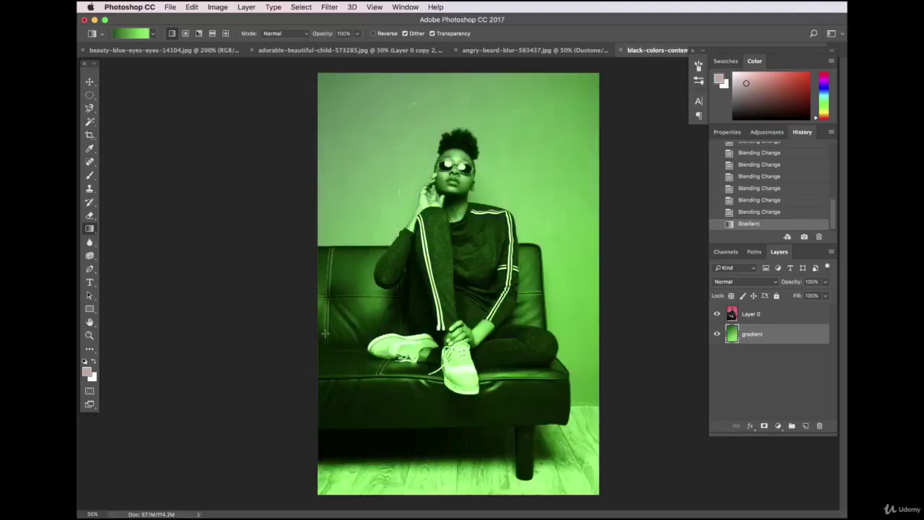
# Replace the gradient layer's fill with a mint-green preset gradient drawn diagonally from the canvas's upper left to its centre.
pyautogui.click(152, 33)
pyautogui.doubleClick(199, 233)
pyautogui.moveTo(347, 130); pyautogui.dragTo(462, 260)
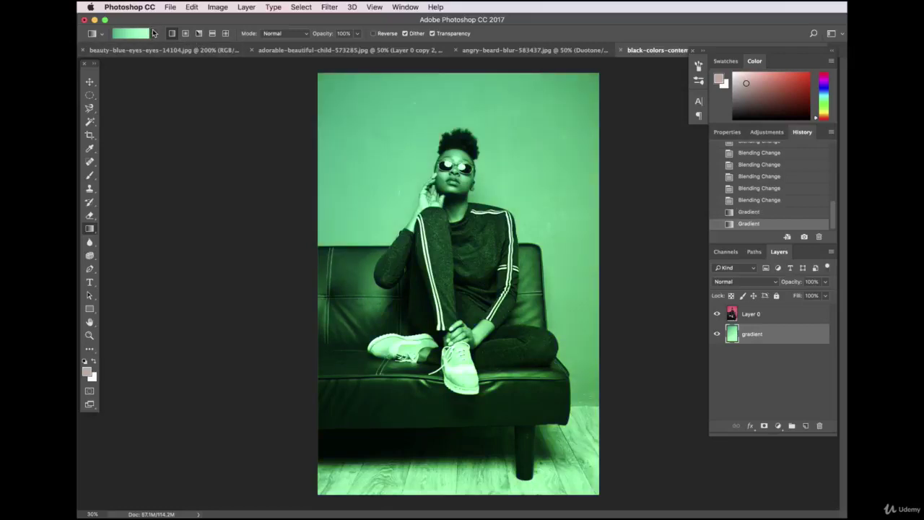
# Refill the gradient layer with a blue preset gradient running diagonally from the canvas's upper left to its lower right.
pyautogui.click(153, 34)
pyautogui.scroll(-6, 132, 277)
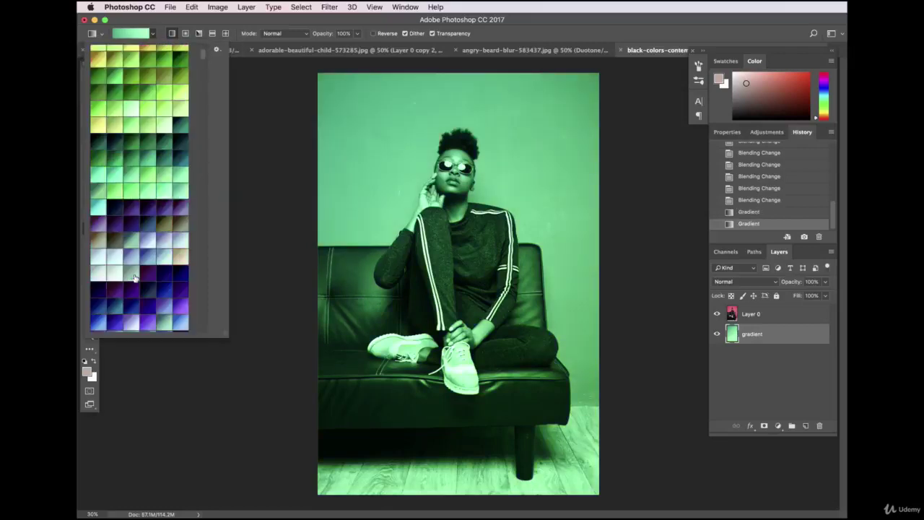
pyautogui.scroll(-8, 141, 296)
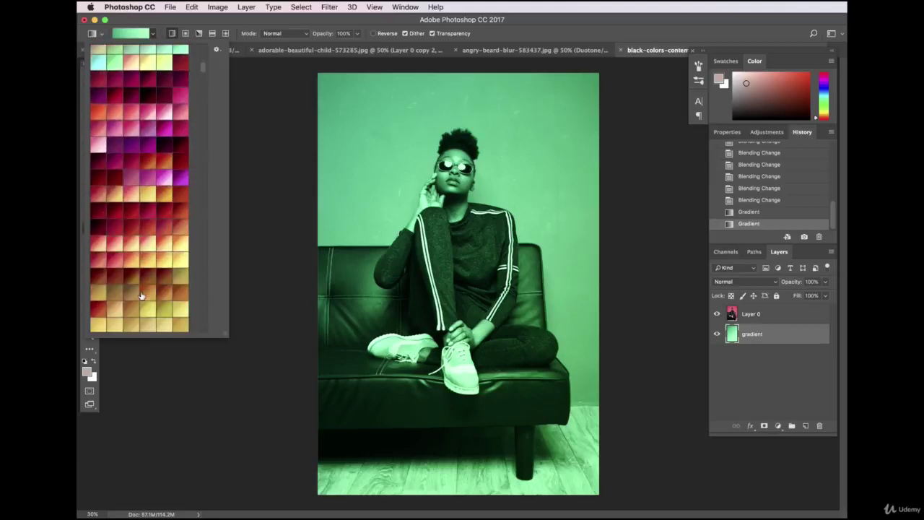
pyautogui.scroll(-5, 141, 296)
pyautogui.click(148, 211)
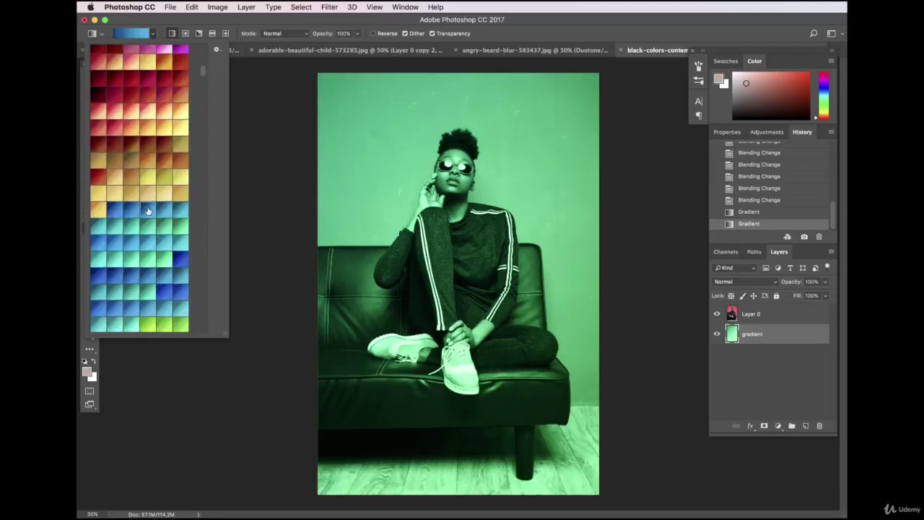
pyautogui.press('Return')
pyautogui.moveTo(346, 143); pyautogui.dragTo(553, 384)
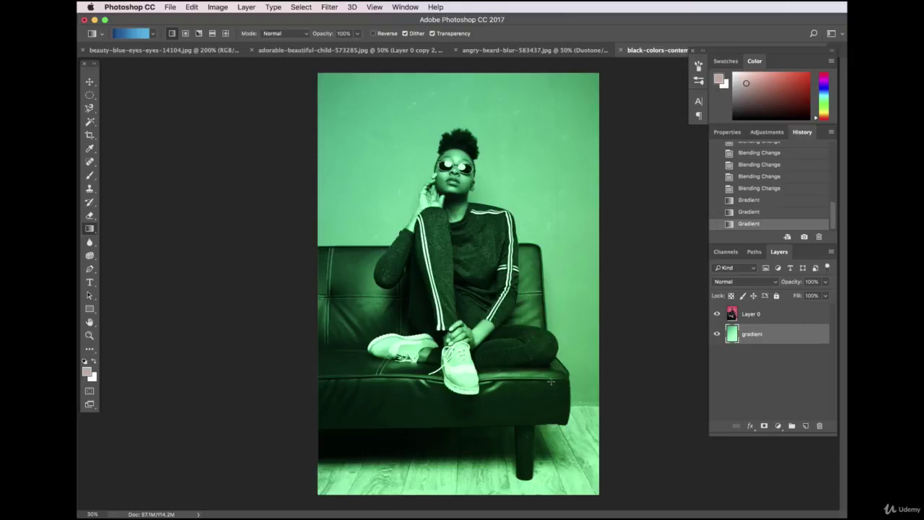
# Refill the gradient layer with the purple CSP True Sky Twilight preset, drawn diagonally from the canvas's upper left to its centre.
pyautogui.click(154, 36)
pyautogui.scroll(-10, 155, 274)
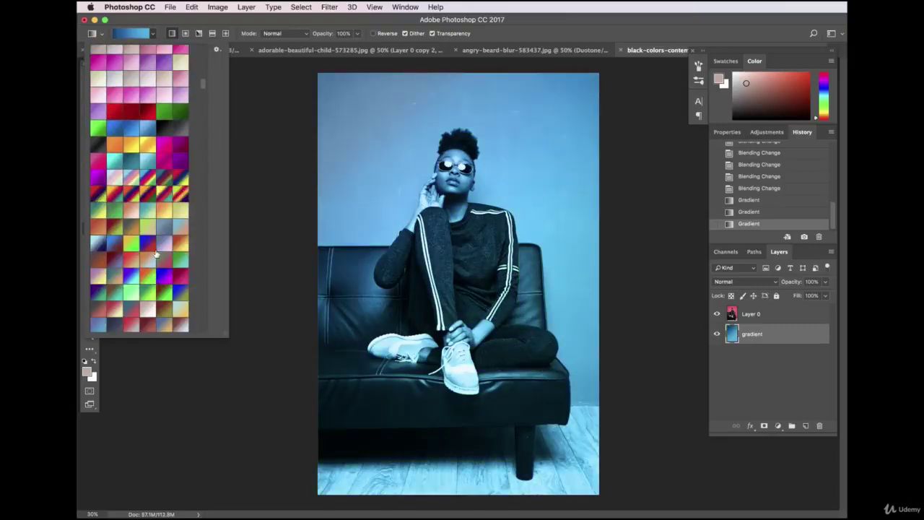
pyautogui.scroll(-6, 156, 275)
pyautogui.scroll(-15, 203, 87)
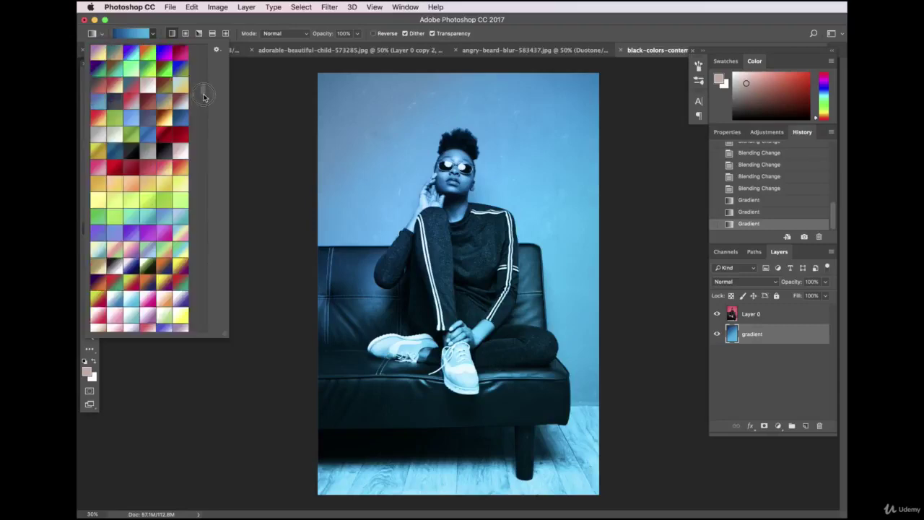
pyautogui.scroll(-15, 206, 122)
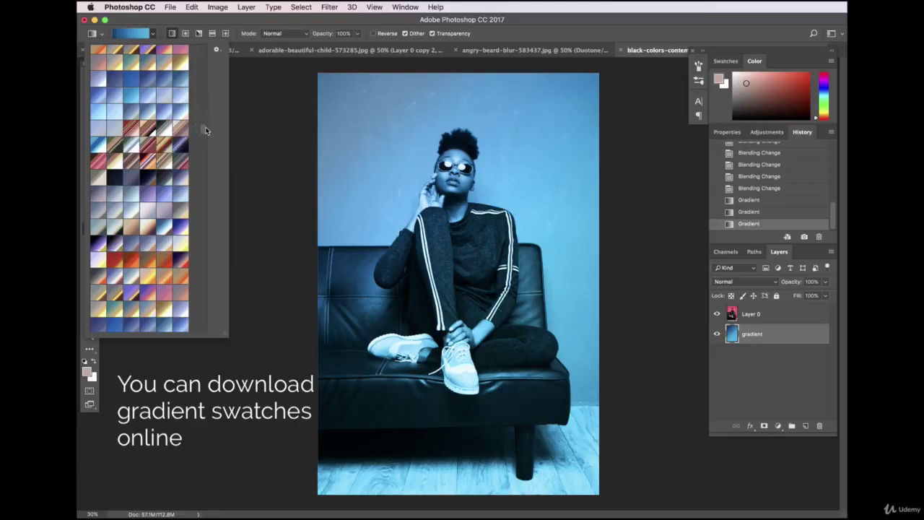
pyautogui.doubleClick(148, 198)
pyautogui.moveTo(360, 177); pyautogui.dragTo(450, 266)
# Replace the gradient layer's fill with the Black, White preset, drawn diagonally across the seated woman.
pyautogui.click(137, 33)
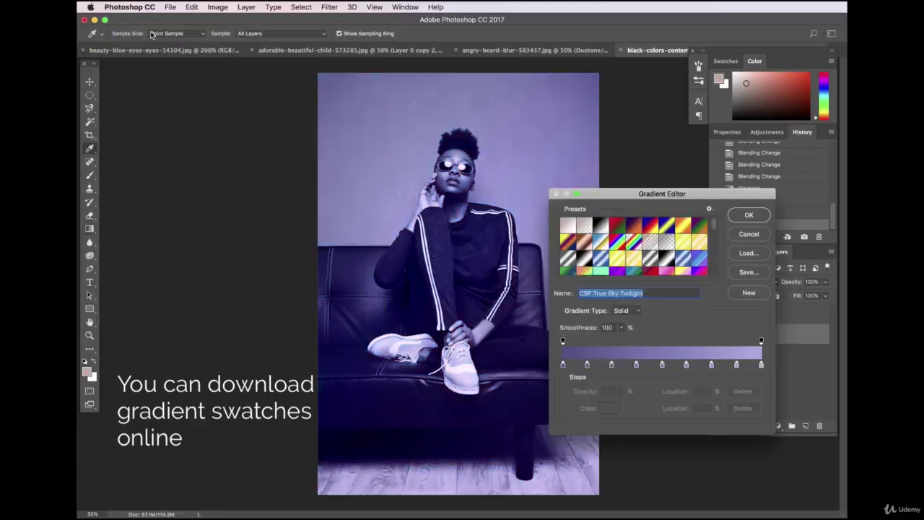
pyautogui.click(750, 235)
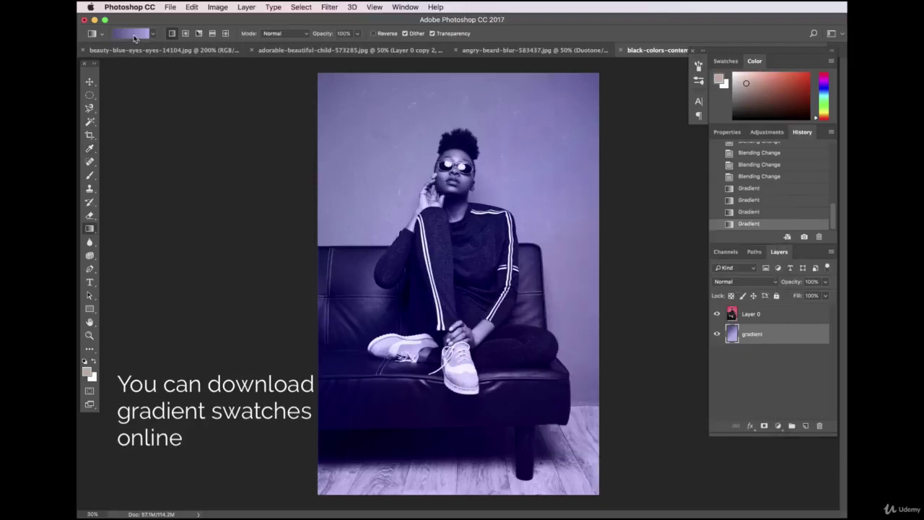
pyautogui.click(131, 31)
pyautogui.click(598, 228)
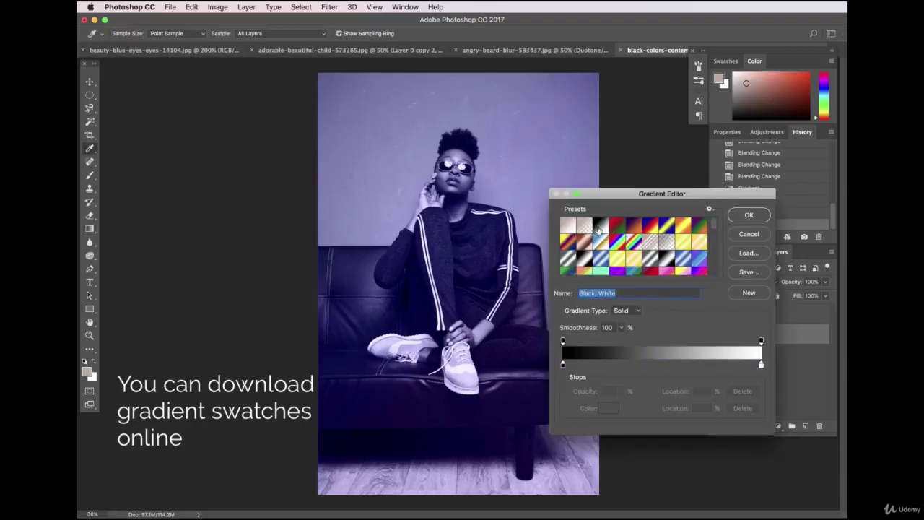
pyautogui.click(749, 215)
pyautogui.moveTo(390, 180); pyautogui.dragTo(520, 351)
# Fill the gradient layer with the CSP True Sky Sundown preset and redraw it diagonally across the whole canvas.
pyautogui.click(154, 33)
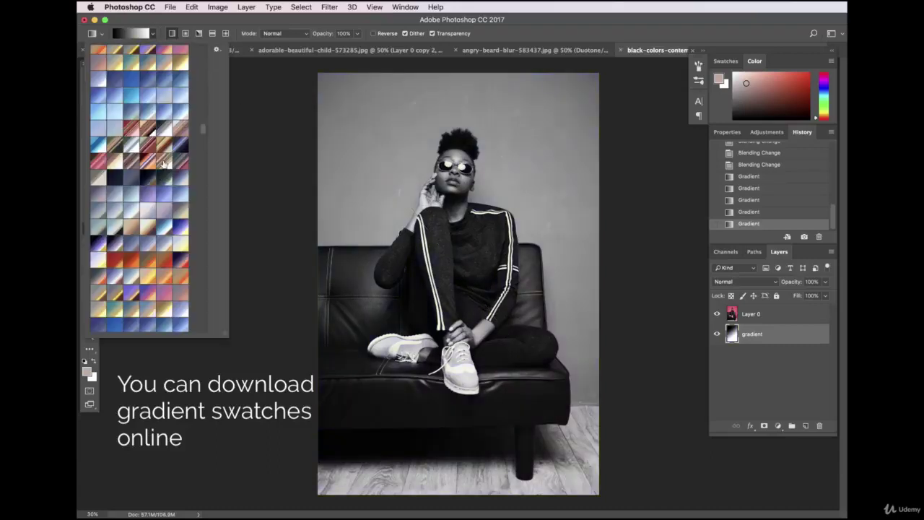
pyautogui.doubleClick(148, 227)
pyautogui.moveTo(359, 163); pyautogui.dragTo(510, 358)
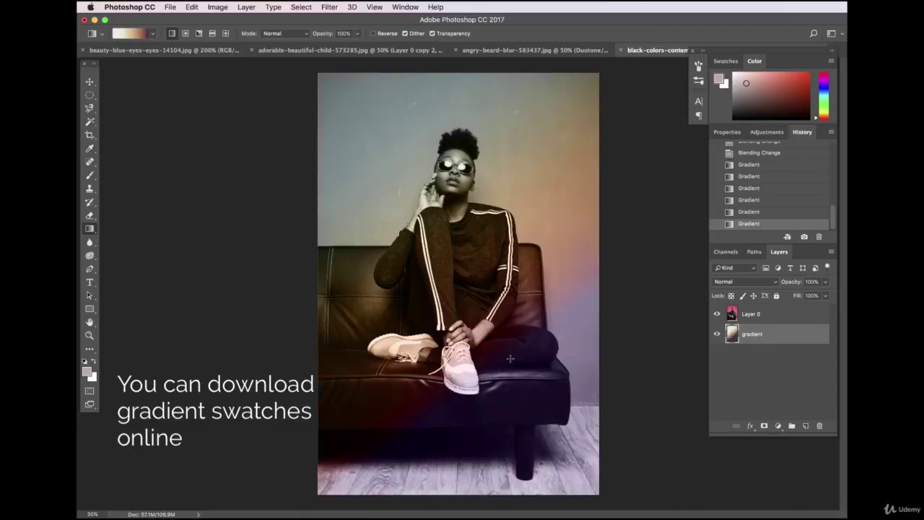
pyautogui.moveTo(320, 93); pyautogui.dragTo(582, 448)
# Try adding colour stops to the current gradient, recolouring the one at 13% to #d07e63, and picking the Silver preset, discarding the edits.
pyautogui.click(128, 34)
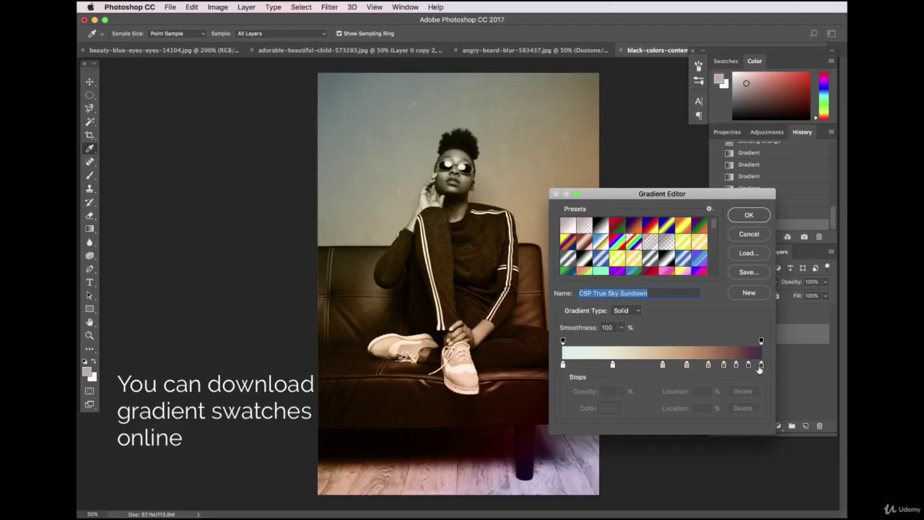
pyautogui.click(636, 367)
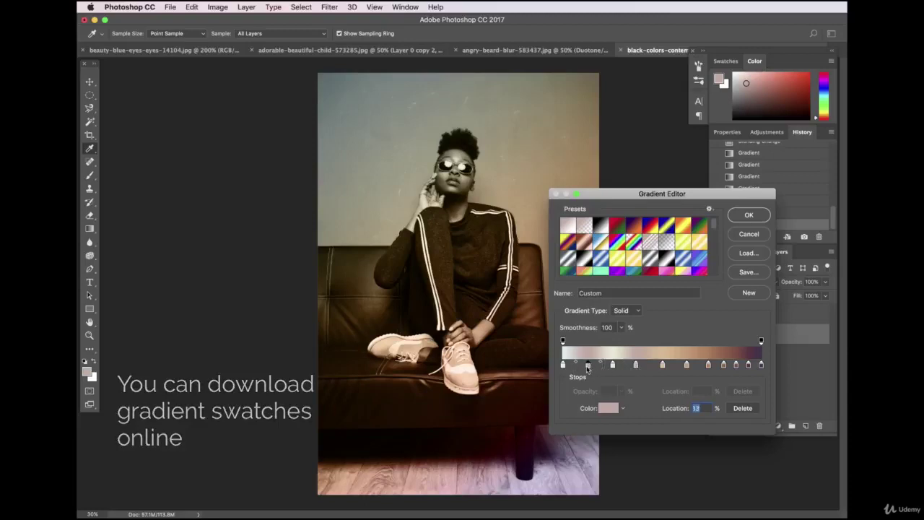
pyautogui.doubleClick(588, 366)
pyautogui.click(626, 366)
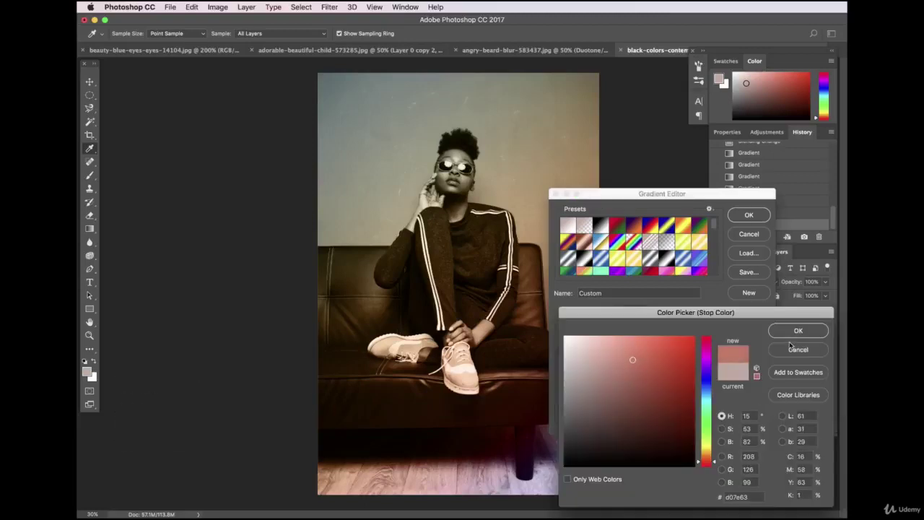
pyautogui.click(798, 330)
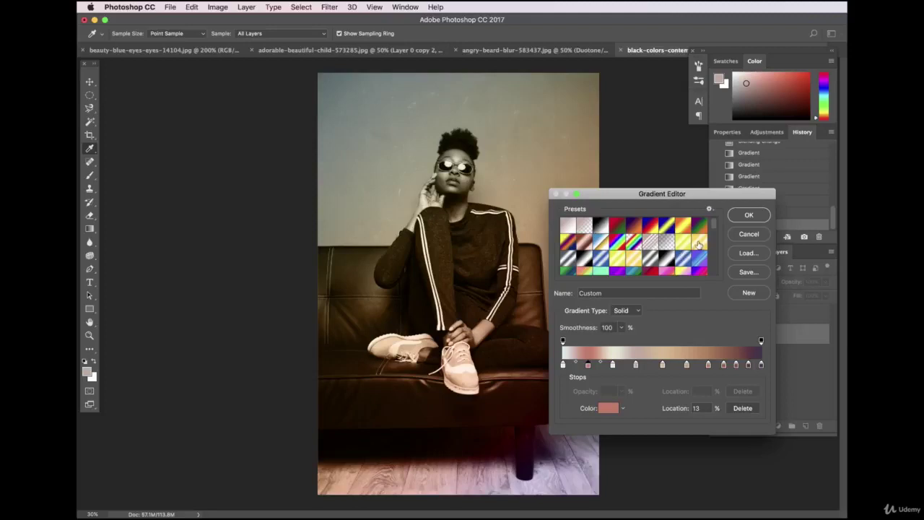
pyautogui.click(570, 260)
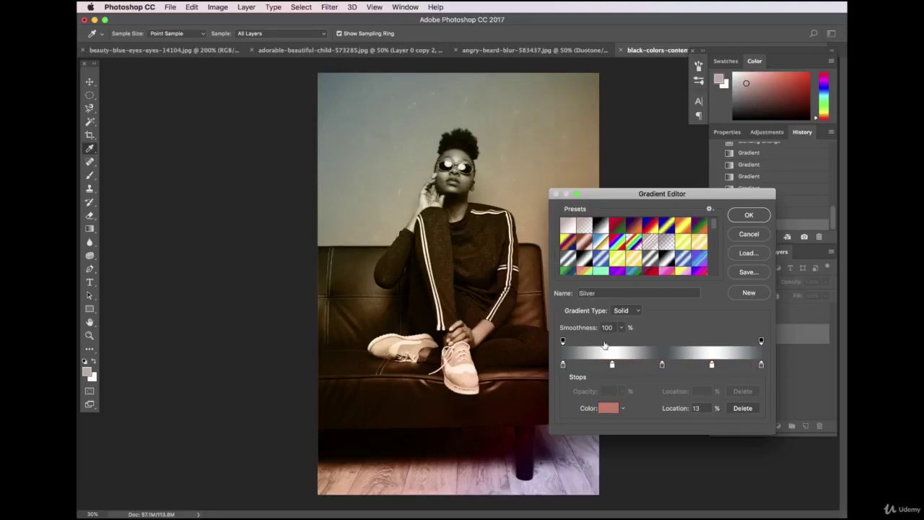
pyautogui.click(748, 234)
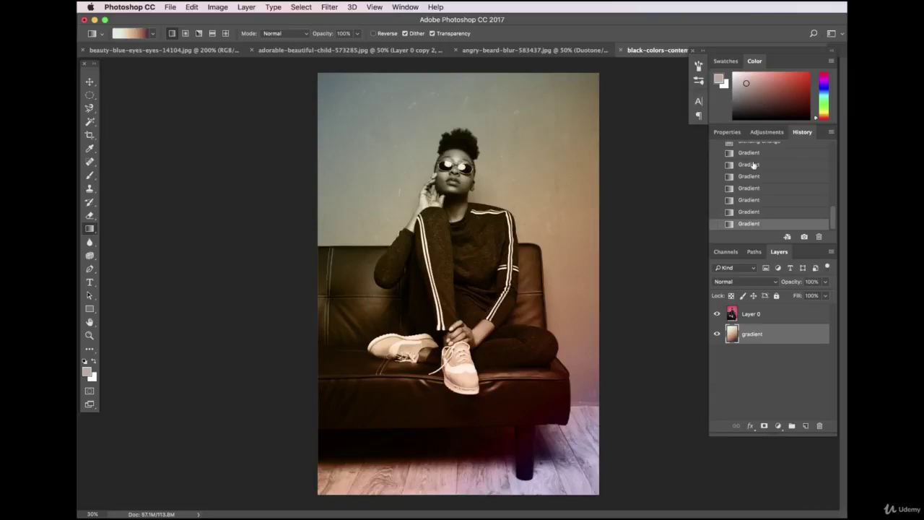
# Step back through the history's gradient fills to the Layer Order state to compare the colour versions.
pyautogui.scroll(3, 831, 206)
pyautogui.scroll(-3, 832, 205)
pyautogui.click(763, 212)
pyautogui.click(764, 200)
pyautogui.click(766, 188)
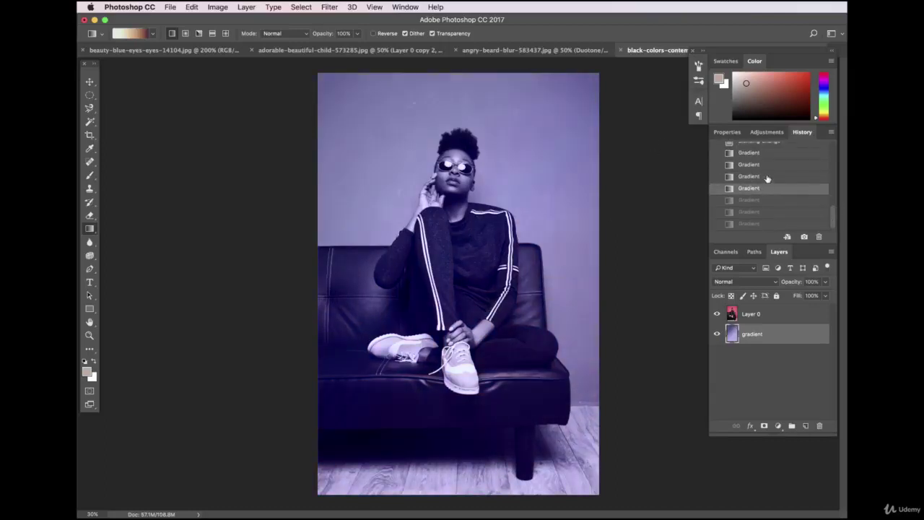
pyautogui.click(767, 176)
pyautogui.click(770, 164)
pyautogui.scroll(2, 773, 182)
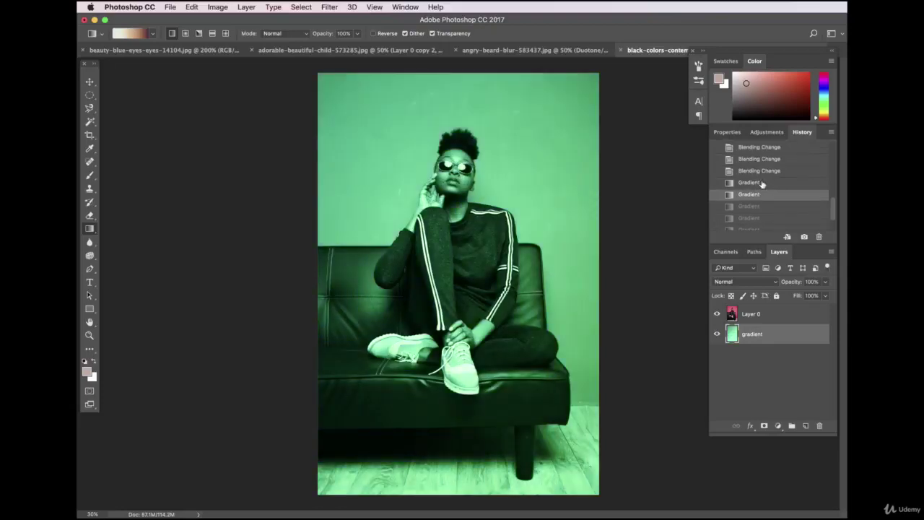
pyautogui.click(762, 183)
pyautogui.scroll(3, 767, 181)
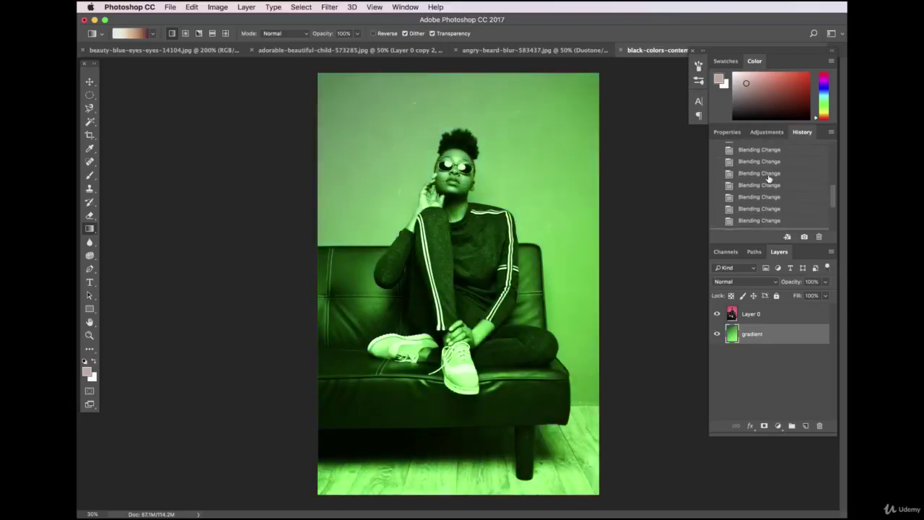
pyautogui.click(770, 159)
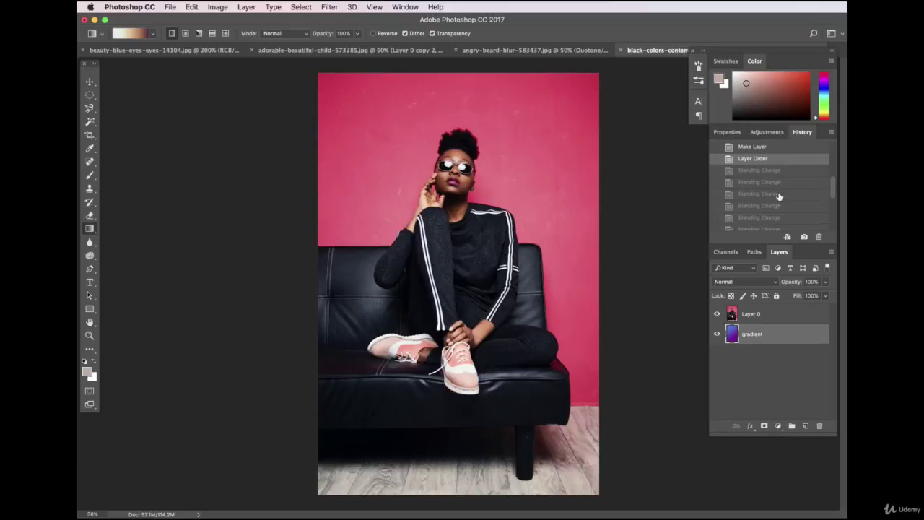
# Restore the history state of the last blending change, before the green gradients, and deselect the layers with the Move tool.
pyautogui.scroll(1, 774, 180)
pyautogui.scroll(-3, 774, 188)
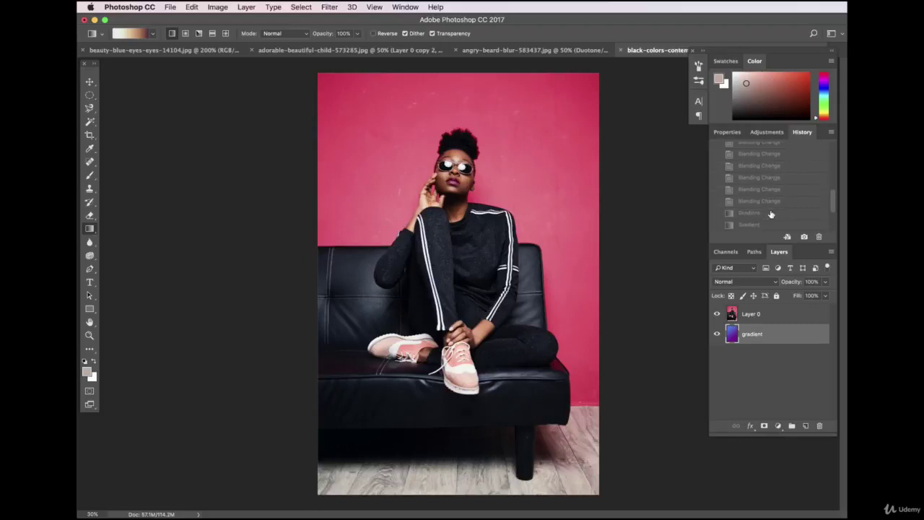
pyautogui.click(770, 213)
pyautogui.scroll(-1, 767, 191)
pyautogui.click(764, 187)
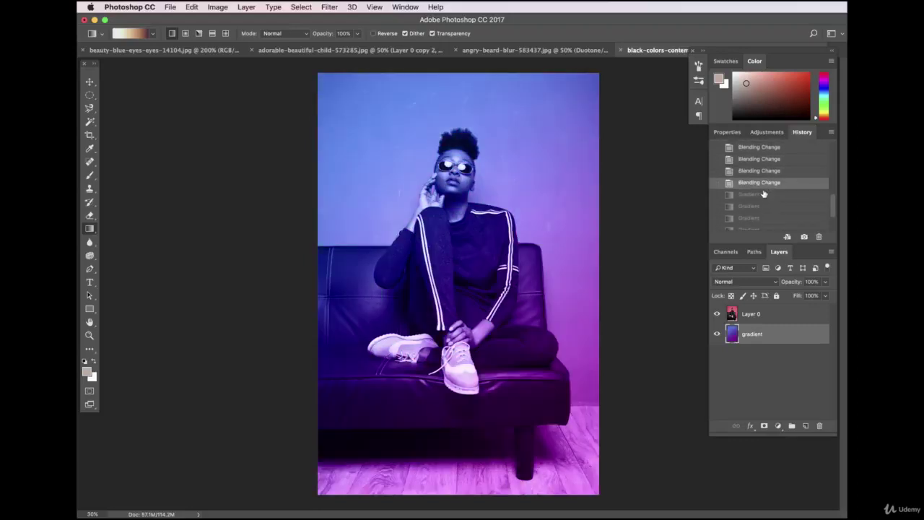
pyautogui.press('v')
pyautogui.click(187, 244)
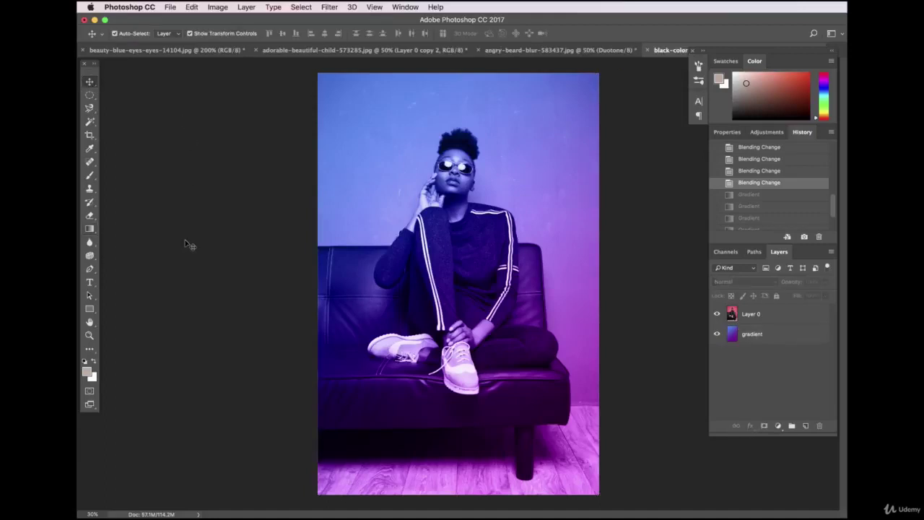
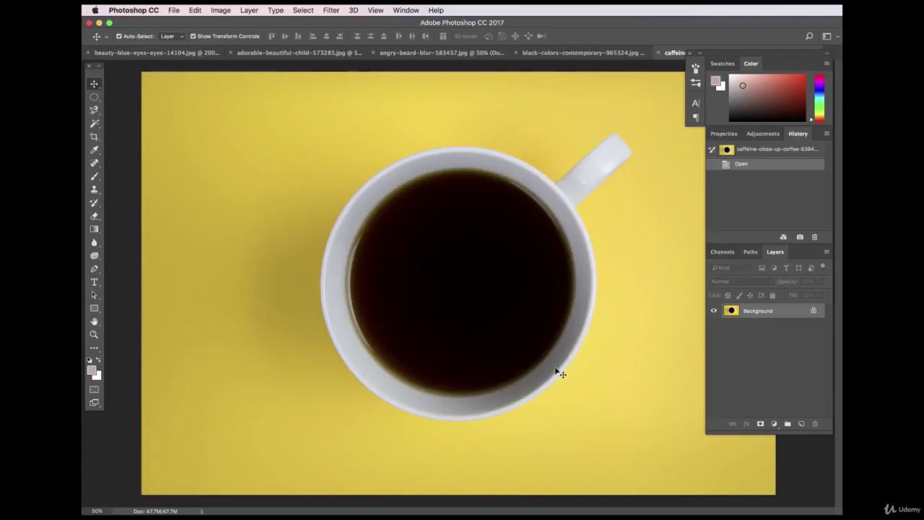
# Convert the coffee cup photo's locked Background into a regular layer named Layer 0.
pyautogui.doubleClick(790, 313)
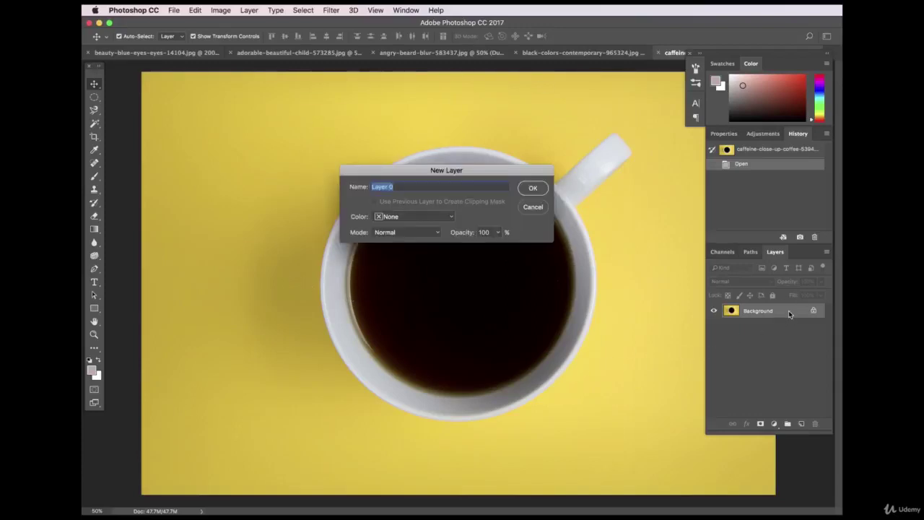
pyautogui.press('Return')
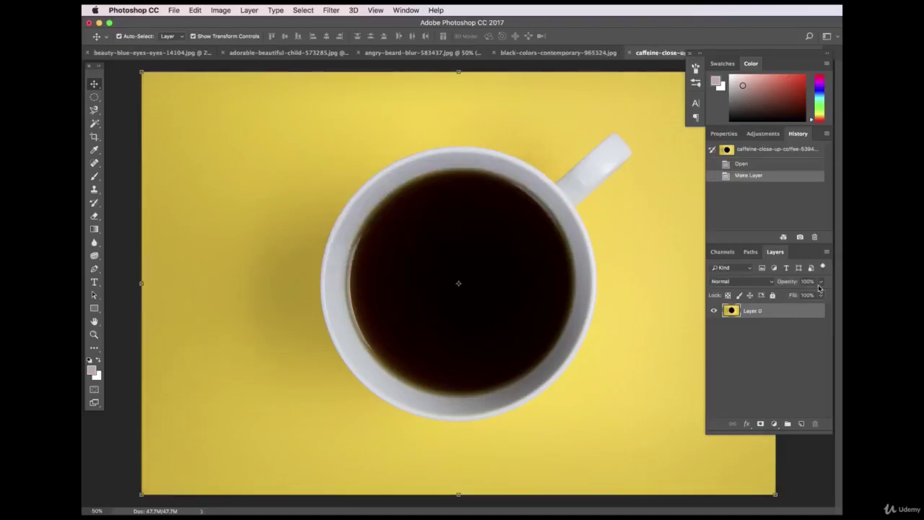
pyautogui.doubleClick(816, 309)
pyautogui.press('Escape')
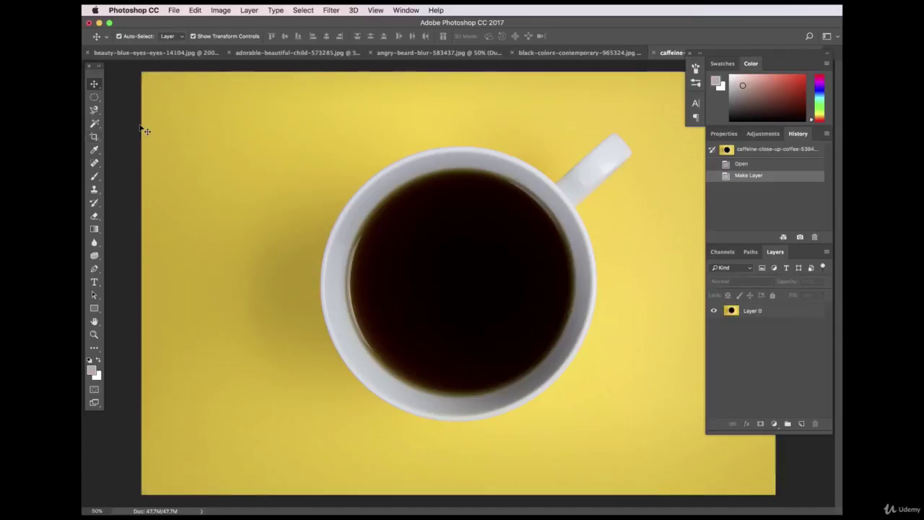
# Review the Lasso tool variants and activate the Magic Wand tool for the coffee cup photo.
pyautogui.click(93, 112)
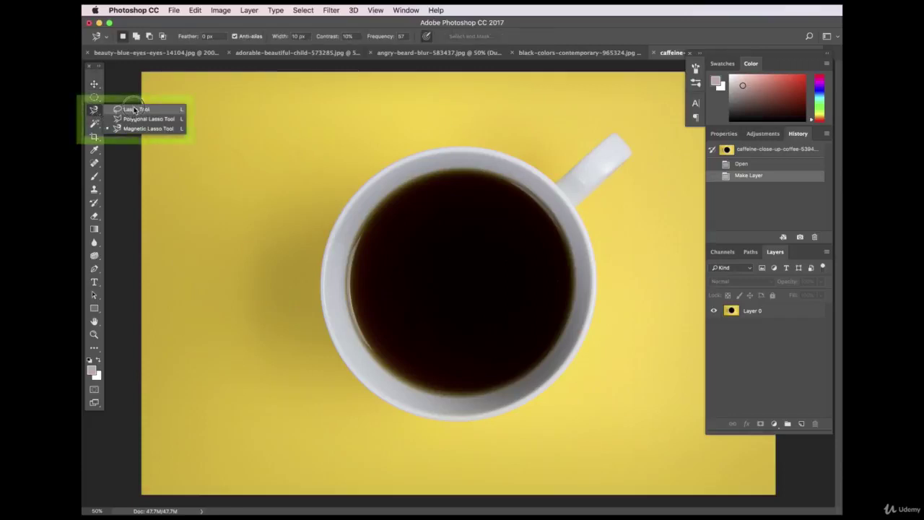
pyautogui.click(94, 116)
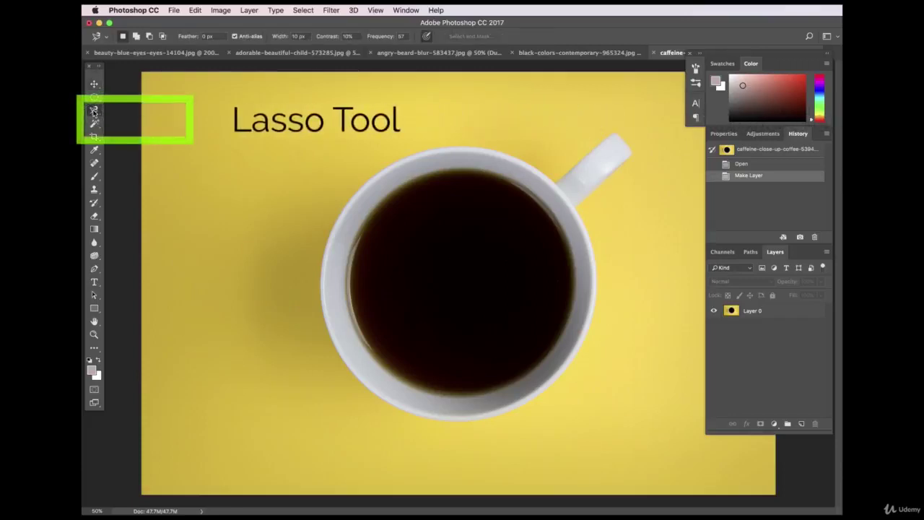
pyautogui.click(93, 113)
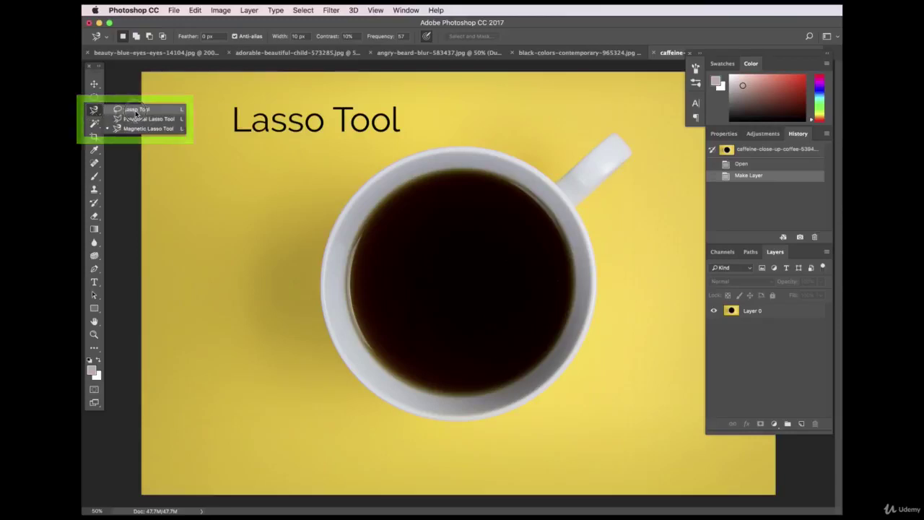
pyautogui.click(96, 114)
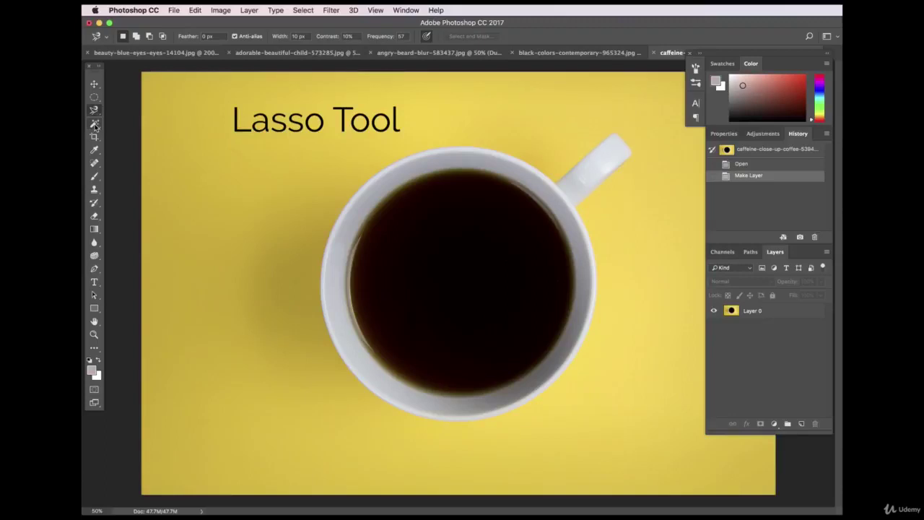
pyautogui.click(94, 126)
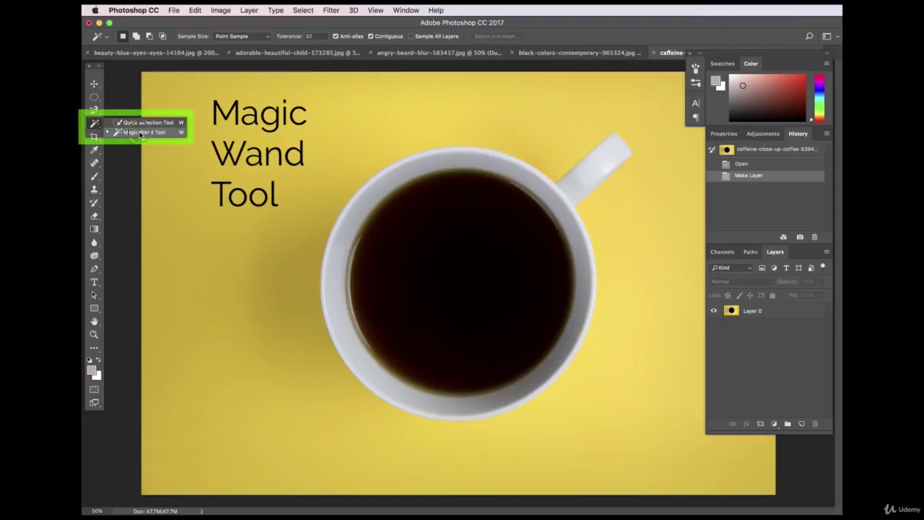
pyautogui.click(141, 133)
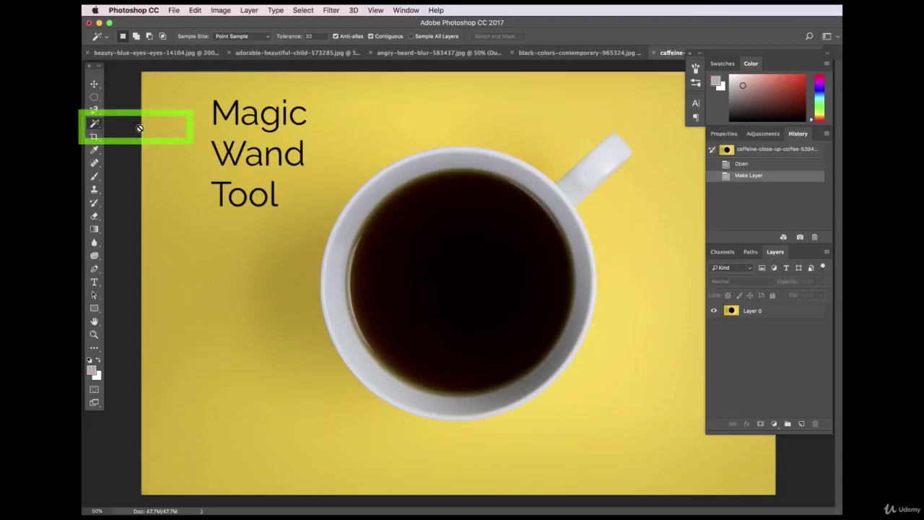
# Select the yellow background of Layer 0 around the cup with the Magic Wand, adding the remaining bright, corner and shadow areas.
pyautogui.click(794, 317)
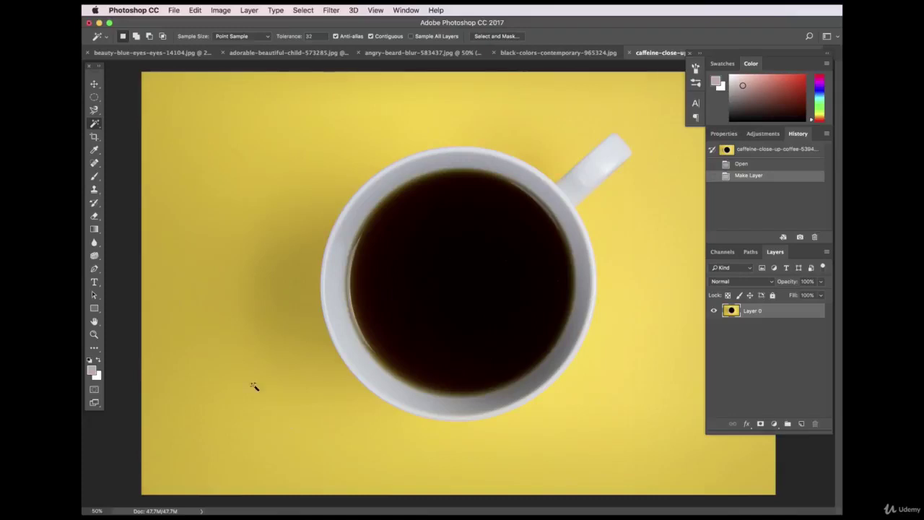
pyautogui.moveTo(95, 124); pyautogui.dragTo(128, 133)
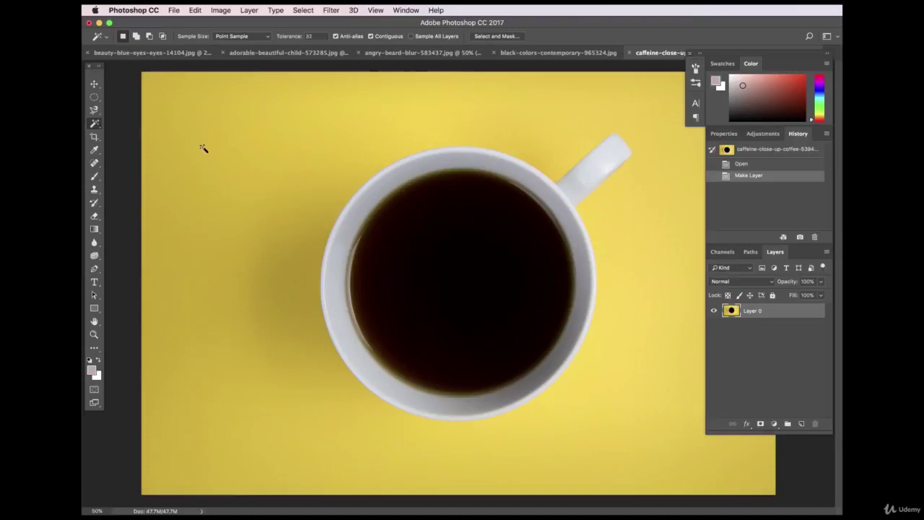
pyautogui.click(249, 144)
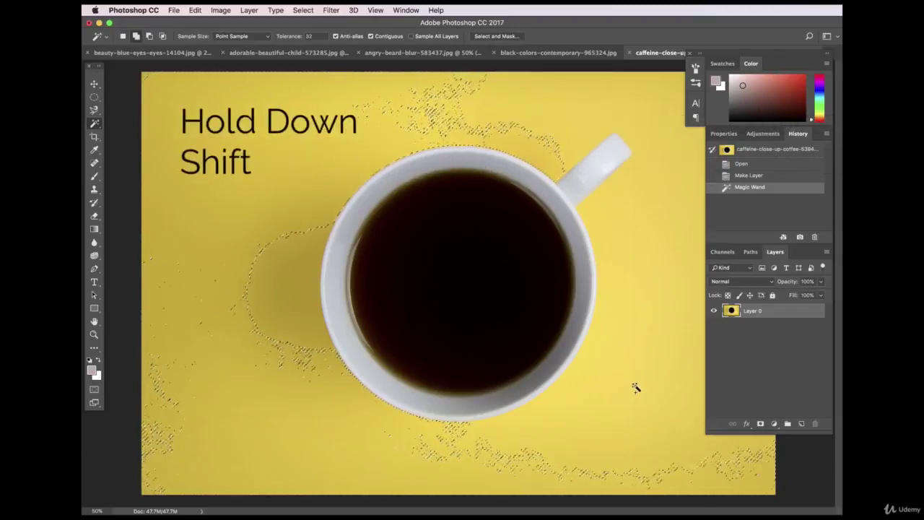
pyautogui.keyDown('shift'); pyautogui.click(628, 365); pyautogui.keyUp('shift')
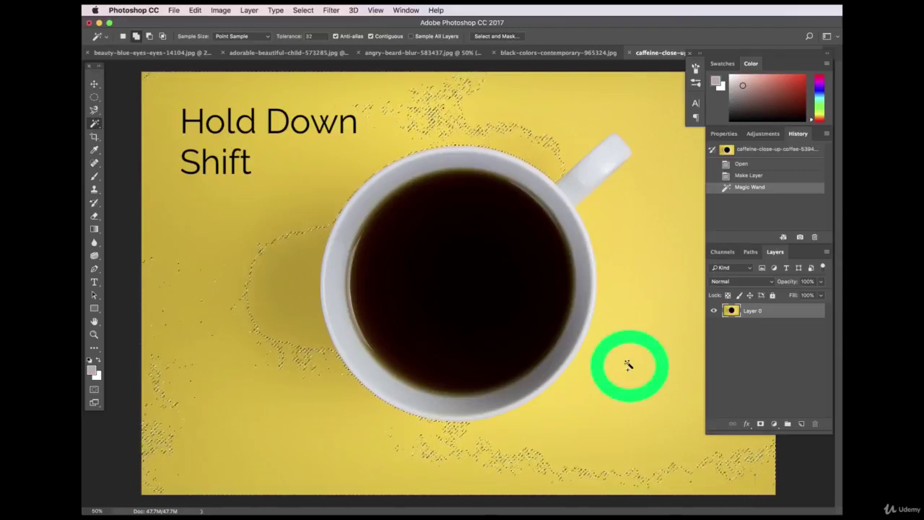
pyautogui.keyDown('shift'); pyautogui.click(630, 354); pyautogui.keyUp('shift')
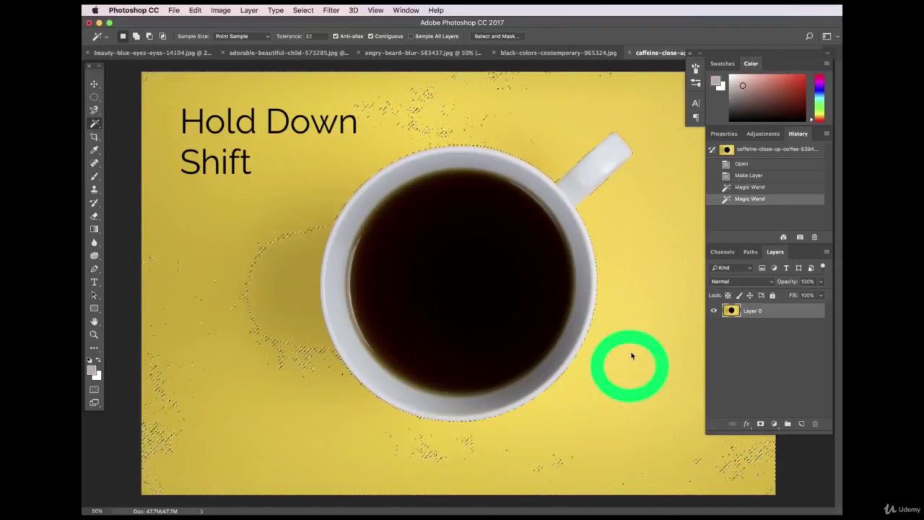
pyautogui.keyDown('shift'); pyautogui.click(736, 459); pyautogui.keyUp('shift')
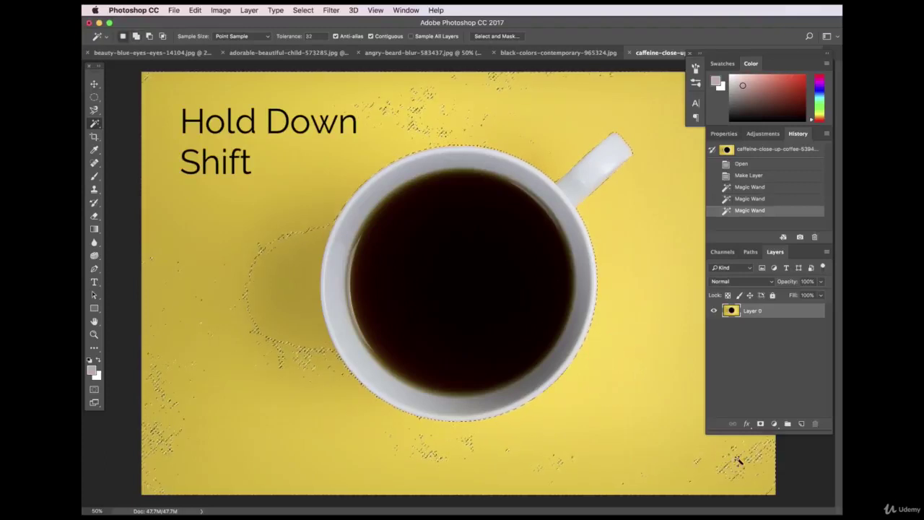
pyautogui.keyDown('shift'); pyautogui.click(288, 298); pyautogui.keyUp('shift')
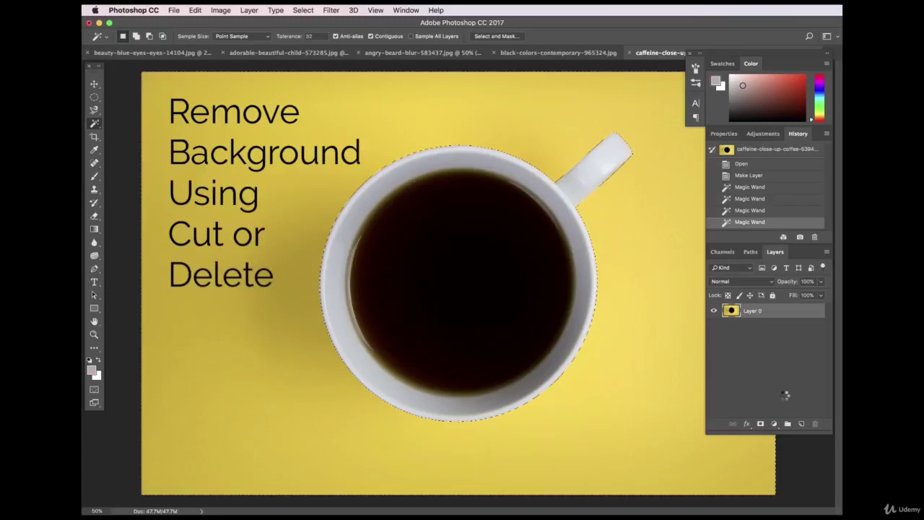
# Clear the selected yellow background, and step back in the history to the last Magic Wand selection.
pyautogui.press('Delete')
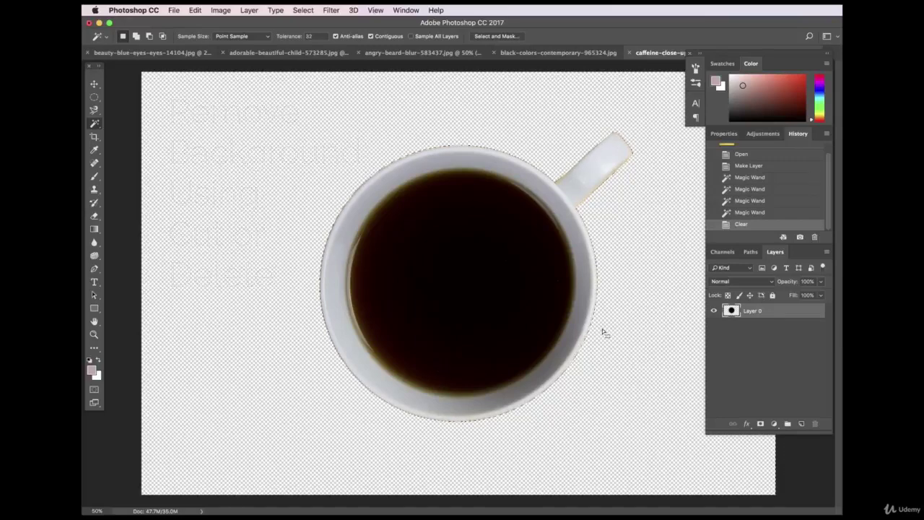
pyautogui.click(765, 213)
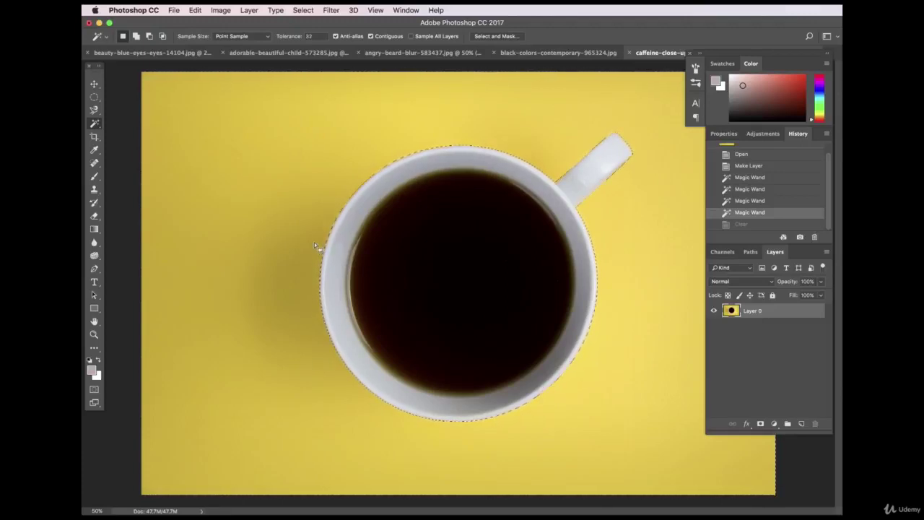
# Invert the background selection so that the coffee cup is selected instead.
pyautogui.click(303, 10)
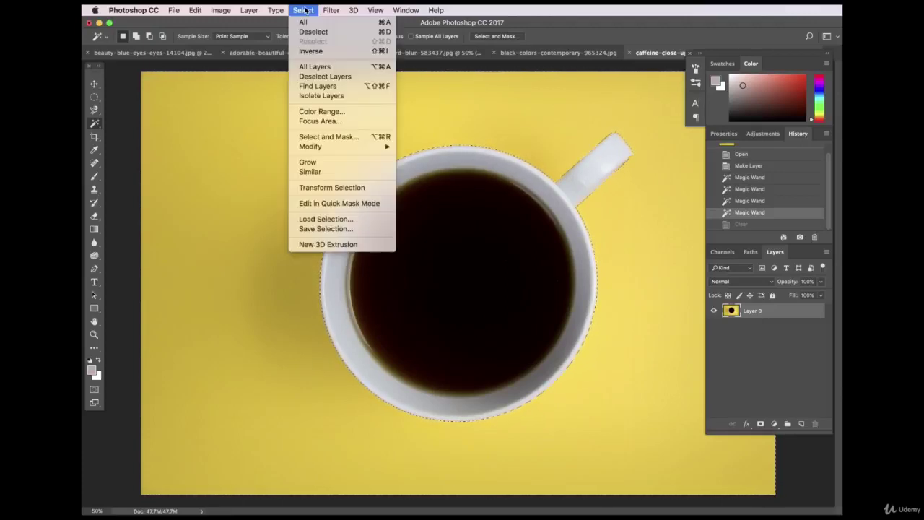
pyautogui.click(303, 10)
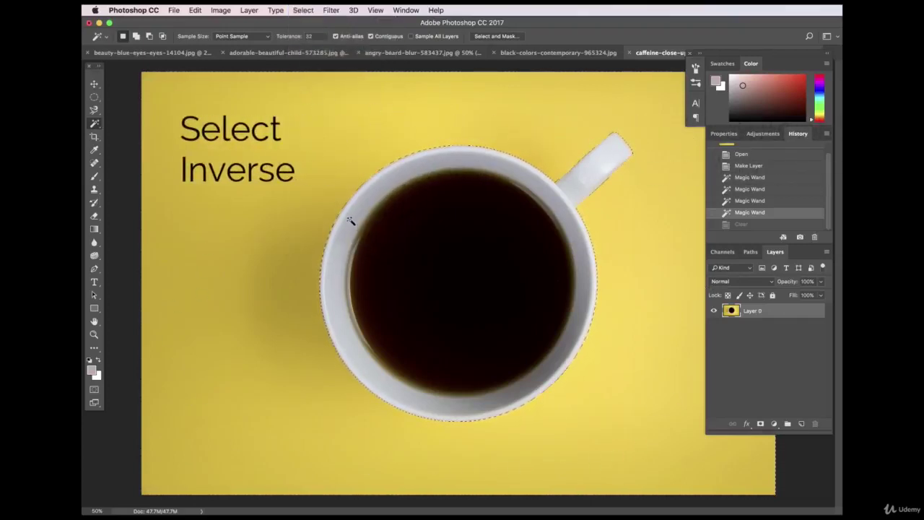
pyautogui.click(302, 11)
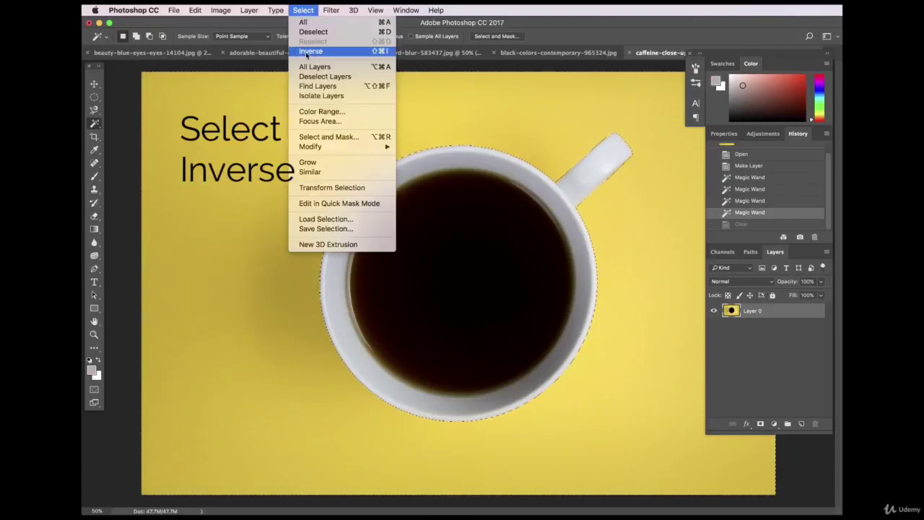
pyautogui.click(305, 51)
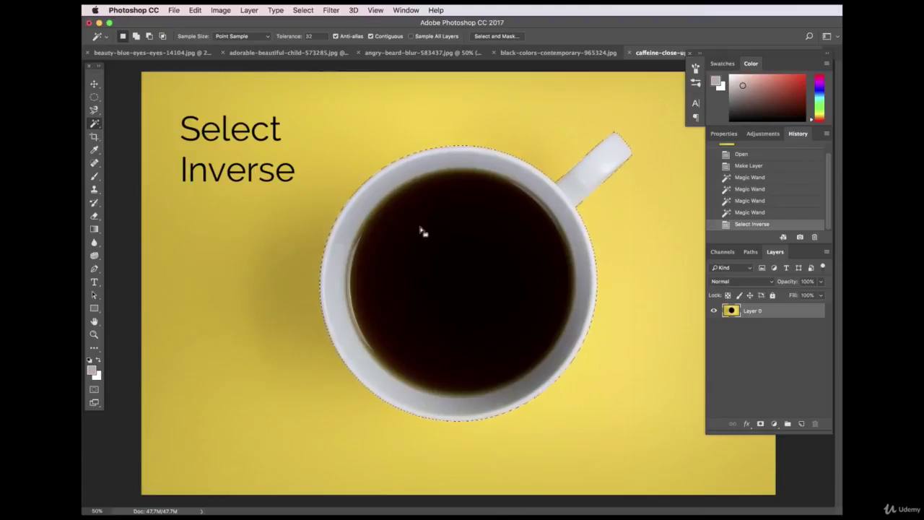
# Copy the selected cup onto a new layer and move it down and to the right of the original.
pyautogui.press('super+c')
pyautogui.press('super+v')
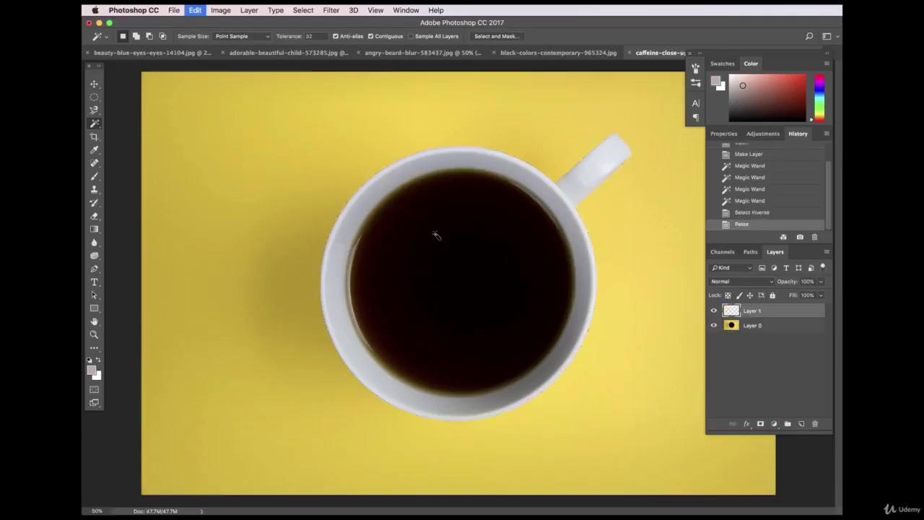
pyautogui.press('v')
pyautogui.moveTo(551, 251); pyautogui.dragTo(636, 332)
# Duplicate Layer 1 and move the copied cup to the upper-left corner of the canvas.
pyautogui.click(249, 10)
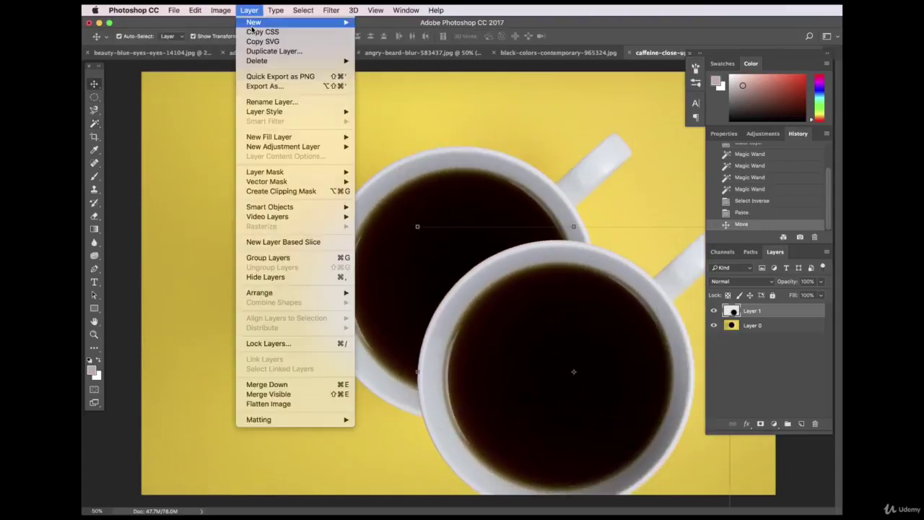
pyautogui.click(257, 54)
pyautogui.click(542, 173)
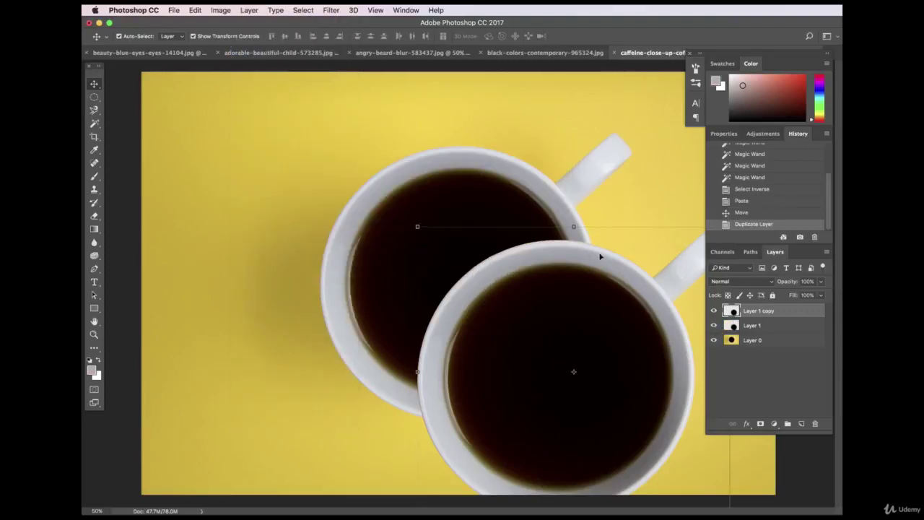
pyautogui.moveTo(541, 305); pyautogui.dragTo(312, 171)
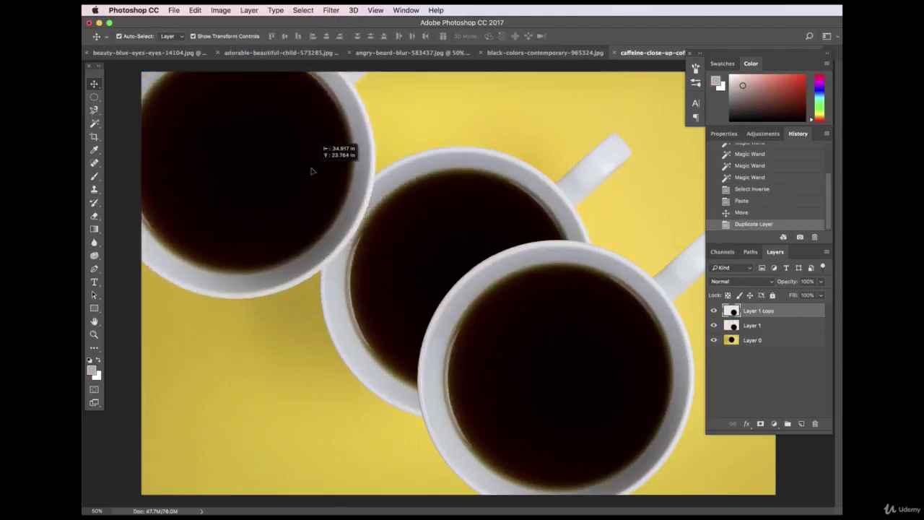
# Delete the Layer 1 copy layer and select Layer 1.
pyautogui.keyDown('shift'); pyautogui.click(768, 327); pyautogui.keyUp('shift')
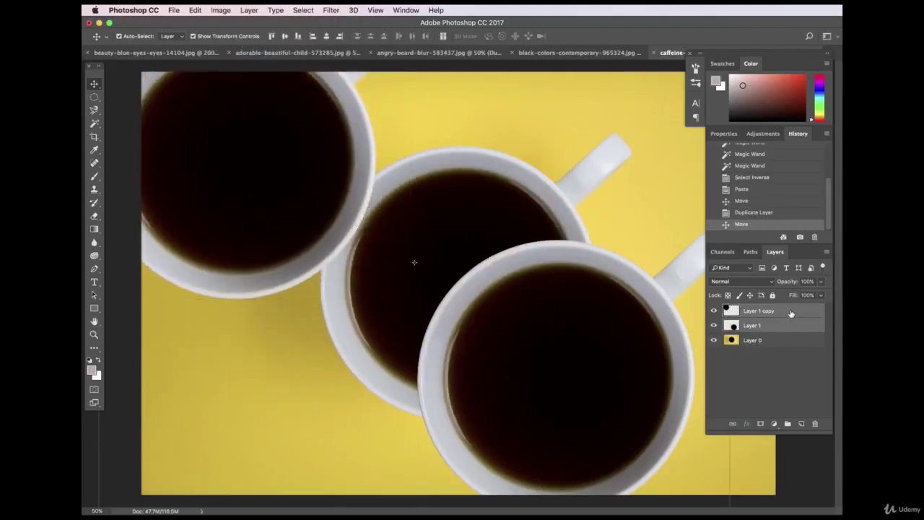
pyautogui.click(790, 338)
pyautogui.click(789, 314)
pyautogui.moveTo(790, 313); pyautogui.dragTo(815, 424)
pyautogui.click(771, 326)
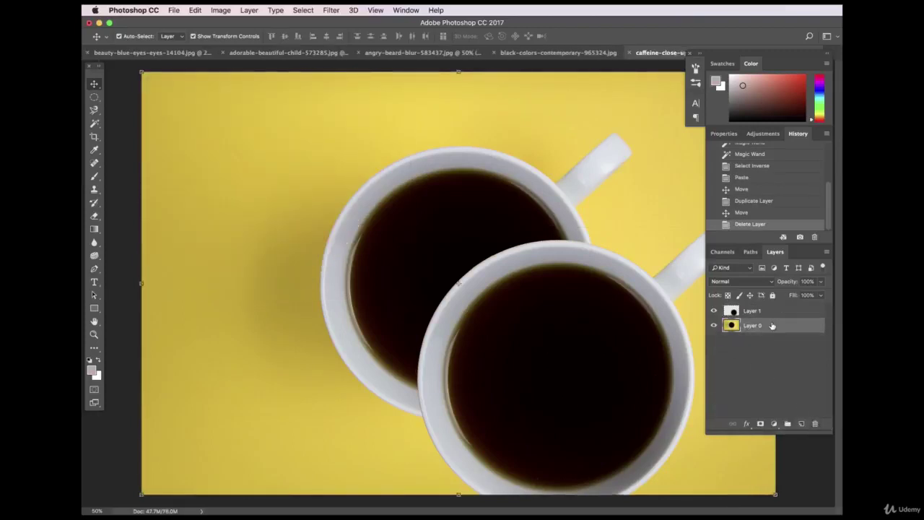
pyautogui.click(763, 312)
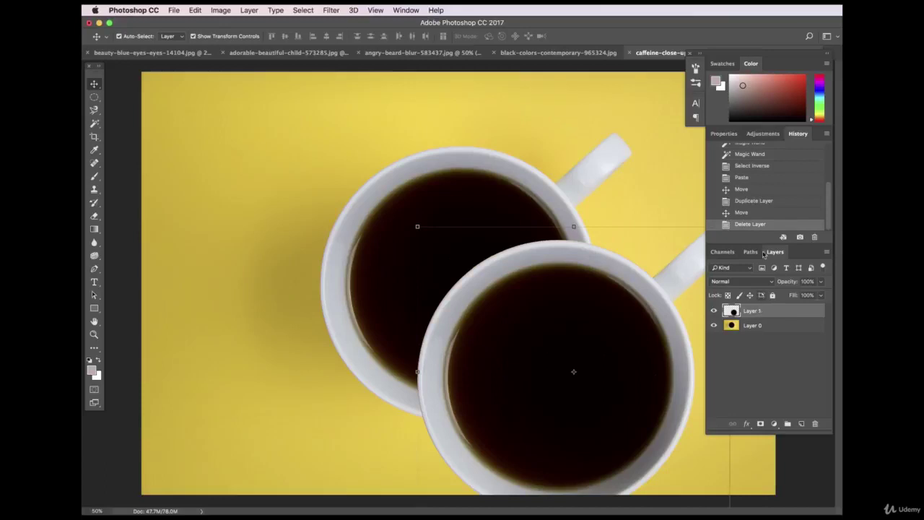
# Step back through the history to the Select Inverse state.
pyautogui.click(754, 202)
pyautogui.click(756, 177)
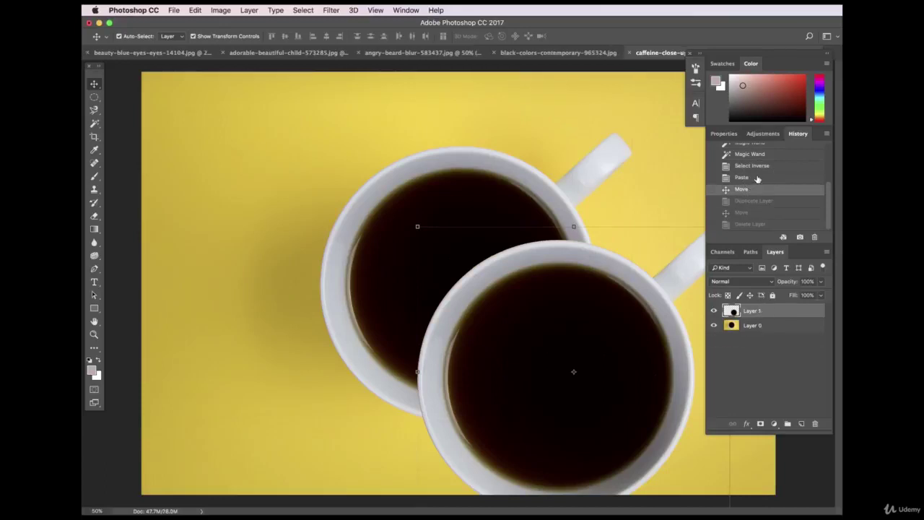
pyautogui.click(761, 166)
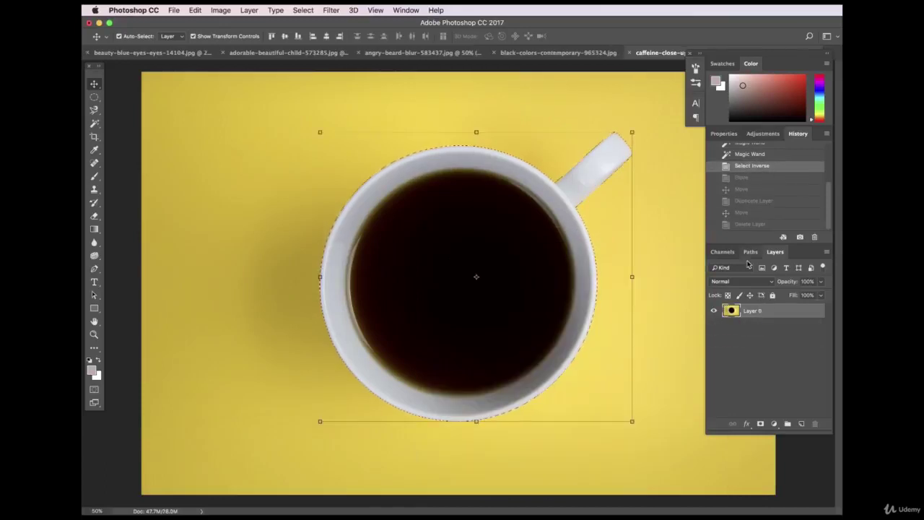
# Copy the selected cup onto a new layer in place, and check the cutout by hiding and showing Layer 0.
pyautogui.press('super+c')
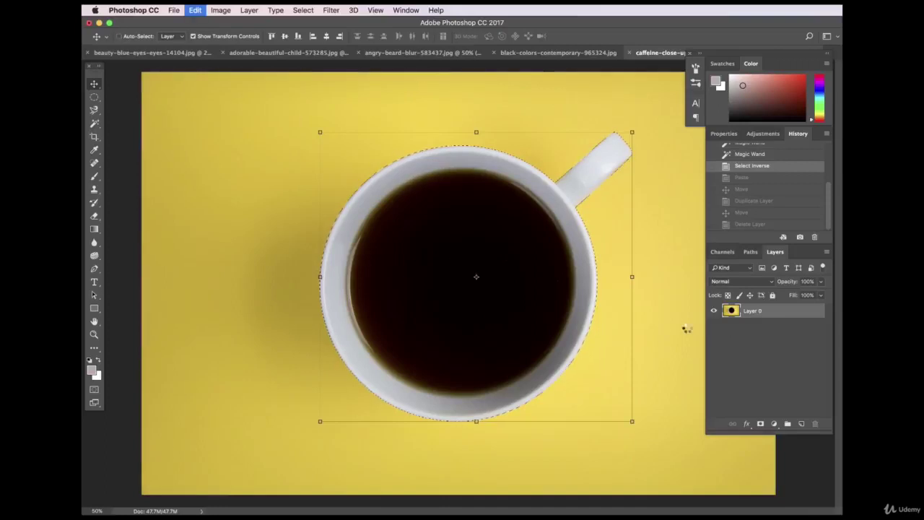
pyautogui.press('super+v')
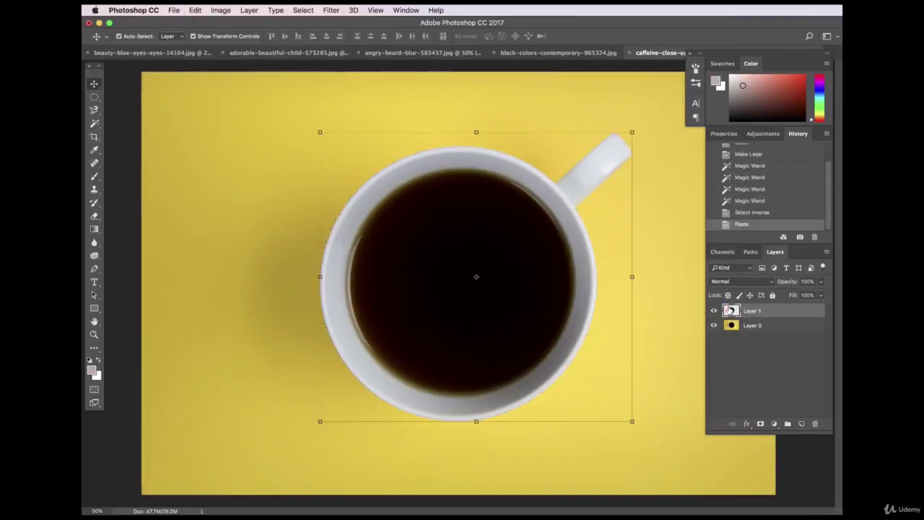
pyautogui.click(715, 326)
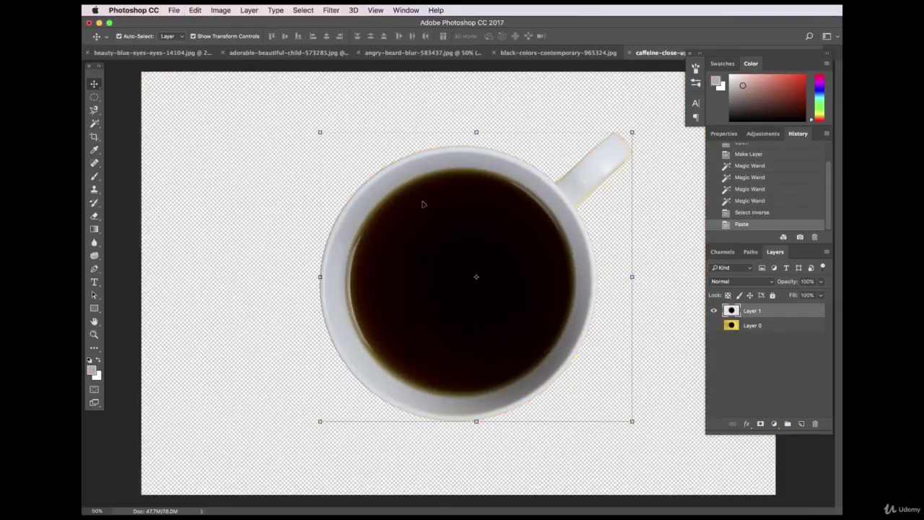
pyautogui.click(714, 325)
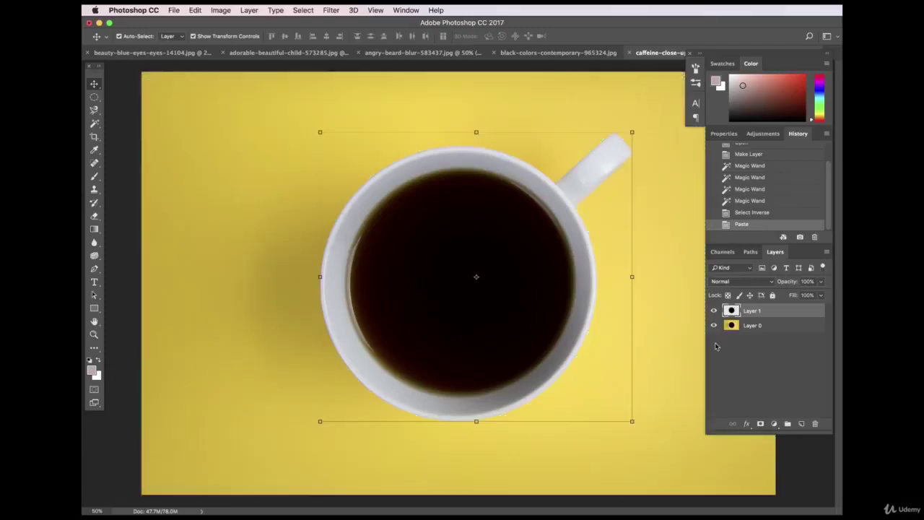
# Apply a Vibrance adjustment to Layer 0 with Vibrance -51 and Saturation -100.
pyautogui.click(770, 327)
pyautogui.click(220, 10)
pyautogui.moveTo(227, 38)
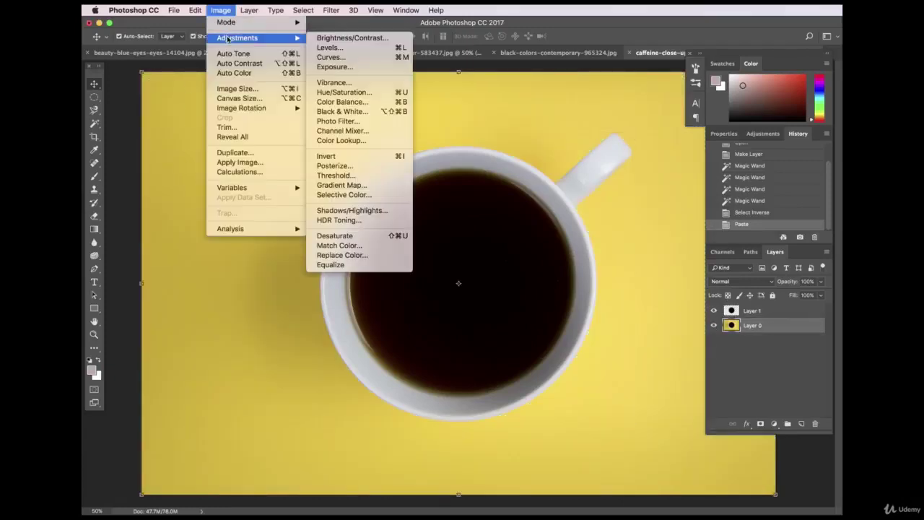
pyautogui.click(333, 82)
pyautogui.moveTo(590, 321); pyautogui.dragTo(508, 347)
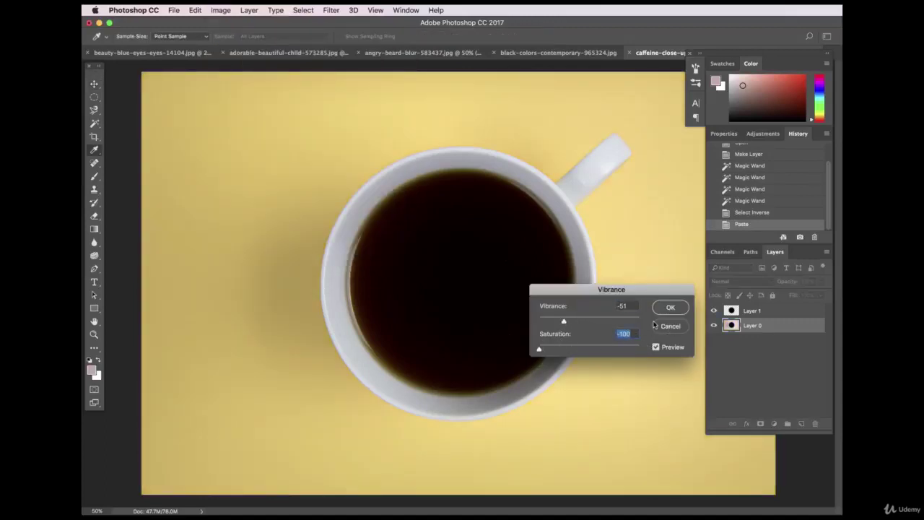
pyautogui.click(671, 307)
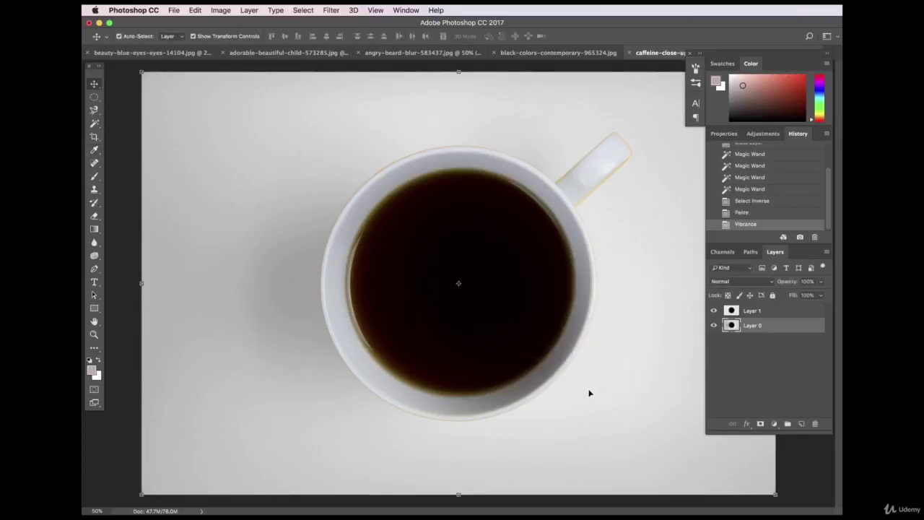
# Add a Drop Shadow to Layer 1 with 25% opacity, 30° angle, 28 px distance, 6% spread and 111 px size.
pyautogui.click(765, 311)
pyautogui.moveTo(525, 248)
pyautogui.mouseDown()
pyautogui.moveTo(417, 248)
pyautogui.moveTo(528, 250)
pyautogui.mouseUp()
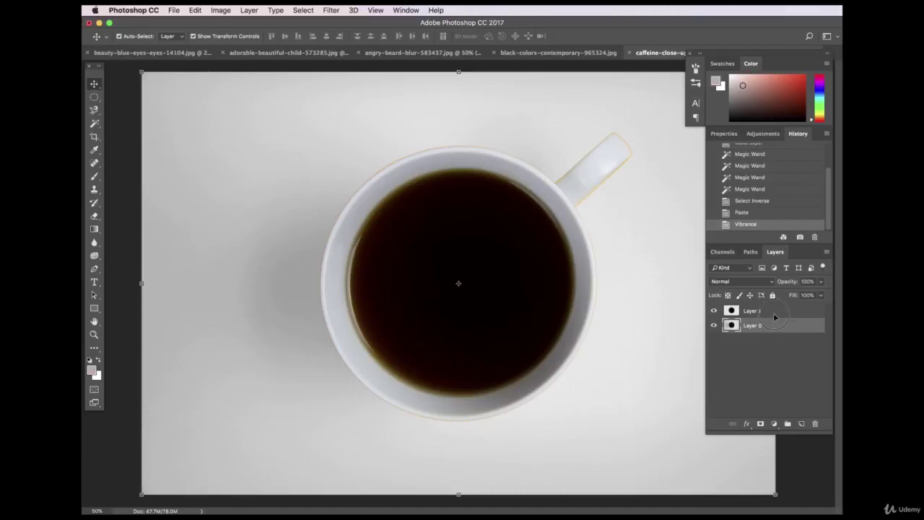
pyautogui.doubleClick(796, 314)
pyautogui.moveTo(749, 220); pyautogui.dragTo(220, 92)
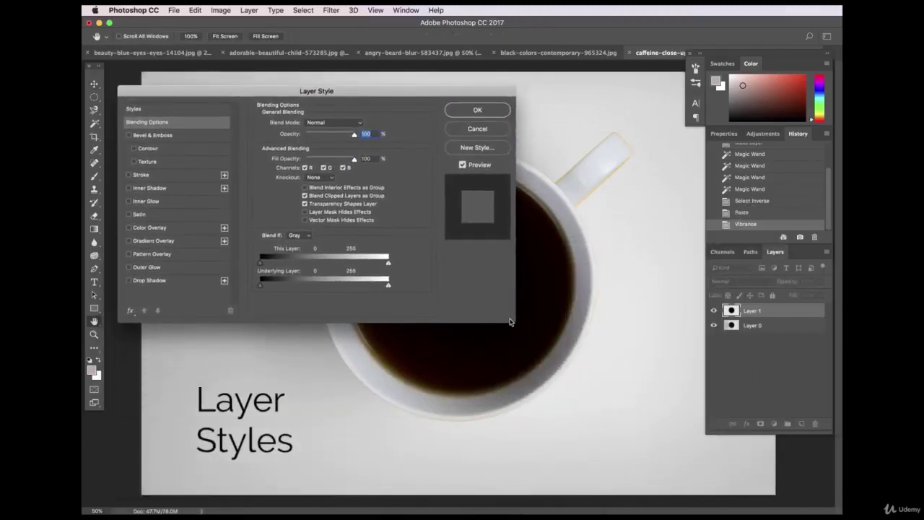
pyautogui.moveTo(345, 105); pyautogui.dragTo(840, 168)
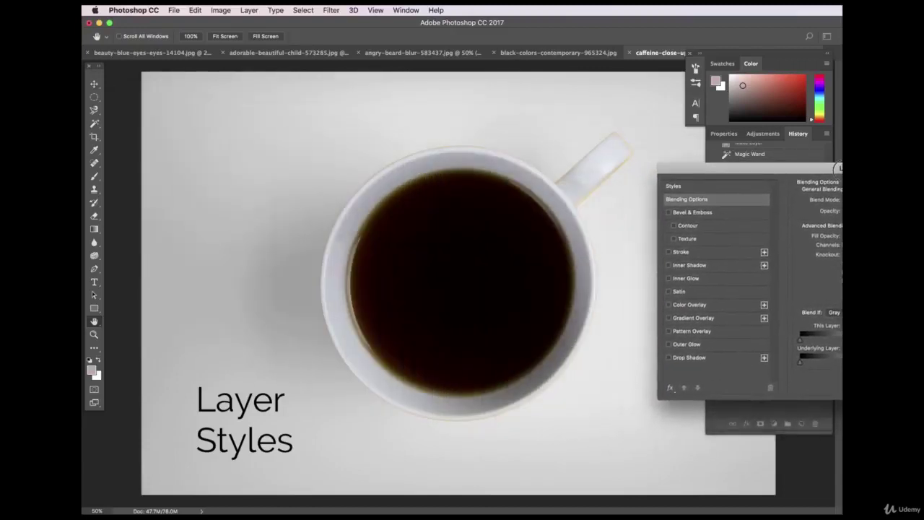
pyautogui.click(670, 357)
pyautogui.moveTo(715, 179); pyautogui.dragTo(612, 273)
pyautogui.click(610, 451)
pyautogui.moveTo(734, 360); pyautogui.dragTo(744, 338)
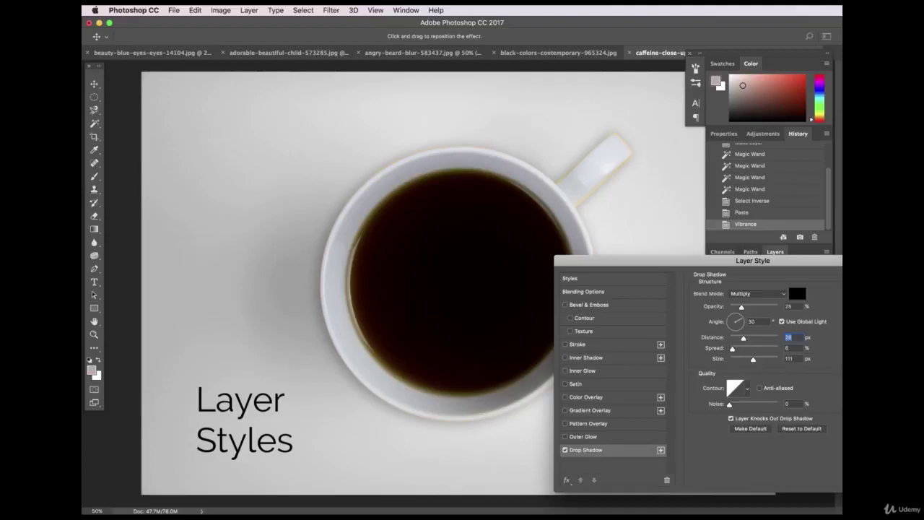
pyautogui.press('Return')
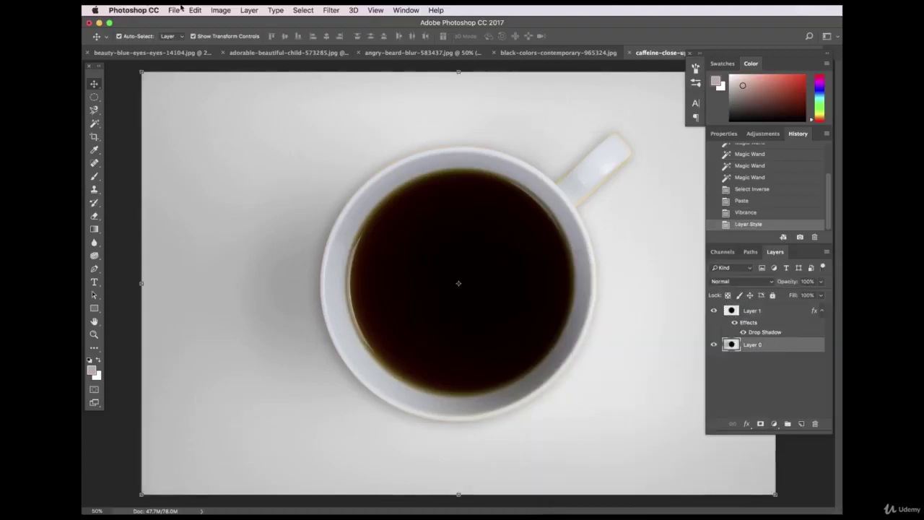
# Start a Gradient Map adjustment on Layer 0 and preview a solid-blue gradient and a blue-to-white gradient with an orange end.
pyautogui.click(221, 10)
pyautogui.moveTo(237, 37)
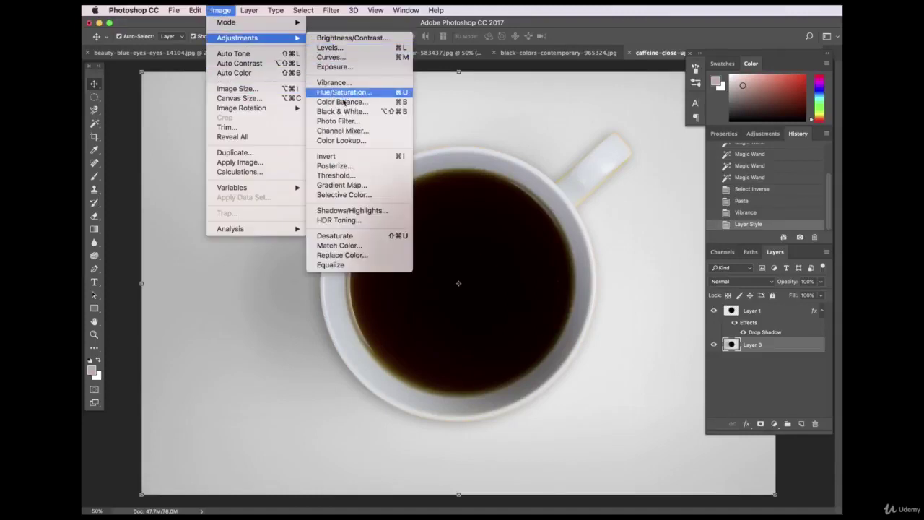
pyautogui.click(347, 186)
pyautogui.click(690, 281)
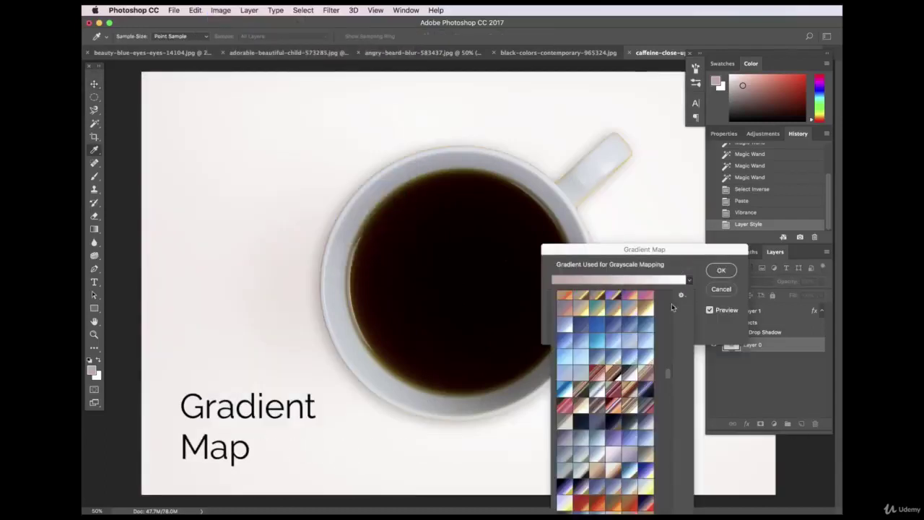
pyautogui.click(630, 328)
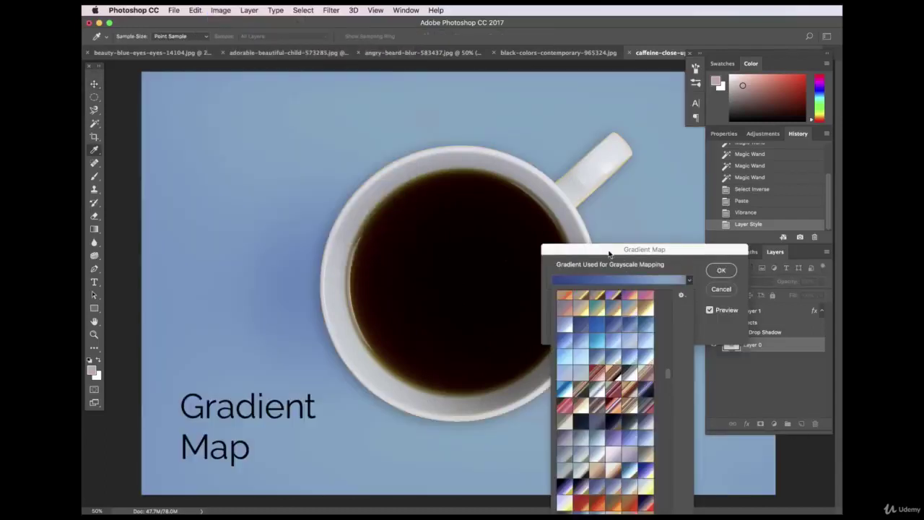
pyautogui.moveTo(606, 250); pyautogui.dragTo(657, 239)
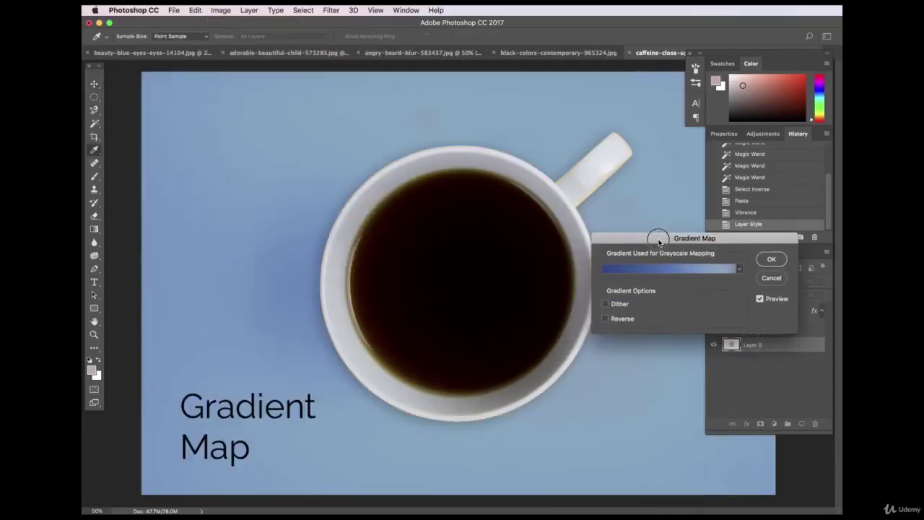
pyautogui.click(737, 269)
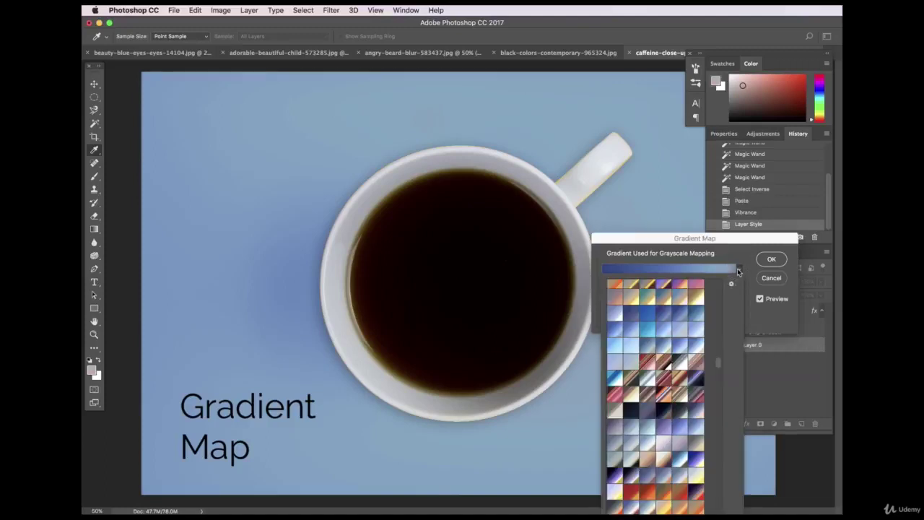
pyautogui.click(680, 459)
pyautogui.moveTo(636, 238); pyautogui.dragTo(641, 194)
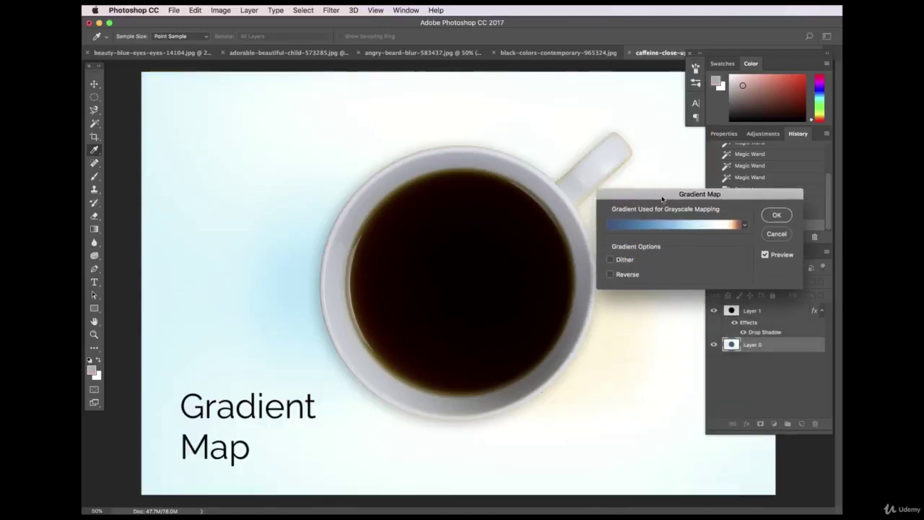
# Try out a red striped, a cyan and a pale blue-to-cream gradient for the Gradient Map on the background.
pyautogui.click(744, 225)
pyautogui.click(677, 323)
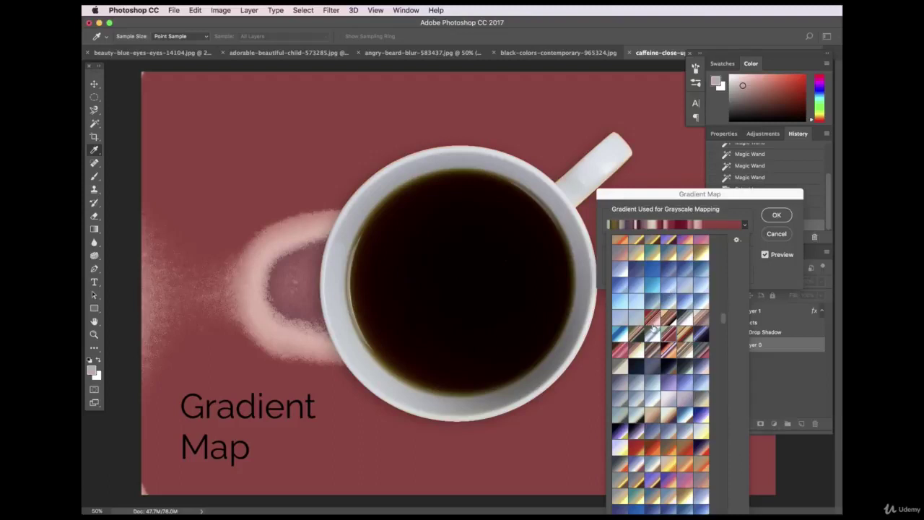
pyautogui.scroll(-3, 652, 336)
pyautogui.scroll(-3, 650, 341)
pyautogui.click(650, 404)
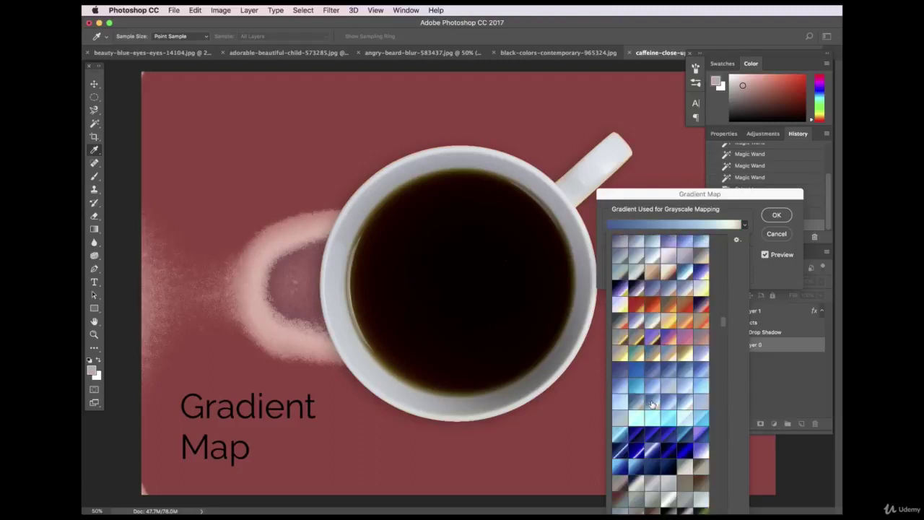
pyautogui.click(669, 418)
pyautogui.click(653, 418)
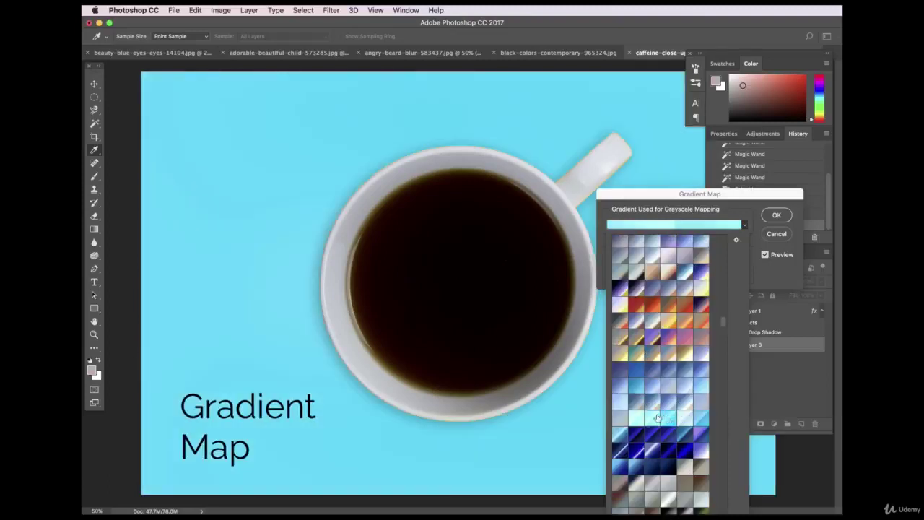
pyautogui.click(656, 404)
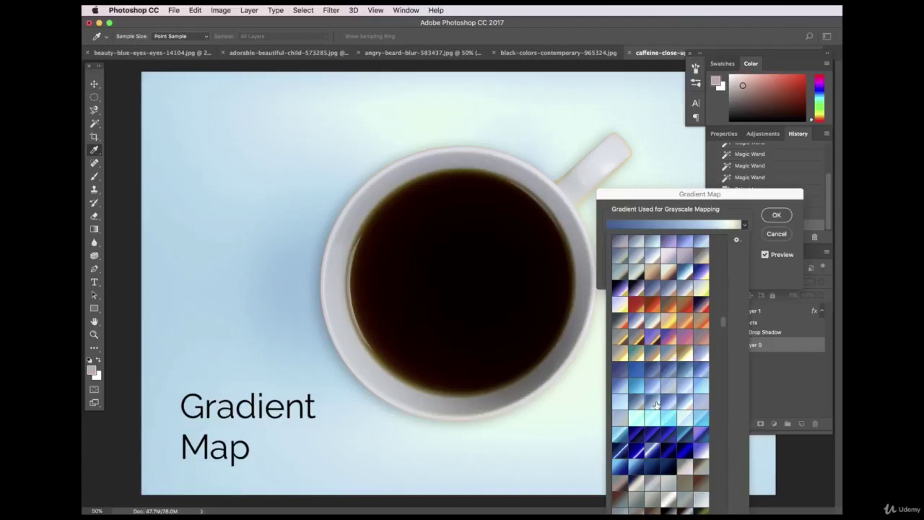
# Preview a yellow-orange gradient, and apply the dark red Gradient Map with a light orange centre to Layer 0.
pyautogui.scroll(-1, 663, 460)
pyautogui.scroll(-10, 663, 461)
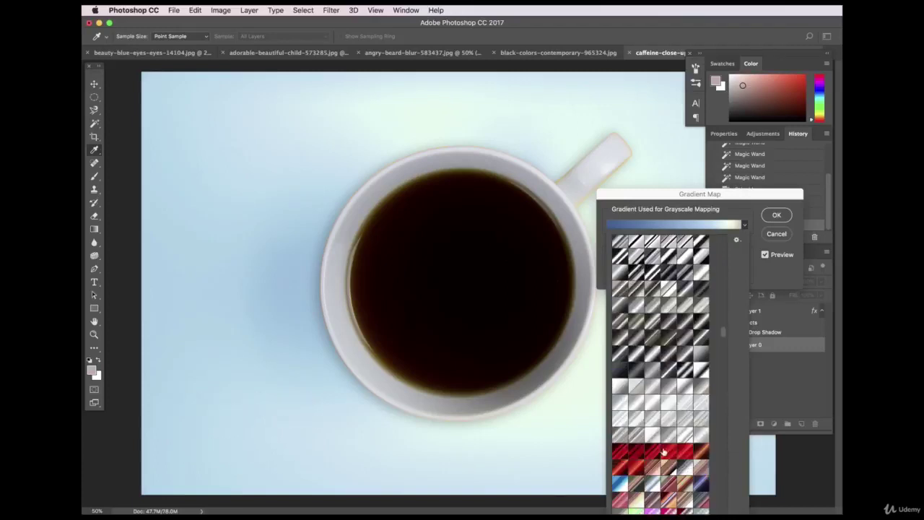
pyautogui.scroll(-4, 685, 436)
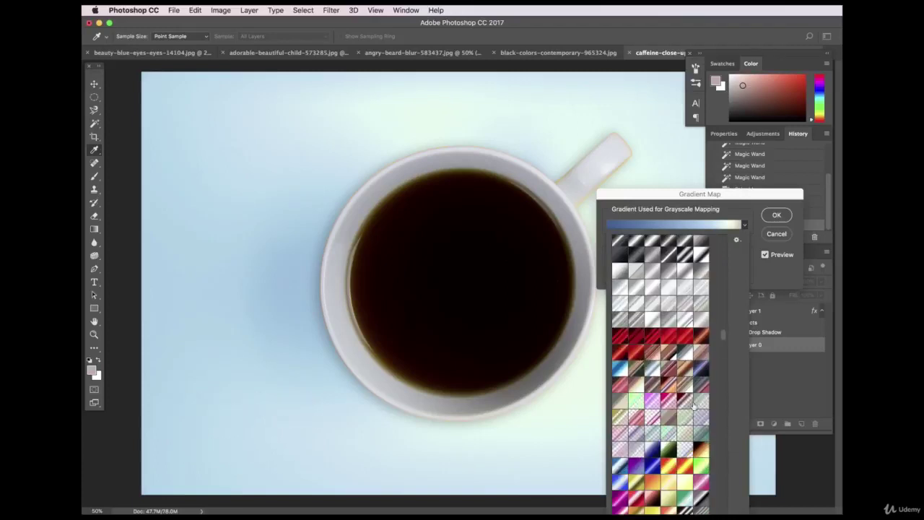
pyautogui.click(671, 472)
pyautogui.scroll(-10, 722, 338)
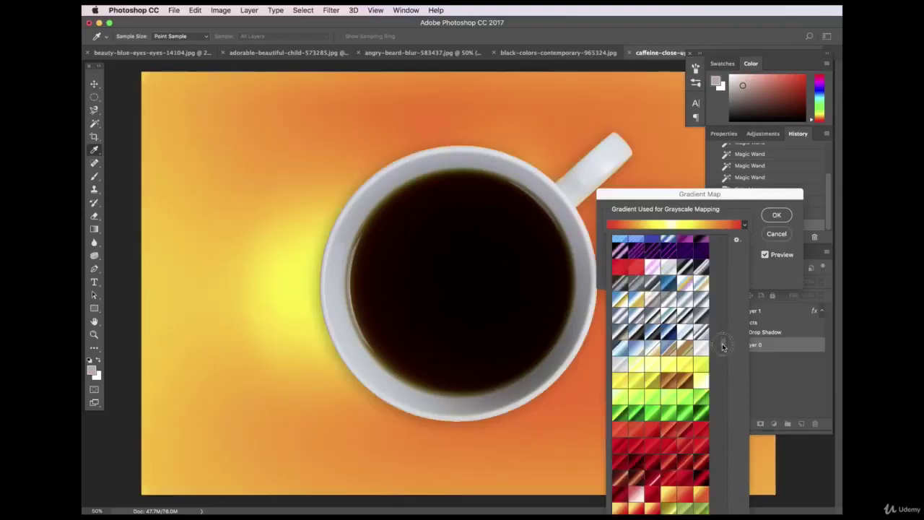
pyautogui.click(668, 351)
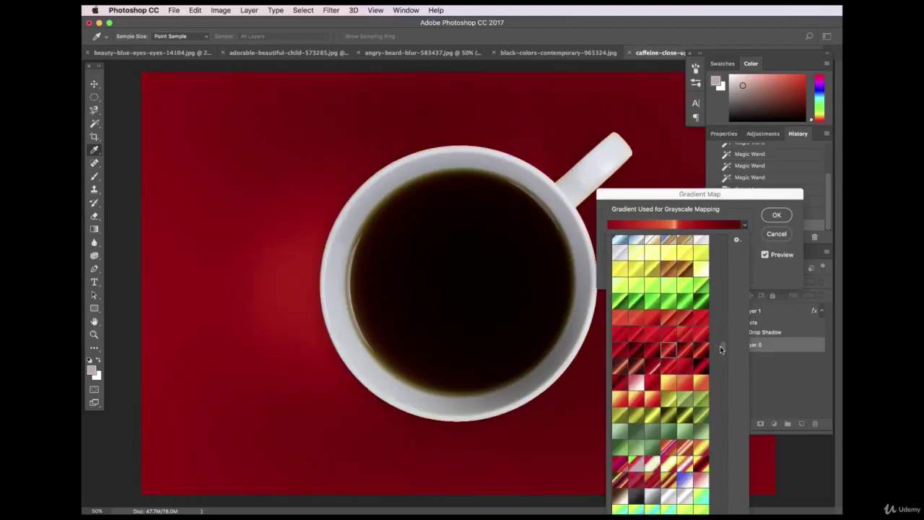
pyautogui.click(783, 227)
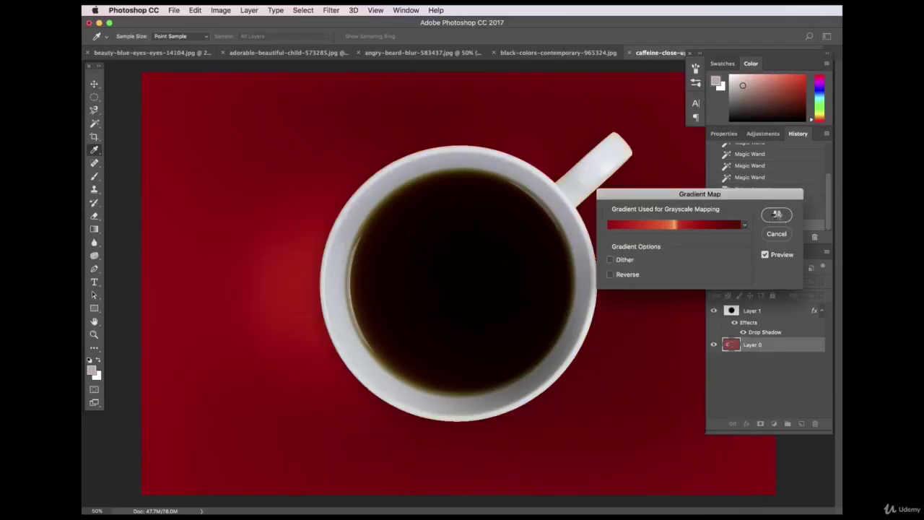
pyautogui.click(776, 215)
pyautogui.click(123, 101)
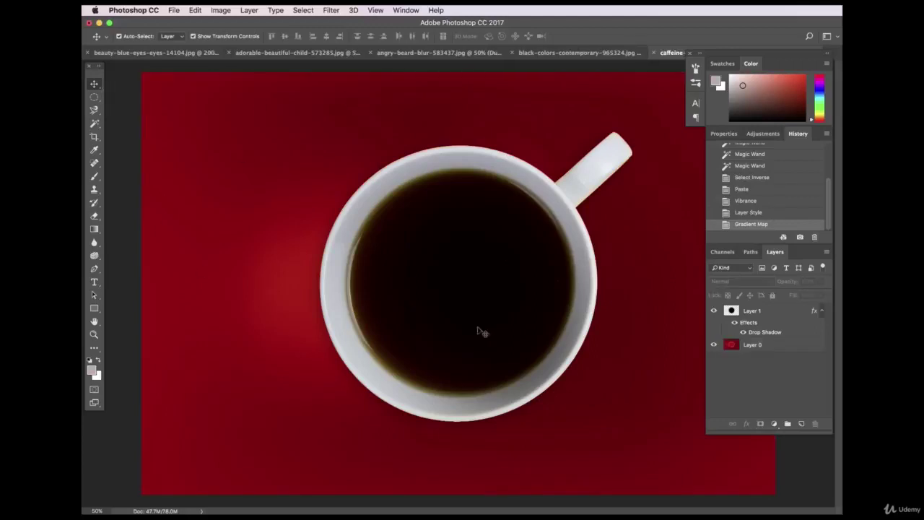
# Compare the original photo snapshot with the final Gradient Map state through the history.
pyautogui.scroll(5, 772, 183)
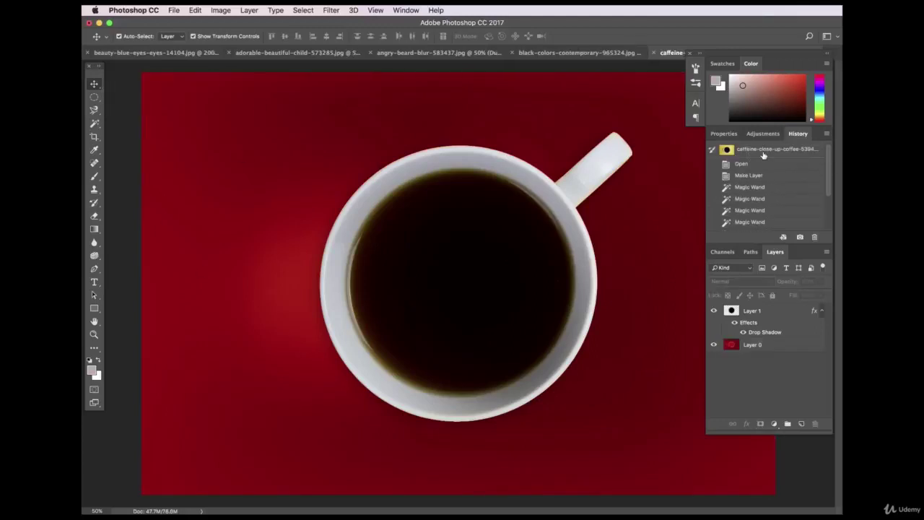
pyautogui.click(764, 153)
pyautogui.scroll(-5, 805, 207)
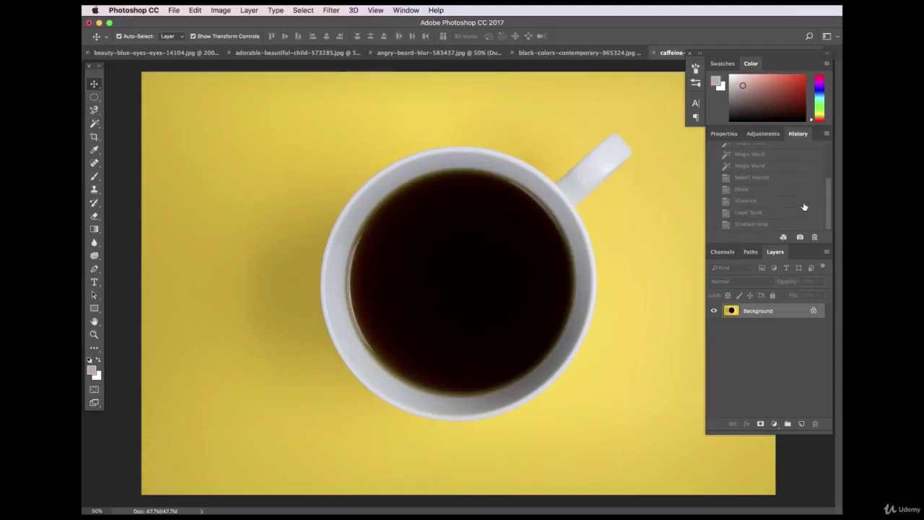
pyautogui.click(746, 227)
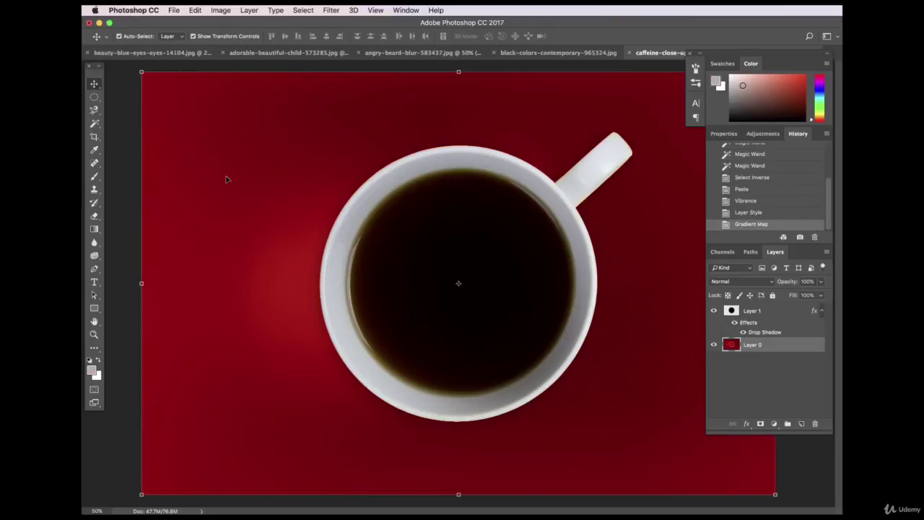
# Move the cup on Layer 1 slightly upward and activate the Magnetic Lasso tool.
pyautogui.moveTo(454, 265); pyautogui.dragTo(489, 244)
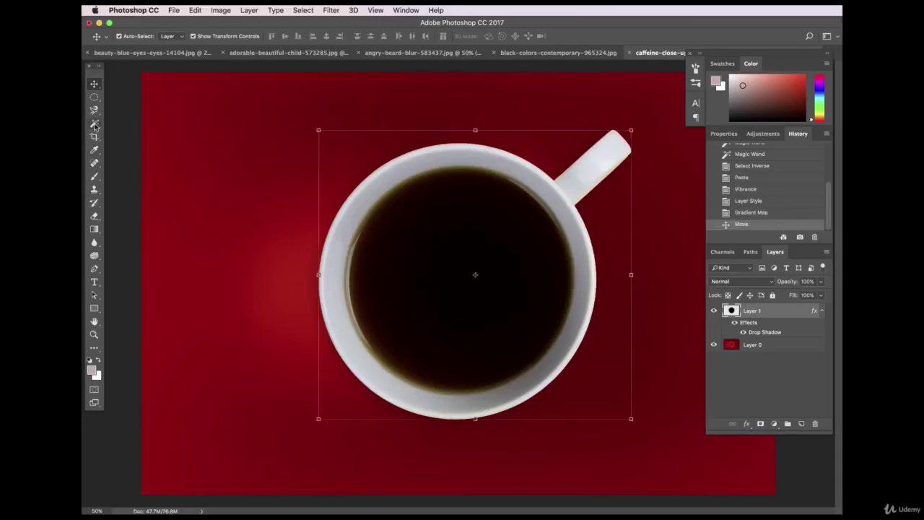
pyautogui.click(134, 134)
pyautogui.click(93, 112)
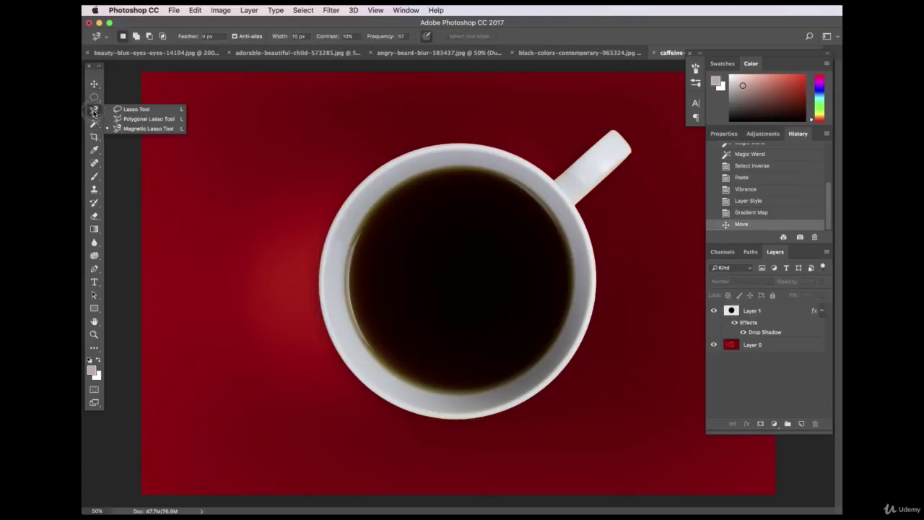
pyautogui.click(93, 111)
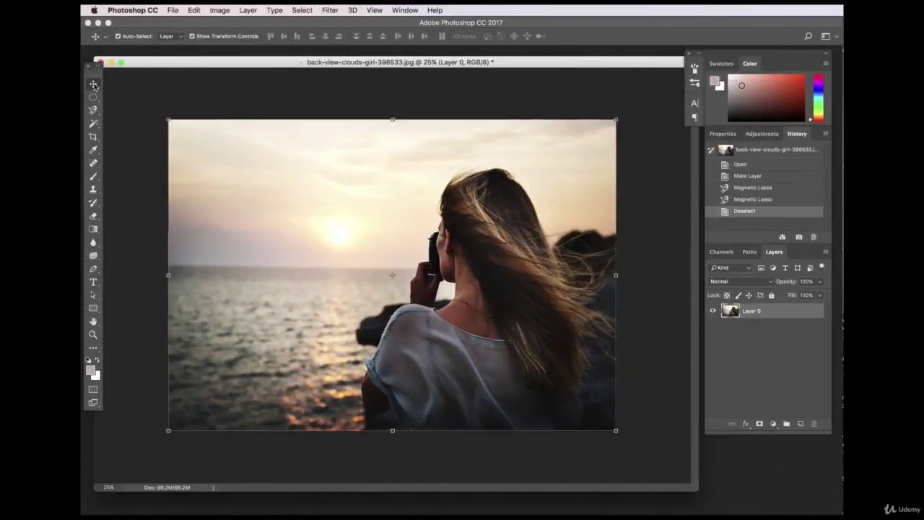
# Trace the woman's body, head and hair on Layer 0 with the Magnetic Lasso and close the outline into a selection.
pyautogui.click(196, 87)
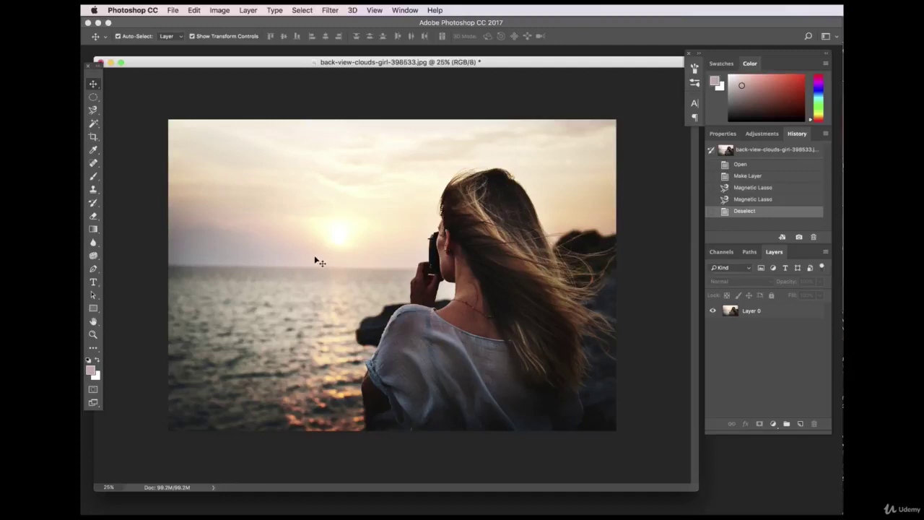
pyautogui.click(91, 110)
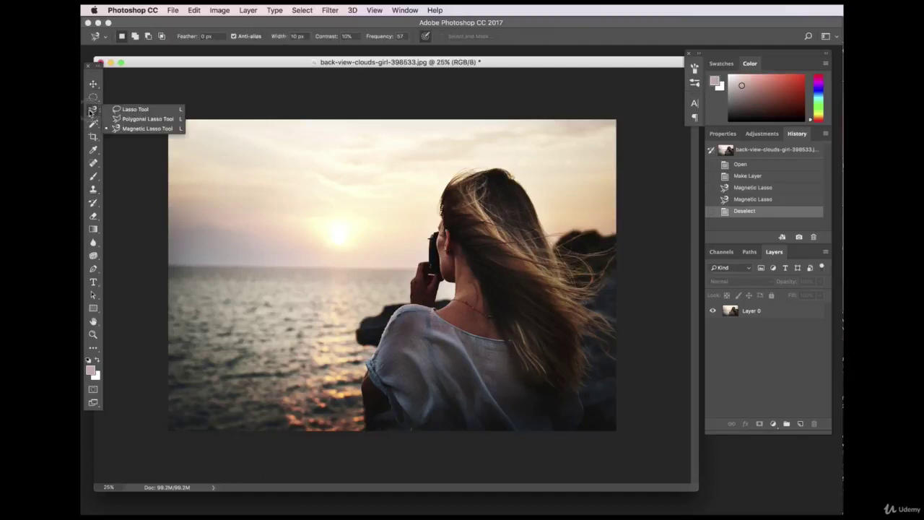
pyautogui.click(88, 109)
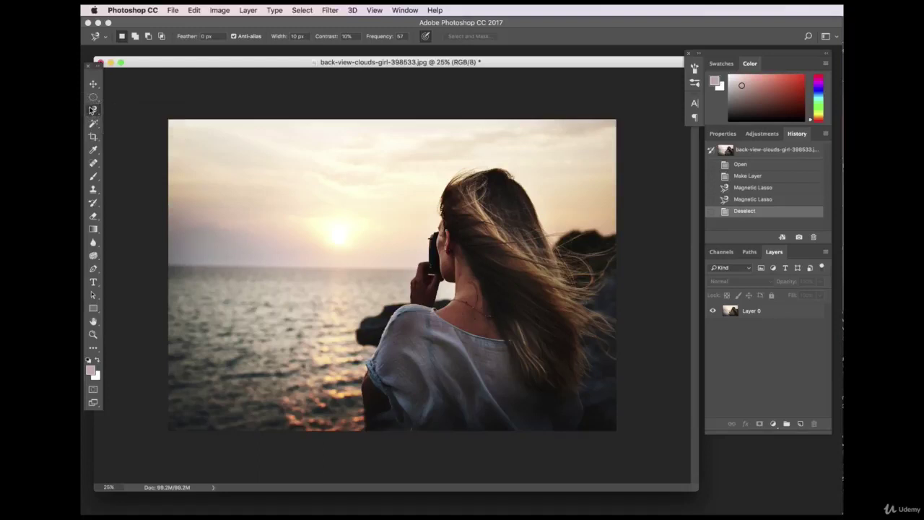
pyautogui.click(92, 110)
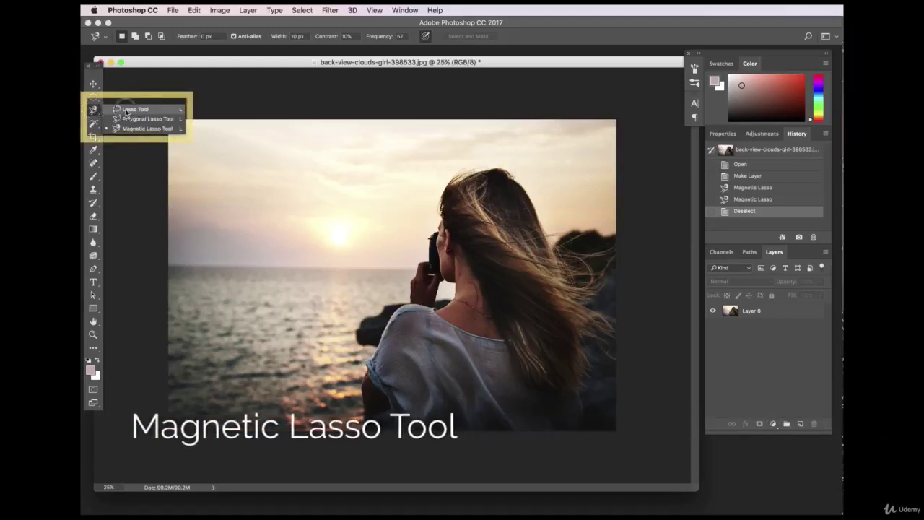
pyautogui.click(143, 128)
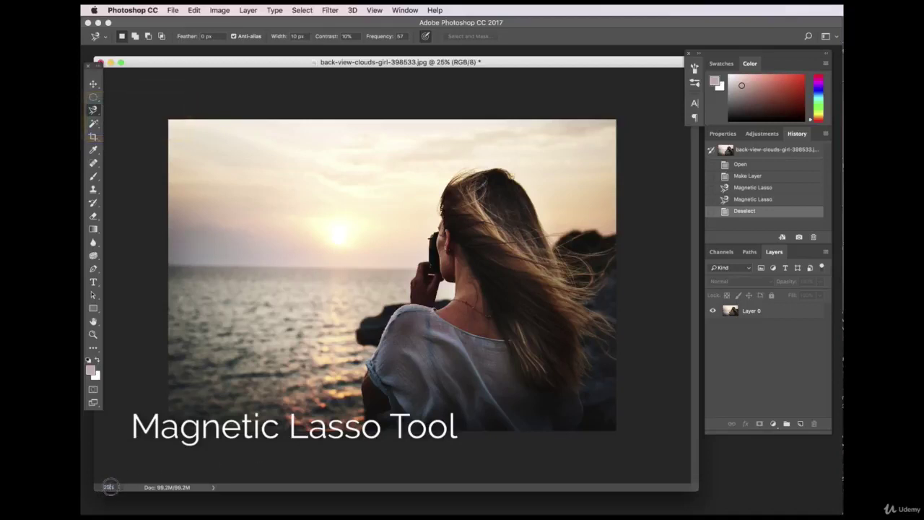
pyautogui.scroll(3, 411, 364)
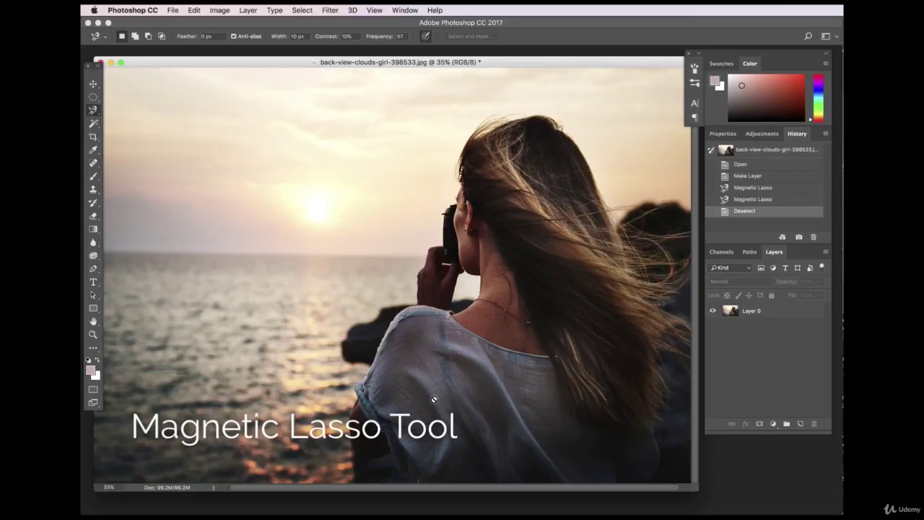
pyautogui.click(94, 112)
pyautogui.click(144, 134)
pyautogui.click(762, 311)
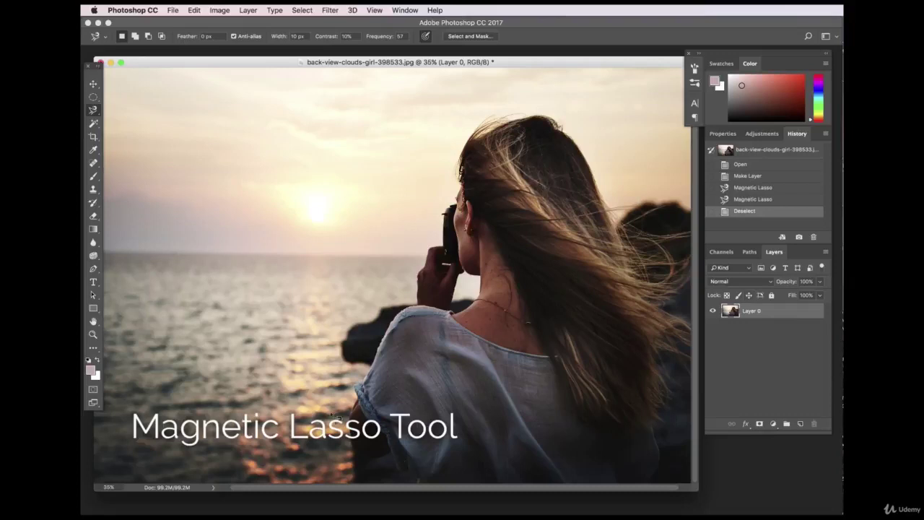
pyautogui.click(426, 486)
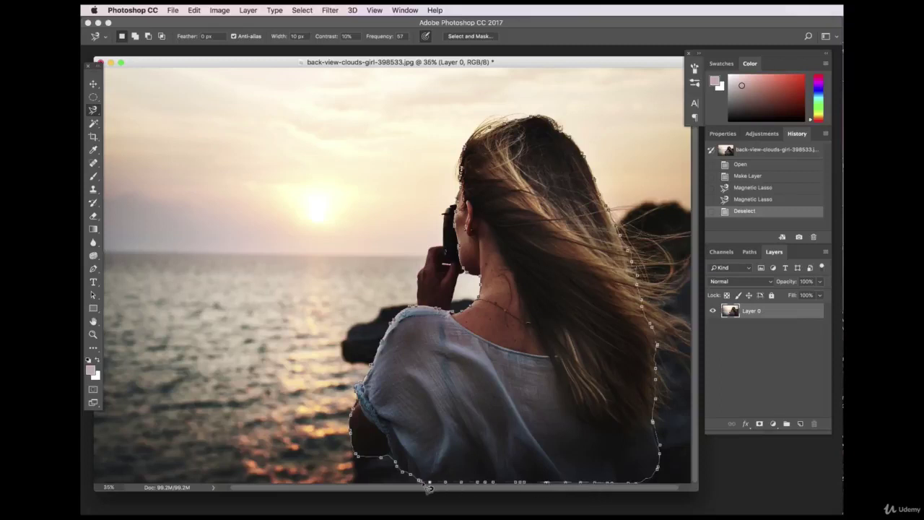
pyautogui.click(428, 489)
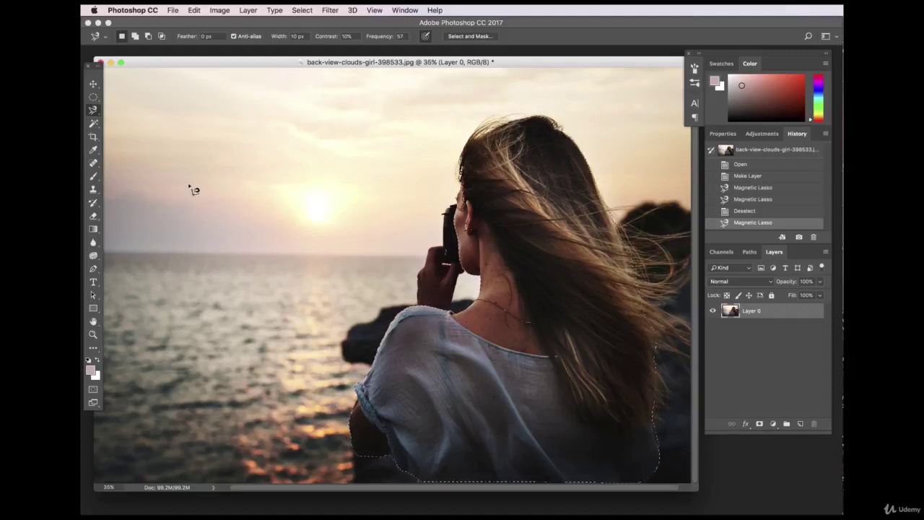
# Inspect the selection edge at 70% zoom, and try cutting the selected woman out of Layer 0 and undo the cut.
pyautogui.moveTo(95, 112); pyautogui.dragTo(117, 129)
pyautogui.write('60')
pyautogui.press('Return')
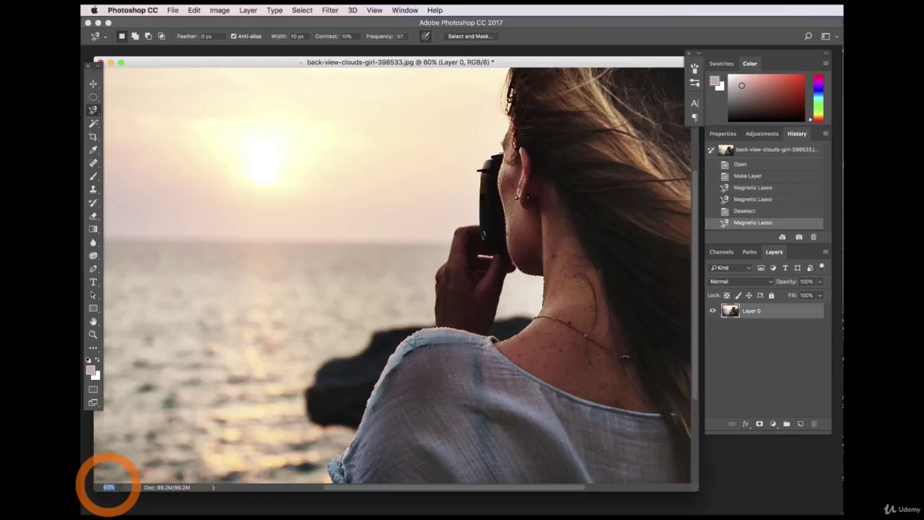
pyautogui.press('Return')
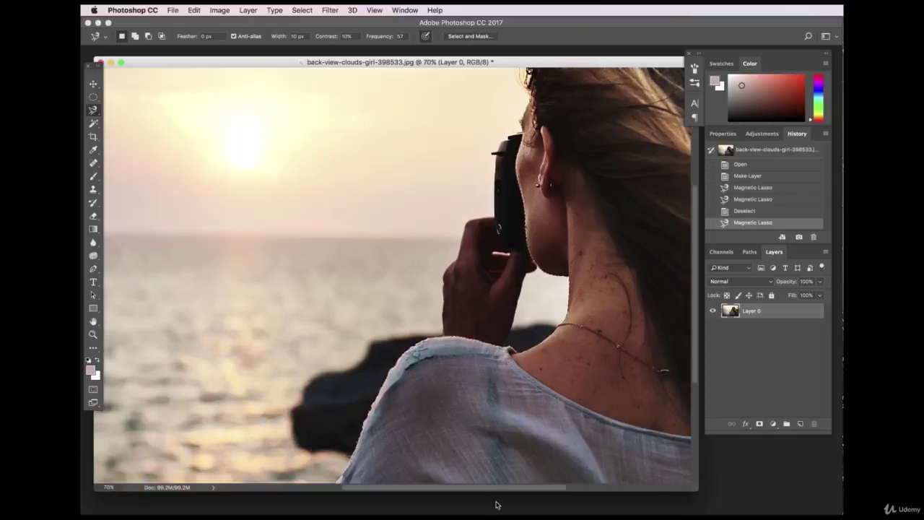
pyautogui.moveTo(497, 489); pyautogui.dragTo(551, 488)
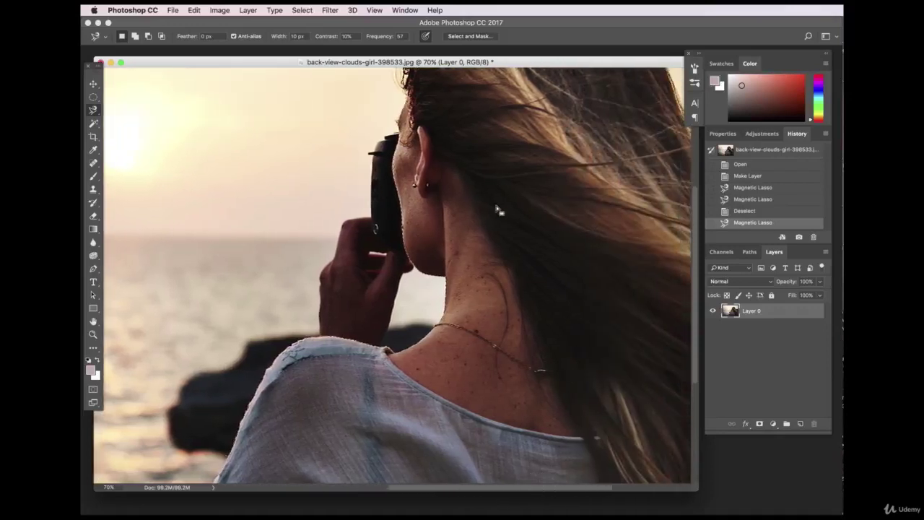
pyautogui.click(194, 10)
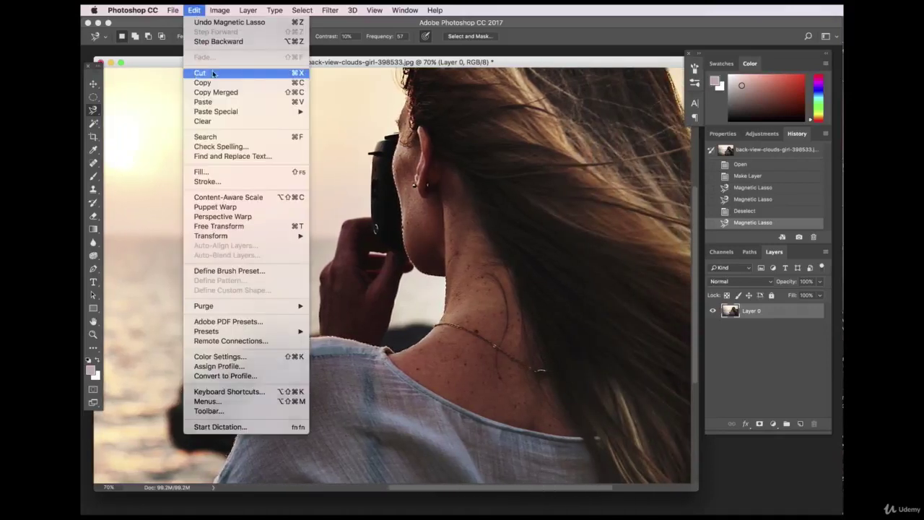
pyautogui.click(207, 170)
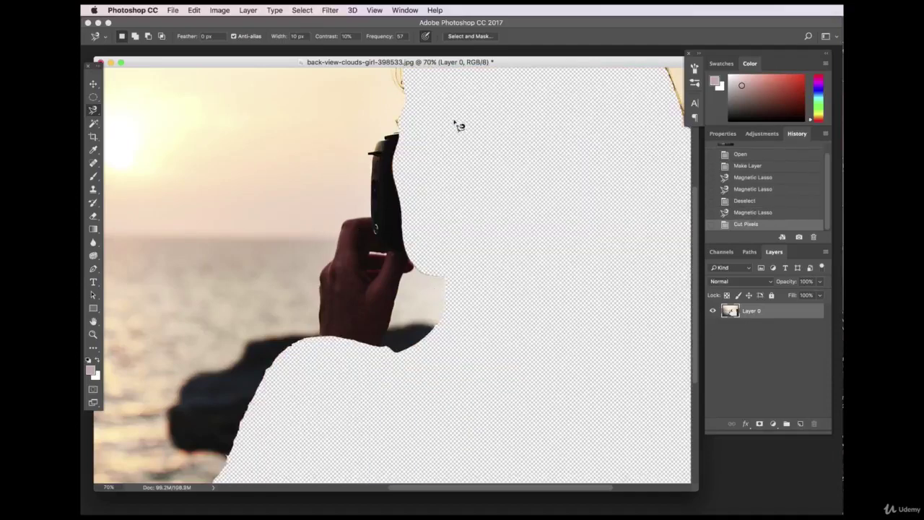
pyautogui.click(218, 10)
pyautogui.click(195, 23)
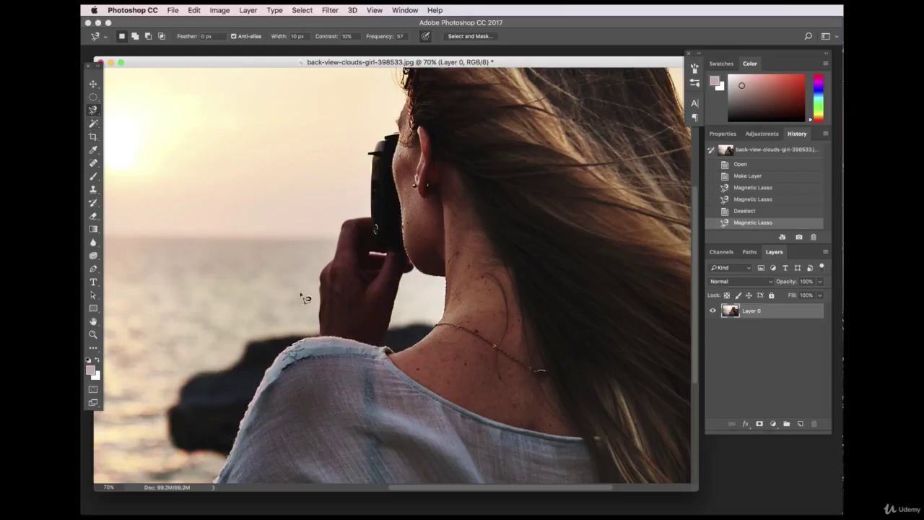
# Add the raised hand and the camera to the existing selection of the woman with the Magnetic Lasso.
pyautogui.press('shift')
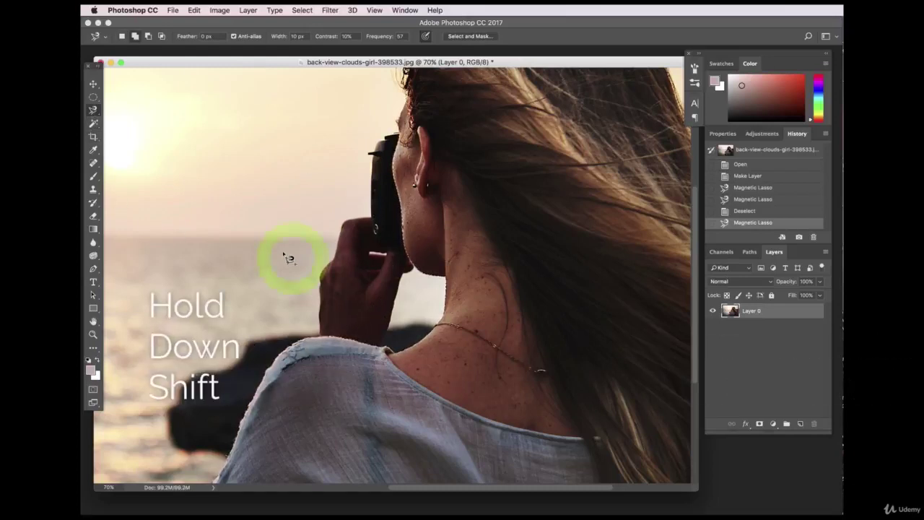
pyautogui.keyDown('shift'); pyautogui.click(286, 256); pyautogui.keyUp('shift')
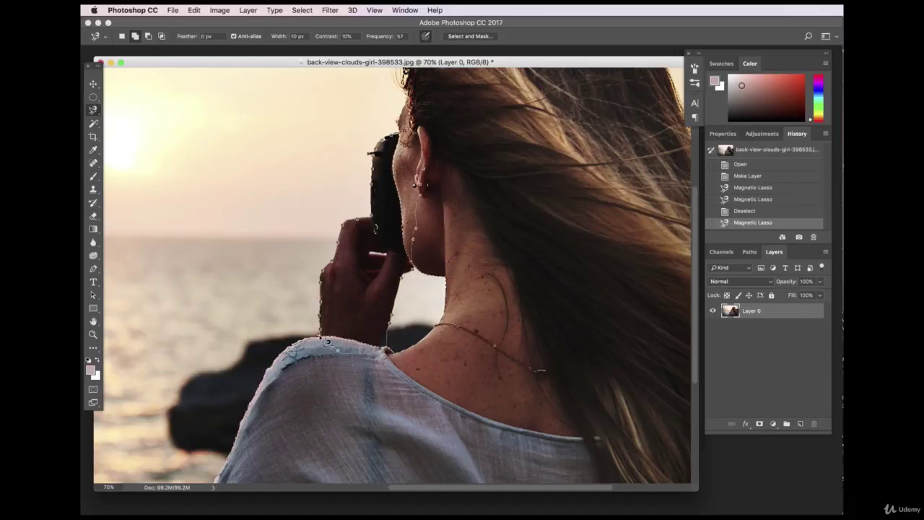
pyautogui.click(326, 341)
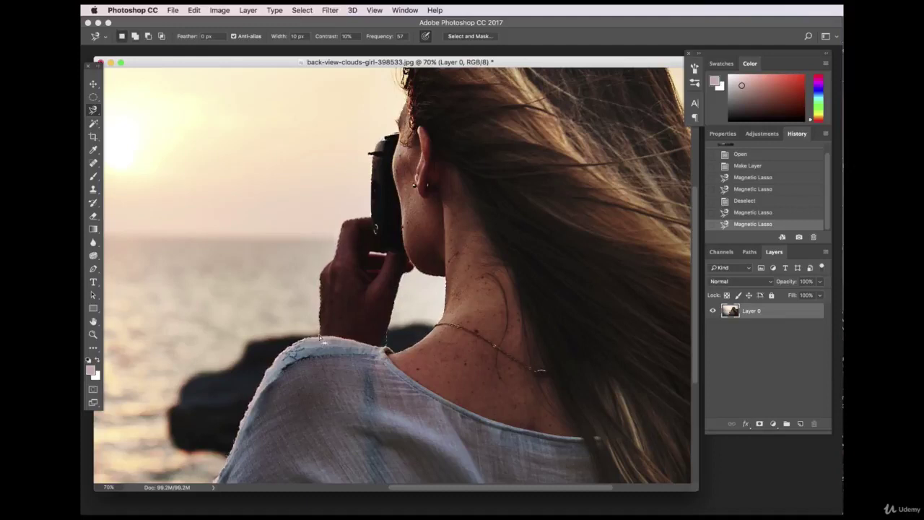
pyautogui.click(332, 289)
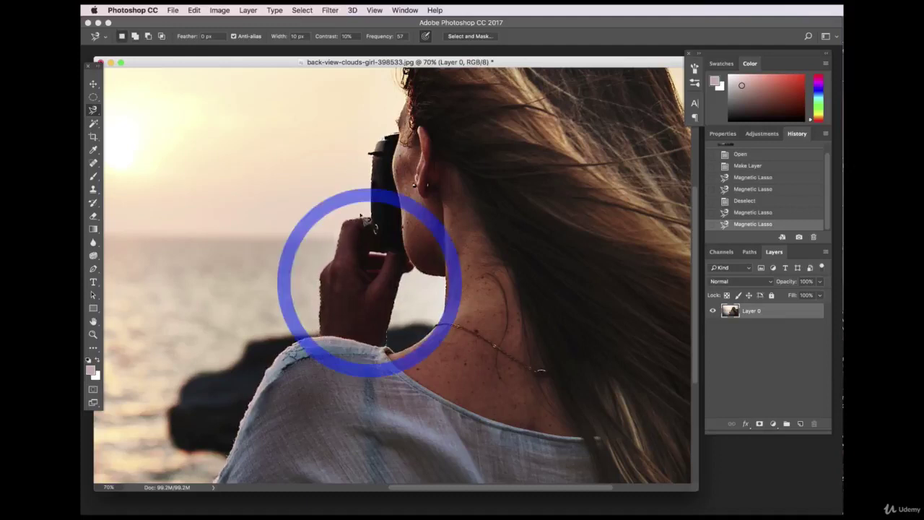
# Cut the selected woman out of the layer as a test, and undo the cut.
pyautogui.click(210, 10)
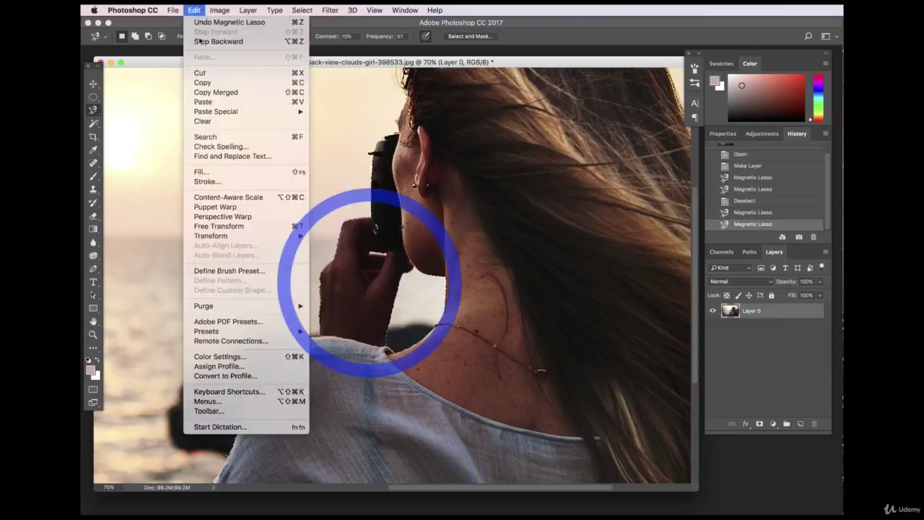
pyautogui.press('Escape')
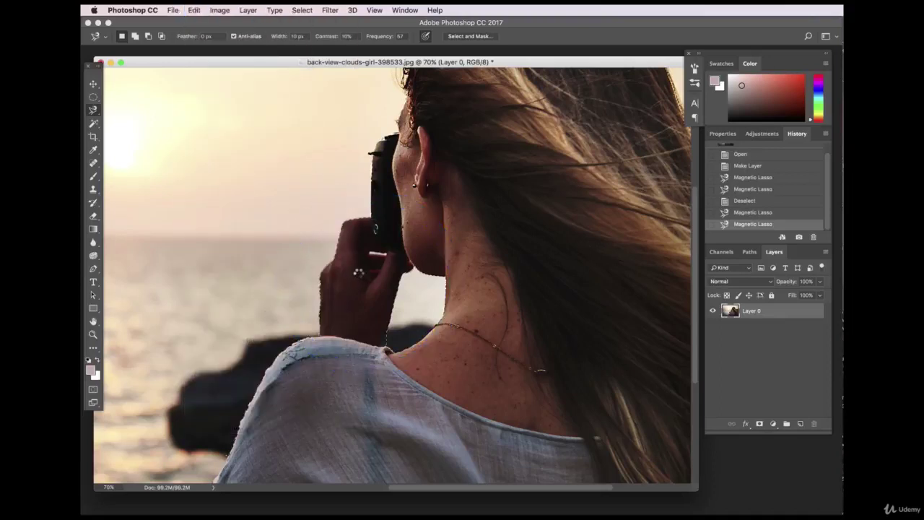
pyautogui.press('super+x')
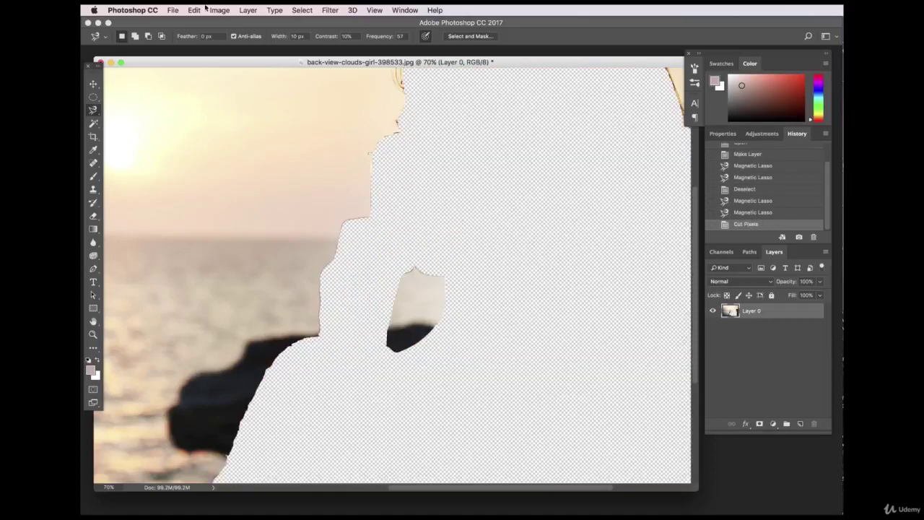
pyautogui.click(174, 10)
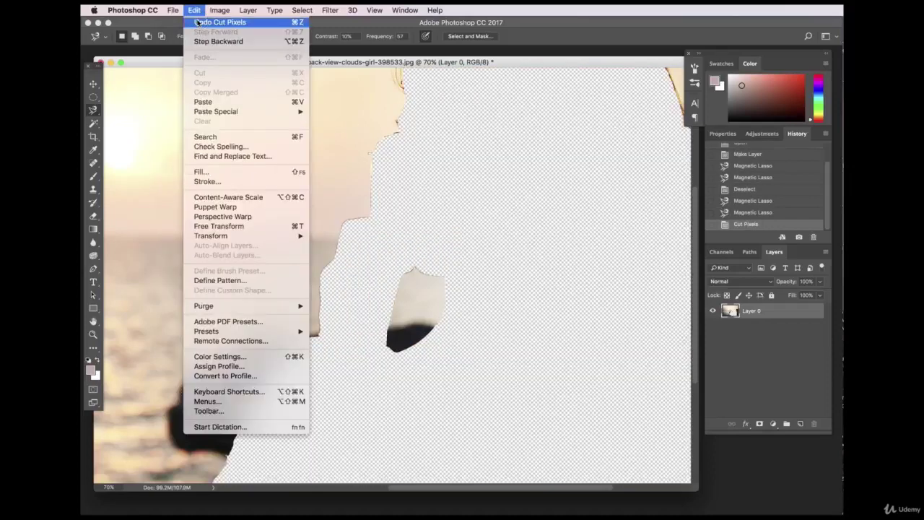
pyautogui.click(198, 21)
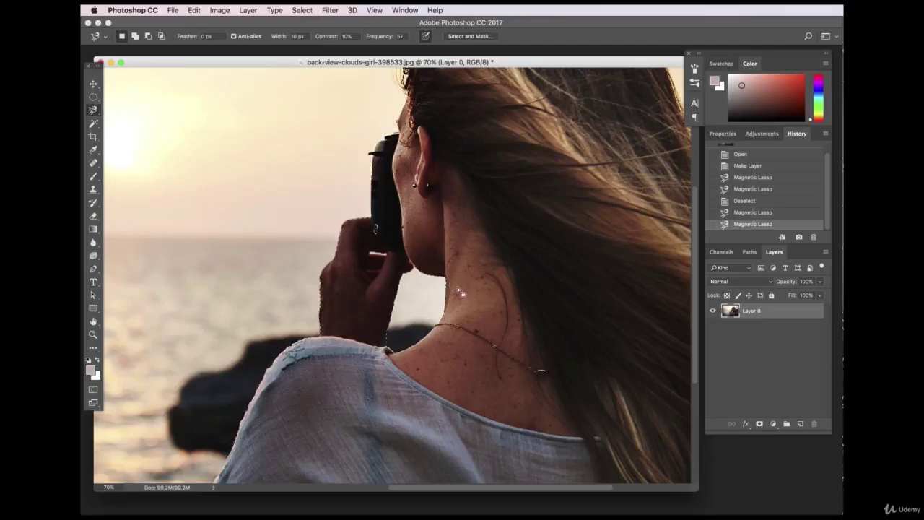
# Switch to the Polygonal Lasso tool for refining the selection along the shirt's shoulder and sleeve edge.
pyautogui.scroll(5, 518, 333)
pyautogui.scroll(-8, 466, 322)
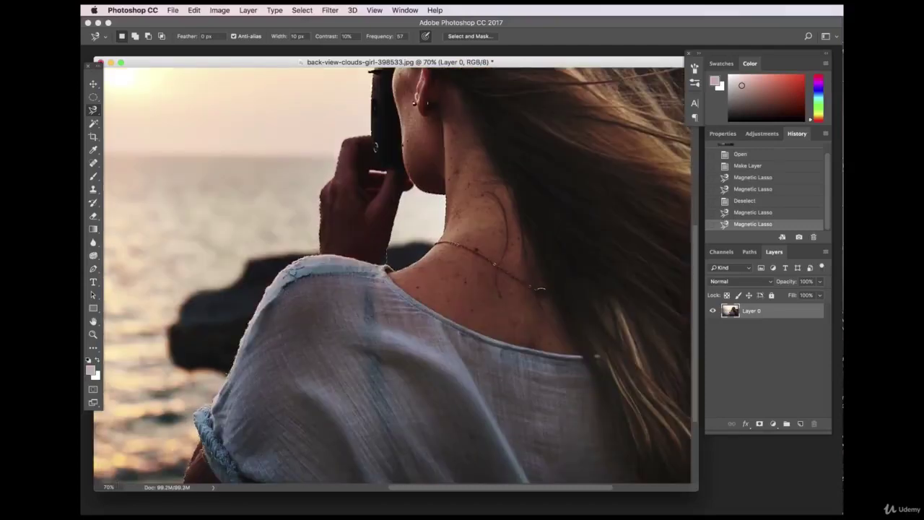
pyautogui.click(108, 487)
pyautogui.write('120')
pyautogui.press('Return')
pyautogui.moveTo(481, 488); pyautogui.dragTo(437, 492)
pyautogui.hscroll(-2, 314, 371)
pyautogui.scroll(-5, 314, 371)
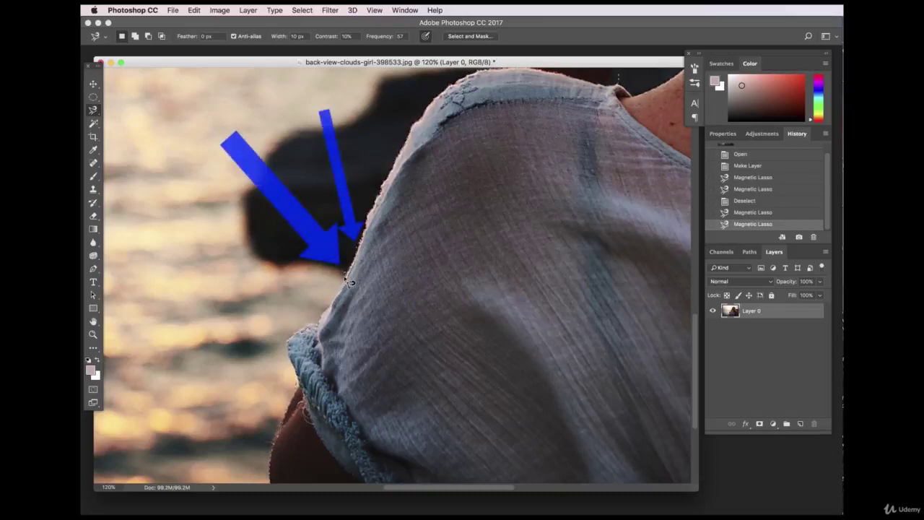
pyautogui.click(92, 110)
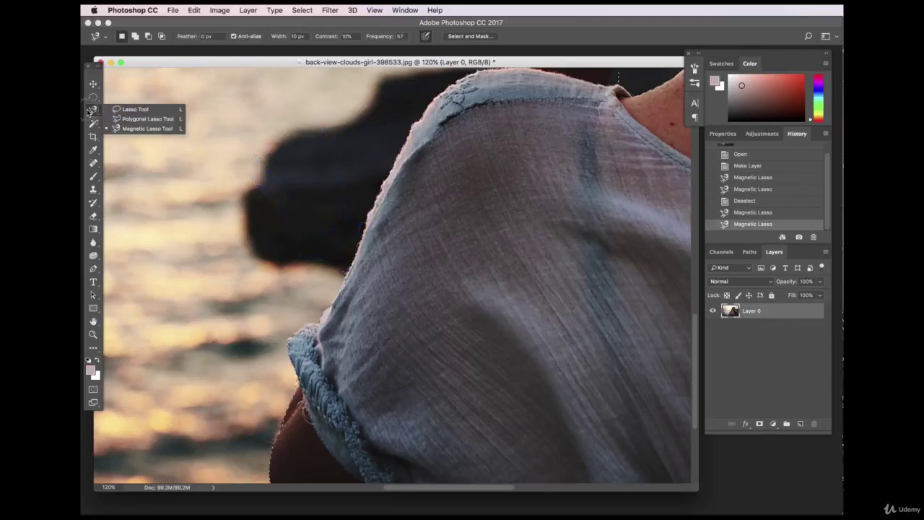
pyautogui.click(141, 120)
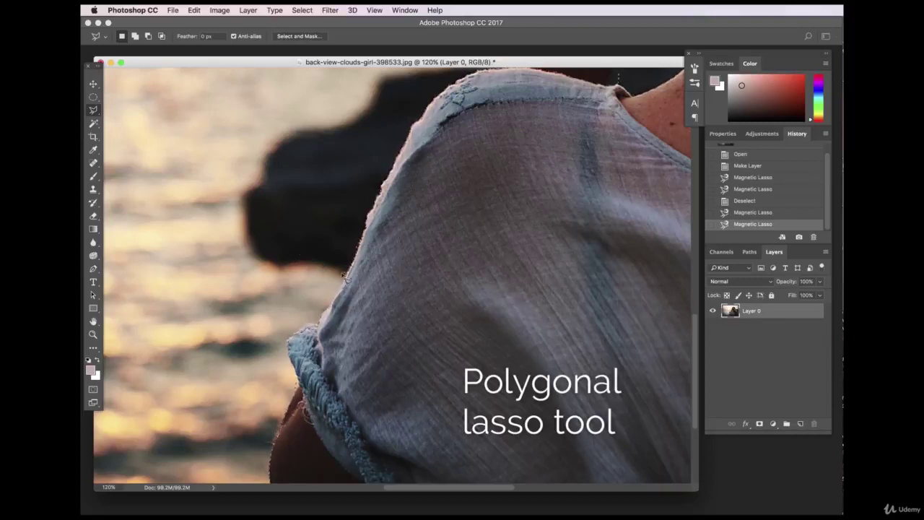
# Subtract the background slivers along the sleeve's outer edge and just below its cuff from the selection with the Polygonal Lasso.
pyautogui.click(110, 487)
pyautogui.write('200')
pyautogui.press('Return')
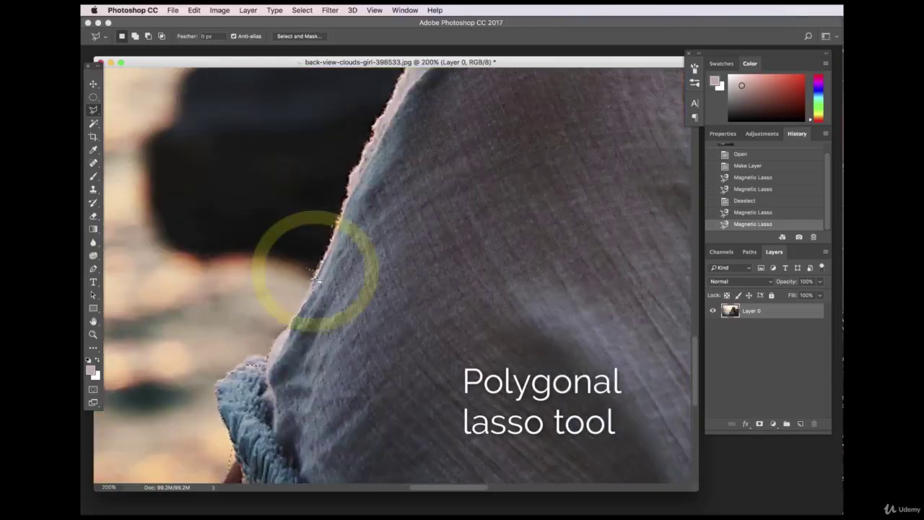
pyautogui.click(149, 38)
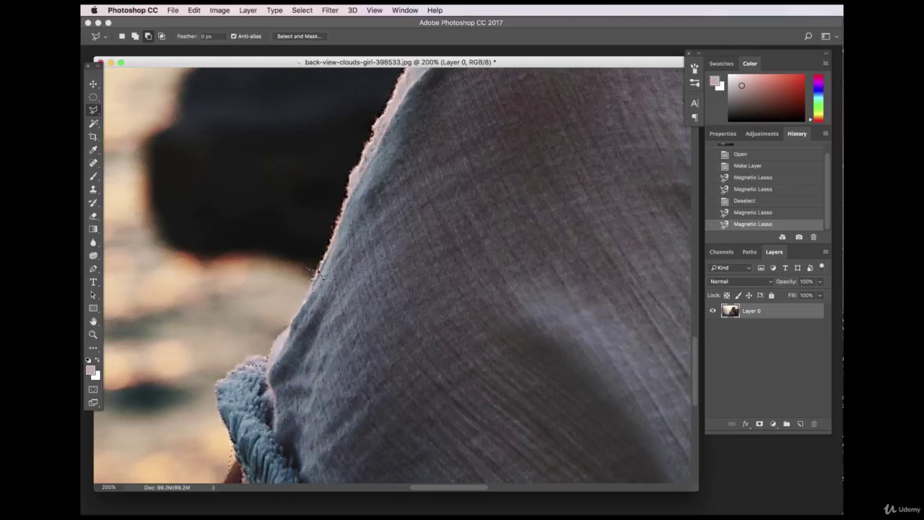
pyautogui.click(304, 171)
pyautogui.click(265, 225)
pyautogui.click(302, 283)
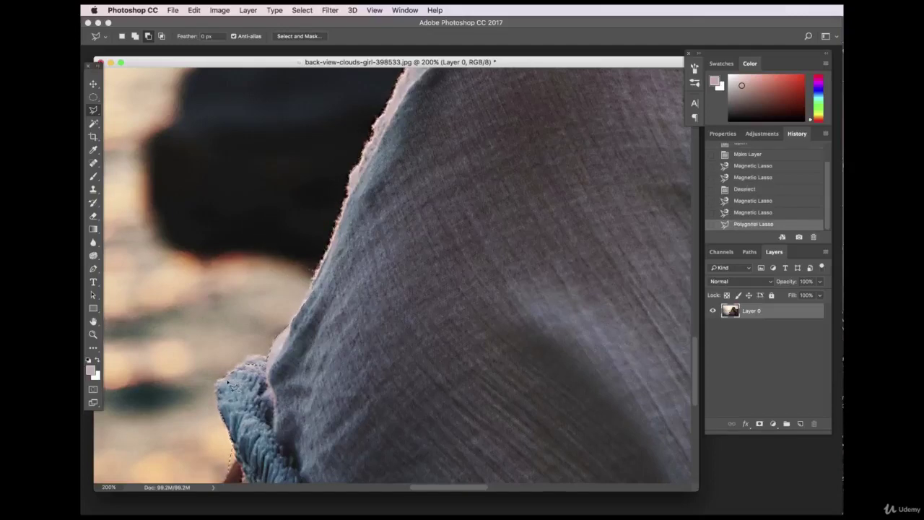
pyautogui.scroll(-3, 217, 404)
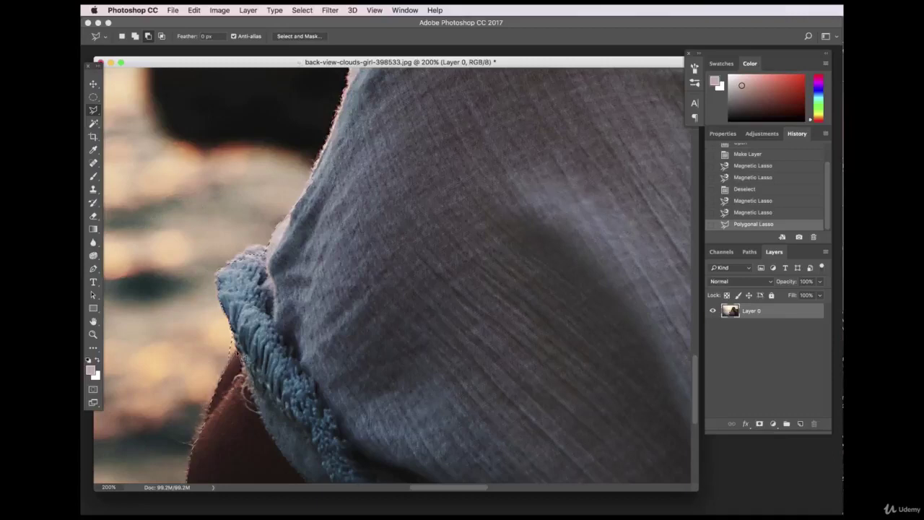
pyautogui.click(208, 349)
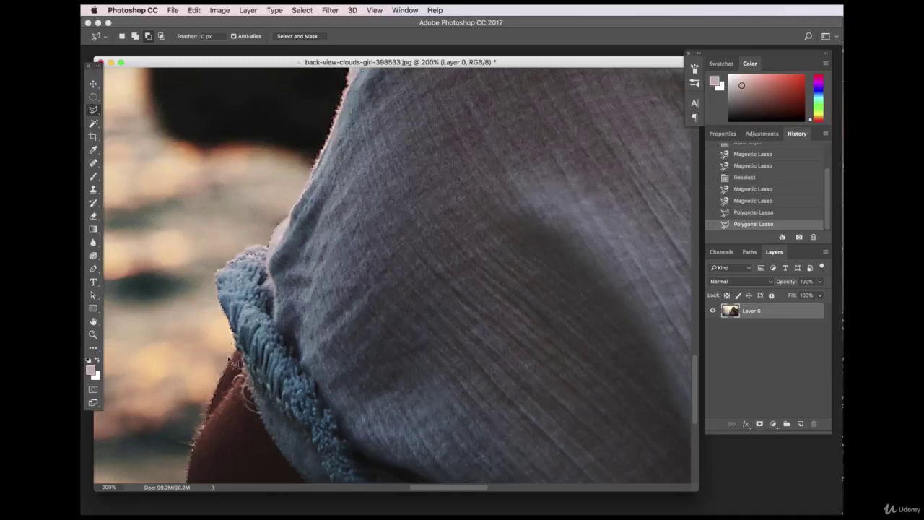
# Subtract the background around the outer curve of the elbow from the selection with polygonal outlines.
pyautogui.scroll(-5, 283, 372)
pyautogui.scroll(-2, 285, 379)
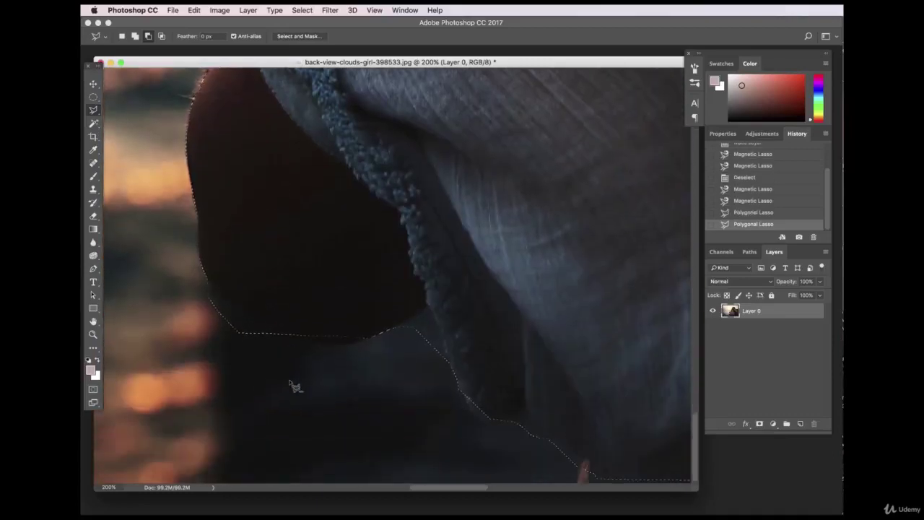
pyautogui.click(204, 269)
pyautogui.click(215, 293)
pyautogui.click(239, 324)
pyautogui.click(253, 333)
pyautogui.click(148, 318)
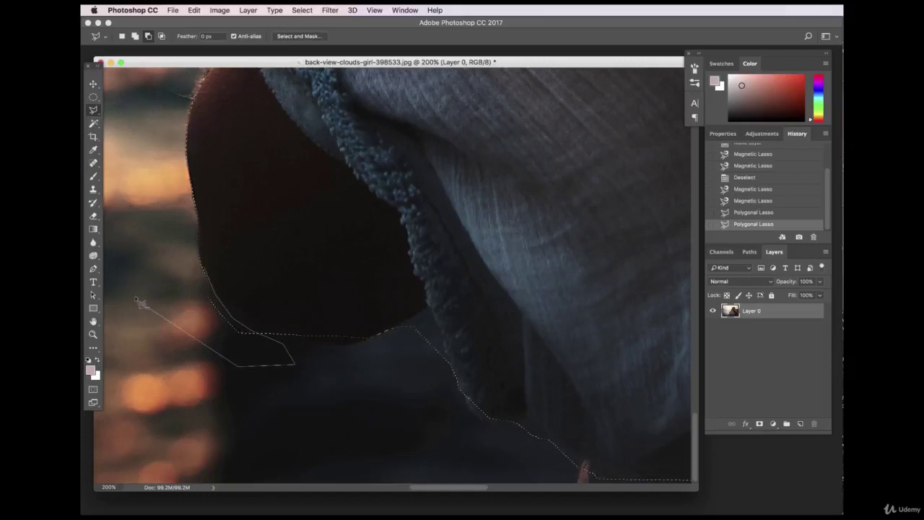
pyautogui.click(157, 264)
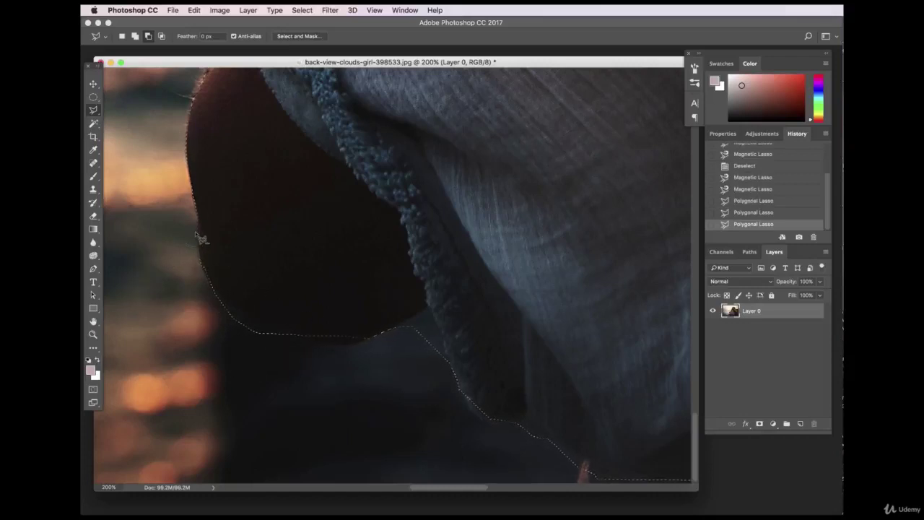
pyautogui.click(190, 283)
# Subtract the dark background wedge between the underside of the elbow and the sleeve's fringed edge from the selection.
pyautogui.click(367, 341)
pyautogui.click(428, 309)
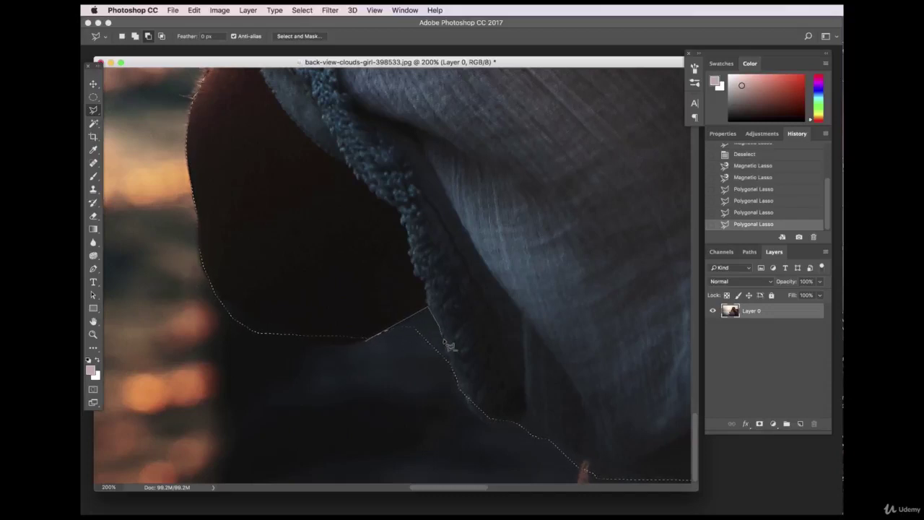
pyautogui.click(453, 383)
pyautogui.doubleClick(401, 390)
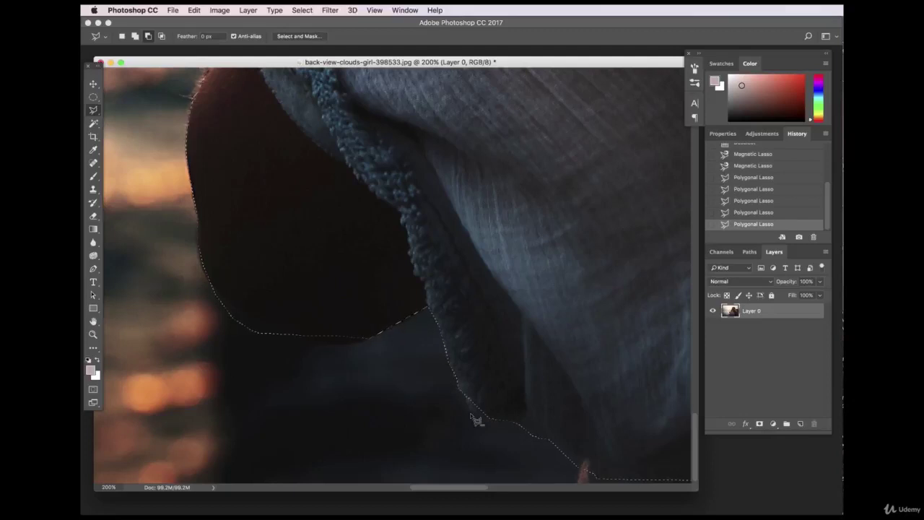
# Trim the selection along the shirt's lower edge beside the sleeve by subtracting the dark background there.
pyautogui.click(511, 420)
pyautogui.click(527, 411)
pyautogui.click(555, 448)
pyautogui.doubleClick(497, 449)
pyautogui.moveTo(466, 487); pyautogui.dragTo(506, 489)
pyautogui.click(254, 436)
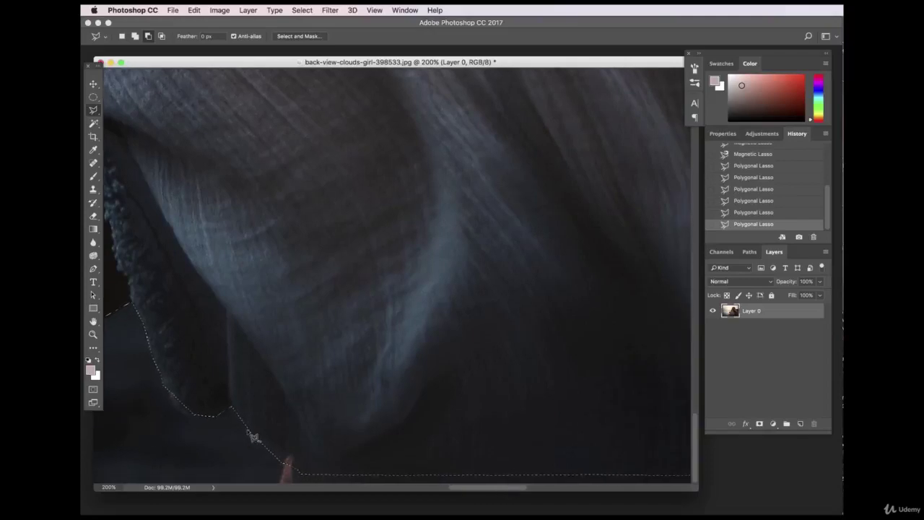
pyautogui.click(294, 452)
pyautogui.click(246, 443)
# Subtract the background wedge between the wrist and the shirt's neckline from the selection.
pyautogui.scroll(5, 614, 267)
pyautogui.scroll(10, 550, 265)
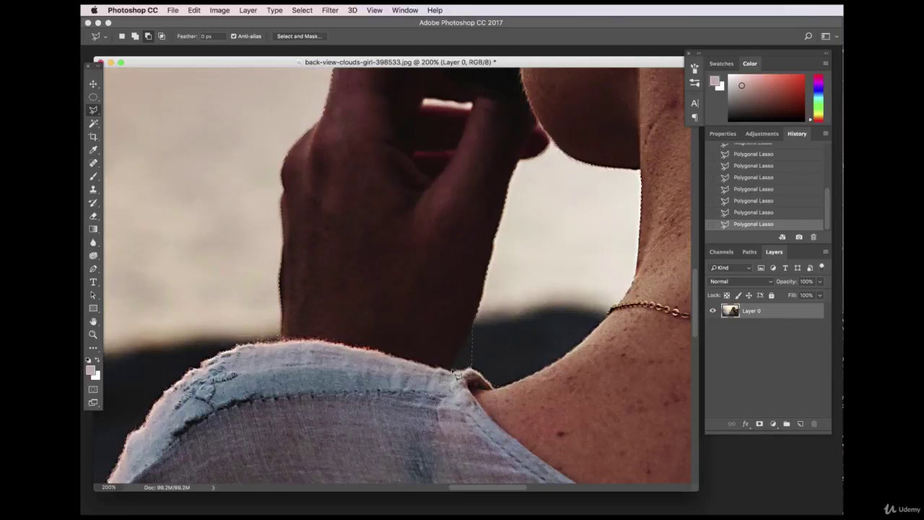
pyautogui.click(452, 368)
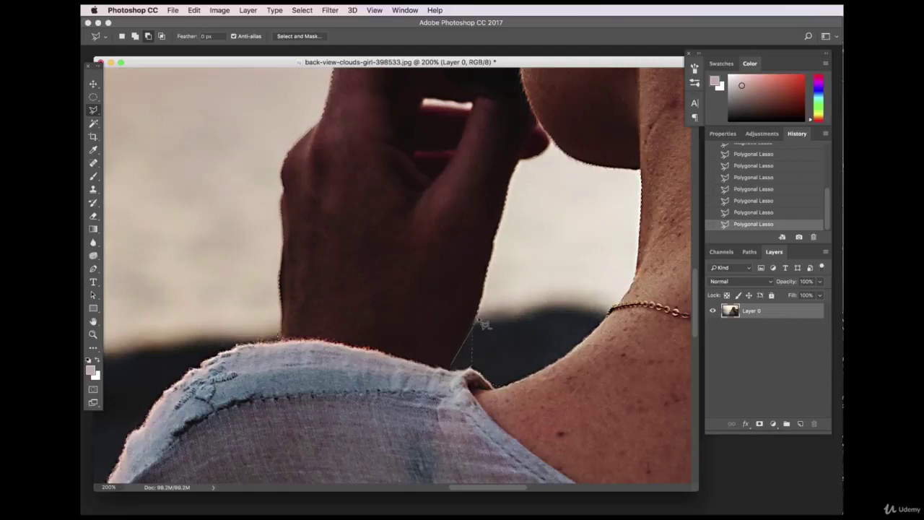
pyautogui.click(453, 368)
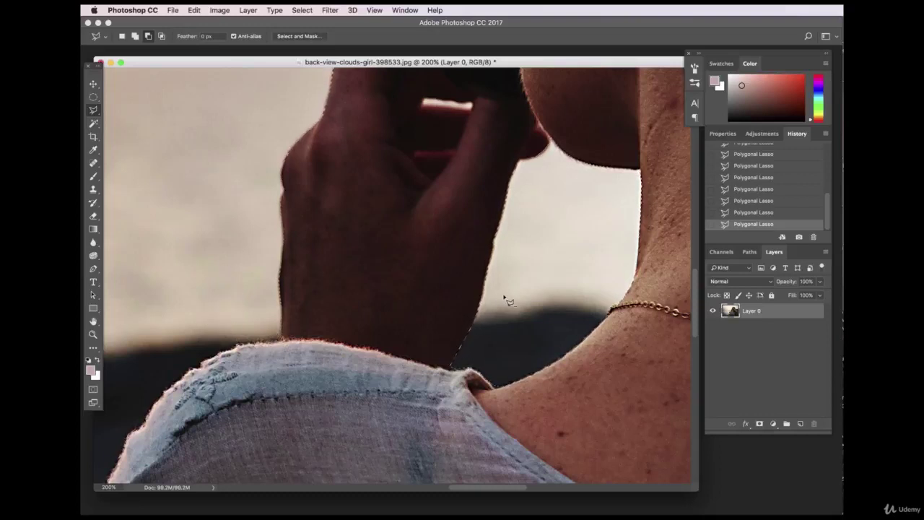
# Subtract the patch of sky at the camera's upper edge from the selection with a polygonal outline.
pyautogui.scroll(10, 506, 299)
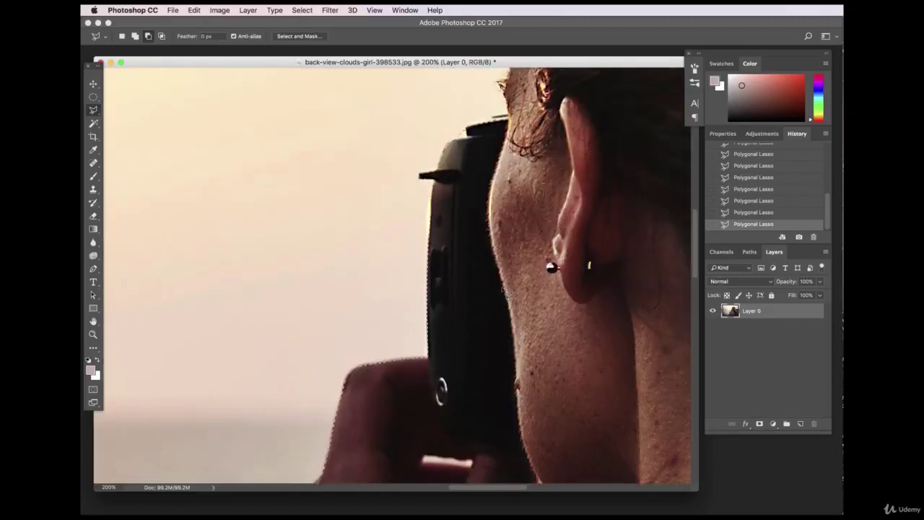
pyautogui.scroll(10, 505, 291)
pyautogui.press('shift')
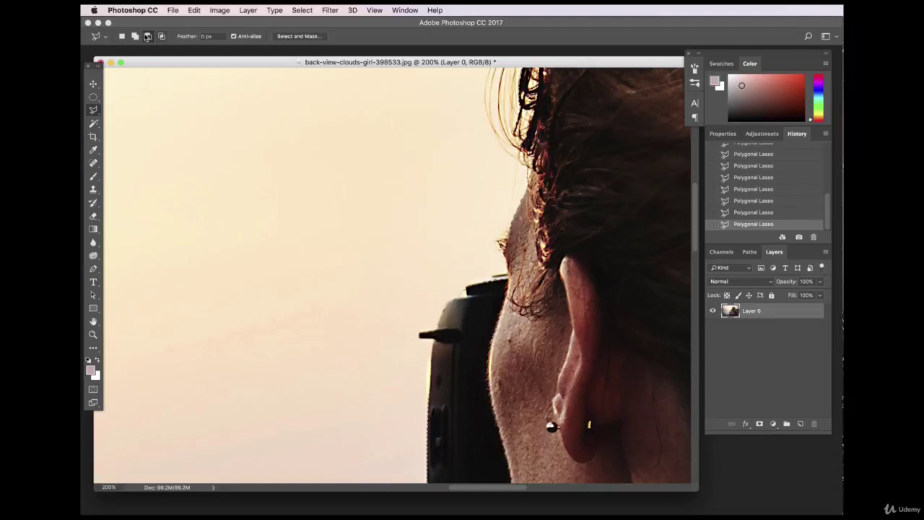
pyautogui.press('shift')
pyautogui.click(442, 299)
pyautogui.click(440, 274)
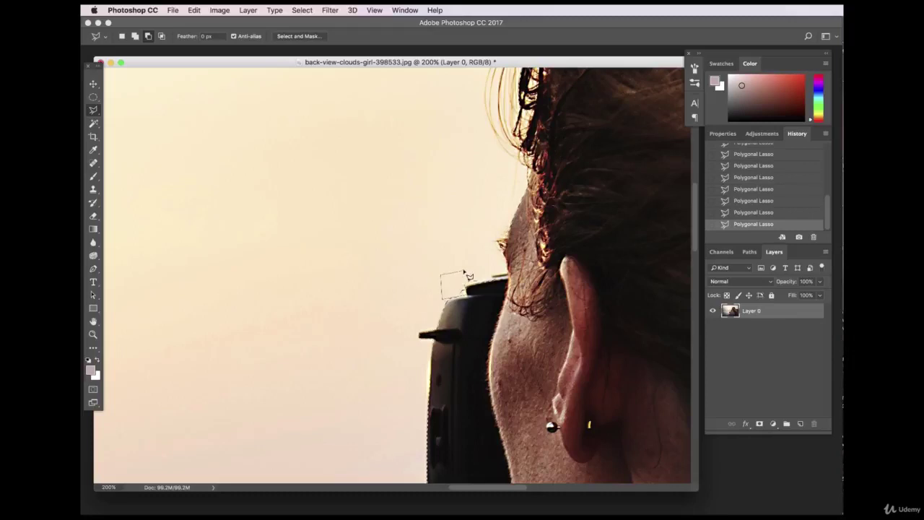
pyautogui.scroll(5, 557, 298)
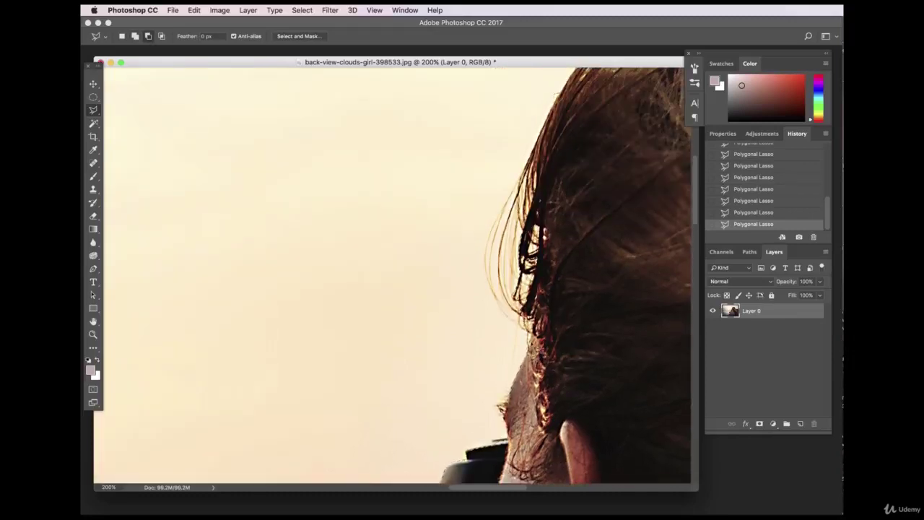
pyautogui.press('Escape')
# Inspect the selection outline around the woman's head, flowing hair and shirt at 100% and 50% zoom.
pyautogui.moveTo(482, 488); pyautogui.dragTo(532, 487)
pyautogui.scroll(10, 491, 404)
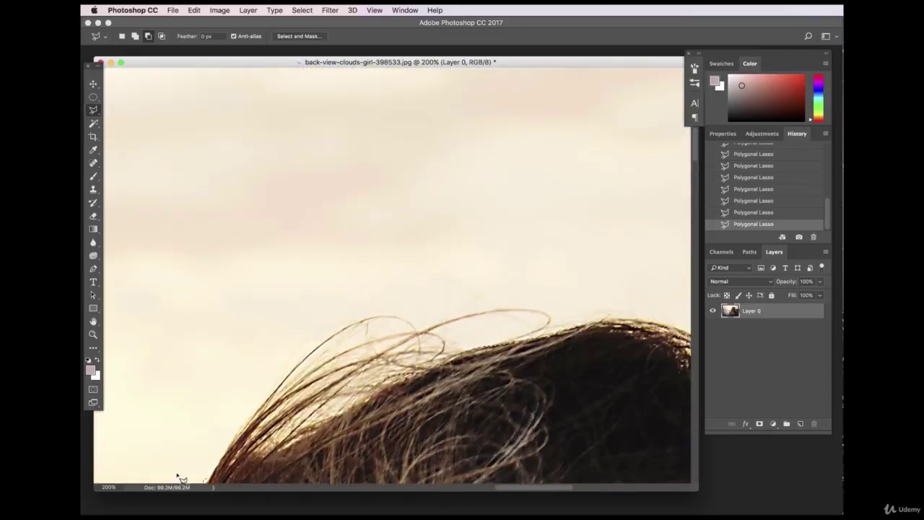
pyautogui.click(109, 488)
pyautogui.write('100')
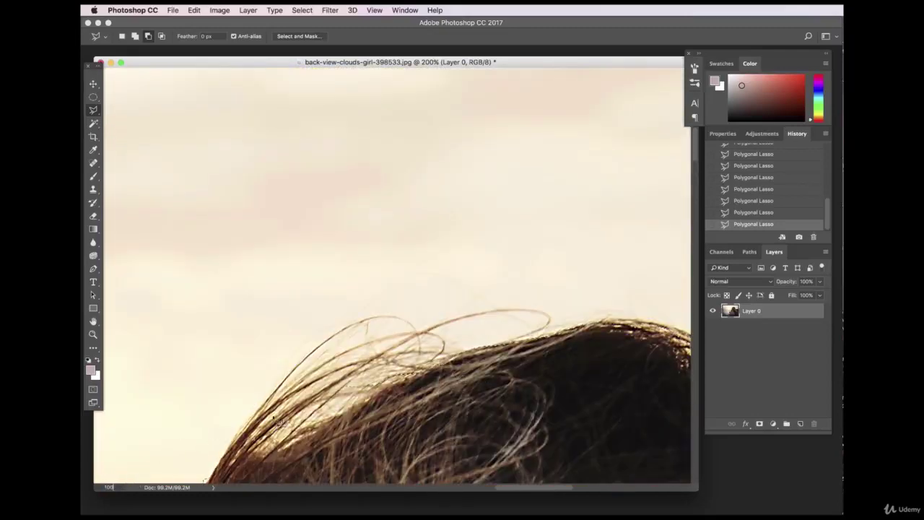
pyautogui.press('Return')
pyautogui.scroll(-6, 583, 375)
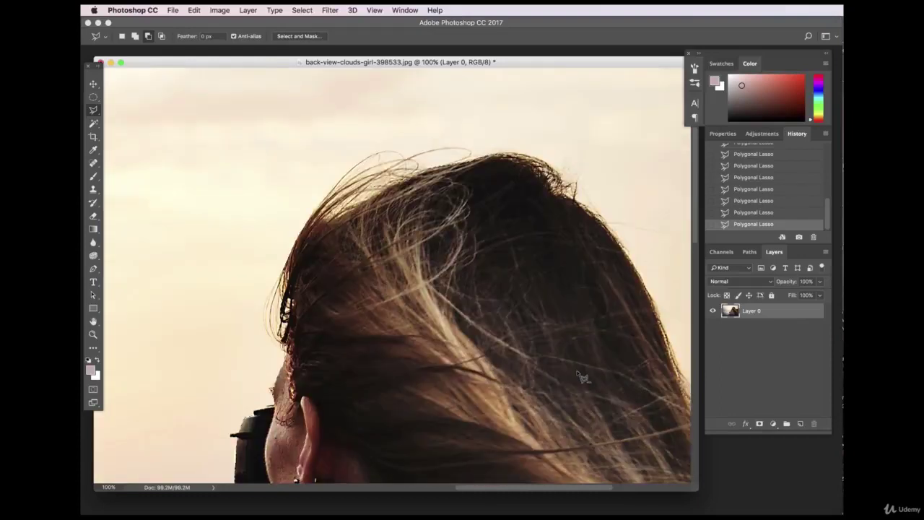
pyautogui.click(107, 486)
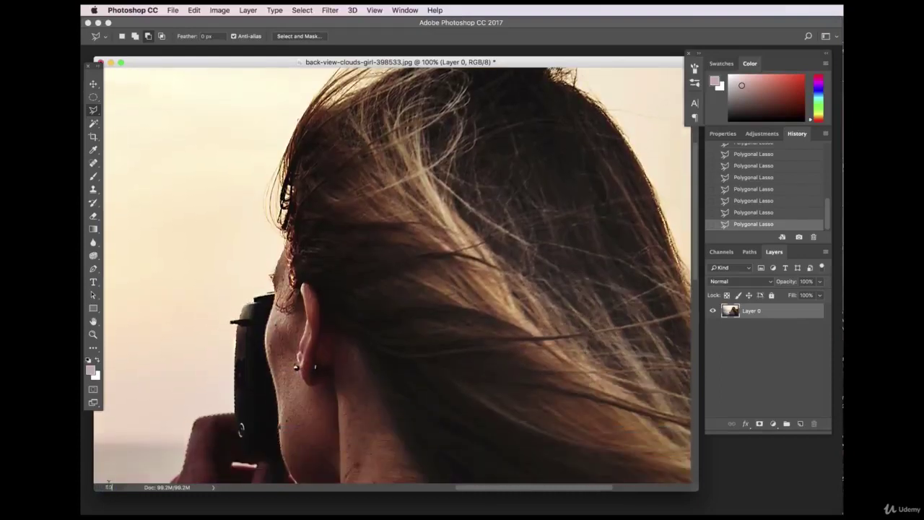
pyautogui.press('Return')
pyautogui.scroll(-5, 292, 369)
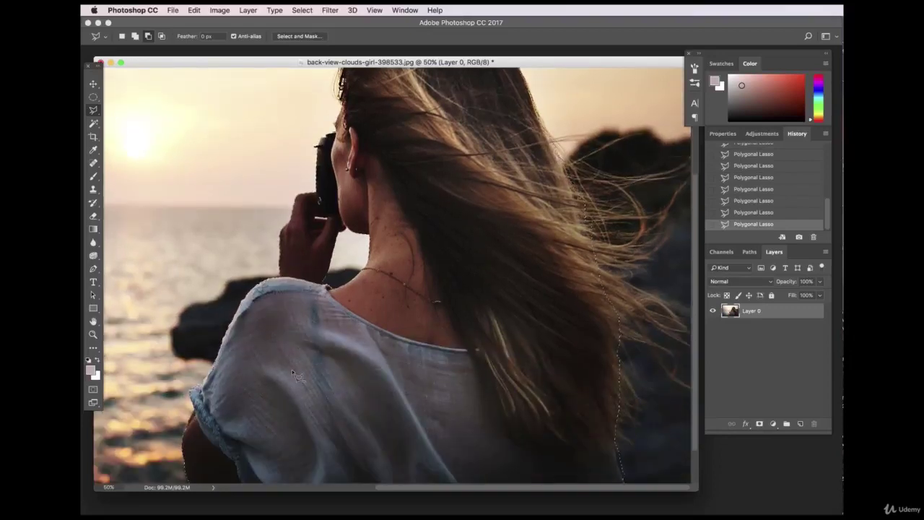
pyautogui.scroll(3, 554, 392)
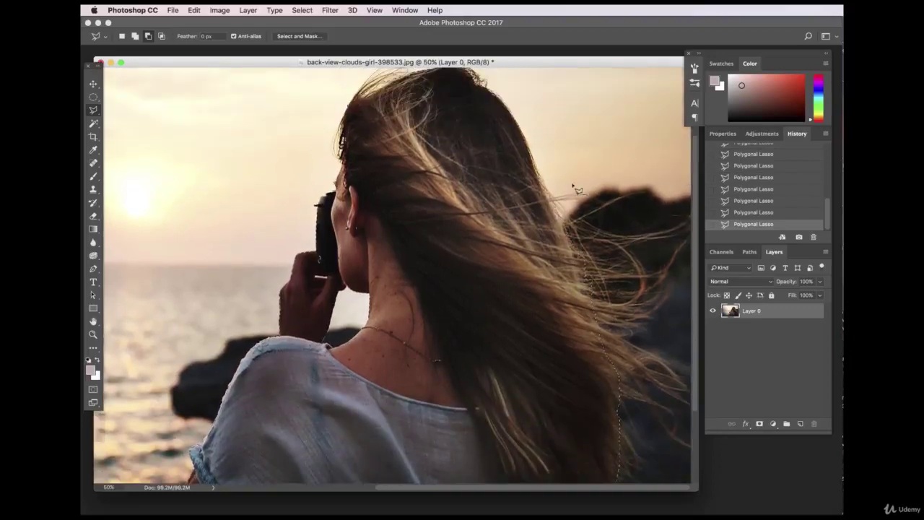
pyautogui.scroll(-3, 621, 388)
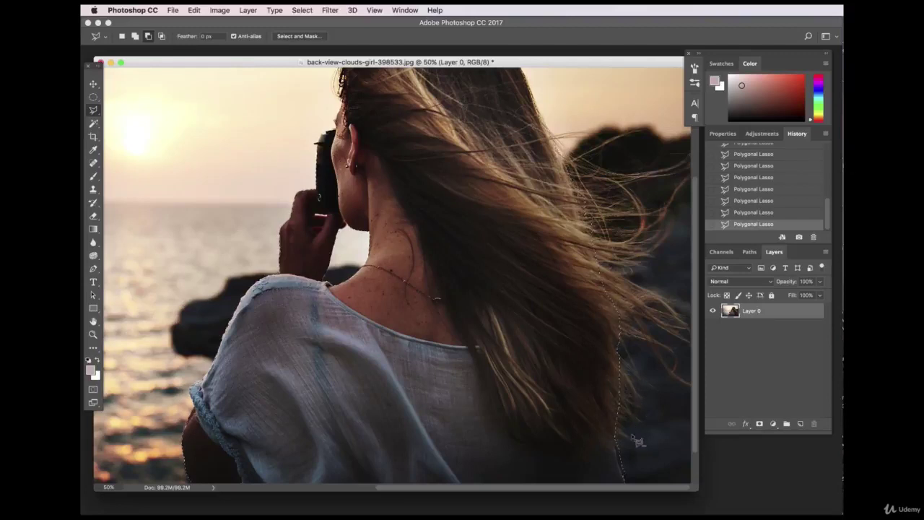
pyautogui.click(614, 433)
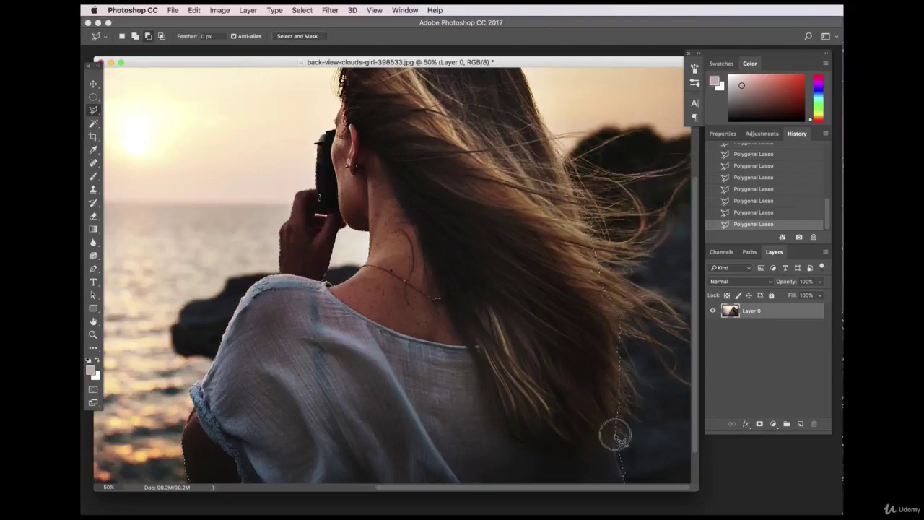
pyautogui.doubleClick(627, 486)
pyautogui.scroll(3, 654, 328)
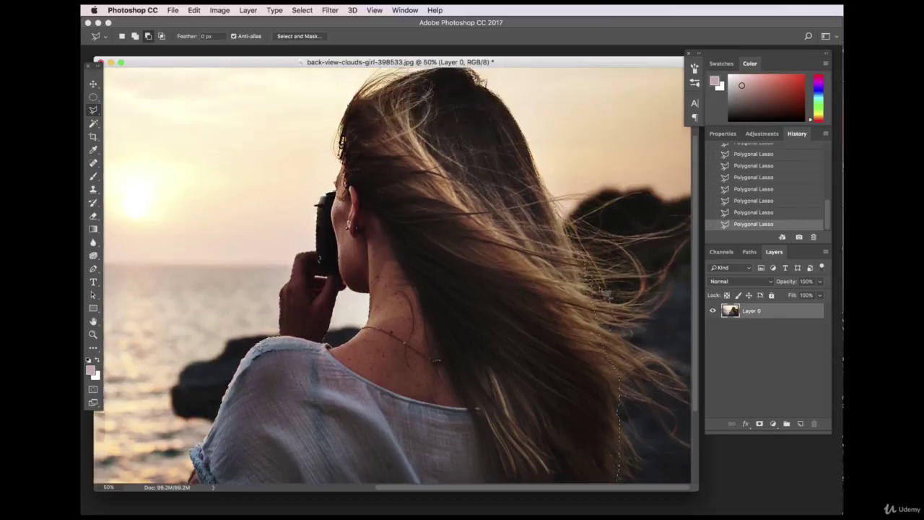
pyautogui.click(553, 186)
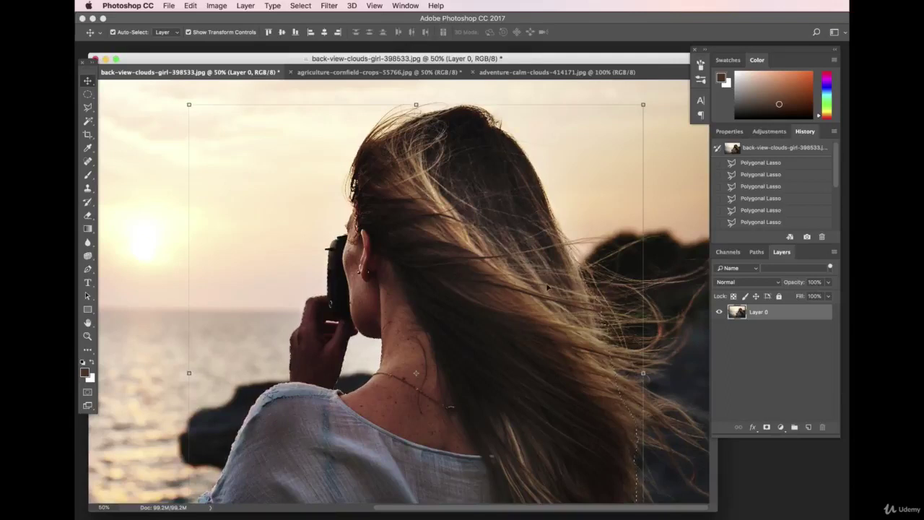
# Add the windblown hair strands beyond the hair's outer edge to the selection with the Magic Wand at tolerance 32.
pyautogui.click(87, 121)
pyautogui.moveTo(88, 122); pyautogui.dragTo(121, 131)
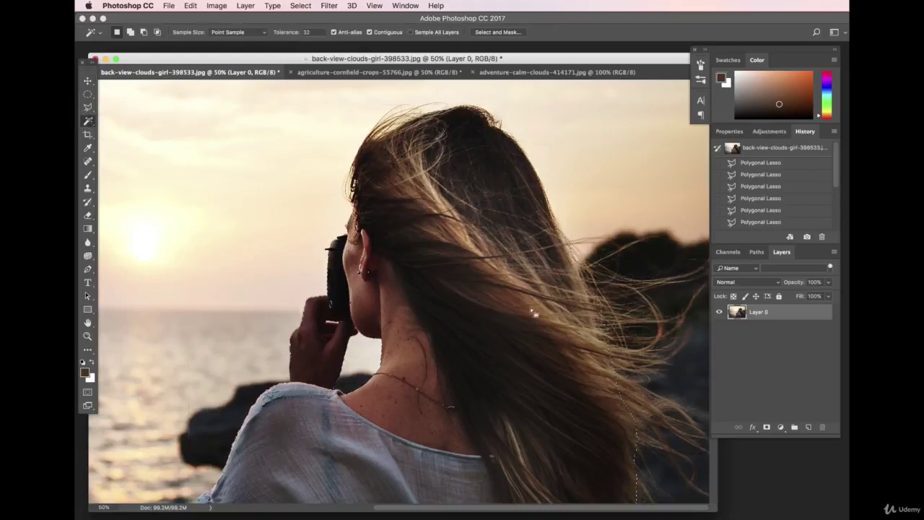
pyautogui.press('shift')
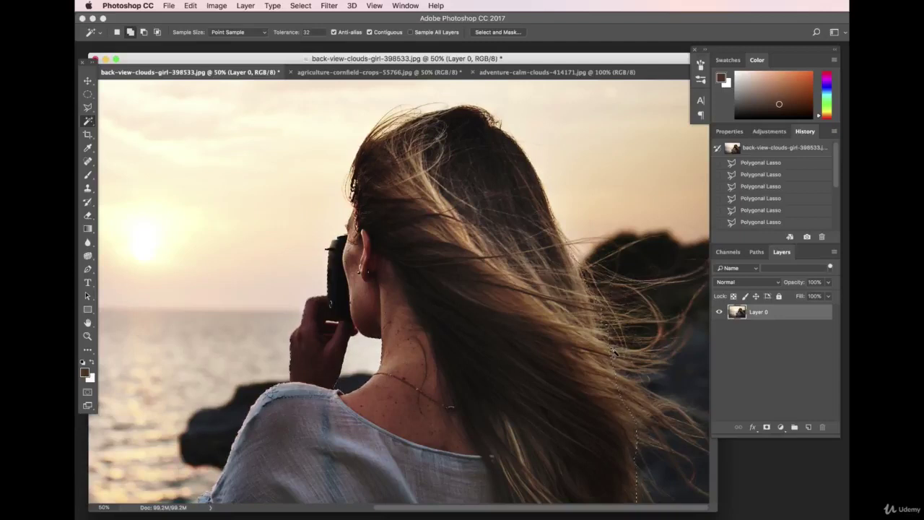
pyautogui.keyDown('shift'); pyautogui.click(614, 353); pyautogui.keyUp('shift')
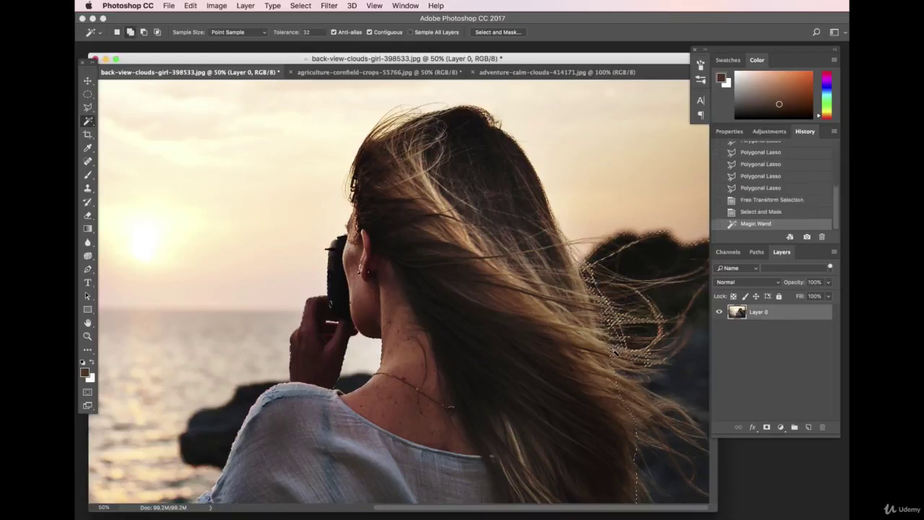
pyautogui.keyDown('shift'); pyautogui.click(624, 382); pyautogui.keyUp('shift')
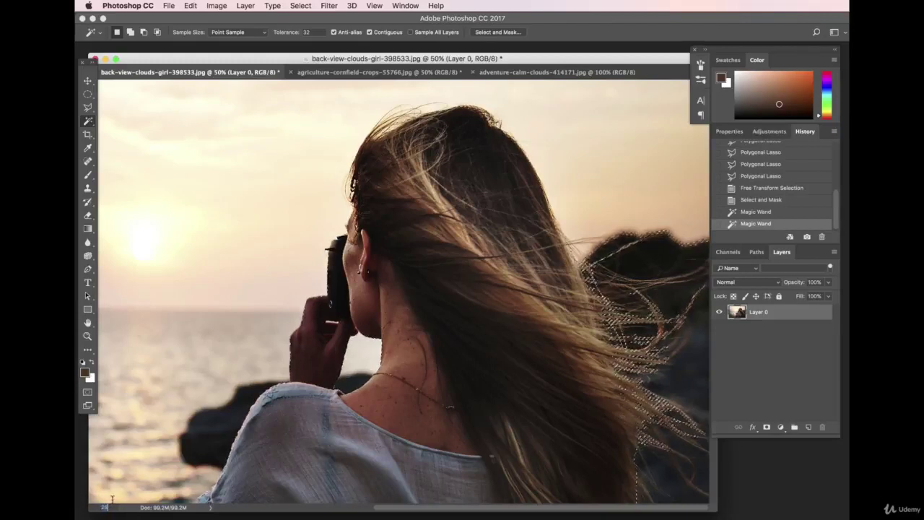
# Copy the selected woman and paste her into adventure-calm-clouds-414171.jpg.
pyautogui.press('Return')
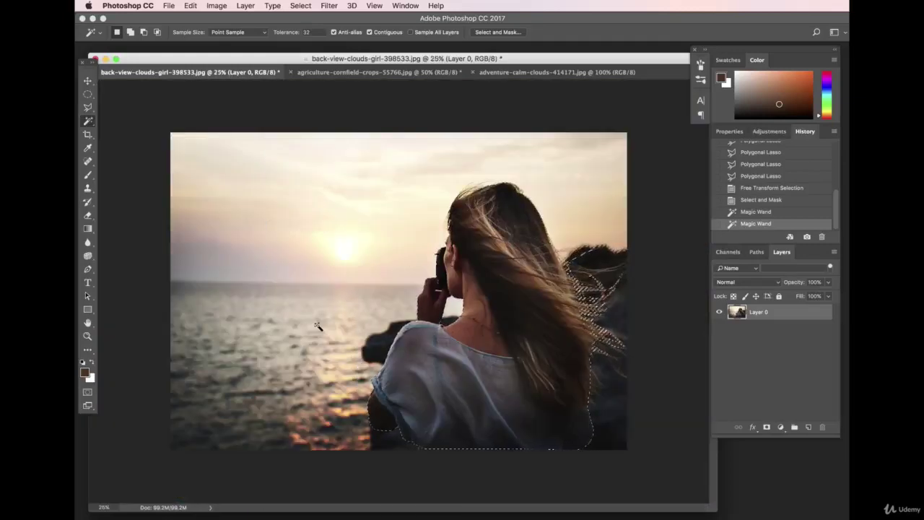
pyautogui.press('super+c')
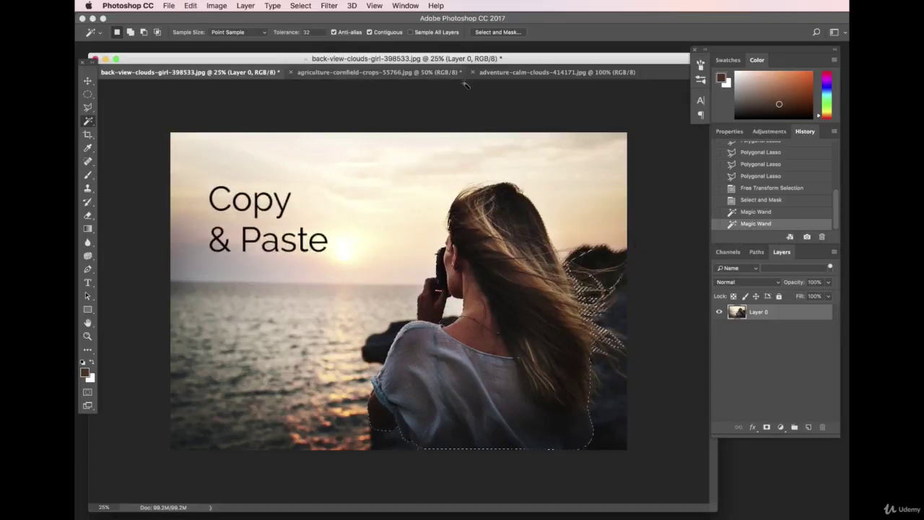
pyautogui.click(530, 73)
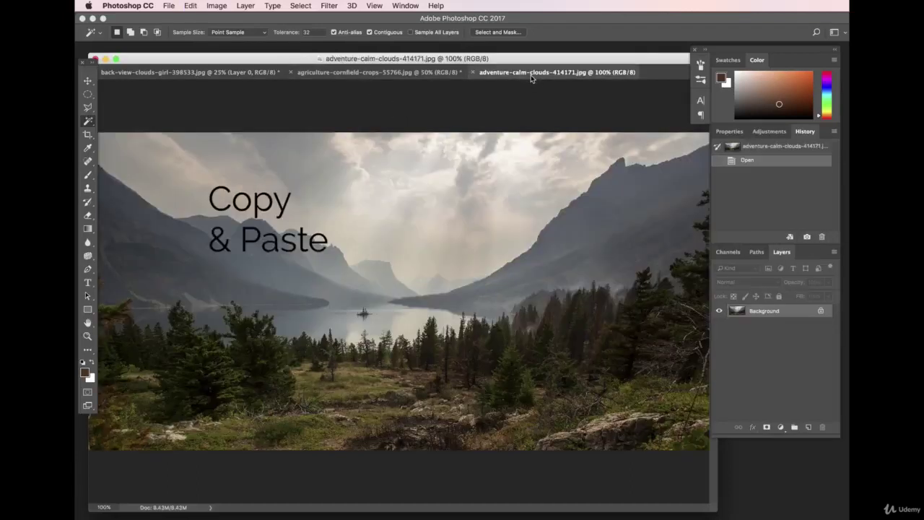
pyautogui.press('super+v')
# Reposition the pasted woman lower and farther left over the mountain landscape.
pyautogui.click(87, 81)
pyautogui.moveTo(424, 229); pyautogui.dragTo(318, 318)
pyautogui.moveTo(472, 297); pyautogui.dragTo(285, 307)
# Scale the pasted woman down with Free Transform so her head, camera and shoulder fit in the middle of the landscape.
pyautogui.moveTo(660, 169); pyautogui.dragTo(460, 377)
pyautogui.moveTo(118, 427); pyautogui.dragTo(685, 232)
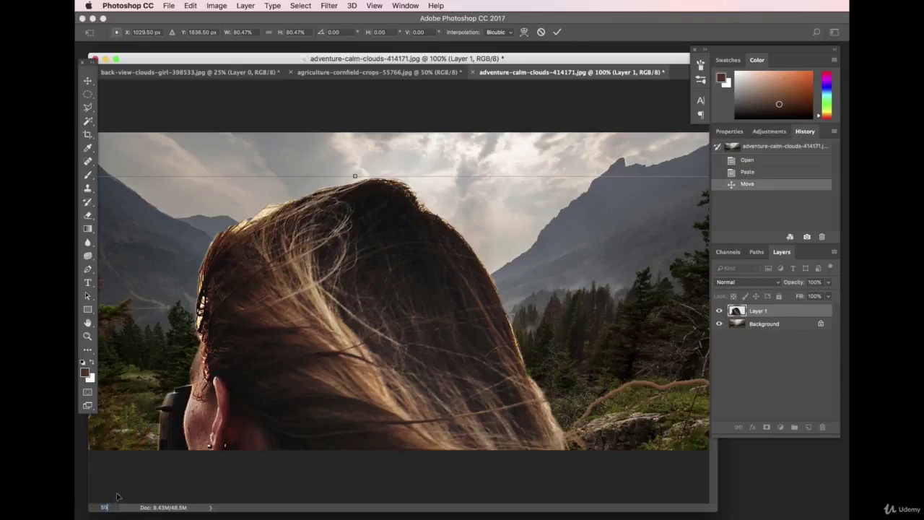
pyautogui.press('super+minus')
pyautogui.moveTo(588, 231); pyautogui.dragTo(423, 254)
pyautogui.moveTo(336, 302); pyautogui.dragTo(390, 267)
pyautogui.moveTo(391, 300); pyautogui.dragTo(441, 295)
pyautogui.press('Return')
# Erase the stray orange strands over the mountain and trees beside the hair with a soft 78 px Eraser at 0% hardness.
pyautogui.click(105, 508)
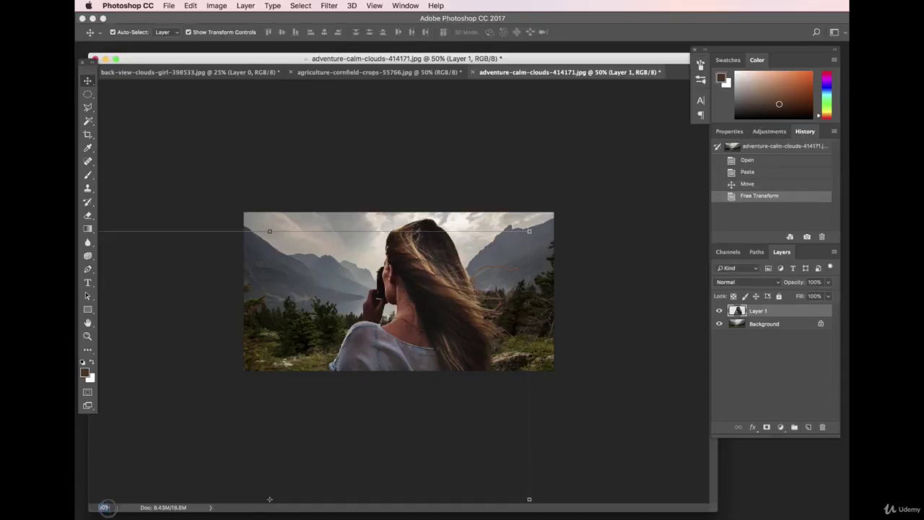
pyautogui.write('200')
pyautogui.press('Return')
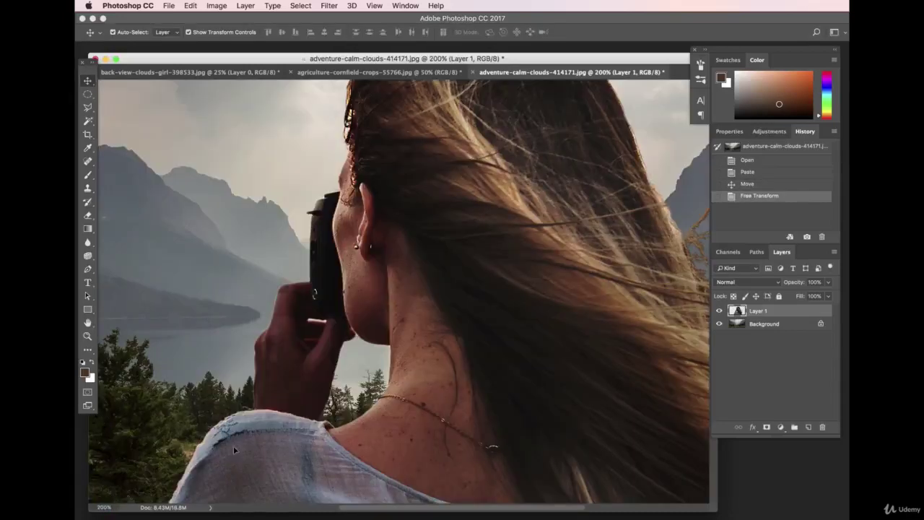
pyautogui.moveTo(394, 514); pyautogui.dragTo(530, 503)
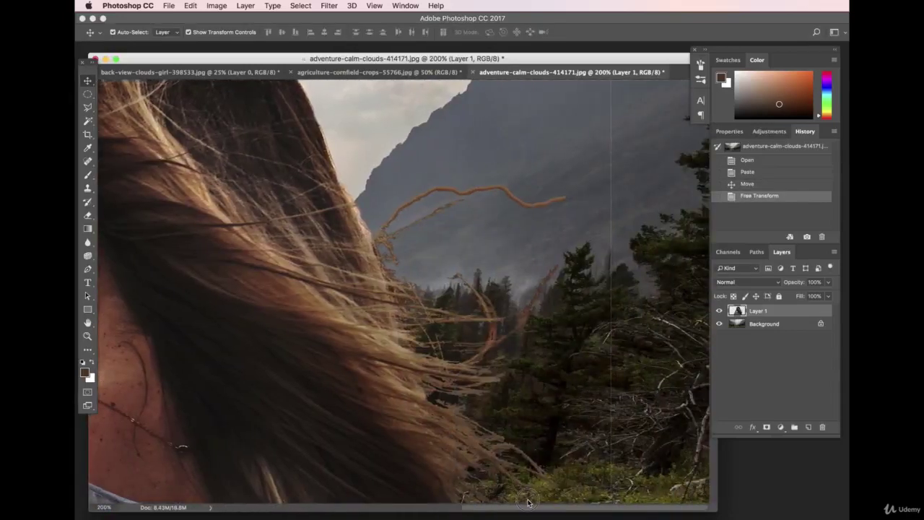
pyautogui.click(88, 216)
pyautogui.moveTo(89, 218)
pyautogui.mouseDown()
pyautogui.moveTo(115, 233)
pyautogui.moveTo(91, 218)
pyautogui.moveTo(128, 211)
pyautogui.mouseUp()
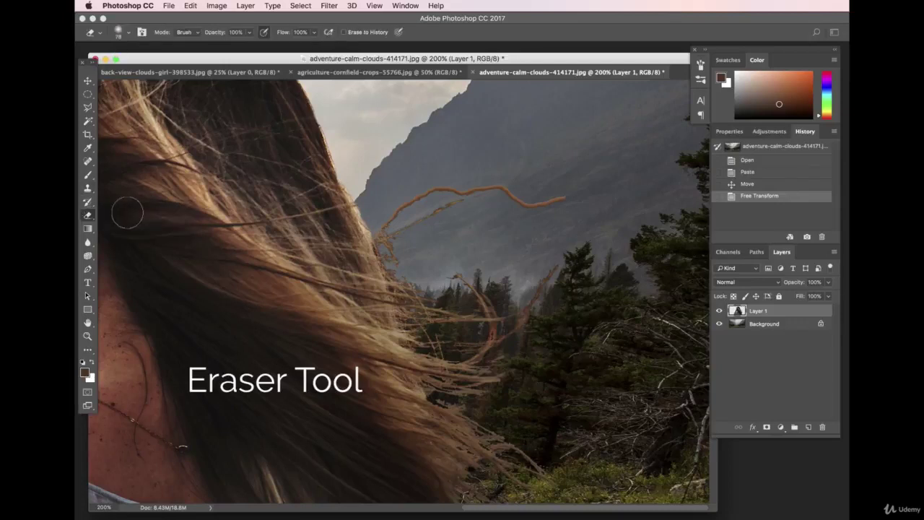
pyautogui.click(131, 33)
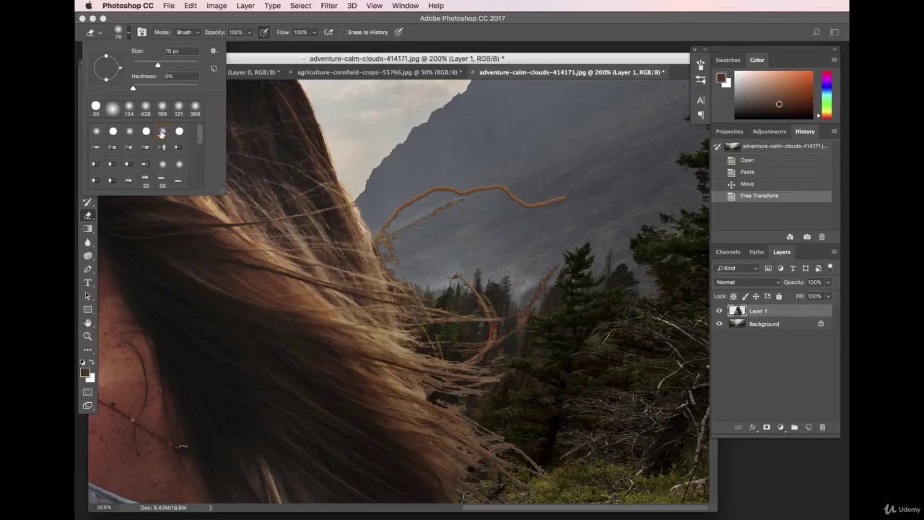
pyautogui.press('Return')
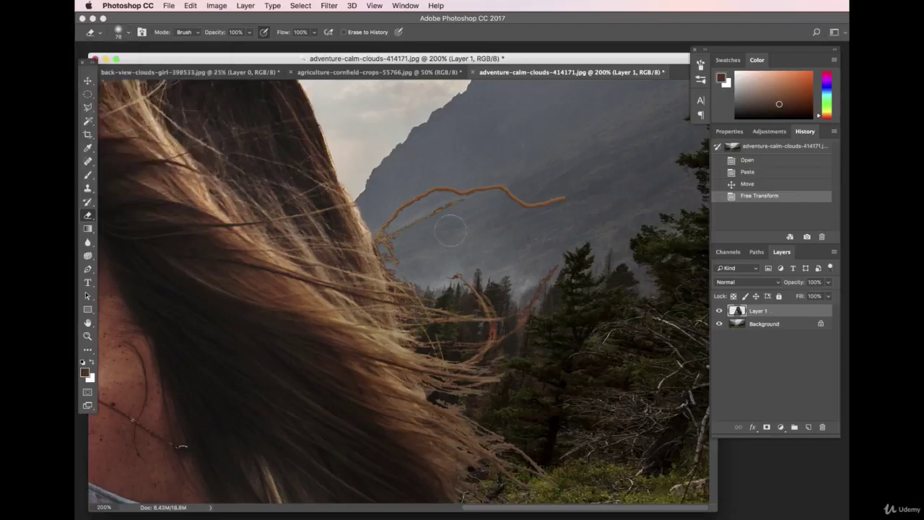
pyautogui.moveTo(509, 216)
pyautogui.mouseDown()
pyautogui.moveTo(539, 197)
pyautogui.moveTo(561, 210)
pyautogui.moveTo(434, 227)
pyautogui.moveTo(381, 194)
pyautogui.moveTo(392, 250)
pyautogui.moveTo(379, 200)
pyautogui.moveTo(420, 242)
pyautogui.moveTo(483, 169)
pyautogui.moveTo(489, 185)
pyautogui.moveTo(414, 193)
pyautogui.mouseUp()
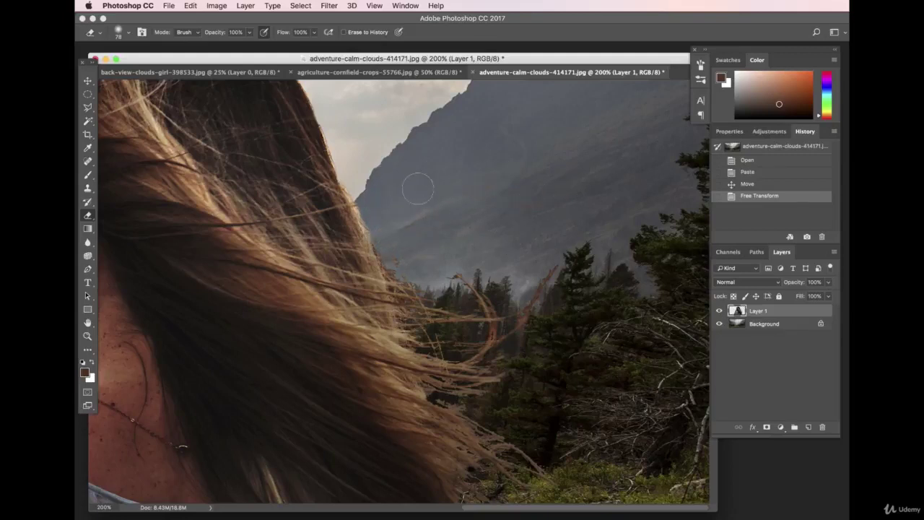
pyautogui.moveTo(416, 267)
pyautogui.mouseDown()
pyautogui.moveTo(455, 331)
pyautogui.moveTo(500, 361)
pyautogui.mouseUp()
pyautogui.moveTo(541, 318)
pyautogui.mouseDown()
pyautogui.moveTo(567, 322)
pyautogui.moveTo(516, 352)
pyautogui.mouseUp()
# Set the Eraser size to 14 px and remove the thin leftover wisps around the tips of the hair.
pyautogui.scroll(-3, 516, 352)
pyautogui.scroll(-1, 520, 359)
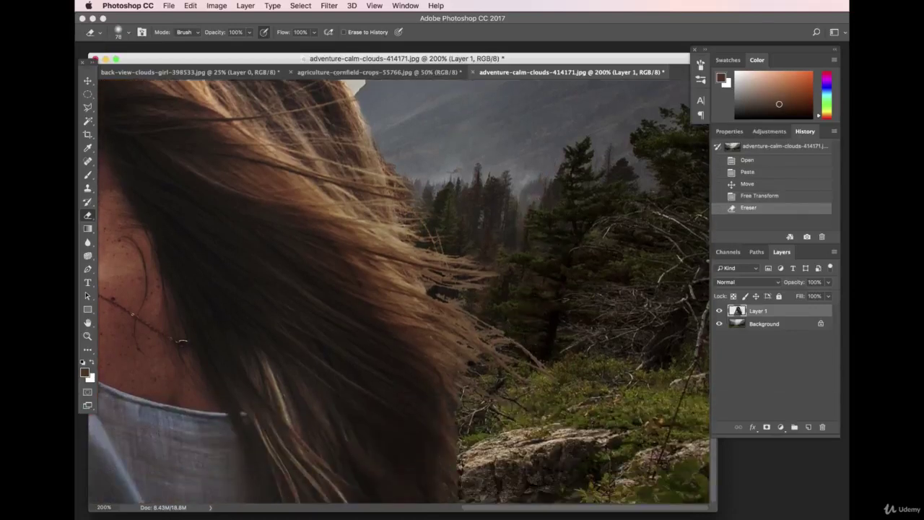
pyautogui.click(211, 209)
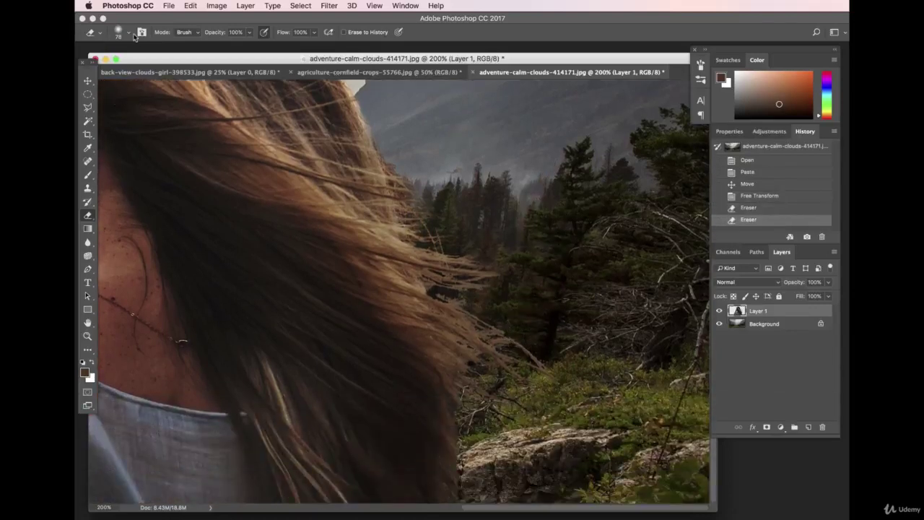
pyautogui.click(128, 32)
pyautogui.moveTo(142, 64); pyautogui.dragTo(137, 65)
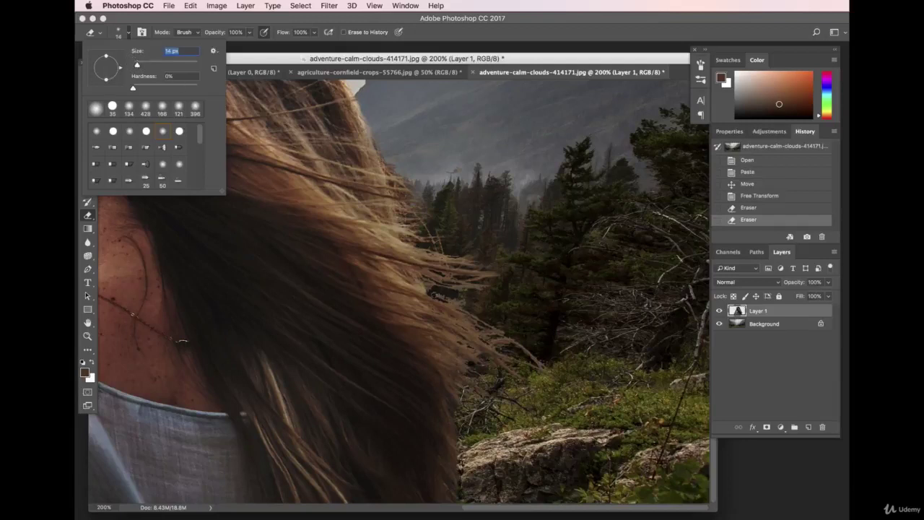
pyautogui.click(435, 293)
pyautogui.moveTo(478, 318)
pyautogui.mouseDown()
pyautogui.moveTo(556, 367)
pyautogui.moveTo(481, 336)
pyautogui.moveTo(483, 323)
pyautogui.moveTo(482, 335)
pyautogui.moveTo(505, 347)
pyautogui.moveTo(473, 309)
pyautogui.moveTo(495, 297)
pyautogui.moveTo(436, 286)
pyautogui.moveTo(500, 281)
pyautogui.mouseUp()
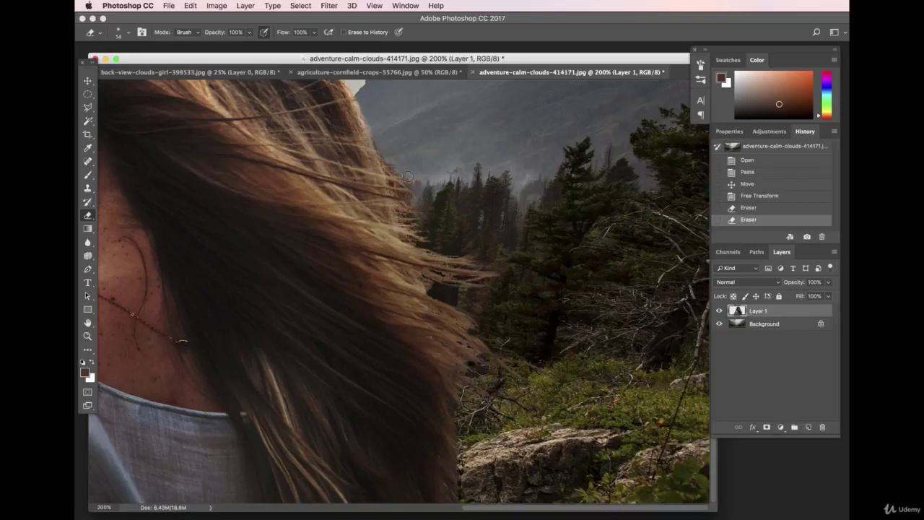
pyautogui.moveTo(448, 173); pyautogui.dragTo(508, 236)
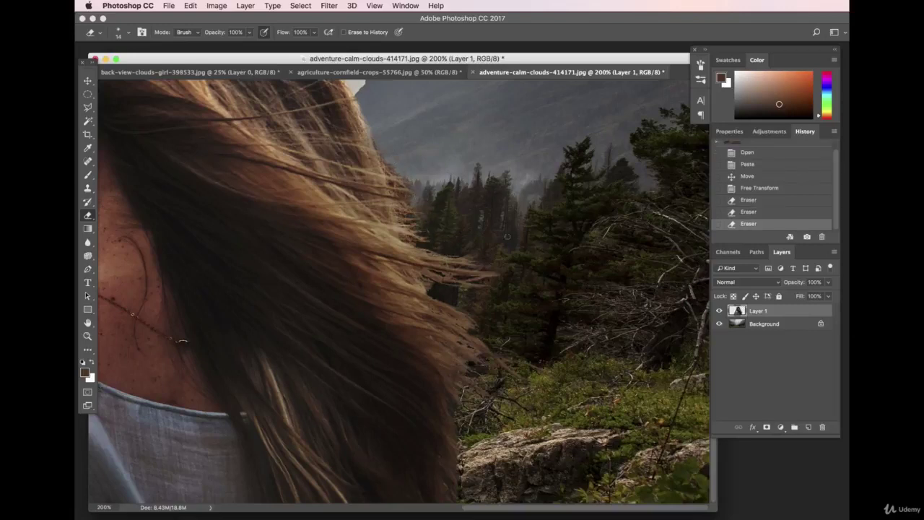
# Move the woman to the right side of the landscape to balance the composition, and deselect her layer.
pyautogui.click(104, 507)
pyautogui.write('100')
pyautogui.press('Return')
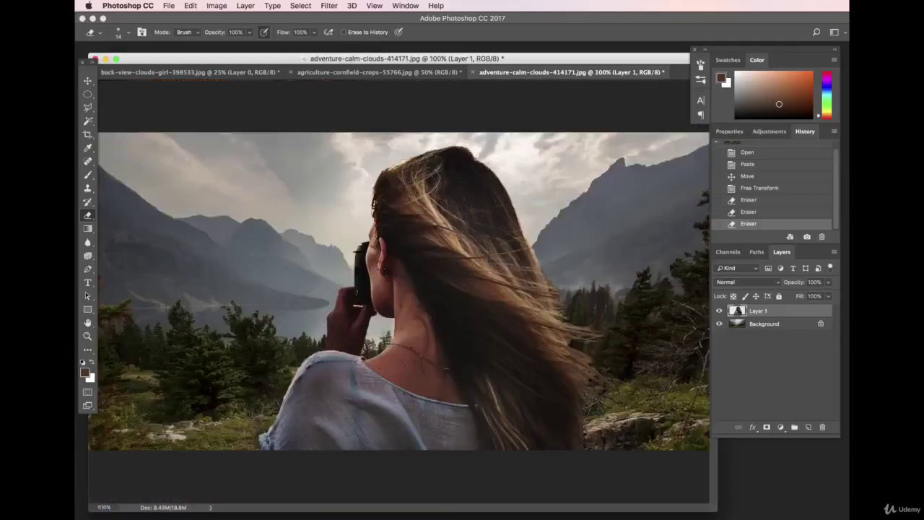
pyautogui.click(105, 507)
pyautogui.write('80')
pyautogui.press('Return')
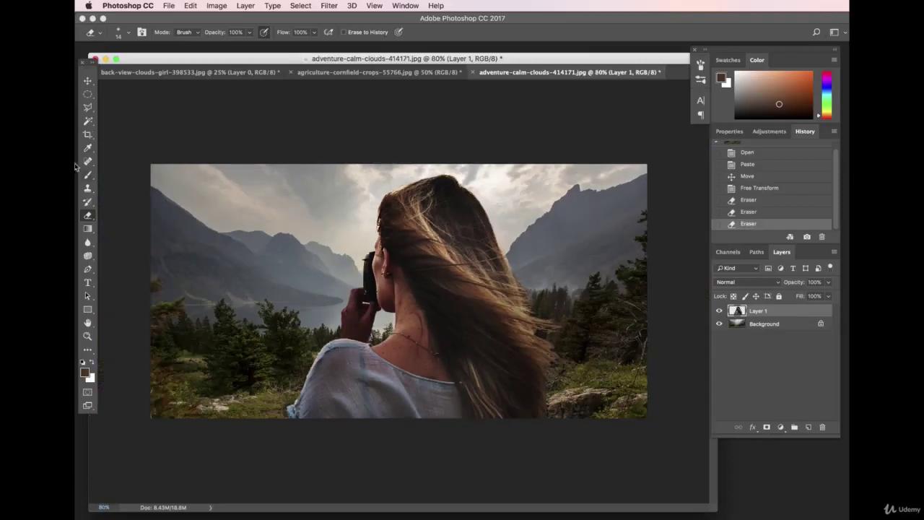
pyautogui.click(88, 80)
pyautogui.moveTo(480, 300); pyautogui.dragTo(591, 298)
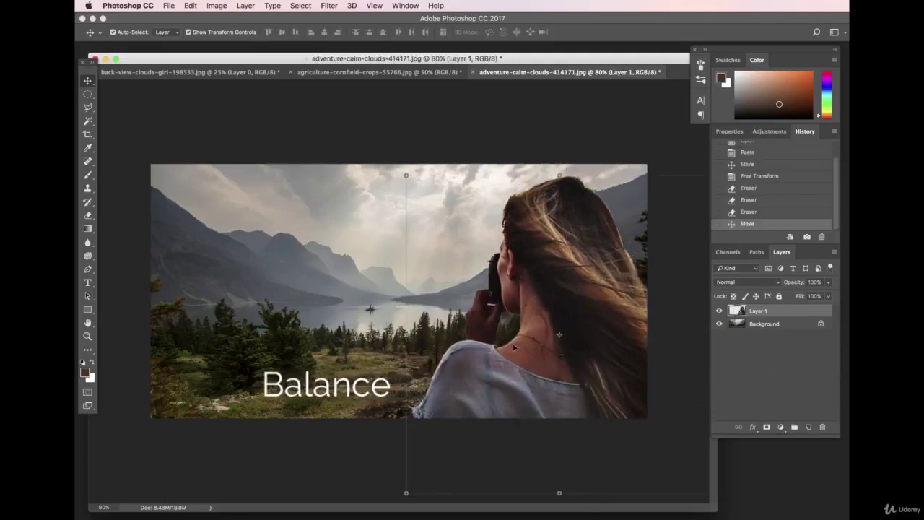
pyautogui.click(557, 324)
pyautogui.moveTo(558, 323); pyautogui.dragTo(556, 321)
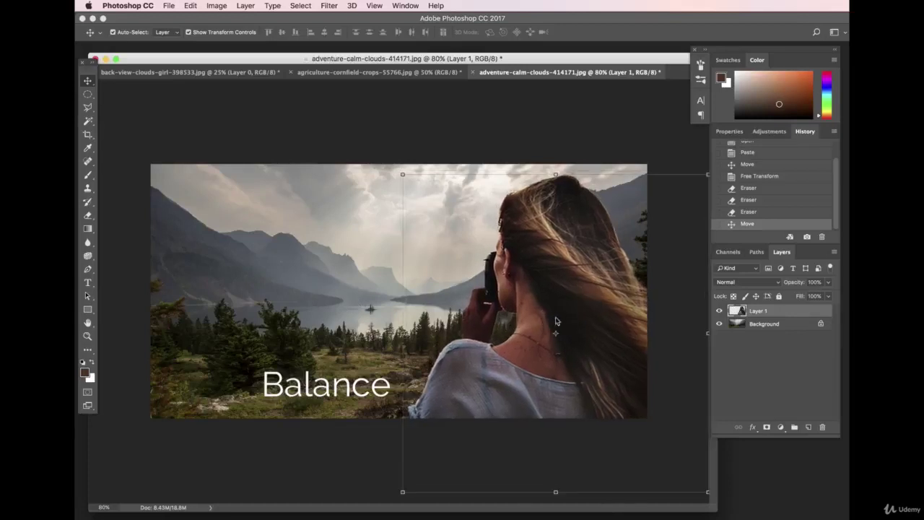
pyautogui.click(353, 130)
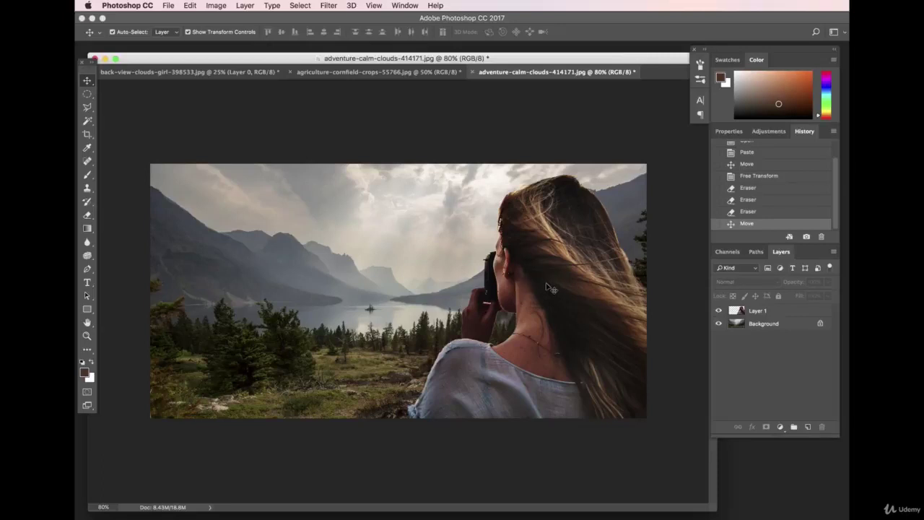
# Convert the locked Background into a regular layer, keeping the suggested name Layer 0.
pyautogui.click(526, 297)
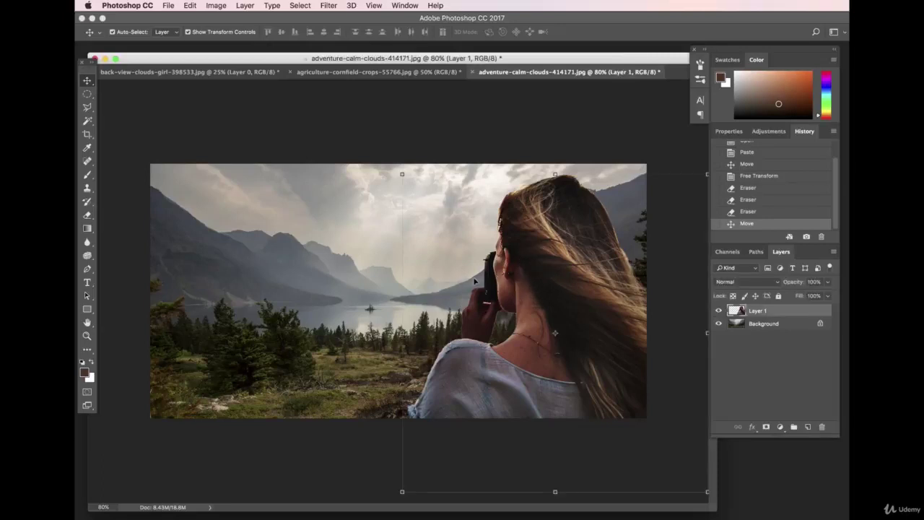
pyautogui.doubleClick(771, 326)
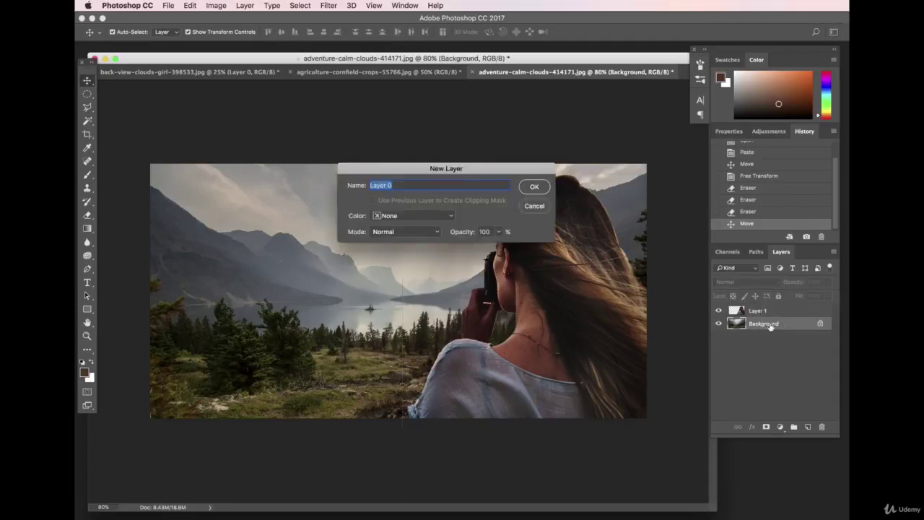
pyautogui.press('Return')
# Compare the landscape with and without the woman by hiding and showing Layer 1 at 100% zoom.
pyautogui.click(783, 313)
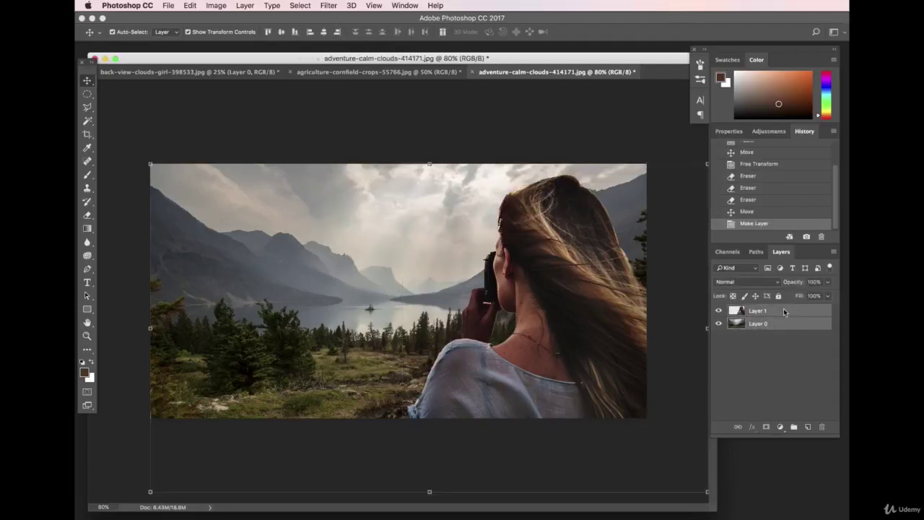
pyautogui.click(799, 325)
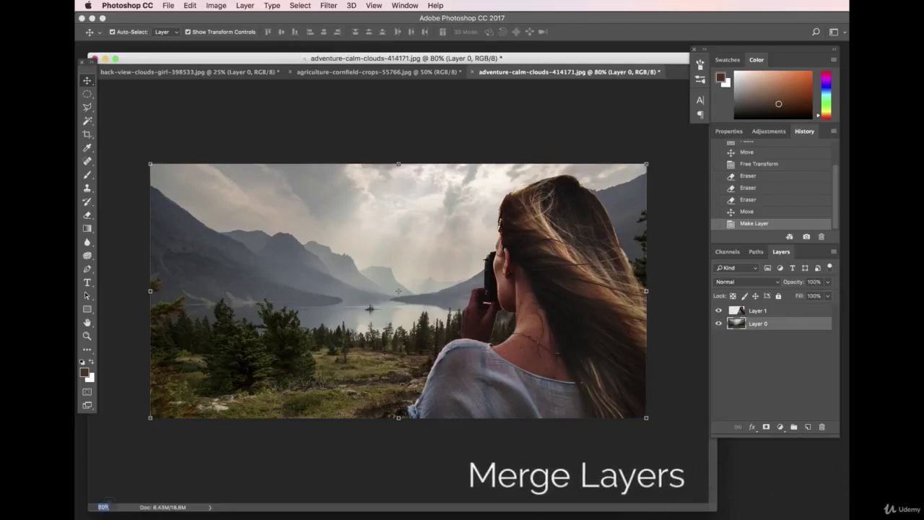
pyautogui.press('super+1')
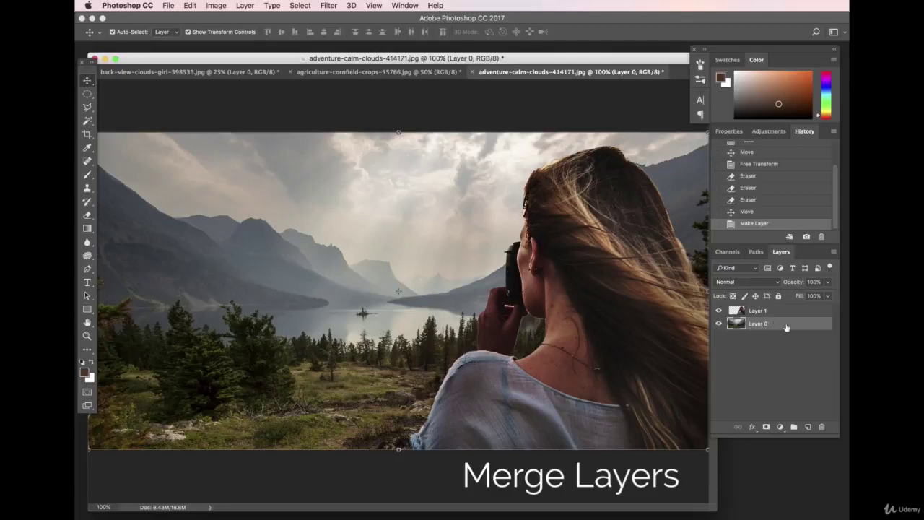
pyautogui.click(738, 313)
pyautogui.click(719, 310)
pyautogui.click(719, 310)
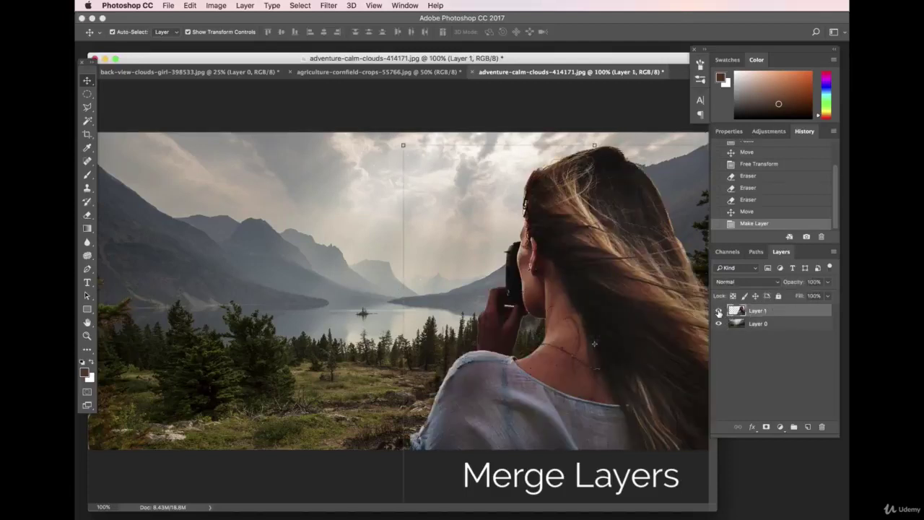
# Try merging Layer 1 and Layer 0 into one layer, and revert to the Make Layer history state.
pyautogui.keyDown('shift'); pyautogui.click(778, 327); pyautogui.keyUp('shift')
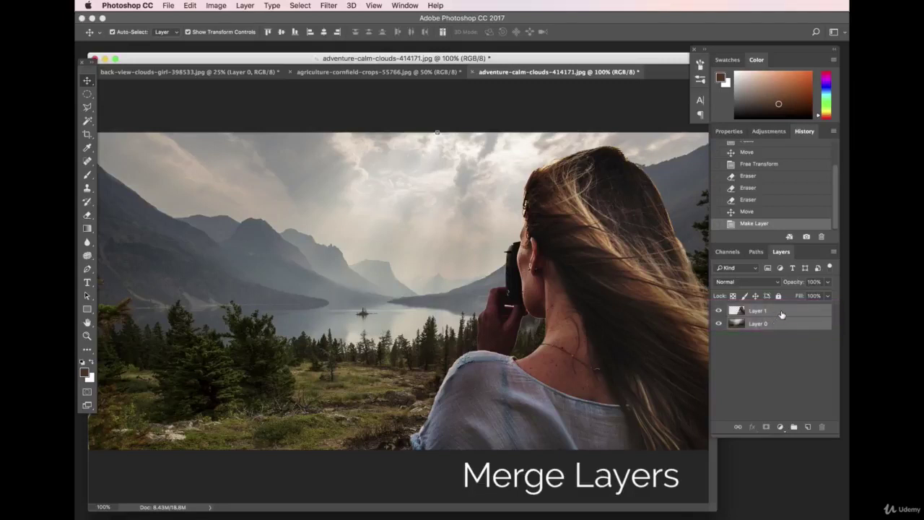
pyautogui.rightClick(782, 314)
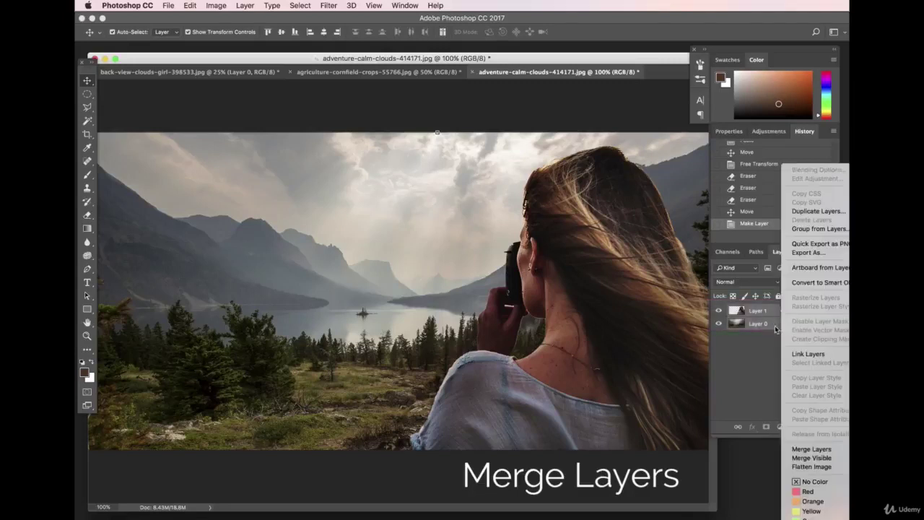
pyautogui.click(804, 450)
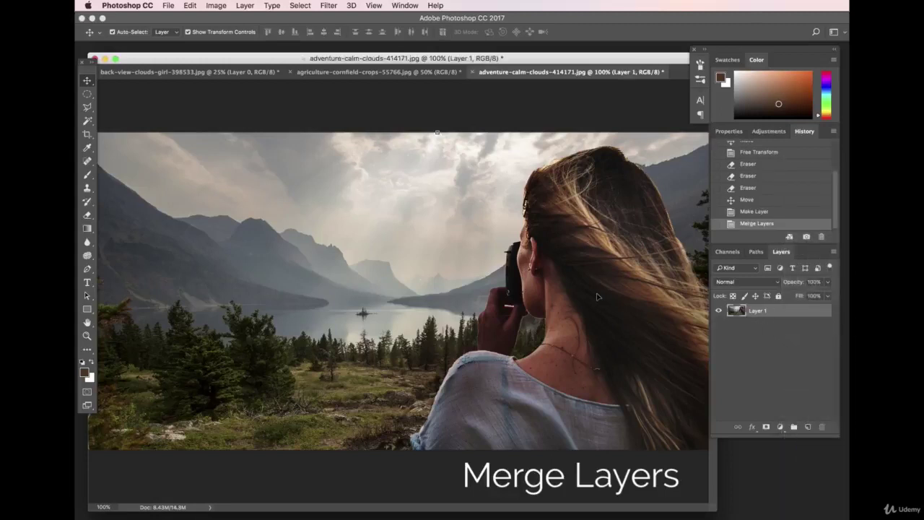
pyautogui.moveTo(549, 268); pyautogui.dragTo(625, 267)
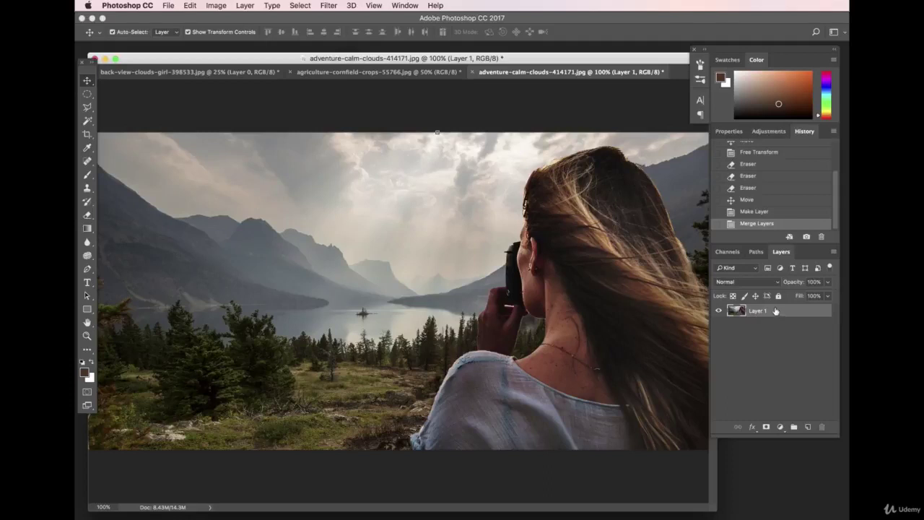
pyautogui.click(762, 213)
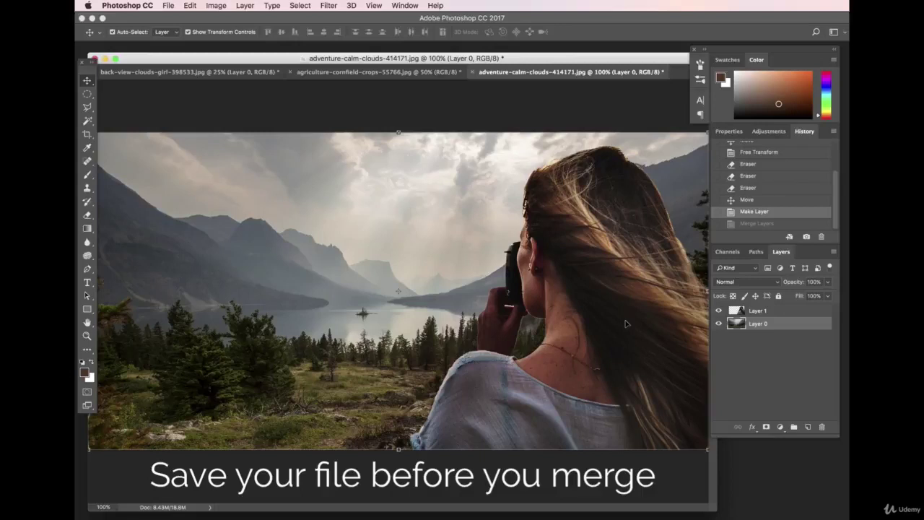
# Merge the woman's layer and the landscape layer into a single layer.
pyautogui.click(770, 313)
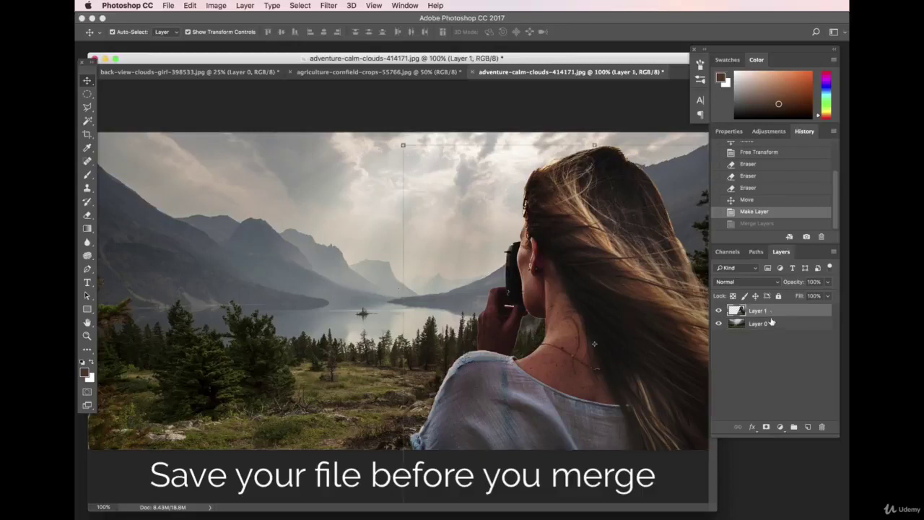
pyautogui.keyDown('shift'); pyautogui.click(773, 327); pyautogui.keyUp('shift')
pyautogui.rightClick(776, 325)
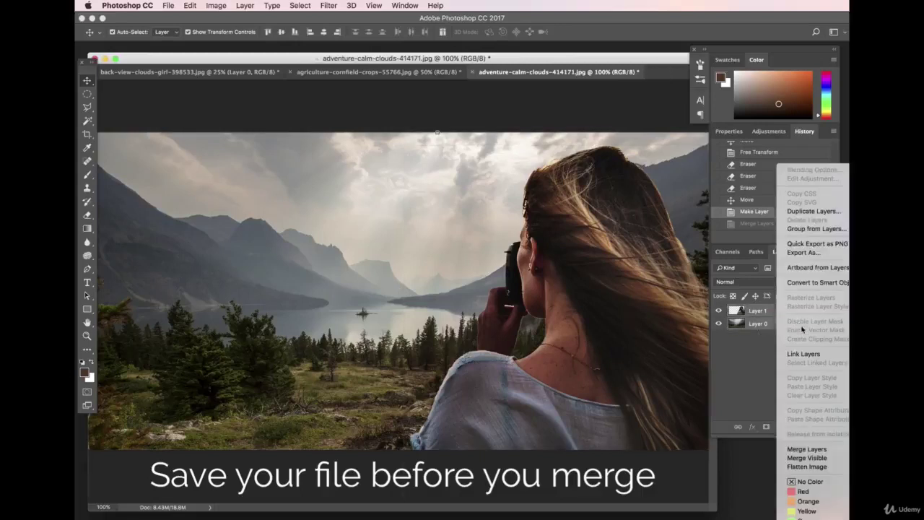
pyautogui.click(807, 449)
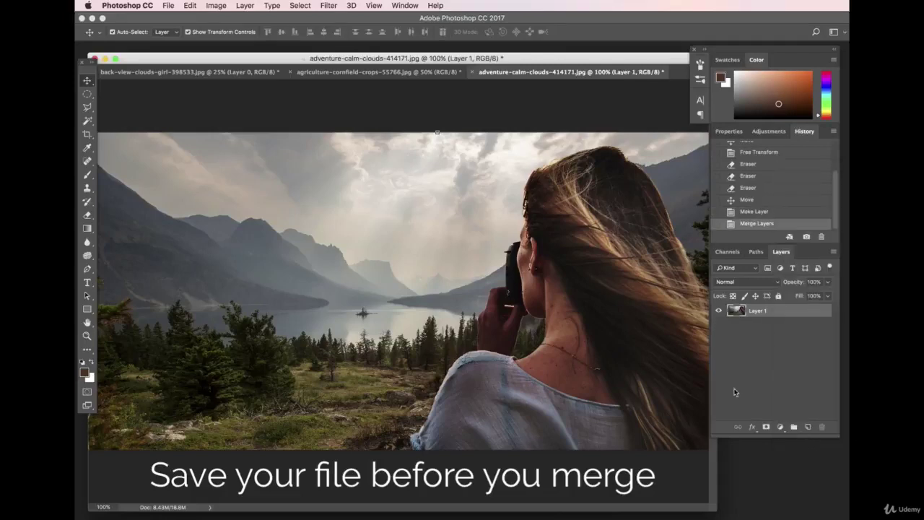
pyautogui.moveTo(517, 312); pyautogui.dragTo(554, 313)
# Apply a Brightness/Contrast adjustment to the merged layer with brightness 20 and contrast -24.
pyautogui.click(217, 5)
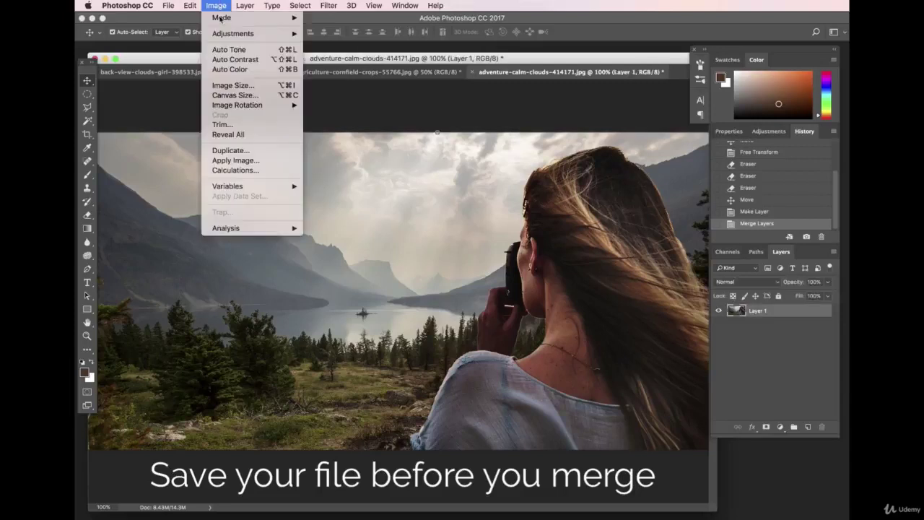
pyautogui.moveTo(252, 33)
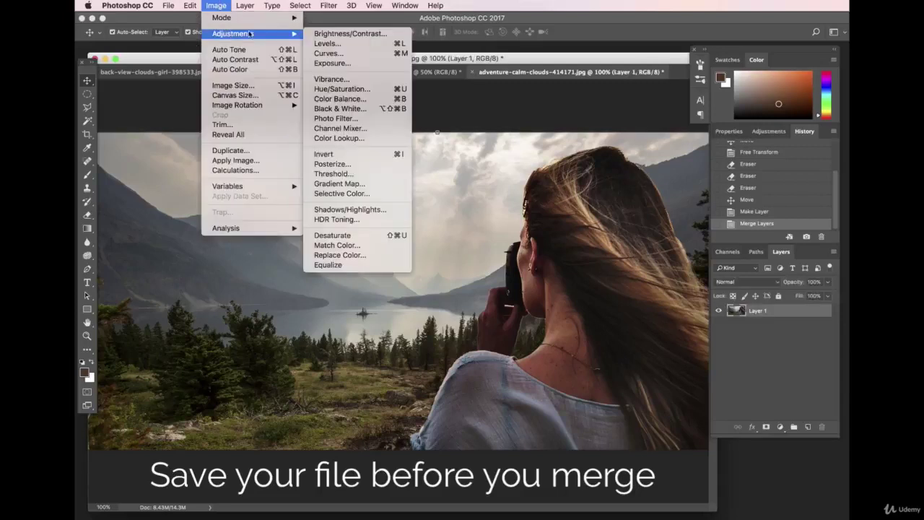
pyautogui.click(349, 33)
pyautogui.moveTo(657, 261); pyautogui.dragTo(293, 405)
pyautogui.press('Up')
pyautogui.press('Up')
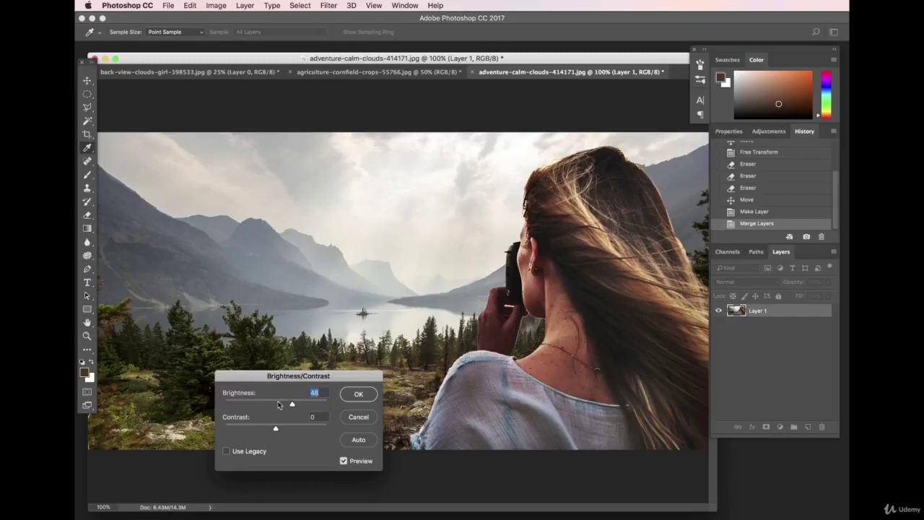
pyautogui.click(283, 403)
pyautogui.moveTo(275, 428); pyautogui.dragTo(296, 430)
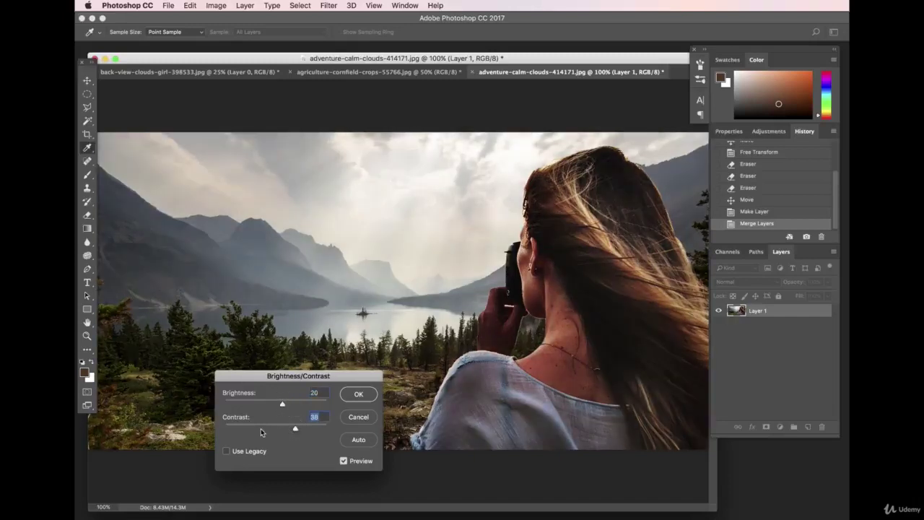
pyautogui.click(261, 432)
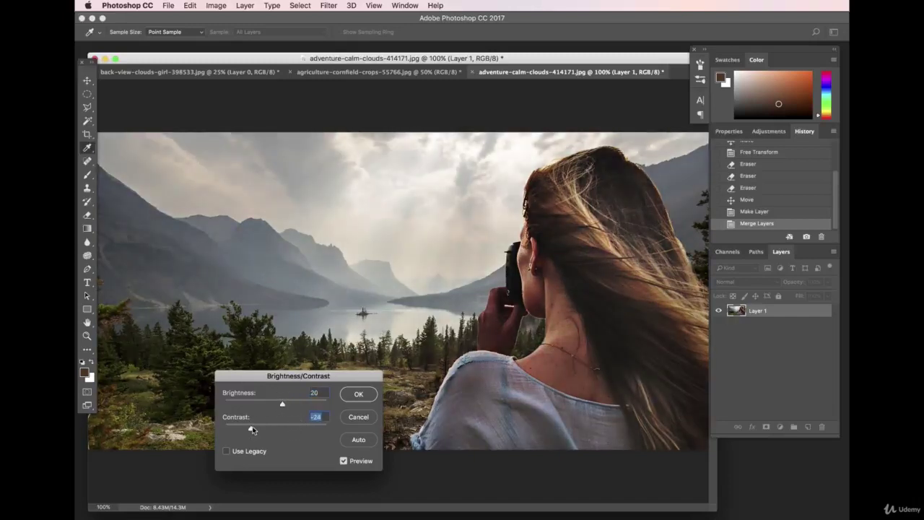
pyautogui.click(357, 396)
# Apply a Vibrance adjustment to the merged image with vibrance +35 and saturation +3.
pyautogui.click(216, 6)
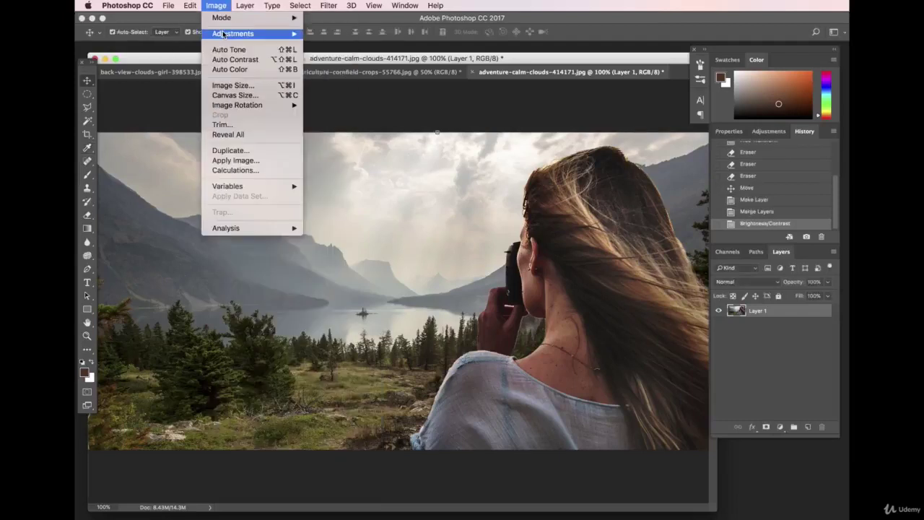
pyautogui.moveTo(223, 34)
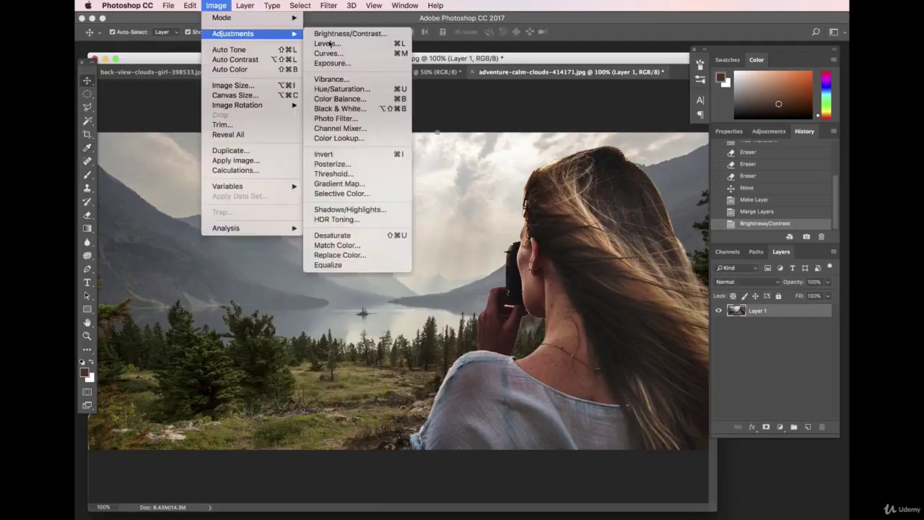
pyautogui.click(329, 82)
pyautogui.moveTo(596, 306); pyautogui.dragTo(624, 423)
pyautogui.click(654, 439)
pyautogui.click(653, 468)
pyautogui.click(642, 469)
pyautogui.click(583, 466)
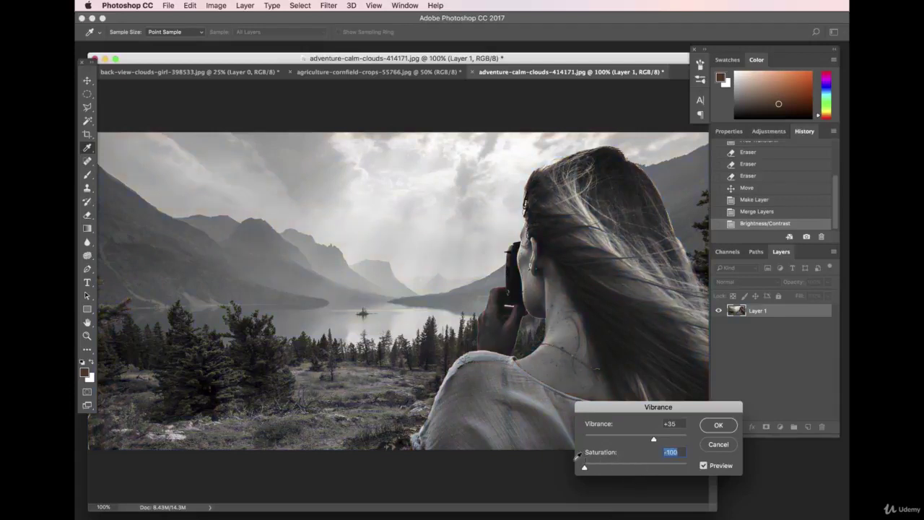
pyautogui.moveTo(620, 407); pyautogui.dragTo(503, 429)
pyautogui.moveTo(489, 491); pyautogui.dragTo(522, 492)
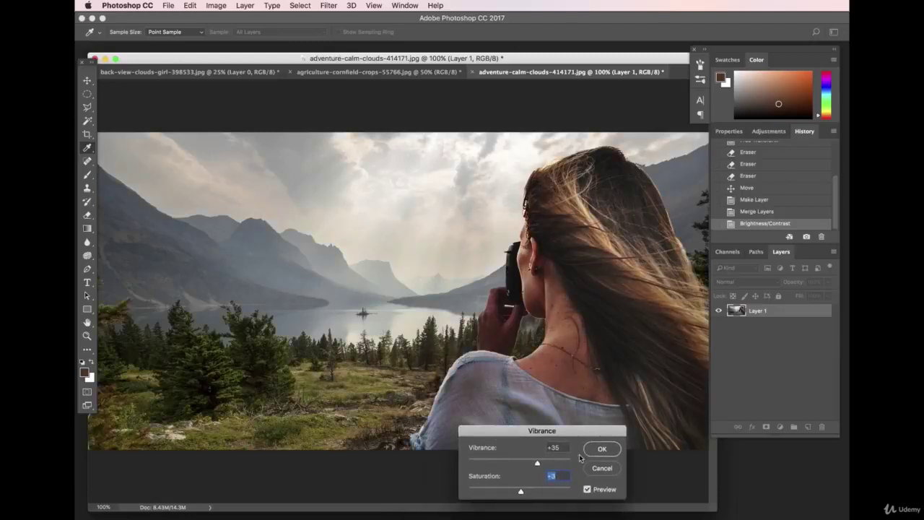
pyautogui.click(602, 448)
pyautogui.click(216, 5)
pyautogui.moveTo(231, 38)
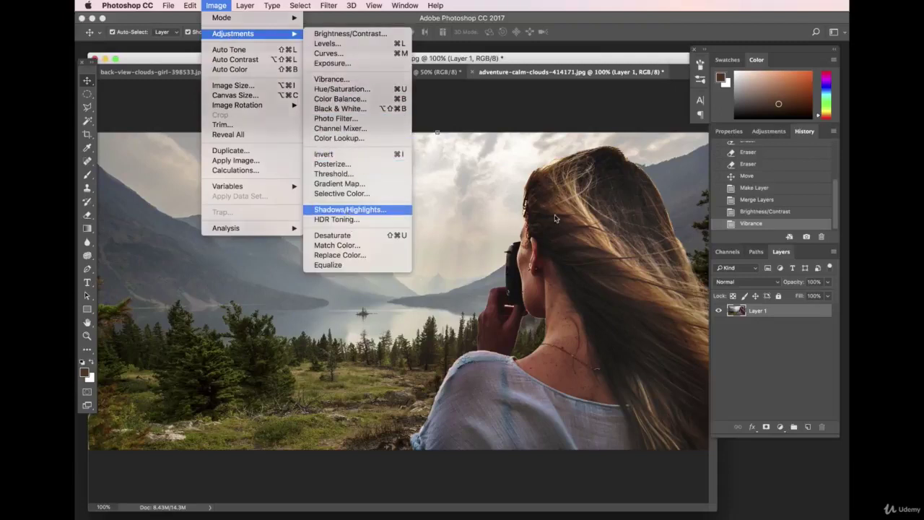
pyautogui.press('Return')
pyautogui.moveTo(616, 235); pyautogui.dragTo(682, 301)
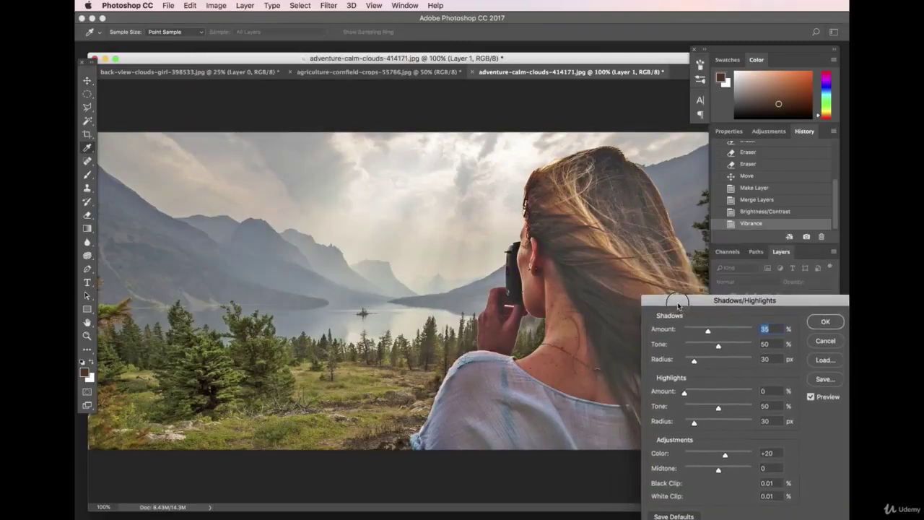
pyautogui.click(703, 346)
pyautogui.click(692, 391)
pyautogui.moveTo(712, 439); pyautogui.dragTo(186, 373)
pyautogui.click(187, 389)
pyautogui.click(212, 403)
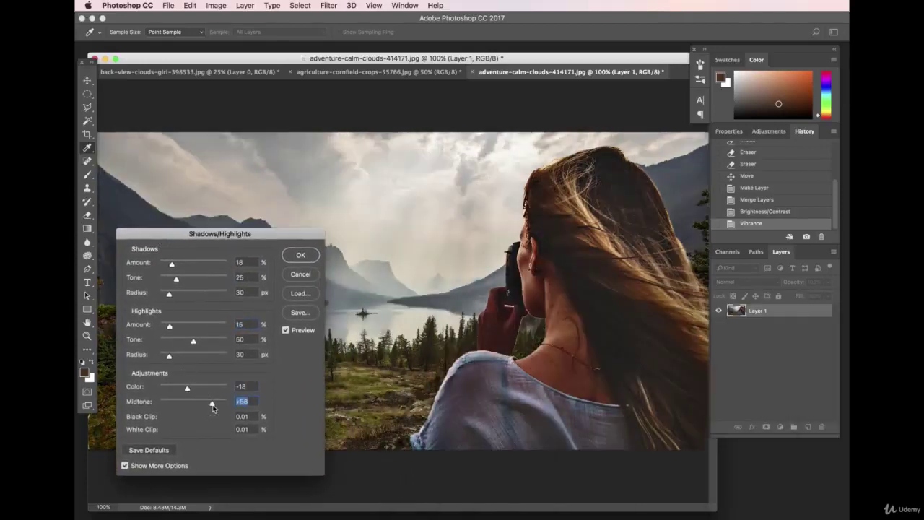
pyautogui.click(301, 273)
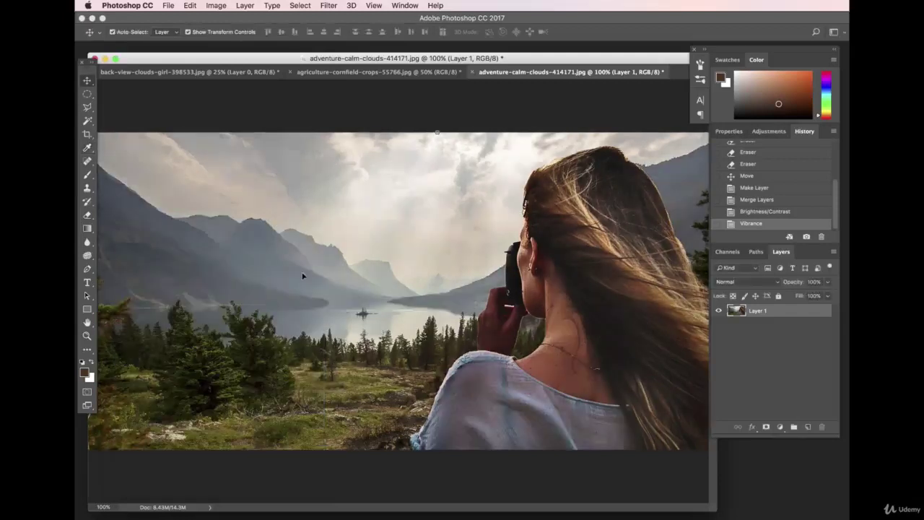
# Apply an Exposure adjustment to the merged image with exposure +0.03 and gamma correction 1.12, fine-tuning the offset slightly.
pyautogui.click(216, 5)
pyautogui.moveTo(217, 34)
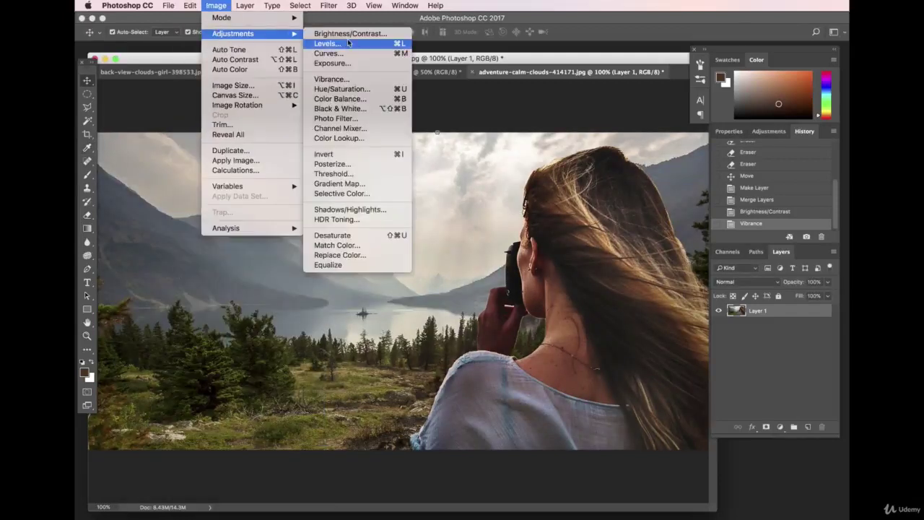
pyautogui.click(332, 63)
pyautogui.moveTo(592, 272); pyautogui.dragTo(200, 90)
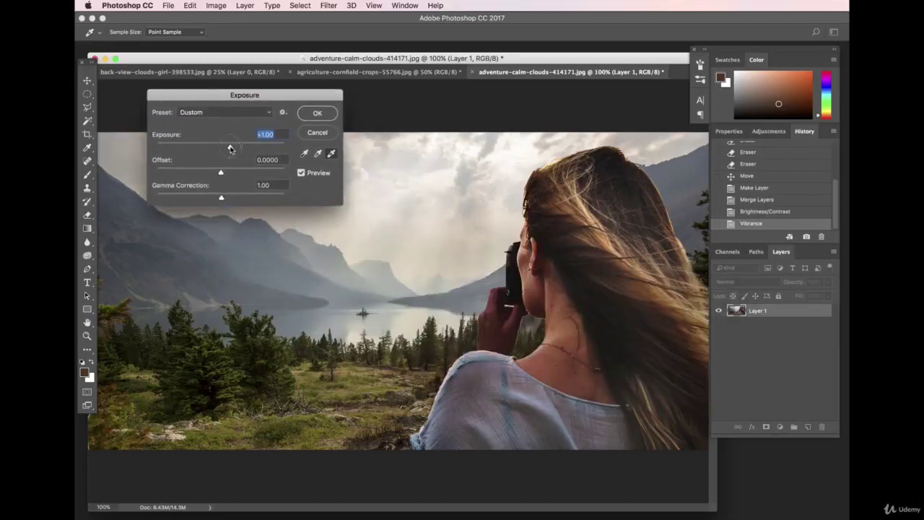
pyautogui.click(230, 148)
pyautogui.moveTo(223, 147); pyautogui.dragTo(221, 147)
pyautogui.click(235, 198)
pyautogui.click(217, 198)
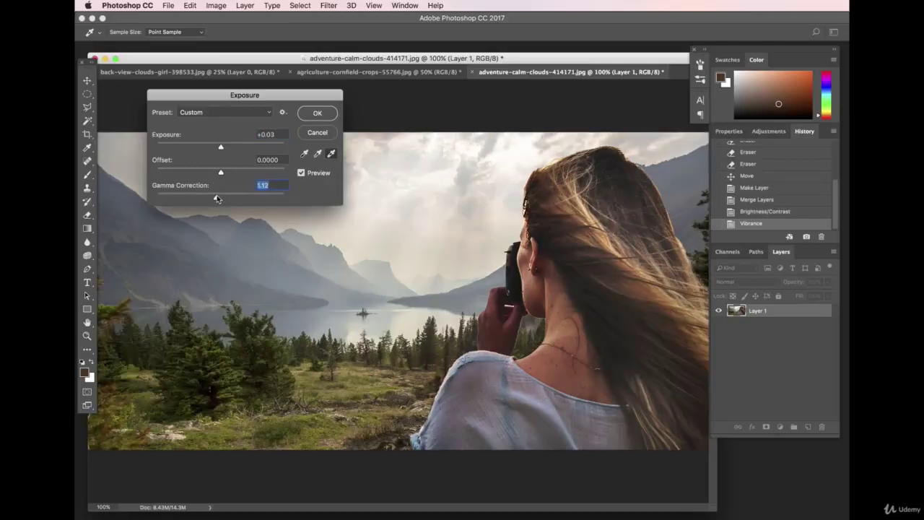
pyautogui.moveTo(225, 171)
pyautogui.mouseDown()
pyautogui.moveTo(235, 172)
pyautogui.moveTo(221, 173)
pyautogui.mouseUp()
pyautogui.click(317, 113)
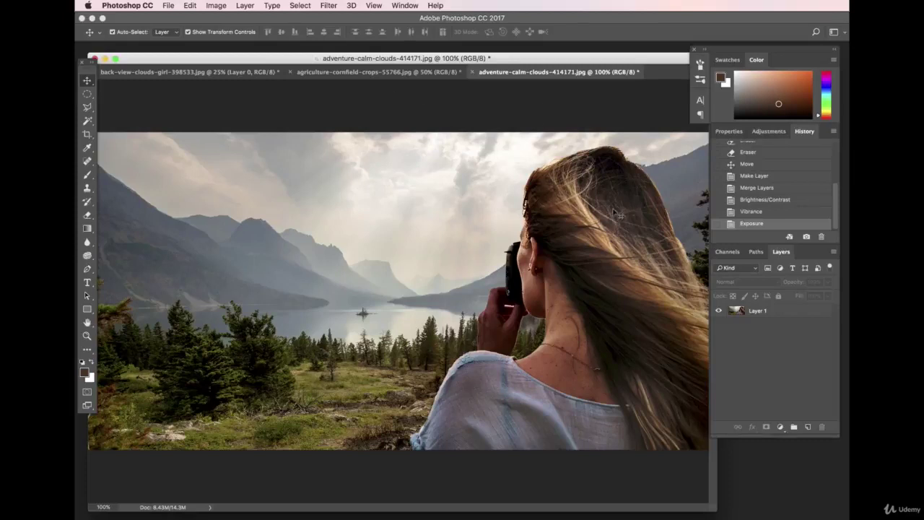
# Examine the whole composite at 50% zoom, and the edges of the woman's head and hair at 200%.
pyautogui.click(99, 507)
pyautogui.write('50')
pyautogui.press('Return')
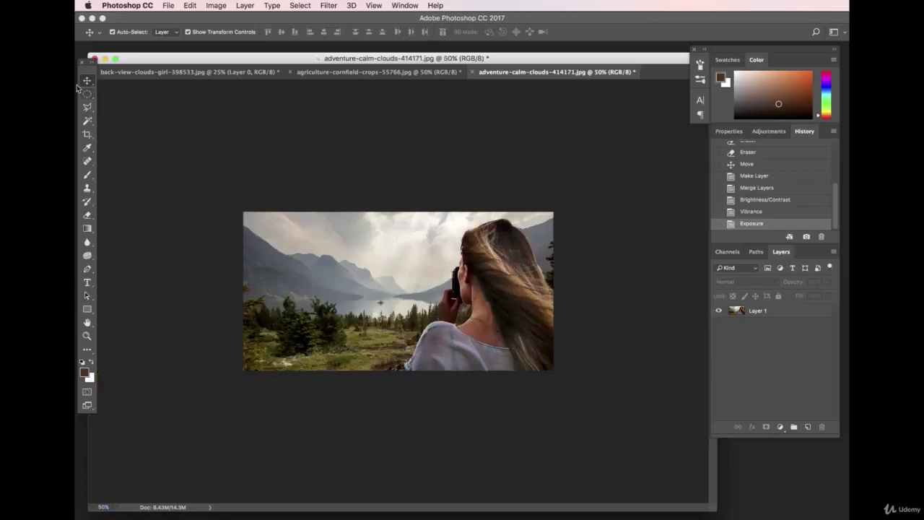
pyautogui.click(103, 507)
pyautogui.write('200')
pyautogui.press('Return')
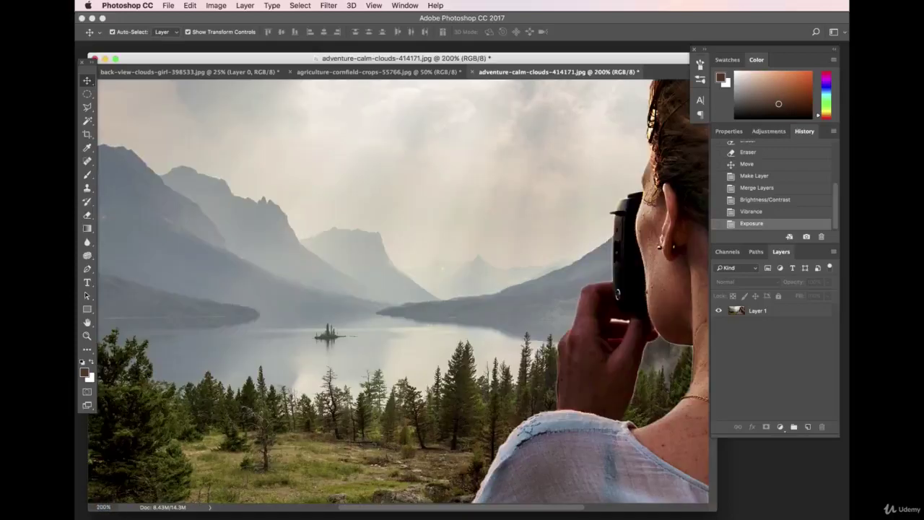
pyautogui.moveTo(412, 514); pyautogui.dragTo(535, 514)
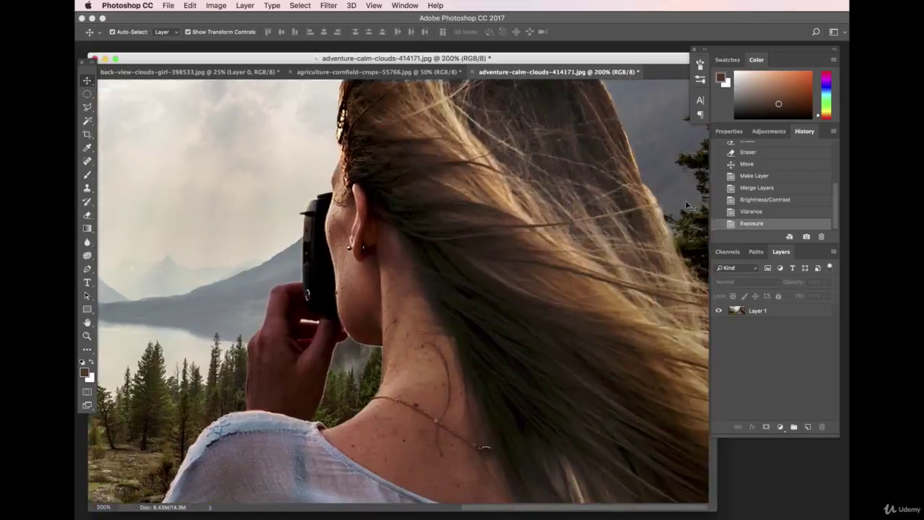
pyautogui.scroll(3, 585, 204)
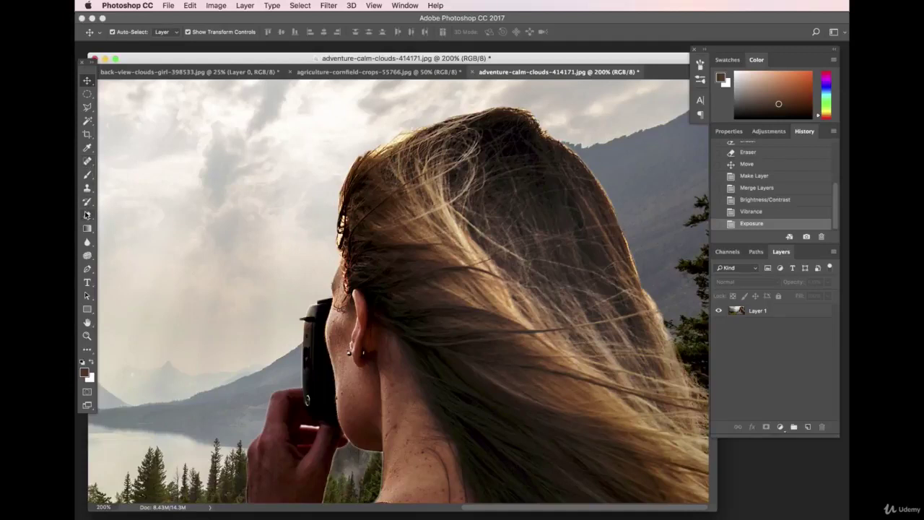
# Set the Clone Stamp tool to the soft 134 px brush, select the merged layer, and return to the Move tool.
pyautogui.click(87, 189)
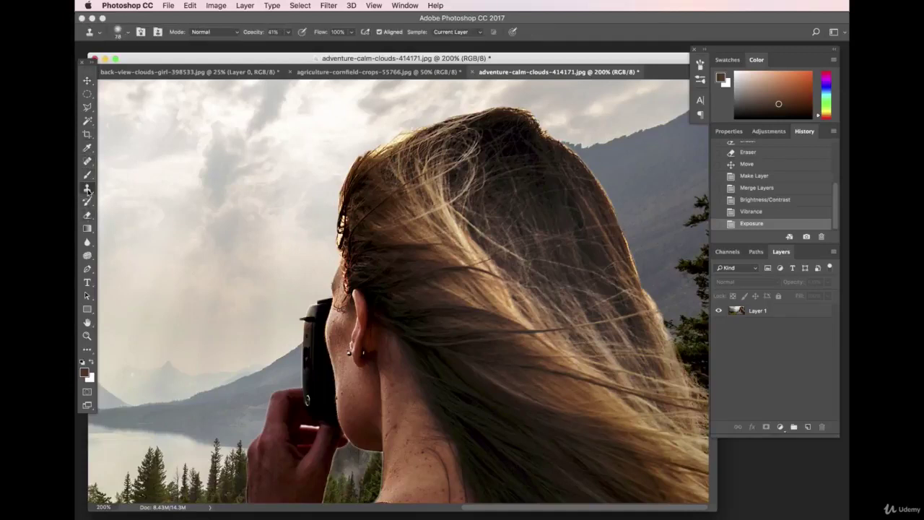
pyautogui.click(127, 34)
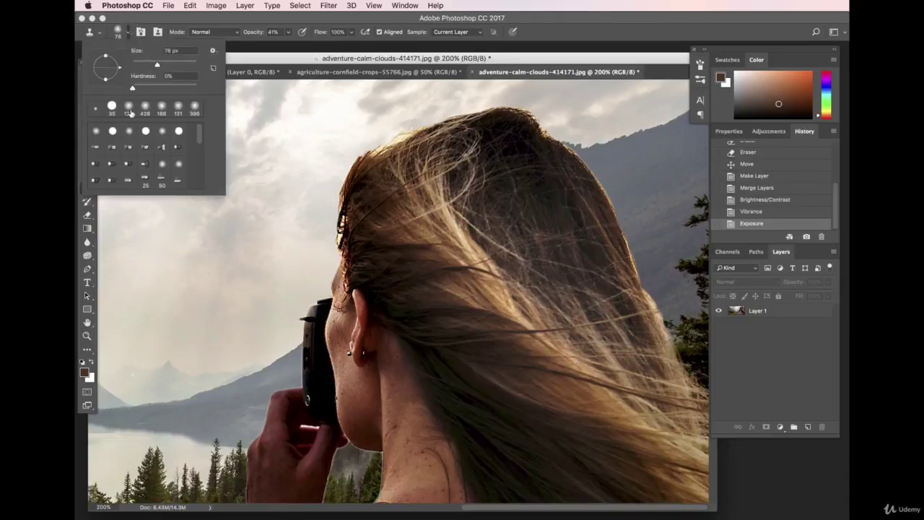
pyautogui.doubleClick(129, 110)
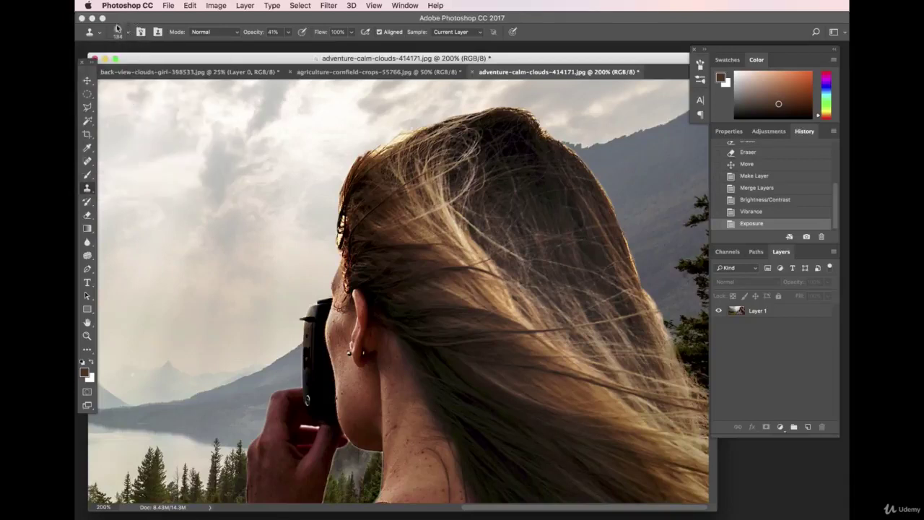
pyautogui.click(780, 311)
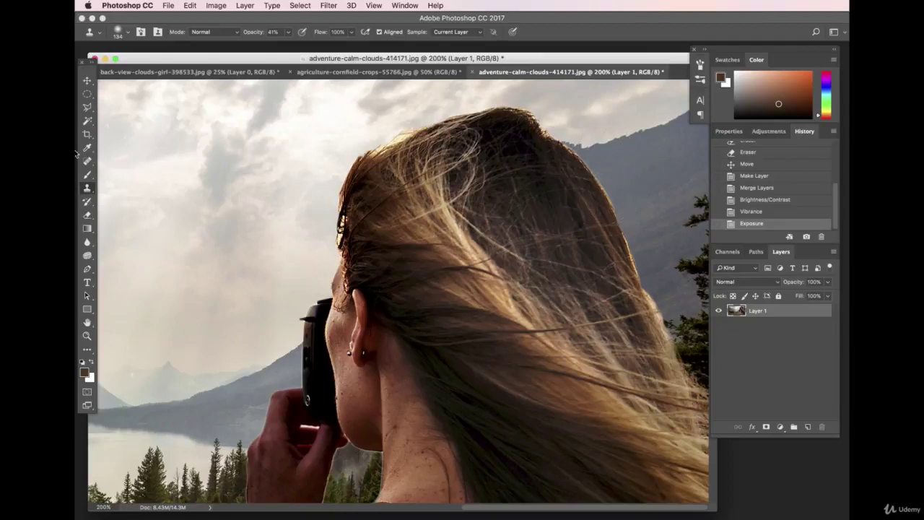
pyautogui.click(87, 80)
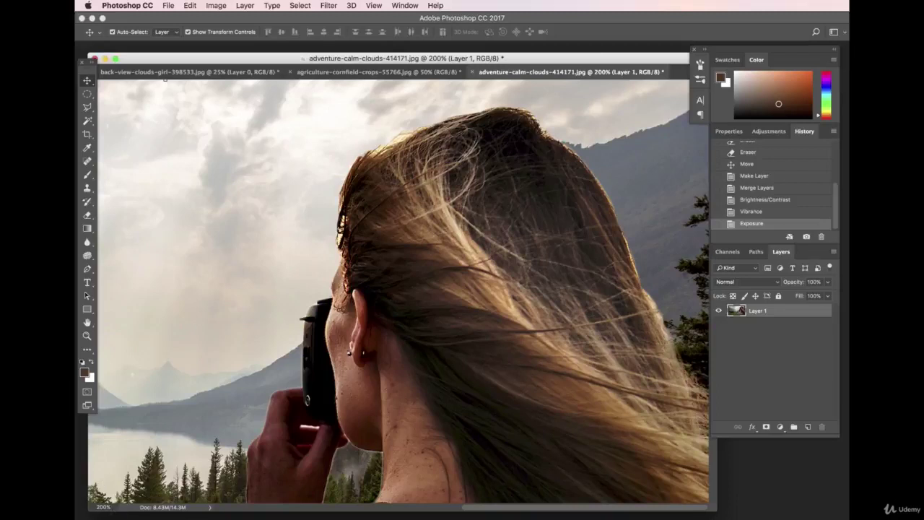
# Compare the composite at 100% zoom in its history state before the layer merge and its state after the Exposure adjustment.
pyautogui.click(103, 507)
pyautogui.write('100')
pyautogui.press('Return')
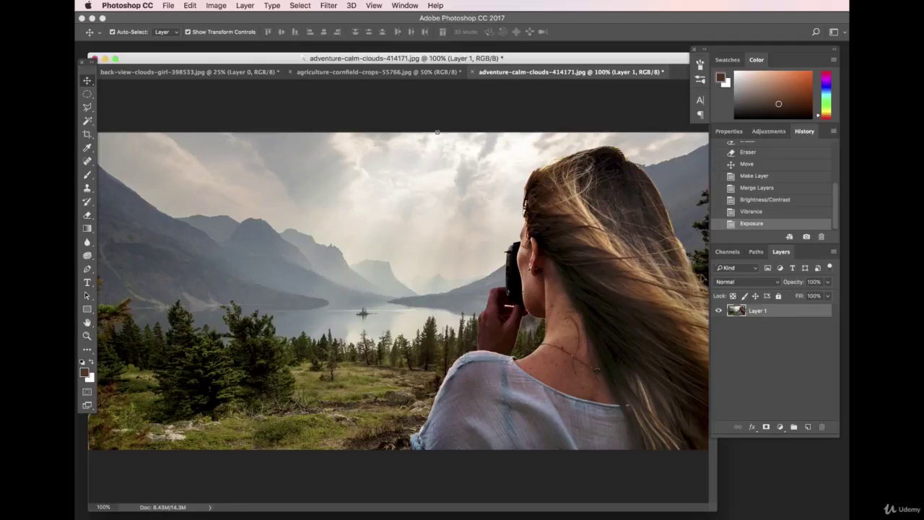
pyautogui.scroll(2, 753, 209)
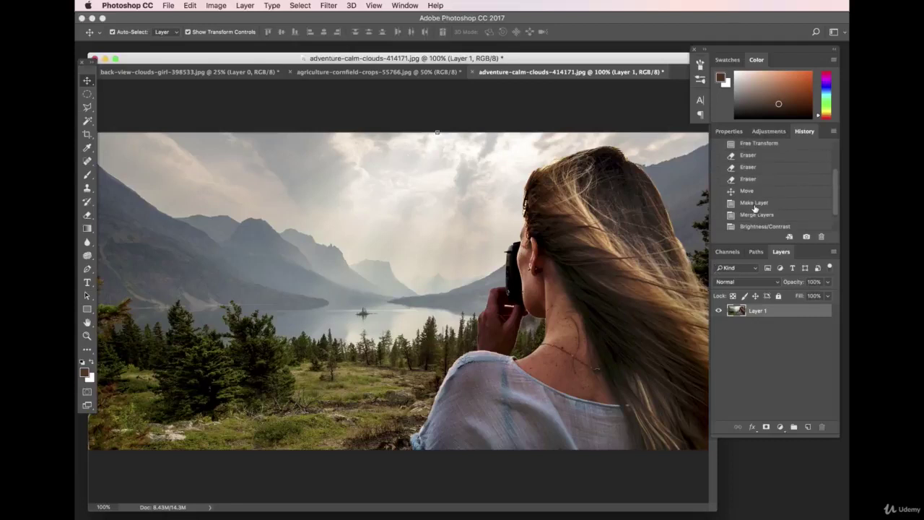
pyautogui.click(753, 205)
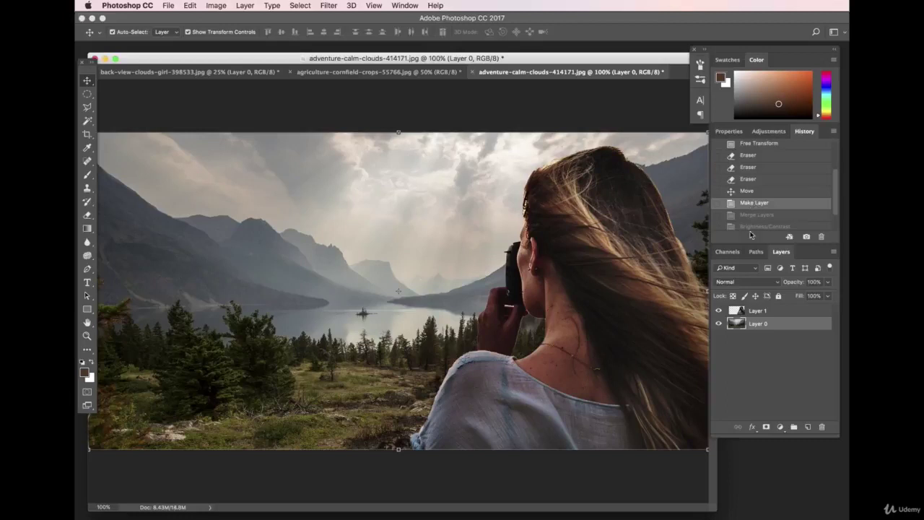
pyautogui.click(771, 312)
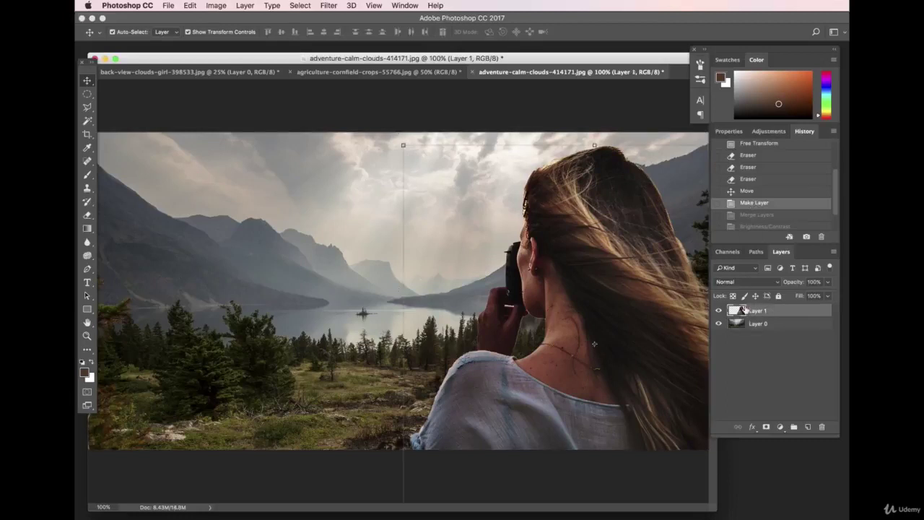
pyautogui.scroll(-2, 769, 232)
pyautogui.click(762, 225)
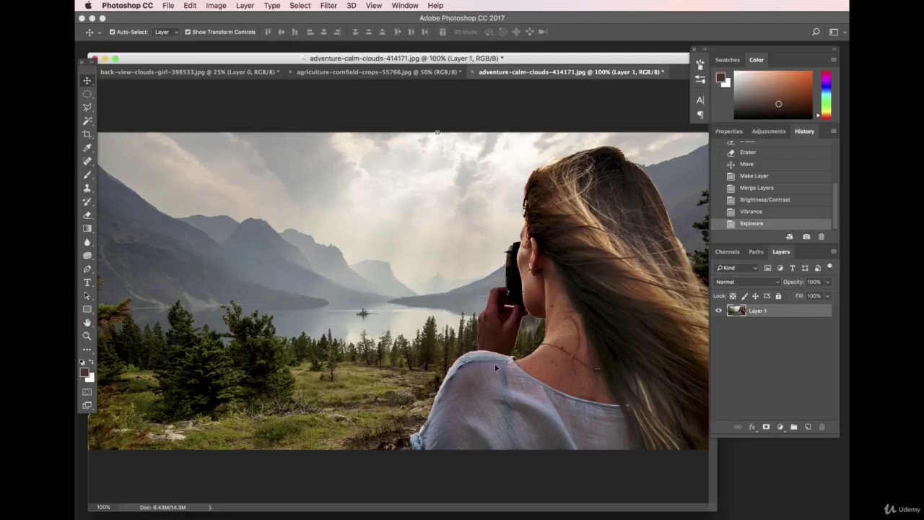
# Revert the composite to the history state just before the layers were merged and select the woman's layer.
pyautogui.scroll(2, 784, 196)
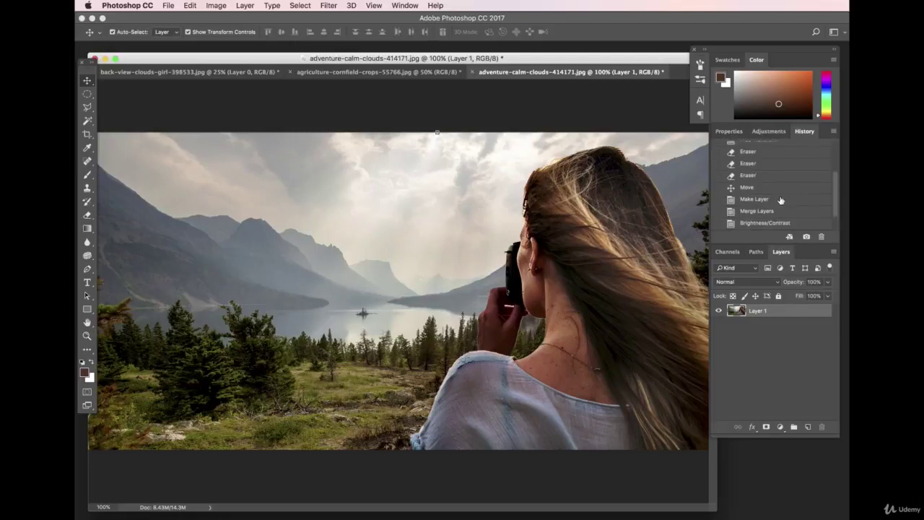
pyautogui.click(767, 211)
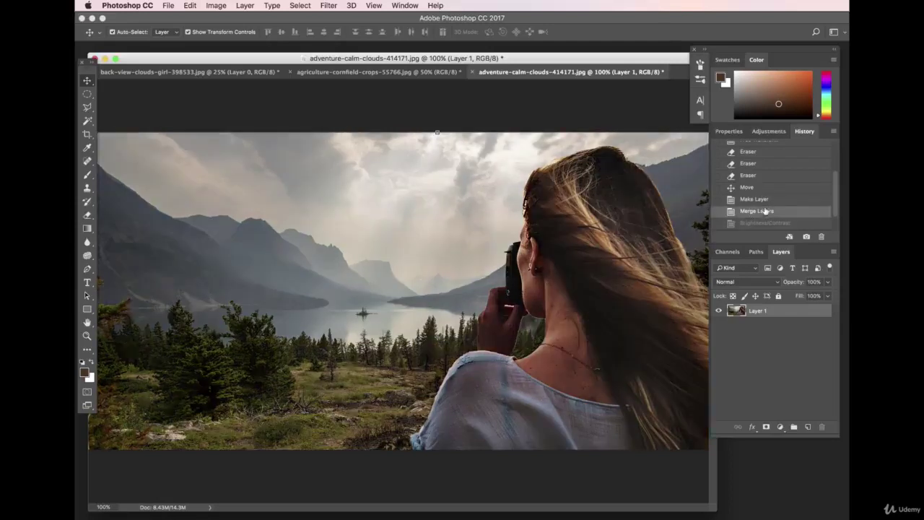
pyautogui.click(766, 199)
pyautogui.click(778, 312)
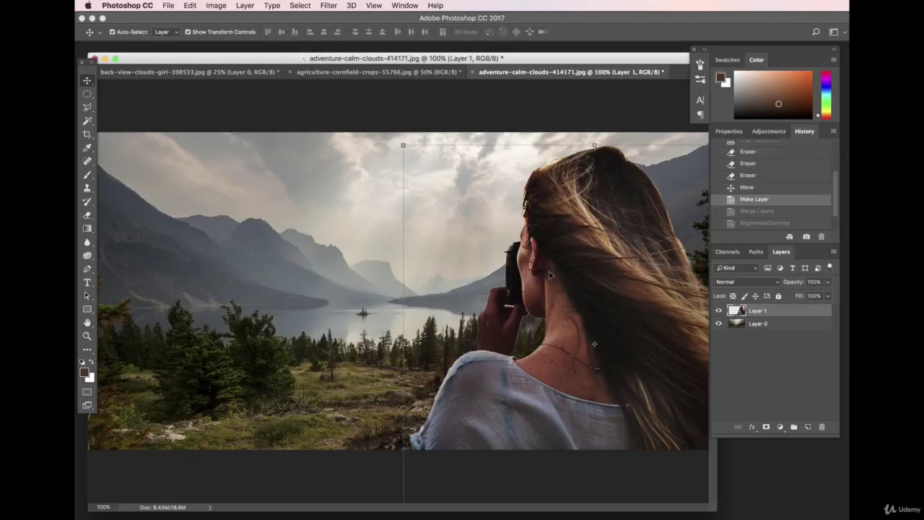
# Try moving the woman's layer separately and merging it with the landscape layer, undoing each attempt.
pyautogui.moveTo(606, 211); pyautogui.dragTo(578, 197)
pyautogui.press('super+z')
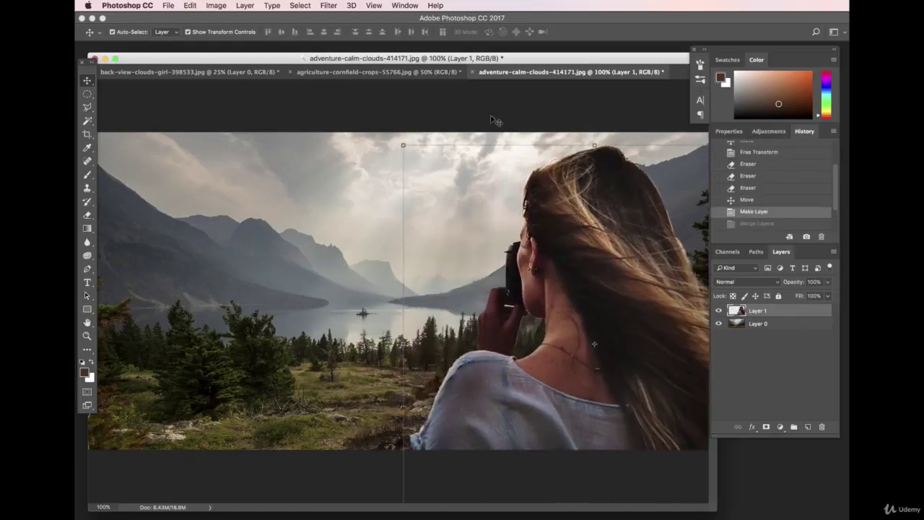
pyautogui.press('super+e')
pyautogui.press('super+z')
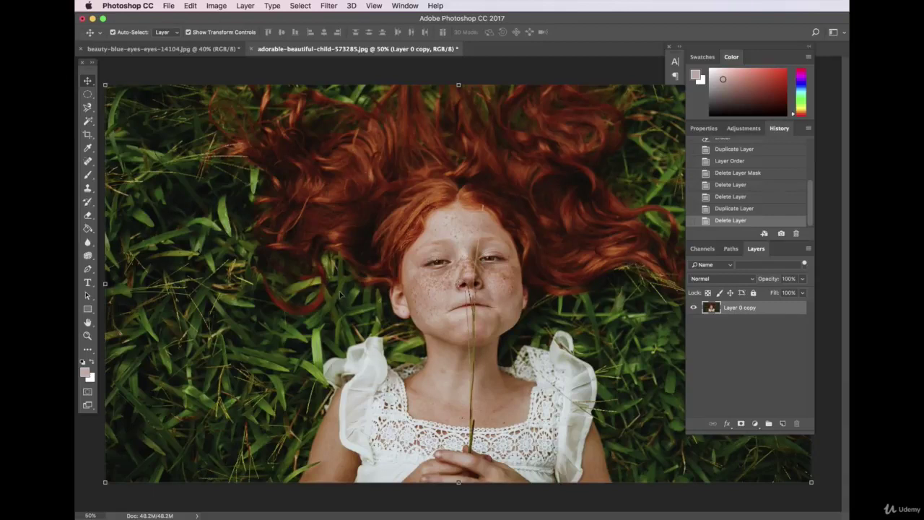
# Try a Selective Color adjustment on the Reds of the red-haired girl's photo with cyan -1, magenta -1, yellow +43 and black +1.
pyautogui.click(216, 5)
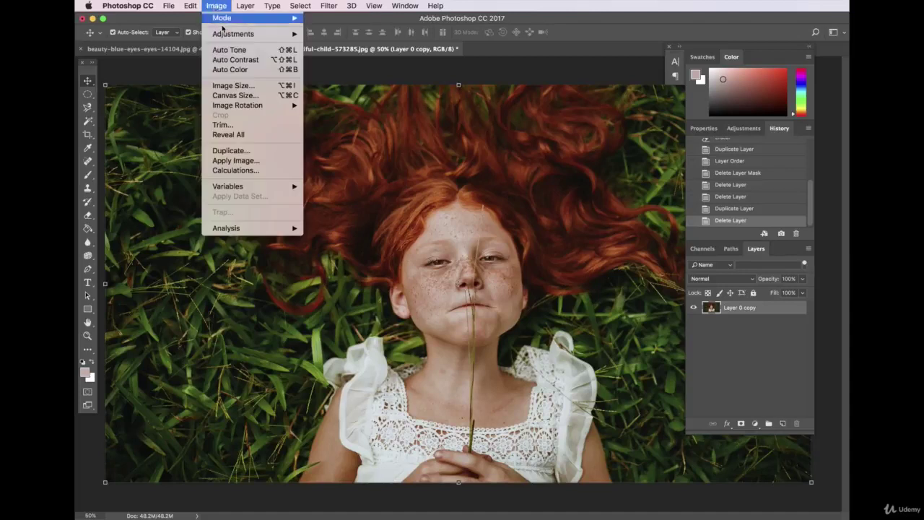
pyautogui.moveTo(234, 36)
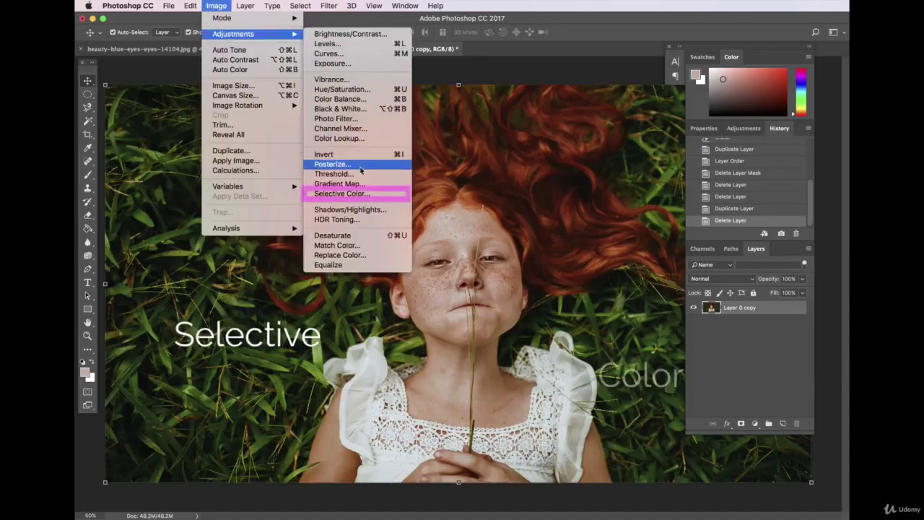
pyautogui.click(353, 195)
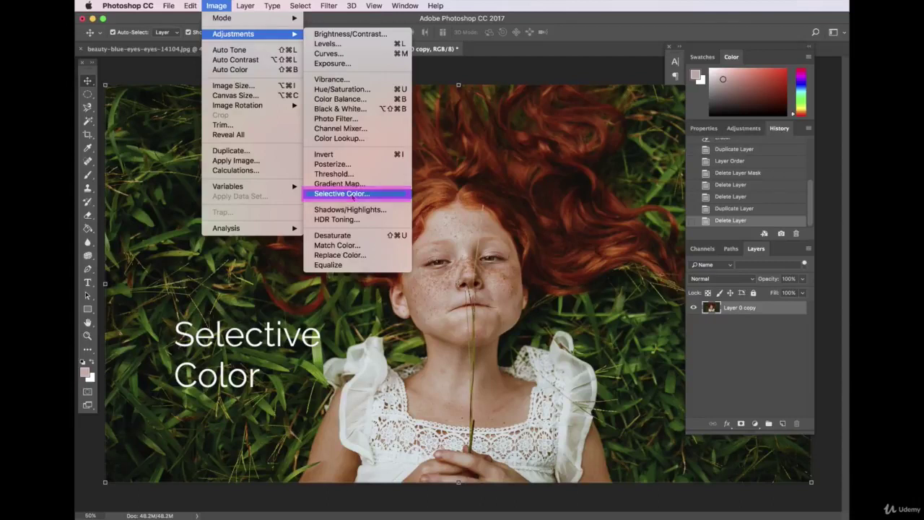
pyautogui.moveTo(666, 201); pyautogui.dragTo(638, 279)
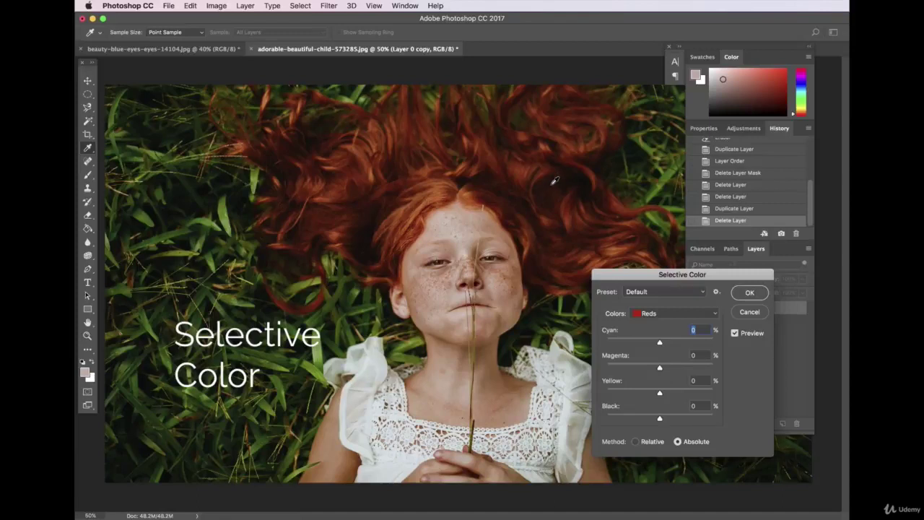
pyautogui.click(659, 313)
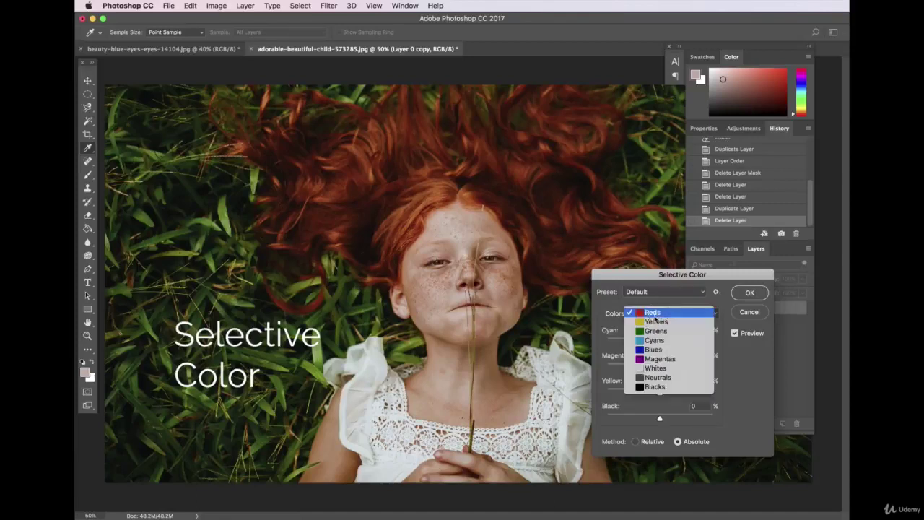
pyautogui.press('Escape')
pyautogui.moveTo(660, 340); pyautogui.dragTo(639, 393)
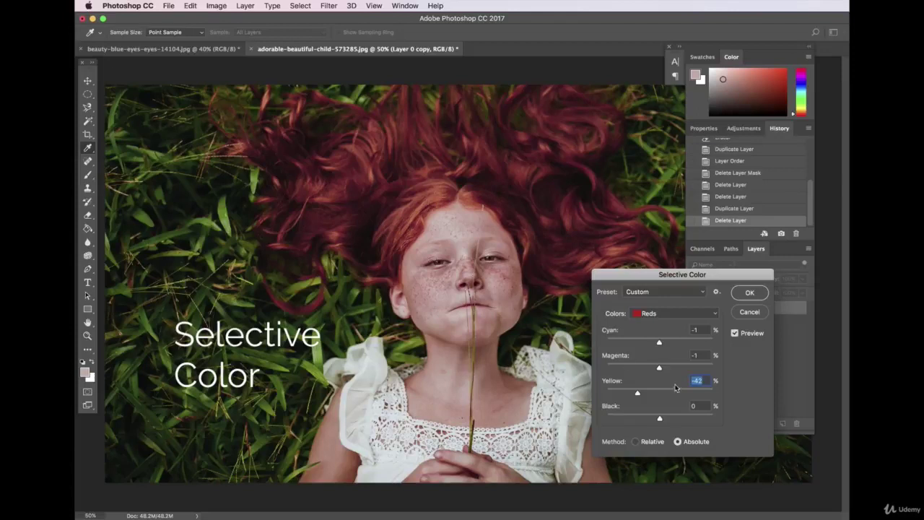
pyautogui.moveTo(637, 394); pyautogui.dragTo(619, 392)
pyautogui.moveTo(618, 393); pyautogui.dragTo(660, 421)
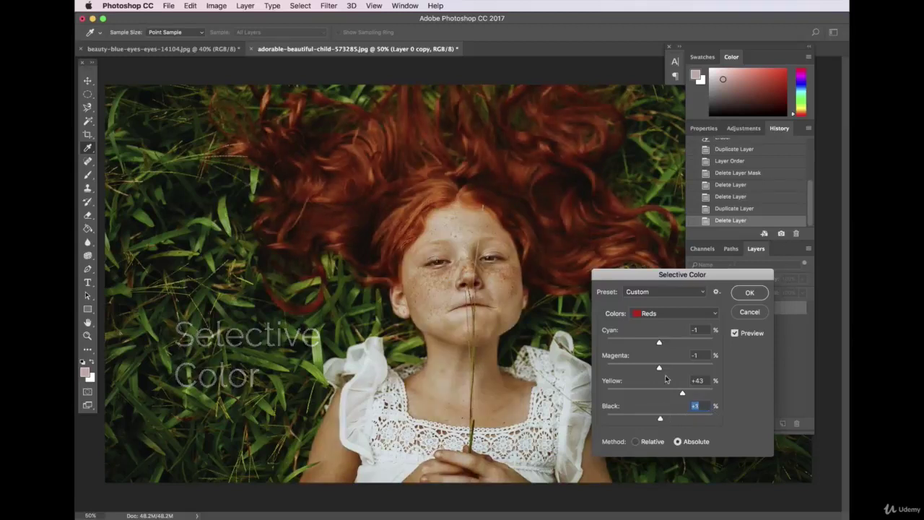
pyautogui.click(749, 313)
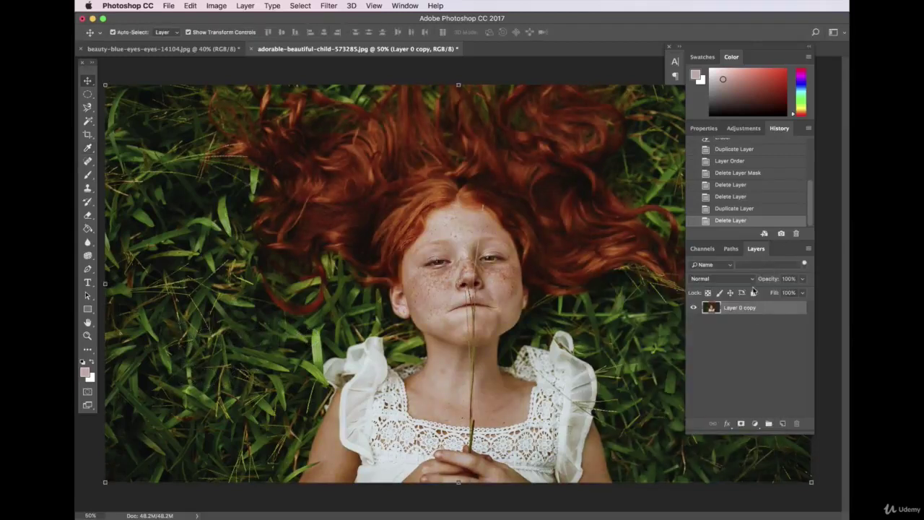
# Duplicate the girl's photo layer under its default name and select the new copy.
pyautogui.click(367, 70)
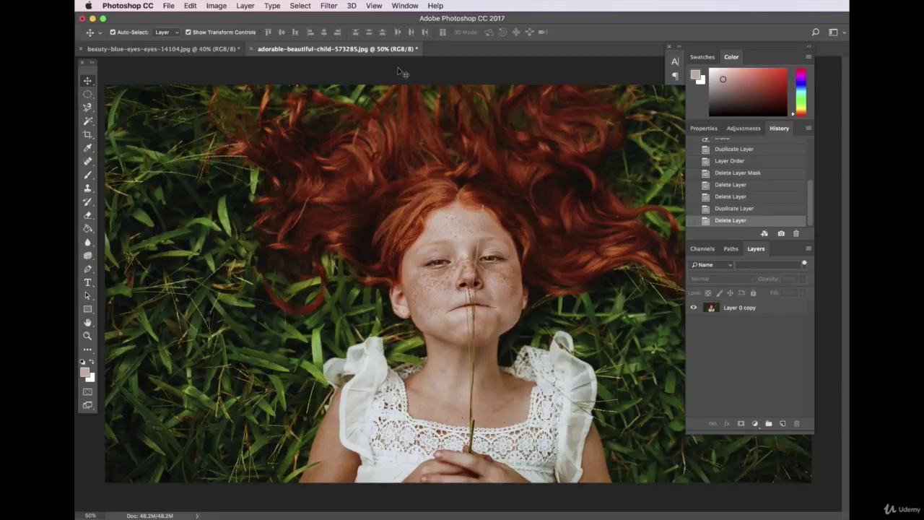
pyautogui.click(756, 312)
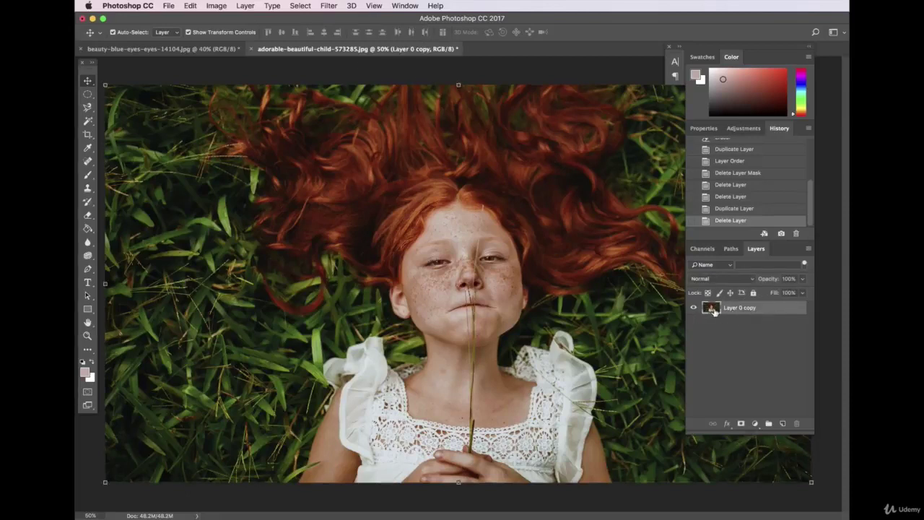
pyautogui.click(244, 6)
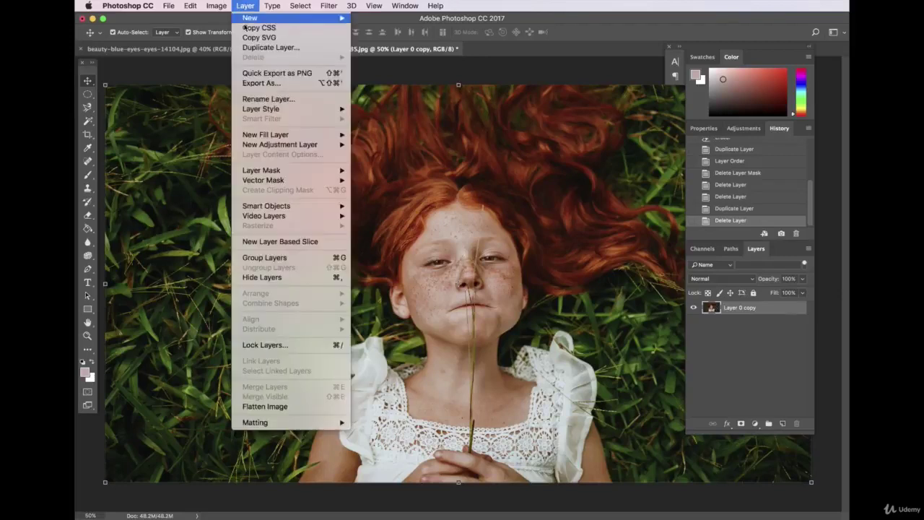
pyautogui.click(253, 47)
pyautogui.click(552, 173)
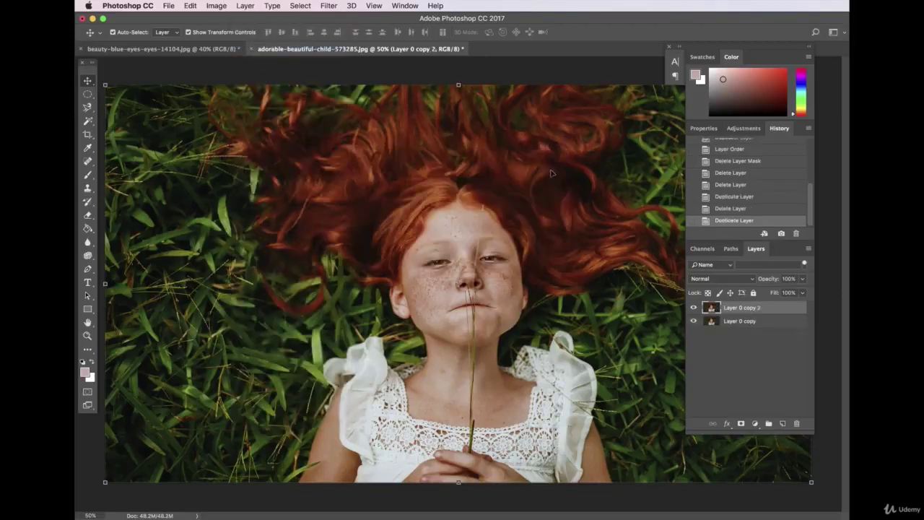
pyautogui.click(750, 314)
pyautogui.click(748, 310)
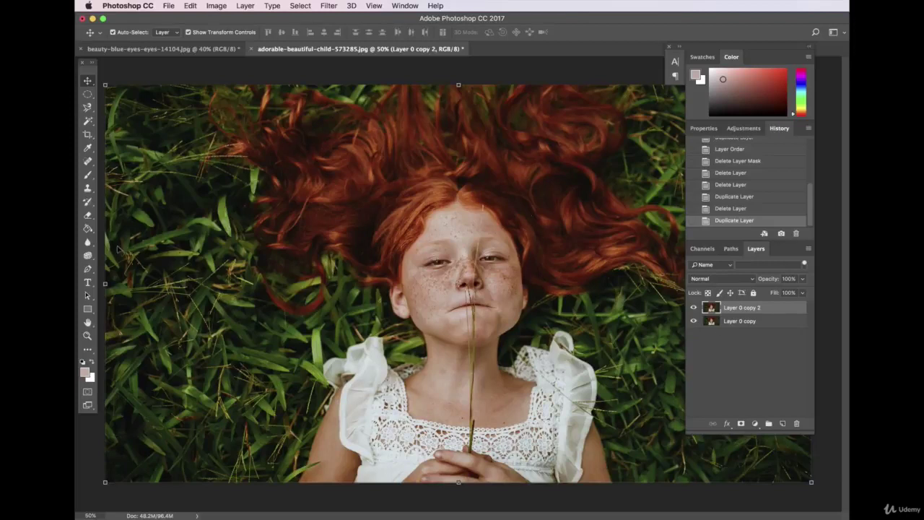
# Choose the Eraser Tool and set its soft brush to a size of 201 px.
pyautogui.click(87, 216)
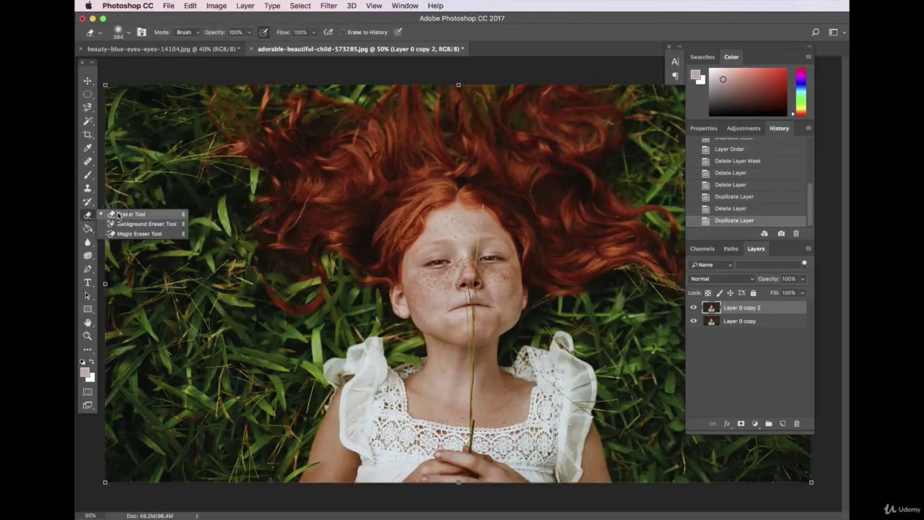
pyautogui.click(117, 214)
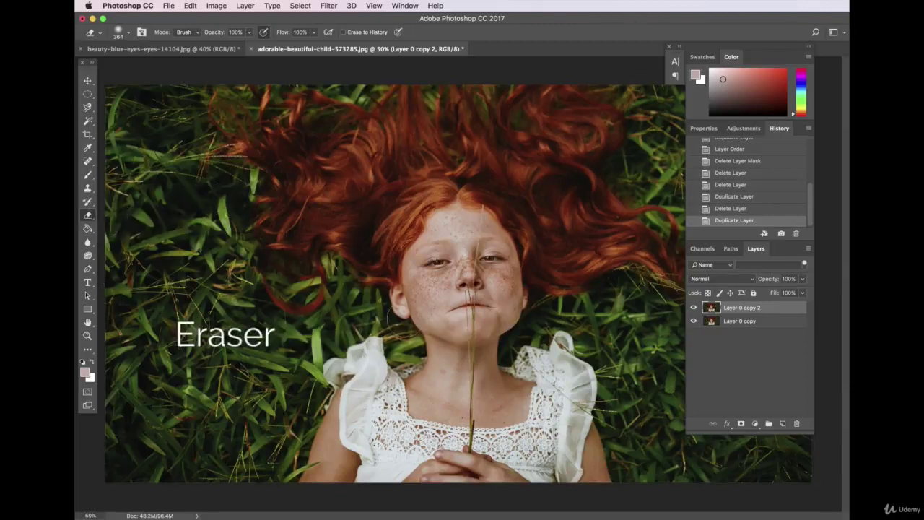
pyautogui.click(129, 33)
pyautogui.moveTo(186, 65); pyautogui.dragTo(181, 65)
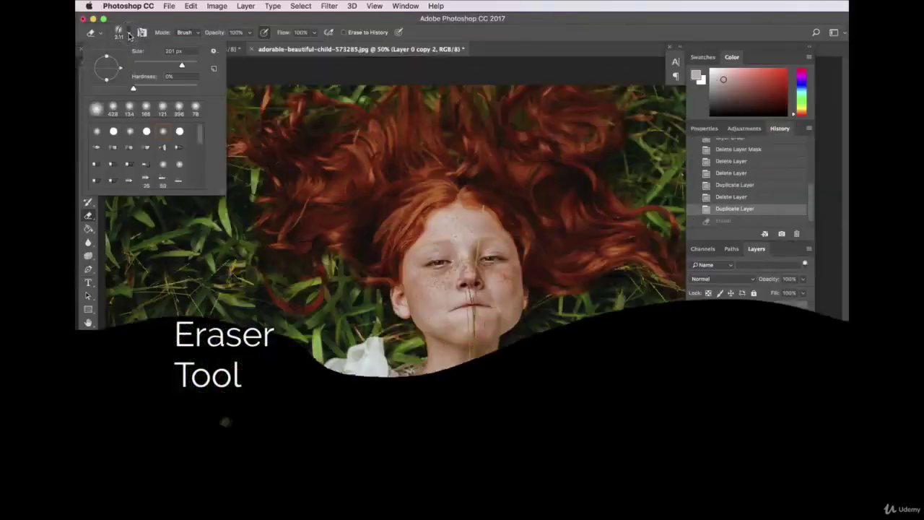
pyautogui.click(246, 22)
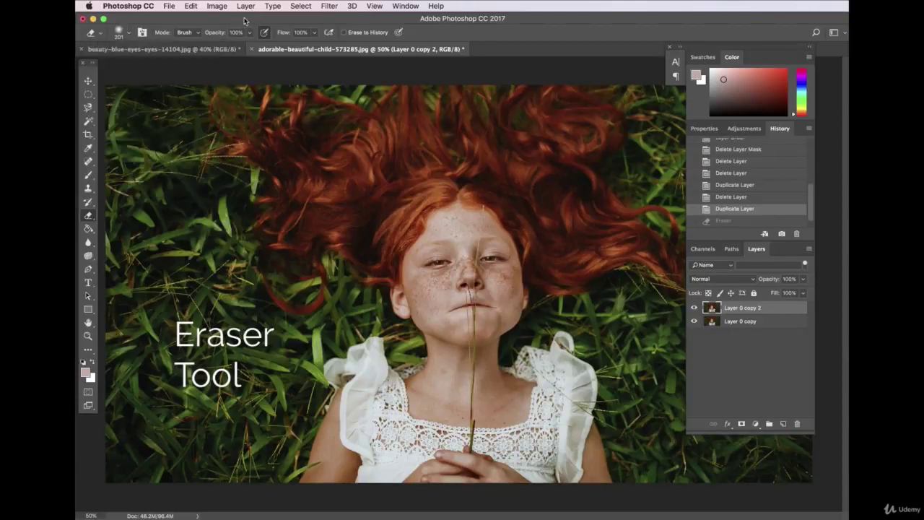
# Check the two photo layers' visibility, hide the underlying Layer 0 copy, and select Layer 0 copy 2 for erasing.
pyautogui.click(735, 323)
pyautogui.click(747, 309)
pyautogui.click(695, 308)
pyautogui.click(694, 308)
pyautogui.click(740, 323)
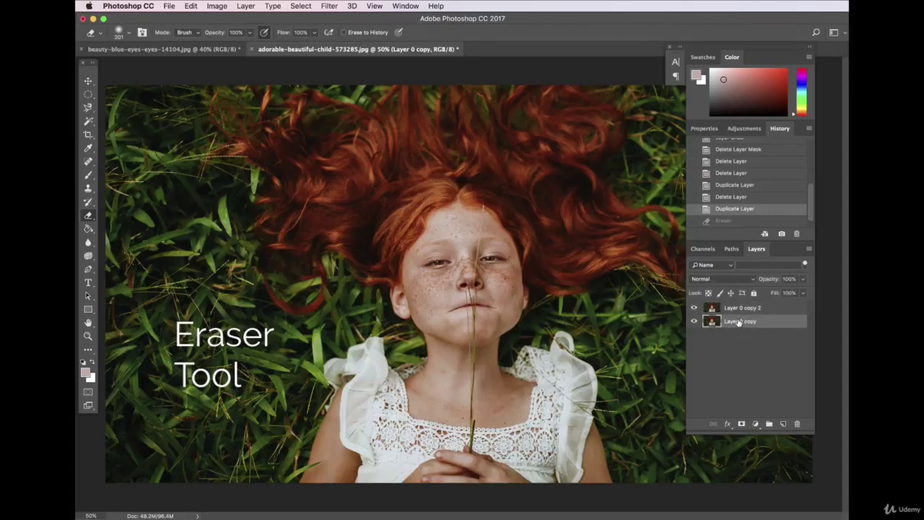
pyautogui.click(695, 322)
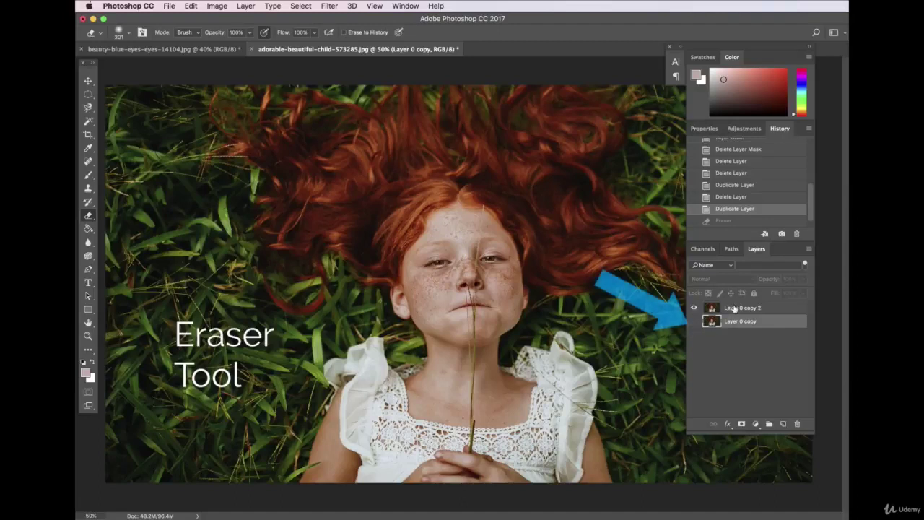
pyautogui.click(747, 308)
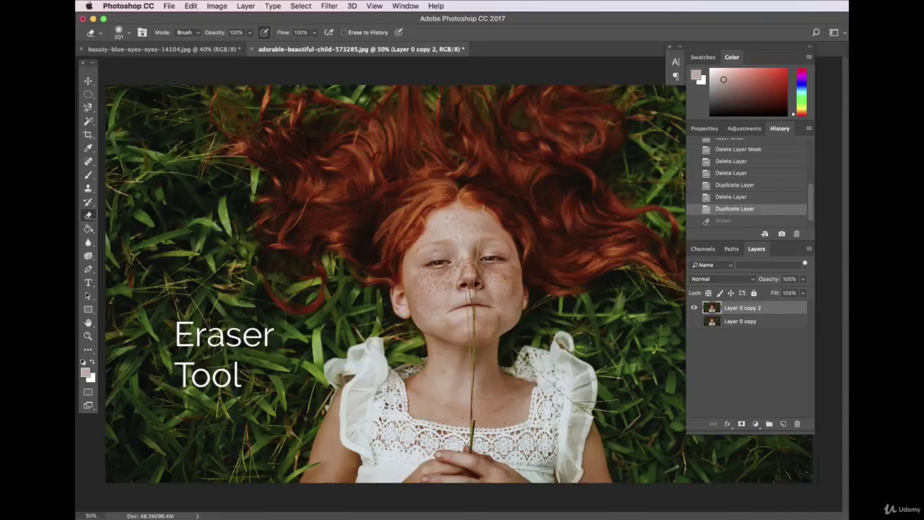
# Erase the girl's face on Layer 0 copy 2, and use a 134 px brush to erase the grass bordering the hair.
pyautogui.moveTo(410, 287)
pyautogui.mouseDown()
pyautogui.moveTo(416, 258)
pyautogui.moveTo(448, 226)
pyautogui.moveTo(467, 225)
pyautogui.moveTo(494, 241)
pyautogui.moveTo(523, 309)
pyautogui.mouseUp()
pyautogui.moveTo(476, 273)
pyautogui.mouseDown()
pyautogui.moveTo(448, 246)
pyautogui.moveTo(416, 290)
pyautogui.moveTo(448, 293)
pyautogui.mouseUp()
pyautogui.click(128, 33)
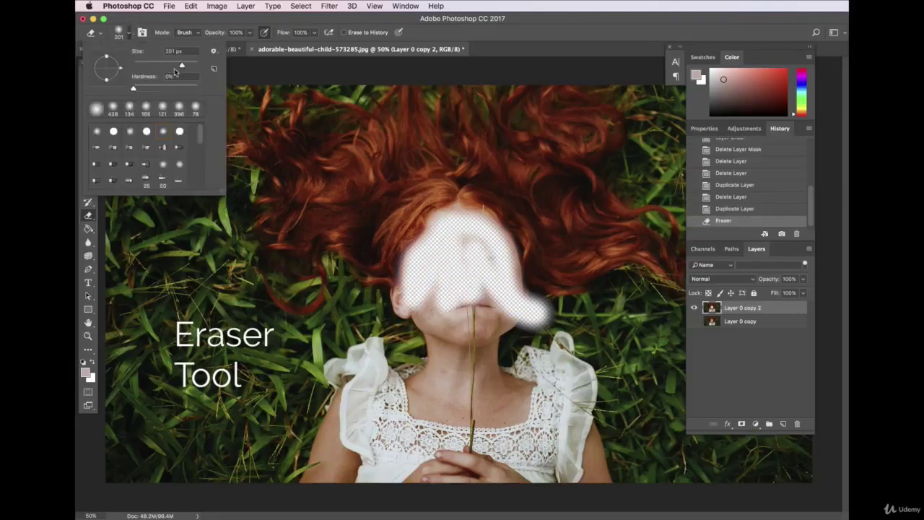
pyautogui.moveTo(376, 293)
pyautogui.mouseDown()
pyautogui.moveTo(406, 287)
pyautogui.moveTo(439, 222)
pyautogui.moveTo(466, 216)
pyautogui.moveTo(501, 239)
pyautogui.moveTo(518, 294)
pyautogui.moveTo(550, 308)
pyautogui.moveTo(522, 296)
pyautogui.moveTo(508, 260)
pyautogui.moveTo(474, 254)
pyautogui.moveTo(465, 241)
pyautogui.moveTo(476, 239)
pyautogui.moveTo(506, 295)
pyautogui.moveTo(574, 307)
pyautogui.moveTo(559, 303)
pyautogui.moveTo(634, 274)
pyautogui.moveTo(651, 282)
pyautogui.moveTo(624, 274)
pyautogui.moveTo(614, 284)
pyautogui.moveTo(661, 292)
pyautogui.moveTo(665, 308)
pyautogui.moveTo(619, 298)
pyautogui.moveTo(377, 293)
pyautogui.moveTo(350, 285)
pyautogui.moveTo(330, 259)
pyautogui.moveTo(337, 294)
pyautogui.moveTo(327, 314)
pyautogui.moveTo(275, 322)
pyautogui.moveTo(252, 293)
pyautogui.moveTo(280, 322)
pyautogui.moveTo(254, 303)
pyautogui.moveTo(248, 272)
pyautogui.moveTo(248, 200)
pyautogui.moveTo(260, 187)
pyautogui.moveTo(248, 172)
pyautogui.moveTo(186, 168)
pyautogui.moveTo(210, 148)
pyautogui.moveTo(207, 81)
pyautogui.moveTo(188, 197)
pyautogui.moveTo(193, 86)
pyautogui.mouseUp()
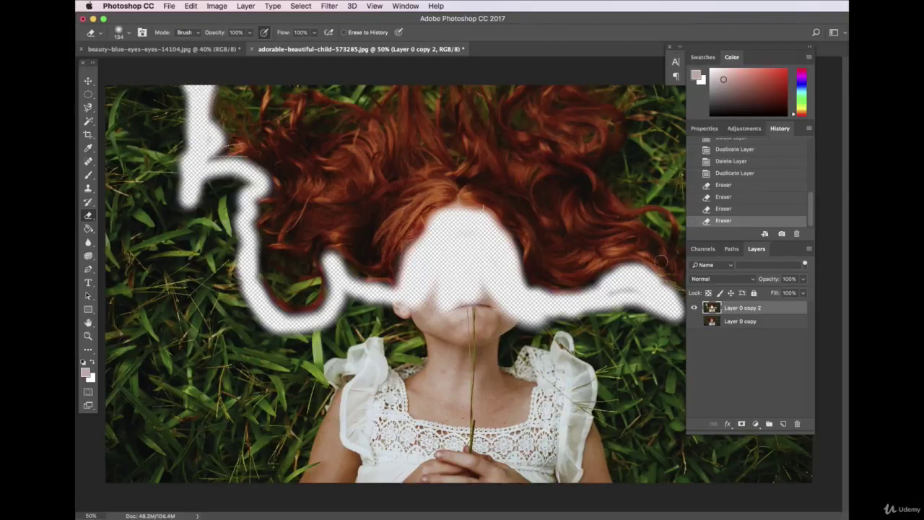
pyautogui.moveTo(668, 198)
pyautogui.mouseDown()
pyautogui.moveTo(630, 200)
pyautogui.moveTo(610, 174)
pyautogui.moveTo(630, 149)
pyautogui.moveTo(637, 115)
pyautogui.moveTo(589, 81)
pyautogui.moveTo(645, 112)
pyautogui.moveTo(622, 181)
pyautogui.moveTo(652, 185)
pyautogui.moveTo(634, 192)
pyautogui.moveTo(631, 178)
pyautogui.moveTo(645, 171)
pyautogui.moveTo(664, 182)
pyautogui.moveTo(663, 130)
pyautogui.moveTo(636, 88)
pyautogui.moveTo(669, 90)
pyautogui.moveTo(677, 194)
pyautogui.moveTo(677, 98)
pyautogui.moveTo(664, 116)
pyautogui.moveTo(671, 193)
pyautogui.moveTo(658, 130)
pyautogui.moveTo(664, 89)
pyautogui.moveTo(643, 148)
pyautogui.mouseUp()
pyautogui.moveTo(613, 327)
pyautogui.mouseDown()
pyautogui.moveTo(668, 324)
pyautogui.moveTo(621, 319)
pyautogui.mouseUp()
pyautogui.moveTo(240, 186)
pyautogui.mouseDown()
pyautogui.moveTo(206, 171)
pyautogui.moveTo(222, 184)
pyautogui.moveTo(239, 240)
pyautogui.moveTo(234, 205)
pyautogui.moveTo(239, 312)
pyautogui.mouseUp()
pyautogui.moveTo(271, 270)
pyautogui.mouseDown()
pyautogui.moveTo(295, 294)
pyautogui.moveTo(312, 285)
pyautogui.moveTo(302, 293)
pyautogui.moveTo(303, 283)
pyautogui.moveTo(242, 249)
pyautogui.mouseUp()
# Try erasing the girl's dress with a 1400 px brush and undo the stroke.
pyautogui.click(129, 33)
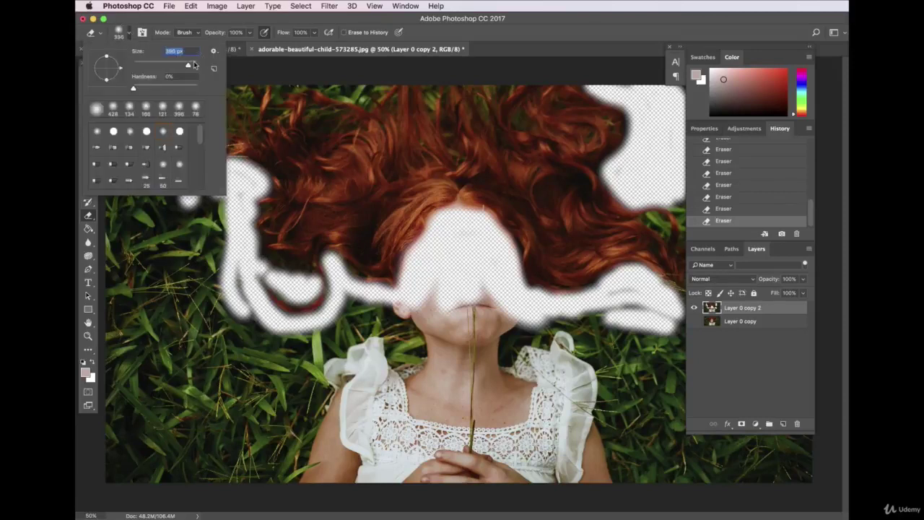
pyautogui.moveTo(464, 392)
pyautogui.mouseDown()
pyautogui.moveTo(443, 381)
pyautogui.moveTo(516, 413)
pyautogui.mouseUp()
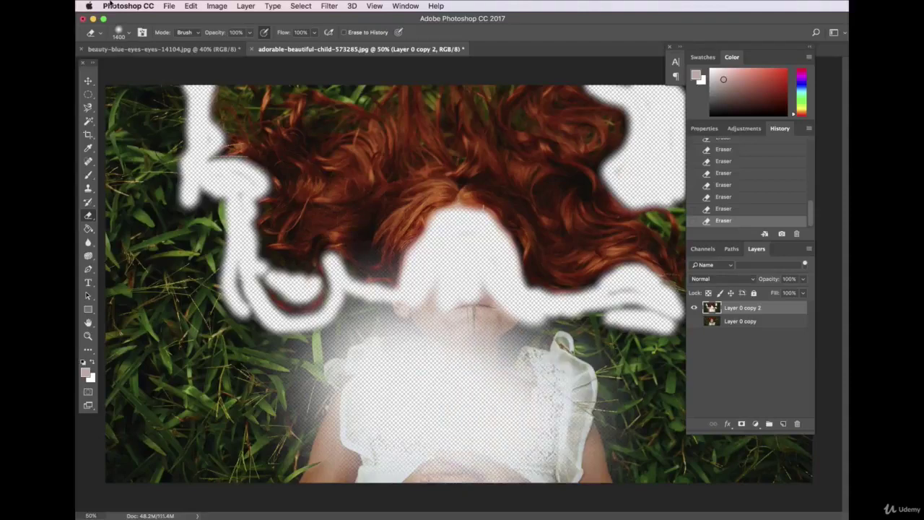
pyautogui.click(190, 5)
pyautogui.click(202, 18)
# Erase the lower face with a 201 px brush, and the girl's body and the surrounding grass with a 412 px brush.
pyautogui.click(129, 33)
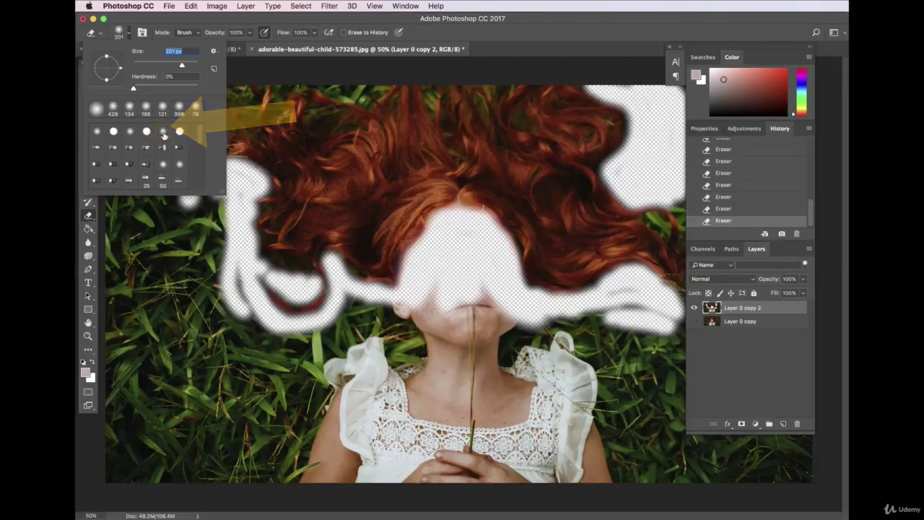
pyautogui.moveTo(260, 307)
pyautogui.mouseDown()
pyautogui.moveTo(285, 365)
pyautogui.moveTo(358, 304)
pyautogui.moveTo(419, 317)
pyautogui.moveTo(466, 307)
pyautogui.moveTo(621, 332)
pyautogui.moveTo(635, 304)
pyautogui.mouseUp()
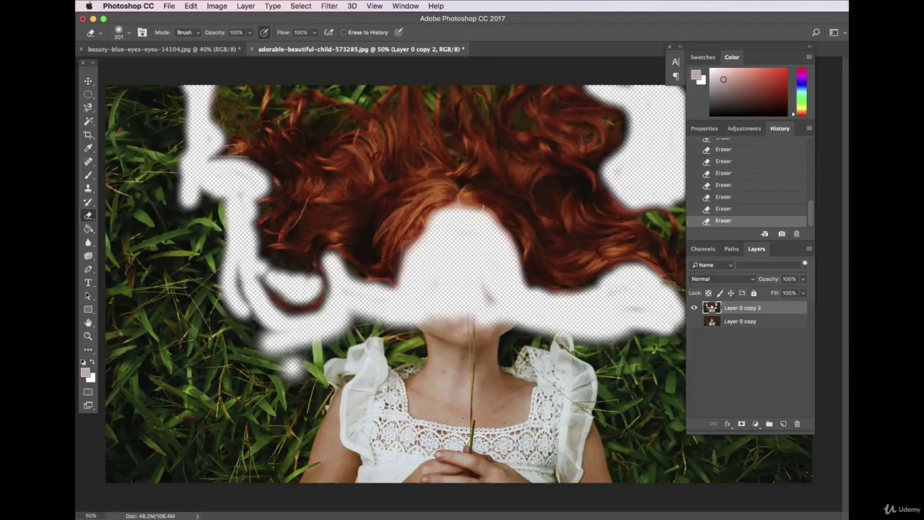
pyautogui.click(128, 33)
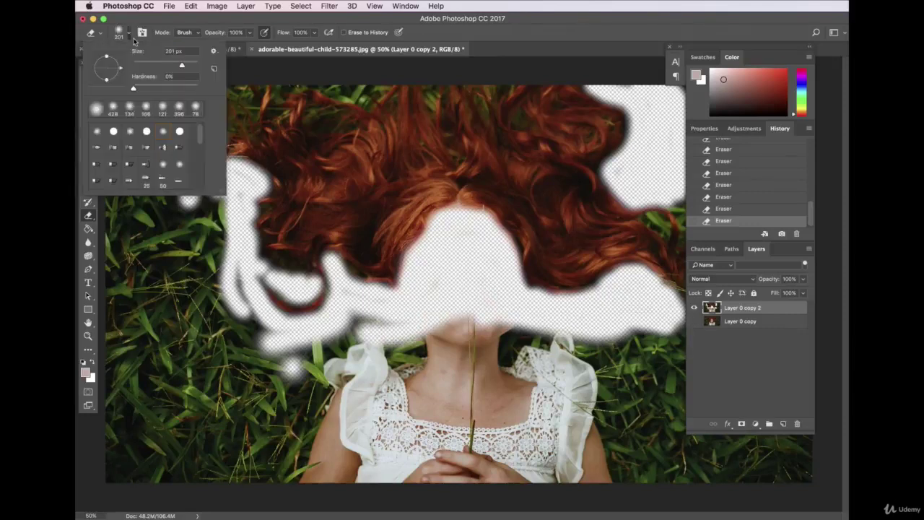
pyautogui.click(377, 386)
pyautogui.moveTo(303, 351)
pyautogui.mouseDown()
pyautogui.moveTo(367, 326)
pyautogui.moveTo(506, 350)
pyautogui.moveTo(654, 350)
pyautogui.moveTo(332, 387)
pyautogui.moveTo(433, 443)
pyautogui.moveTo(231, 419)
pyautogui.moveTo(246, 380)
pyautogui.moveTo(238, 332)
pyautogui.moveTo(330, 361)
pyautogui.moveTo(217, 347)
pyautogui.moveTo(254, 325)
pyautogui.moveTo(155, 101)
pyautogui.moveTo(133, 144)
pyautogui.moveTo(141, 399)
pyautogui.moveTo(212, 470)
pyautogui.moveTo(128, 330)
pyautogui.moveTo(181, 392)
pyautogui.moveTo(304, 435)
pyautogui.moveTo(223, 207)
pyautogui.moveTo(217, 299)
pyautogui.moveTo(152, 170)
pyautogui.mouseUp()
pyautogui.moveTo(428, 449)
pyautogui.mouseDown()
pyautogui.moveTo(753, 458)
pyautogui.moveTo(713, 449)
pyautogui.moveTo(670, 417)
pyautogui.moveTo(684, 397)
pyautogui.moveTo(470, 480)
pyautogui.moveTo(669, 361)
pyautogui.mouseUp()
pyautogui.moveTo(738, 47); pyautogui.dragTo(782, 53)
pyautogui.moveTo(722, 216)
pyautogui.mouseDown()
pyautogui.moveTo(690, 180)
pyautogui.moveTo(704, 94)
pyautogui.moveTo(715, 171)
pyautogui.mouseUp()
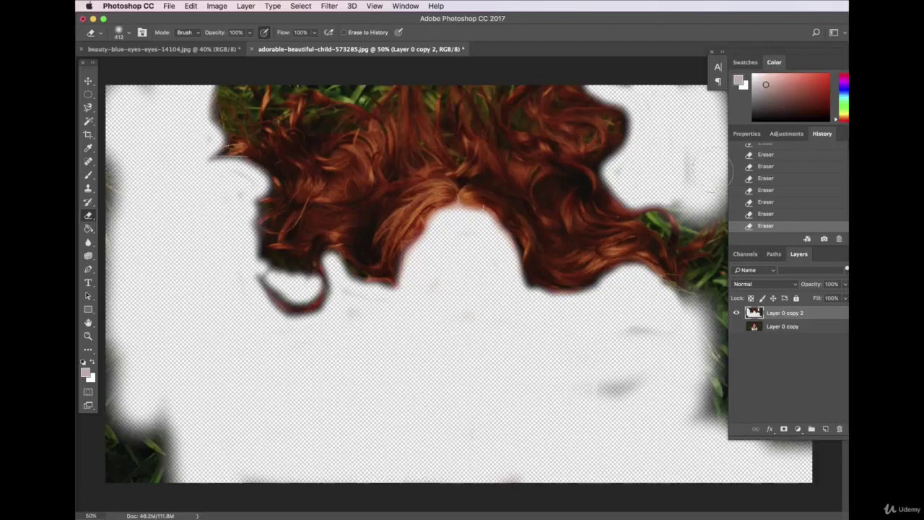
# Set the eraser to 140 px and erase the grass inside the right-hand curl and around the adjacent hair tip.
pyautogui.click(127, 35)
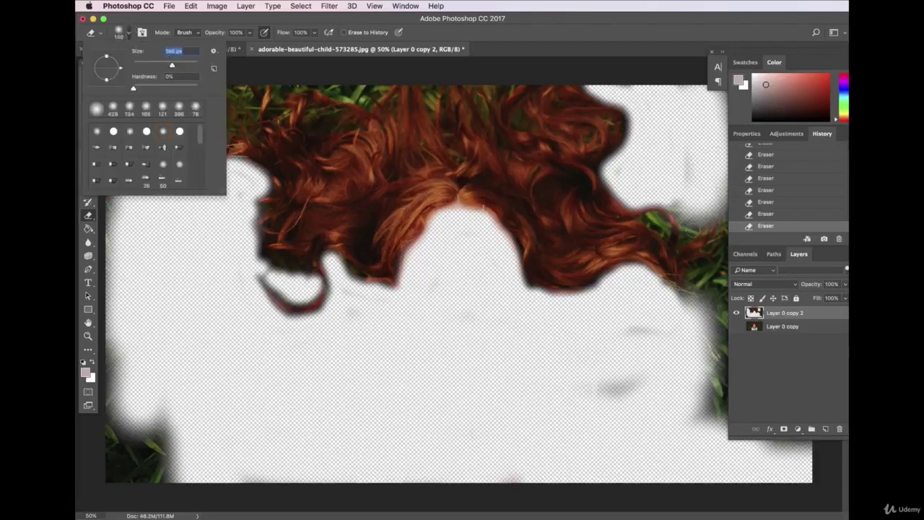
pyautogui.press('Return')
pyautogui.press('[')
pyautogui.press('[')
pyautogui.moveTo(657, 222)
pyautogui.mouseDown()
pyautogui.moveTo(650, 219)
pyautogui.moveTo(661, 230)
pyautogui.moveTo(714, 214)
pyautogui.mouseUp()
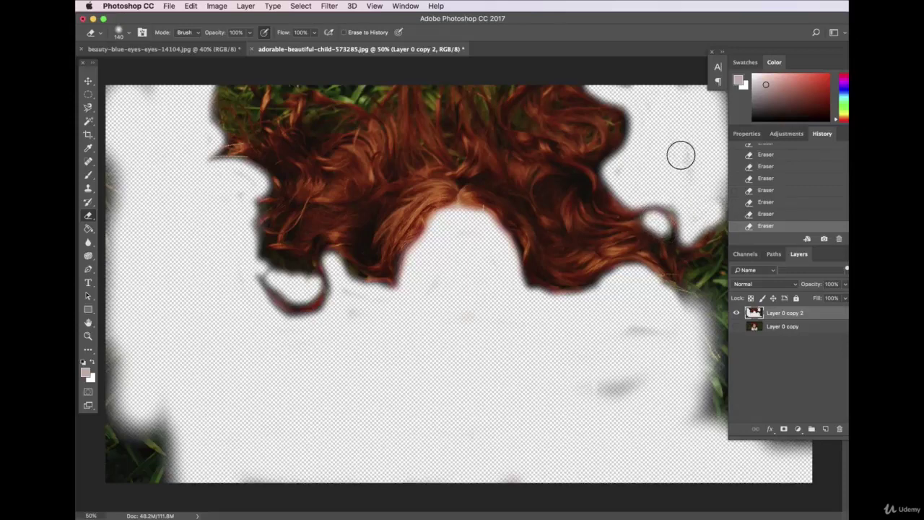
pyautogui.moveTo(690, 292)
pyautogui.mouseDown()
pyautogui.moveTo(719, 256)
pyautogui.moveTo(725, 217)
pyautogui.moveTo(712, 345)
pyautogui.moveTo(707, 288)
pyautogui.mouseUp()
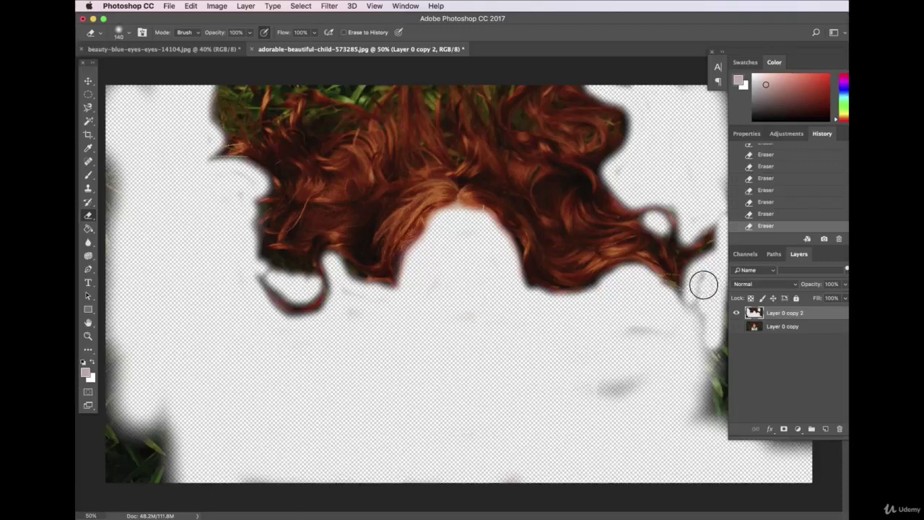
# Set the eraser to 191 px and clear the leftover grass below the hair's right end.
pyautogui.click(131, 35)
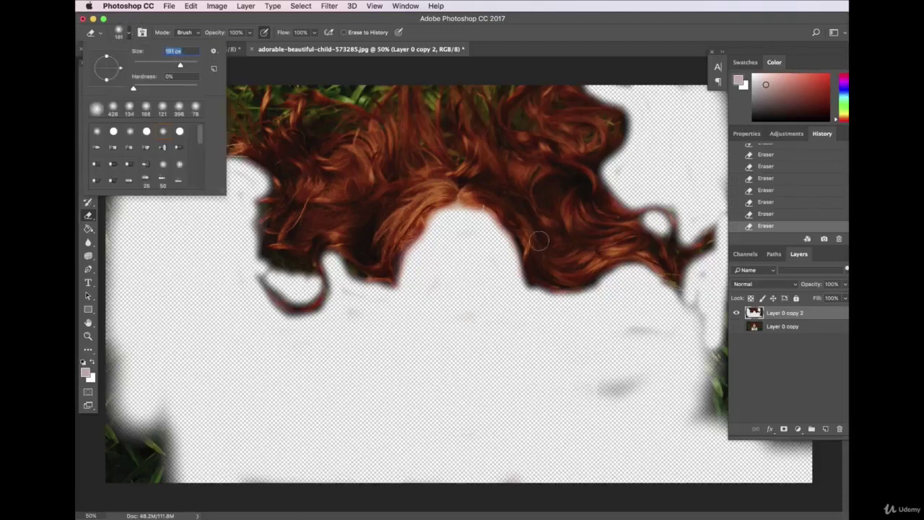
pyautogui.press('Return')
pyautogui.moveTo(698, 282)
pyautogui.mouseDown()
pyautogui.moveTo(692, 376)
pyautogui.moveTo(721, 410)
pyautogui.moveTo(694, 428)
pyautogui.moveTo(669, 363)
pyautogui.moveTo(568, 330)
pyautogui.mouseUp()
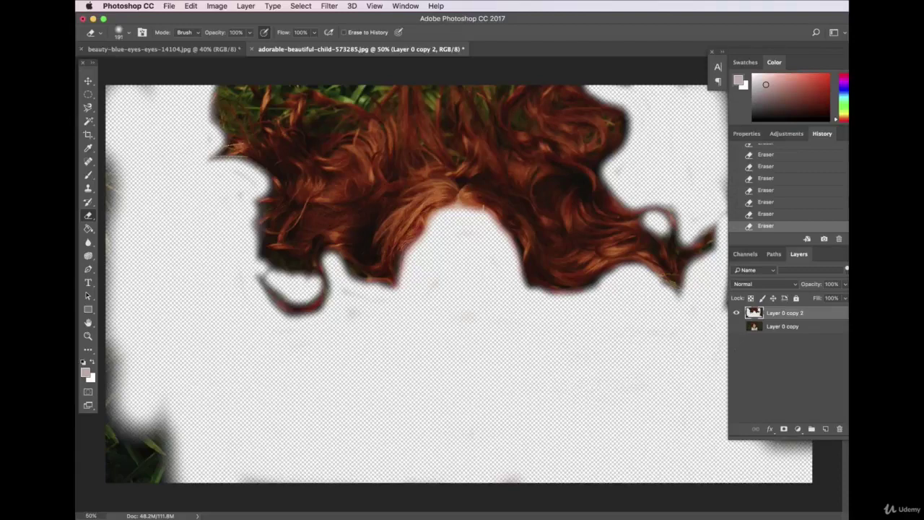
# Try erasing the looping lock below the hair's left side and undo the recent eraser strokes.
pyautogui.moveTo(326, 293); pyautogui.dragTo(307, 311)
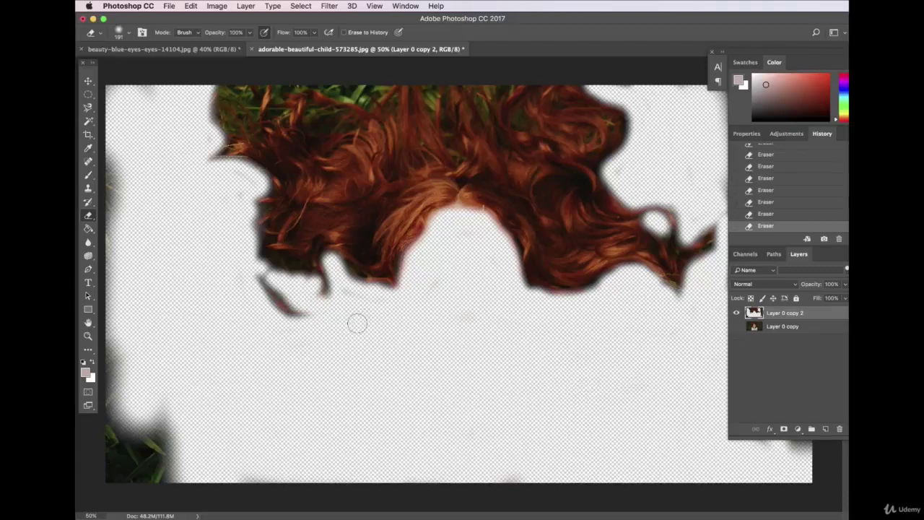
pyautogui.press('super+alt+z')
pyautogui.press('super+alt+z')
pyautogui.press('super+alt+z')
# Erase the remnants at the lower right and left edge of the photo, and the grass beside the upper-left hair.
pyautogui.moveTo(668, 335)
pyautogui.mouseDown()
pyautogui.moveTo(693, 304)
pyautogui.moveTo(699, 405)
pyautogui.moveTo(719, 375)
pyautogui.moveTo(694, 433)
pyautogui.mouseUp()
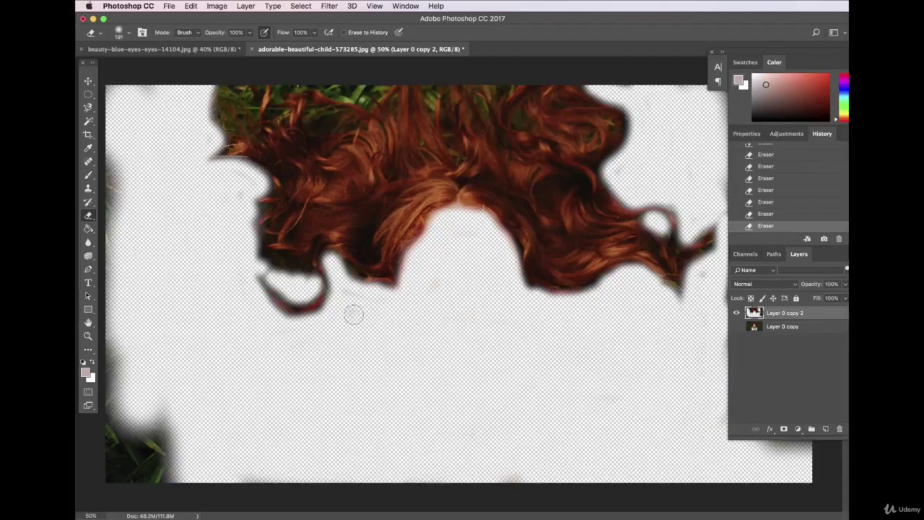
pyautogui.moveTo(114, 239); pyautogui.dragTo(120, 195)
pyautogui.moveTo(220, 148)
pyautogui.mouseDown()
pyautogui.moveTo(230, 119)
pyautogui.moveTo(253, 97)
pyautogui.moveTo(228, 96)
pyautogui.mouseUp()
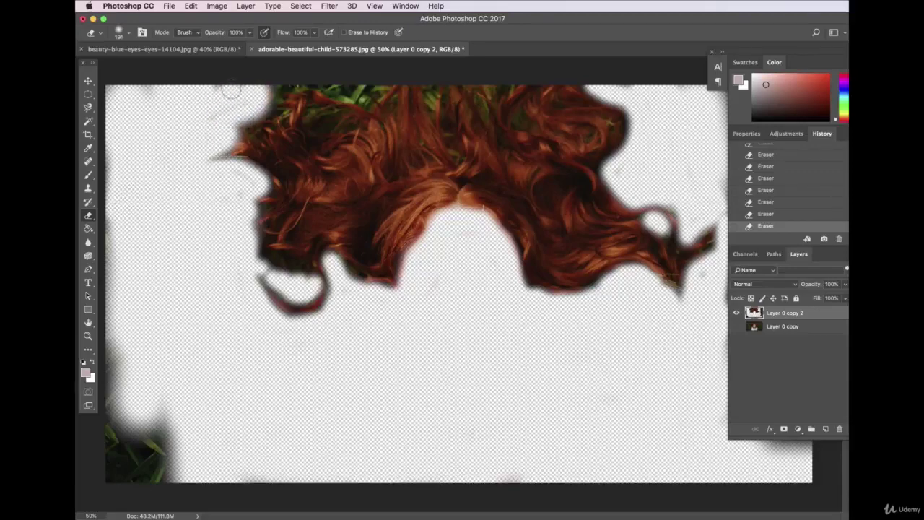
# Compare the isolated hair with the full photo by toggling Layer 0 copy's visibility, leaving both layers visible.
pyautogui.click(88, 81)
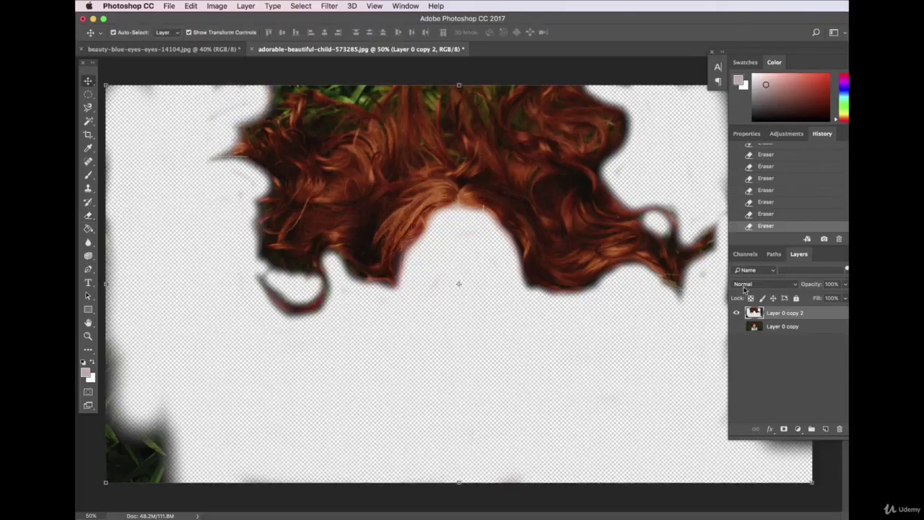
pyautogui.click(737, 327)
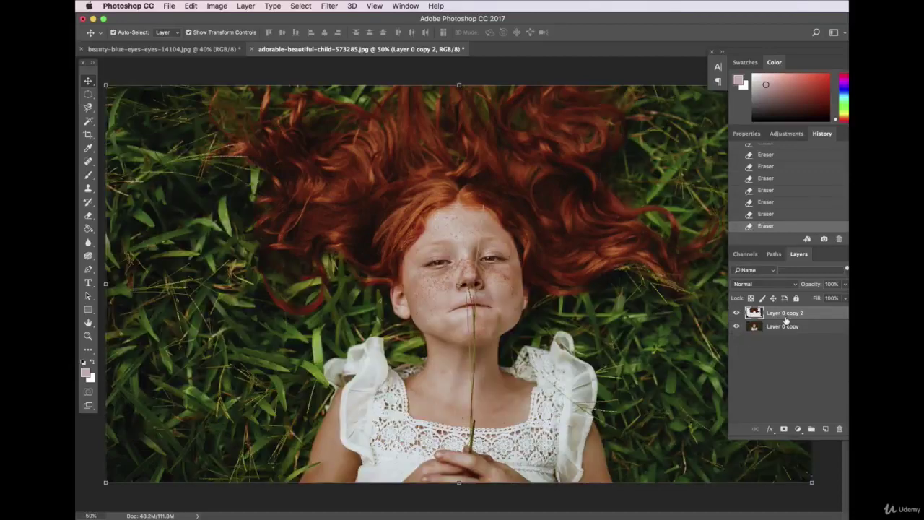
pyautogui.click(737, 327)
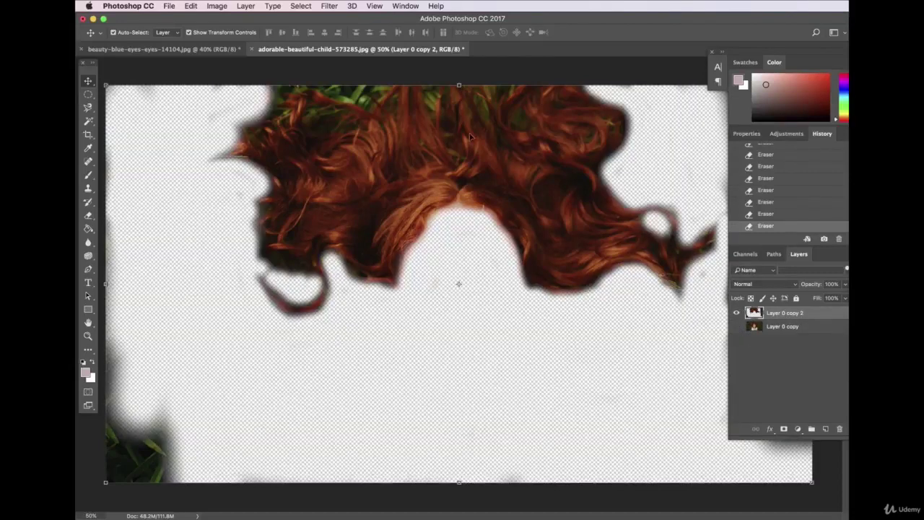
pyautogui.click(737, 327)
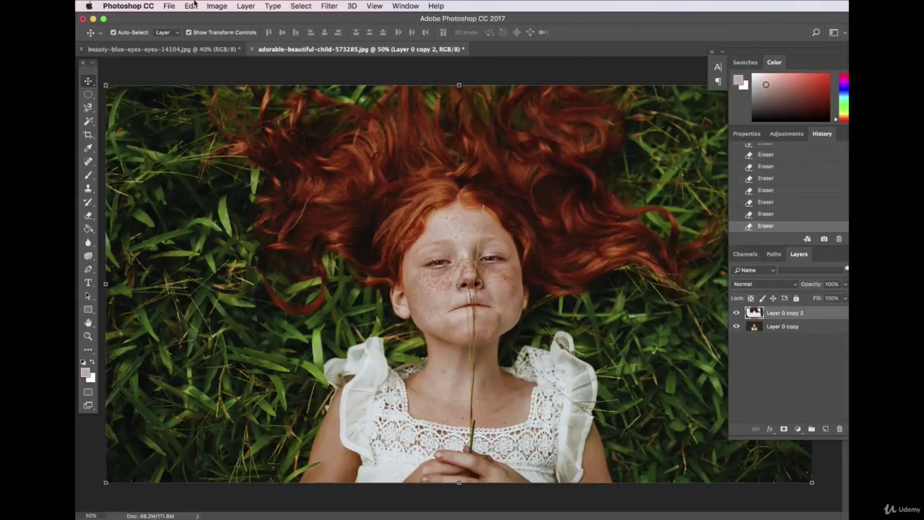
# Desaturate the isolated hair on Layer 0 copy 2.
pyautogui.click(216, 6)
pyautogui.moveTo(231, 34)
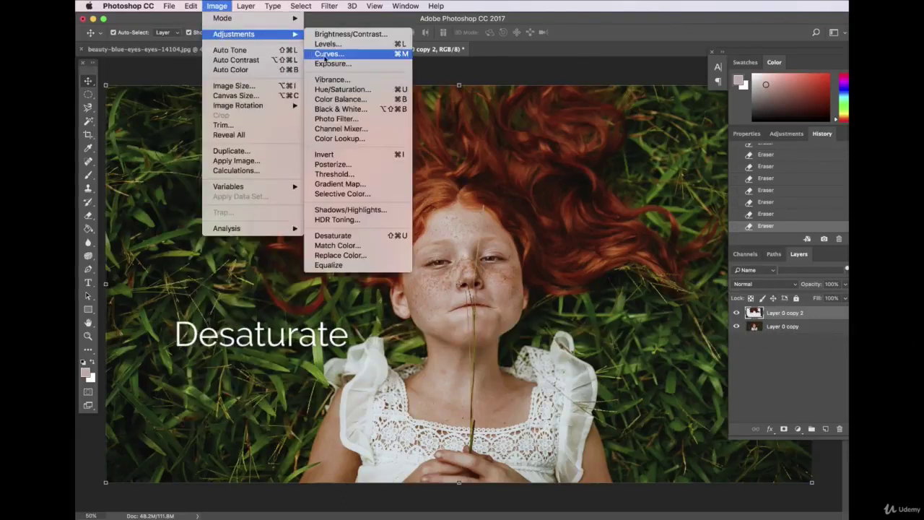
pyautogui.click(338, 235)
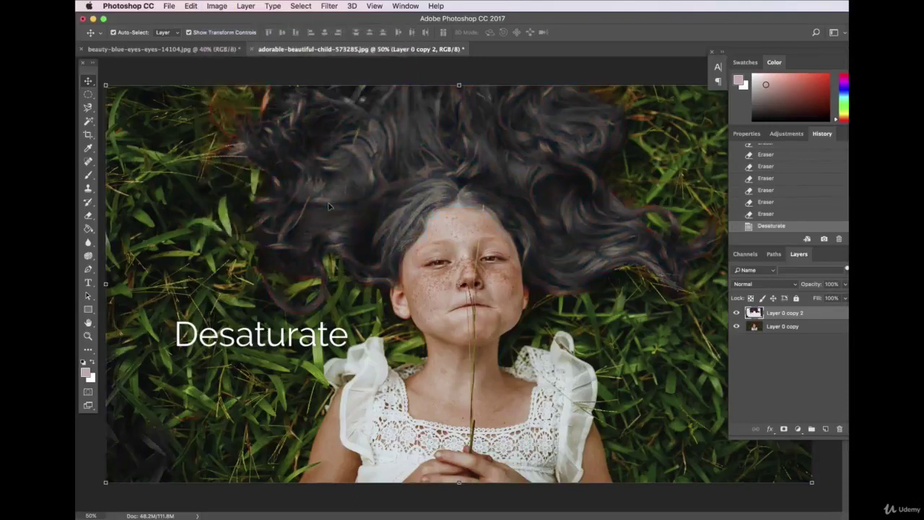
# Erase stray desaturated areas from the grass around the upper and right sides of the hair with the 191 px eraser.
pyautogui.click(88, 217)
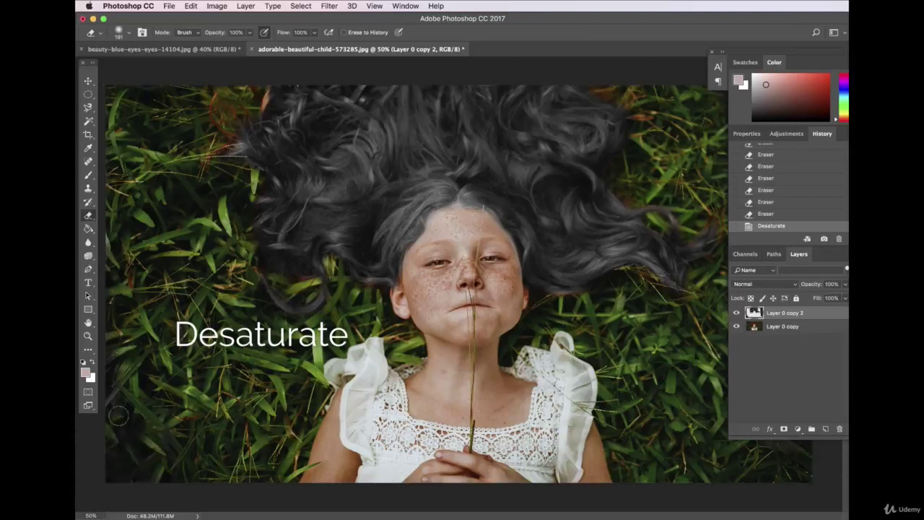
pyautogui.moveTo(222, 114); pyautogui.dragTo(615, 81)
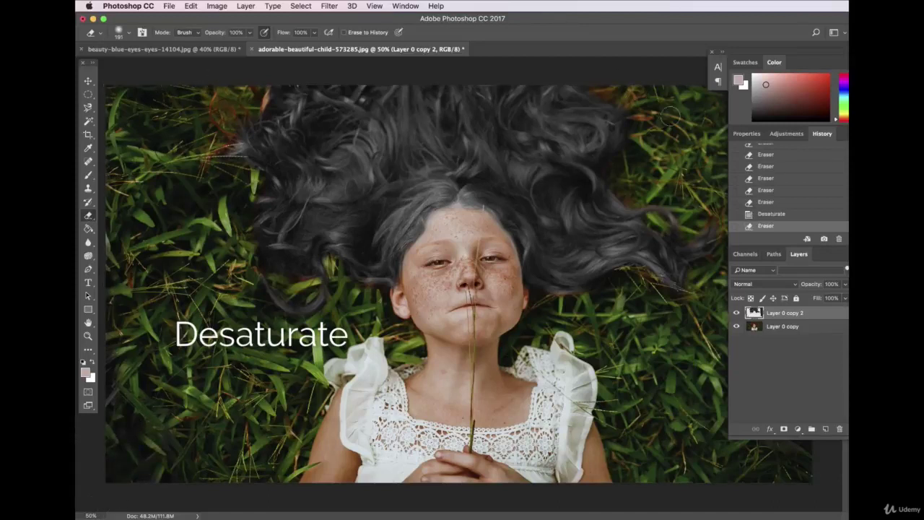
pyautogui.click(710, 192)
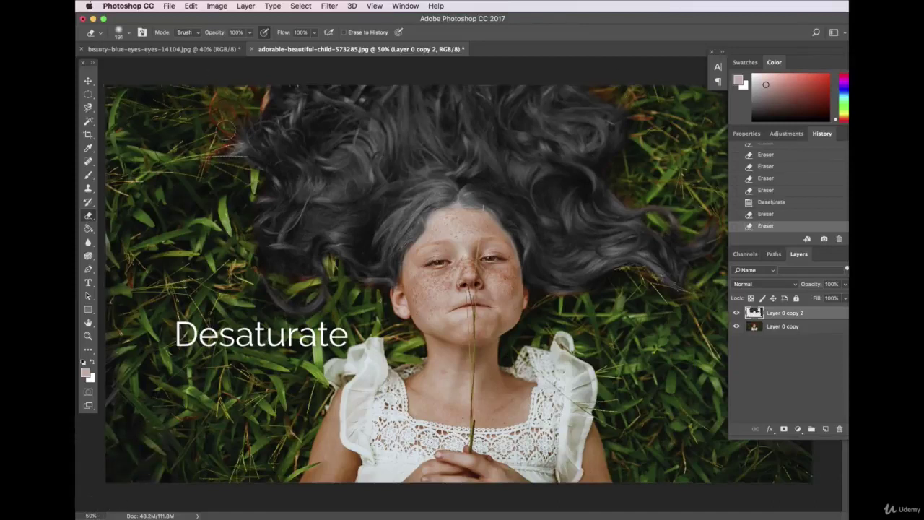
# Erase the grey spill along the forehead hairline, the face's edge and the ear with a 78 px eraser brush.
pyautogui.click(87, 82)
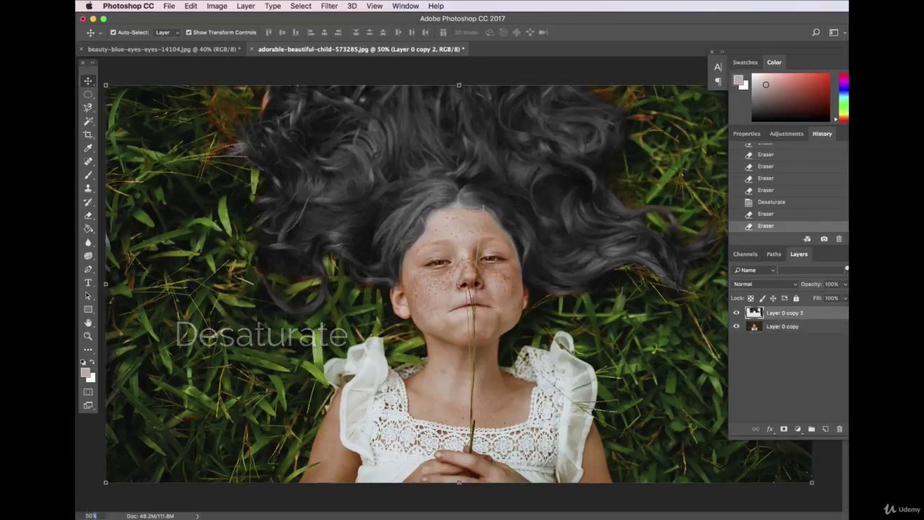
pyautogui.press('Return')
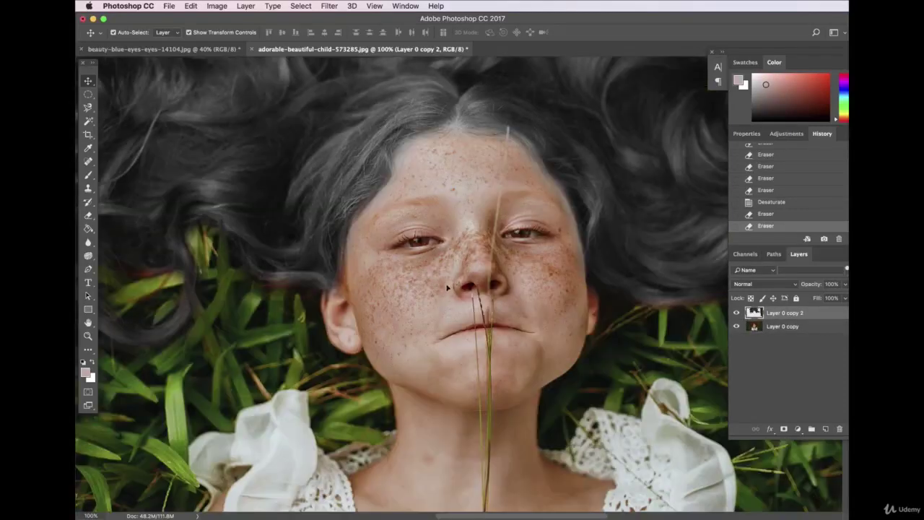
pyautogui.scroll(3, 450, 280)
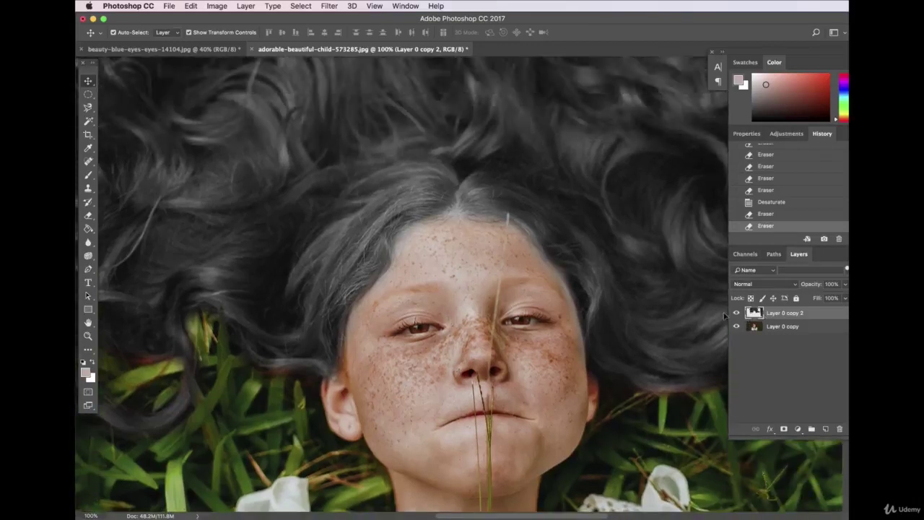
pyautogui.press('e')
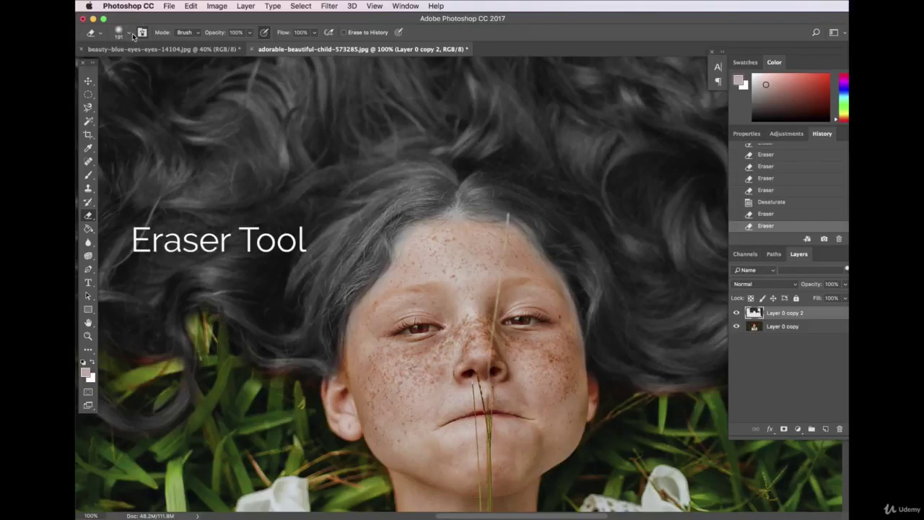
pyautogui.press('F5')
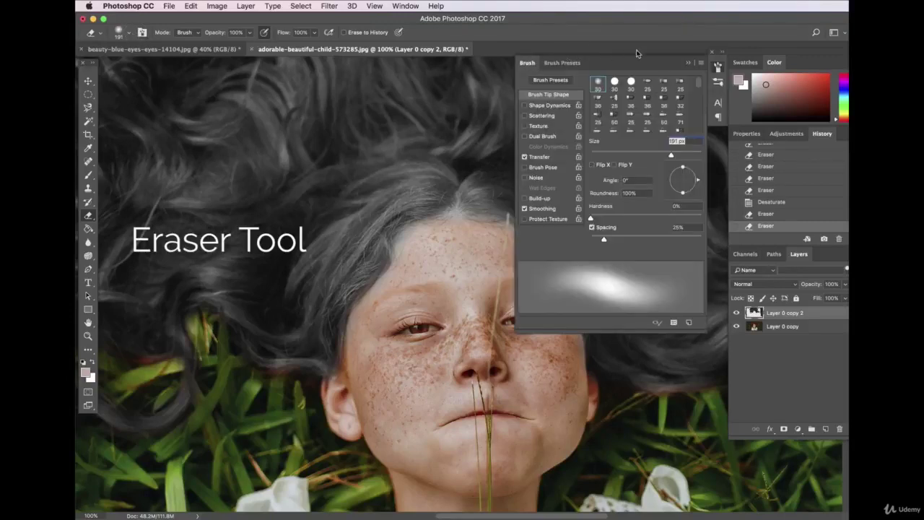
pyautogui.press('F5')
pyautogui.click(129, 34)
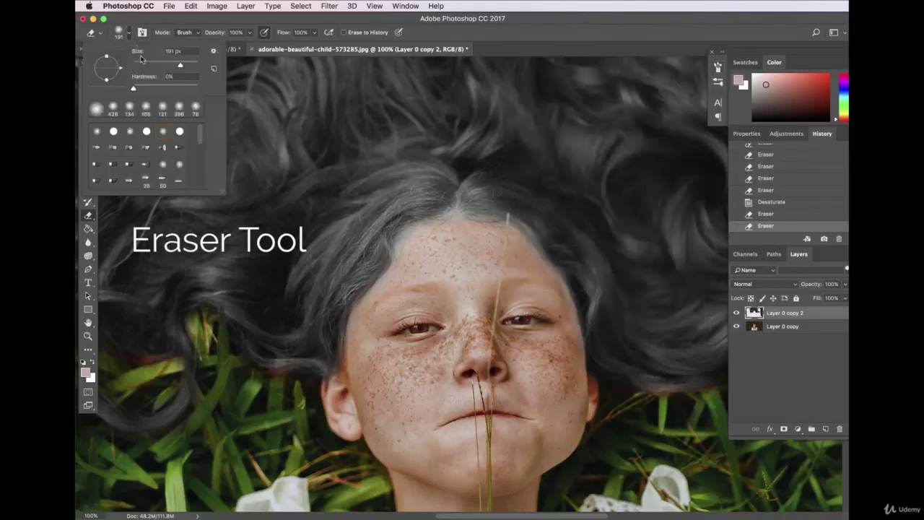
pyautogui.press('Return')
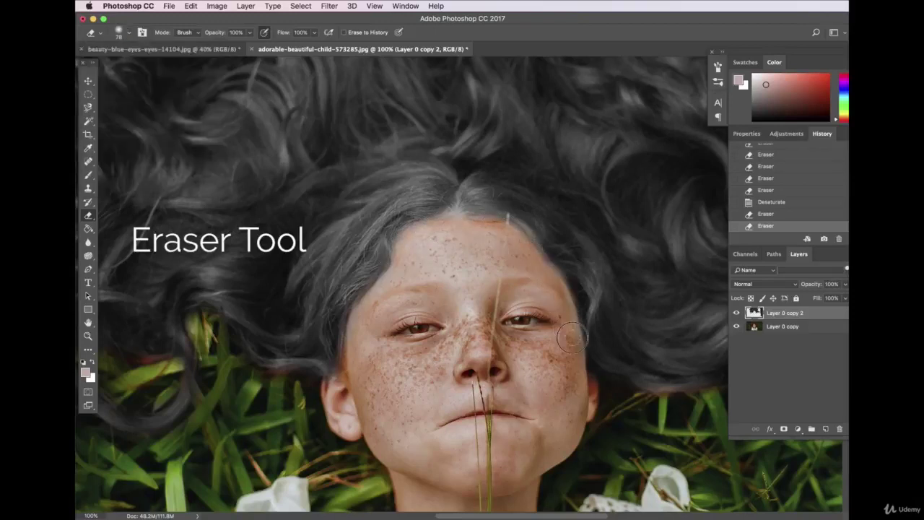
pyautogui.moveTo(357, 351)
pyautogui.mouseDown()
pyautogui.moveTo(355, 316)
pyautogui.moveTo(378, 295)
pyautogui.mouseUp()
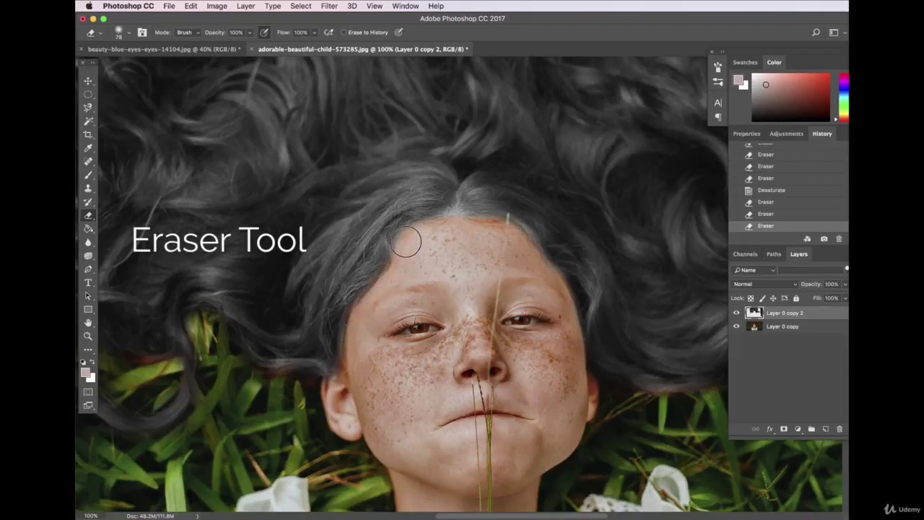
pyautogui.moveTo(464, 222); pyautogui.dragTo(479, 224)
pyautogui.moveTo(344, 382)
pyautogui.mouseDown()
pyautogui.moveTo(338, 394)
pyautogui.moveTo(320, 395)
pyautogui.mouseUp()
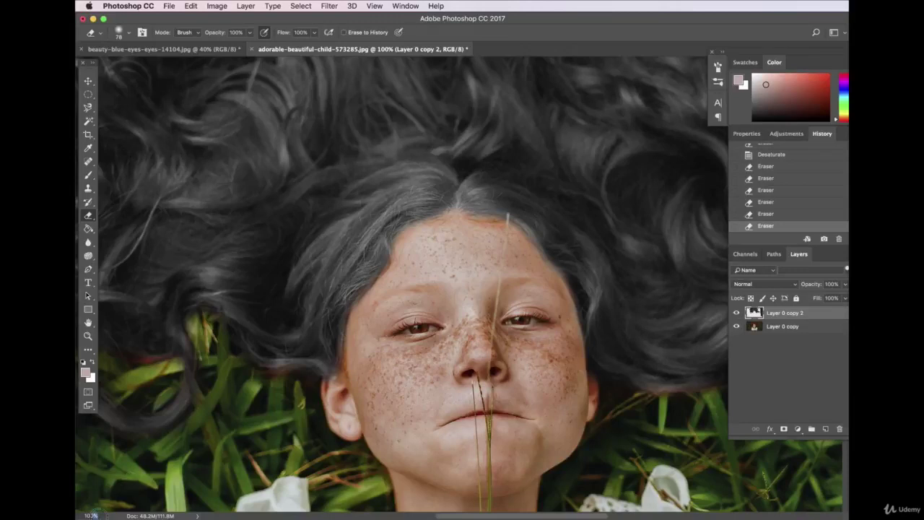
pyautogui.press('super+0')
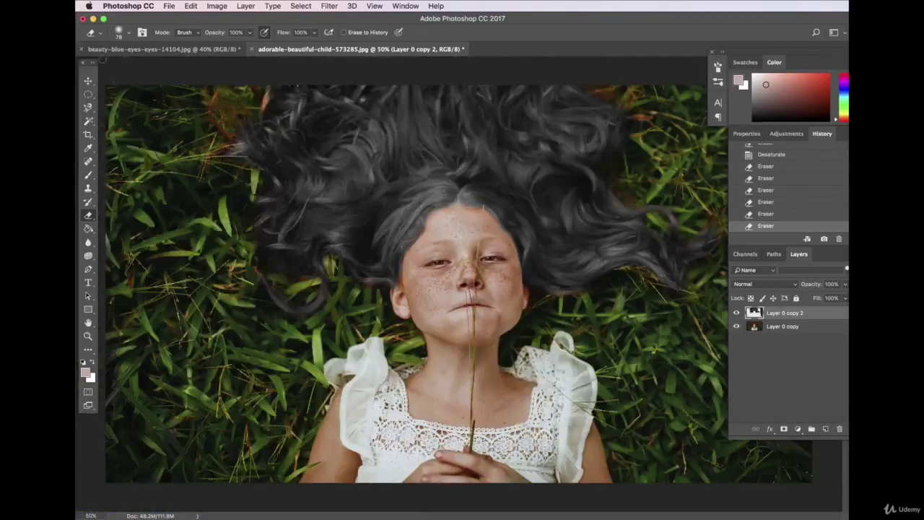
# Adjust the Reds on Layer 0 copy with Selective Color: Cyan about +29, Magenta +1, Yellow -9, Black -27.
pyautogui.click(87, 82)
pyautogui.click(217, 5)
pyautogui.click(366, 25)
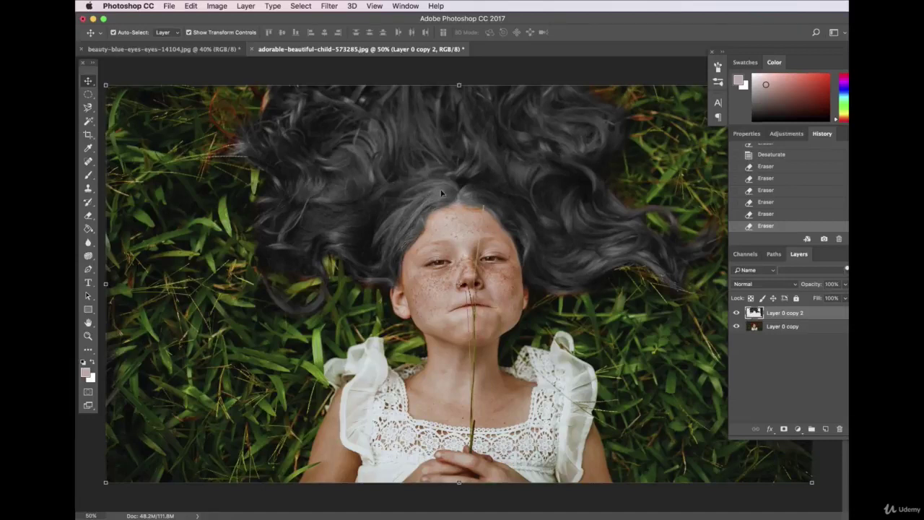
pyautogui.click(808, 330)
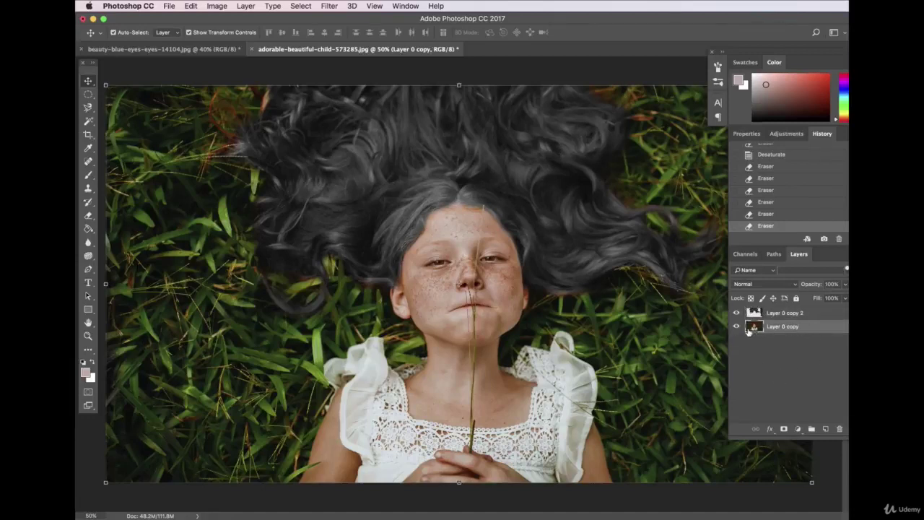
pyautogui.click(216, 6)
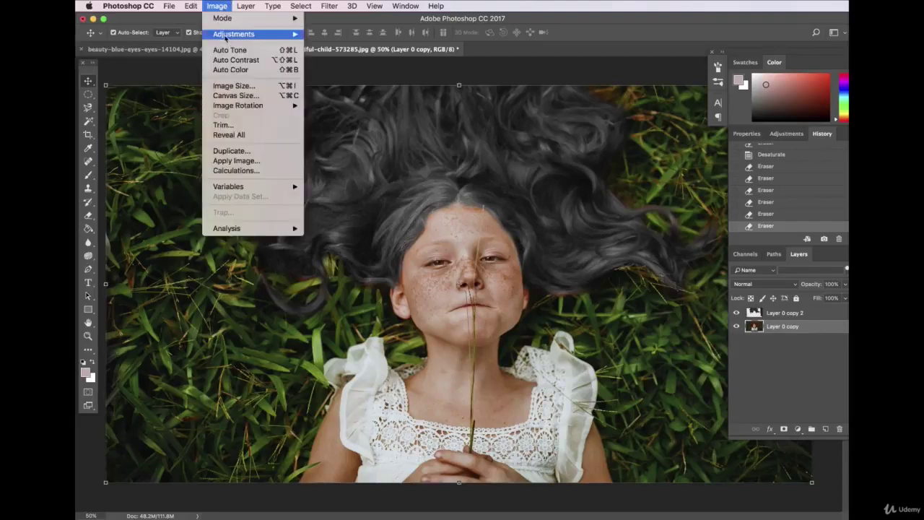
pyautogui.moveTo(227, 36)
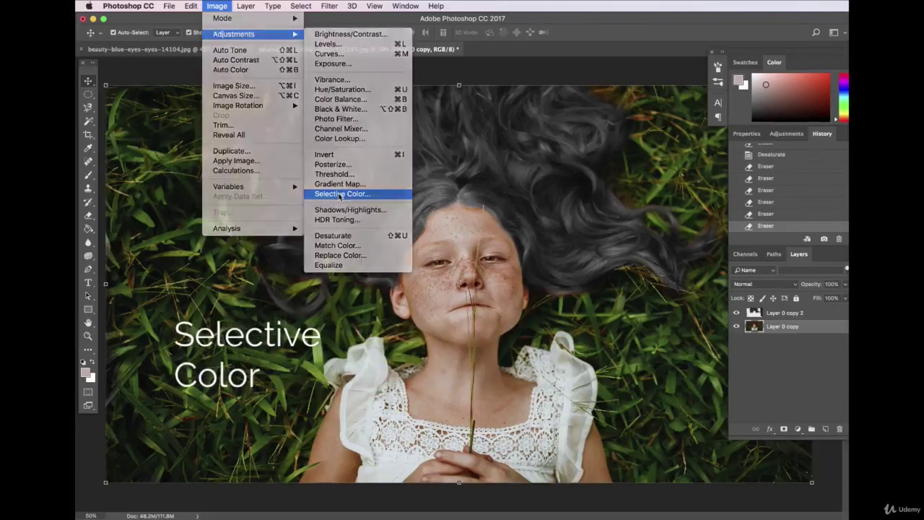
pyautogui.click(339, 194)
pyautogui.moveTo(625, 275); pyautogui.dragTo(635, 227)
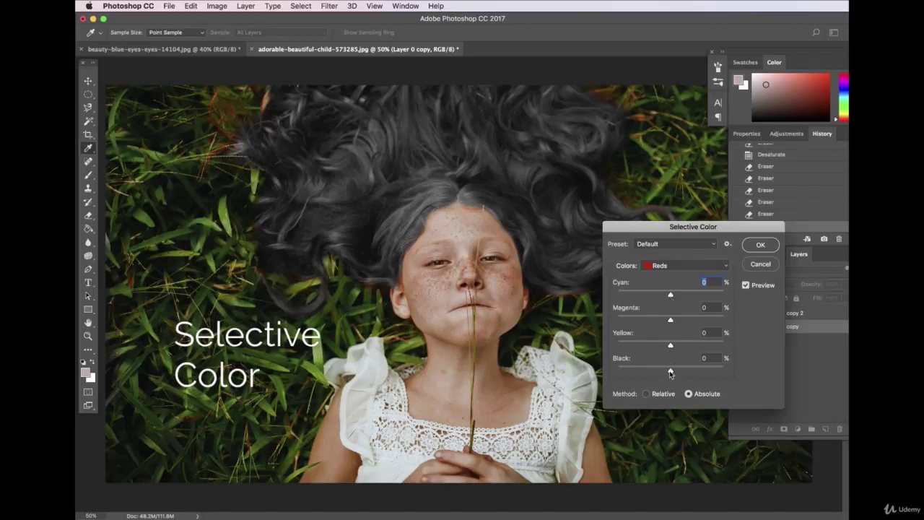
pyautogui.moveTo(670, 372); pyautogui.dragTo(687, 296)
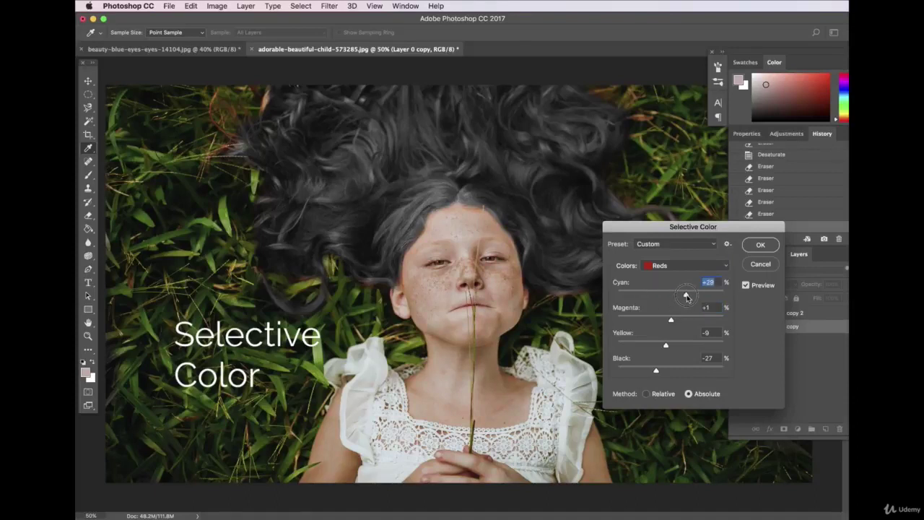
# Set Selective Color's Yellows to Magenta +2, Yellow -8 and Black +16, and apply the adjustment to Layer 0 copy.
pyautogui.click(664, 266)
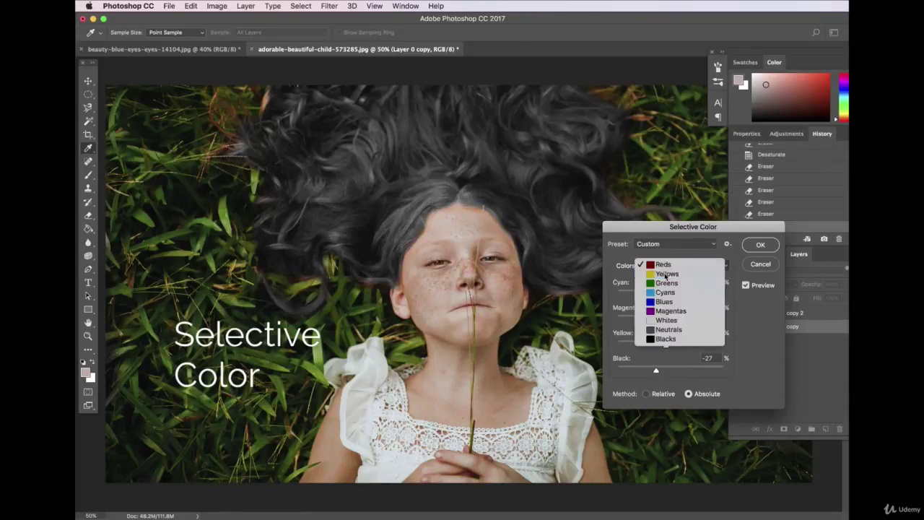
pyautogui.click(666, 274)
pyautogui.moveTo(671, 372); pyautogui.dragTo(671, 296)
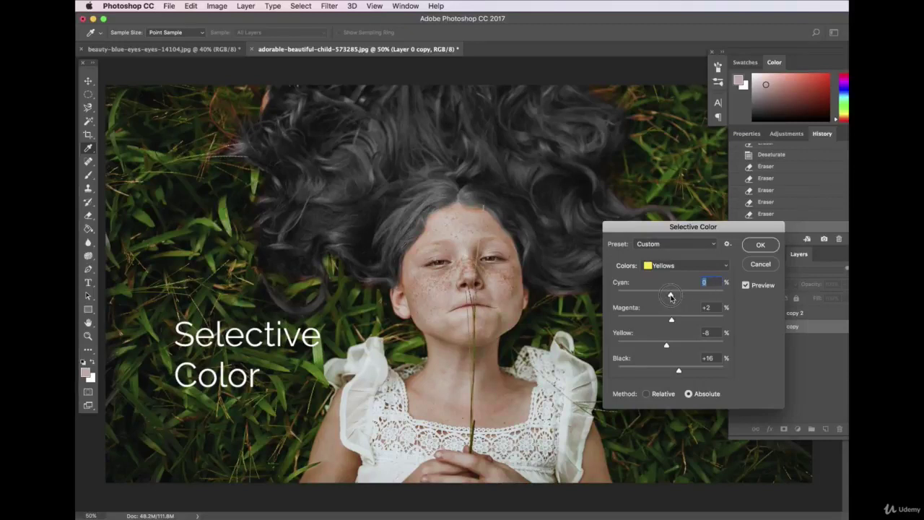
pyautogui.click(759, 246)
pyautogui.press('v')
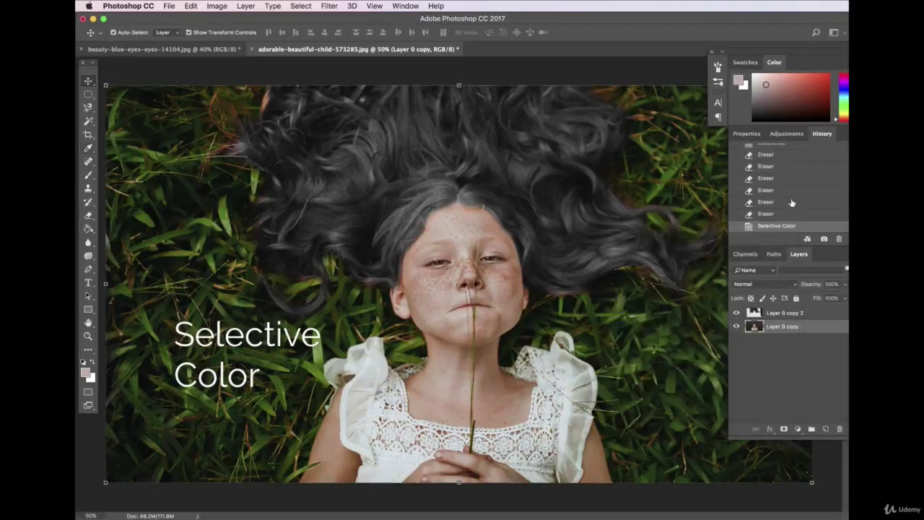
# Compare the photo before and after the Selective Color adjustment, leaving the adjustment applied.
pyautogui.click(774, 214)
pyautogui.click(773, 225)
pyautogui.click(773, 216)
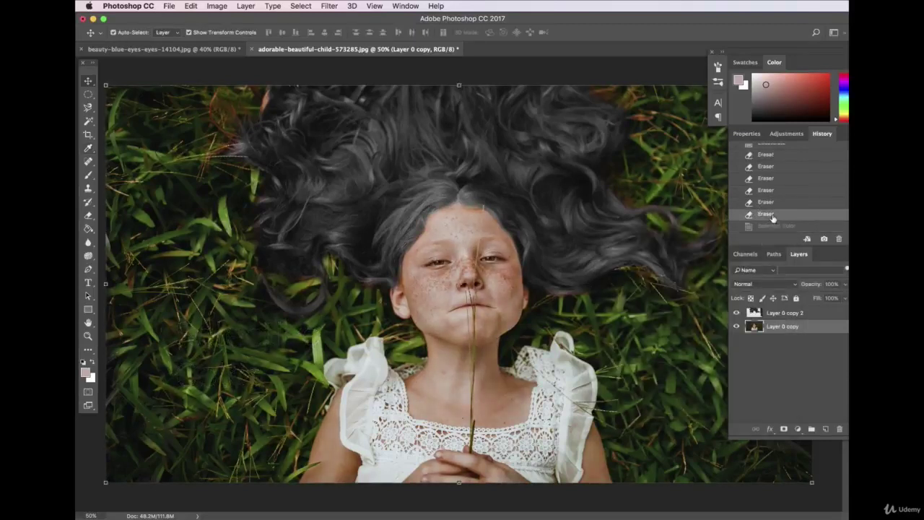
pyautogui.click(772, 226)
# Darken the grey hair on Layer 0 copy 2 with Brightness/Contrast, lowering the brightness and raising the contrast to about 68.
pyautogui.click(779, 315)
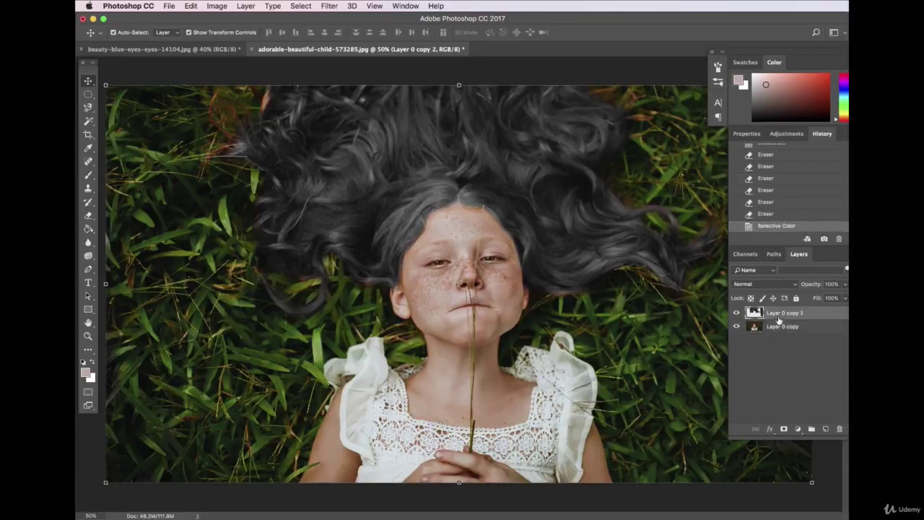
pyautogui.click(218, 6)
pyautogui.click(352, 217)
pyautogui.click(217, 6)
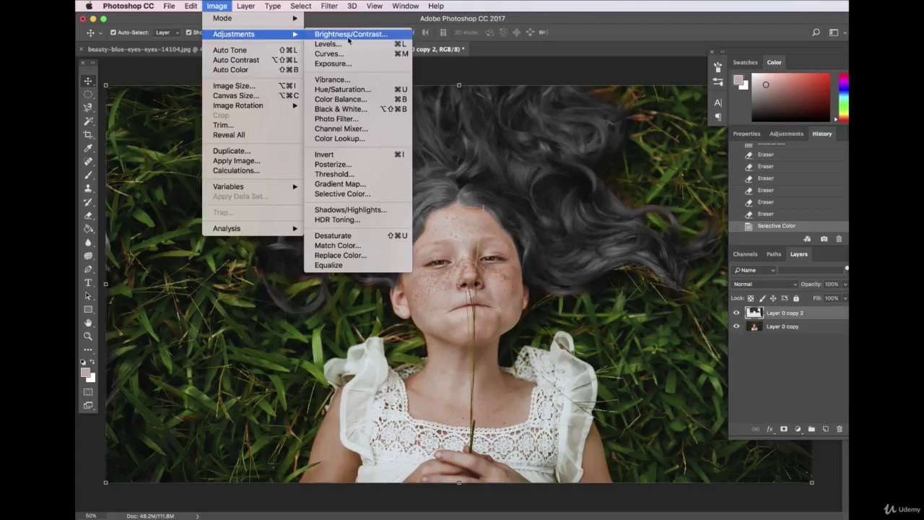
pyautogui.press('Return')
pyautogui.moveTo(592, 309); pyautogui.dragTo(697, 306)
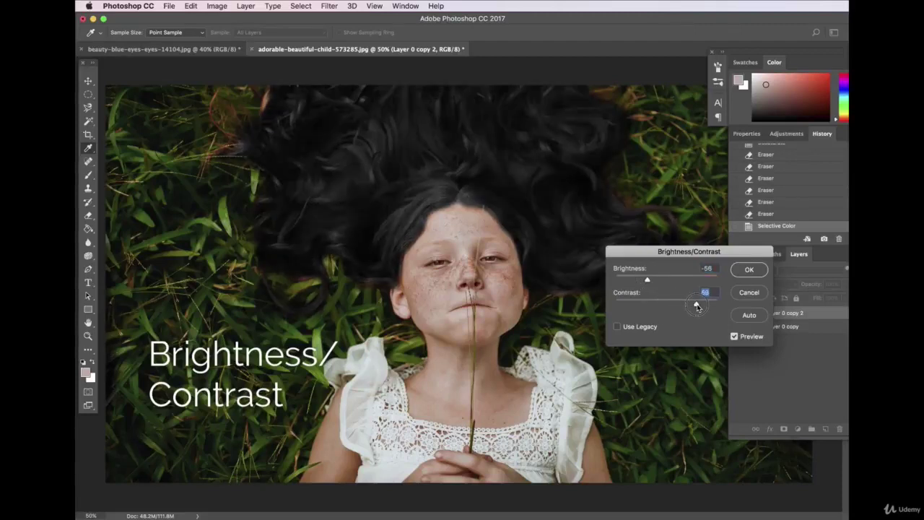
pyautogui.moveTo(652, 281)
pyautogui.mouseDown()
pyautogui.moveTo(638, 281)
pyautogui.moveTo(653, 283)
pyautogui.mouseUp()
pyautogui.click(748, 268)
pyautogui.click(216, 6)
pyautogui.moveTo(233, 34)
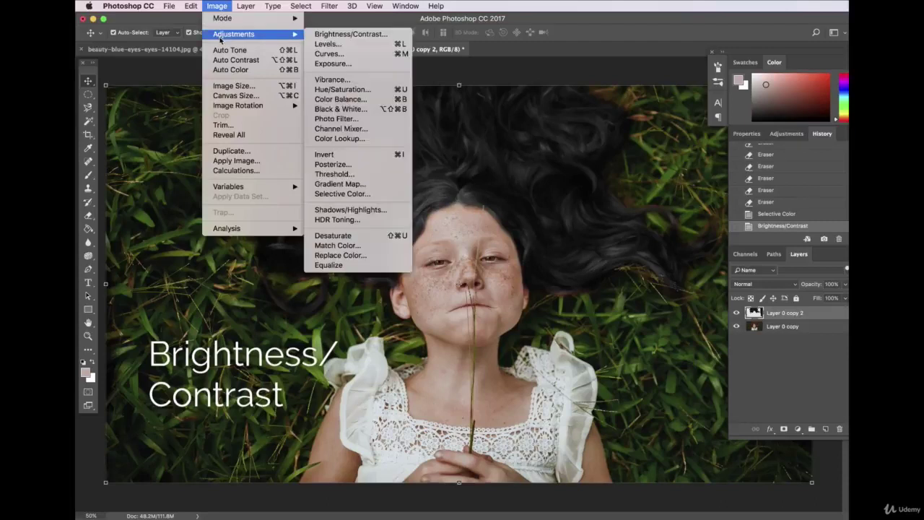
pyautogui.click(355, 64)
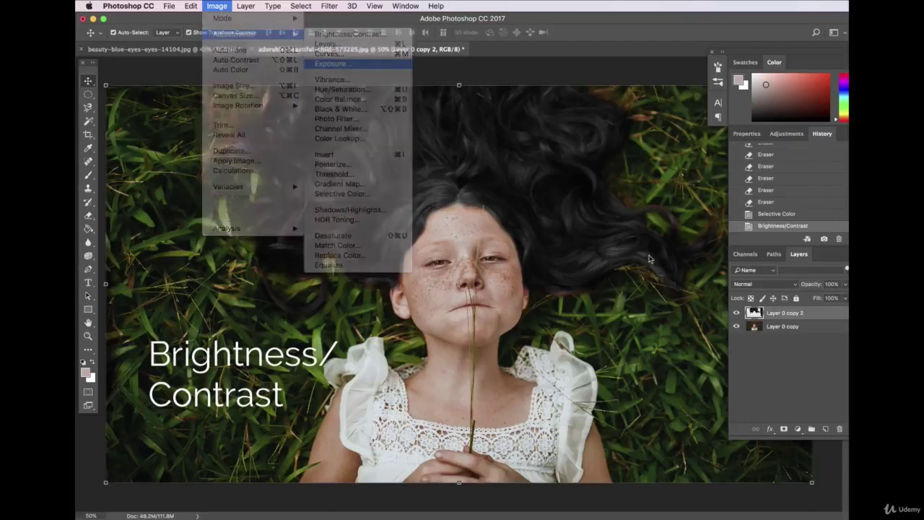
pyautogui.moveTo(597, 327)
pyautogui.mouseDown()
pyautogui.moveTo(619, 327)
pyautogui.moveTo(610, 327)
pyautogui.mouseUp()
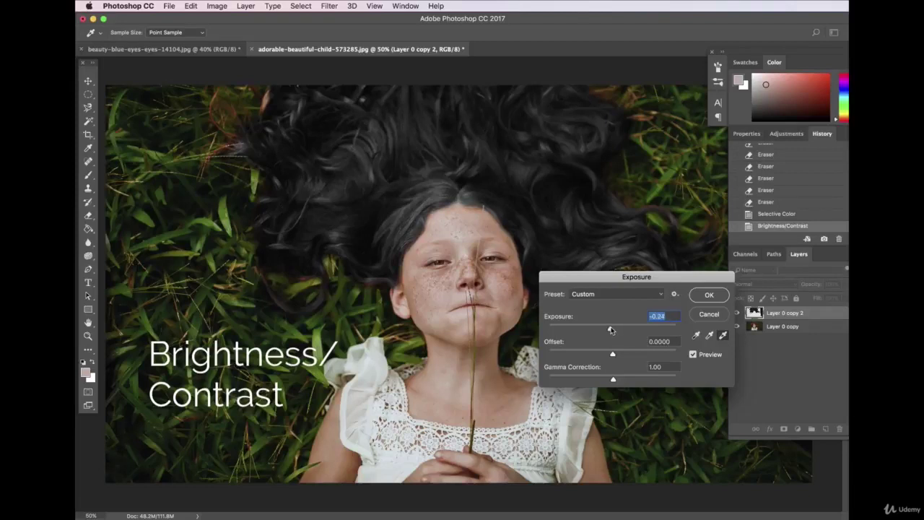
pyautogui.moveTo(614, 379); pyautogui.dragTo(604, 379)
pyautogui.click(710, 314)
# Apply Shadows/Highlights to Layer 0 copy 2: shadows 4%, 25%, 0 px; highlights 19%, 79%, 108 px; color and midtone about -4.
pyautogui.click(217, 5)
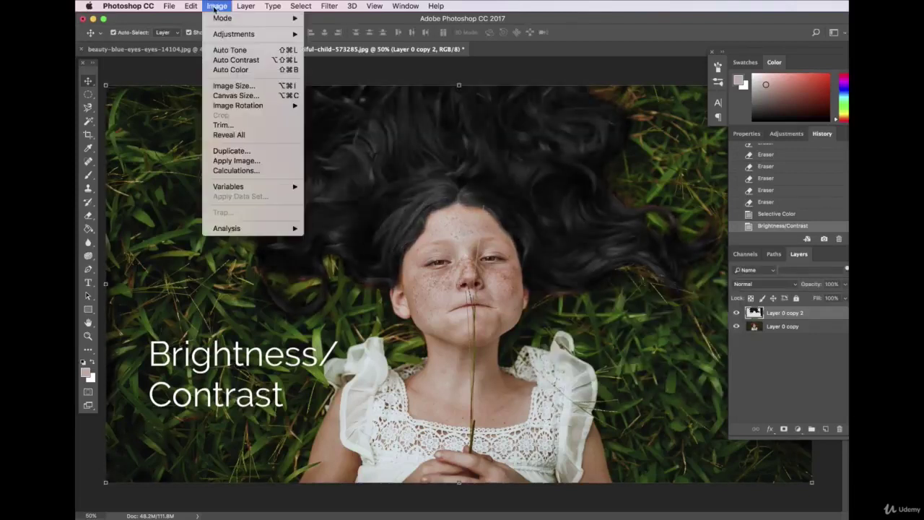
pyautogui.moveTo(239, 34)
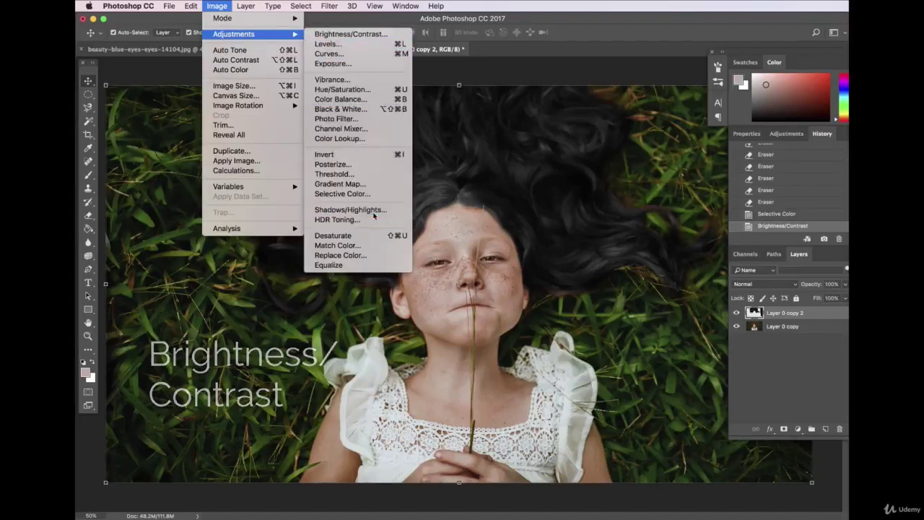
pyautogui.click(351, 210)
pyautogui.moveTo(616, 185); pyautogui.dragTo(656, 406)
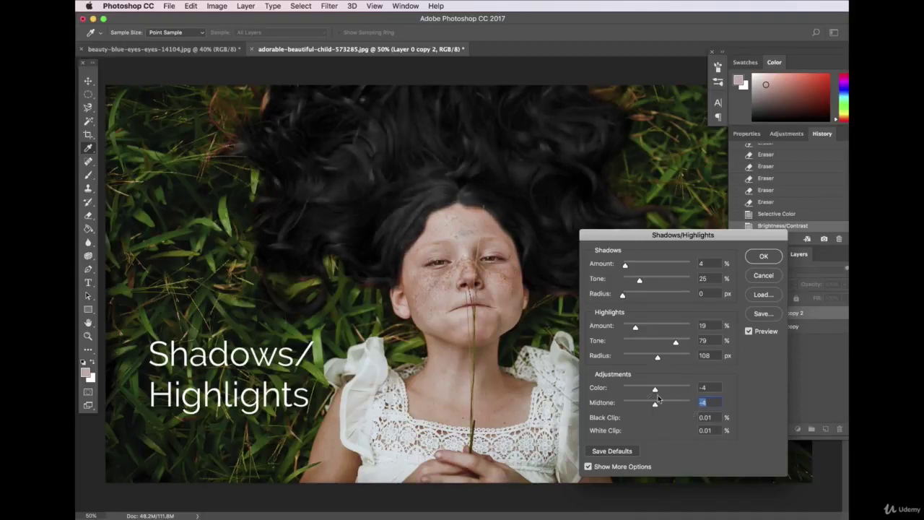
pyautogui.click(763, 256)
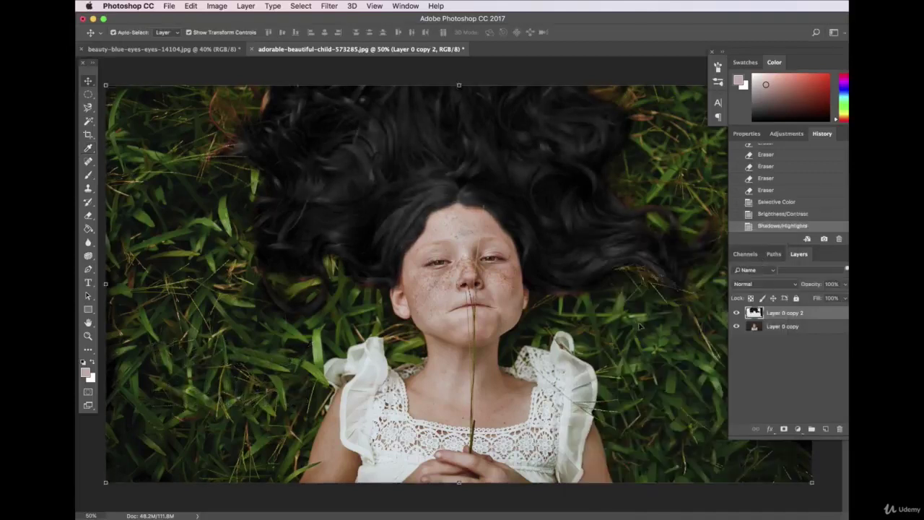
pyautogui.click(561, 64)
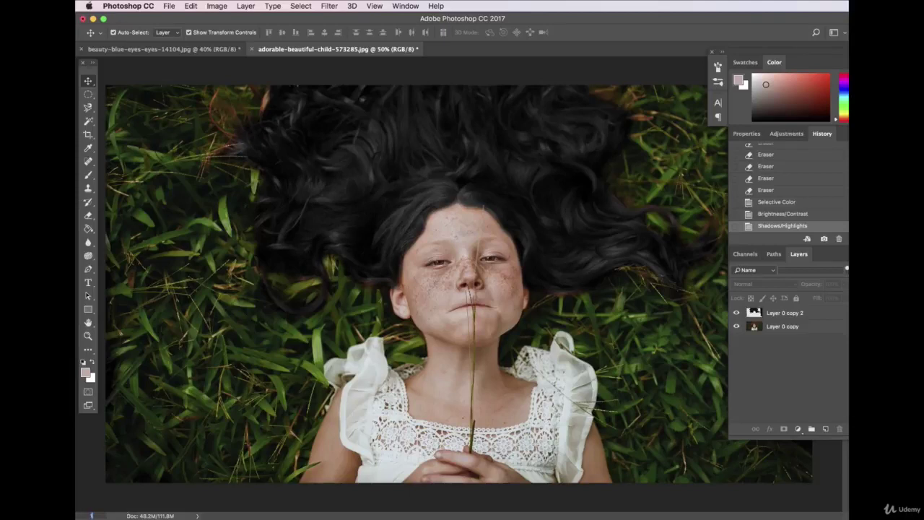
# Set up the Sponge Tool in Desaturate mode for the reddish hair edges beside the ear, viewed at 150%.
pyautogui.write('150')
pyautogui.press('Return')
pyautogui.moveTo(557, 517); pyautogui.dragTo(491, 517)
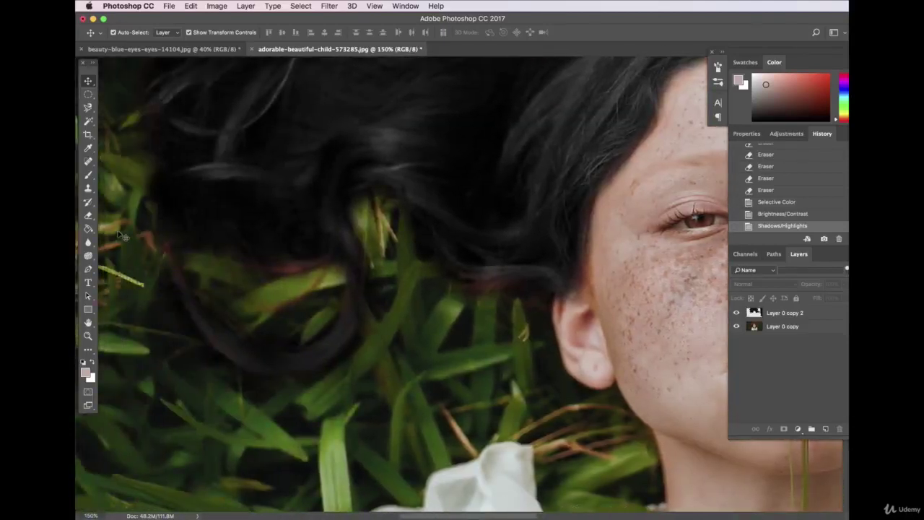
pyautogui.click(87, 255)
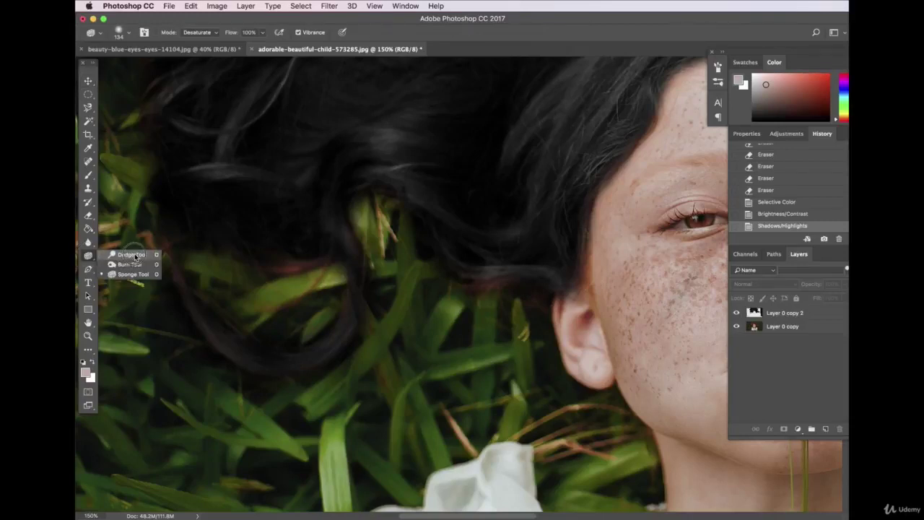
pyautogui.click(130, 254)
pyautogui.click(88, 256)
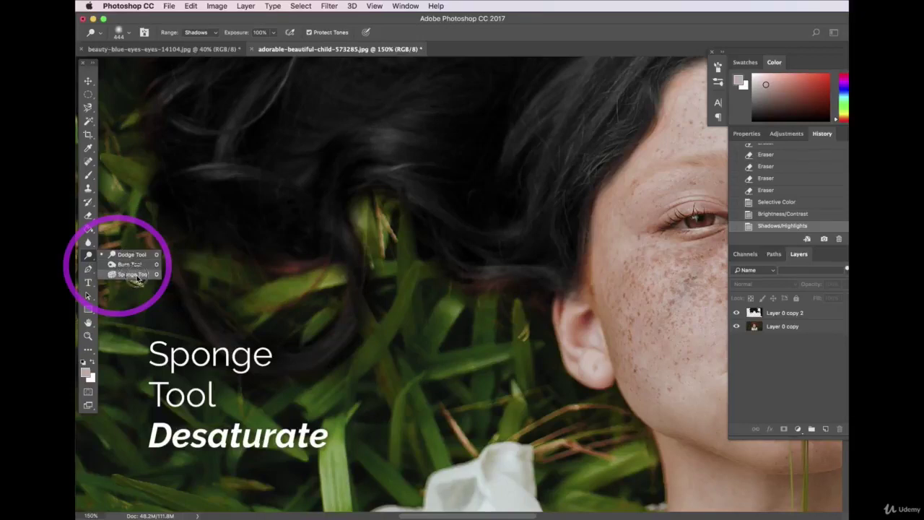
pyautogui.click(133, 275)
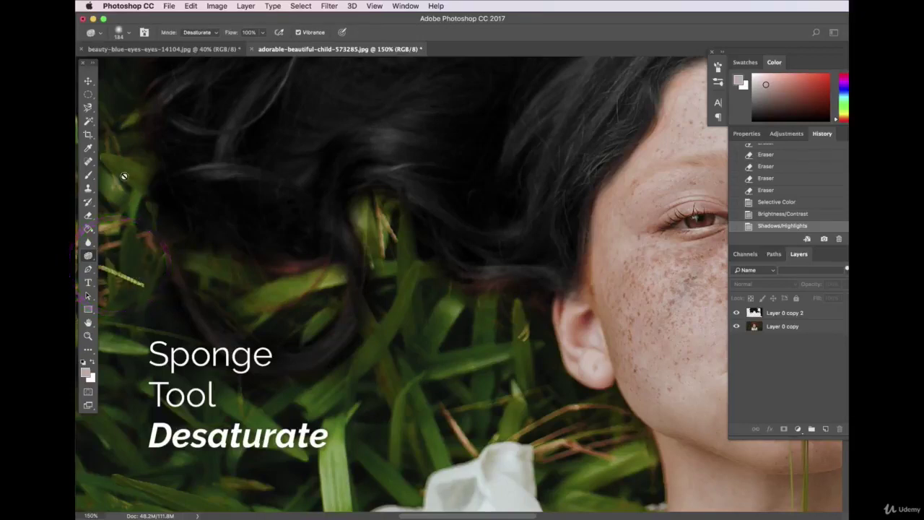
pyautogui.click(206, 32)
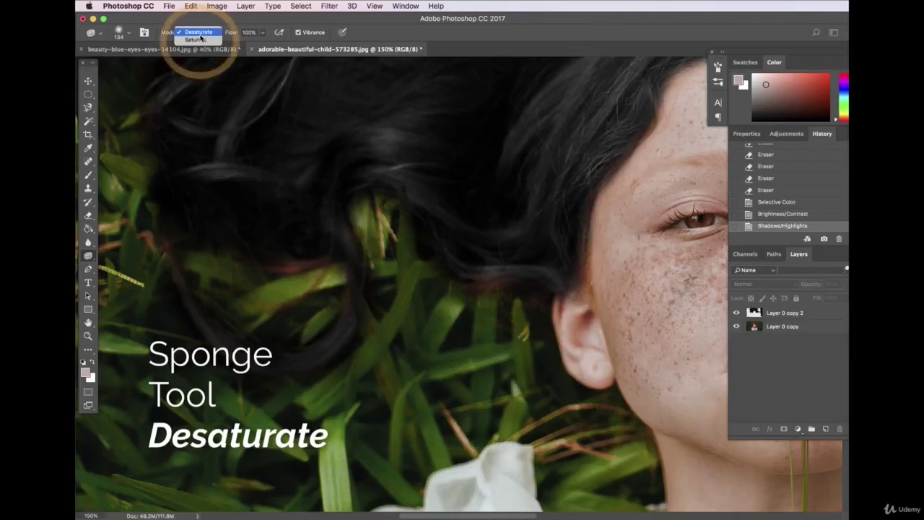
pyautogui.click(198, 33)
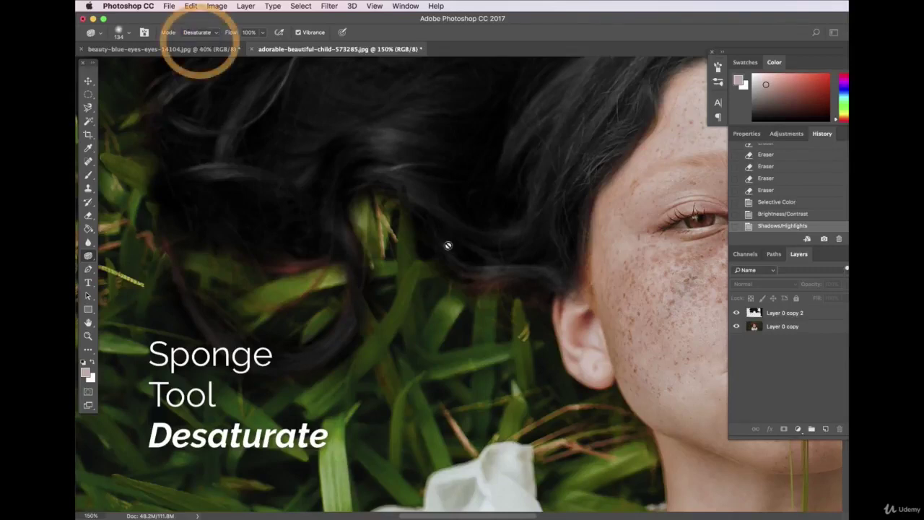
# Desaturate the reddish fringes on Layer 0 copy along the hair's lower edge and the loose curl beside the ear, undoing a stray stroke.
pyautogui.click(769, 329)
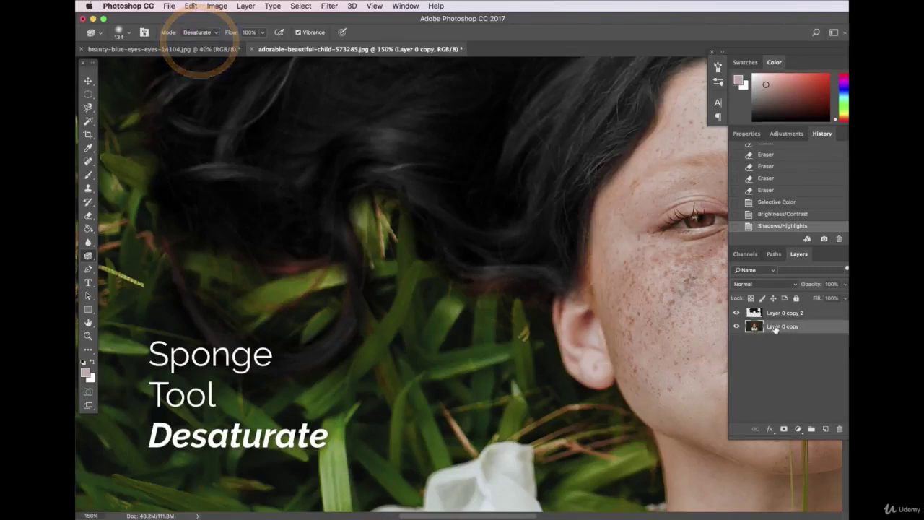
pyautogui.moveTo(451, 288)
pyautogui.mouseDown()
pyautogui.moveTo(506, 289)
pyautogui.moveTo(514, 278)
pyautogui.moveTo(535, 293)
pyautogui.moveTo(513, 292)
pyautogui.moveTo(498, 270)
pyautogui.moveTo(477, 281)
pyautogui.mouseUp()
pyautogui.moveTo(299, 258)
pyautogui.mouseDown()
pyautogui.moveTo(303, 283)
pyautogui.moveTo(308, 236)
pyautogui.moveTo(284, 299)
pyautogui.moveTo(288, 279)
pyautogui.moveTo(354, 291)
pyautogui.moveTo(339, 252)
pyautogui.moveTo(307, 287)
pyautogui.moveTo(331, 237)
pyautogui.moveTo(297, 251)
pyautogui.moveTo(271, 290)
pyautogui.moveTo(190, 272)
pyautogui.moveTo(169, 239)
pyautogui.moveTo(357, 320)
pyautogui.moveTo(291, 308)
pyautogui.moveTo(314, 285)
pyautogui.moveTo(436, 257)
pyautogui.moveTo(480, 284)
pyautogui.moveTo(473, 288)
pyautogui.moveTo(543, 171)
pyautogui.moveTo(600, 132)
pyautogui.moveTo(643, 120)
pyautogui.mouseUp()
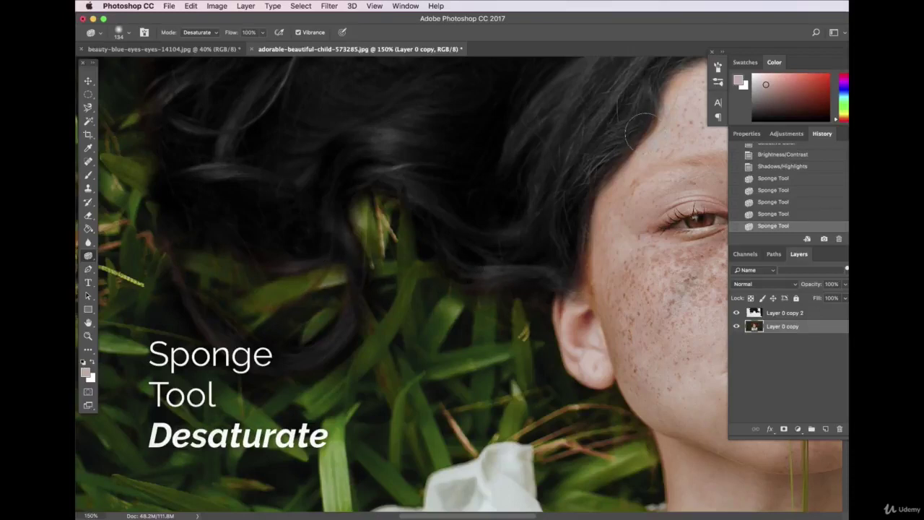
pyautogui.click(191, 6)
pyautogui.click(197, 18)
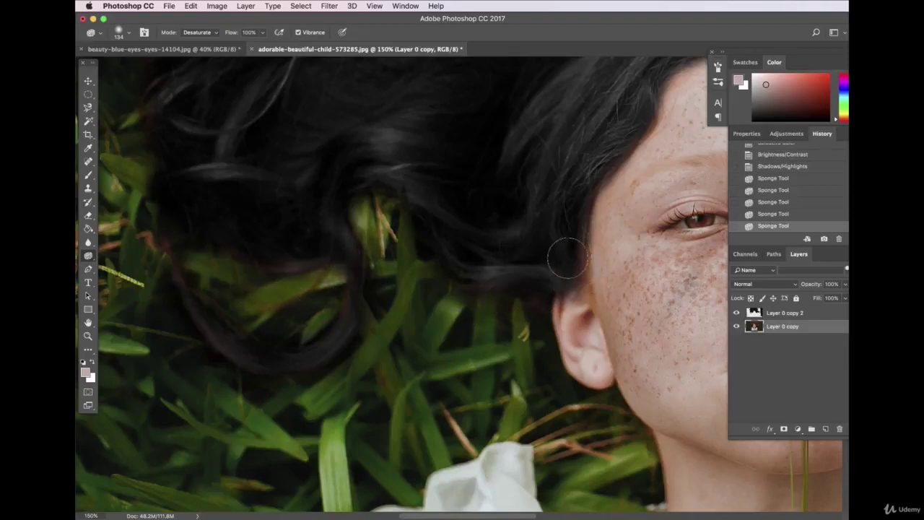
pyautogui.moveTo(340, 310)
pyautogui.mouseDown()
pyautogui.moveTo(287, 309)
pyautogui.moveTo(303, 308)
pyautogui.moveTo(263, 337)
pyautogui.mouseUp()
# Desaturate the reddish strands over the grass at the hair's upper-left edge on Layer 0 copy with the Sponge Tool.
pyautogui.write('100')
pyautogui.press('Return')
pyautogui.scroll(6, 330, 383)
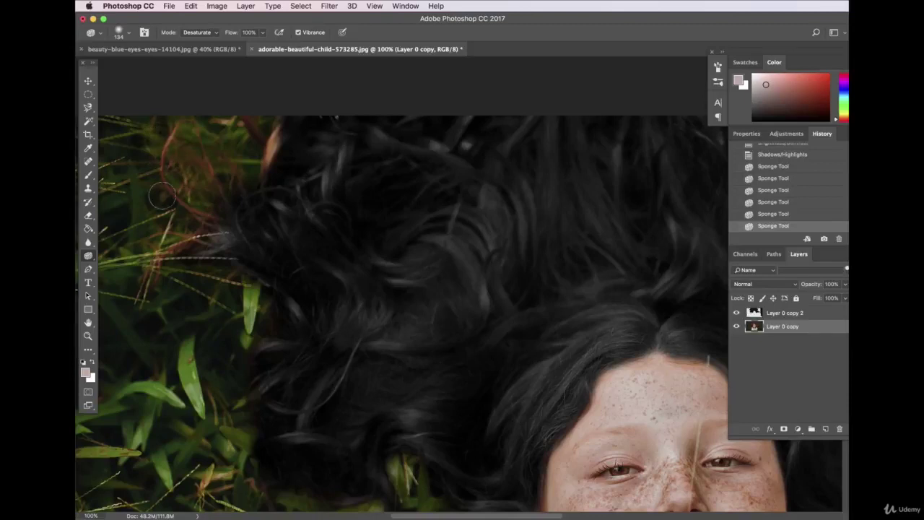
pyautogui.moveTo(273, 159); pyautogui.dragTo(266, 148)
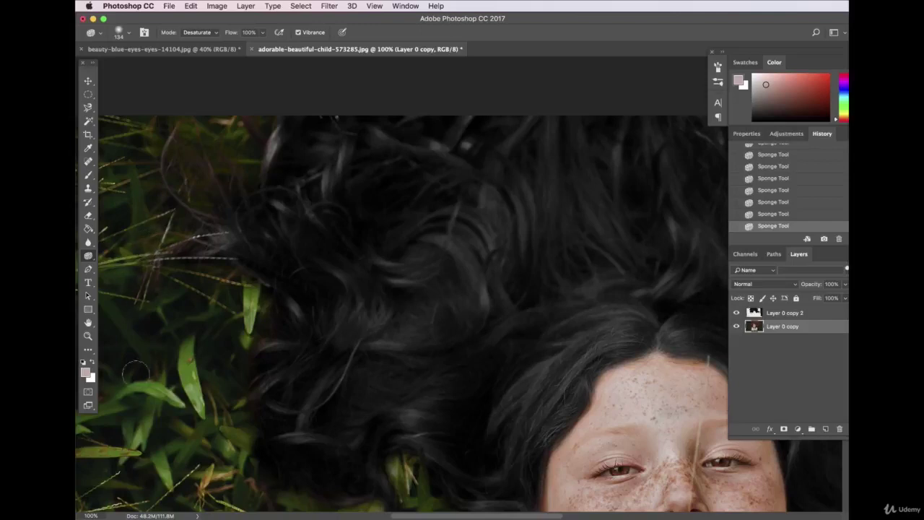
pyautogui.write('50')
pyautogui.press('Return')
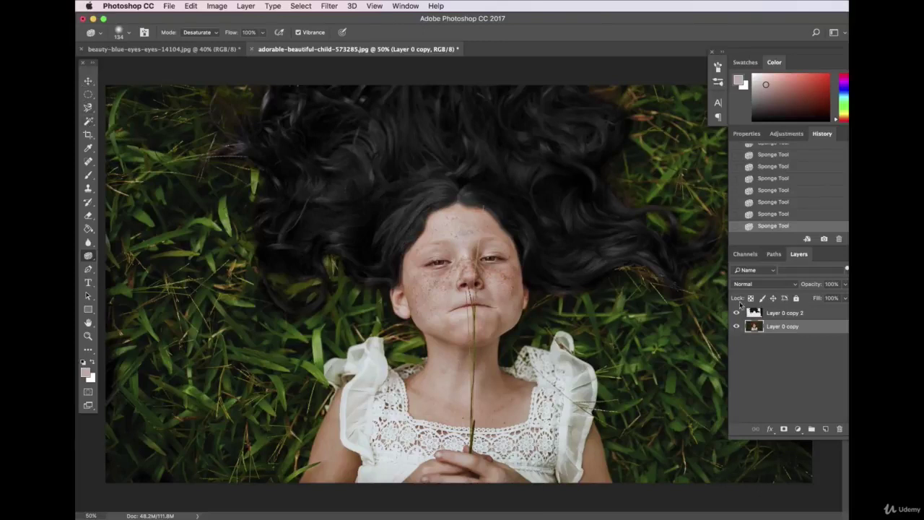
# Switch to the Move Tool with Layer 0 copy selected.
pyautogui.click(782, 316)
pyautogui.click(780, 329)
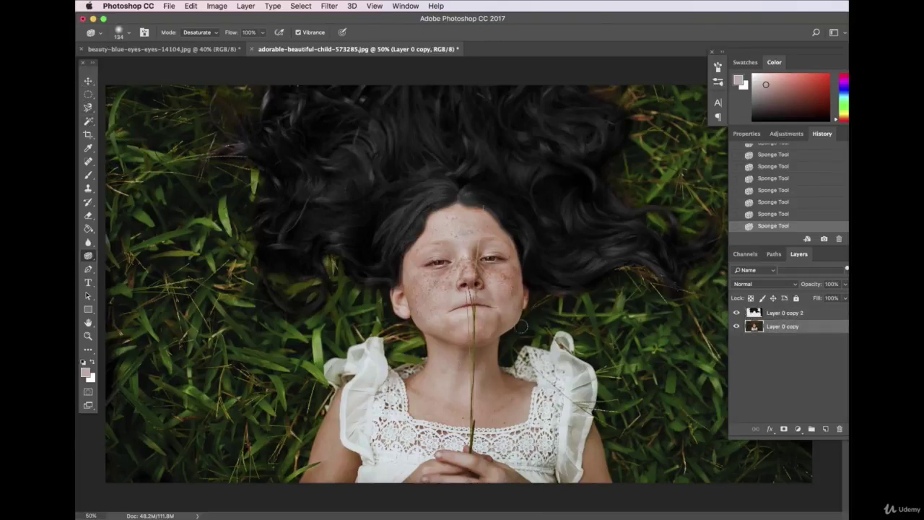
pyautogui.click(88, 80)
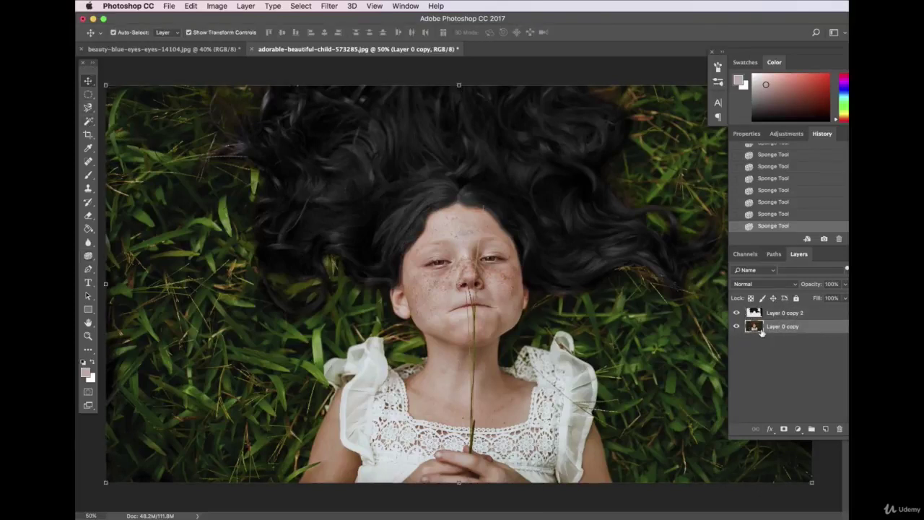
# Apply Color Balance to the midtones of Layer 0 copy, setting Magenta–Green to +16 and Yellow–Blue to +52.
pyautogui.click(217, 5)
pyautogui.moveTo(238, 34)
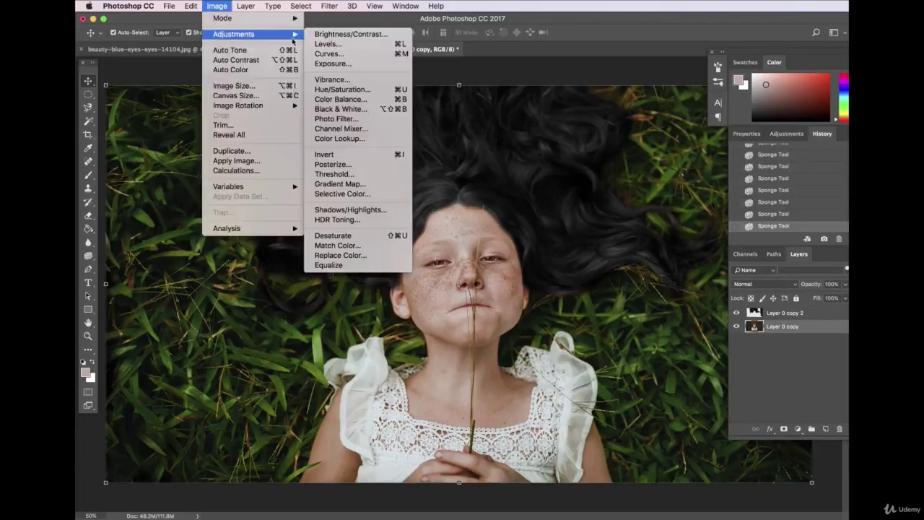
pyautogui.click(364, 105)
pyautogui.moveTo(619, 353); pyautogui.dragTo(639, 381)
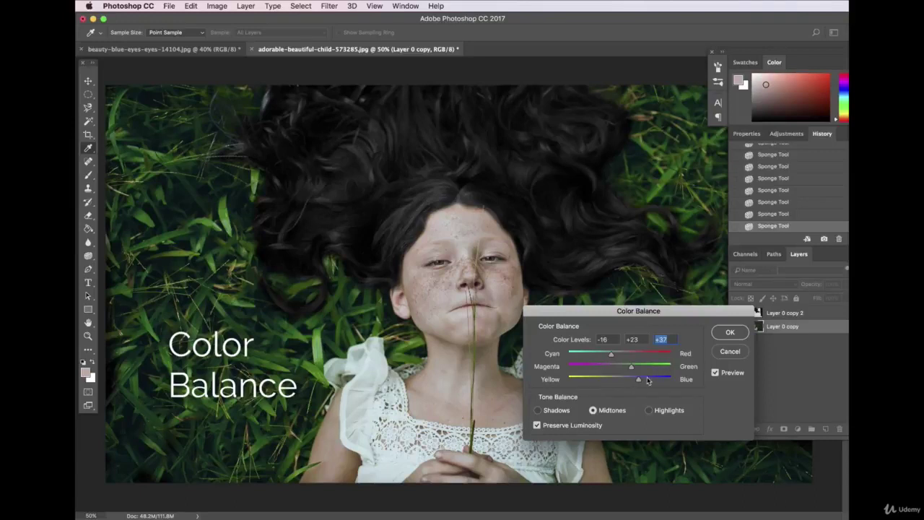
pyautogui.moveTo(629, 369); pyautogui.dragTo(606, 355)
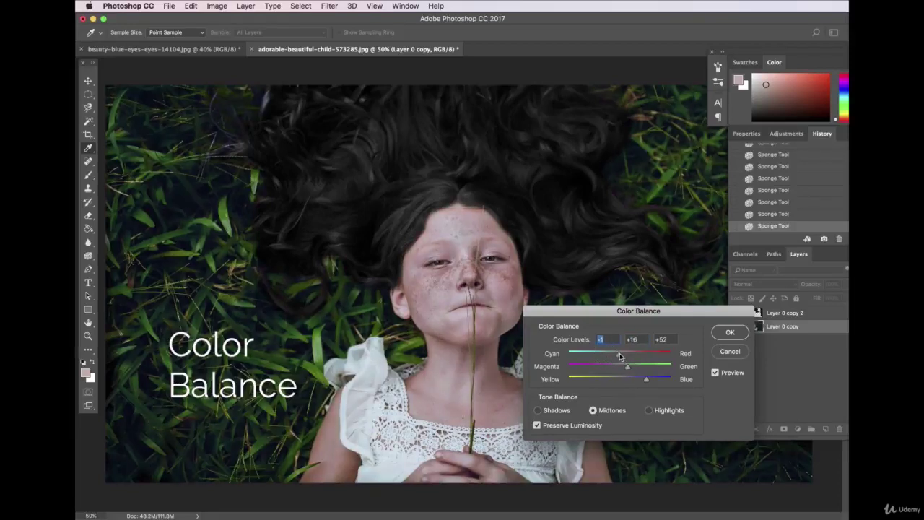
pyautogui.click(728, 333)
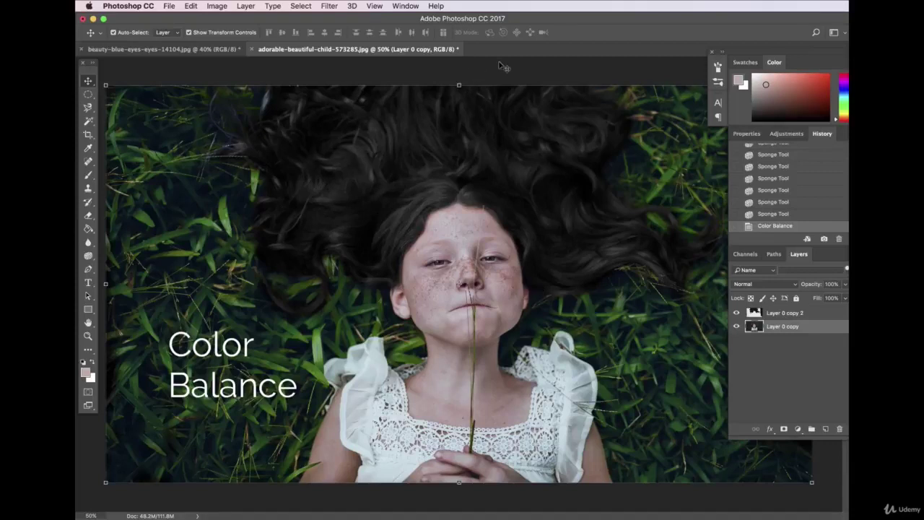
# Compare the edit with the original photo through the history states, returning to the Color Balance state.
pyautogui.click(640, 78)
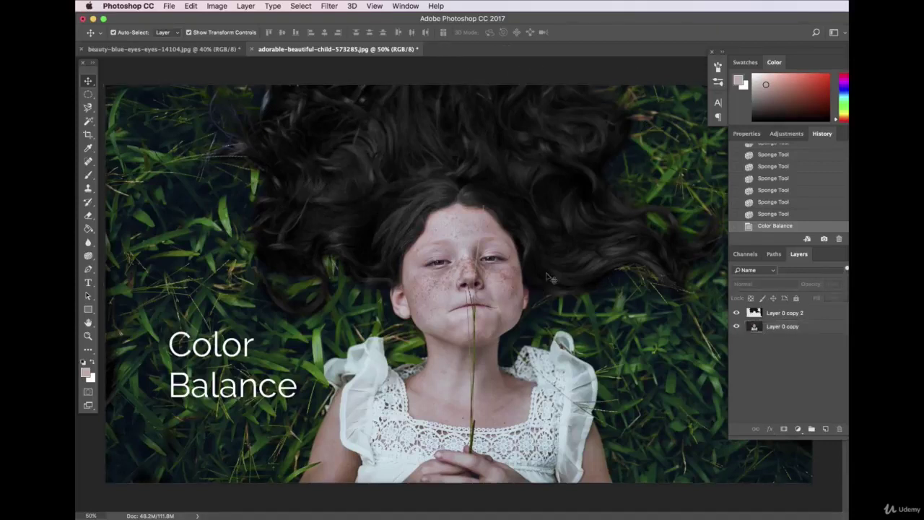
pyautogui.click(793, 182)
pyautogui.scroll(10, 793, 182)
pyautogui.click(793, 148)
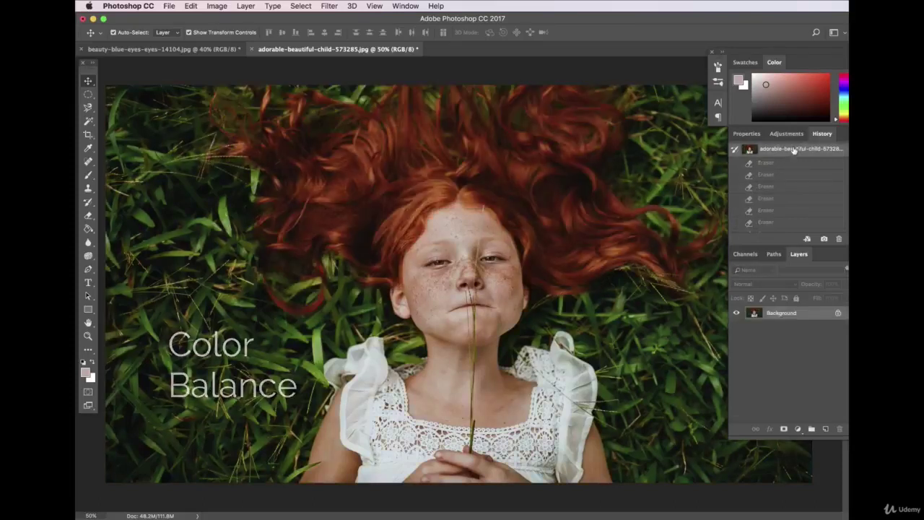
pyautogui.scroll(-10, 788, 206)
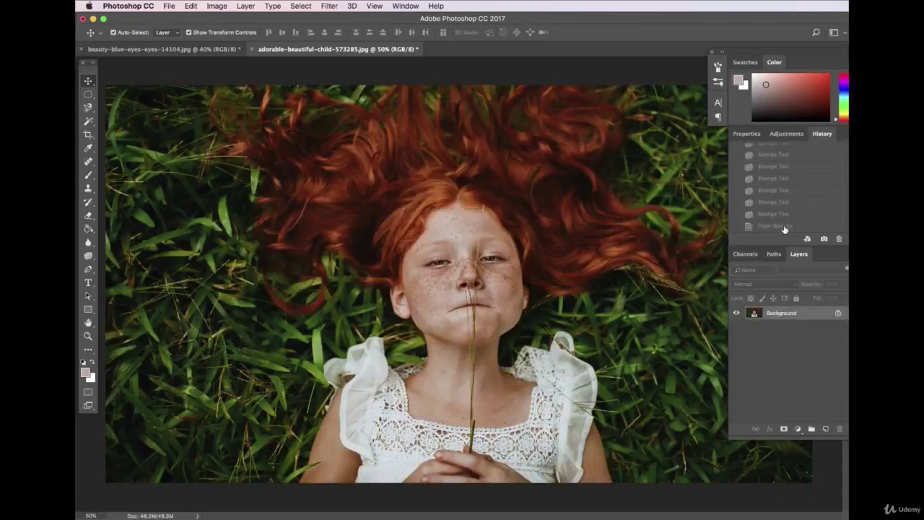
pyautogui.click(785, 227)
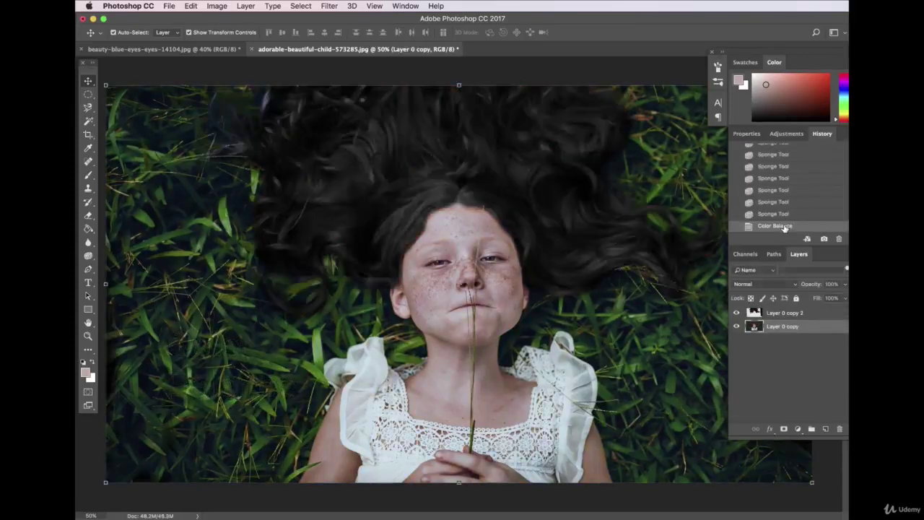
pyautogui.click(555, 75)
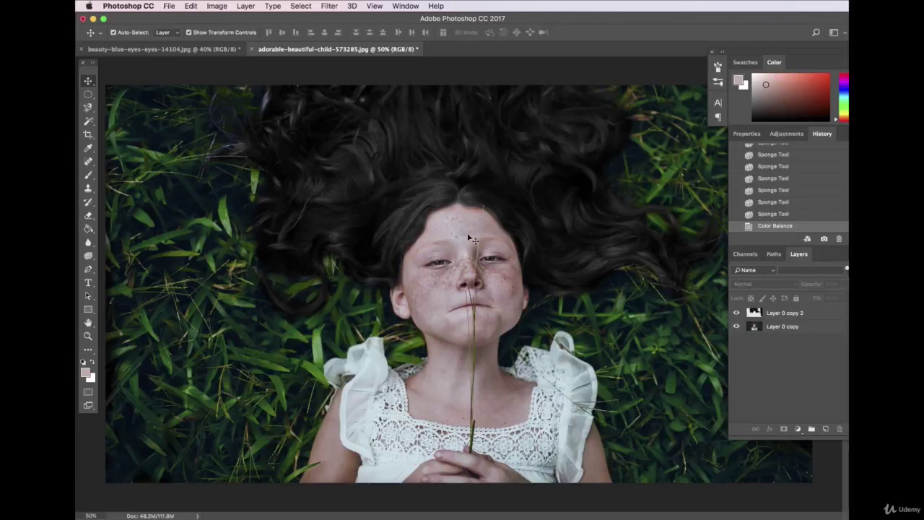
# Select Layer 0 copy 2, hide and show it to check the black hair, and switch to the Eraser Tool.
pyautogui.click(755, 314)
pyautogui.click(737, 312)
pyautogui.click(737, 314)
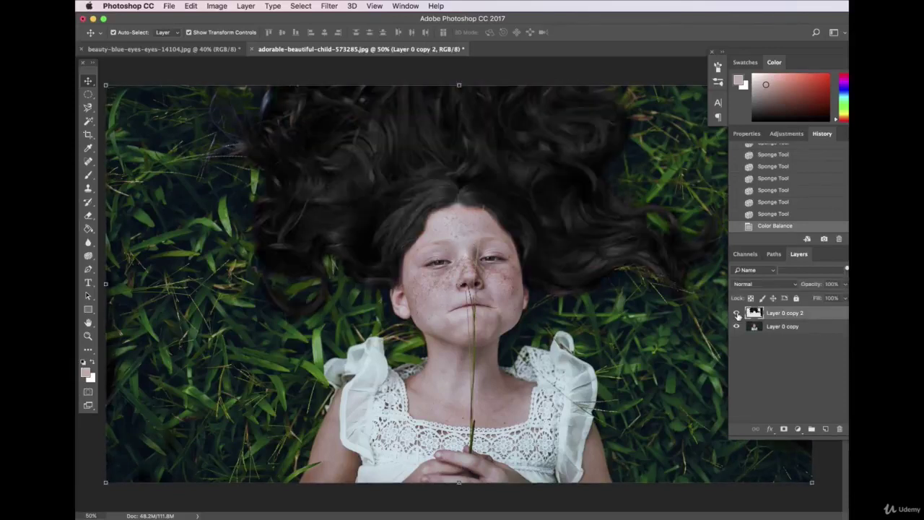
pyautogui.click(88, 215)
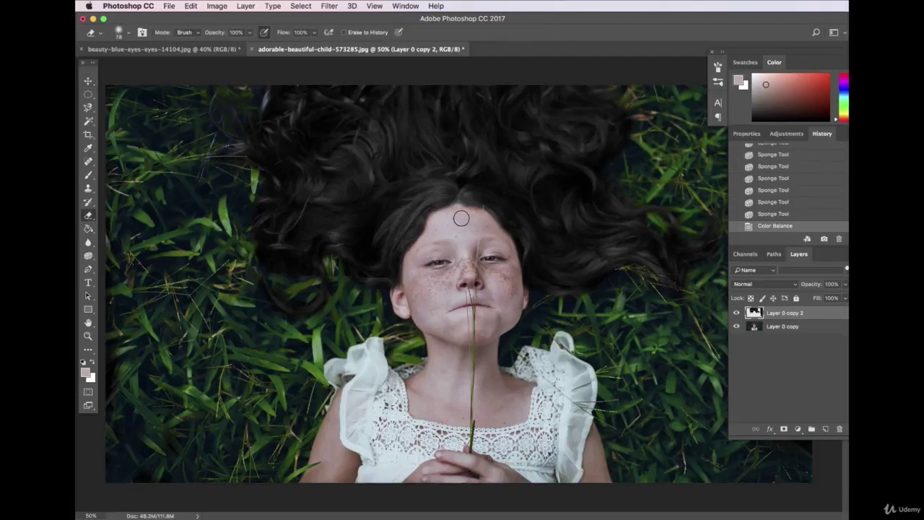
pyautogui.click(565, 345)
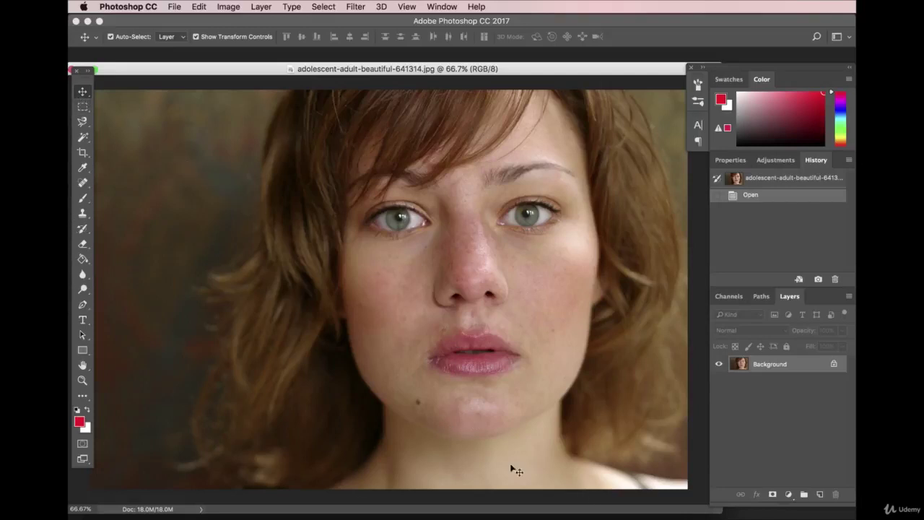
# Convert the woman's portrait Background into the editable Layer 0 and choose the Clone Stamp Tool.
pyautogui.doubleClick(812, 367)
pyautogui.press('Return')
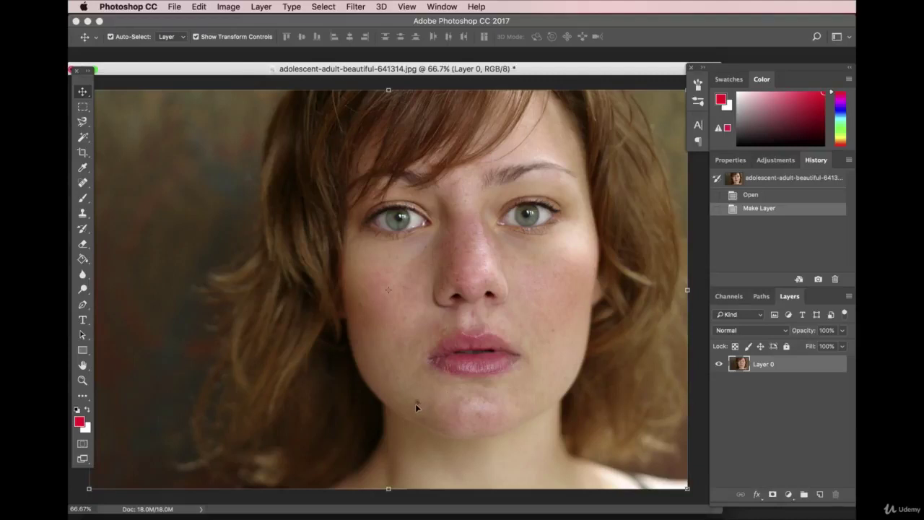
pyautogui.click(82, 214)
pyautogui.rightClick(82, 215)
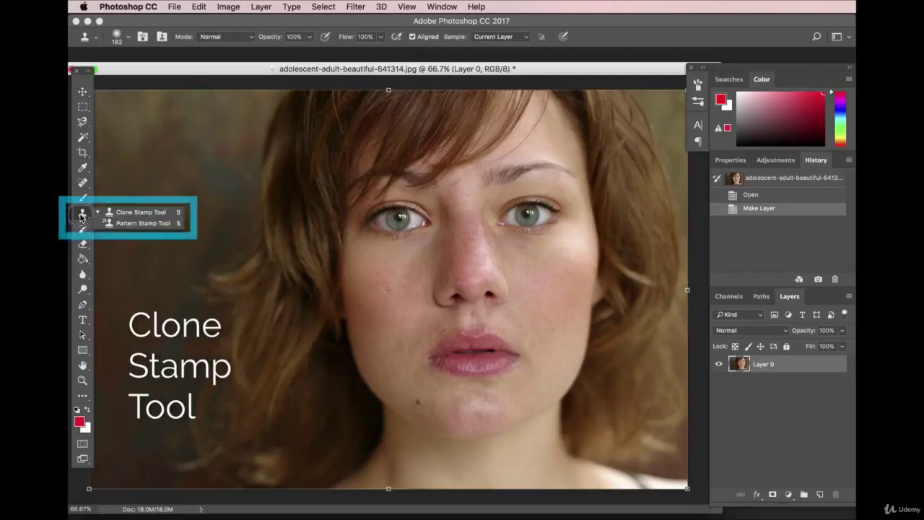
pyautogui.click(160, 214)
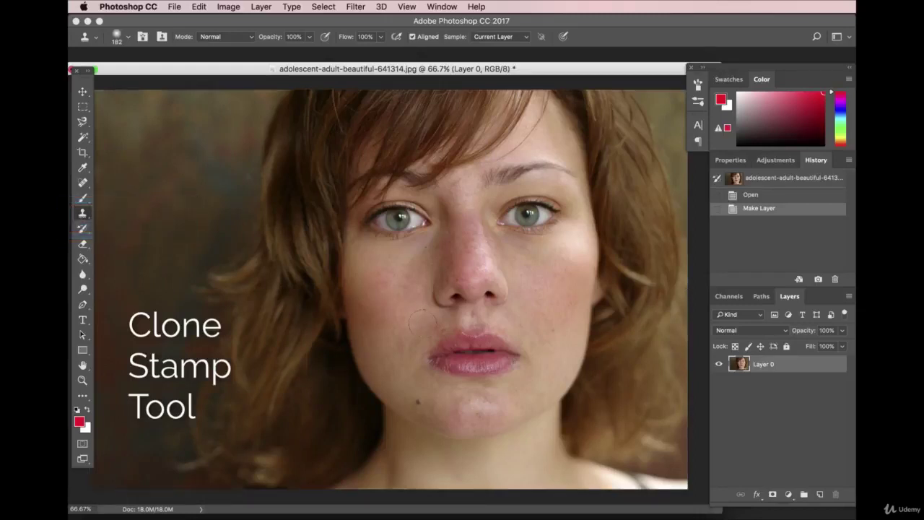
# Reduce the Clone Stamp's soft brush to a size of 87 px.
pyautogui.click(129, 37)
pyautogui.moveTo(175, 75); pyautogui.dragTo(170, 74)
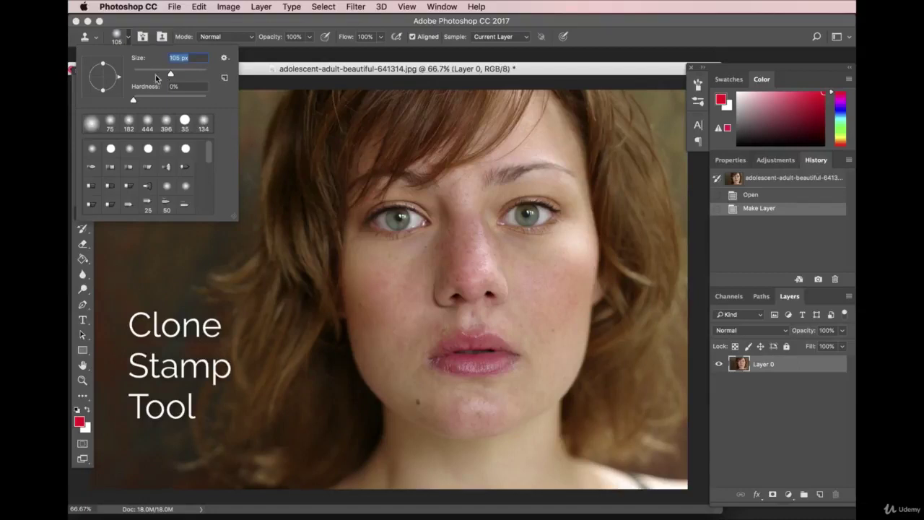
pyautogui.moveTo(167, 75); pyautogui.dragTo(164, 74)
pyautogui.click(273, 52)
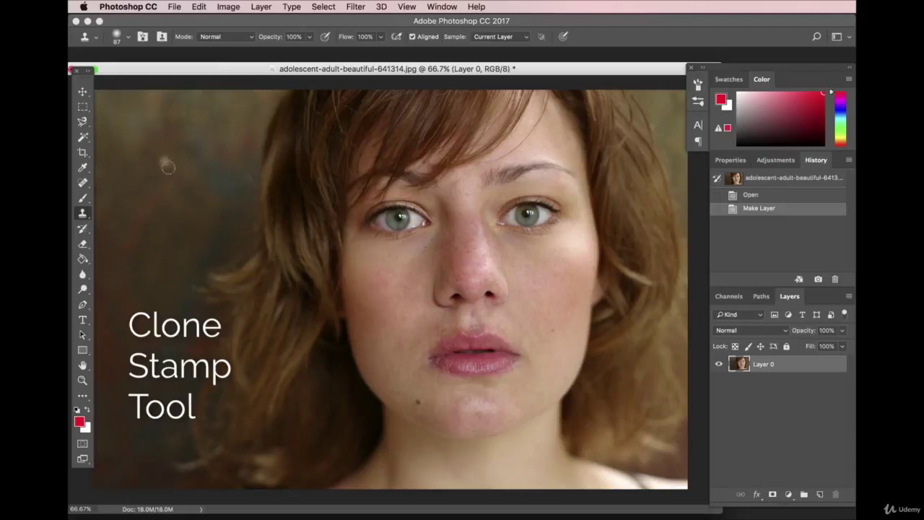
# Try cloning the mouth, chin and eyes onto the dark background and hair, and revert to the Make Layer state.
pyautogui.moveTo(181, 212)
pyautogui.mouseDown()
pyautogui.moveTo(196, 241)
pyautogui.moveTo(192, 227)
pyautogui.moveTo(211, 229)
pyautogui.moveTo(214, 219)
pyautogui.moveTo(188, 223)
pyautogui.moveTo(188, 213)
pyautogui.moveTo(204, 209)
pyautogui.moveTo(182, 221)
pyautogui.moveTo(187, 185)
pyautogui.moveTo(215, 174)
pyautogui.moveTo(229, 215)
pyautogui.moveTo(223, 157)
pyautogui.moveTo(279, 154)
pyautogui.moveTo(232, 195)
pyautogui.mouseUp()
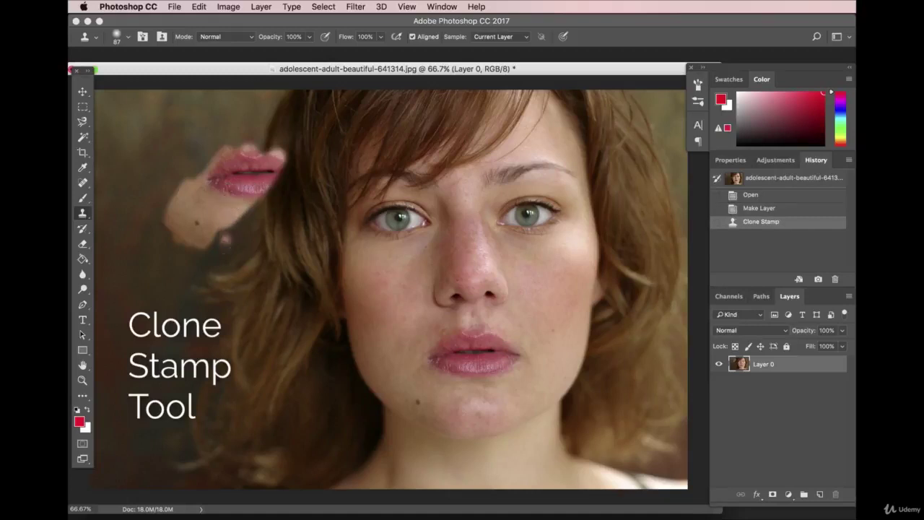
pyautogui.moveTo(224, 290)
pyautogui.mouseDown()
pyautogui.moveTo(245, 258)
pyautogui.moveTo(240, 273)
pyautogui.moveTo(222, 263)
pyautogui.moveTo(249, 227)
pyautogui.moveTo(249, 240)
pyautogui.moveTo(264, 234)
pyautogui.moveTo(239, 222)
pyautogui.moveTo(208, 231)
pyautogui.mouseUp()
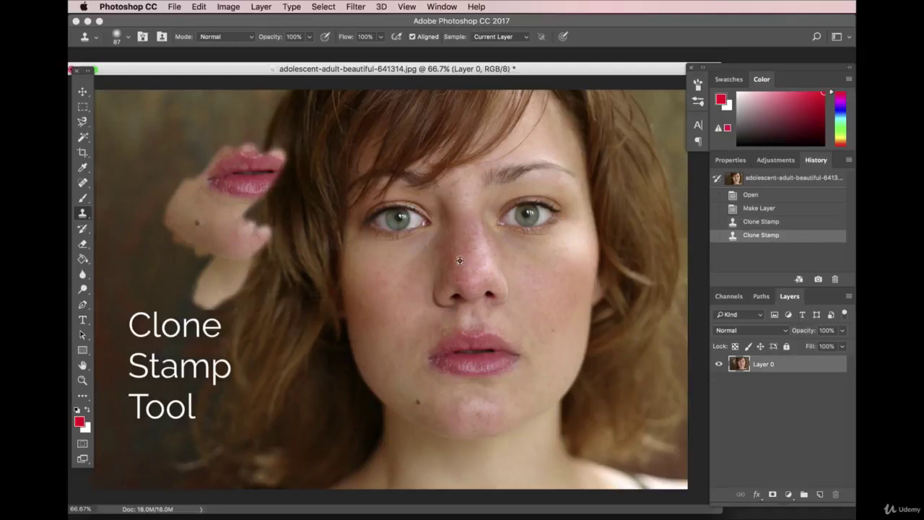
pyautogui.moveTo(220, 380)
pyautogui.mouseDown()
pyautogui.moveTo(193, 389)
pyautogui.moveTo(192, 377)
pyautogui.moveTo(242, 386)
pyautogui.mouseUp()
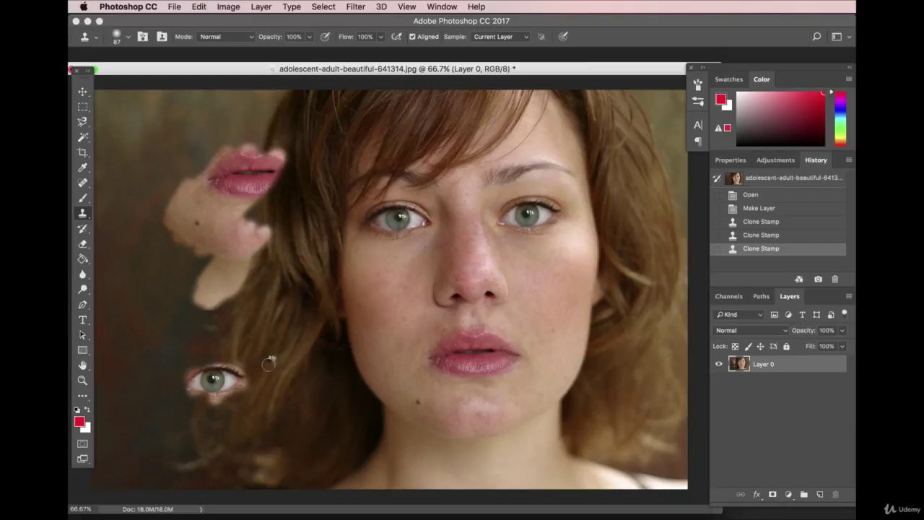
pyautogui.moveTo(285, 373)
pyautogui.mouseDown()
pyautogui.moveTo(259, 378)
pyautogui.moveTo(256, 356)
pyautogui.moveTo(268, 346)
pyautogui.moveTo(291, 353)
pyautogui.moveTo(299, 369)
pyautogui.moveTo(272, 383)
pyautogui.moveTo(251, 361)
pyautogui.mouseUp()
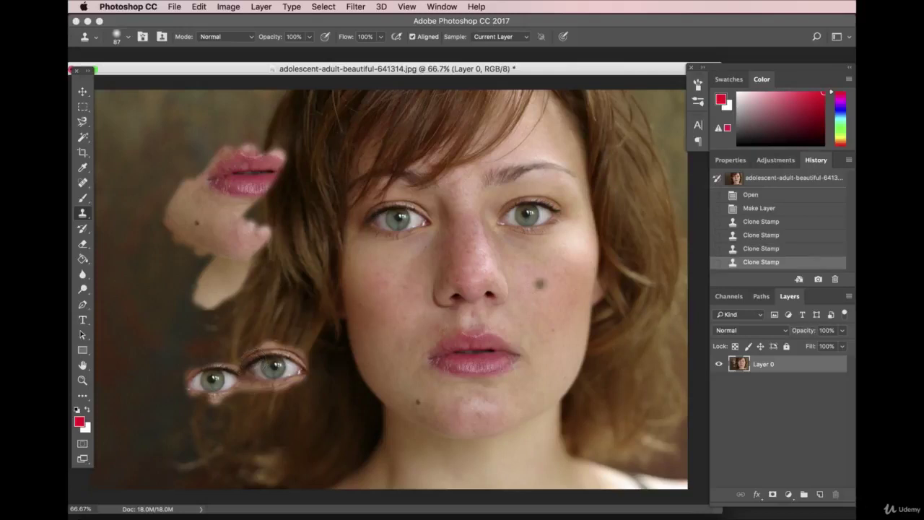
pyautogui.click(770, 209)
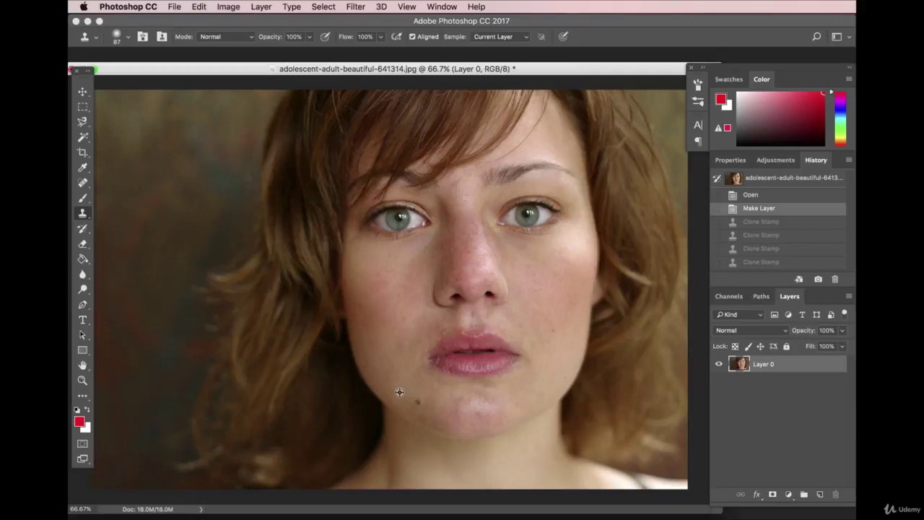
# View the portrait at 100% and clone clean skin over the dark mole beside the chin.
pyautogui.click(81, 509)
pyautogui.write('100')
pyautogui.press('Return')
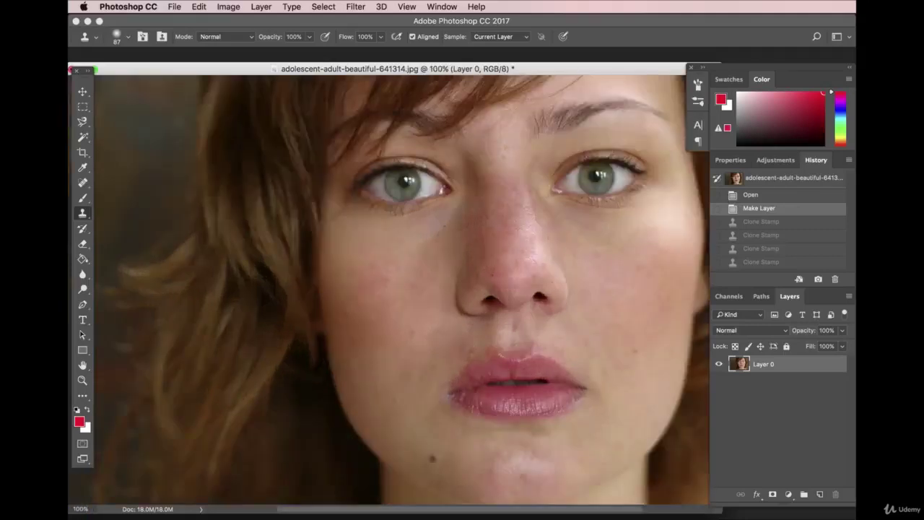
pyautogui.scroll(-2, 436, 387)
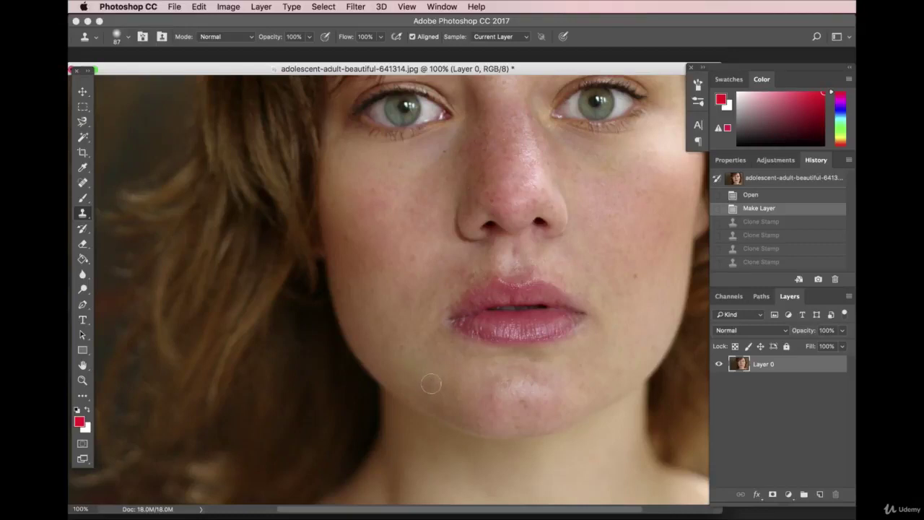
pyautogui.click(431, 384)
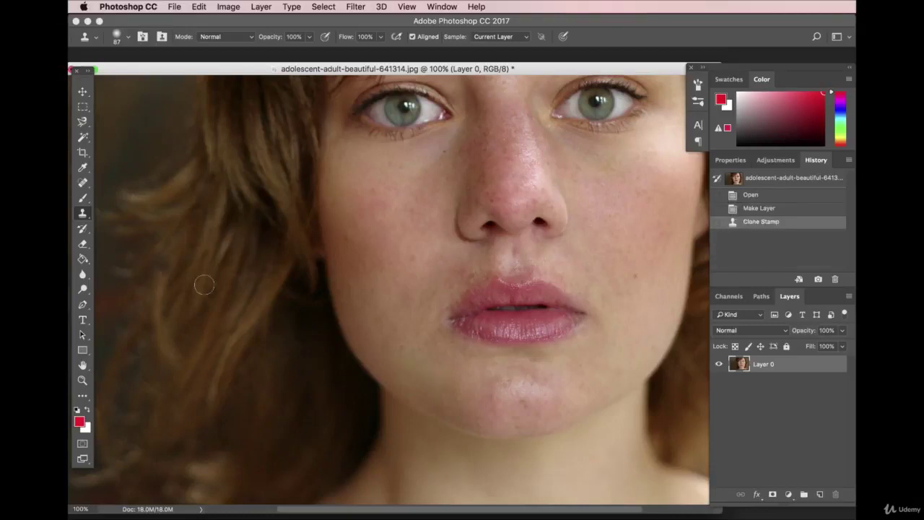
pyautogui.click(431, 385)
# Clone clean skin over the small blemishes on the cheek, along the jaw and above the corner of the lips.
pyautogui.scroll(2, 510, 302)
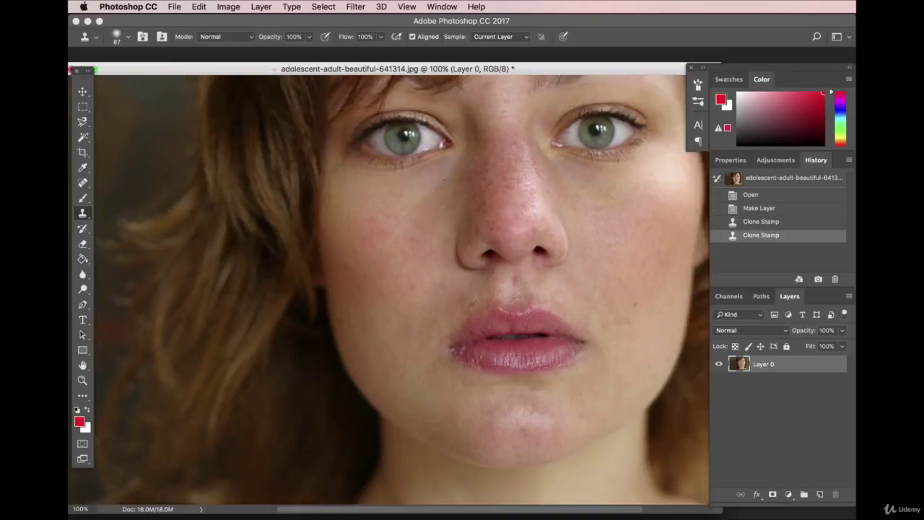
pyautogui.scroll(2, 604, 423)
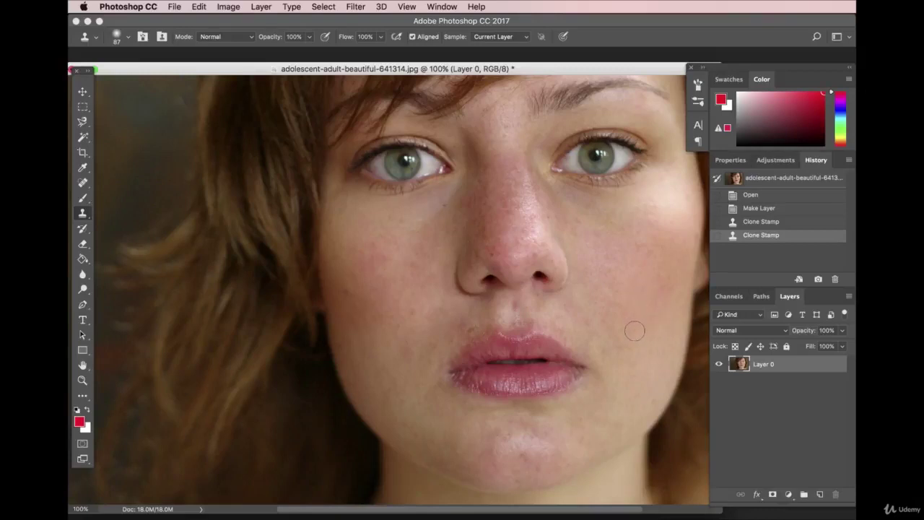
pyautogui.click(613, 297)
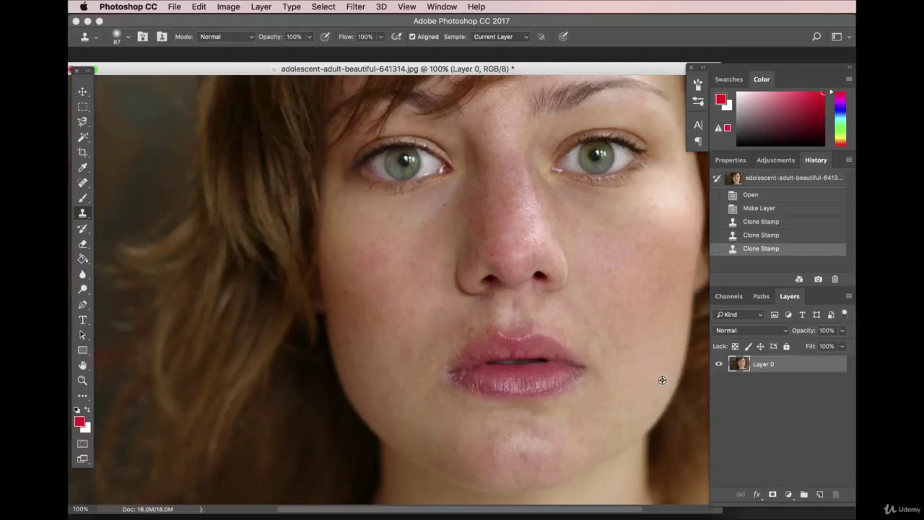
pyautogui.click(652, 399)
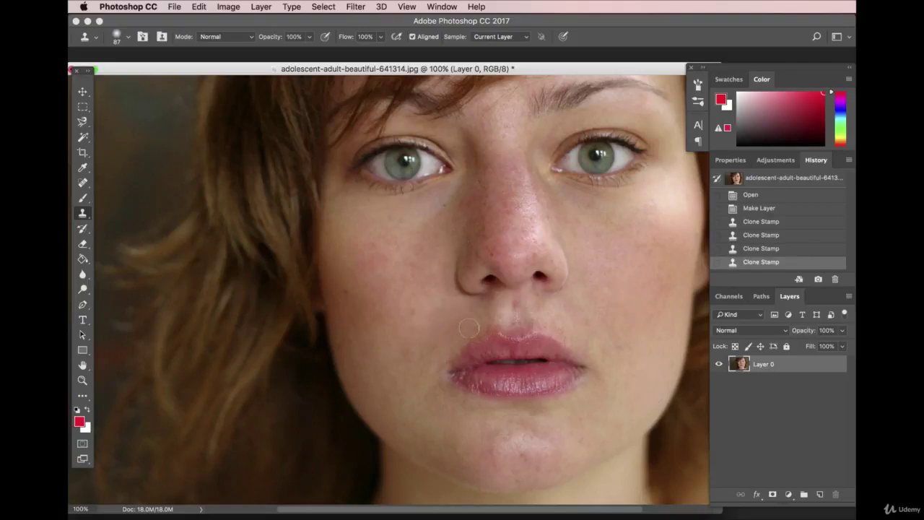
pyautogui.click(472, 329)
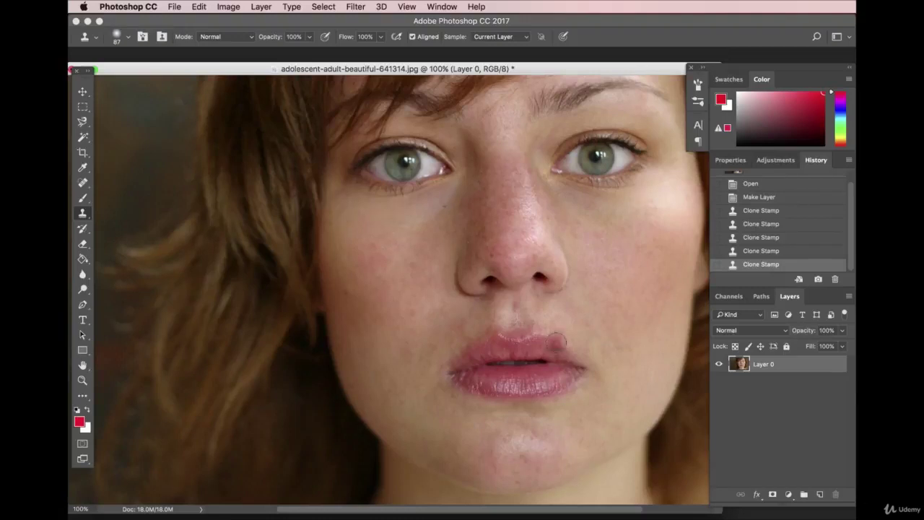
# Try cloning out the tiny spot under the eye beside the nose, and undo that clone stroke.
pyautogui.scroll(3, 557, 343)
pyautogui.scroll(1, 557, 344)
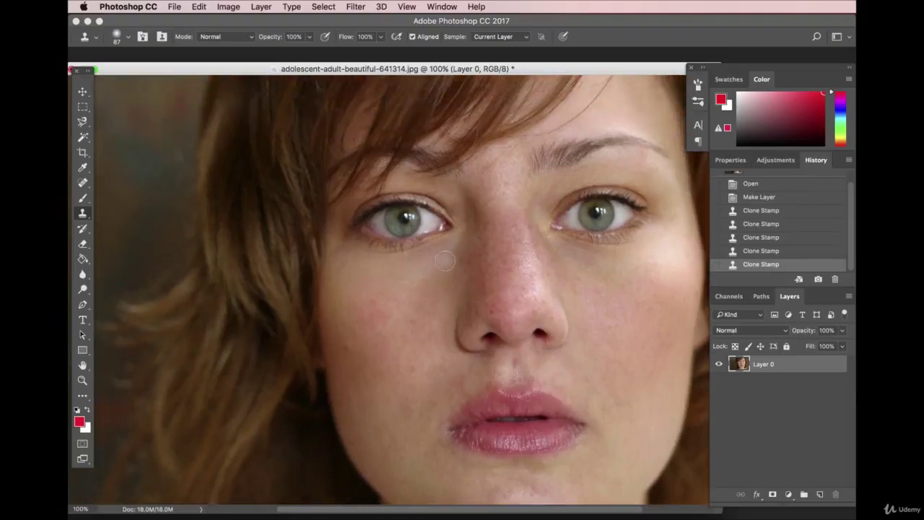
pyautogui.click(442, 260)
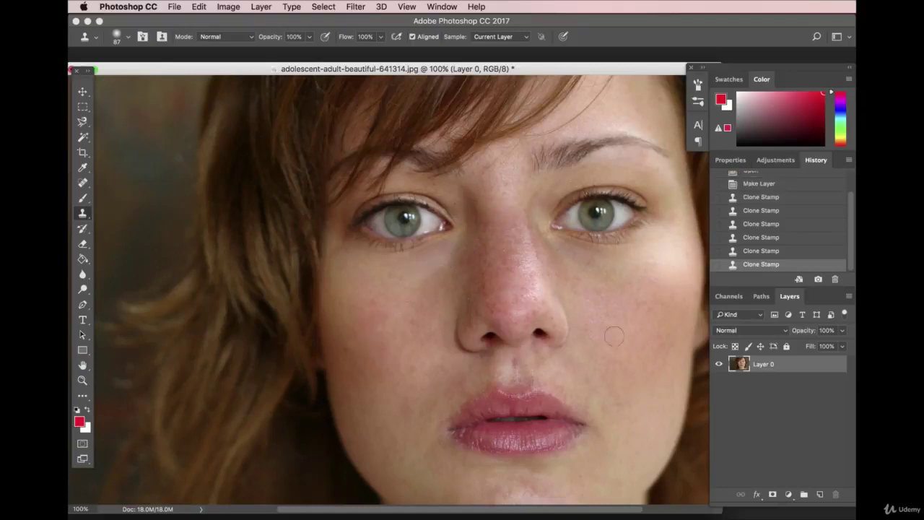
pyautogui.scroll(-3, 433, 365)
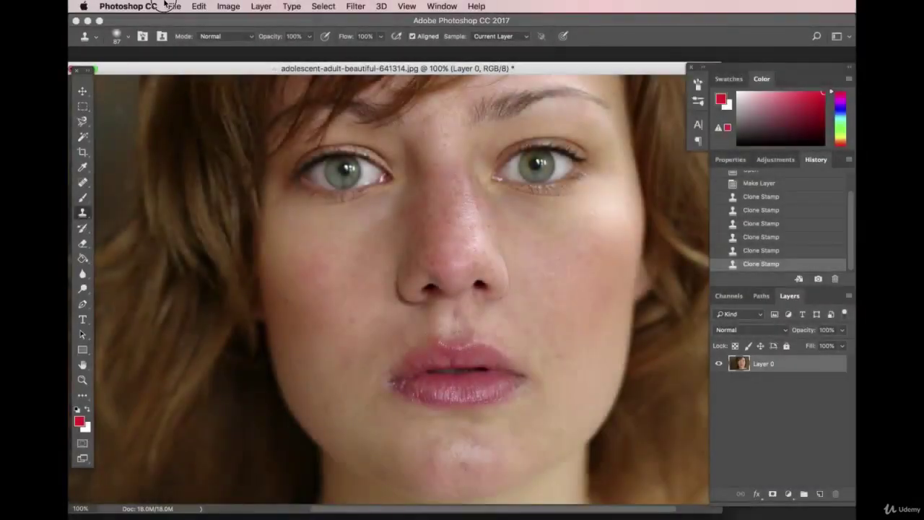
pyautogui.click(198, 6)
pyautogui.click(205, 35)
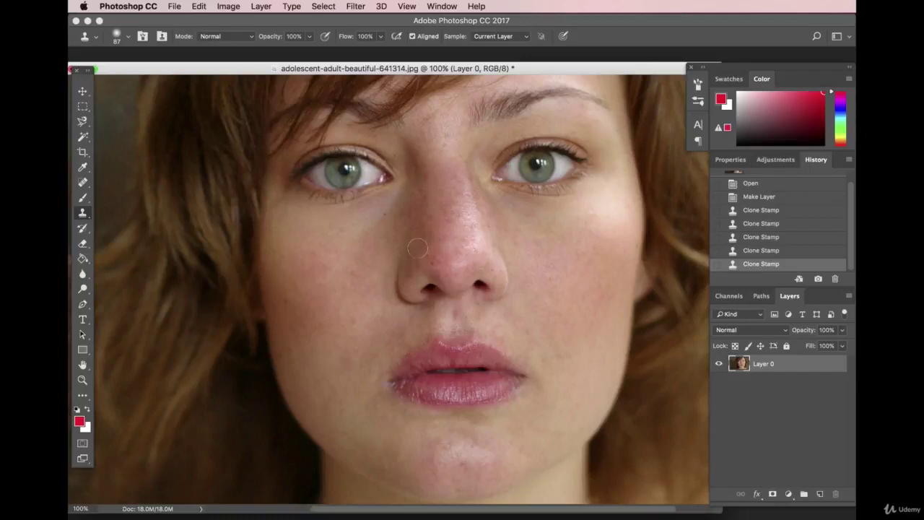
# Try sampling foreground colours from the cheek, jaw and lips with the Eyedropper Tool.
pyautogui.moveTo(431, 250); pyautogui.dragTo(433, 258)
pyautogui.click(83, 167)
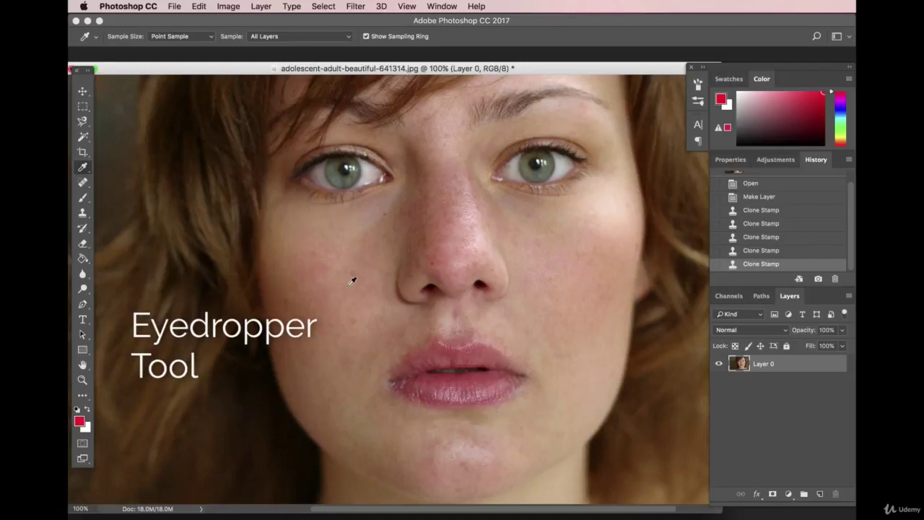
pyautogui.click(360, 335)
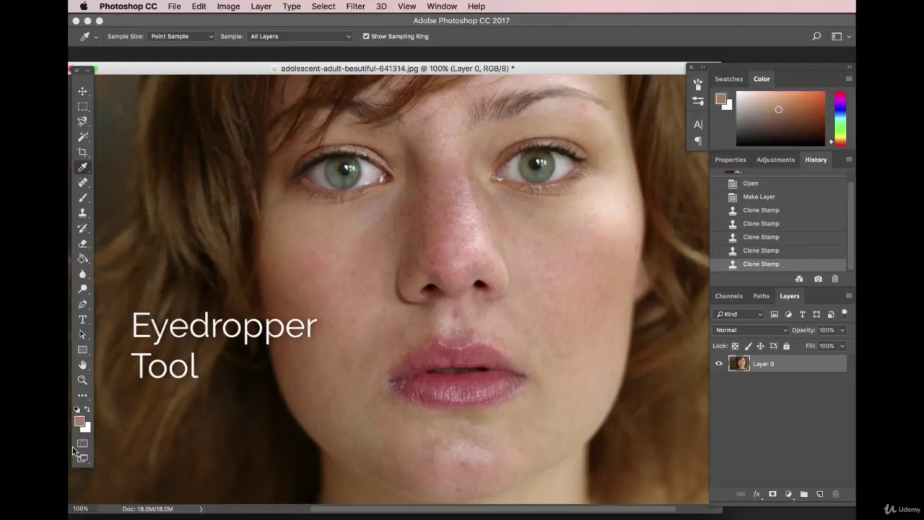
pyautogui.click(311, 357)
pyautogui.click(368, 263)
pyautogui.click(418, 370)
pyautogui.click(491, 378)
pyautogui.click(444, 366)
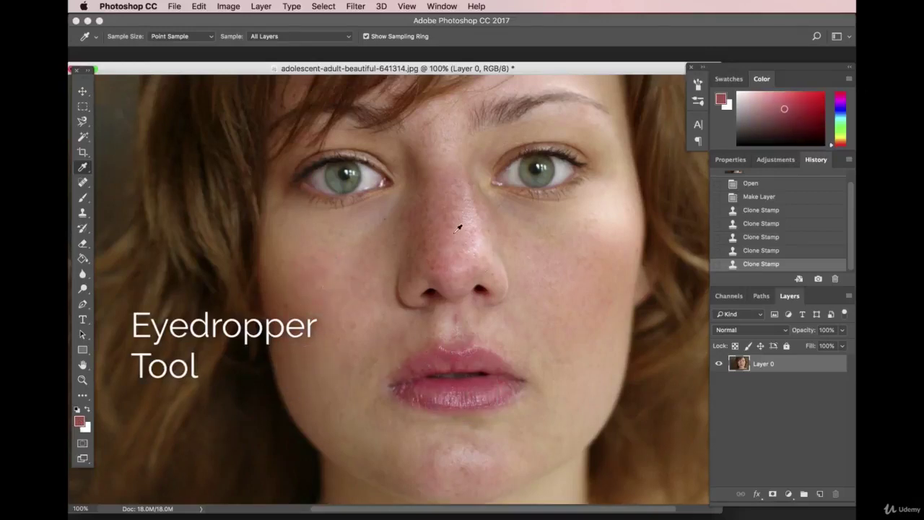
# Sample the light skin tone at the bridge of the nose and accept it as foreground colour cea893 in the Color Picker.
pyautogui.scroll(3, 433, 248)
pyautogui.scroll(-1, 453, 311)
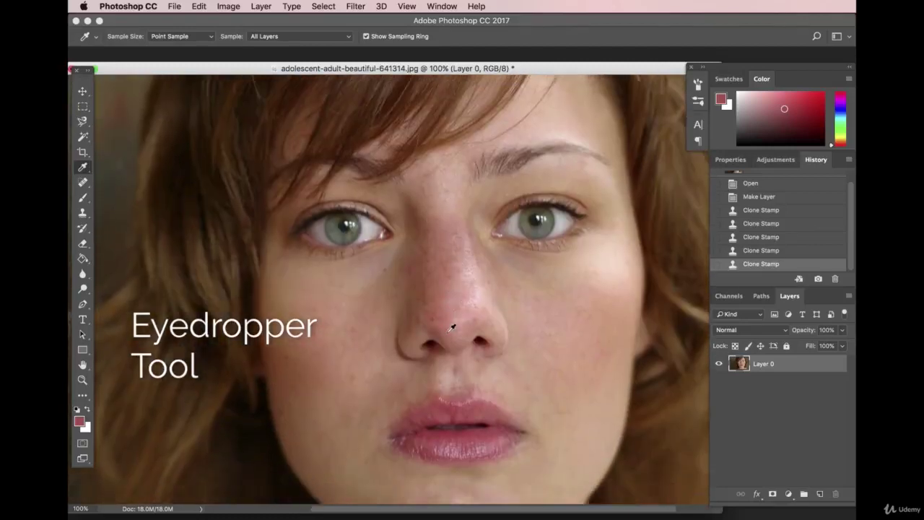
pyautogui.click(456, 207)
pyautogui.click(80, 420)
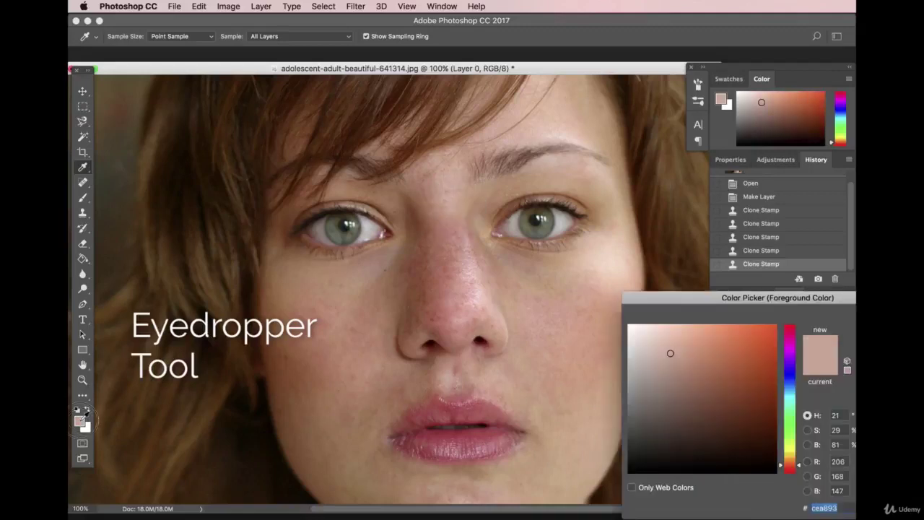
pyautogui.moveTo(777, 299); pyautogui.dragTo(697, 294)
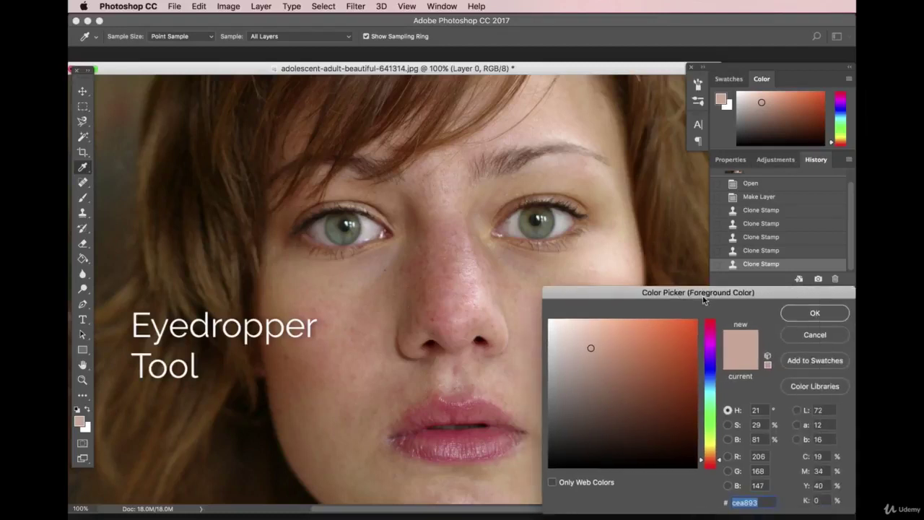
pyautogui.click(803, 313)
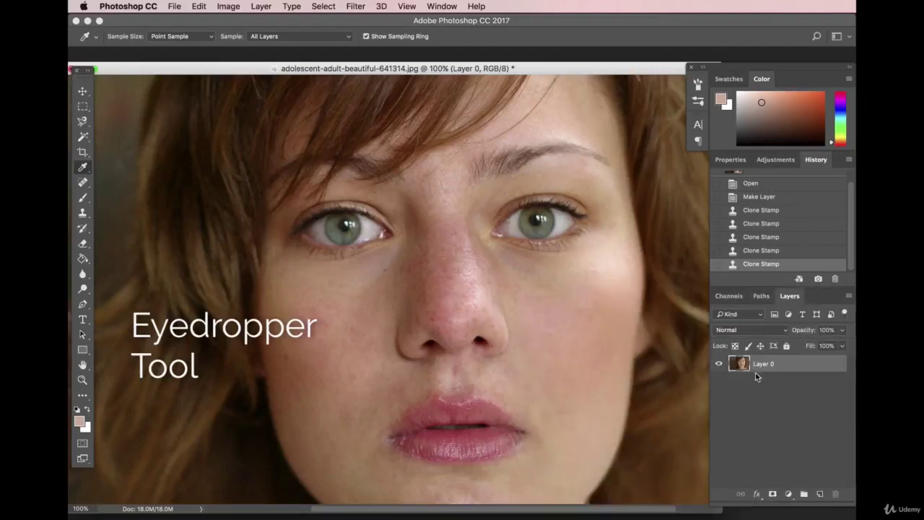
# Add a new layer above the portrait and set the Brush Tool to a feathered 146 px tip with 0% hardness.
pyautogui.click(820, 494)
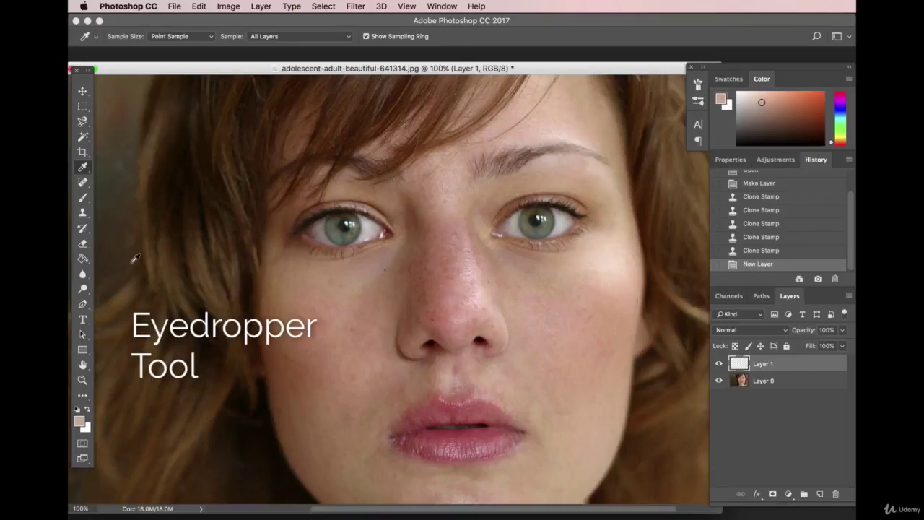
pyautogui.click(82, 197)
pyautogui.click(121, 197)
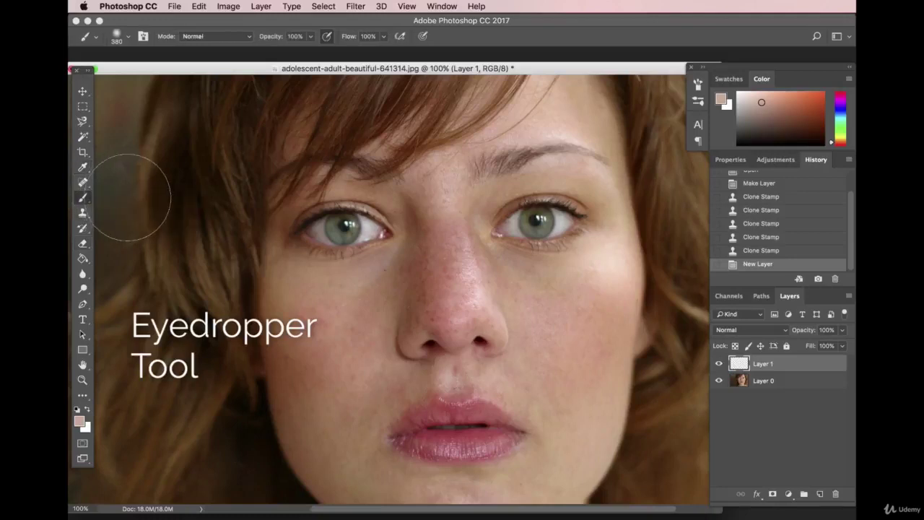
pyautogui.click(128, 36)
pyautogui.moveTo(186, 73); pyautogui.dragTo(180, 73)
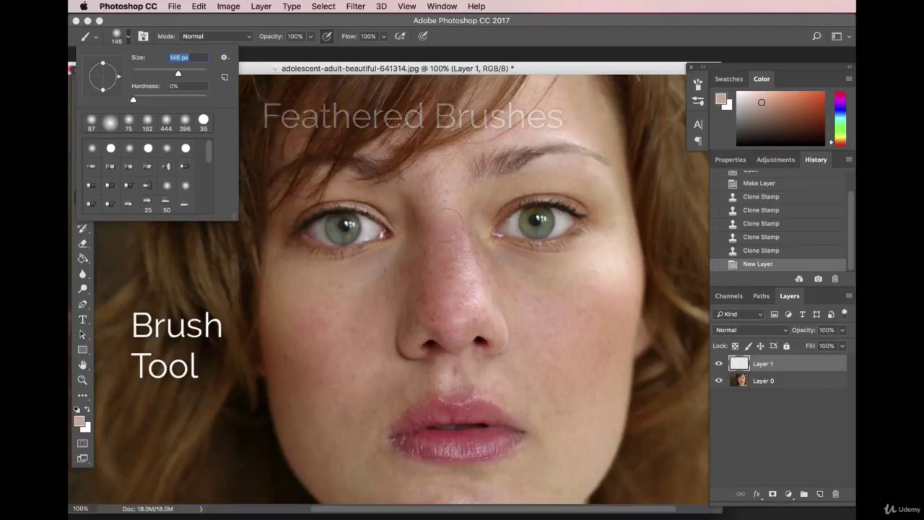
# Paint the sampled skin tone down the nose from bridge to tip, and add another new layer.
pyautogui.moveTo(422, 225)
pyautogui.mouseDown()
pyautogui.moveTo(440, 300)
pyautogui.moveTo(462, 282)
pyautogui.moveTo(445, 220)
pyautogui.moveTo(428, 201)
pyautogui.moveTo(419, 215)
pyautogui.mouseUp()
pyautogui.moveTo(472, 273)
pyautogui.mouseDown()
pyautogui.moveTo(476, 299)
pyautogui.moveTo(437, 317)
pyautogui.moveTo(419, 303)
pyautogui.moveTo(470, 326)
pyautogui.mouseUp()
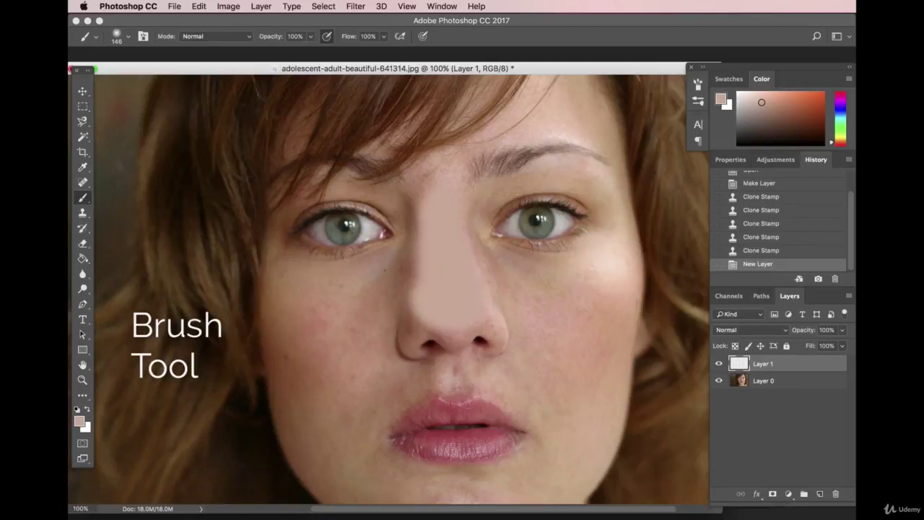
pyautogui.moveTo(414, 246); pyautogui.dragTo(415, 278)
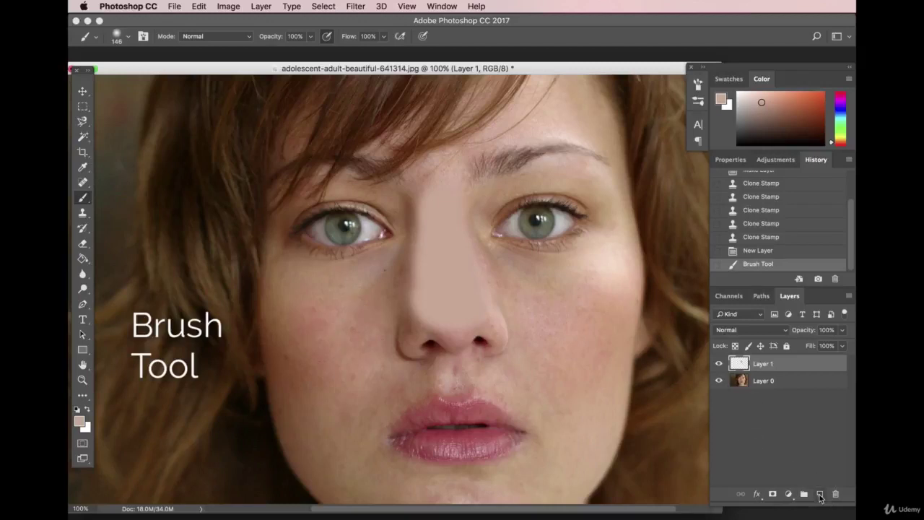
pyautogui.click(820, 495)
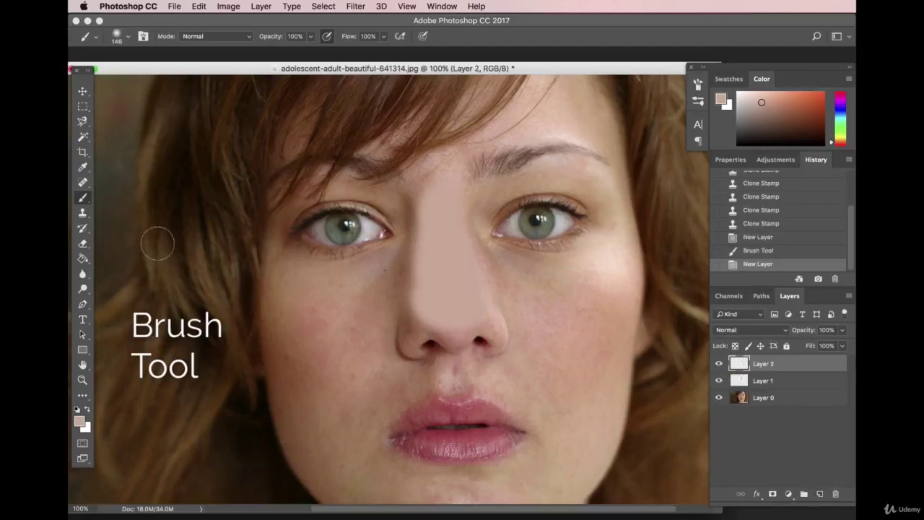
# Try painting the left cheek in the photo with a darker tone sampled near the jaw, and undo that brush stroke.
pyautogui.click(82, 169)
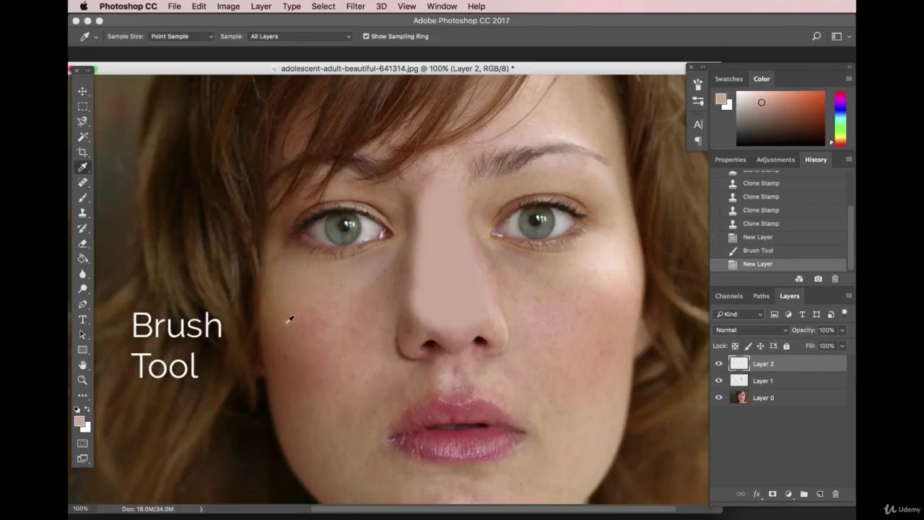
pyautogui.click(335, 418)
pyautogui.click(82, 198)
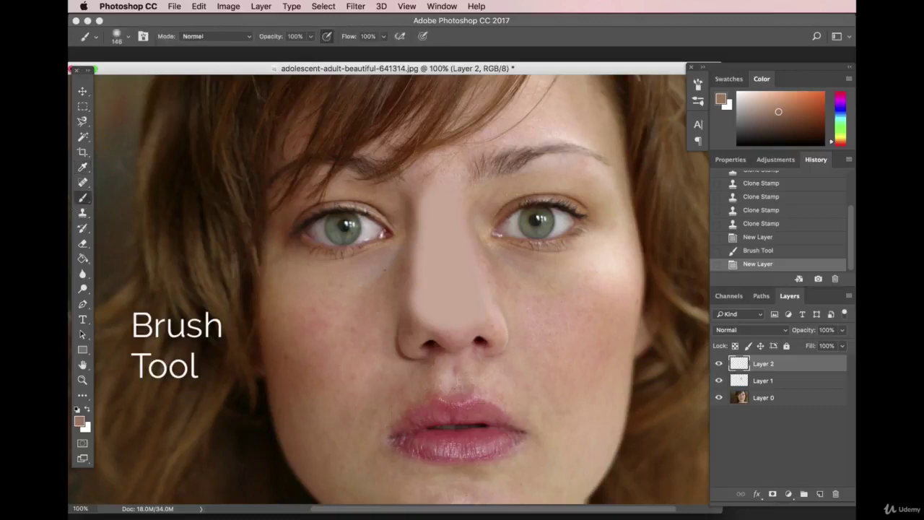
pyautogui.moveTo(372, 304)
pyautogui.mouseDown()
pyautogui.moveTo(368, 351)
pyautogui.moveTo(359, 311)
pyautogui.moveTo(301, 308)
pyautogui.moveTo(316, 333)
pyautogui.moveTo(313, 303)
pyautogui.mouseUp()
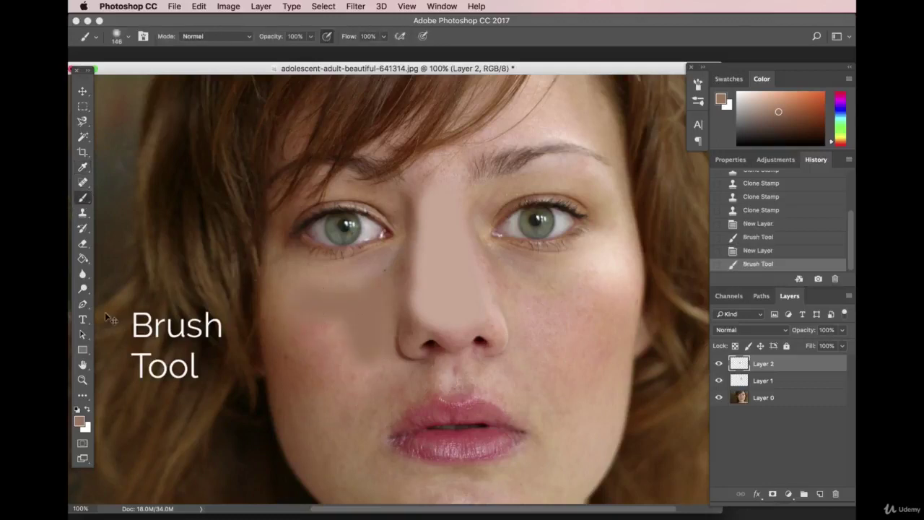
pyautogui.hotkey('ctrl', 'z')
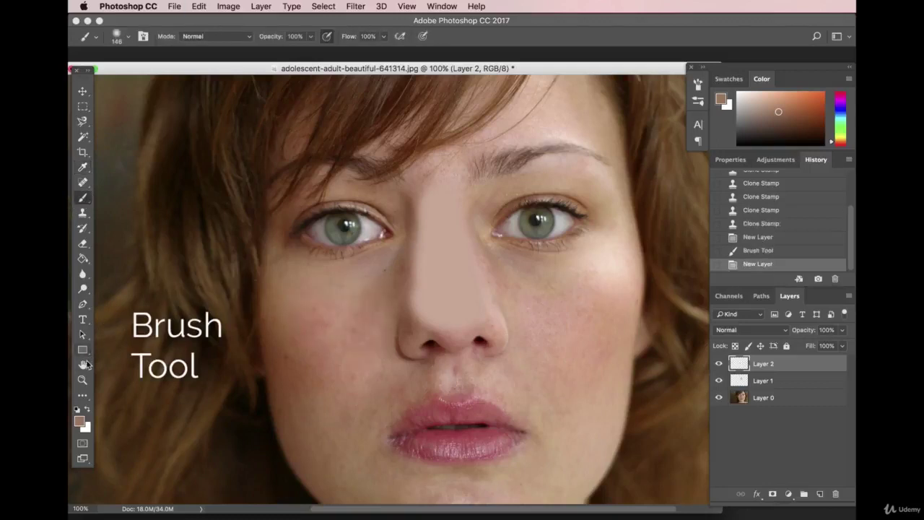
# Sample a lighter skin tone from the left cheek in the photo and paint it over that whole cheek on Layer 2.
pyautogui.click(83, 167)
pyautogui.click(344, 318)
pyautogui.click(82, 197)
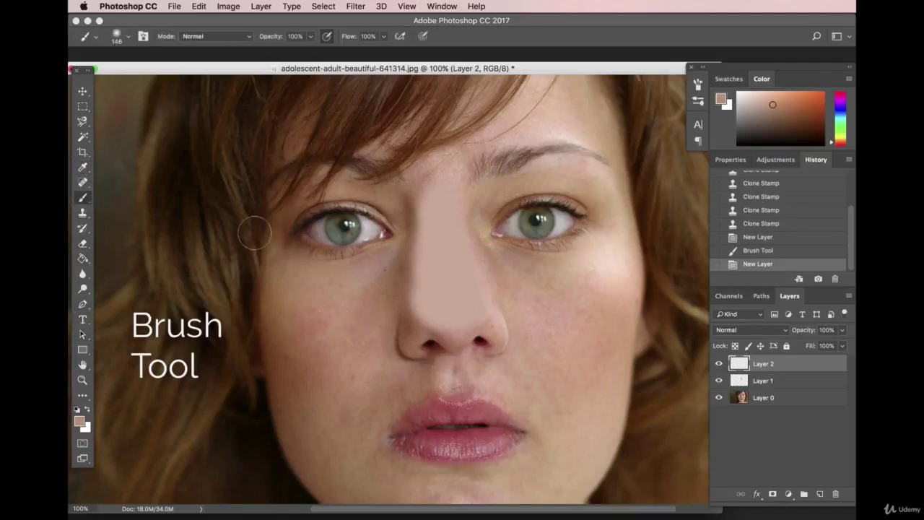
pyautogui.moveTo(360, 317)
pyautogui.mouseDown()
pyautogui.moveTo(312, 338)
pyautogui.moveTo(322, 366)
pyautogui.moveTo(337, 352)
pyautogui.moveTo(371, 378)
pyautogui.moveTo(333, 393)
pyautogui.moveTo(294, 338)
pyautogui.moveTo(291, 306)
pyautogui.moveTo(307, 339)
pyautogui.mouseUp()
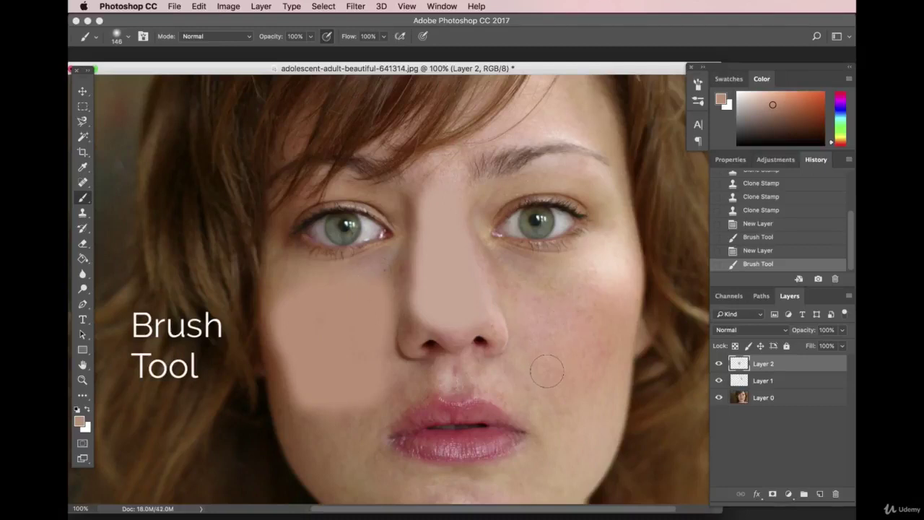
# Add a third new layer and paint the right cheek in the photo with the pale tone sampled from its highlight.
pyautogui.click(820, 494)
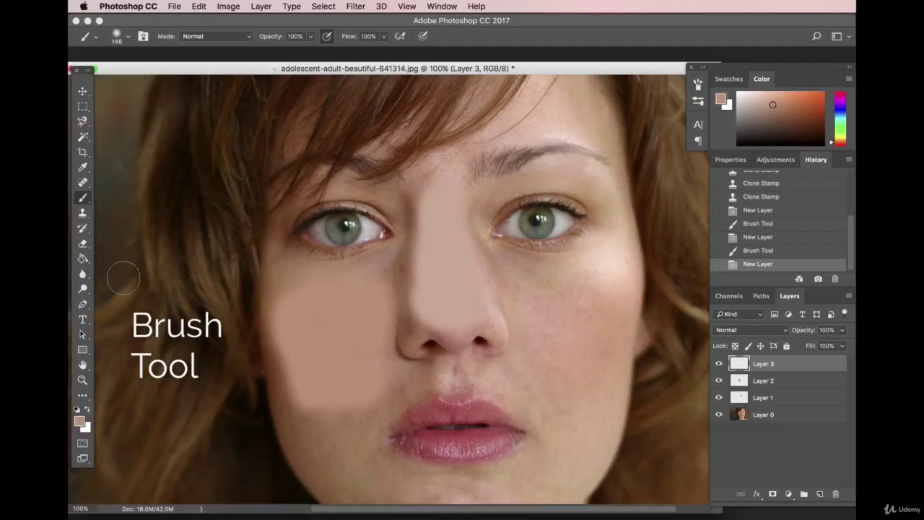
pyautogui.click(82, 167)
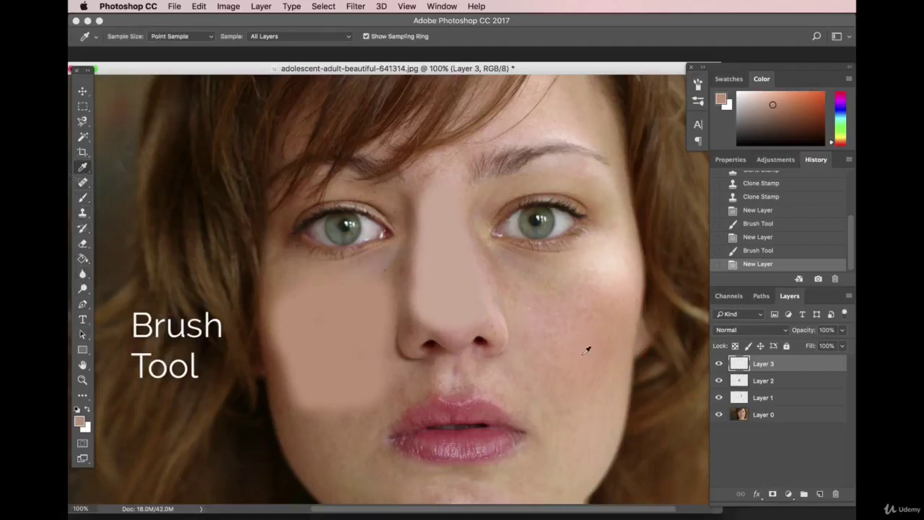
pyautogui.click(614, 273)
pyautogui.click(82, 288)
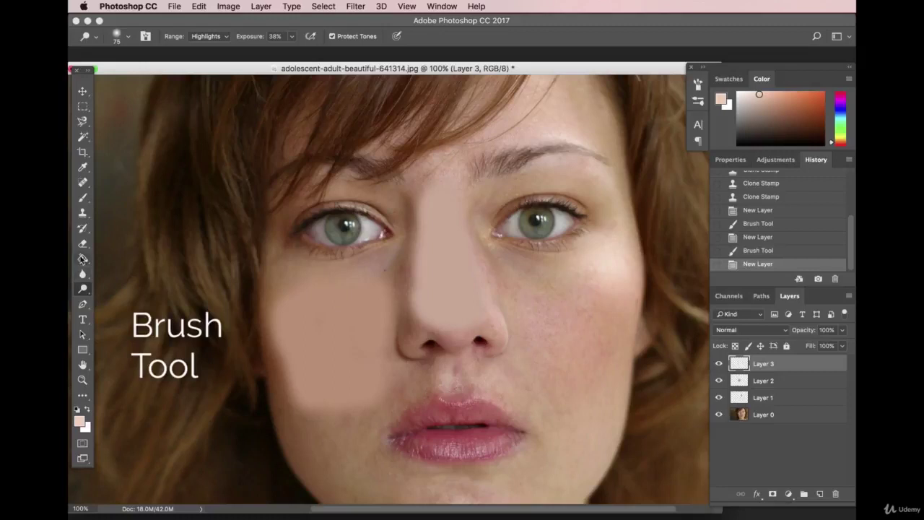
pyautogui.click(82, 197)
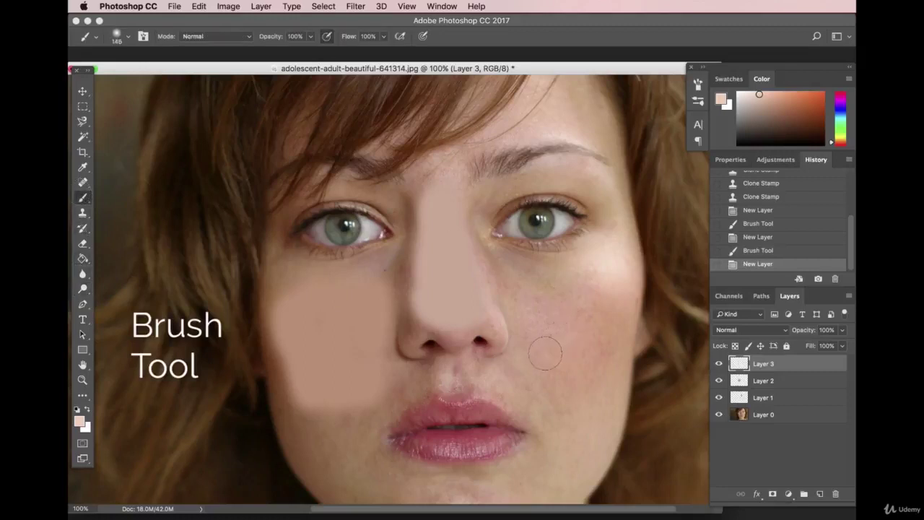
pyautogui.moveTo(532, 351)
pyautogui.mouseDown()
pyautogui.moveTo(525, 286)
pyautogui.moveTo(603, 303)
pyautogui.moveTo(602, 360)
pyautogui.moveTo(588, 376)
pyautogui.moveTo(587, 313)
pyautogui.moveTo(557, 374)
pyautogui.moveTo(545, 303)
pyautogui.moveTo(552, 378)
pyautogui.moveTo(570, 392)
pyautogui.moveTo(596, 297)
pyautogui.moveTo(526, 274)
pyautogui.moveTo(559, 318)
pyautogui.moveTo(513, 301)
pyautogui.moveTo(555, 316)
pyautogui.moveTo(553, 354)
pyautogui.mouseUp()
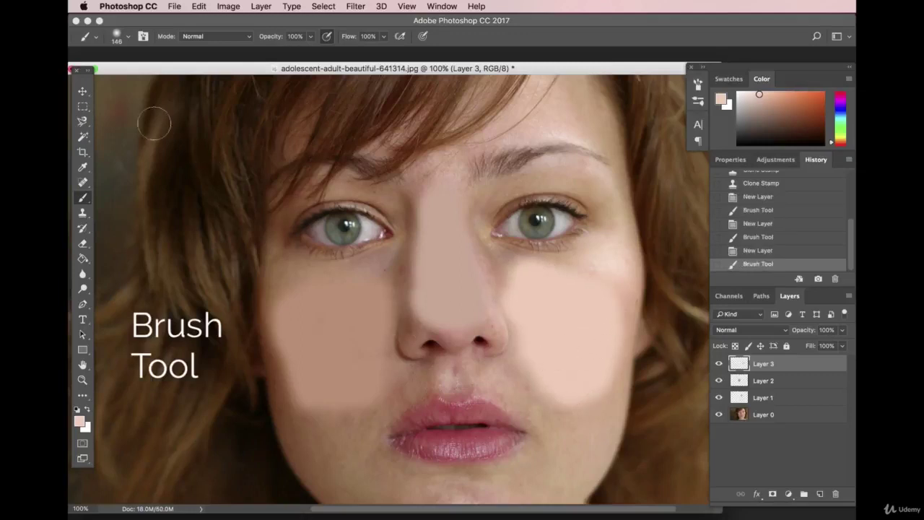
# Set the opacity of Layer 1, the painted nose, to 48%.
pyautogui.click(82, 91)
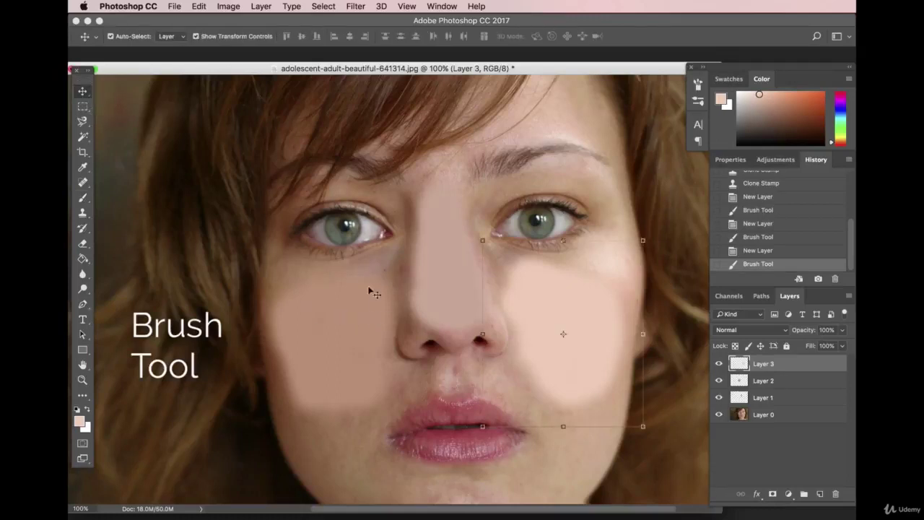
pyautogui.click(783, 398)
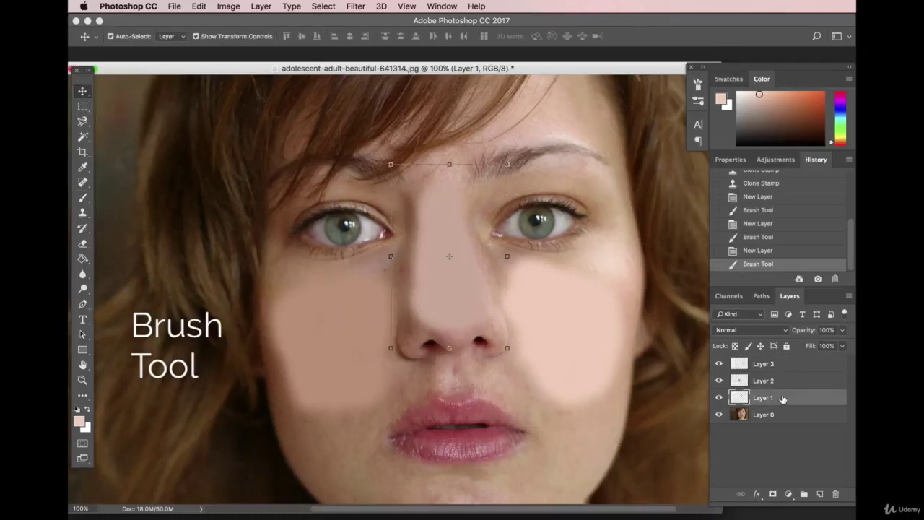
pyautogui.click(842, 330)
pyautogui.moveTo(845, 345); pyautogui.dragTo(814, 347)
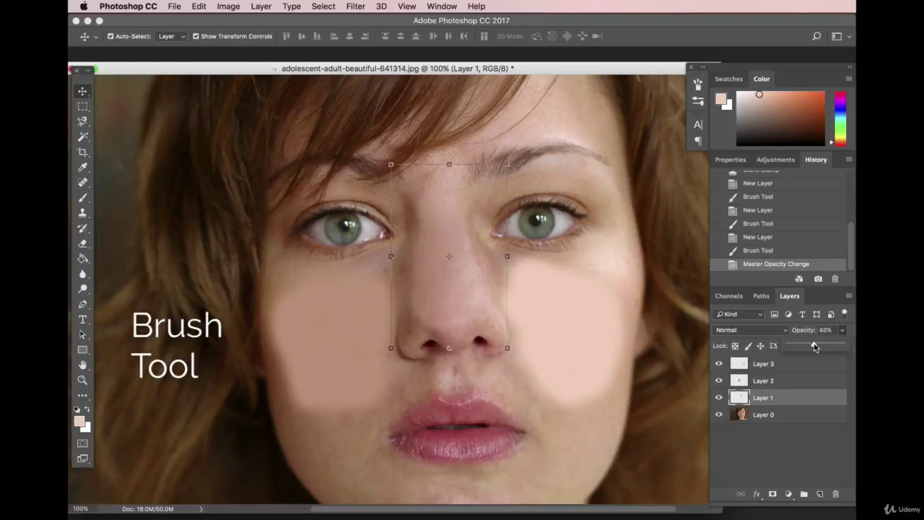
# Set the Eraser to a soft 150 px tip and soften the nose paint along both sides and across the bridge.
pyautogui.click(82, 244)
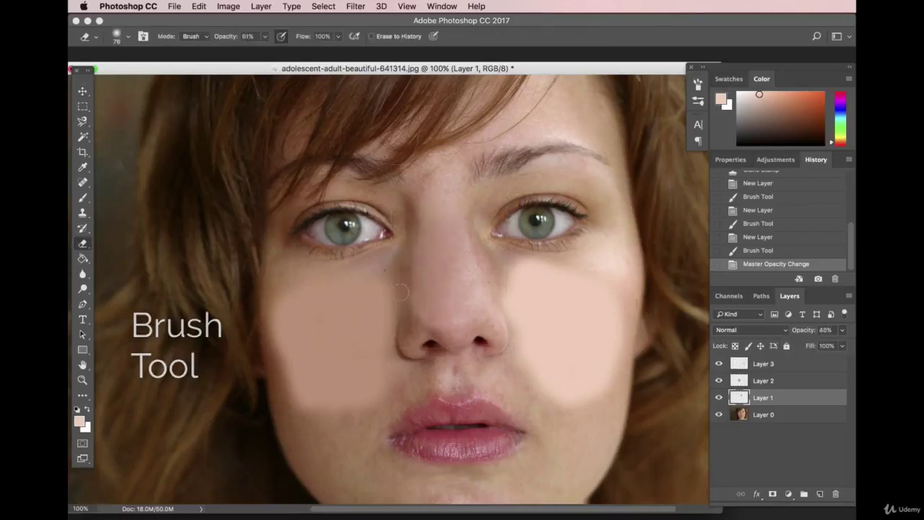
pyautogui.click(128, 37)
pyautogui.moveTo(160, 73); pyautogui.dragTo(180, 74)
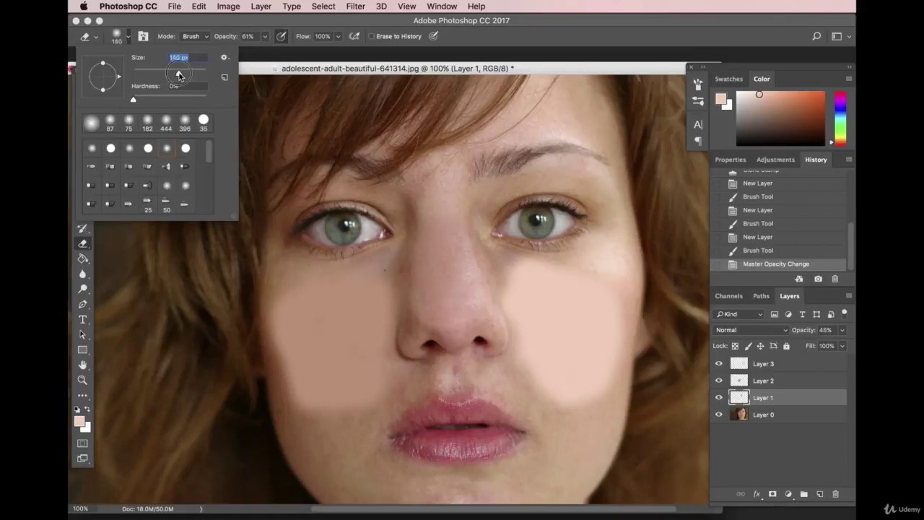
pyautogui.click(409, 316)
pyautogui.moveTo(408, 303); pyautogui.dragTo(390, 325)
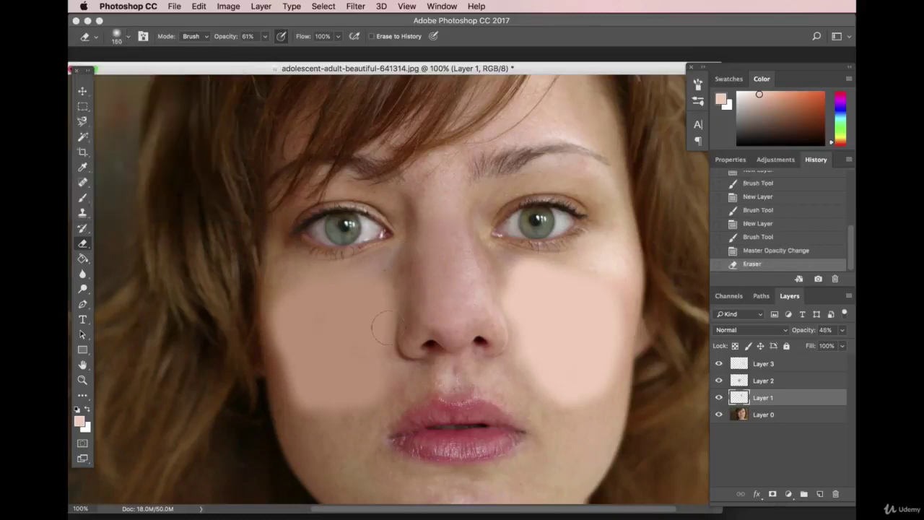
pyautogui.moveTo(470, 257); pyautogui.dragTo(490, 306)
pyautogui.moveTo(491, 309); pyautogui.dragTo(486, 321)
pyautogui.moveTo(434, 234)
pyautogui.mouseDown()
pyautogui.moveTo(420, 211)
pyautogui.moveTo(434, 201)
pyautogui.moveTo(479, 211)
pyautogui.mouseUp()
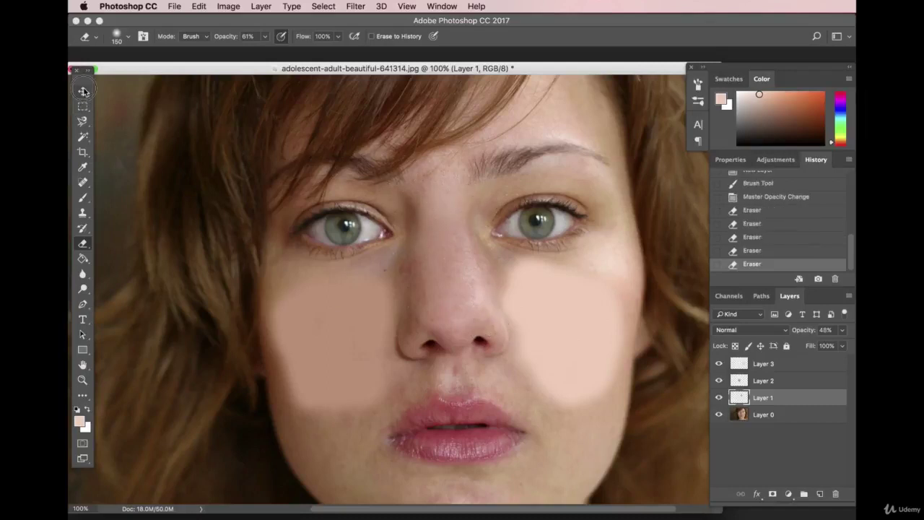
# Lower Layer 3's opacity to 43% and erase the lower and upper edges of its cheek paint to blend it.
pyautogui.click(83, 91)
pyautogui.click(568, 318)
pyautogui.click(842, 330)
pyautogui.moveTo(826, 346); pyautogui.dragTo(813, 347)
pyautogui.click(82, 243)
pyautogui.moveTo(573, 416)
pyautogui.mouseDown()
pyautogui.moveTo(510, 405)
pyautogui.moveTo(582, 406)
pyautogui.mouseUp()
pyautogui.moveTo(487, 260)
pyautogui.mouseDown()
pyautogui.moveTo(625, 260)
pyautogui.moveTo(606, 243)
pyautogui.moveTo(626, 269)
pyautogui.mouseUp()
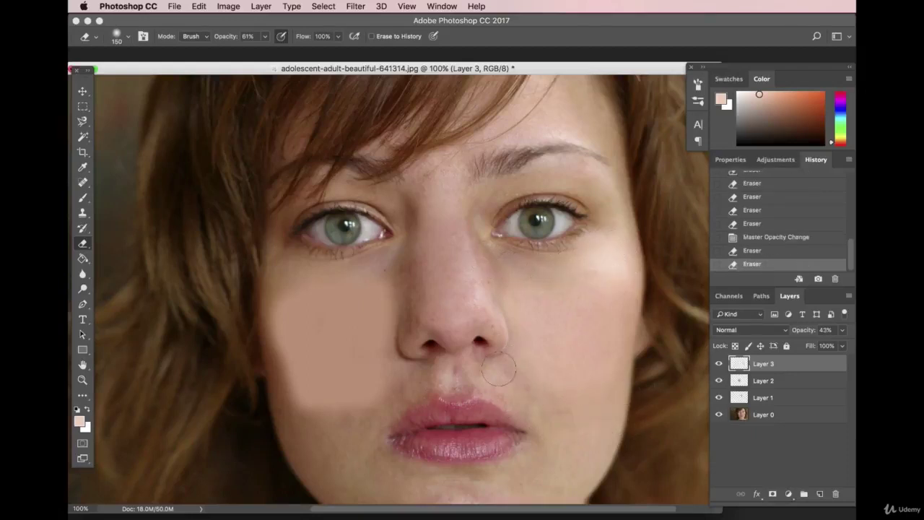
# Compare the left cheek in the photo with Layer 2 hidden and shown, and set Layer 2's opacity to 28%.
pyautogui.click(772, 381)
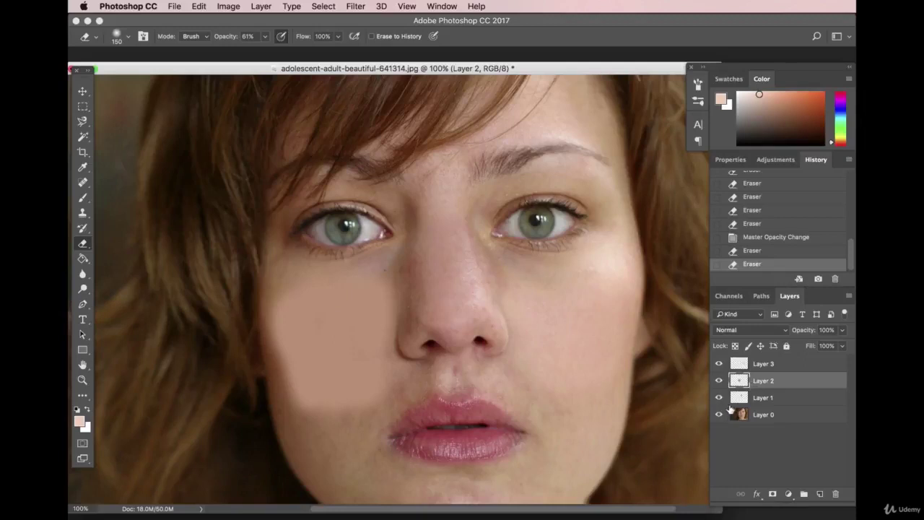
pyautogui.click(718, 381)
pyautogui.click(719, 380)
pyautogui.click(310, 278)
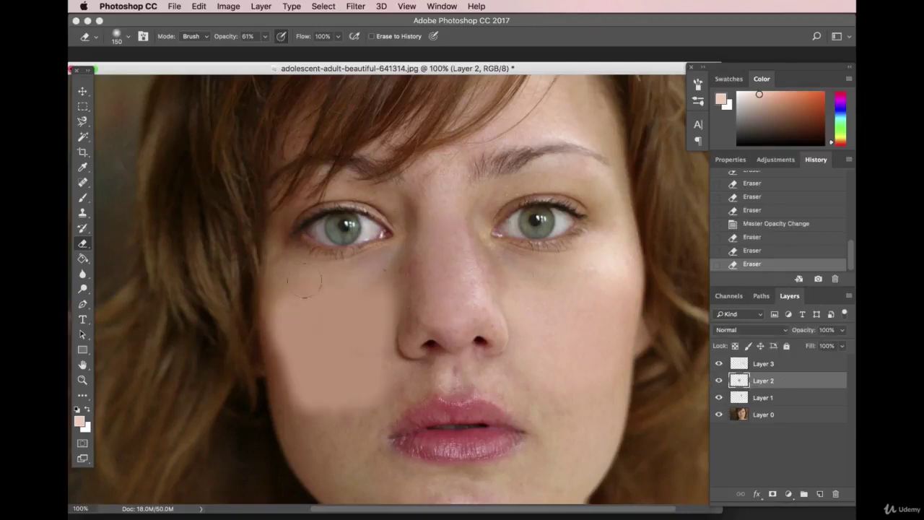
pyautogui.click(843, 331)
pyautogui.moveTo(843, 344); pyautogui.dragTo(799, 347)
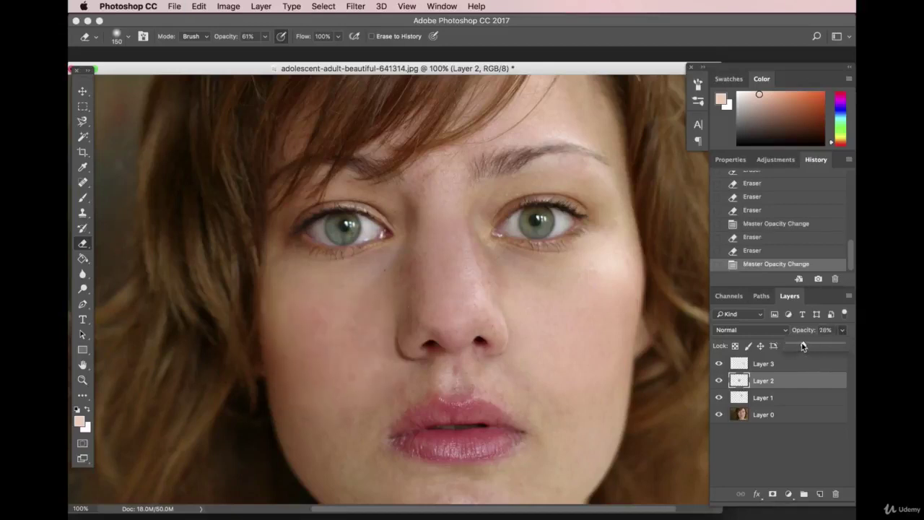
# Set Layer 2's opacity to 23% and erase the edges of its cheek paint to blend it.
pyautogui.click(394, 390)
pyautogui.click(271, 422)
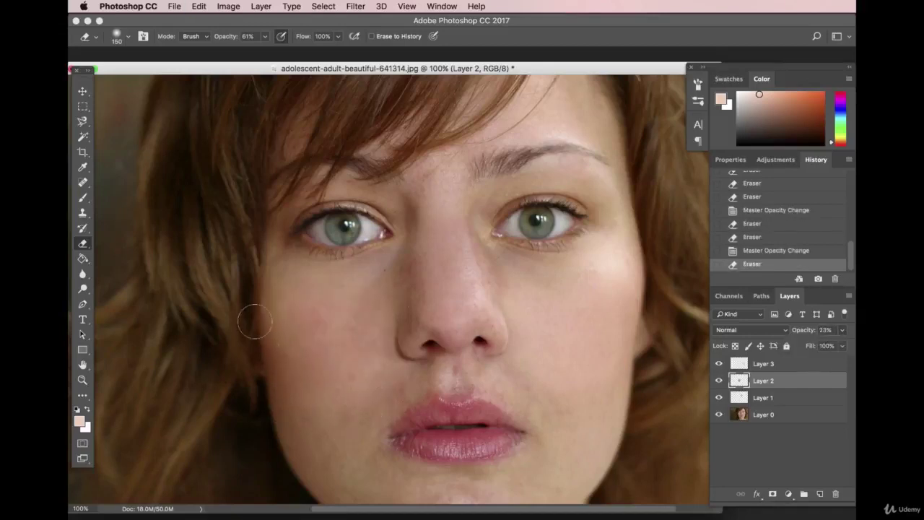
# View the whole face at 70% zoom and compare it with Layers 1, 2 and 3 hidden and shown.
pyautogui.click(82, 91)
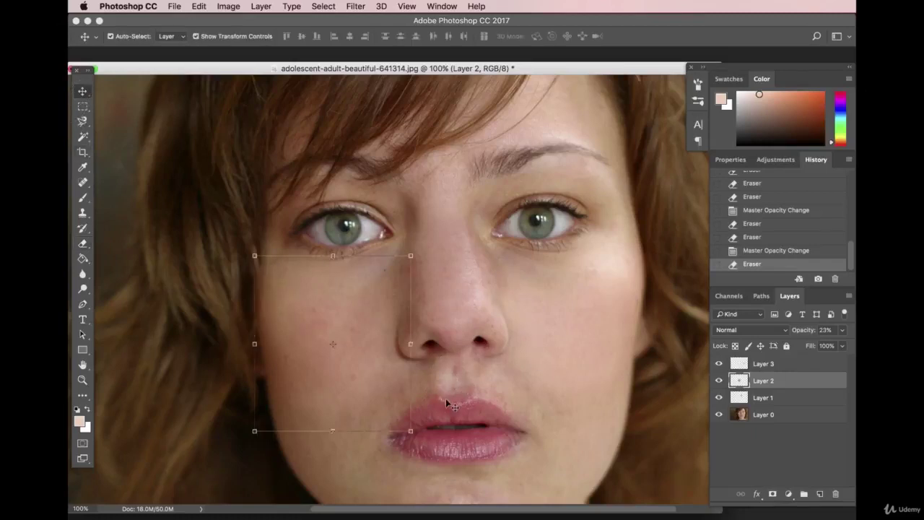
pyautogui.click(79, 509)
pyautogui.press('BackSpace')
pyautogui.write('70')
pyautogui.press('Return')
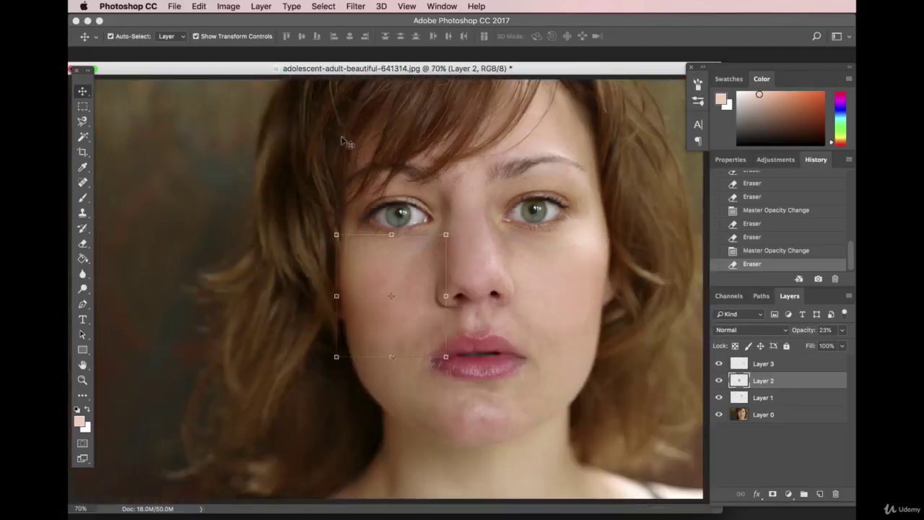
pyautogui.click(499, 267)
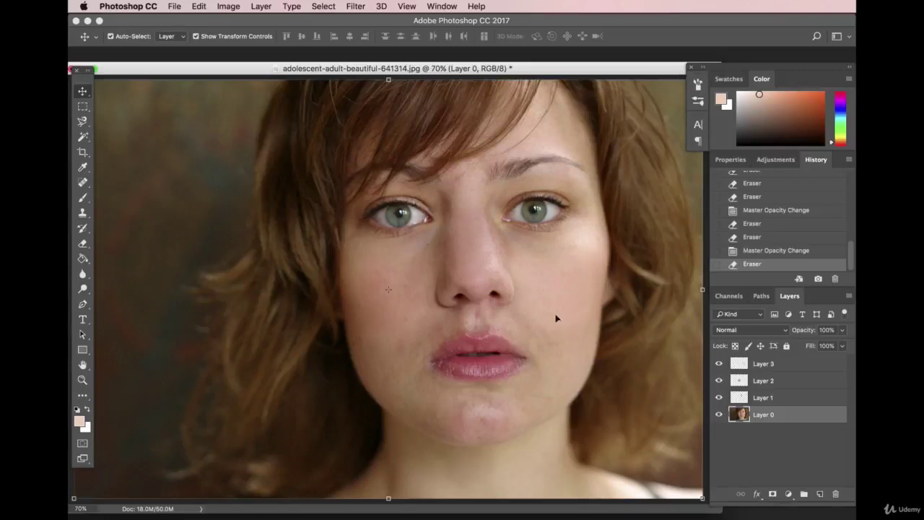
pyautogui.click(718, 381)
pyautogui.click(719, 364)
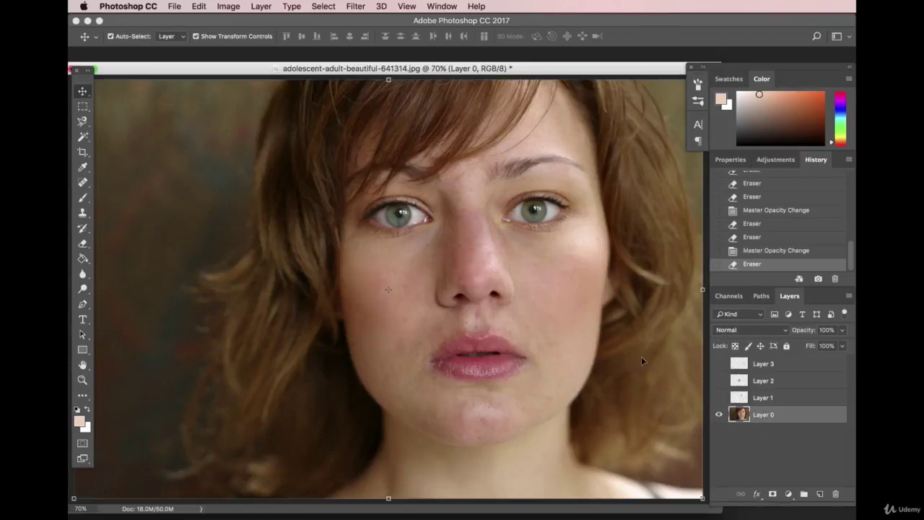
pyautogui.click(720, 365)
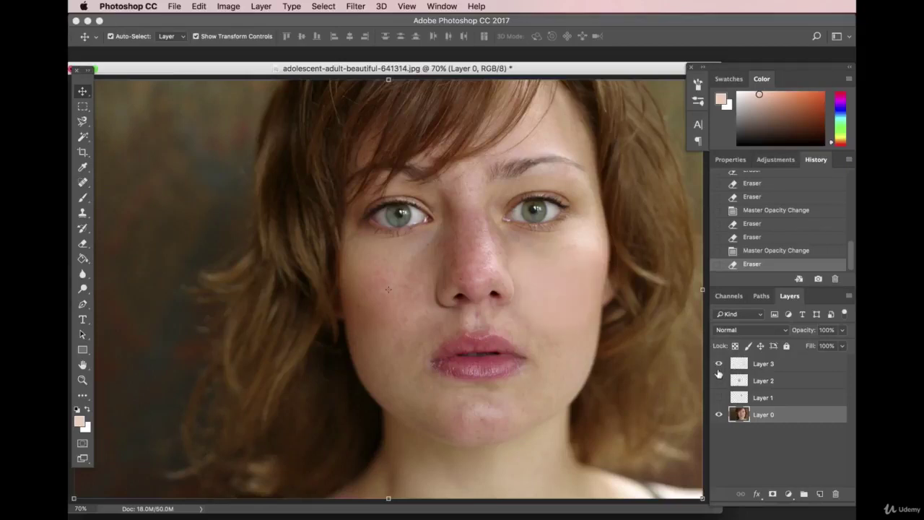
pyautogui.click(719, 380)
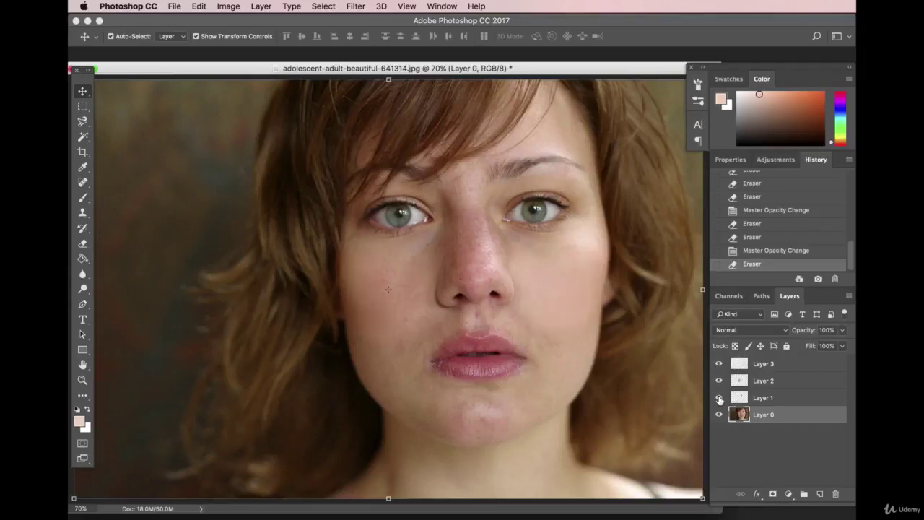
pyautogui.click(719, 398)
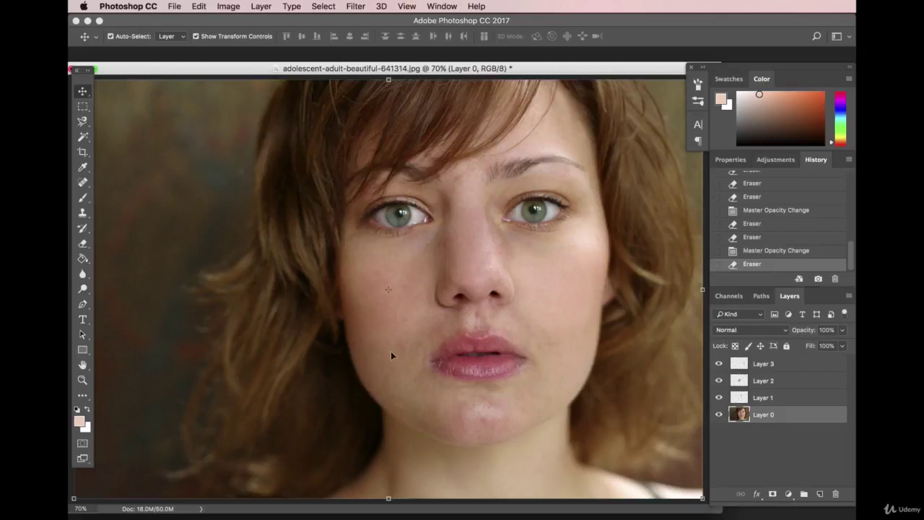
# Reduce the opacity of Layer 1, the nose paint, to 36%.
pyautogui.click(483, 256)
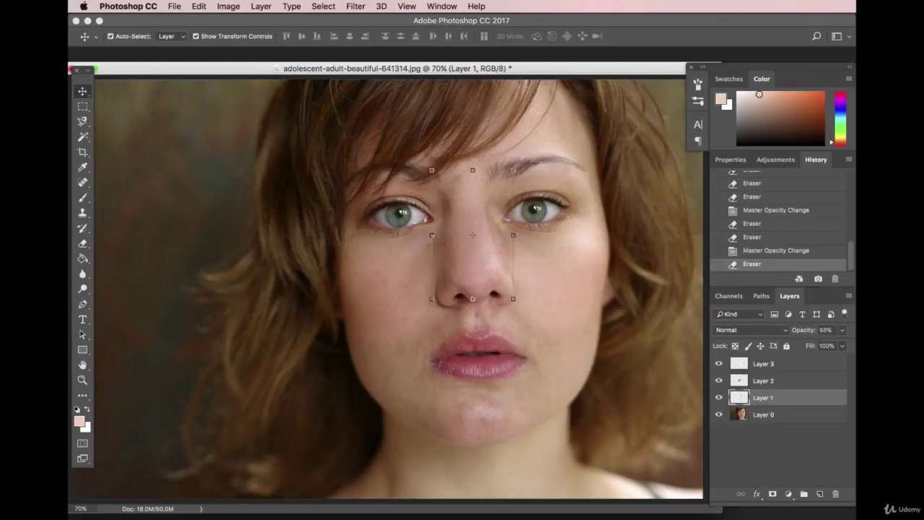
pyautogui.click(842, 330)
pyautogui.moveTo(810, 347); pyautogui.dragTo(814, 347)
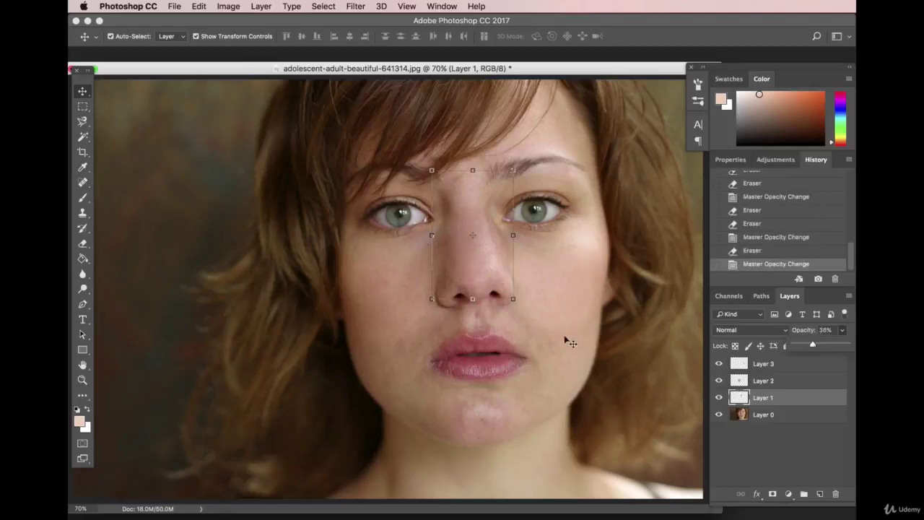
# Lower the opacity of the two cheek layers, setting Layer 3 to 34% and Layer 2 to 17%.
pyautogui.click(561, 293)
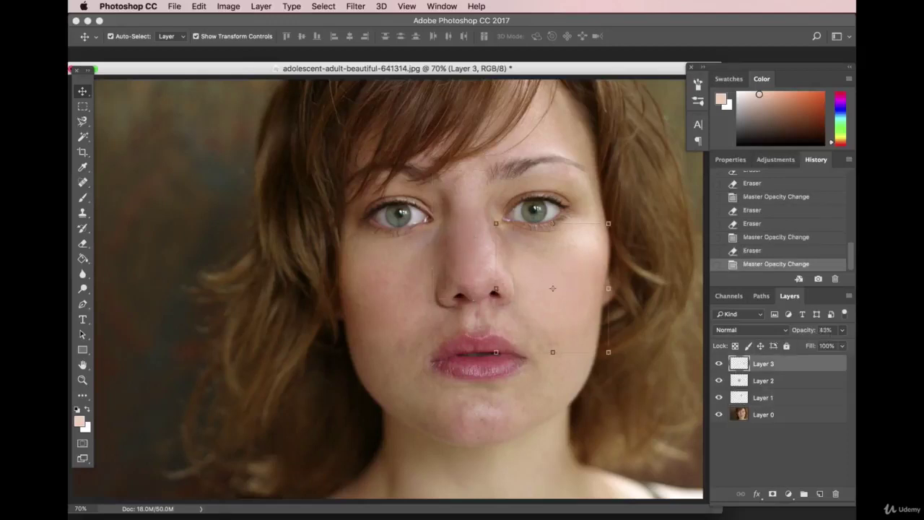
pyautogui.moveTo(813, 346); pyautogui.dragTo(808, 347)
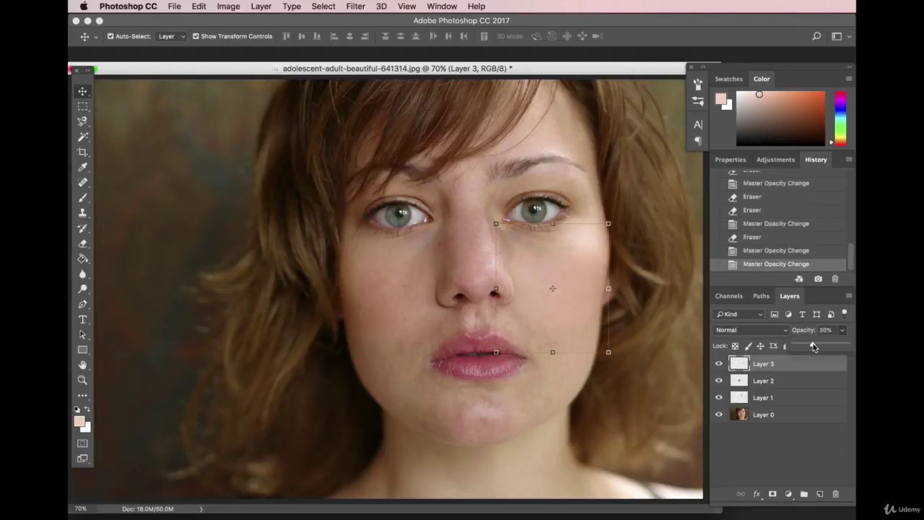
pyautogui.click(411, 288)
pyautogui.click(843, 332)
pyautogui.moveTo(806, 347); pyautogui.dragTo(804, 347)
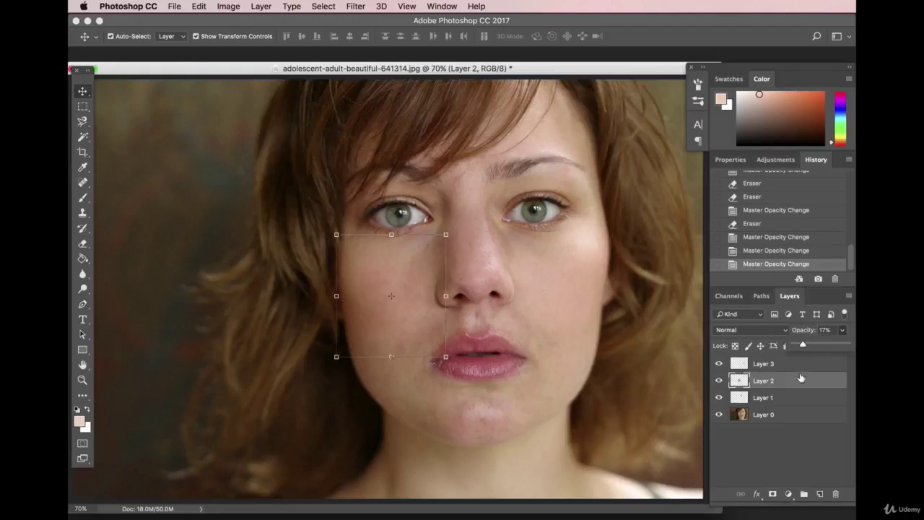
pyautogui.click(789, 433)
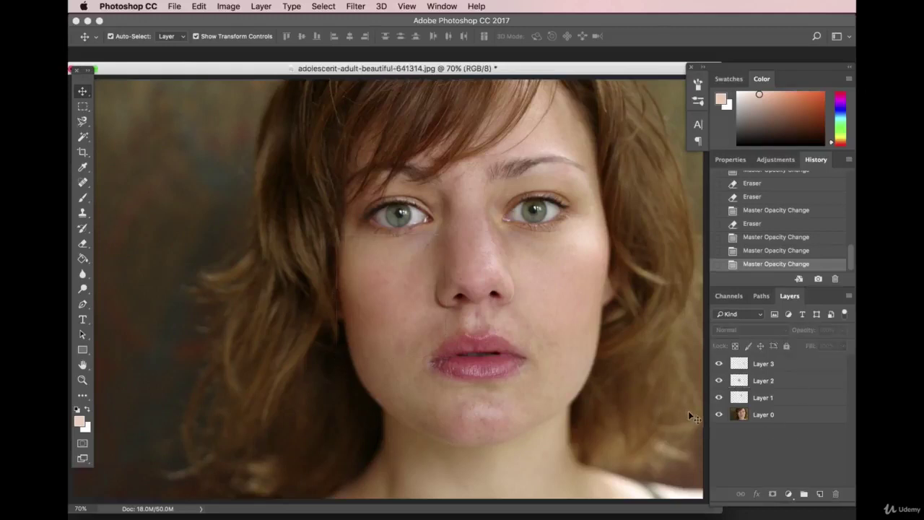
# Compare the skin with the latest opacity changes rolled back and restored, and with the paint layers hidden and shown.
pyautogui.click(757, 223)
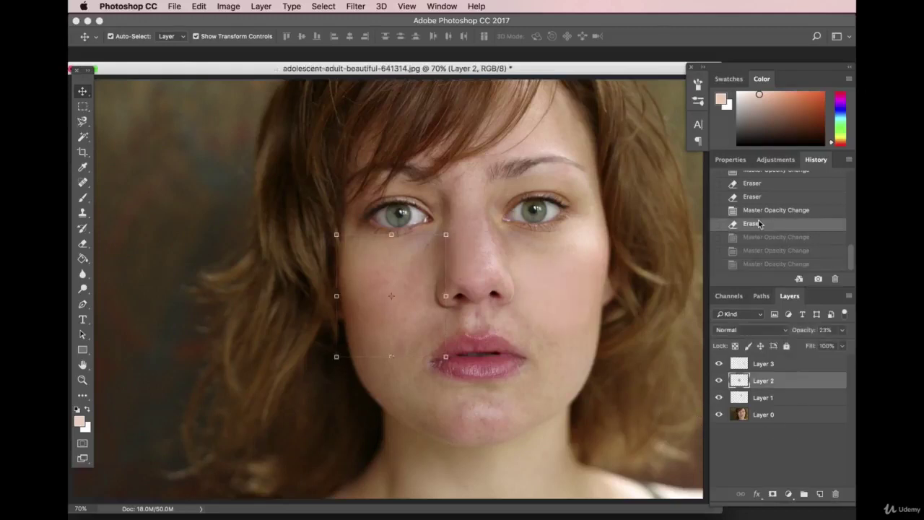
pyautogui.click(763, 265)
pyautogui.click(719, 381)
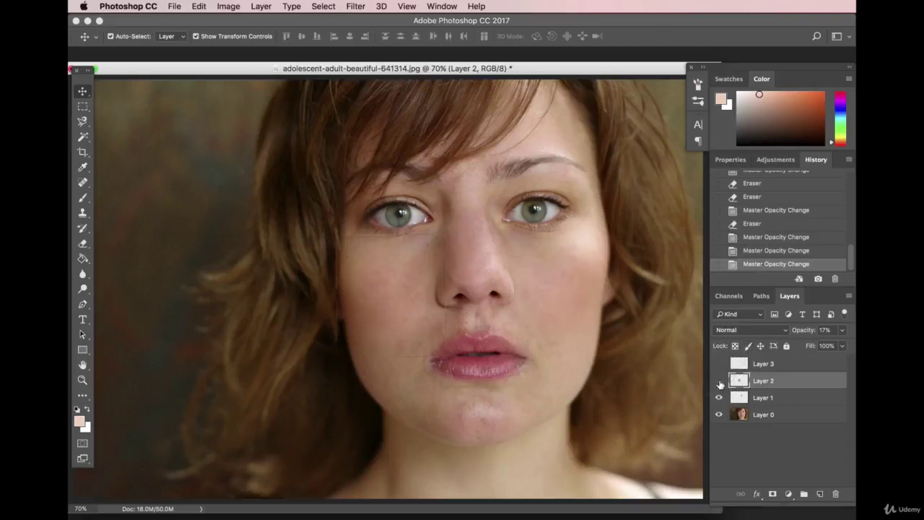
pyautogui.click(719, 397)
pyautogui.click(720, 397)
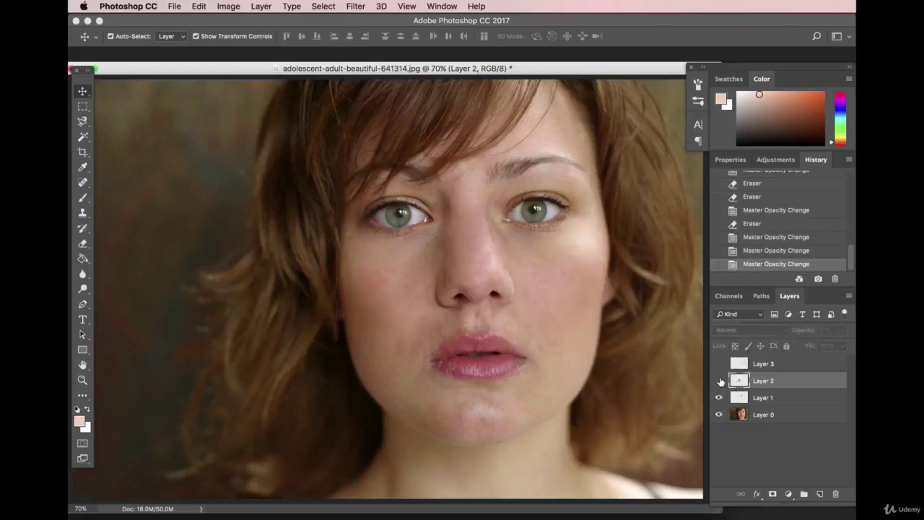
pyautogui.click(720, 381)
pyautogui.click(719, 363)
# Set the Eraser to 185 px at 100% opacity and trim the outer edge of Layer 3's cheek paint along the face.
pyautogui.click(565, 306)
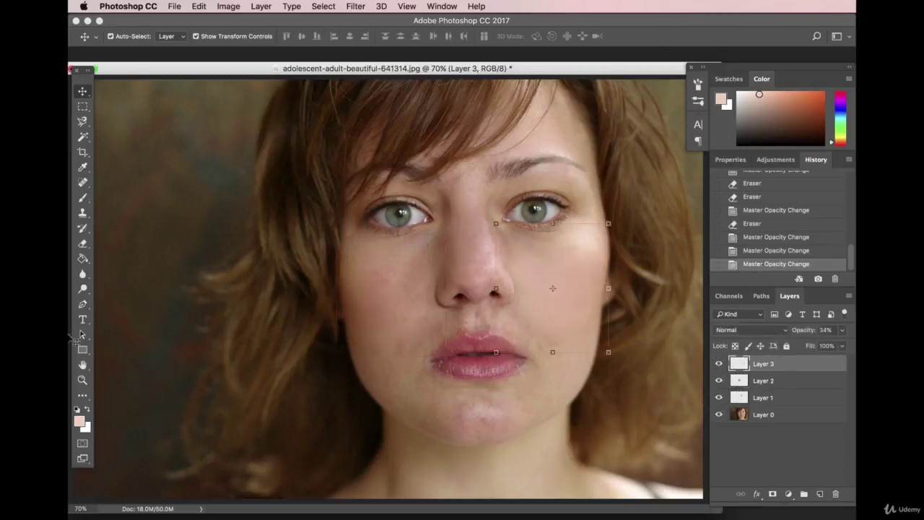
pyautogui.click(82, 243)
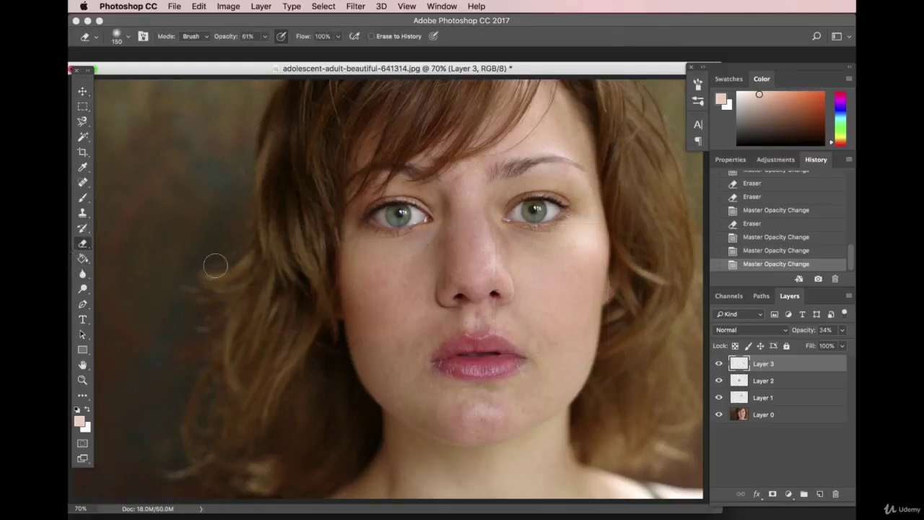
pyautogui.click(128, 38)
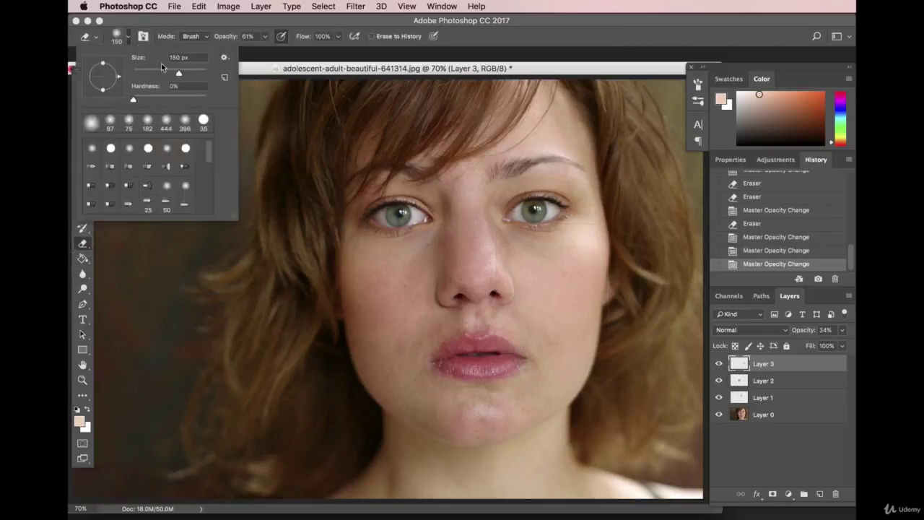
pyautogui.click(265, 36)
pyautogui.moveTo(264, 51); pyautogui.dragTo(287, 51)
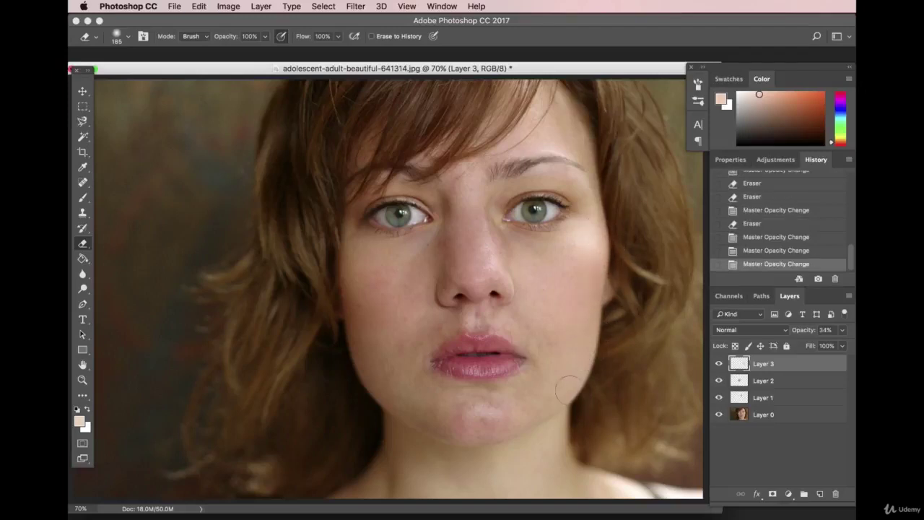
pyautogui.click(354, 423)
pyautogui.press('v')
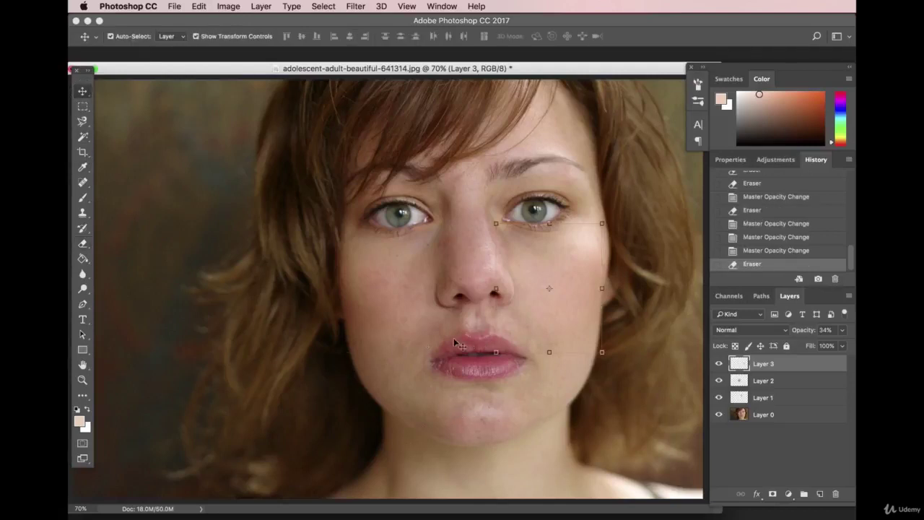
# Target Layer 0 and set up the Dodge tool with the Highlights range and 100% exposure.
pyautogui.click(205, 105)
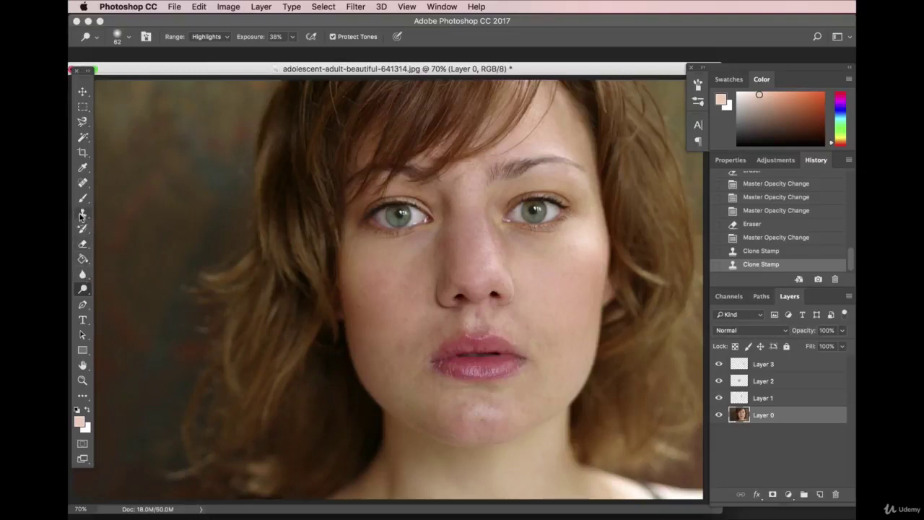
pyautogui.click(82, 288)
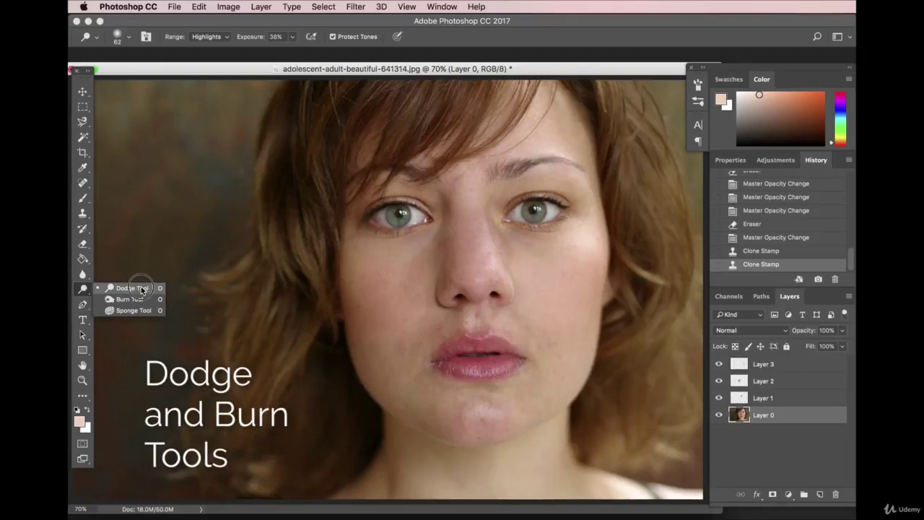
pyautogui.click(141, 289)
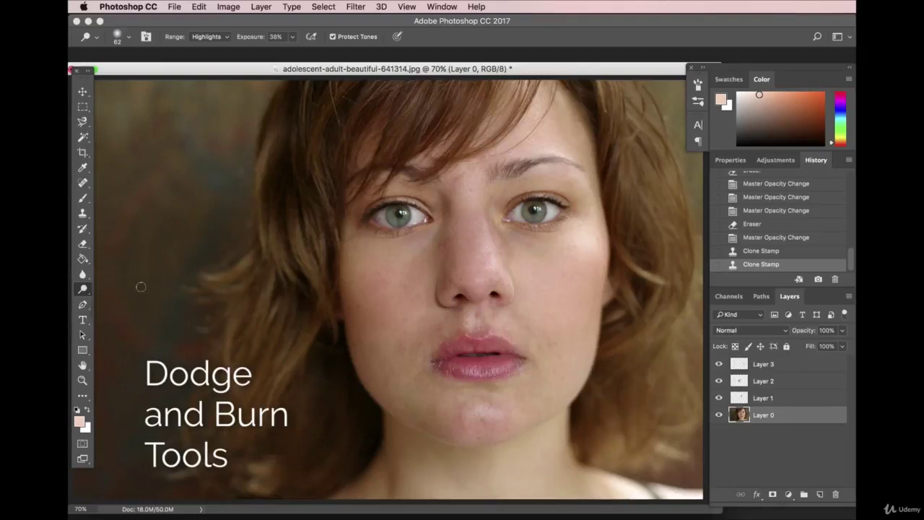
pyautogui.click(219, 37)
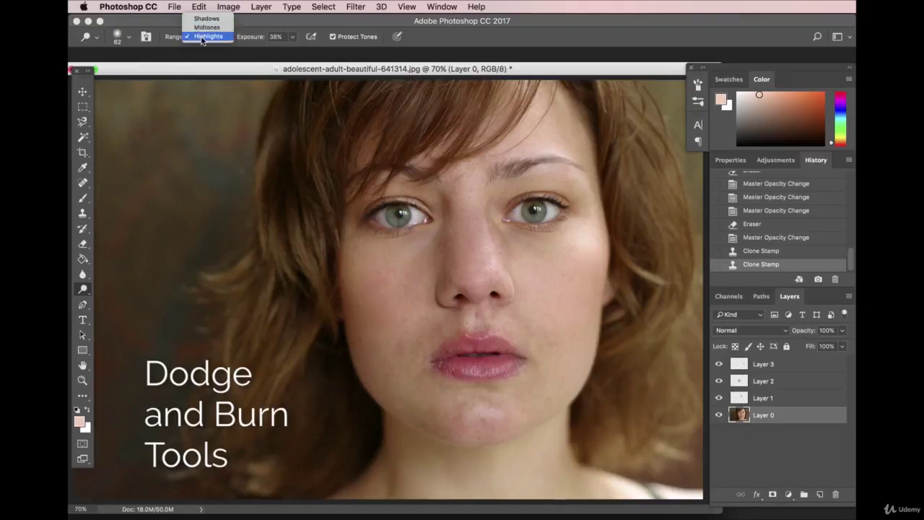
pyautogui.click(194, 36)
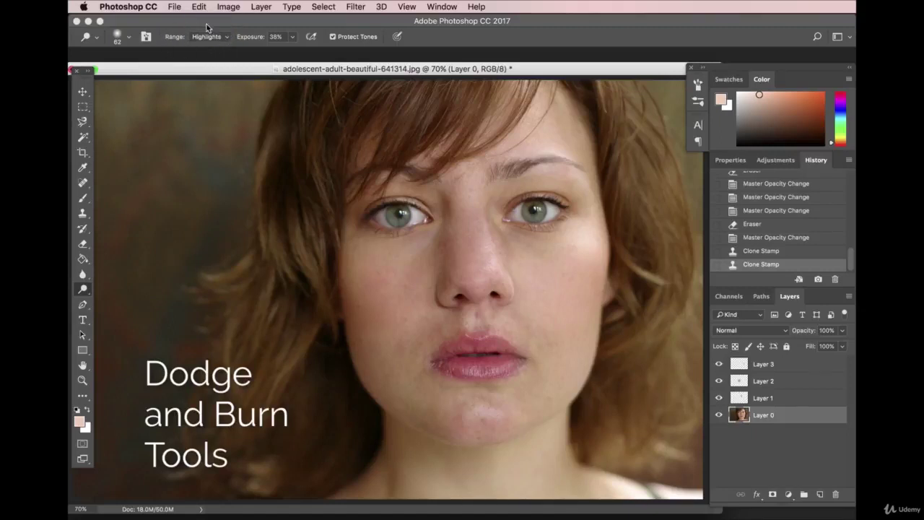
pyautogui.click(210, 41)
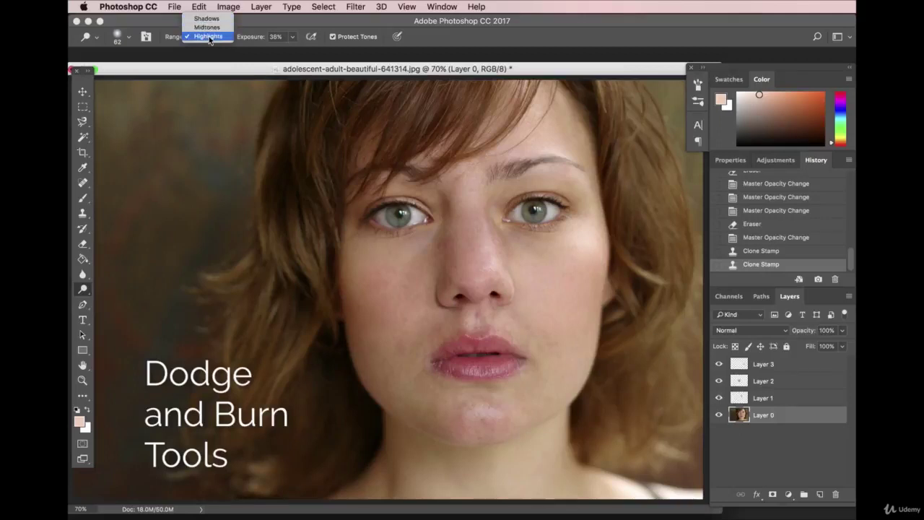
pyautogui.click(210, 37)
pyautogui.click(292, 36)
pyautogui.moveTo(292, 50); pyautogui.dragTo(329, 54)
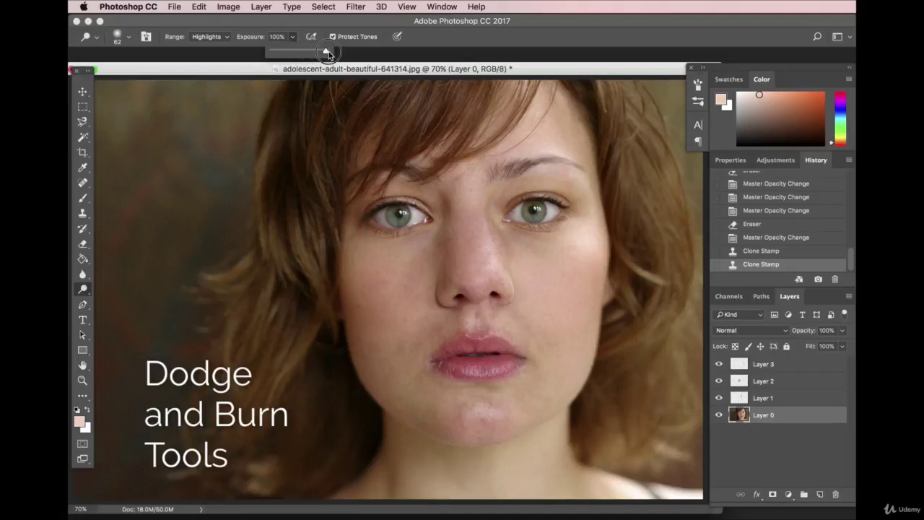
pyautogui.click(282, 30)
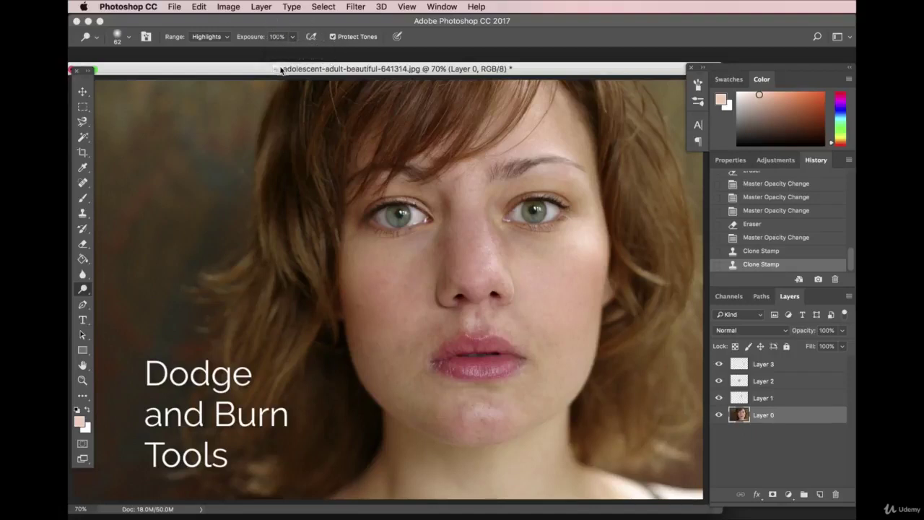
# Brighten the irises of both eyes on Layer 0 with the Dodge tool.
pyautogui.click(81, 509)
pyautogui.press('super+equal')
pyautogui.press('super+equal')
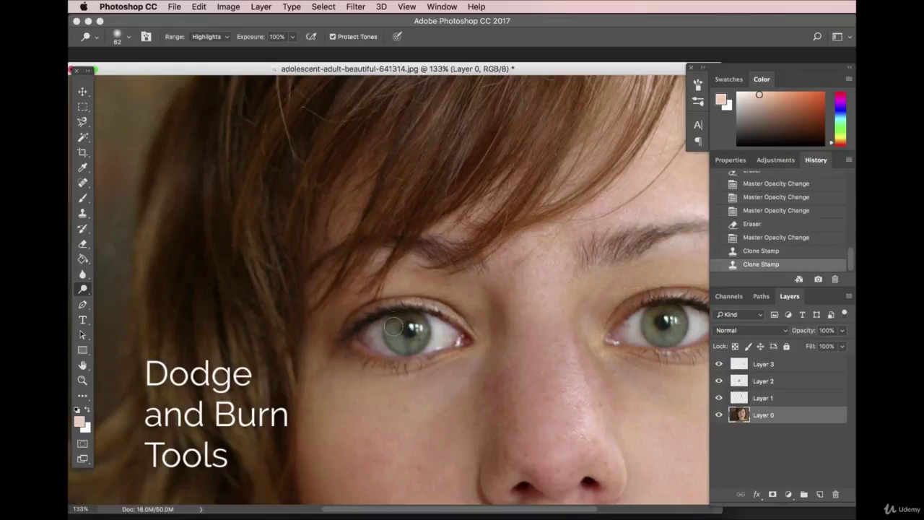
pyautogui.moveTo(405, 324)
pyautogui.mouseDown()
pyautogui.moveTo(395, 323)
pyautogui.moveTo(396, 338)
pyautogui.moveTo(415, 317)
pyautogui.moveTo(393, 318)
pyautogui.mouseUp()
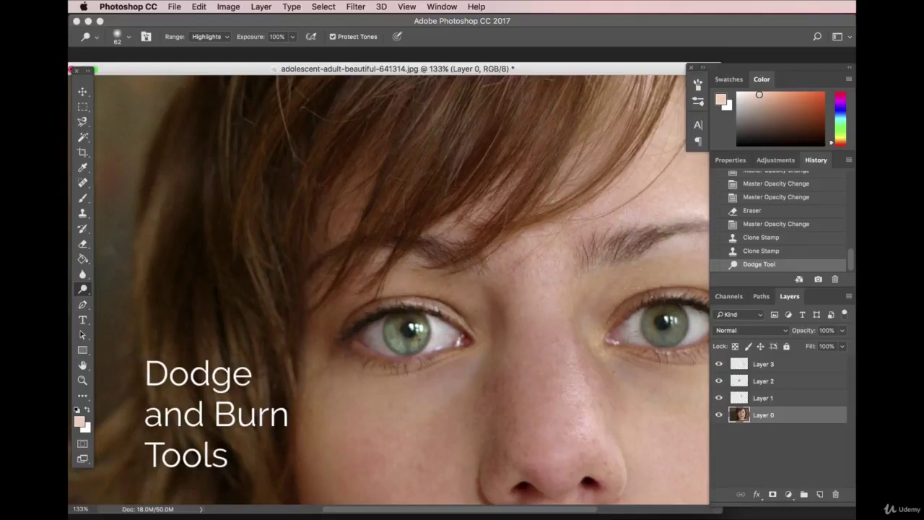
pyautogui.moveTo(652, 328)
pyautogui.mouseDown()
pyautogui.moveTo(668, 331)
pyautogui.moveTo(679, 315)
pyautogui.moveTo(661, 316)
pyautogui.mouseUp()
# Dodge the iris of the eye on the photo's left side further to intensify its highlights.
pyautogui.scroll(-3, 488, 387)
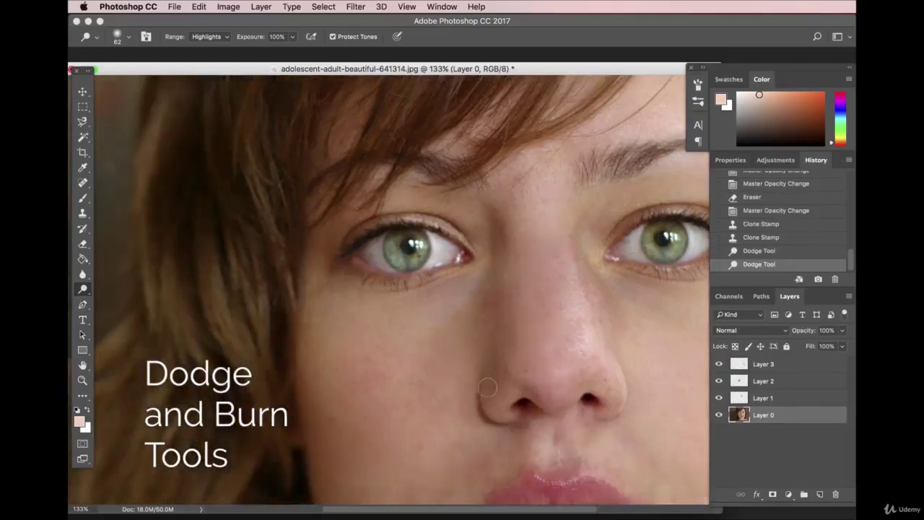
pyautogui.moveTo(523, 513); pyautogui.dragTo(579, 512)
pyautogui.click(268, 251)
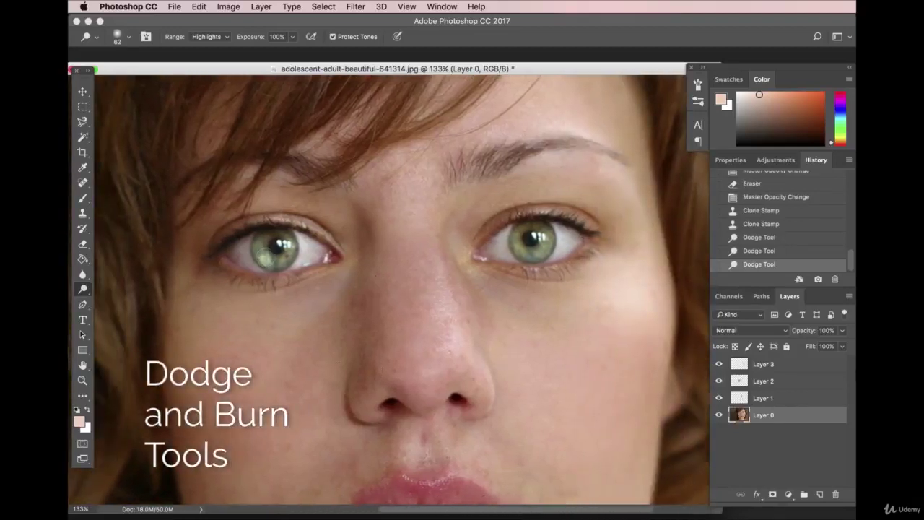
pyautogui.moveTo(267, 261); pyautogui.dragTo(307, 251)
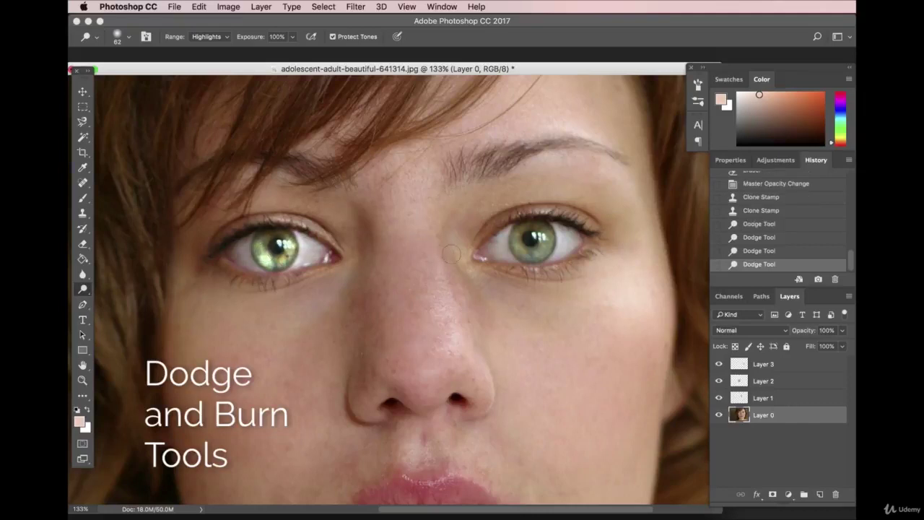
# Step the history back to the second Dodge stroke and switch to the Burn tool with the Midtones range.
pyautogui.click(768, 251)
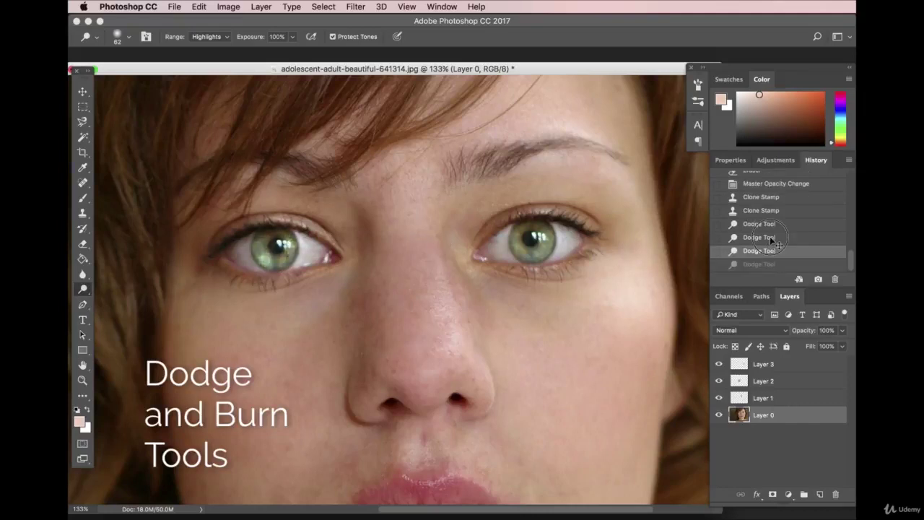
pyautogui.click(771, 239)
pyautogui.click(760, 253)
pyautogui.click(762, 240)
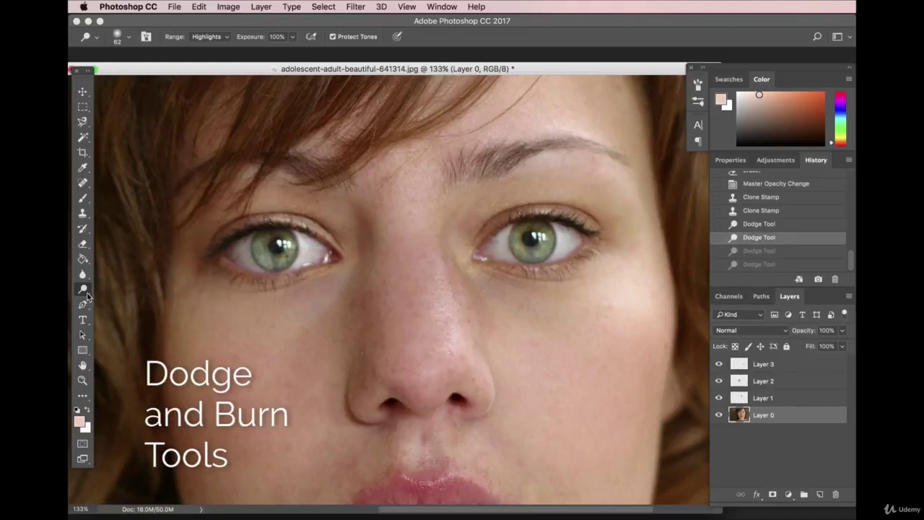
pyautogui.moveTo(82, 289); pyautogui.dragTo(144, 304)
pyautogui.click(144, 302)
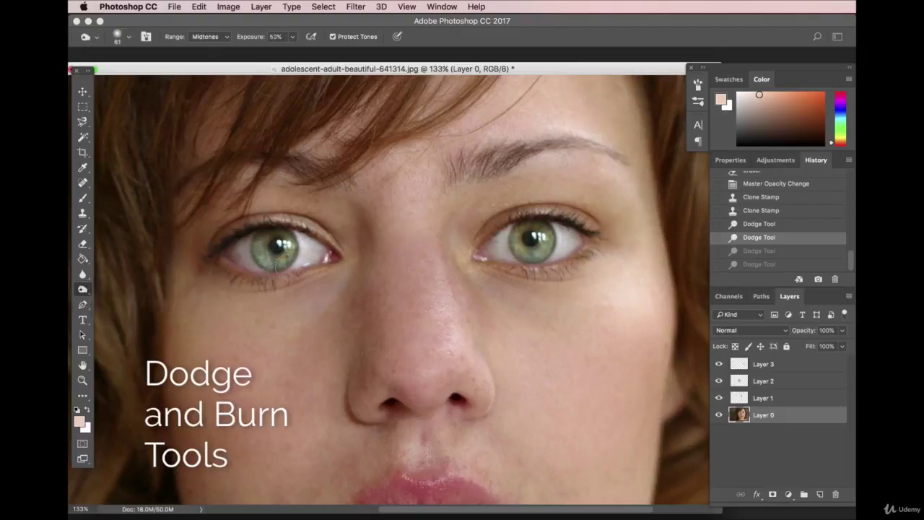
# Try burning the lower edge of the iris on the photo's left side at 53% exposure, and undo the stroke.
pyautogui.press(']')
pyautogui.press(']')
pyautogui.moveTo(268, 267)
pyautogui.mouseDown()
pyautogui.moveTo(285, 268)
pyautogui.moveTo(278, 274)
pyautogui.mouseUp()
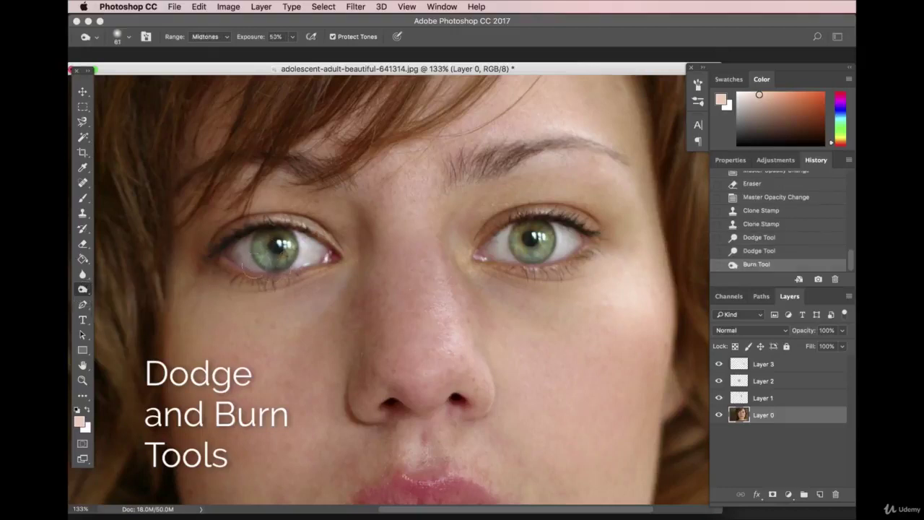
pyautogui.press('super+z')
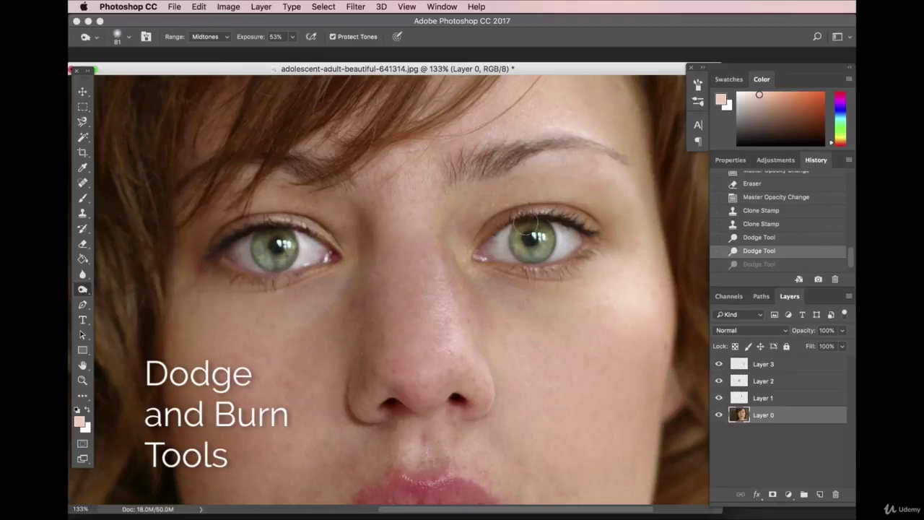
# Set the Burn brush to 54 px and darken the upper lash lines of both eyes.
pyautogui.click(127, 37)
pyautogui.moveTo(158, 73); pyautogui.dragTo(153, 73)
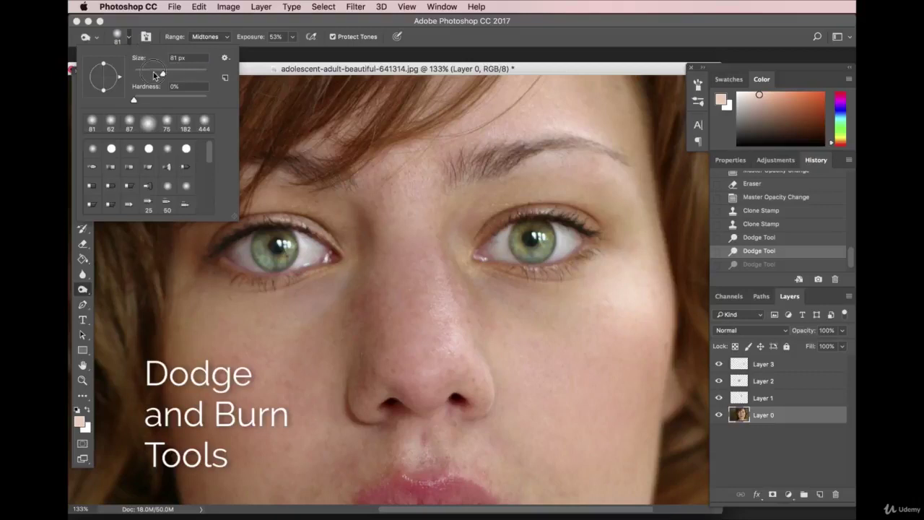
pyautogui.click(505, 221)
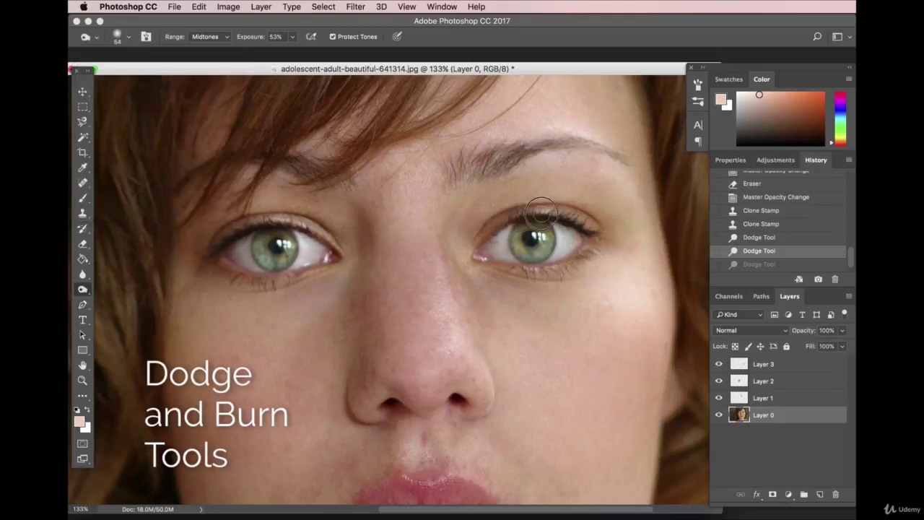
pyautogui.moveTo(590, 230); pyautogui.dragTo(590, 229)
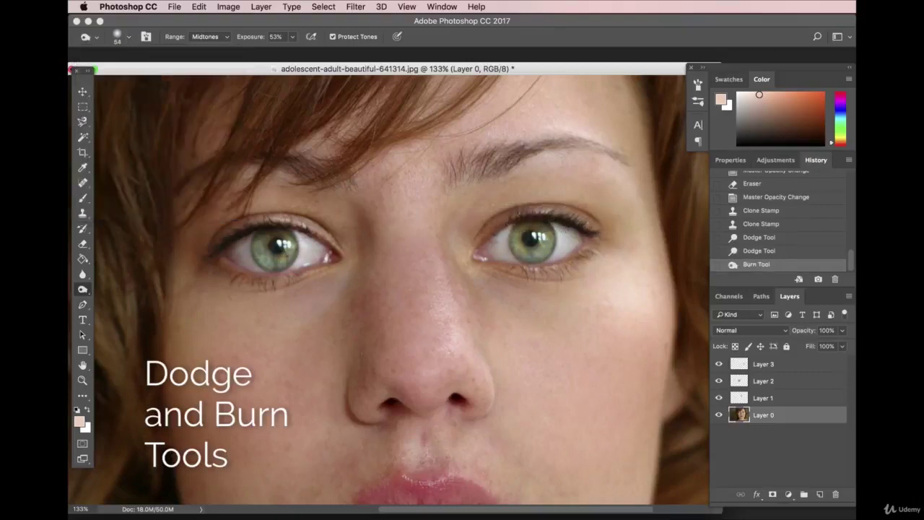
pyautogui.moveTo(258, 224); pyautogui.dragTo(215, 242)
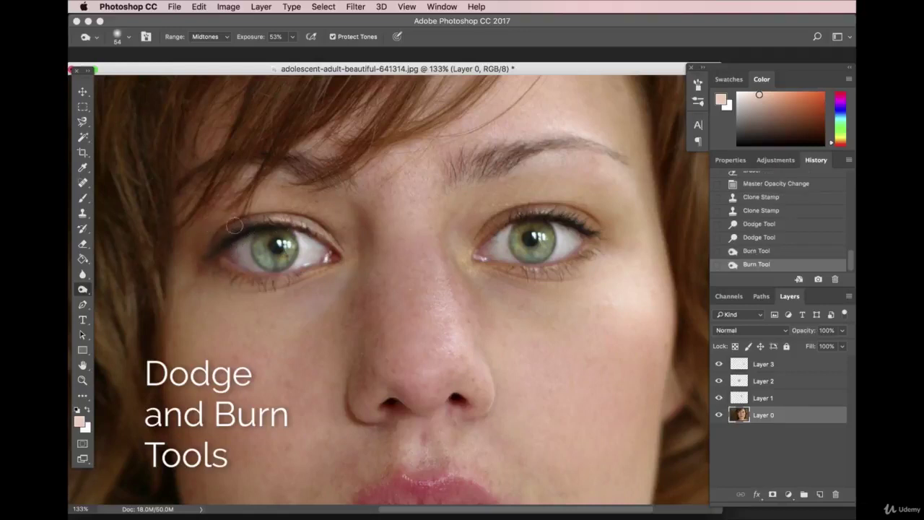
# Try burning the line between the lips with the Midtones range, and undo the stroke.
pyautogui.scroll(-5, 280, 312)
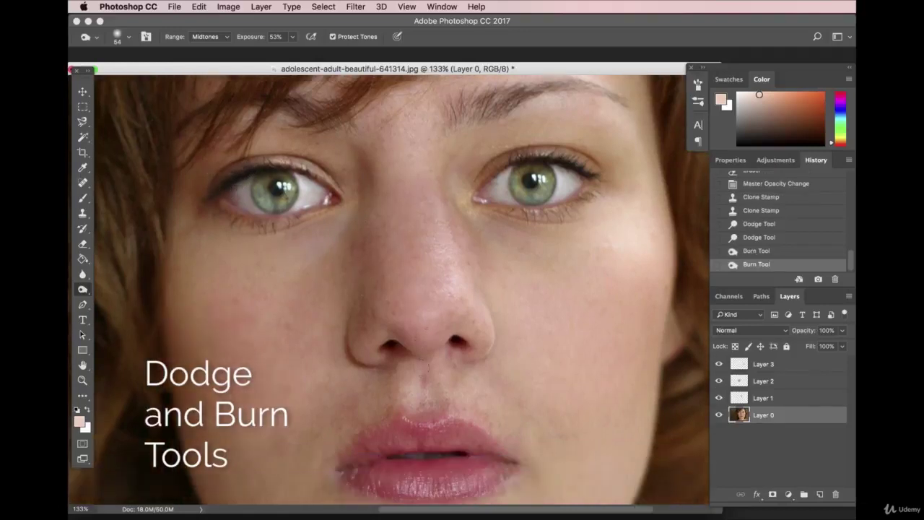
pyautogui.moveTo(387, 370); pyautogui.dragTo(455, 367)
pyautogui.press('super+z')
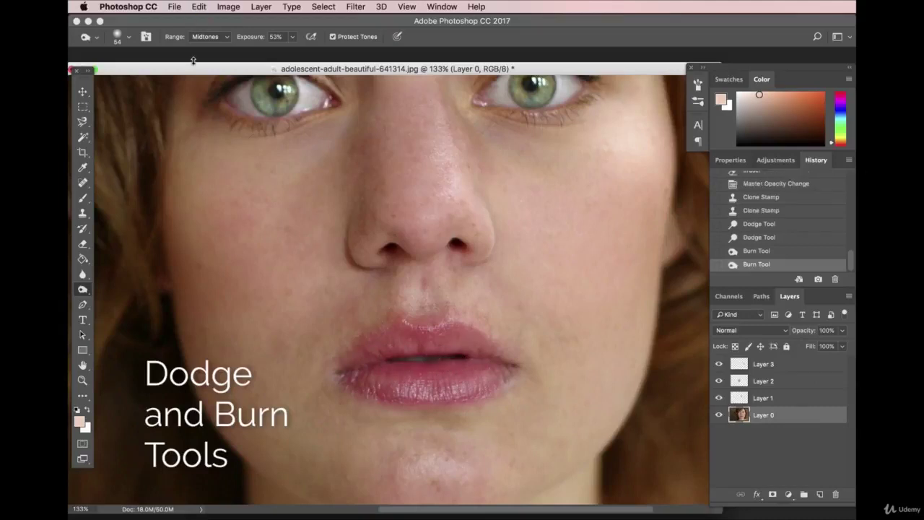
# Try burning the line between the lips with the Highlights range, and undo the stroke.
pyautogui.click(209, 36)
pyautogui.press('Down')
pyautogui.press('Return')
pyautogui.moveTo(397, 360); pyautogui.dragTo(473, 359)
pyautogui.press('super+z')
# Try the Shadows range at 53% exposure on the lip line and the lower lip, undoing the burn strokes.
pyautogui.click(216, 36)
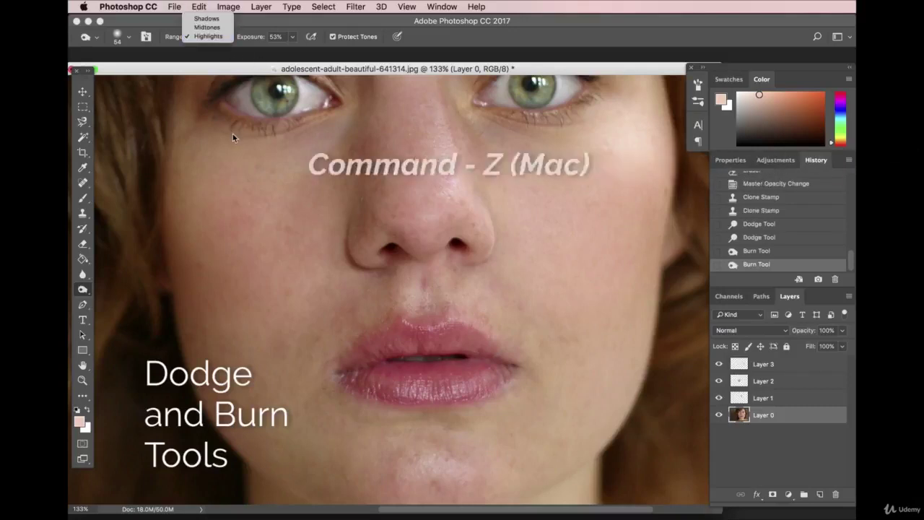
pyautogui.click(203, 18)
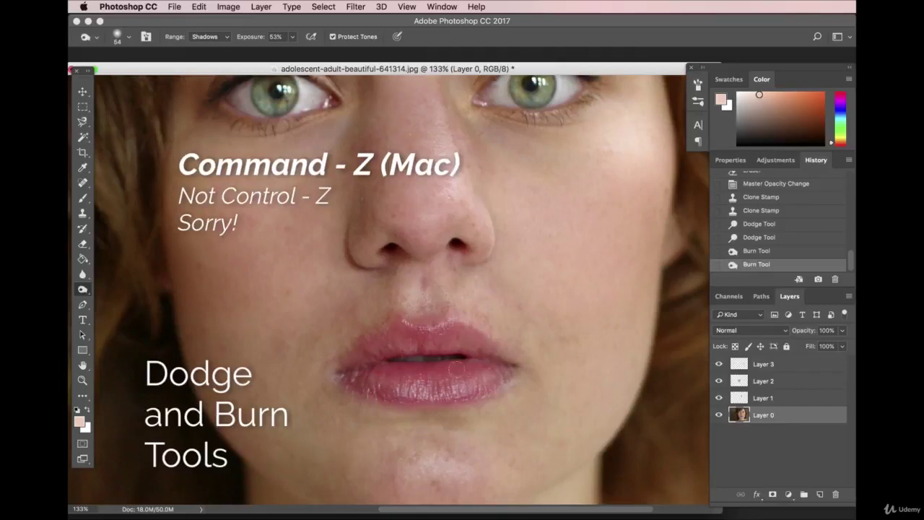
pyautogui.moveTo(411, 363)
pyautogui.mouseDown()
pyautogui.moveTo(390, 365)
pyautogui.moveTo(481, 365)
pyautogui.mouseUp()
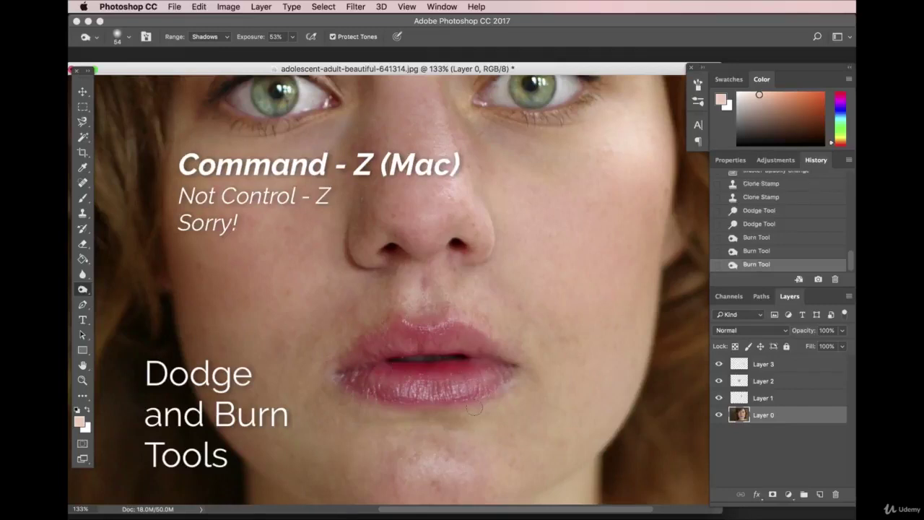
pyautogui.press('super+z')
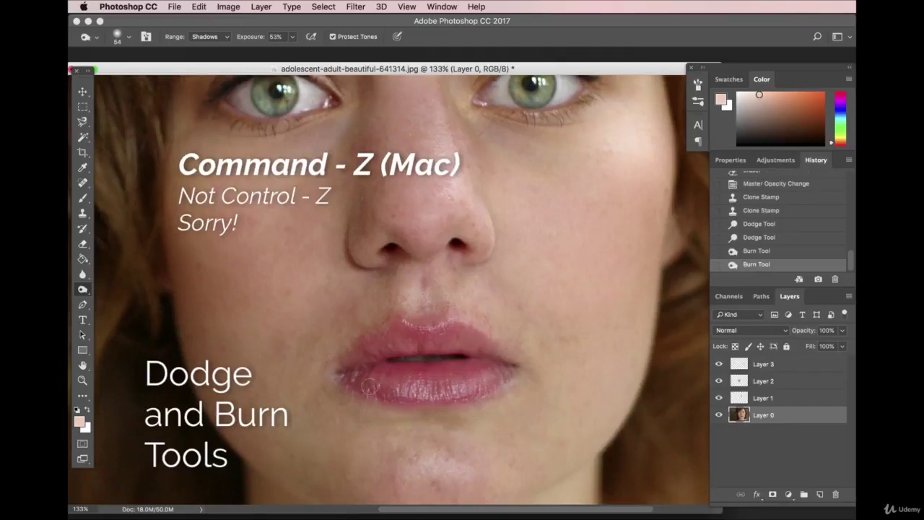
pyautogui.press('super+z')
pyautogui.moveTo(346, 386)
pyautogui.mouseDown()
pyautogui.moveTo(459, 399)
pyautogui.moveTo(517, 377)
pyautogui.mouseUp()
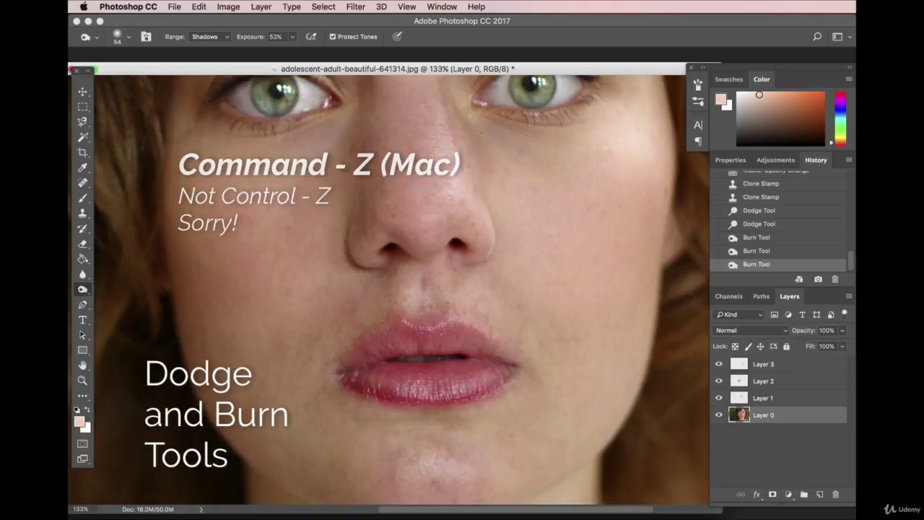
pyautogui.press('super+z')
# Set the Burn tool to the Shadows range at 9% exposure and subtly darken the upper and lower lips.
pyautogui.click(209, 42)
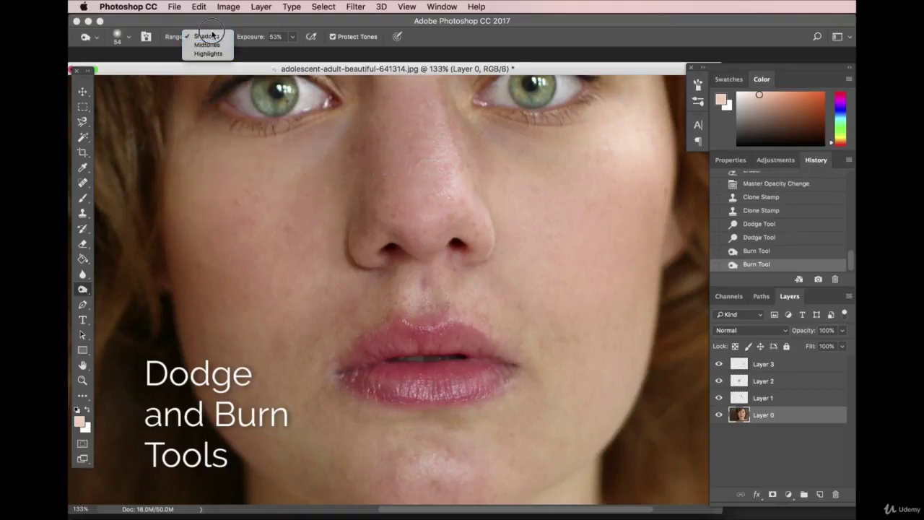
pyautogui.click(206, 36)
pyautogui.click(293, 36)
pyautogui.click(268, 50)
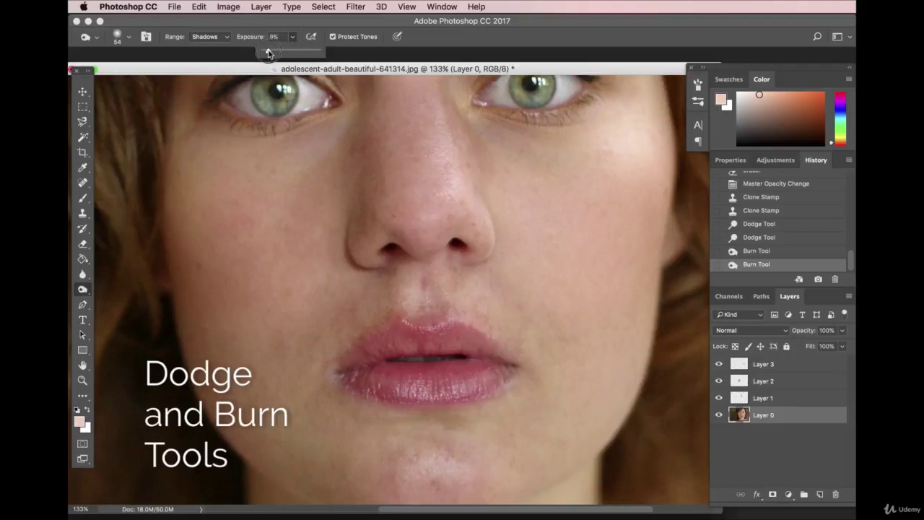
pyautogui.moveTo(349, 379)
pyautogui.mouseDown()
pyautogui.moveTo(431, 399)
pyautogui.moveTo(502, 381)
pyautogui.moveTo(429, 398)
pyautogui.moveTo(343, 382)
pyautogui.mouseUp()
pyautogui.moveTo(348, 372)
pyautogui.mouseDown()
pyautogui.moveTo(397, 327)
pyautogui.moveTo(483, 338)
pyautogui.mouseUp()
pyautogui.moveTo(450, 395); pyautogui.dragTo(383, 406)
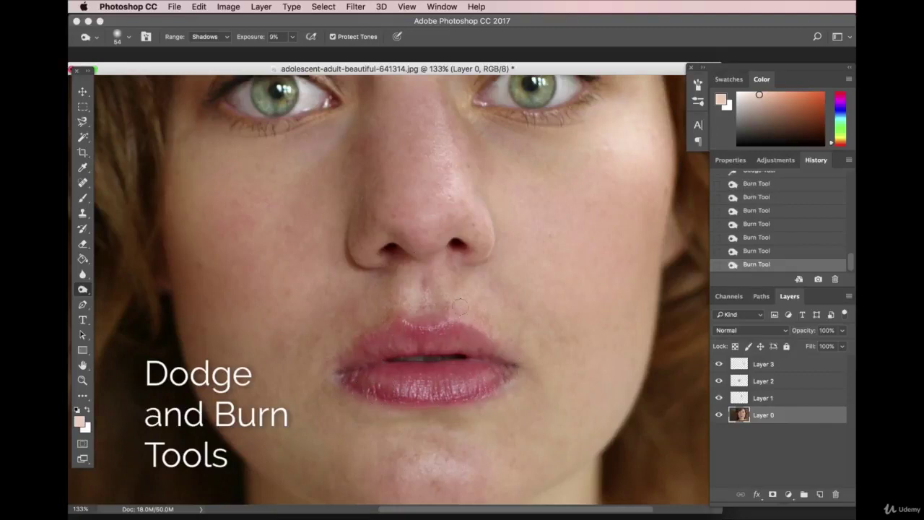
# View the whole portrait at 50% and compare the original history snapshot with the latest Burn state.
pyautogui.scroll(3, 448, 355)
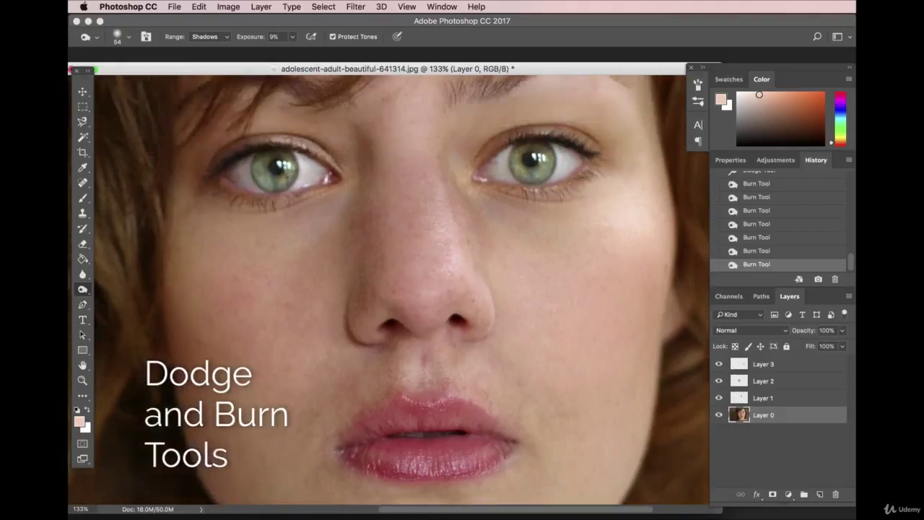
pyautogui.click(80, 509)
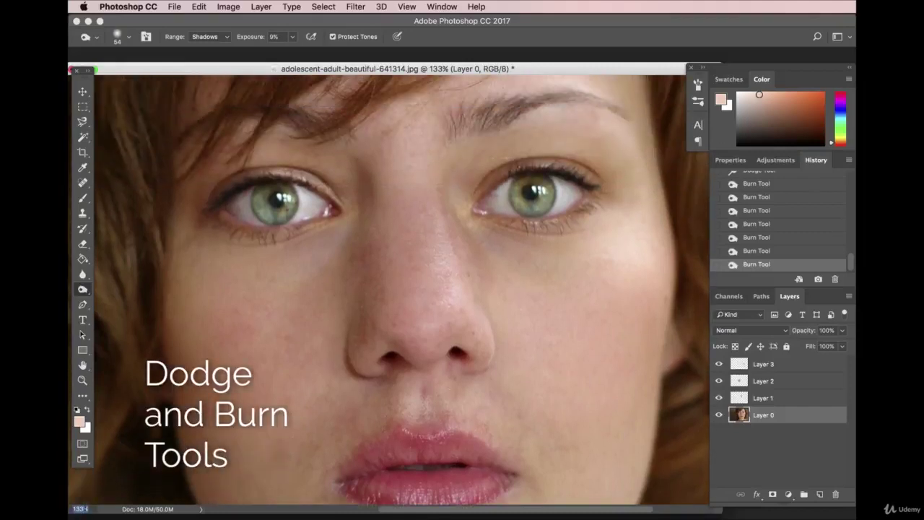
pyautogui.write('50')
pyautogui.press('Return')
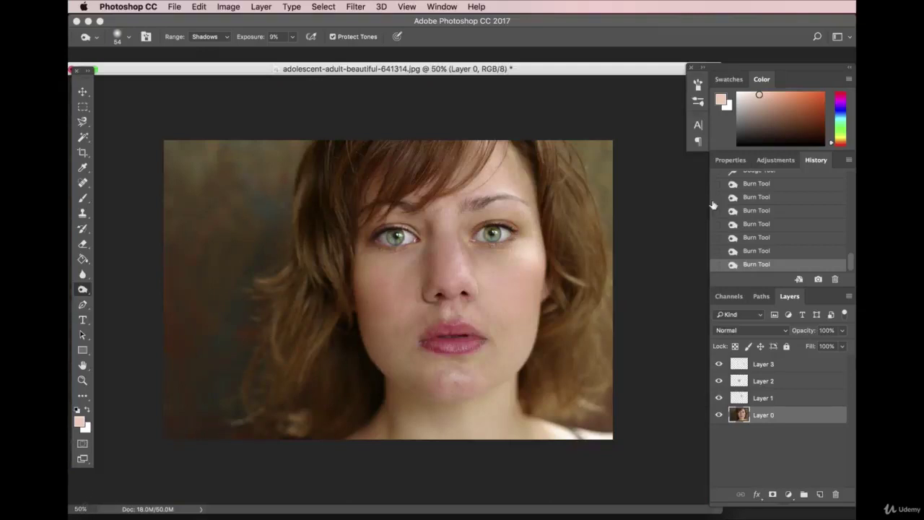
pyautogui.scroll(15, 796, 239)
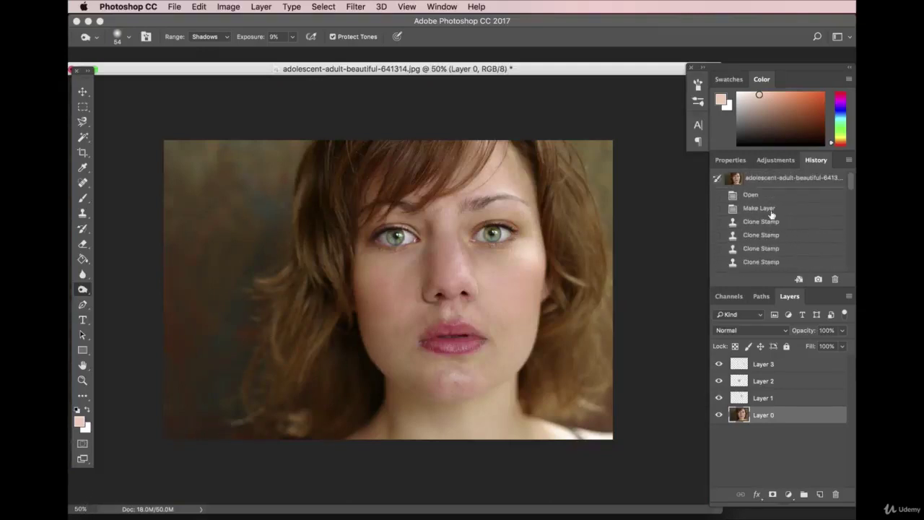
pyautogui.click(781, 178)
pyautogui.scroll(-15, 778, 217)
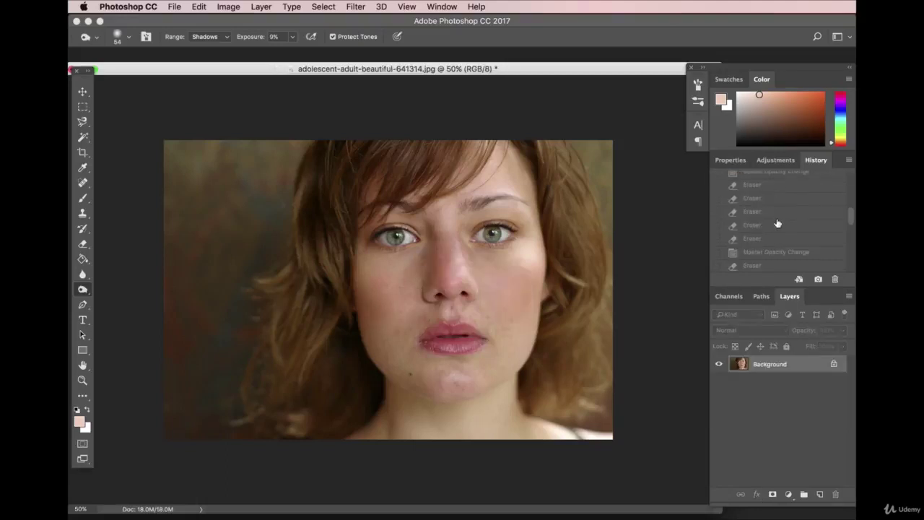
pyautogui.click(768, 264)
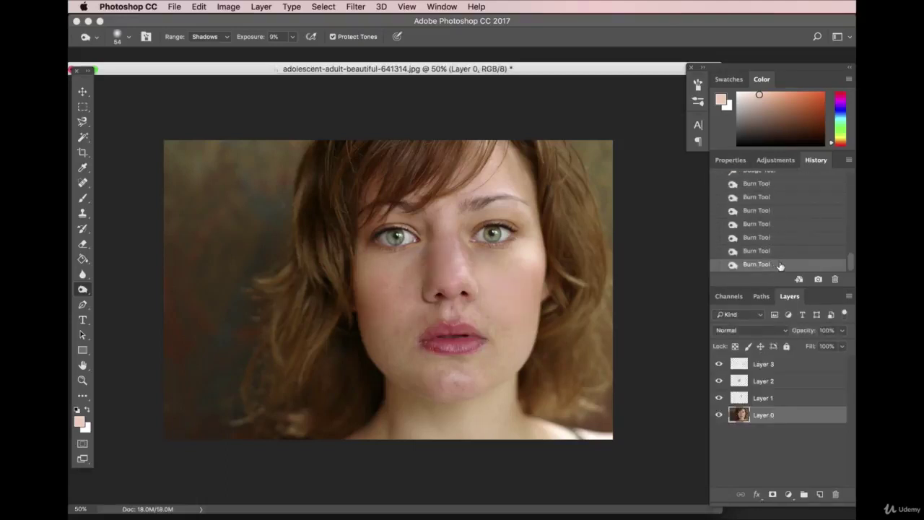
# Switch to the Move tool and alternate repeatedly between the original snapshot and the last Burn state, ending on the retouched version.
pyautogui.click(82, 92)
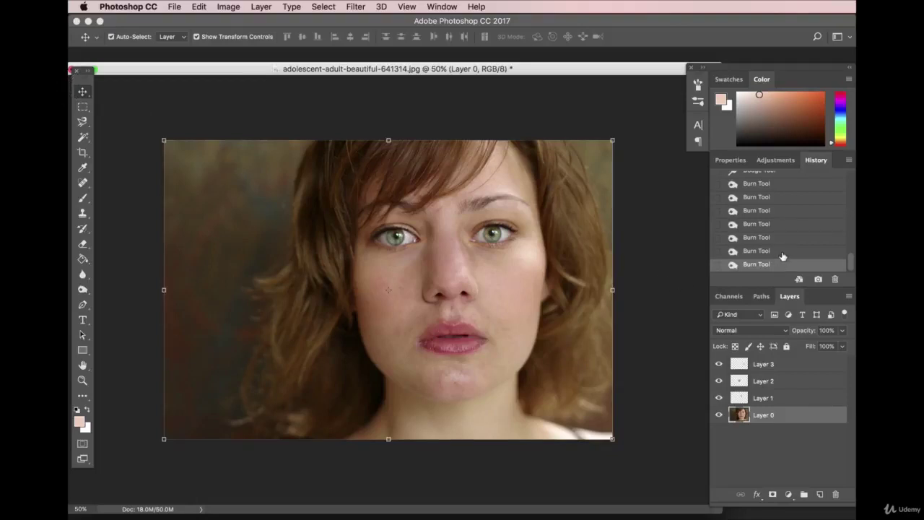
pyautogui.scroll(10, 783, 256)
pyautogui.click(764, 179)
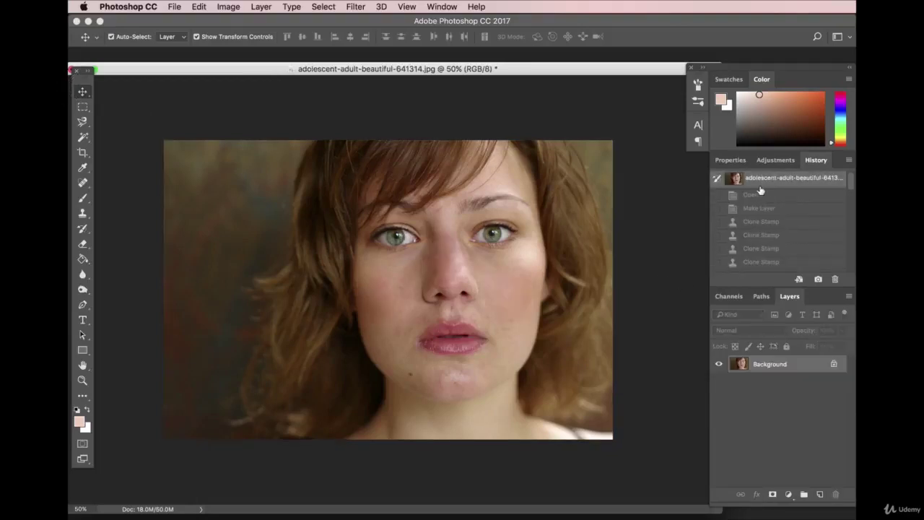
pyautogui.scroll(-10, 780, 245)
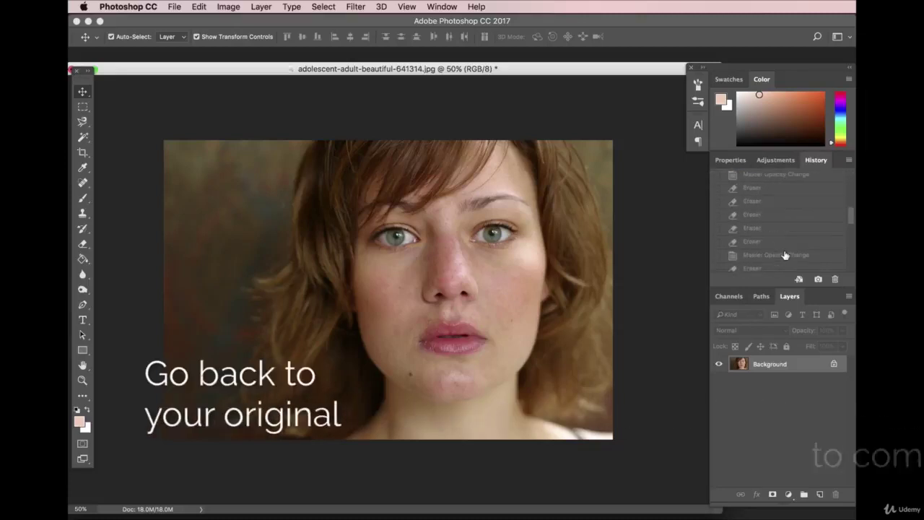
pyautogui.click(767, 265)
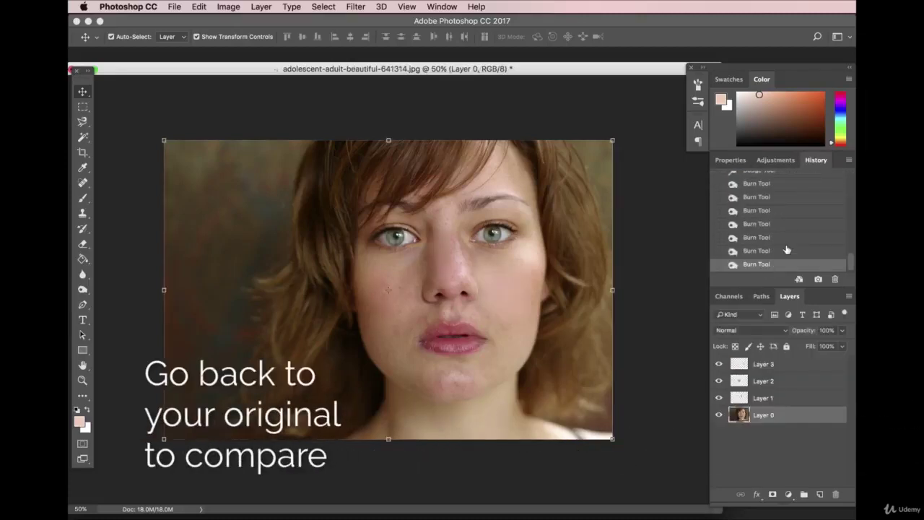
pyautogui.scroll(10, 786, 250)
pyautogui.click(771, 177)
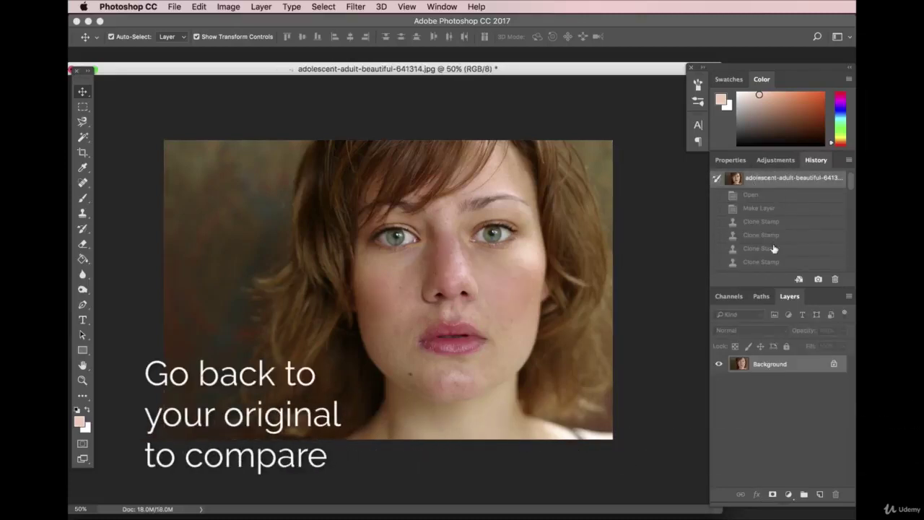
pyautogui.scroll(-10, 774, 247)
pyautogui.click(764, 265)
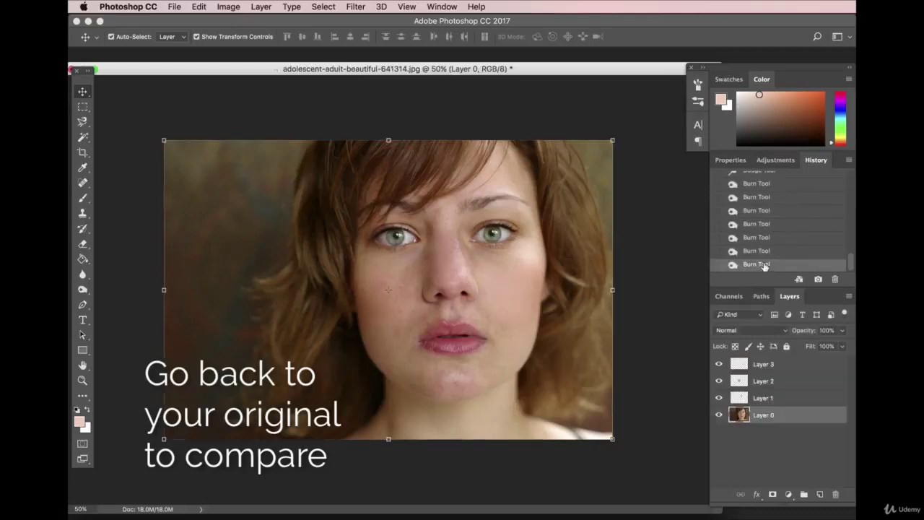
pyautogui.scroll(10, 771, 237)
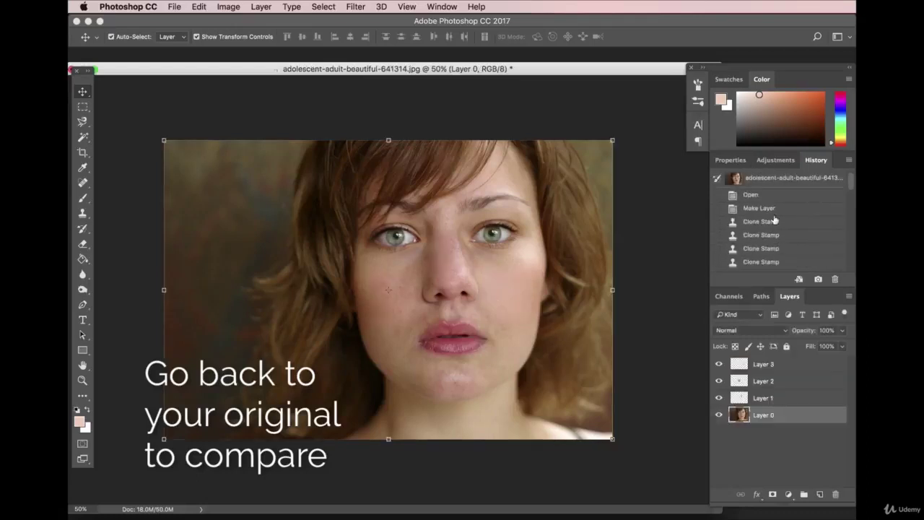
pyautogui.click(777, 179)
pyautogui.scroll(-10, 770, 242)
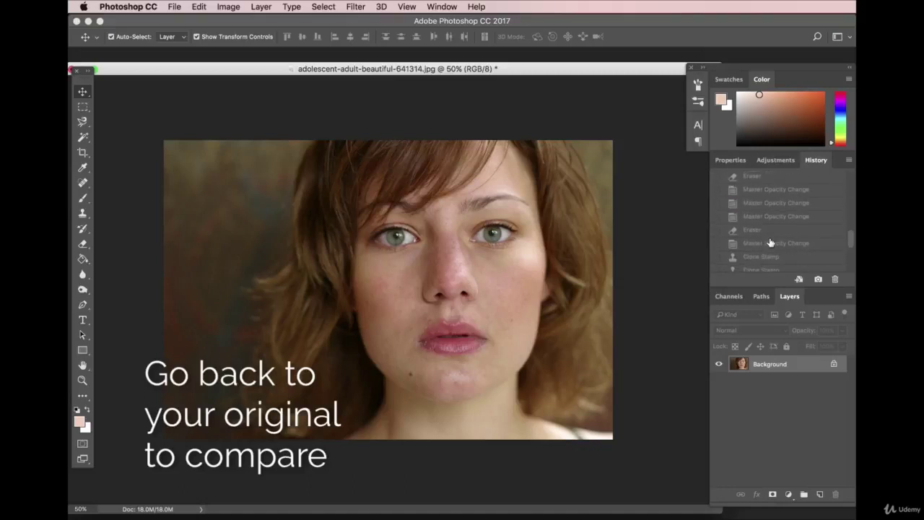
pyautogui.click(758, 265)
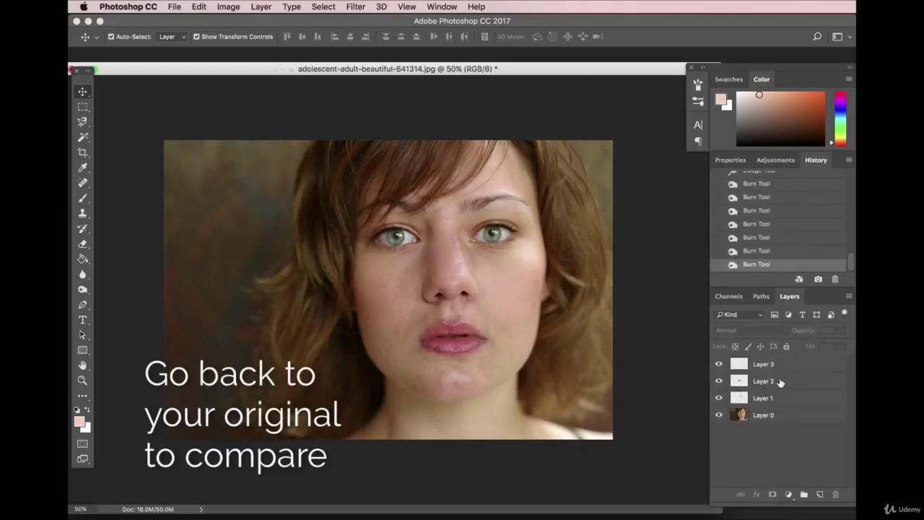
# Toggle the visibility of Layers 2, 1 and 3 to examine each paint layer's effect, leaving only Layer 2 hidden.
pyautogui.click(720, 382)
pyautogui.click(720, 398)
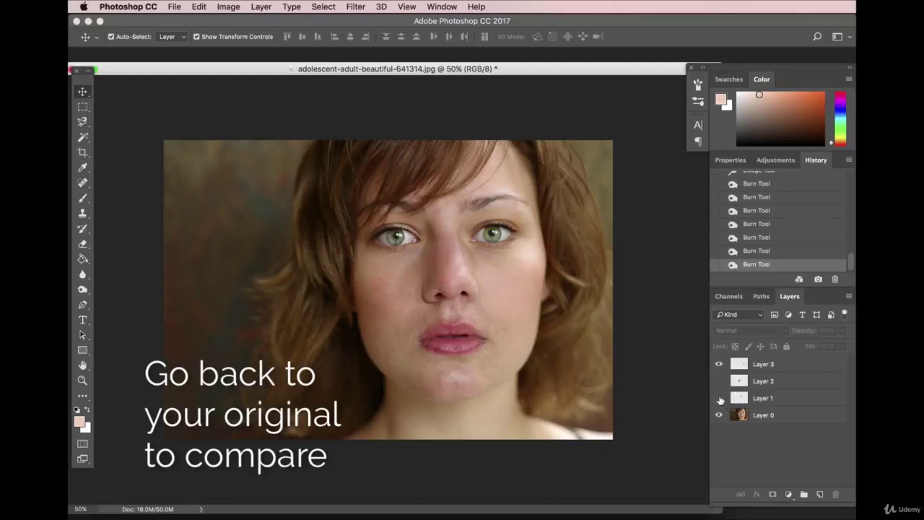
pyautogui.click(719, 398)
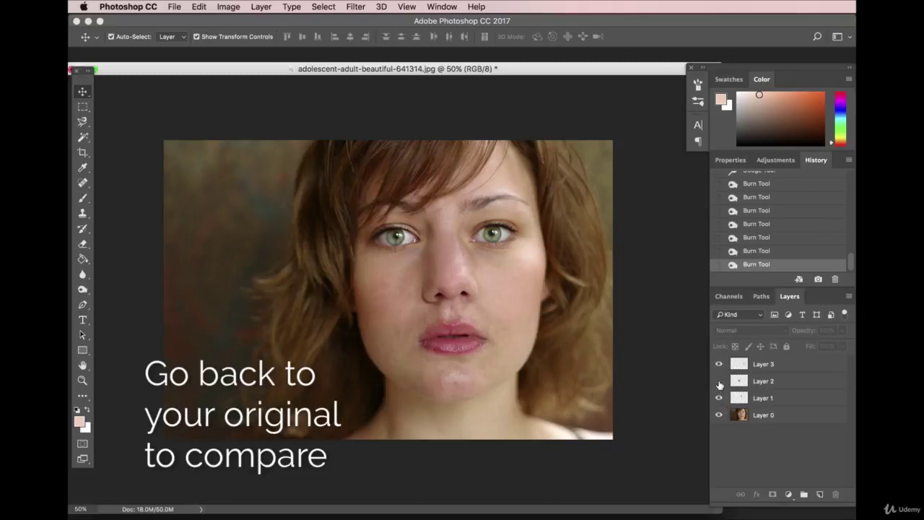
pyautogui.click(719, 365)
pyautogui.click(718, 364)
# Reduce the opacity of Layer 3 to 9% to soften the paint on the cheek.
pyautogui.click(765, 364)
pyautogui.click(842, 330)
pyautogui.moveTo(843, 345); pyautogui.dragTo(795, 347)
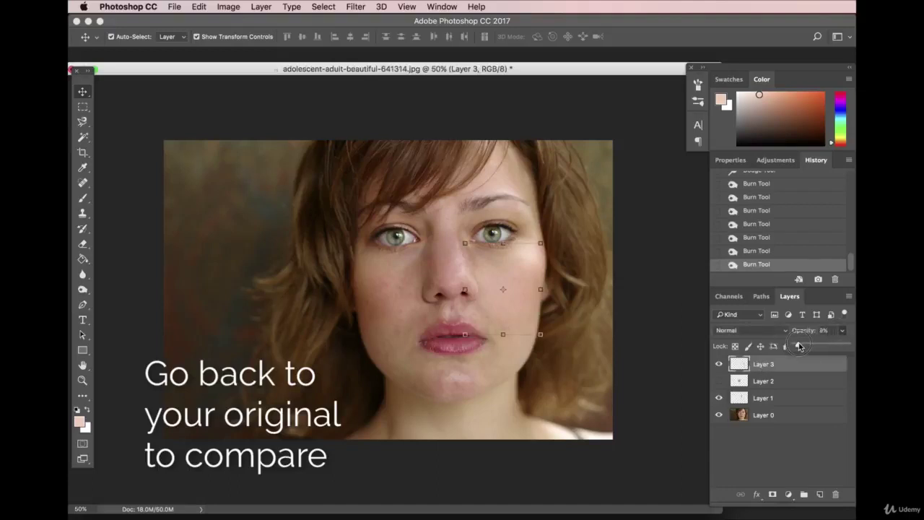
# Show Layer 2 again and reduce its opacity to 7%.
pyautogui.click(799, 382)
pyautogui.click(773, 396)
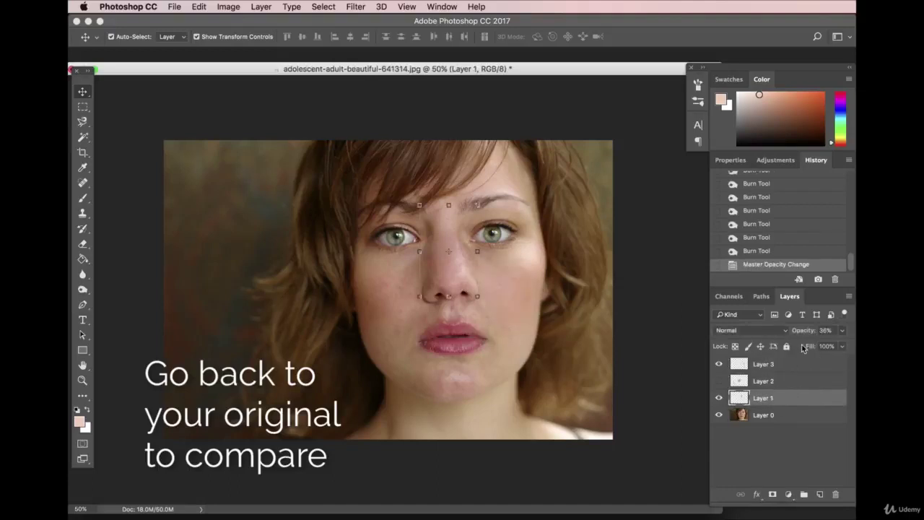
pyautogui.click(718, 381)
pyautogui.click(772, 382)
pyautogui.click(842, 330)
pyautogui.moveTo(838, 346); pyautogui.dragTo(798, 347)
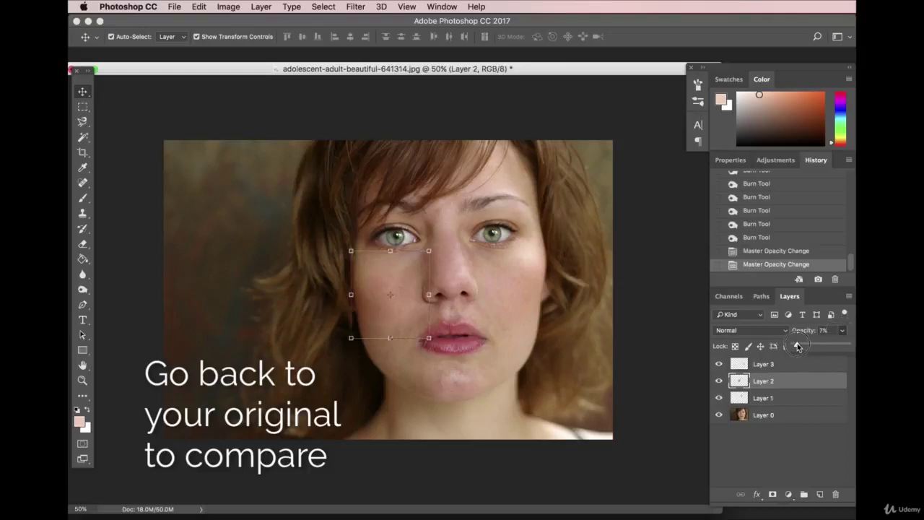
# Compare the earliest history state of the portrait with the latest opacity change, ending on the latest state.
pyautogui.scroll(10, 785, 240)
pyautogui.click(783, 179)
pyautogui.scroll(-15, 772, 224)
pyautogui.click(771, 264)
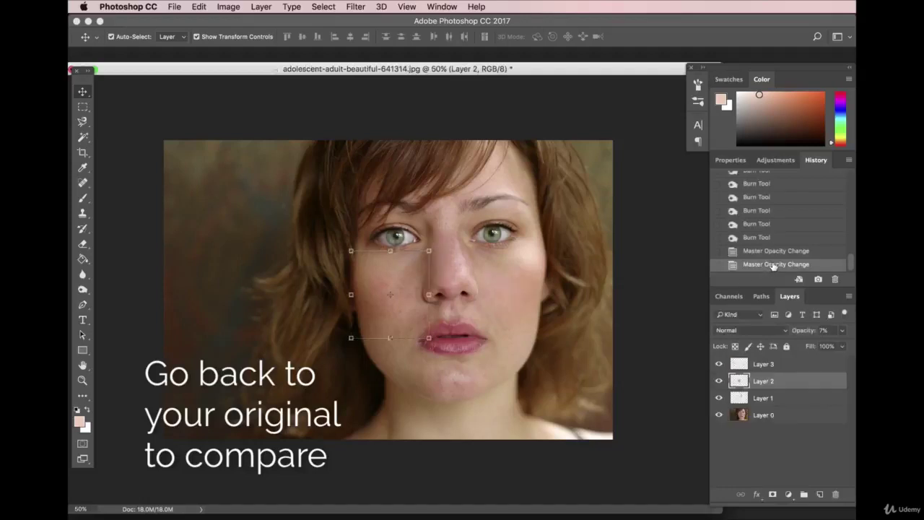
# Set the opacity of Layer 1 to 23% and deselect all layers.
pyautogui.hotkey('alt', '[')
pyautogui.click(842, 330)
pyautogui.moveTo(808, 348); pyautogui.dragTo(809, 347)
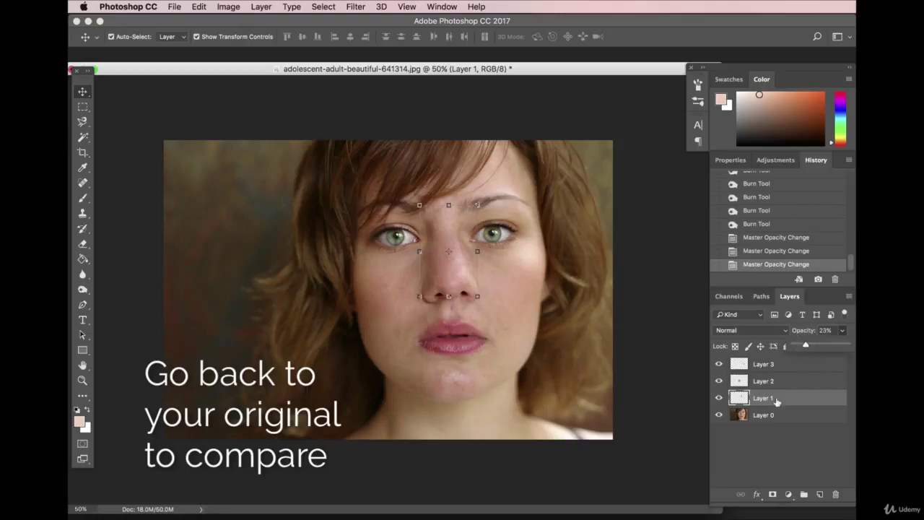
pyautogui.click(766, 428)
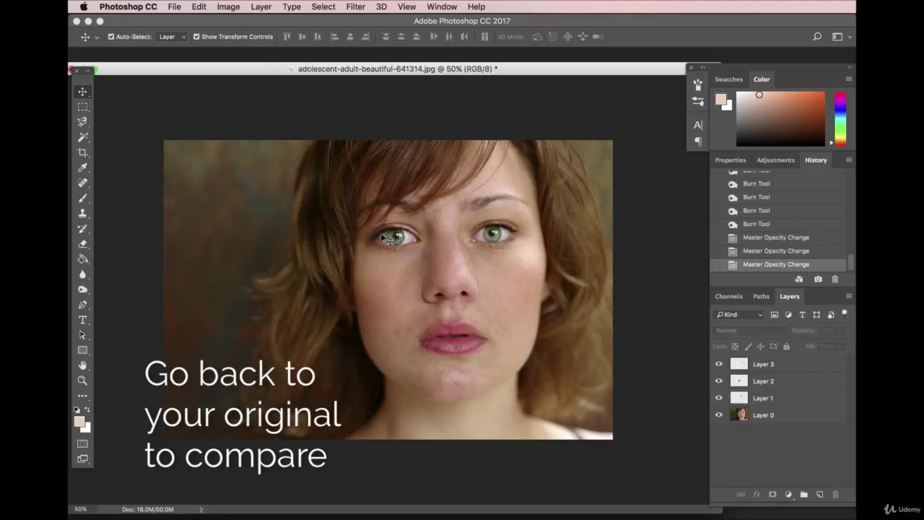
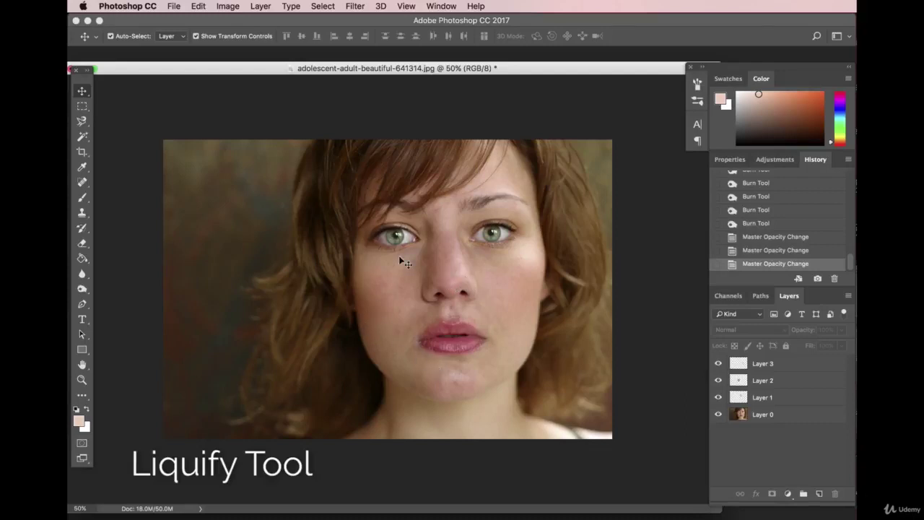
pyautogui.click(322, 6)
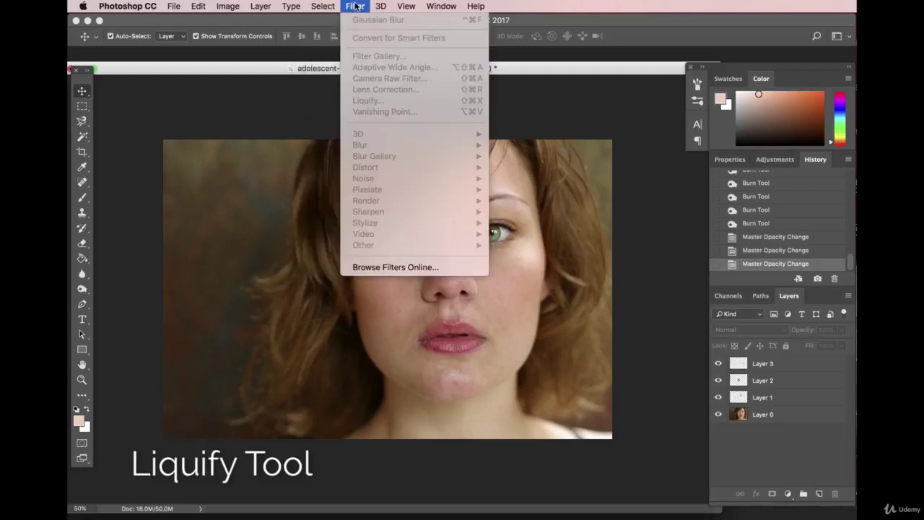
pyautogui.click(354, 6)
pyautogui.click(788, 417)
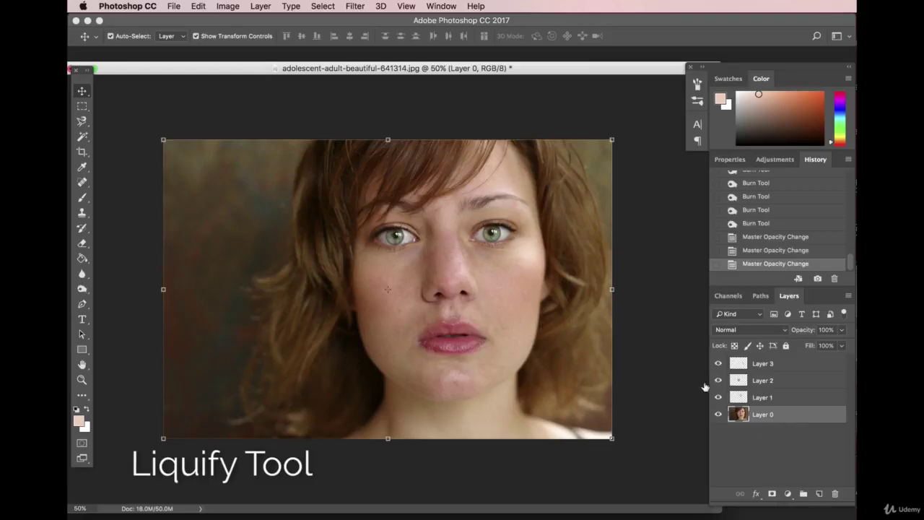
pyautogui.moveTo(456, 269)
pyautogui.mouseDown()
pyautogui.moveTo(395, 279)
pyautogui.moveTo(422, 287)
pyautogui.moveTo(456, 269)
pyautogui.mouseUp()
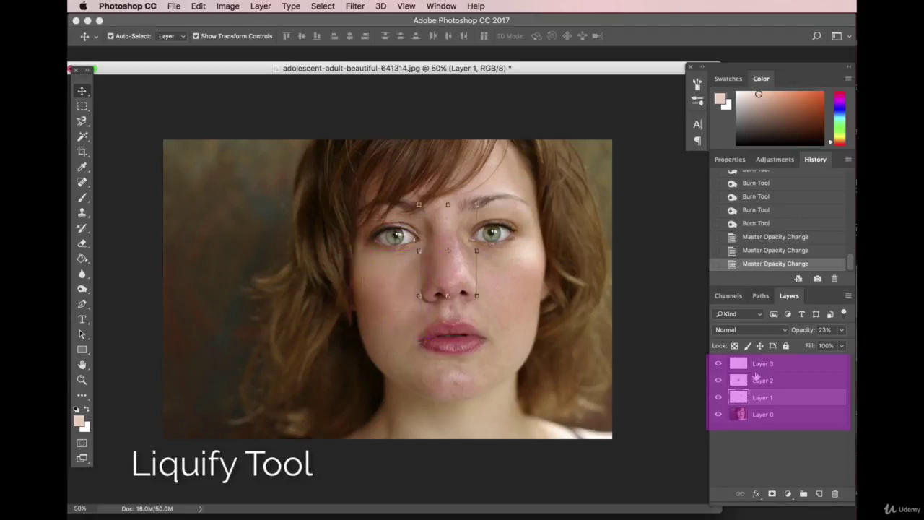
# Select Layer 0 through Layer 3 and merge them into a single layer.
pyautogui.click(773, 414)
pyautogui.keyDown('shift'); pyautogui.click(784, 369); pyautogui.keyUp('shift')
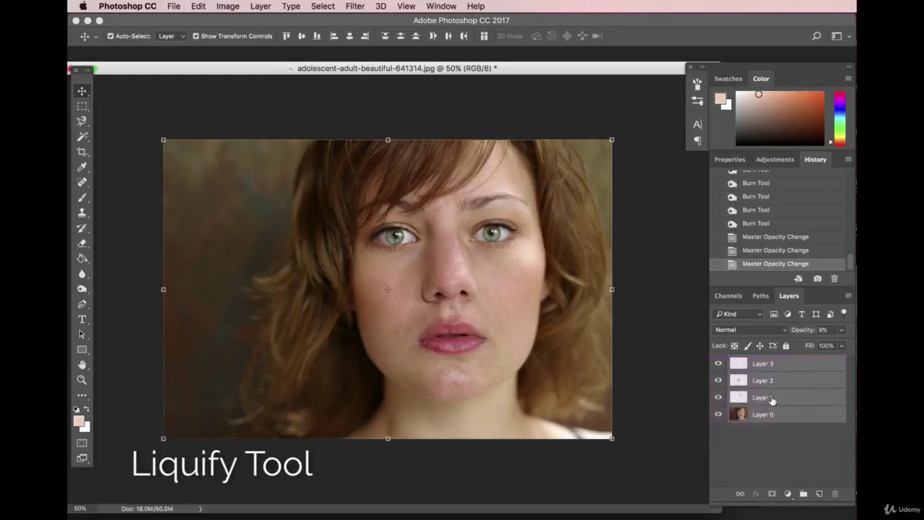
pyautogui.rightClick(798, 365)
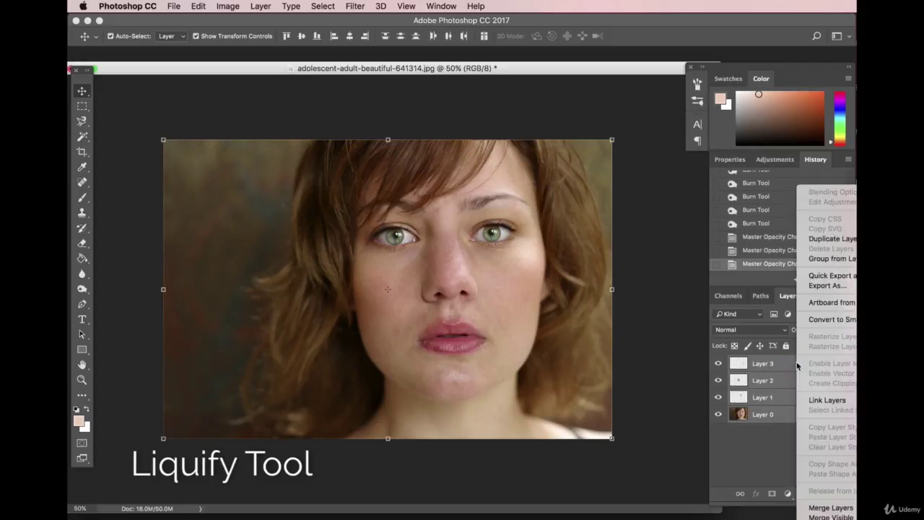
pyautogui.click(822, 509)
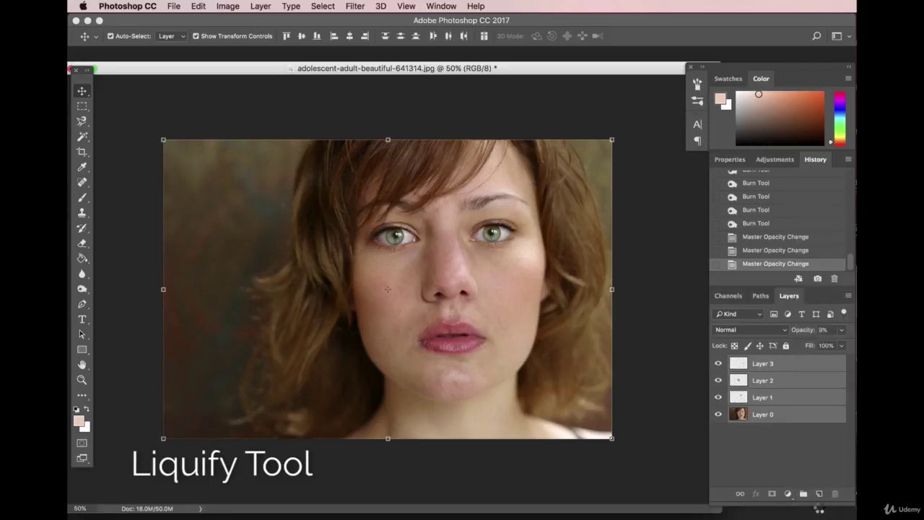
pyautogui.moveTo(458, 238); pyautogui.dragTo(462, 203)
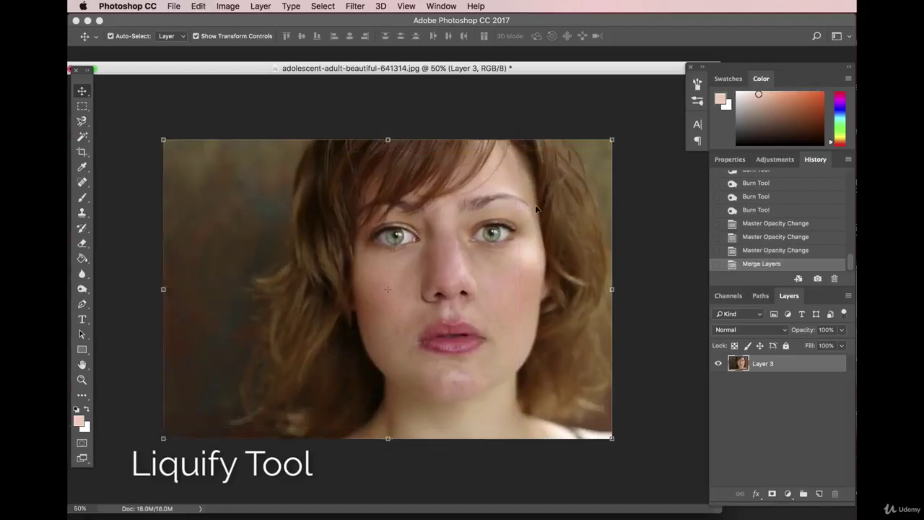
# Select the merged Layer 3 and open it in the Liquify filter.
pyautogui.click(770, 368)
pyautogui.click(334, 5)
pyautogui.moveTo(347, 5)
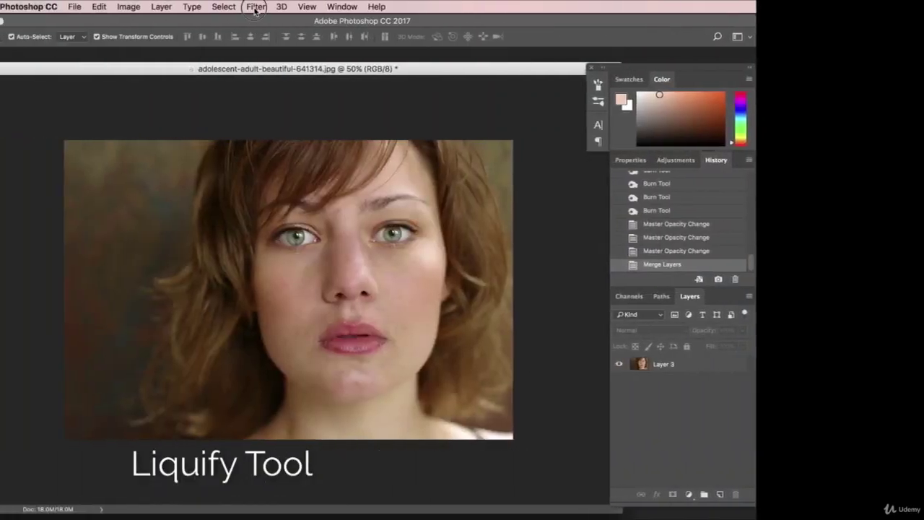
pyautogui.click(356, 7)
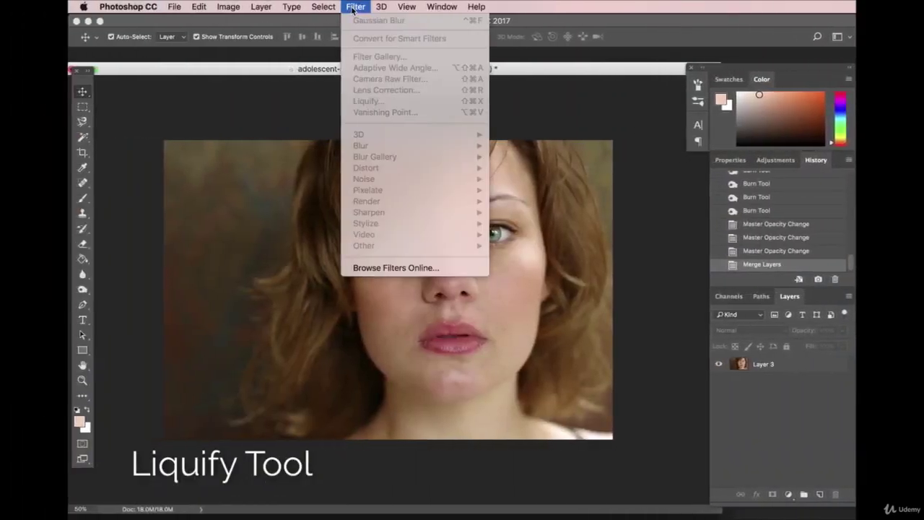
pyautogui.click(788, 370)
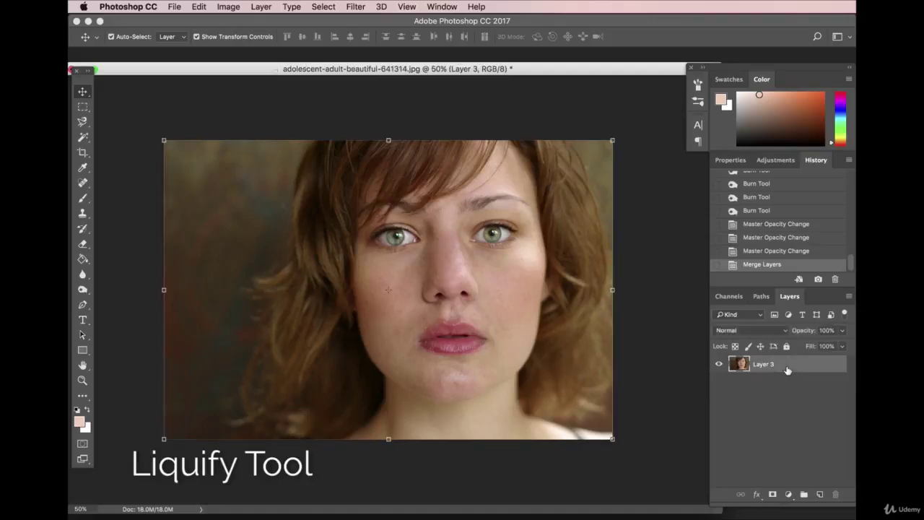
pyautogui.click(356, 7)
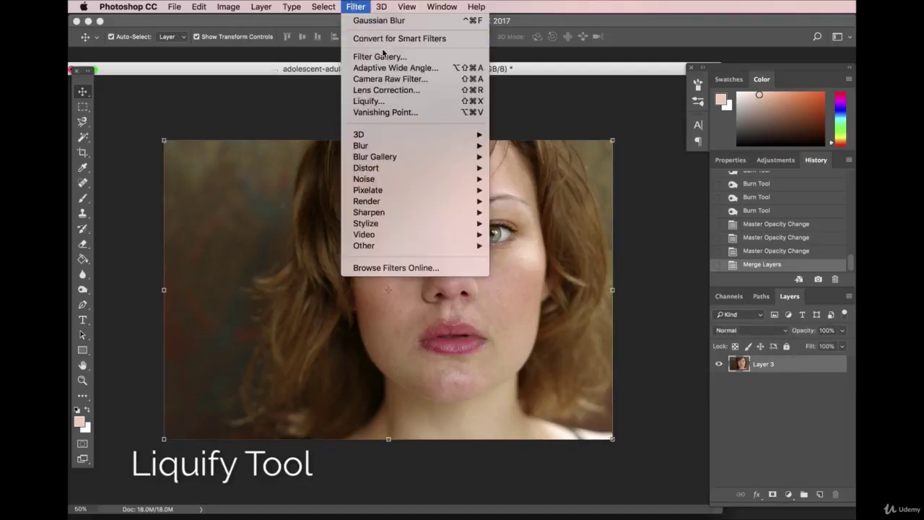
pyautogui.click(397, 103)
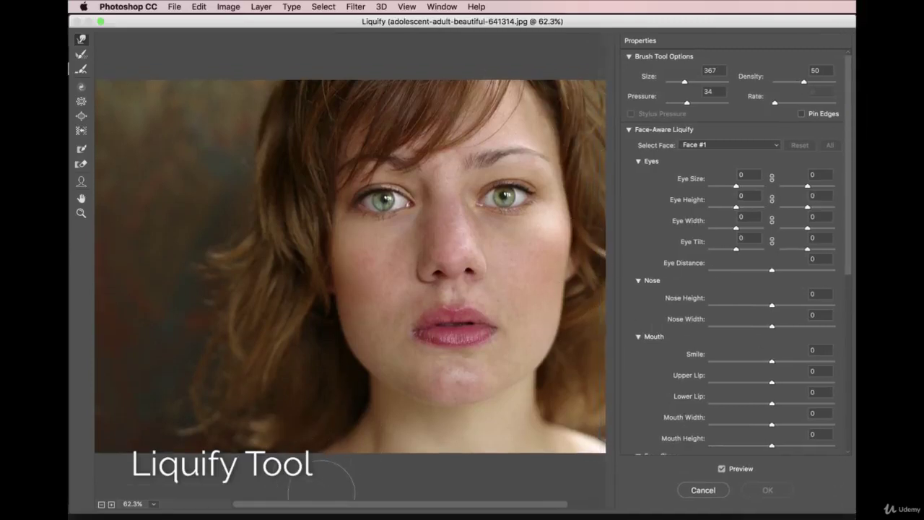
# Center the face in the Liquify preview and set the Forward Warp brush size to 296.
pyautogui.moveTo(322, 505); pyautogui.dragTo(361, 505)
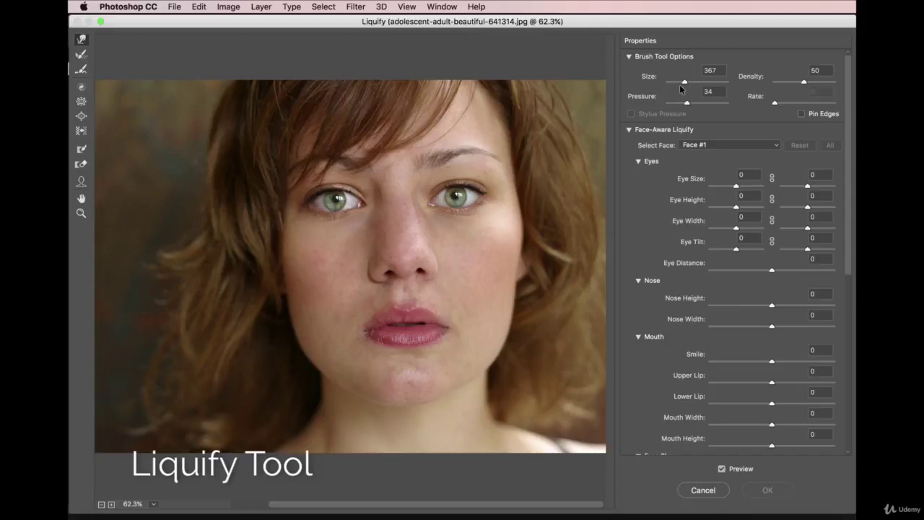
pyautogui.moveTo(690, 84); pyautogui.dragTo(715, 82)
pyautogui.click(680, 84)
pyautogui.click(689, 83)
# Try small Forward Warp strokes on one eye and beside the nose, undoing the eye stroke.
pyautogui.moveTo(457, 197); pyautogui.dragTo(466, 205)
pyautogui.press('super+alt+z')
pyautogui.moveTo(371, 232); pyautogui.dragTo(383, 230)
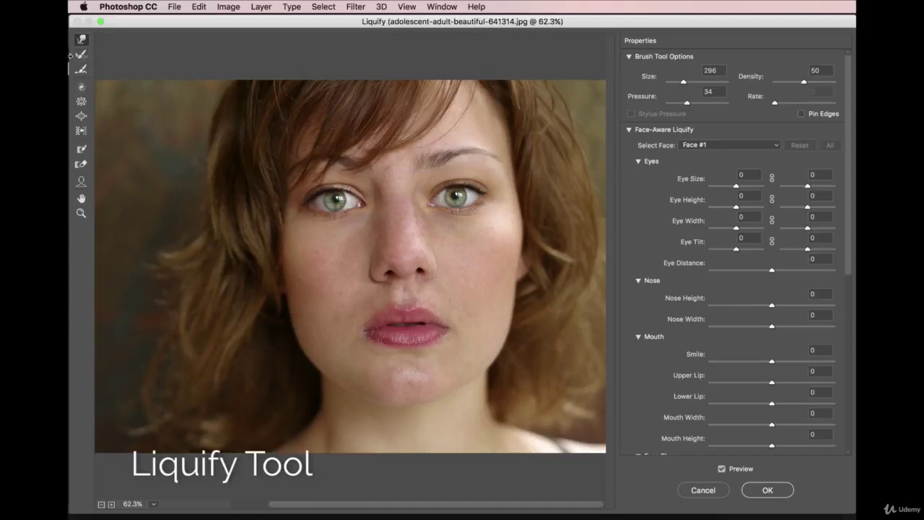
# Switch to the Twirl Clockwise tool in the Liquify filter.
pyautogui.click(82, 87)
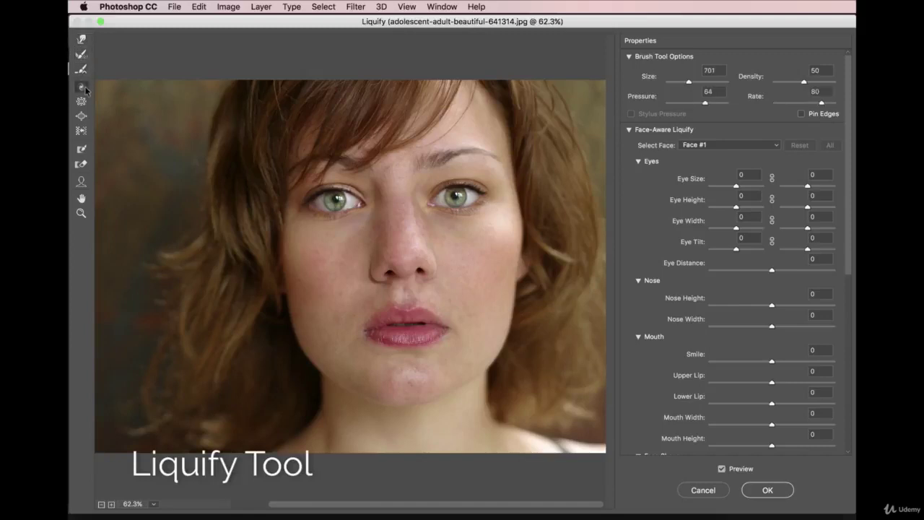
# Try the Twirl Clockwise tool on the nose and switch between the Bloat and Pucker tools, discarding the Liquify session.
pyautogui.moveTo(398, 247); pyautogui.dragTo(402, 253)
pyautogui.press('super+z')
pyautogui.click(82, 116)
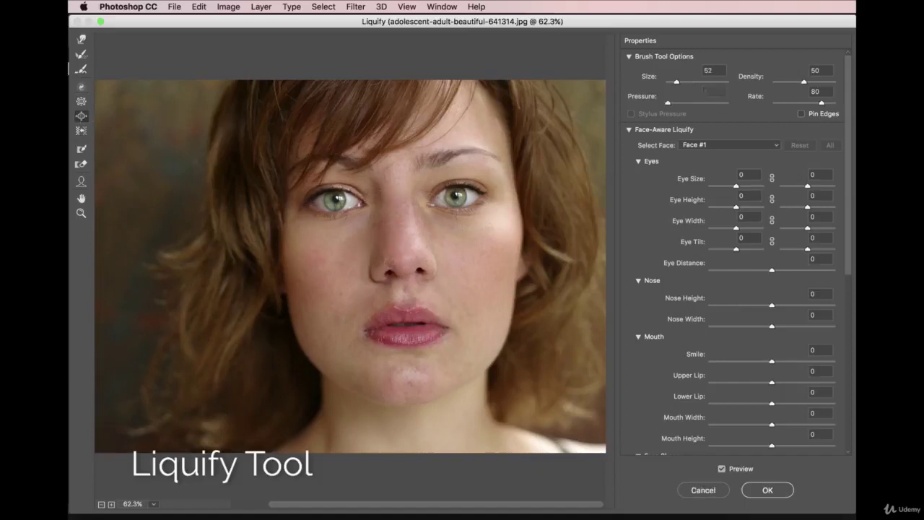
pyautogui.moveTo(676, 82); pyautogui.dragTo(696, 81)
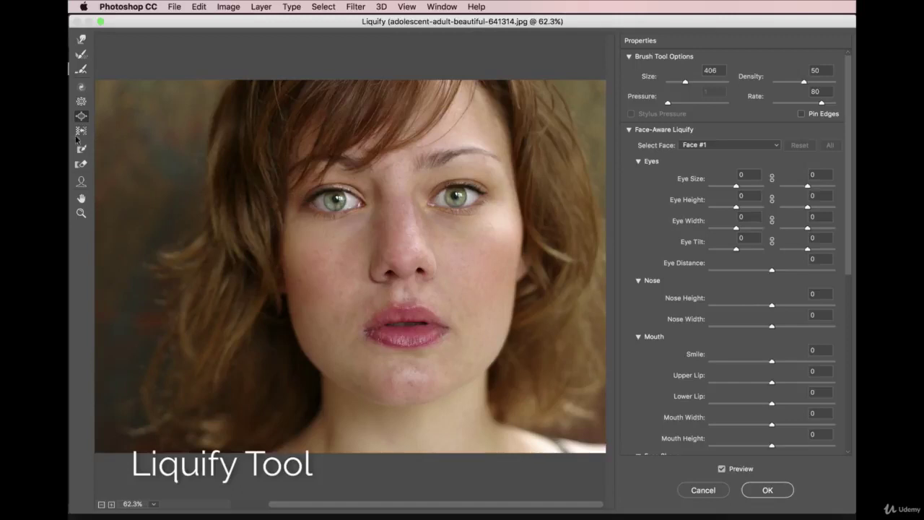
pyautogui.click(81, 101)
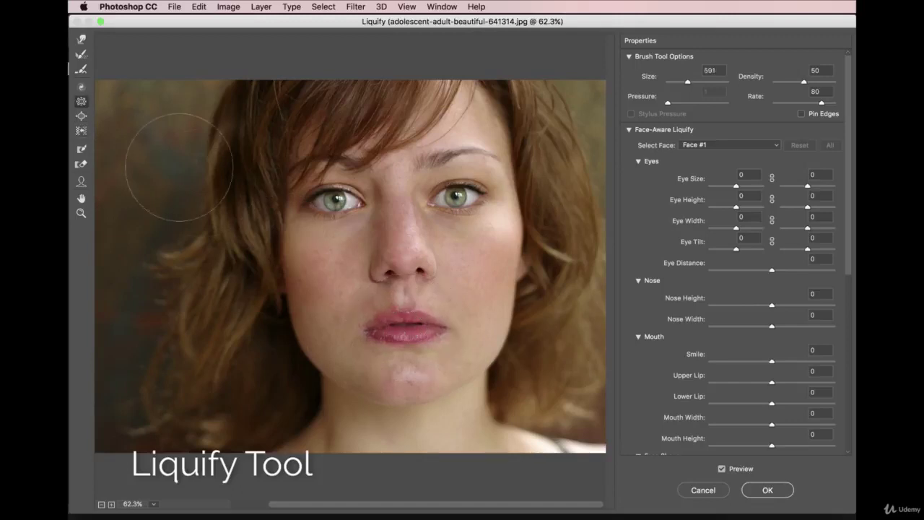
pyautogui.click(81, 116)
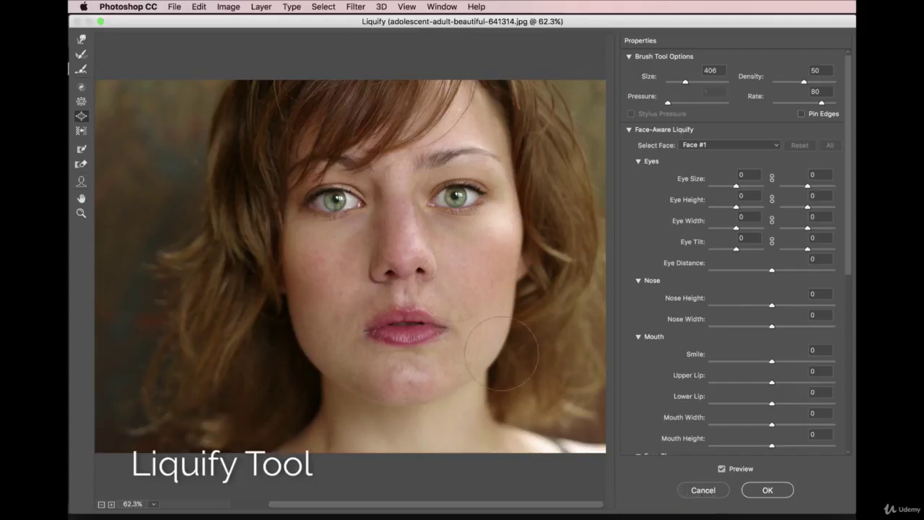
pyautogui.click(699, 493)
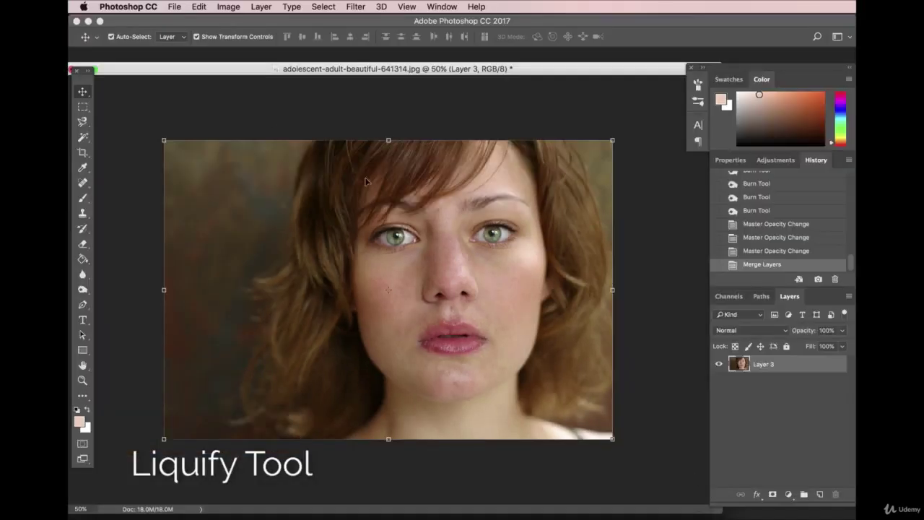
# Open the Liquify filter for Layer 3 and activate the Face tool.
pyautogui.click(320, 6)
pyautogui.moveTo(356, 6)
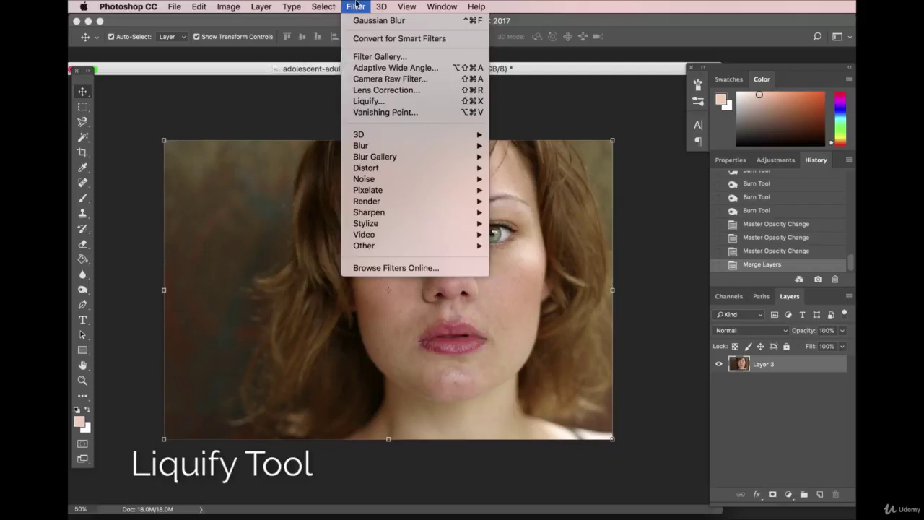
pyautogui.click(369, 102)
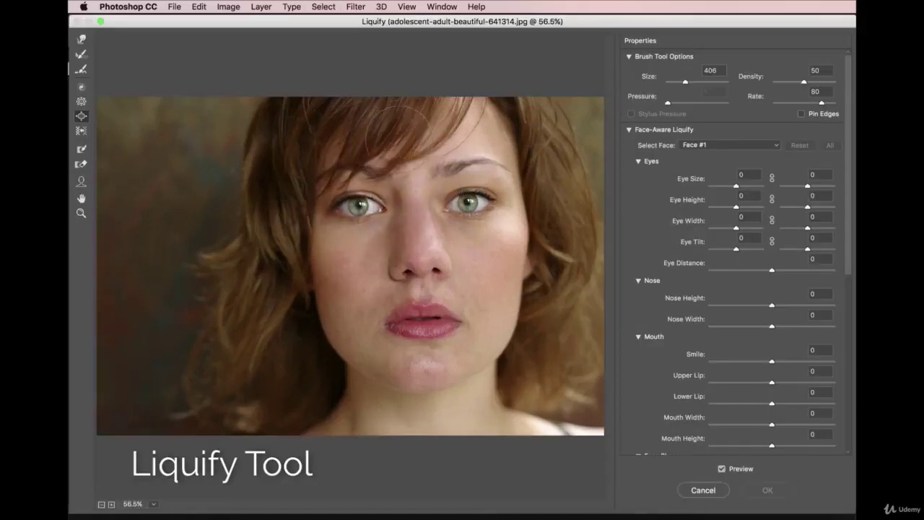
pyautogui.click(132, 505)
pyautogui.click(321, 475)
pyautogui.click(80, 42)
pyautogui.click(768, 306)
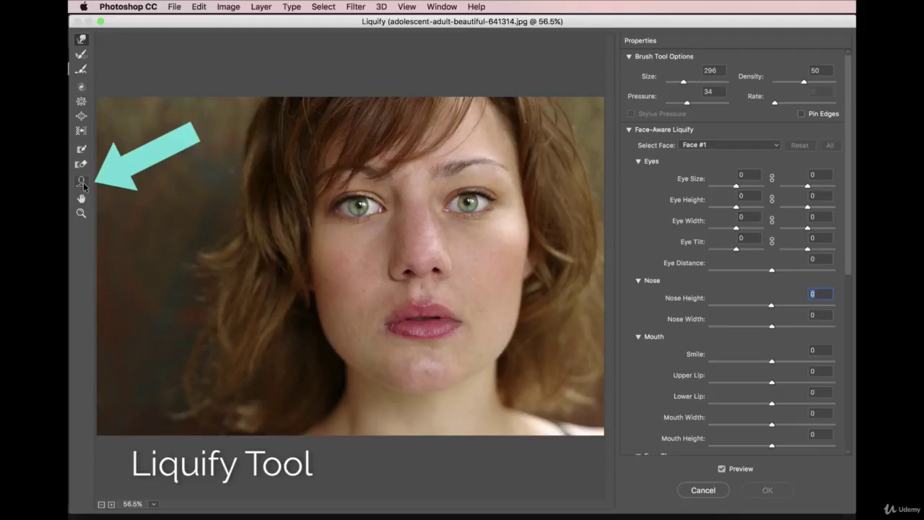
pyautogui.click(81, 181)
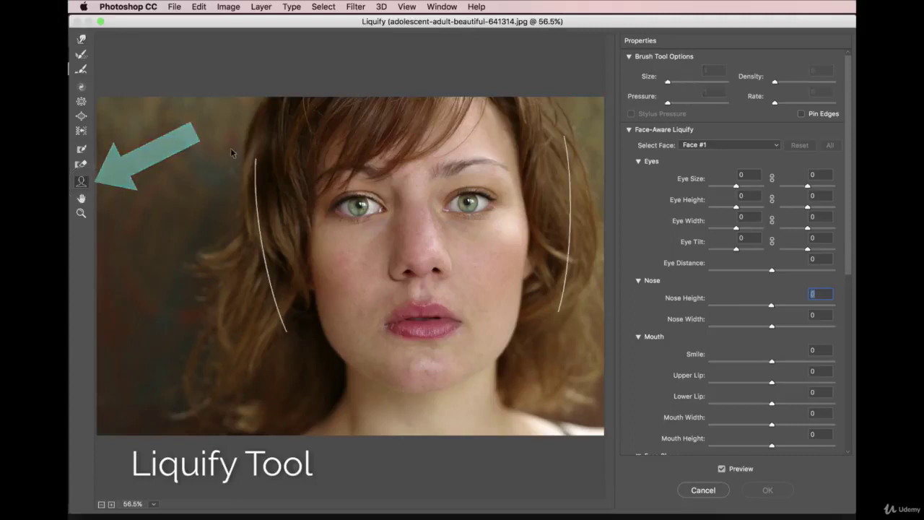
# Examine the Face tool overlays on the face outline, eye and nose, and review the Face-Aware Liquify settings.
pyautogui.moveTo(511, 277)
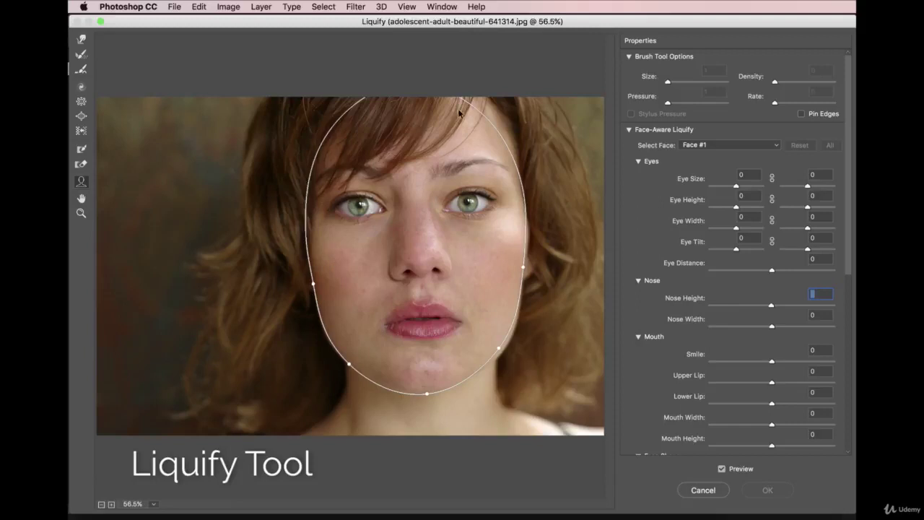
pyautogui.moveTo(364, 205)
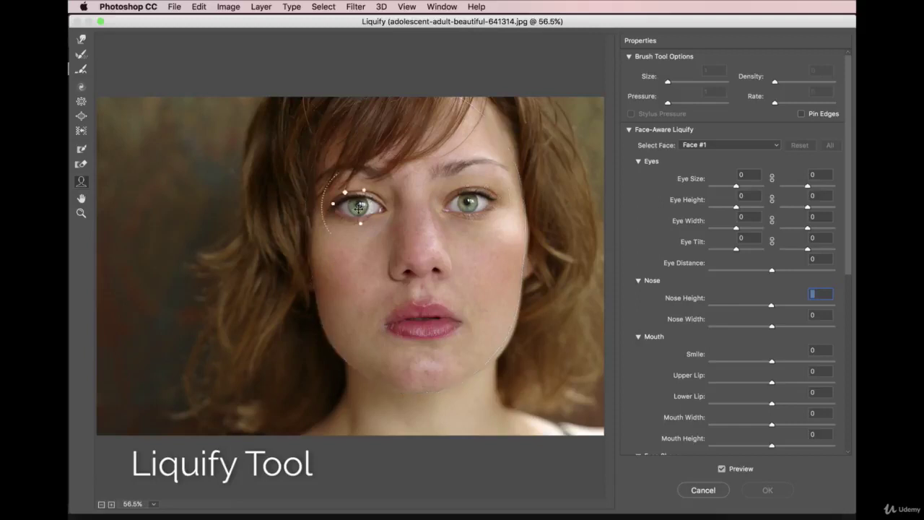
pyautogui.moveTo(427, 247)
pyautogui.moveTo(434, 389)
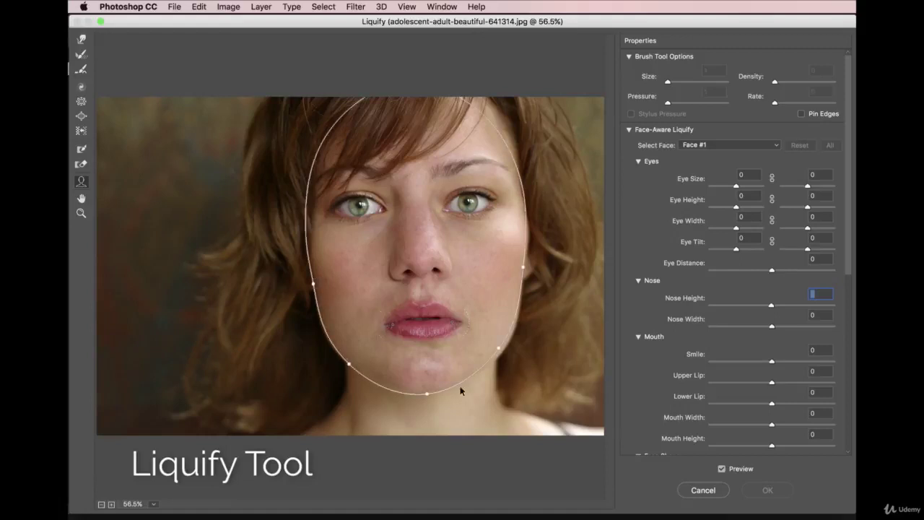
pyautogui.moveTo(355, 418)
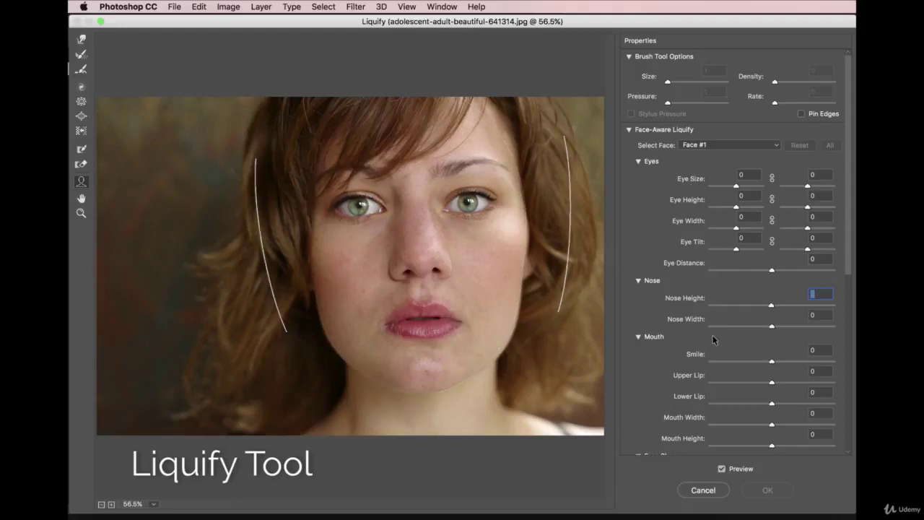
pyautogui.scroll(-10, 715, 334)
pyautogui.scroll(10, 737, 331)
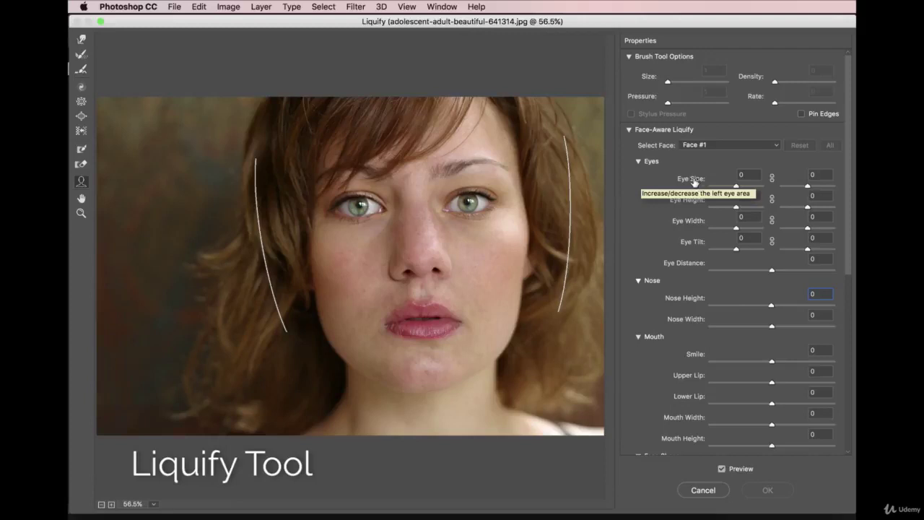
pyautogui.scroll(-10, 770, 328)
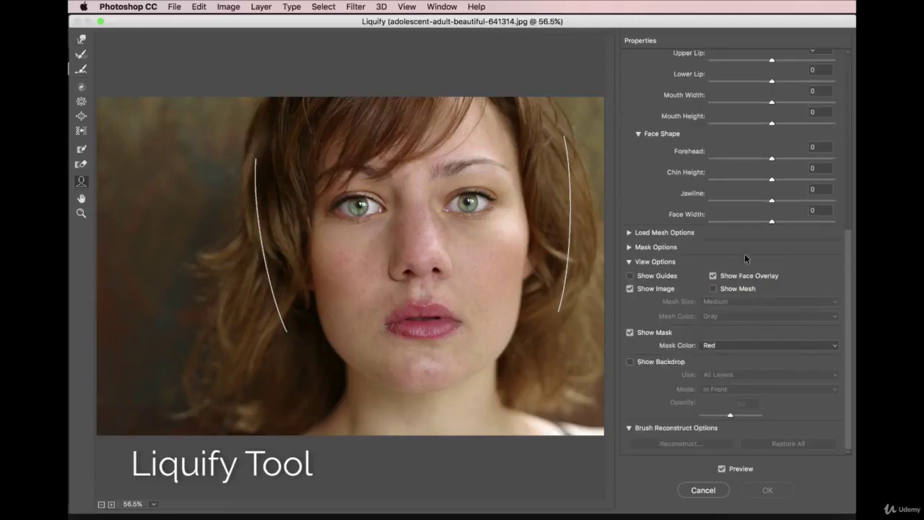
# Reshape the nose on the image to a height of -45 and width of -39, and set the jawline to -3.
pyautogui.scroll(3, 742, 253)
pyautogui.moveTo(769, 188)
pyautogui.mouseDown()
pyautogui.moveTo(749, 190)
pyautogui.moveTo(767, 190)
pyautogui.mouseUp()
pyautogui.moveTo(772, 190); pyautogui.dragTo(772, 190)
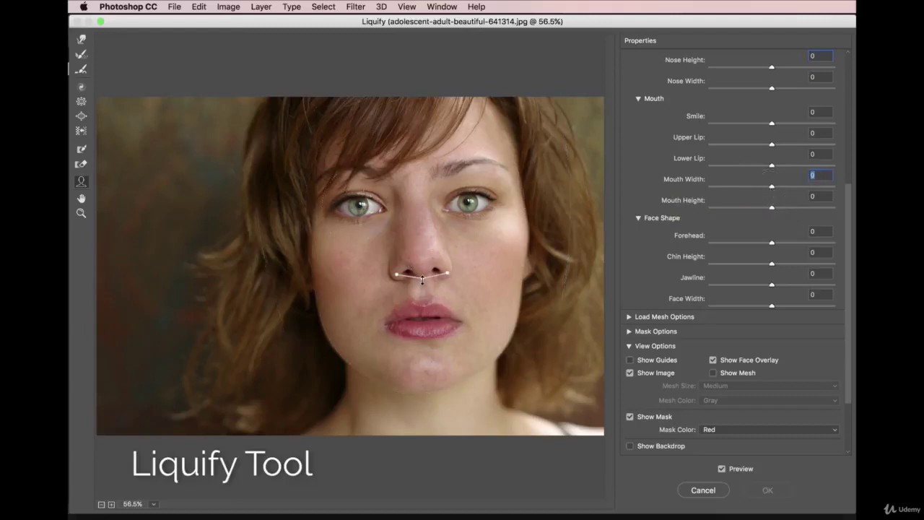
pyautogui.moveTo(423, 287); pyautogui.dragTo(437, 275)
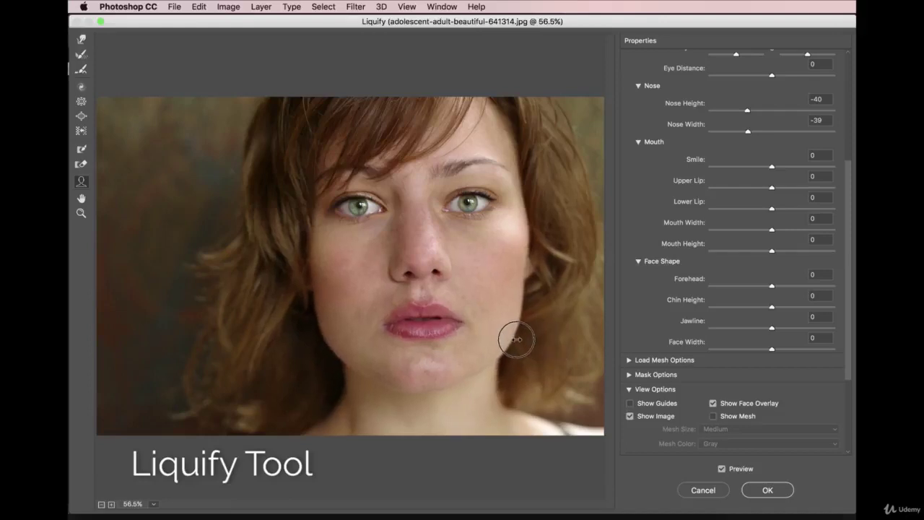
pyautogui.moveTo(508, 337); pyautogui.dragTo(505, 337)
pyautogui.moveTo(421, 273); pyautogui.dragTo(440, 274)
pyautogui.hotkey('ctrl', 'z')
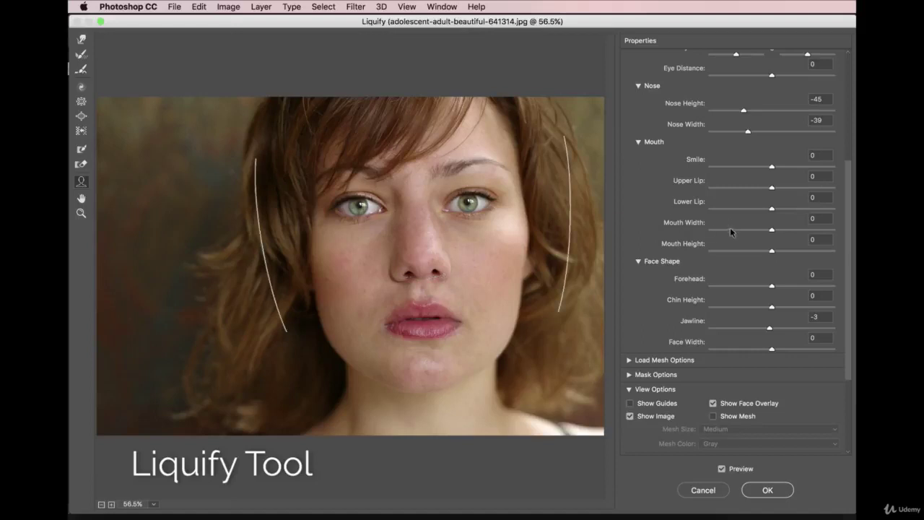
# Set the eye heights to -100 and -55, the nose height to -47 and the nose width to -77.
pyautogui.scroll(5, 729, 230)
pyautogui.scroll(-1, 742, 301)
pyautogui.moveTo(744, 295); pyautogui.dragTo(724, 316)
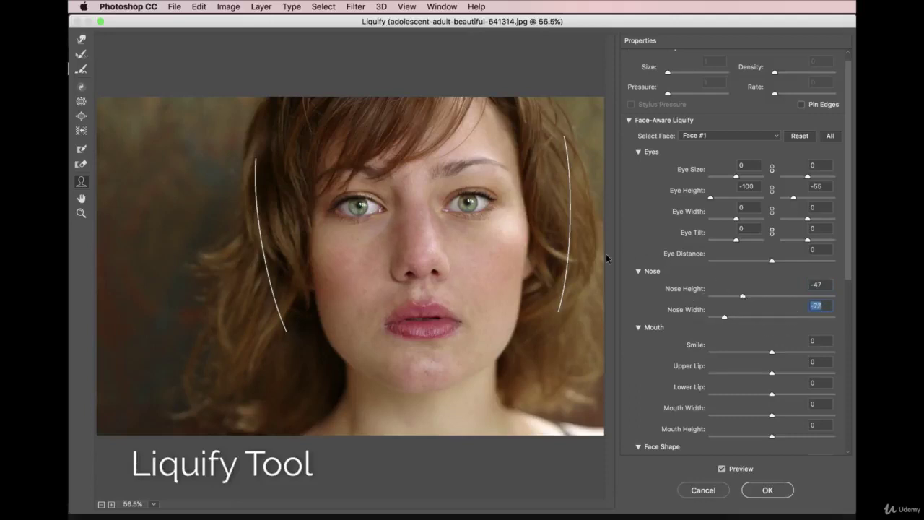
# Set the forehead to 2, chin height to -12, jawline to -26 and face width to 10, and apply the Liquify filter.
pyautogui.moveTo(506, 278)
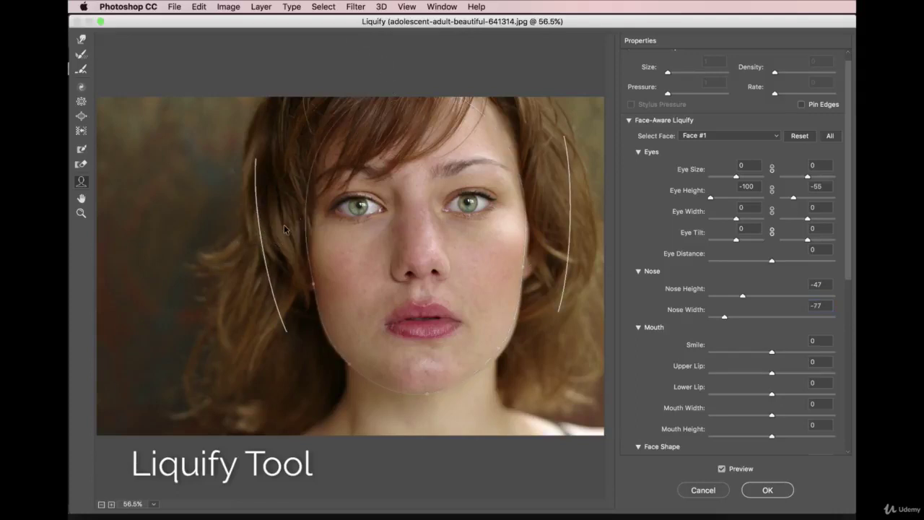
pyautogui.scroll(-5, 764, 277)
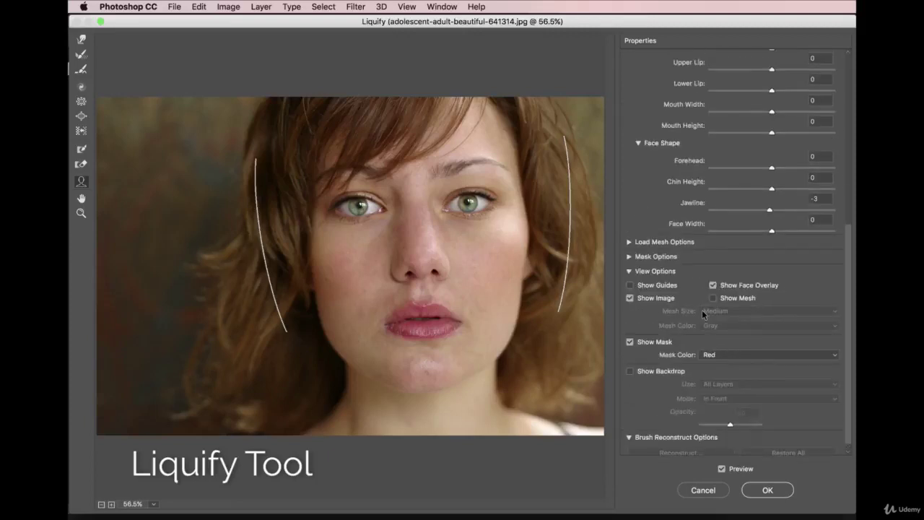
pyautogui.moveTo(773, 273); pyautogui.dragTo(778, 335)
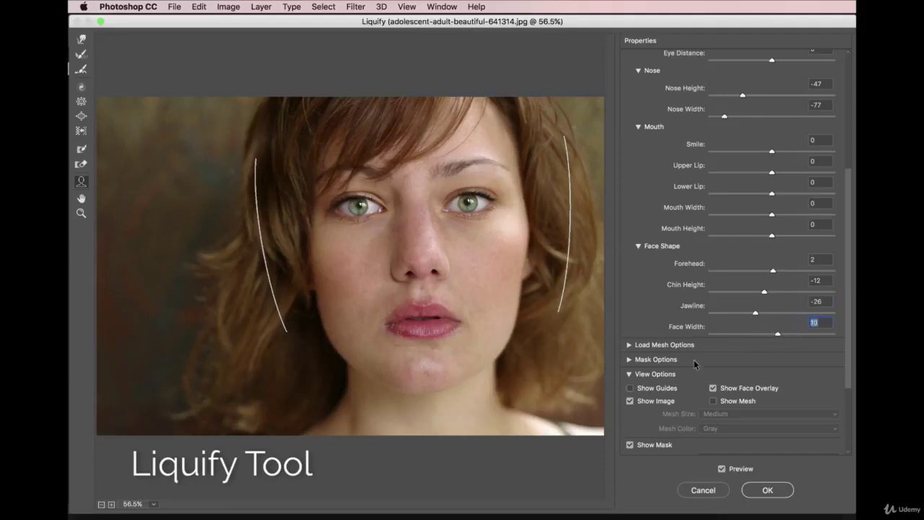
pyautogui.click(766, 490)
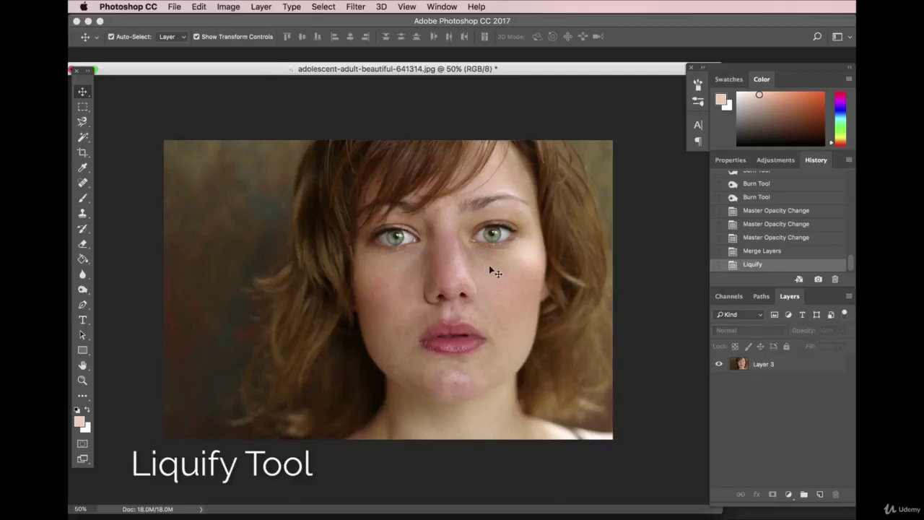
# Compare the portrait before and after the Liquify edit by switching between the Merge Layers and Liquify history states.
pyautogui.click(762, 251)
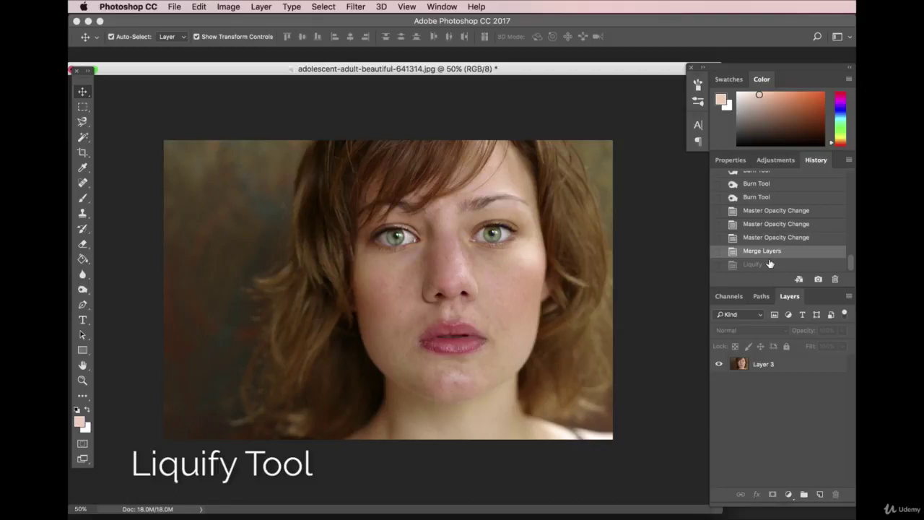
pyautogui.click(754, 265)
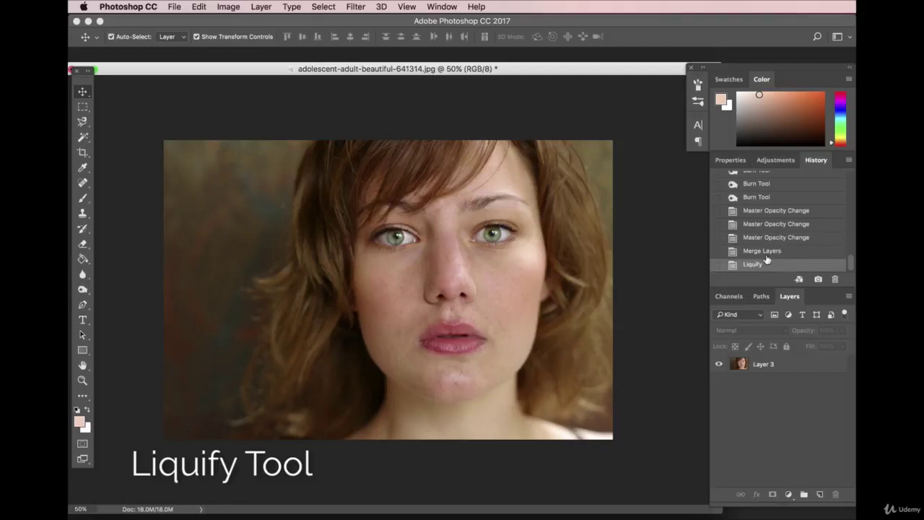
pyautogui.click(764, 253)
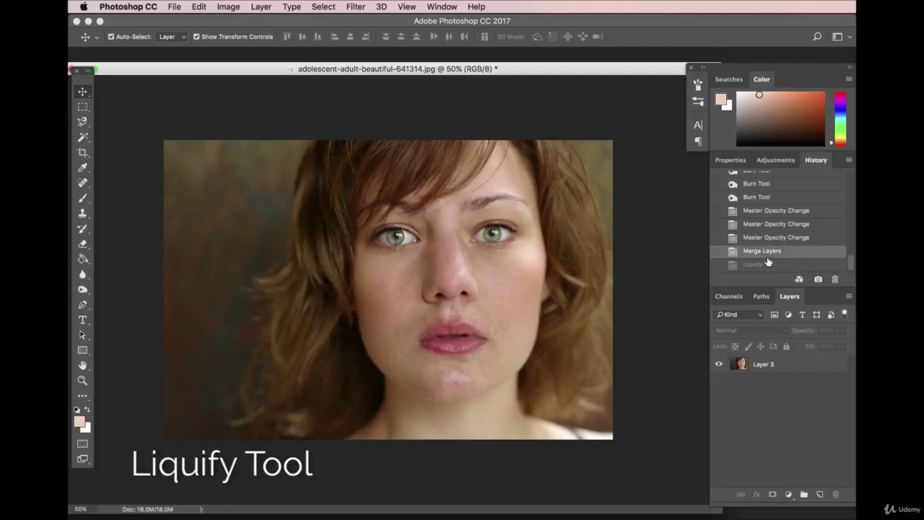
pyautogui.click(767, 264)
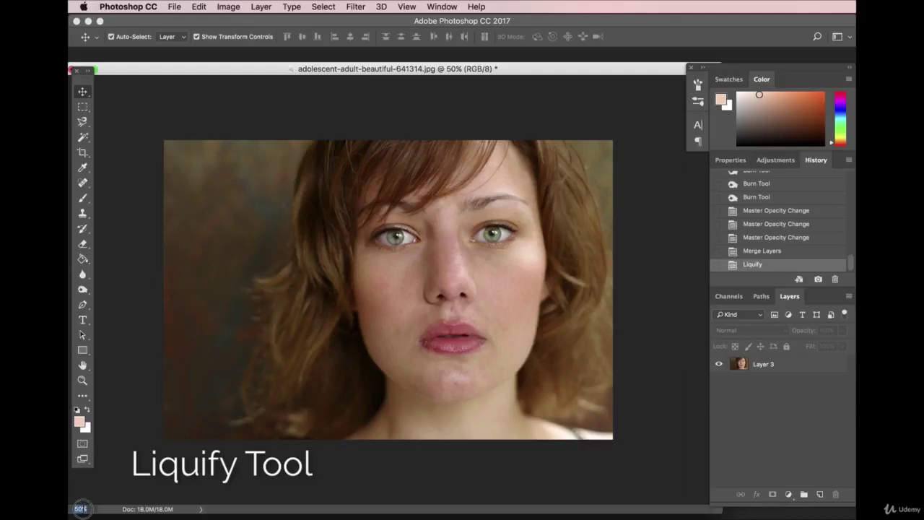
# Set up the Dodge tool on Layer 3 with a 252 px brush and 35% exposure.
pyautogui.press('BackSpace')
pyautogui.write('70')
pyautogui.press('Return')
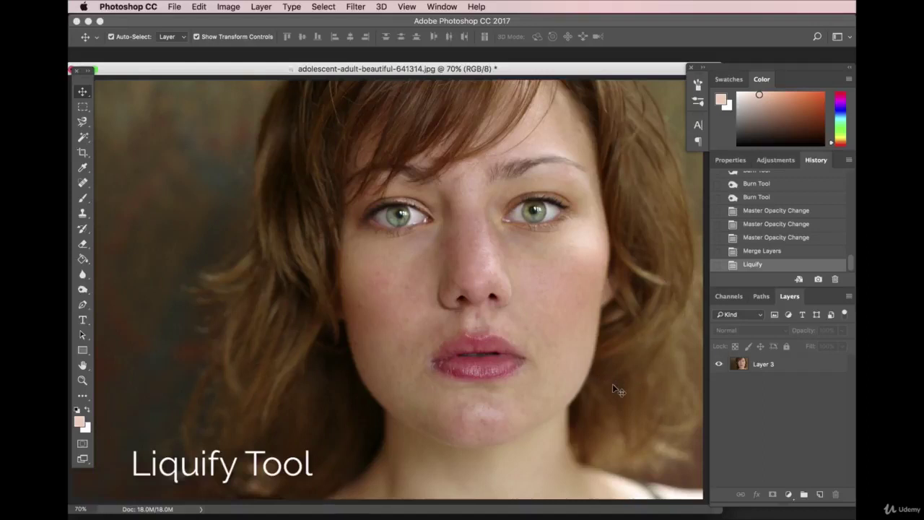
pyautogui.click(803, 365)
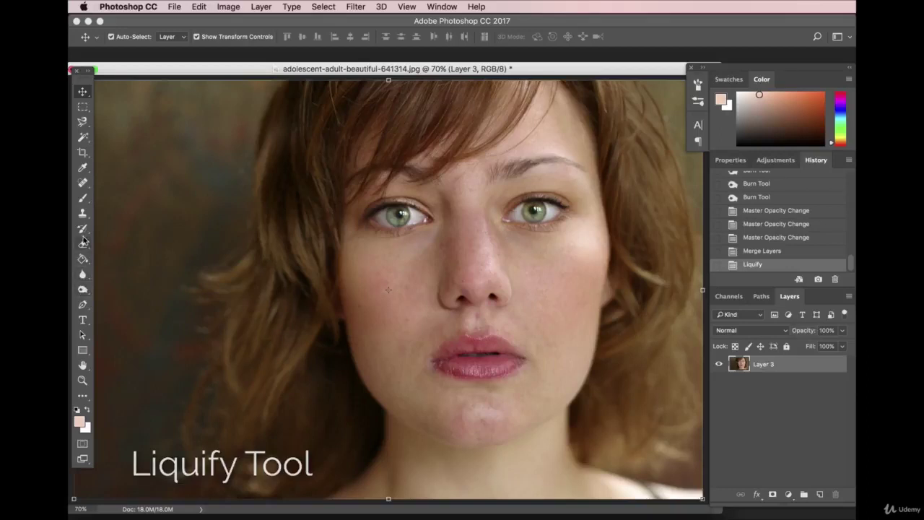
pyautogui.click(82, 288)
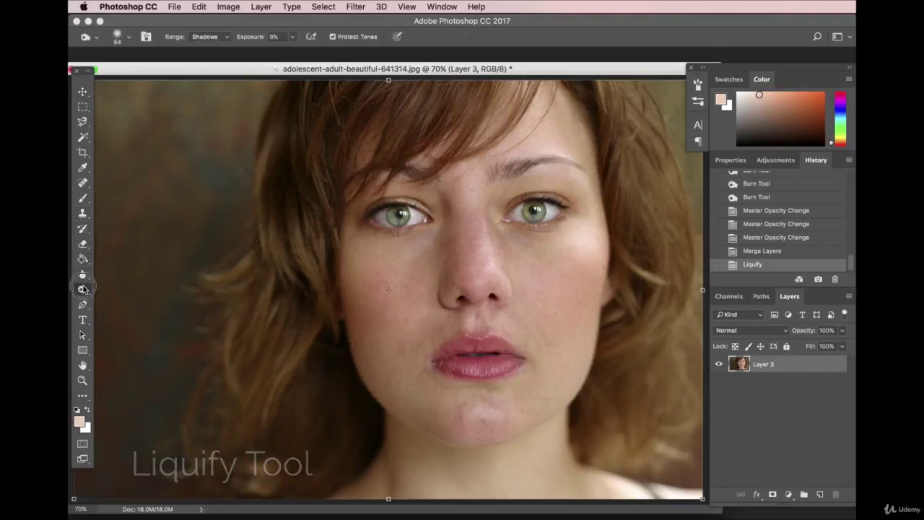
pyautogui.click(139, 288)
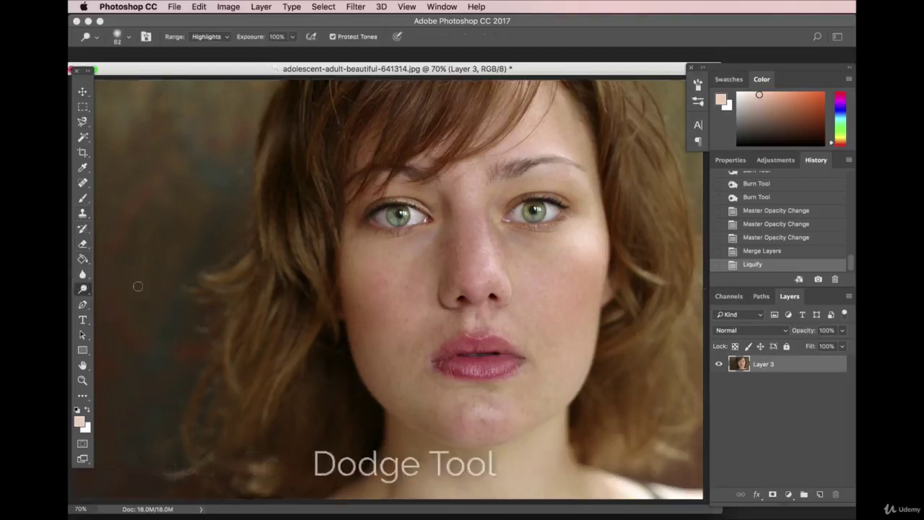
pyautogui.click(132, 40)
pyautogui.moveTo(156, 73); pyautogui.dragTo(190, 73)
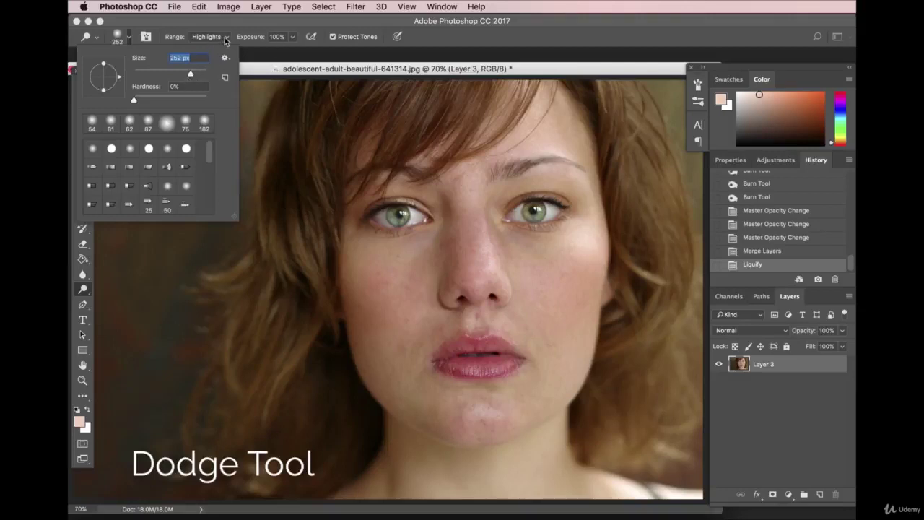
pyautogui.click(293, 38)
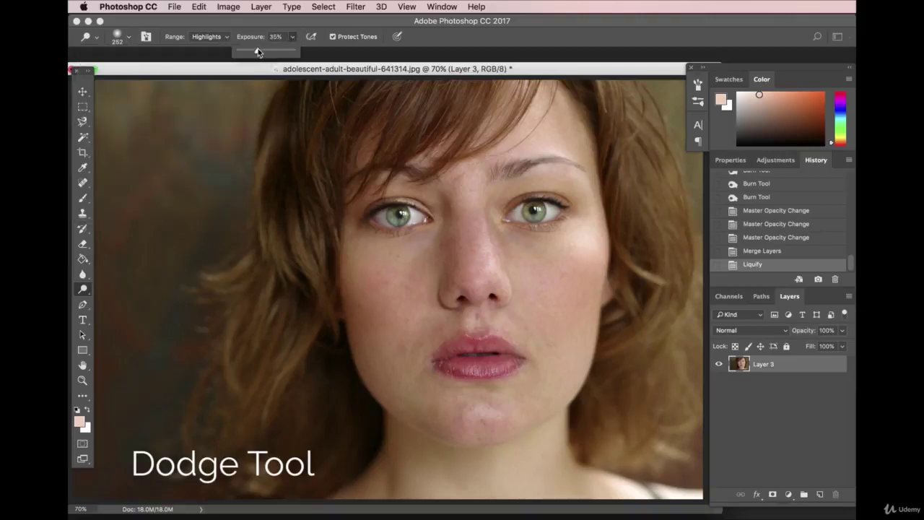
# Try dodging the highlights in the hair above the forehead and undo the stroke.
pyautogui.click(463, 101)
pyautogui.moveTo(383, 141); pyautogui.dragTo(352, 150)
pyautogui.press('super+z')
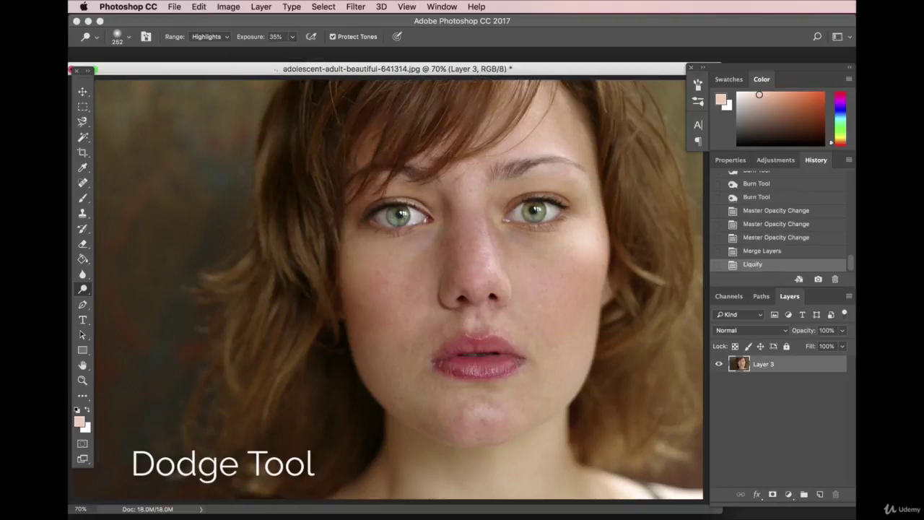
# Set the Dodge tool to the Midtones range with 23% exposure and a 508 px brush.
pyautogui.click(212, 38)
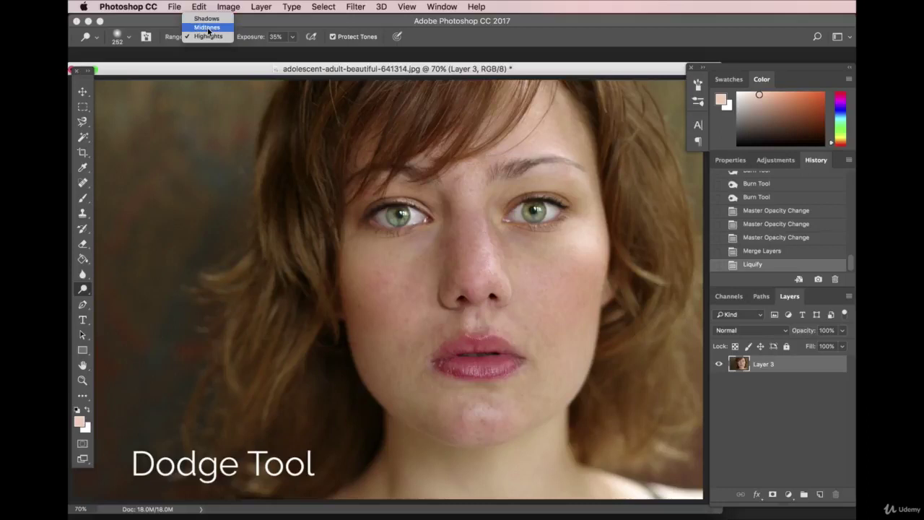
pyautogui.click(208, 27)
pyautogui.click(293, 36)
pyautogui.moveTo(292, 50); pyautogui.dragTo(287, 51)
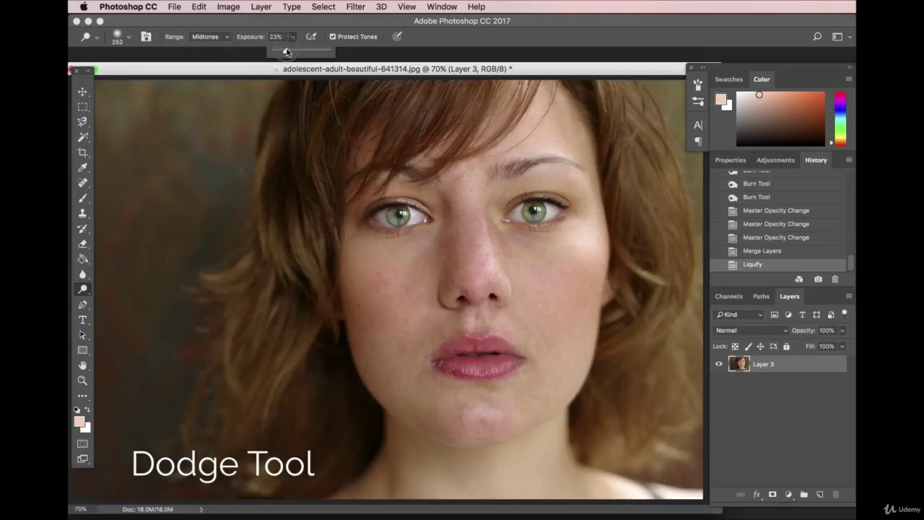
pyautogui.click(130, 38)
pyautogui.moveTo(195, 78)
pyautogui.mouseDown()
pyautogui.moveTo(211, 85)
pyautogui.moveTo(268, 176)
pyautogui.moveTo(205, 76)
pyautogui.mouseUp()
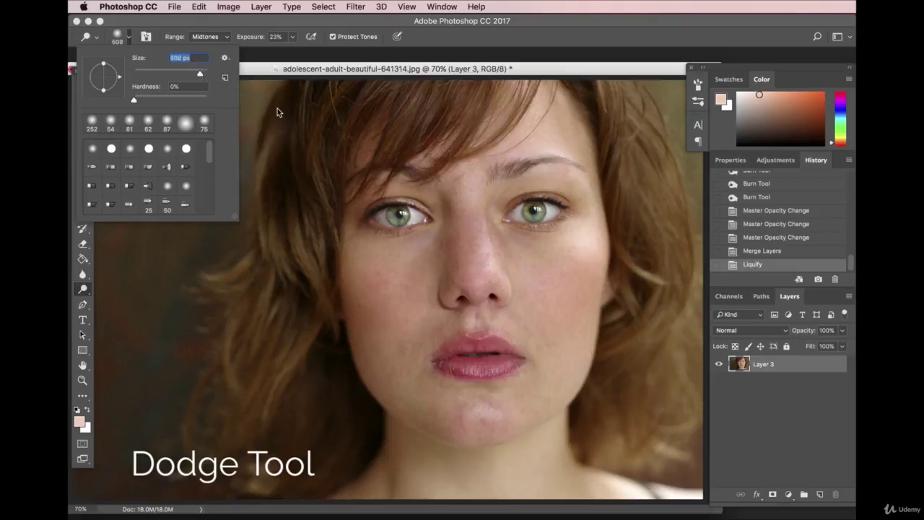
pyautogui.press('Return')
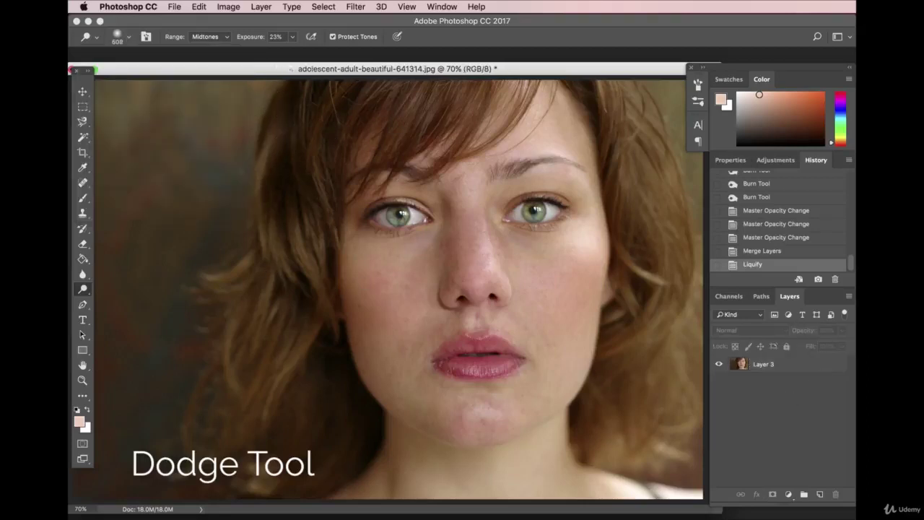
pyautogui.press('[')
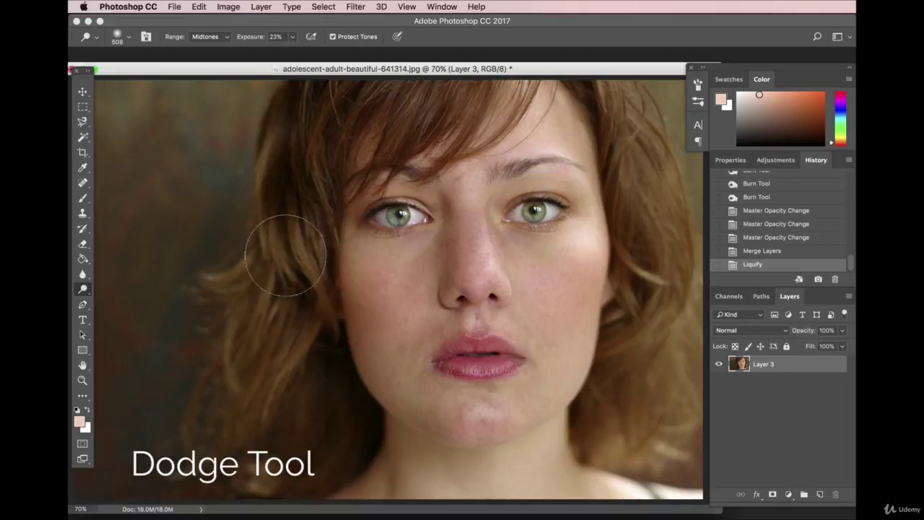
# Dodge the midtones of the hair on both sides of the face to brighten its locks.
pyautogui.click(266, 289)
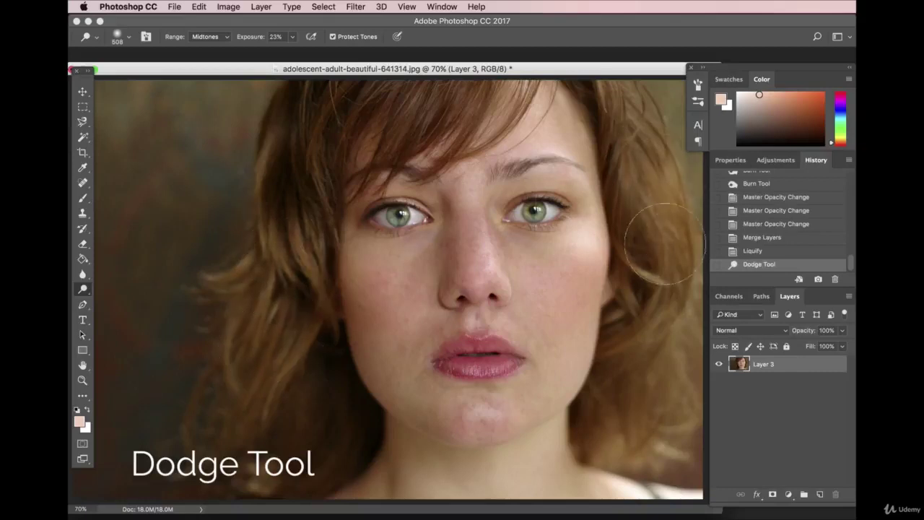
pyautogui.click(644, 372)
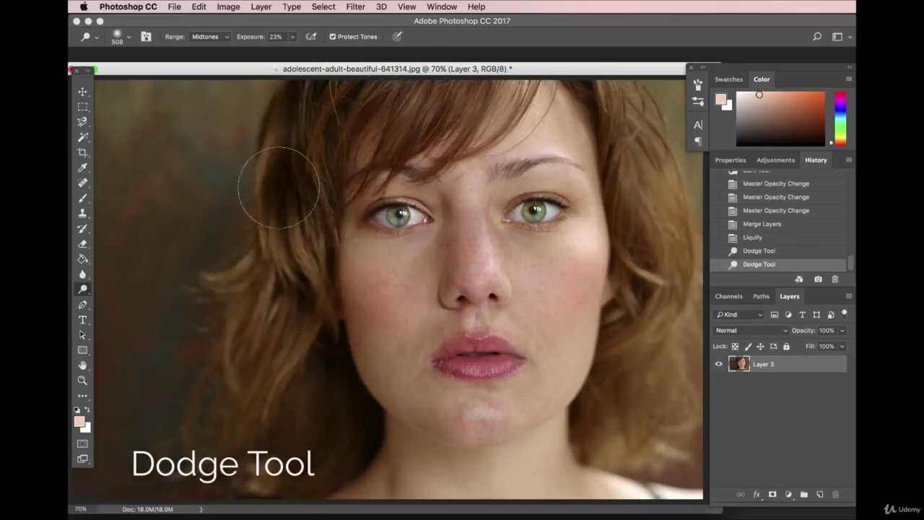
pyautogui.click(268, 332)
pyautogui.click(272, 378)
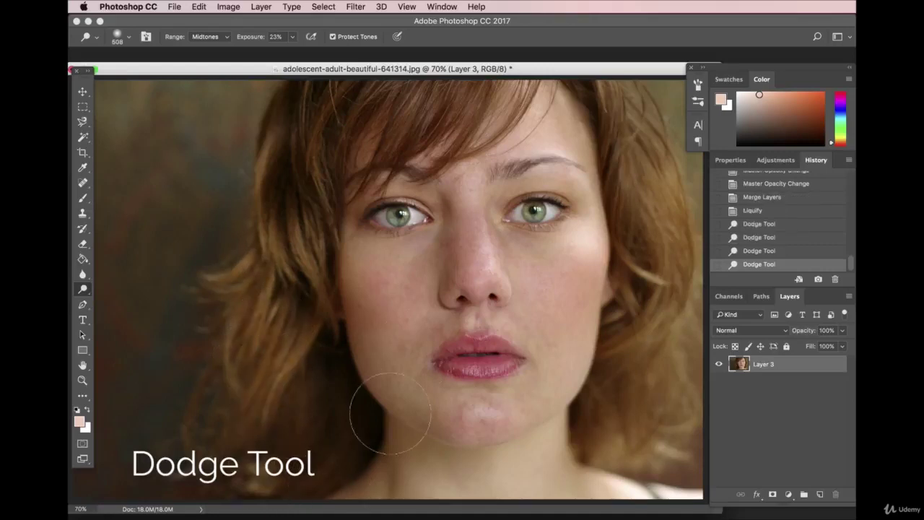
pyautogui.click(632, 159)
pyautogui.click(639, 394)
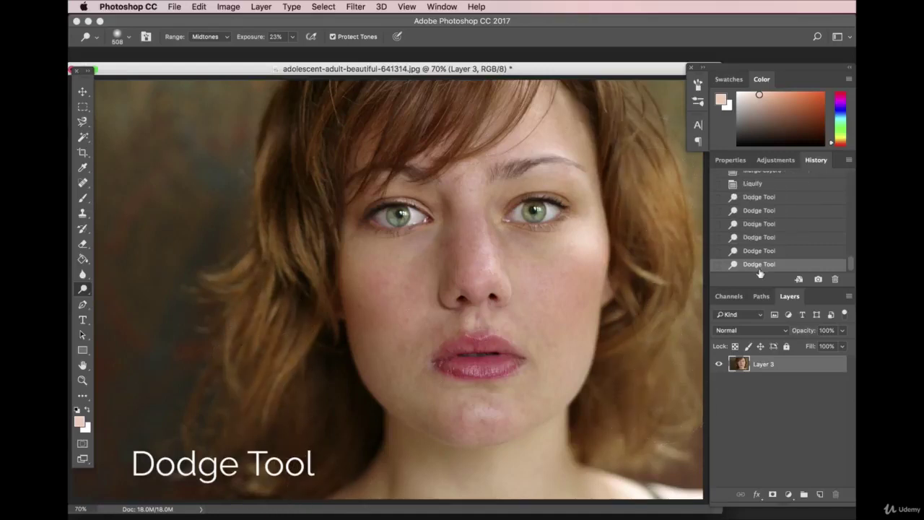
# Lower the Dodge exposure to 9% and lightly dodge the centre of the face around the lips.
pyautogui.click(292, 36)
pyautogui.moveTo(289, 53); pyautogui.dragTo(280, 53)
pyautogui.click(478, 358)
# Compare the retouched portrait with its original snapshot in the history and return to the last Dodge Tool state.
pyautogui.scroll(10, 814, 232)
pyautogui.click(790, 181)
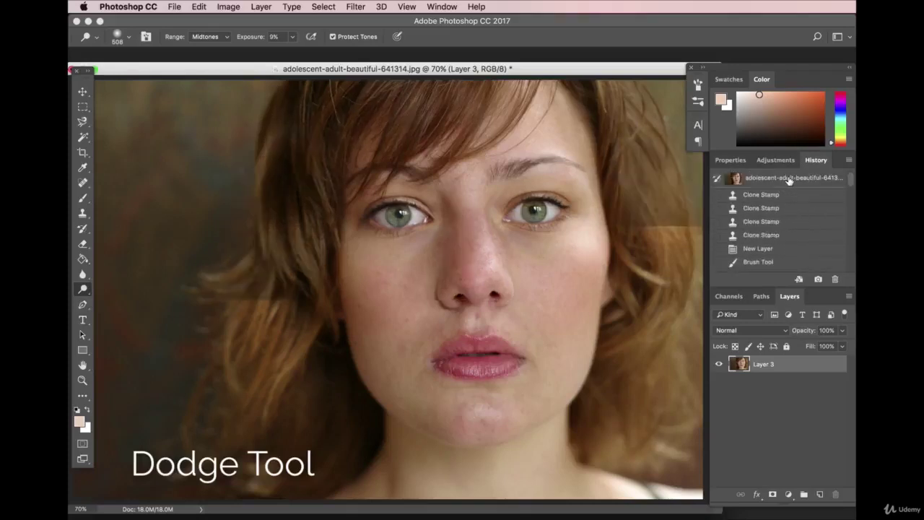
pyautogui.click(790, 181)
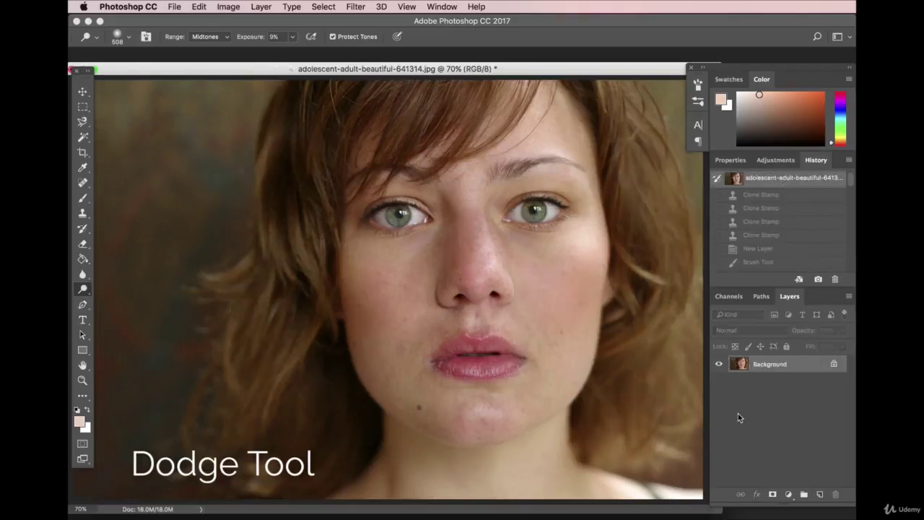
pyautogui.scroll(-10, 806, 239)
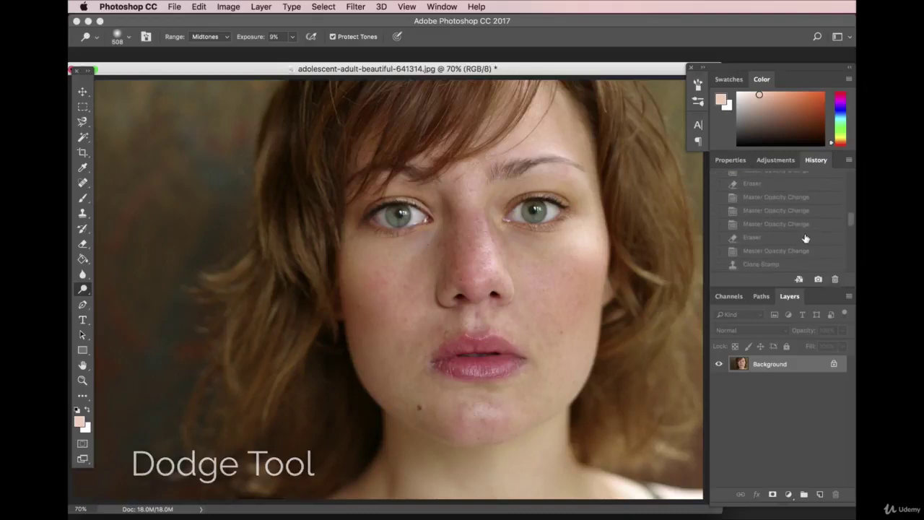
pyautogui.scroll(-2, 806, 238)
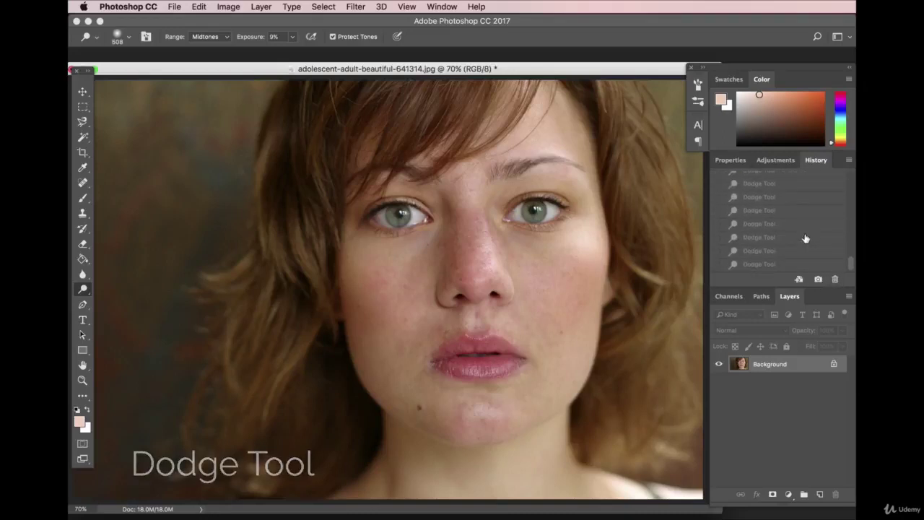
pyautogui.click(776, 266)
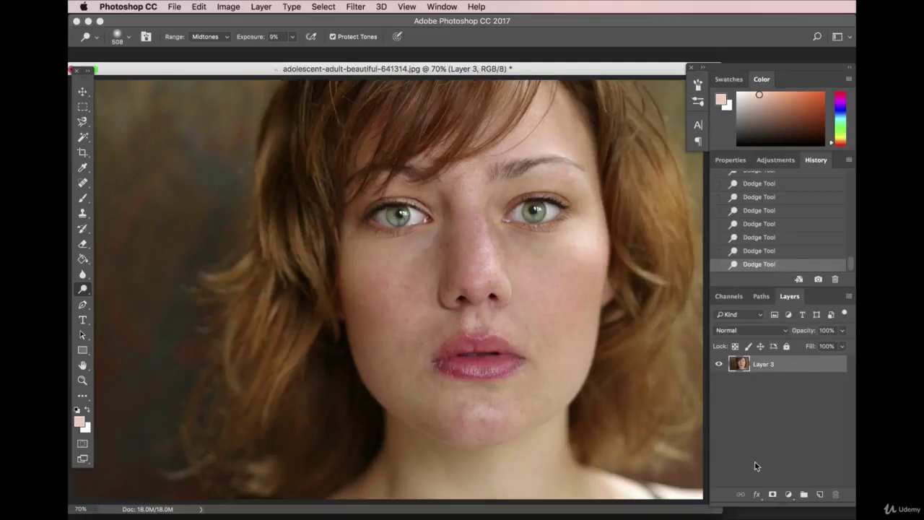
# View the whole portrait at 50% zoom and switch to the Move tool.
pyautogui.click(80, 509)
pyautogui.write('50')
pyautogui.press('Return')
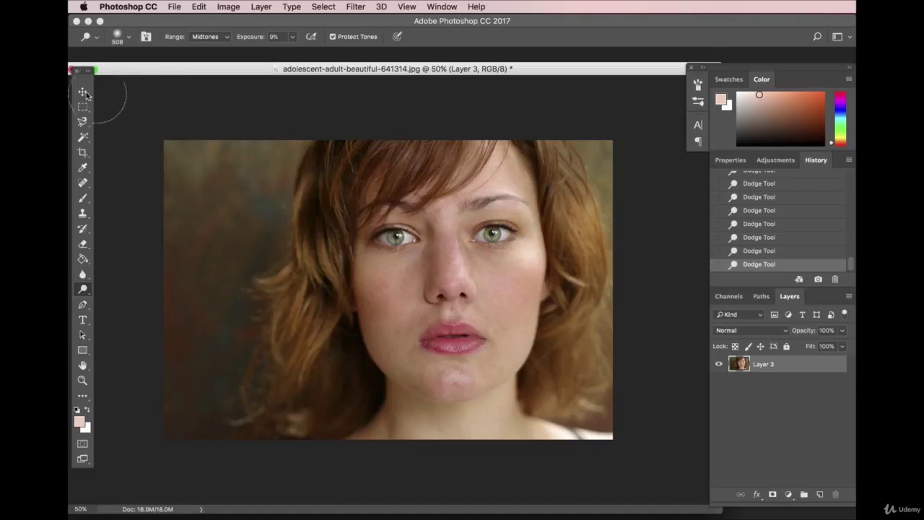
pyautogui.press('v')
pyautogui.click(251, 98)
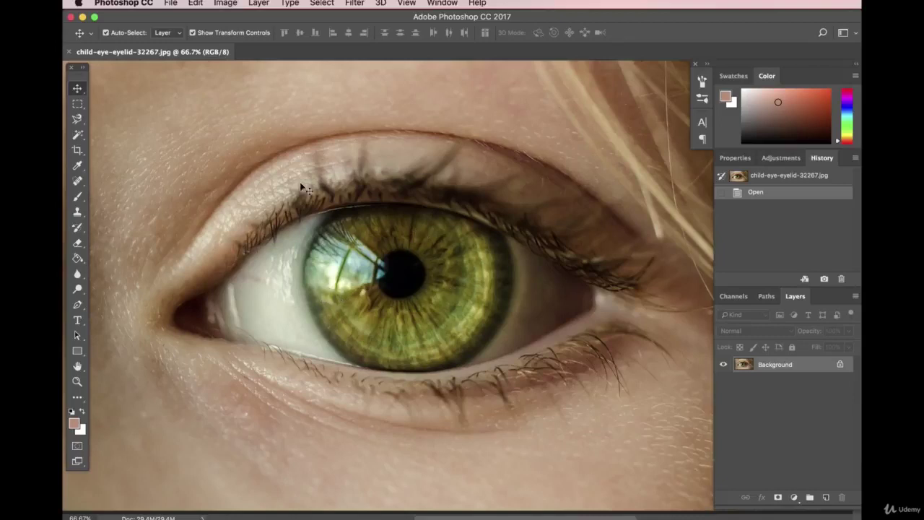
# Select the green iris in child-eye-eyelid-32267.jpg by tracing its outline with the Magnetic Lasso tool.
pyautogui.click(78, 122)
pyautogui.rightClick(77, 121)
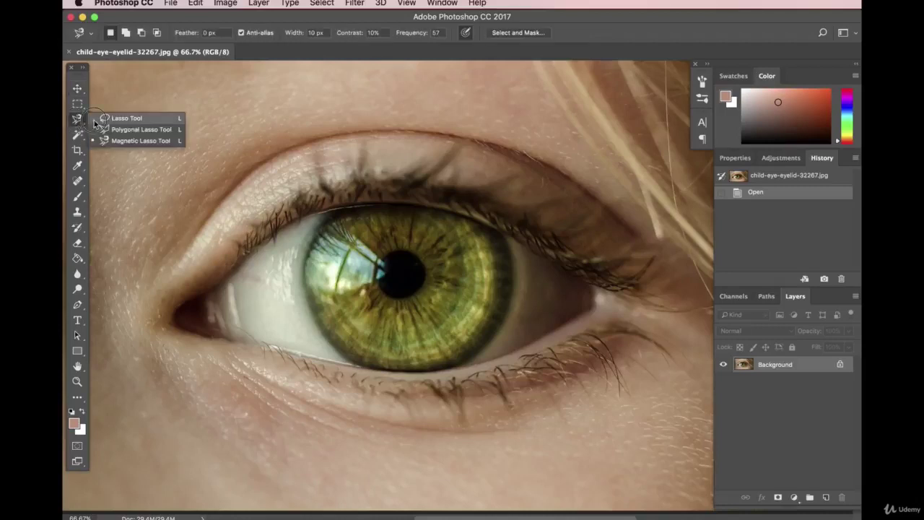
pyautogui.click(145, 141)
pyautogui.click(323, 218)
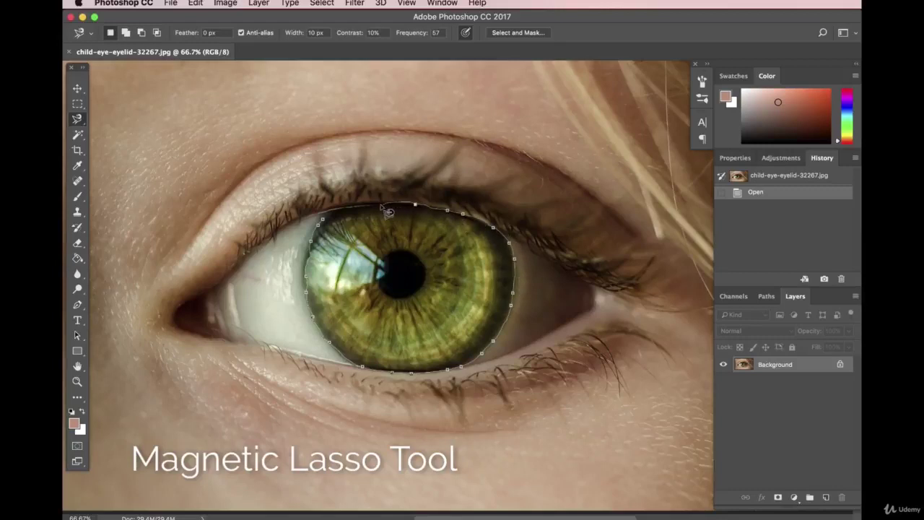
pyautogui.click(333, 226)
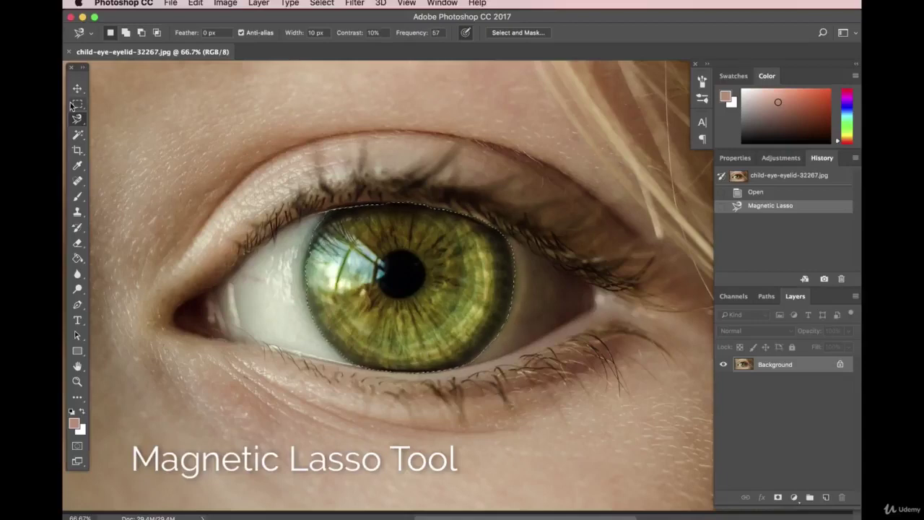
# Copy the selected iris and paste it onto a new layer above the Background.
pyautogui.click(196, 4)
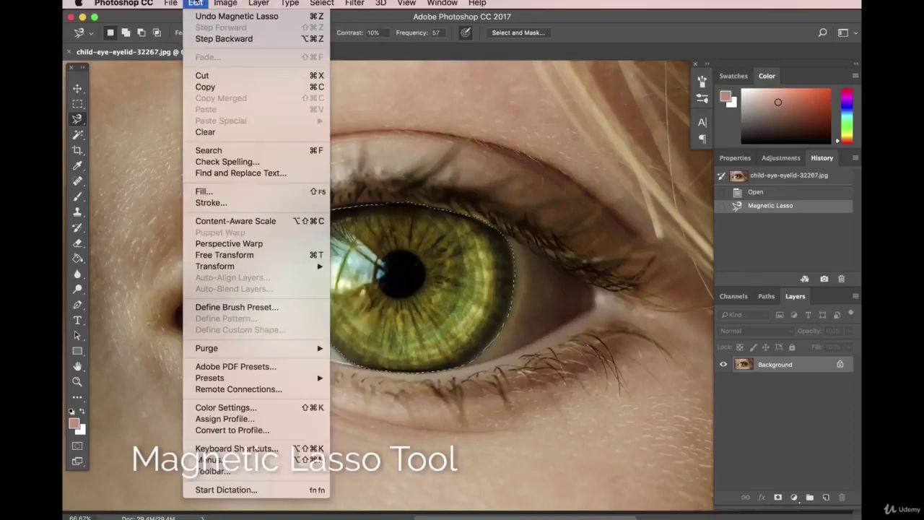
pyautogui.click(209, 86)
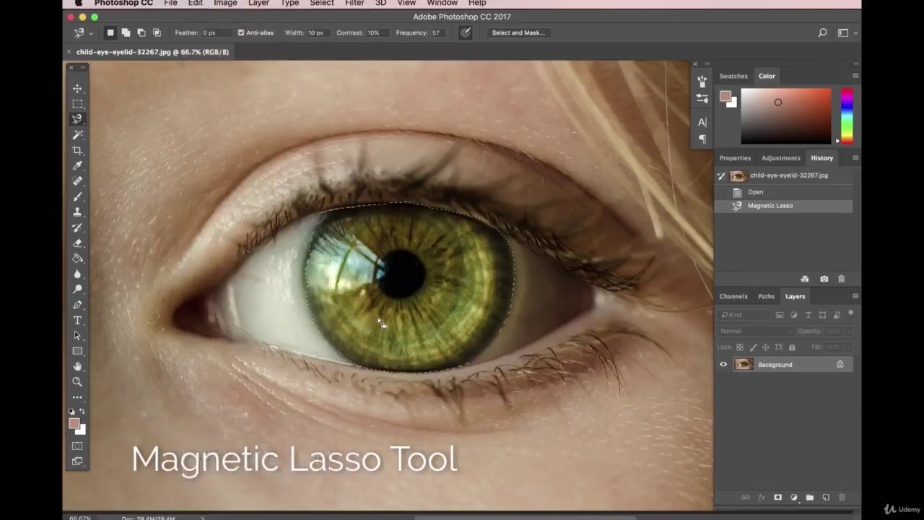
pyautogui.click(196, 4)
pyautogui.click(205, 112)
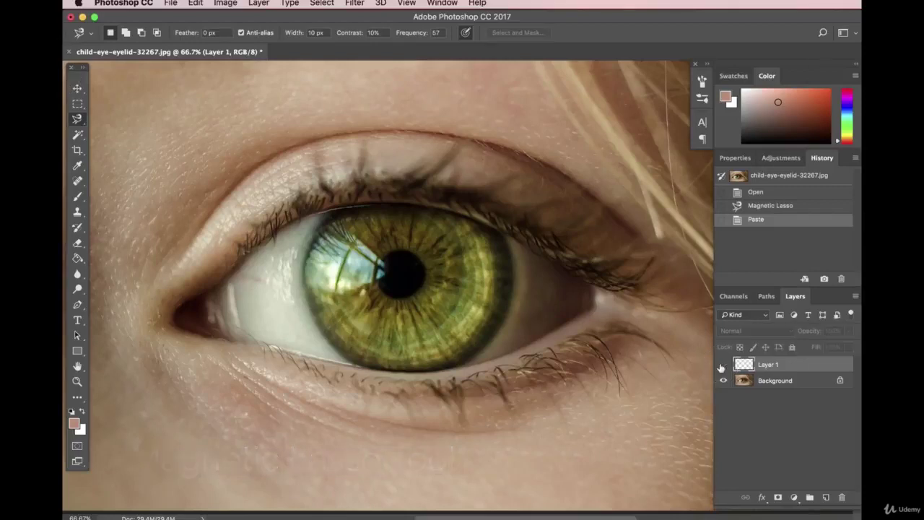
# Deselect the stray lasso selection, try moving the pasted iris up off the eye, and undo the move.
pyautogui.click(484, 289)
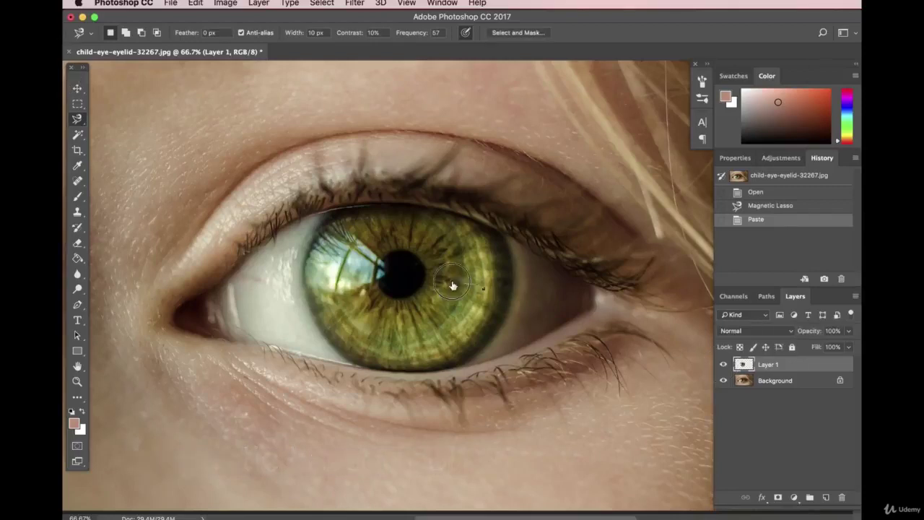
pyautogui.doubleClick(444, 320)
pyautogui.click(77, 103)
pyautogui.press('super+d')
pyautogui.press('v')
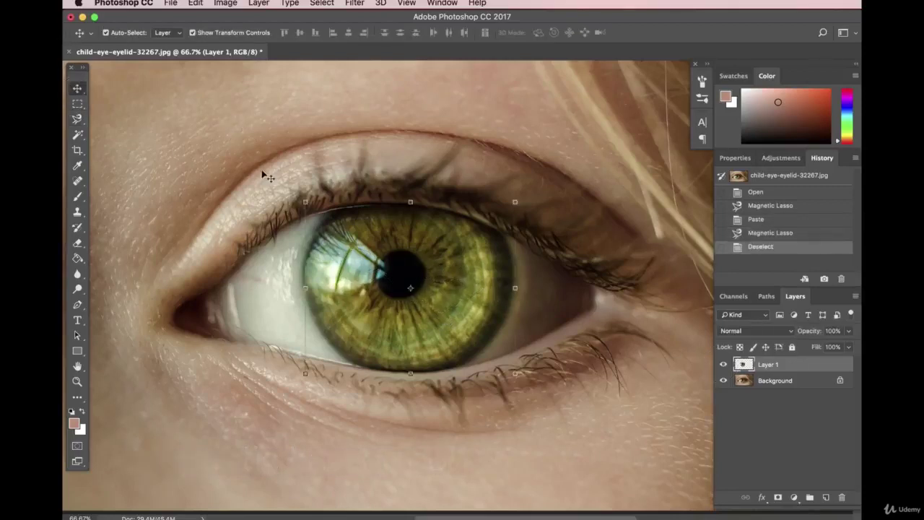
pyautogui.moveTo(442, 298); pyautogui.dragTo(385, 246)
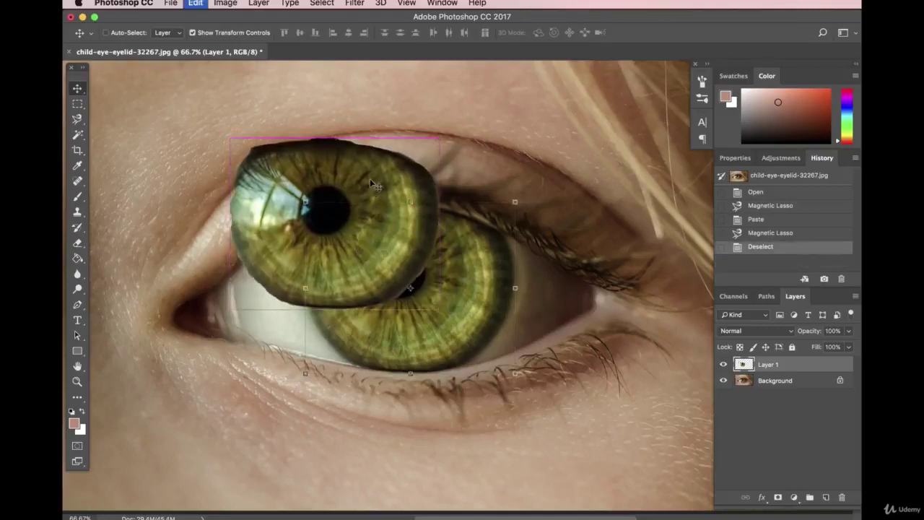
pyautogui.press('super+z')
# Desaturate the pasted iris on Layer 1.
pyautogui.click(225, 4)
pyautogui.moveTo(223, 35)
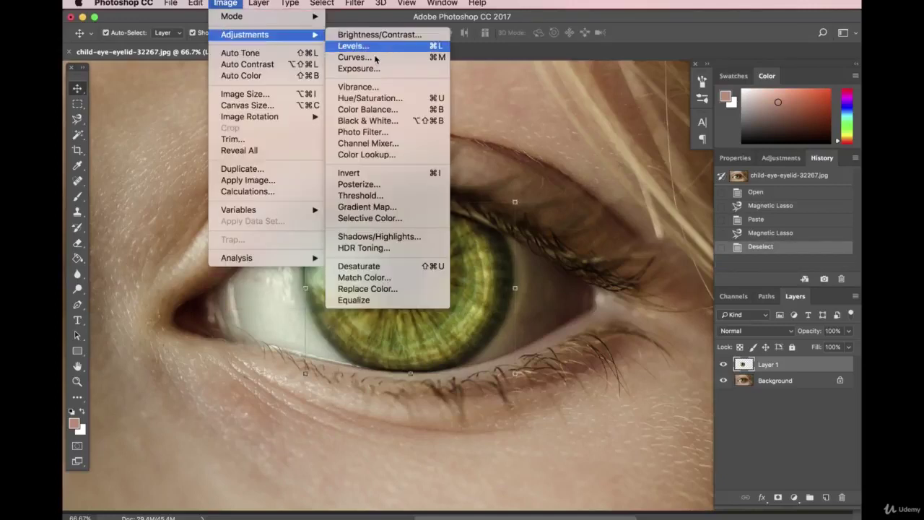
pyautogui.click(359, 267)
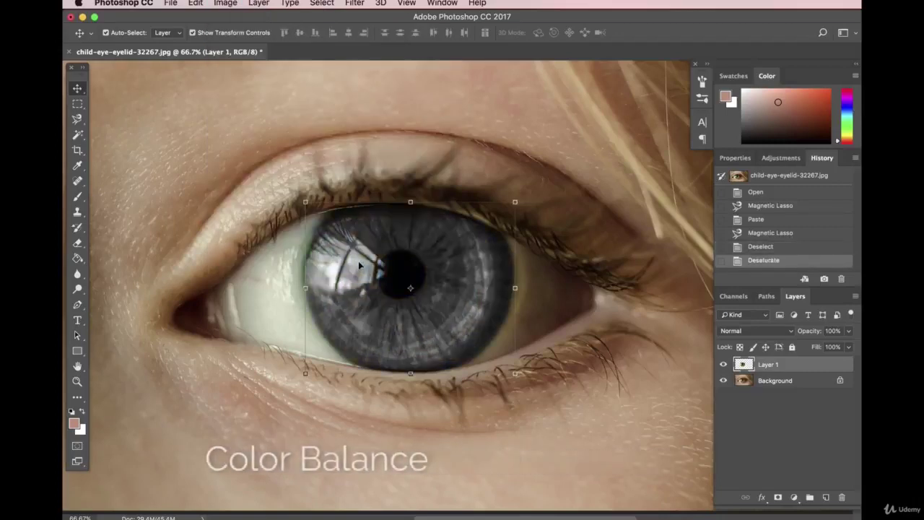
# Apply Color Balance to the iris, setting the midtones' cyan-red level to -55 and shifting midtones and highlights toward blue.
pyautogui.click(226, 4)
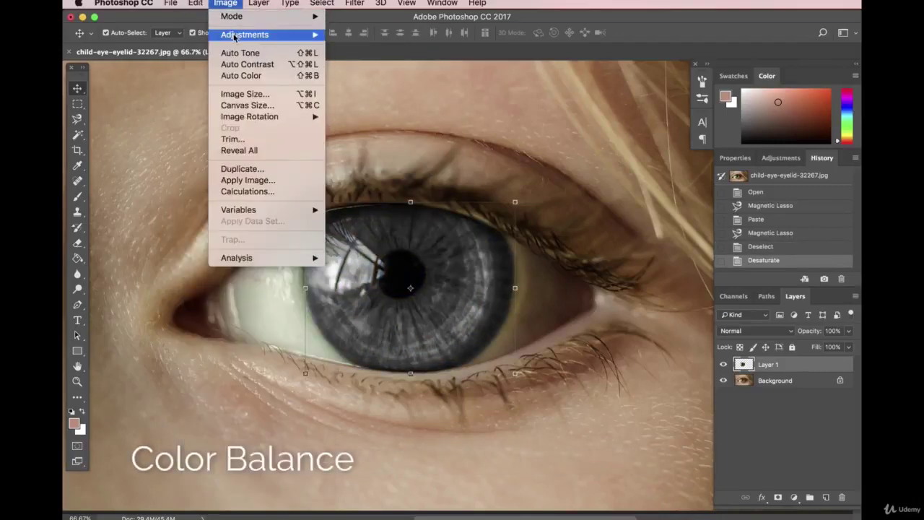
pyautogui.moveTo(234, 36)
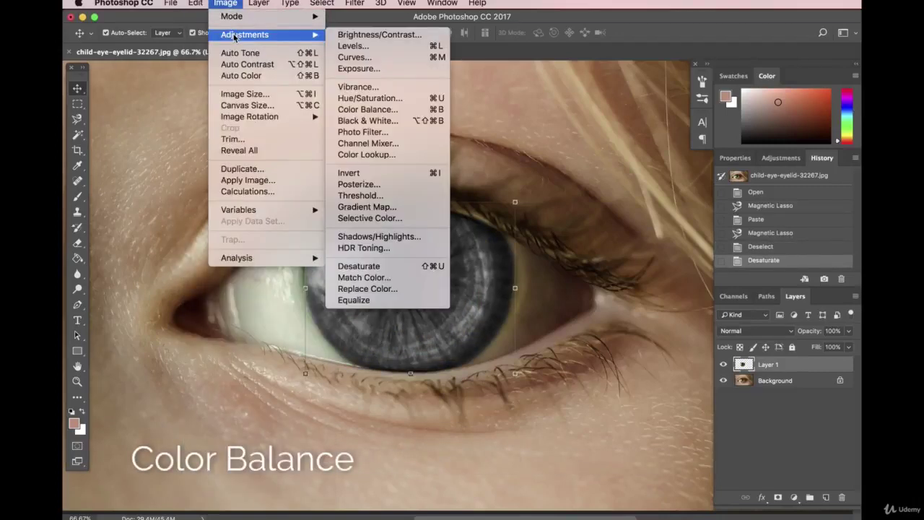
pyautogui.click(368, 110)
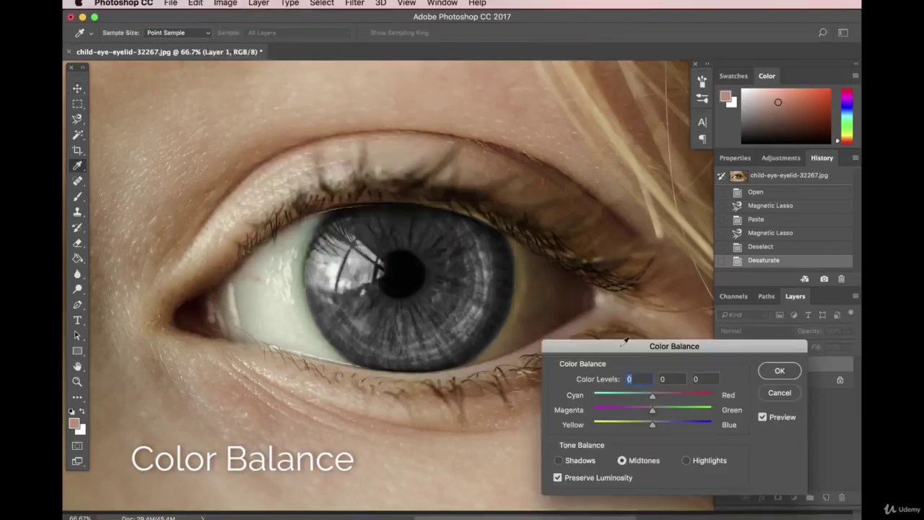
pyautogui.moveTo(616, 352); pyautogui.dragTo(640, 310)
pyautogui.moveTo(654, 354); pyautogui.dragTo(644, 353)
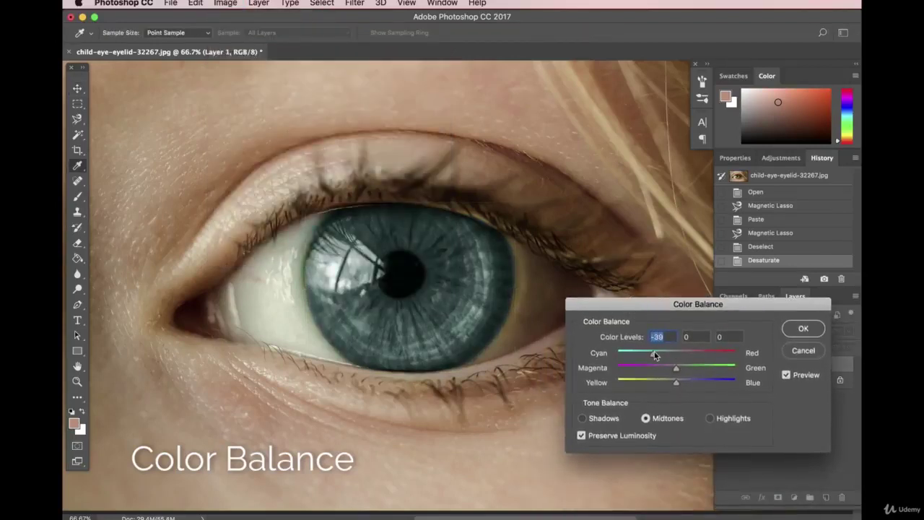
pyautogui.moveTo(712, 385); pyautogui.dragTo(710, 385)
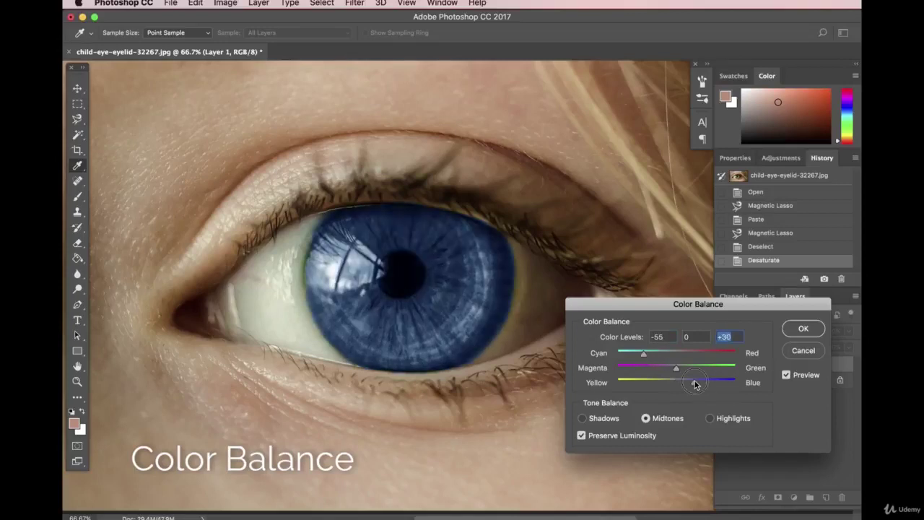
pyautogui.click(710, 418)
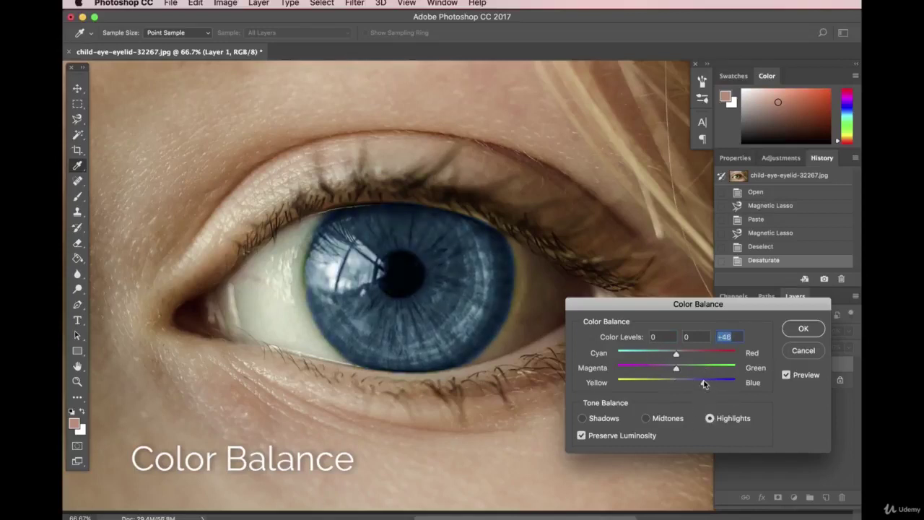
pyautogui.click(804, 329)
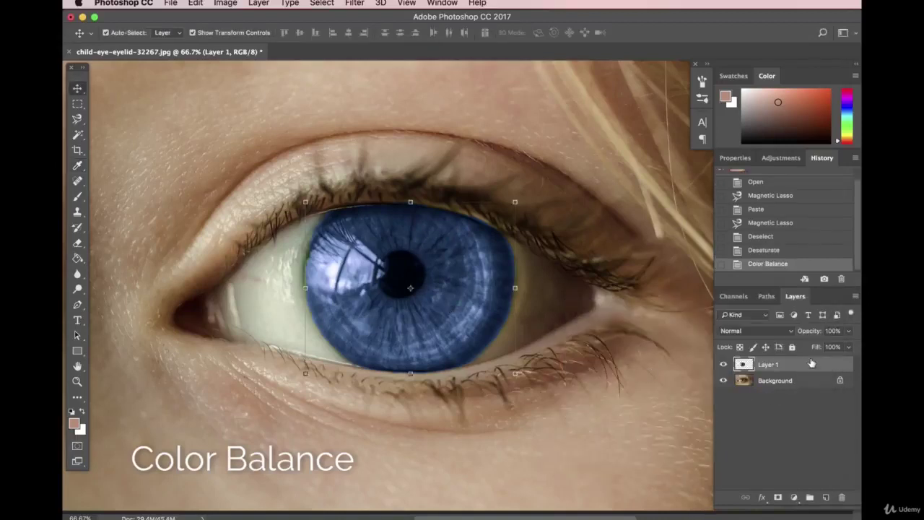
# Reduce the opacity of the blue iris layer to 76%.
pyautogui.click(849, 332)
pyautogui.moveTo(841, 349)
pyautogui.mouseDown()
pyautogui.moveTo(824, 350)
pyautogui.moveTo(837, 349)
pyautogui.mouseUp()
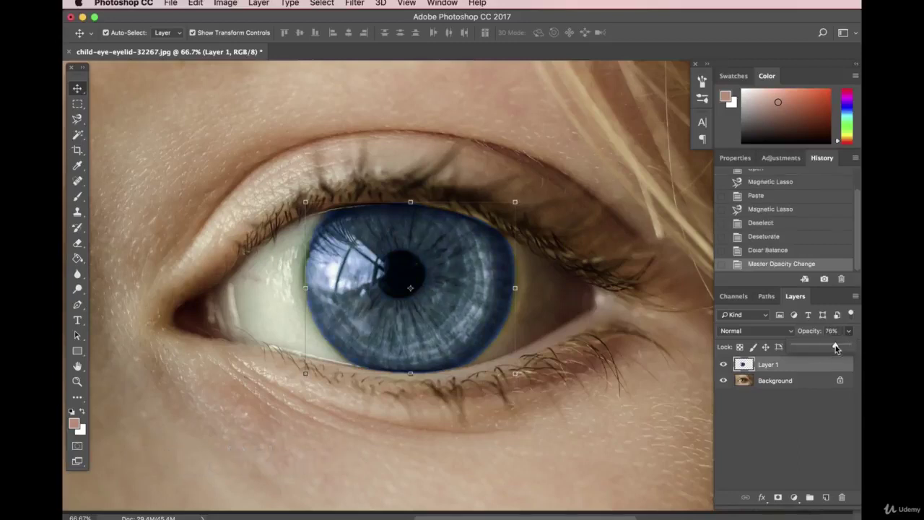
# Clean the upper edges of the blue iris on Layer 1 with the Eraser at 61% opacity.
pyautogui.click(818, 410)
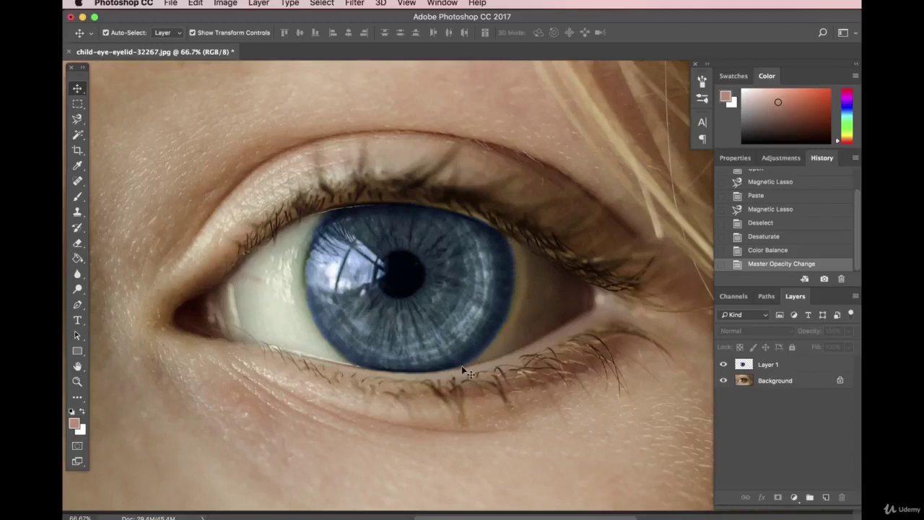
pyautogui.click(459, 312)
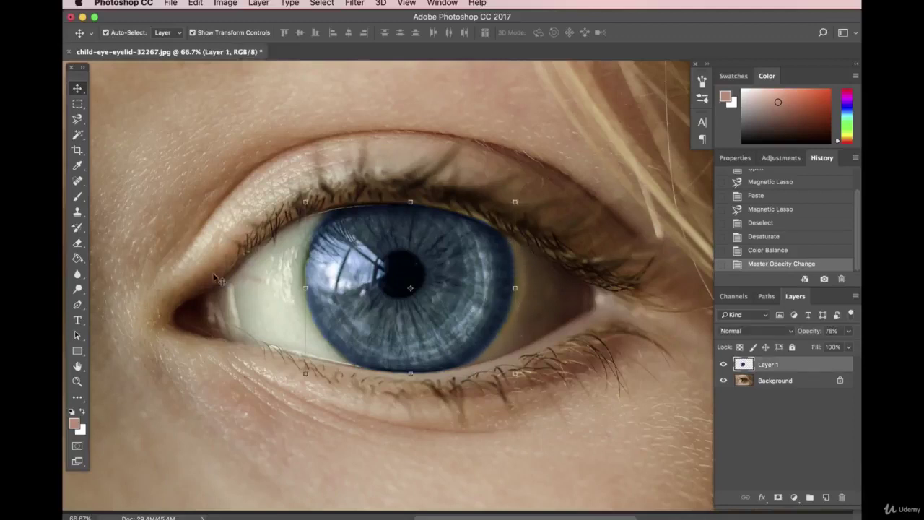
pyautogui.click(75, 245)
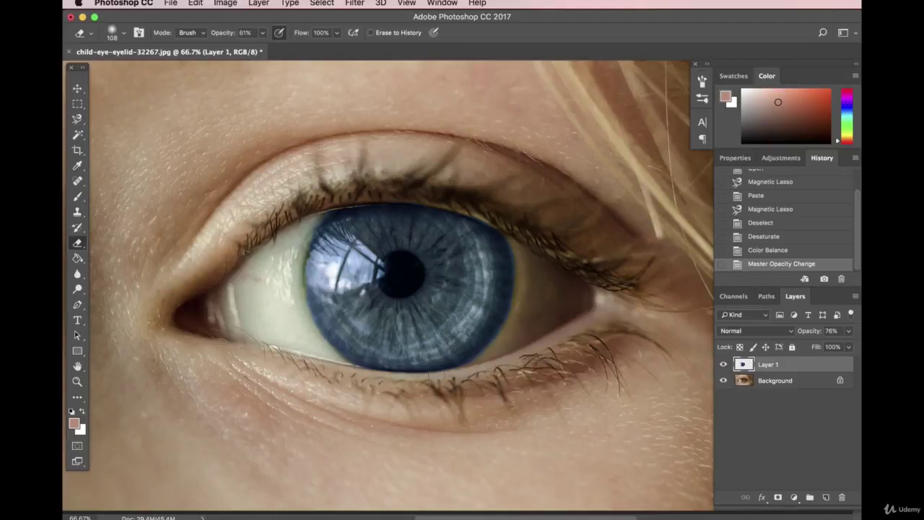
pyautogui.moveTo(515, 241); pyautogui.dragTo(506, 220)
pyautogui.moveTo(319, 235); pyautogui.dragTo(336, 211)
# Raise the Eraser opacity to 100% and erase the hard outer edges along both sides of the blue iris.
pyautogui.click(262, 33)
pyautogui.moveTo(263, 47); pyautogui.dragTo(296, 48)
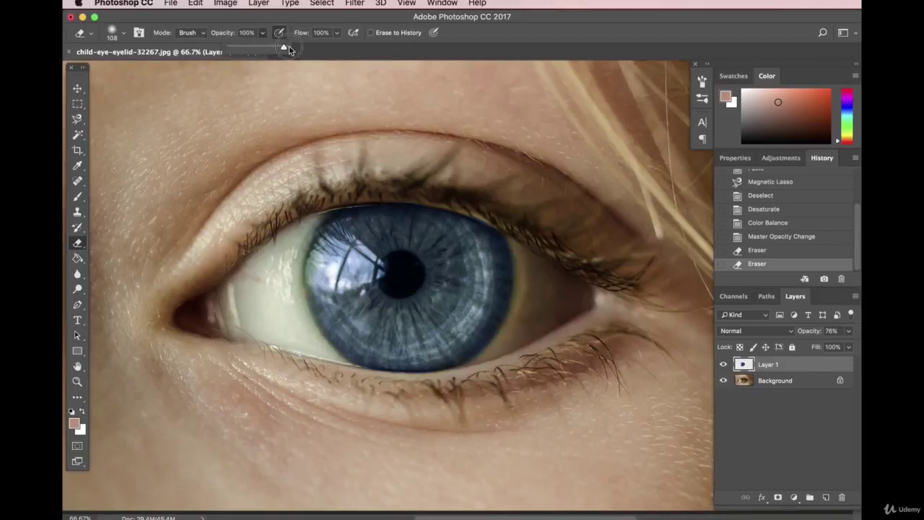
pyautogui.moveTo(439, 369)
pyautogui.mouseDown()
pyautogui.moveTo(476, 354)
pyautogui.moveTo(495, 321)
pyautogui.moveTo(516, 254)
pyautogui.moveTo(508, 221)
pyautogui.mouseUp()
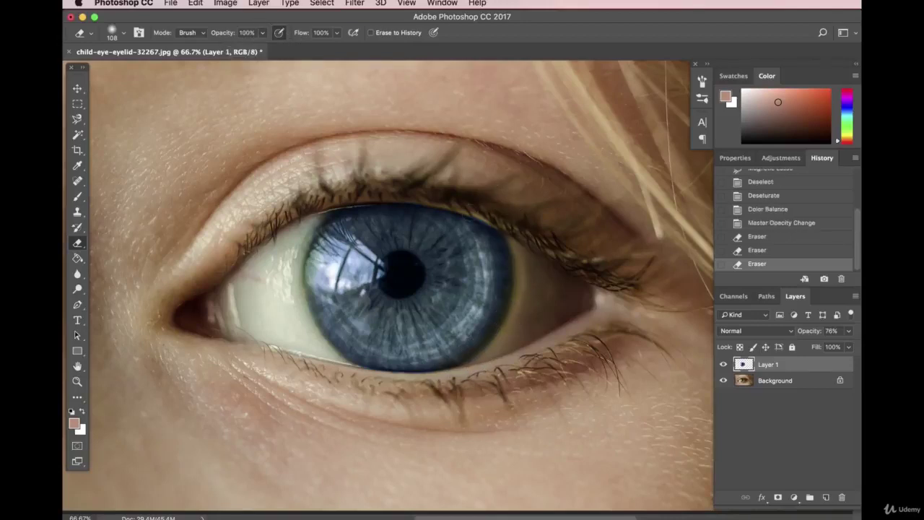
pyautogui.moveTo(358, 374)
pyautogui.mouseDown()
pyautogui.moveTo(305, 298)
pyautogui.moveTo(308, 237)
pyautogui.moveTo(329, 206)
pyautogui.mouseUp()
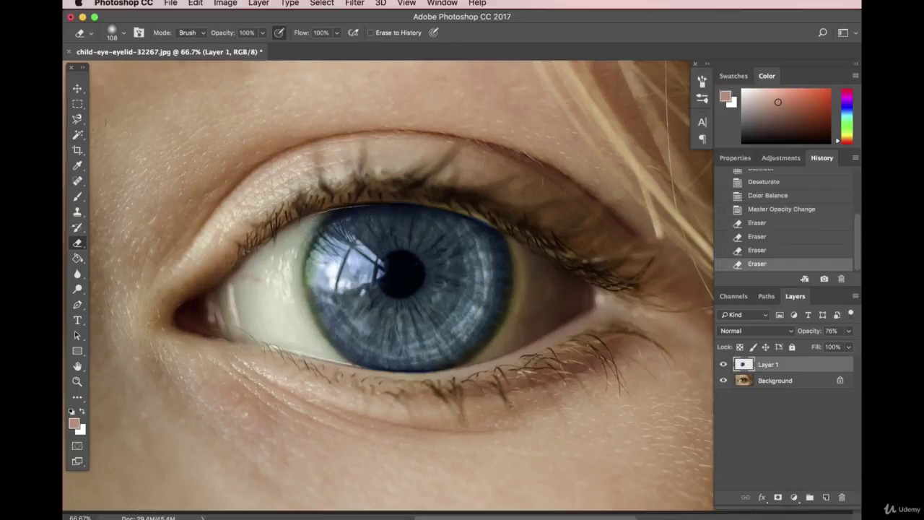
# Delete the blue iris layer and convert the locked Background into a regular layer with the default name Layer 0.
pyautogui.click(77, 88)
pyautogui.moveTo(795, 365); pyautogui.dragTo(841, 497)
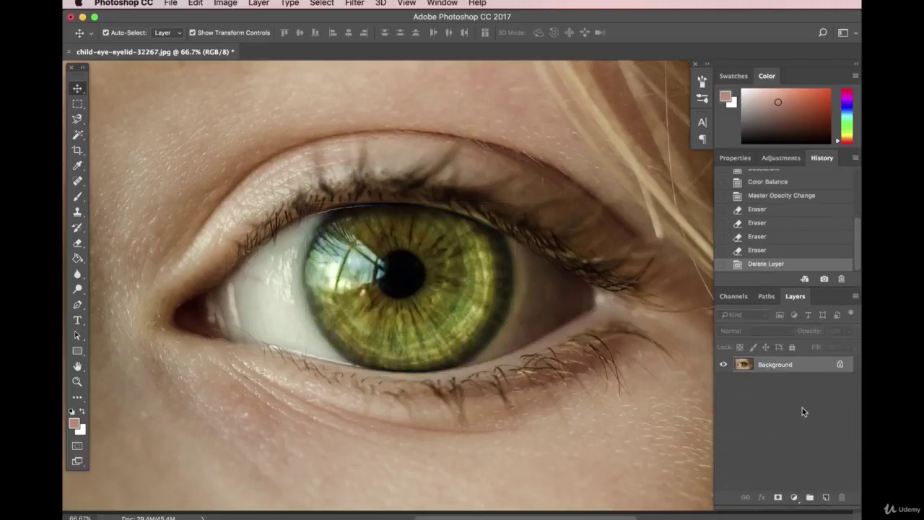
pyautogui.doubleClick(811, 367)
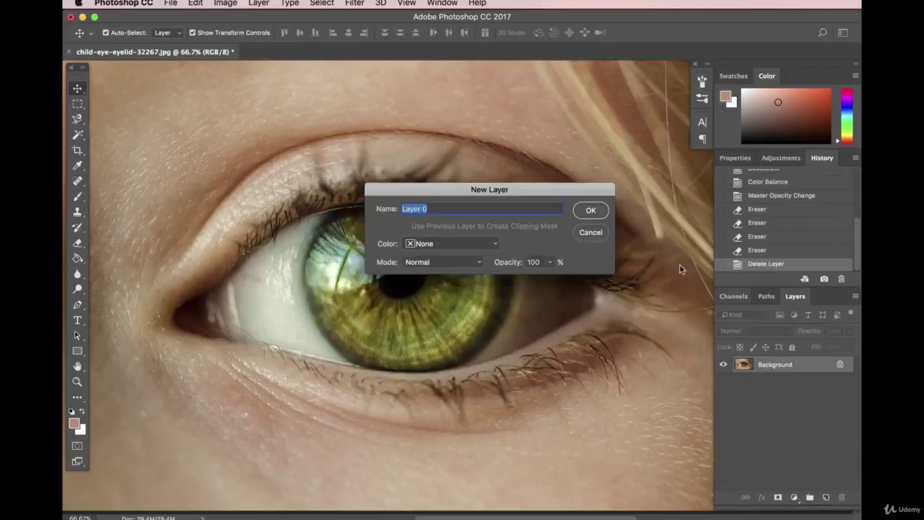
pyautogui.click(596, 214)
# Add a new empty layer above the eye photo and set up a soft round Brush at 268 px.
pyautogui.click(826, 498)
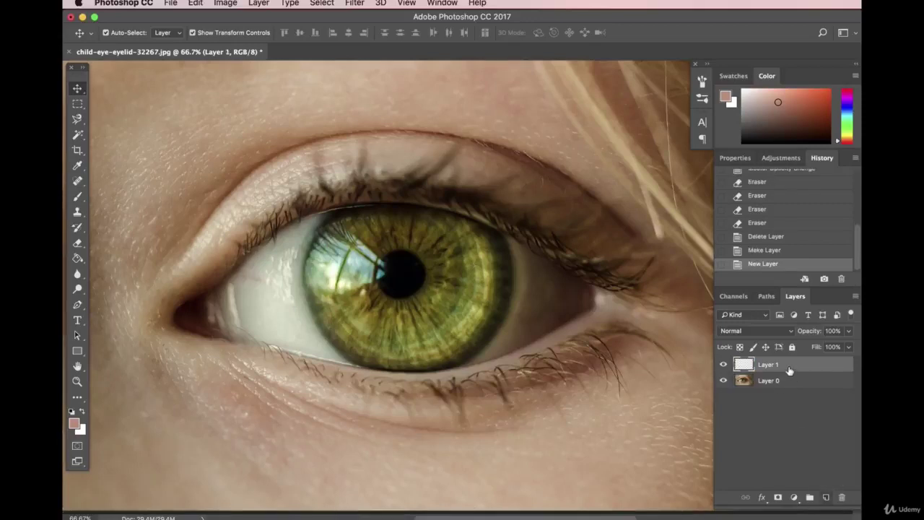
pyautogui.click(77, 198)
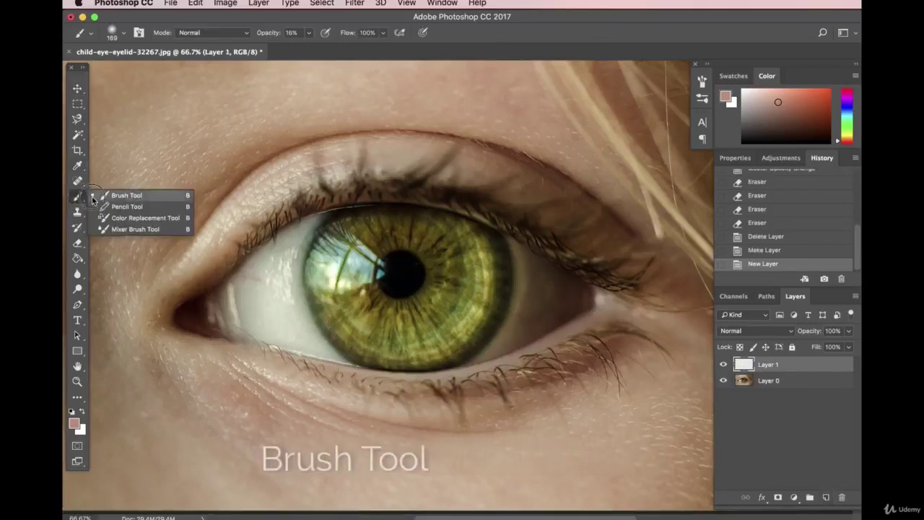
pyautogui.click(128, 195)
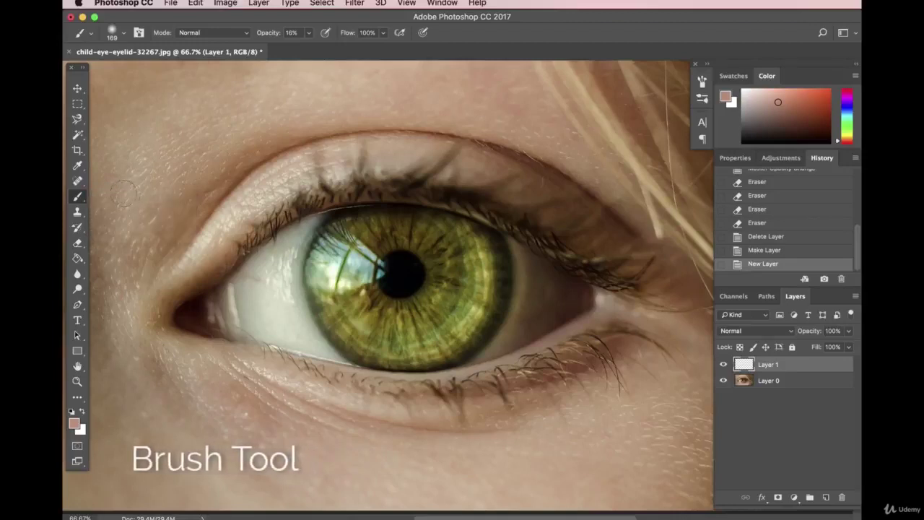
pyautogui.click(124, 36)
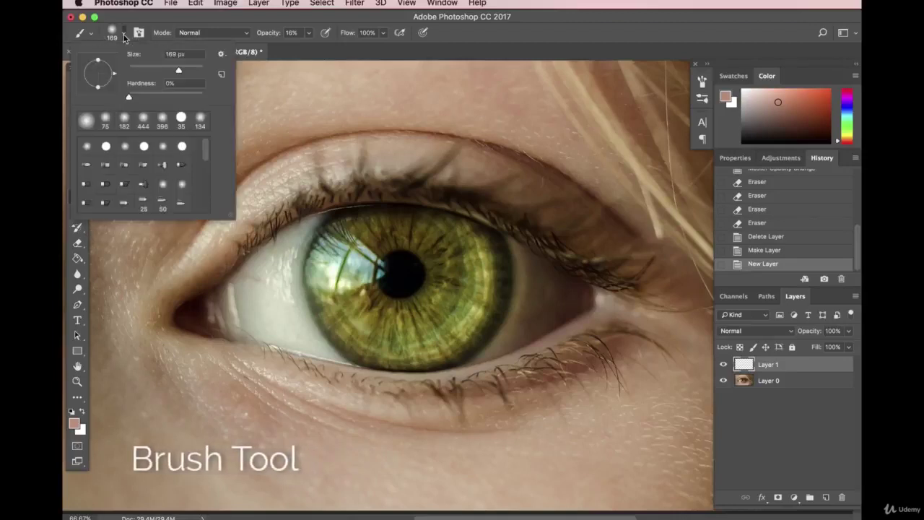
pyautogui.doubleClick(84, 121)
pyautogui.click(124, 36)
pyautogui.click(124, 36)
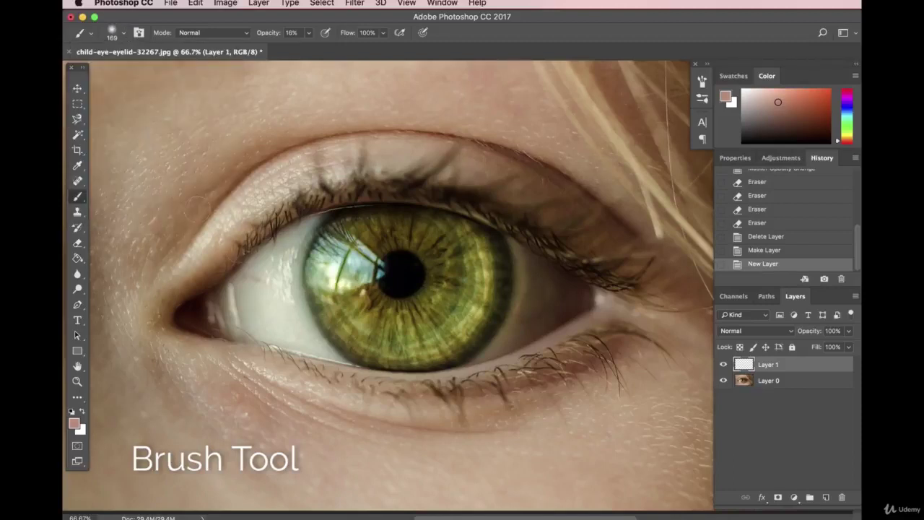
pyautogui.click(126, 34)
pyautogui.moveTo(179, 72); pyautogui.dragTo(182, 72)
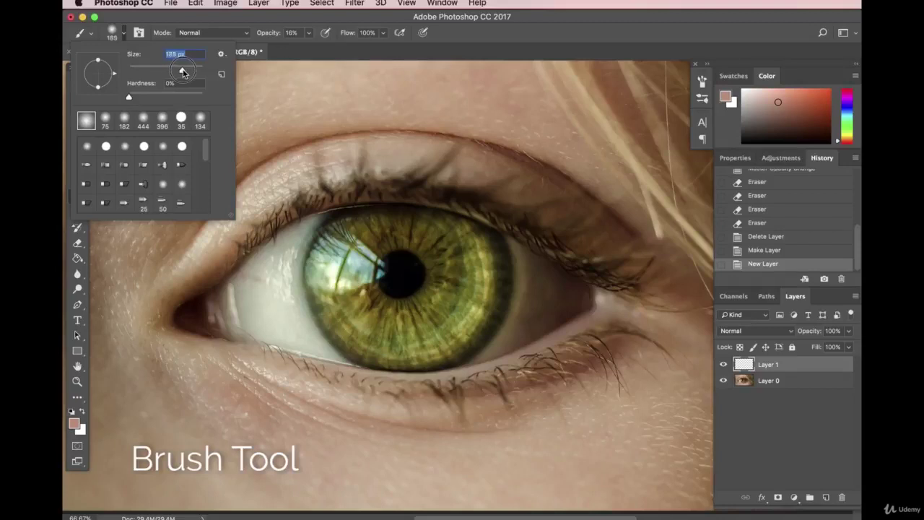
pyautogui.moveTo(184, 70); pyautogui.dragTo(187, 72)
# Set the foreground colour to blue #3569c0.
pyautogui.click(75, 423)
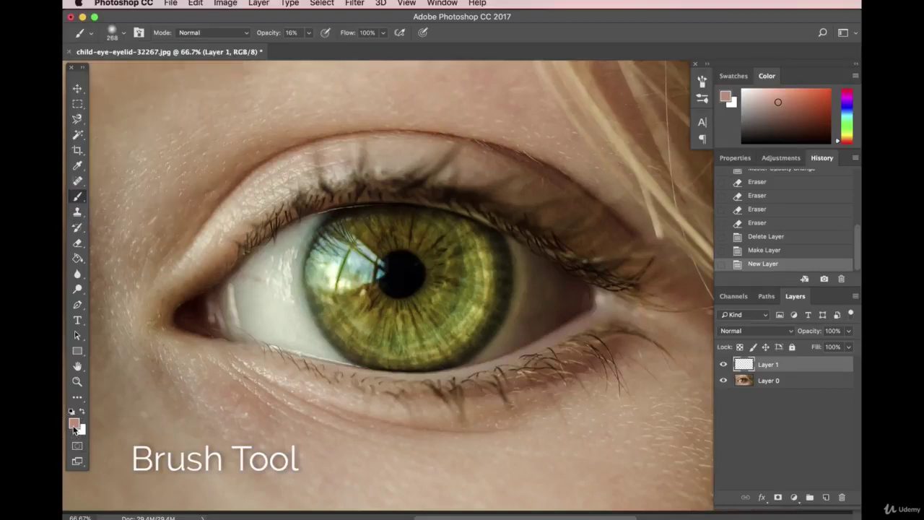
pyautogui.click(75, 423)
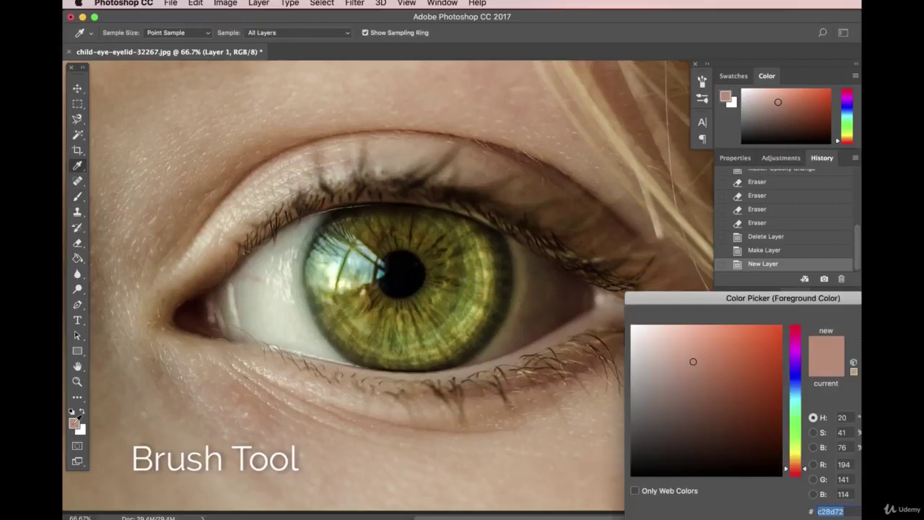
pyautogui.click(797, 385)
pyautogui.click(741, 363)
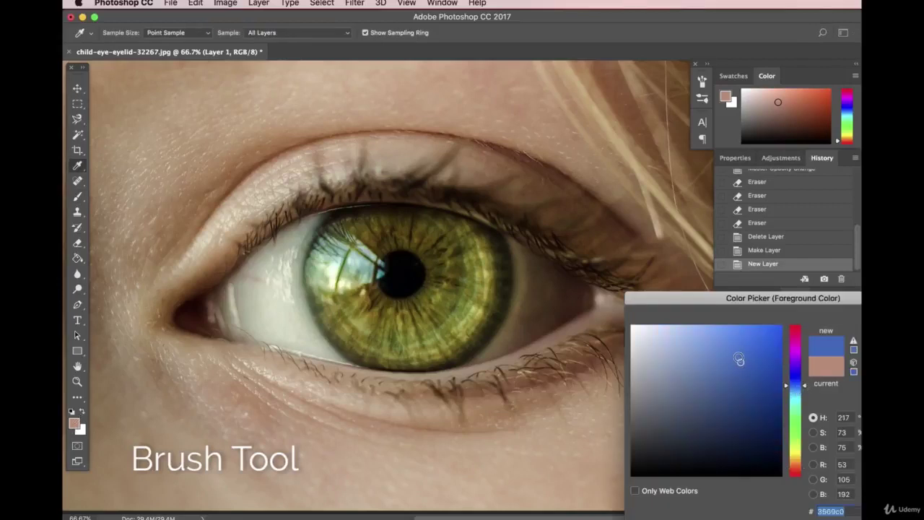
pyautogui.press('Return')
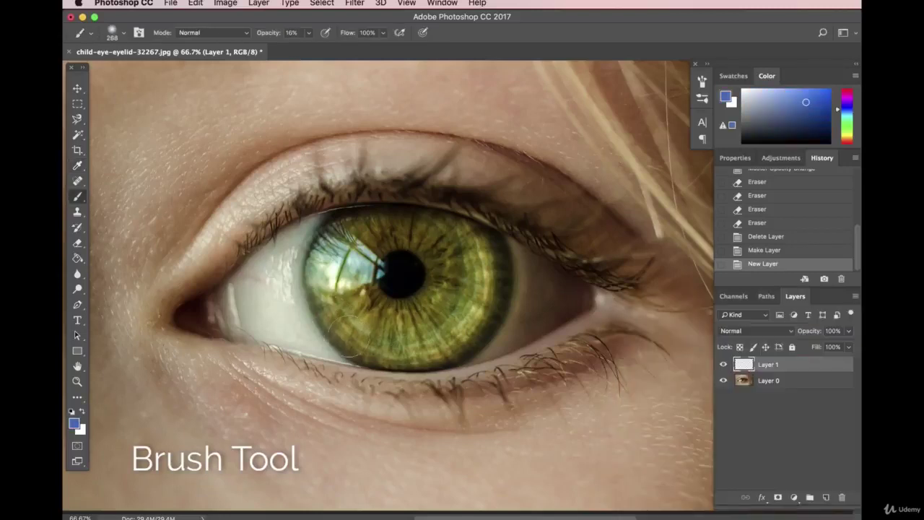
# Raise the Brush opacity to 100% and paint the whole iris blue on Layer 1, leaving the pupil unpainted.
pyautogui.click(452, 307)
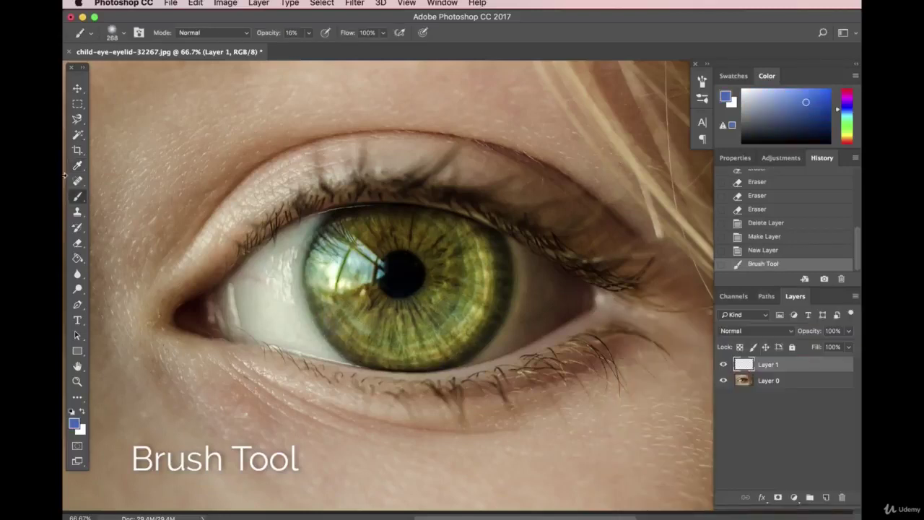
pyautogui.click(122, 33)
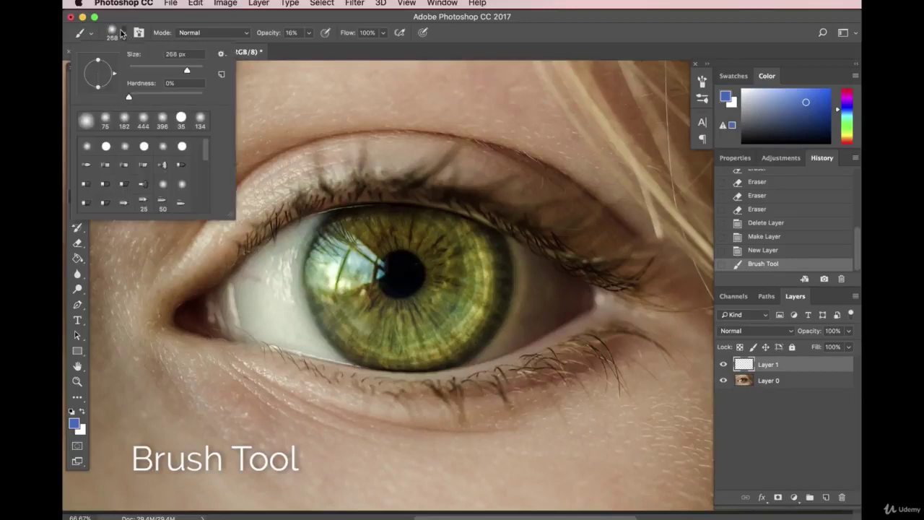
pyautogui.click(318, 32)
pyautogui.moveTo(309, 33)
pyautogui.mouseDown()
pyautogui.moveTo(310, 44)
pyautogui.moveTo(359, 48)
pyautogui.mouseUp()
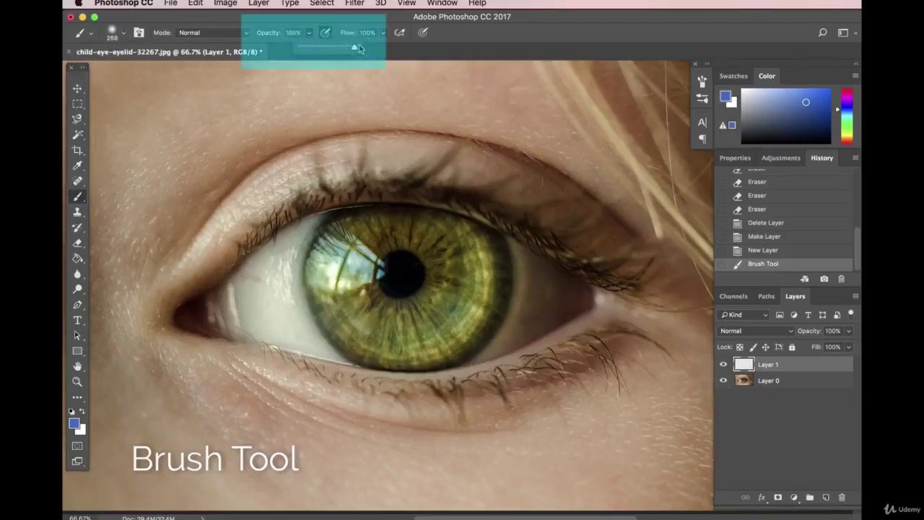
pyautogui.moveTo(358, 213)
pyautogui.mouseDown()
pyautogui.moveTo(325, 279)
pyautogui.moveTo(341, 326)
pyautogui.moveTo(371, 347)
pyautogui.moveTo(468, 346)
pyautogui.moveTo(499, 286)
pyautogui.moveTo(492, 248)
pyautogui.moveTo(429, 225)
pyautogui.moveTo(358, 222)
pyautogui.moveTo(436, 242)
pyautogui.moveTo(442, 297)
pyautogui.moveTo(389, 317)
pyautogui.moveTo(366, 310)
pyautogui.moveTo(355, 273)
pyautogui.moveTo(381, 231)
pyautogui.moveTo(351, 245)
pyautogui.moveTo(345, 278)
pyautogui.moveTo(369, 309)
pyautogui.moveTo(401, 327)
pyautogui.moveTo(450, 314)
pyautogui.moveTo(470, 270)
pyautogui.moveTo(464, 245)
pyautogui.moveTo(458, 306)
pyautogui.moveTo(406, 340)
pyautogui.moveTo(361, 310)
pyautogui.moveTo(352, 264)
pyautogui.moveTo(327, 280)
pyautogui.moveTo(343, 234)
pyautogui.moveTo(330, 241)
pyautogui.moveTo(332, 317)
pyautogui.moveTo(393, 351)
pyautogui.moveTo(462, 338)
pyautogui.moveTo(473, 312)
pyautogui.moveTo(472, 264)
pyautogui.moveTo(432, 228)
pyautogui.moveTo(351, 217)
pyautogui.mouseUp()
pyautogui.click(335, 230)
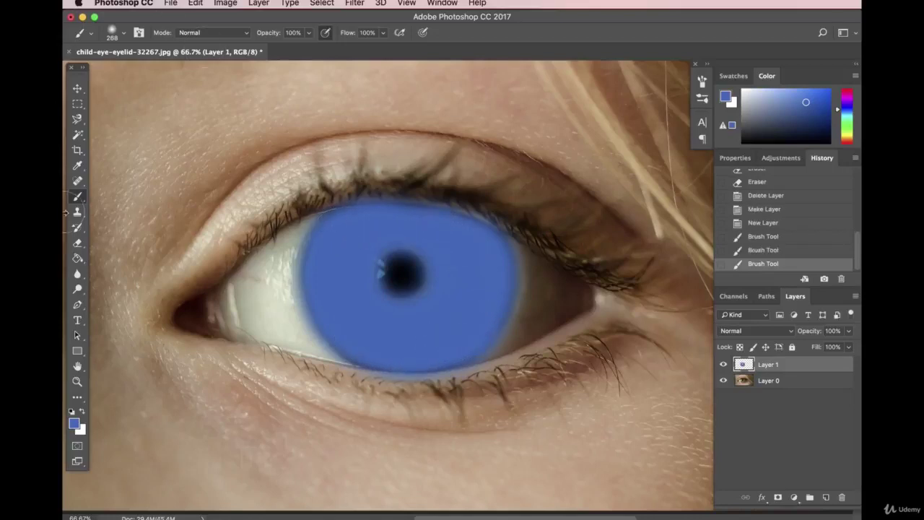
# Erase the blue paint that spills past the iris onto the eyelids and the white of the eye.
pyautogui.click(78, 246)
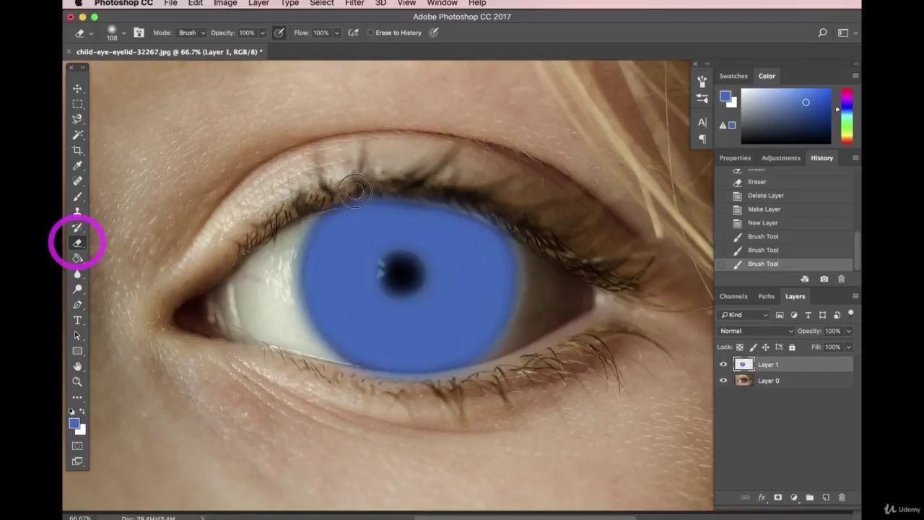
pyautogui.moveTo(413, 192)
pyautogui.mouseDown()
pyautogui.moveTo(508, 221)
pyautogui.moveTo(544, 262)
pyautogui.mouseUp()
pyautogui.moveTo(492, 372)
pyautogui.mouseDown()
pyautogui.moveTo(398, 382)
pyautogui.moveTo(313, 365)
pyautogui.mouseUp()
pyautogui.moveTo(510, 349)
pyautogui.mouseDown()
pyautogui.moveTo(526, 320)
pyautogui.moveTo(530, 241)
pyautogui.mouseUp()
pyautogui.moveTo(322, 370)
pyautogui.mouseDown()
pyautogui.moveTo(278, 292)
pyautogui.moveTo(284, 236)
pyautogui.moveTo(294, 210)
pyautogui.mouseUp()
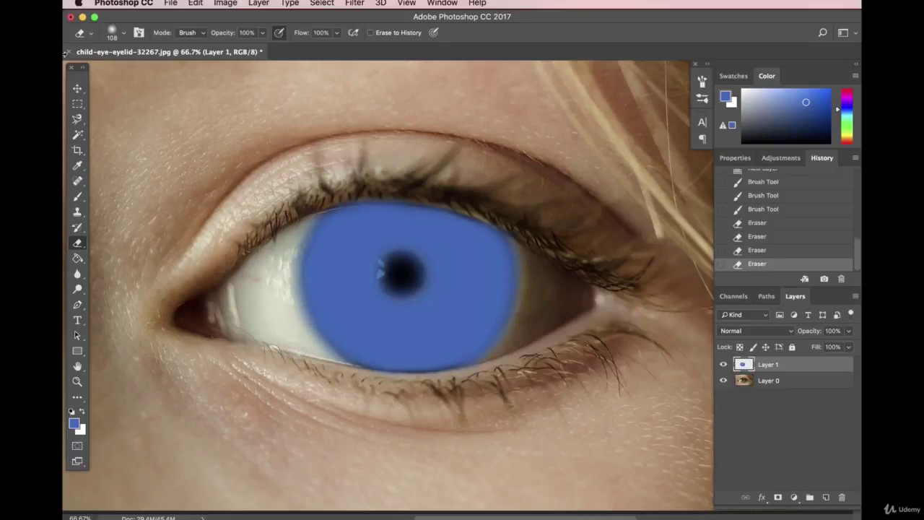
# Set the painted layer's blending mode to Color and nudge the blue paint slightly to line up with the iris.
pyautogui.press('v')
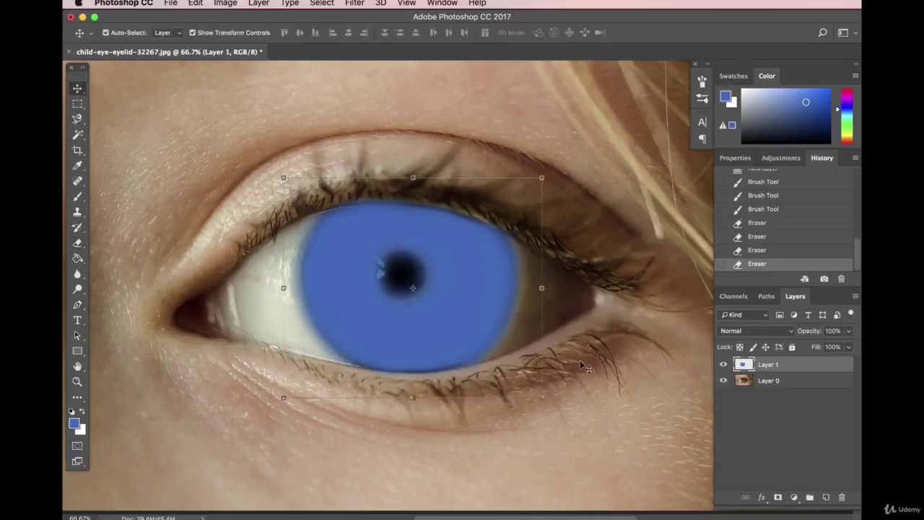
pyautogui.click(725, 331)
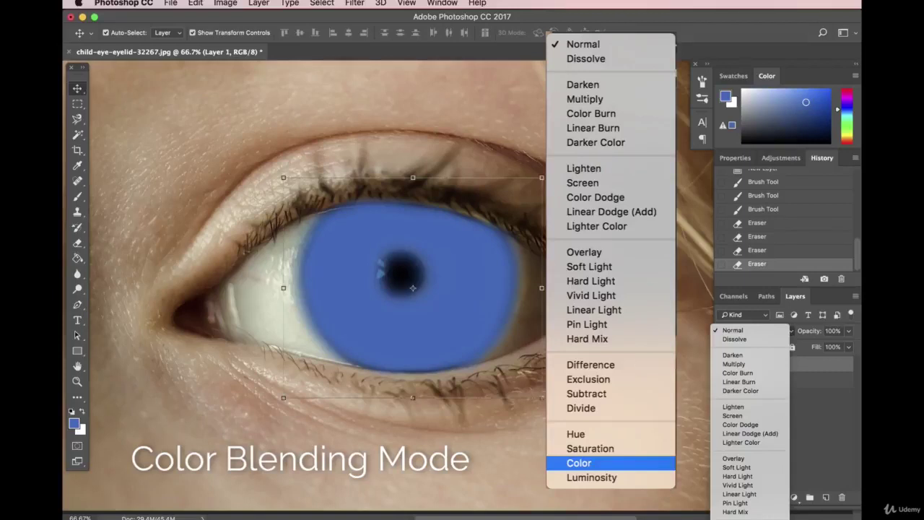
pyautogui.press('Return')
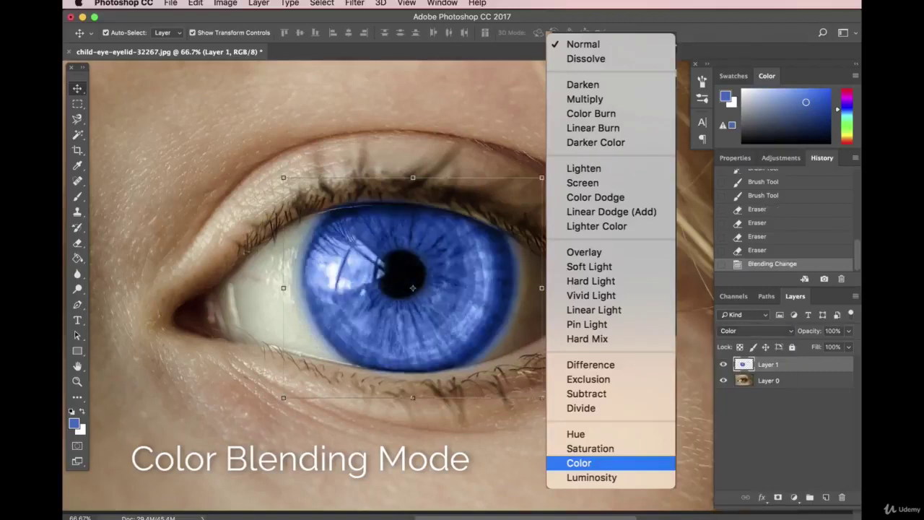
pyautogui.moveTo(457, 287); pyautogui.dragTo(543, 309)
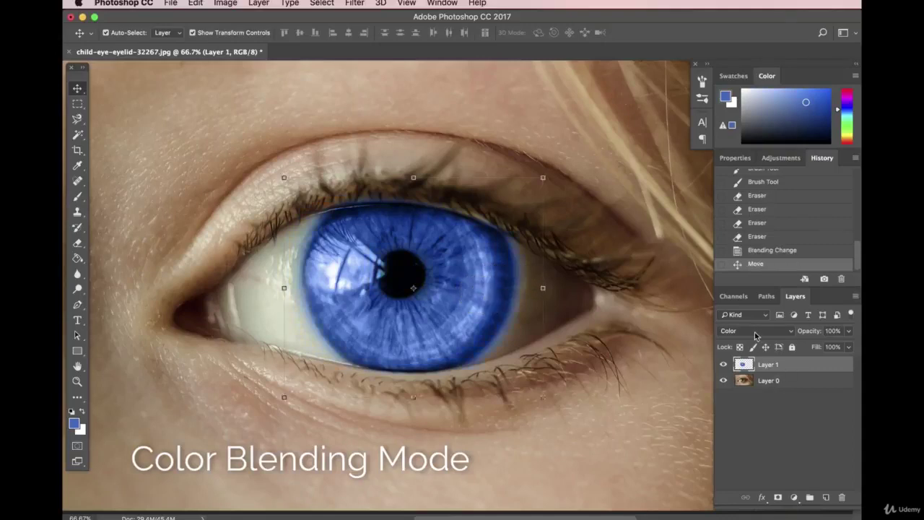
pyautogui.moveTo(486, 303)
pyautogui.mouseDown()
pyautogui.moveTo(482, 291)
pyautogui.moveTo(483, 303)
pyautogui.mouseUp()
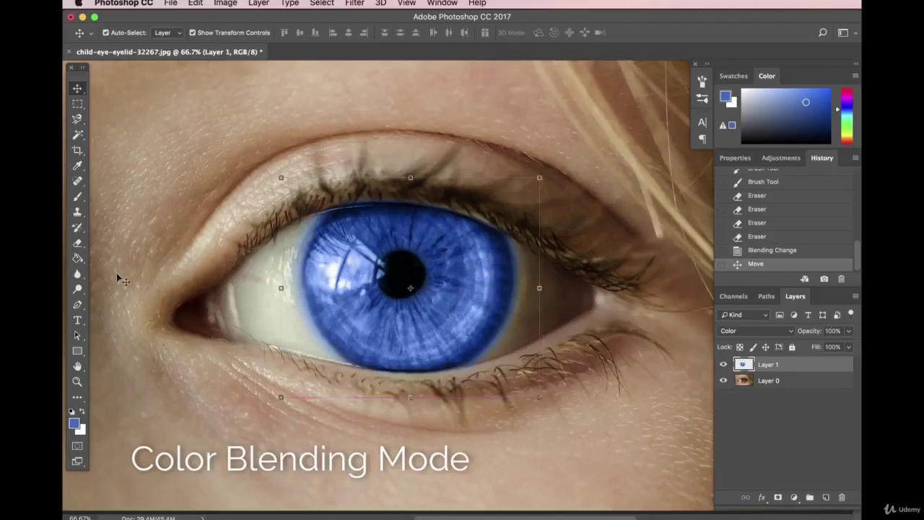
# Erase the remaining blue fringe around the iris edges on Layer 1.
pyautogui.click(77, 243)
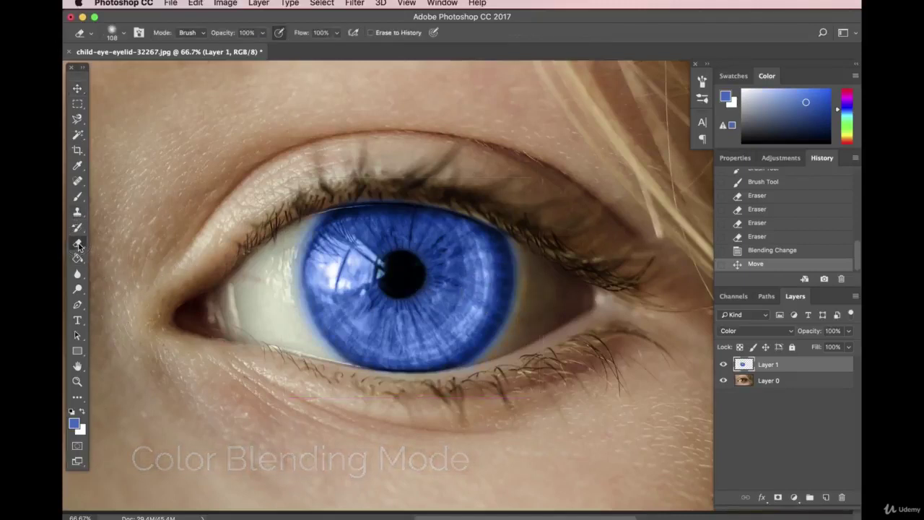
pyautogui.moveTo(325, 354)
pyautogui.mouseDown()
pyautogui.moveTo(296, 295)
pyautogui.moveTo(302, 235)
pyautogui.moveTo(326, 202)
pyautogui.moveTo(383, 190)
pyautogui.mouseUp()
pyautogui.moveTo(467, 376)
pyautogui.mouseDown()
pyautogui.moveTo(519, 320)
pyautogui.moveTo(516, 215)
pyautogui.moveTo(534, 247)
pyautogui.moveTo(526, 302)
pyautogui.moveTo(488, 369)
pyautogui.moveTo(422, 380)
pyautogui.moveTo(336, 365)
pyautogui.moveTo(402, 381)
pyautogui.moveTo(480, 372)
pyautogui.mouseUp()
pyautogui.moveTo(477, 367); pyautogui.dragTo(444, 372)
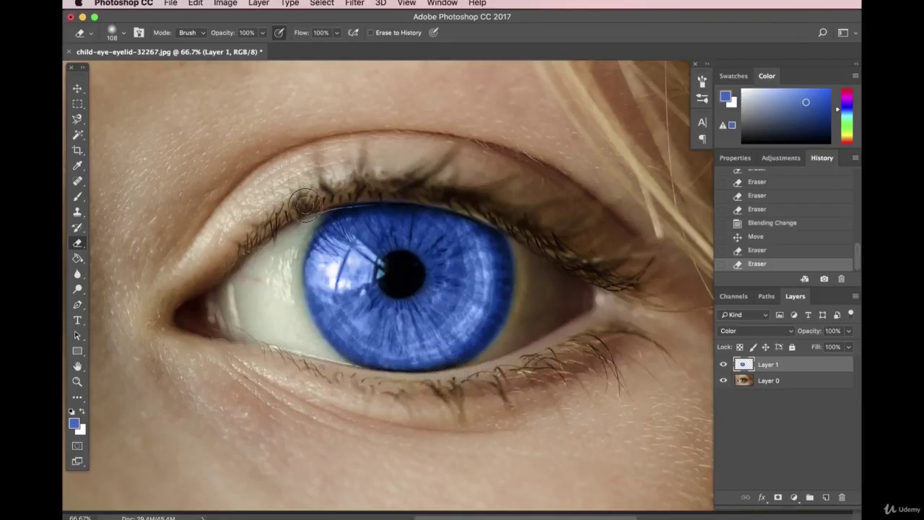
pyautogui.moveTo(427, 199)
pyautogui.mouseDown()
pyautogui.moveTo(465, 204)
pyautogui.moveTo(533, 242)
pyautogui.mouseUp()
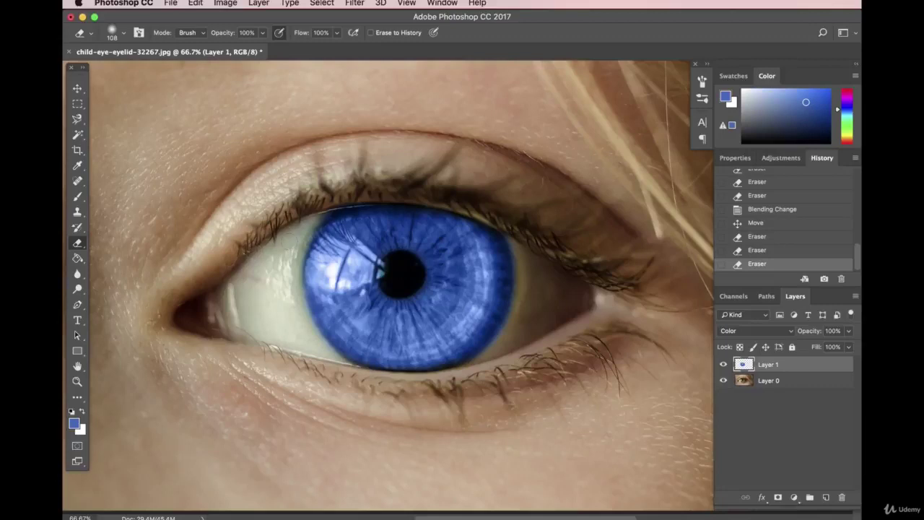
pyautogui.click(77, 88)
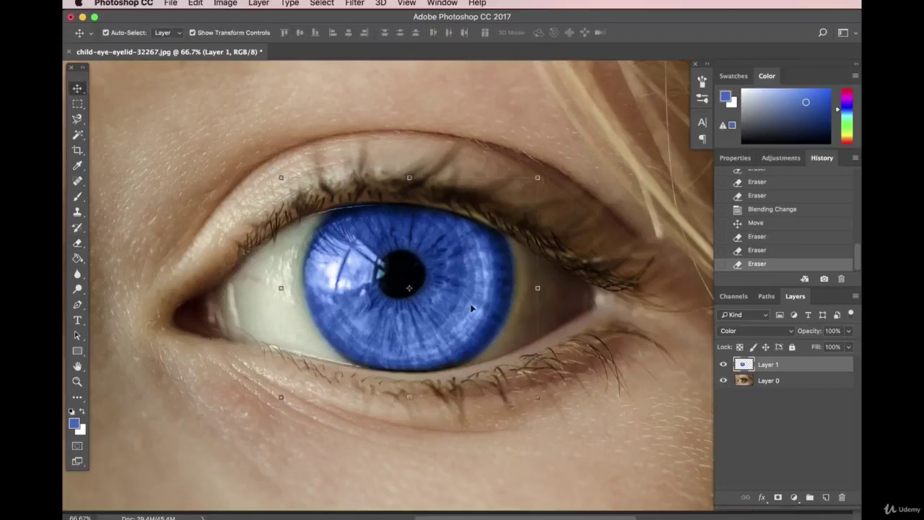
pyautogui.click(794, 381)
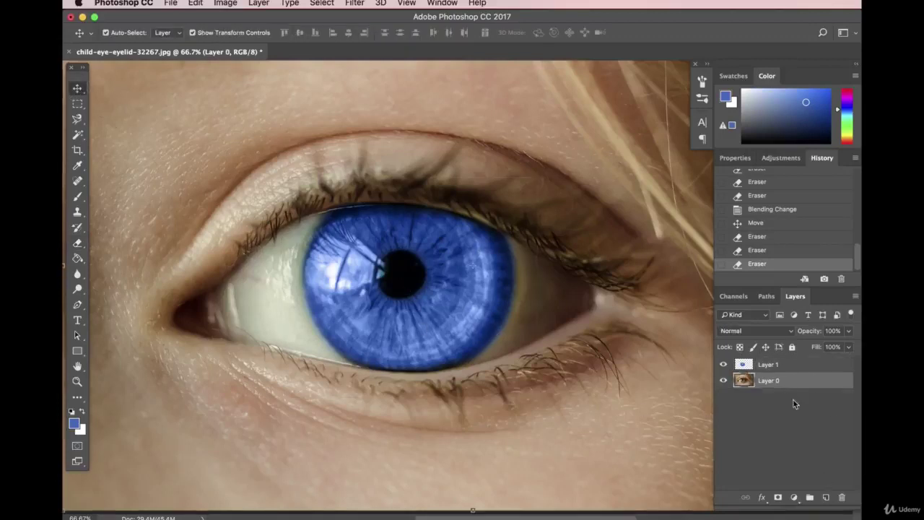
pyautogui.click(790, 370)
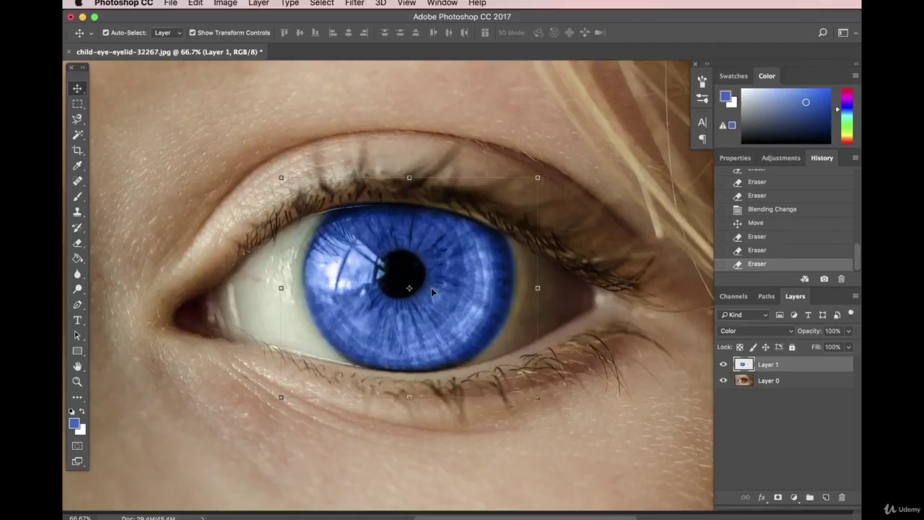
# Add a new layer above the blue iris layer and choose a dark olive-brown foreground color.
pyautogui.click(826, 498)
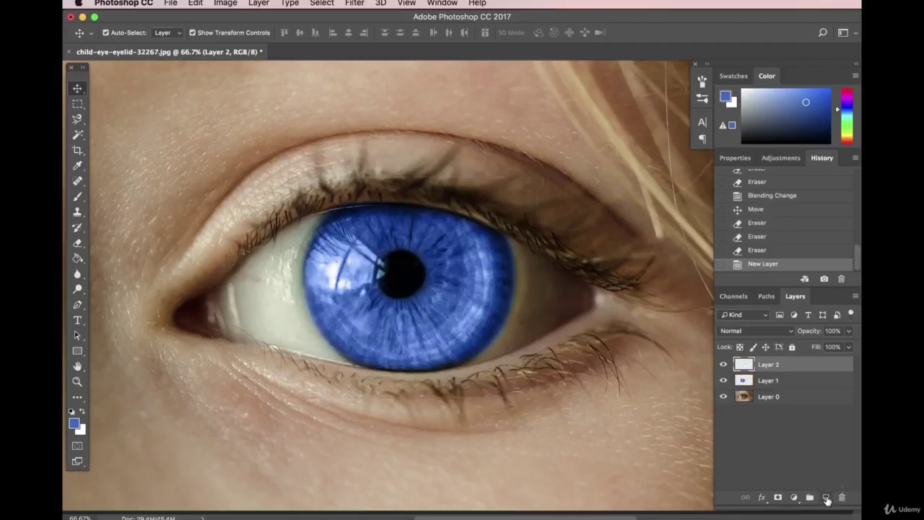
pyautogui.click(74, 423)
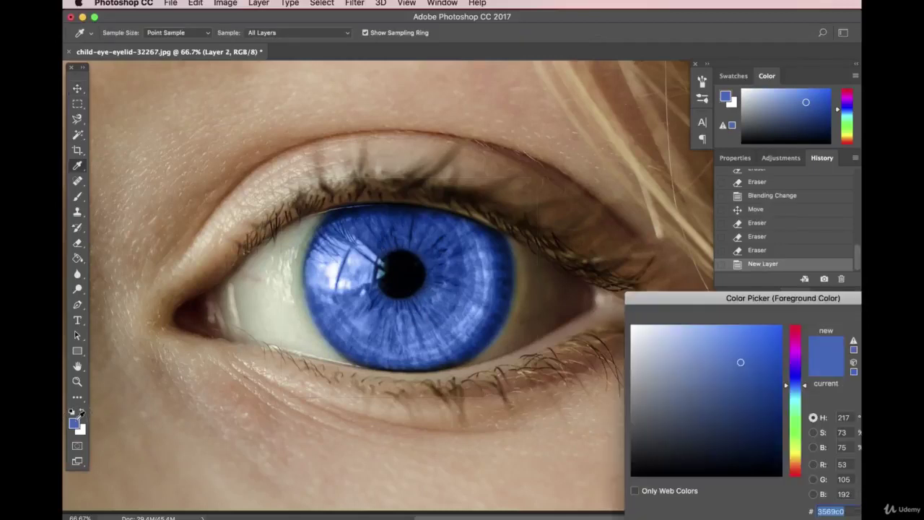
pyautogui.click(798, 442)
pyautogui.click(752, 412)
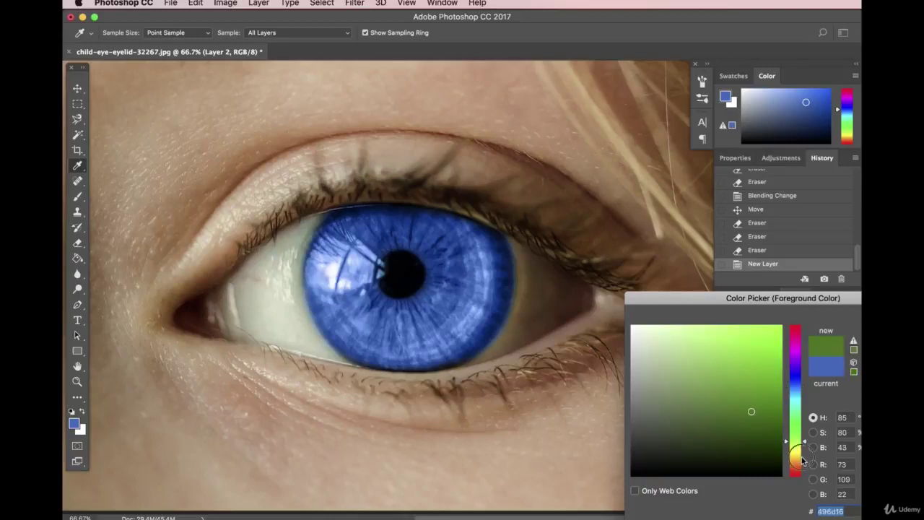
pyautogui.click(796, 453)
pyautogui.click(773, 429)
pyautogui.click(744, 409)
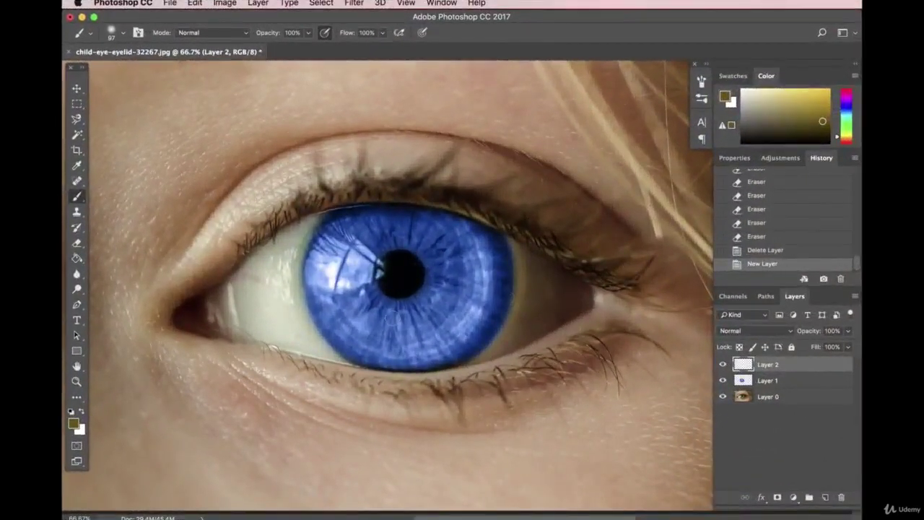
# Set the Brush size to 316 px at 0% hardness and paint an olive-brown ring around the pupil on Layer 2.
pyautogui.click(75, 203)
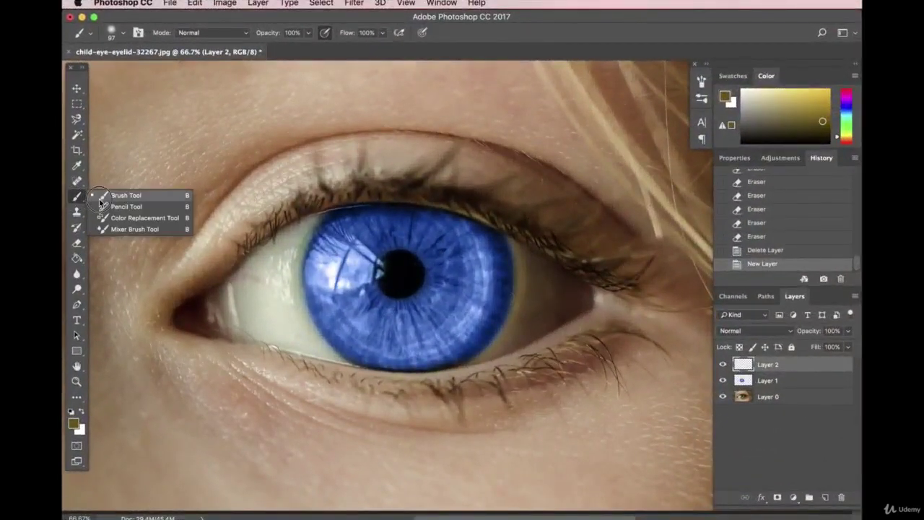
pyautogui.click(115, 194)
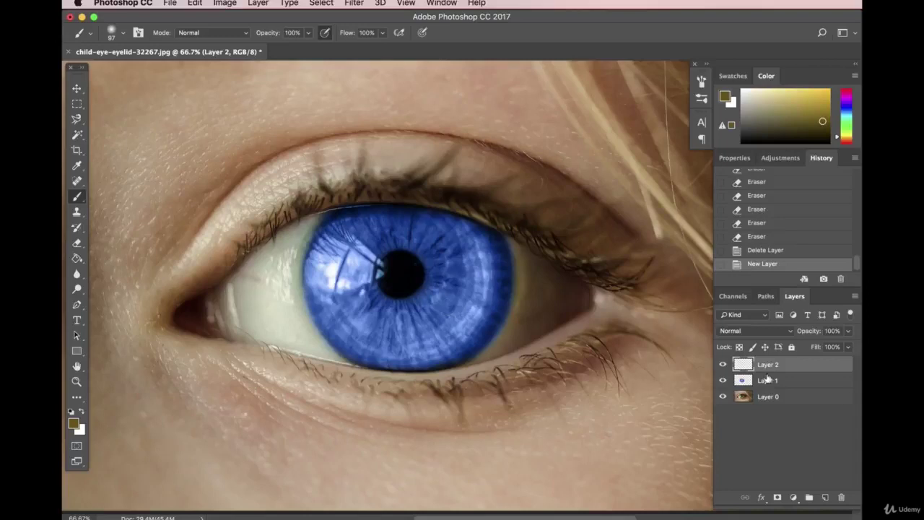
pyautogui.click(126, 37)
pyautogui.moveTo(164, 71); pyautogui.dragTo(195, 73)
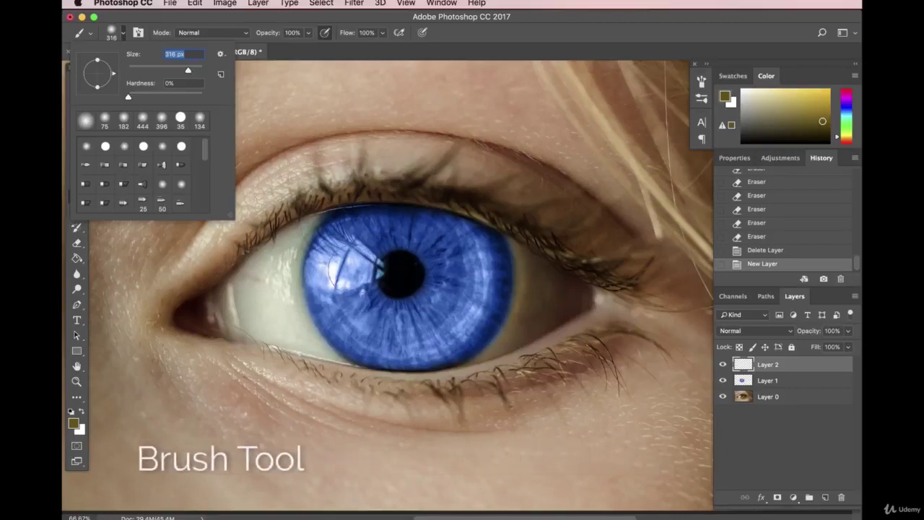
pyautogui.press('Return')
pyautogui.click(350, 266)
pyautogui.moveTo(353, 257)
pyautogui.mouseDown()
pyautogui.moveTo(375, 230)
pyautogui.moveTo(412, 229)
pyautogui.moveTo(452, 249)
pyautogui.moveTo(462, 275)
pyautogui.moveTo(444, 307)
pyautogui.moveTo(405, 317)
pyautogui.moveTo(361, 307)
pyautogui.moveTo(343, 263)
pyautogui.moveTo(354, 289)
pyautogui.mouseUp()
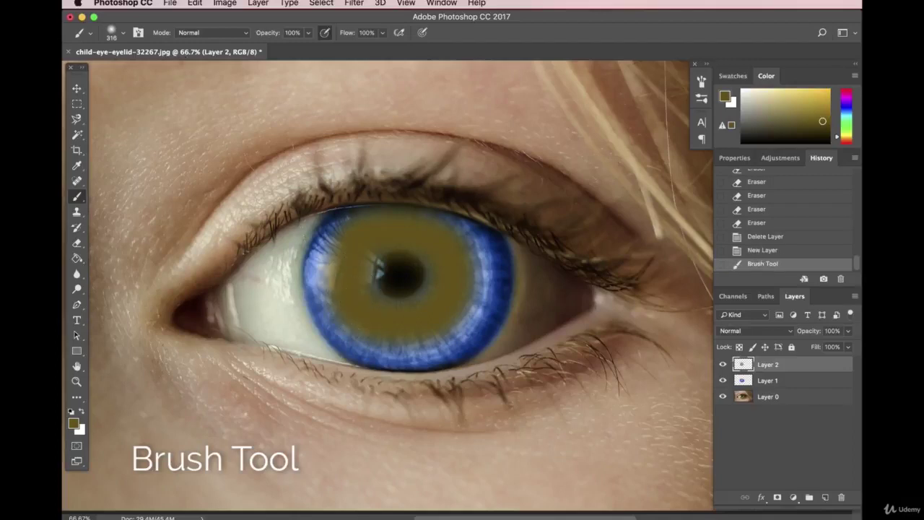
# Reduce the Brush size to 162 px and fill in the olive-brown paint close to the pupil's edge.
pyautogui.click(124, 33)
pyautogui.moveTo(184, 71); pyautogui.dragTo(177, 70)
pyautogui.click(360, 288)
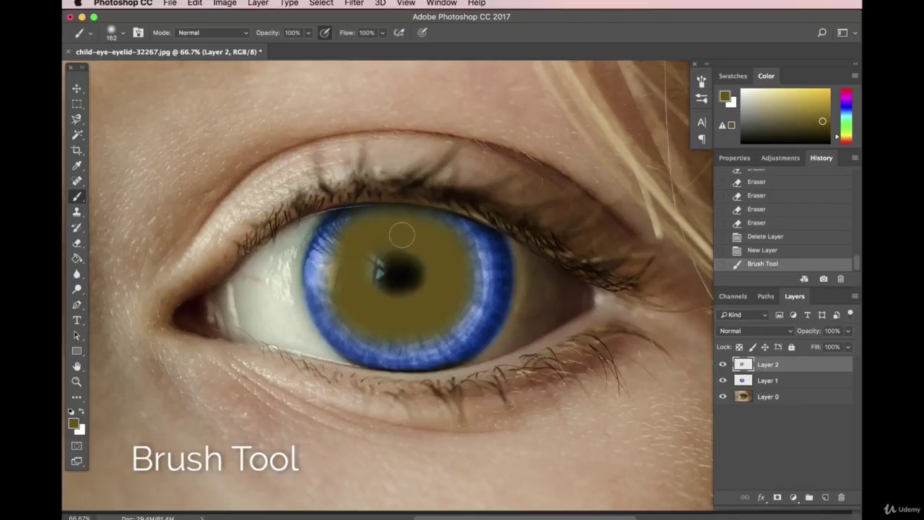
pyautogui.moveTo(364, 279)
pyautogui.mouseDown()
pyautogui.moveTo(371, 247)
pyautogui.moveTo(365, 261)
pyautogui.moveTo(359, 254)
pyautogui.mouseUp()
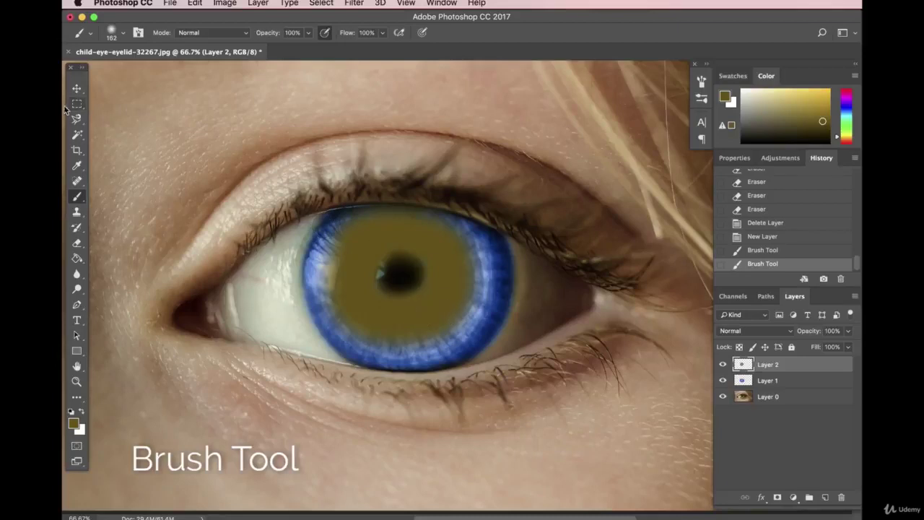
# Set Layer 2's blending mode to Color and deselect the layer to check the two-tone iris.
pyautogui.click(79, 87)
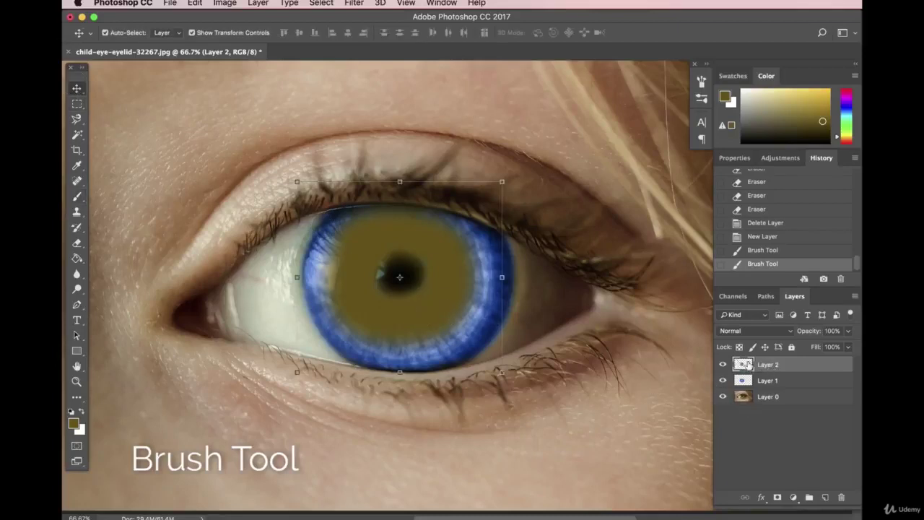
pyautogui.click(742, 332)
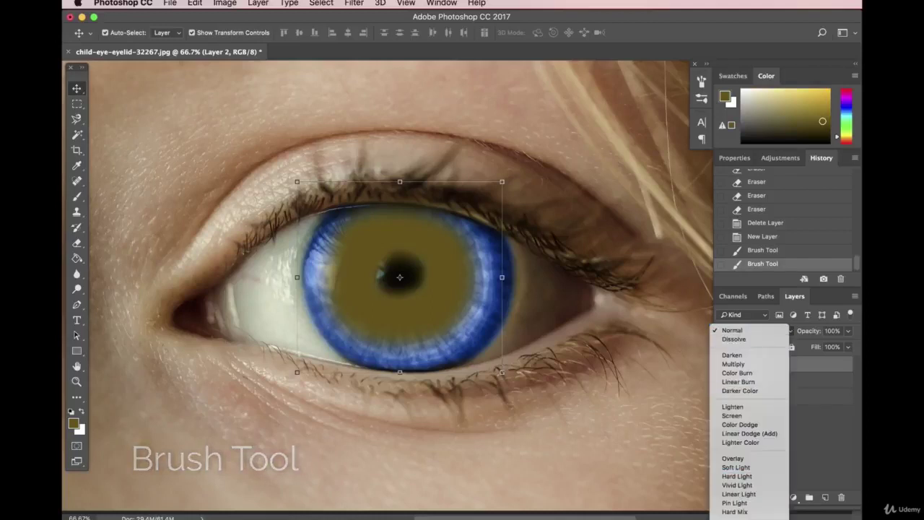
pyautogui.click(734, 491)
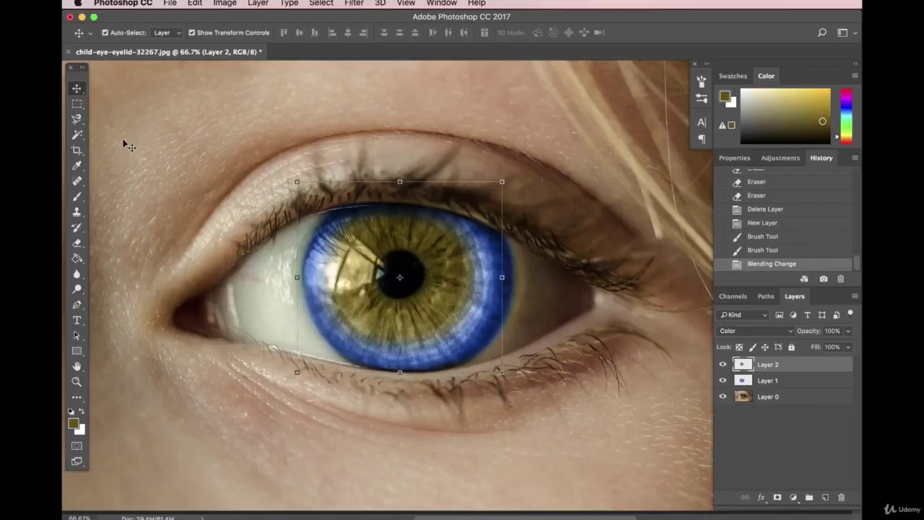
pyautogui.click(196, 90)
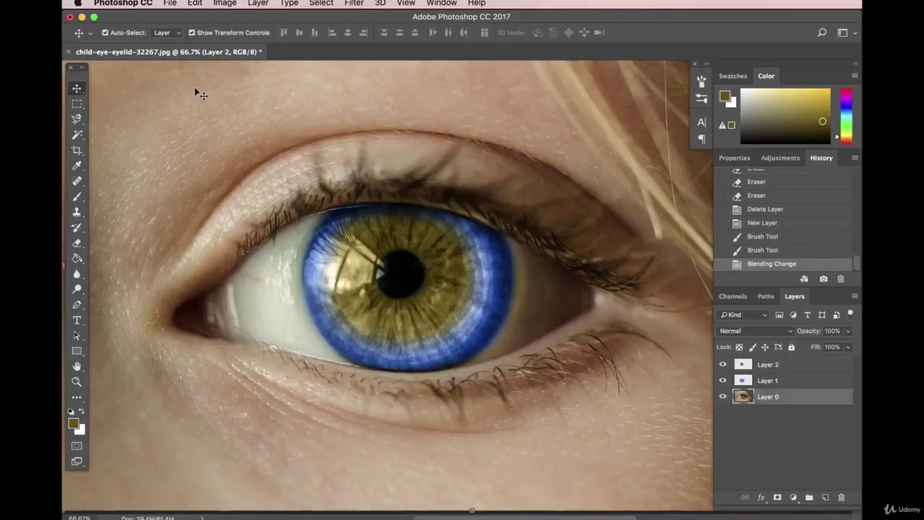
# Apply Brightness/Contrast to the blue Layer 1 with brightness -50 and contrast -12.
pyautogui.click(784, 381)
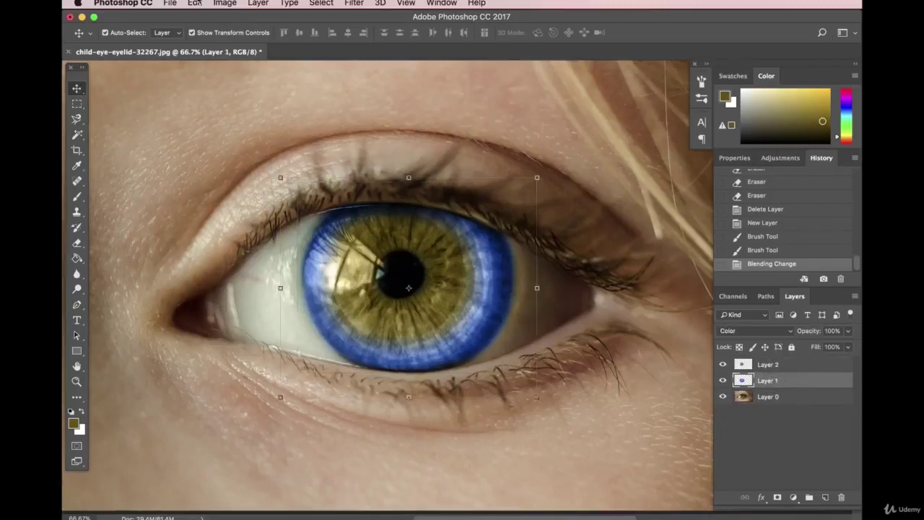
pyautogui.click(196, 4)
pyautogui.moveTo(225, 4)
pyautogui.moveTo(227, 36)
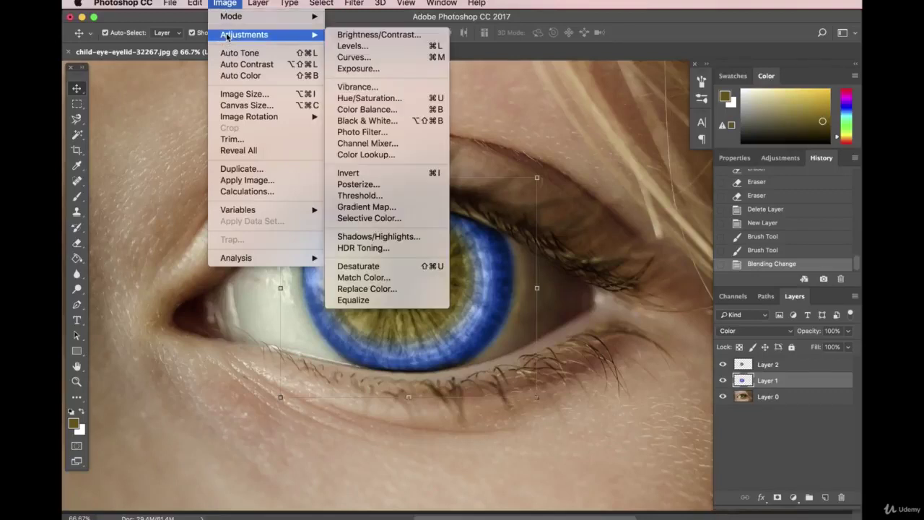
pyautogui.click(603, 265)
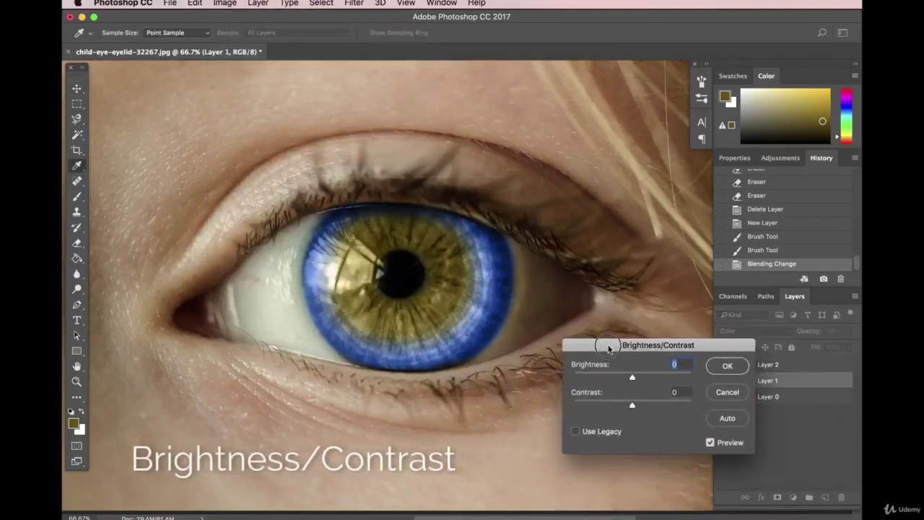
pyautogui.click(621, 376)
pyautogui.moveTo(621, 378); pyautogui.dragTo(613, 377)
pyautogui.click(650, 406)
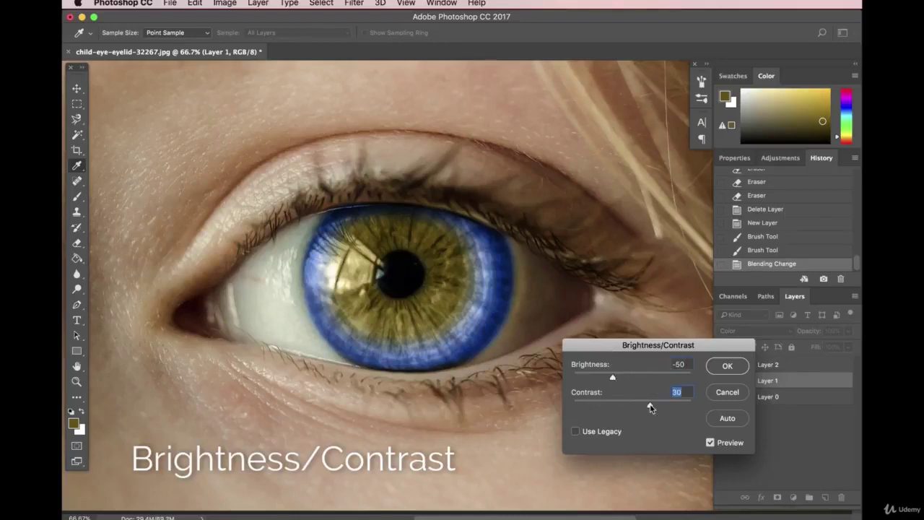
pyautogui.click(619, 406)
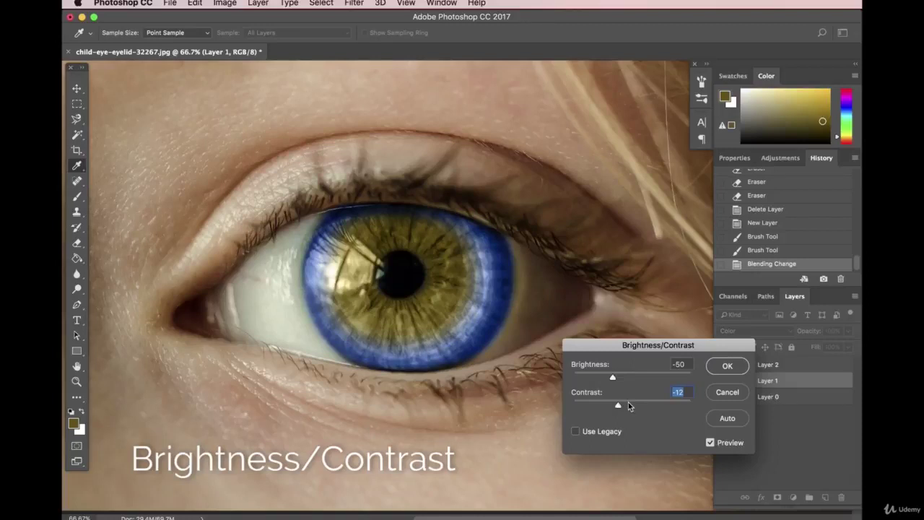
pyautogui.click(727, 367)
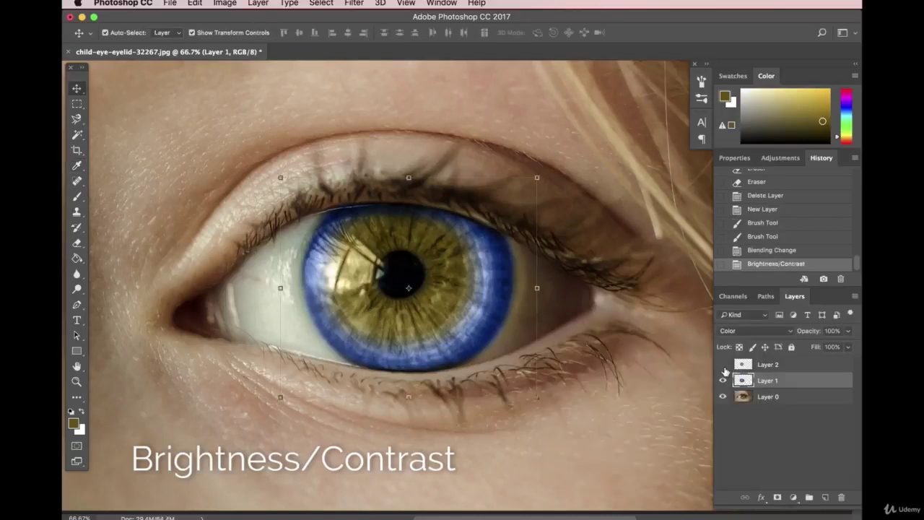
# Hide Layer 2 and apply Hue/Saturation to Layer 1 with hue -16 and saturation -39.
pyautogui.click(723, 365)
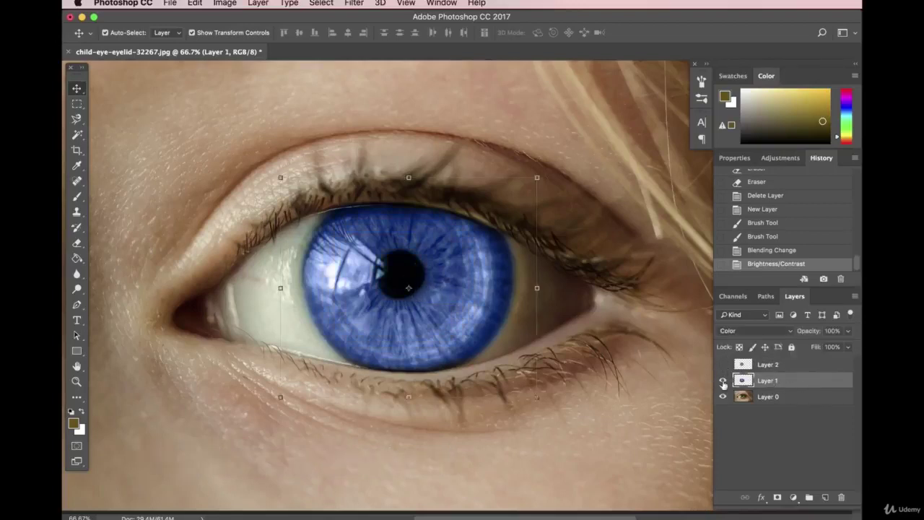
pyautogui.click(224, 2)
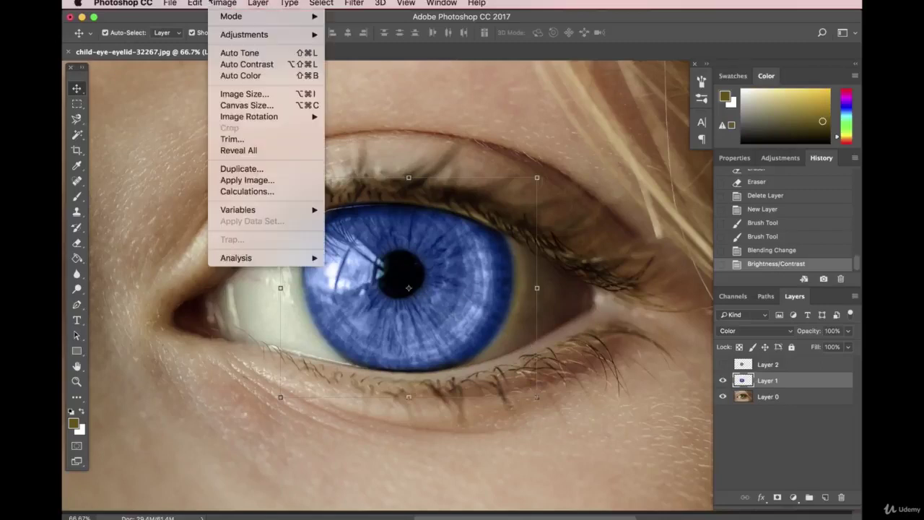
pyautogui.moveTo(289, 34)
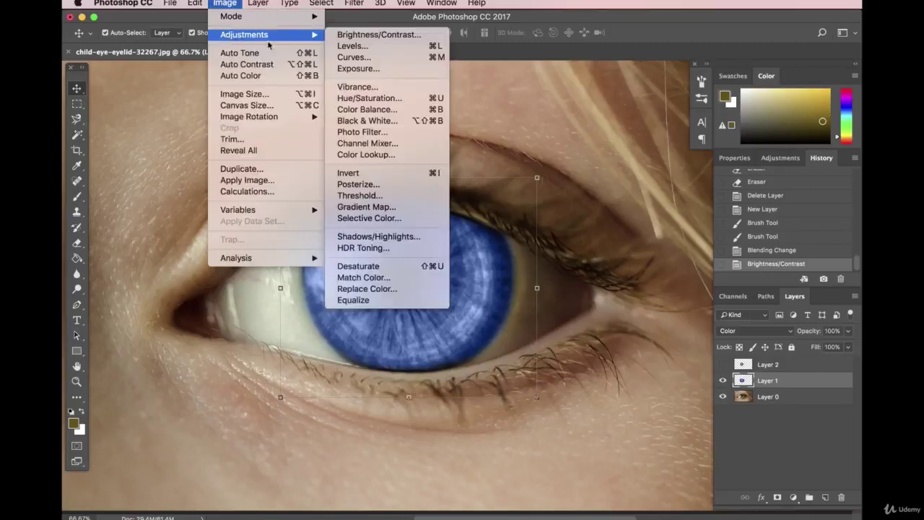
pyautogui.click(375, 97)
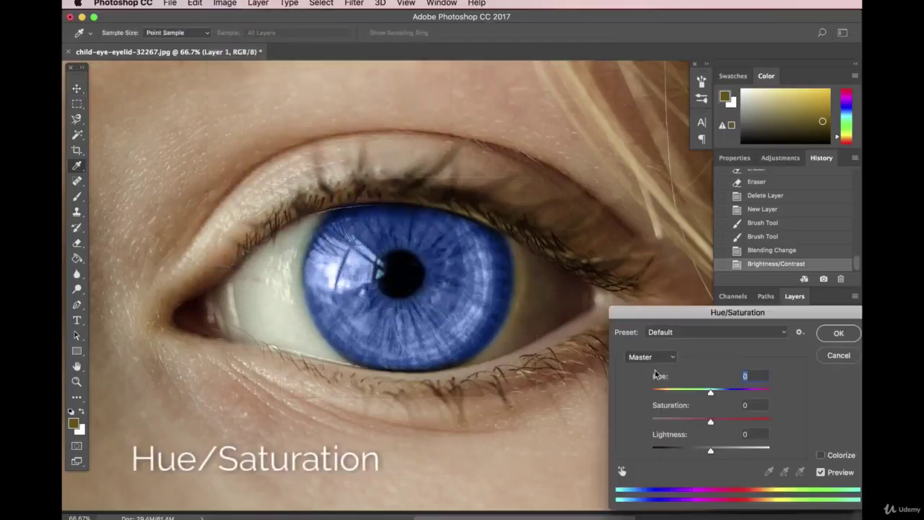
pyautogui.moveTo(663, 318); pyautogui.dragTo(601, 295)
pyautogui.moveTo(650, 371); pyautogui.dragTo(625, 402)
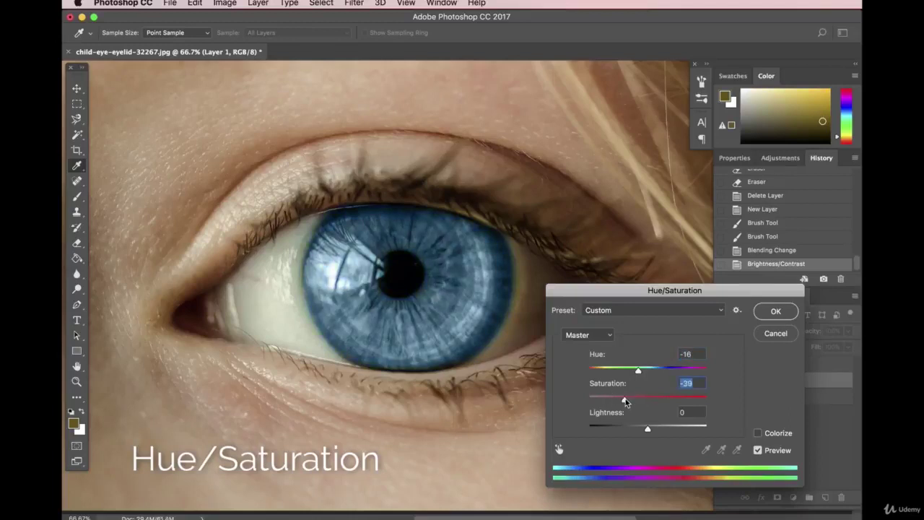
pyautogui.click(776, 311)
pyautogui.press('v')
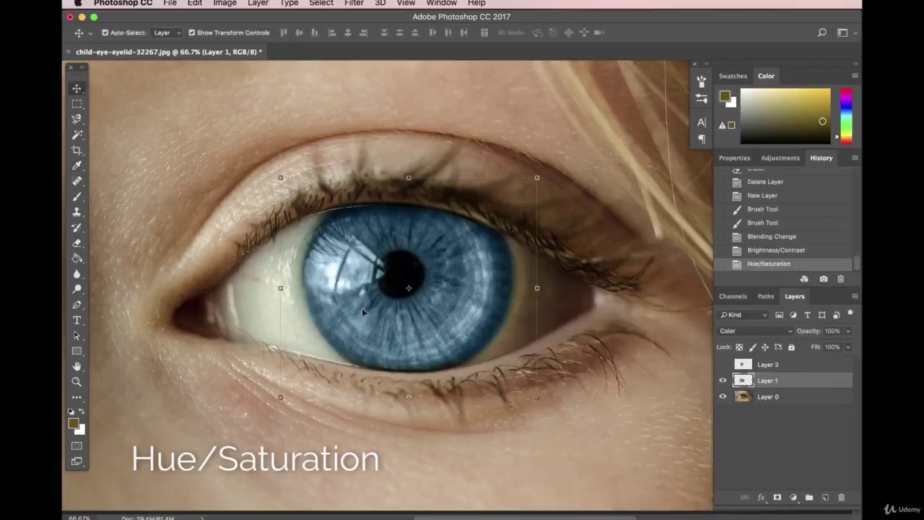
# Show Layer 2 again and erase the brown ring's outer edge irregularly with a soft 118 px eraser at 61% opacity.
pyautogui.click(723, 364)
pyautogui.click(791, 365)
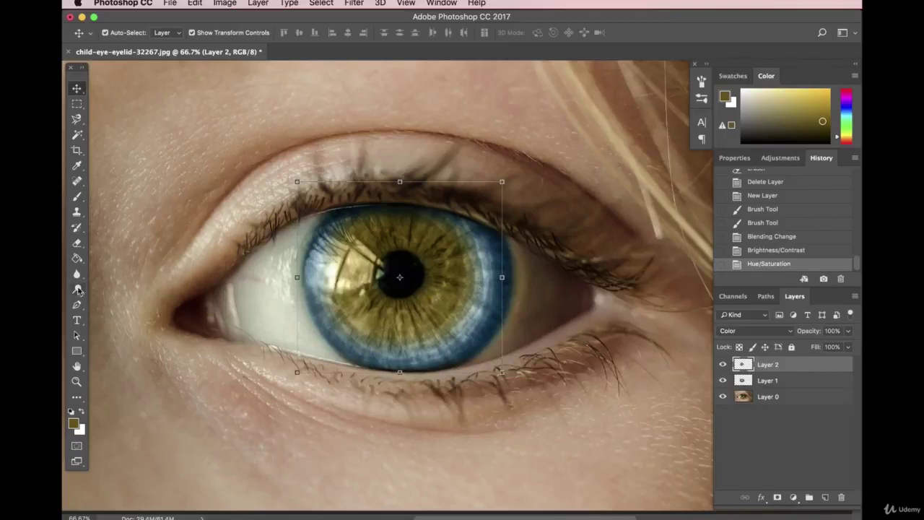
pyautogui.click(77, 244)
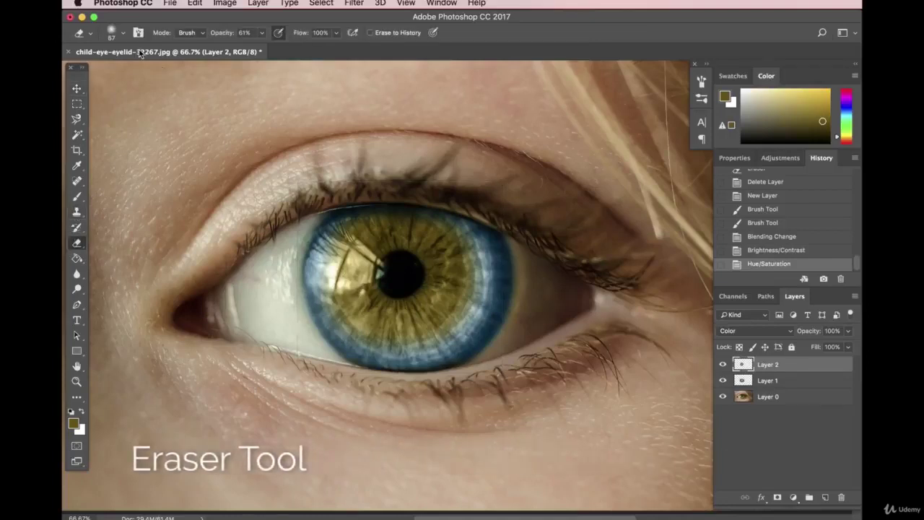
pyautogui.moveTo(497, 277)
pyautogui.mouseDown()
pyautogui.moveTo(456, 276)
pyautogui.moveTo(490, 266)
pyautogui.moveTo(482, 245)
pyautogui.moveTo(447, 256)
pyautogui.moveTo(454, 225)
pyautogui.moveTo(468, 240)
pyautogui.moveTo(466, 209)
pyautogui.moveTo(418, 205)
pyautogui.moveTo(409, 221)
pyautogui.moveTo(387, 205)
pyautogui.moveTo(378, 216)
pyautogui.moveTo(353, 211)
pyautogui.moveTo(341, 245)
pyautogui.moveTo(303, 256)
pyautogui.moveTo(336, 239)
pyautogui.moveTo(323, 288)
pyautogui.moveTo(343, 292)
pyautogui.moveTo(320, 307)
pyautogui.moveTo(348, 320)
pyautogui.moveTo(362, 345)
pyautogui.moveTo(417, 343)
pyautogui.moveTo(444, 325)
pyautogui.moveTo(452, 333)
pyautogui.moveTo(460, 310)
pyautogui.moveTo(473, 313)
pyautogui.moveTo(476, 291)
pyautogui.moveTo(476, 308)
pyautogui.moveTo(461, 310)
pyautogui.moveTo(468, 324)
pyautogui.moveTo(443, 309)
pyautogui.moveTo(447, 327)
pyautogui.moveTo(432, 319)
pyautogui.moveTo(430, 338)
pyautogui.moveTo(419, 343)
pyautogui.moveTo(361, 336)
pyautogui.moveTo(327, 319)
pyautogui.moveTo(330, 287)
pyautogui.mouseUp()
pyautogui.click(123, 36)
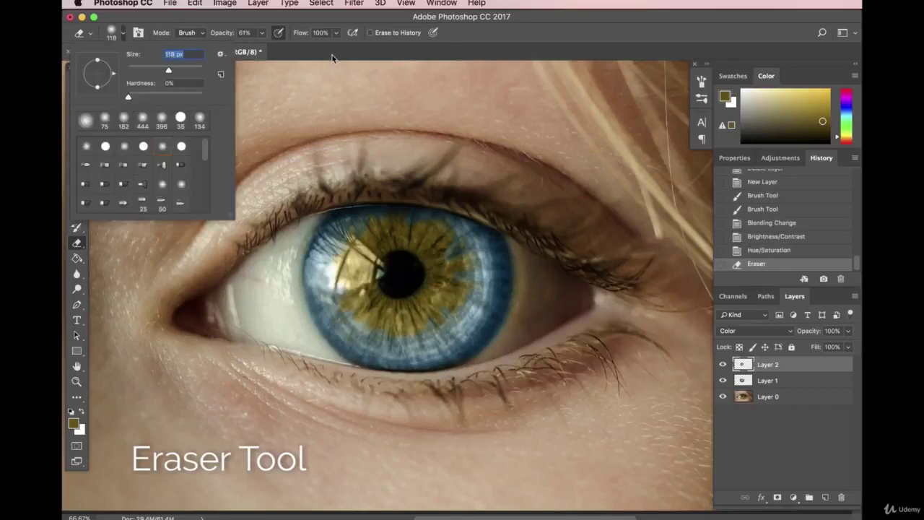
pyautogui.press('Return')
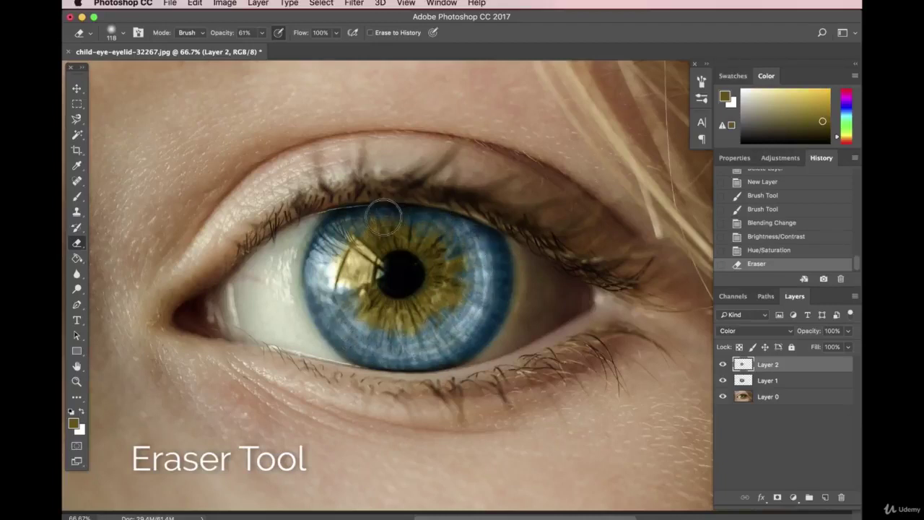
pyautogui.moveTo(355, 211); pyautogui.dragTo(347, 229)
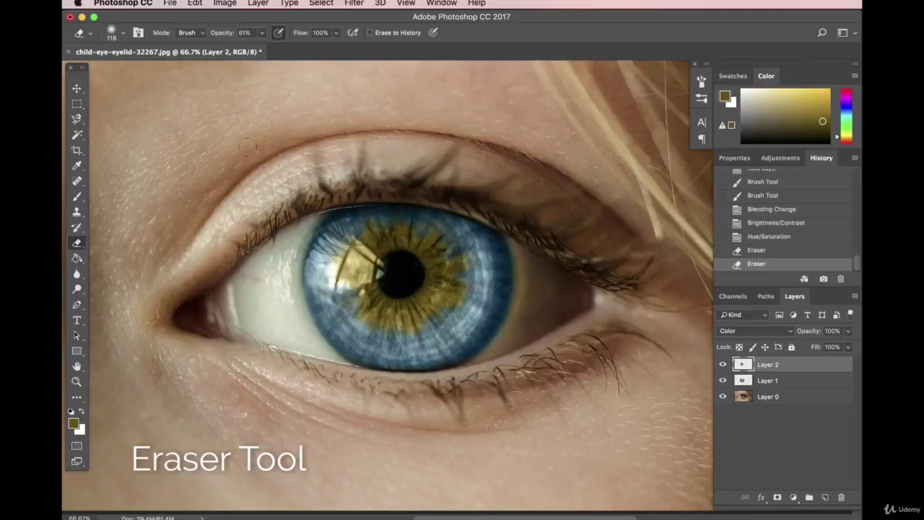
# Set the Eraser size to 22 px, refine the brown ring's edge with fine strokes, and undo the last stroke.
pyautogui.click(122, 36)
pyautogui.moveTo(133, 69); pyautogui.dragTo(137, 69)
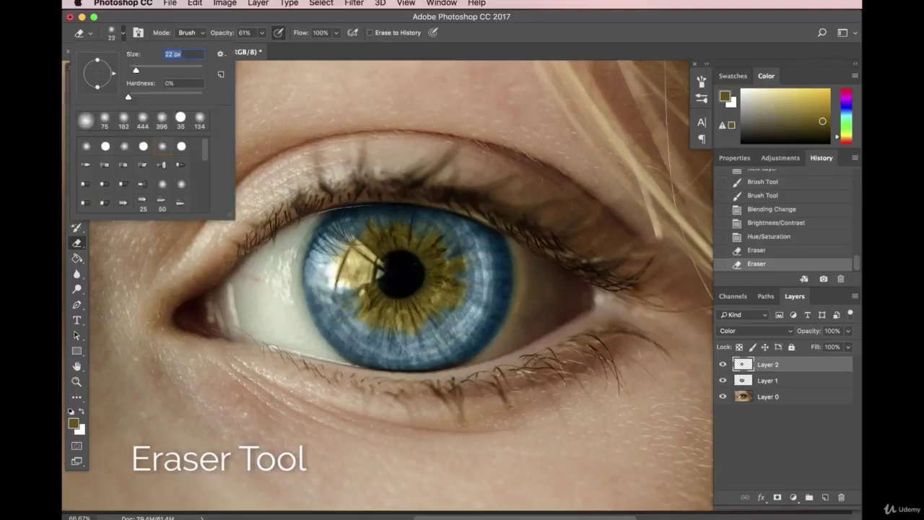
pyautogui.press('Return')
pyautogui.press('super+z')
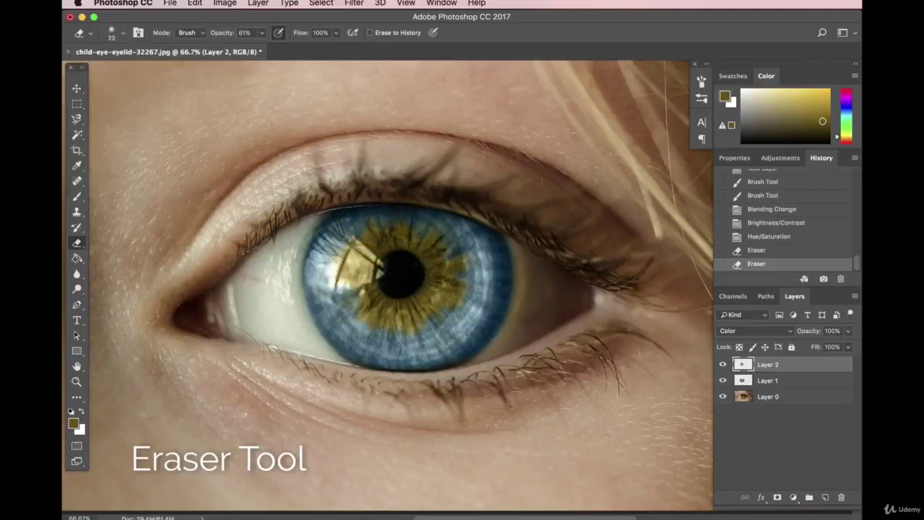
pyautogui.press('super+shift+z')
pyautogui.press('super+shift+z')
pyautogui.press('super+shift+z')
pyautogui.press('super+shift+z')
pyautogui.press('super+shift+z')
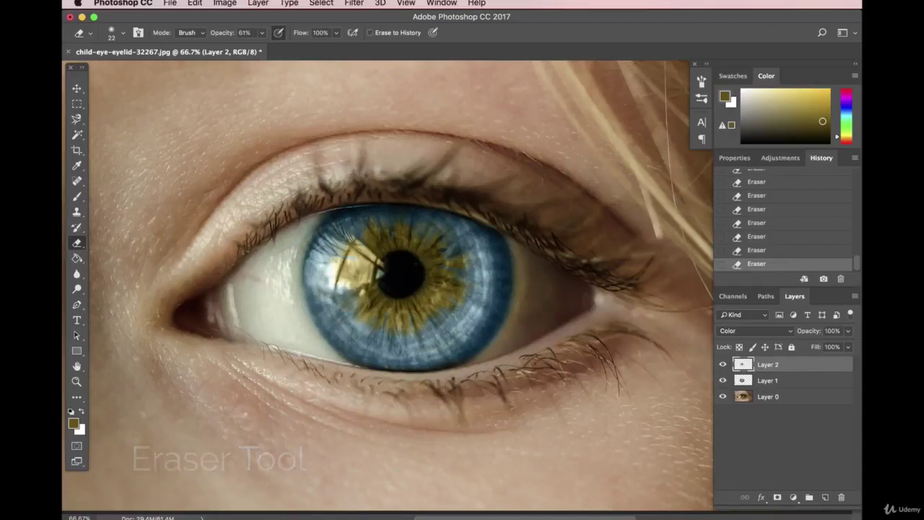
pyautogui.click(756, 250)
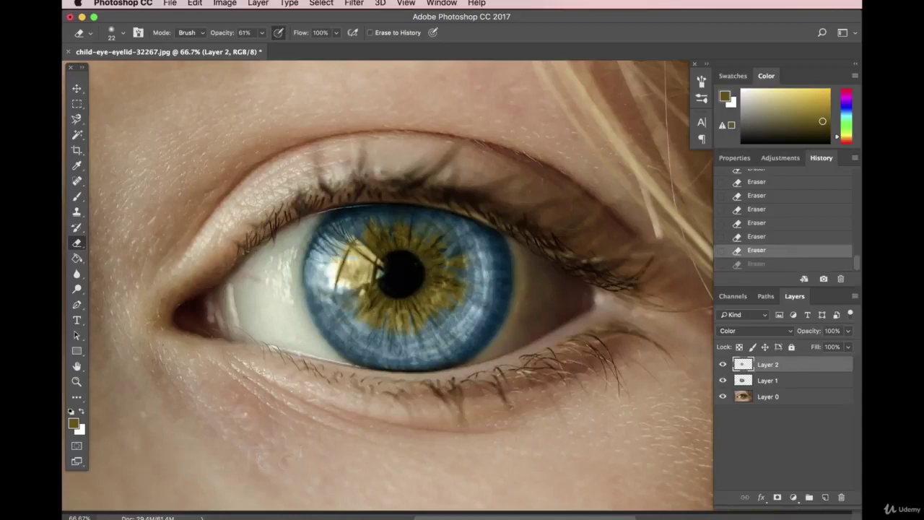
# Preview the iris without Layer 2 and try adjusting that layer's opacity, returning it to 100%.
pyautogui.press('v')
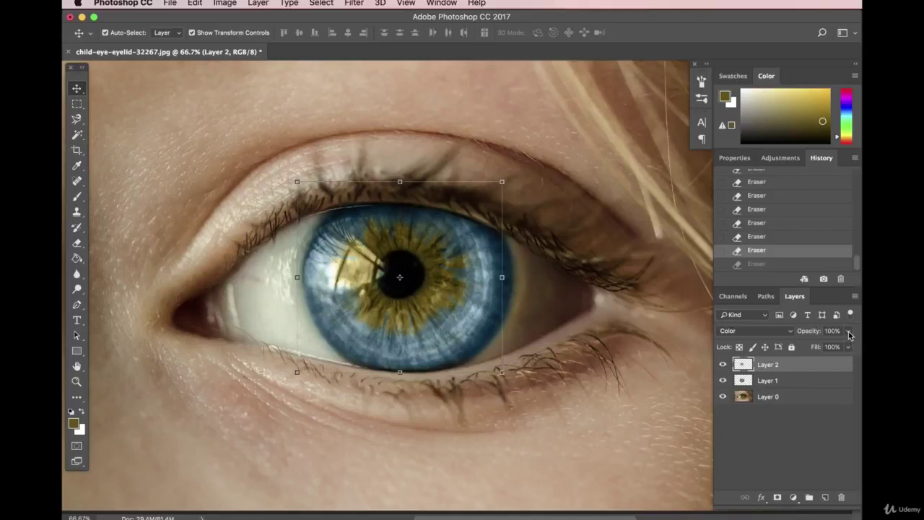
pyautogui.click(723, 365)
pyautogui.click(723, 365)
pyautogui.click(849, 331)
pyautogui.moveTo(852, 346)
pyautogui.mouseDown()
pyautogui.moveTo(806, 349)
pyautogui.moveTo(854, 346)
pyautogui.mouseUp()
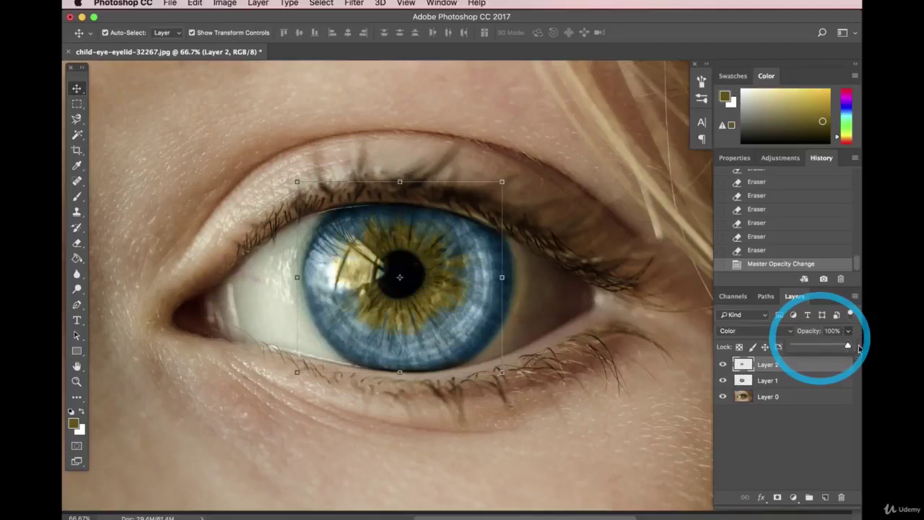
pyautogui.click(797, 426)
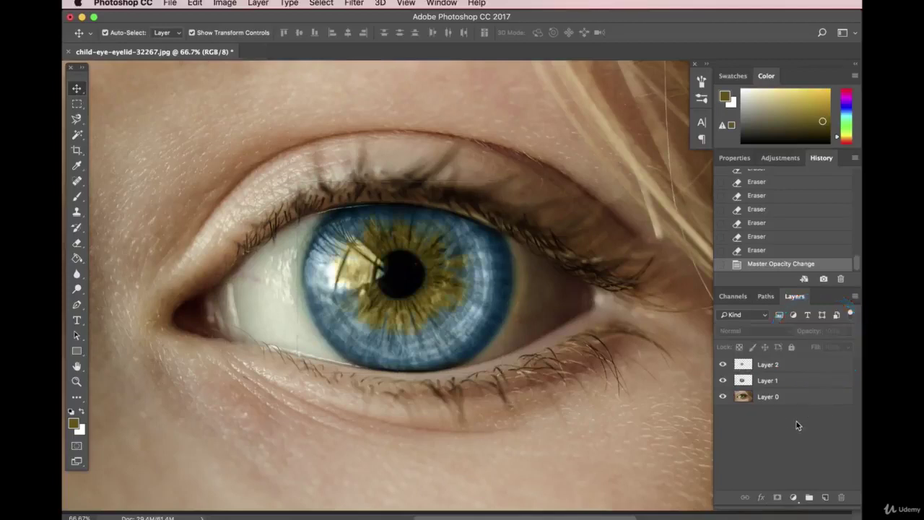
# Select Layer 2 and toggle its visibility to compare the iris with and without the brown ring.
pyautogui.click(431, 290)
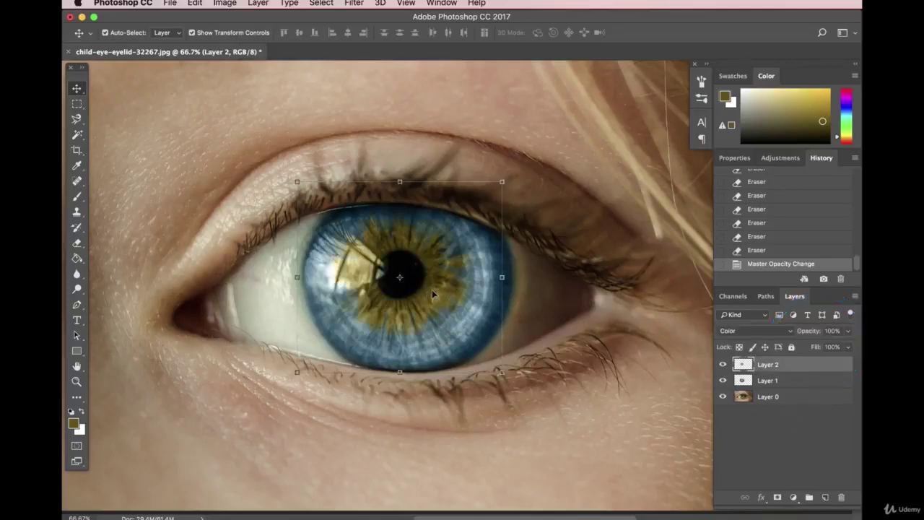
pyautogui.click(723, 365)
pyautogui.click(723, 364)
pyautogui.doubleClick(722, 364)
# Apply a Gaussian Blur with a 6.2 pixel radius to the brown ring on Layer 2.
pyautogui.click(319, 3)
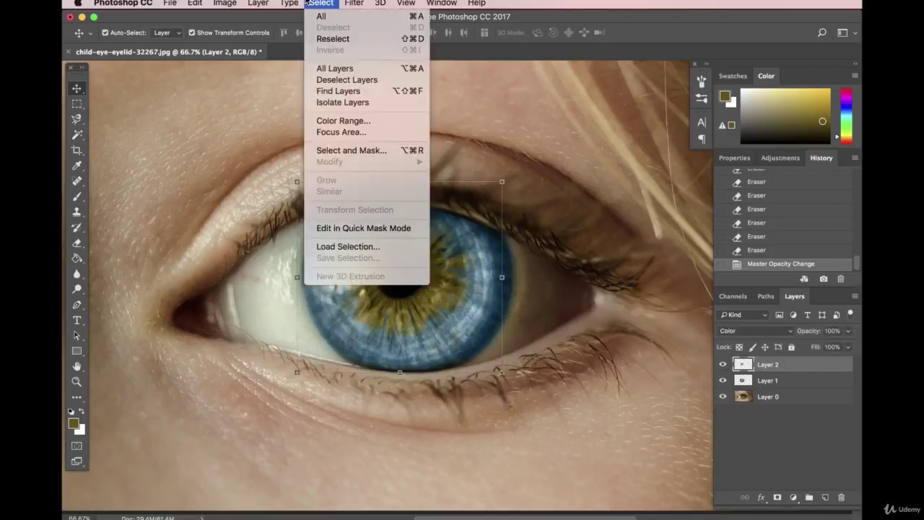
pyautogui.moveTo(354, 3)
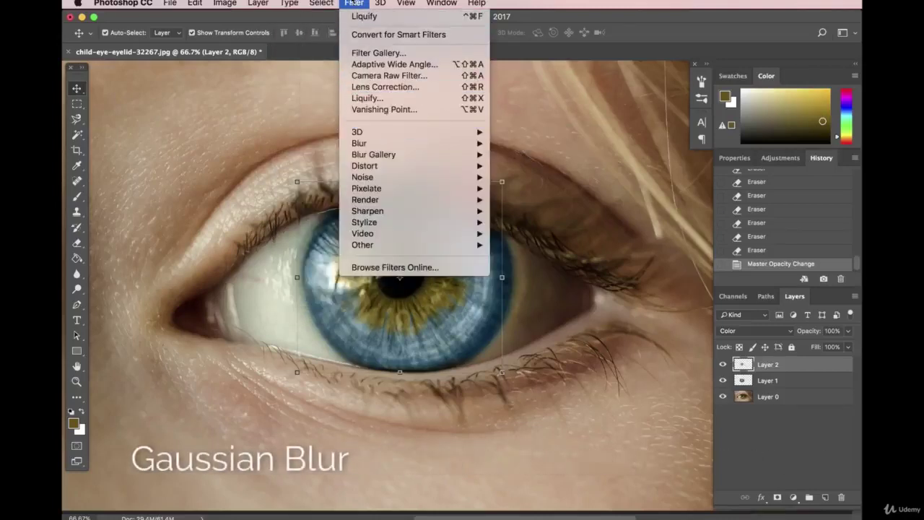
pyautogui.moveTo(390, 147)
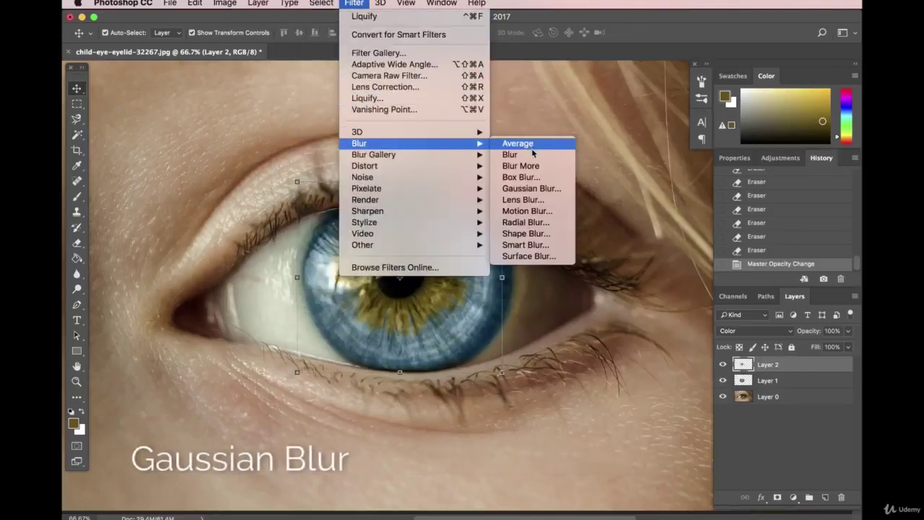
pyautogui.click(532, 189)
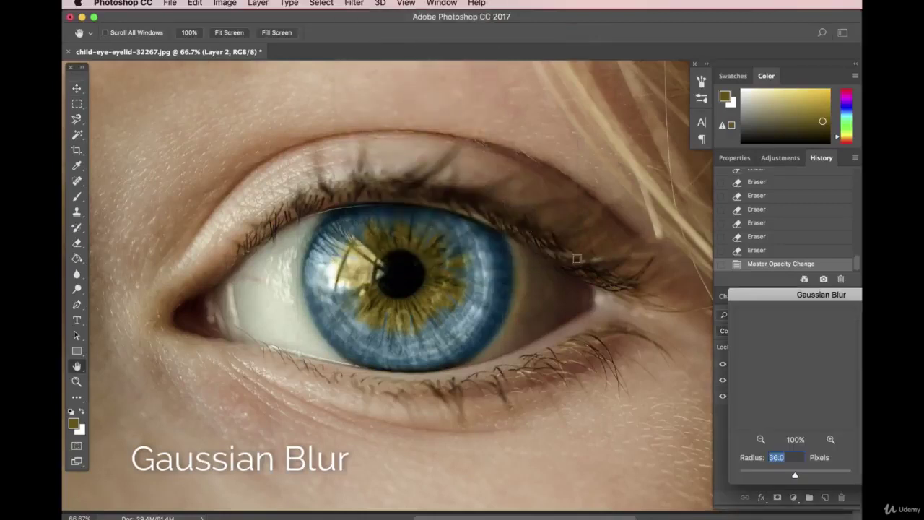
pyautogui.moveTo(611, 283); pyautogui.dragTo(568, 278)
pyautogui.click(585, 455)
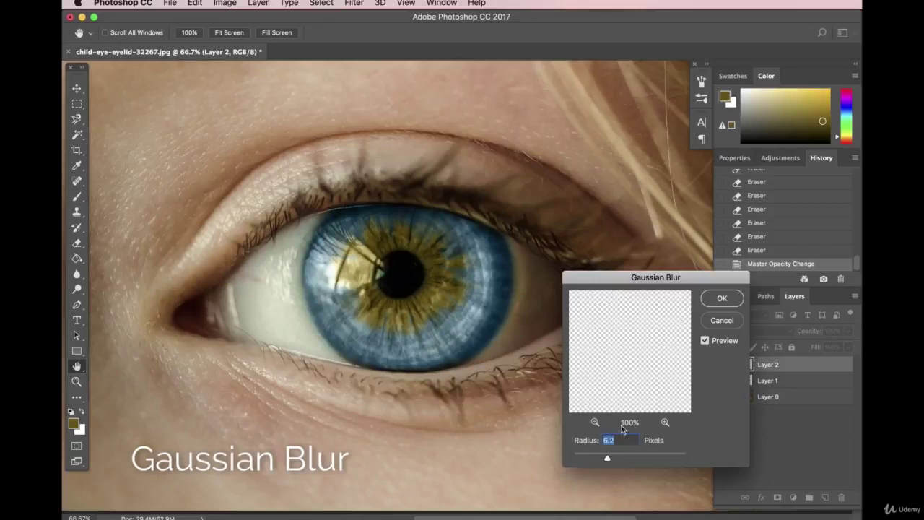
pyautogui.click(722, 298)
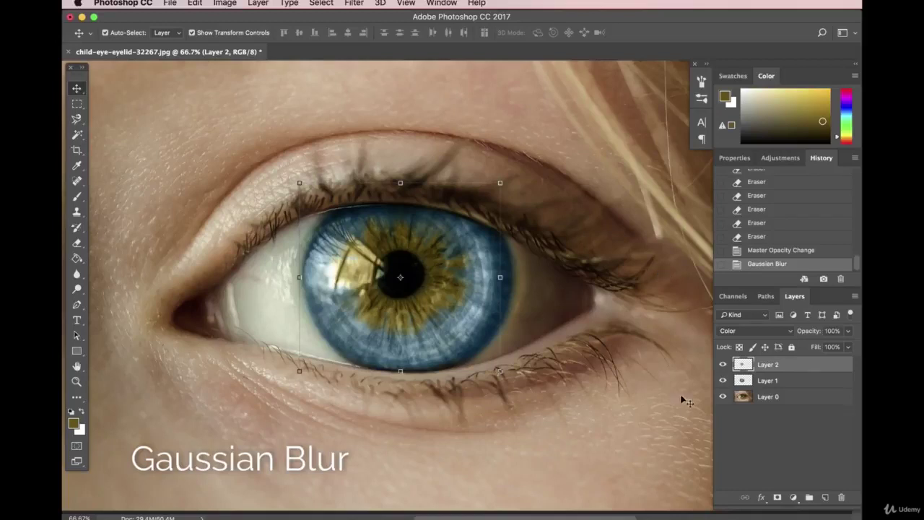
# Try a much stronger Gaussian Blur of 103.1 pixels on Layer 2 and undo it.
pyautogui.click(317, 3)
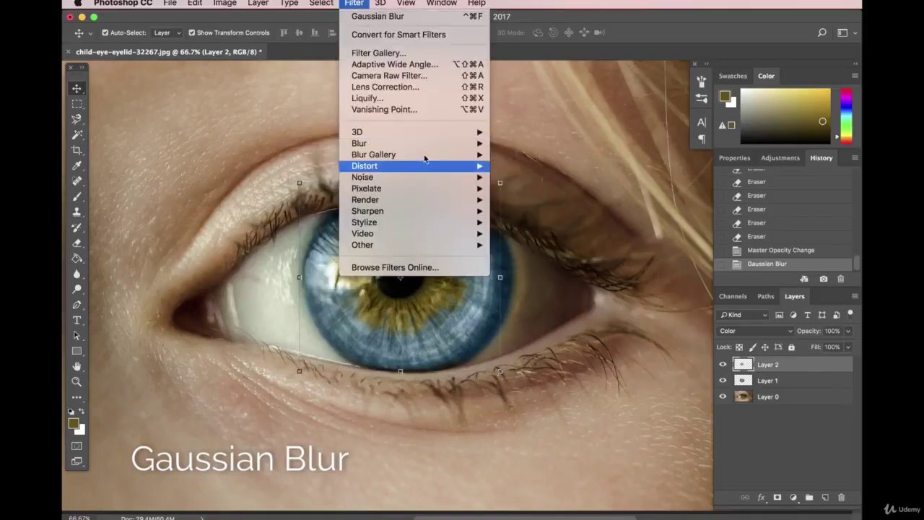
pyautogui.moveTo(428, 144)
pyautogui.click(535, 189)
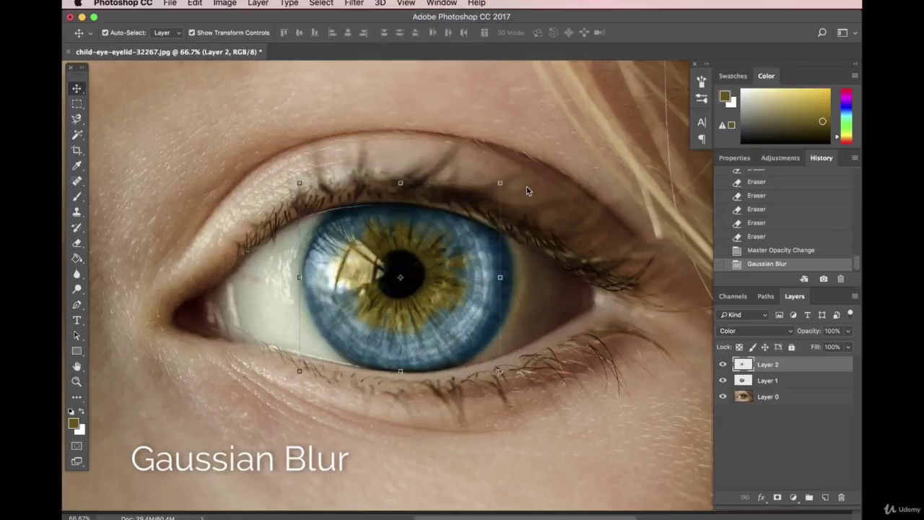
pyautogui.click(647, 457)
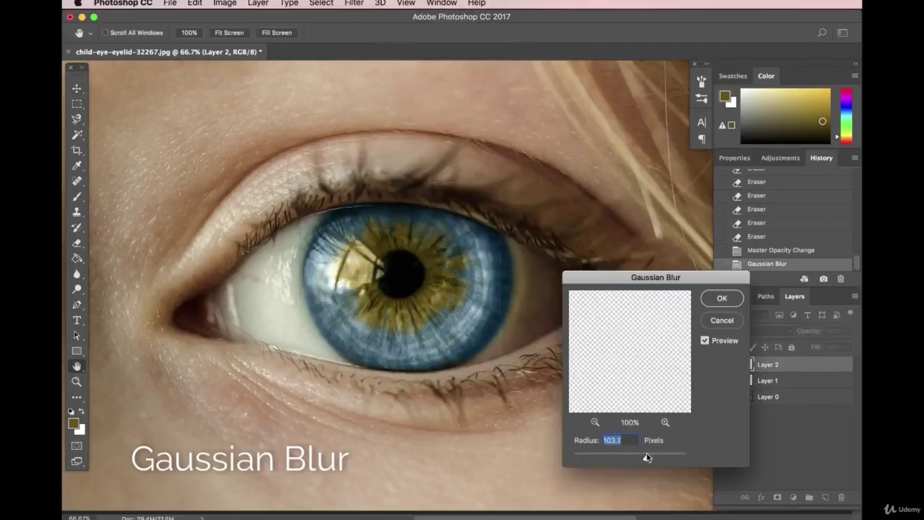
pyautogui.click(722, 300)
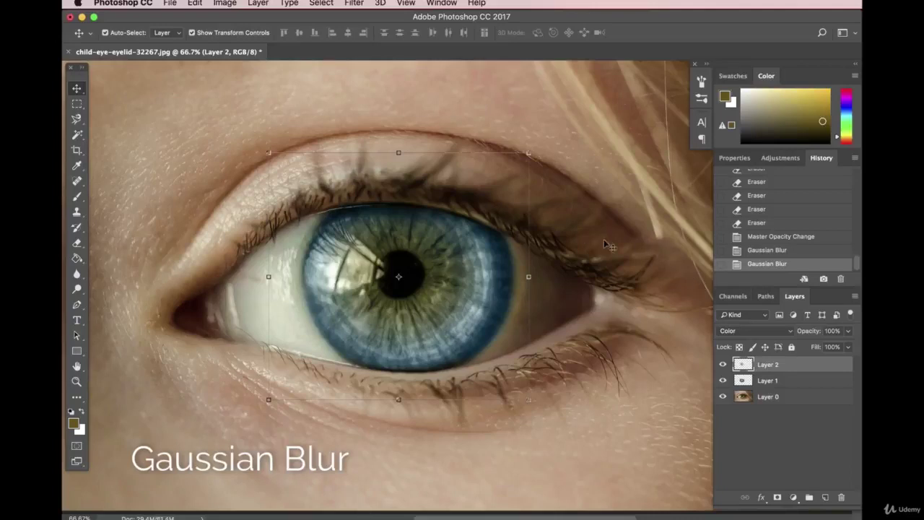
pyautogui.click(195, 3)
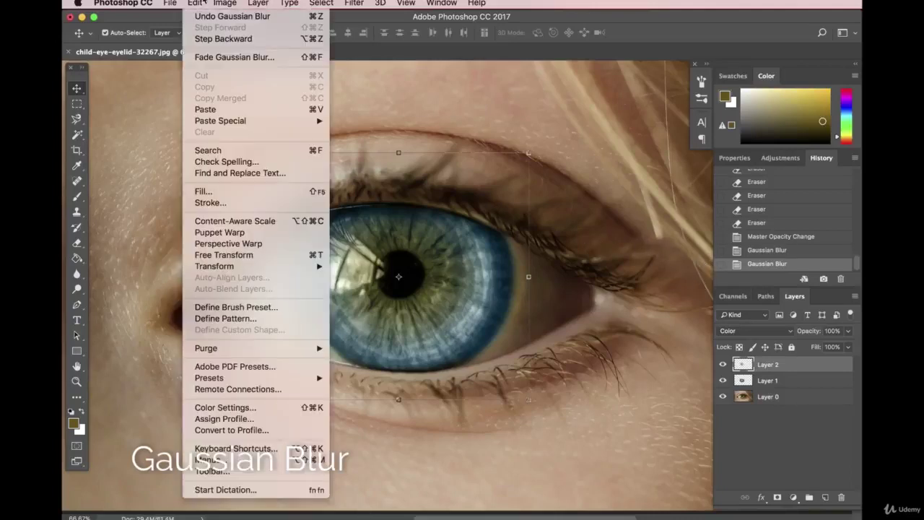
pyautogui.click(201, 18)
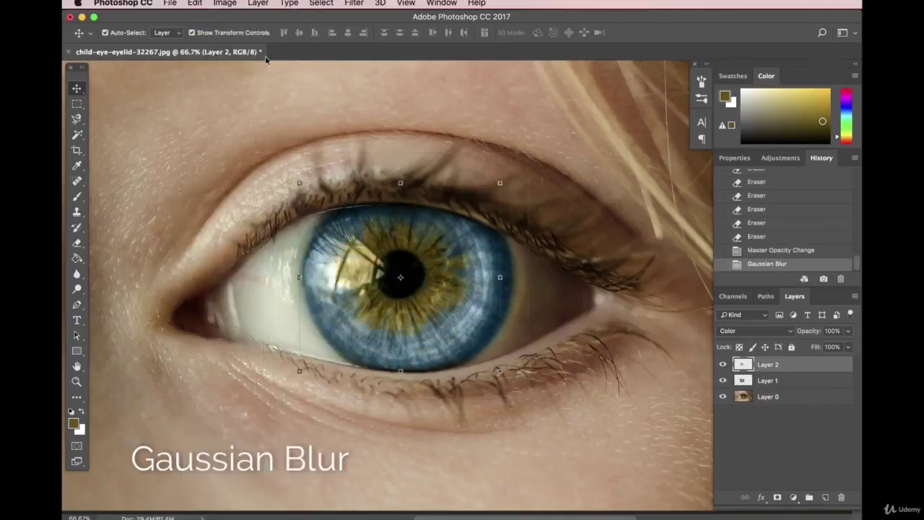
# Apply a second Gaussian Blur to Layer 2 with a radius well below 103.1 pixels to soften the brown ring.
pyautogui.click(354, 3)
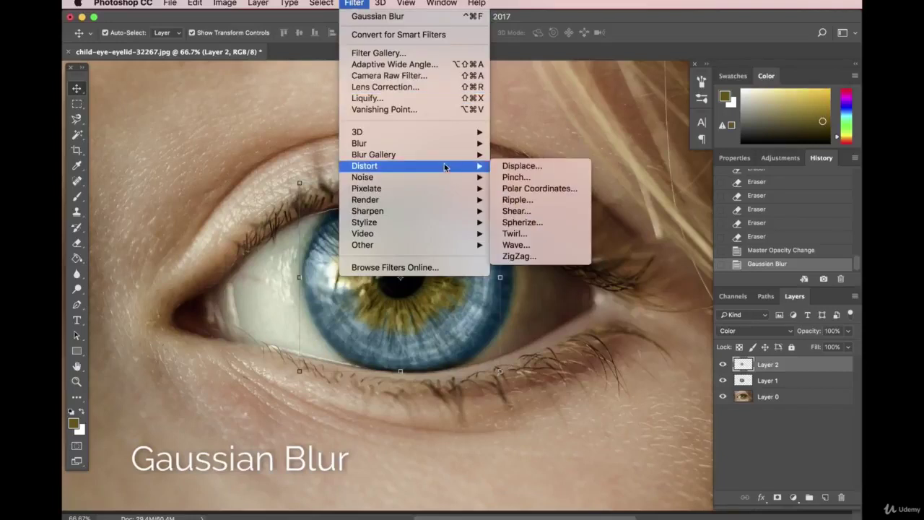
pyautogui.moveTo(449, 143)
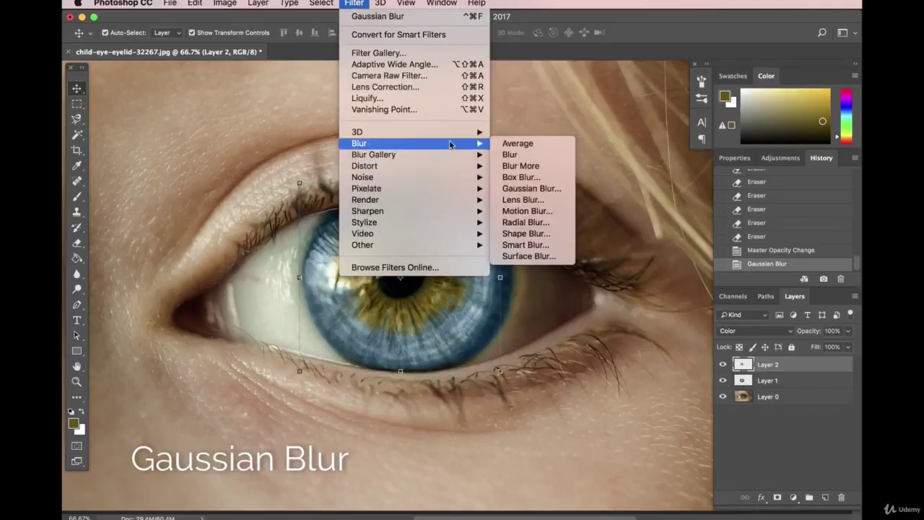
pyautogui.click(533, 188)
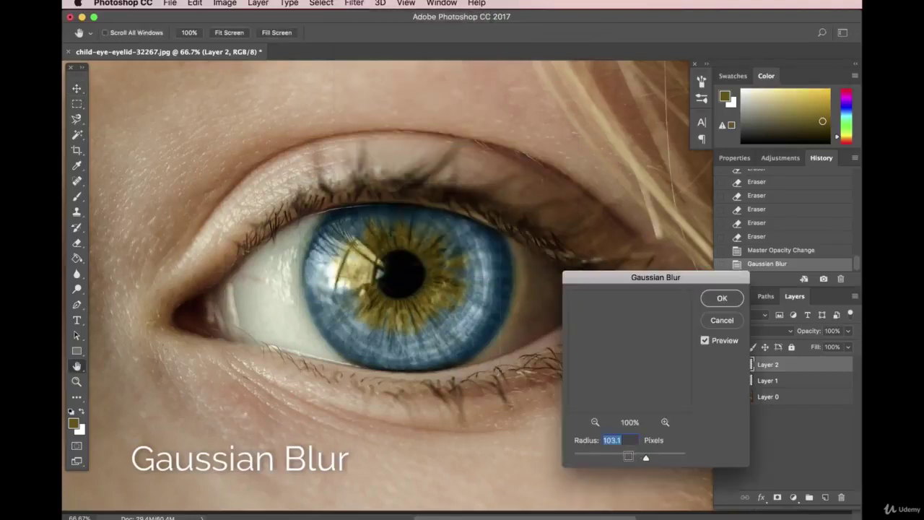
pyautogui.click(723, 299)
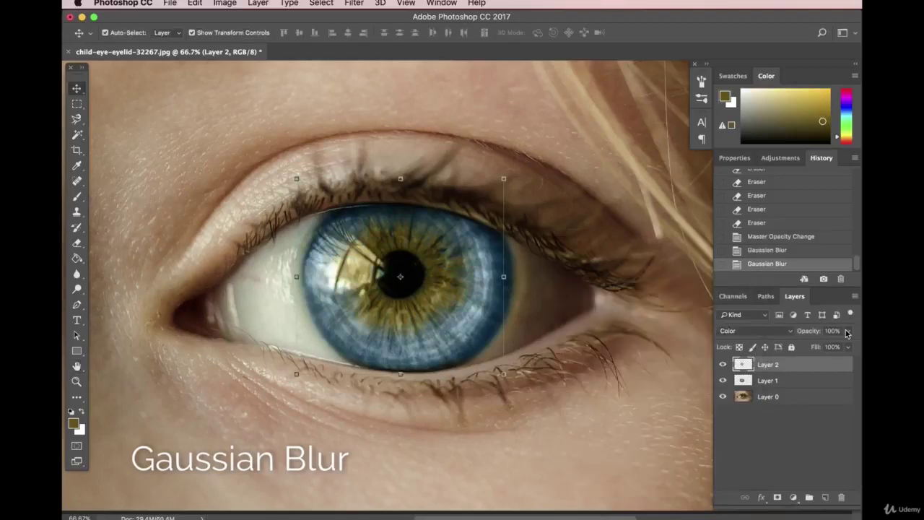
# Adjust Layer 2's Color Balance midtones to Cyan-Red -2, Magenta-Green -18 and Yellow-Blue -70.
pyautogui.click(225, 3)
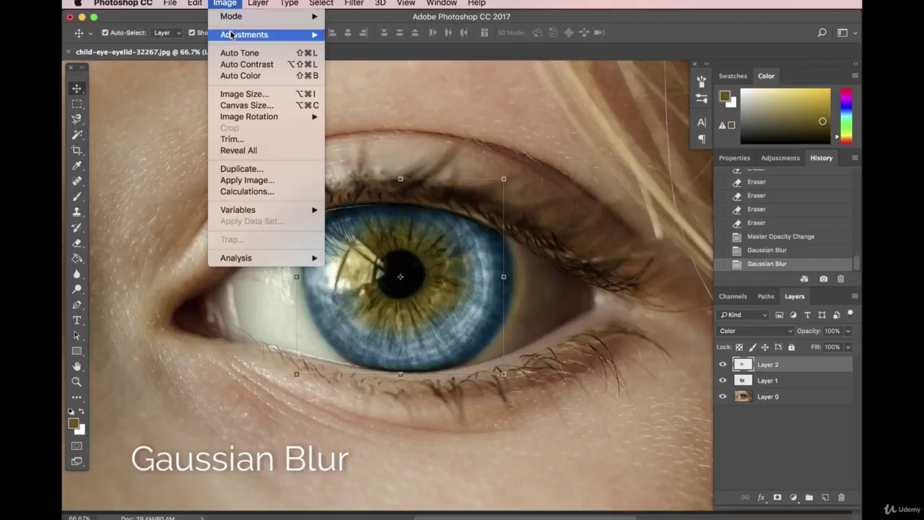
pyautogui.moveTo(233, 35)
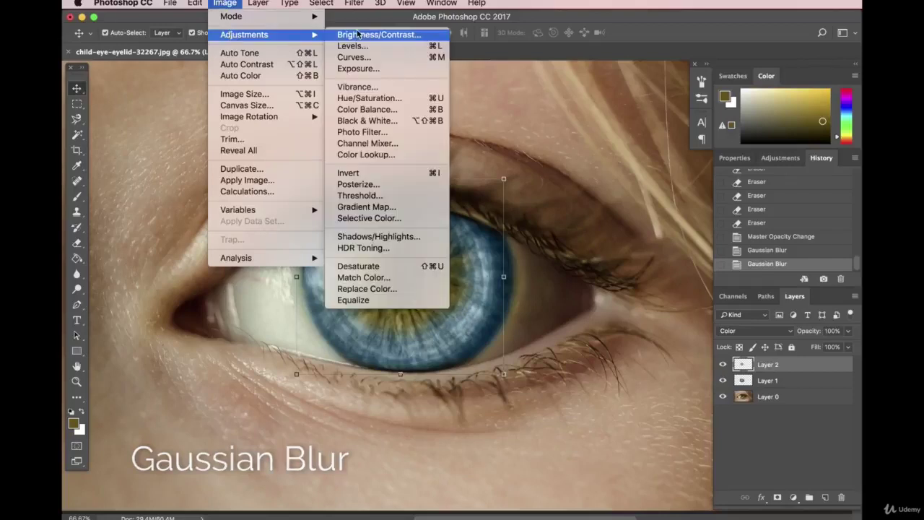
pyautogui.click(360, 111)
pyautogui.moveTo(633, 298); pyautogui.dragTo(619, 279)
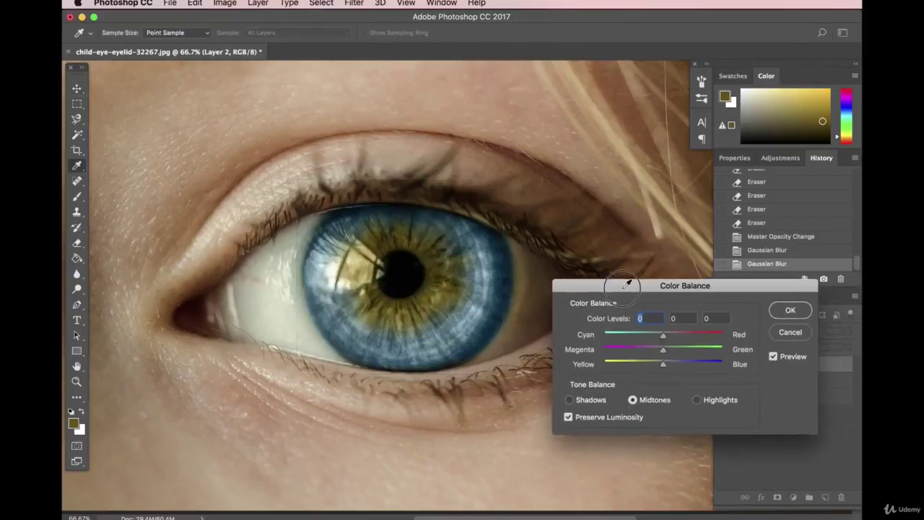
pyautogui.moveTo(663, 335)
pyautogui.mouseDown()
pyautogui.moveTo(648, 335)
pyautogui.moveTo(663, 335)
pyautogui.mouseUp()
pyautogui.moveTo(663, 350); pyautogui.dragTo(679, 352)
pyautogui.click(655, 351)
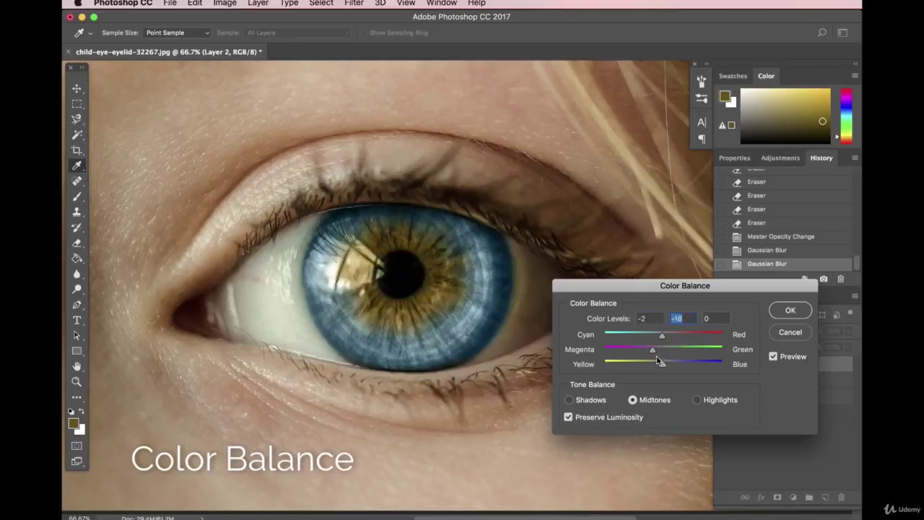
pyautogui.click(684, 367)
pyautogui.press('Down')
pyautogui.press('Down')
pyautogui.press('Down')
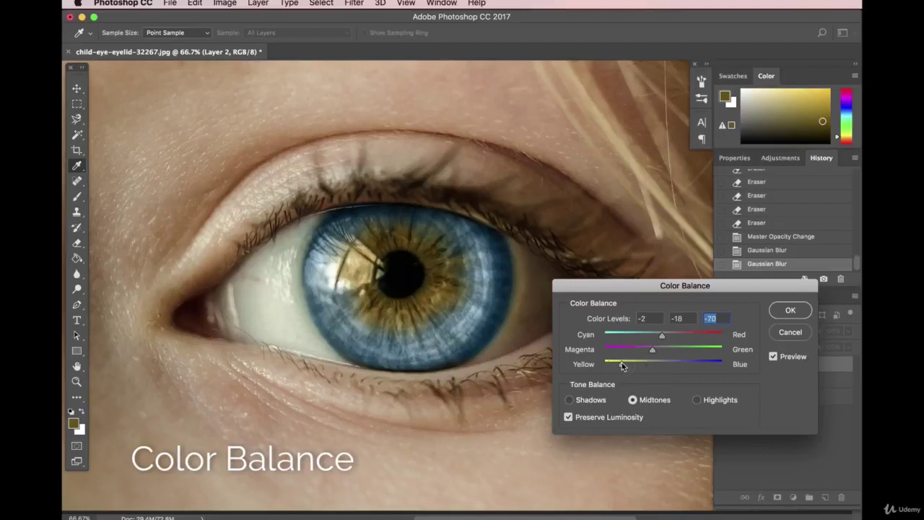
# Adjust the Yellow-Blue level of the shadows and apply the Color Balance to Layer 2.
pyautogui.click(570, 400)
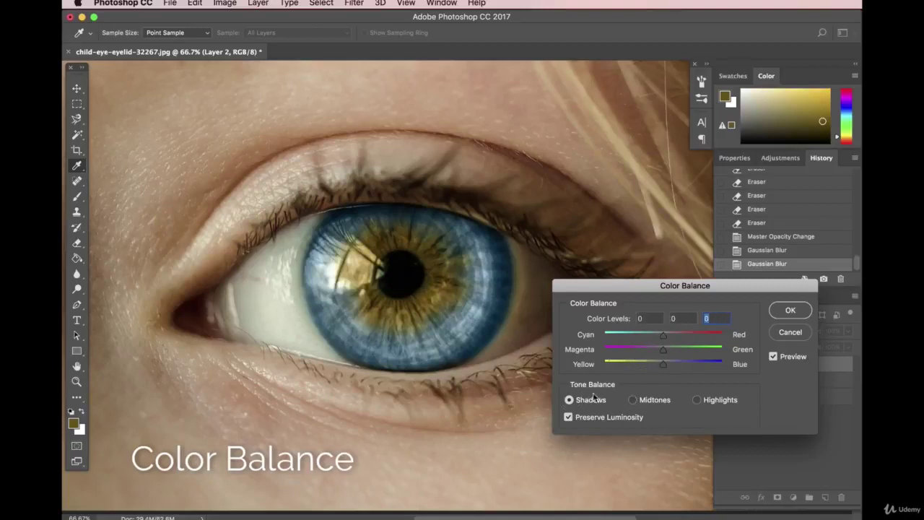
pyautogui.click(686, 363)
pyautogui.moveTo(655, 364); pyautogui.dragTo(663, 363)
pyautogui.click(790, 310)
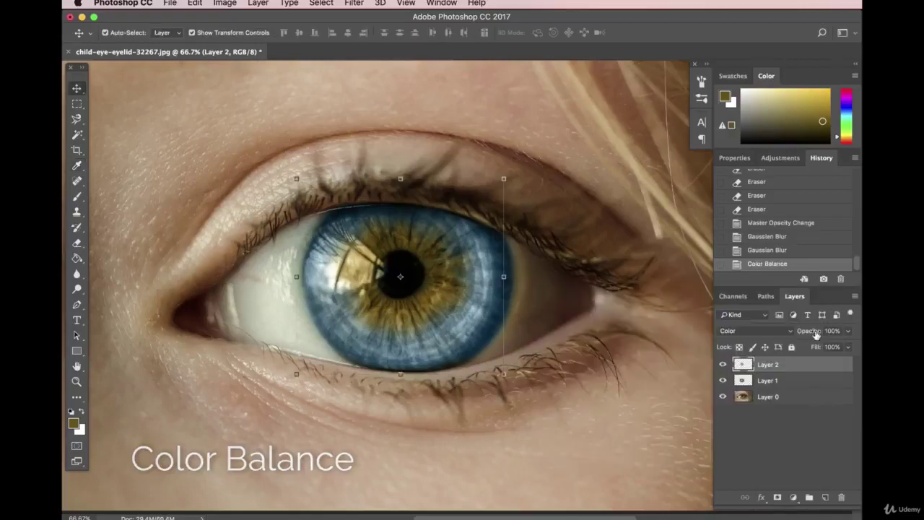
# Lower Layer 2's opacity to 92% and deselect the layer.
pyautogui.click(849, 331)
pyautogui.moveTo(850, 347)
pyautogui.mouseDown()
pyautogui.moveTo(837, 348)
pyautogui.moveTo(846, 349)
pyautogui.mouseUp()
pyautogui.click(782, 442)
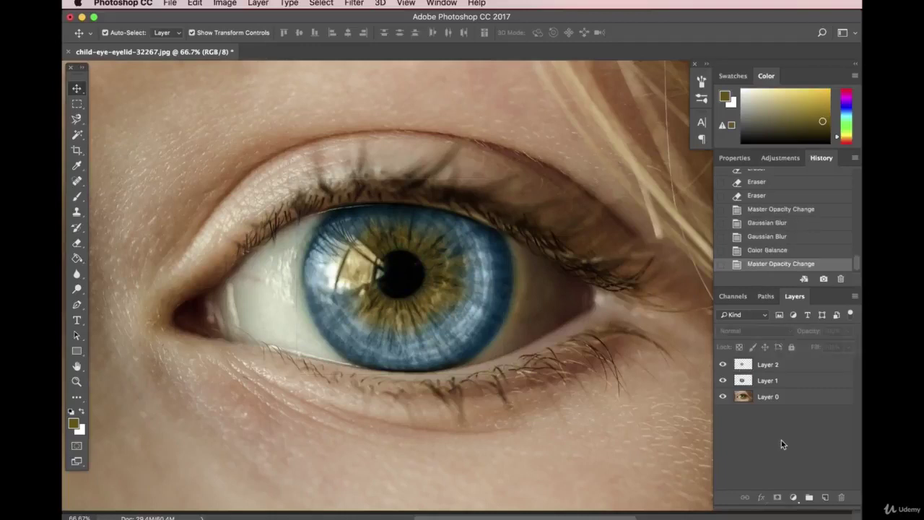
# Apply a Vibrance adjustment to the blue Layer 1 with vibrance -10 and saturation +10.
pyautogui.click(462, 328)
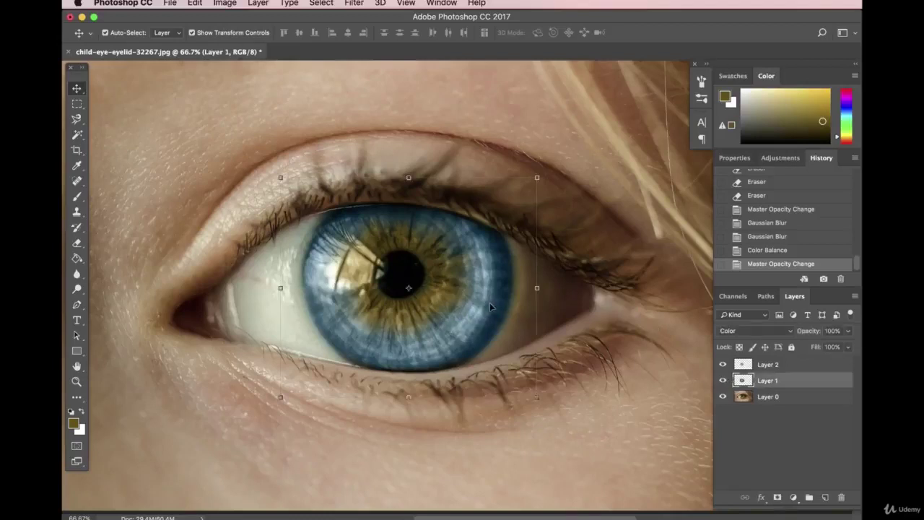
pyautogui.click(195, 2)
pyautogui.moveTo(310, 35)
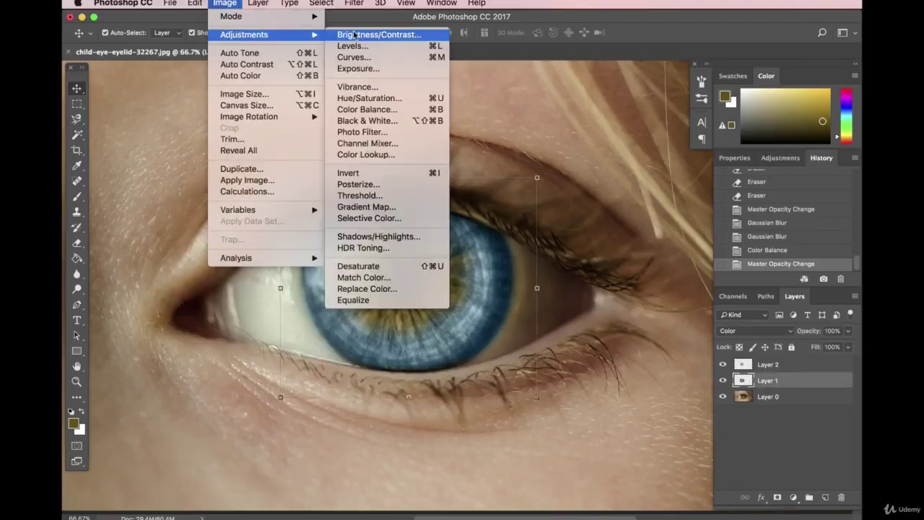
pyautogui.press('Escape')
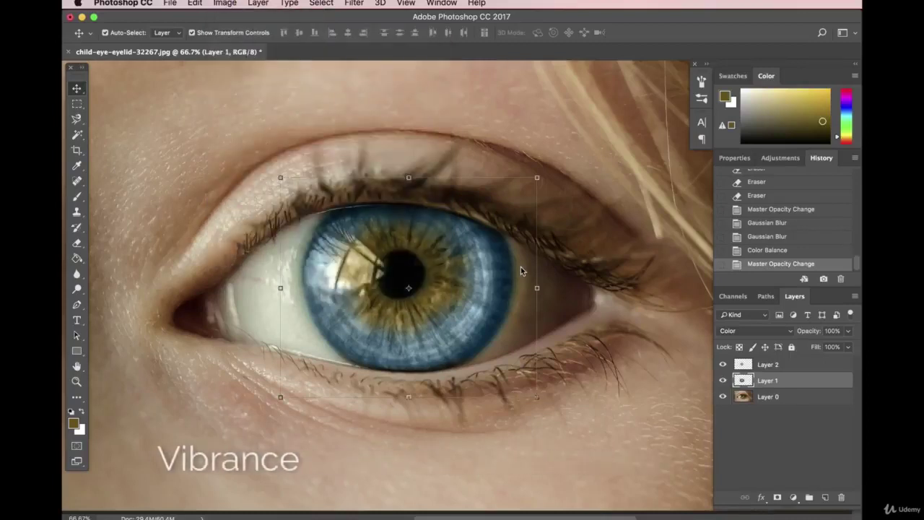
pyautogui.press('i')
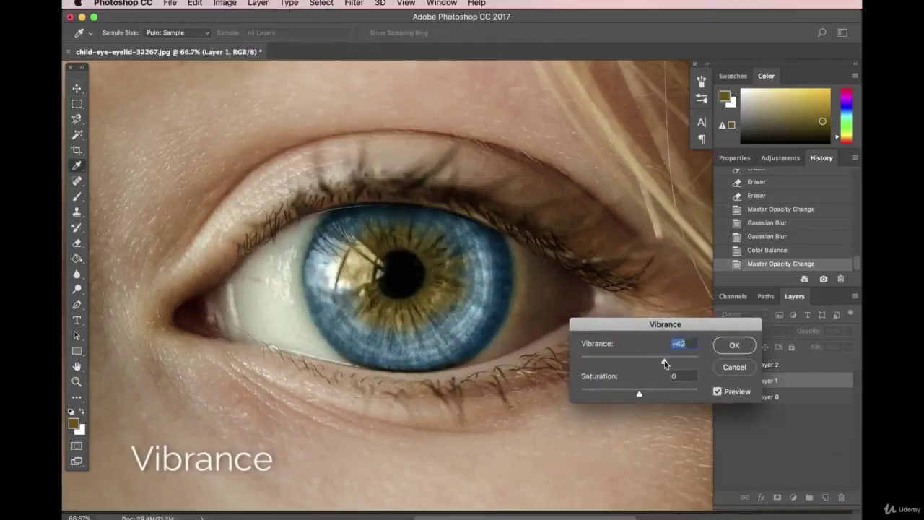
pyautogui.moveTo(627, 364); pyautogui.dragTo(624, 362)
pyautogui.click(609, 362)
pyautogui.click(659, 394)
pyautogui.moveTo(670, 396); pyautogui.dragTo(700, 393)
pyautogui.click(629, 392)
pyautogui.moveTo(636, 392); pyautogui.dragTo(645, 394)
pyautogui.click(735, 346)
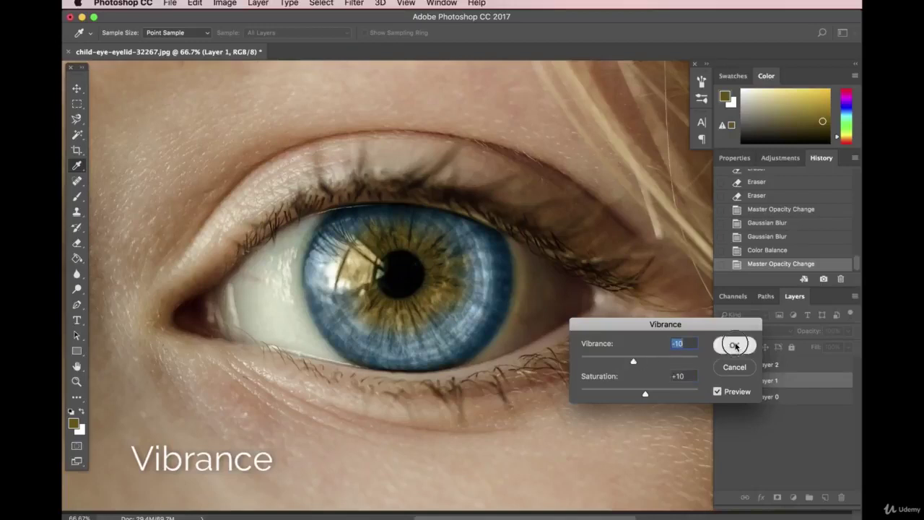
# Erase part of the brown colour around the light reflection on Layer 2 with a 60 px eraser.
pyautogui.press('v')
pyautogui.click(468, 295)
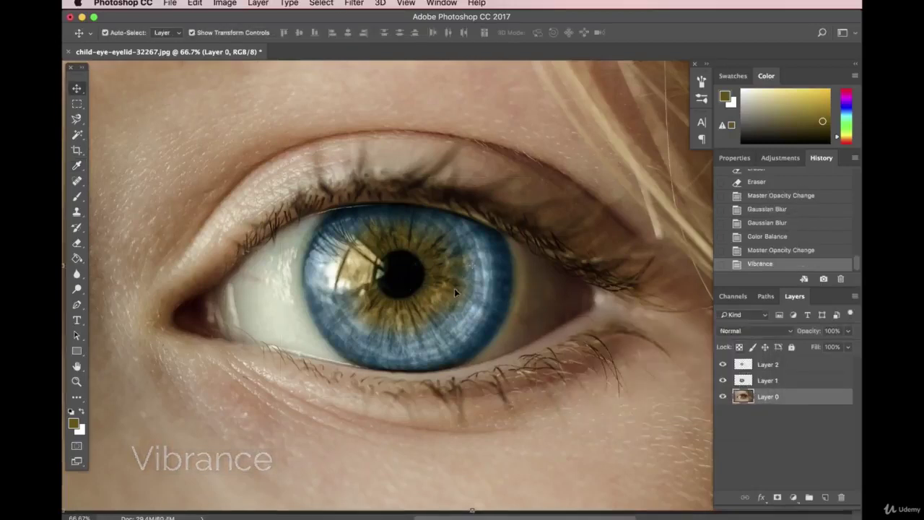
pyautogui.click(449, 290)
pyautogui.click(82, 245)
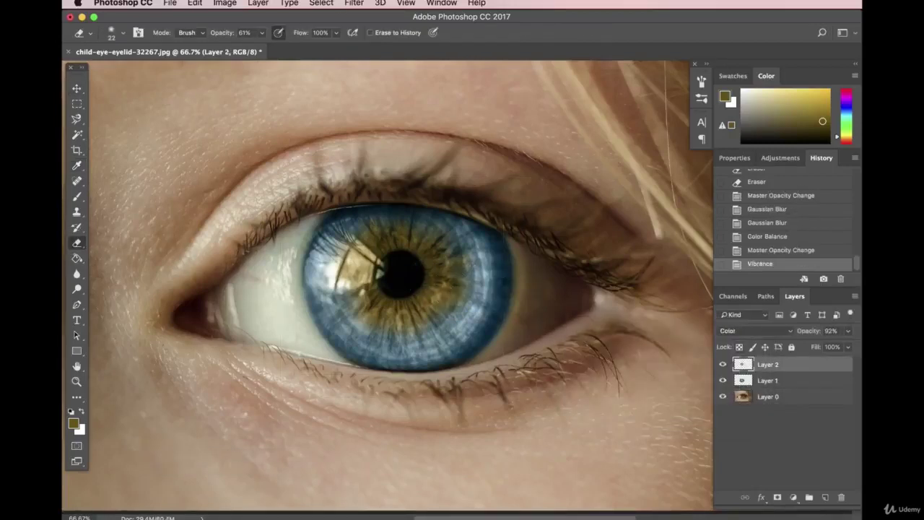
pyautogui.click(122, 36)
pyautogui.moveTo(152, 70); pyautogui.dragTo(156, 70)
pyautogui.press('Return')
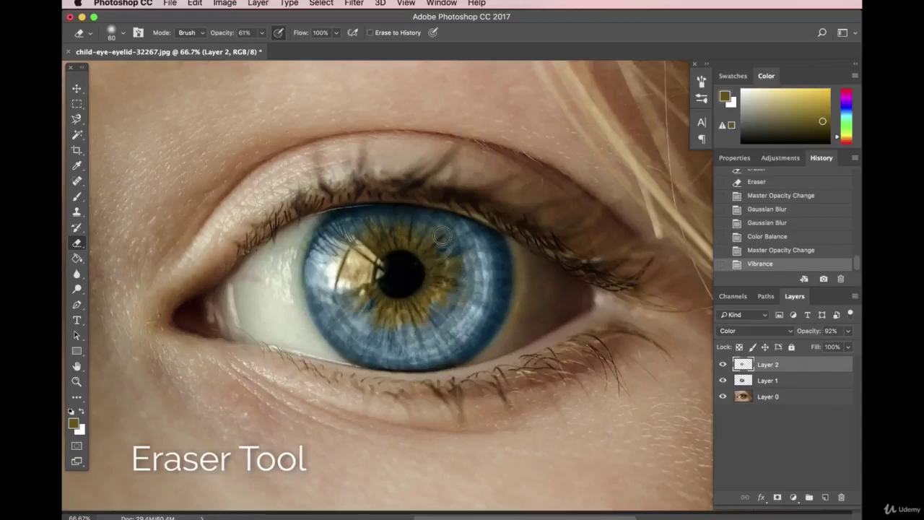
pyautogui.click(347, 268)
# Apply a Gaussian Blur to Layer 2 to soften the erased brown area.
pyautogui.click(77, 87)
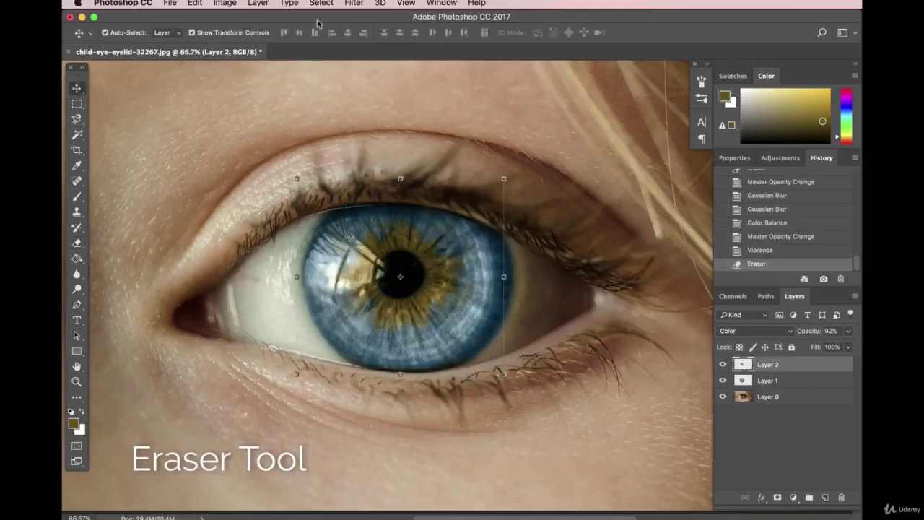
pyautogui.click(308, 4)
pyautogui.moveTo(352, 4)
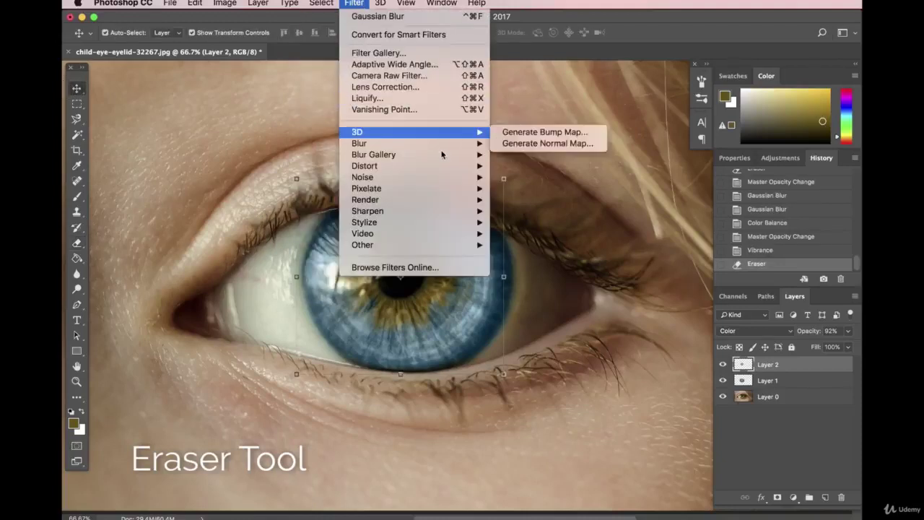
pyautogui.moveTo(404, 143)
pyautogui.click(531, 189)
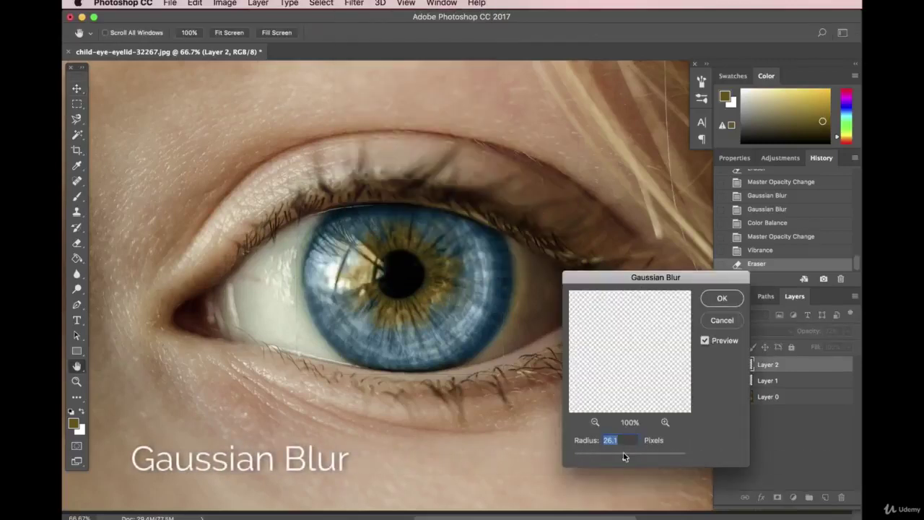
pyautogui.click(721, 300)
pyautogui.press('v')
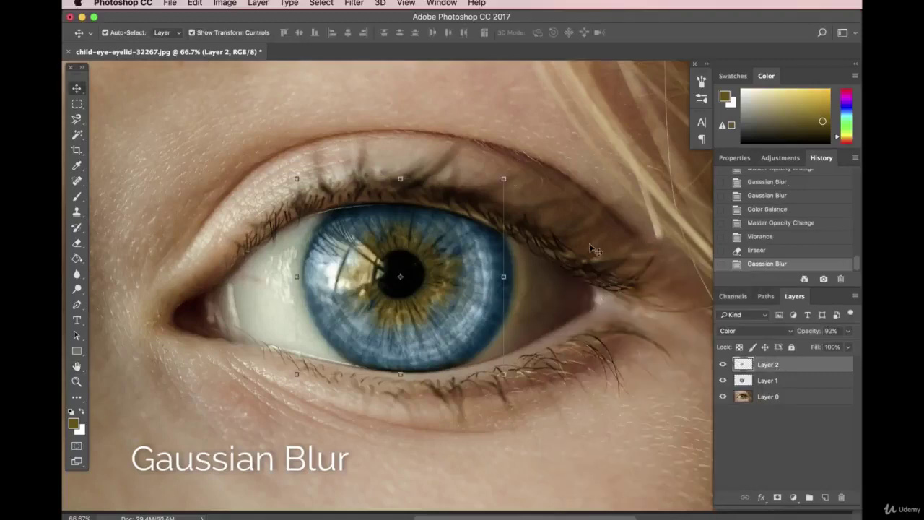
# Try a Gaussian Blur with a radius of 129.5 pixels on Layer 2, and undo it.
pyautogui.click(289, 3)
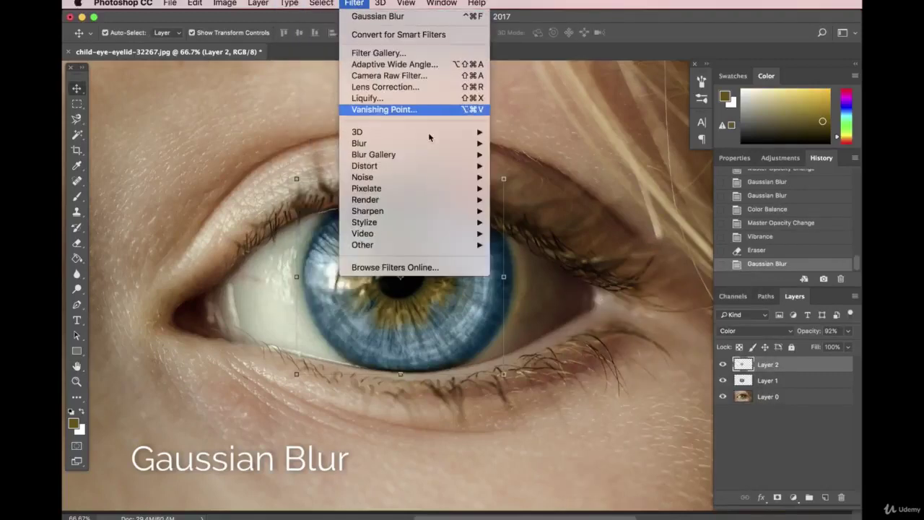
pyautogui.moveTo(436, 143)
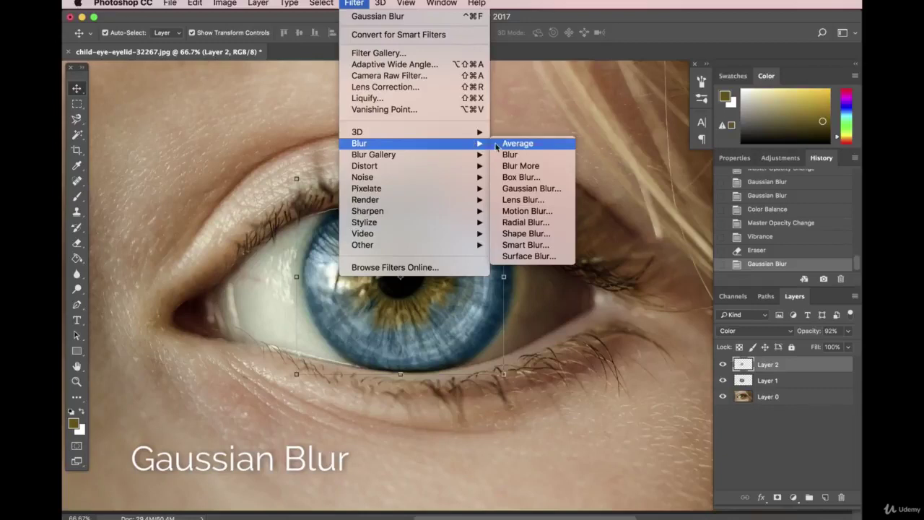
pyautogui.click(519, 189)
pyautogui.click(652, 456)
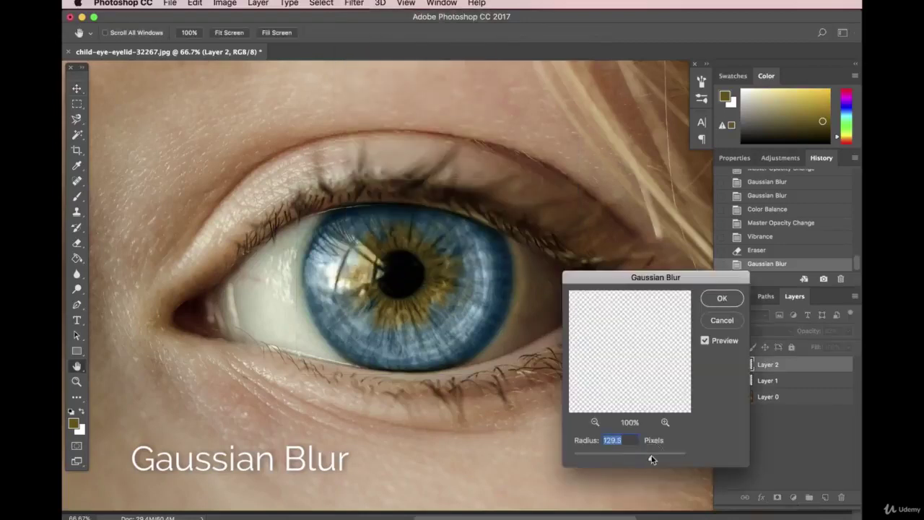
pyautogui.click(720, 301)
pyautogui.click(225, 4)
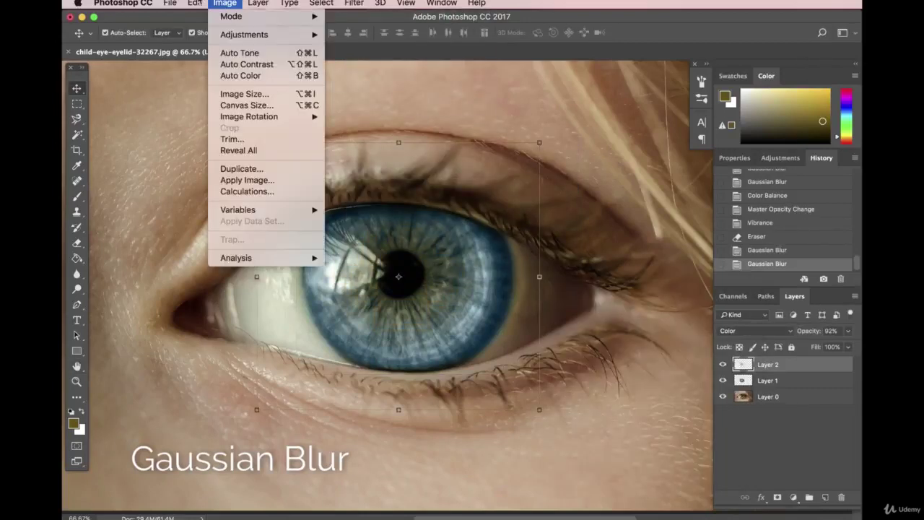
pyautogui.click(197, 14)
# Apply a Gaussian Blur with a radius of 10.1 pixels to Layer 2.
pyautogui.click(321, 4)
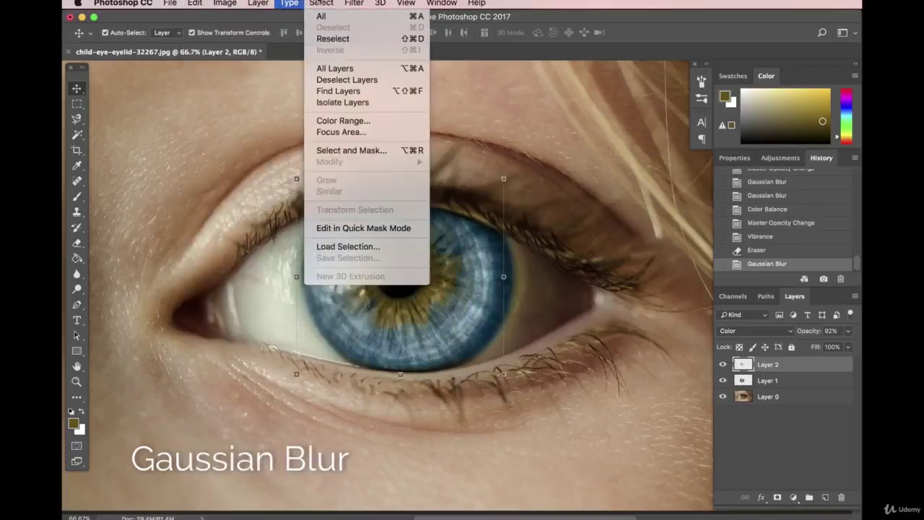
pyautogui.moveTo(438, 150)
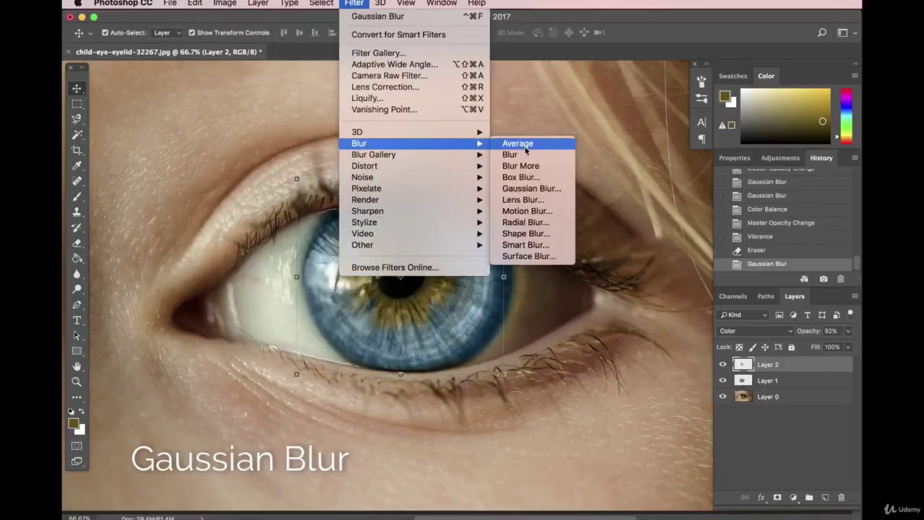
pyautogui.click(528, 189)
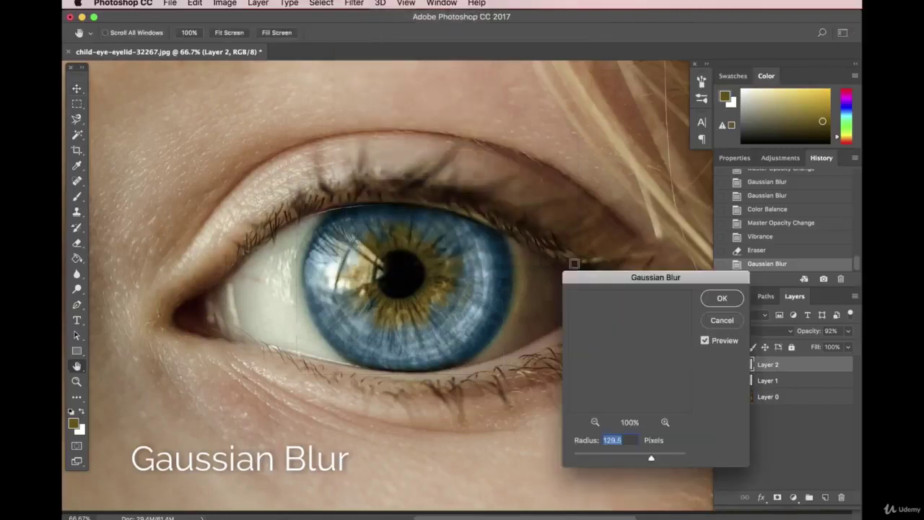
pyautogui.moveTo(629, 453); pyautogui.dragTo(600, 453)
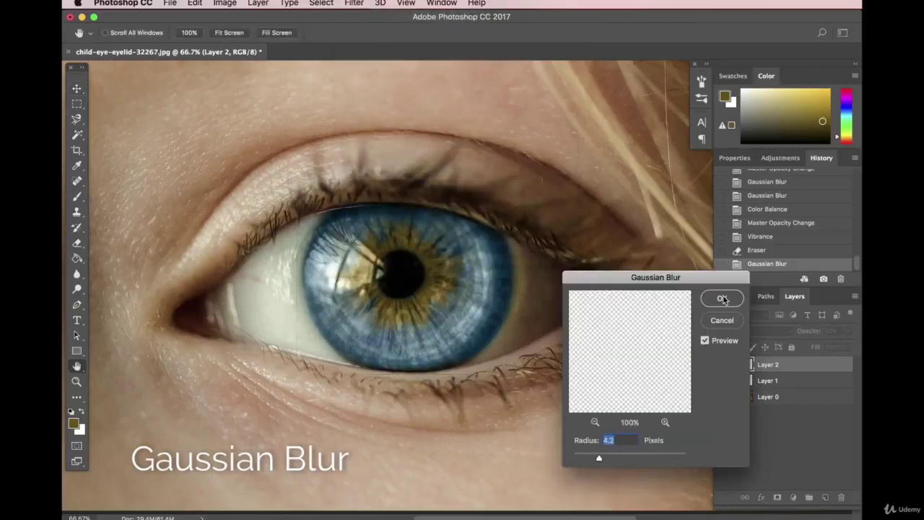
pyautogui.moveTo(608, 460); pyautogui.dragTo(619, 458)
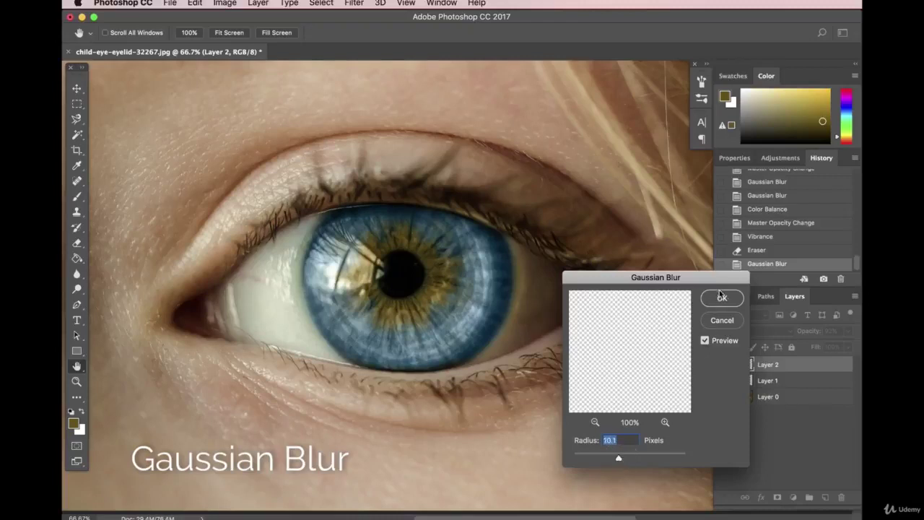
pyautogui.click(723, 298)
# Erase the colour over the pupil on both Layer 2 and Layer 1 with the eraser at 61% opacity.
pyautogui.click(76, 242)
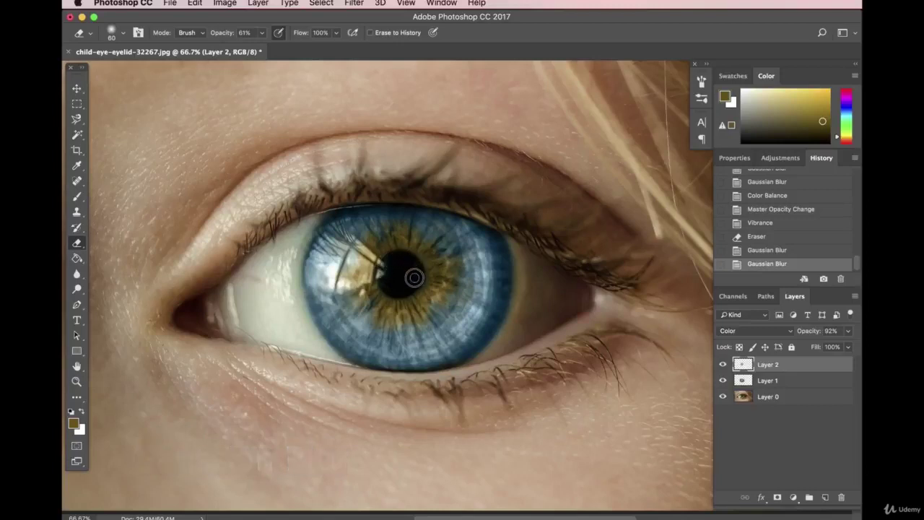
pyautogui.click(390, 285)
pyautogui.click(768, 381)
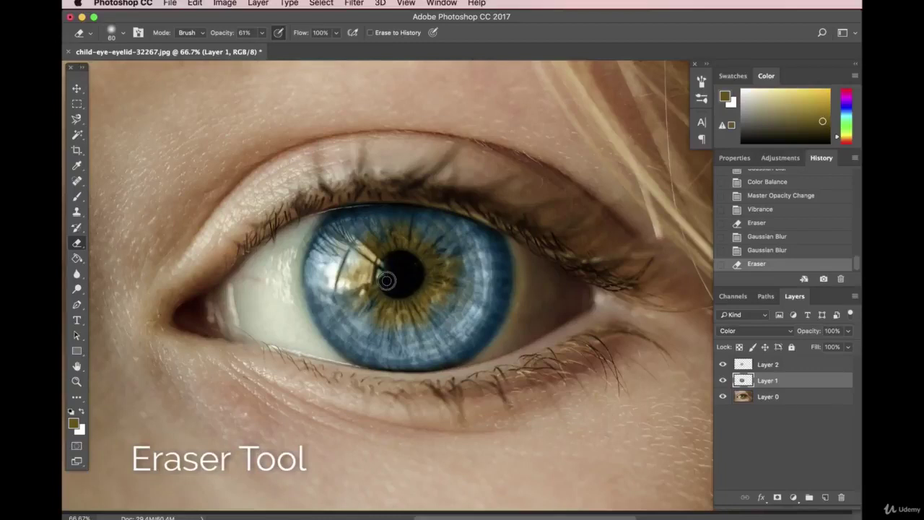
pyautogui.click(404, 264)
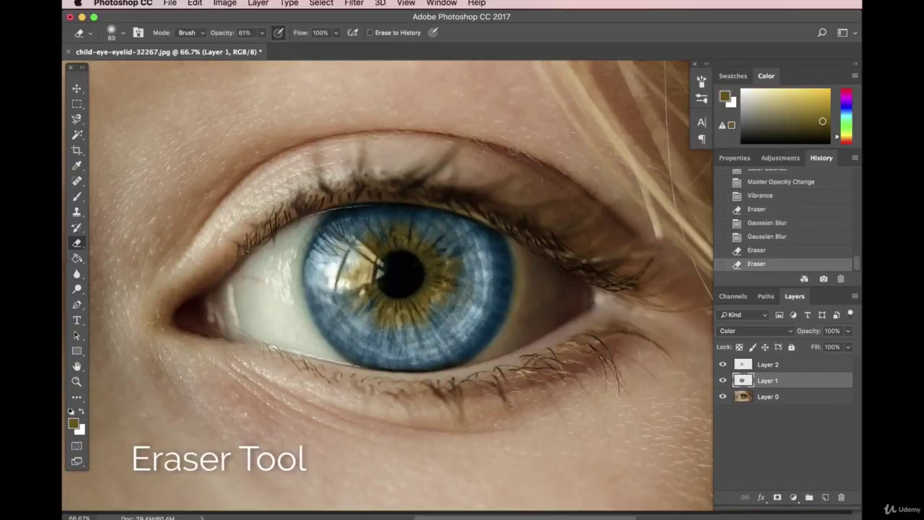
# Enlarge the eraser to 76 px and erase the blue spill along both outer edges of the iris on Layer 1.
pyautogui.click(127, 32)
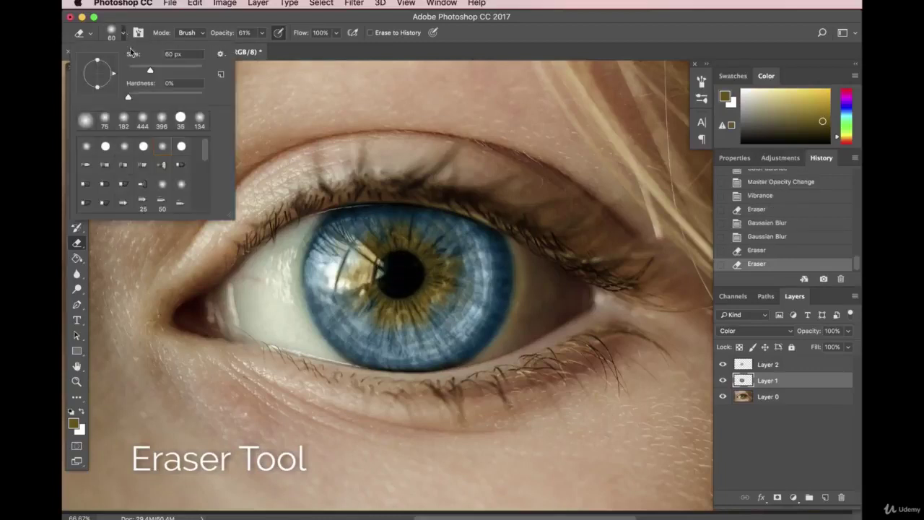
pyautogui.click(156, 69)
pyautogui.press('Return')
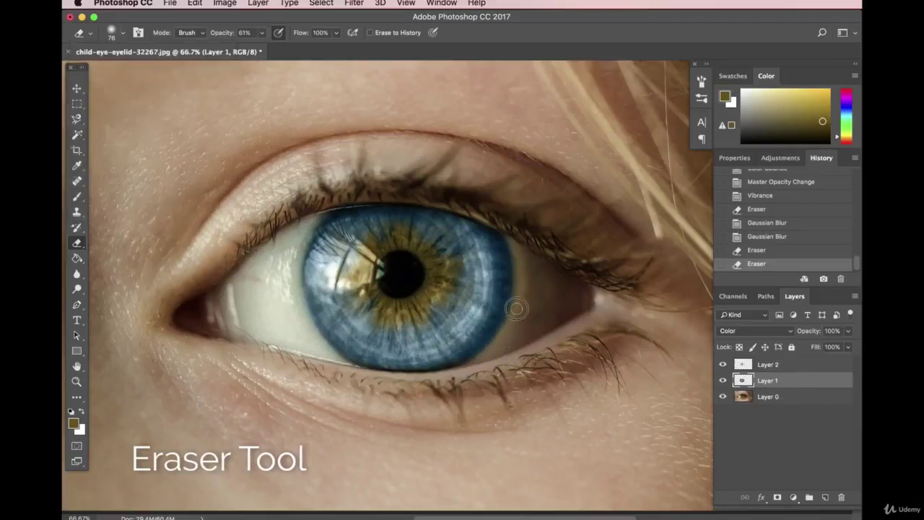
pyautogui.moveTo(519, 291); pyautogui.dragTo(508, 227)
pyautogui.moveTo(484, 353); pyautogui.dragTo(513, 318)
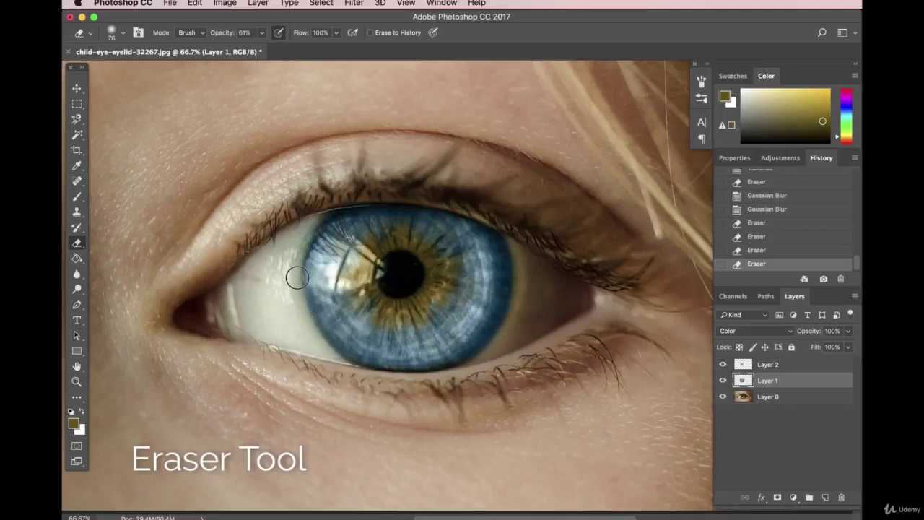
pyautogui.moveTo(298, 250); pyautogui.dragTo(329, 201)
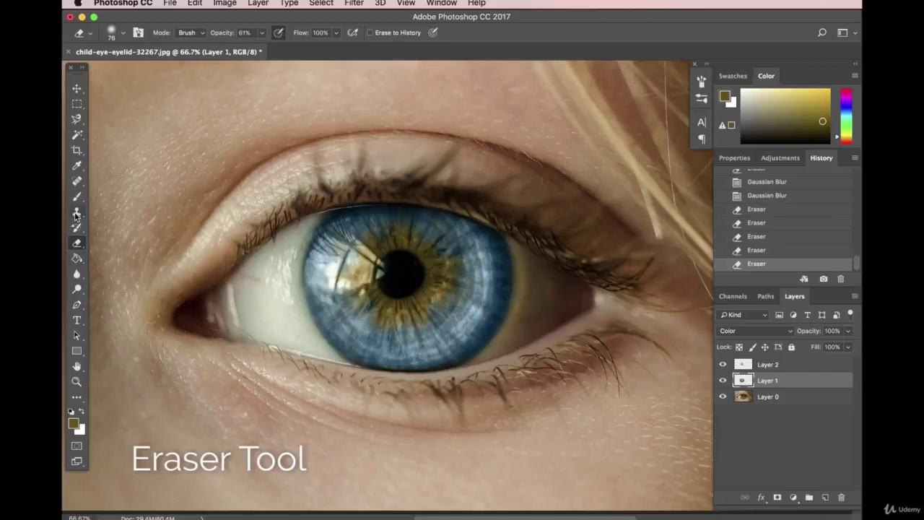
# Erase the outer brown colour below the pupil on Layer 2 with the eraser.
pyautogui.moveTo(398, 352); pyautogui.dragTo(406, 307)
pyautogui.hotkey('alt', ']')
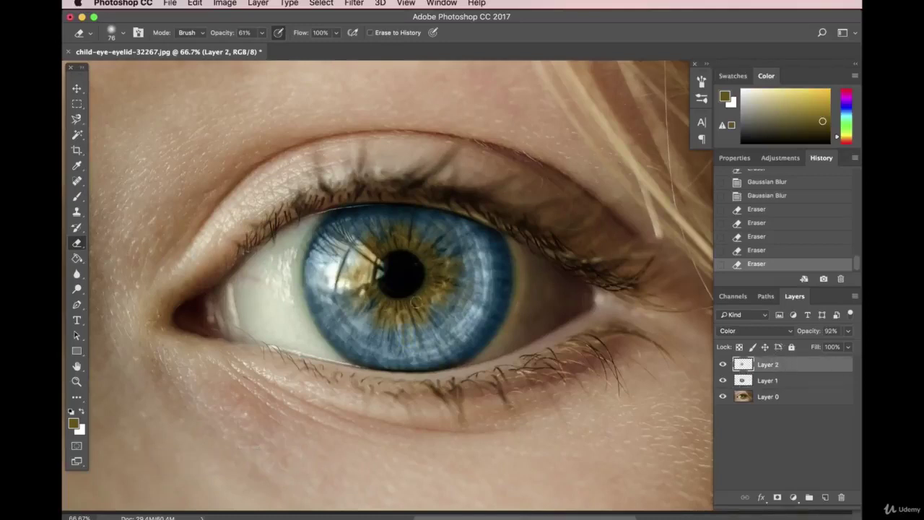
pyautogui.moveTo(398, 342)
pyautogui.mouseDown()
pyautogui.moveTo(405, 314)
pyautogui.moveTo(408, 345)
pyautogui.moveTo(383, 338)
pyautogui.mouseUp()
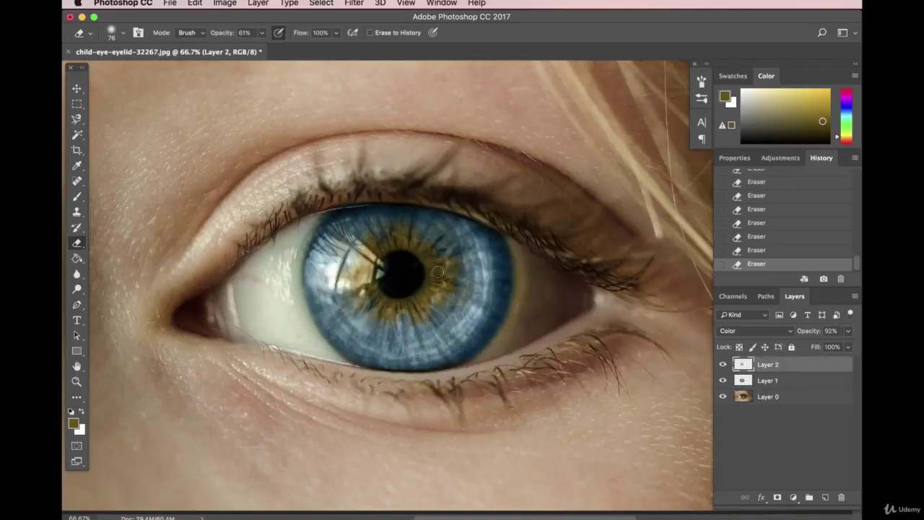
pyautogui.click(75, 85)
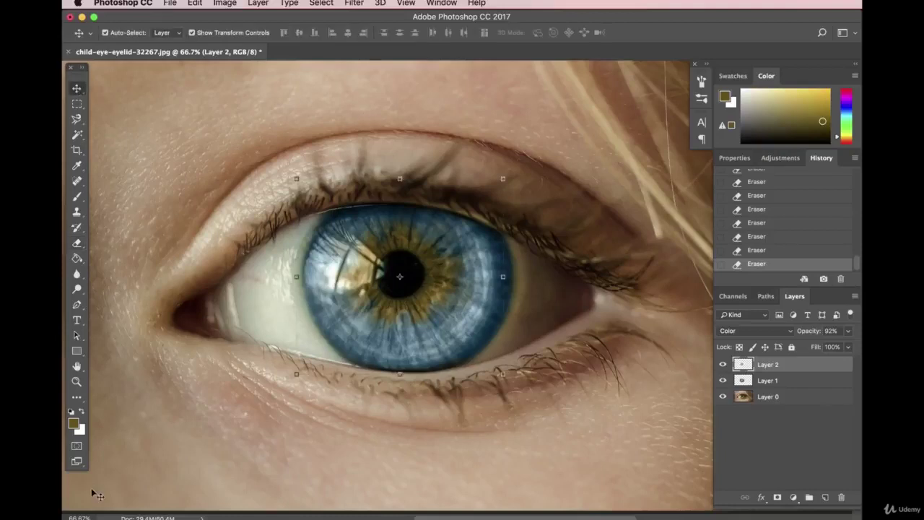
# Inspect the recoloured eye at 100% and 50% zoom with the layers deselected.
pyautogui.click(79, 518)
pyautogui.write('100')
pyautogui.press('Return')
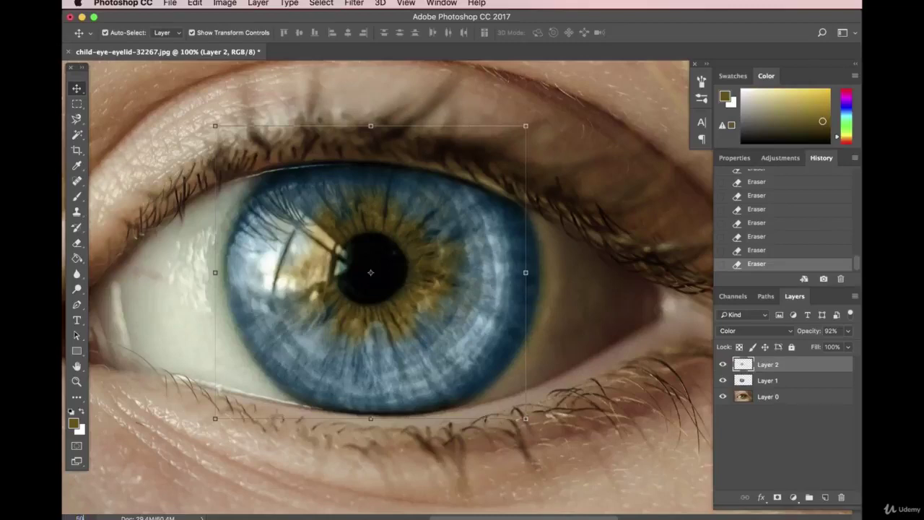
pyautogui.press('super+minus')
pyautogui.click(136, 265)
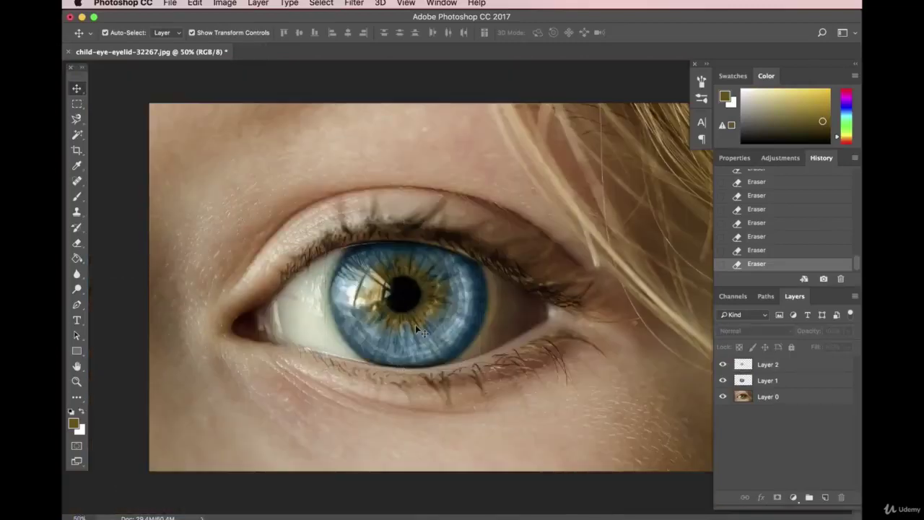
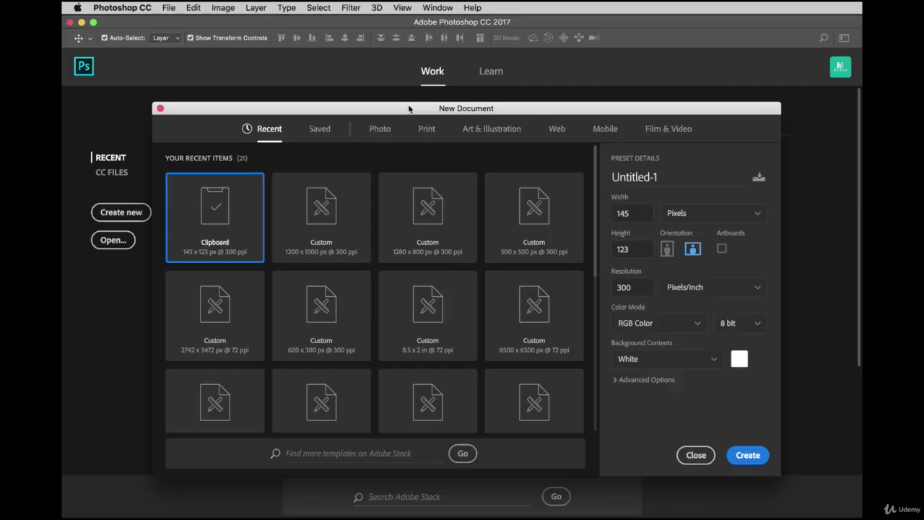
# Create a new document 1200 pixels wide and 628 pixels high at 300 pixels/inch in RGB with a white background.
pyautogui.moveTo(409, 109)
pyautogui.mouseDown()
pyautogui.moveTo(398, 101)
pyautogui.moveTo(404, 85)
pyautogui.moveTo(398, 95)
pyautogui.moveTo(405, 96)
pyautogui.mouseUp()
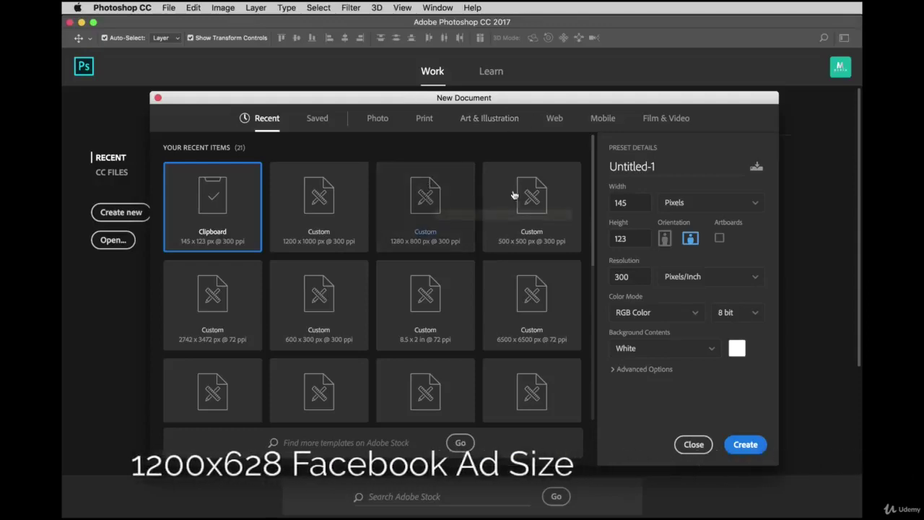
pyautogui.doubleClick(621, 203)
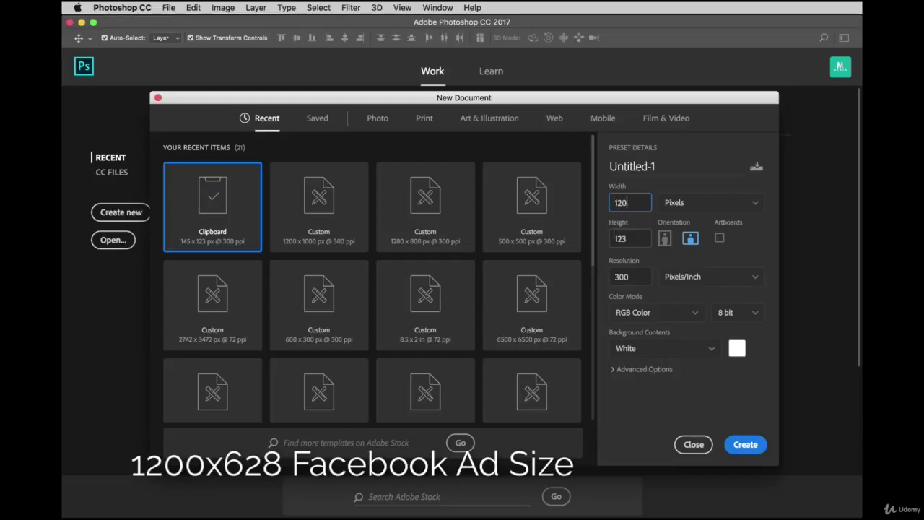
pyautogui.write('1200')
pyautogui.press('Tab')
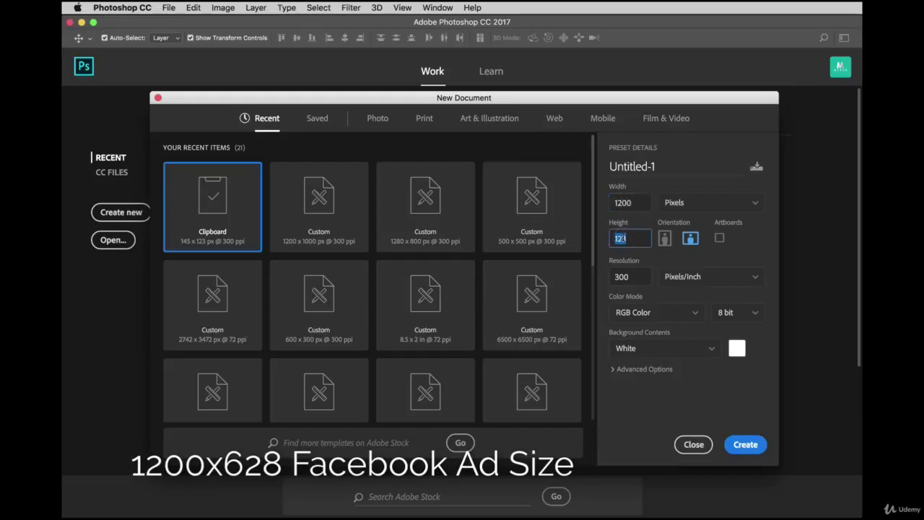
pyautogui.write('628')
pyautogui.press('Tab')
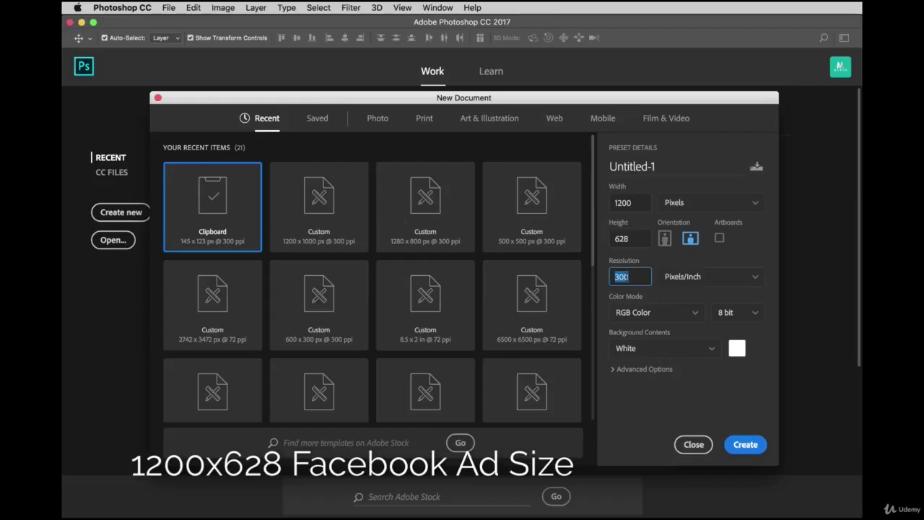
pyautogui.click(748, 444)
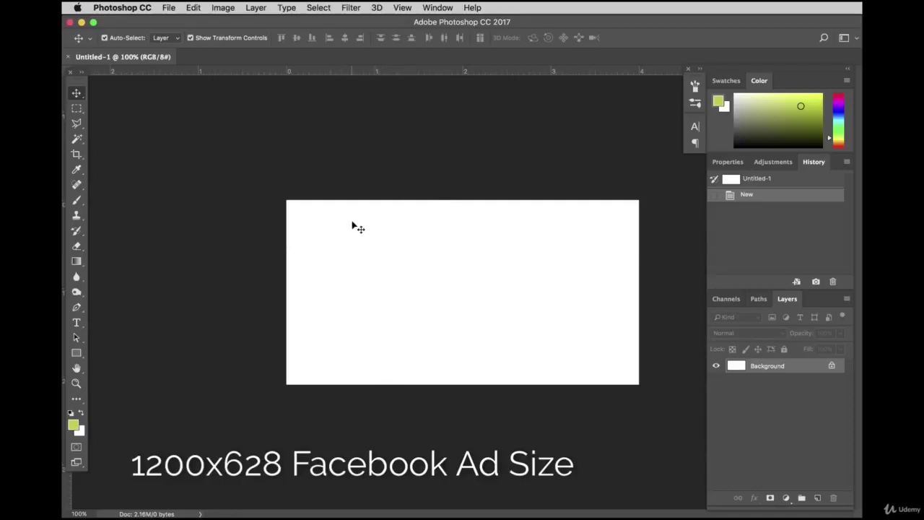
# Check the document's image size and compare it with the Facebook ad size search result in Safari, leaving the dimensions as they are.
pyautogui.click(122, 7)
pyautogui.moveTo(169, 7)
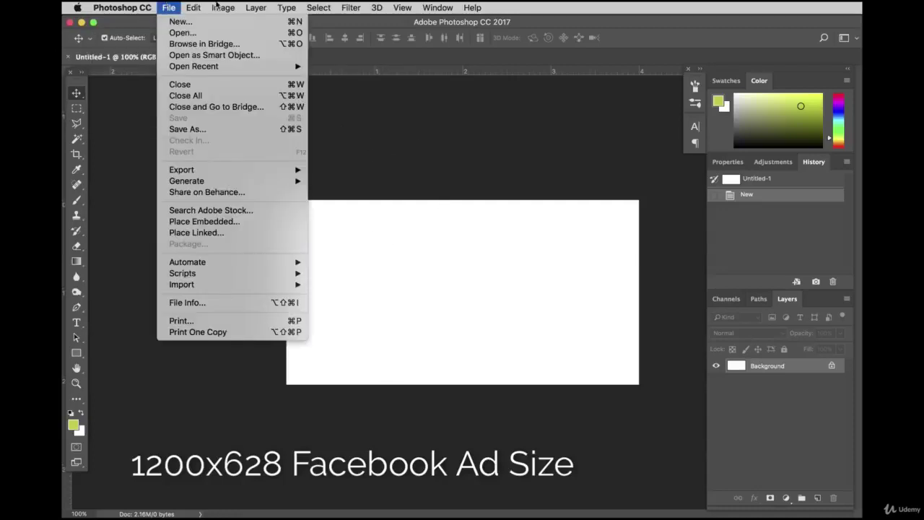
pyautogui.moveTo(220, 7)
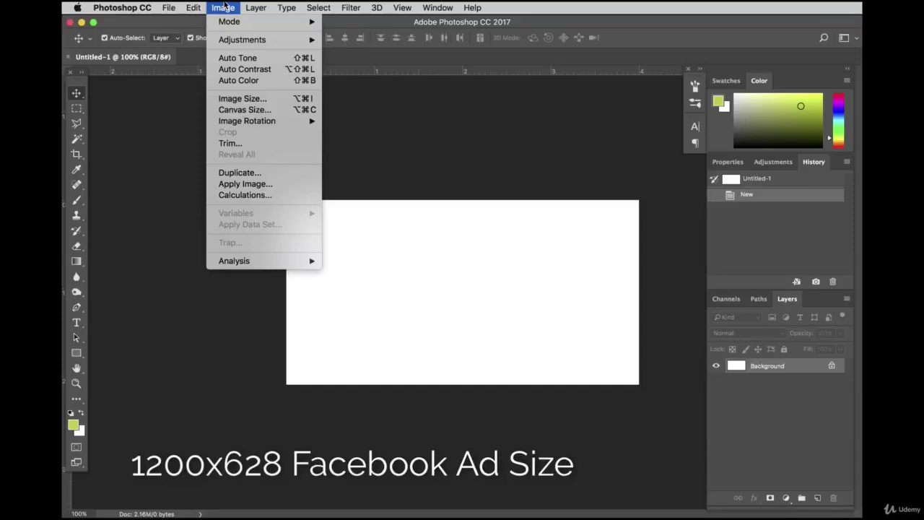
pyautogui.click(242, 99)
pyautogui.moveTo(855, 289); pyautogui.dragTo(199, 116)
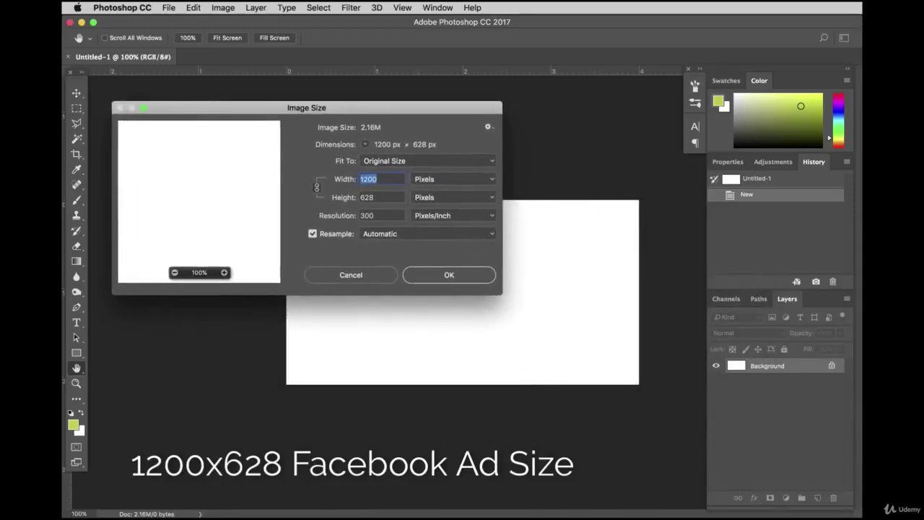
pyautogui.press('super+Tab')
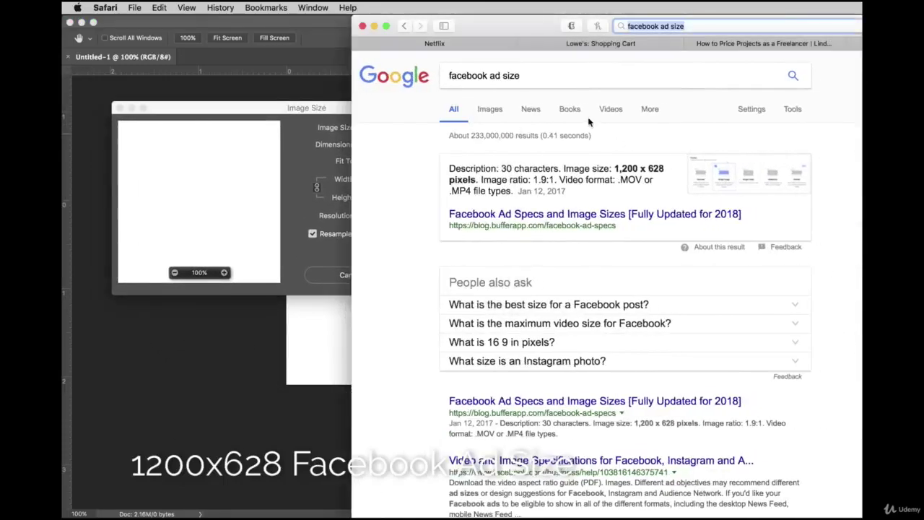
pyautogui.click(375, 26)
pyautogui.press('Tab')
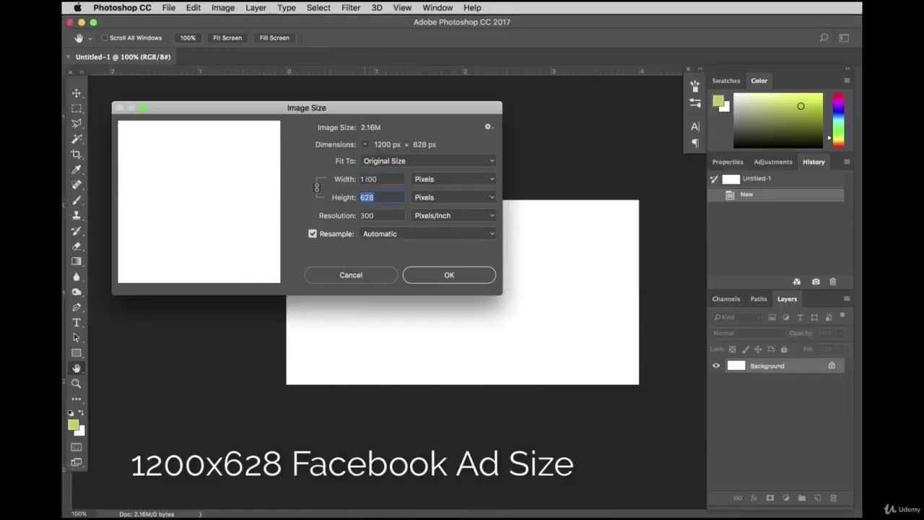
pyautogui.click(355, 273)
pyautogui.click(223, 7)
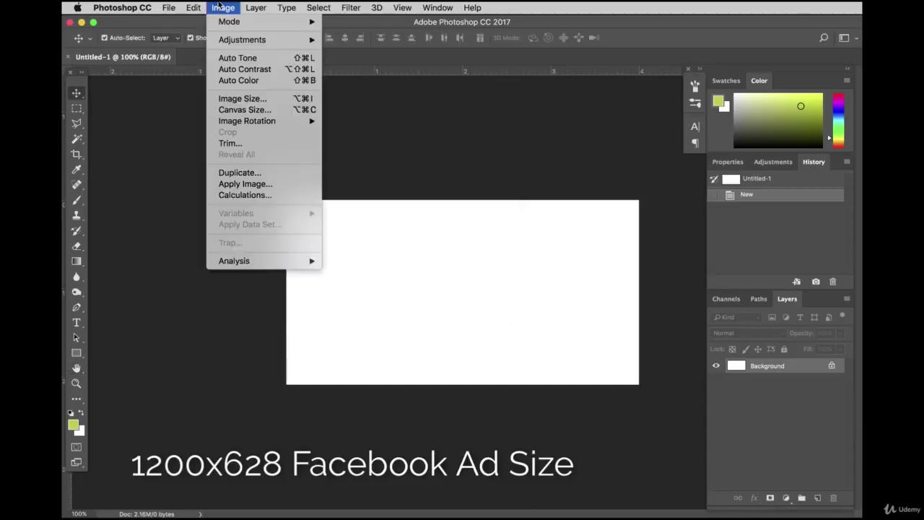
pyautogui.click(568, 308)
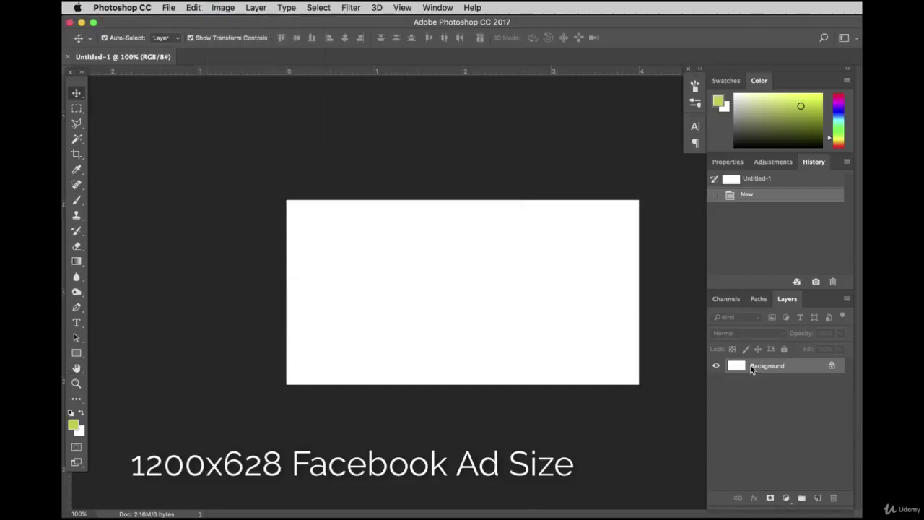
# Convert the locked Background into an editable layer with the default name, and deselect it.
pyautogui.doubleClick(812, 373)
pyautogui.press('Return')
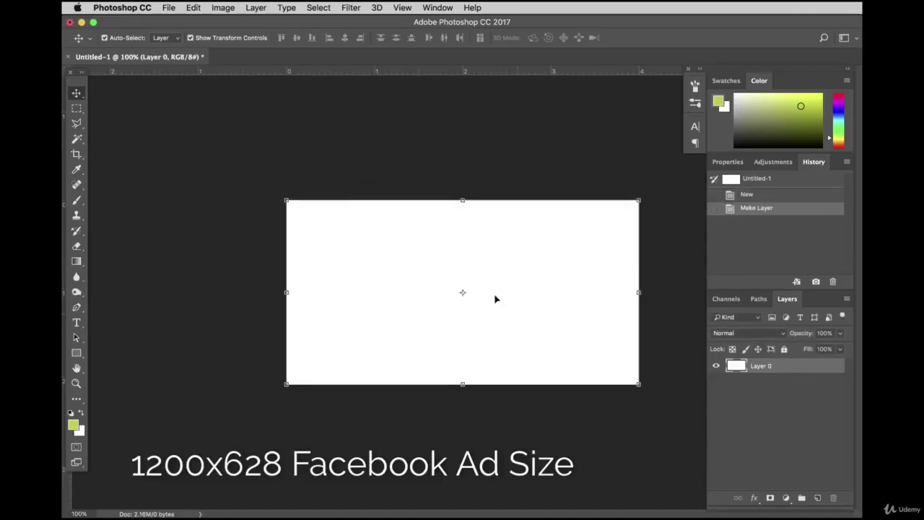
pyautogui.click(640, 198)
pyautogui.click(811, 373)
pyautogui.click(429, 142)
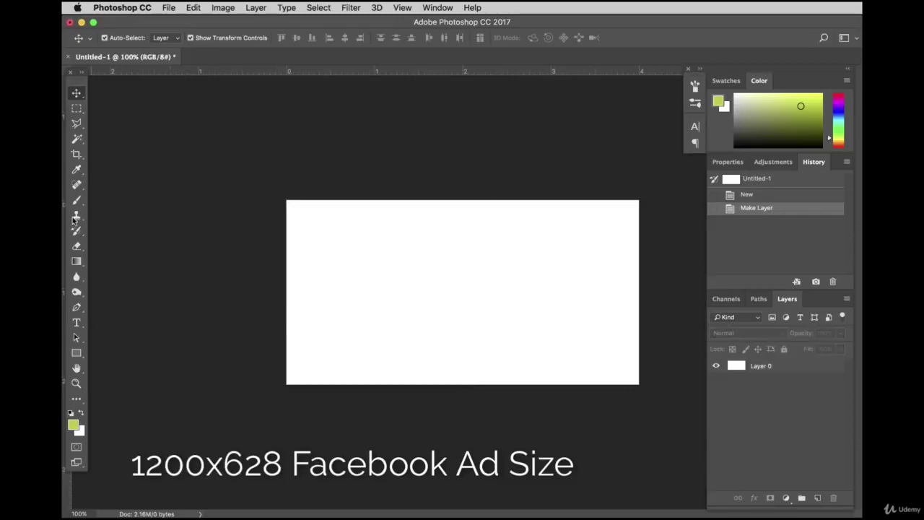
# Look through the gradient presets for the Gradient tool and inspect the current dark maroon to crimson gradient in the Gradient Editor.
pyautogui.click(77, 262)
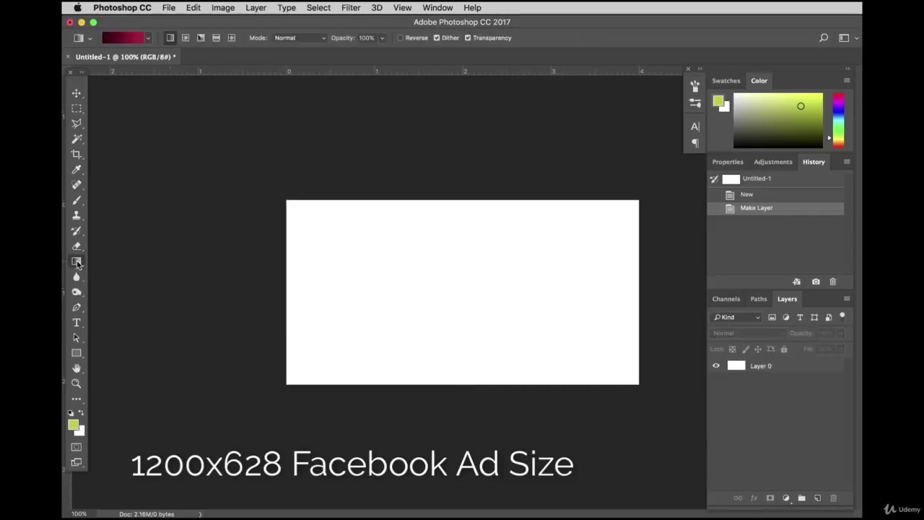
pyautogui.click(148, 39)
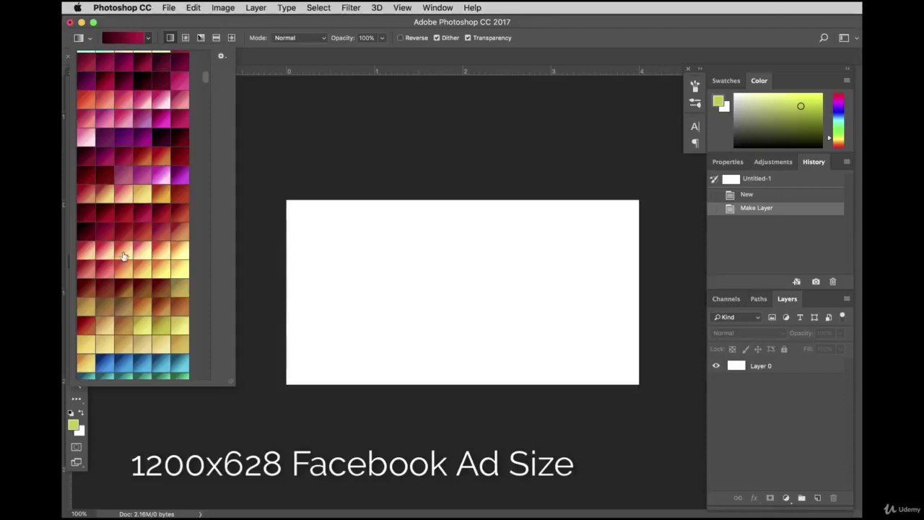
pyautogui.scroll(2, 149, 191)
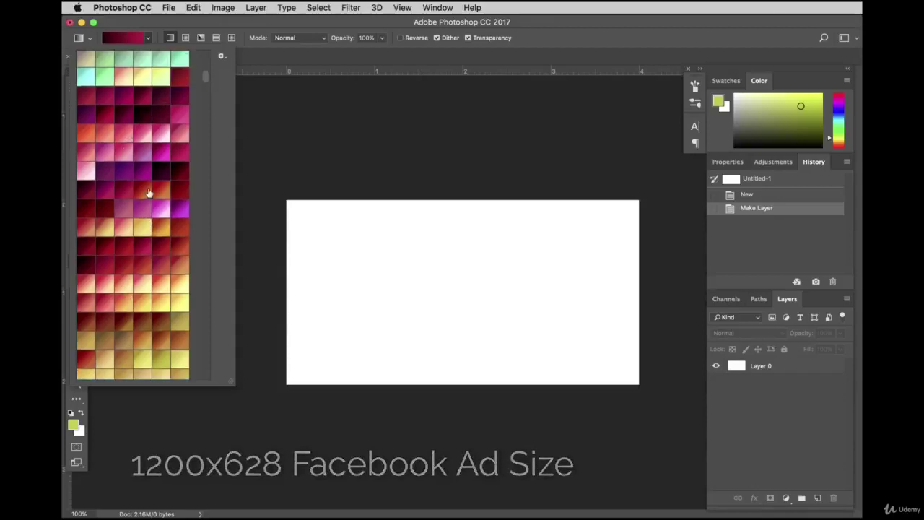
pyautogui.scroll(4, 149, 192)
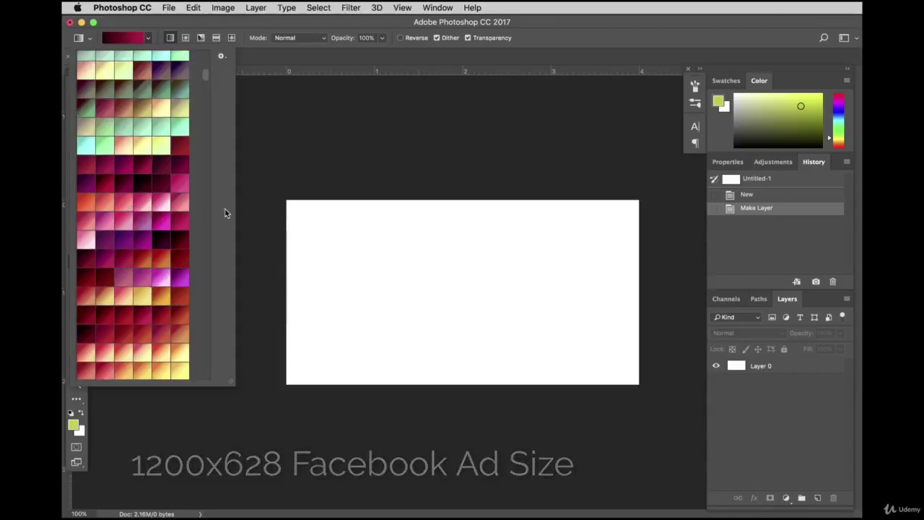
pyautogui.click(133, 37)
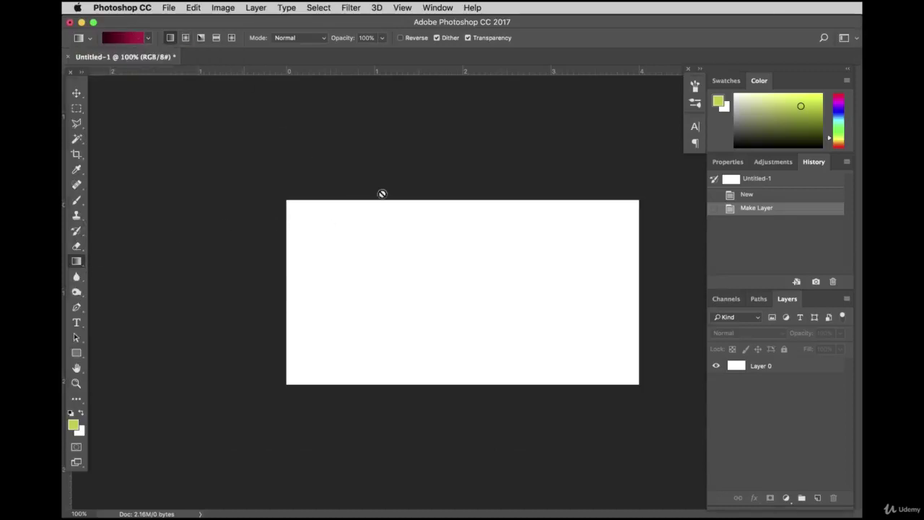
pyautogui.click(130, 38)
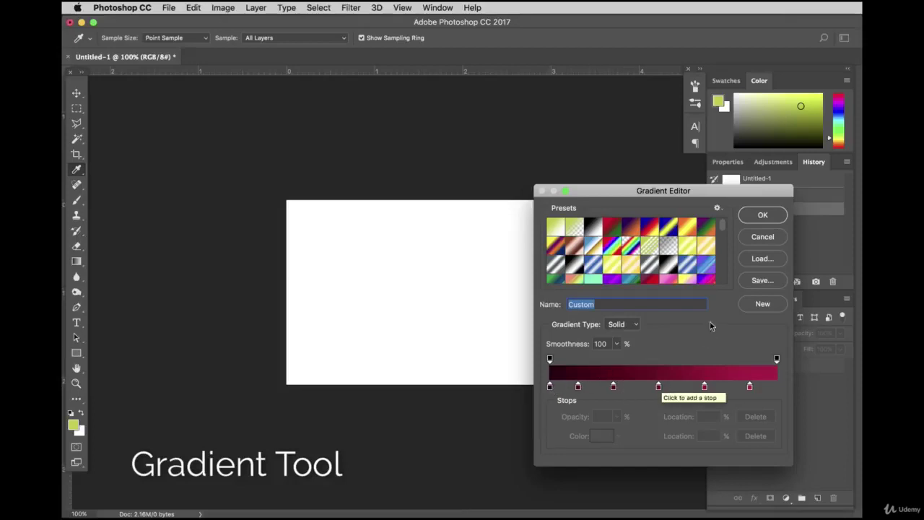
pyautogui.click(763, 215)
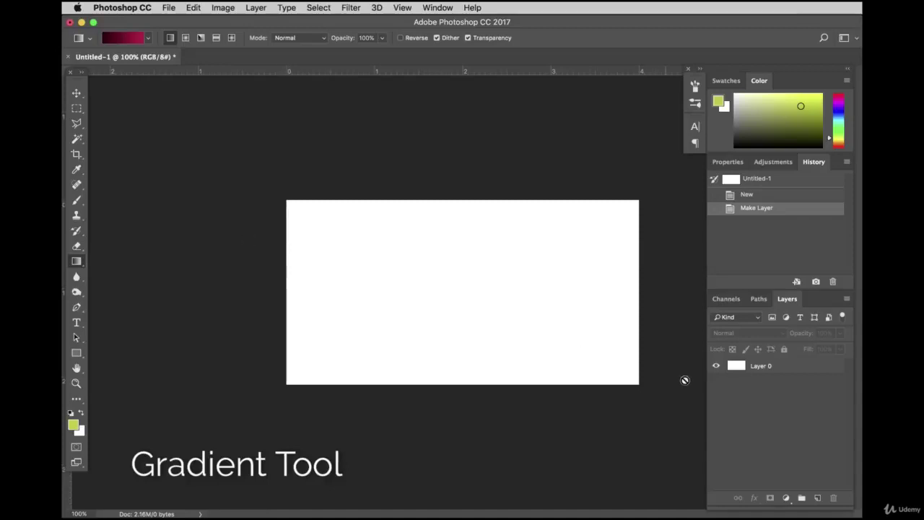
# Fill Layer 0 with the dark maroon to crimson linear gradient, running diagonally from the canvas's upper-left to its lower-right corner.
pyautogui.click(796, 373)
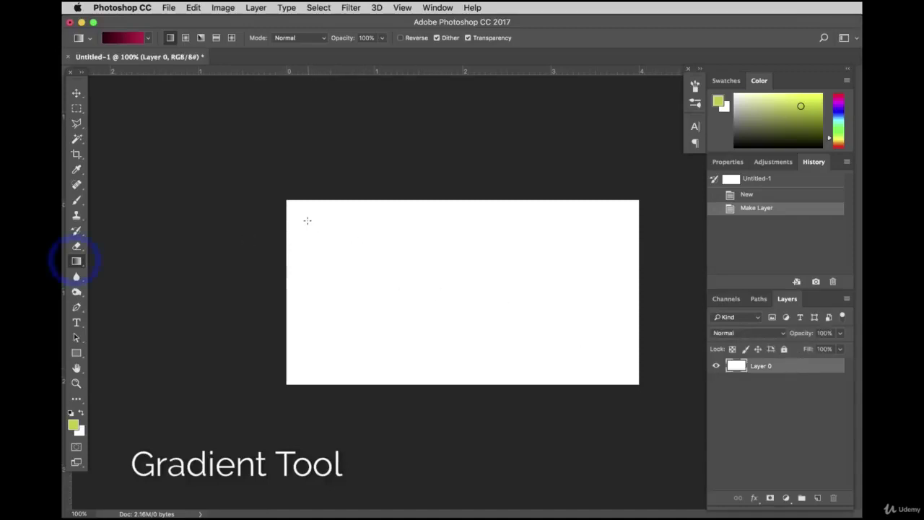
pyautogui.moveTo(303, 214); pyautogui.dragTo(593, 365)
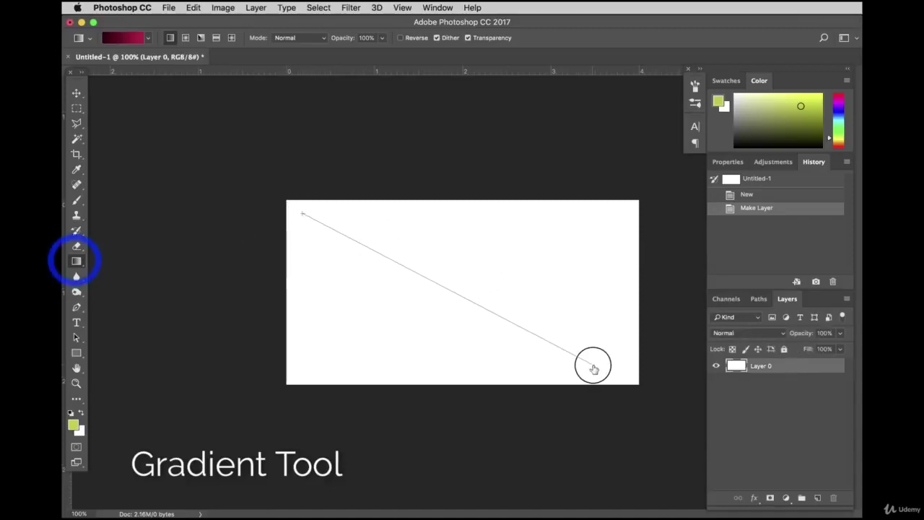
pyautogui.moveTo(337, 223); pyautogui.dragTo(617, 374)
pyautogui.click(76, 96)
pyautogui.click(202, 152)
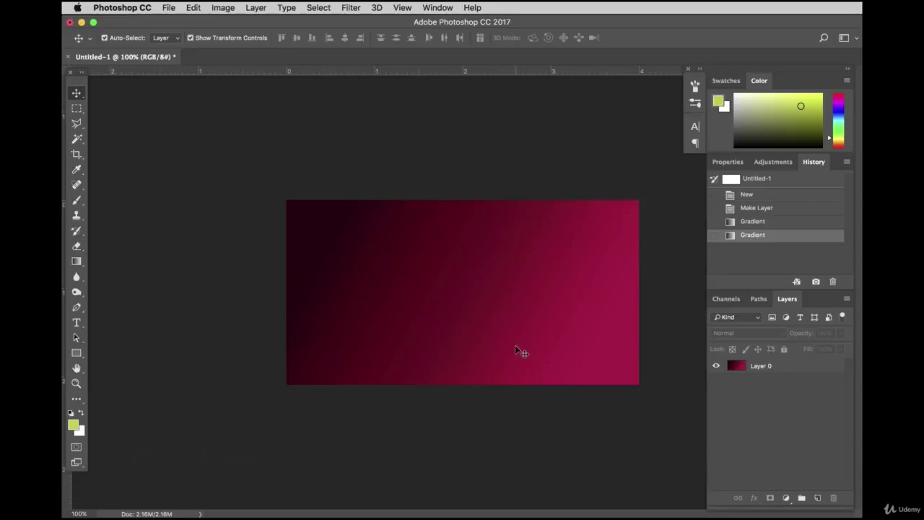
# Select a triangular area over the canvas's lower-left corner with the Polygonal Lasso, starting about a quarter of the way down the left edge.
pyautogui.click(77, 124)
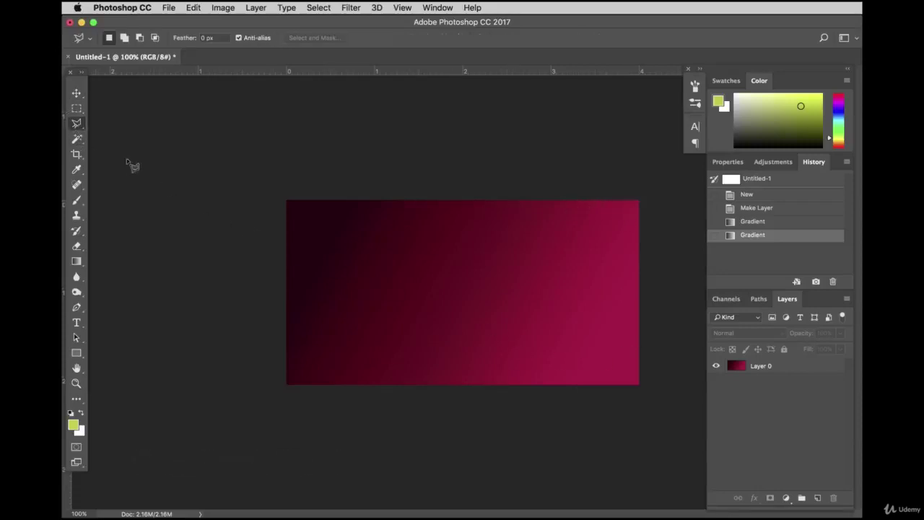
pyautogui.click(285, 248)
pyautogui.click(376, 406)
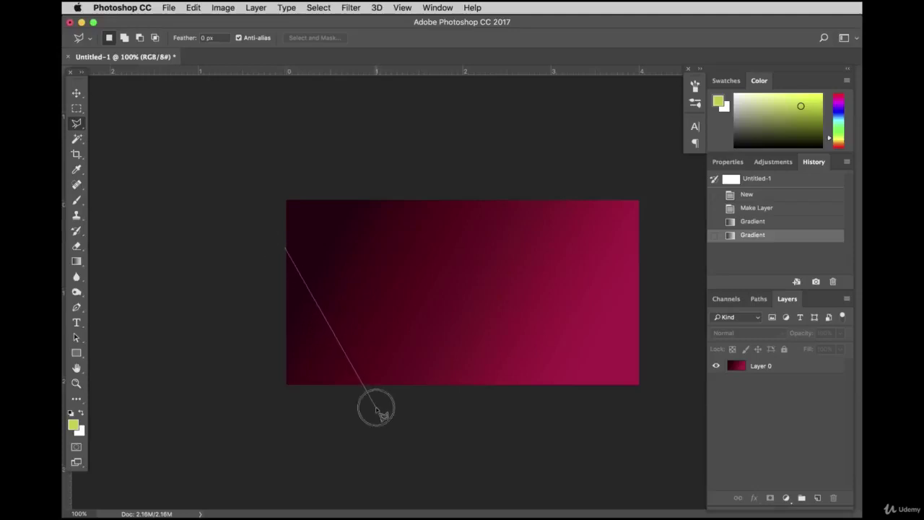
pyautogui.click(274, 397)
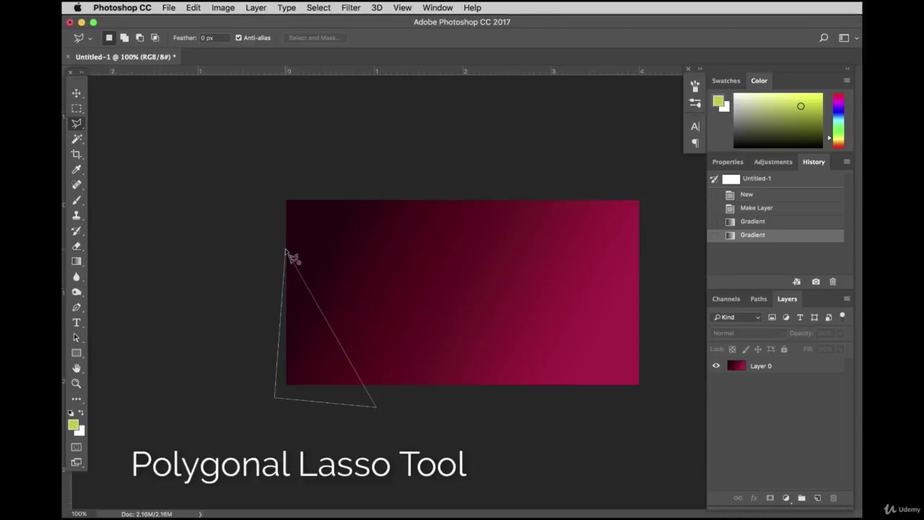
pyautogui.click(286, 253)
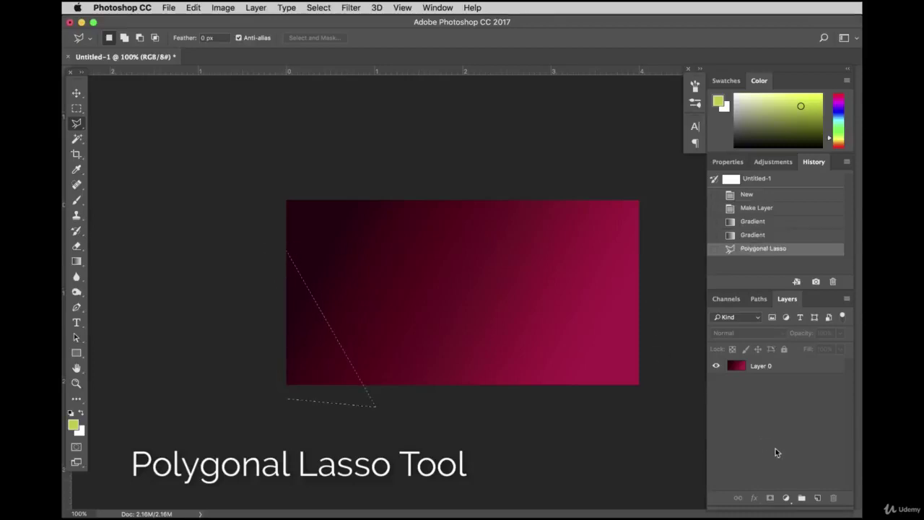
# Add a new layer, fill the triangular selection with a green to yellow linear gradient running diagonally downward, and deselect.
pyautogui.click(817, 499)
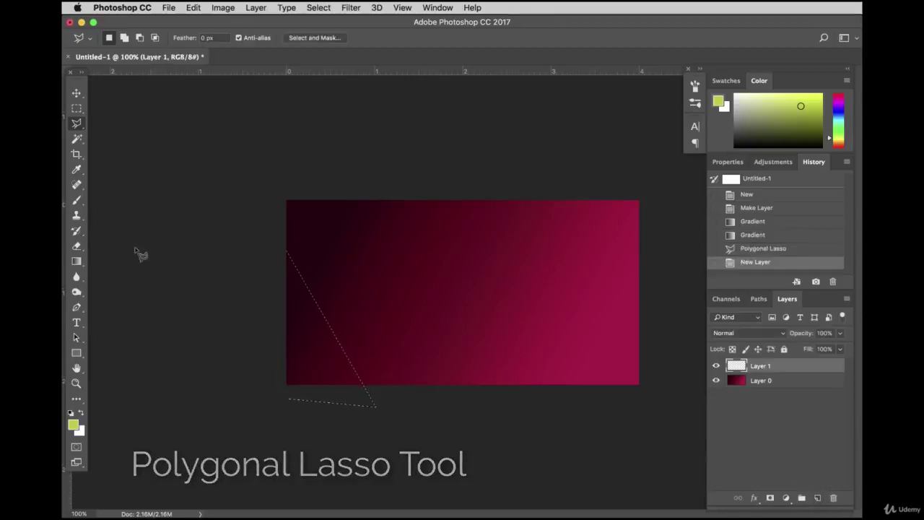
pyautogui.moveTo(74, 264); pyautogui.dragTo(123, 258)
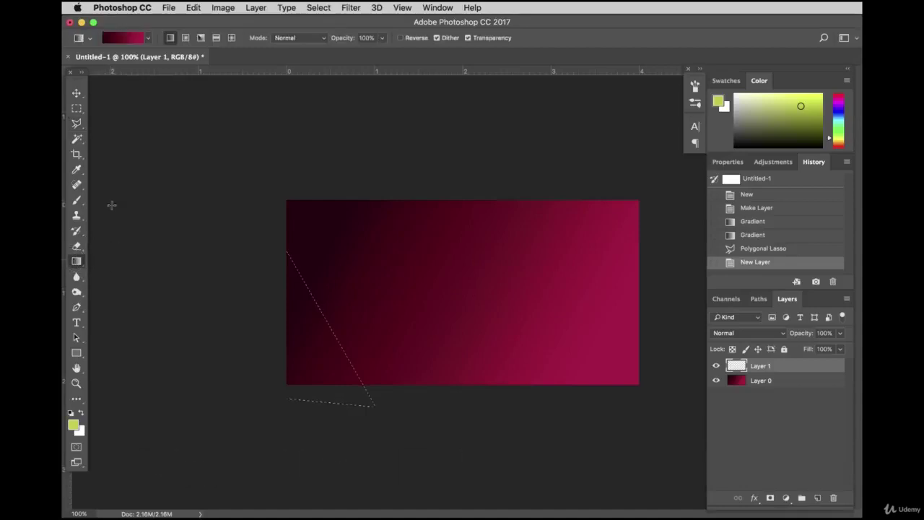
pyautogui.click(149, 40)
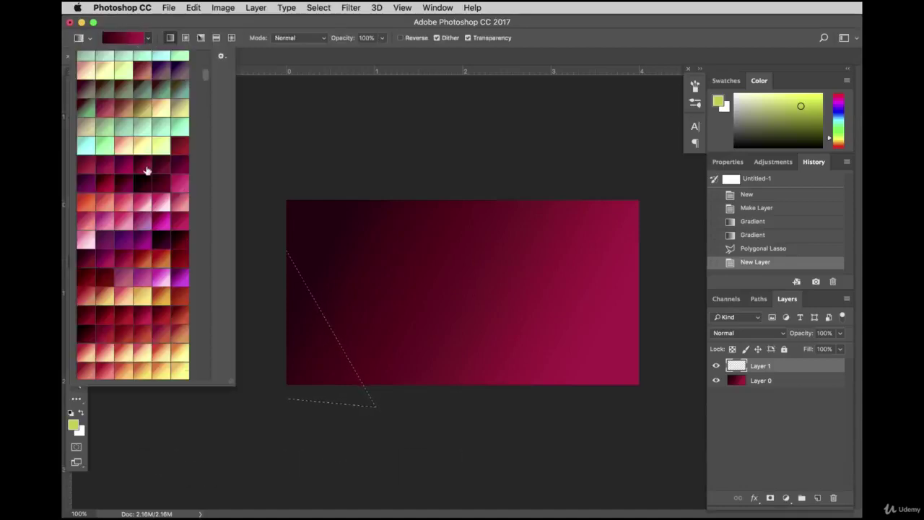
pyautogui.scroll(-10, 146, 171)
pyautogui.scroll(-5, 145, 224)
pyautogui.doubleClick(121, 160)
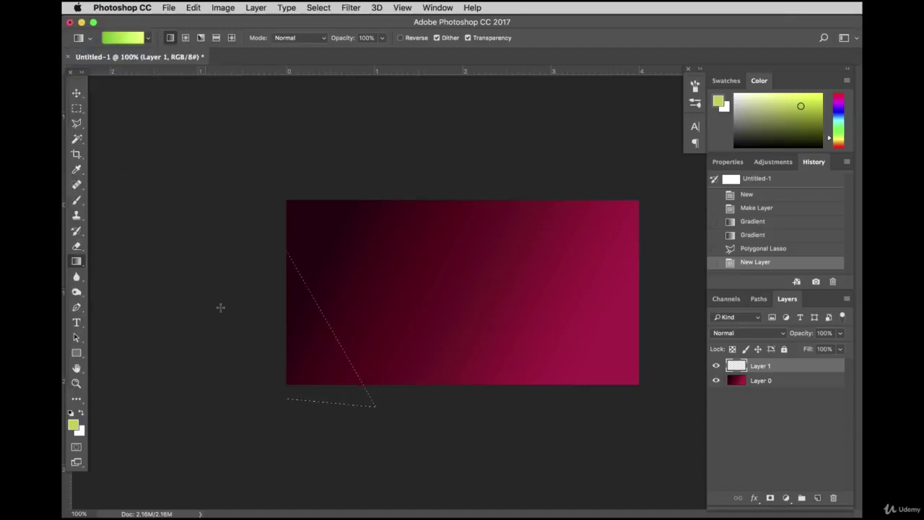
pyautogui.moveTo(274, 313)
pyautogui.mouseDown()
pyautogui.moveTo(343, 371)
pyautogui.moveTo(361, 403)
pyautogui.mouseUp()
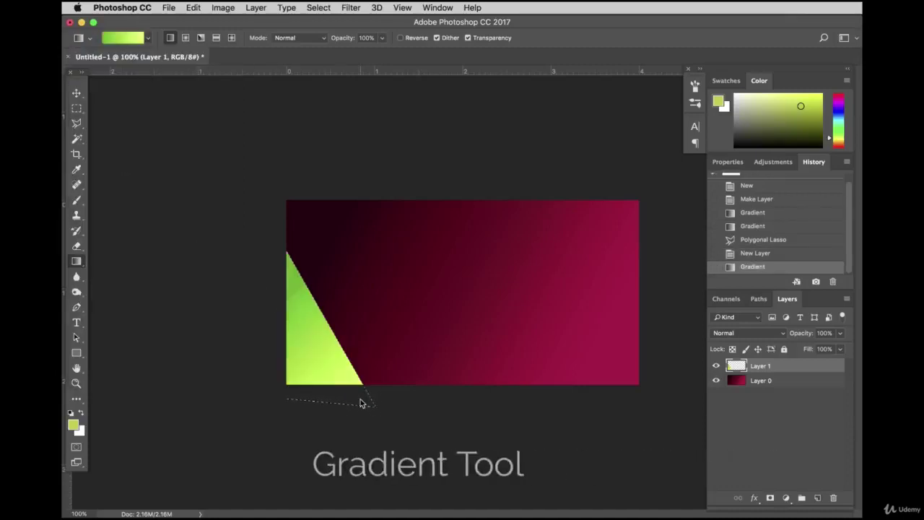
pyautogui.press('m')
pyautogui.click(229, 170)
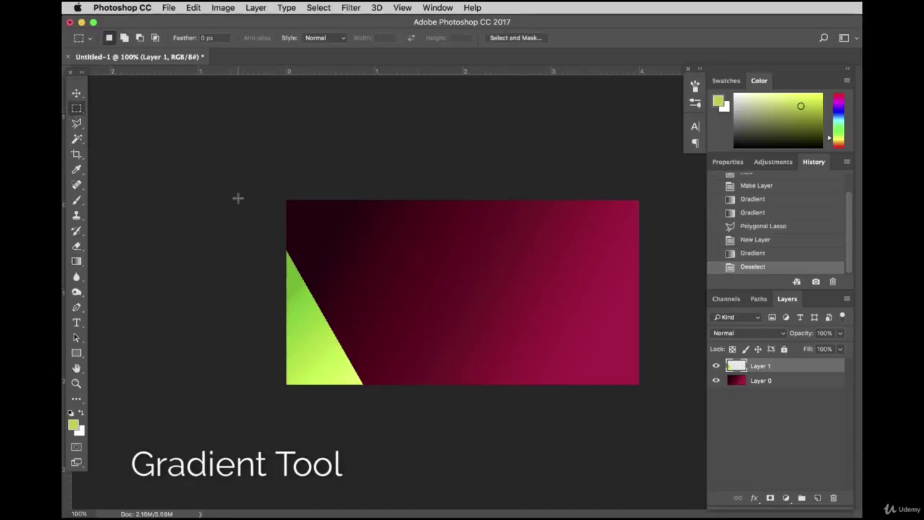
# Duplicate the green triangle's layer, Layer 1, and move the copy up and across to just right of the canvas centre.
pyautogui.click(76, 92)
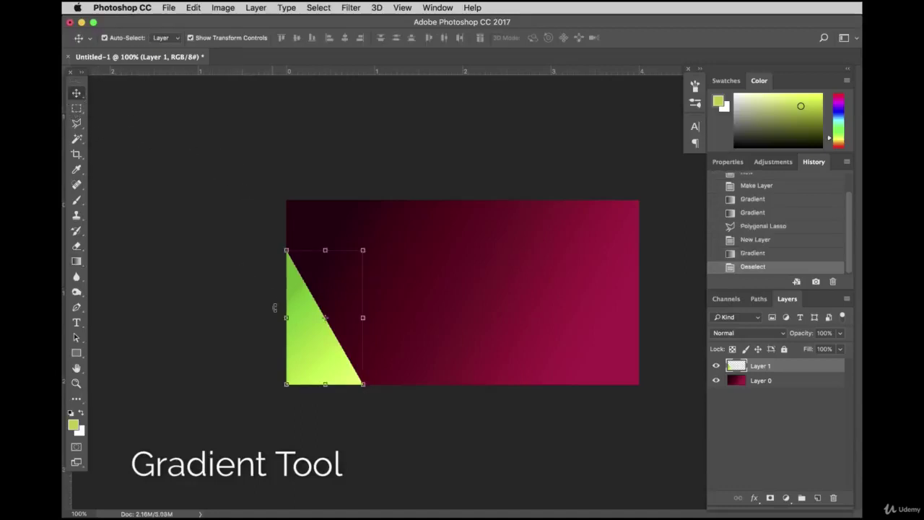
pyautogui.click(226, 7)
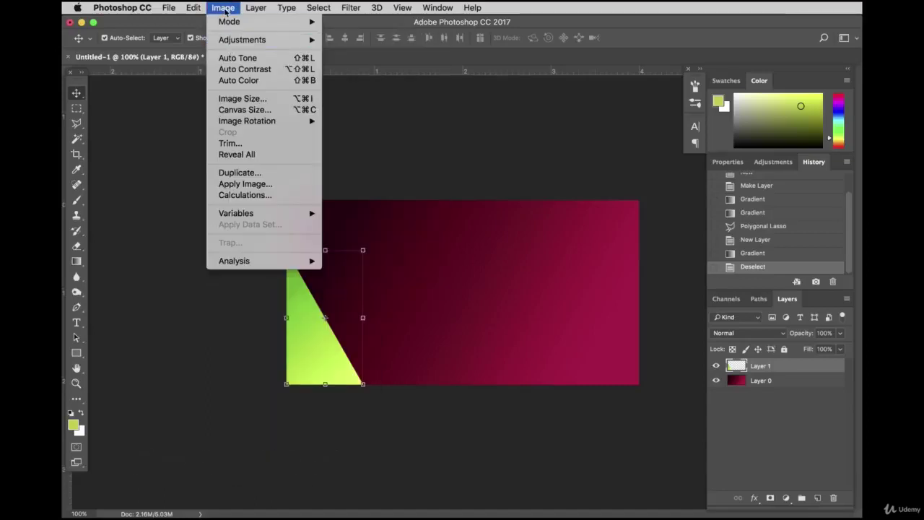
pyautogui.click(253, 7)
pyautogui.click(253, 7)
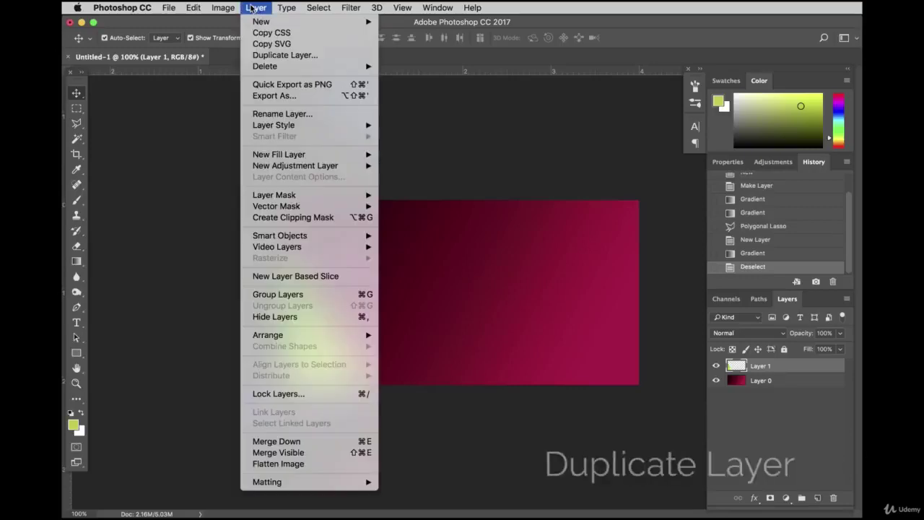
pyautogui.click(271, 55)
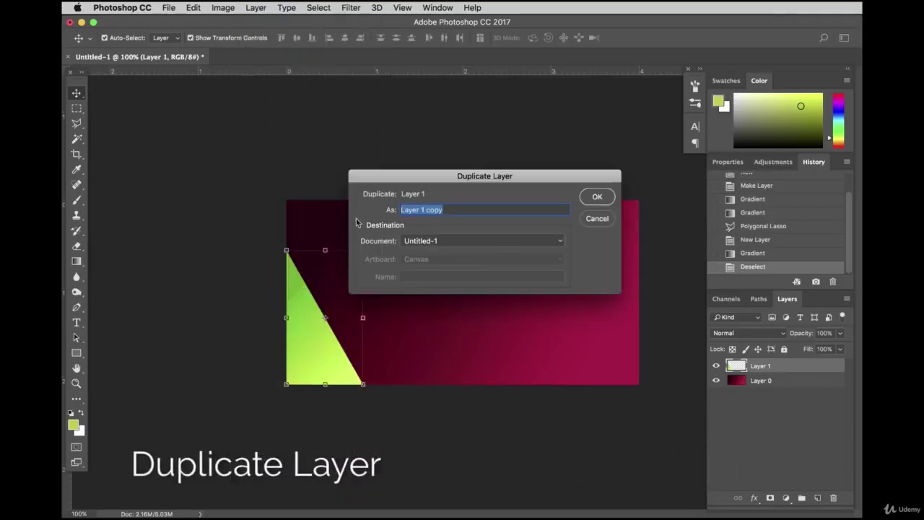
pyautogui.click(598, 198)
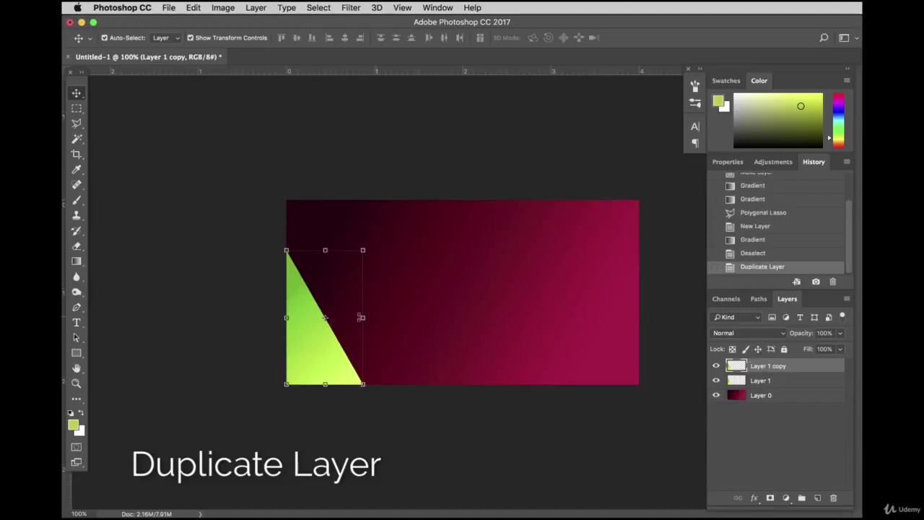
pyautogui.moveTo(313, 340); pyautogui.dragTo(498, 315)
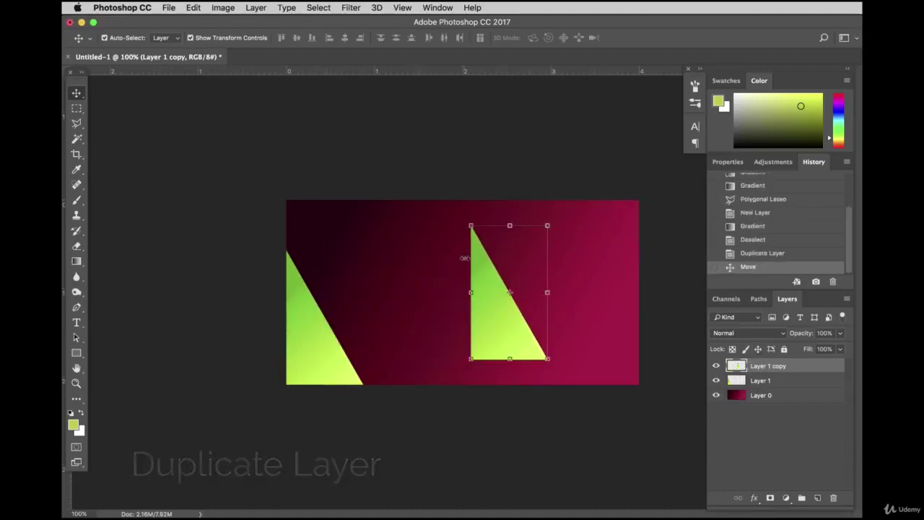
# Rotate the copied green triangle upside down and fit it into the canvas's upper-right corner, partly beyond the edges.
pyautogui.click(224, 7)
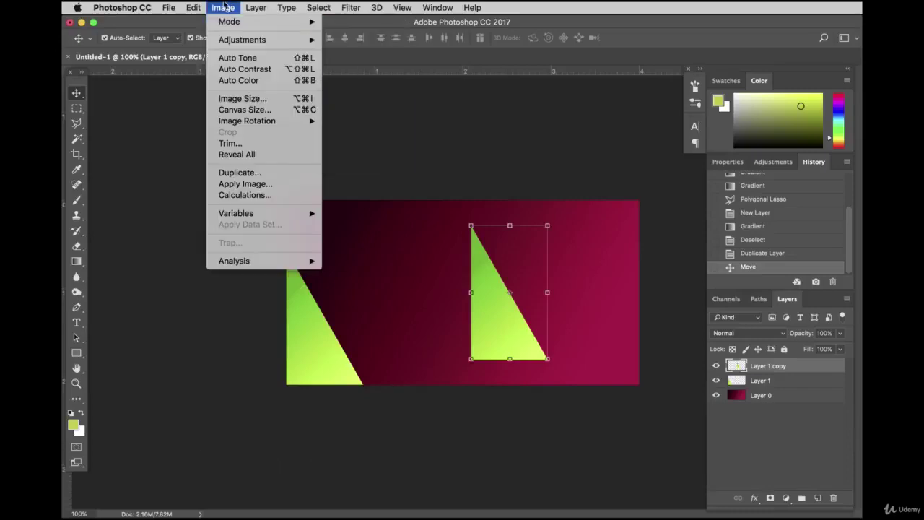
pyautogui.click(535, 233)
pyautogui.moveTo(556, 220); pyautogui.dragTo(480, 335)
pyautogui.moveTo(508, 287); pyautogui.dragTo(336, 302)
pyautogui.moveTo(374, 256); pyautogui.dragTo(372, 251)
pyautogui.moveTo(344, 310); pyautogui.dragTo(609, 239)
pyautogui.press('Return')
pyautogui.click(478, 115)
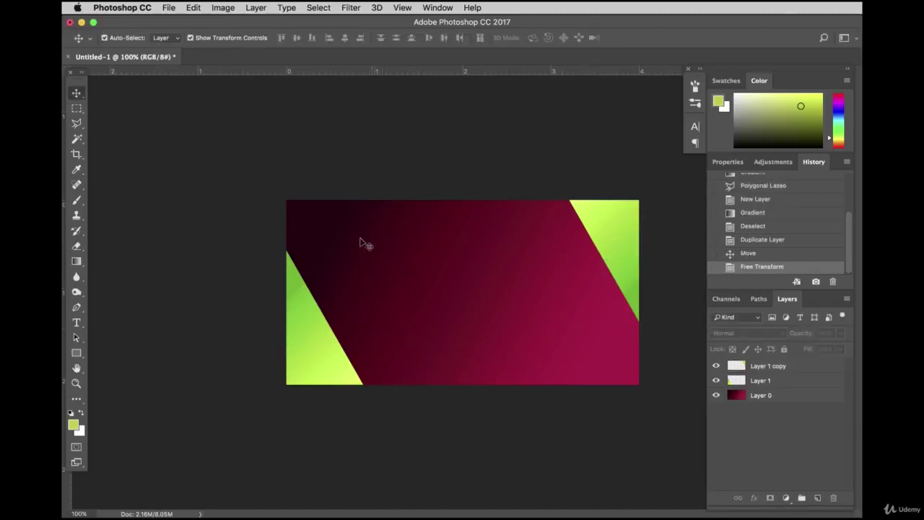
# Add the white Raleway text "BOLD / ads get / noticed!" on three lines and move it slightly up and left between the triangles.
pyautogui.click(77, 323)
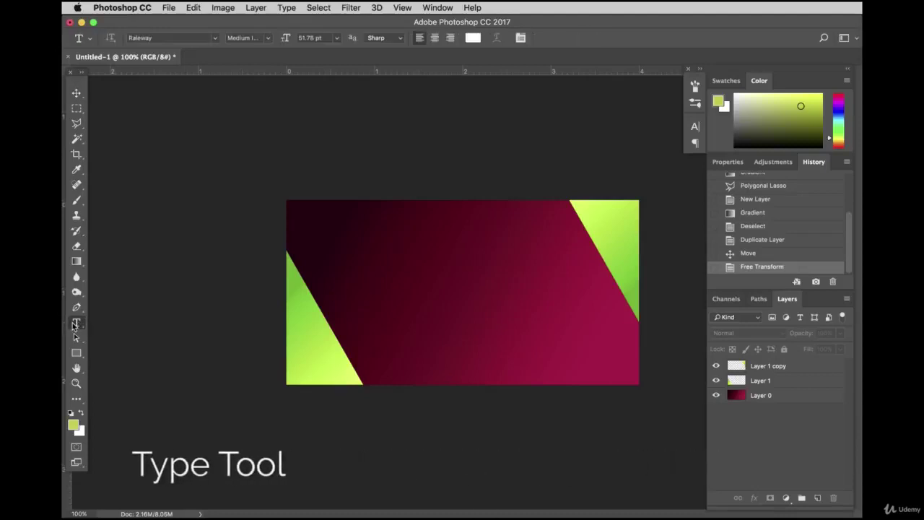
pyautogui.click(366, 271)
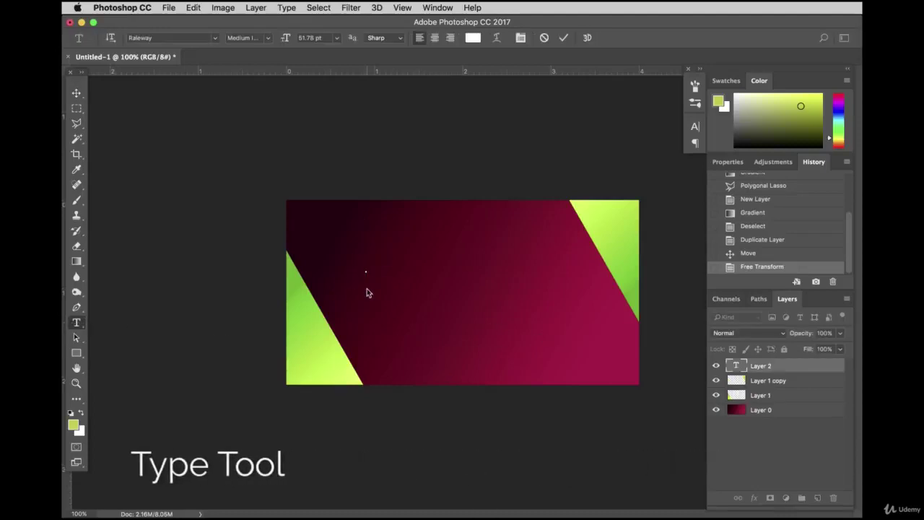
pyautogui.write('BOLD')
pyautogui.press('Return')
pyautogui.write('a')
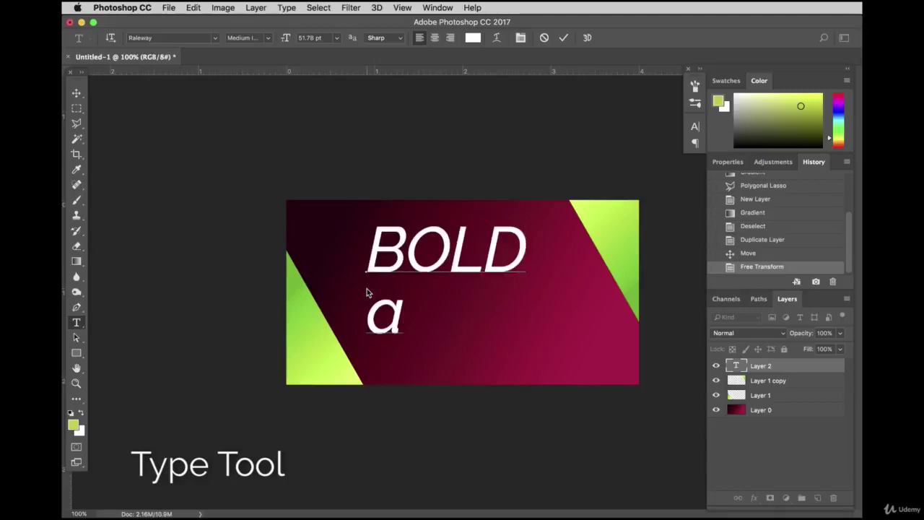
pyautogui.write('ds get')
pyautogui.press('Return')
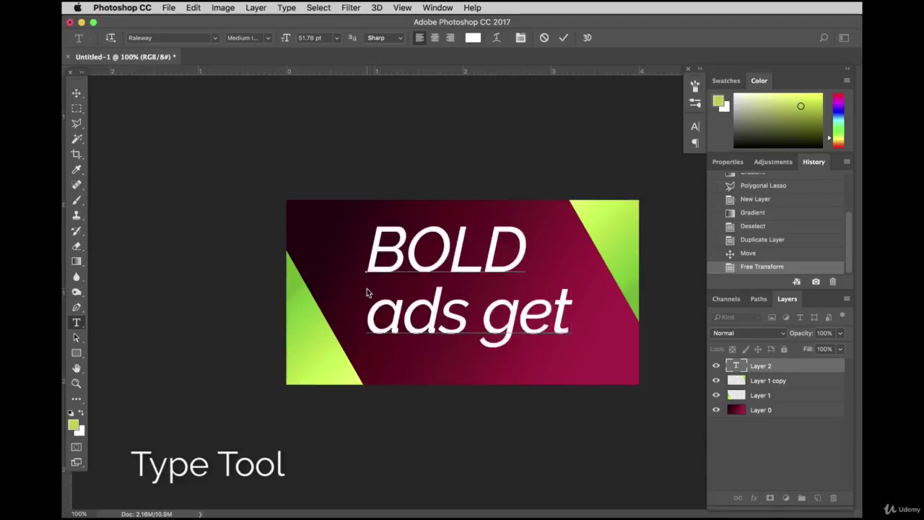
pyautogui.write('noticed!')
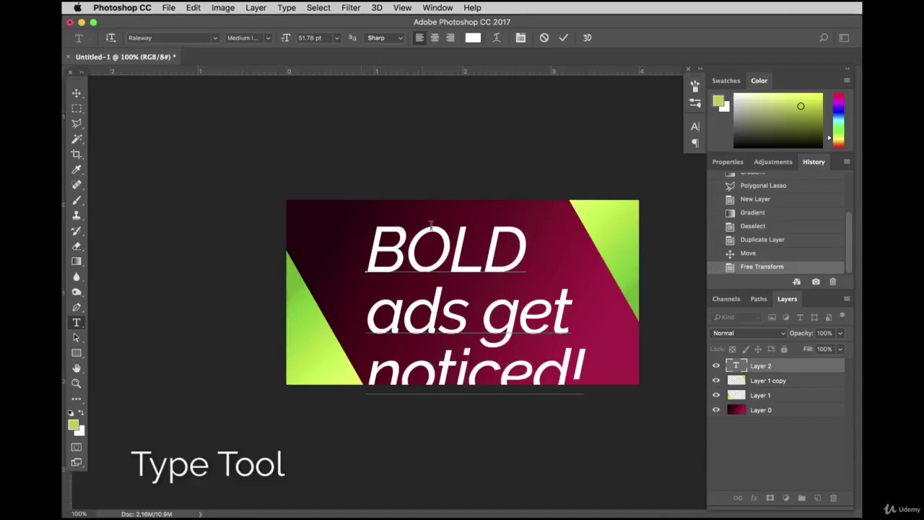
pyautogui.click(76, 92)
pyautogui.moveTo(421, 253); pyautogui.dragTo(409, 236)
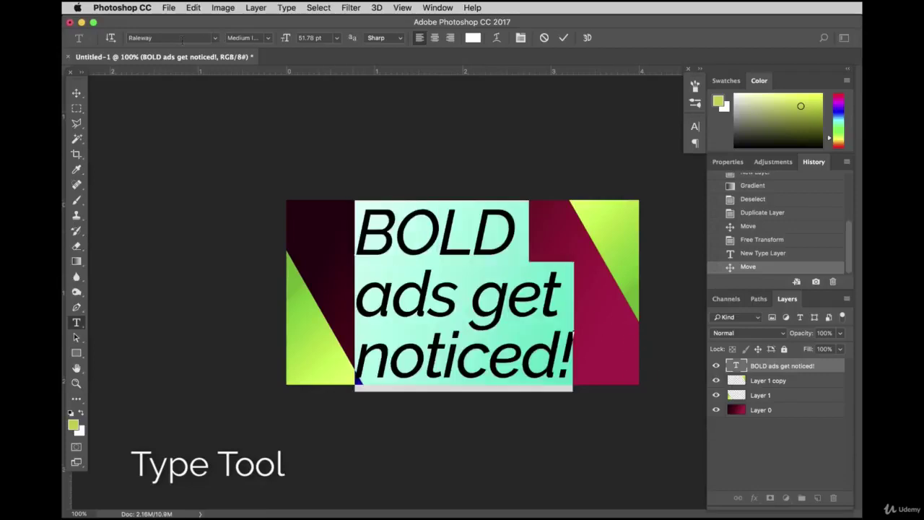
# Set the font style of the whole "BOLD ads get noticed!" text to Black.
pyautogui.click(271, 39)
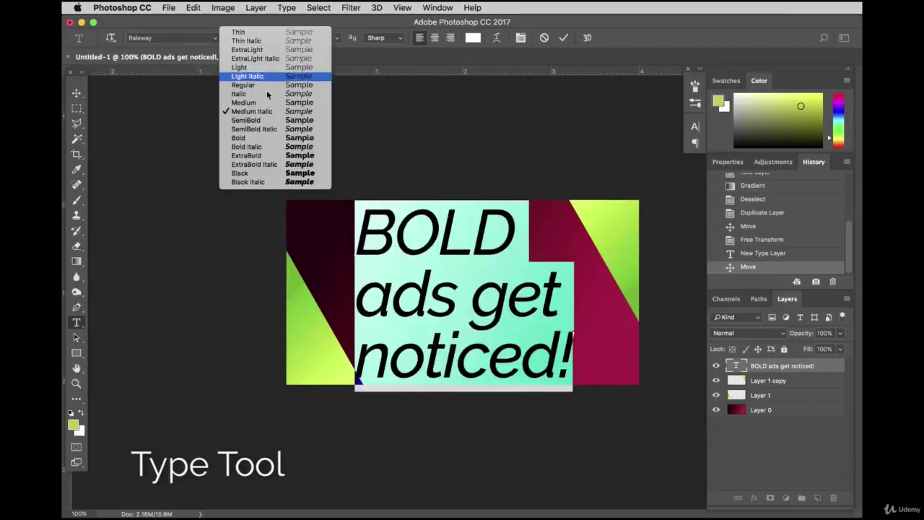
pyautogui.click(263, 174)
pyautogui.click(444, 228)
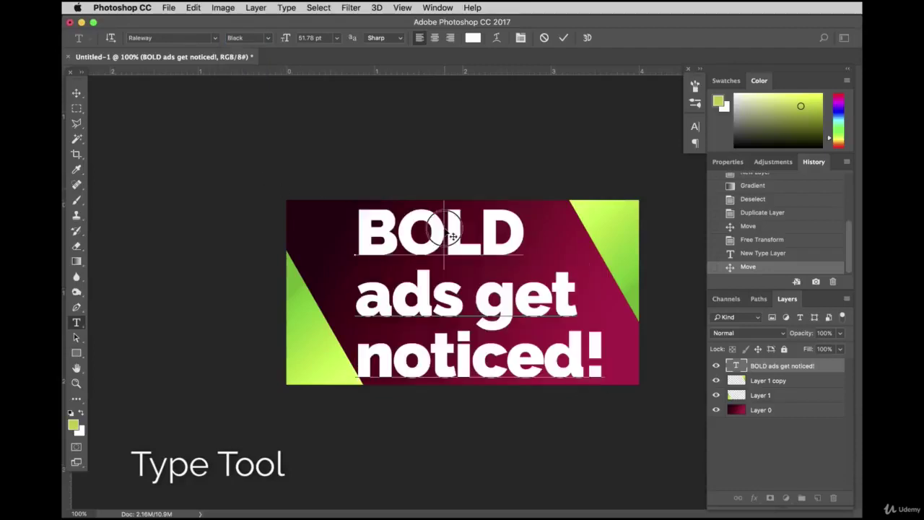
# Reduce the font size of the lines "ads get" and "noticed!" to 30.78 pt, keeping "BOLD" large.
pyautogui.moveTo(355, 231); pyautogui.dragTo(514, 229)
pyautogui.moveTo(365, 293); pyautogui.dragTo(642, 352)
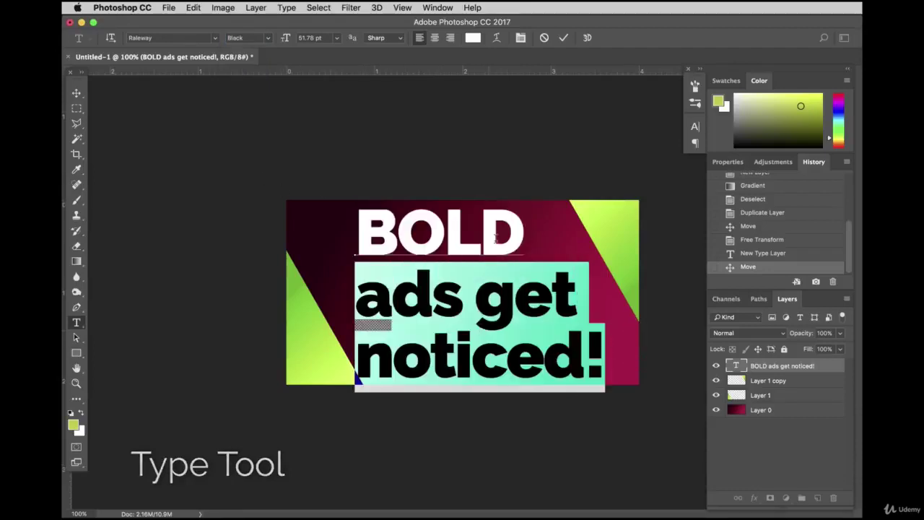
pyautogui.click(467, 281)
pyautogui.click(368, 302)
pyautogui.moveTo(368, 302); pyautogui.dragTo(619, 355)
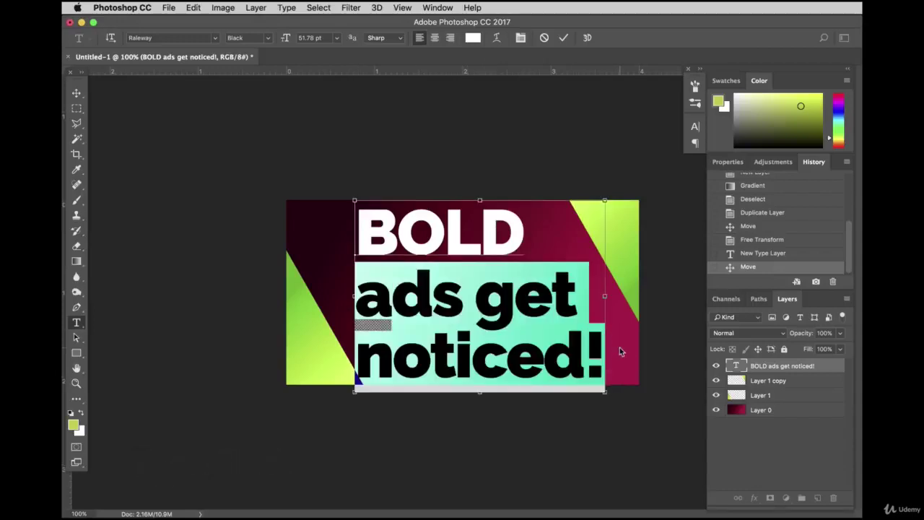
pyautogui.press('super+shift+comma')
pyautogui.press('super+shift+comma')
pyautogui.press('super+shift+comma')
pyautogui.press('super+shift+comma')
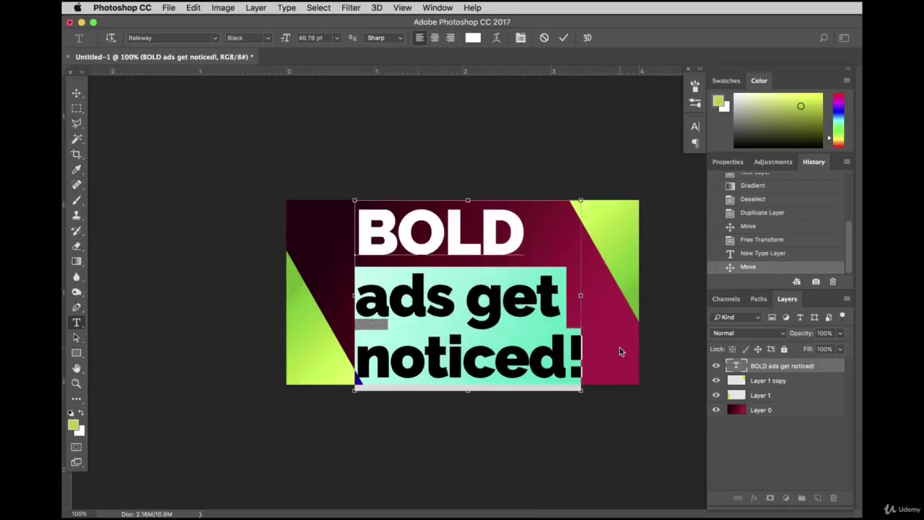
pyautogui.press('super+shift+comma')
pyautogui.press('super+shift+comma')
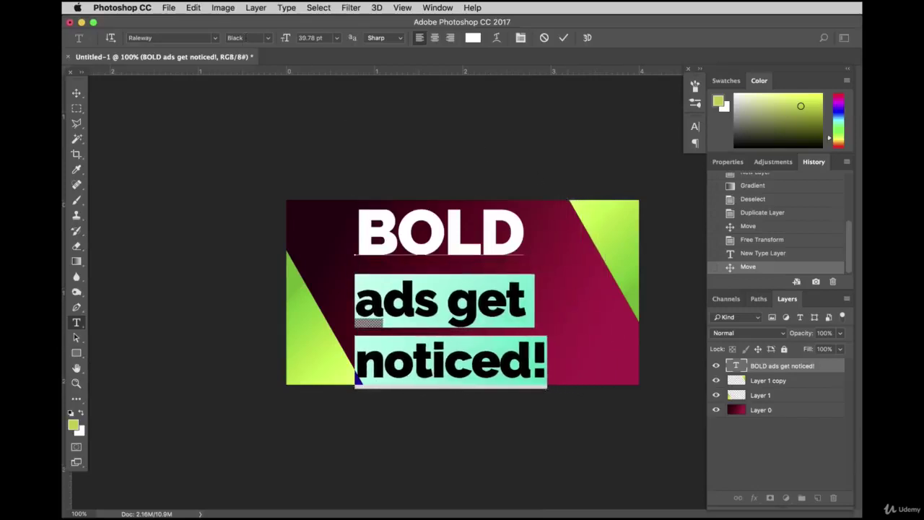
pyautogui.press('super+shift+comma')
pyautogui.press('super+shift+comma')
pyautogui.press('super+shift+comma')
pyautogui.press('super+shift+comma')
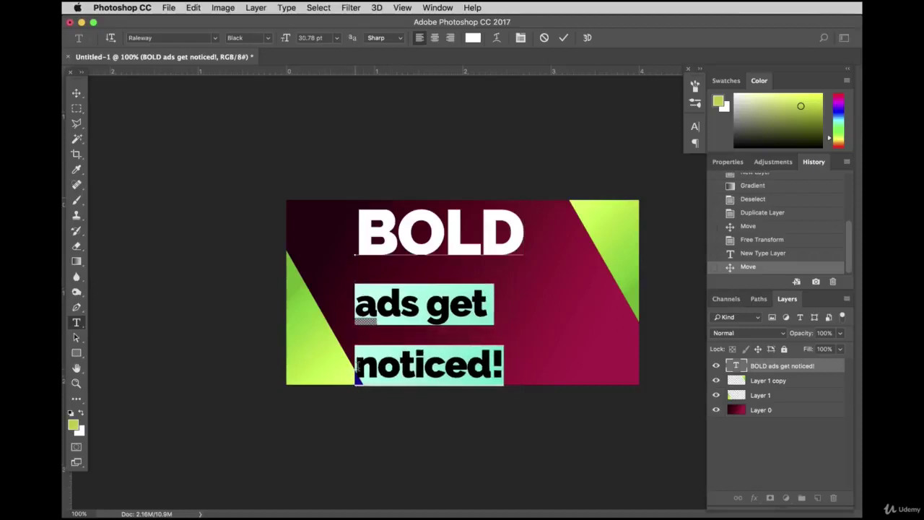
pyautogui.moveTo(370, 298)
pyautogui.click(76, 93)
pyautogui.click(237, 174)
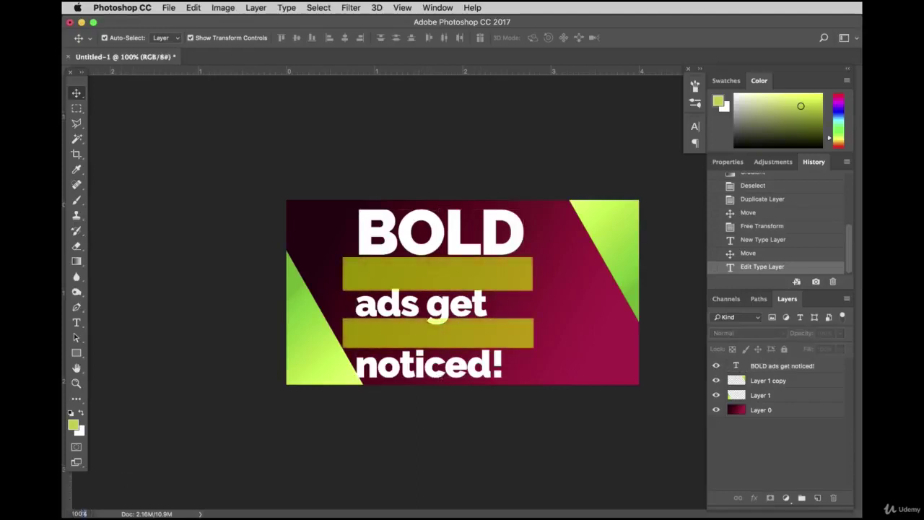
# Zoom the document to 140% and float it in its own window, enlarged to show the whole canvas.
pyautogui.write('140')
pyautogui.press('Return')
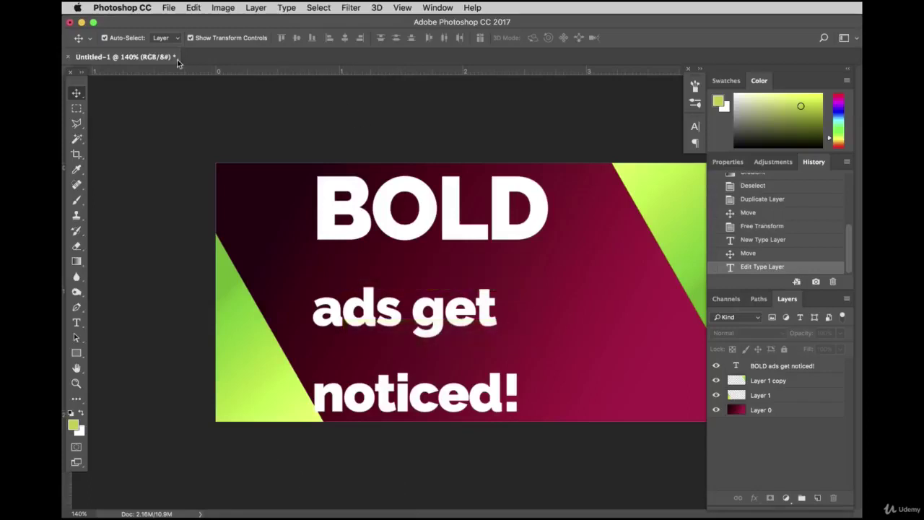
pyautogui.moveTo(150, 68); pyautogui.dragTo(183, 65)
pyautogui.moveTo(620, 346); pyautogui.dragTo(692, 450)
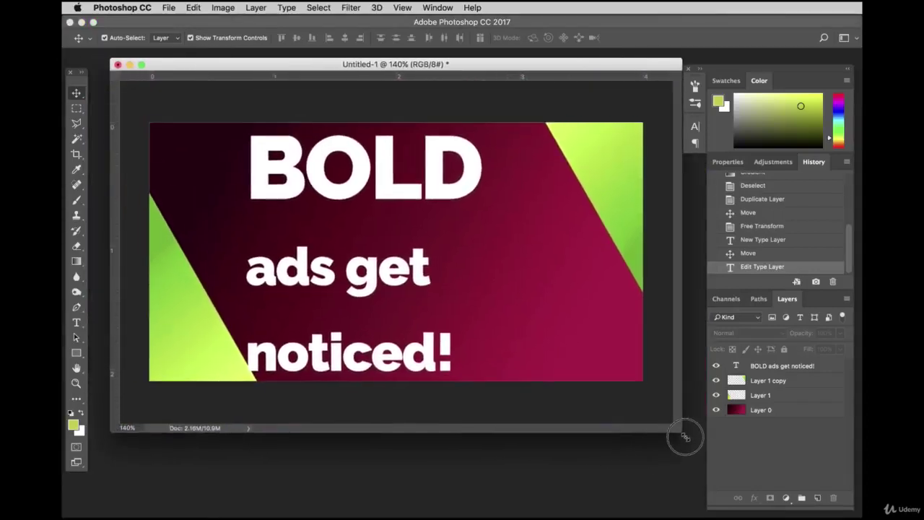
# Set the leading of the whole text to 28 pt and move the text down to the vertical middle of the canvas.
pyautogui.click(505, 202)
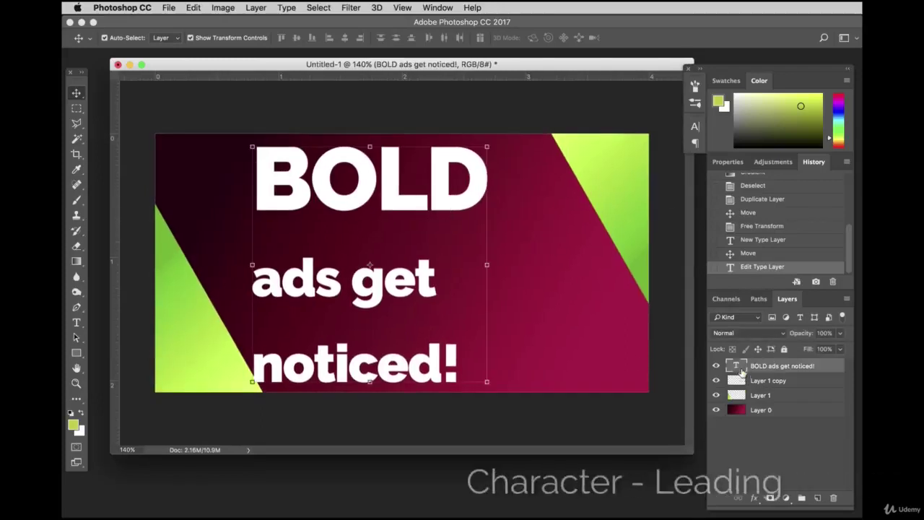
pyautogui.doubleClick(736, 365)
pyautogui.click(695, 129)
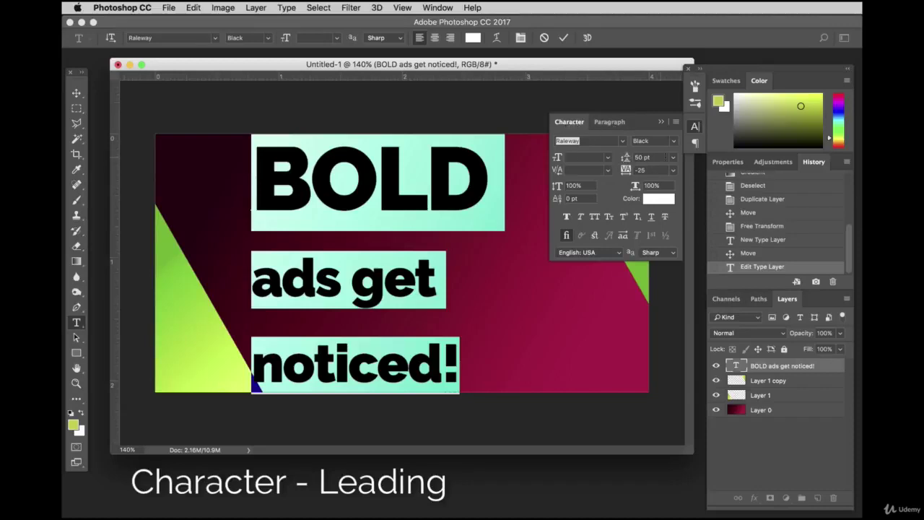
pyautogui.click(672, 160)
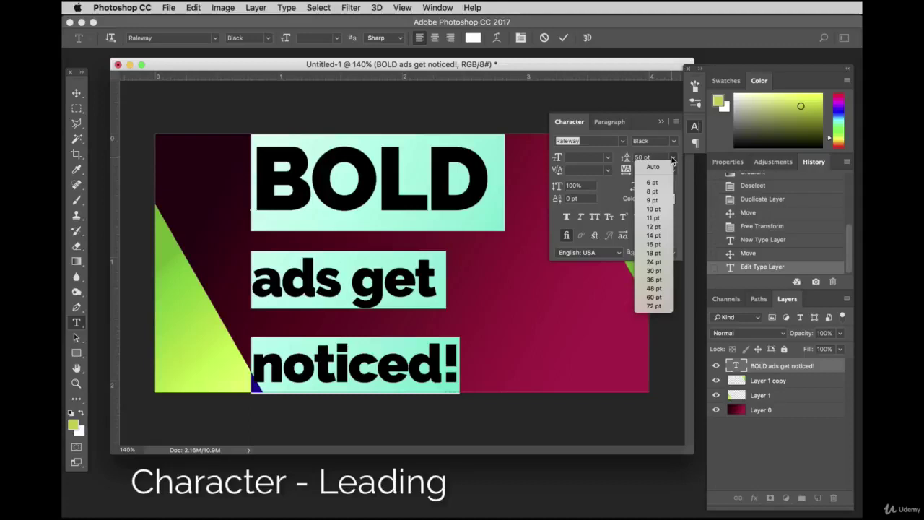
pyautogui.click(655, 271)
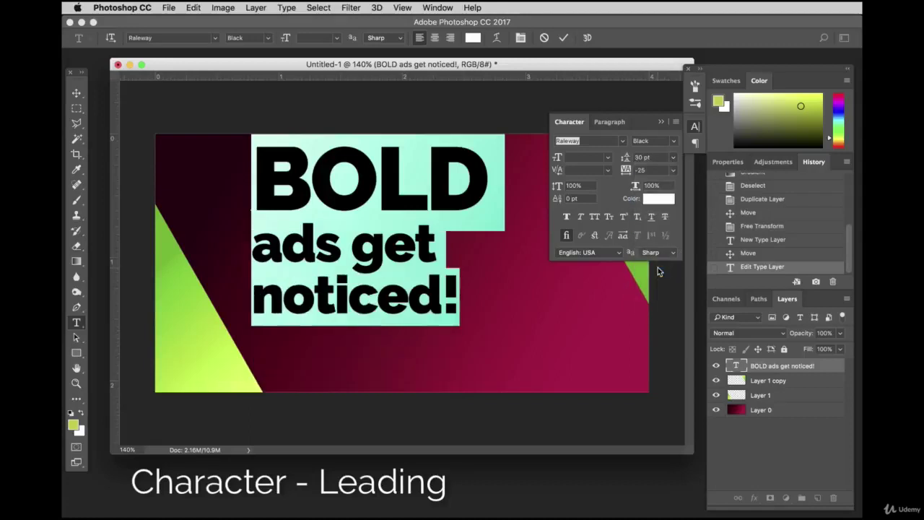
pyautogui.click(650, 163)
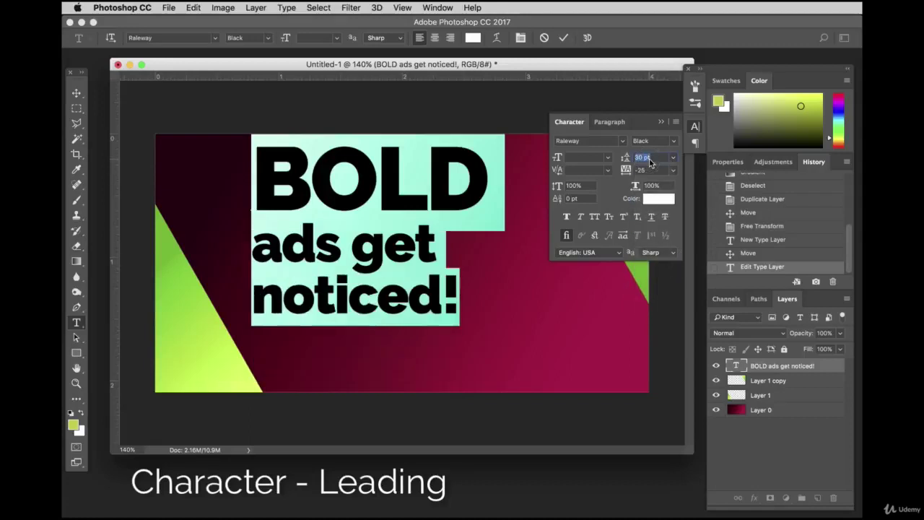
pyautogui.write('28')
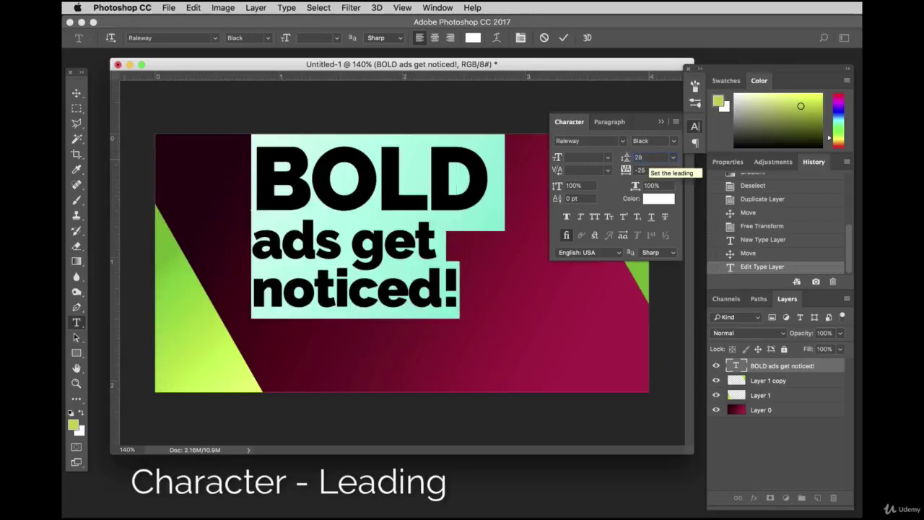
pyautogui.click(76, 94)
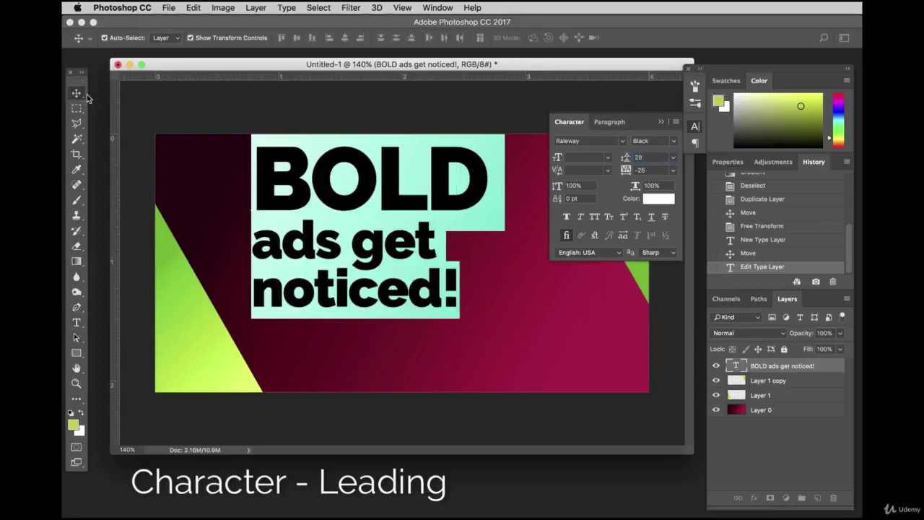
pyautogui.moveTo(388, 181); pyautogui.dragTo(390, 221)
# Set the font style of the lines "ads get" and "noticed!" to Light Italic and collapse the character settings.
pyautogui.doubleClick(268, 283)
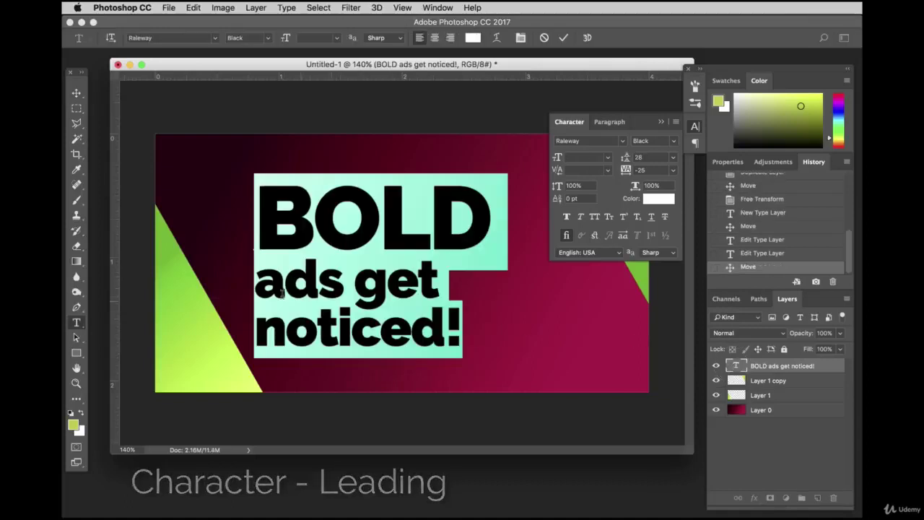
pyautogui.moveTo(257, 279); pyautogui.dragTo(491, 325)
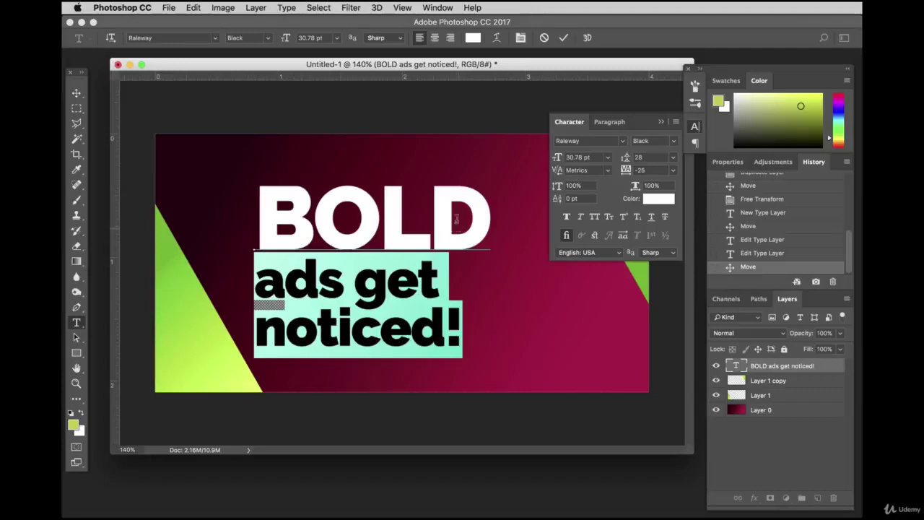
pyautogui.click(270, 40)
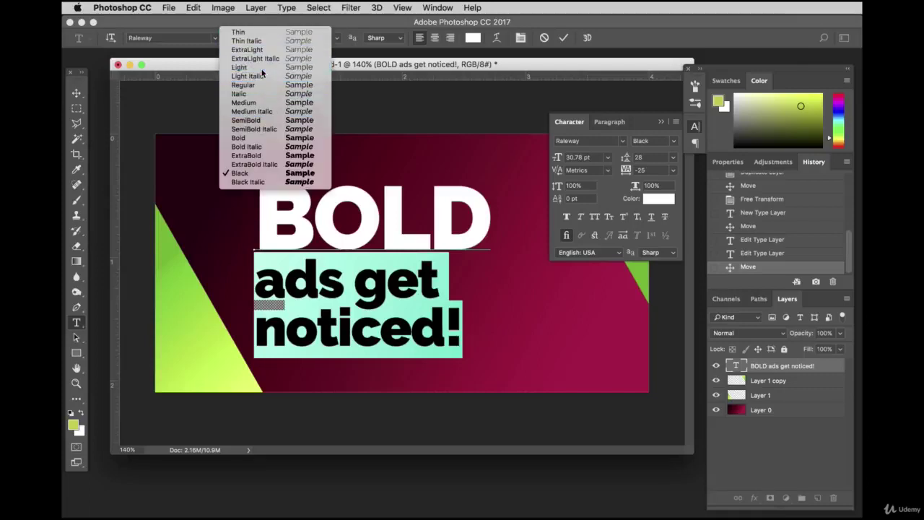
pyautogui.click(262, 69)
pyautogui.click(264, 37)
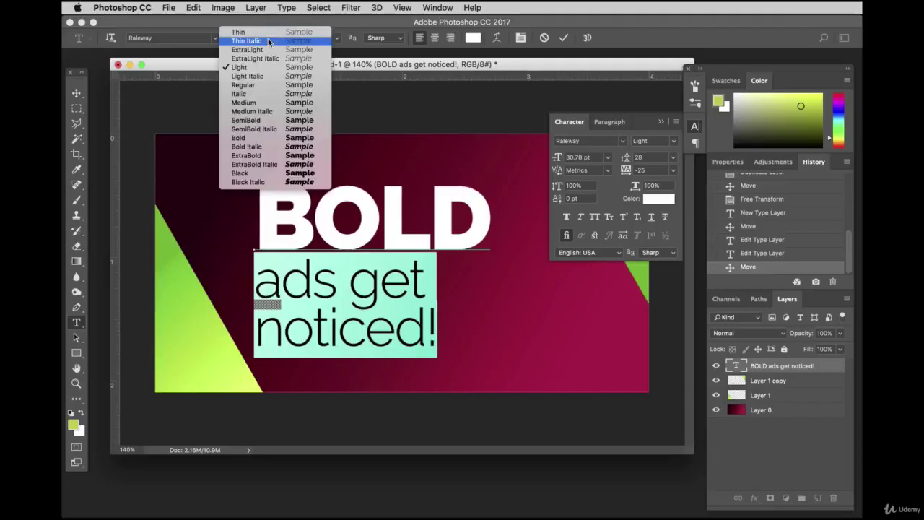
pyautogui.click(264, 77)
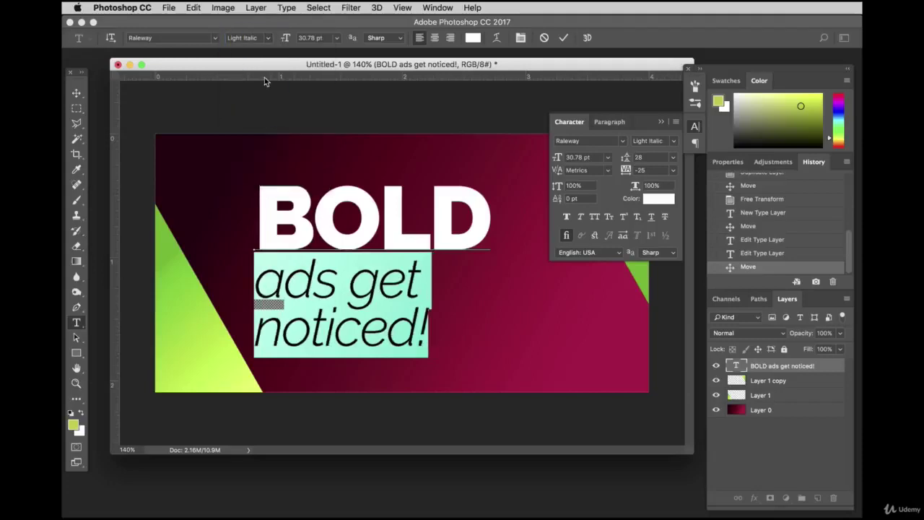
pyautogui.click(76, 93)
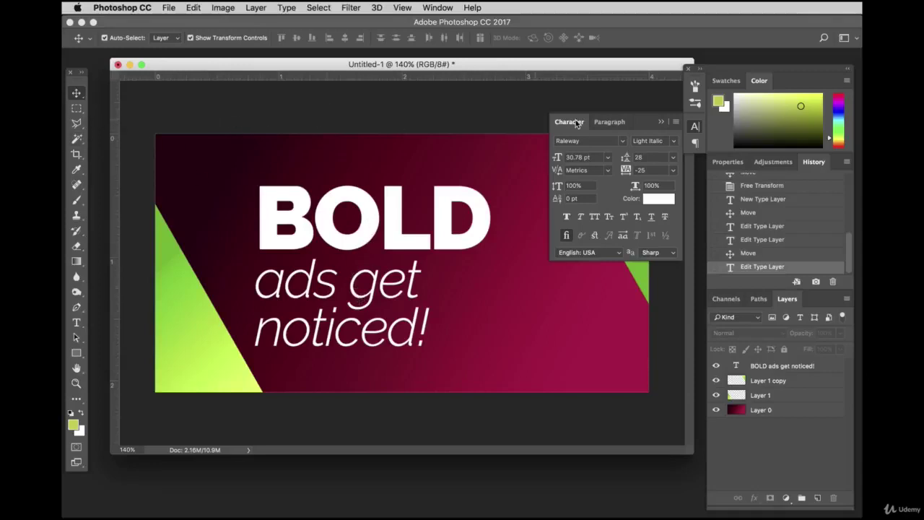
pyautogui.click(661, 122)
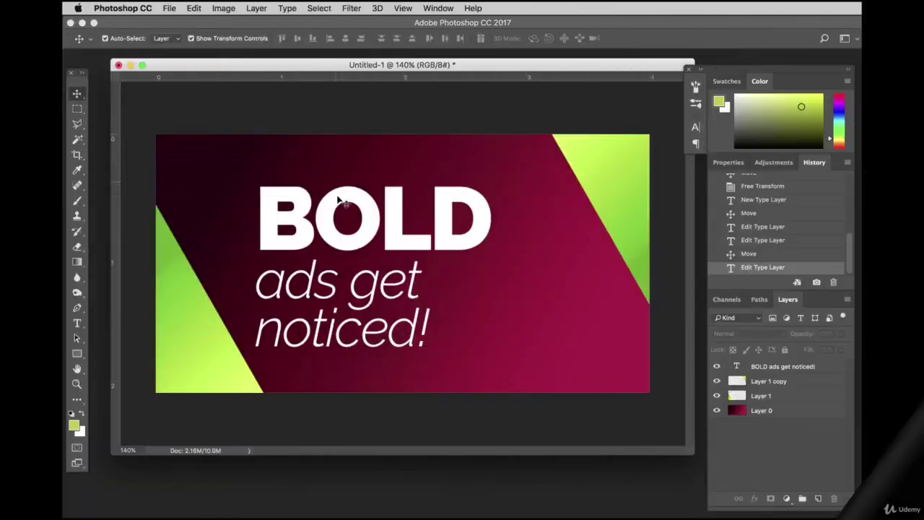
# Rotate the text 26.77 degrees counterclockwise and move it beside the slanted edge of the lower-left green triangle.
pyautogui.click(347, 200)
pyautogui.moveTo(367, 213)
pyautogui.mouseDown()
pyautogui.moveTo(403, 234)
pyautogui.moveTo(439, 225)
pyautogui.moveTo(343, 250)
pyautogui.moveTo(326, 218)
pyautogui.moveTo(385, 216)
pyautogui.mouseUp()
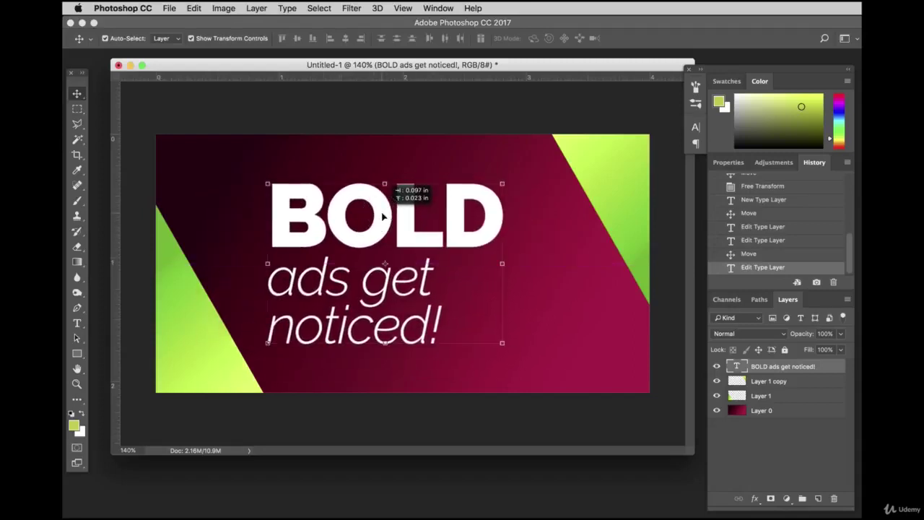
pyautogui.click(511, 168)
pyautogui.moveTo(511, 168); pyautogui.dragTo(440, 152)
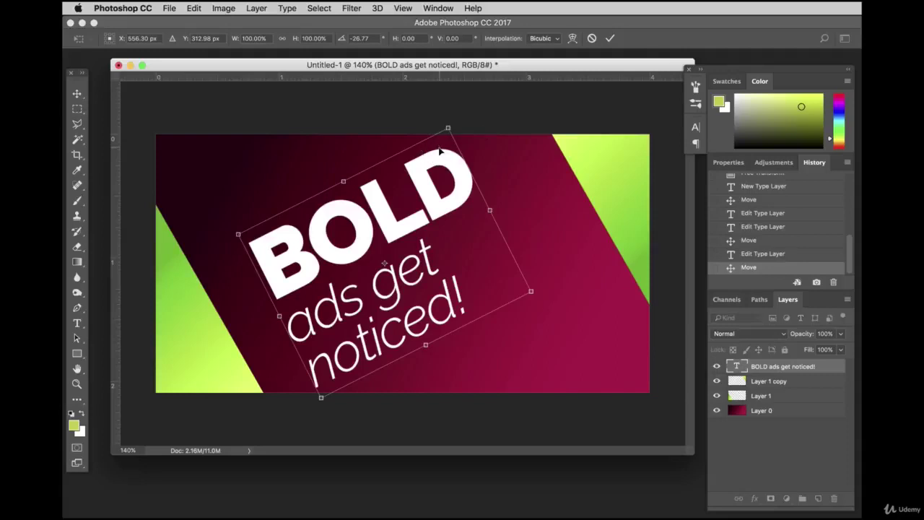
pyautogui.press('Return')
pyautogui.moveTo(387, 203); pyautogui.dragTo(350, 203)
pyautogui.click(175, 271)
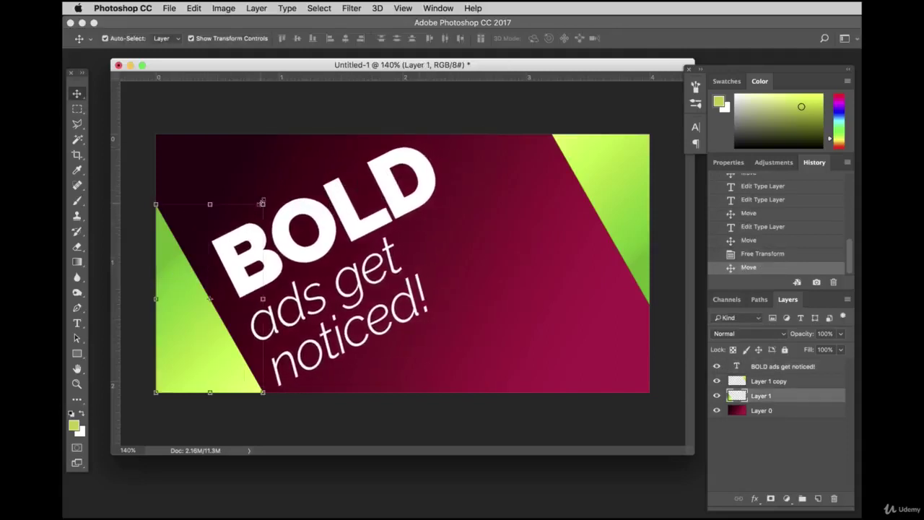
# Rotate the two green triangles slightly to match the headline's slant and reposition them at their canvas corners.
pyautogui.moveTo(273, 193); pyautogui.dragTo(279, 201)
pyautogui.moveTo(162, 203); pyautogui.dragTo(154, 179)
pyautogui.press('Return')
pyautogui.moveTo(632, 143); pyautogui.dragTo(217, 201)
pyautogui.moveTo(268, 178); pyautogui.dragTo(272, 177)
pyautogui.moveTo(240, 210); pyautogui.dragTo(640, 145)
pyautogui.click(609, 39)
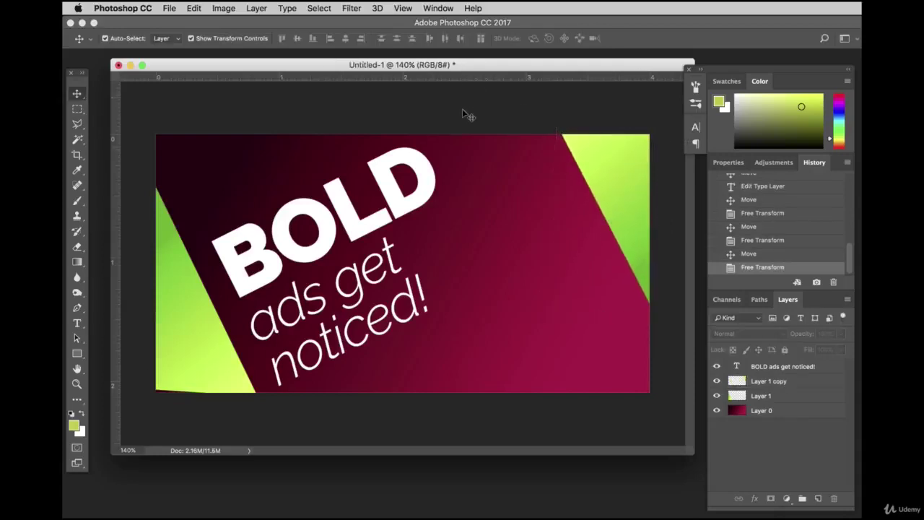
# Scale the slanted headline text down slightly and keep it beside the lower-left green triangle.
pyautogui.click(432, 172)
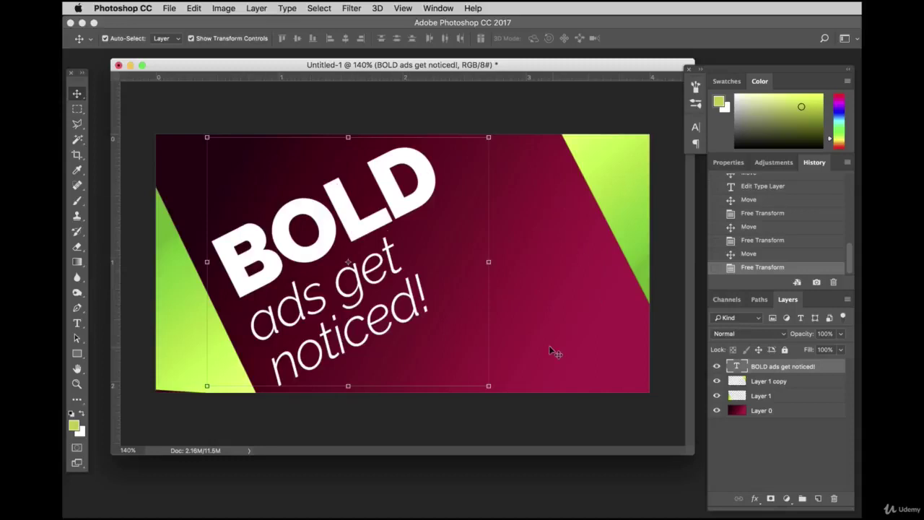
pyautogui.moveTo(489, 137); pyautogui.dragTo(453, 165)
pyautogui.moveTo(395, 203); pyautogui.dragTo(409, 190)
pyautogui.press('Return')
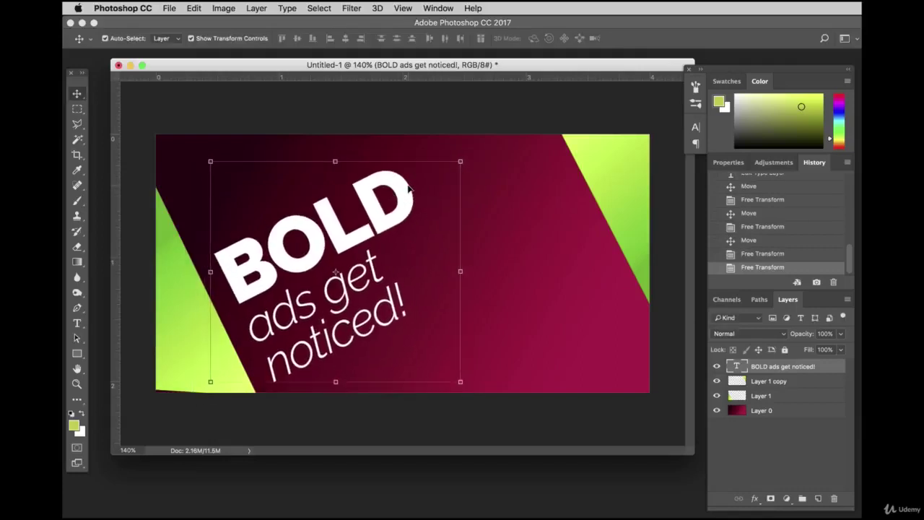
# Add a Drop Shadow layer style to the headline text and set the shadow colour to black.
pyautogui.doubleClick(834, 368)
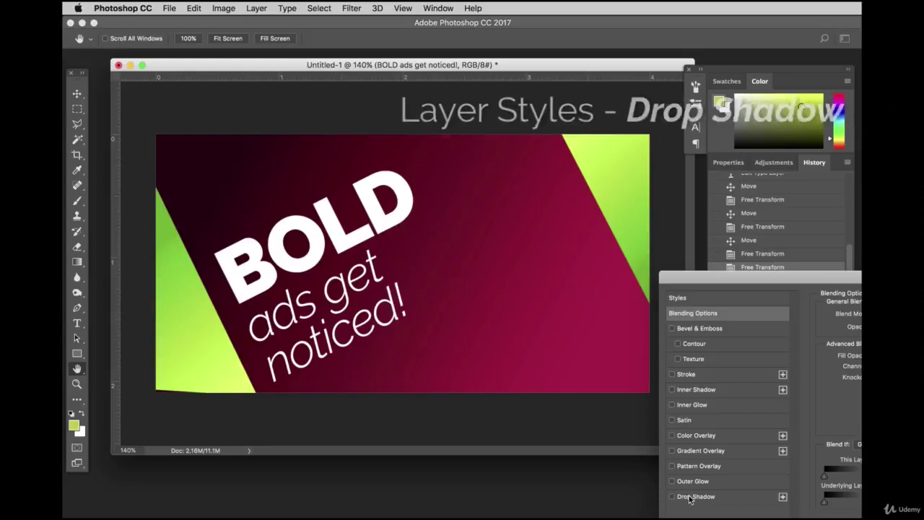
pyautogui.moveTo(701, 280); pyautogui.dragTo(547, 433)
pyautogui.moveTo(613, 433); pyautogui.dragTo(553, 212)
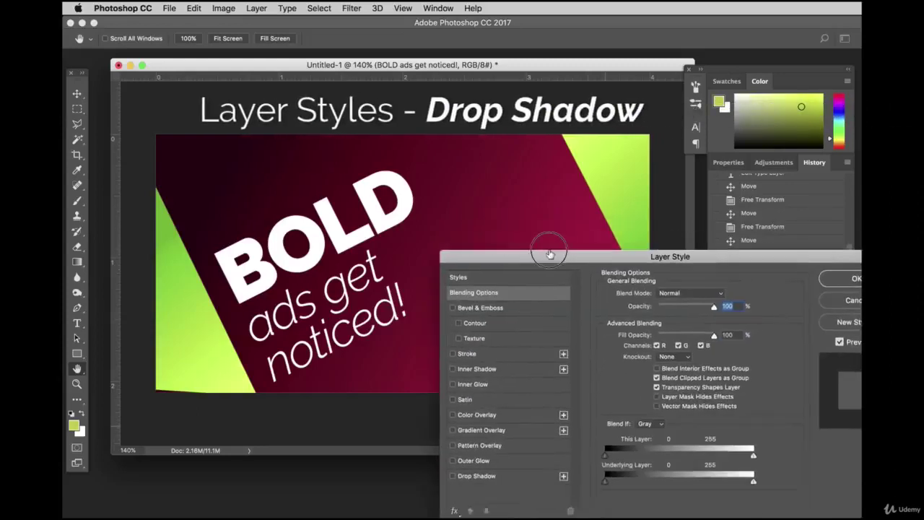
pyautogui.click(476, 428)
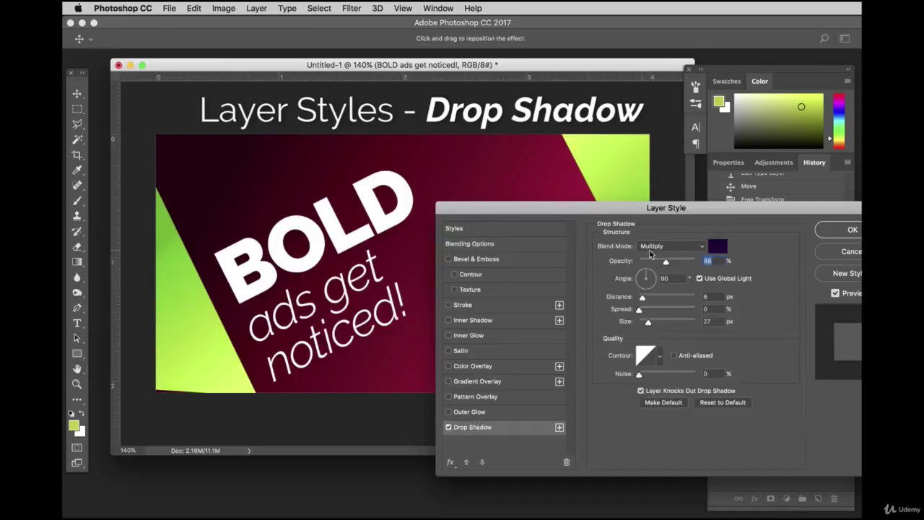
pyautogui.click(717, 249)
pyautogui.click(620, 471)
pyautogui.click(856, 321)
# Set the headline's drop shadow to 8 px distance, 21 px size and 24% opacity, and apply it.
pyautogui.moveTo(643, 298); pyautogui.dragTo(654, 326)
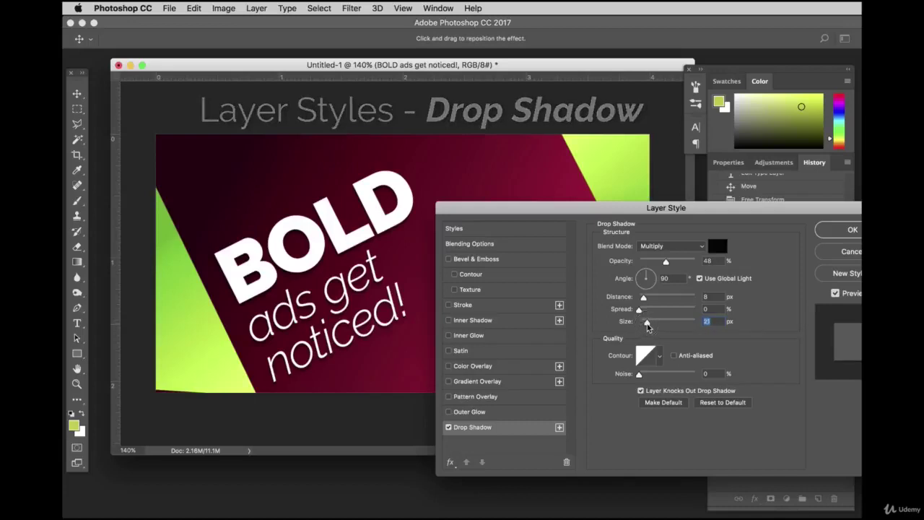
pyautogui.moveTo(666, 261); pyautogui.dragTo(654, 262)
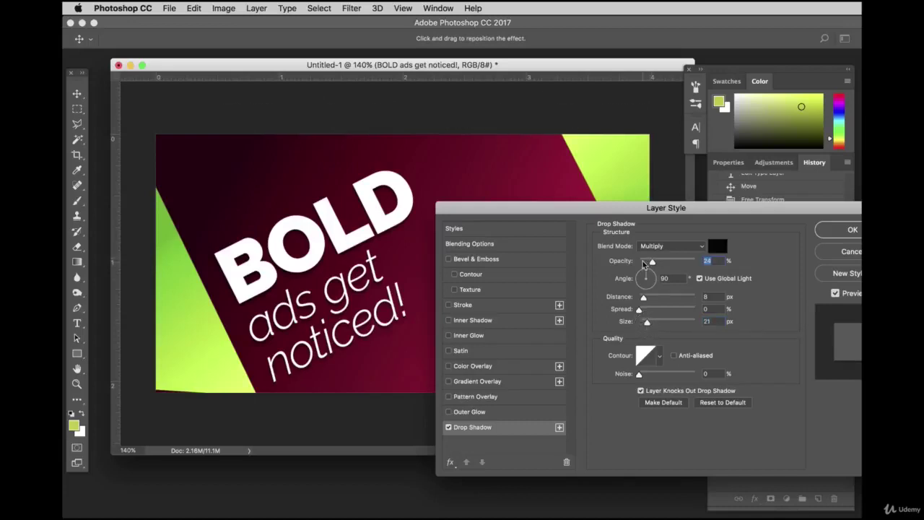
pyautogui.click(796, 223)
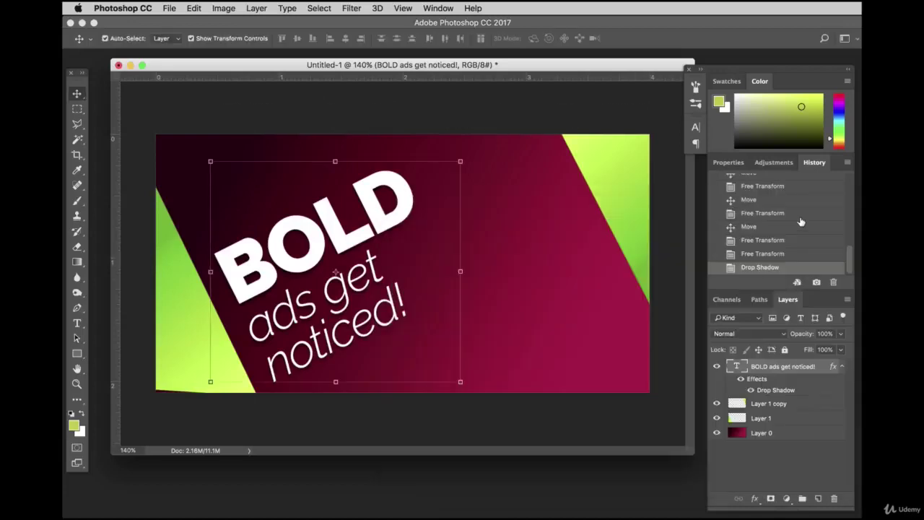
# Scale the headline text down a little further with Free Transform.
pyautogui.click(401, 202)
pyautogui.hotkey('ctrl', 't')
pyautogui.moveTo(463, 164)
pyautogui.mouseDown()
pyautogui.moveTo(458, 149)
pyautogui.moveTo(463, 166)
pyautogui.moveTo(464, 154)
pyautogui.moveTo(453, 160)
pyautogui.mouseUp()
pyautogui.press('Return')
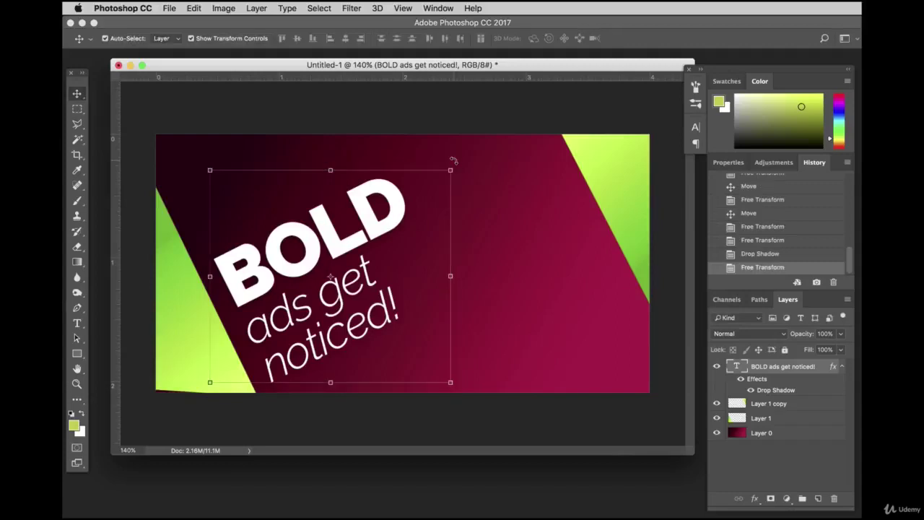
# Move the lower-left green triangle down along the canvas edge and shift the headline closer to it.
pyautogui.moveTo(169, 263); pyautogui.dragTo(169, 296)
pyautogui.moveTo(297, 233); pyautogui.dragTo(282, 238)
pyautogui.click(484, 103)
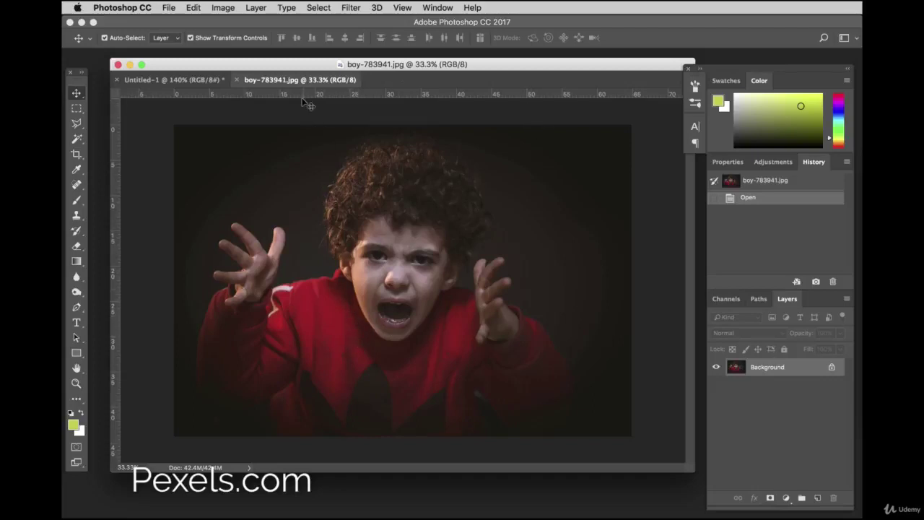
# Try placing boy-783941.jpg in the ad at its original size, and delete that oversized photo layer.
pyautogui.moveTo(286, 83); pyautogui.dragTo(580, 147)
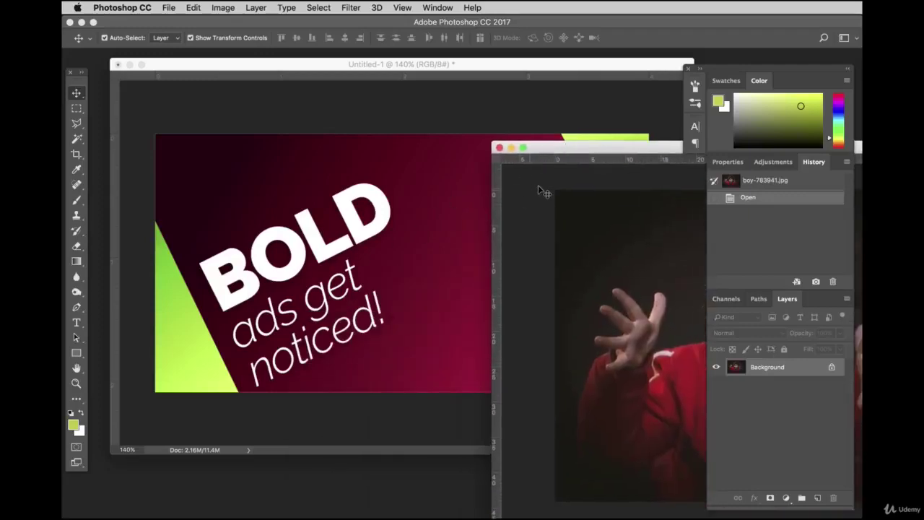
pyautogui.moveTo(572, 235); pyautogui.dragTo(305, 229)
pyautogui.moveTo(478, 249); pyautogui.dragTo(370, 230)
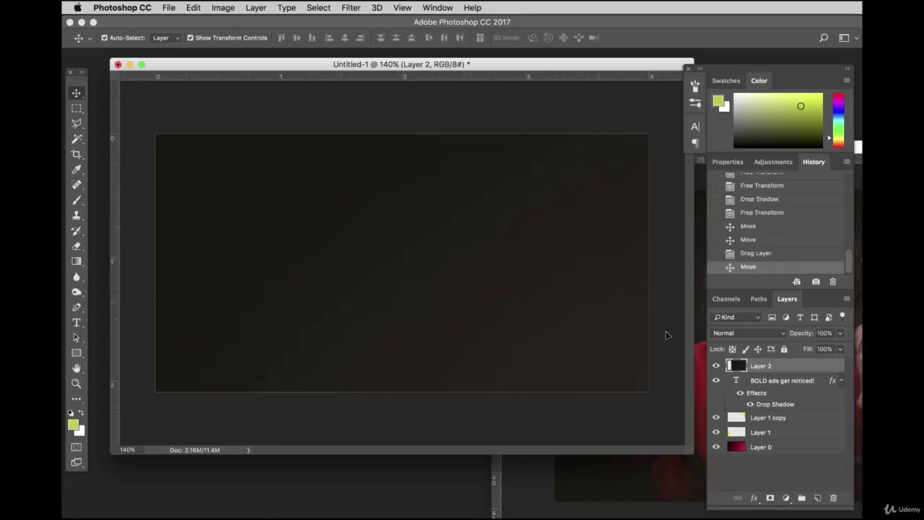
pyautogui.press('super+z')
pyautogui.moveTo(805, 373); pyautogui.dragTo(834, 499)
# Return to boy-783941.jpg and resize the image to 1500 px wide with proportions kept.
pyautogui.hotkey('ctrl', 'Tab')
pyautogui.moveTo(618, 151); pyautogui.dragTo(246, 92)
pyautogui.click(229, 7)
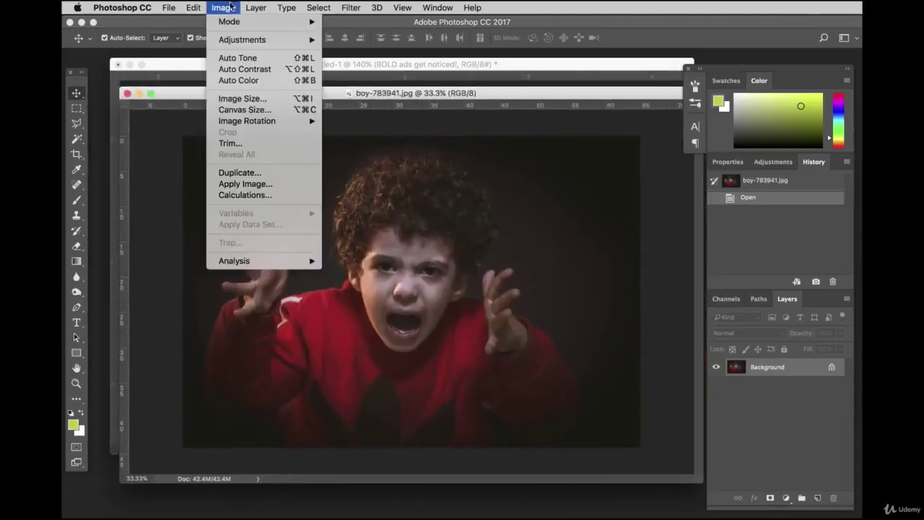
pyautogui.click(239, 99)
pyautogui.moveTo(270, 108); pyautogui.dragTo(478, 187)
pyautogui.write('150')
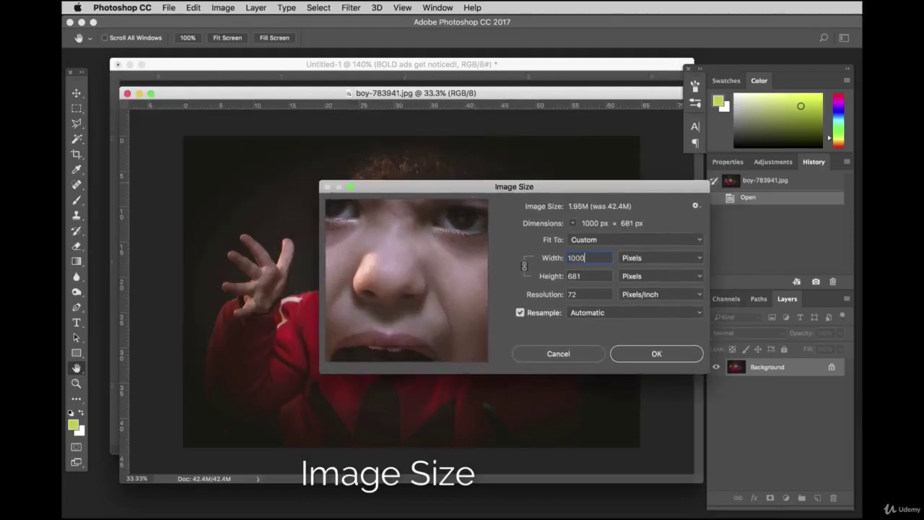
pyautogui.press('BackSpace')
pyautogui.press('BackSpace')
pyautogui.press('BackSpace')
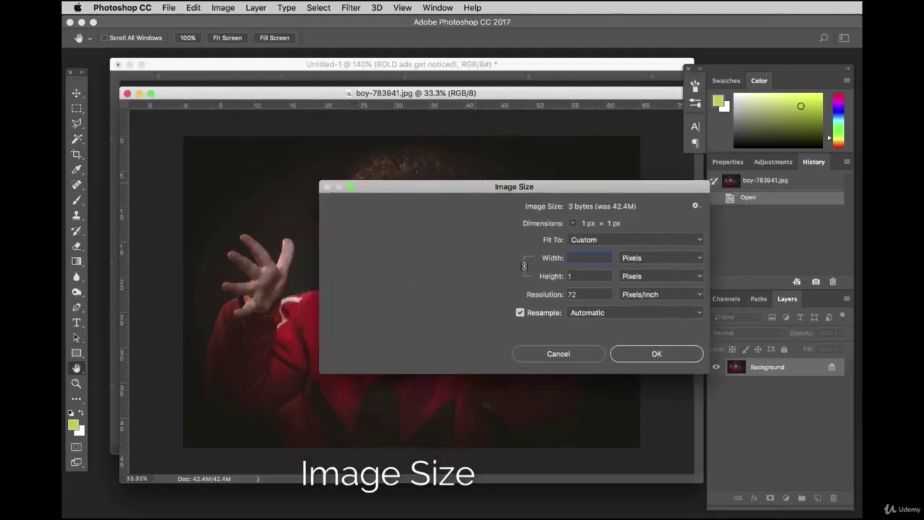
pyautogui.write('000')
pyautogui.press('BackSpace')
pyautogui.press('BackSpace')
pyautogui.press('BackSpace')
pyautogui.press('BackSpace')
pyautogui.write('420')
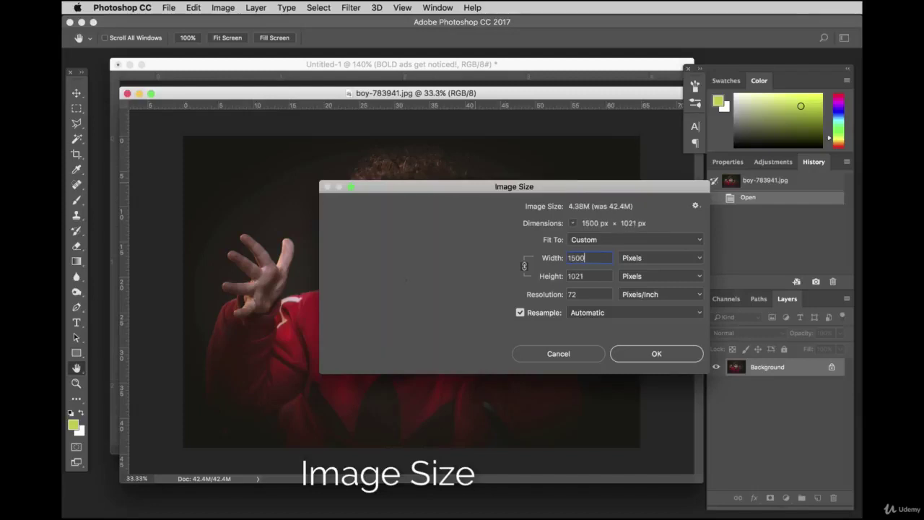
pyautogui.press('Return')
# Copy the resized boy photo into the ad as a new layer covering the canvas, and close the photo document.
pyautogui.press('v')
pyautogui.moveTo(325, 94); pyautogui.dragTo(582, 153)
pyautogui.moveTo(451, 283); pyautogui.dragTo(374, 267)
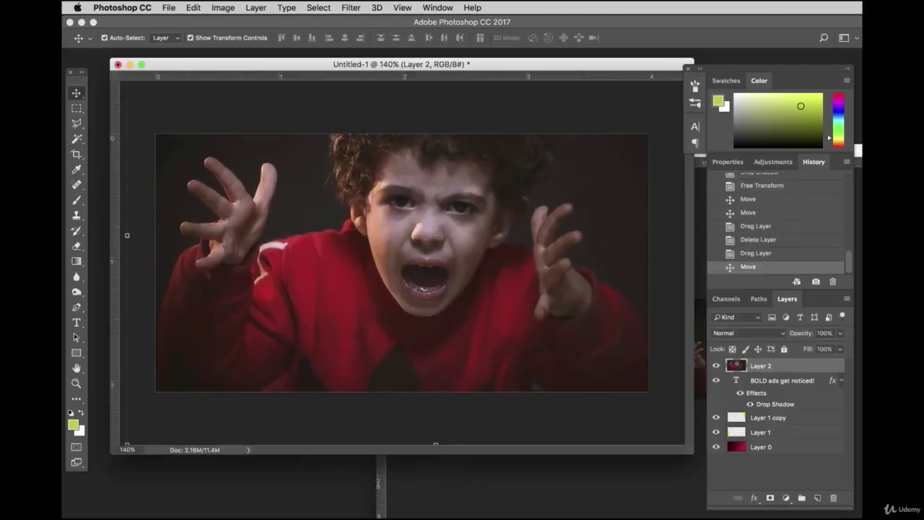
pyautogui.hotkey('ctrl', 'Tab')
pyautogui.click(384, 155)
pyautogui.click(623, 231)
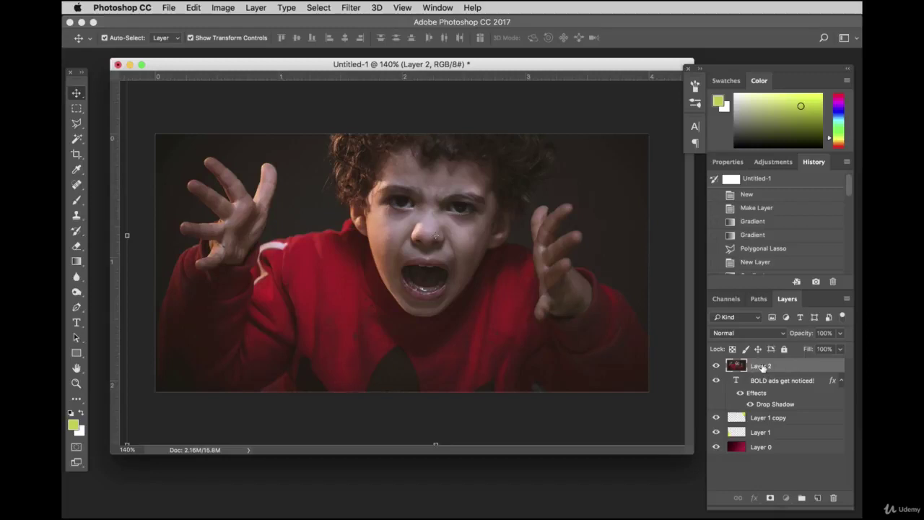
# Move the photo layer beneath the headline and both green triangles, directly above the maroon gradient layer.
pyautogui.moveTo(800, 370); pyautogui.dragTo(782, 440)
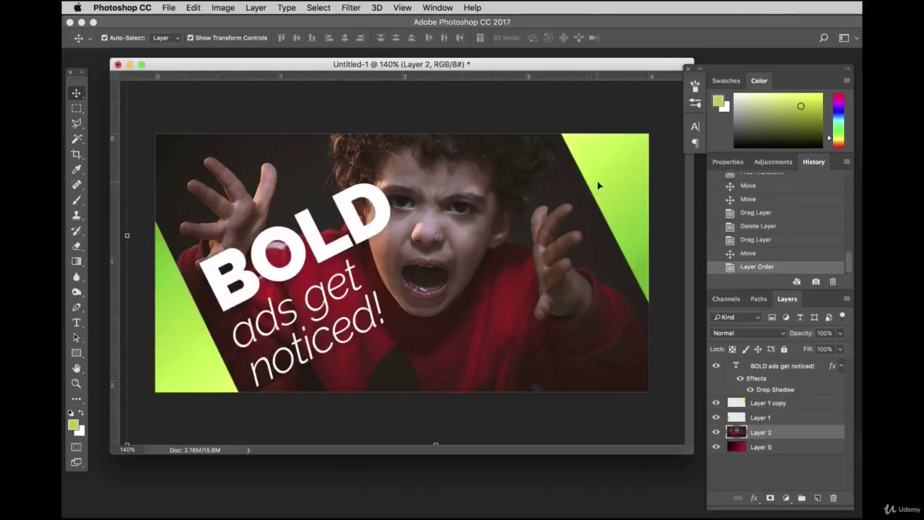
pyautogui.click(368, 130)
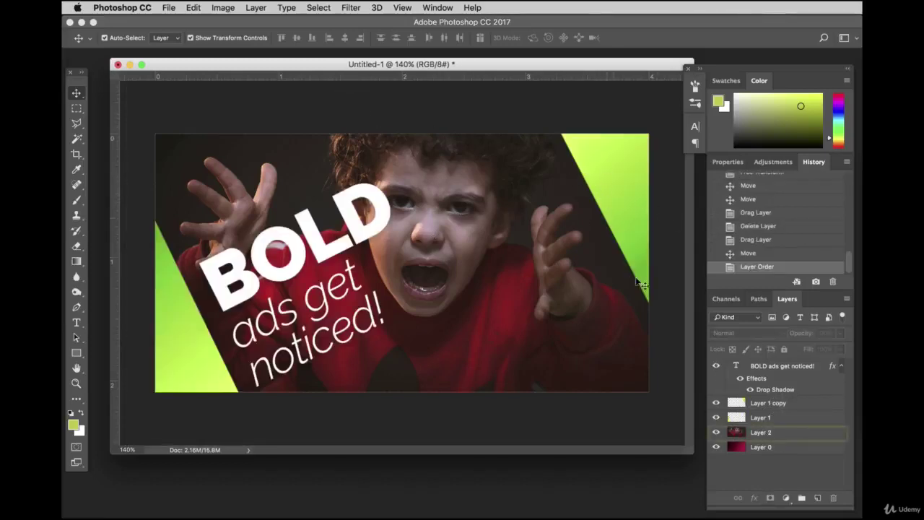
pyautogui.click(771, 437)
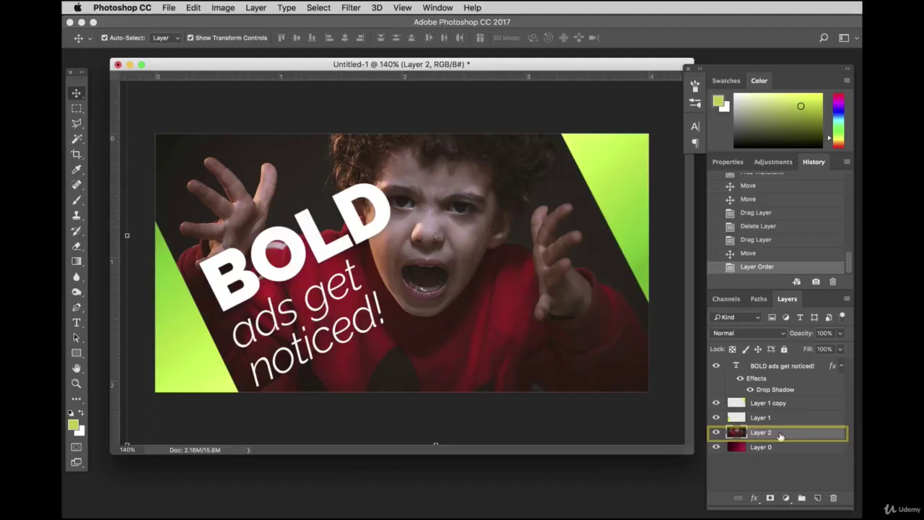
pyautogui.click(406, 103)
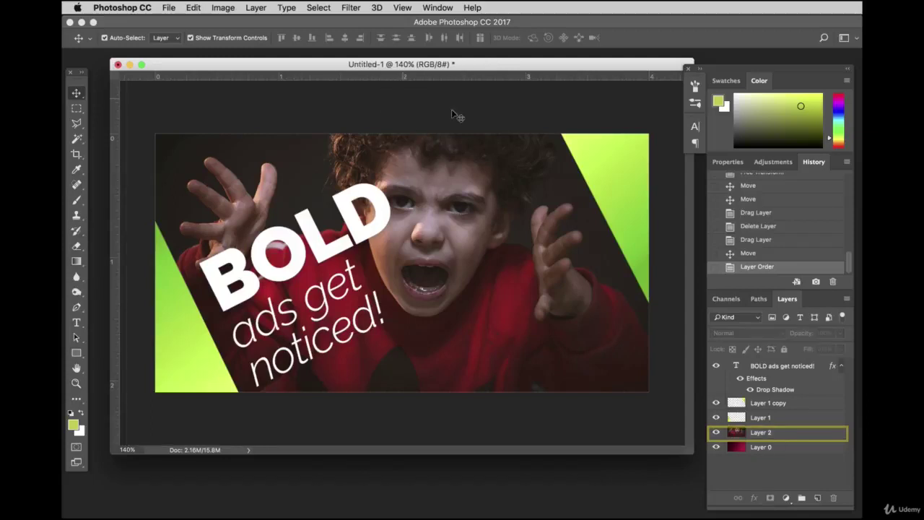
pyautogui.click(776, 449)
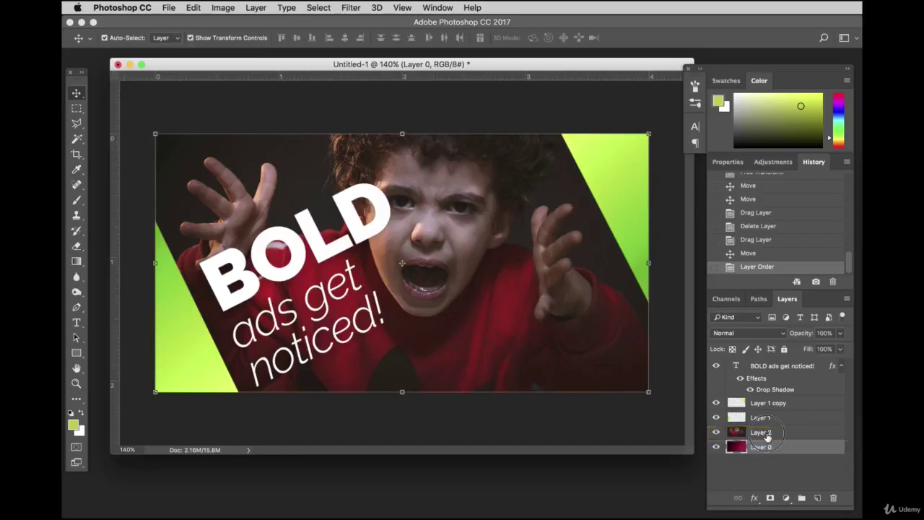
pyautogui.click(767, 436)
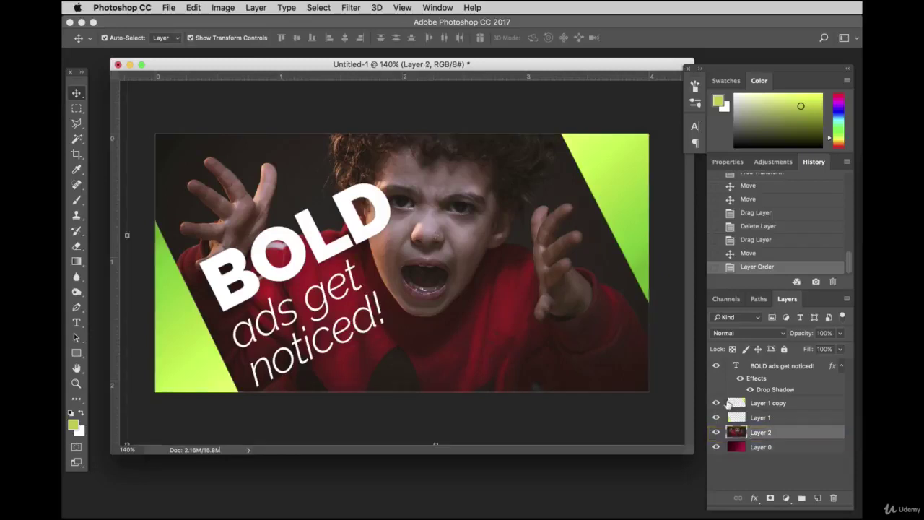
pyautogui.click(767, 448)
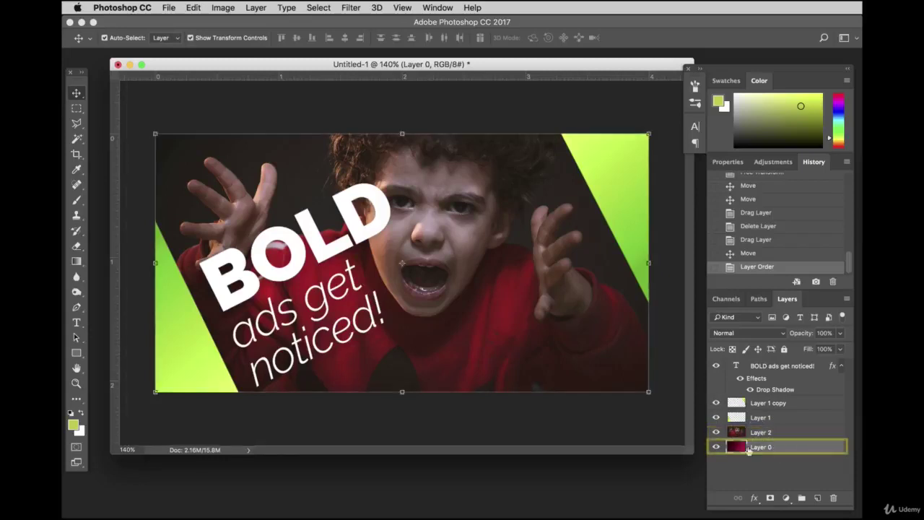
# Try the Color blending mode on the photo layer above the maroon gradient, and settle on Luminosity.
pyautogui.click(777, 437)
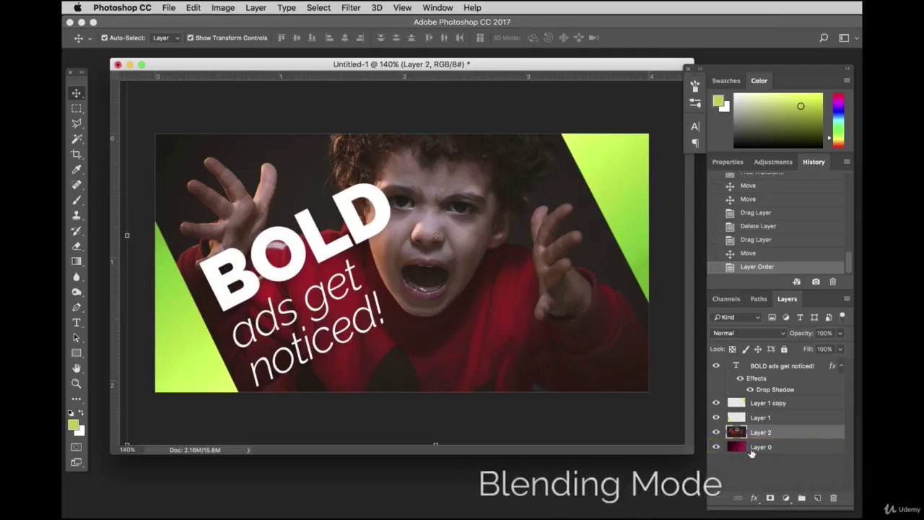
pyautogui.click(740, 333)
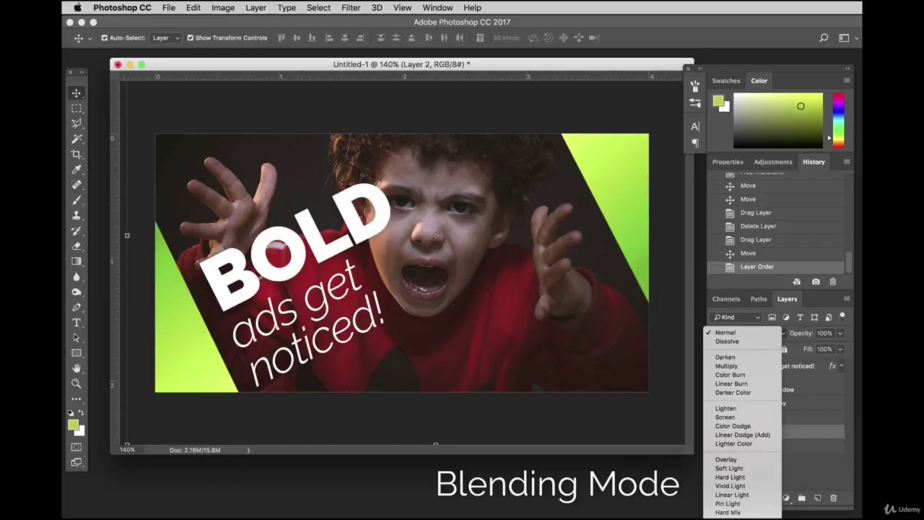
pyautogui.hotkey('shift', 'alt', 'c')
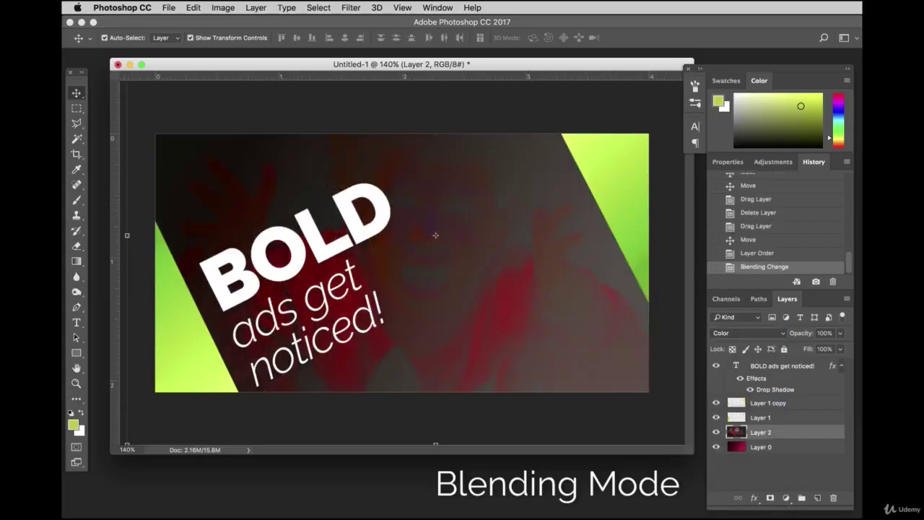
pyautogui.click(734, 338)
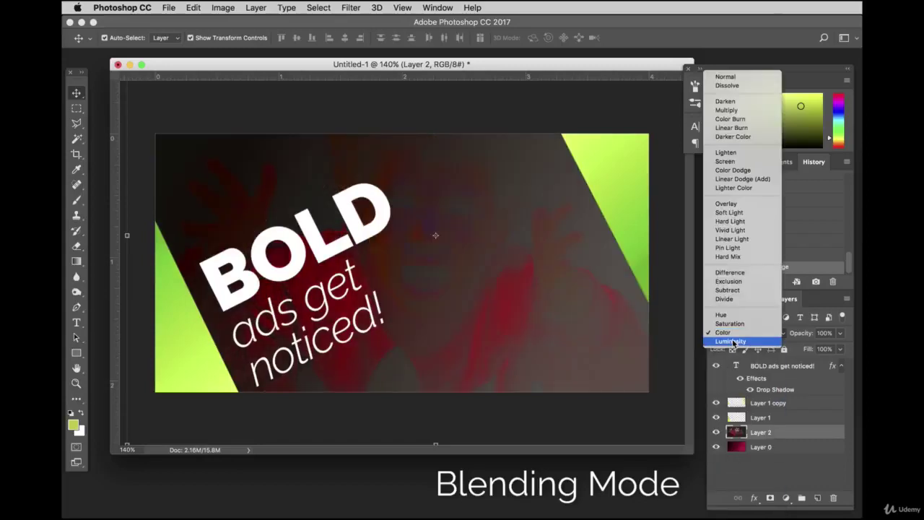
pyautogui.click(733, 344)
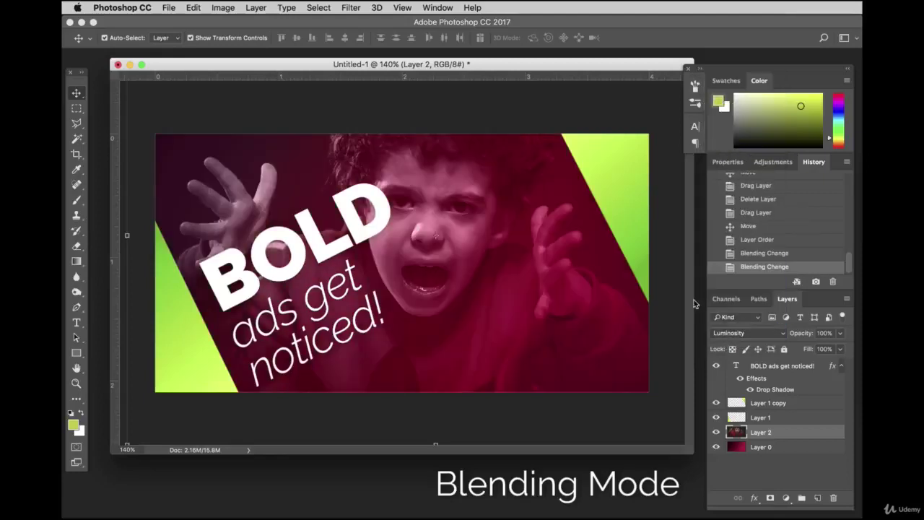
pyautogui.click(732, 335)
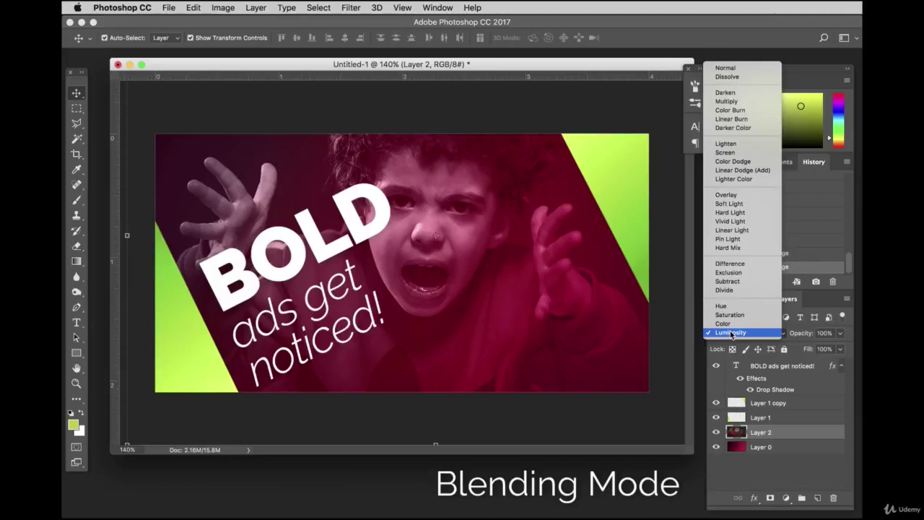
pyautogui.click(731, 334)
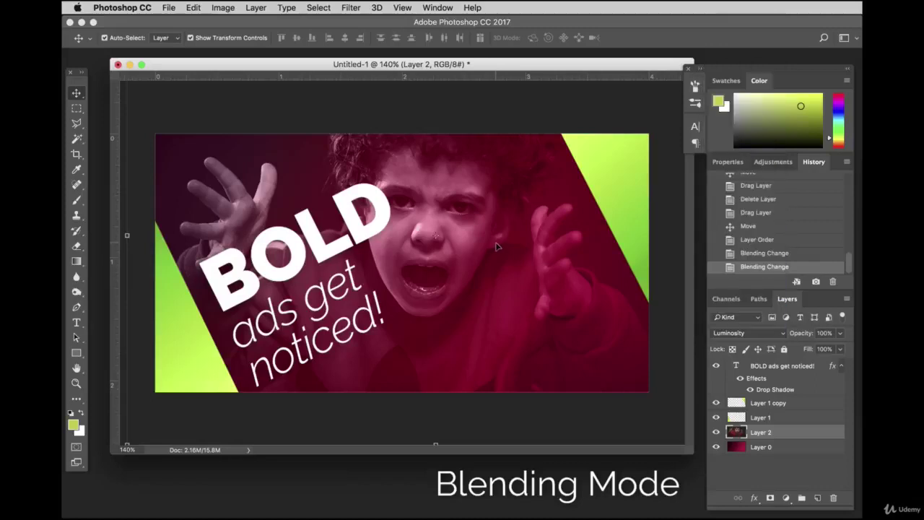
pyautogui.click(480, 118)
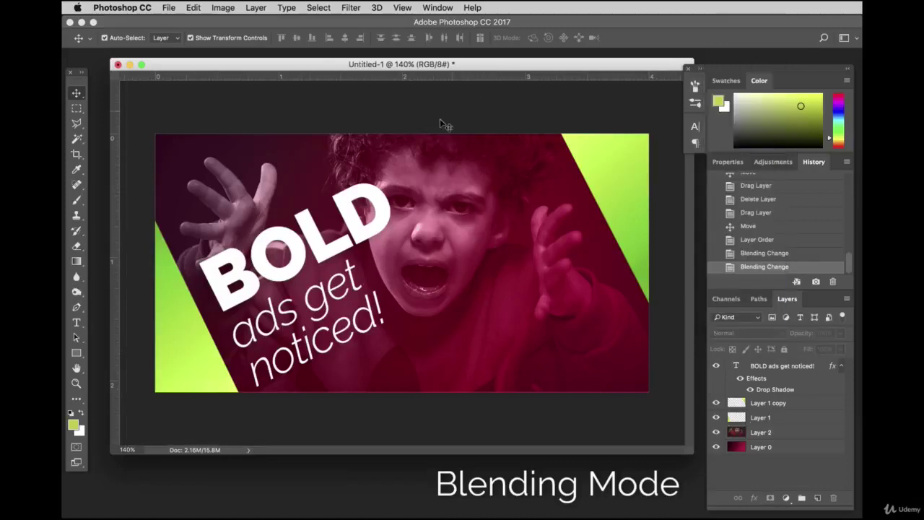
pyautogui.click(466, 310)
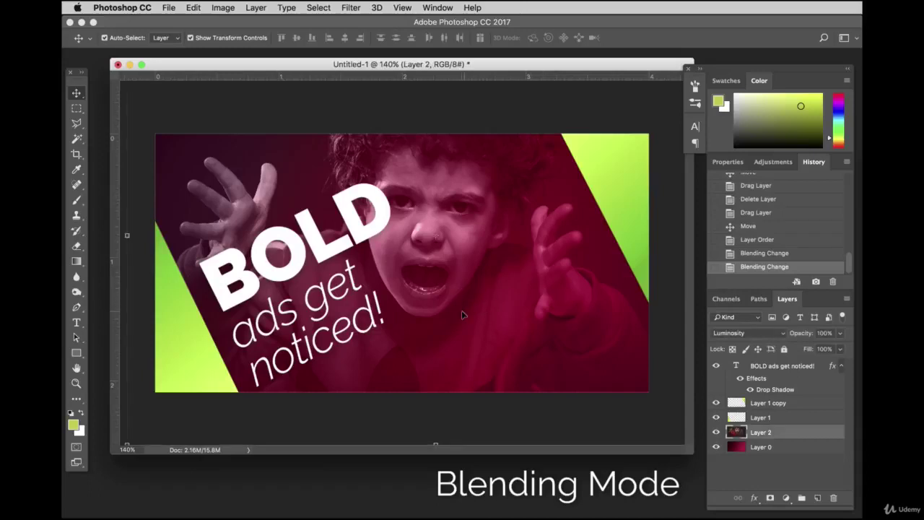
# Scale the boy photo layer down to about 97% and reposition it so that it still covers the canvas.
pyautogui.click(126, 449)
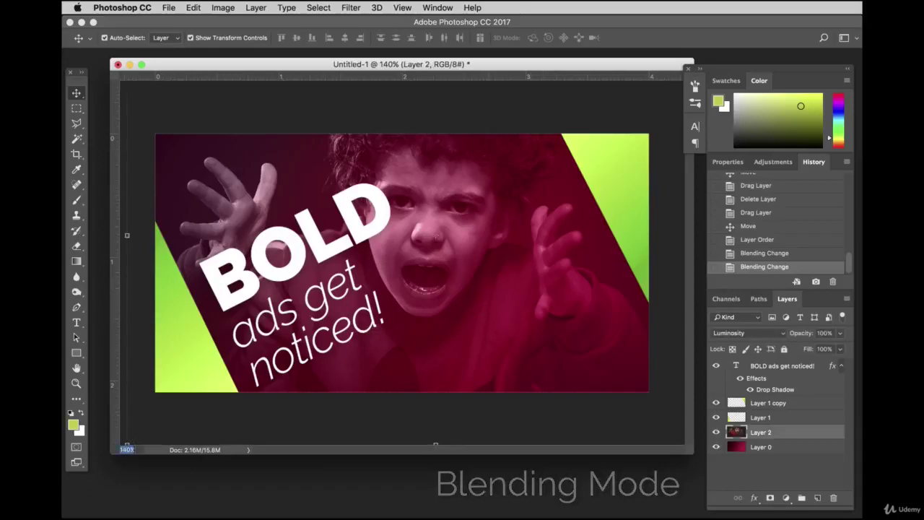
pyautogui.write('60')
pyautogui.press('Return')
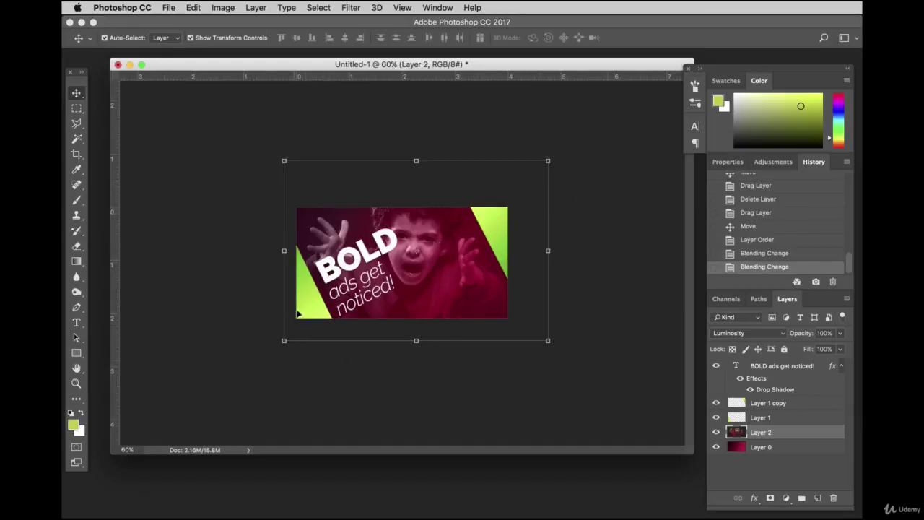
pyautogui.moveTo(549, 160); pyautogui.dragTo(525, 177)
pyautogui.moveTo(459, 256); pyautogui.dragTo(473, 247)
pyautogui.moveTo(535, 168); pyautogui.dragTo(554, 157)
pyautogui.moveTo(477, 228); pyautogui.dragTo(470, 230)
pyautogui.press('Return')
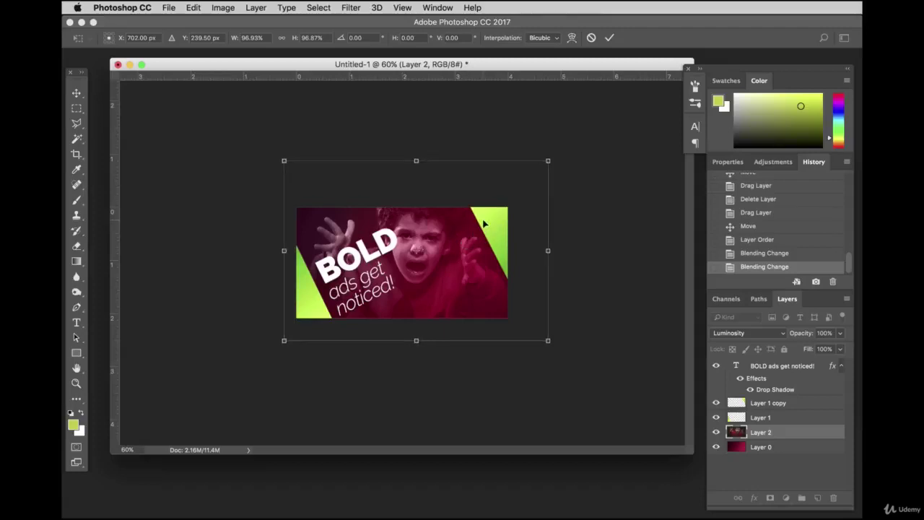
# Shift the boy photo slightly toward the right and up so more of the face clears the headline.
pyautogui.click(128, 449)
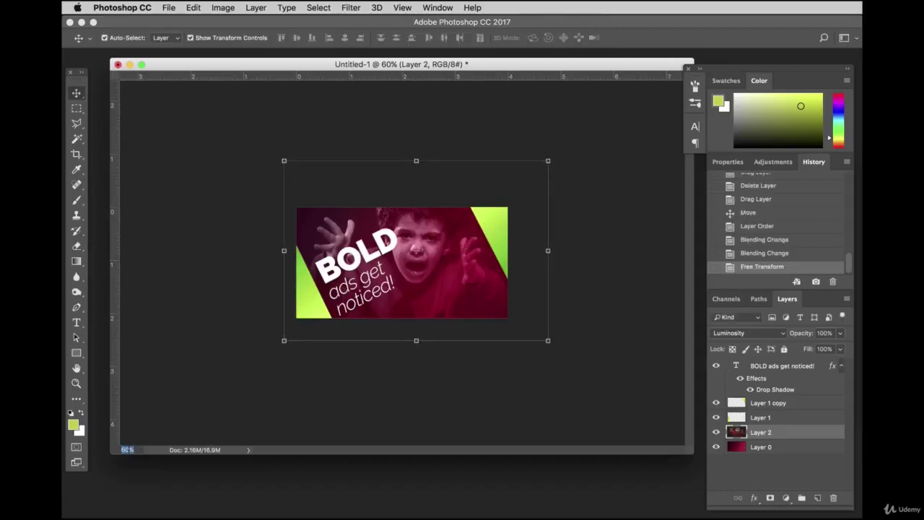
pyautogui.write('130')
pyautogui.press('Return')
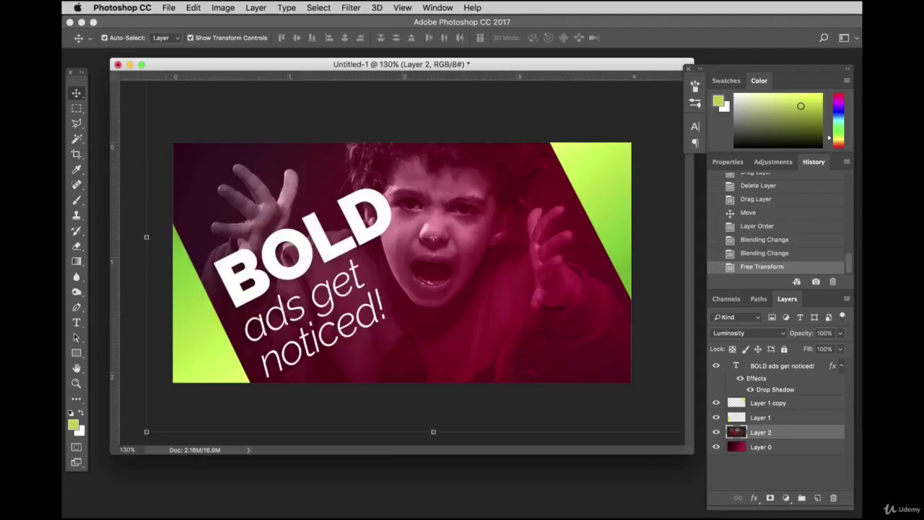
pyautogui.click(133, 136)
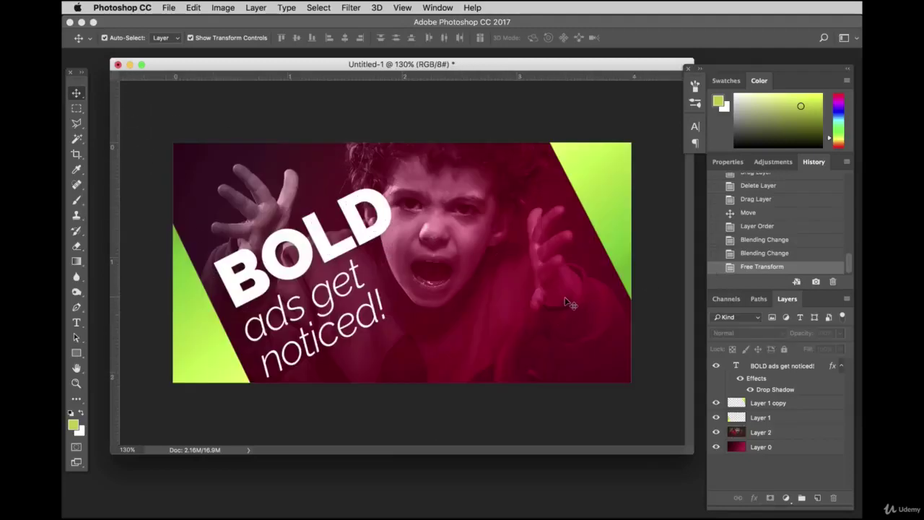
pyautogui.moveTo(427, 261); pyautogui.dragTo(439, 258)
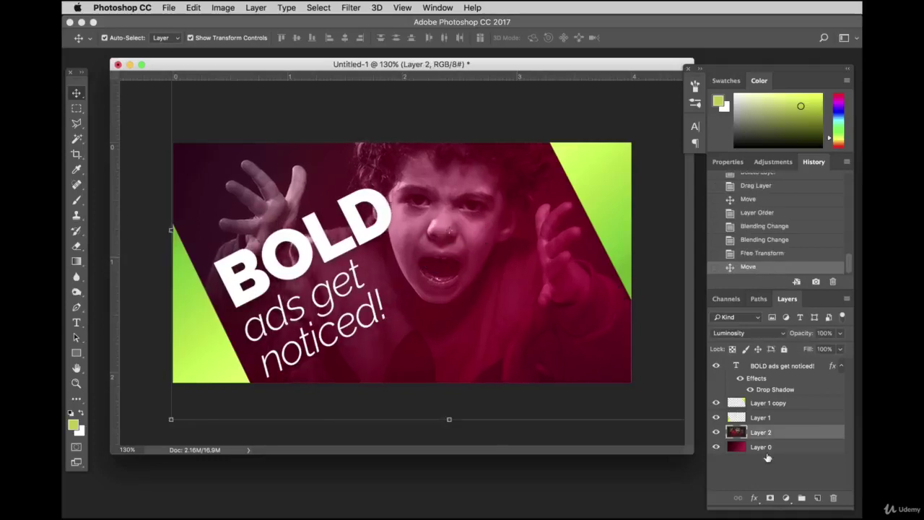
# Apply Color Balance to the maroon gradient layer with midtone levels of -26, -64 and +51.
pyautogui.click(790, 452)
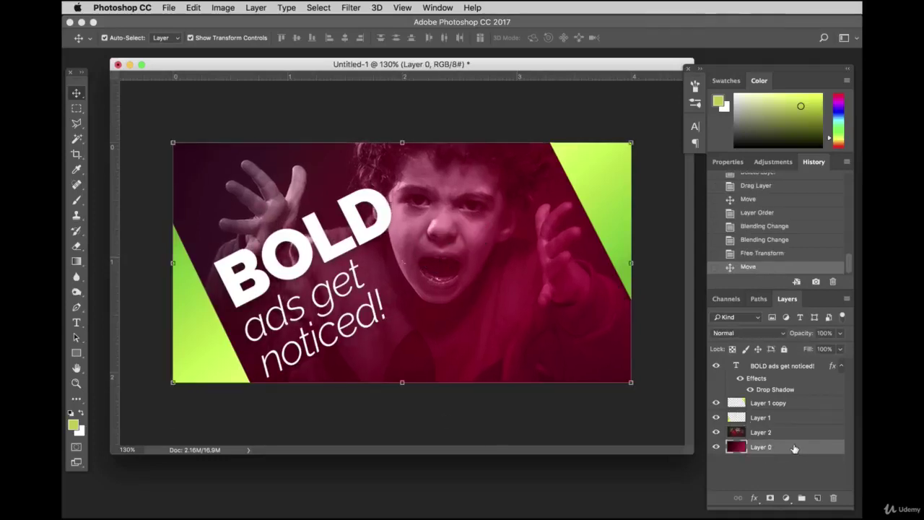
pyautogui.click(716, 432)
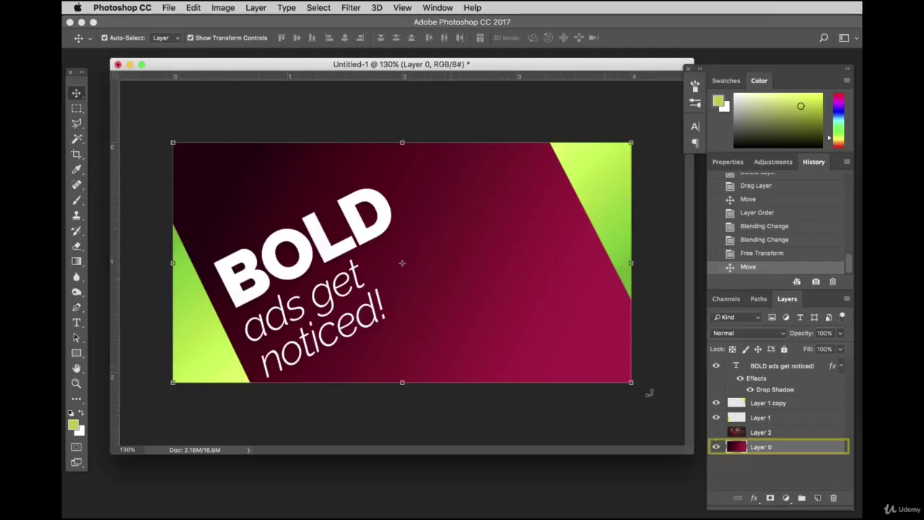
pyautogui.click(716, 432)
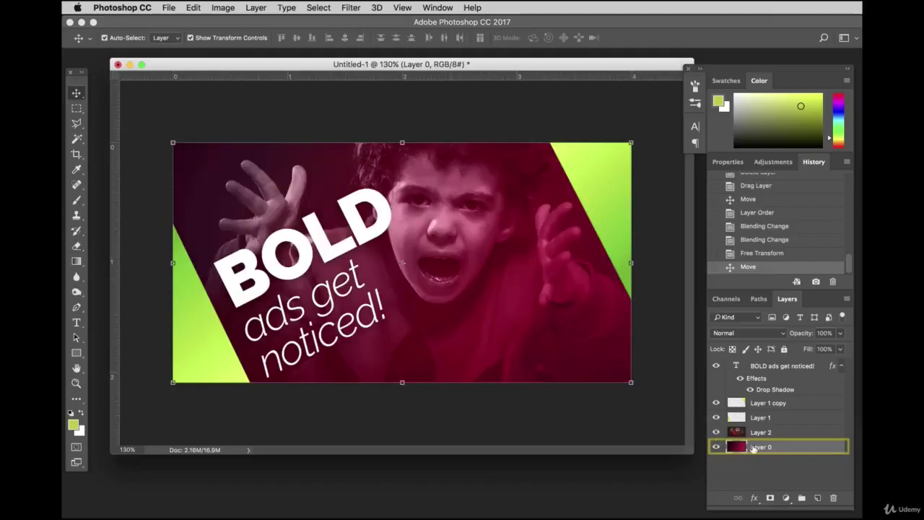
pyautogui.click(223, 7)
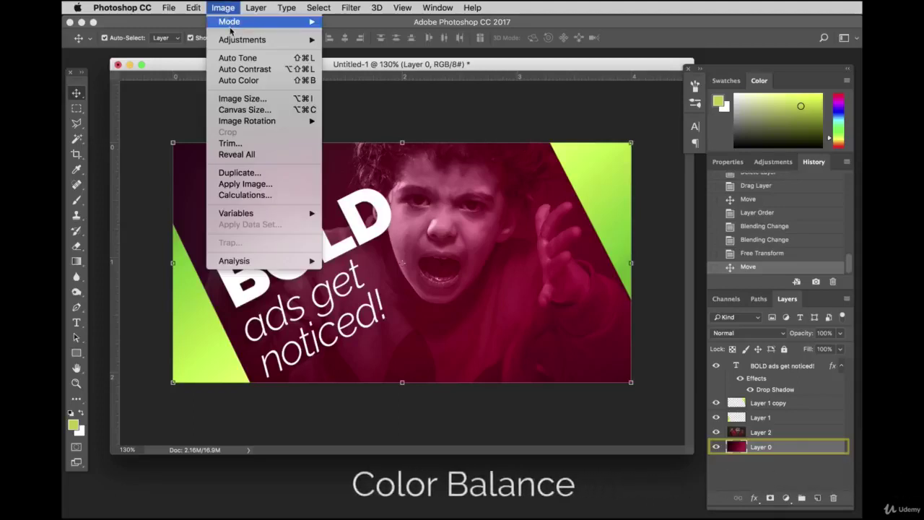
pyautogui.moveTo(232, 41)
pyautogui.click(364, 113)
pyautogui.moveTo(460, 106); pyautogui.dragTo(637, 349)
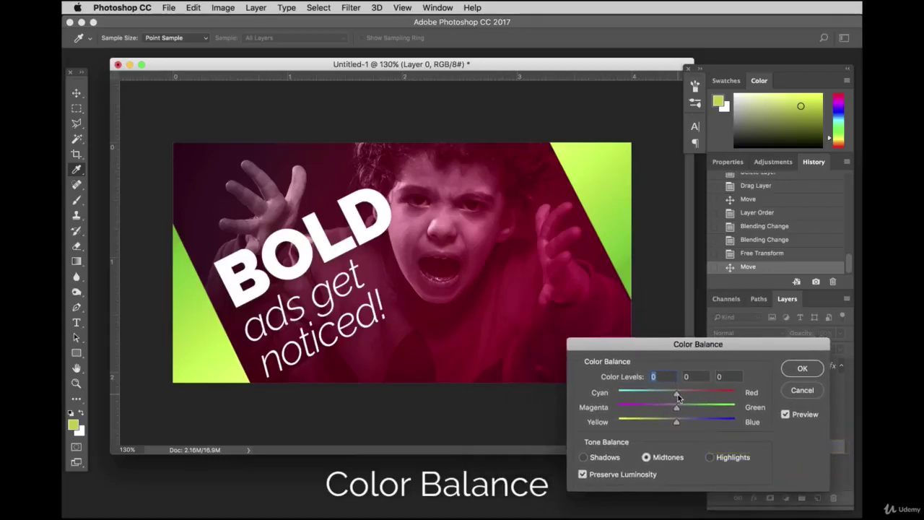
pyautogui.moveTo(665, 396); pyautogui.dragTo(640, 410)
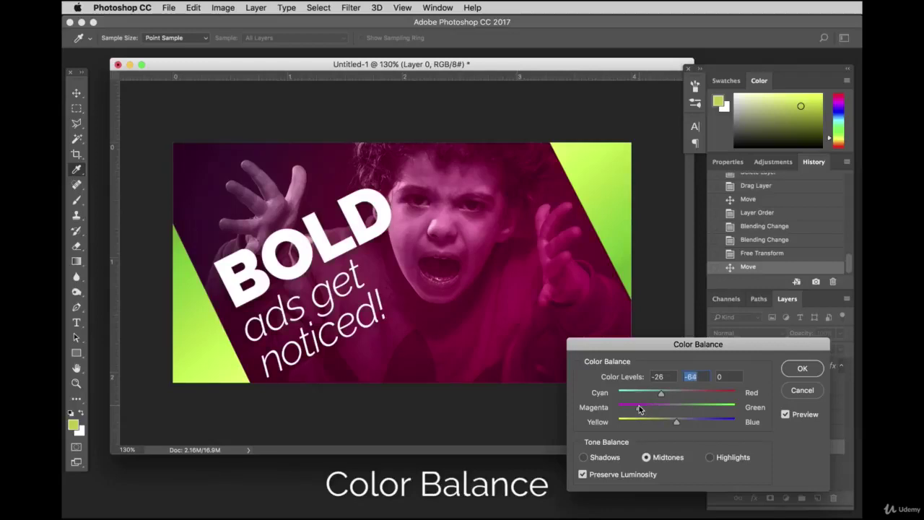
pyautogui.moveTo(690, 426); pyautogui.dragTo(702, 424)
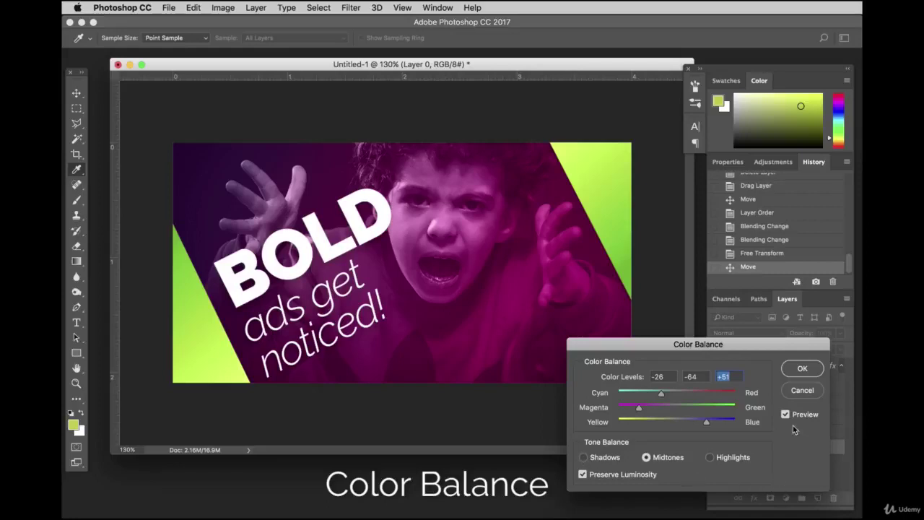
pyautogui.click(802, 367)
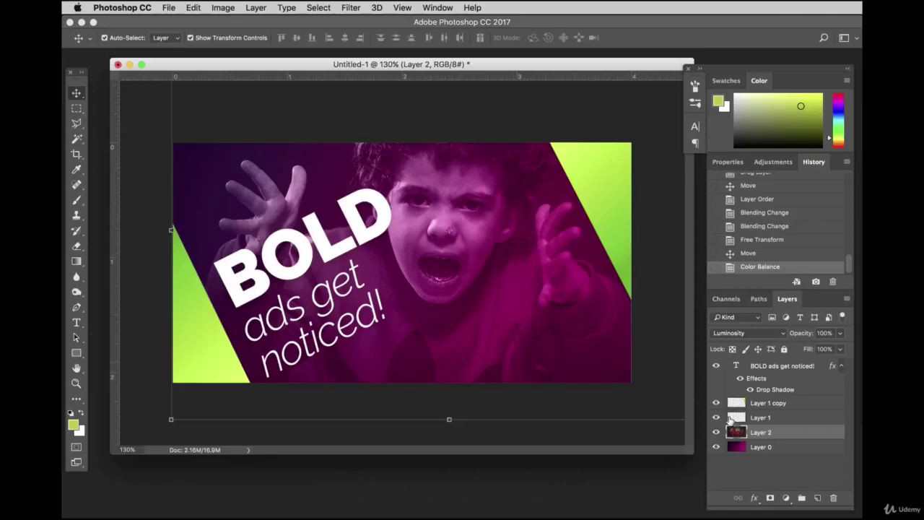
# Sharpen the boy photo layer with the Sharpen More filter and nudge the photo slightly upward.
pyautogui.click(322, 7)
pyautogui.moveTo(350, 7)
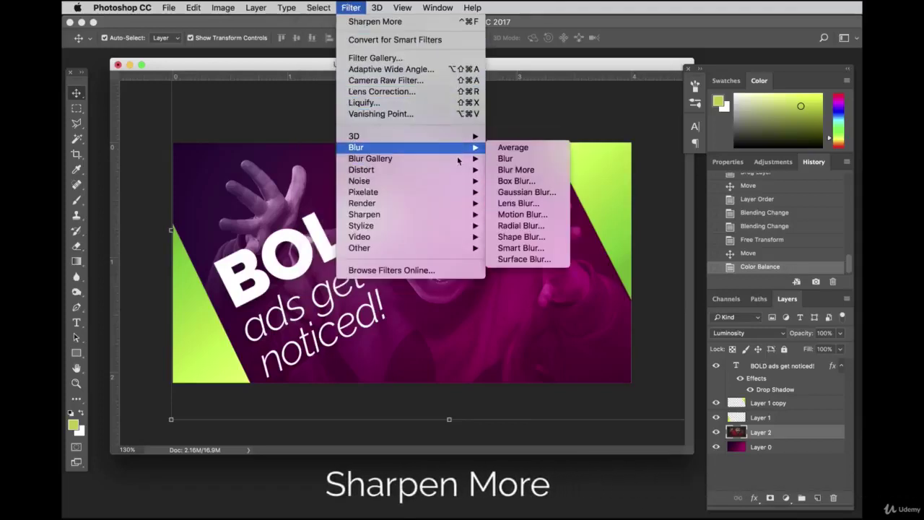
pyautogui.moveTo(447, 195)
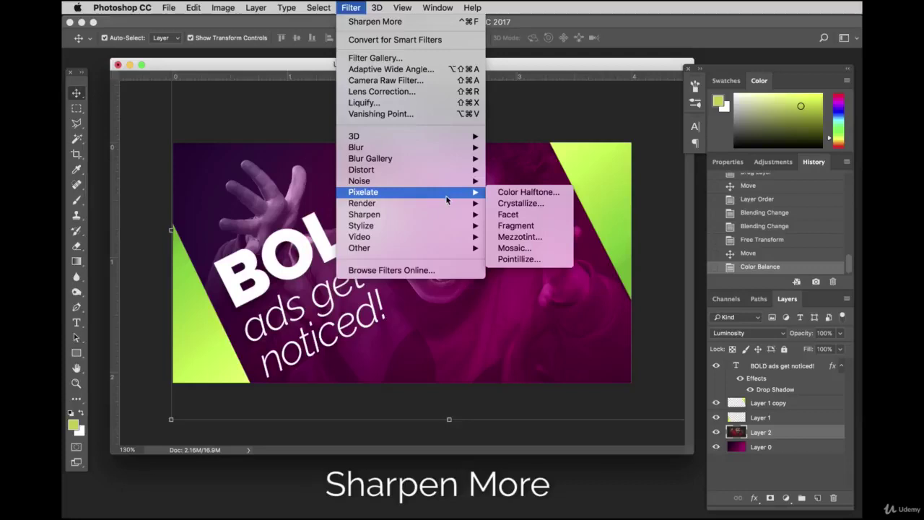
pyautogui.moveTo(442, 215)
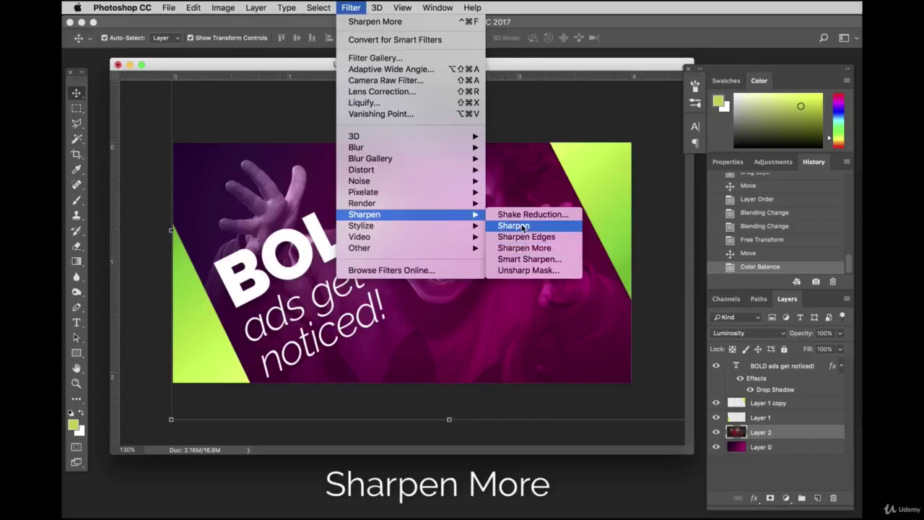
pyautogui.click(526, 248)
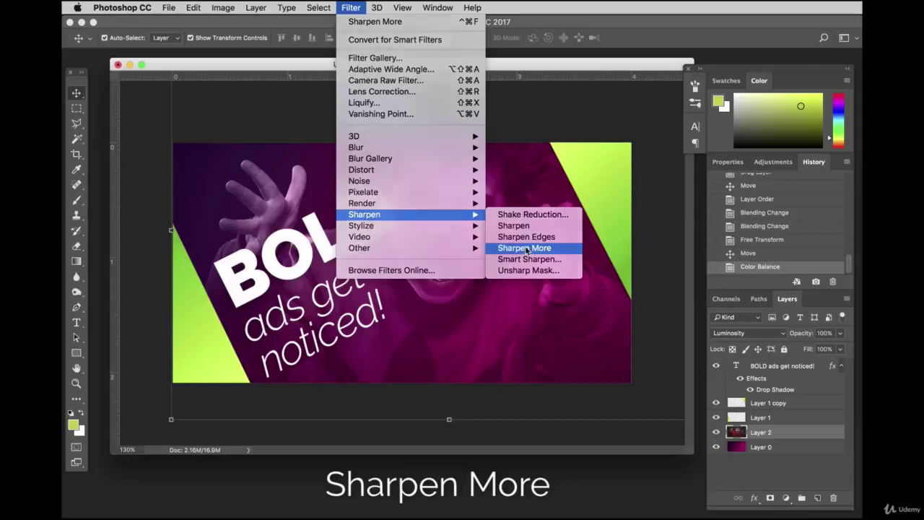
pyautogui.click(444, 110)
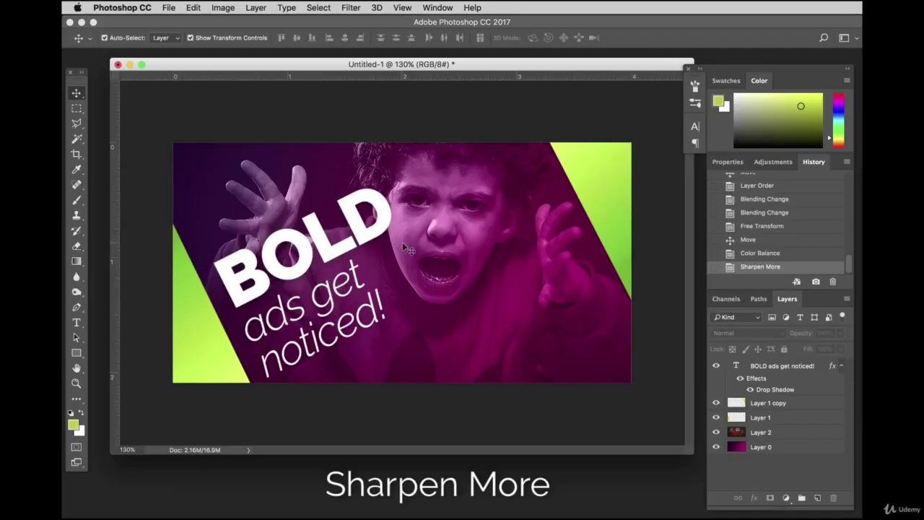
pyautogui.moveTo(411, 232); pyautogui.dragTo(413, 225)
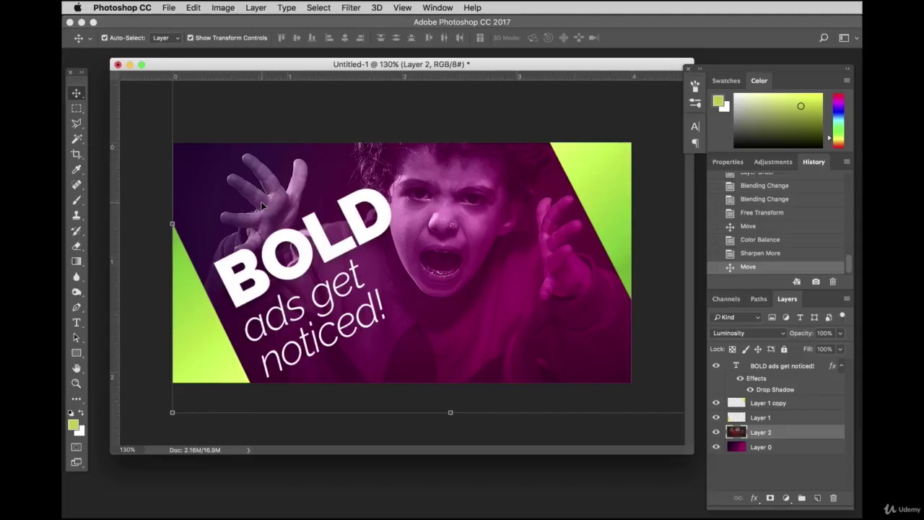
pyautogui.click(154, 107)
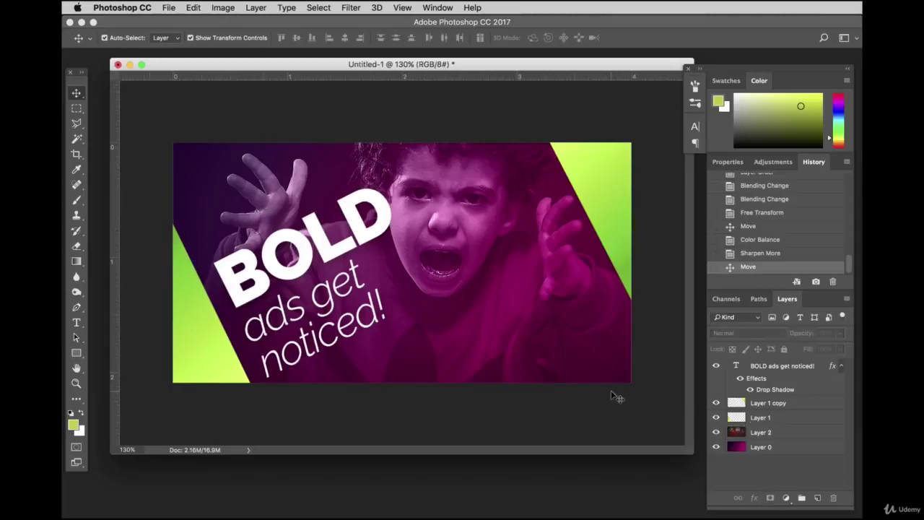
# Duplicate the boy photo layer and move the copy above the headline to the top of the layer stack.
pyautogui.click(768, 432)
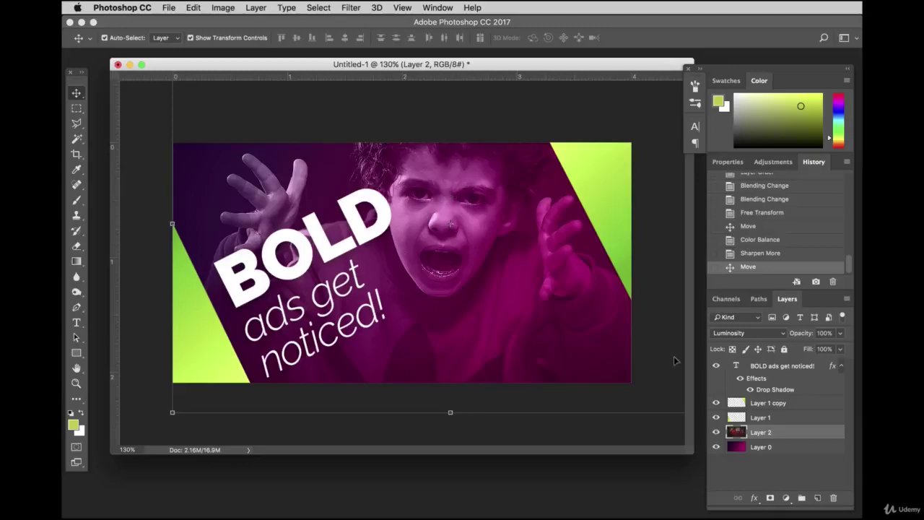
pyautogui.click(256, 7)
pyautogui.click(268, 55)
pyautogui.click(600, 197)
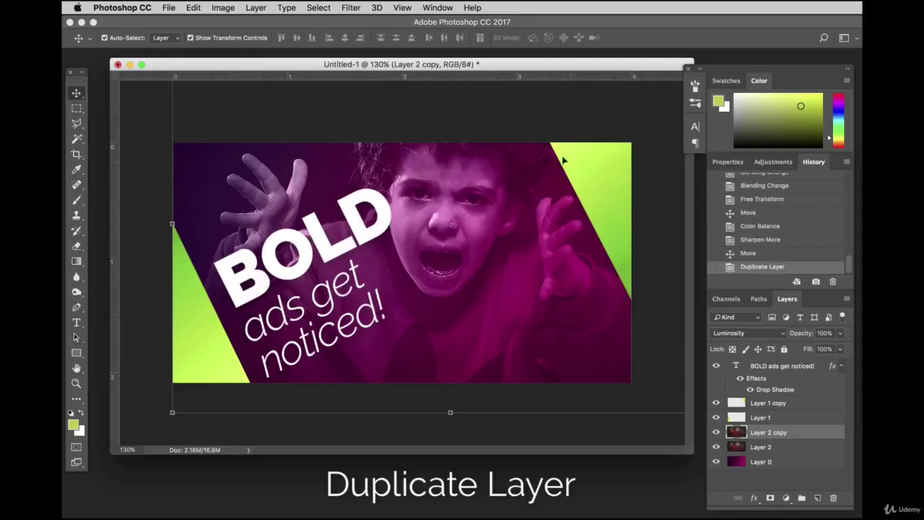
pyautogui.click(776, 447)
pyautogui.click(789, 434)
pyautogui.moveTo(793, 434); pyautogui.dragTo(788, 366)
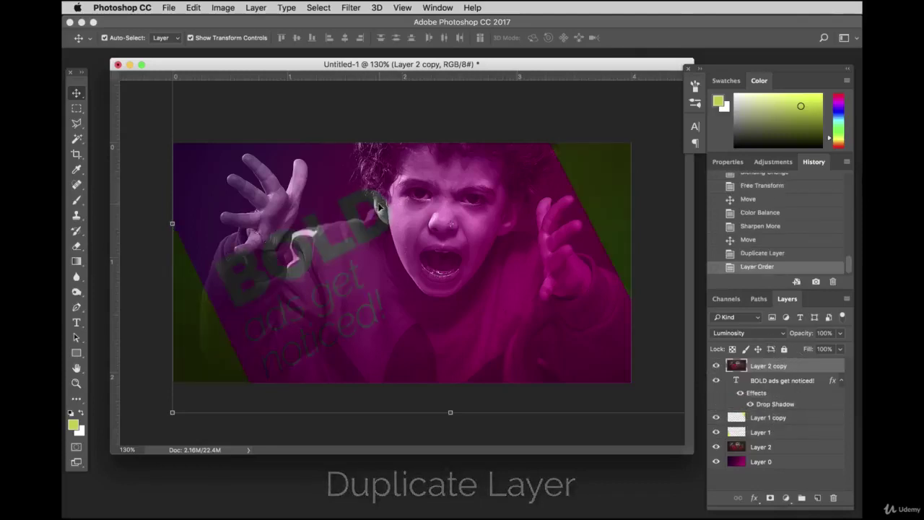
# Select the boy's ear and the adjoining hair and cheek beside the word BOLD with the Magnetic Lasso tool on the photo copy.
pyautogui.click(128, 450)
pyautogui.write('180')
pyautogui.press('Return')
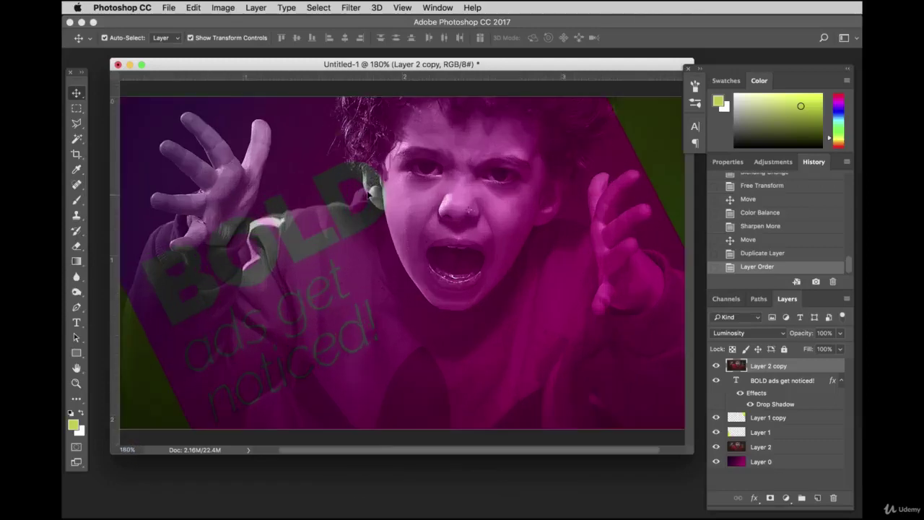
pyautogui.press('l')
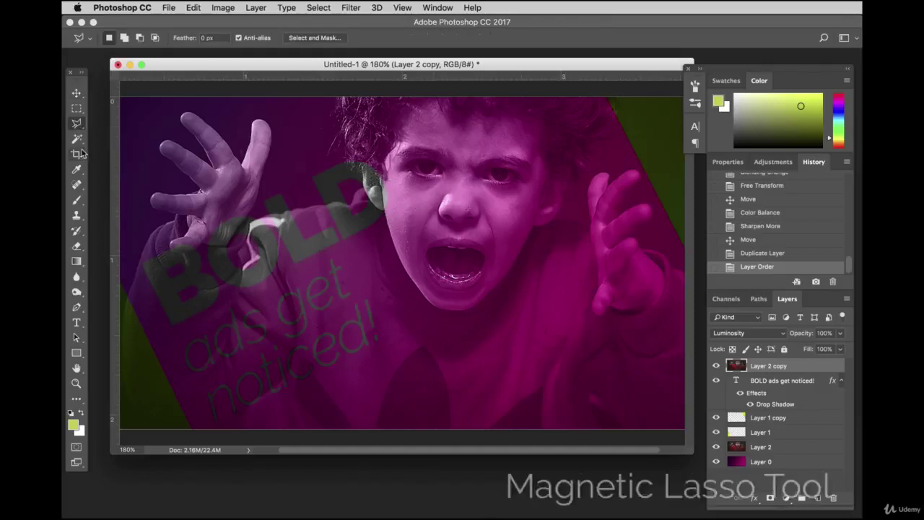
pyautogui.click(76, 123)
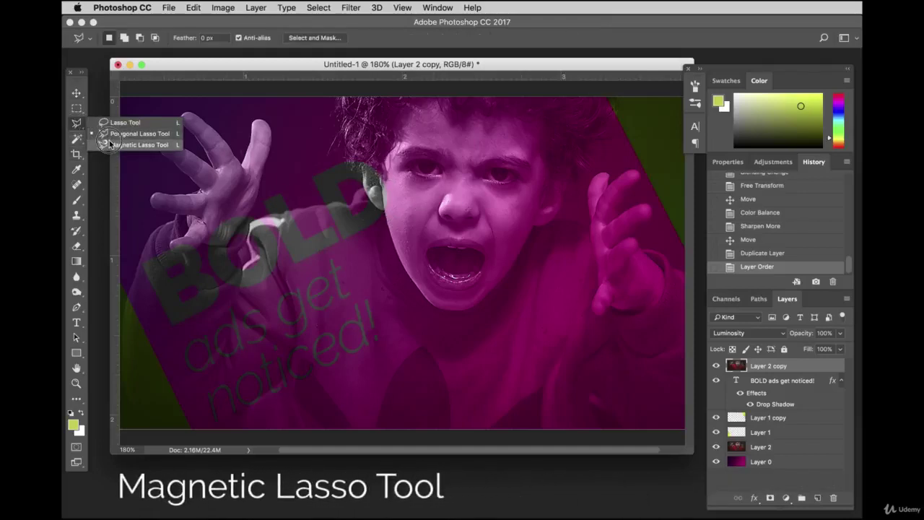
pyautogui.click(137, 145)
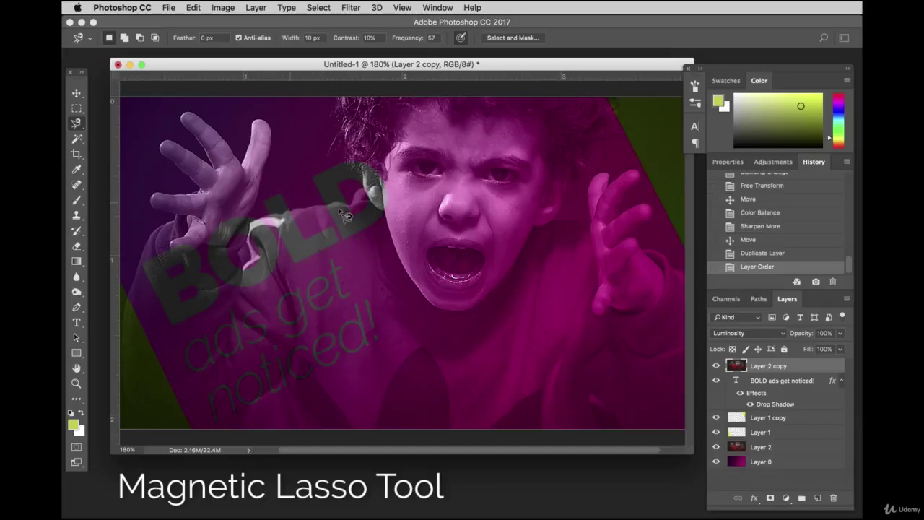
pyautogui.click(396, 237)
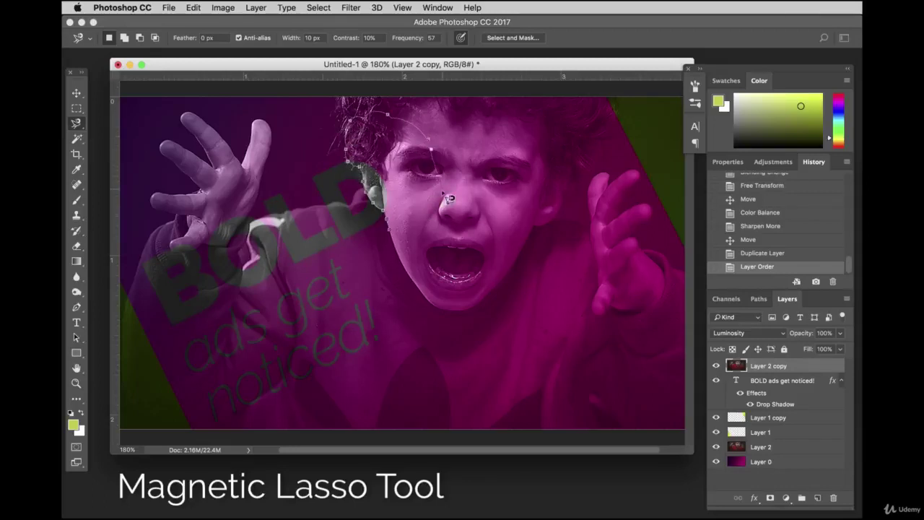
pyautogui.click(391, 232)
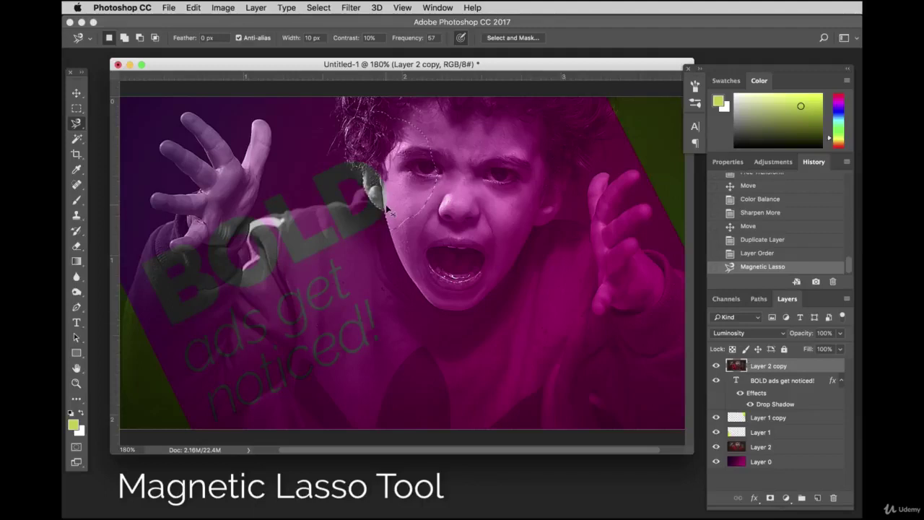
# Copy the selected head area onto a new layer above the headline and delete the full duplicate of the photo.
pyautogui.hotkey('ctrl', 'c')
pyautogui.hotkey('ctrl', 'v')
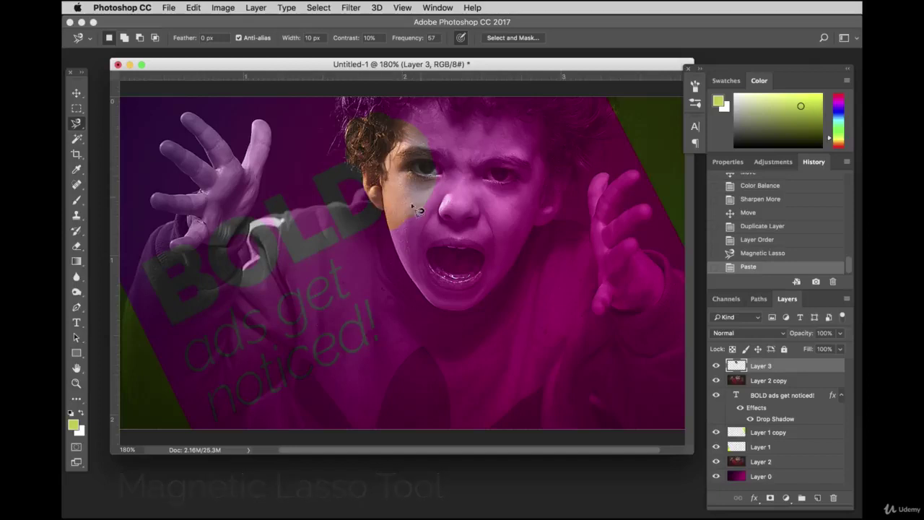
pyautogui.click(76, 93)
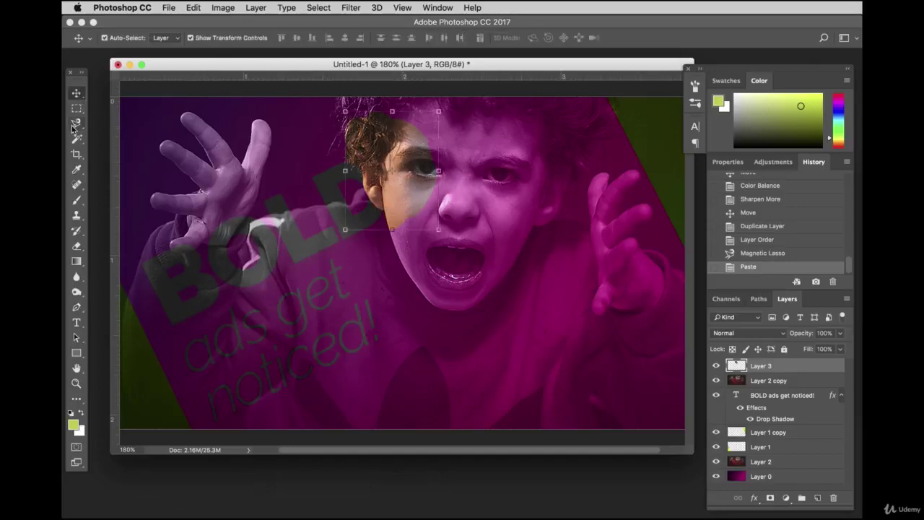
pyautogui.click(758, 381)
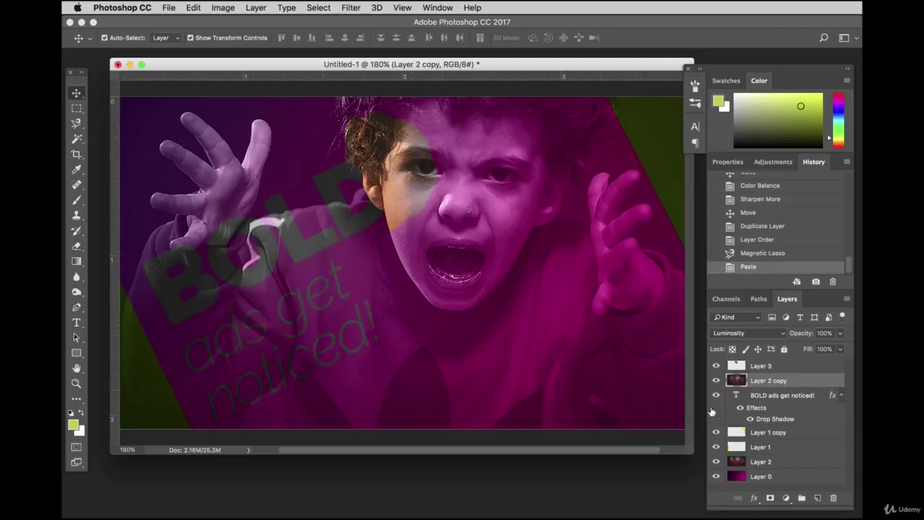
pyautogui.moveTo(796, 386); pyautogui.dragTo(834, 498)
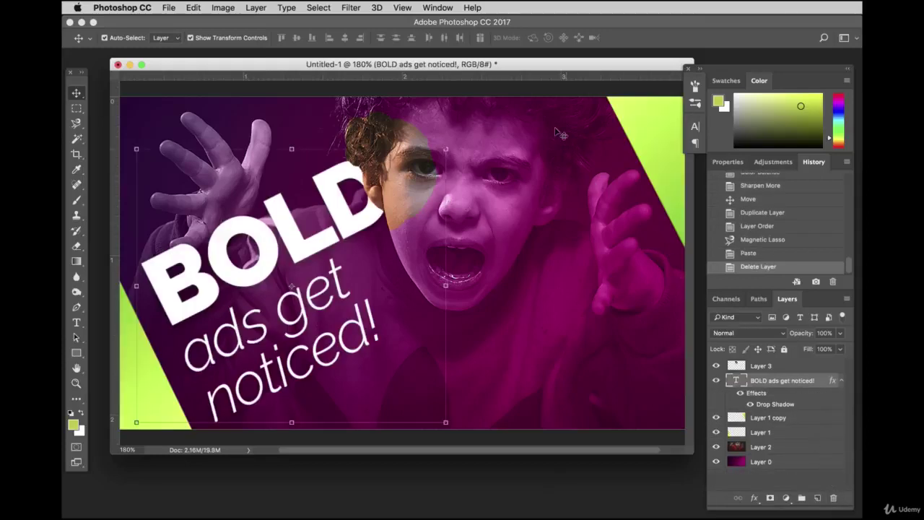
# Move the head cutout layer beneath the headline and return it to the top of the layer stack.
pyautogui.click(535, 92)
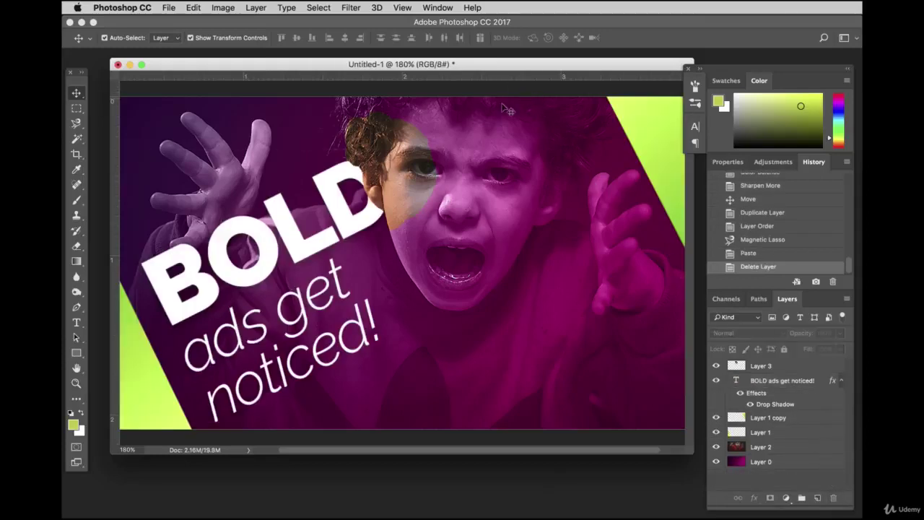
pyautogui.click(380, 189)
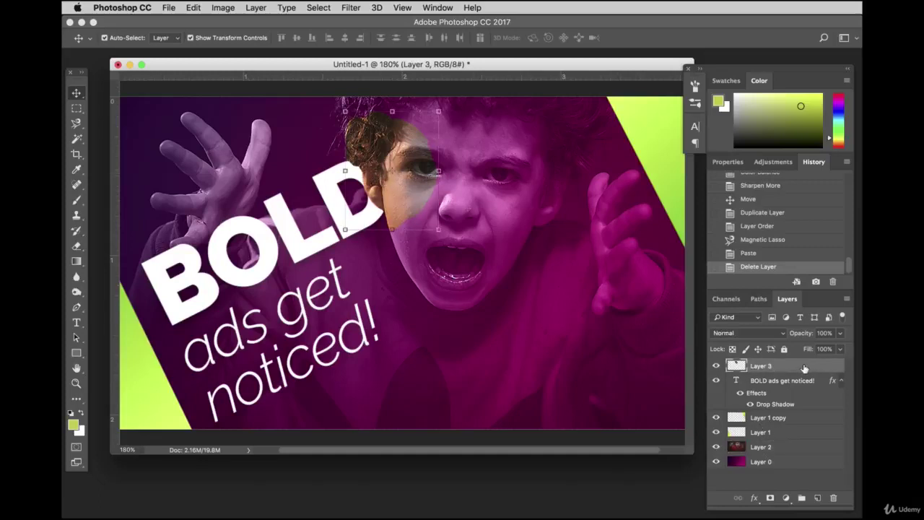
pyautogui.click(747, 383)
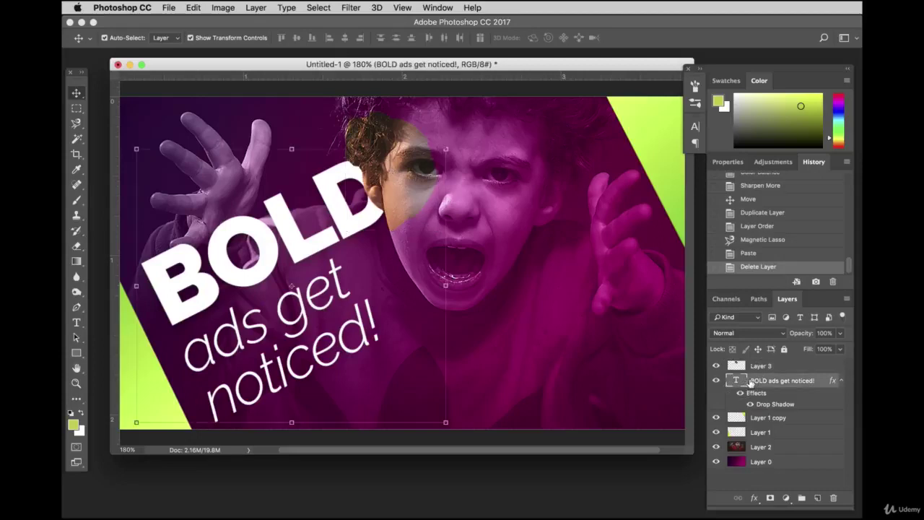
pyautogui.moveTo(774, 368); pyautogui.dragTo(778, 406)
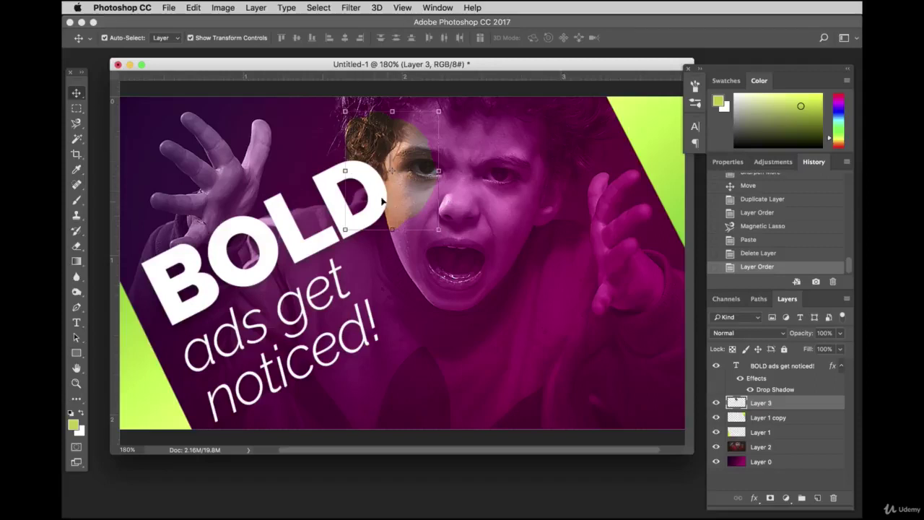
pyautogui.moveTo(777, 401); pyautogui.dragTo(779, 367)
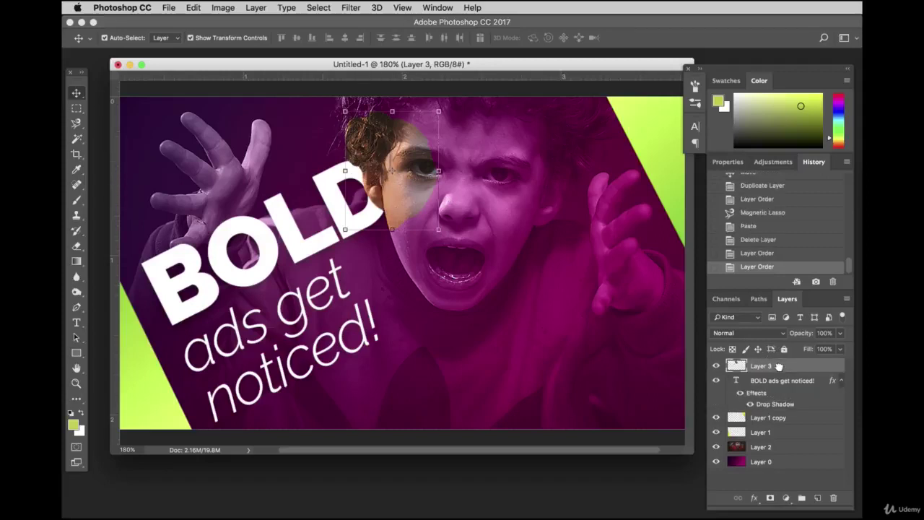
# Set the head cutout layer's blending mode to Luminosity, matching the boy photo layer.
pyautogui.click(474, 213)
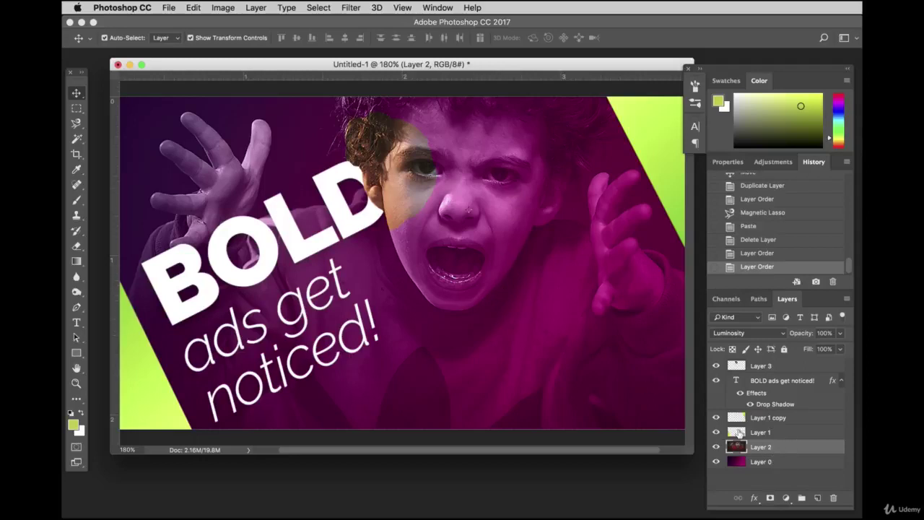
pyautogui.click(773, 367)
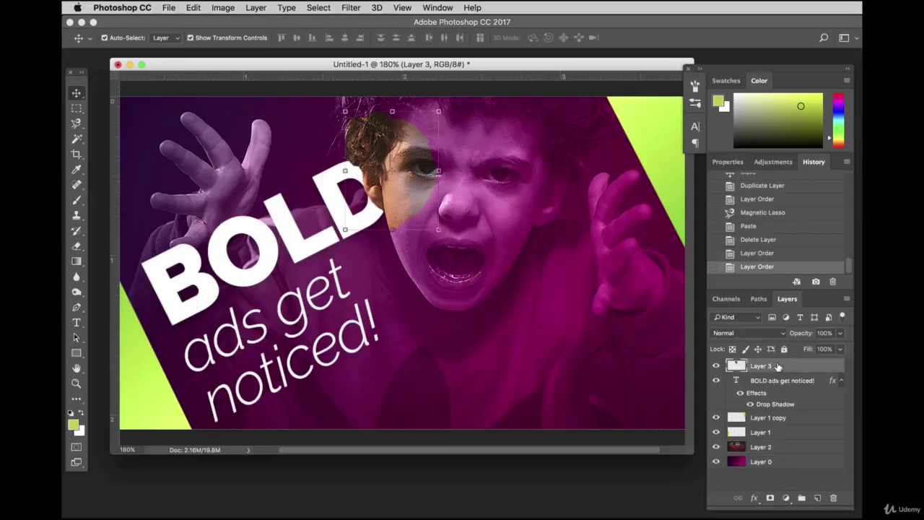
pyautogui.click(751, 333)
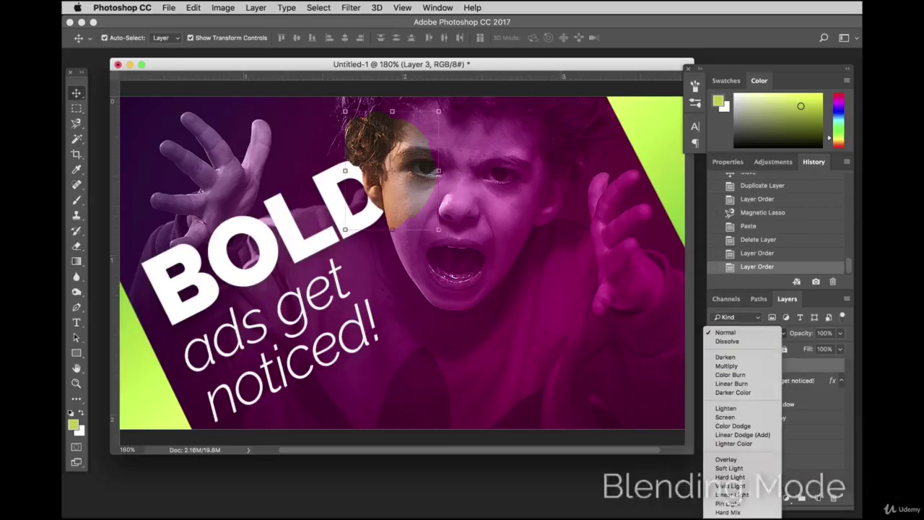
pyautogui.hotkey('shift', 'alt', 'y')
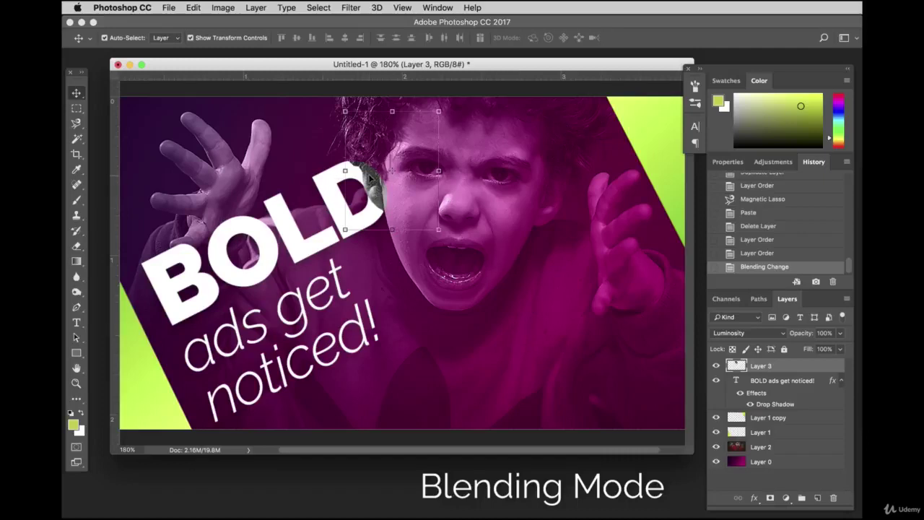
# Toggle the boy photo layer's visibility to examine how it and the head cutout blend with the gradient and headline.
pyautogui.click(334, 181)
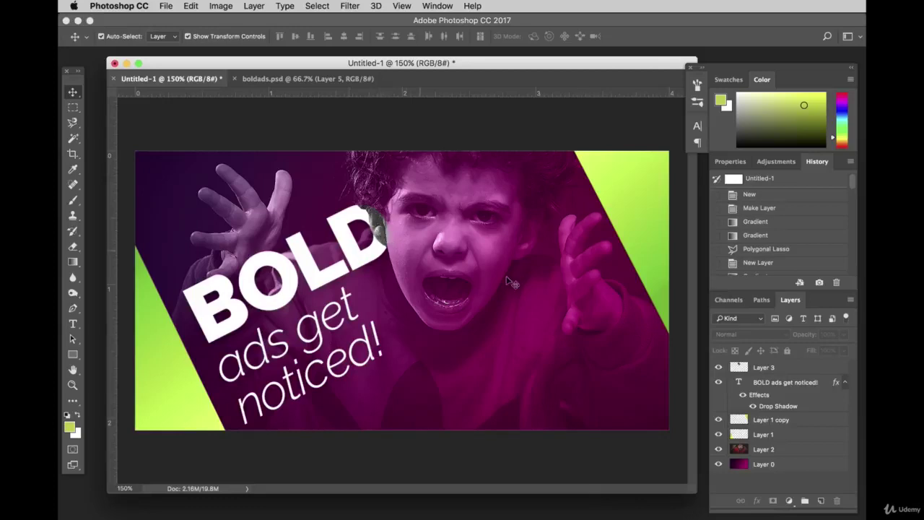
pyautogui.click(764, 370)
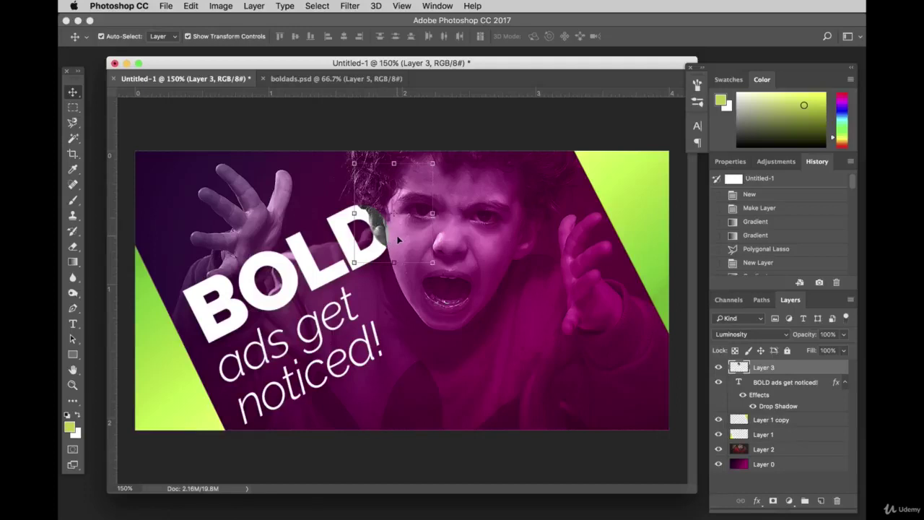
pyautogui.click(511, 292)
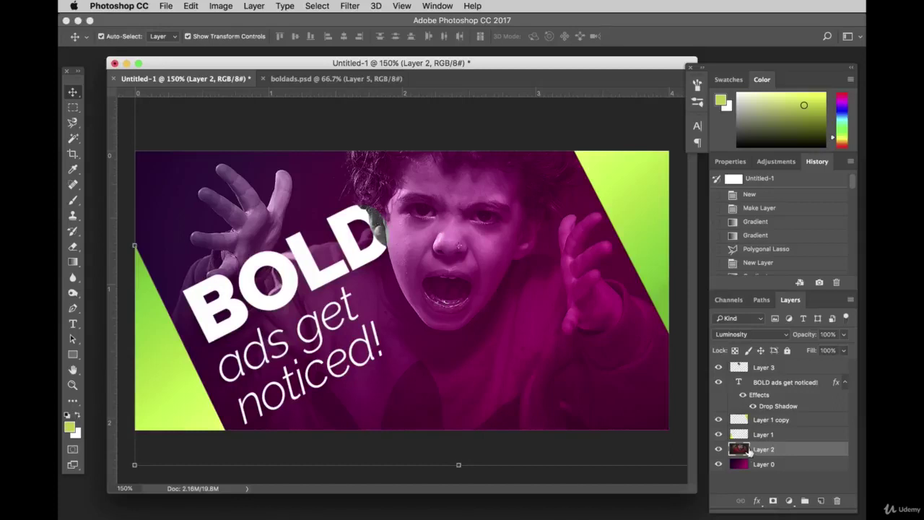
pyautogui.click(719, 450)
pyautogui.click(718, 450)
pyautogui.click(718, 450)
pyautogui.click(719, 450)
pyautogui.click(719, 450)
pyautogui.click(718, 450)
pyautogui.click(719, 450)
pyautogui.click(748, 370)
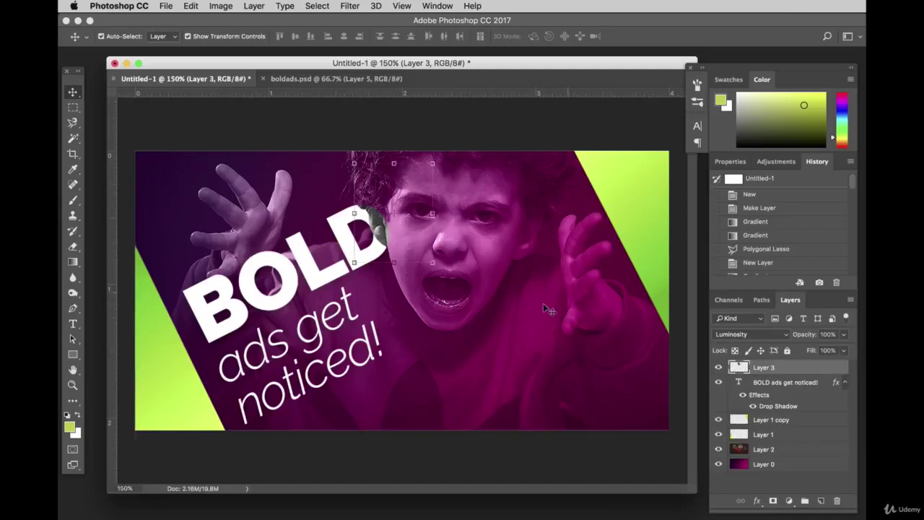
pyautogui.click(770, 452)
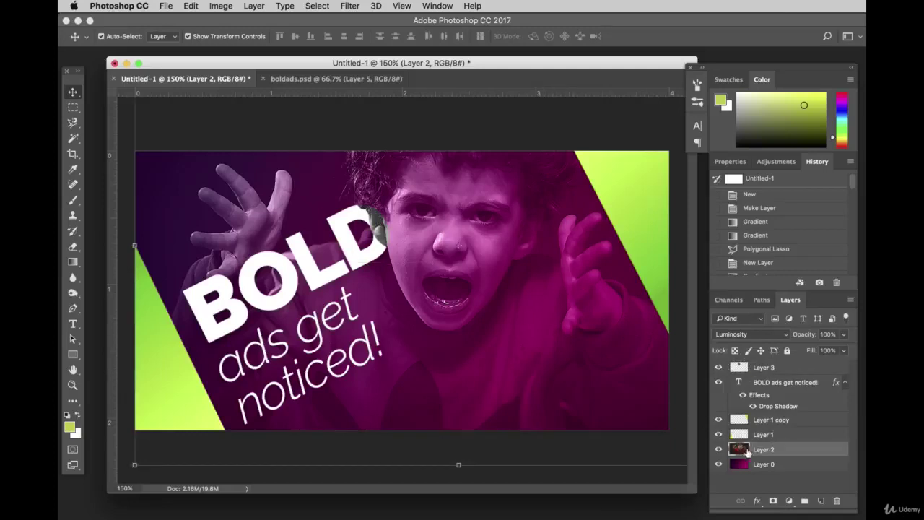
pyautogui.click(719, 449)
pyautogui.click(719, 450)
pyautogui.click(720, 450)
pyautogui.click(719, 450)
# Set the blending mode of both the boy photo layer and the head cutout layer to Normal.
pyautogui.click(743, 338)
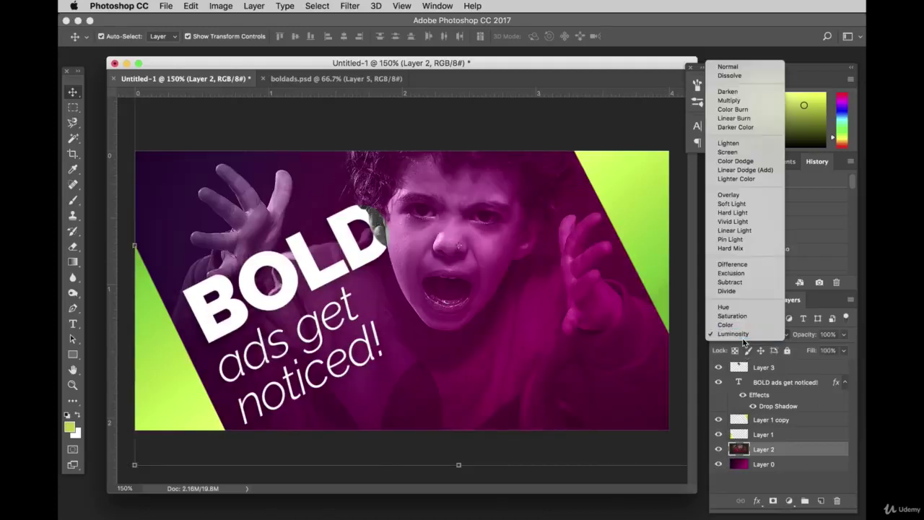
pyautogui.click(729, 67)
pyautogui.click(401, 164)
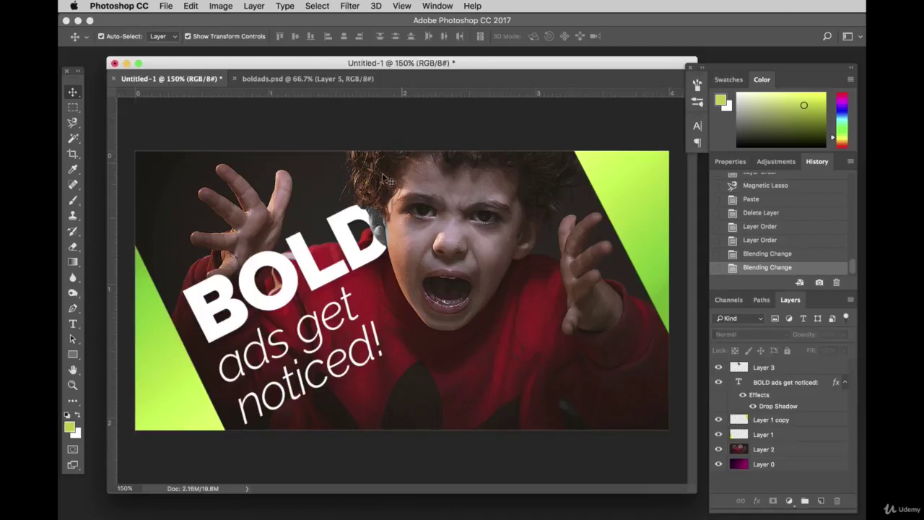
pyautogui.moveTo(379, 233); pyautogui.dragTo(531, 310)
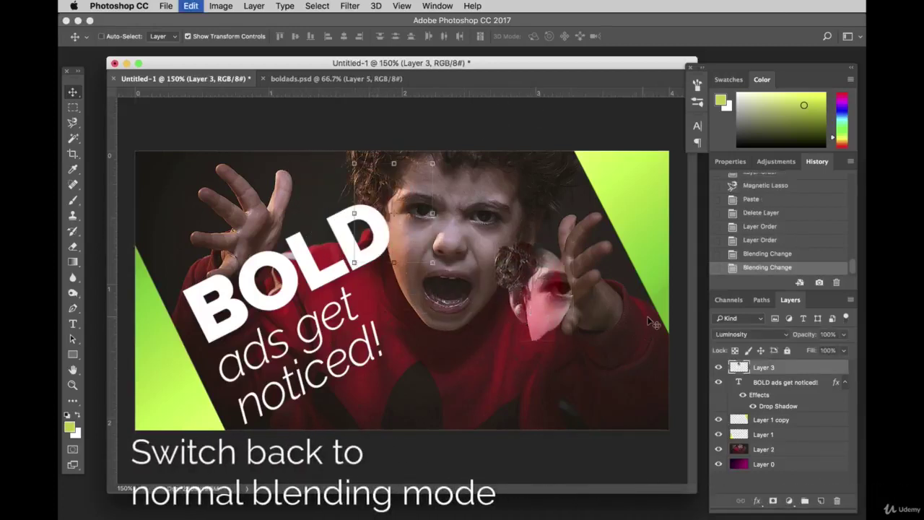
pyautogui.press('super+z')
pyautogui.click(737, 334)
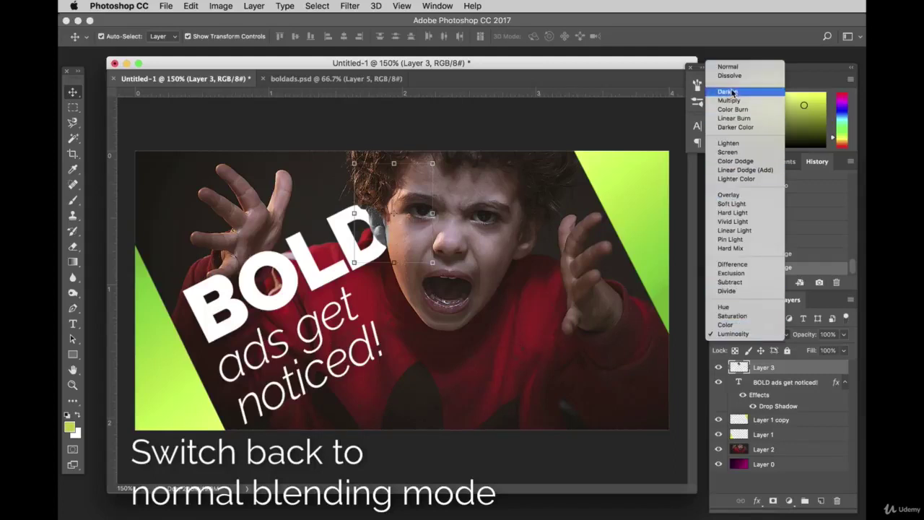
pyautogui.click(728, 66)
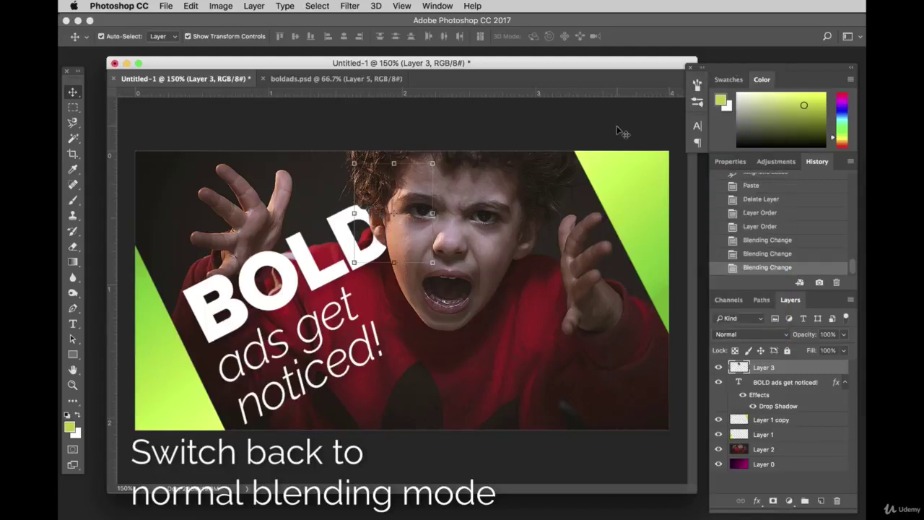
pyautogui.click(561, 120)
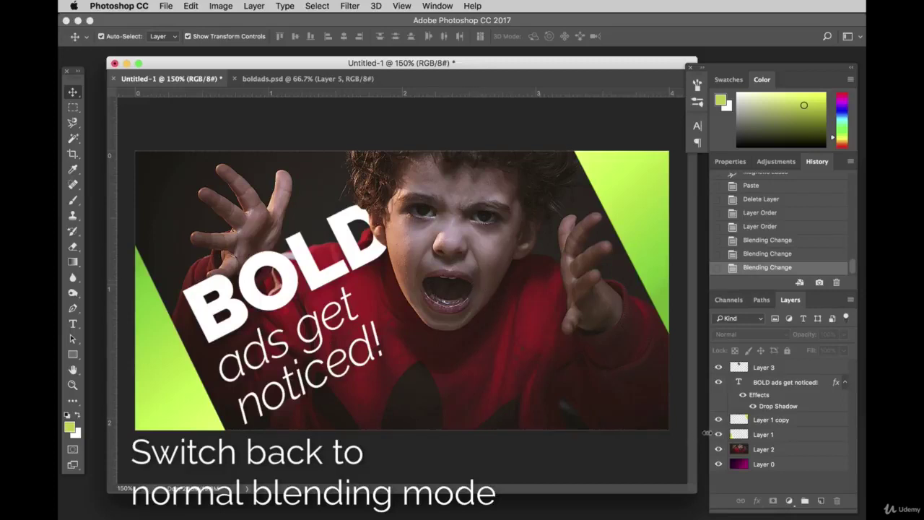
# Move the purple gradient layer to the top of the layer stack and open its blending mode options.
pyautogui.click(772, 466)
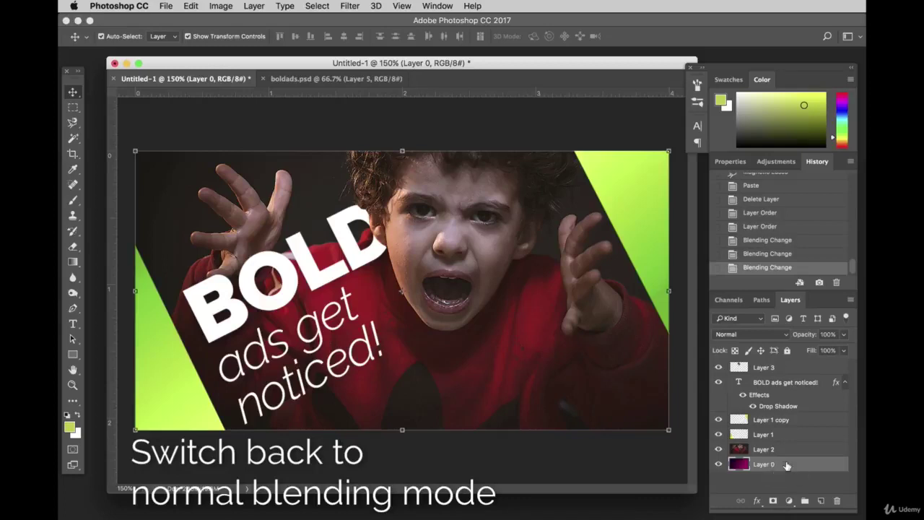
pyautogui.moveTo(790, 464); pyautogui.dragTo(771, 367)
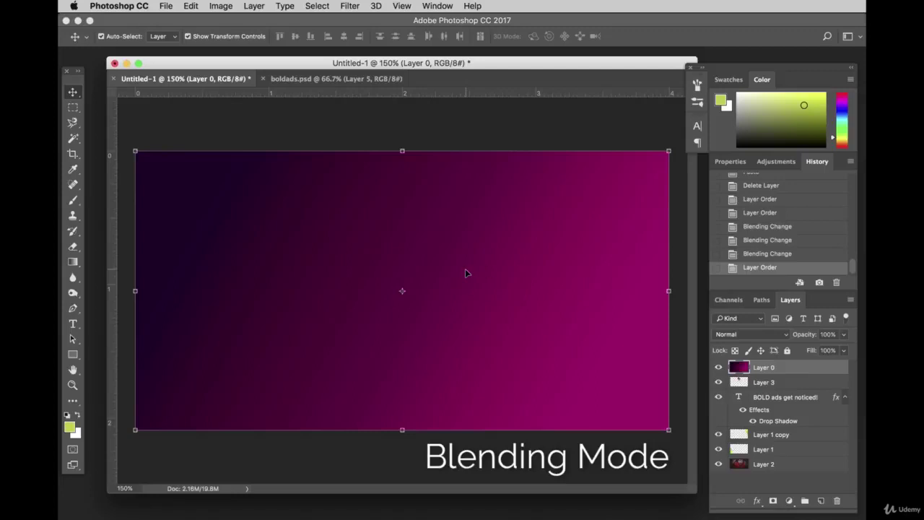
pyautogui.click(754, 336)
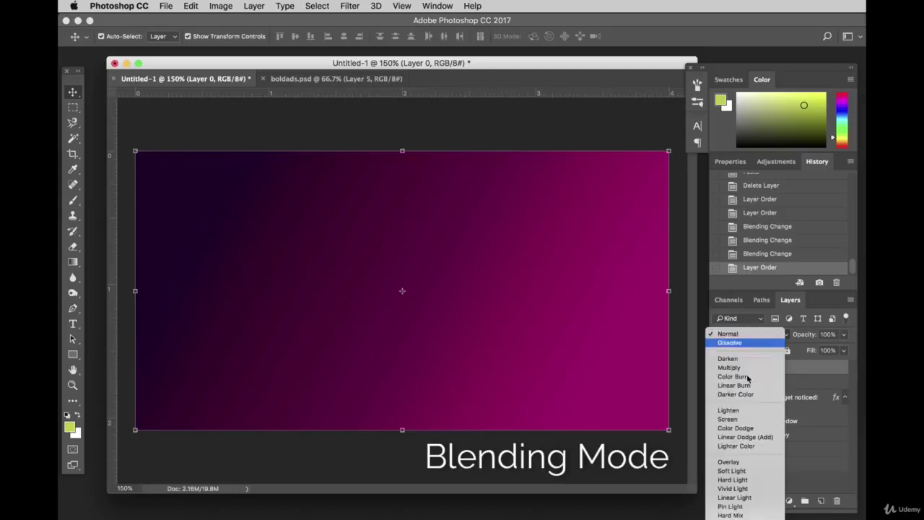
# Set the blending mode of the gradient on Layer 0 to Color, keeping the layer at the top of the stack.
pyautogui.scroll(-5, 748, 379)
pyautogui.click(733, 509)
pyautogui.click(751, 334)
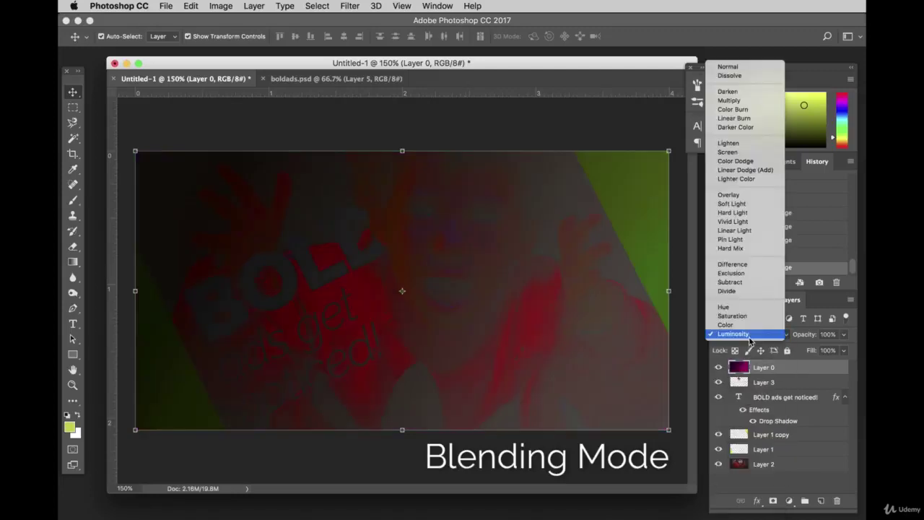
pyautogui.click(745, 325)
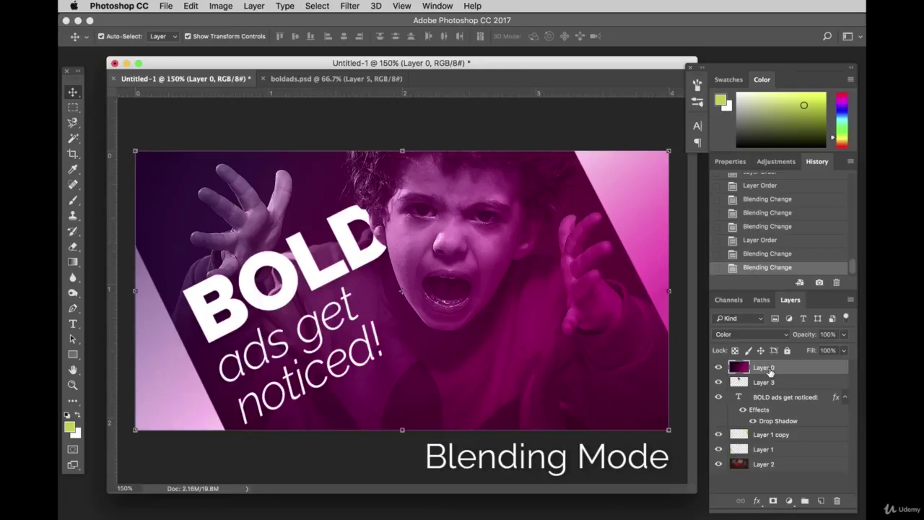
pyautogui.click(800, 370)
pyautogui.moveTo(800, 371); pyautogui.dragTo(751, 364)
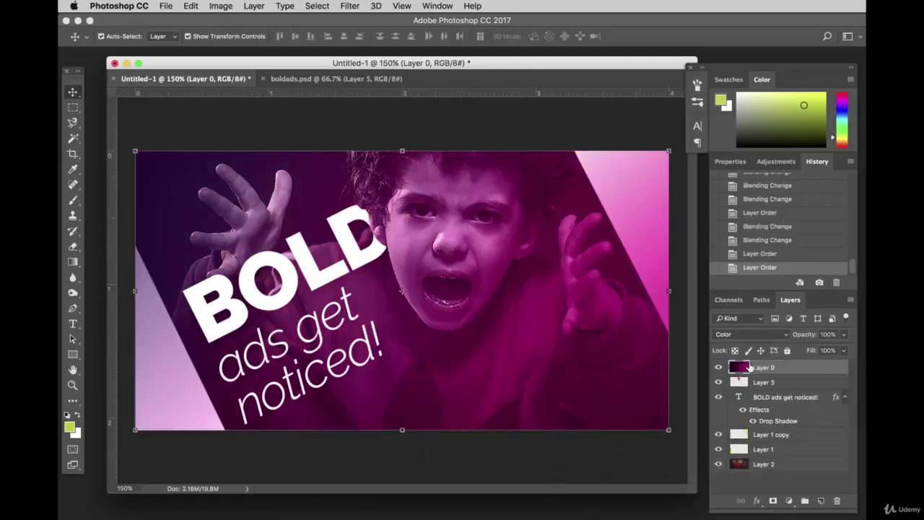
# Outline the upper-right corner triangle with the Polygonal Lasso and delete the gradient of Layer 0 inside it.
pyautogui.click(463, 118)
pyautogui.moveTo(73, 122)
pyautogui.mouseDown()
pyautogui.moveTo(108, 123)
pyautogui.moveTo(124, 134)
pyautogui.mouseUp()
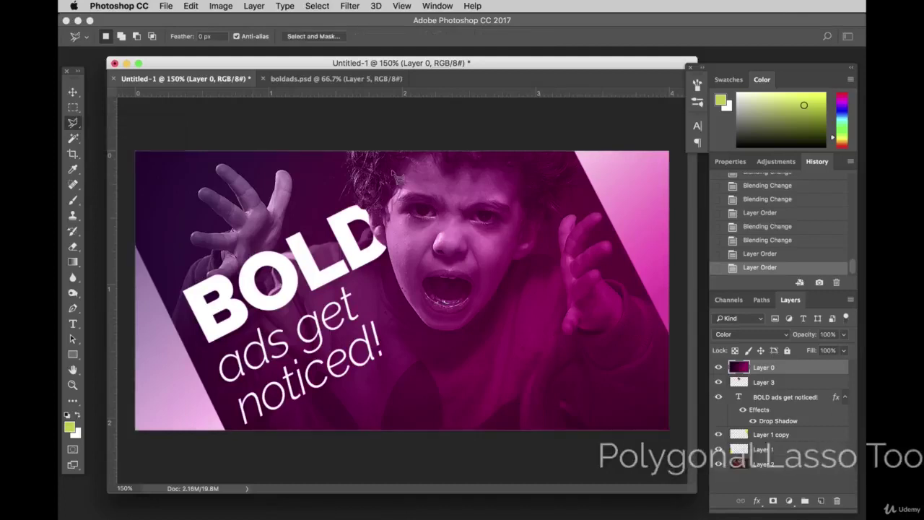
pyautogui.click(572, 150)
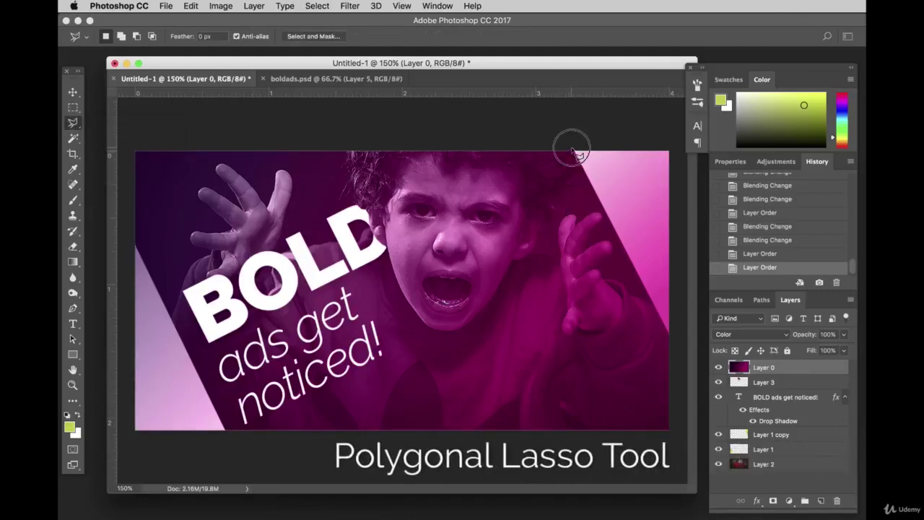
pyautogui.click(675, 343)
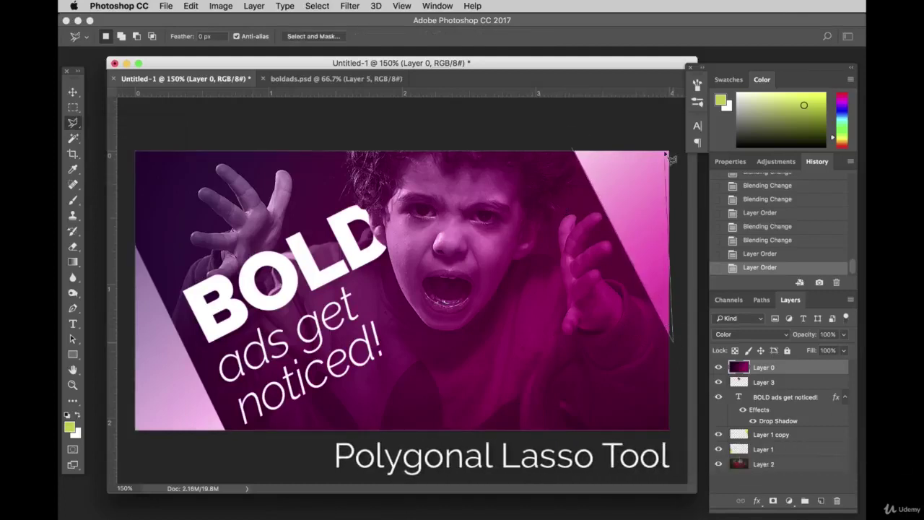
pyautogui.click(674, 127)
pyautogui.click(574, 151)
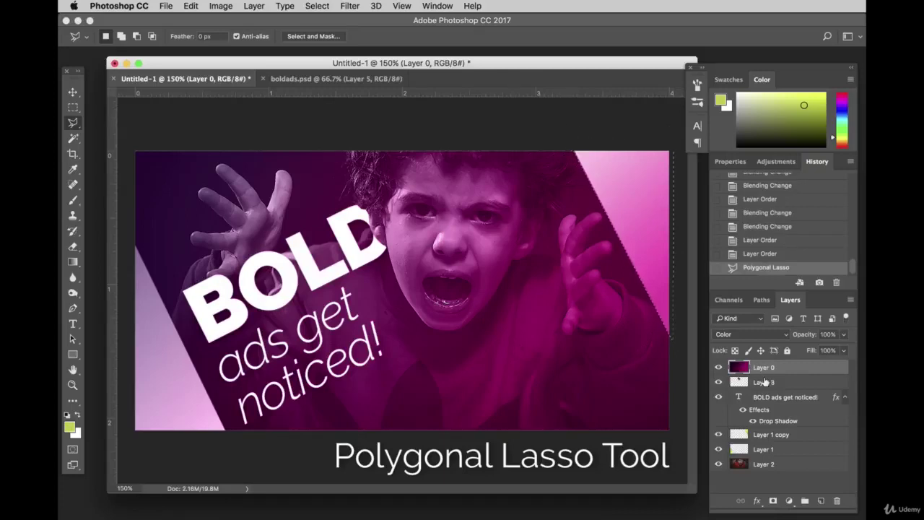
pyautogui.press('Delete')
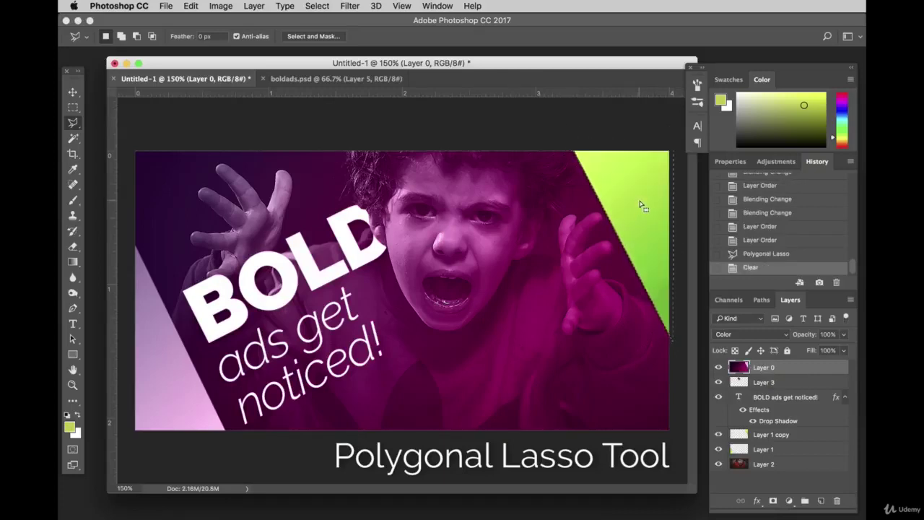
# Undo the deletion of the gradient corner, clear the lasso selection and return to the Move tool.
pyautogui.press('super+z')
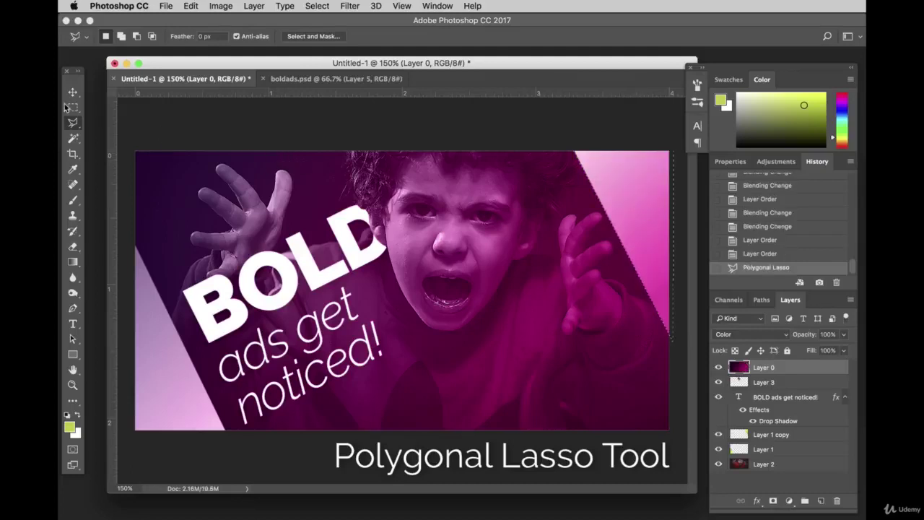
pyautogui.click(72, 107)
pyautogui.press('super+d')
pyautogui.press('v')
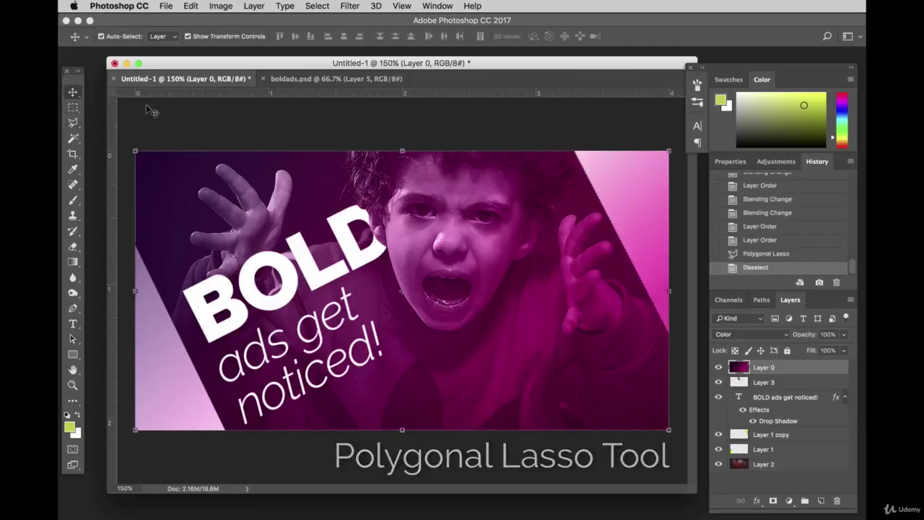
# Move Layer 1 and Layer 1 copy together above Layer 0 in the layer stack, then deselect them.
pyautogui.click(791, 448)
pyautogui.keyDown('shift'); pyautogui.click(760, 437); pyautogui.keyUp('shift')
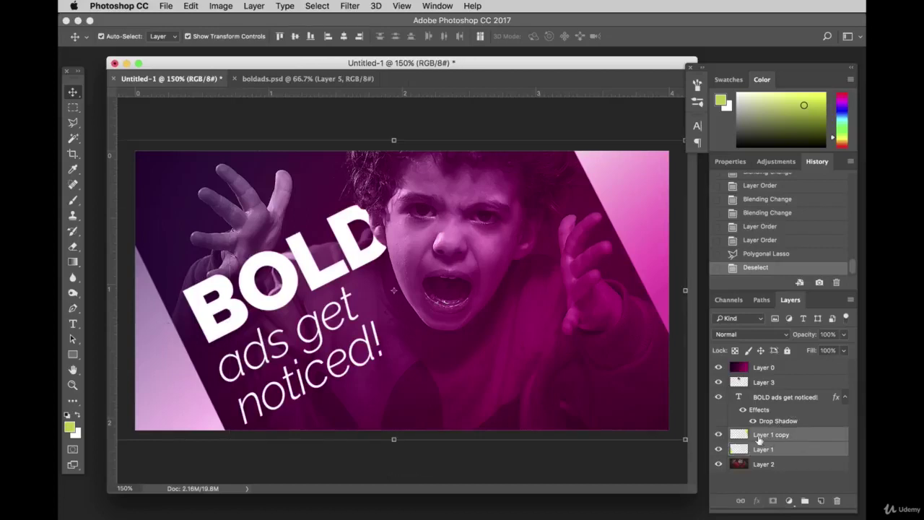
pyautogui.moveTo(744, 437); pyautogui.dragTo(764, 368)
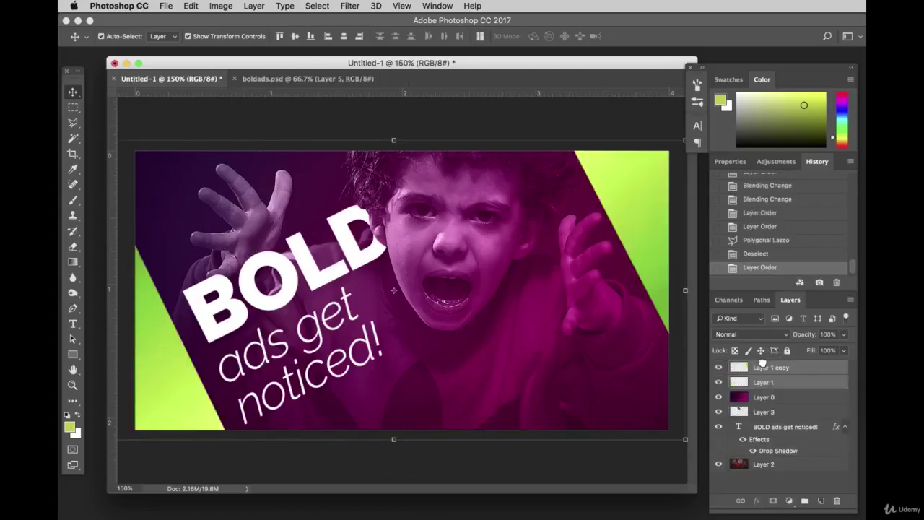
pyautogui.click(582, 110)
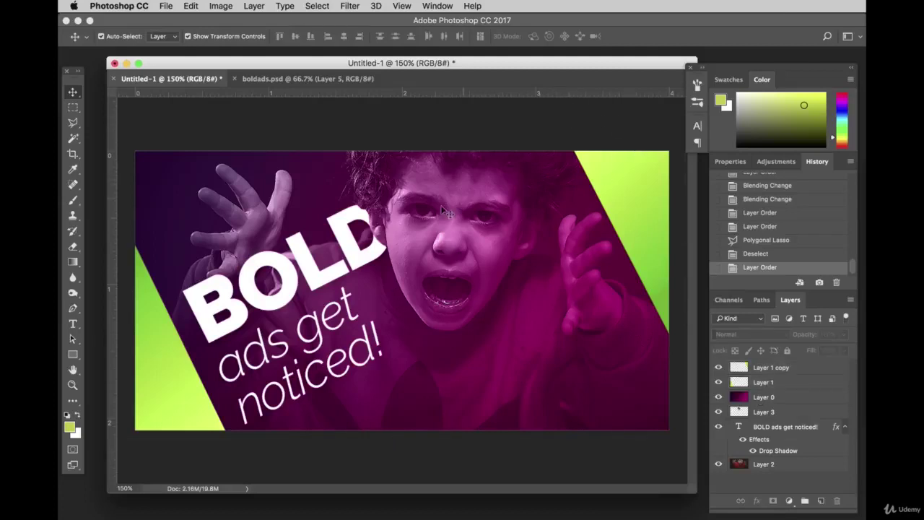
# Try to shift the layers from Layer 3 down to Layer 2 on the canvas, undo the move and deselect.
pyautogui.click(383, 235)
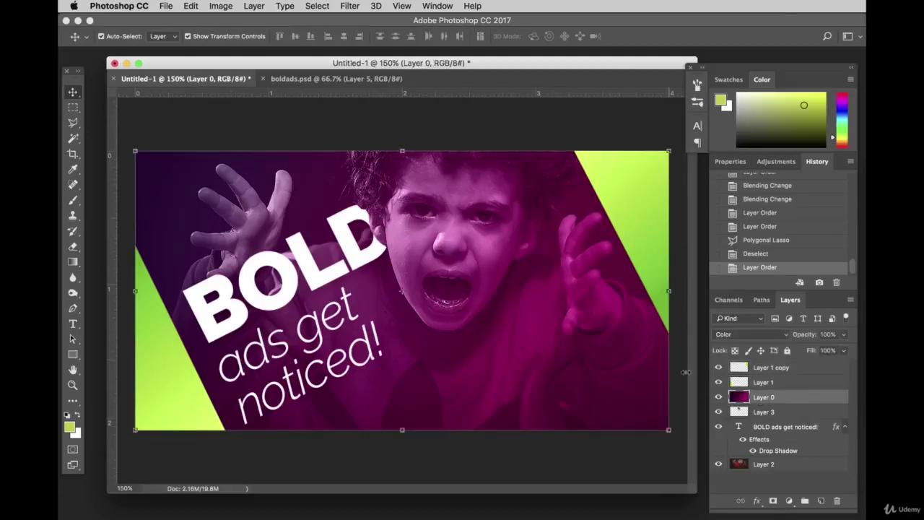
pyautogui.click(764, 412)
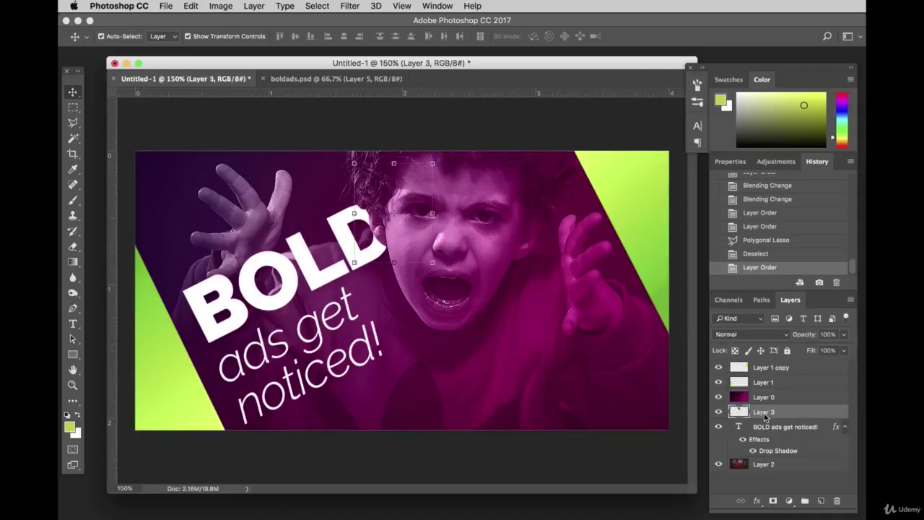
pyautogui.keyDown('shift'); pyautogui.click(767, 466); pyautogui.keyUp('shift')
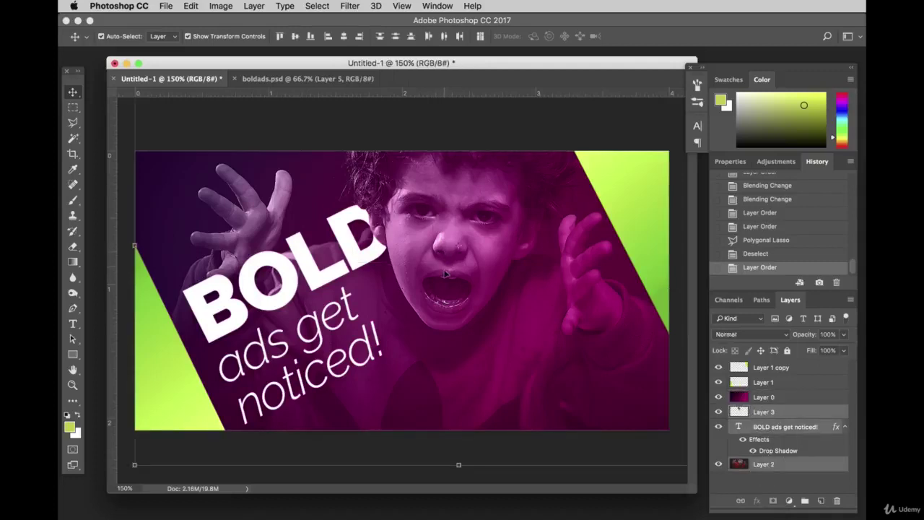
pyautogui.moveTo(449, 274); pyautogui.dragTo(473, 274)
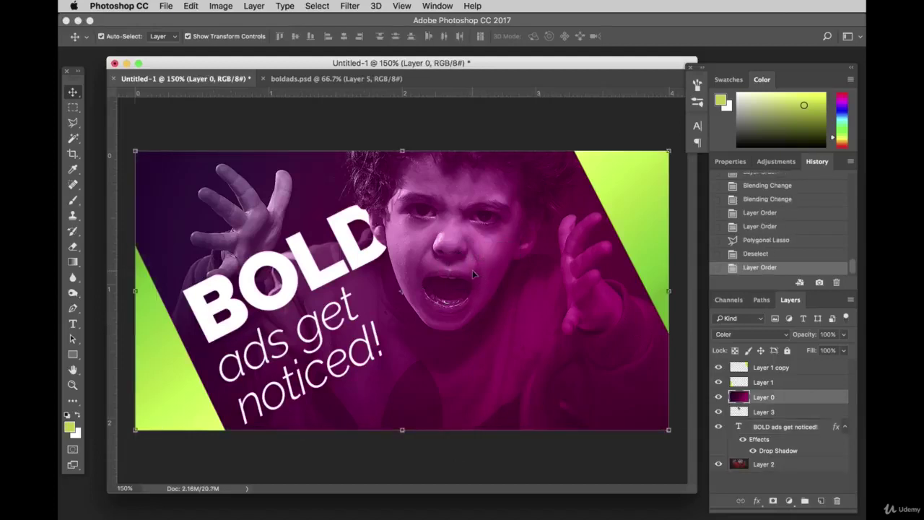
pyautogui.moveTo(390, 190)
pyautogui.mouseDown()
pyautogui.moveTo(394, 174)
pyautogui.moveTo(392, 207)
pyautogui.mouseUp()
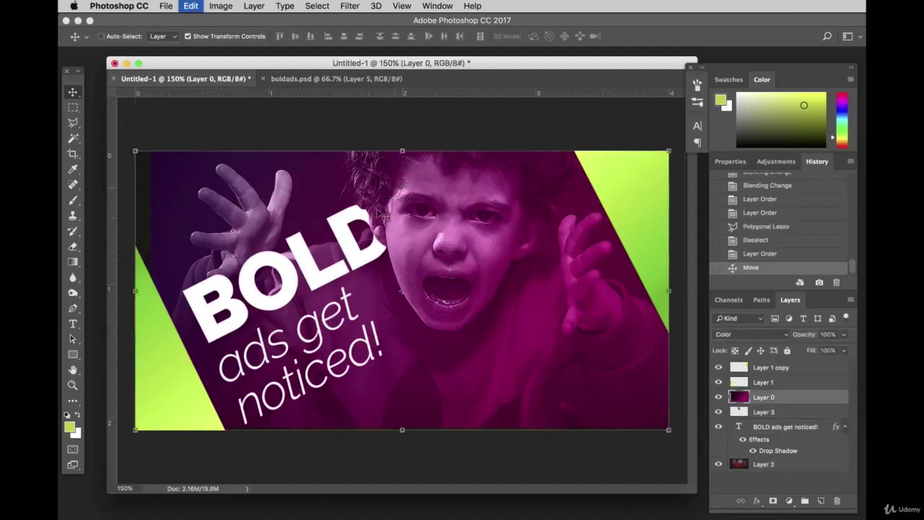
pyautogui.press('super+z')
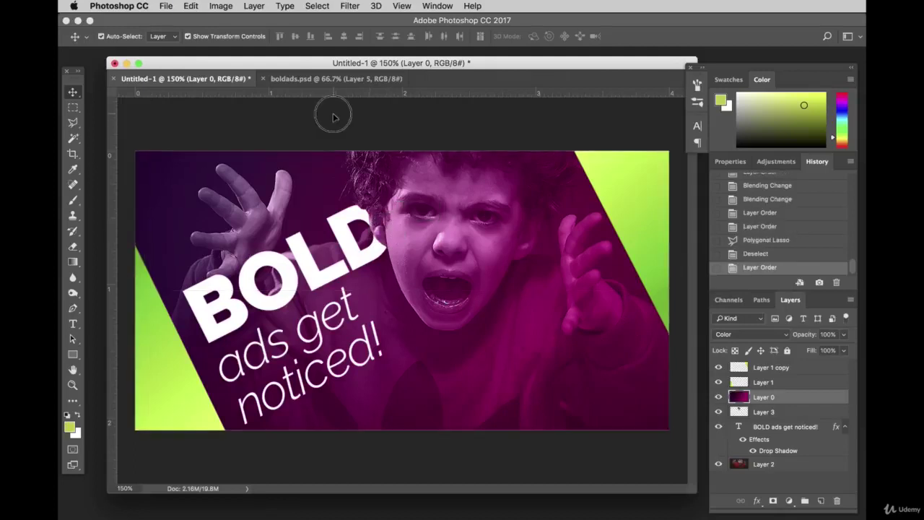
pyautogui.click(335, 117)
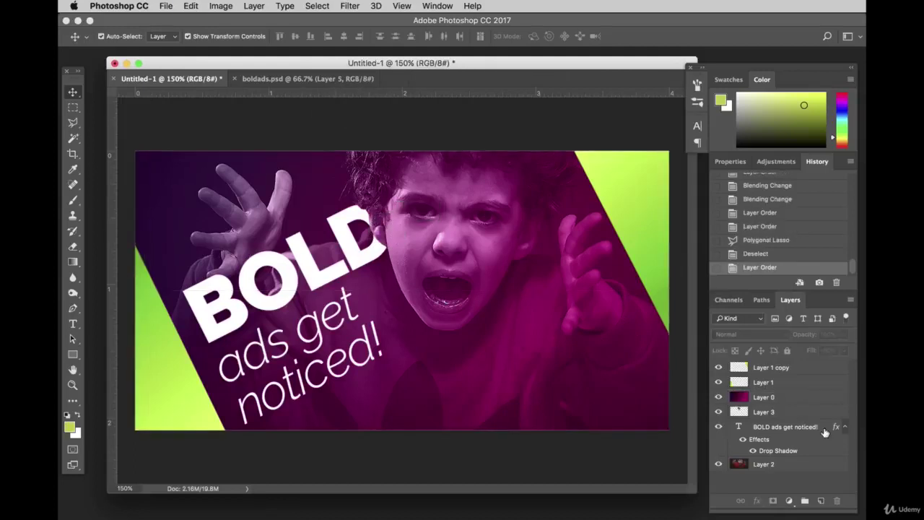
# Move the unlocked gradient layer far to the right across the canvas and undo that move.
pyautogui.click(379, 230)
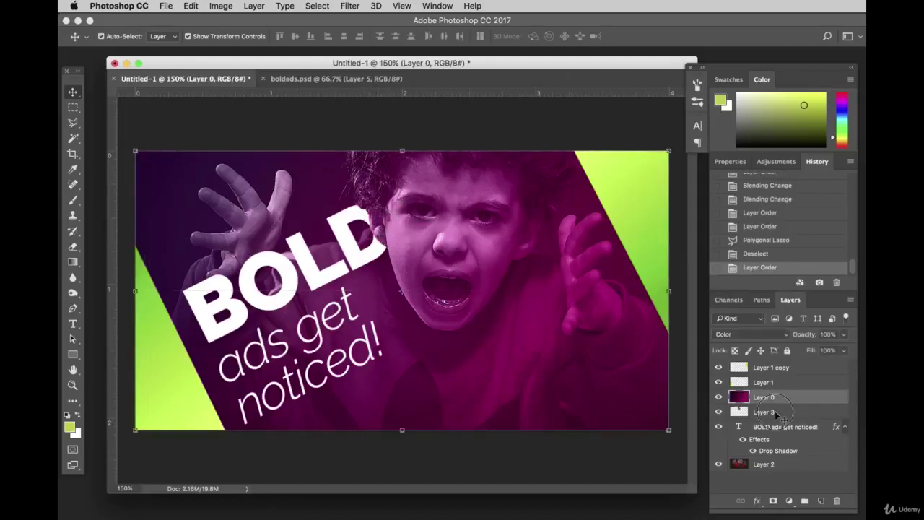
pyautogui.click(388, 237)
pyautogui.click(399, 232)
pyautogui.moveTo(181, 209); pyautogui.dragTo(602, 213)
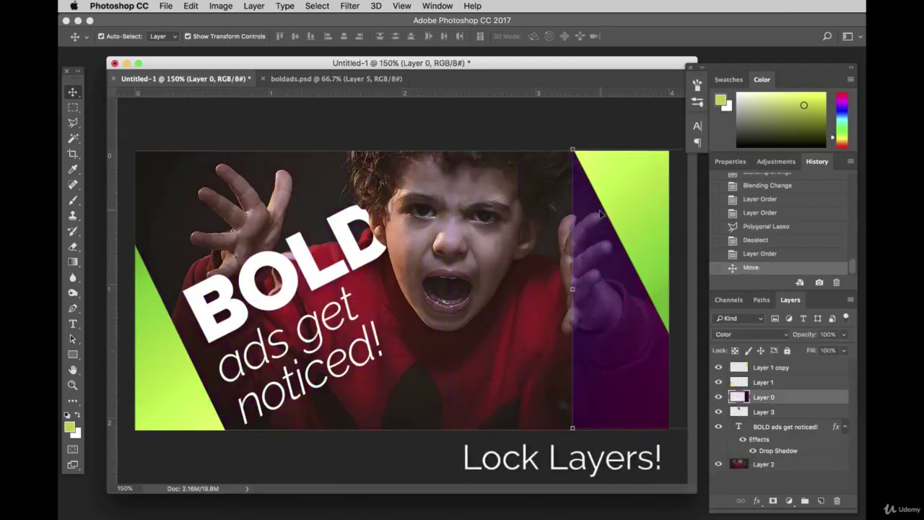
pyautogui.press('super+z')
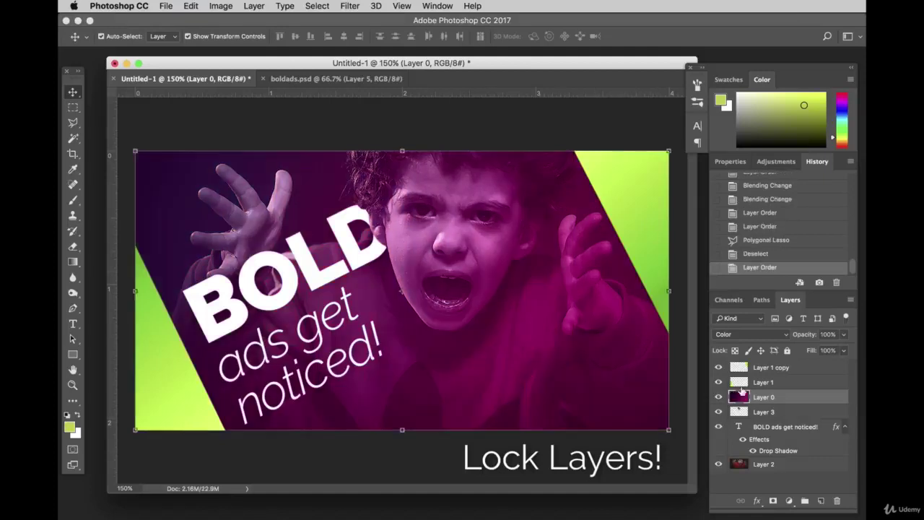
# Lock the gradient on Layer 0 completely and select the headline text beneath it on the canvas.
pyautogui.click(788, 351)
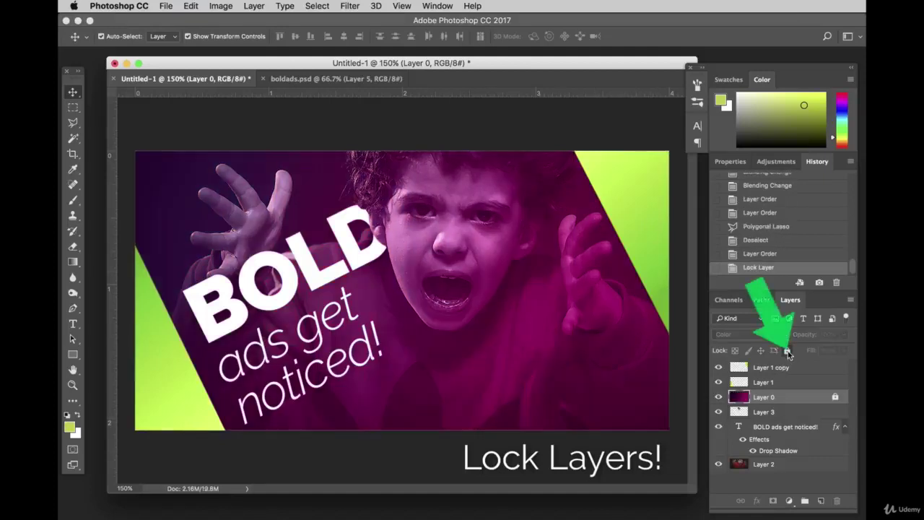
pyautogui.click(370, 257)
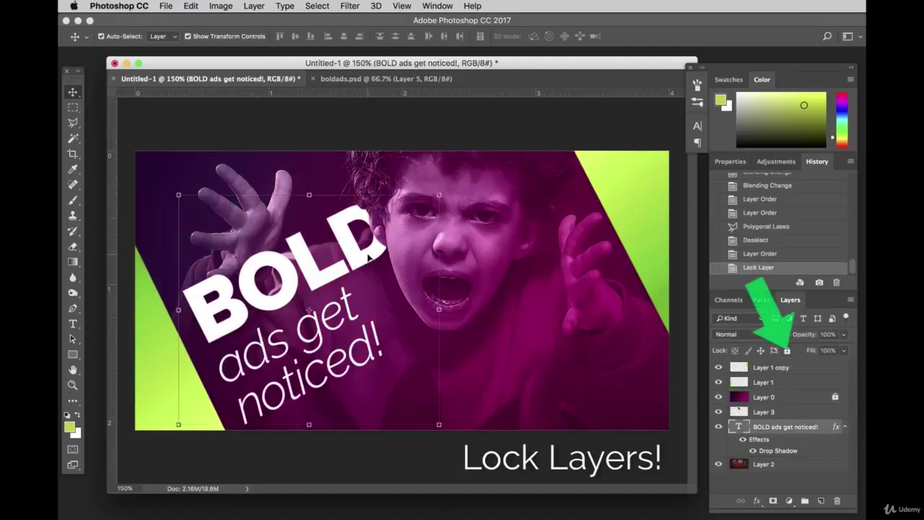
# Try moving the Layer 3 hair and face cutout beneath the locked gradient, and undo the move.
pyautogui.click(415, 168)
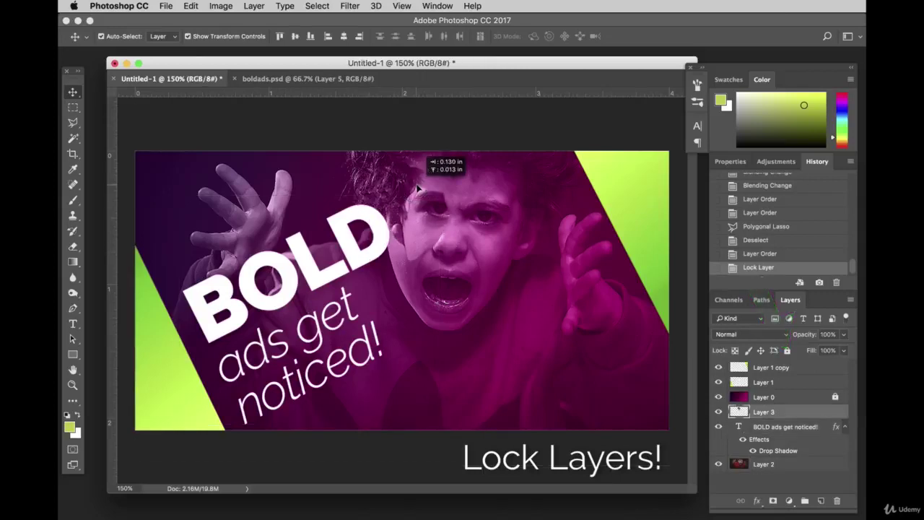
pyautogui.moveTo(487, 197); pyautogui.dragTo(495, 205)
pyautogui.press('super+z')
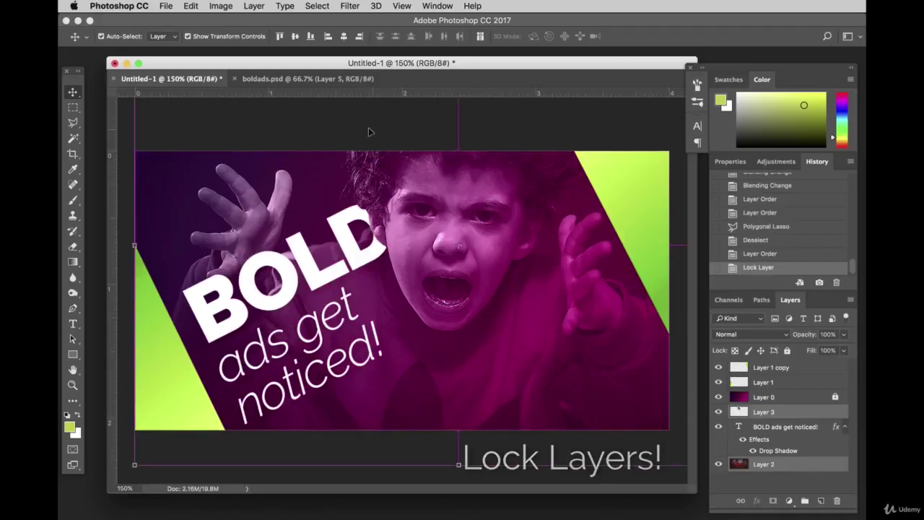
# Select Layer 3 and the photo on Layer 2 together, shift them slightly to the right, and deselect.
pyautogui.click(377, 230)
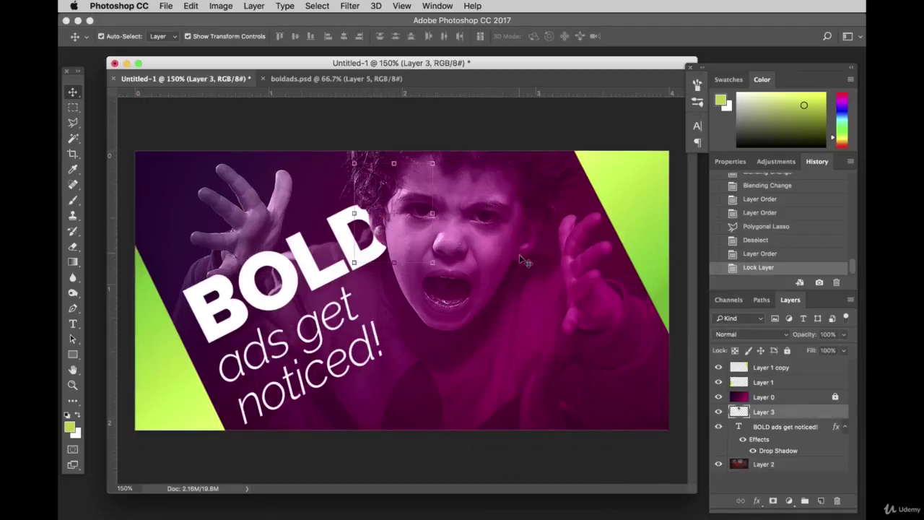
pyautogui.click(531, 306)
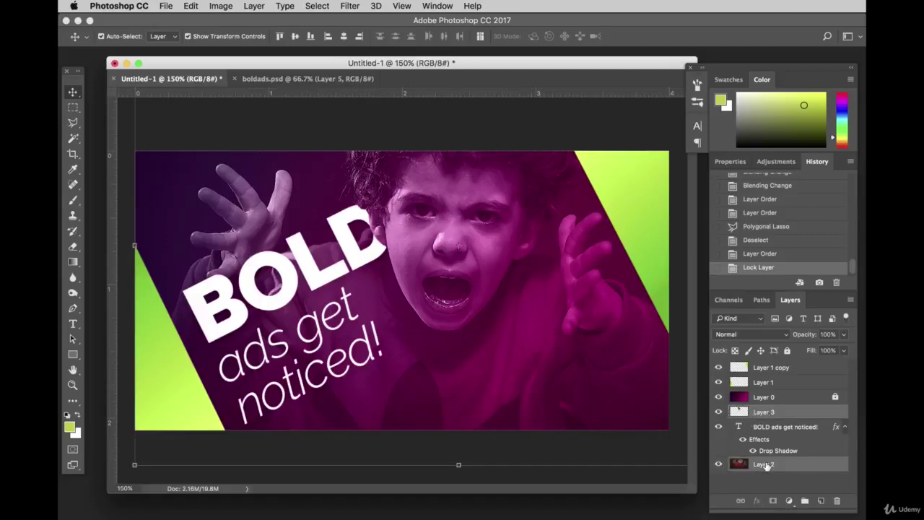
pyautogui.moveTo(492, 234); pyautogui.dragTo(498, 234)
pyautogui.click(327, 109)
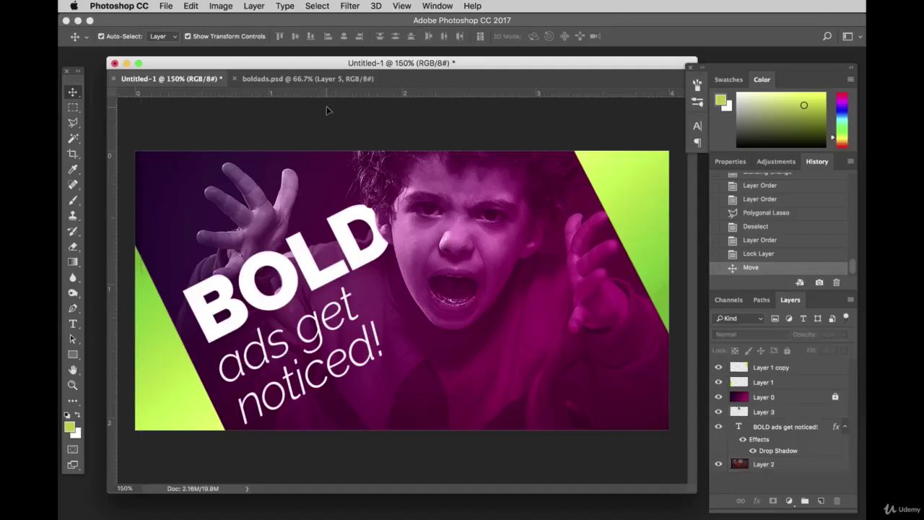
# Try to adjust the left edge of the photo on Layer 2 with Free Transform, and deselect the layer.
pyautogui.click(148, 177)
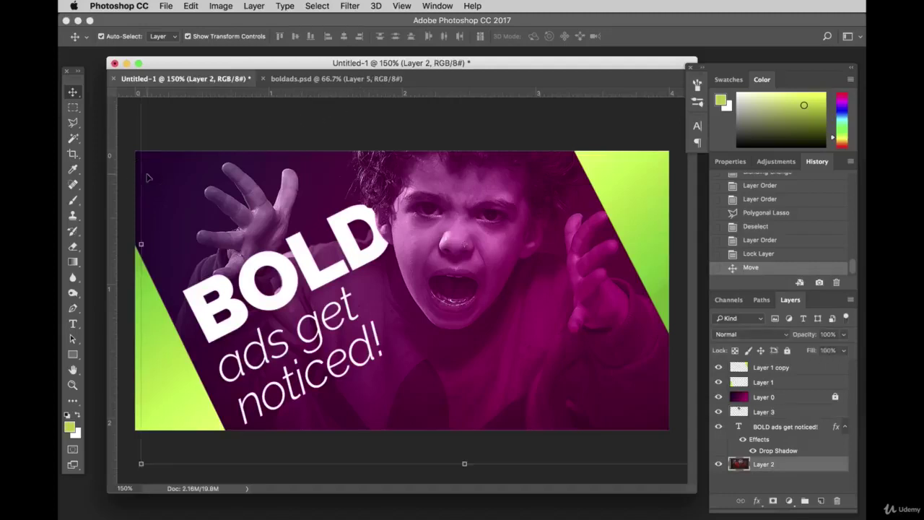
pyautogui.click(183, 115)
pyautogui.click(778, 467)
pyautogui.press('super+t')
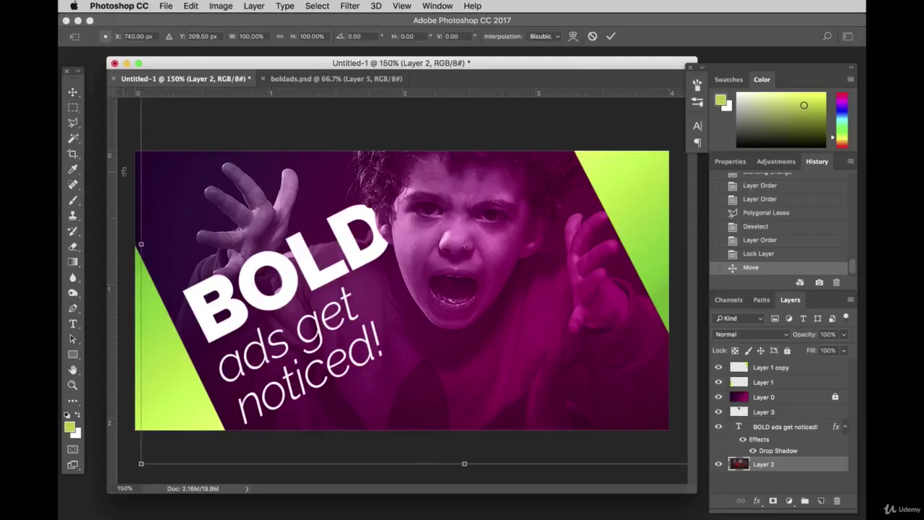
pyautogui.press('Return')
pyautogui.click(124, 132)
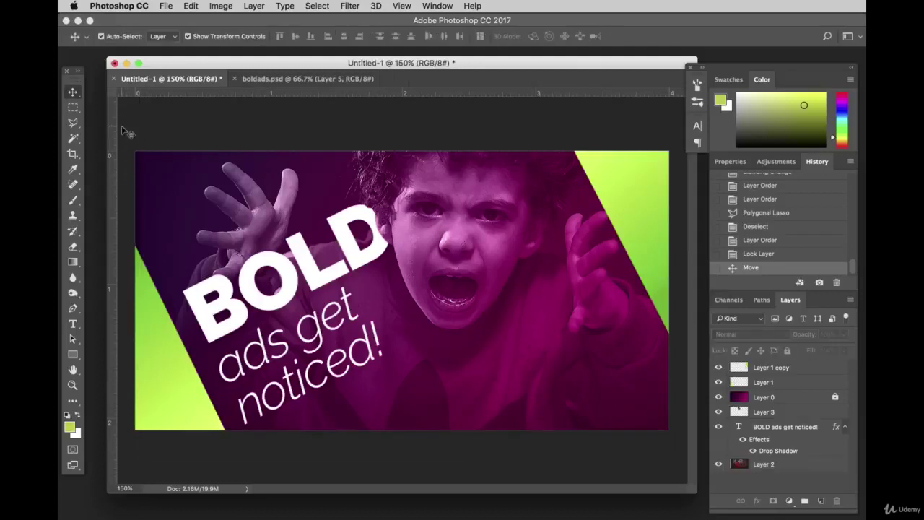
pyautogui.click(143, 172)
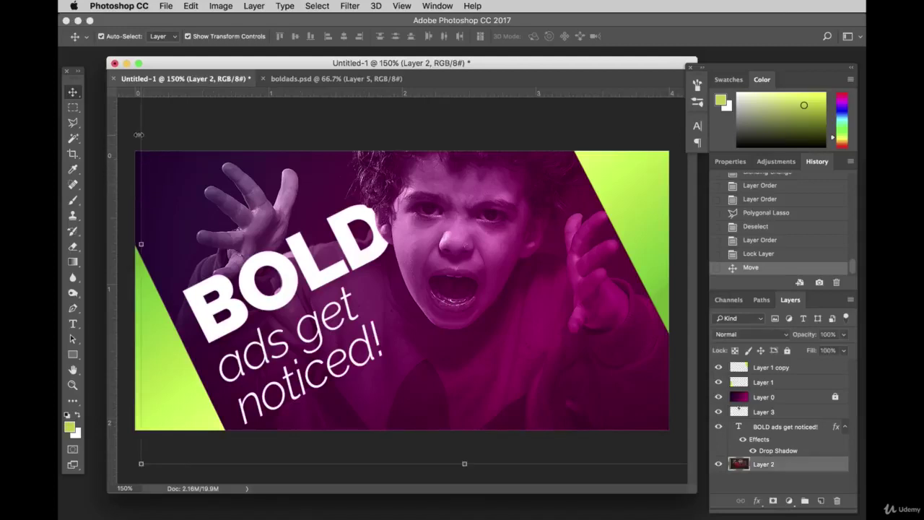
pyautogui.press('super+t')
pyautogui.press('Return')
pyautogui.click(128, 141)
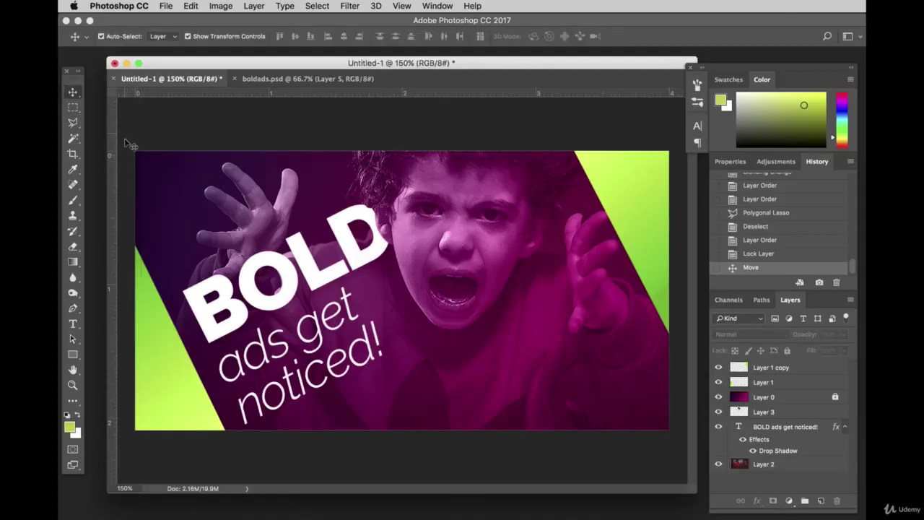
# Erase along the upper-left edge of the photo on Layer 2 with a soft 81 px Eraser brush.
pyautogui.click(154, 185)
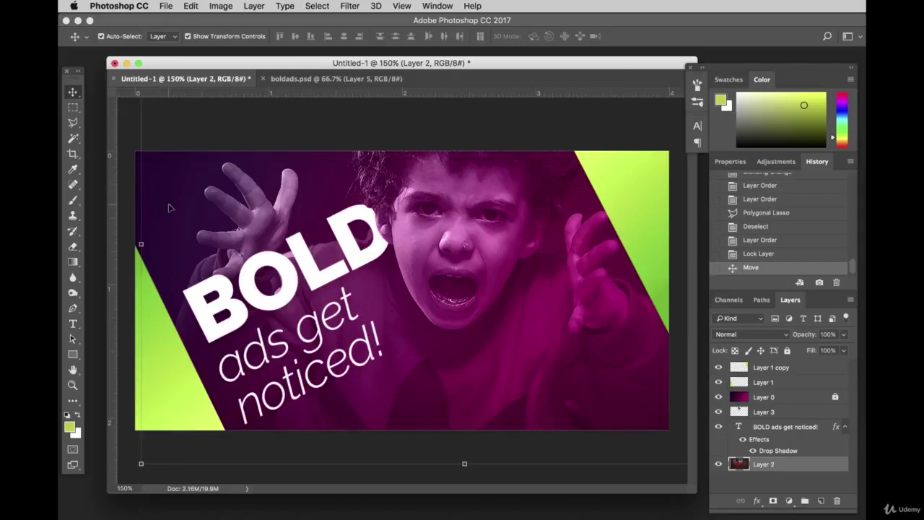
pyautogui.click(73, 247)
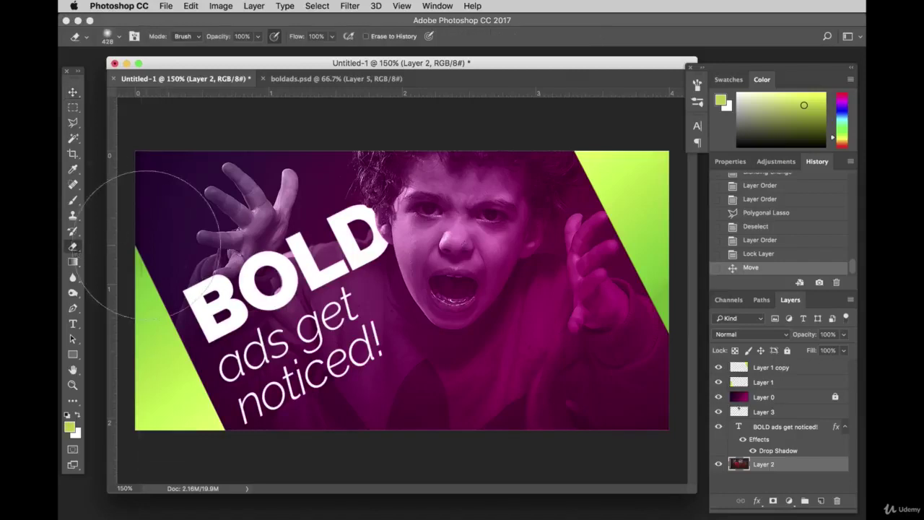
pyautogui.click(121, 38)
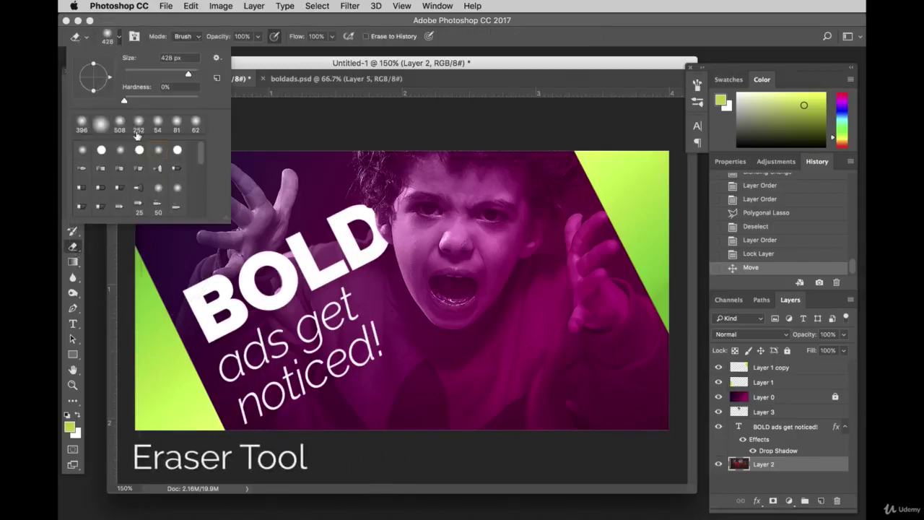
pyautogui.click(173, 128)
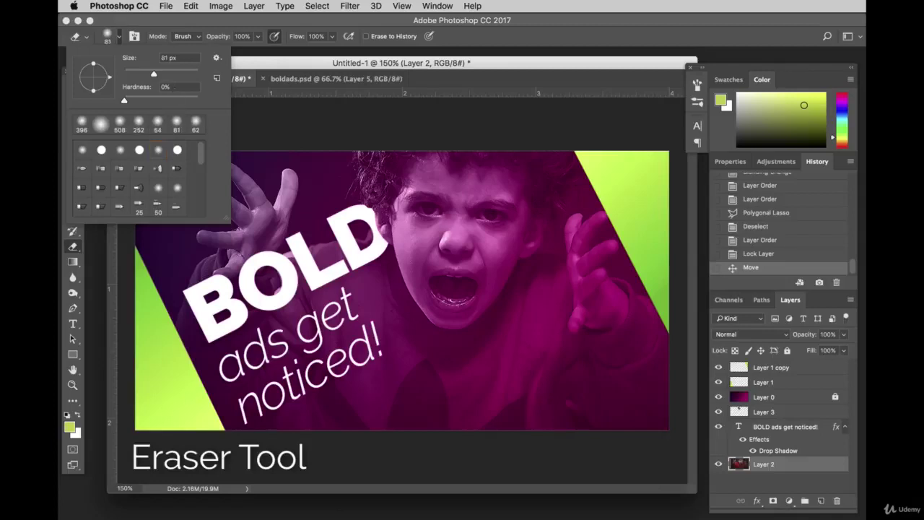
pyautogui.click(302, 119)
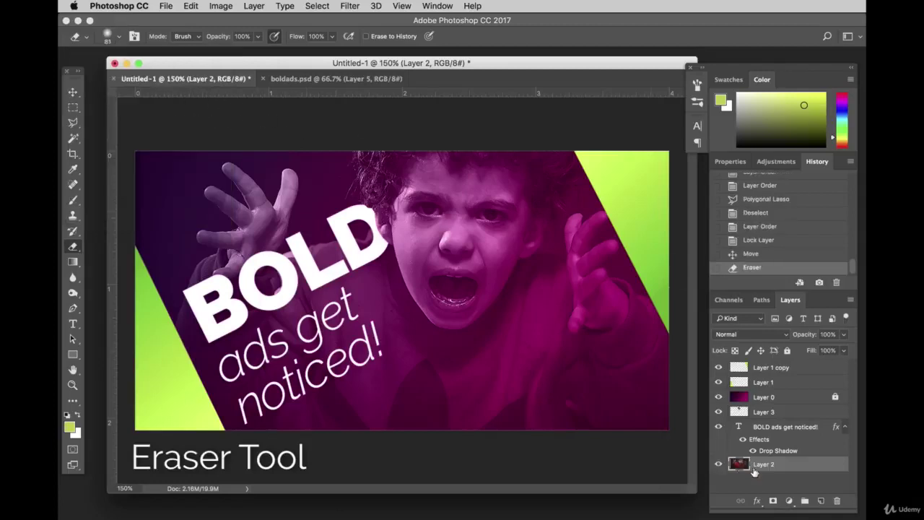
pyautogui.click(164, 119)
# Enlarge the Eraser to 124 px and fade the left edge of the Layer 2 photo further.
pyautogui.click(120, 37)
pyautogui.moveTo(165, 76); pyautogui.dragTo(172, 75)
pyautogui.press('Return')
pyautogui.click(148, 174)
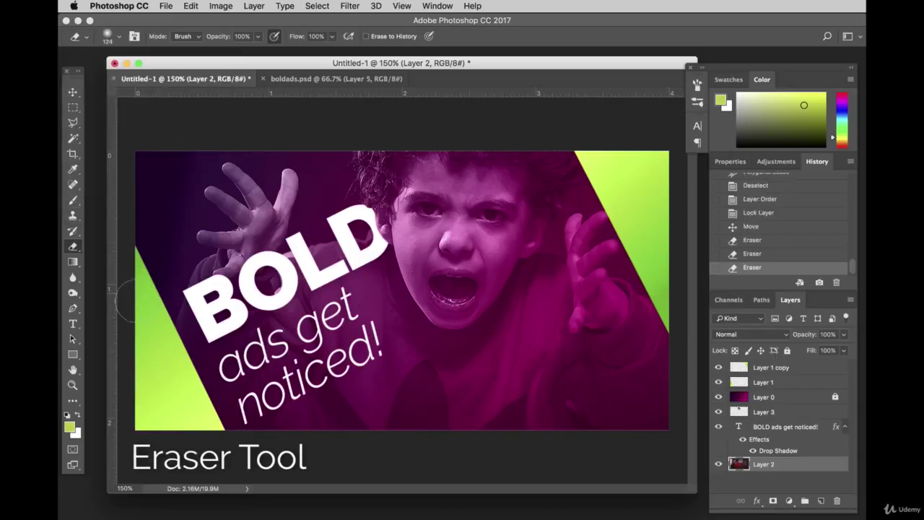
pyautogui.click(141, 158)
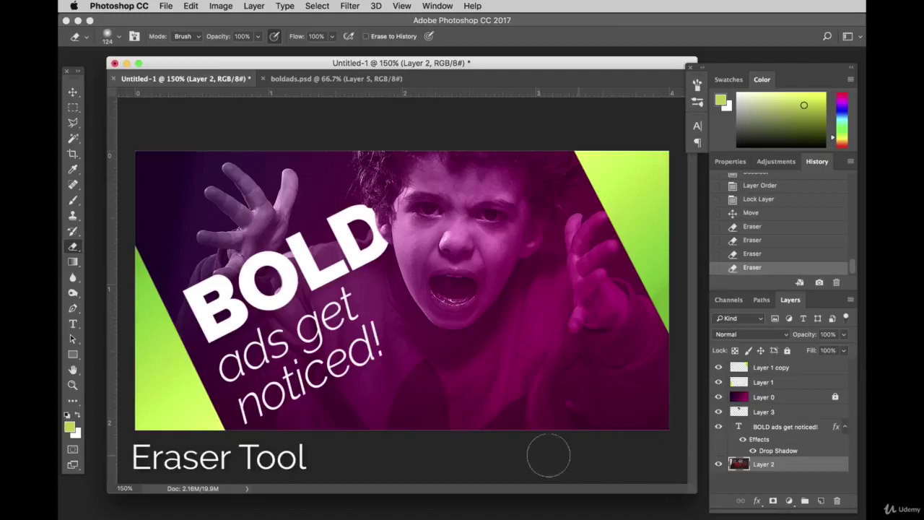
# Softly erase along the bottom edge of the Layer 2 photo at the canvas border, and deselect the layer.
pyautogui.moveTo(430, 431)
pyautogui.mouseDown()
pyautogui.moveTo(619, 434)
pyautogui.moveTo(737, 412)
pyautogui.mouseUp()
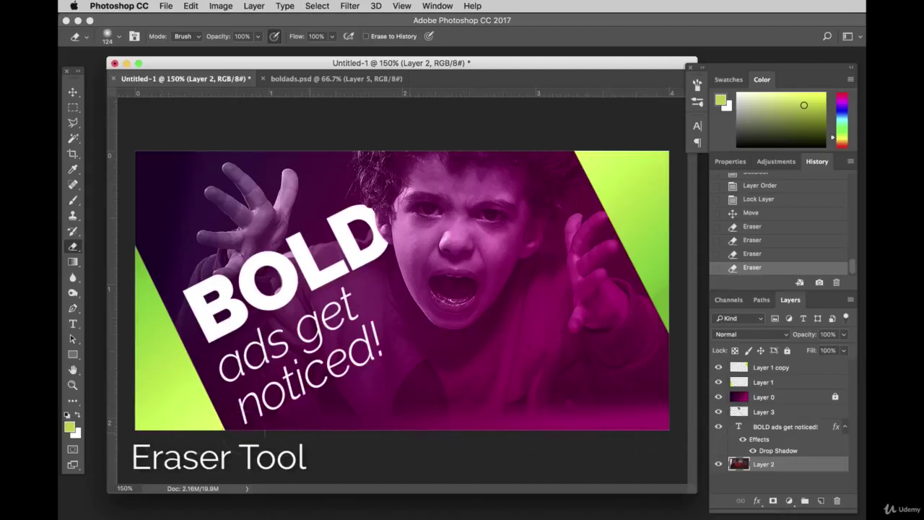
pyautogui.moveTo(591, 408); pyautogui.dragTo(659, 392)
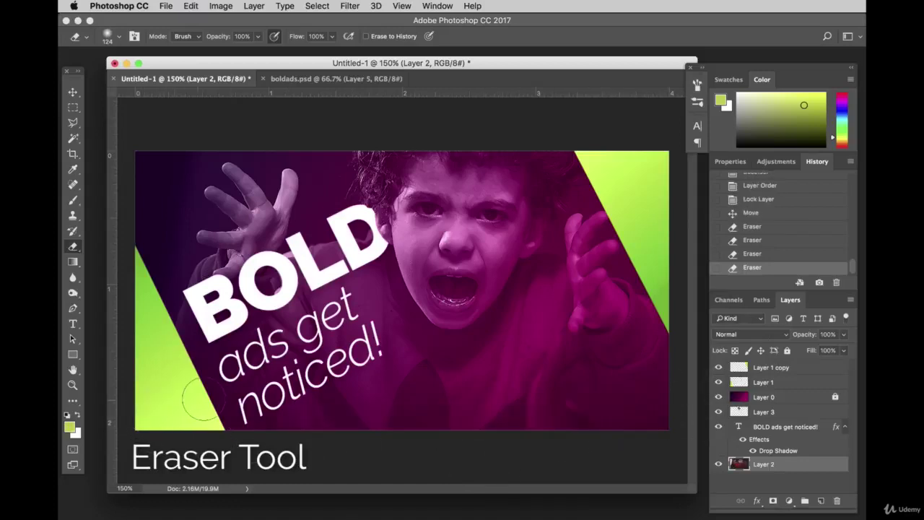
pyautogui.moveTo(173, 429); pyautogui.dragTo(675, 433)
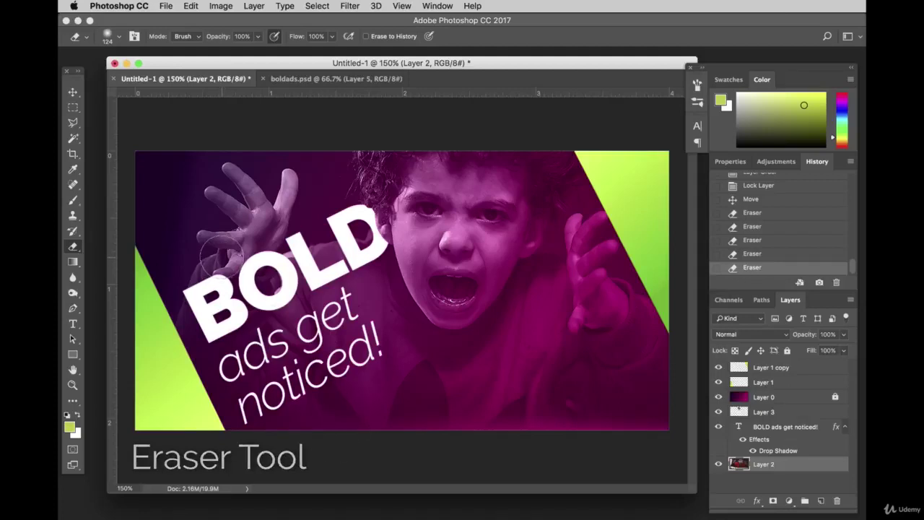
pyautogui.press('v')
pyautogui.click(174, 116)
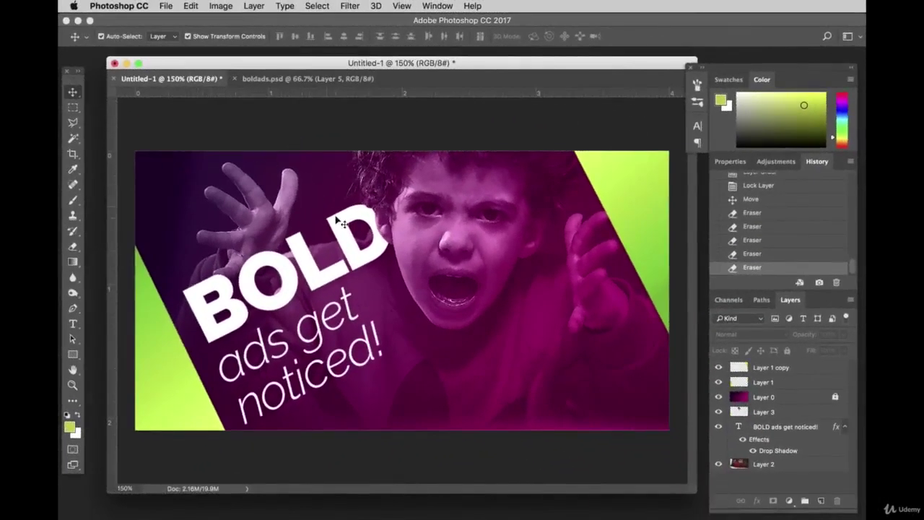
# Raise the opacity of the headline text's drop shadow and adjust its distance and size.
pyautogui.click(347, 262)
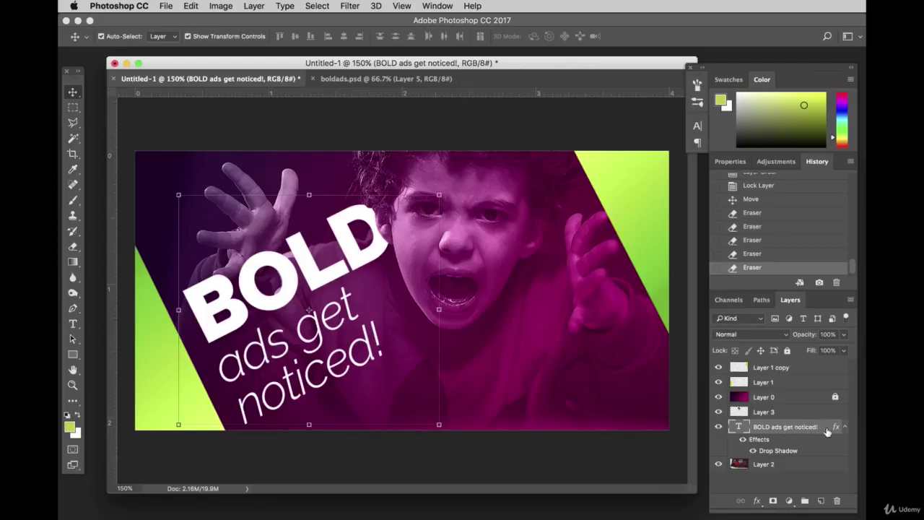
pyautogui.doubleClick(828, 429)
pyautogui.moveTo(504, 202); pyautogui.dragTo(600, 192)
pyautogui.click(540, 407)
pyautogui.moveTo(661, 246); pyautogui.dragTo(679, 248)
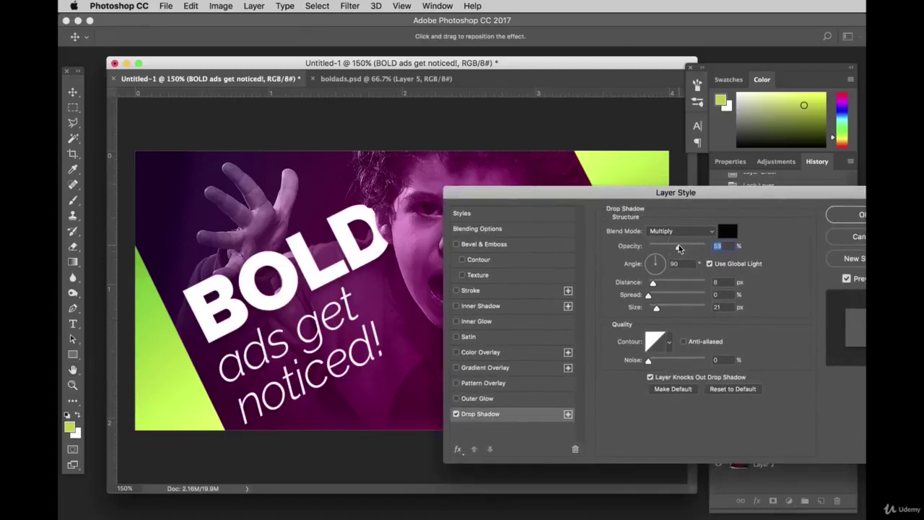
pyautogui.click(652, 283)
pyautogui.moveTo(651, 284); pyautogui.dragTo(655, 309)
pyautogui.click(697, 249)
pyautogui.moveTo(697, 249); pyautogui.dragTo(694, 249)
pyautogui.click(842, 214)
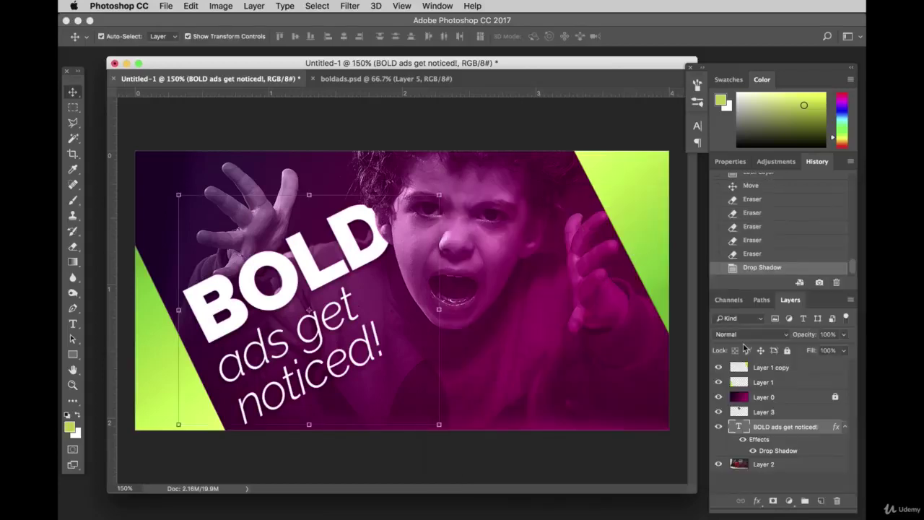
# Set the font size of the "ads get noticed!" lines in the headline to 22 pt.
pyautogui.doubleClick(738, 427)
pyautogui.click(762, 241)
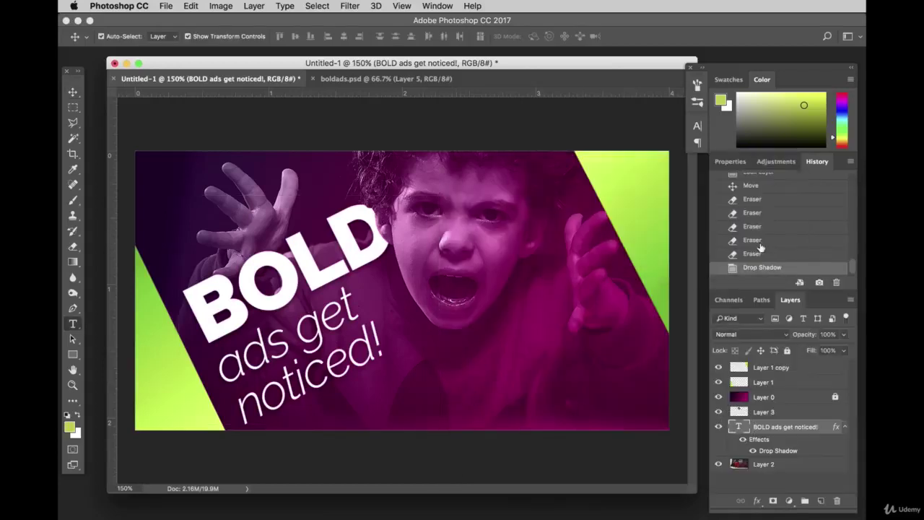
pyautogui.doubleClick(742, 429)
pyautogui.moveTo(381, 350); pyautogui.dragTo(228, 369)
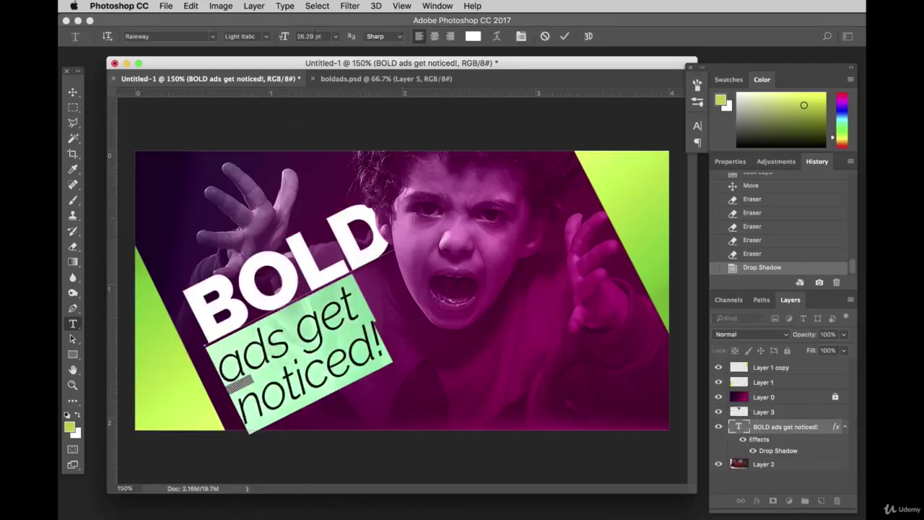
pyautogui.click(310, 36)
pyautogui.write('22')
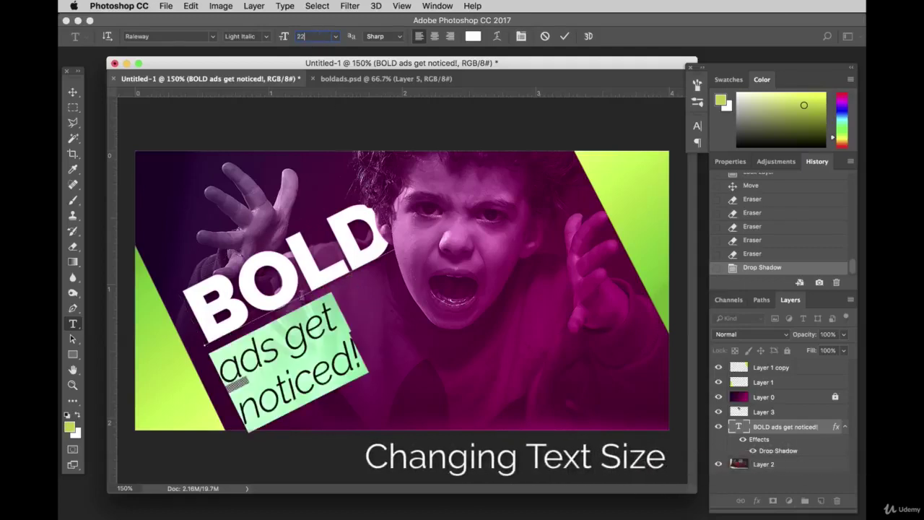
pyautogui.press('Return')
pyautogui.moveTo(234, 411); pyautogui.dragTo(361, 350)
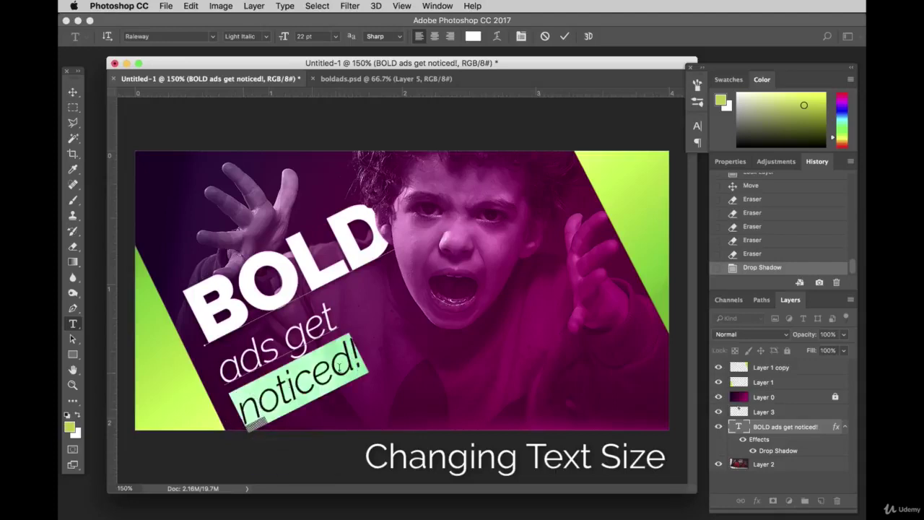
pyautogui.click(72, 92)
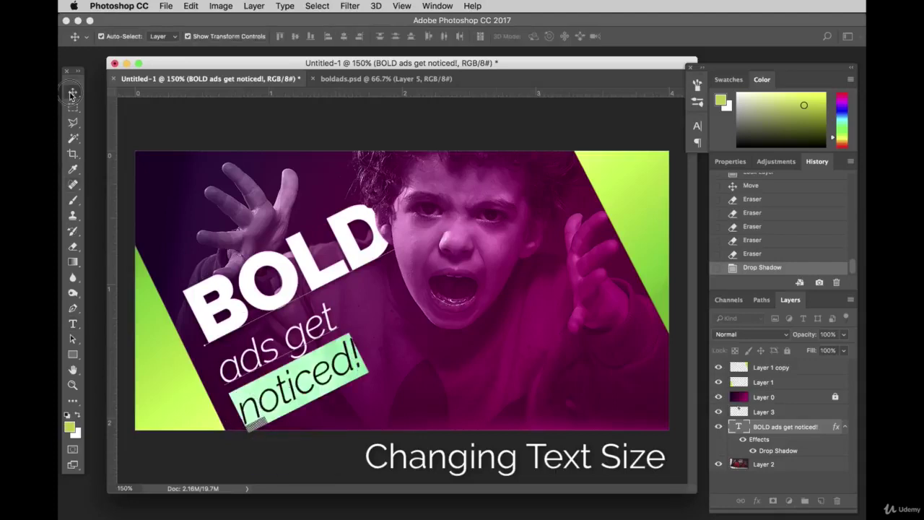
# Set the font size of the "ads get noticed!" lines in the headline to 24 pt.
pyautogui.doubleClick(738, 427)
pyautogui.moveTo(386, 355); pyautogui.dragTo(225, 330)
pyautogui.click(310, 36)
pyautogui.write('24')
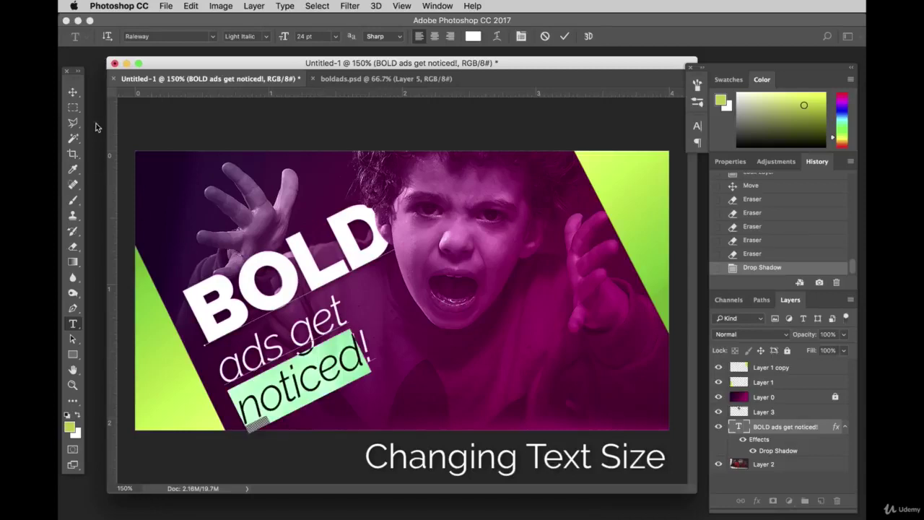
pyautogui.click(72, 93)
# Set the leading of the "noticed!" line to 20 pt in the character settings, and deselect the text layer.
pyautogui.doubleClick(736, 428)
pyautogui.moveTo(372, 348); pyautogui.dragTo(239, 417)
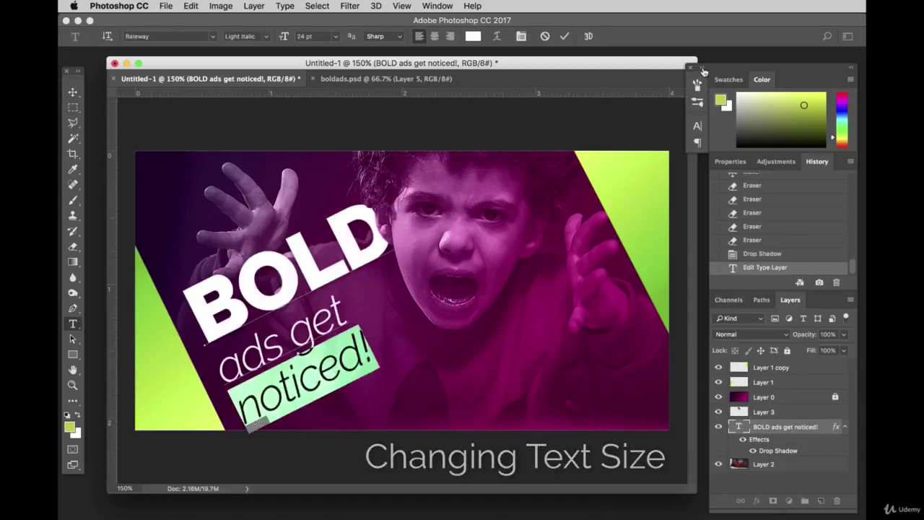
pyautogui.click(697, 126)
pyautogui.click(648, 157)
pyautogui.write('20')
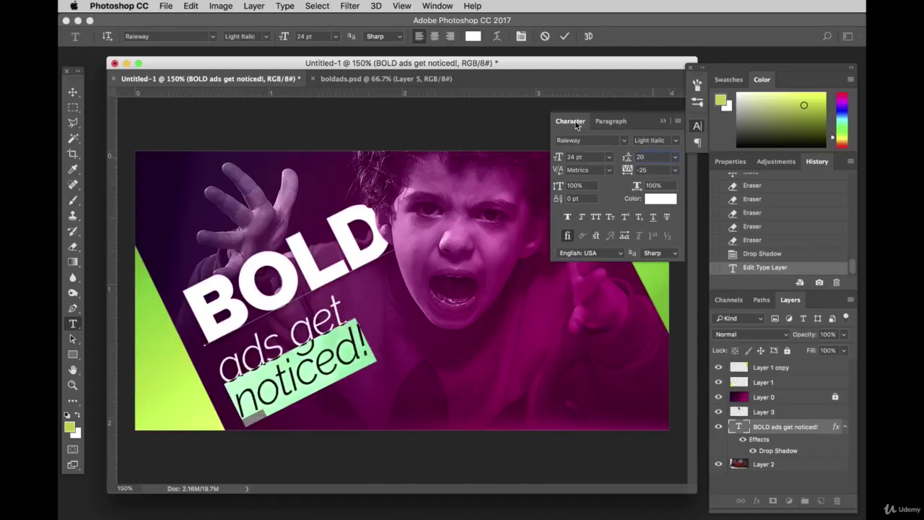
pyautogui.click(73, 92)
pyautogui.click(433, 5)
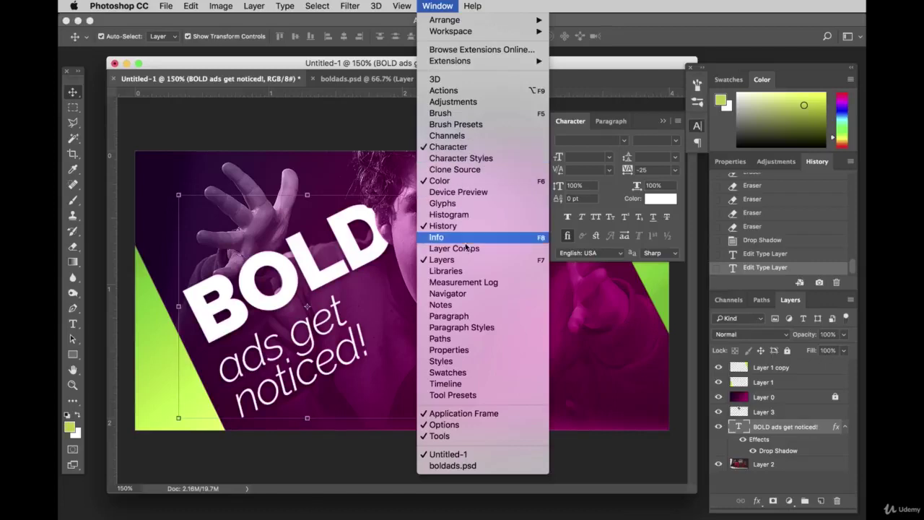
pyautogui.click(362, 117)
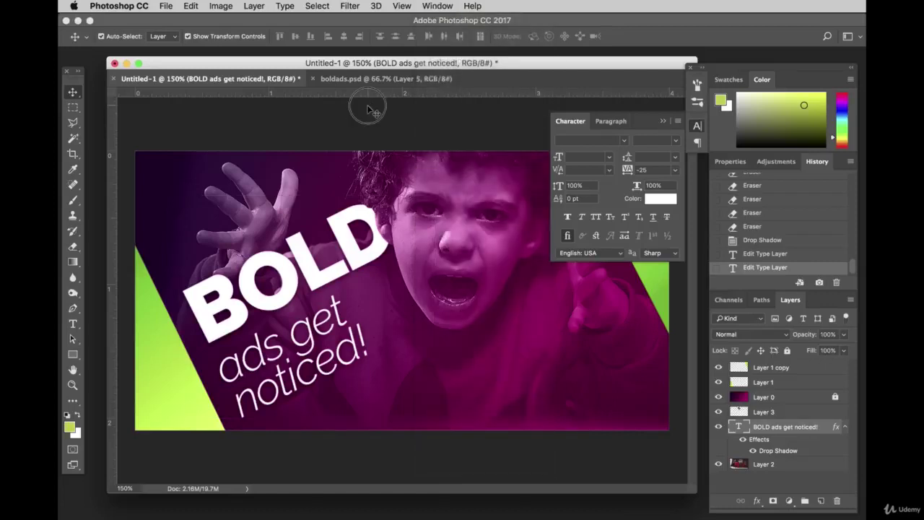
pyautogui.click(363, 118)
# Set the leading of the "noticed!" line to 21 pt, and deselect the text layer.
pyautogui.click(309, 359)
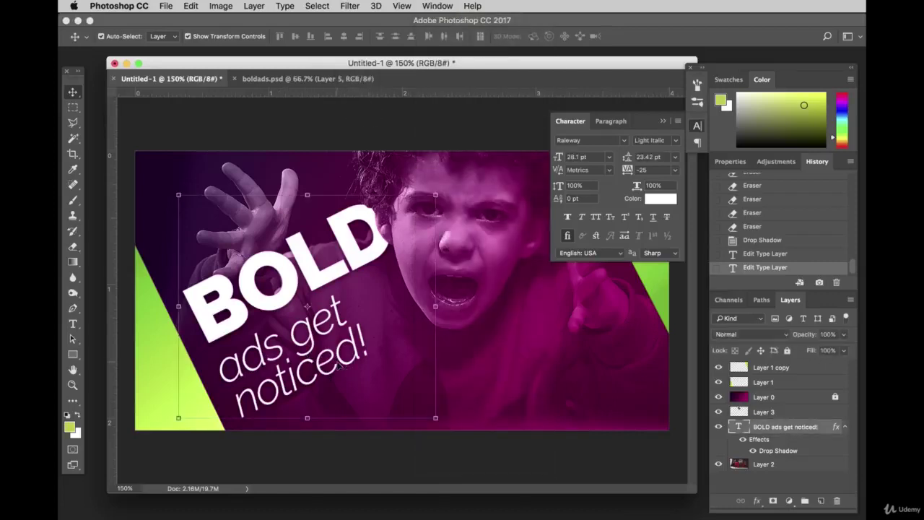
pyautogui.doubleClick(331, 359)
pyautogui.tripleClick(342, 352)
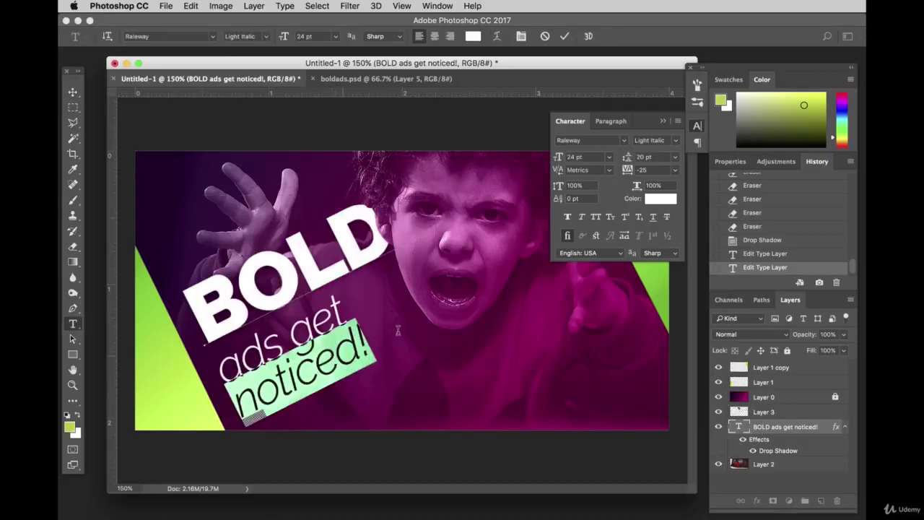
pyautogui.click(646, 158)
pyautogui.write('22')
pyautogui.press('Return')
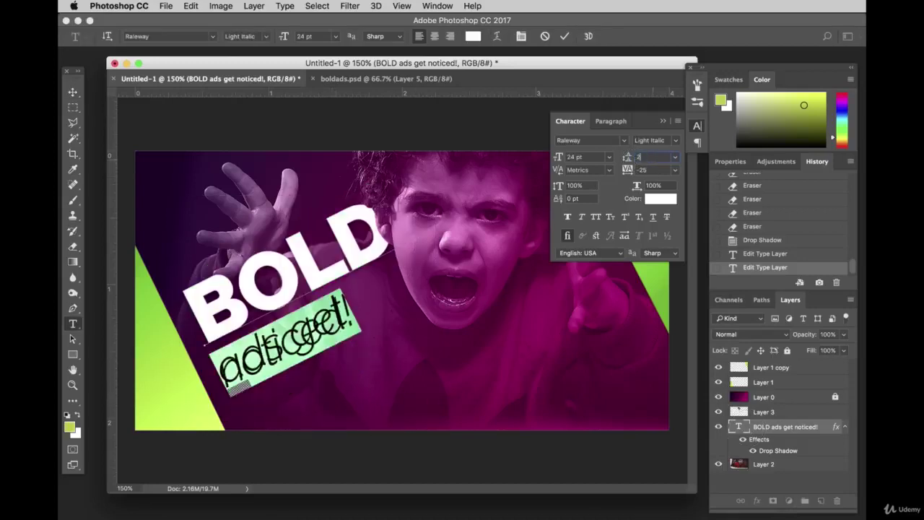
pyautogui.press('Down')
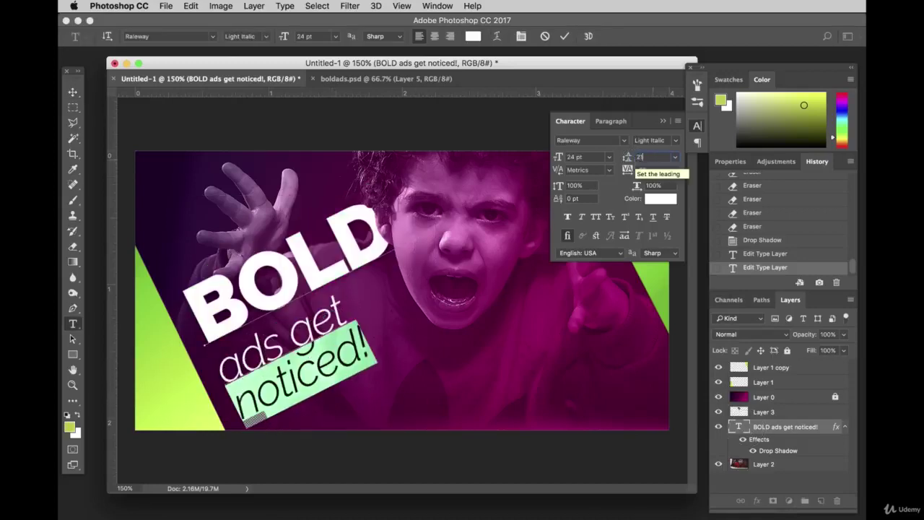
pyautogui.click(72, 92)
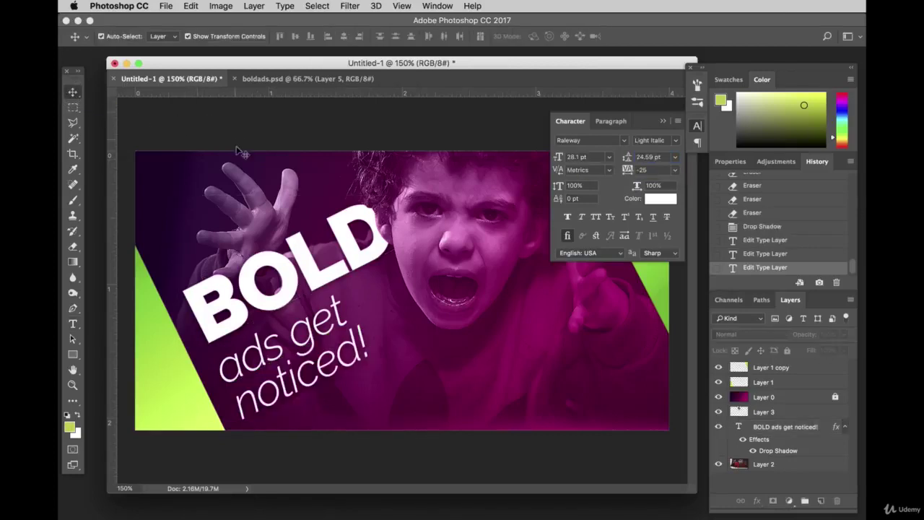
# Reduce the leading of the "ads get" line slightly, deselect the text layer and collapse the character settings.
pyautogui.click(315, 304)
pyautogui.doubleClick(738, 427)
pyautogui.tripleClick(285, 329)
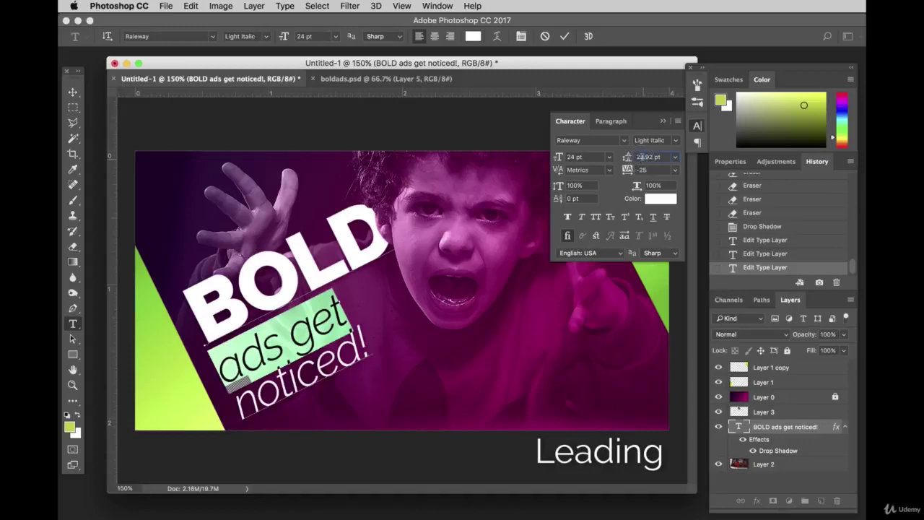
pyautogui.press('Down')
pyautogui.press('Down')
pyautogui.press('Down')
pyautogui.click(72, 92)
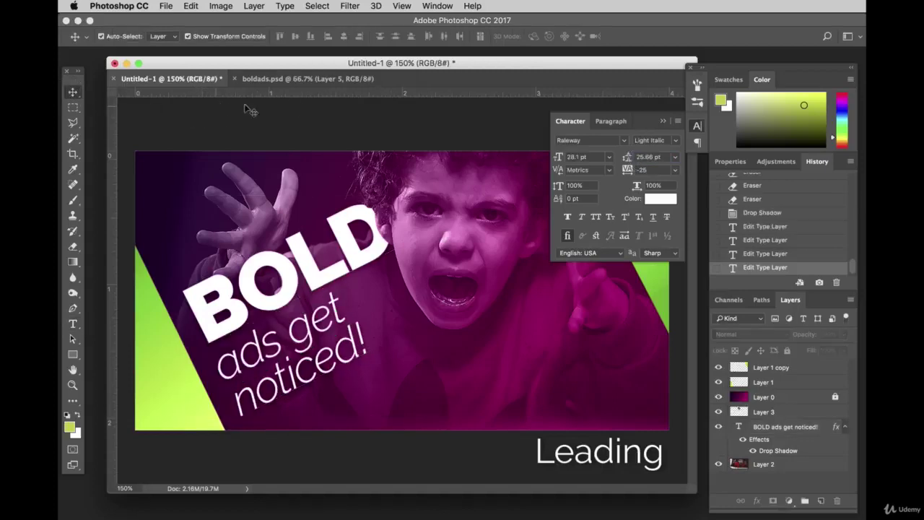
pyautogui.click(663, 121)
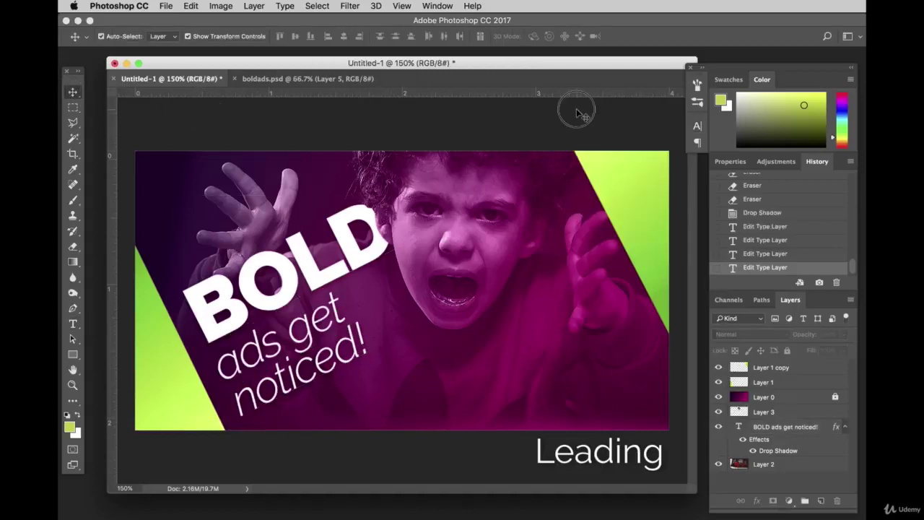
# Add a drop shadow to the upper-right green corner shape, accept the layer style and deselect the layer.
pyautogui.click(630, 224)
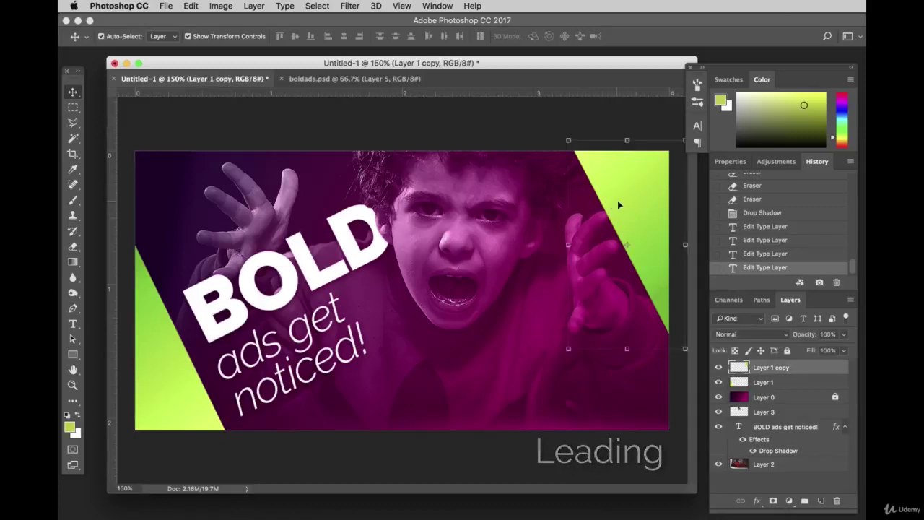
pyautogui.doubleClick(819, 372)
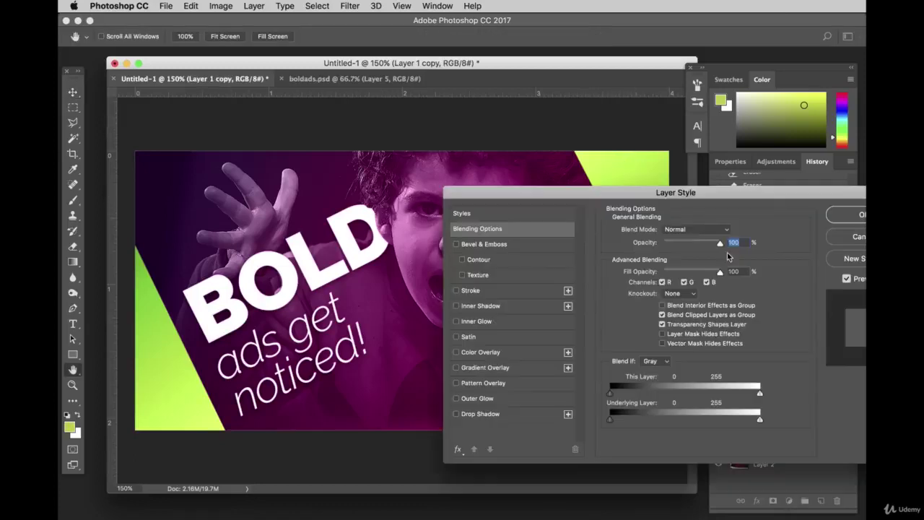
pyautogui.moveTo(568, 194); pyautogui.dragTo(837, 137)
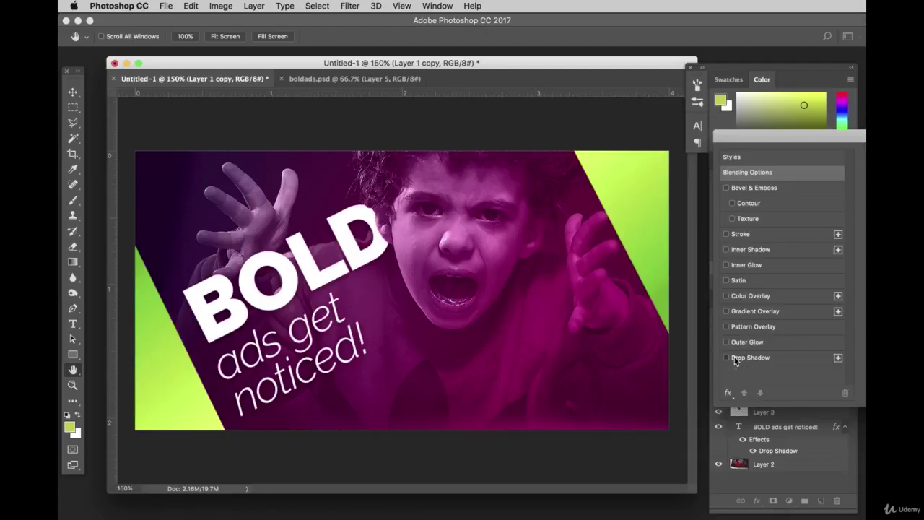
pyautogui.click(727, 358)
pyautogui.moveTo(750, 141); pyautogui.dragTo(712, 217)
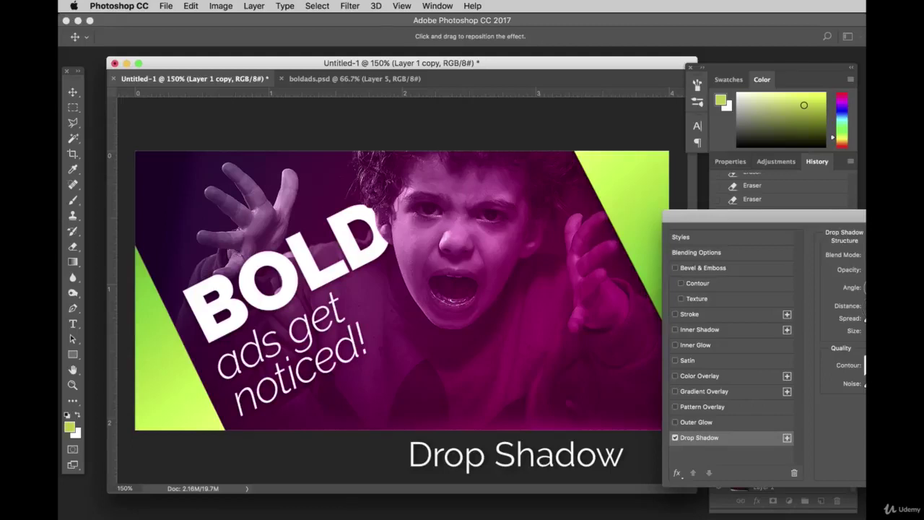
pyautogui.press('Return')
pyautogui.click(570, 144)
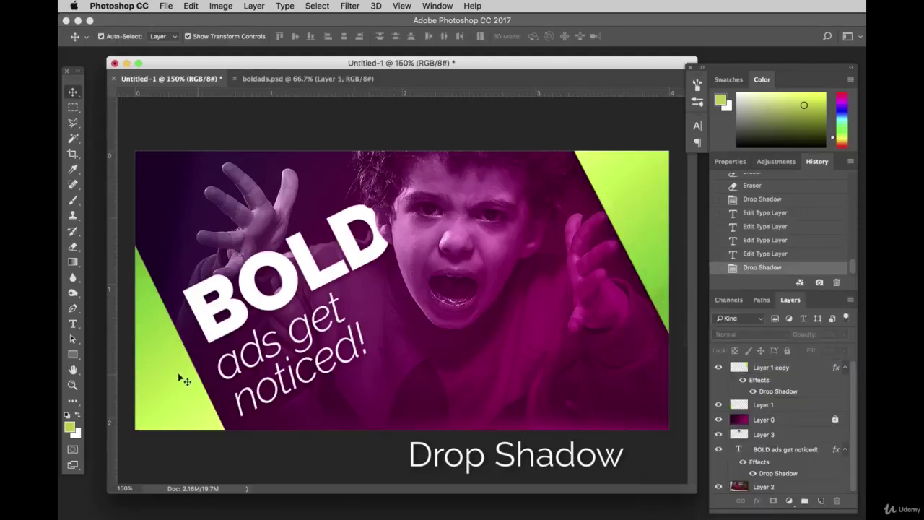
# Add a drop shadow to the lower-left green corner shape, keeping its original position, and deselect the layer.
pyautogui.click(170, 376)
pyautogui.doubleClick(800, 408)
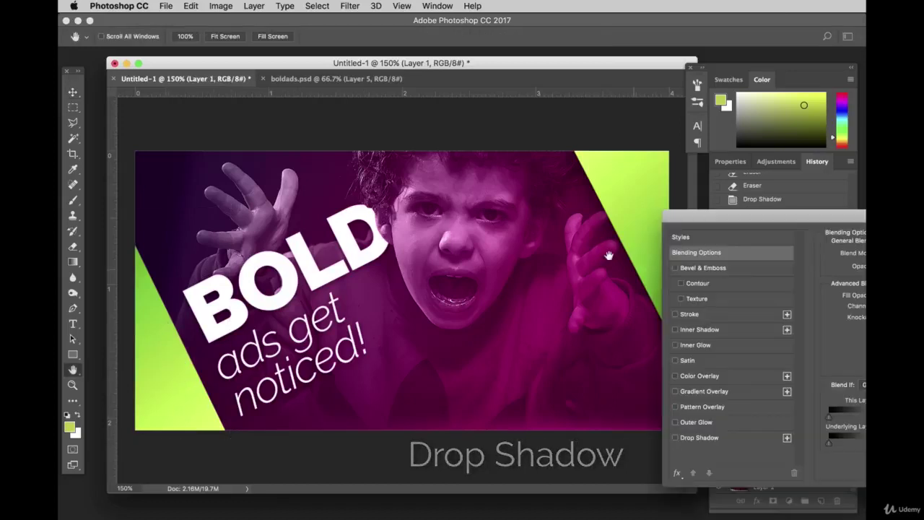
pyautogui.click(697, 437)
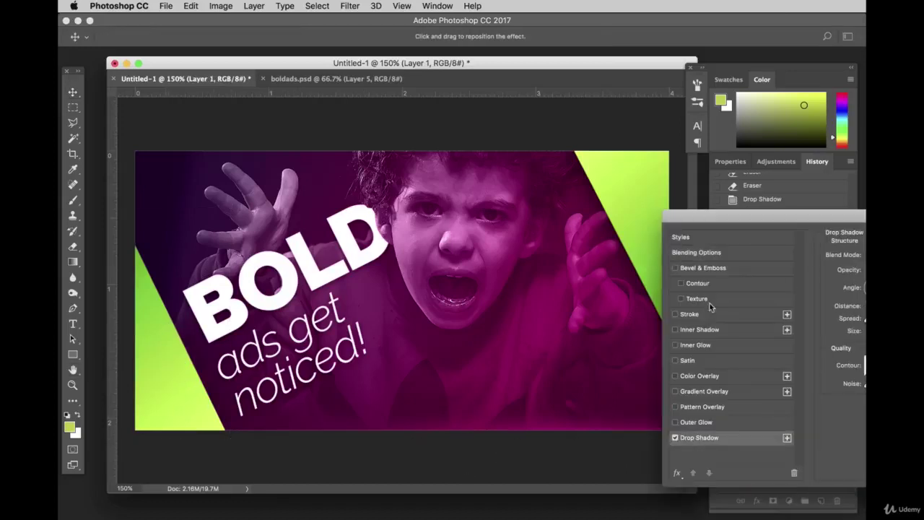
pyautogui.press('Return')
pyautogui.click(394, 146)
pyautogui.moveTo(173, 340); pyautogui.dragTo(241, 297)
pyautogui.press('super+z')
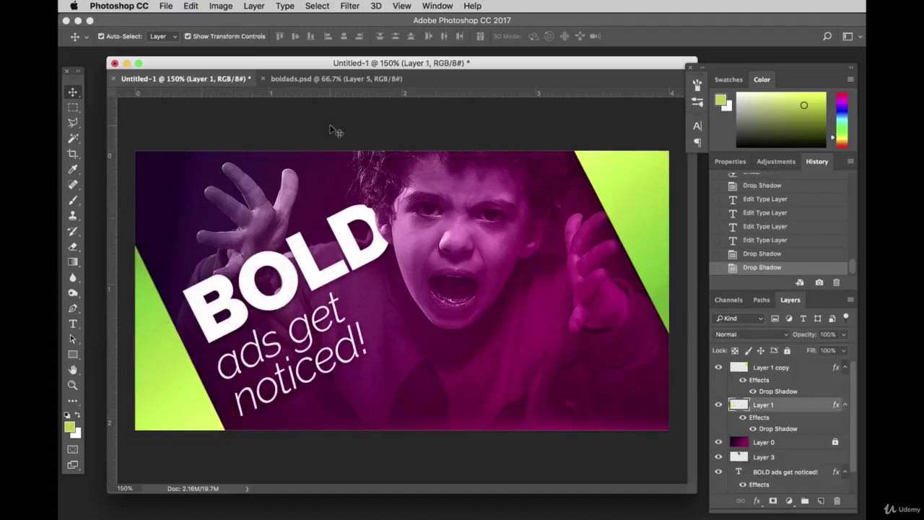
pyautogui.click(332, 130)
# View the whole finished ad at 120% zoom.
pyautogui.click(125, 488)
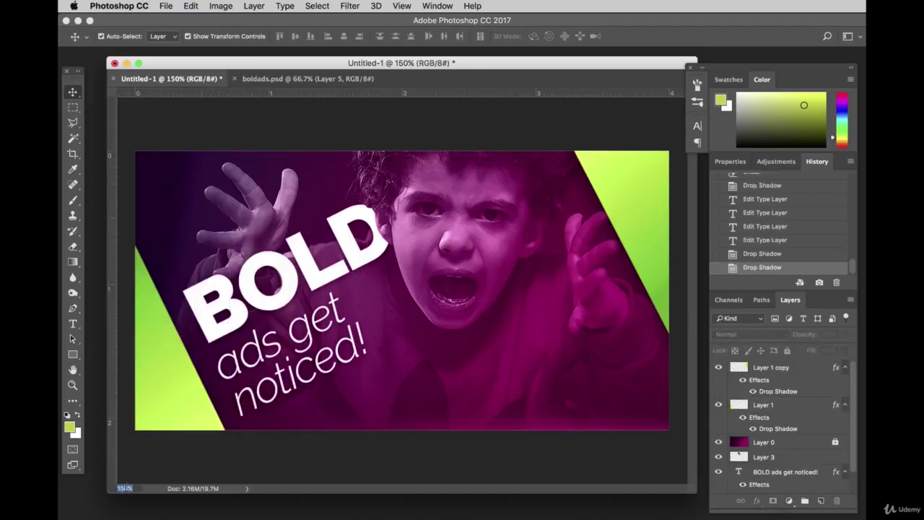
pyautogui.write('120')
pyautogui.press('Return')
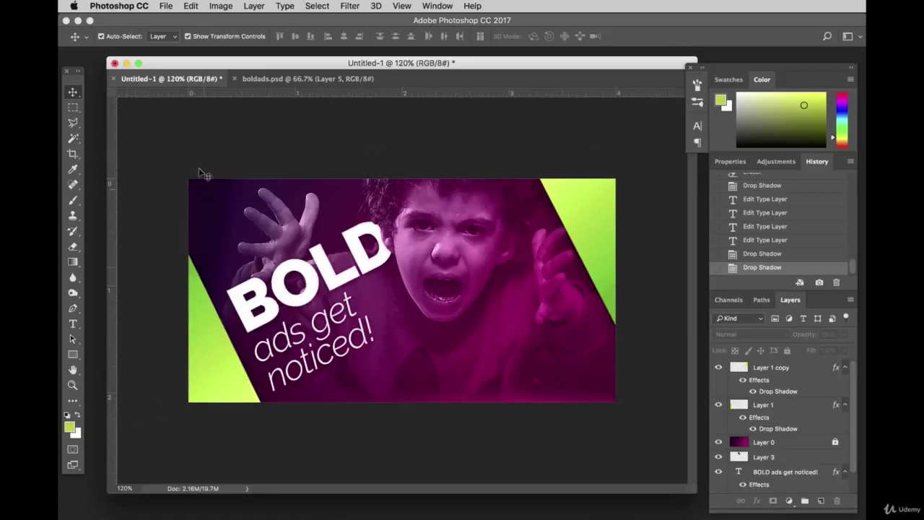
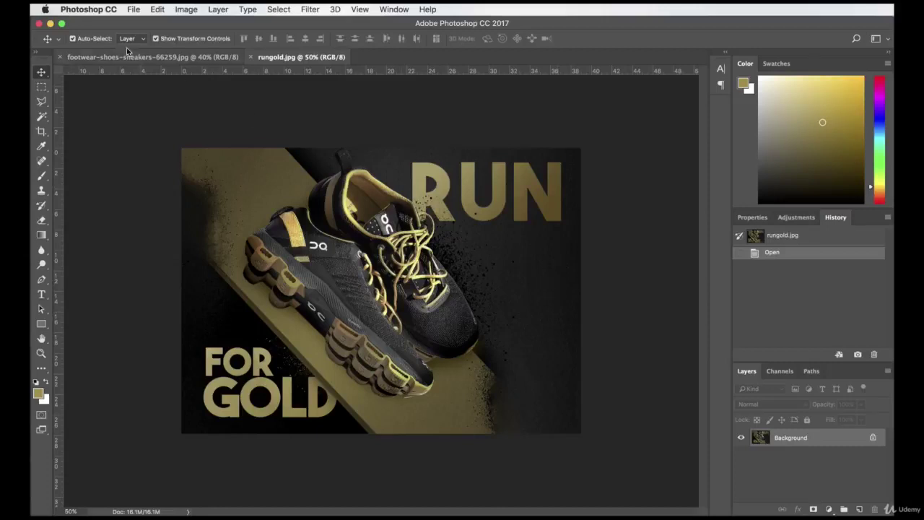
# Compare the finished rungold.jpg ad with the footwear-shoes-sneakers-66259.jpg source photo, ending on the source photo.
pyautogui.click(147, 57)
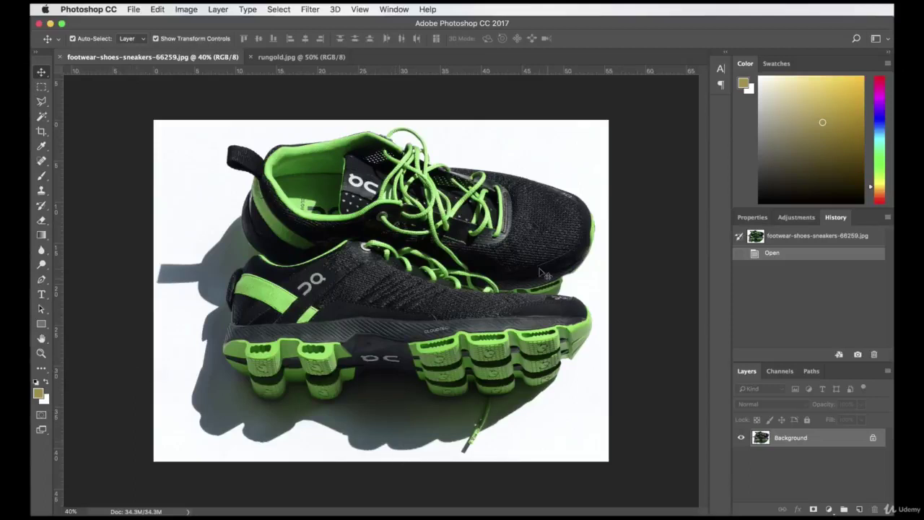
pyautogui.click(301, 57)
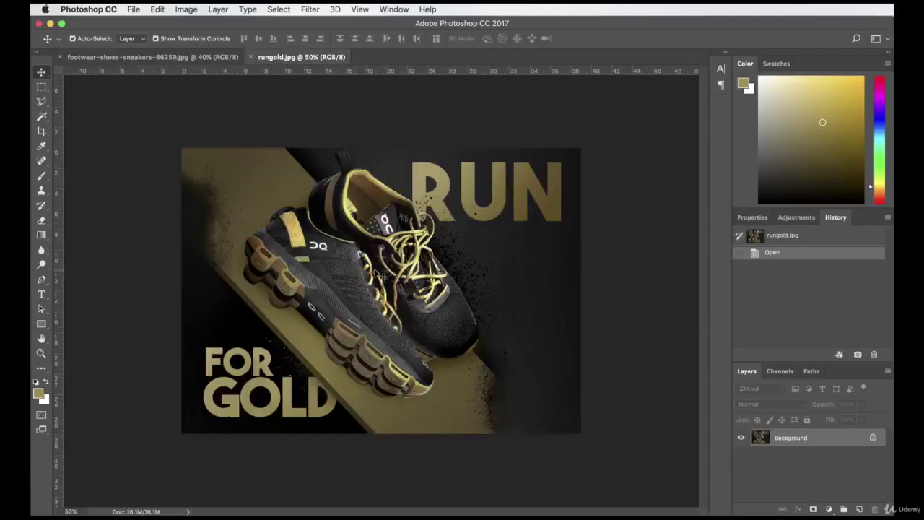
pyautogui.click(213, 57)
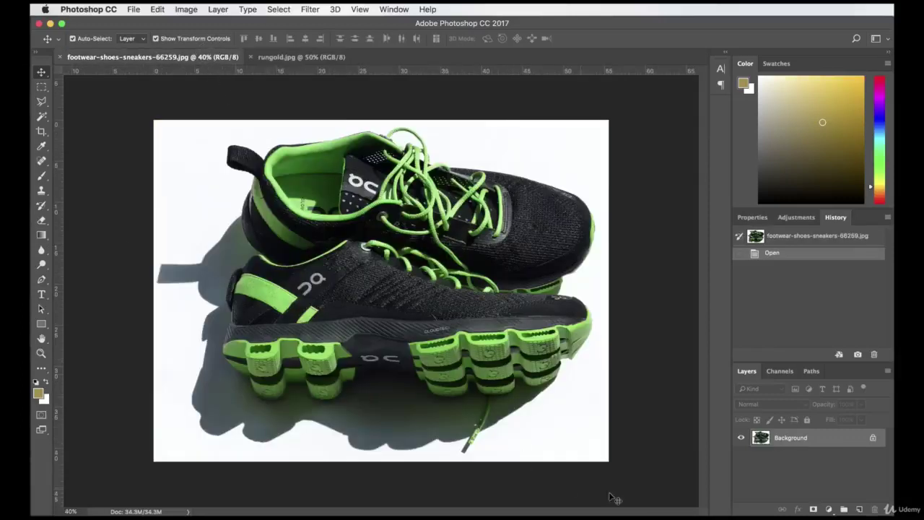
# Convert the sneaker photo's locked background into an editable layer and deselect it.
pyautogui.doubleClick(832, 439)
pyautogui.click(535, 208)
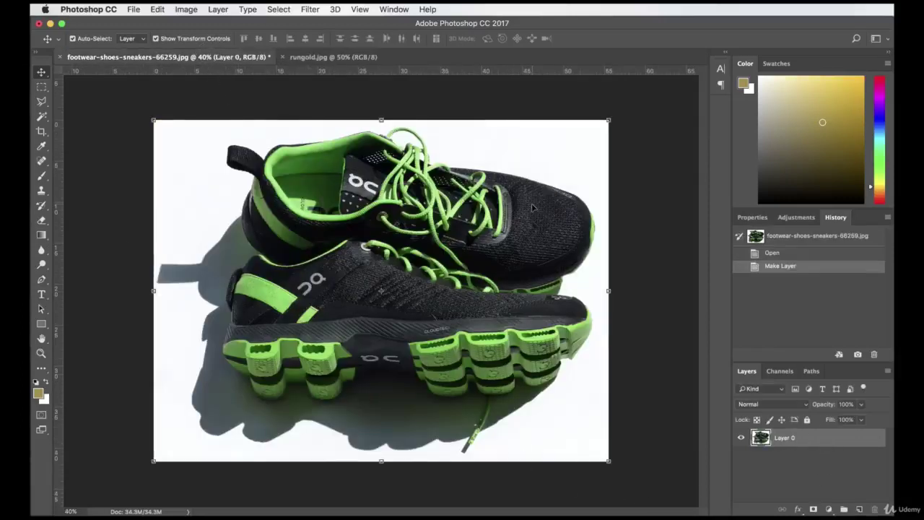
pyautogui.click(640, 190)
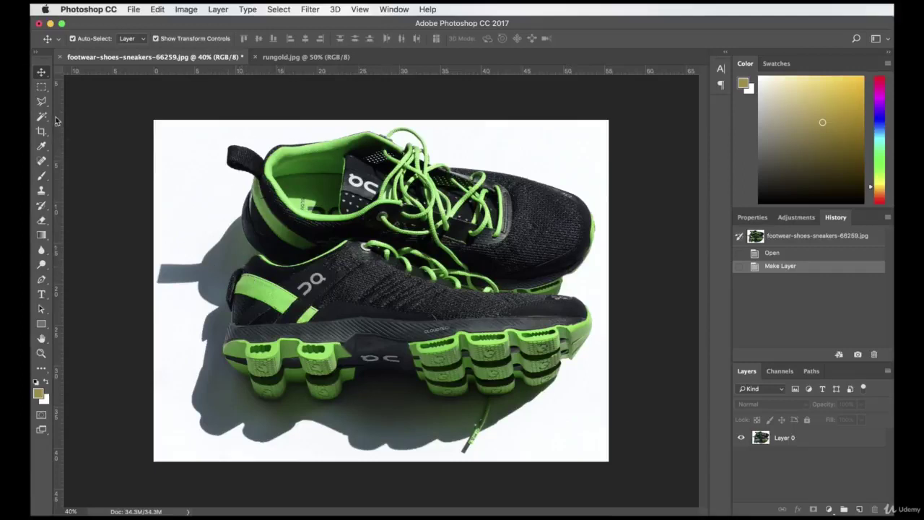
# Select the white background around the sneakers with the Magic Wand at tolerance 32, delete it and clear the selection.
pyautogui.moveTo(43, 120); pyautogui.dragTo(145, 126)
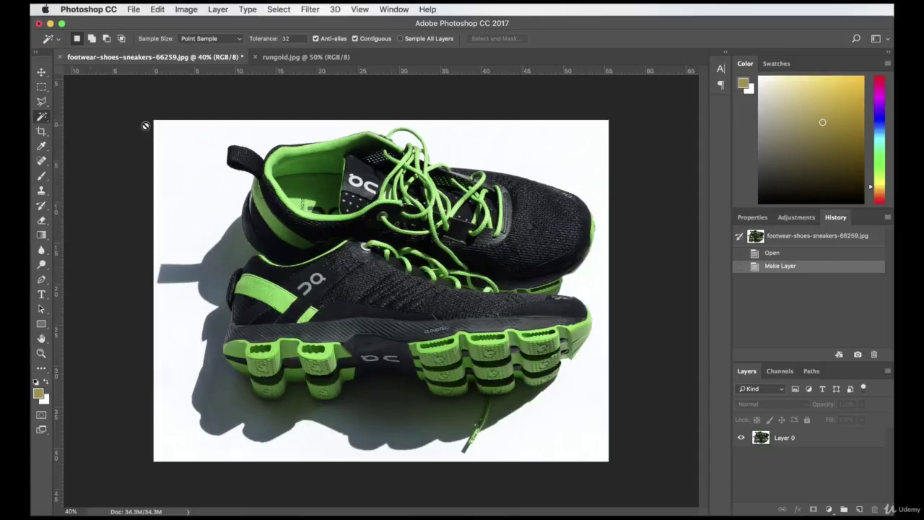
pyautogui.click(763, 443)
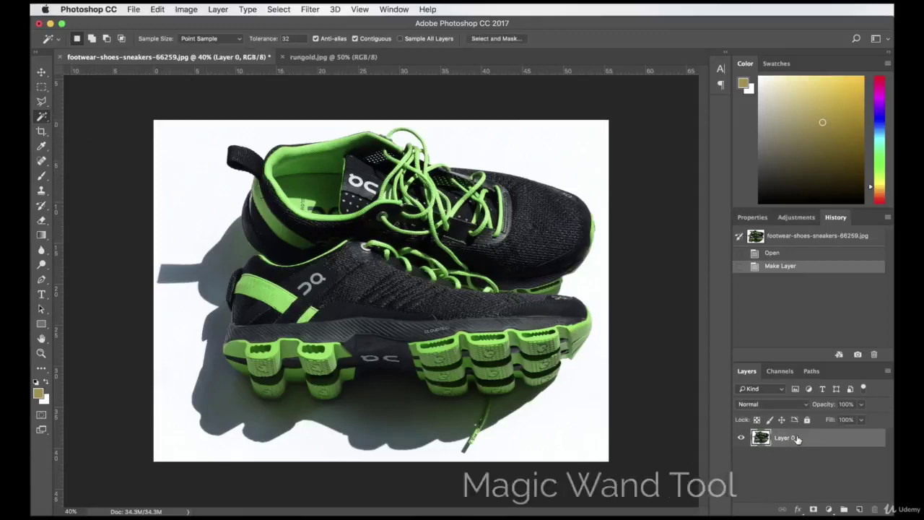
pyautogui.click(193, 167)
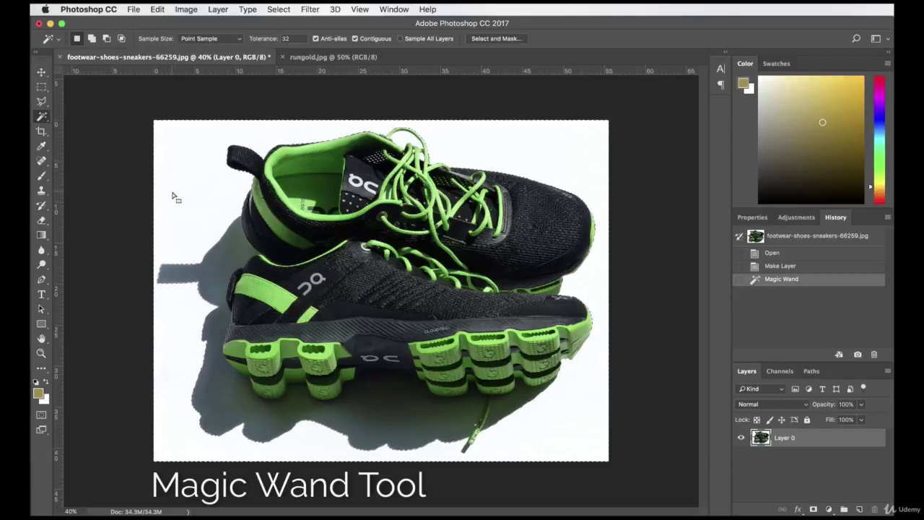
pyautogui.press('Delete')
pyautogui.click(41, 87)
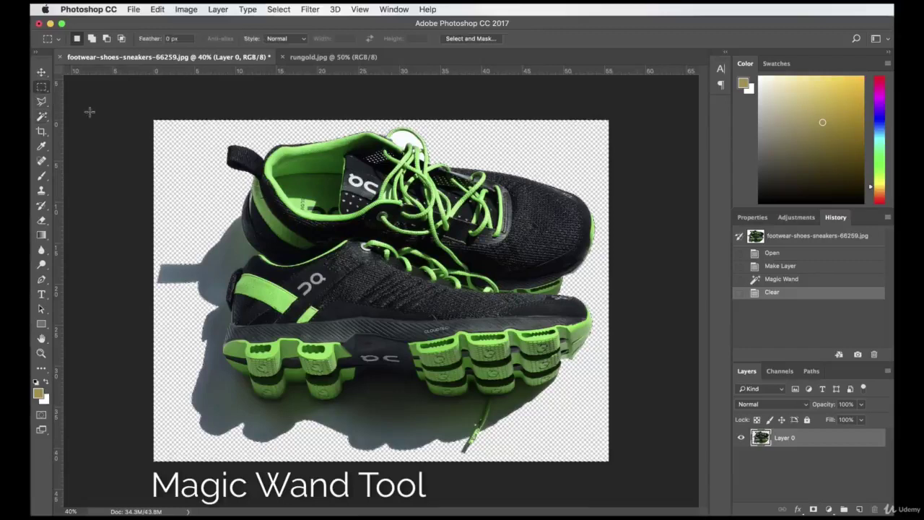
pyautogui.click(131, 128)
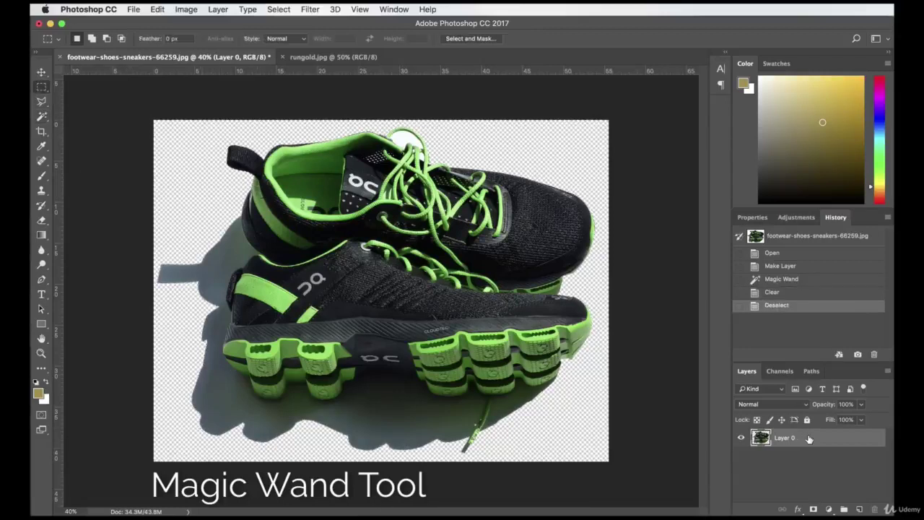
# Select the cast shadow beside and below the sneakers with the Magnetic Lasso, following the heel and sole edges.
pyautogui.click(41, 116)
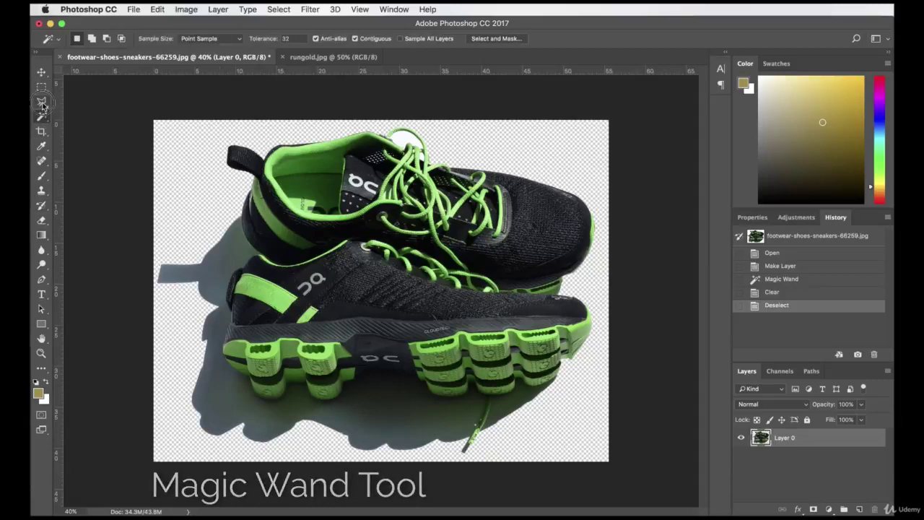
pyautogui.click(42, 101)
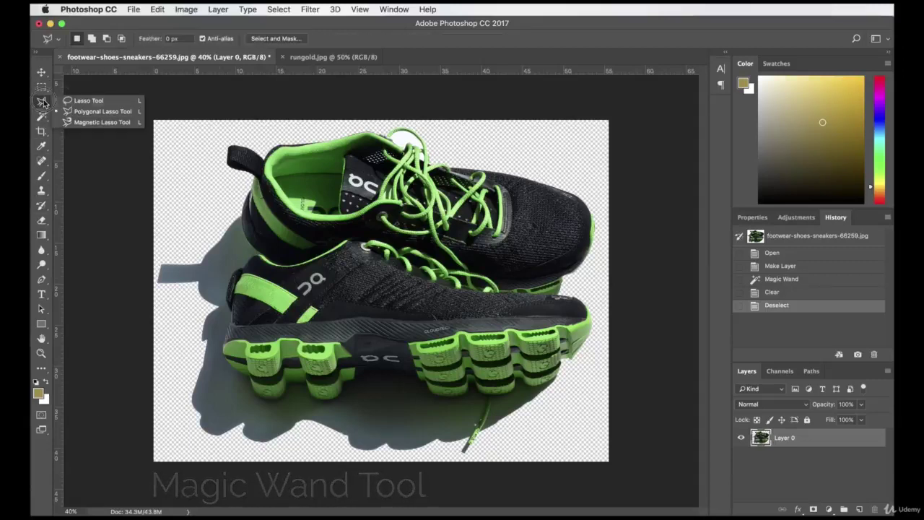
pyautogui.click(90, 122)
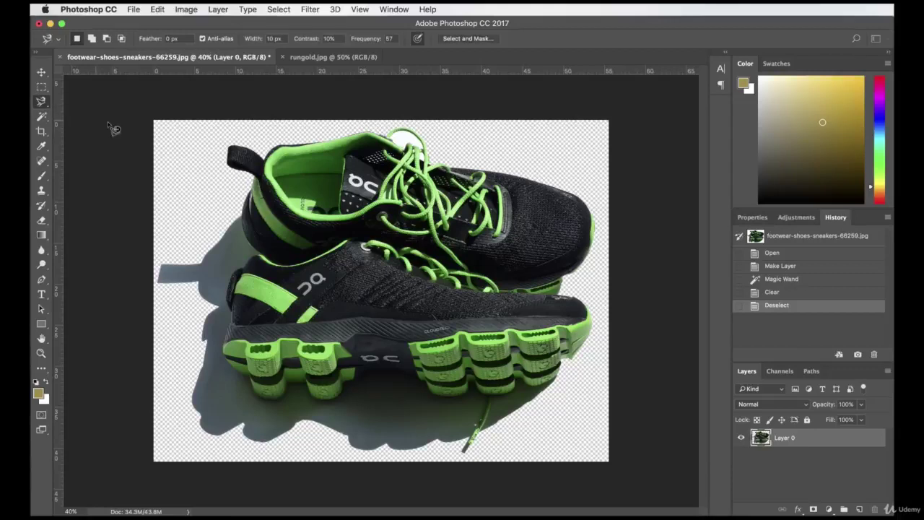
pyautogui.click(242, 213)
pyautogui.moveTo(252, 243)
pyautogui.mouseDown()
pyautogui.moveTo(247, 280)
pyautogui.moveTo(244, 256)
pyautogui.moveTo(226, 344)
pyautogui.moveTo(240, 377)
pyautogui.moveTo(267, 404)
pyautogui.moveTo(284, 405)
pyautogui.moveTo(294, 388)
pyautogui.moveTo(329, 402)
pyautogui.moveTo(348, 386)
pyautogui.moveTo(383, 379)
pyautogui.moveTo(423, 381)
pyautogui.moveTo(440, 401)
pyautogui.moveTo(521, 396)
pyautogui.mouseUp()
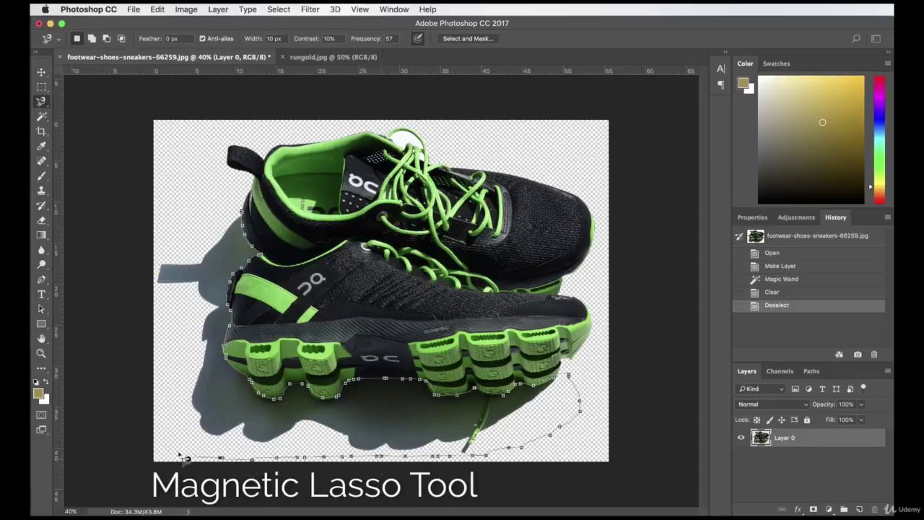
pyautogui.click(203, 213)
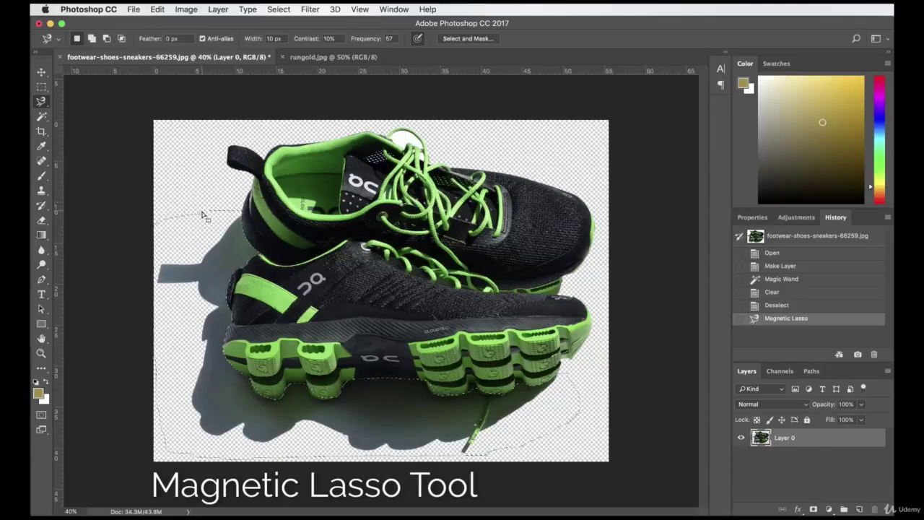
# Try to add the edge of the rearmost sole lug to the shadow selection with the Magnetic Lasso at 100% zoom.
pyautogui.click(70, 512)
pyautogui.write('100')
pyautogui.press('Return')
pyautogui.scroll(-15, 210, 445)
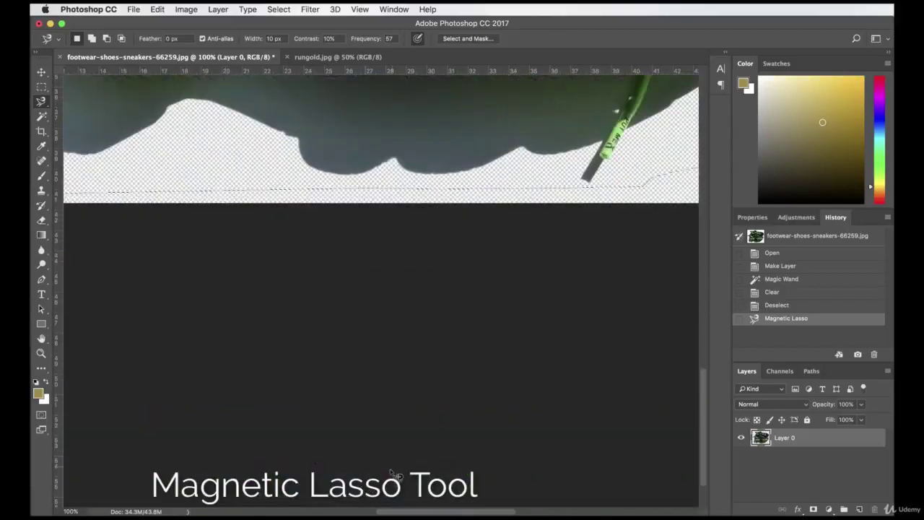
pyautogui.scroll(4, 392, 470)
pyautogui.moveTo(400, 512); pyautogui.dragTo(361, 501)
pyautogui.scroll(10, 356, 296)
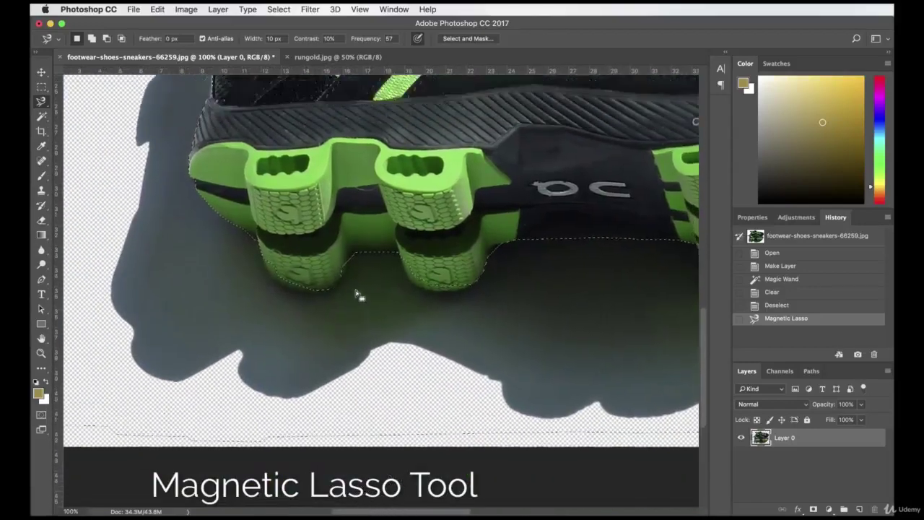
pyautogui.press('shift')
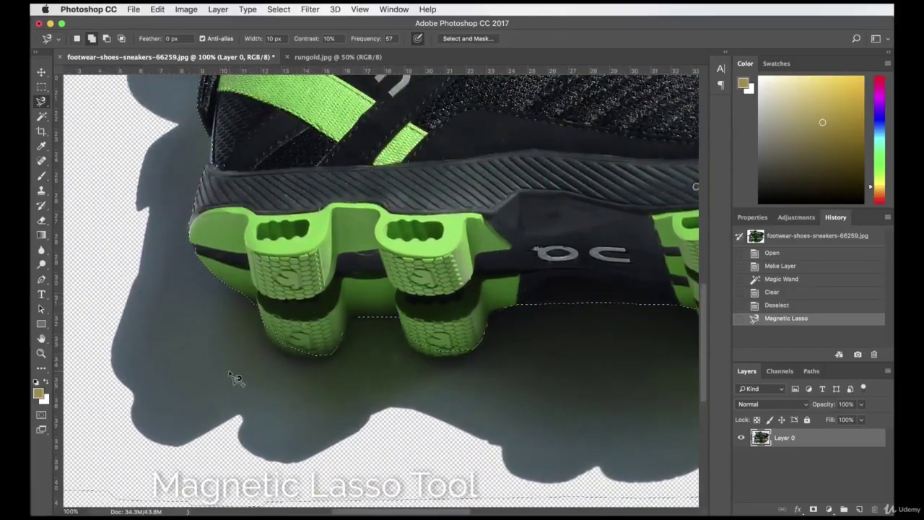
pyautogui.click(263, 327)
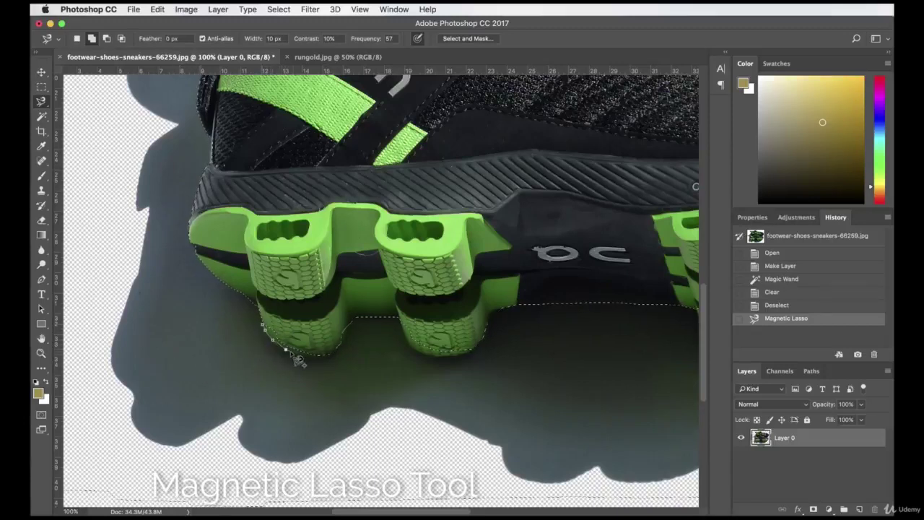
pyautogui.doubleClick(347, 348)
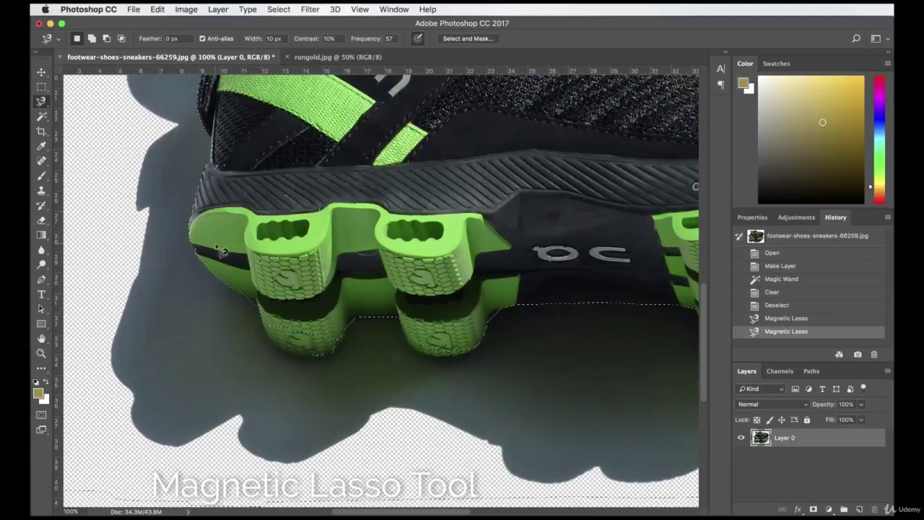
# Check the entire shadow selection around both sneakers at 50% zoom.
pyautogui.click(75, 511)
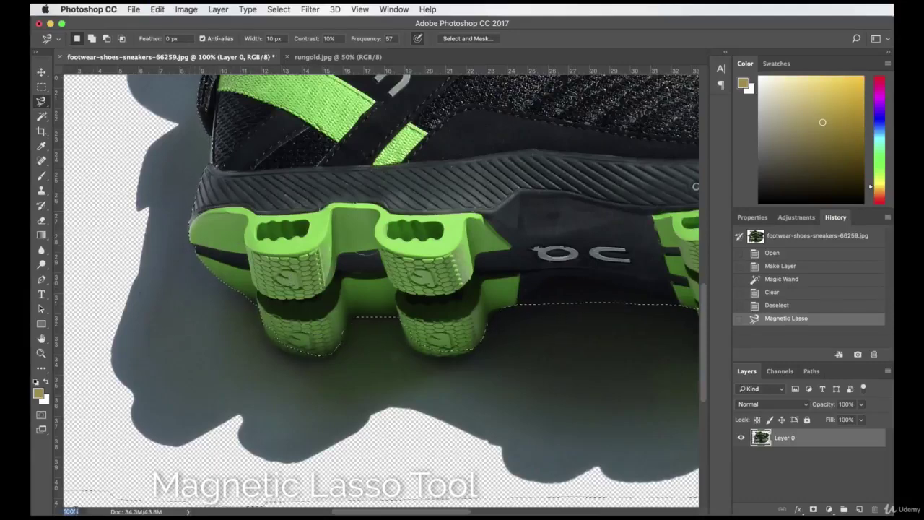
pyautogui.write('50')
pyautogui.press('Return')
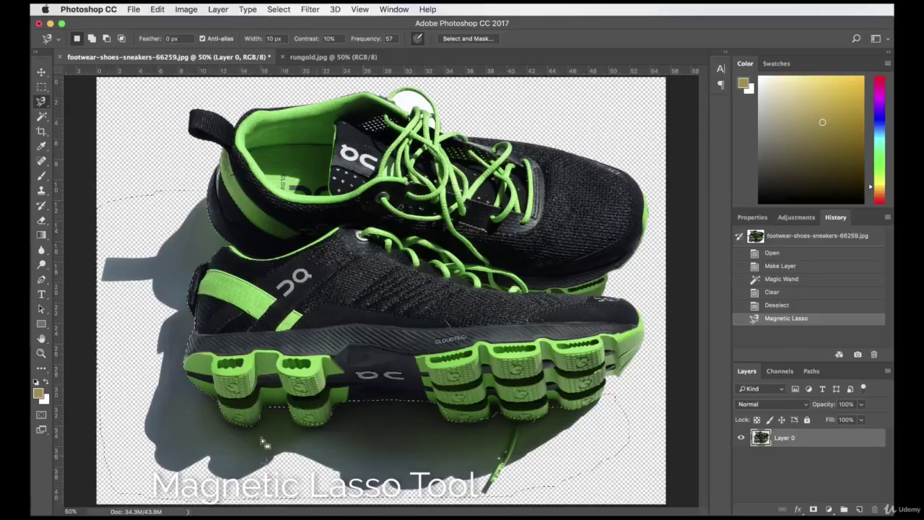
# Subtract the lower edge of the rearmost heel lug from the shadow selection with the Magnetic Lasso at 100% zoom.
pyautogui.click(72, 511)
pyautogui.write('100')
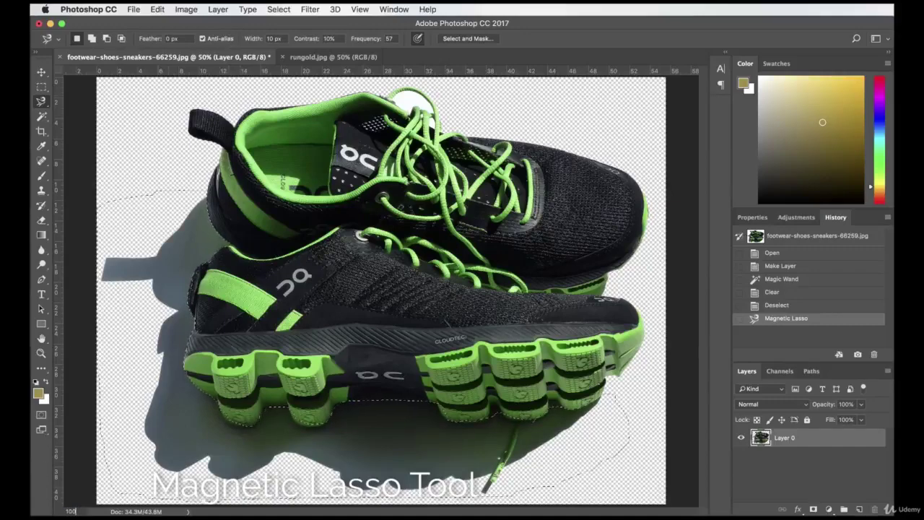
pyautogui.press('Return')
pyautogui.scroll(-10, 120, 439)
pyautogui.hscroll(-8, 348, 475)
pyautogui.scroll(3, 315, 380)
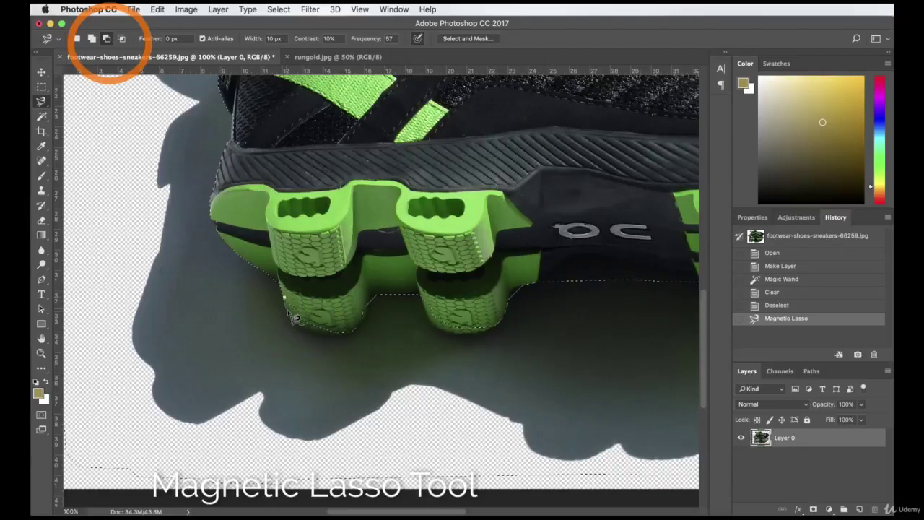
pyautogui.moveTo(309, 333); pyautogui.dragTo(352, 341)
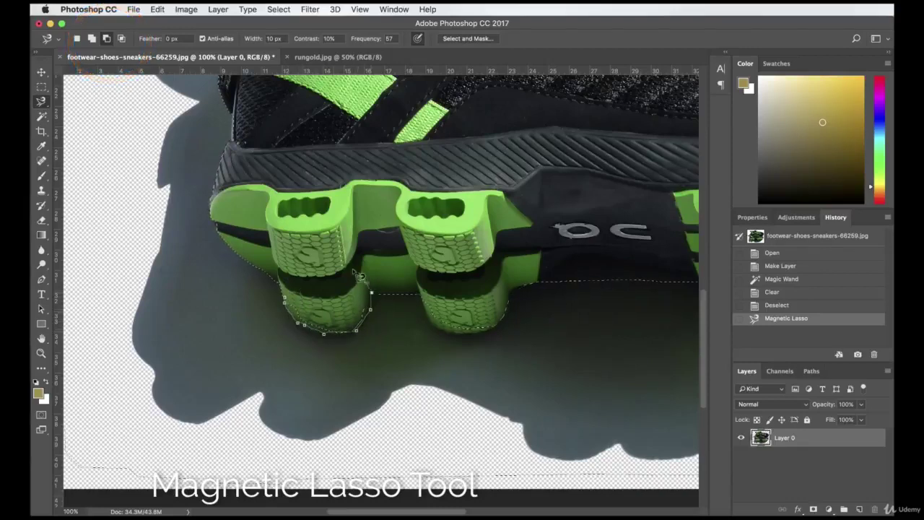
pyautogui.click(316, 271)
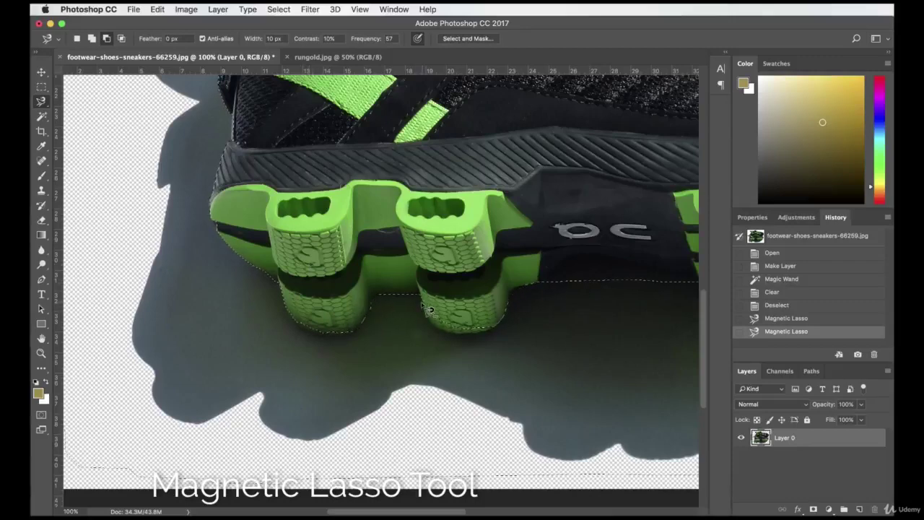
# Add the missed shadow along both sides of the second heel lug to the selection with the Magnetic Lasso.
pyautogui.click(511, 289)
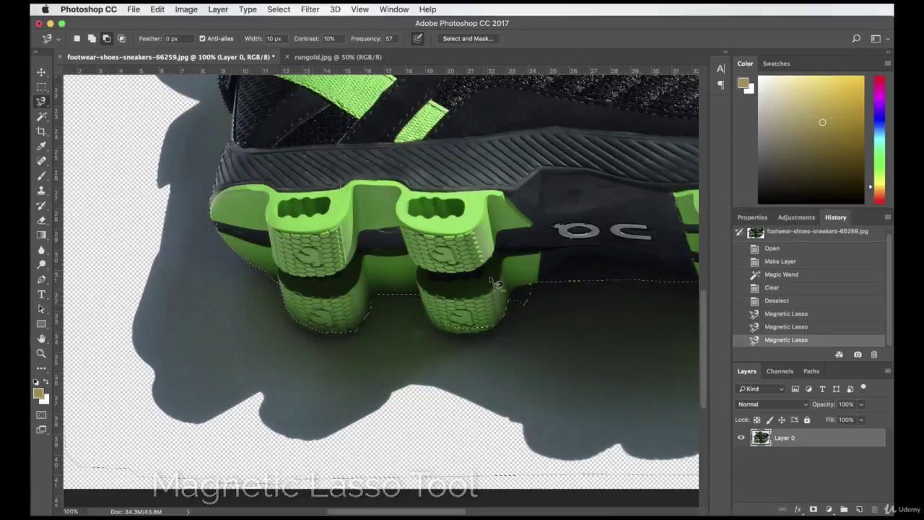
pyautogui.press('super+z')
pyautogui.press('shift')
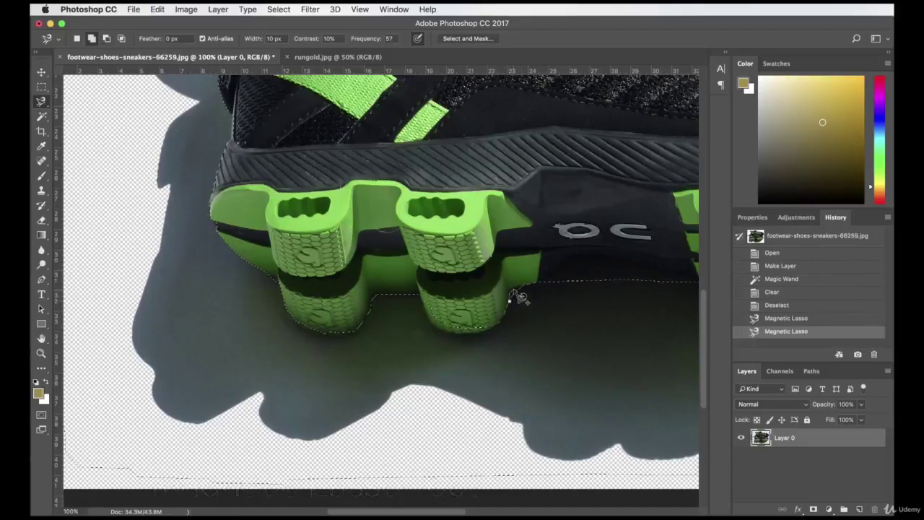
pyautogui.doubleClick(536, 310)
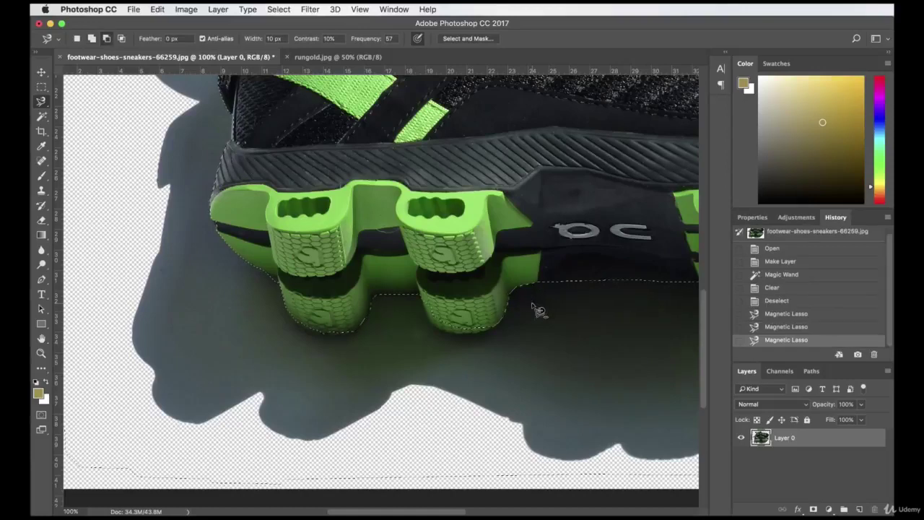
pyautogui.press('shift')
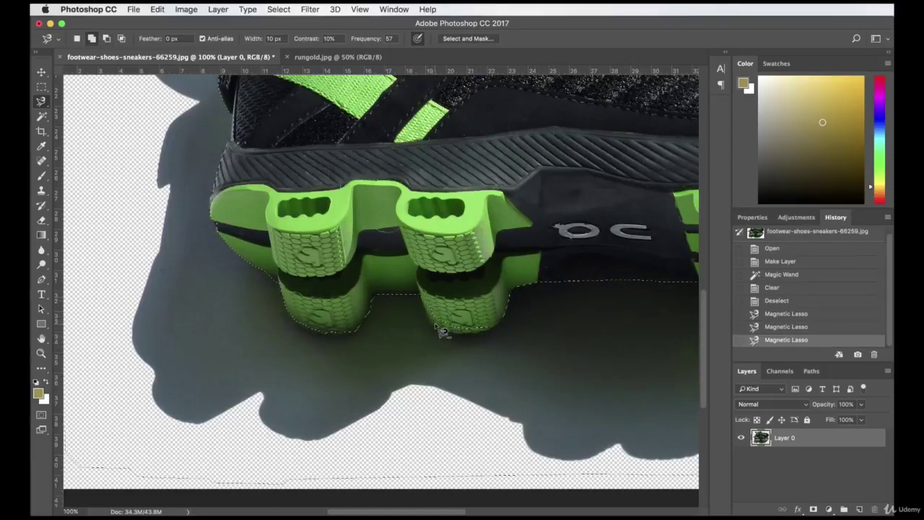
pyautogui.doubleClick(419, 317)
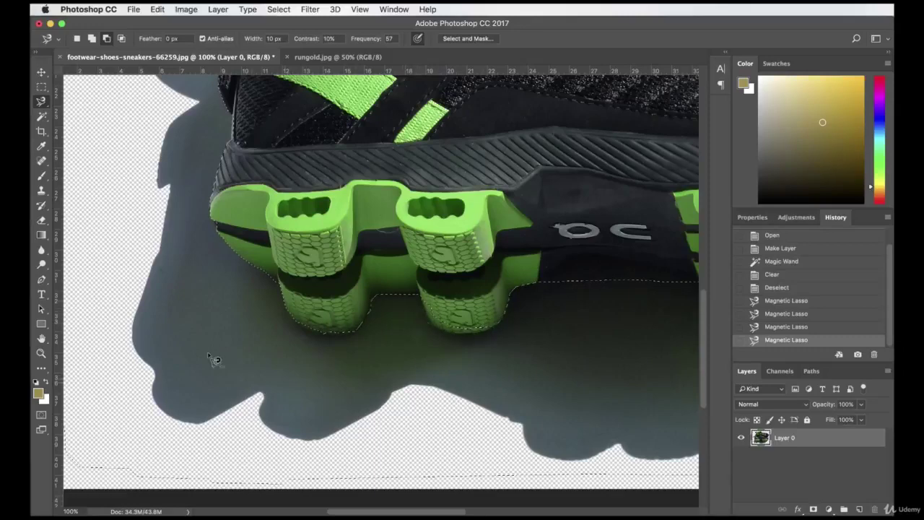
# Subtract the remaining bottom edges of both heel lugs from the shadow selection with the Magnetic Lasso.
pyautogui.click(77, 39)
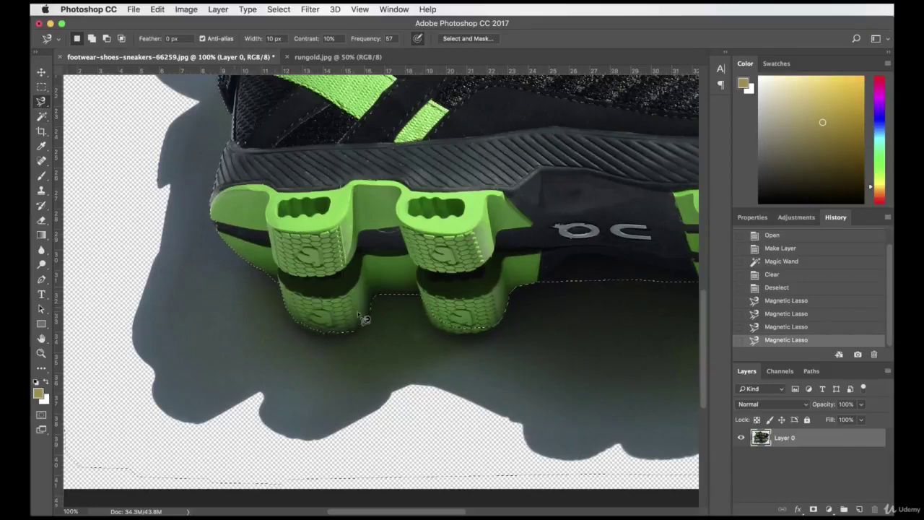
pyautogui.press('alt')
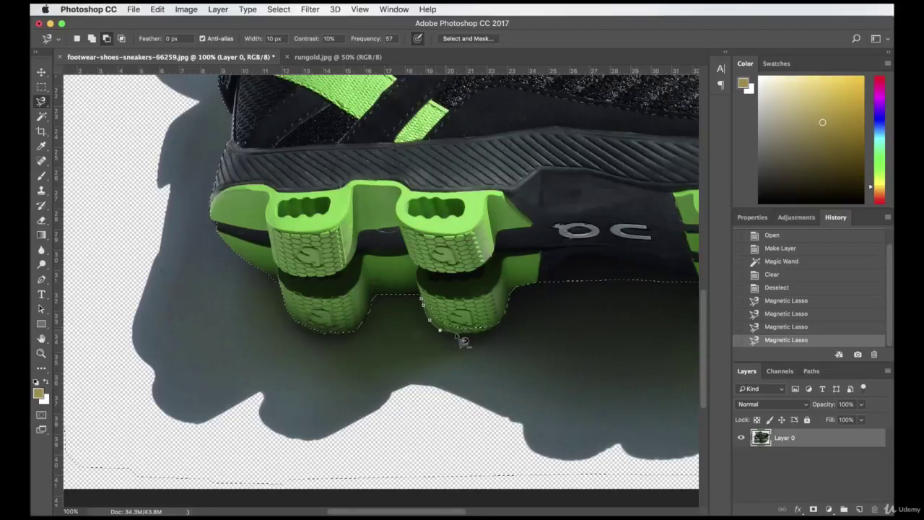
pyautogui.click(478, 279)
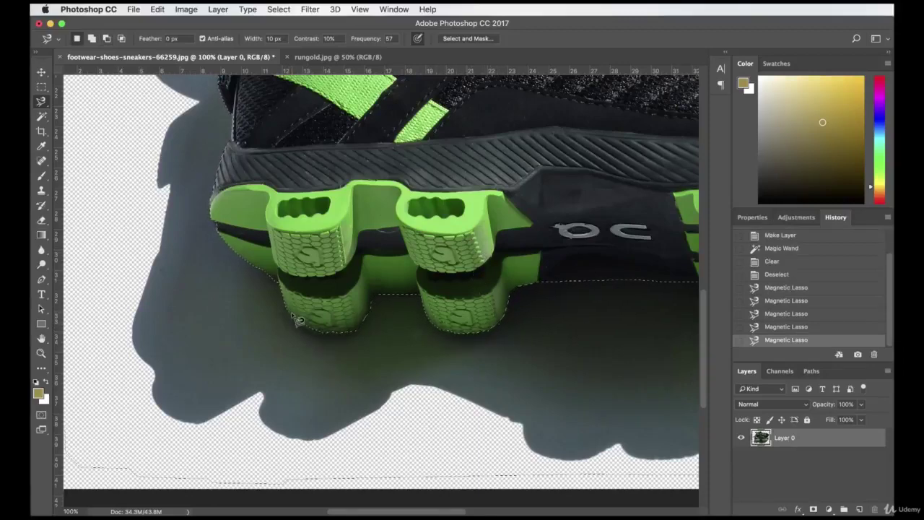
pyautogui.press('alt')
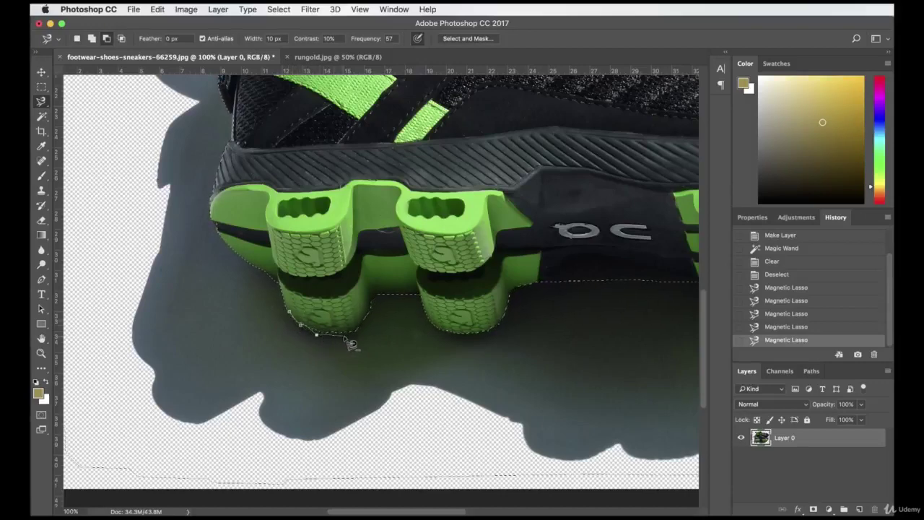
pyautogui.press('Return')
# Subtract the bottom edges of the first two forefoot lugs from the shadow selection with the Magnetic Lasso.
pyautogui.moveTo(372, 511); pyautogui.dragTo(443, 512)
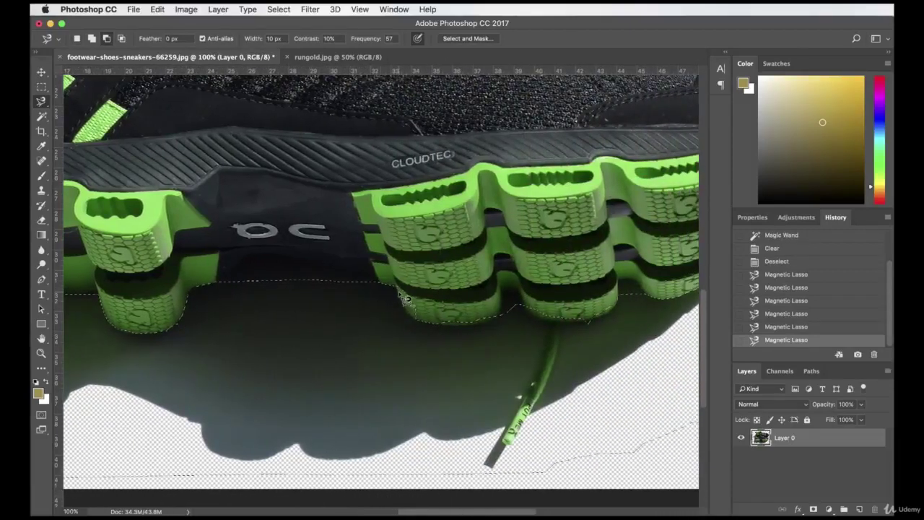
pyautogui.click(396, 287)
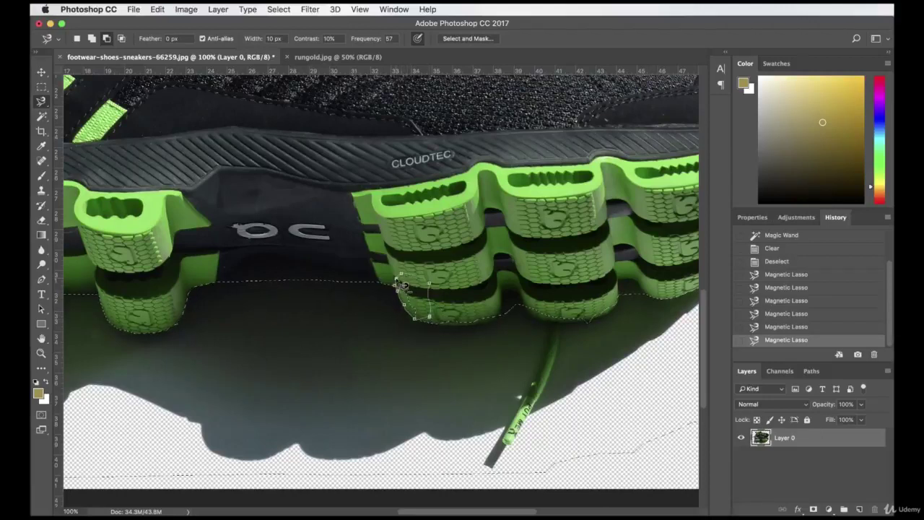
pyautogui.click(402, 287)
pyautogui.press('alt')
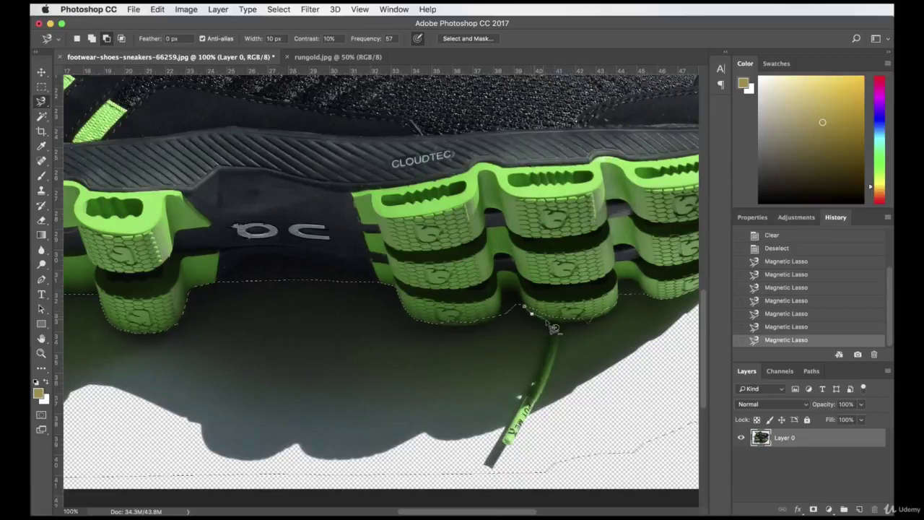
pyautogui.doubleClick(602, 322)
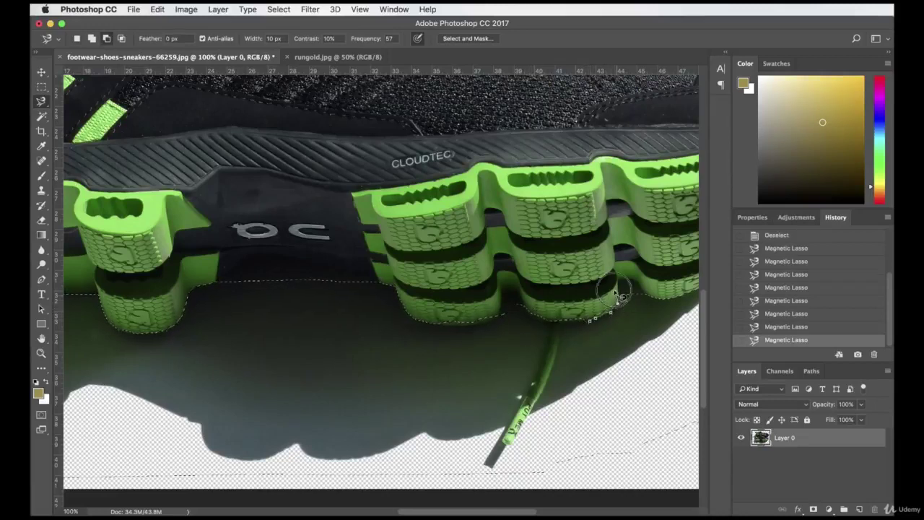
pyautogui.doubleClick(584, 296)
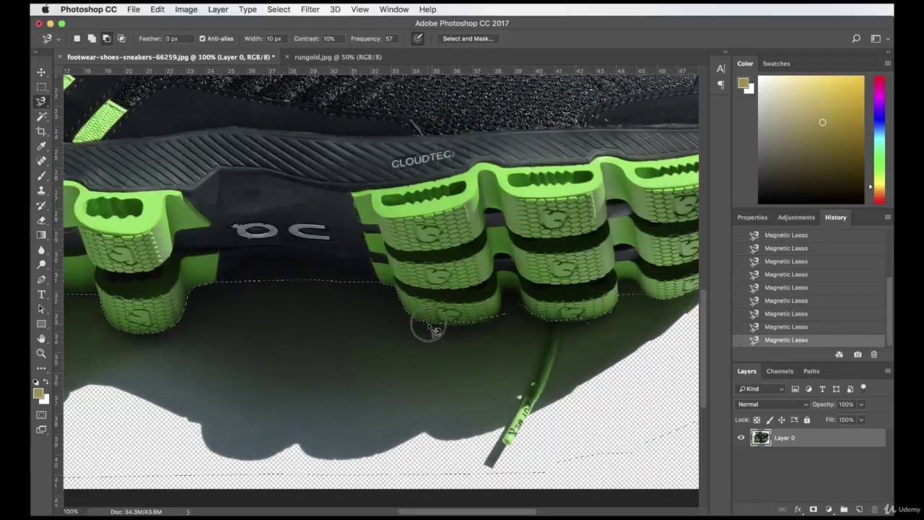
pyautogui.doubleClick(506, 324)
pyautogui.hscroll(5, 528, 452)
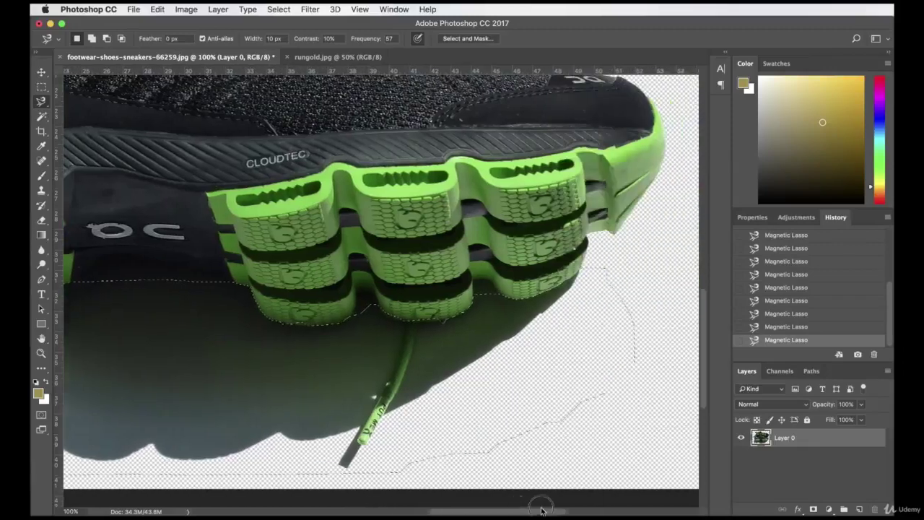
# Clean up the shadow selection around the sole lugs with the Polygonal Lasso, then show the image at 50% zoom.
pyautogui.keyDown('alt'); pyautogui.click(488, 291); pyautogui.keyUp('alt')
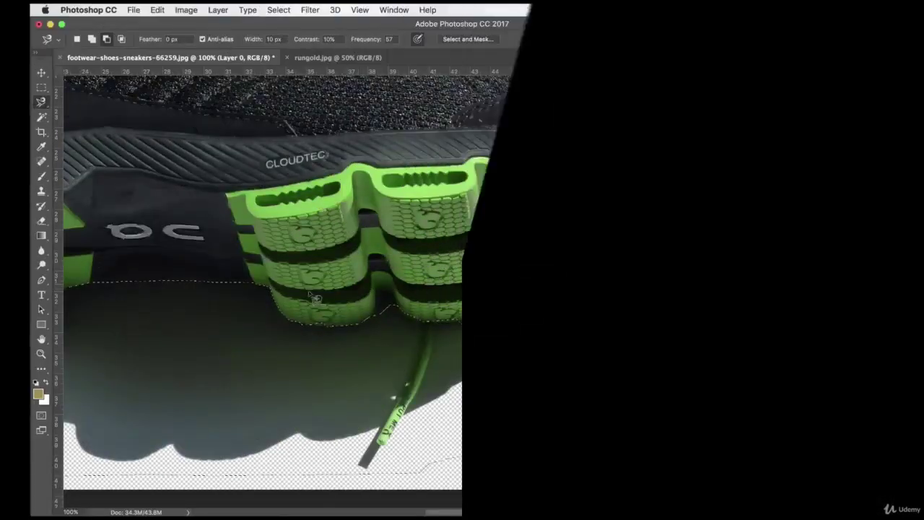
pyautogui.moveTo(43, 104); pyautogui.dragTo(91, 108)
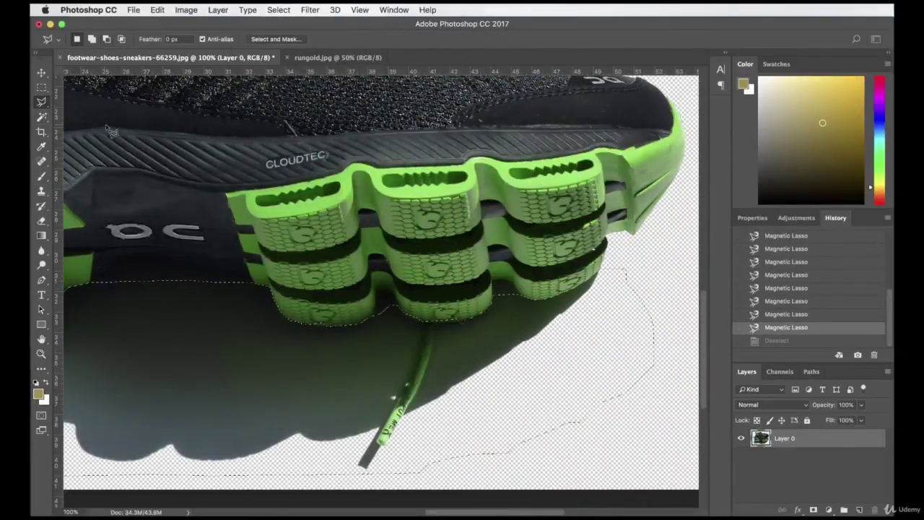
pyautogui.press('shift')
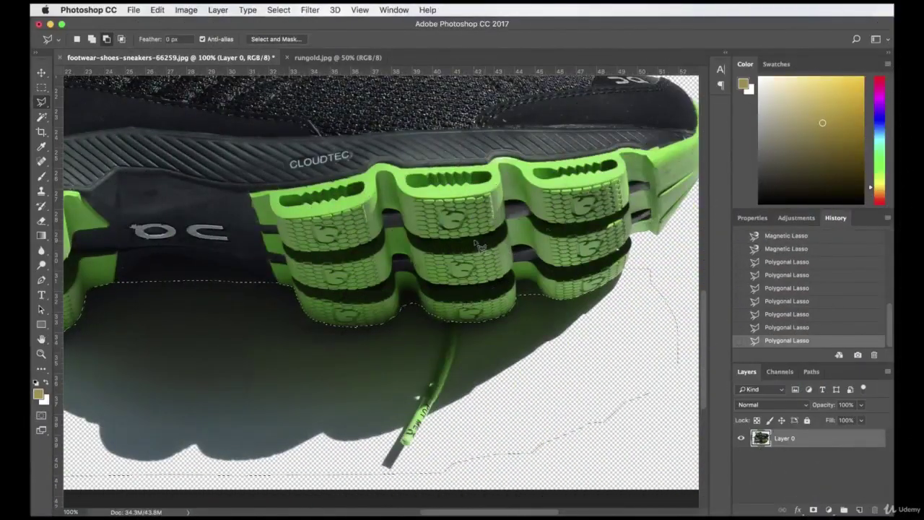
pyautogui.click(71, 512)
pyautogui.write('50')
pyautogui.press('Return')
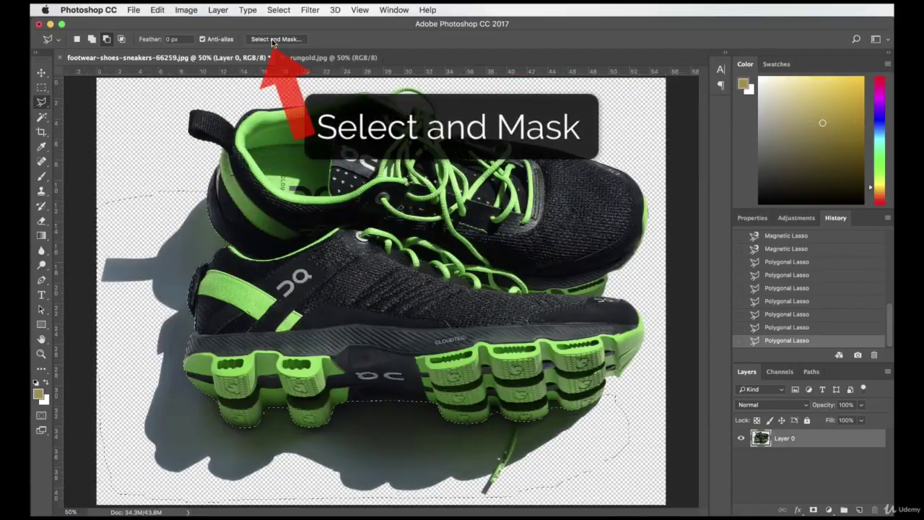
# Try Select and Mask on the shadow selection with 28% transparency and Smooth set to 35.
pyautogui.click(275, 39)
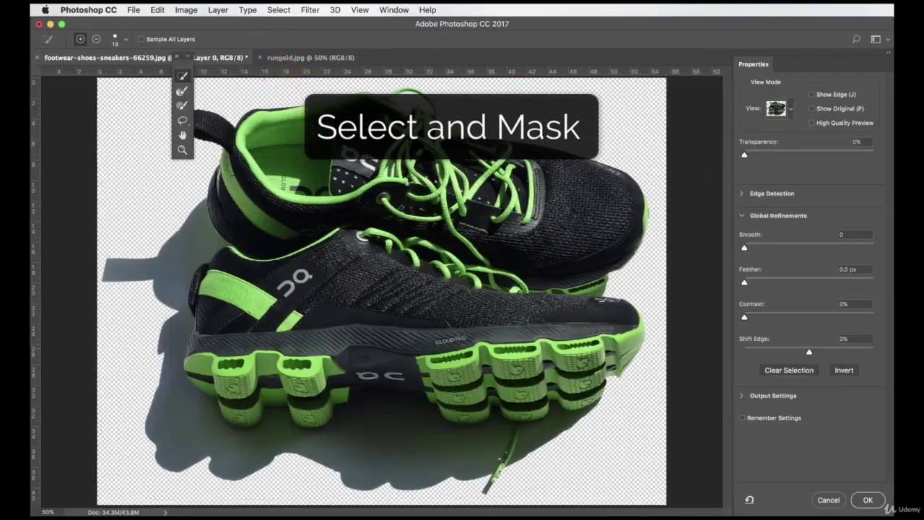
pyautogui.moveTo(747, 250); pyautogui.dragTo(749, 249)
pyautogui.click(752, 155)
pyautogui.moveTo(754, 156); pyautogui.dragTo(780, 157)
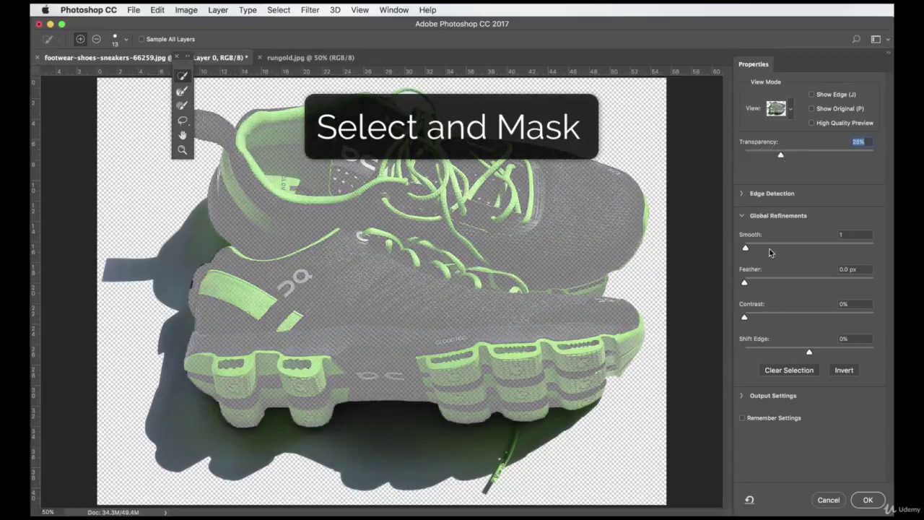
pyautogui.moveTo(747, 250); pyautogui.dragTo(774, 250)
pyautogui.moveTo(857, 249); pyautogui.dragTo(869, 248)
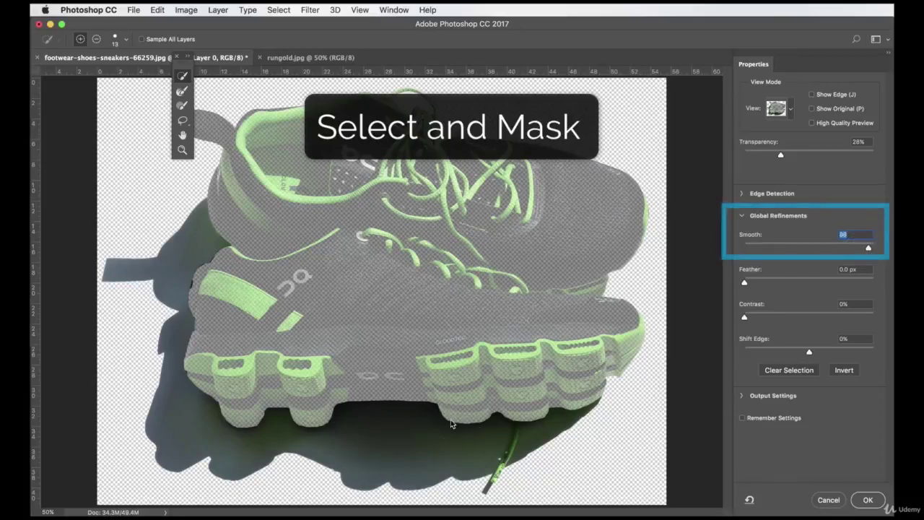
pyautogui.click(809, 248)
pyautogui.click(790, 249)
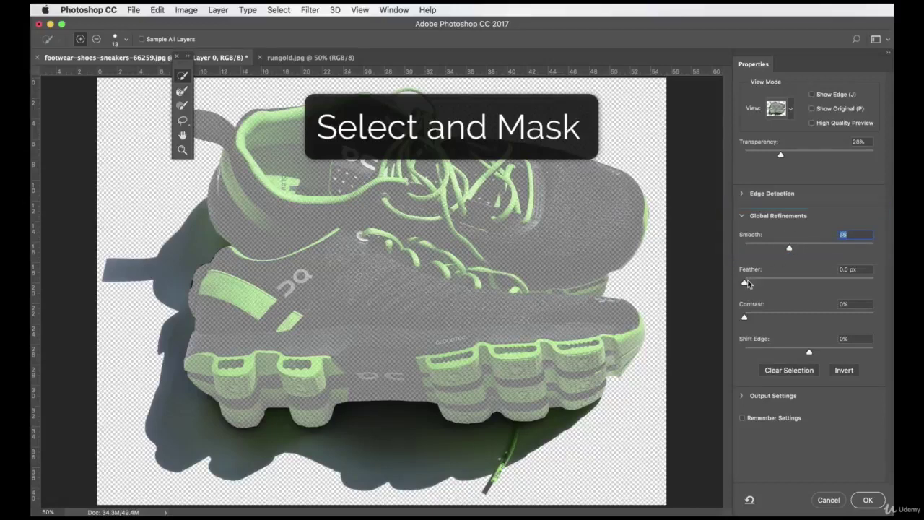
# Try feathering the selection by 707.6 px, apply Select and Mask and revert to the last Polygonal Lasso state.
pyautogui.moveTo(749, 283); pyautogui.dragTo(760, 286)
pyautogui.scroll(10, 867, 503)
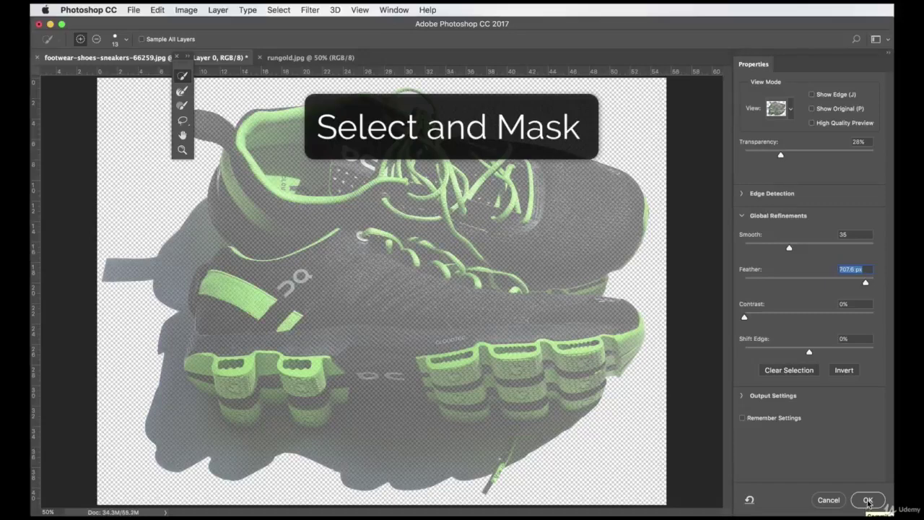
pyautogui.click(868, 501)
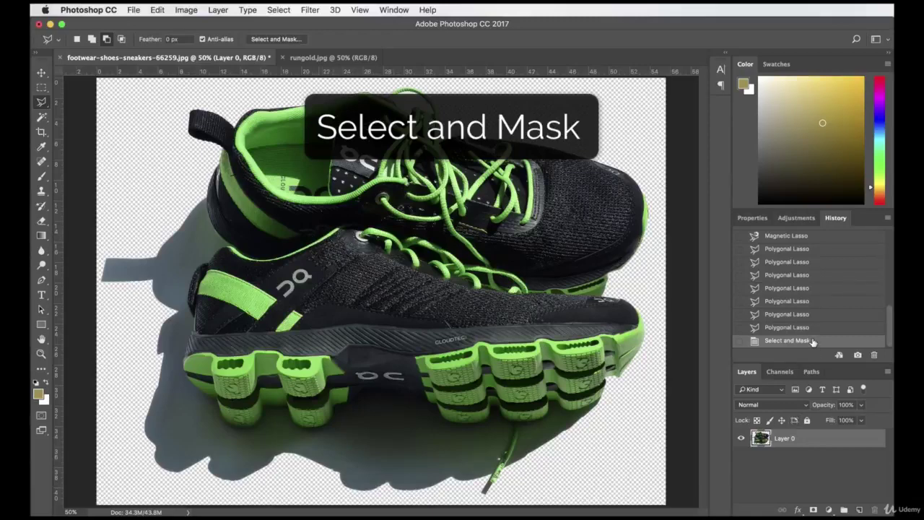
pyautogui.click(788, 328)
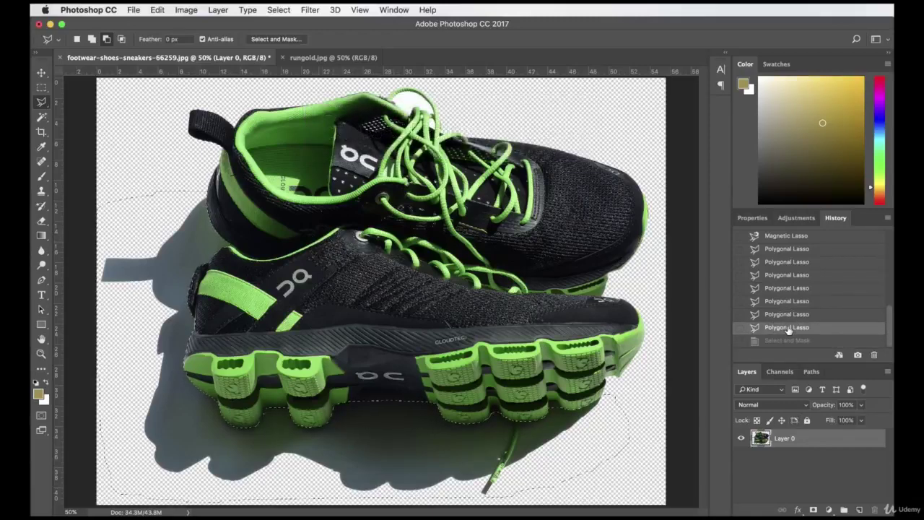
# Delete the selected shadow around the sneakers and clear the selection.
pyautogui.press('Delete')
pyautogui.click(42, 87)
pyautogui.click(235, 103)
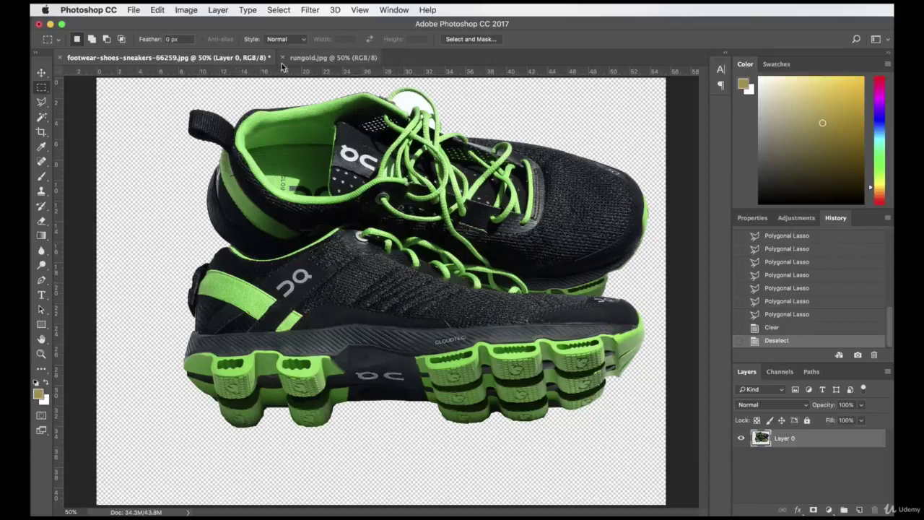
# Create a new 2742 x 3472 px document at 72 ppi in RGB Color with a white background.
pyautogui.click(135, 8)
pyautogui.click(137, 25)
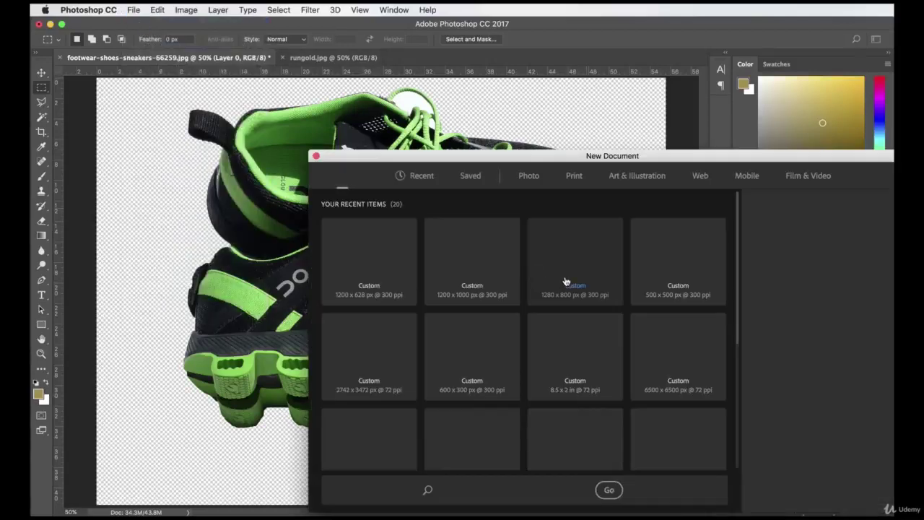
pyautogui.click(376, 354)
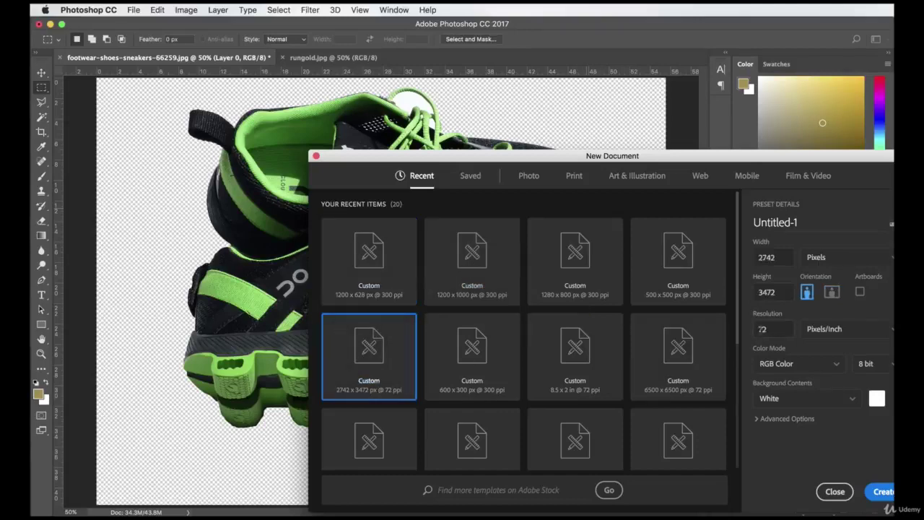
pyautogui.click(882, 489)
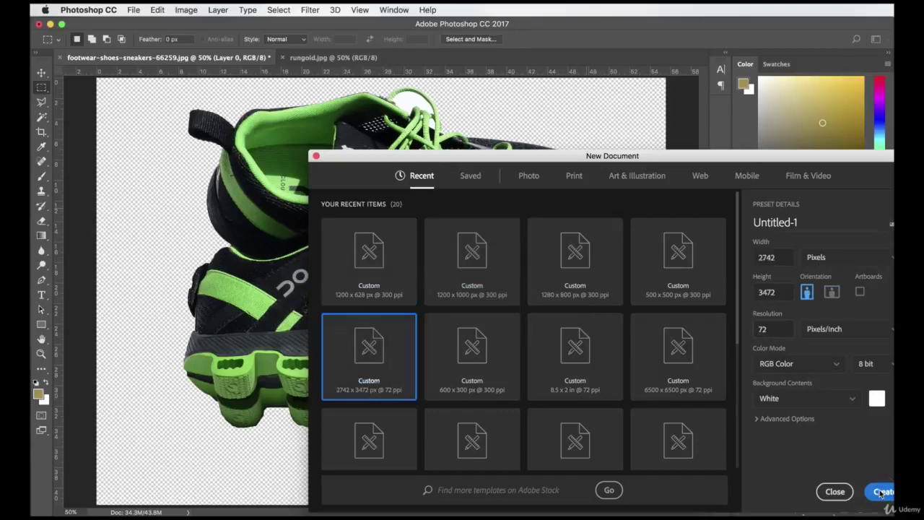
pyautogui.click(133, 11)
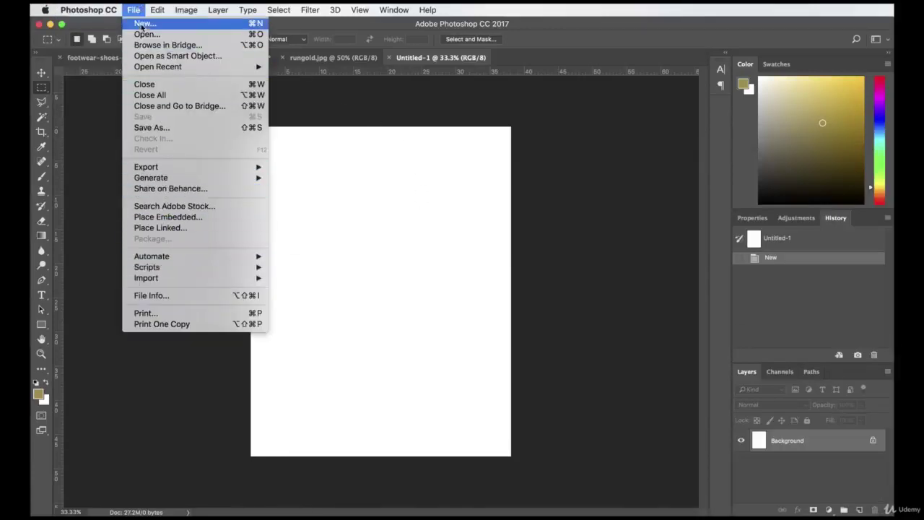
# Resize the image to 2000 px wide and 1000 px high with the proportions unlinked.
pyautogui.moveTo(185, 10)
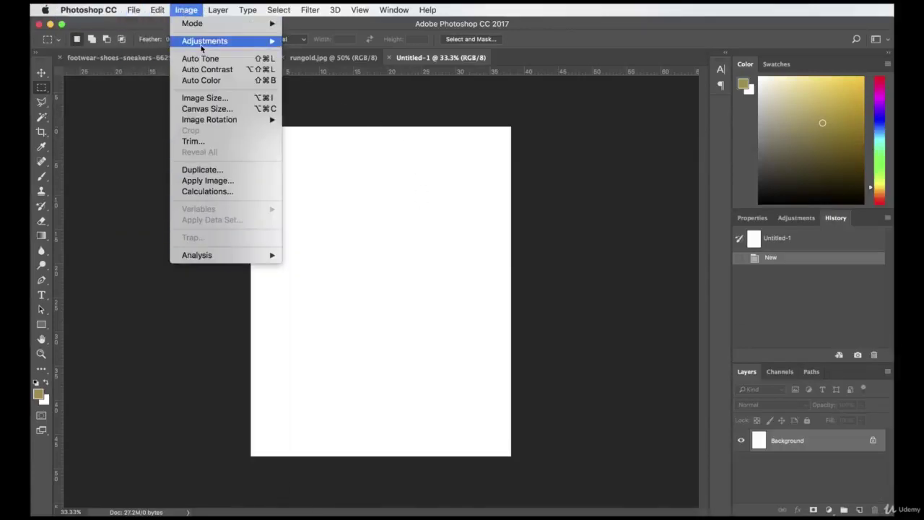
pyautogui.click(192, 98)
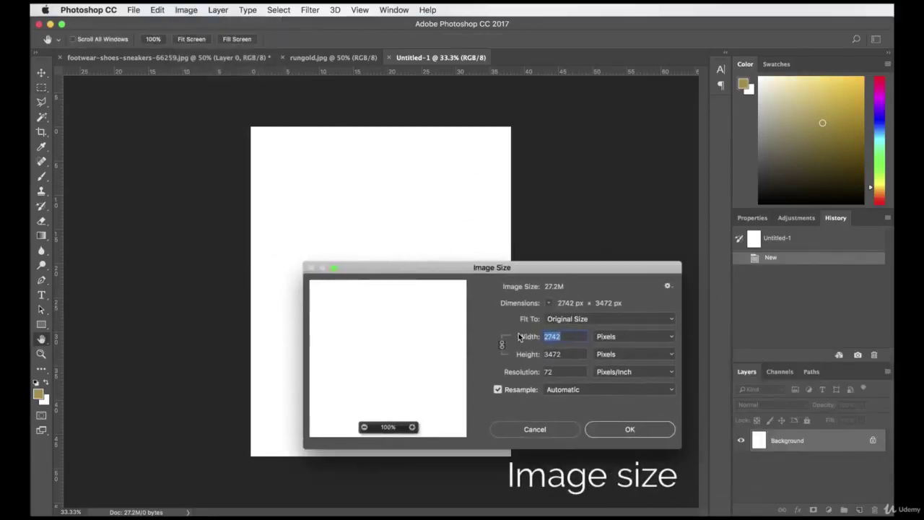
pyautogui.click(563, 337)
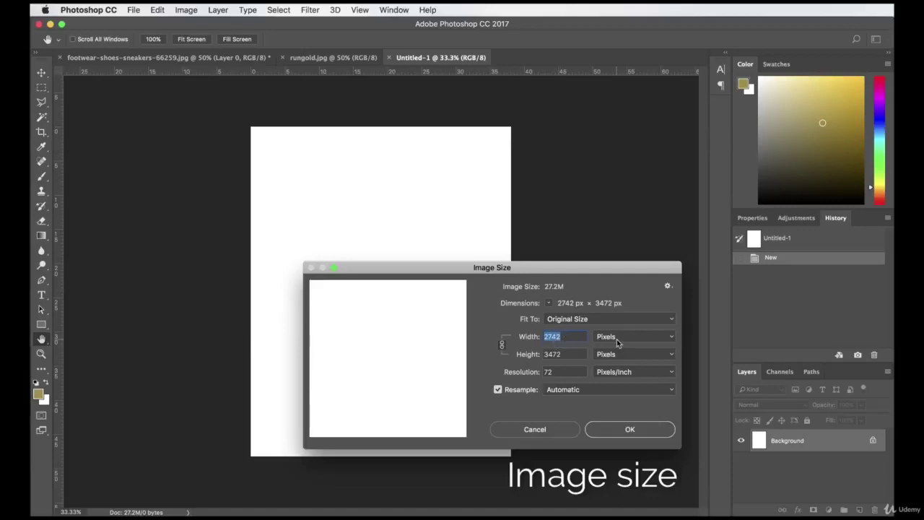
pyautogui.write('4000')
pyautogui.click(562, 346)
pyautogui.write('200')
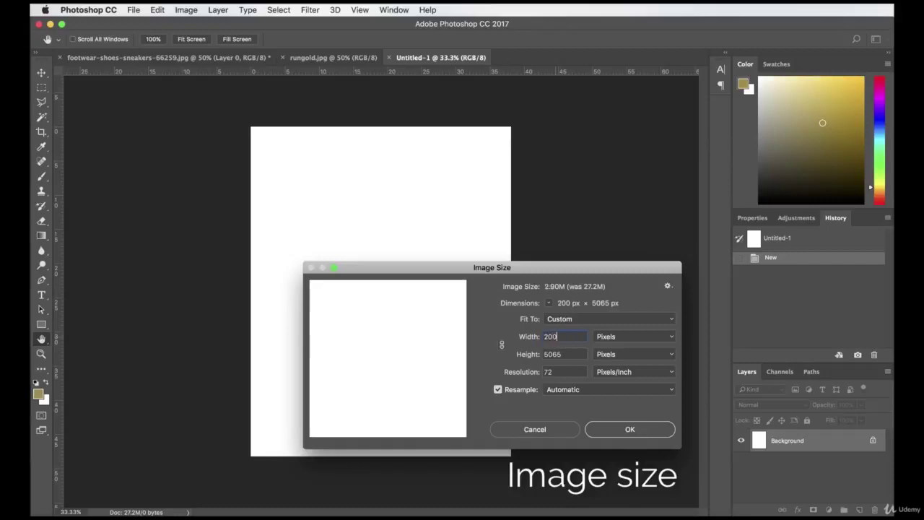
pyautogui.write('01000')
pyautogui.click(630, 430)
# Convert the white Background into a regular layer and add a new empty layer above it.
pyautogui.press('m')
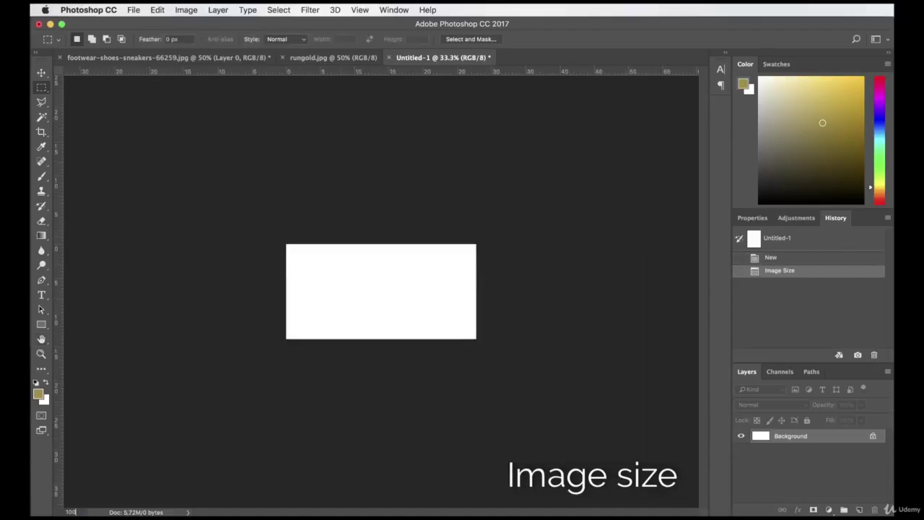
pyautogui.write('100')
pyautogui.press('Return')
pyautogui.doubleClick(838, 439)
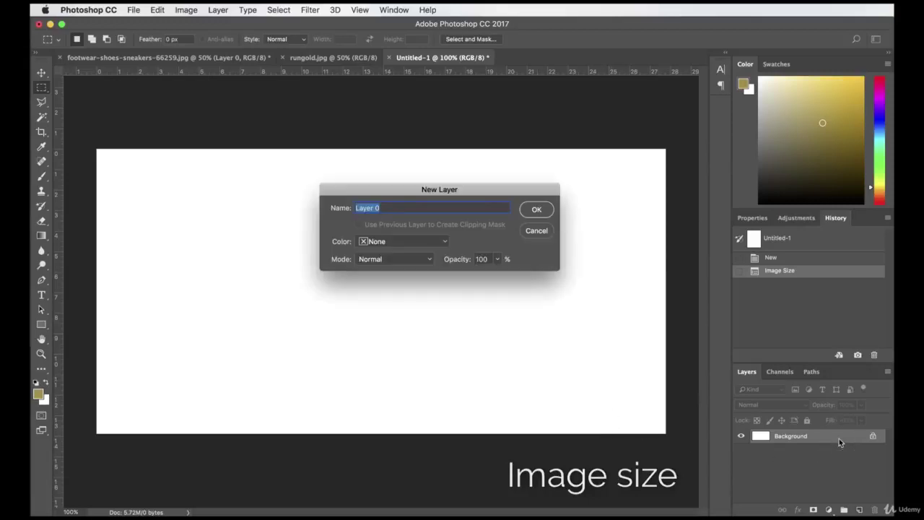
pyautogui.click(536, 211)
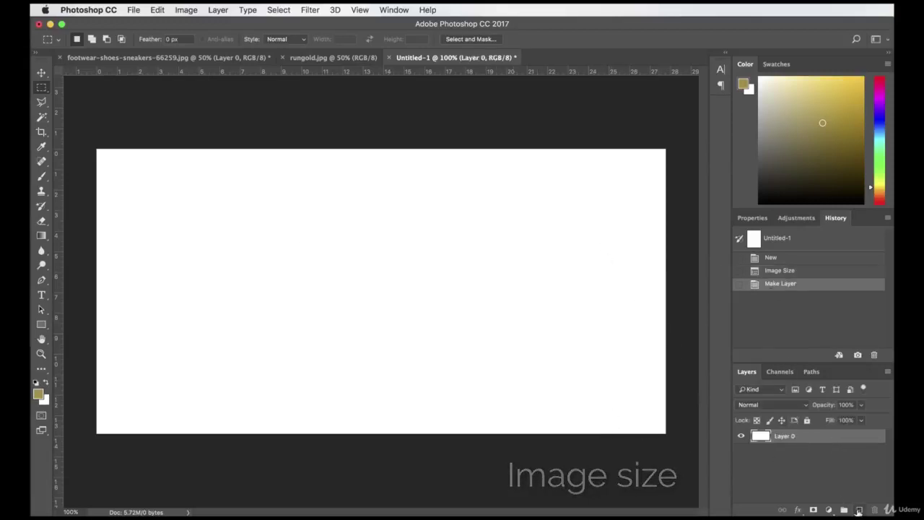
pyautogui.click(858, 509)
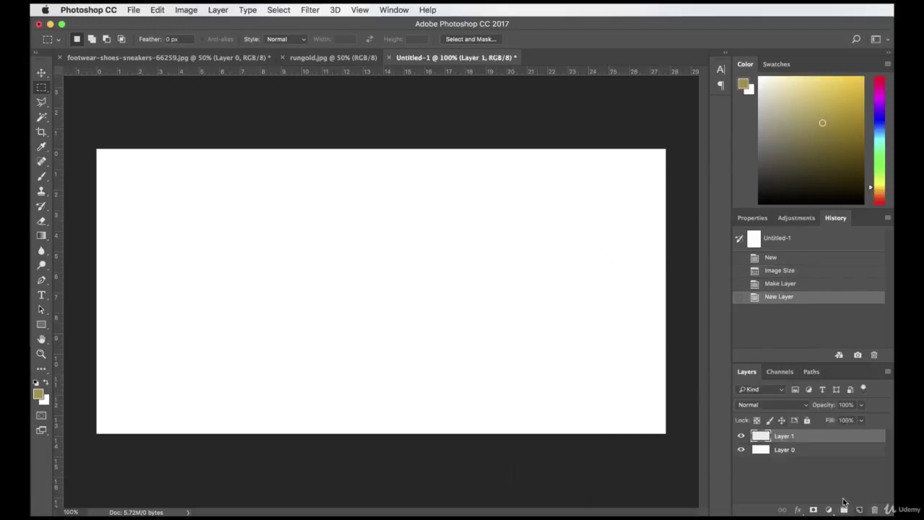
# Fill the new empty layer with dark gray #1d1d1d using the Paint Bucket tool.
pyautogui.moveTo(41, 235); pyautogui.dragTo(94, 243)
pyautogui.click(38, 394)
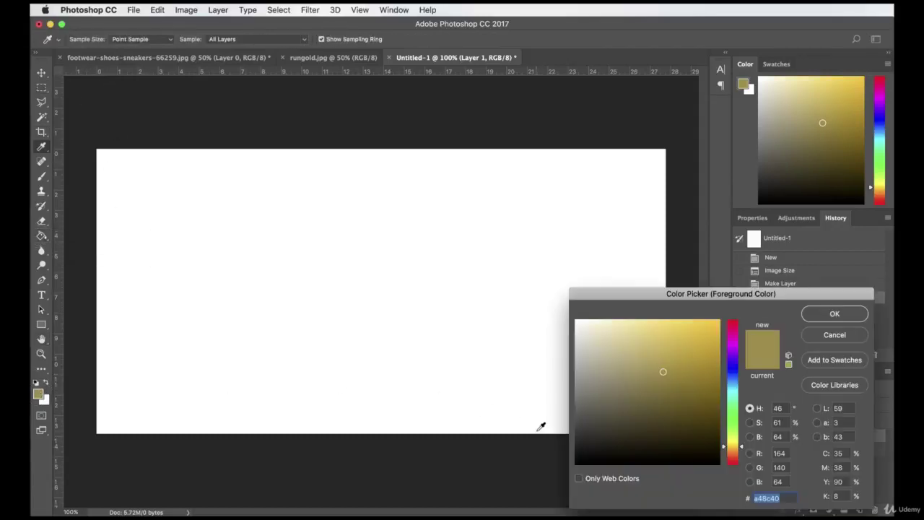
pyautogui.click(575, 448)
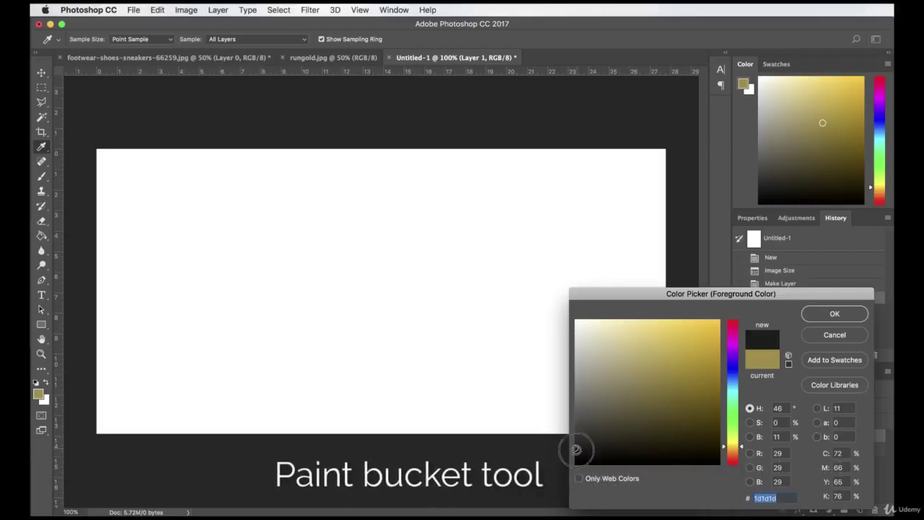
pyautogui.click(822, 313)
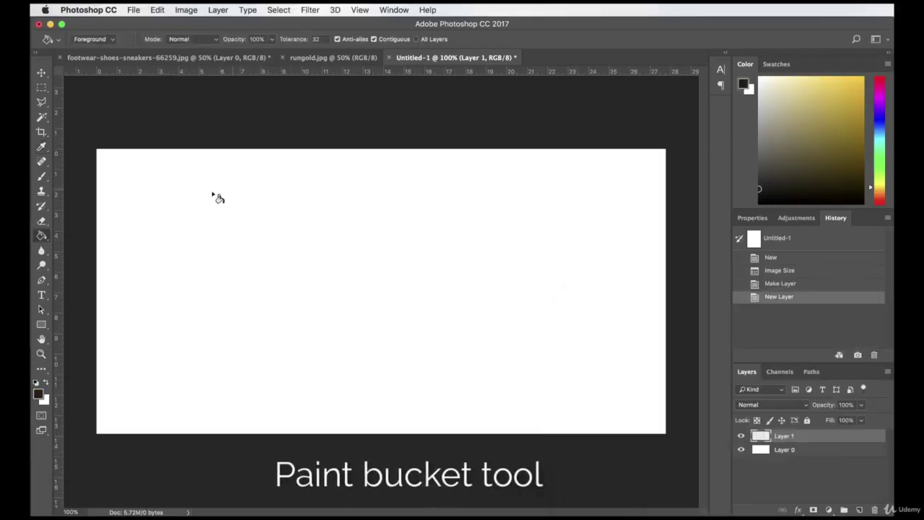
pyautogui.click(432, 282)
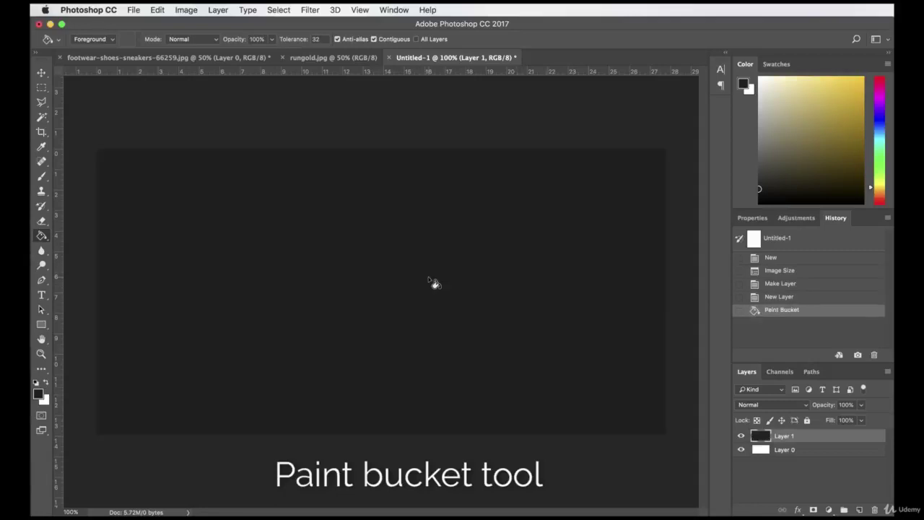
# Lock both the white layer and the dark gray layer completely.
pyautogui.press('v')
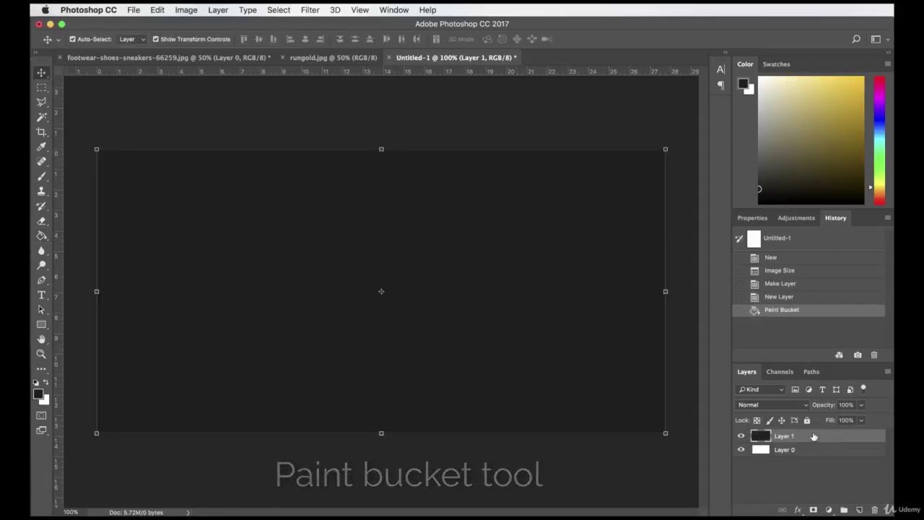
pyautogui.click(794, 449)
pyautogui.click(808, 420)
pyautogui.click(805, 436)
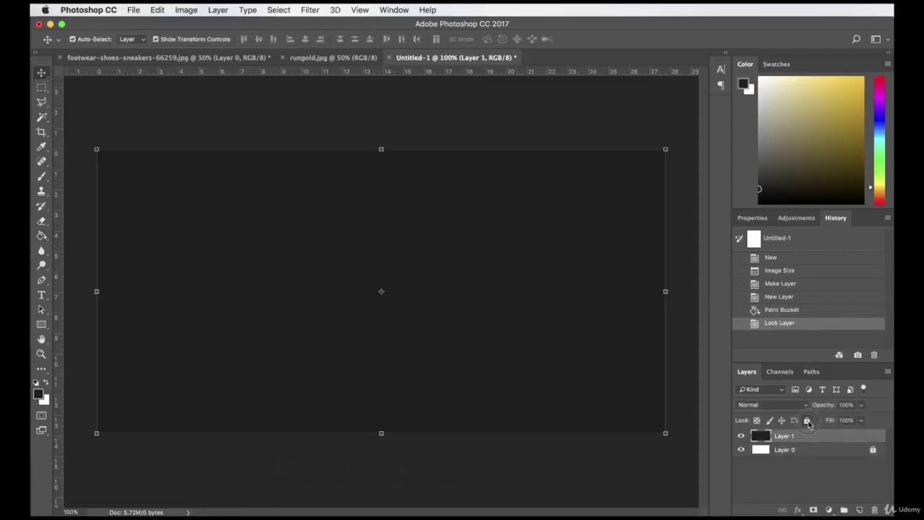
pyautogui.click(808, 420)
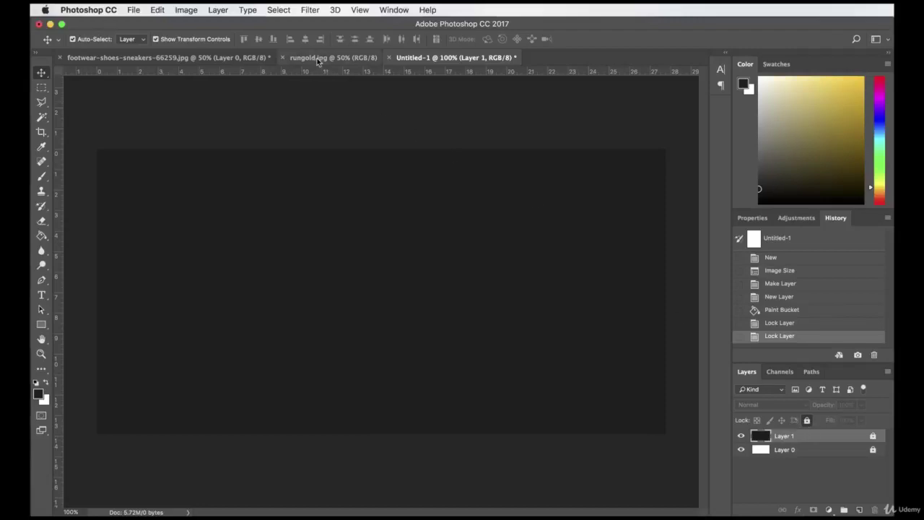
# Bring the cut-out sneakers from the footwear-shoes-sneakers-66259.jpg document into the new dark document.
pyautogui.click(224, 61)
pyautogui.moveTo(213, 61); pyautogui.dragTo(661, 187)
pyautogui.moveTo(712, 296); pyautogui.dragTo(302, 251)
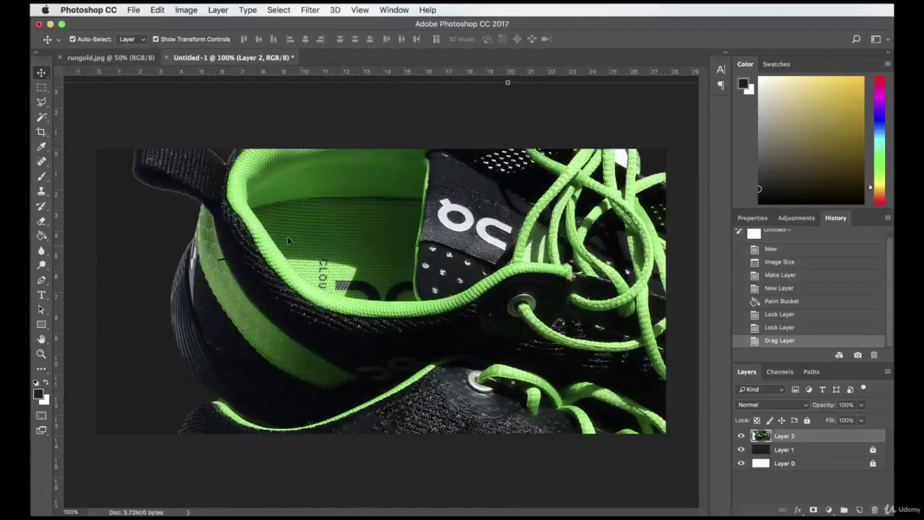
# Scale the sneakers down to about half the canvas width and place them near the middle of the canvas.
pyautogui.moveTo(239, 206); pyautogui.dragTo(429, 264)
pyautogui.moveTo(152, 139); pyautogui.dragTo(124, 157)
pyautogui.moveTo(390, 253); pyautogui.dragTo(259, 253)
pyautogui.moveTo(546, 166); pyautogui.dragTo(444, 232)
pyautogui.press('Return')
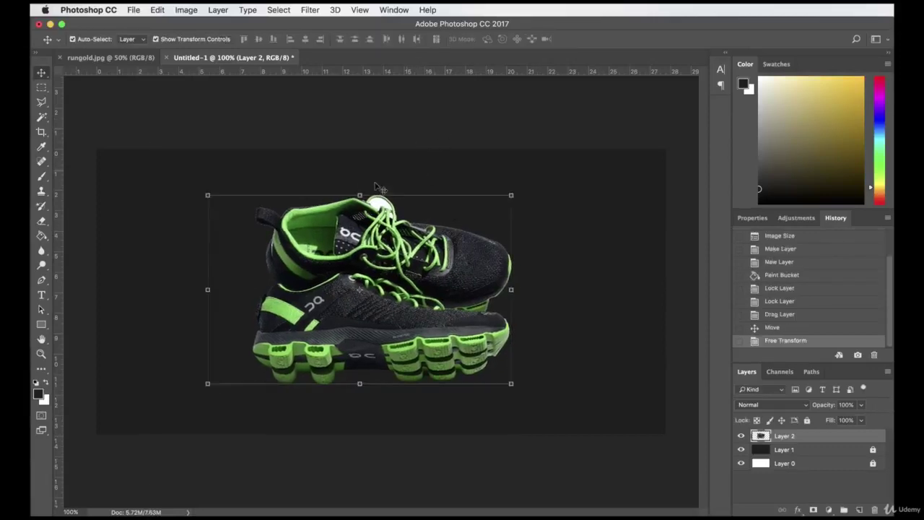
# Remove the leftover white patches inside the top lace loop with the Magic Wand and clear the selection.
pyautogui.click(41, 117)
pyautogui.click(380, 206)
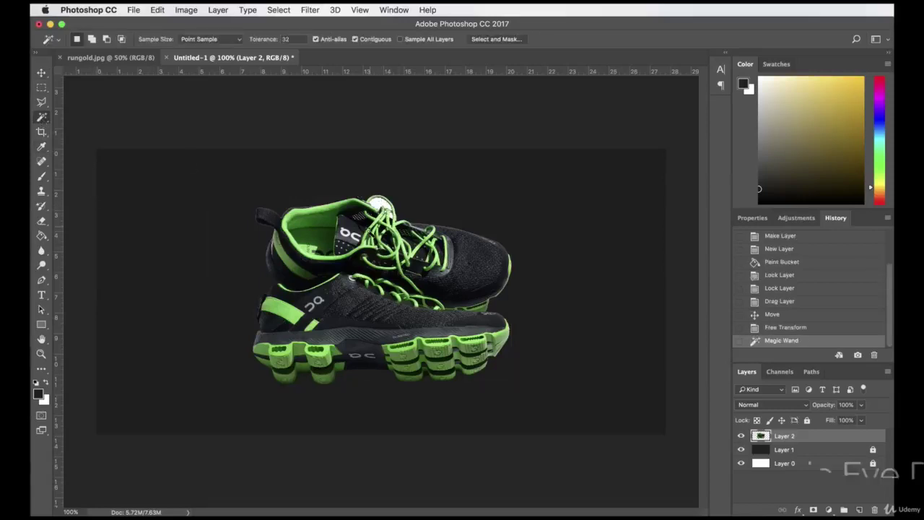
pyautogui.press('Delete')
pyautogui.click(390, 217)
pyautogui.press('Delete')
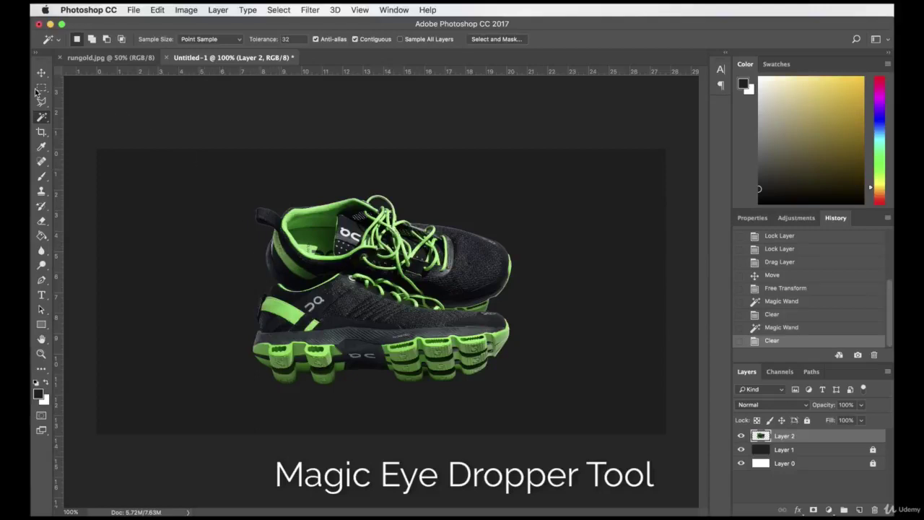
pyautogui.hotkey('ctrl', 'd')
# Rotate the sneakers clockwise so the toes point diagonally down to the right, and recentre them on the canvas.
pyautogui.press('v')
pyautogui.click(510, 296)
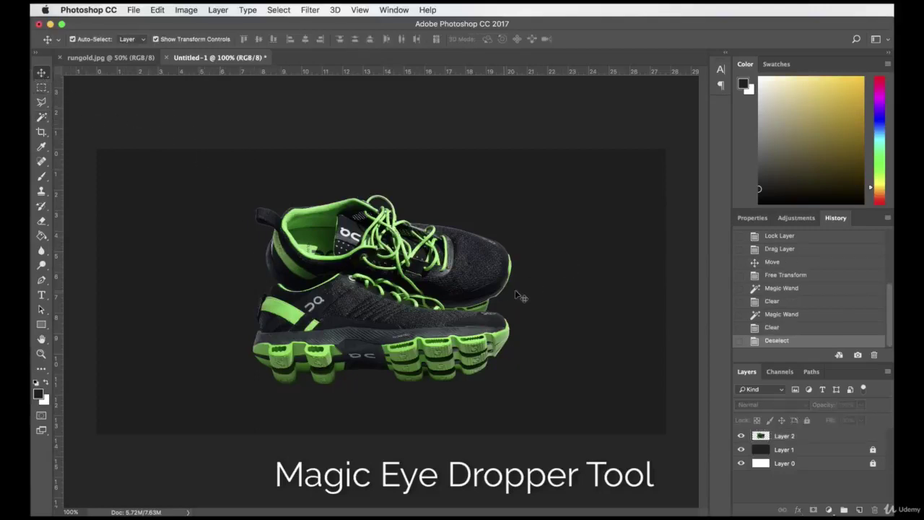
pyautogui.click(466, 242)
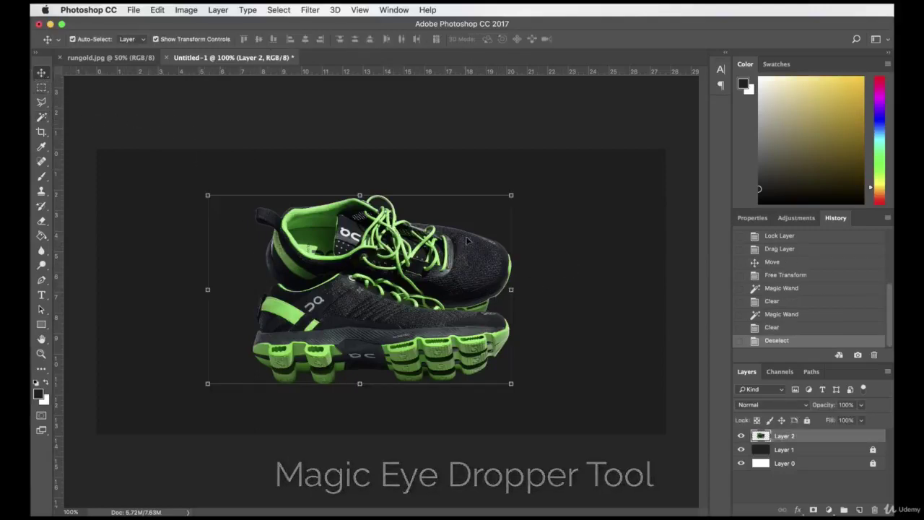
pyautogui.click(353, 162)
pyautogui.click(433, 253)
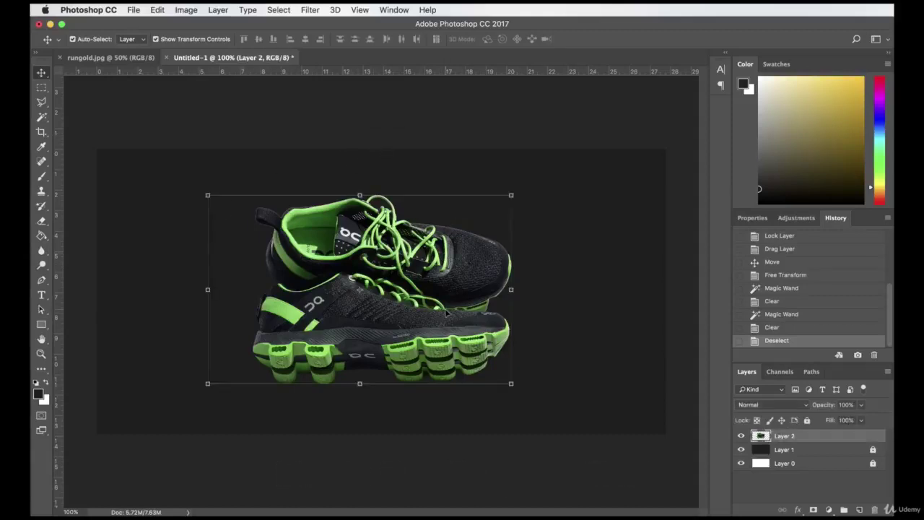
pyautogui.moveTo(518, 187); pyautogui.dragTo(514, 281)
pyautogui.moveTo(403, 317); pyautogui.dragTo(432, 289)
pyautogui.press('Return')
# Set the canvas size in pixels, increasing its height to 1300 with the anchor in the centre.
pyautogui.click(186, 9)
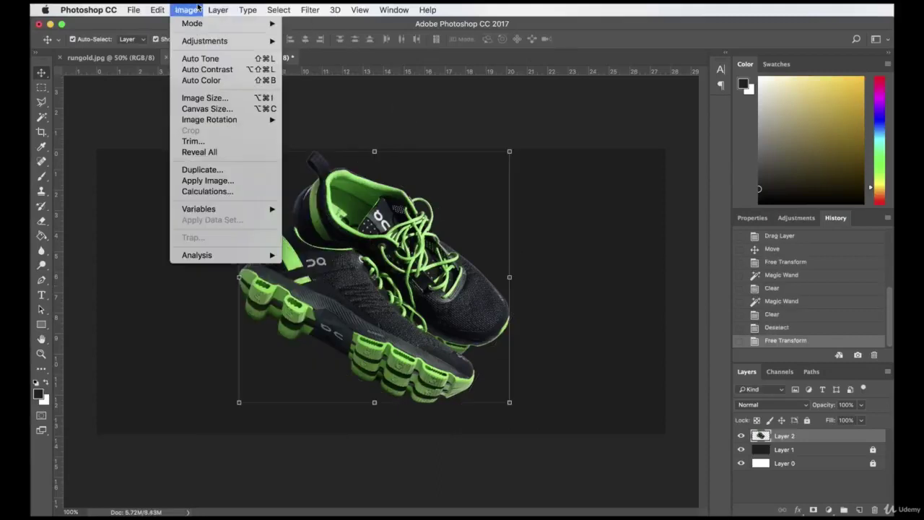
pyautogui.click(208, 109)
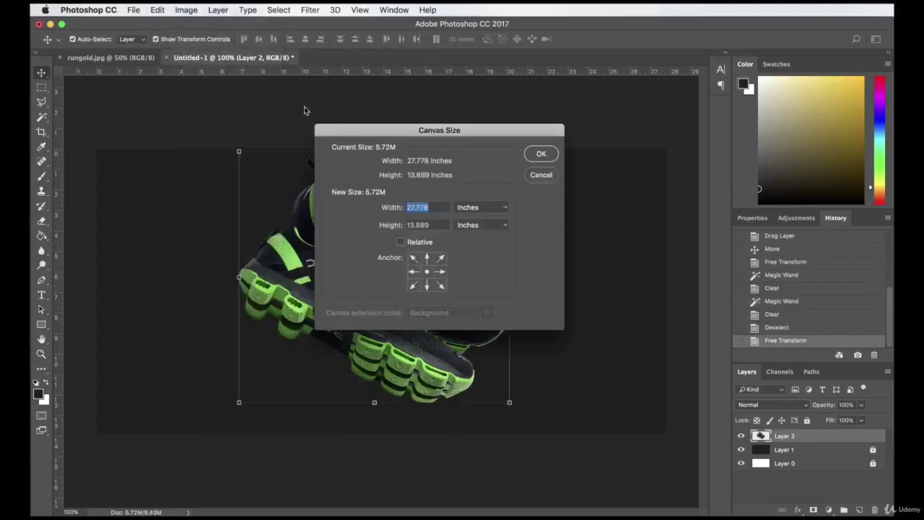
pyautogui.click(469, 209)
pyautogui.click(470, 194)
pyautogui.doubleClick(411, 224)
pyautogui.write('1300')
pyautogui.click(541, 153)
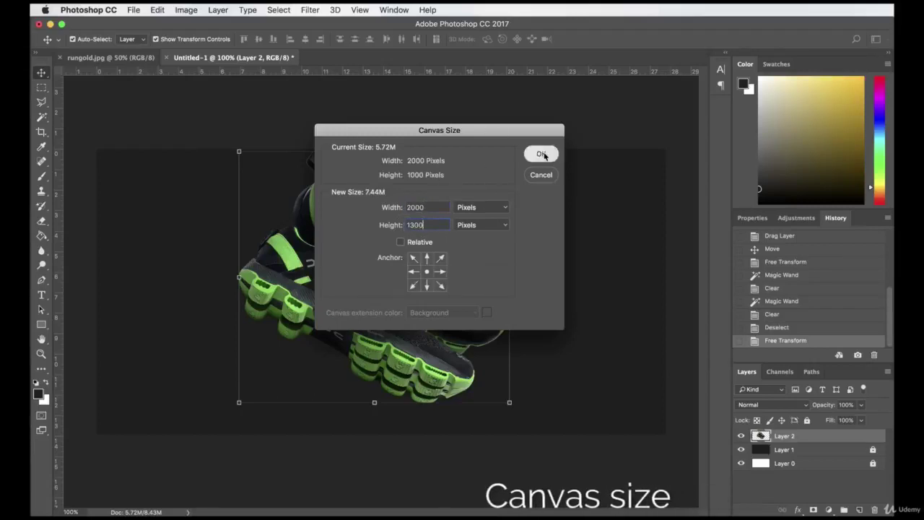
# Unlock the dark gray layer, stretch it vertically to 138.60% to cover the whole canvas, and lock it again.
pyautogui.click(808, 456)
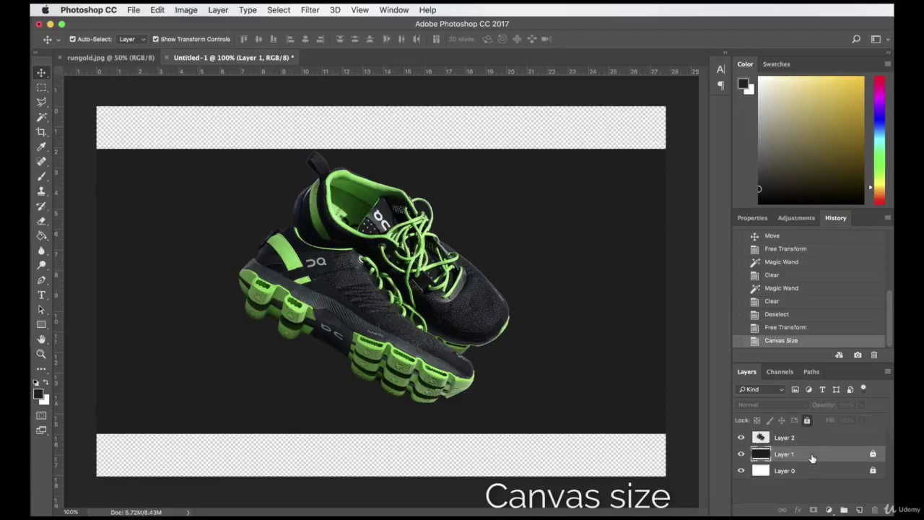
pyautogui.click(808, 421)
pyautogui.click(579, 197)
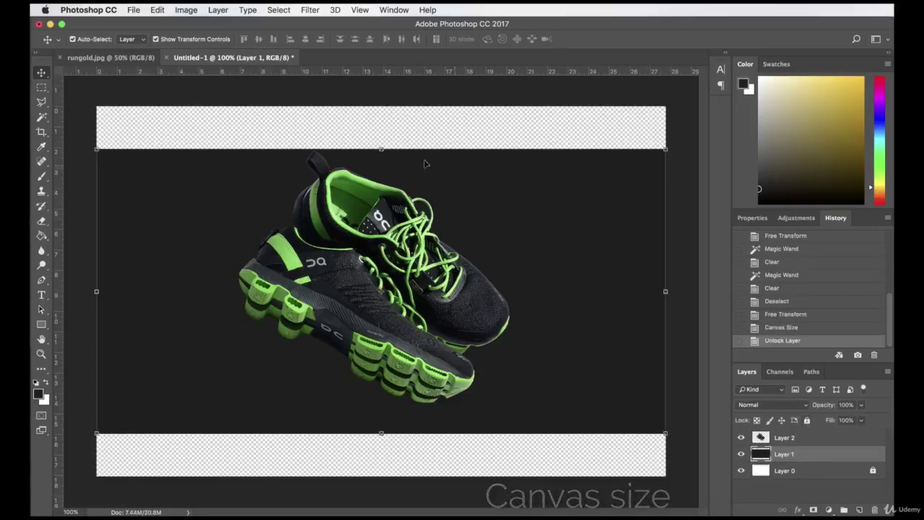
pyautogui.moveTo(381, 149); pyautogui.dragTo(381, 99)
pyautogui.moveTo(387, 434); pyautogui.dragTo(381, 492)
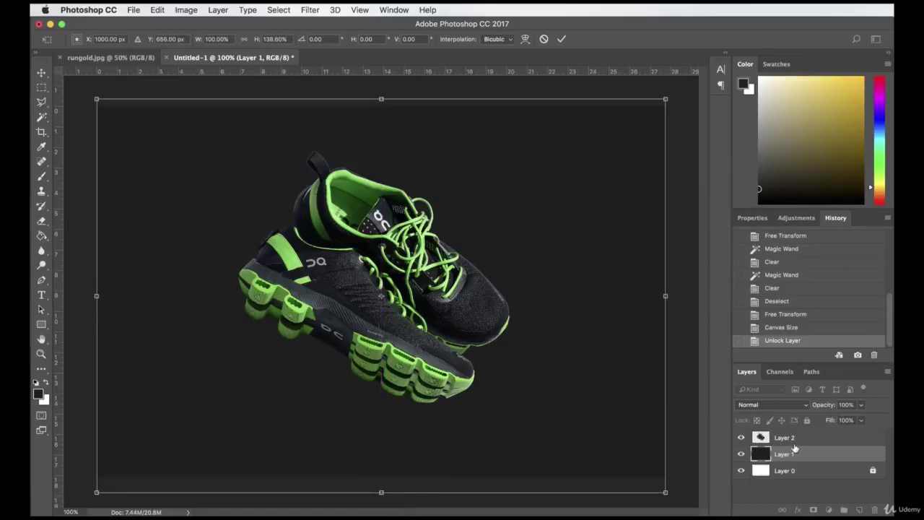
pyautogui.press('Return')
pyautogui.click(807, 422)
# Select the sneakers layer and nudge the shoes slightly downward, keeping them near the canvas centre.
pyautogui.click(816, 438)
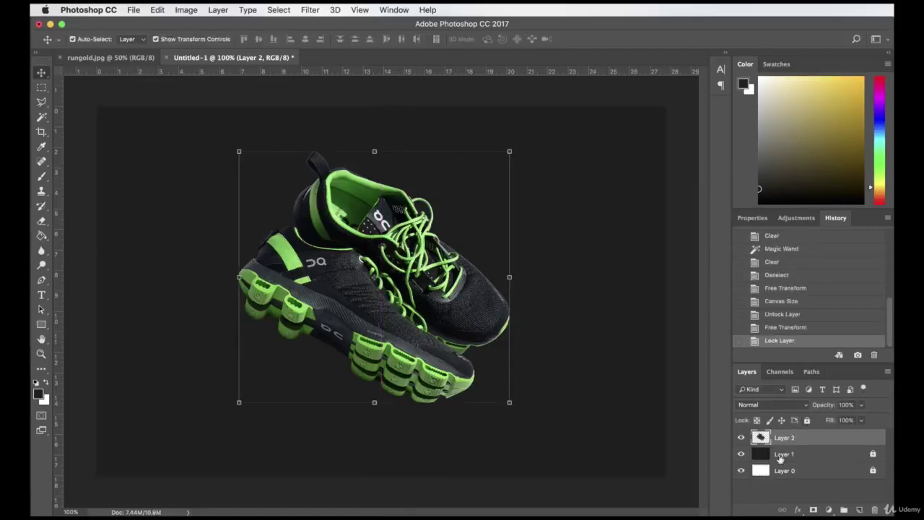
pyautogui.moveTo(431, 321)
pyautogui.mouseDown()
pyautogui.moveTo(512, 330)
pyautogui.moveTo(457, 263)
pyautogui.moveTo(444, 266)
pyautogui.moveTo(428, 320)
pyautogui.moveTo(416, 314)
pyautogui.moveTo(428, 329)
pyautogui.moveTo(424, 323)
pyautogui.mouseUp()
pyautogui.click(676, 265)
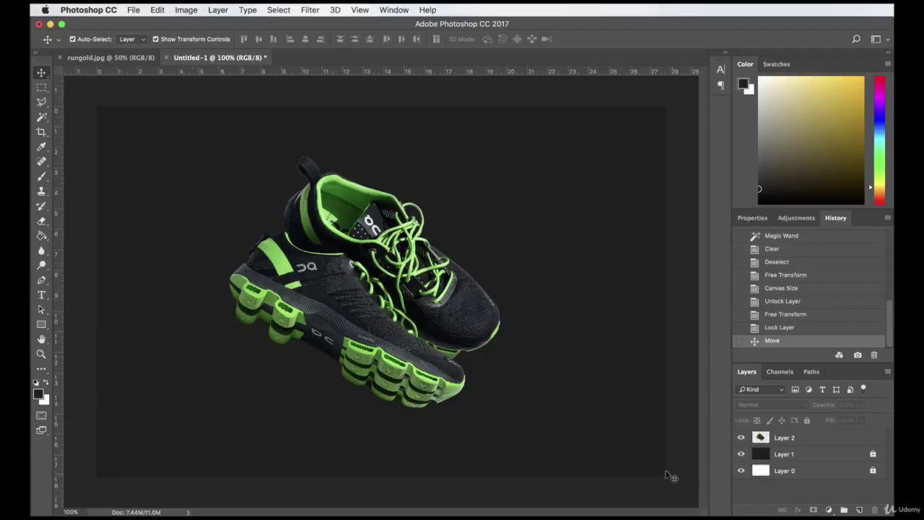
pyautogui.moveTo(330, 297); pyautogui.dragTo(338, 302)
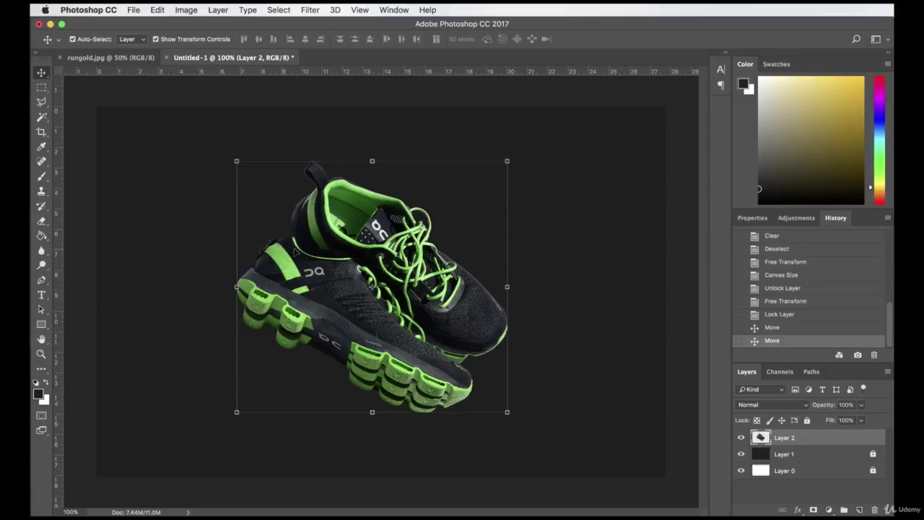
# Outline a wide diagonal band behind the sneakers, from the upper-left to the lower-right canvas corner, with the Polygonal Lasso tool.
pyautogui.click(41, 102)
pyautogui.moveTo(41, 103)
pyautogui.mouseDown()
pyautogui.moveTo(73, 101)
pyautogui.moveTo(80, 110)
pyautogui.mouseUp()
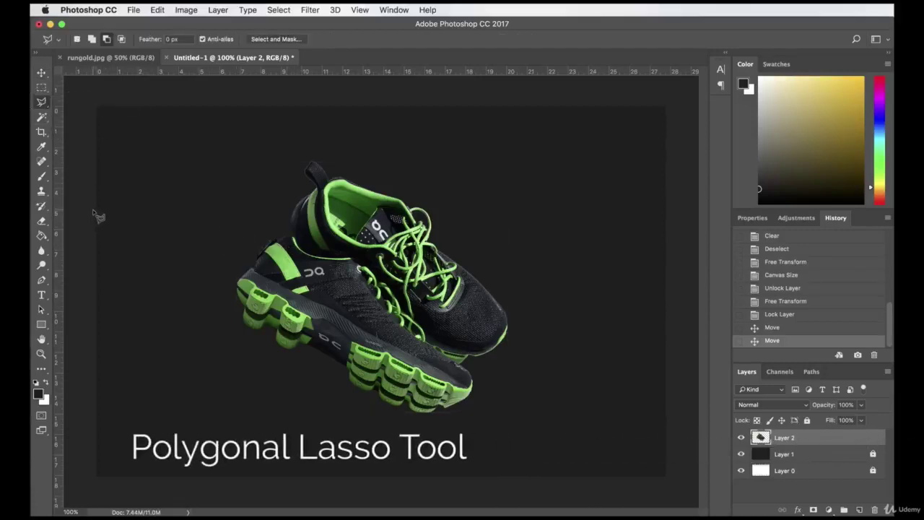
pyautogui.click(94, 236)
pyautogui.click(511, 496)
pyautogui.click(685, 488)
pyautogui.click(684, 425)
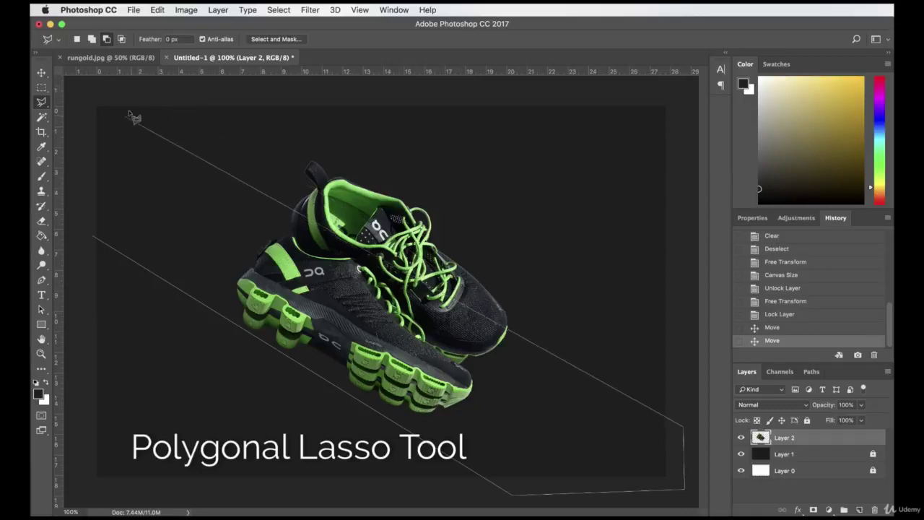
pyautogui.click(162, 81)
pyautogui.click(77, 85)
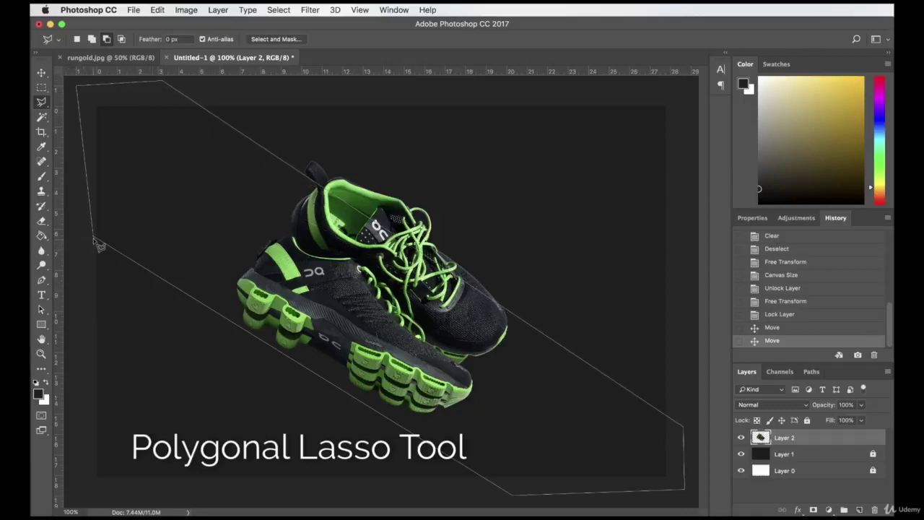
pyautogui.click(93, 236)
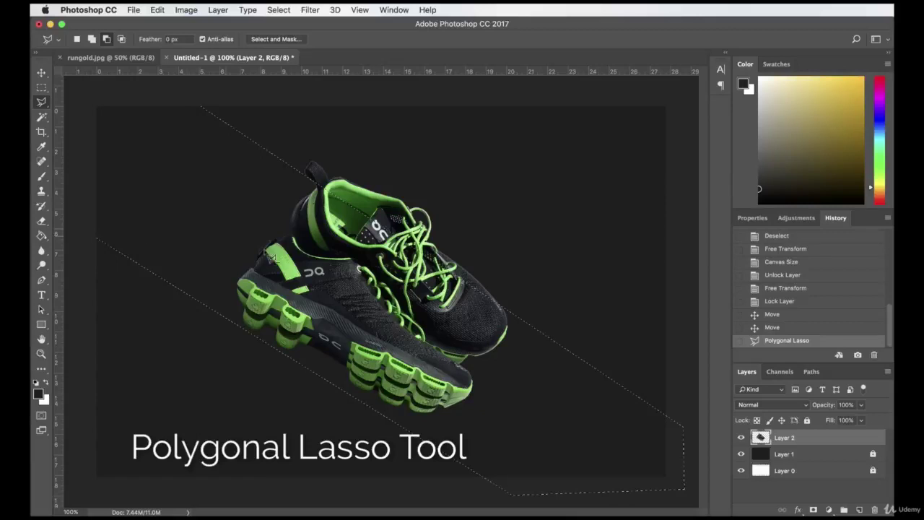
# Activate the Gradient tool and choose a brown-to-olive gold gradient preset for the band.
pyautogui.click(41, 74)
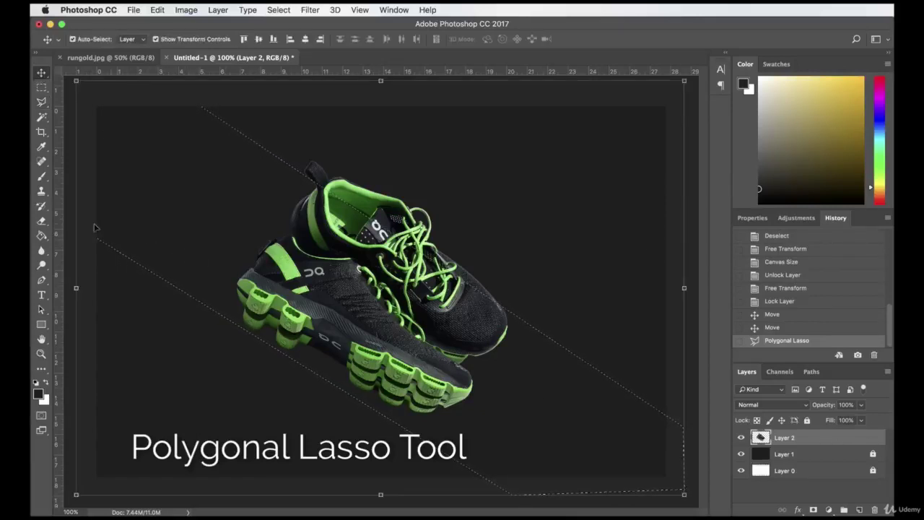
pyautogui.click(41, 236)
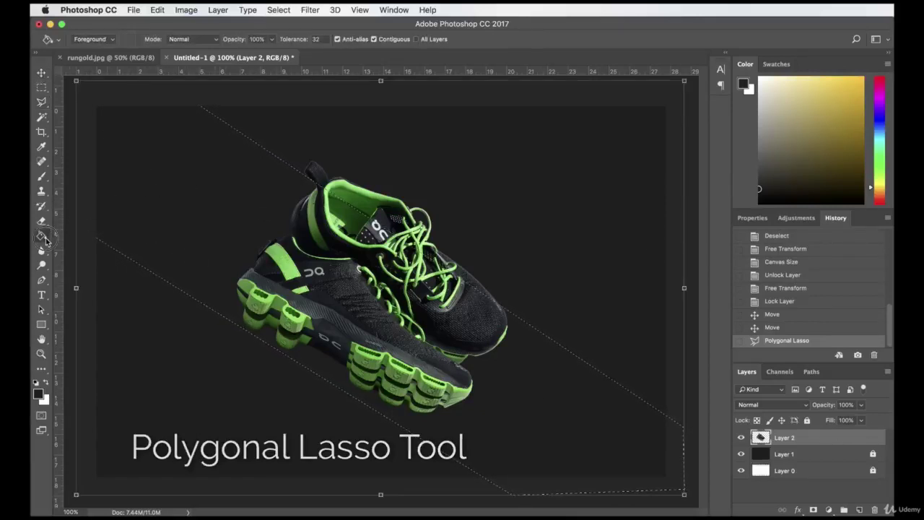
pyautogui.click(80, 229)
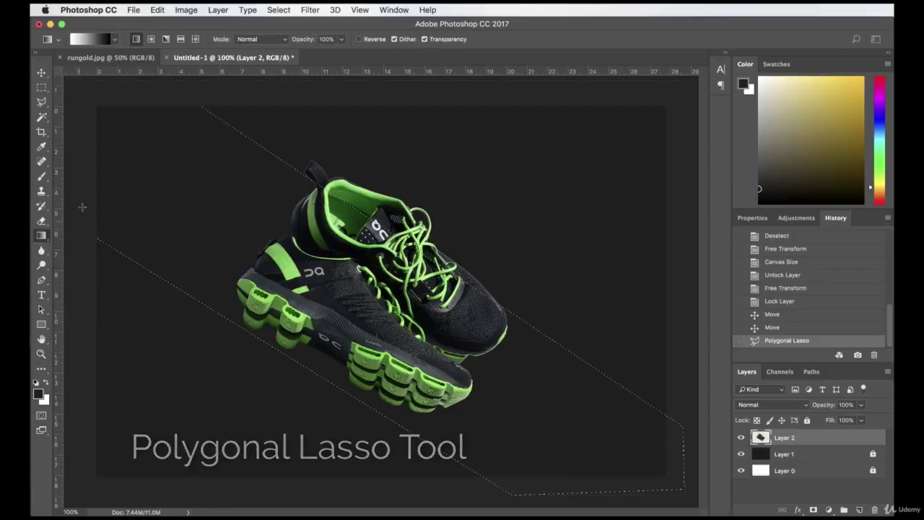
pyautogui.click(115, 39)
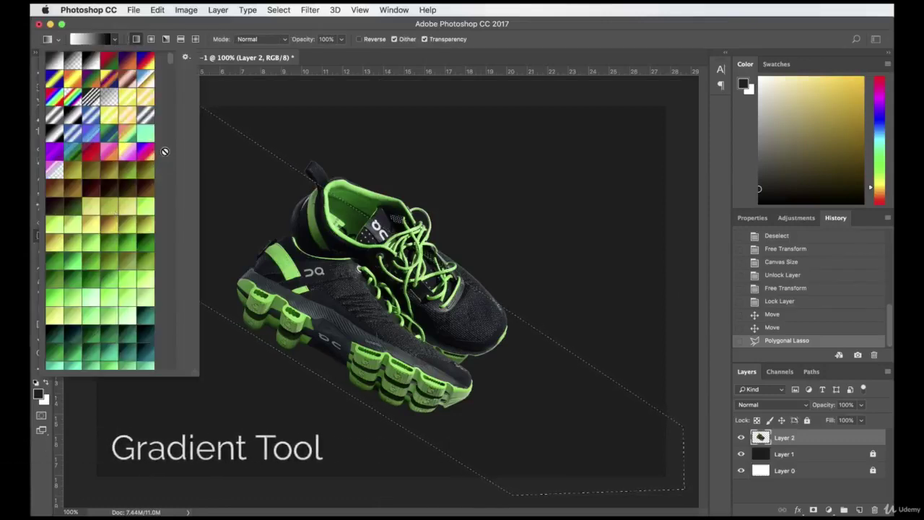
pyautogui.click(75, 170)
pyautogui.click(92, 172)
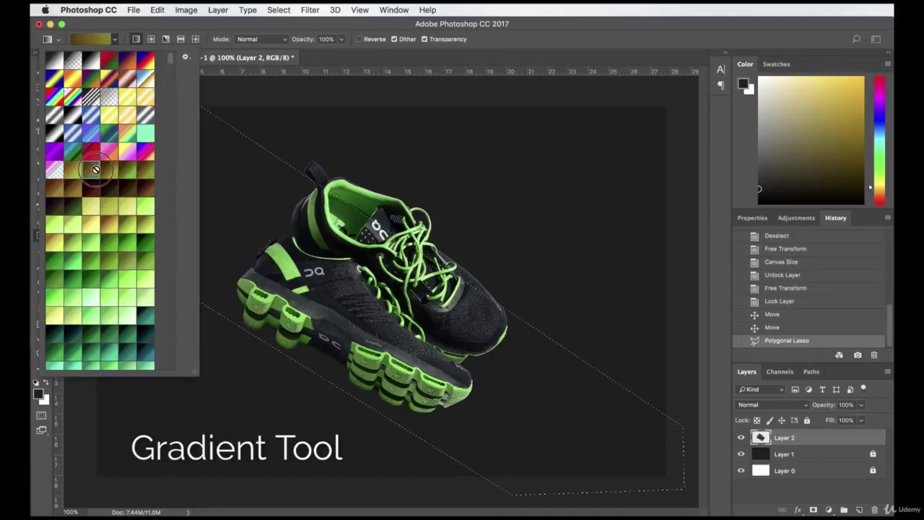
pyautogui.click(105, 39)
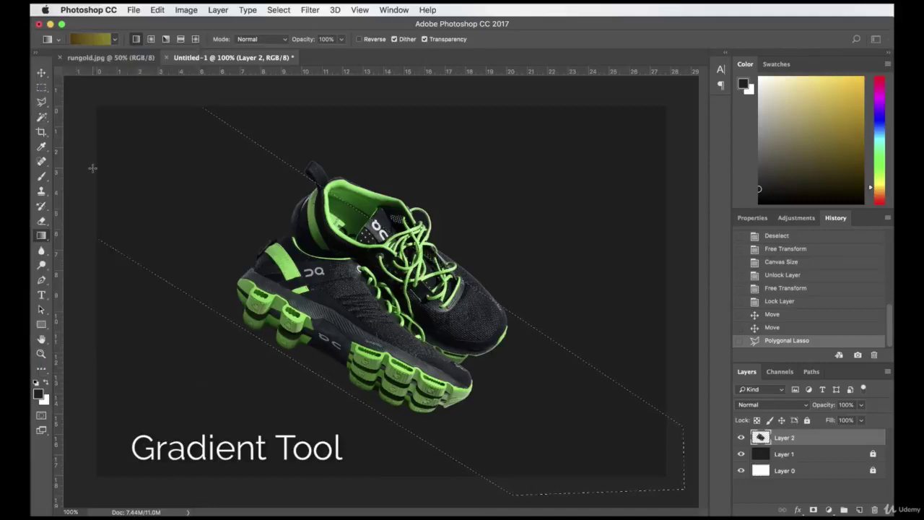
# Edit the gradient, removing its intermediate colour stops and moving the last olive stop to the 100% location.
pyautogui.click(96, 39)
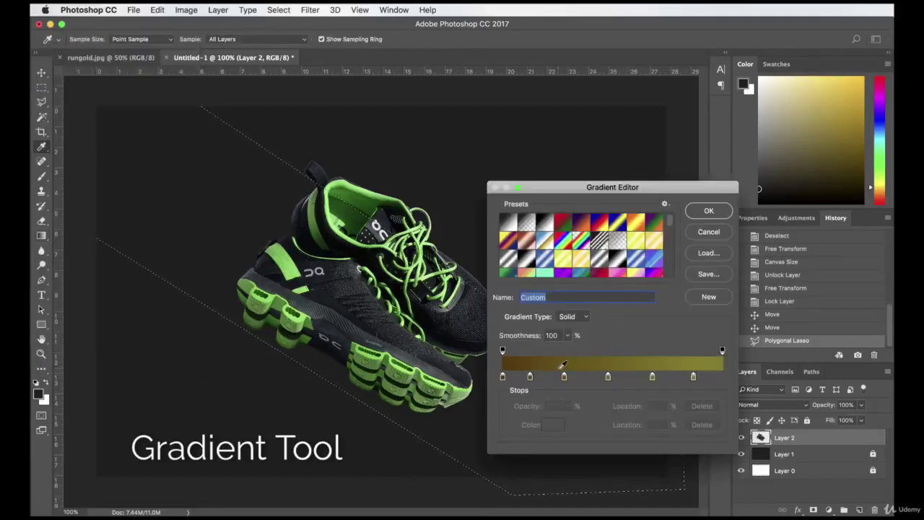
pyautogui.moveTo(564, 377); pyautogui.dragTo(567, 405)
pyautogui.moveTo(608, 377); pyautogui.dragTo(609, 405)
pyautogui.moveTo(693, 376); pyautogui.dragTo(723, 376)
# Set the gradient's starting colour stop to a muted gold, about 73643b with a hue of 44°.
pyautogui.click(503, 377)
pyautogui.click(552, 426)
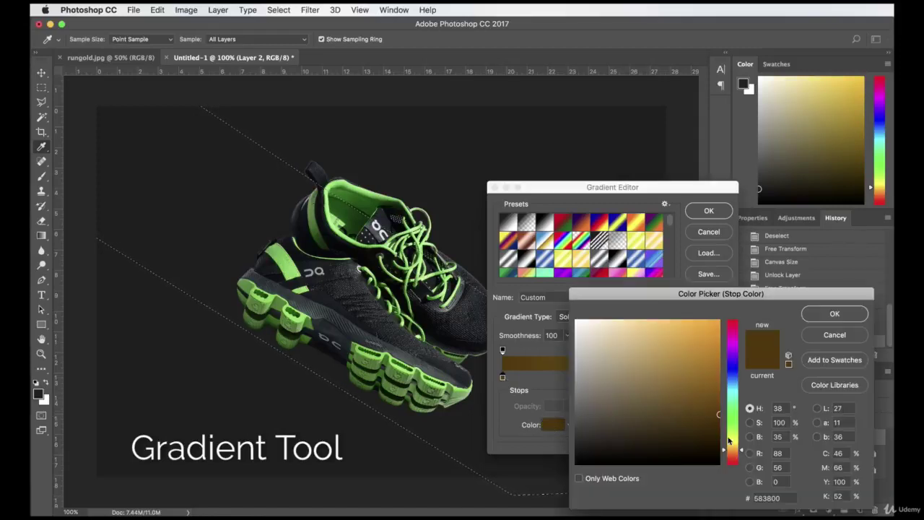
pyautogui.moveTo(740, 451); pyautogui.dragTo(739, 450)
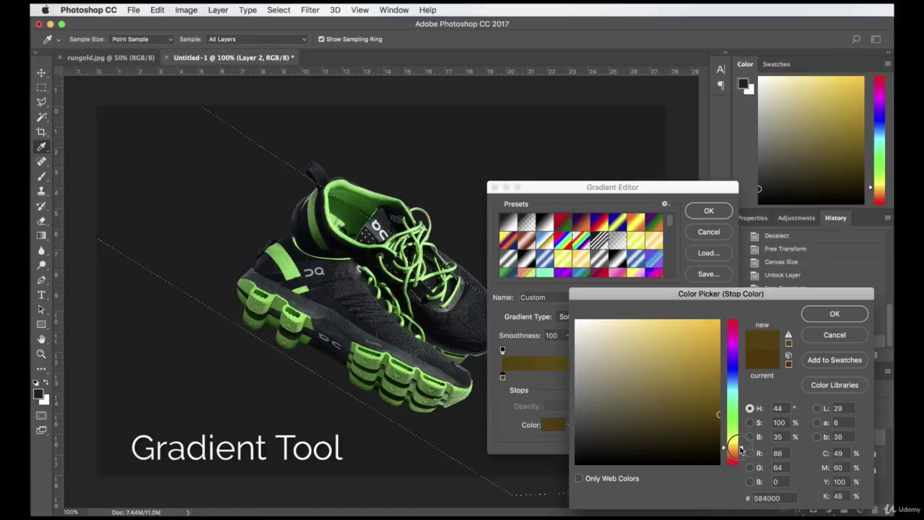
pyautogui.click(627, 417)
pyautogui.click(637, 407)
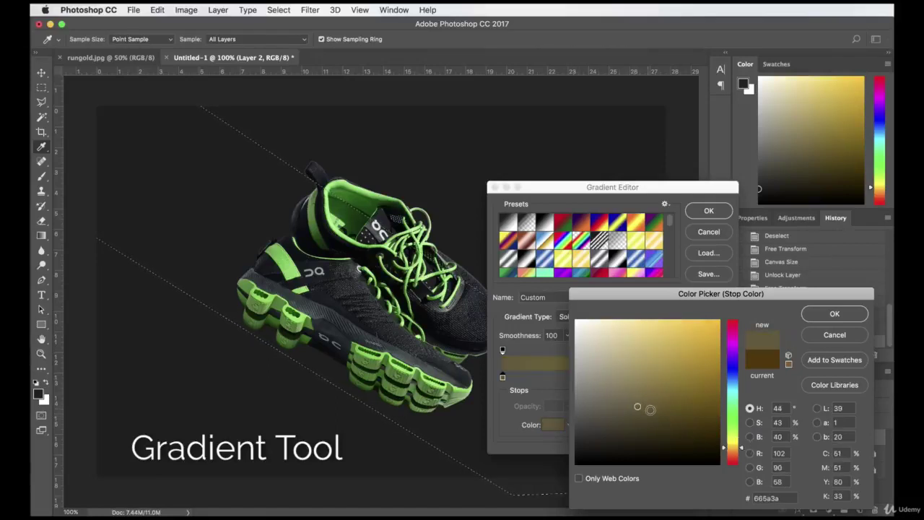
pyautogui.click(642, 400)
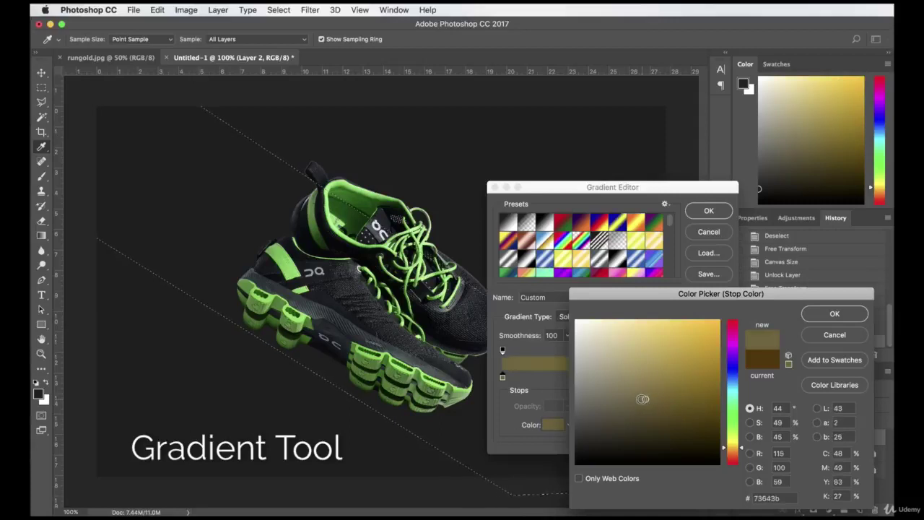
pyautogui.click(812, 317)
# Set the gradient's ending colour stop to a muted olive gold, about 60% saturation and 47% brightness, and accept the gradient.
pyautogui.click(722, 376)
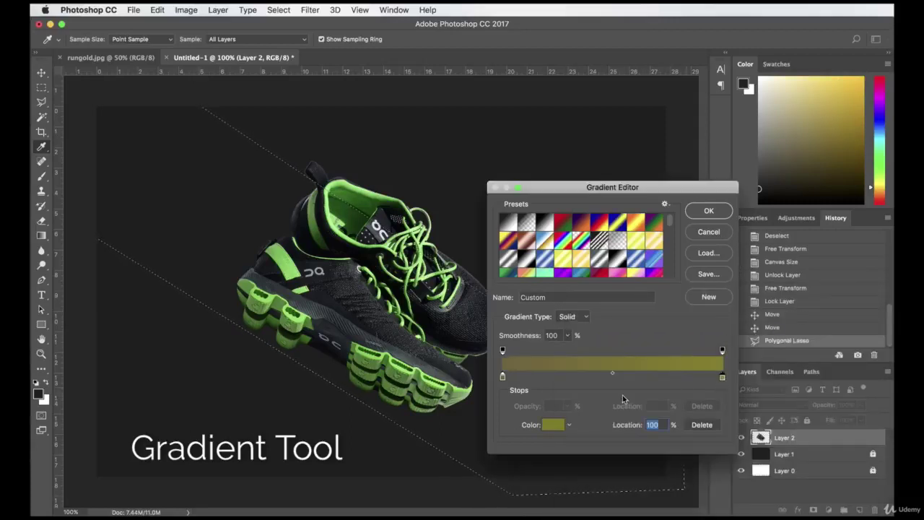
pyautogui.click(550, 427)
pyautogui.click(646, 401)
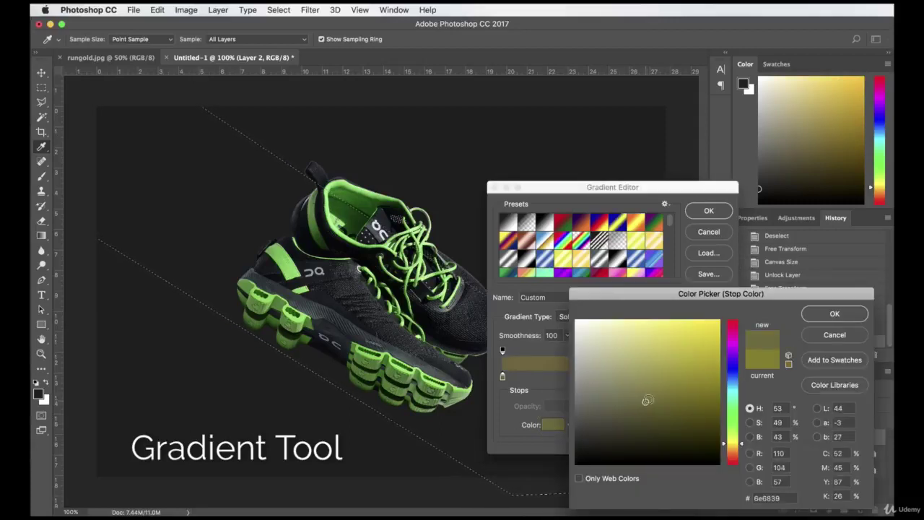
pyautogui.click(625, 406)
pyautogui.click(645, 399)
pyautogui.click(823, 313)
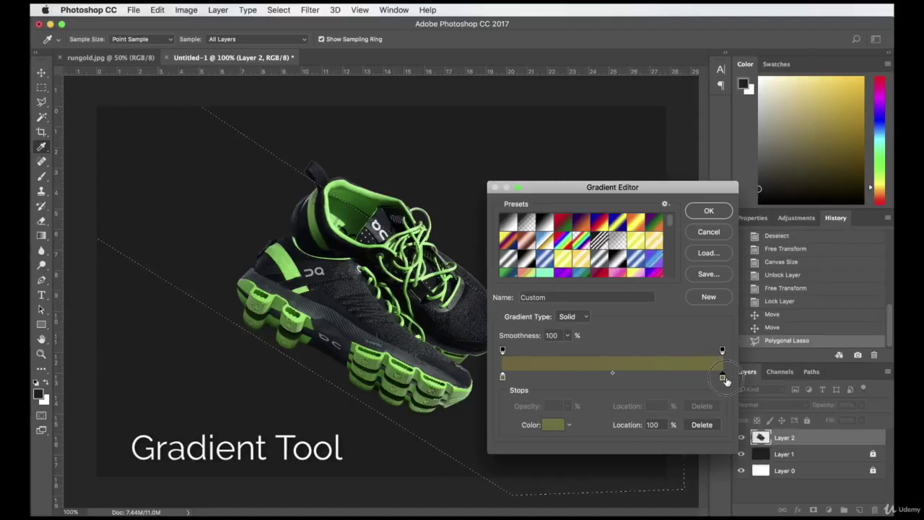
pyautogui.click(553, 425)
pyautogui.click(662, 396)
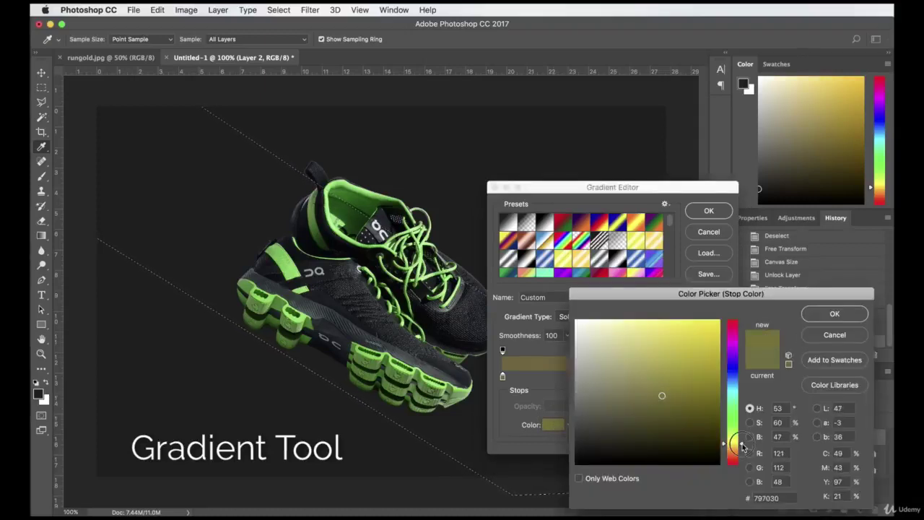
pyautogui.click(742, 446)
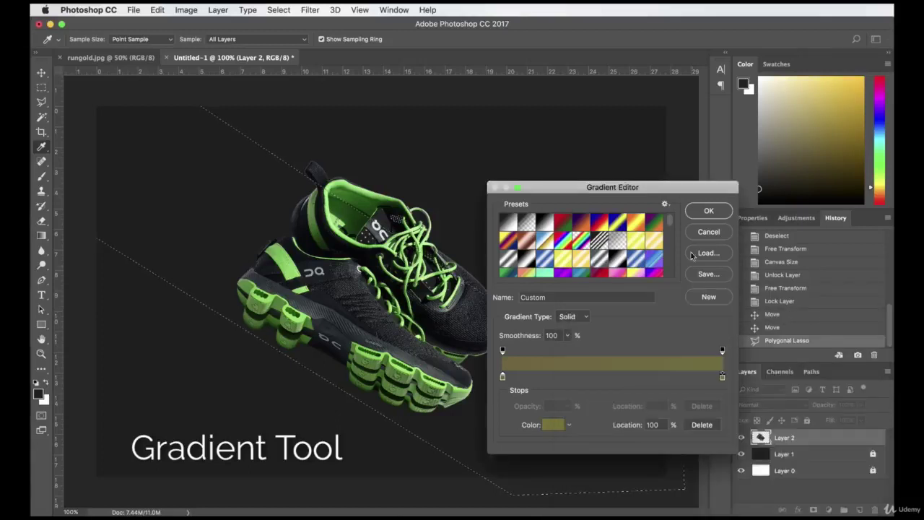
pyautogui.click(708, 211)
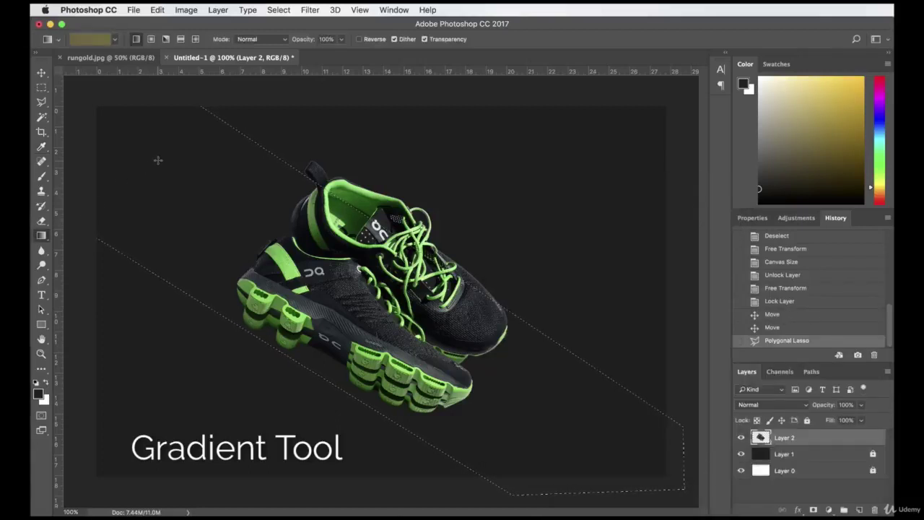
pyautogui.moveTo(159, 155); pyautogui.dragTo(603, 460)
pyautogui.moveTo(268, 238); pyautogui.dragTo(622, 460)
pyautogui.press('m')
pyautogui.press('super+d')
pyautogui.click(41, 72)
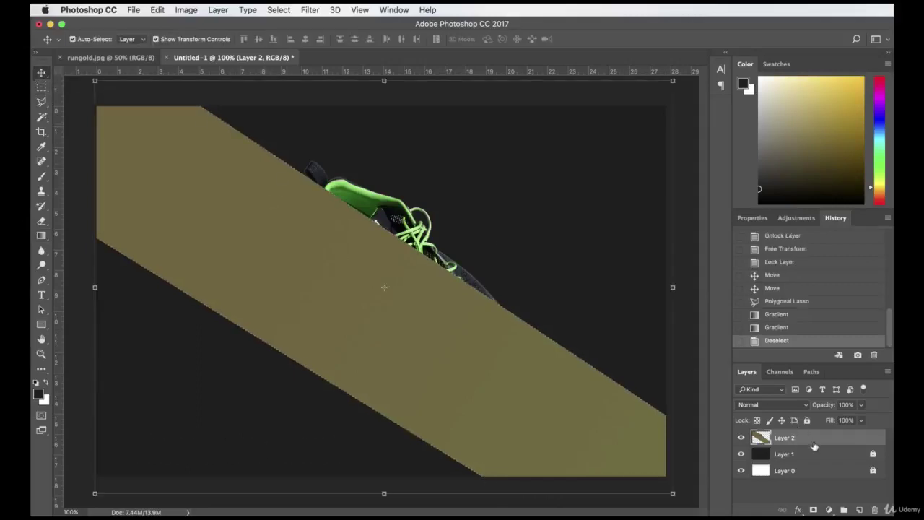
pyautogui.click(783, 326)
pyautogui.click(785, 302)
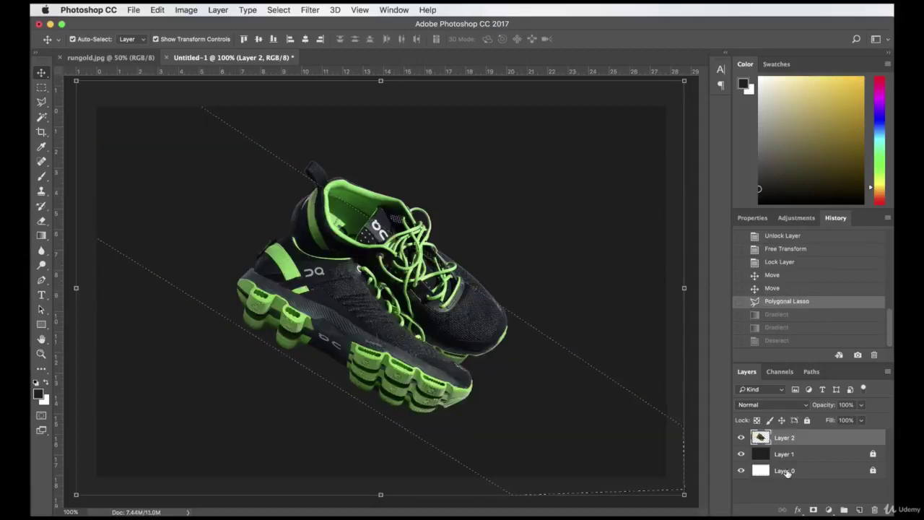
# Create a new layer and fill the diagonal band selection with the gold gradient from upper-left to lower-right.
pyautogui.click(860, 510)
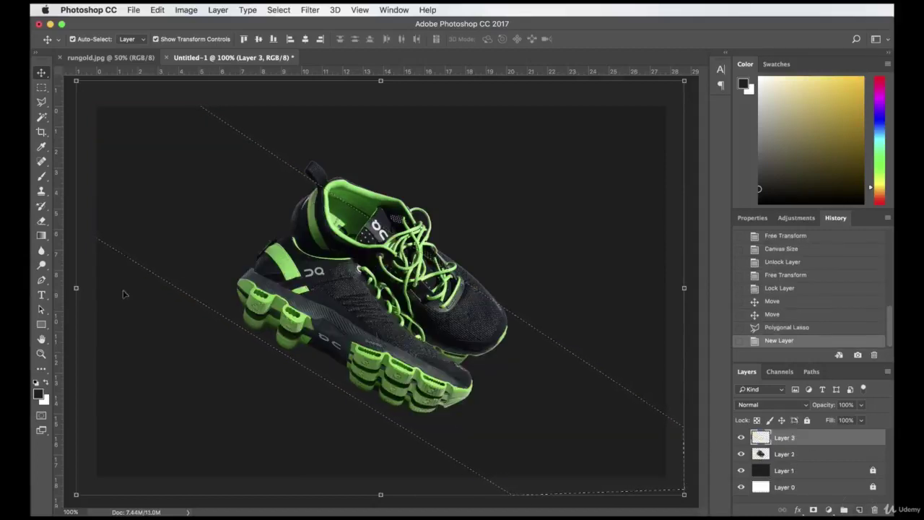
pyautogui.click(42, 237)
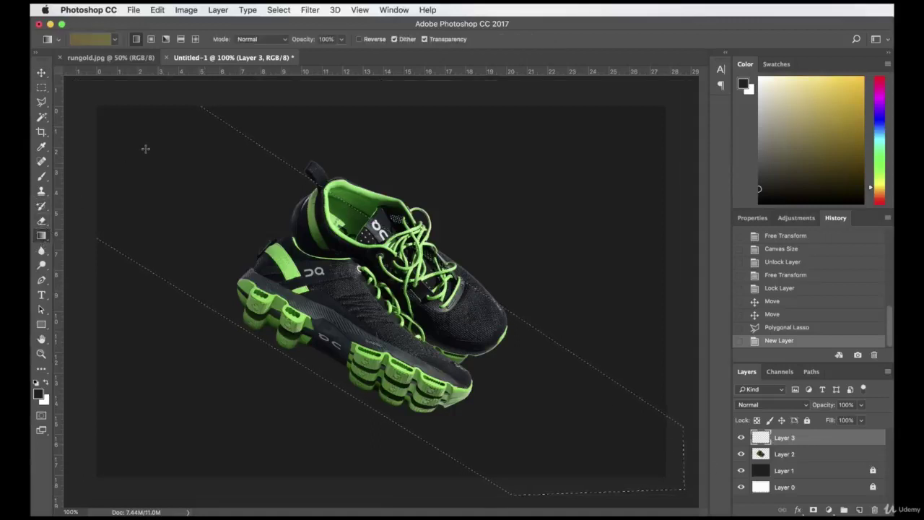
pyautogui.moveTo(142, 151); pyautogui.dragTo(588, 442)
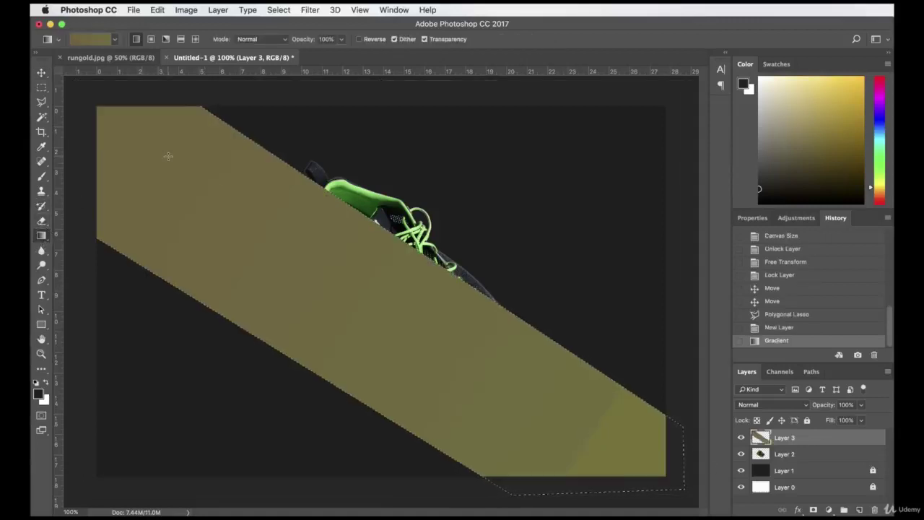
pyautogui.moveTo(202, 170); pyautogui.dragTo(676, 488)
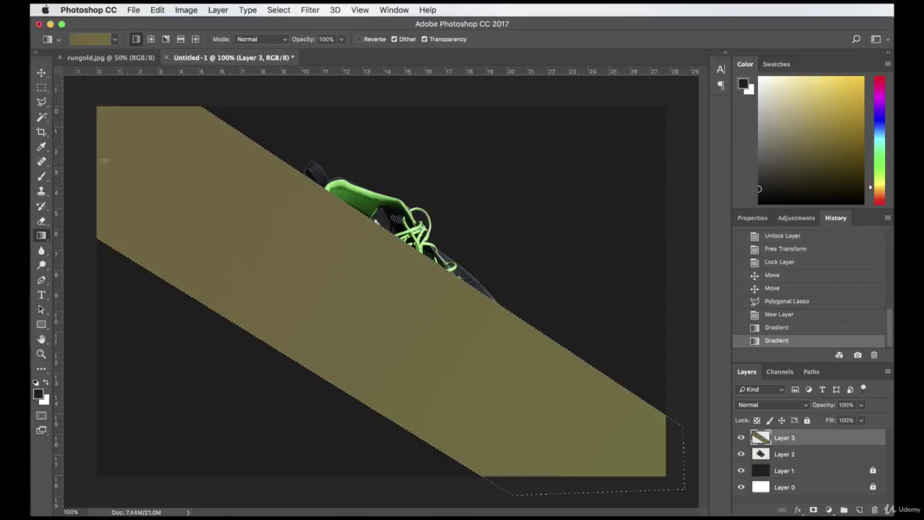
# Deselect the band and move its layer beneath the sneakers layer.
pyautogui.click(41, 87)
pyautogui.click(133, 93)
pyautogui.click(41, 73)
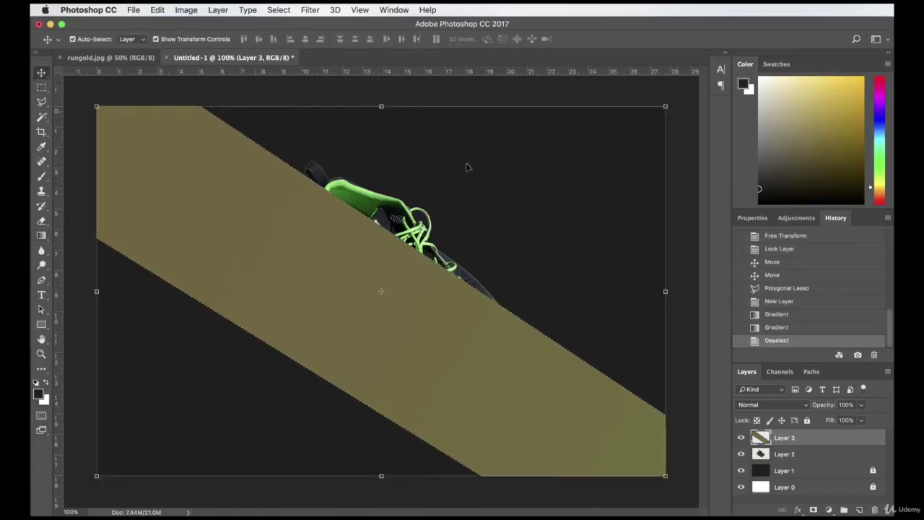
pyautogui.moveTo(811, 444); pyautogui.dragTo(812, 463)
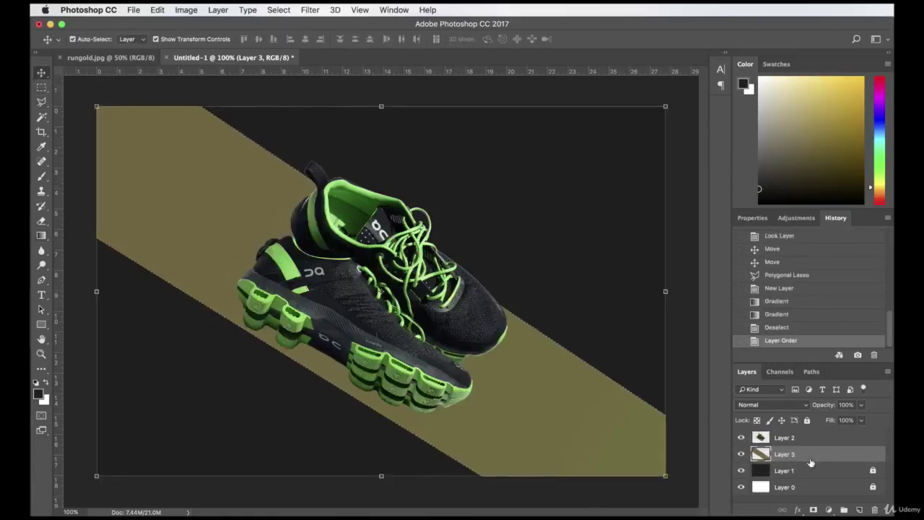
# Trim a thin sliver off the band's upper edge by selecting it with the Polygonal Lasso tool, deleting it and deselecting.
pyautogui.click(41, 102)
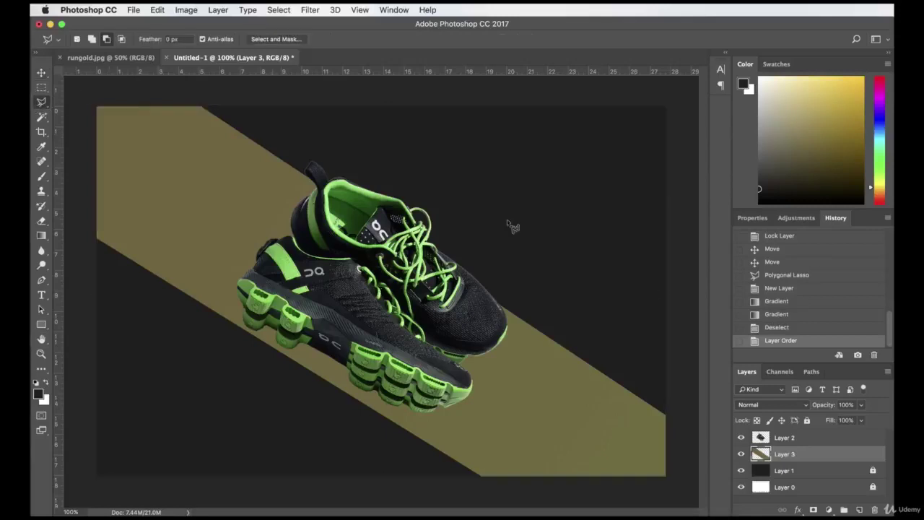
pyautogui.click(667, 414)
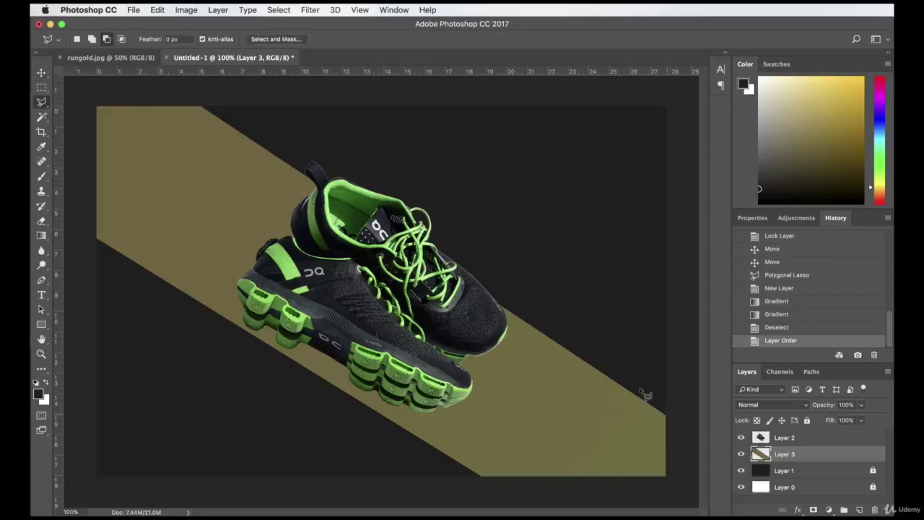
pyautogui.click(160, 88)
pyautogui.click(221, 85)
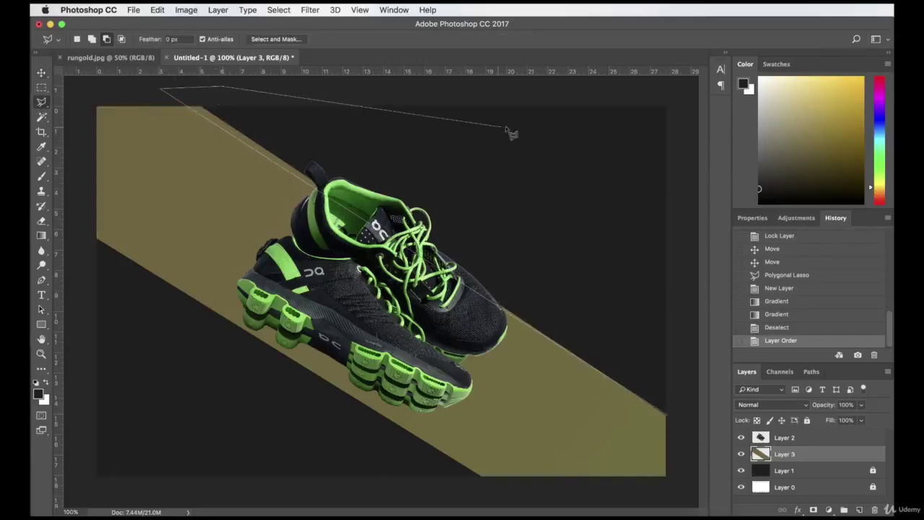
pyautogui.doubleClick(656, 268)
pyautogui.press('Delete')
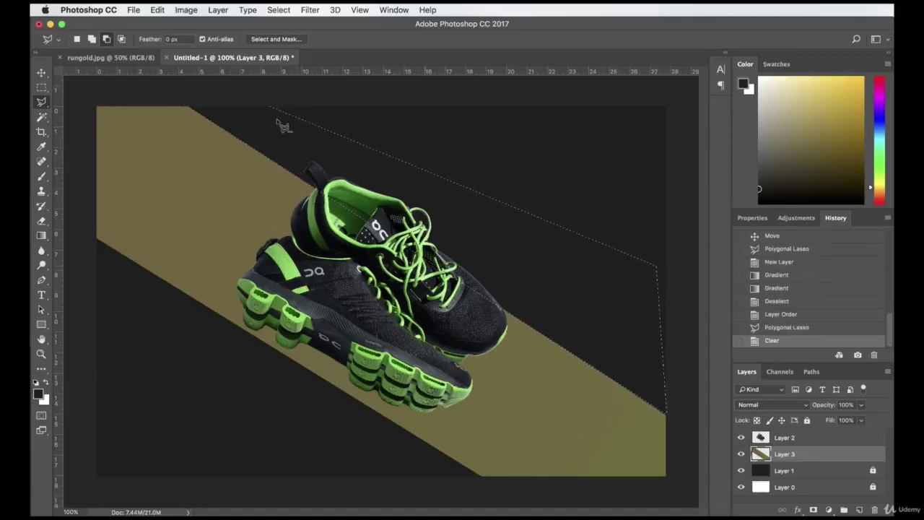
pyautogui.click(42, 86)
pyautogui.click(164, 99)
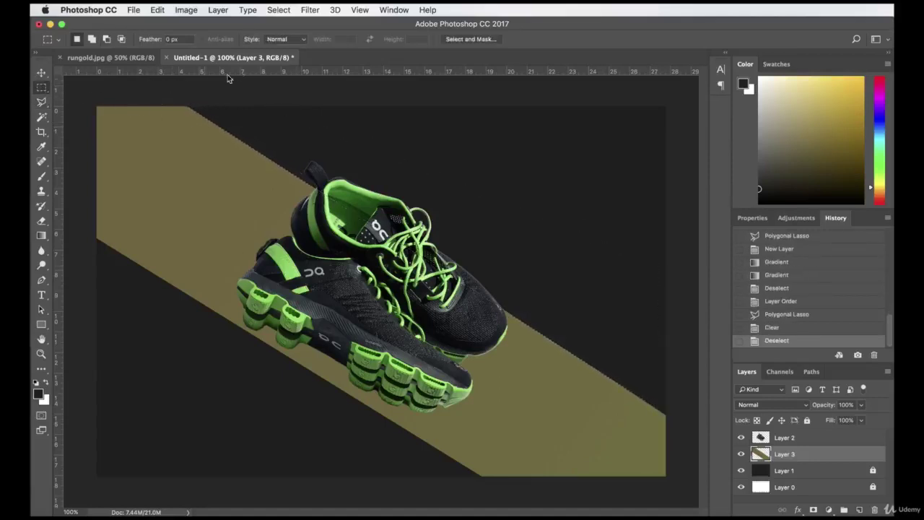
# Move the sneakers slightly upward and to the right so they sit centred over the gold band.
pyautogui.click(42, 73)
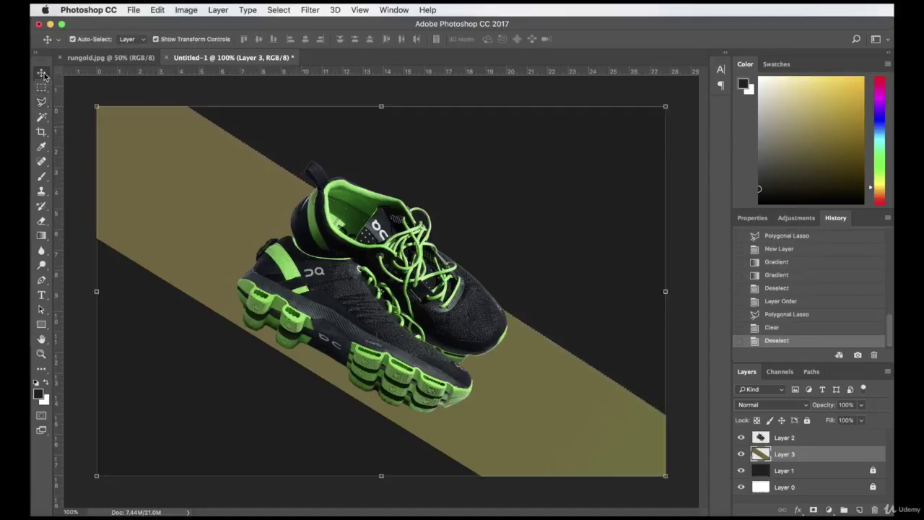
pyautogui.click(683, 332)
pyautogui.moveTo(429, 346); pyautogui.dragTo(438, 310)
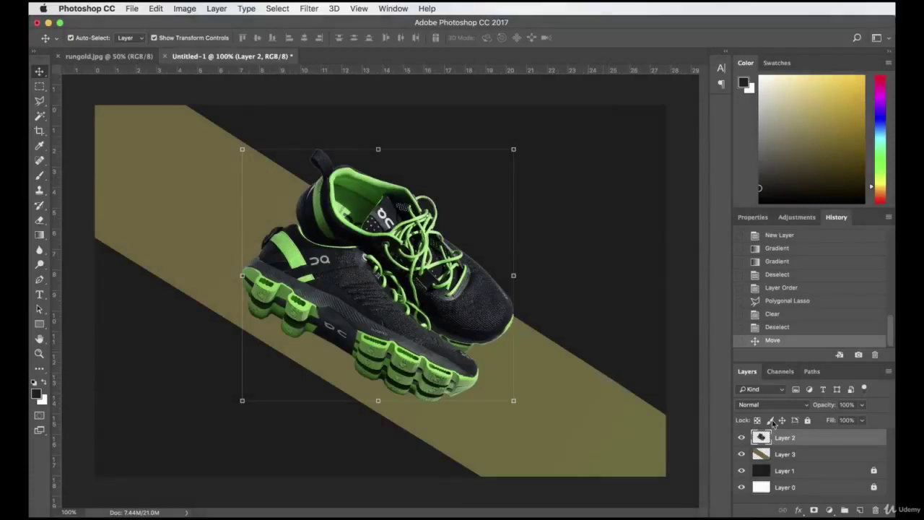
# Create a new layer above the sneakers and set the Brush tool to a soft round 108 px tip with 0% hardness.
pyautogui.click(861, 511)
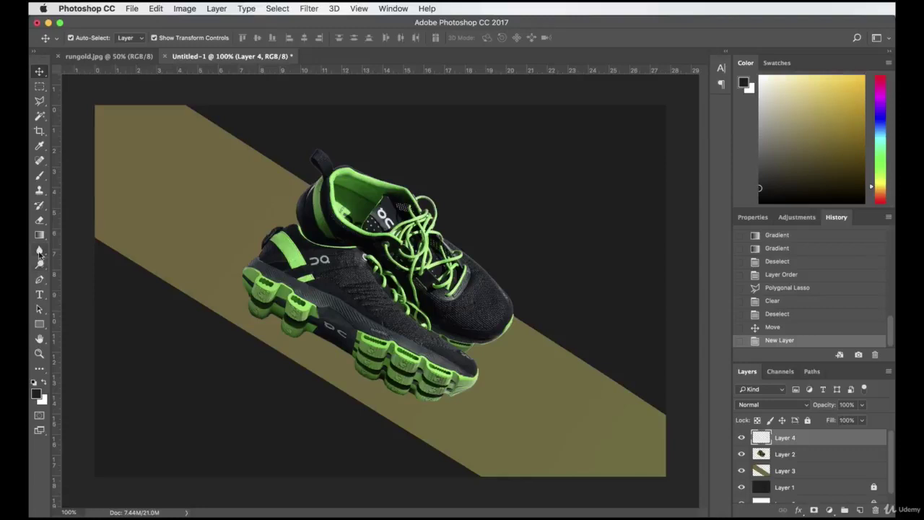
pyautogui.click(41, 176)
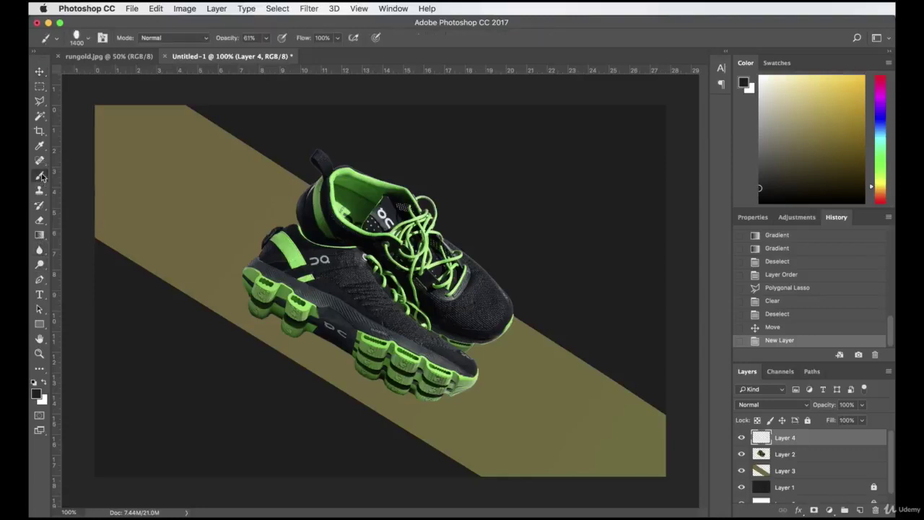
pyautogui.click(89, 39)
pyautogui.moveTo(164, 206); pyautogui.dragTo(165, 147)
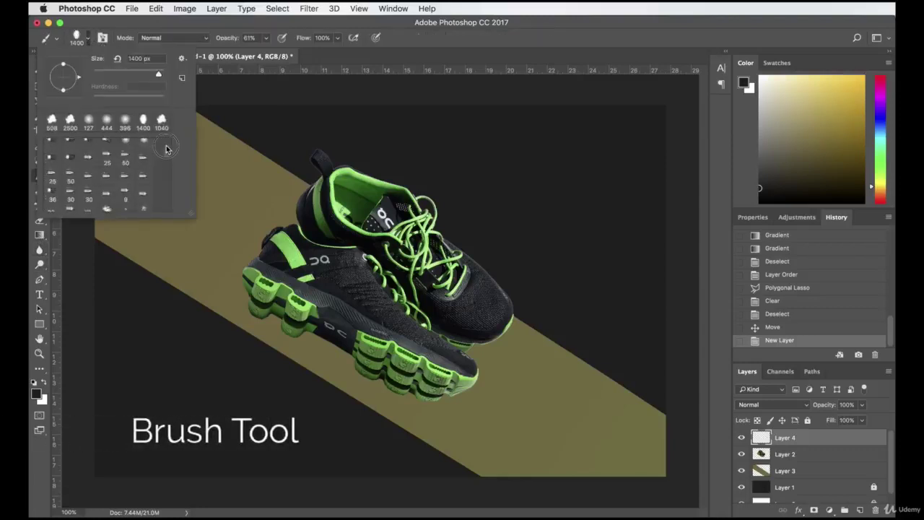
pyautogui.click(107, 123)
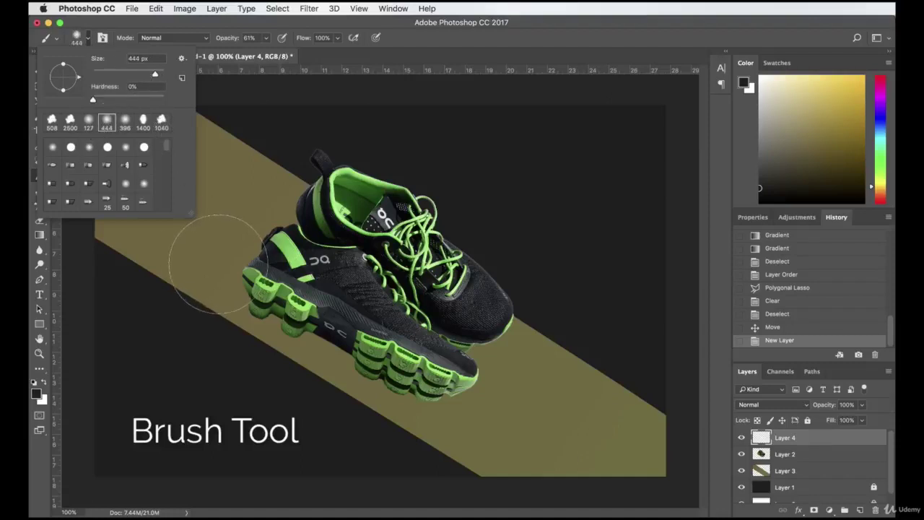
pyautogui.moveTo(154, 75); pyautogui.dragTo(142, 75)
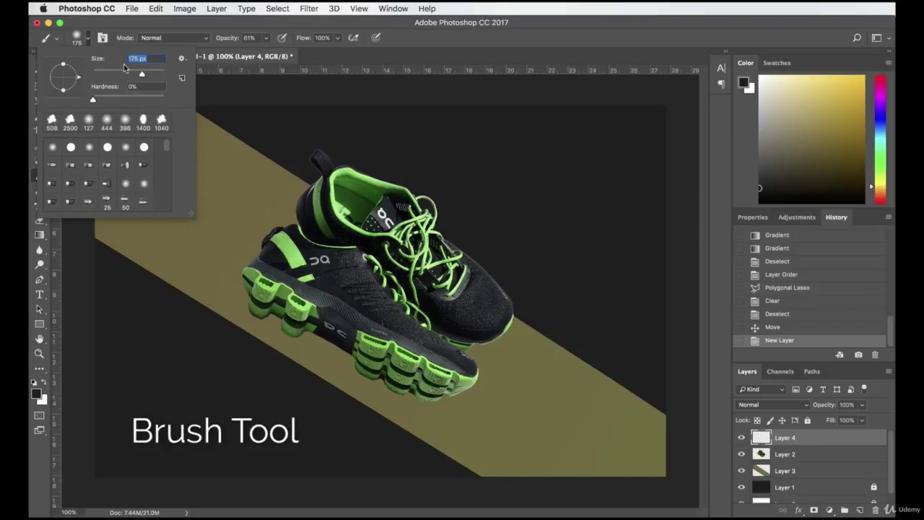
pyautogui.moveTo(131, 74); pyautogui.dragTo(130, 74)
pyautogui.click(431, 38)
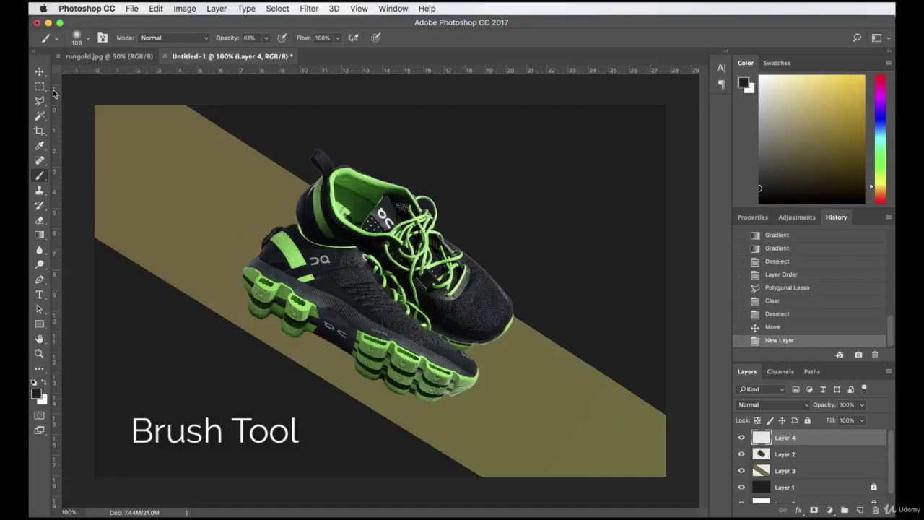
# Set the foreground color to near-black (#040404) for painting the shadow.
pyautogui.click(37, 393)
pyautogui.click(575, 463)
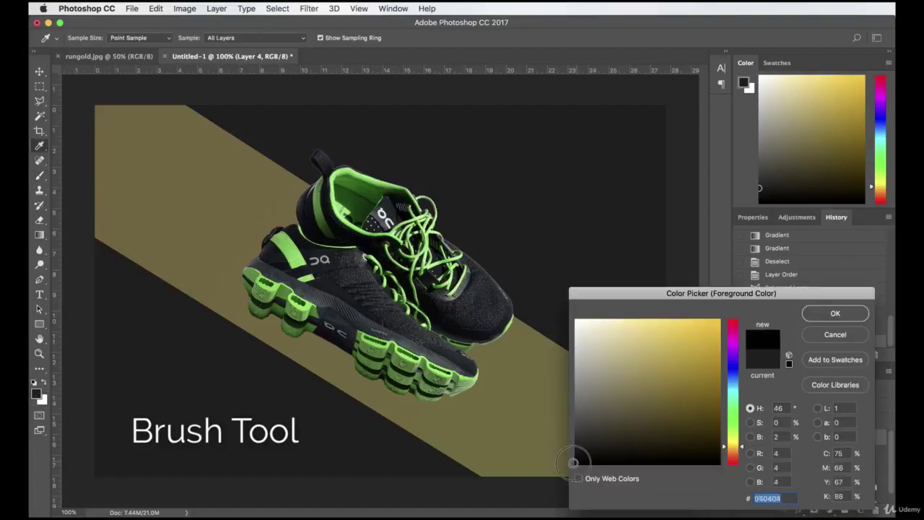
pyautogui.click(819, 316)
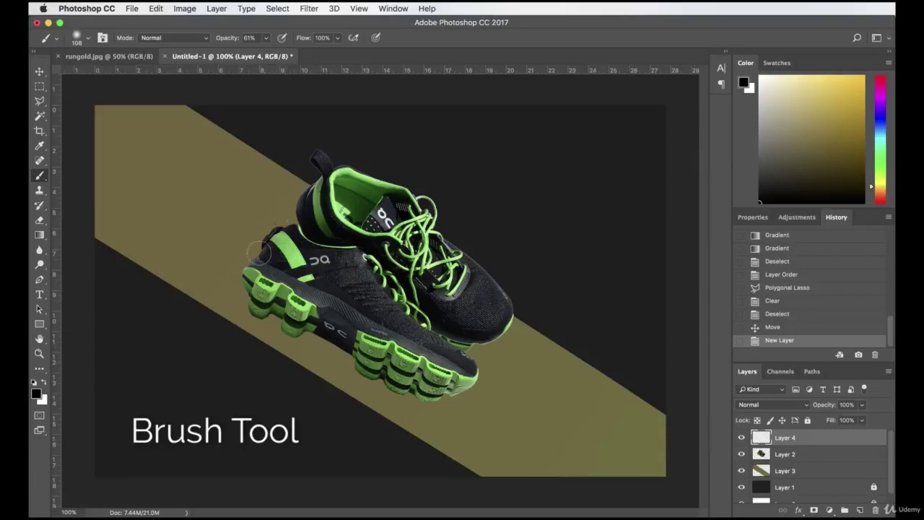
# Paint a soft shadow along the sneakers' lower and left outer edges and move its layer beneath the sneakers layer.
pyautogui.click(69, 512)
pyautogui.write('130')
pyautogui.press('Return')
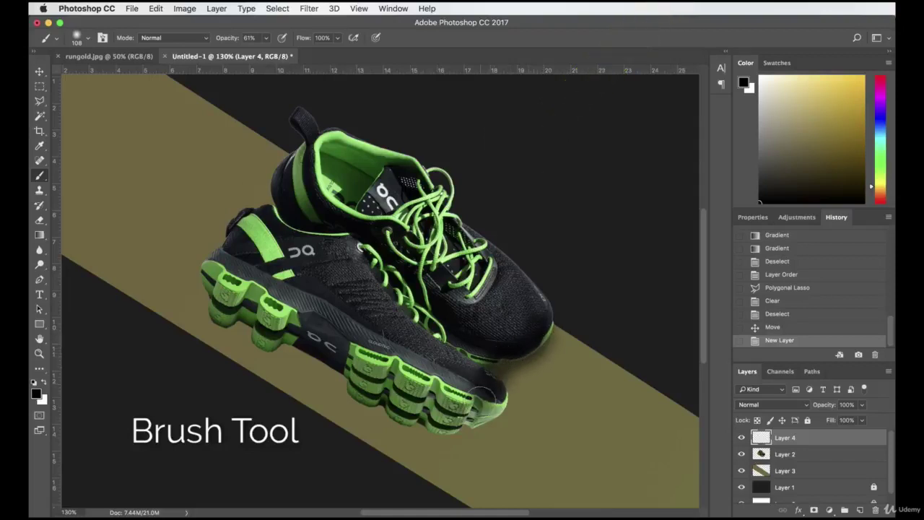
pyautogui.moveTo(455, 426)
pyautogui.mouseDown()
pyautogui.moveTo(385, 417)
pyautogui.moveTo(325, 359)
pyautogui.moveTo(226, 318)
pyautogui.moveTo(219, 304)
pyautogui.moveTo(263, 228)
pyautogui.moveTo(267, 198)
pyautogui.moveTo(279, 179)
pyautogui.moveTo(292, 174)
pyautogui.moveTo(303, 183)
pyautogui.moveTo(300, 176)
pyautogui.moveTo(267, 215)
pyautogui.mouseUp()
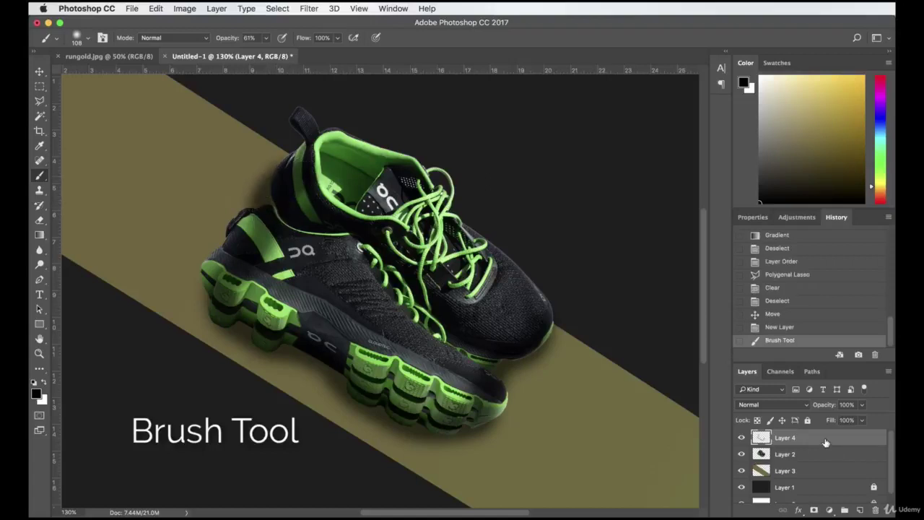
pyautogui.moveTo(825, 440); pyautogui.dragTo(814, 461)
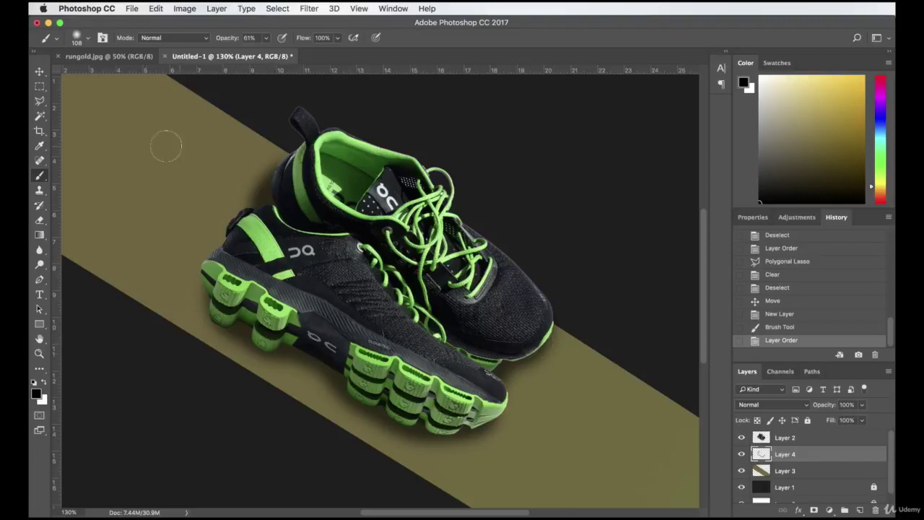
# Nudge the shadow layer slightly to the right with the Move tool so it hugs the sneakers' edges.
pyautogui.click(40, 73)
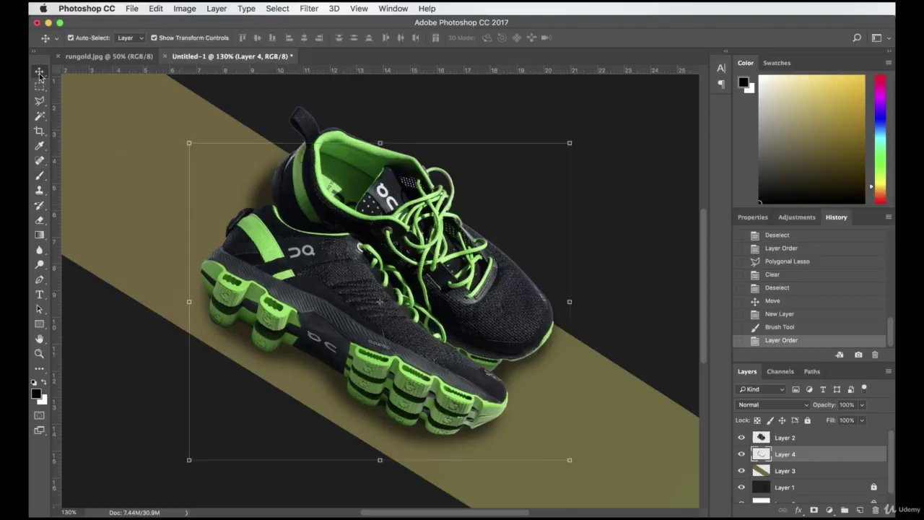
pyautogui.moveTo(311, 373); pyautogui.dragTo(307, 377)
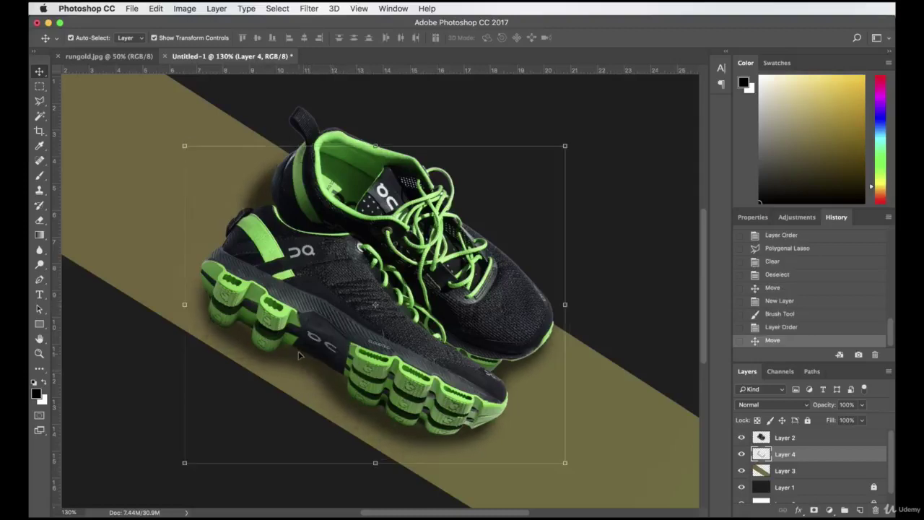
pyautogui.moveTo(298, 361)
pyautogui.mouseDown()
pyautogui.moveTo(305, 361)
pyautogui.moveTo(295, 369)
pyautogui.moveTo(309, 362)
pyautogui.mouseUp()
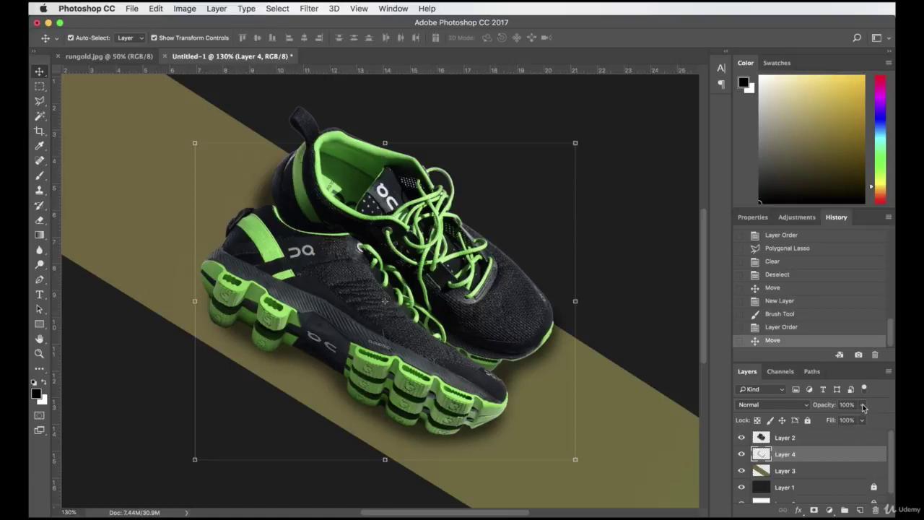
# Lower the shadow layer's opacity to 65% and nudge it slightly upward behind the sneakers.
pyautogui.moveTo(862, 409); pyautogui.dragTo(848, 421)
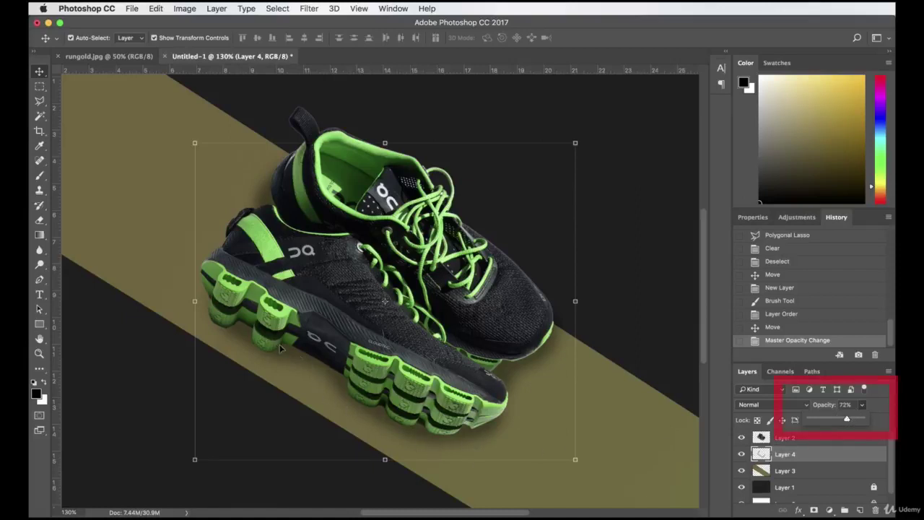
pyautogui.moveTo(848, 422); pyautogui.dragTo(874, 423)
pyautogui.click(844, 422)
pyautogui.moveTo(301, 367); pyautogui.dragTo(305, 367)
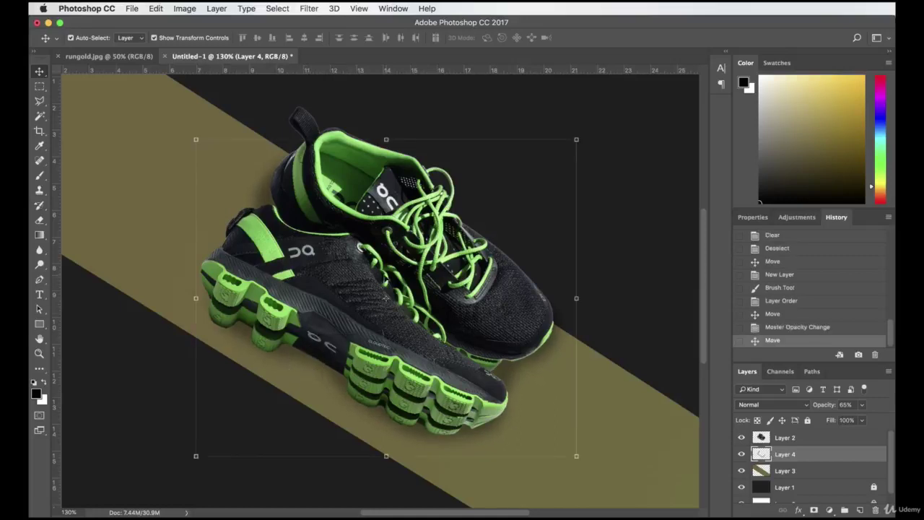
pyautogui.write('100')
pyautogui.press('Return')
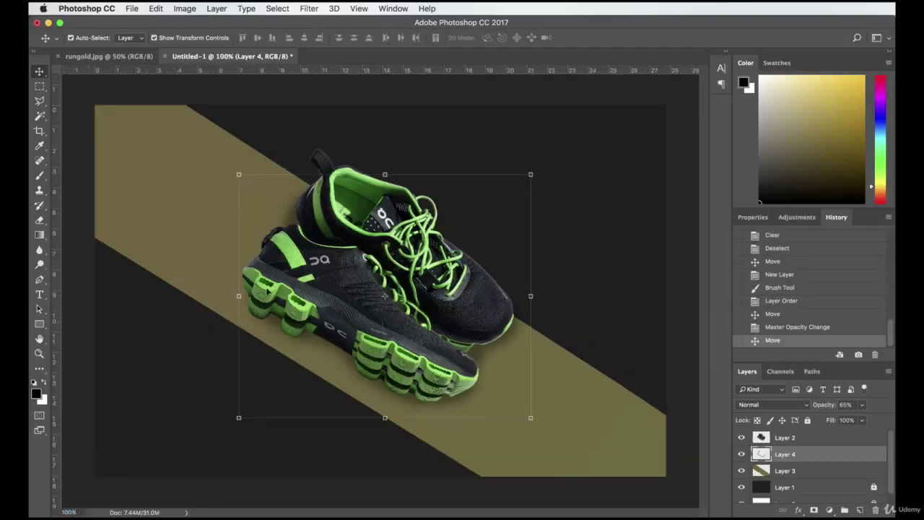
pyautogui.click(368, 88)
pyautogui.click(409, 266)
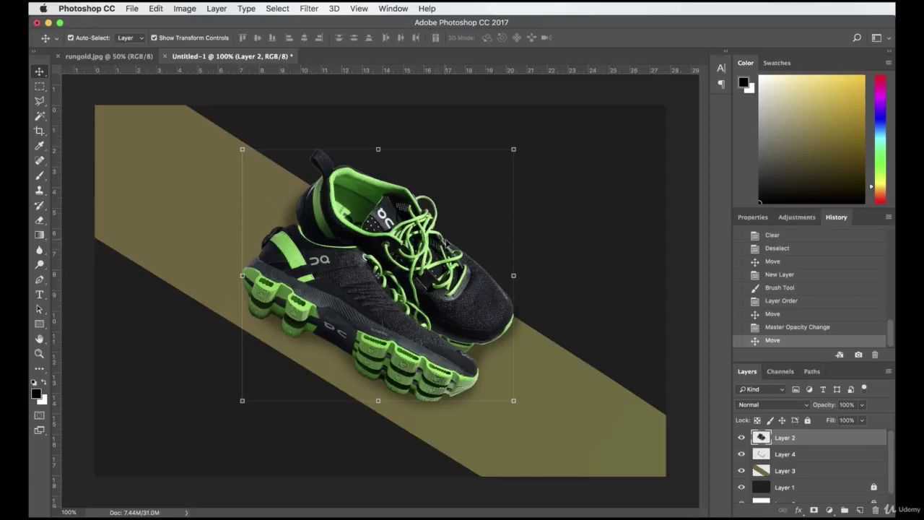
pyautogui.click(686, 225)
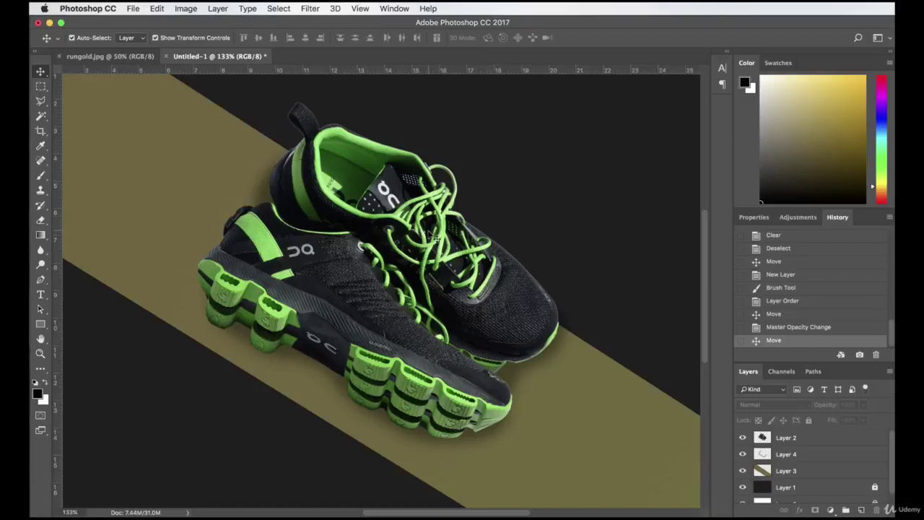
# Start a Hue/Saturation adjustment on the sneakers layer and shift the hue to -41 to turn the green accents yellowish.
pyautogui.click(182, 8)
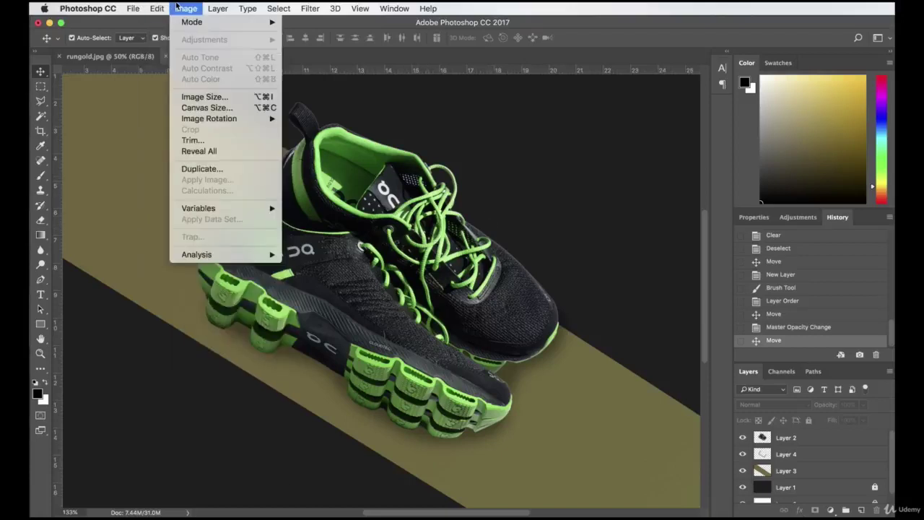
pyautogui.click(807, 437)
pyautogui.click(186, 8)
pyautogui.moveTo(195, 40)
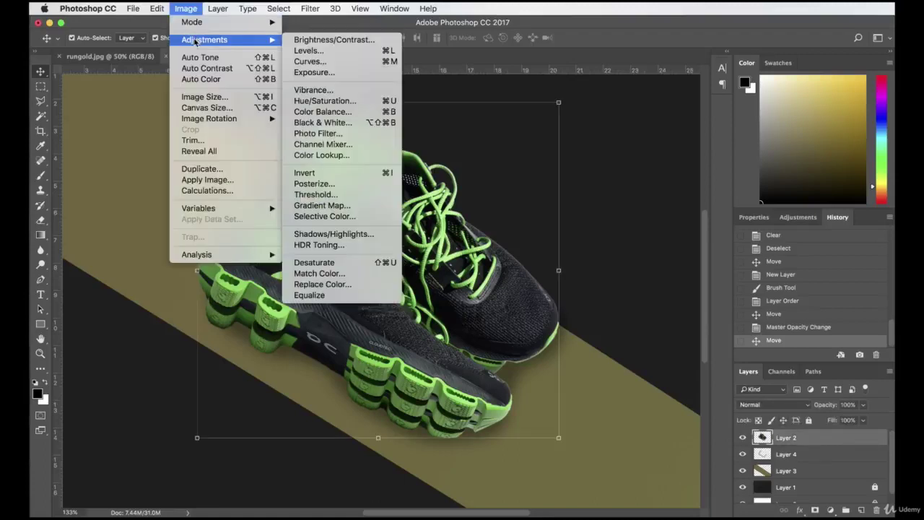
pyautogui.click(329, 100)
pyautogui.moveTo(570, 275); pyautogui.dragTo(601, 128)
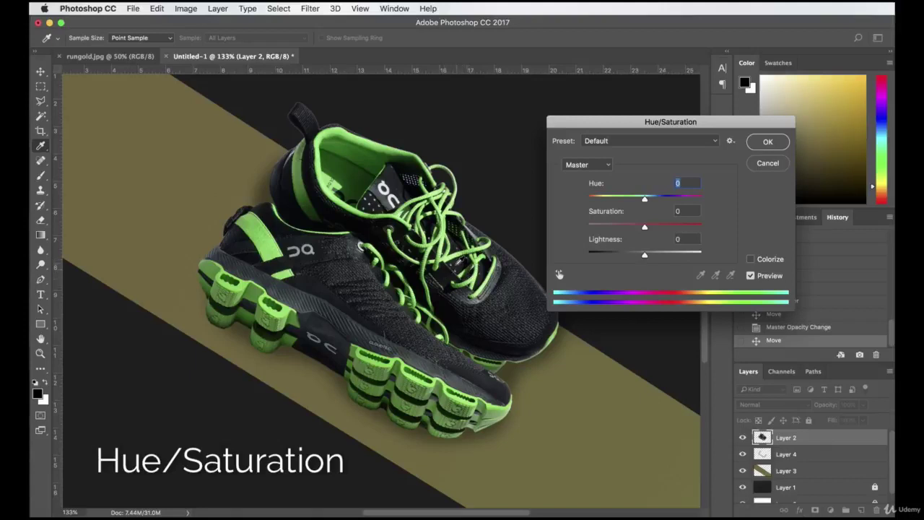
pyautogui.moveTo(614, 121); pyautogui.dragTo(604, 156)
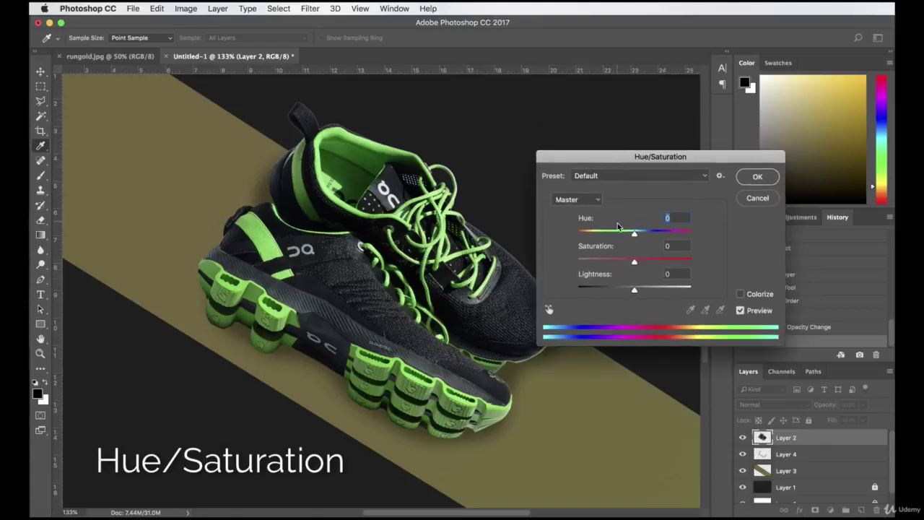
pyautogui.click(625, 235)
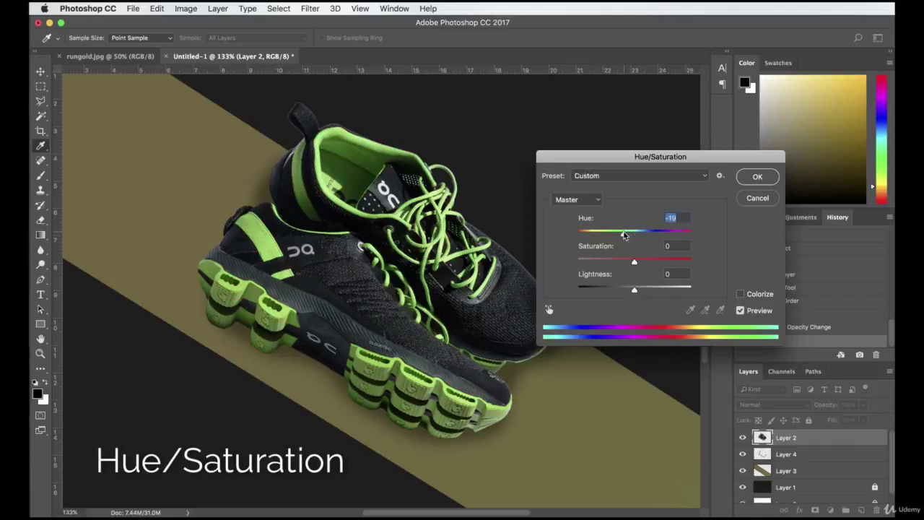
pyautogui.click(607, 235)
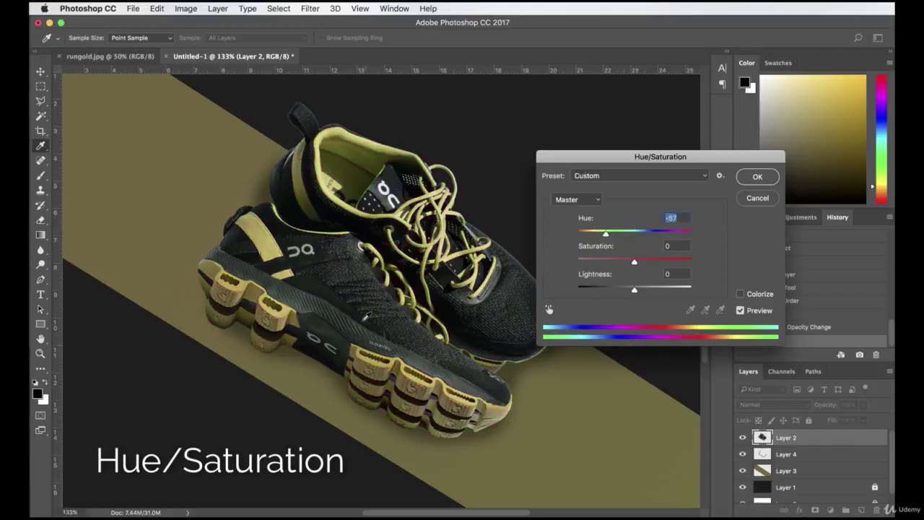
pyautogui.click(648, 235)
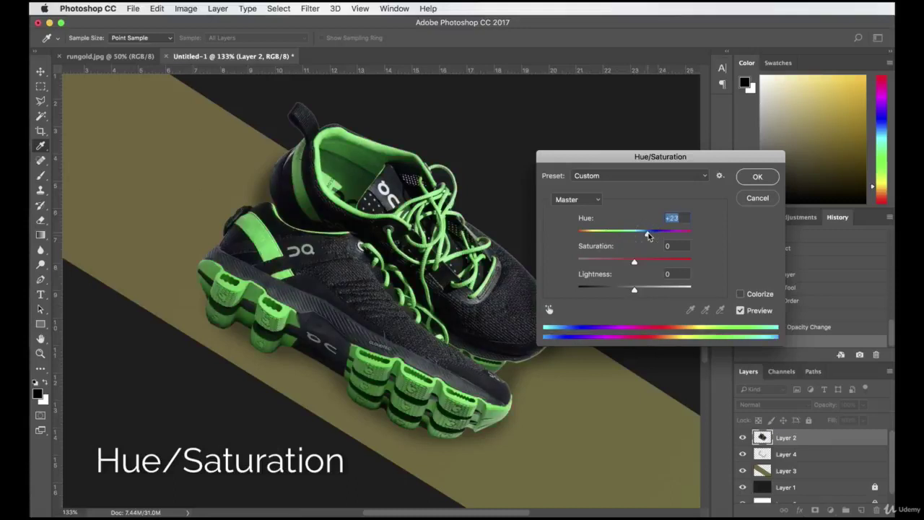
pyautogui.click(626, 235)
pyautogui.click(609, 235)
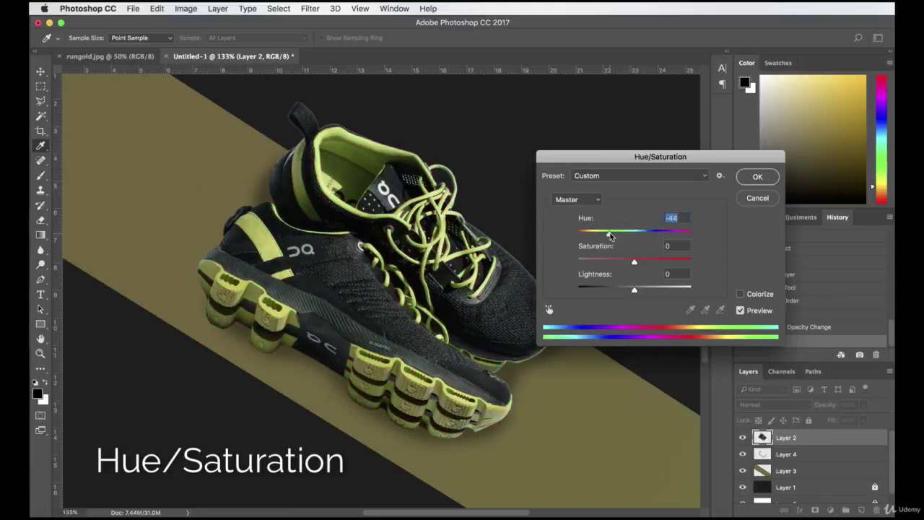
pyautogui.moveTo(610, 235)
pyautogui.mouseDown()
pyautogui.moveTo(629, 237)
pyautogui.moveTo(612, 239)
pyautogui.mouseUp()
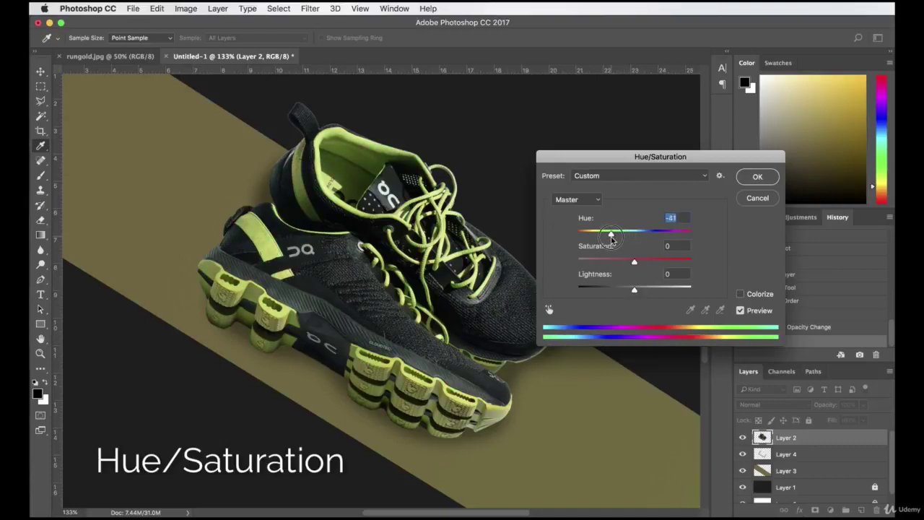
# Reduce the sneakers' saturation to -39, set lightness to 0 and apply the Hue/Saturation adjustment.
pyautogui.click(647, 262)
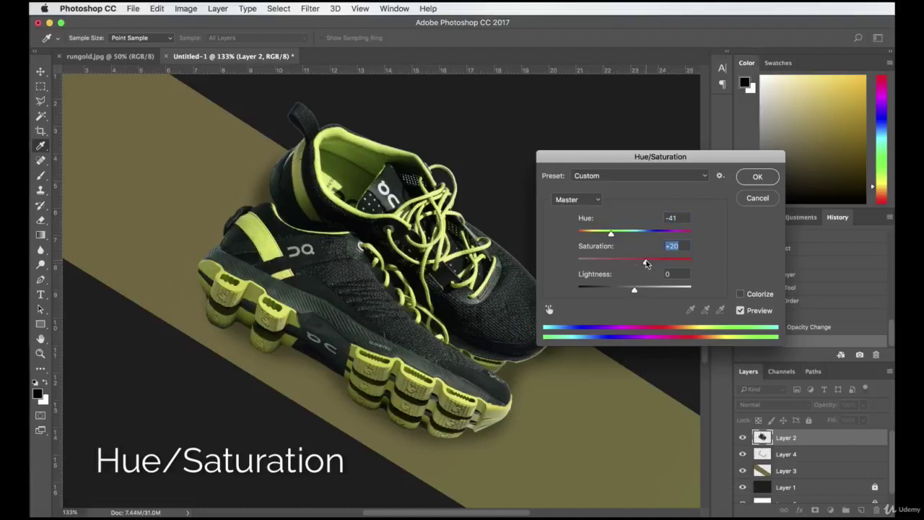
pyautogui.moveTo(623, 263); pyautogui.dragTo(616, 263)
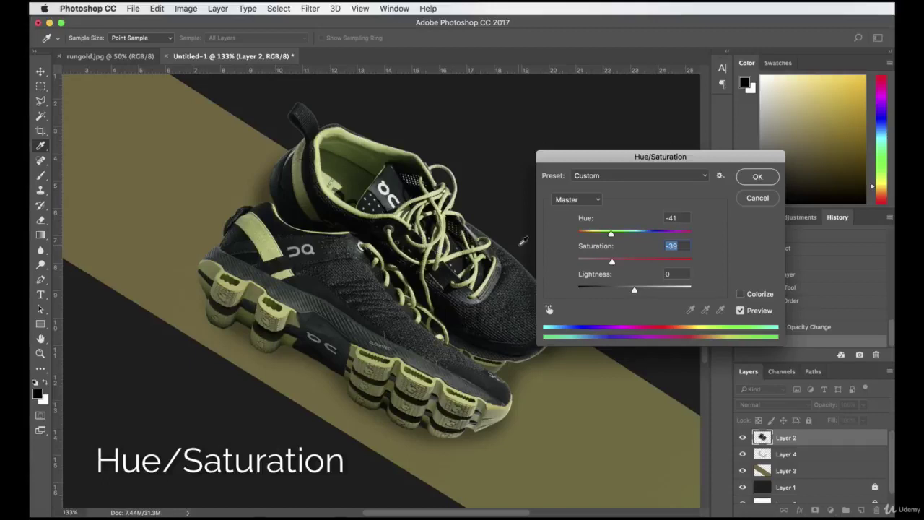
pyautogui.click(645, 289)
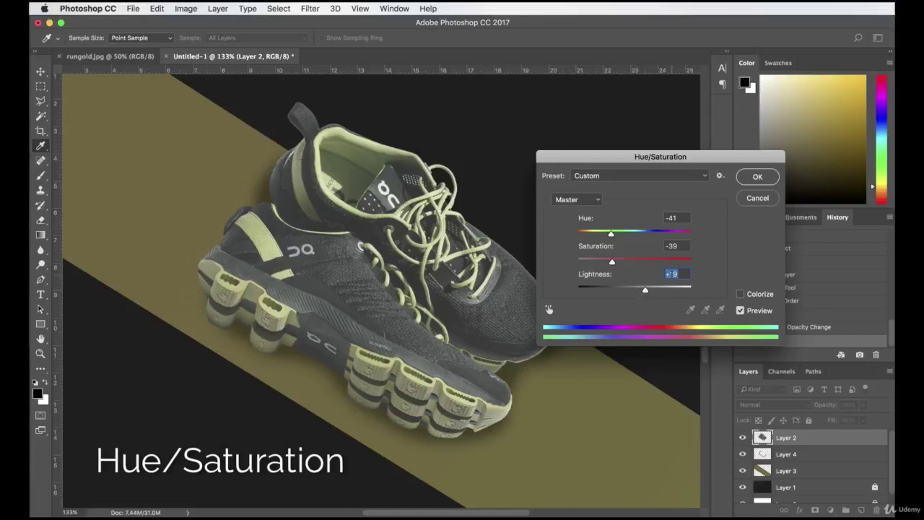
pyautogui.write('0')
pyautogui.click(756, 177)
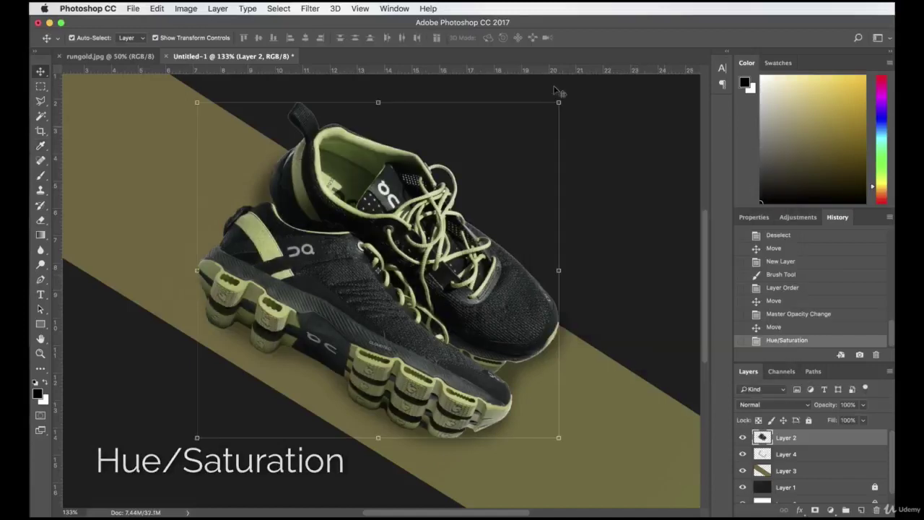
# Start a Selective Color adjustment on the sneakers layer and set Black to +6% for the Yellows.
pyautogui.click(184, 8)
pyautogui.moveTo(209, 40)
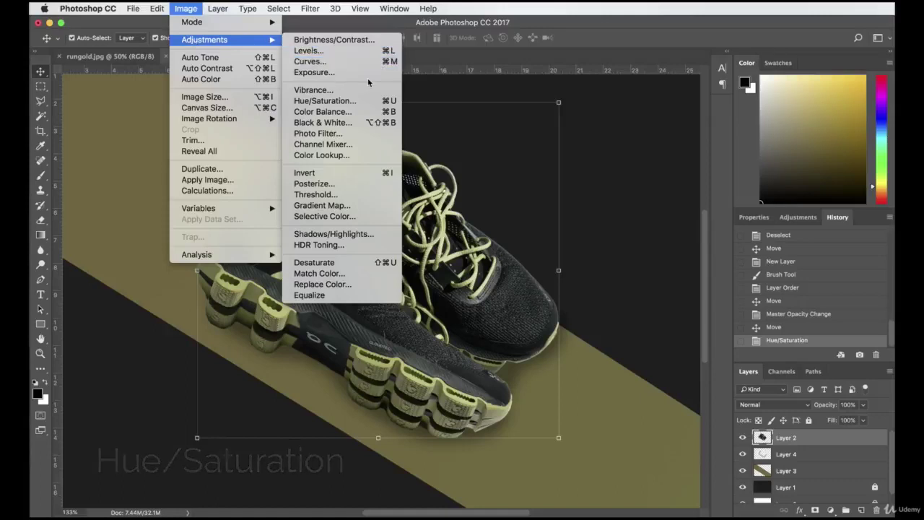
pyautogui.click(325, 216)
pyautogui.moveTo(609, 155); pyautogui.dragTo(596, 116)
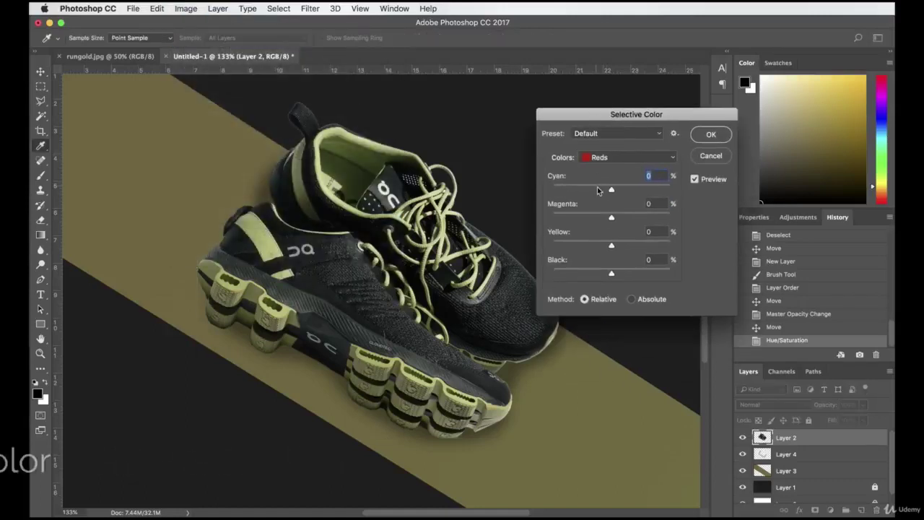
pyautogui.click(609, 158)
pyautogui.click(607, 167)
pyautogui.moveTo(590, 279); pyautogui.dragTo(584, 276)
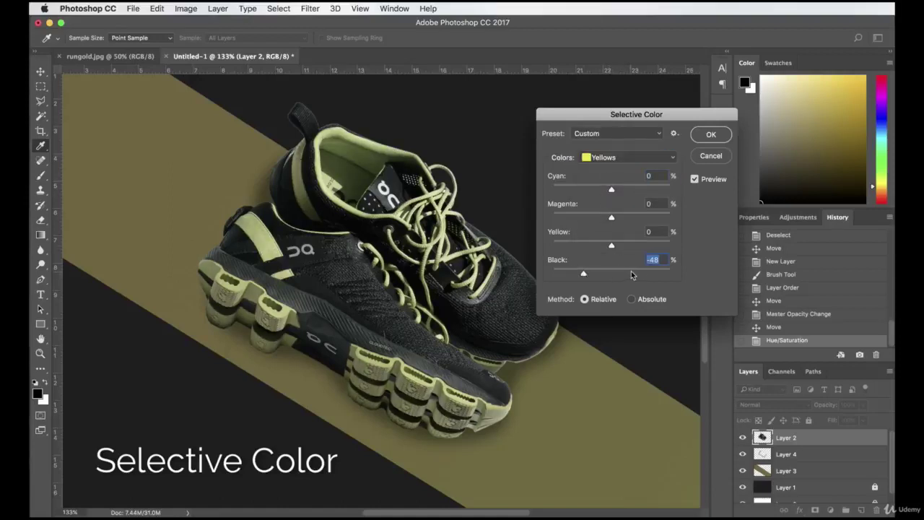
pyautogui.click(654, 273)
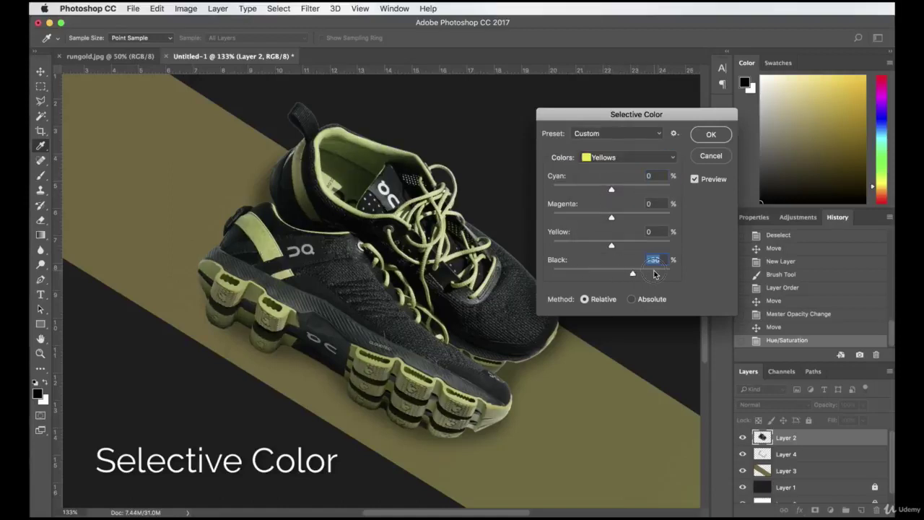
pyautogui.click(615, 273)
# For the Yellows, set Yellow to +18% and Magenta to +25%, and lower Cyan well below zero.
pyautogui.click(596, 246)
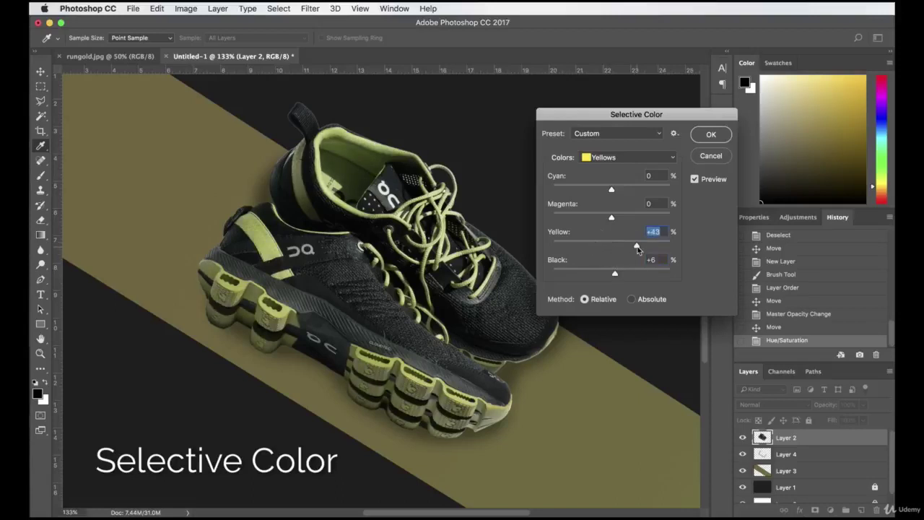
pyautogui.click(623, 245)
pyautogui.click(587, 216)
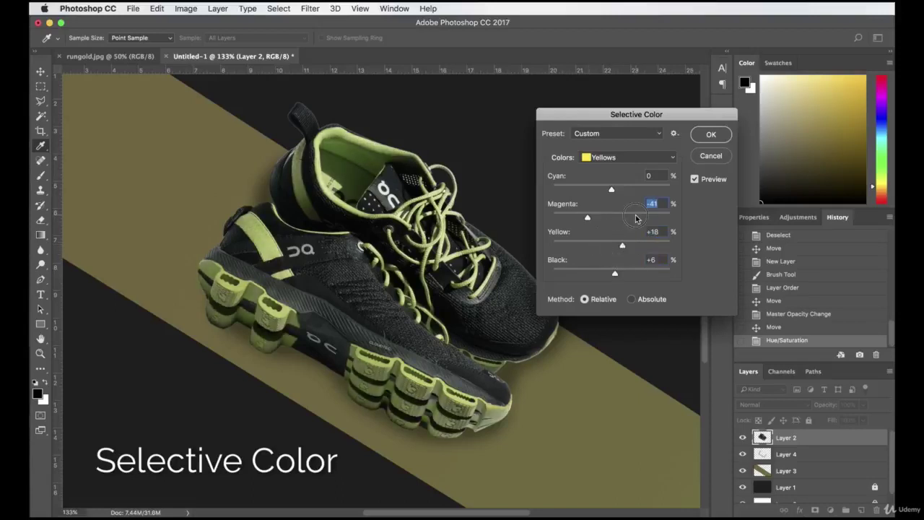
pyautogui.click(636, 218)
pyautogui.moveTo(634, 218); pyautogui.dragTo(627, 219)
pyautogui.click(595, 189)
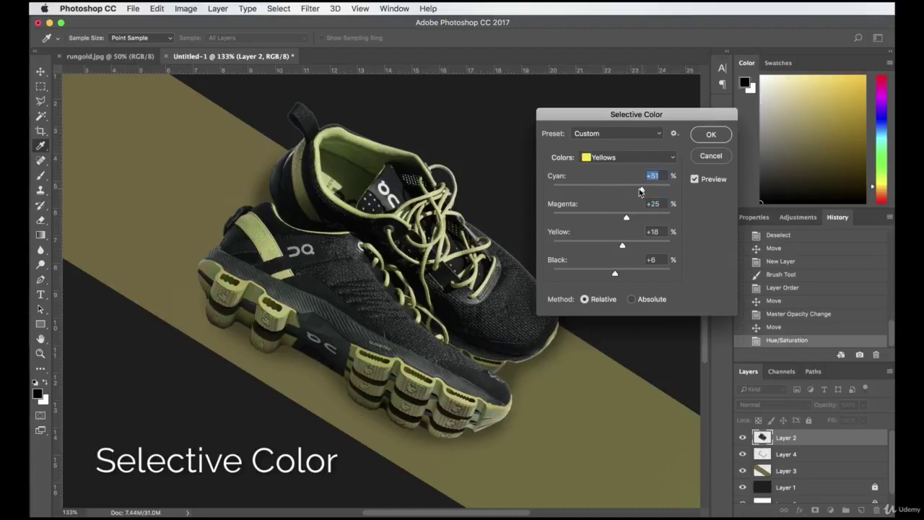
pyautogui.moveTo(587, 190); pyautogui.dragTo(545, 187)
# For the Greens, set Cyan -3%, Magenta +39%, Yellow +1% and Black -21%, and apply the Selective Color adjustment.
pyautogui.click(605, 157)
pyautogui.click(605, 166)
pyautogui.moveTo(612, 189); pyautogui.dragTo(591, 218)
pyautogui.click(609, 189)
pyautogui.click(634, 218)
pyautogui.moveTo(620, 247); pyautogui.dragTo(596, 274)
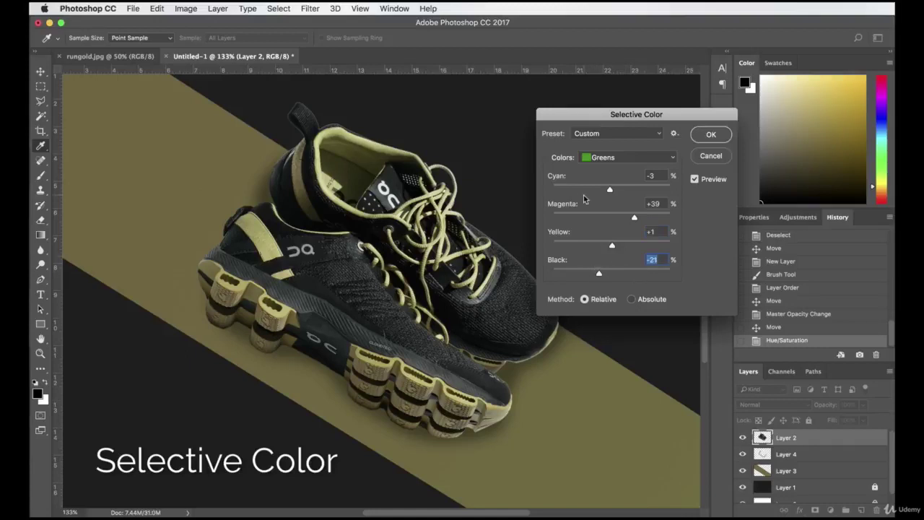
pyautogui.click(705, 136)
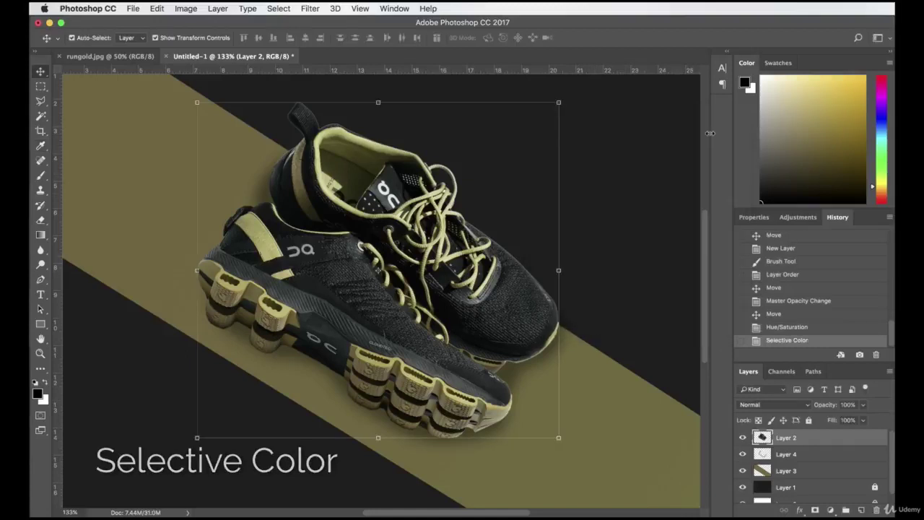
# Start a Shadows/Highlights adjustment on the sneakers and set the shadows to amount 28%, tone 38% and radius 29 px.
pyautogui.click(185, 8)
pyautogui.moveTo(205, 40)
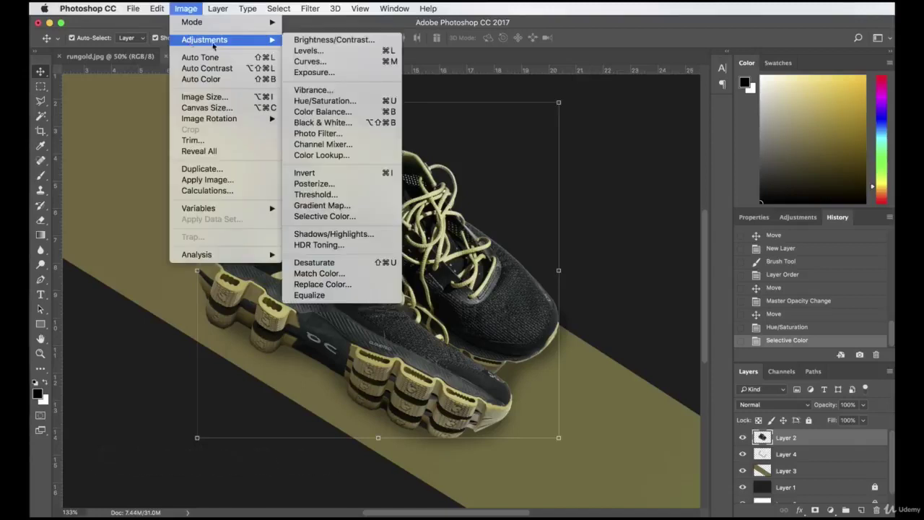
pyautogui.click(334, 234)
pyautogui.moveTo(679, 191); pyautogui.dragTo(540, 187)
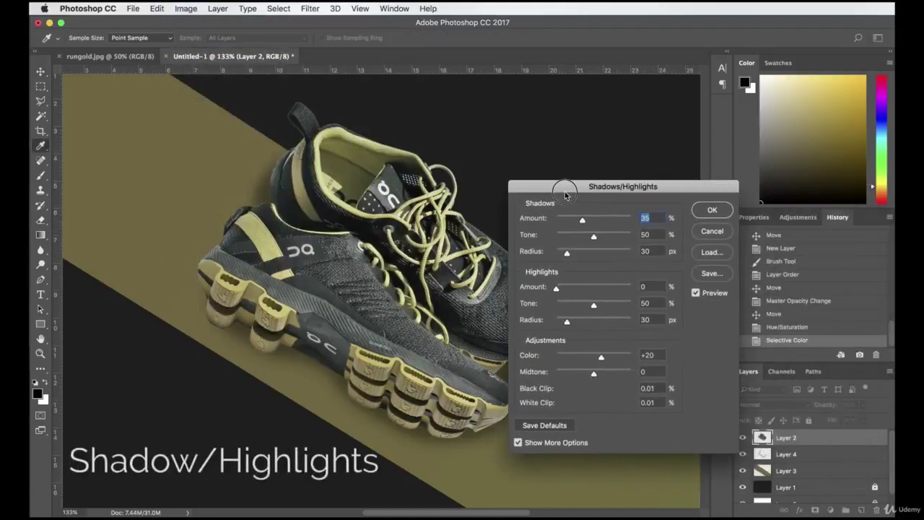
pyautogui.moveTo(594, 373)
pyautogui.mouseDown()
pyautogui.moveTo(579, 372)
pyautogui.moveTo(591, 373)
pyautogui.mouseUp()
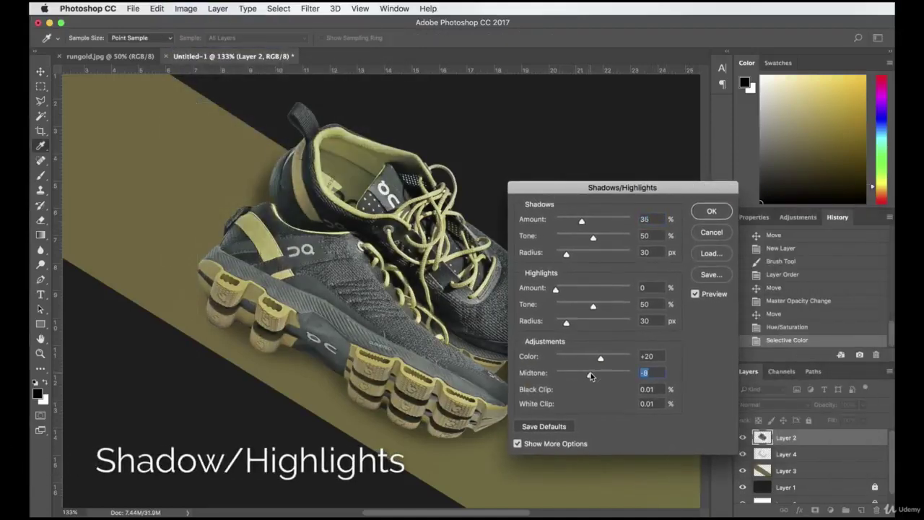
pyautogui.moveTo(582, 221); pyautogui.dragTo(638, 198)
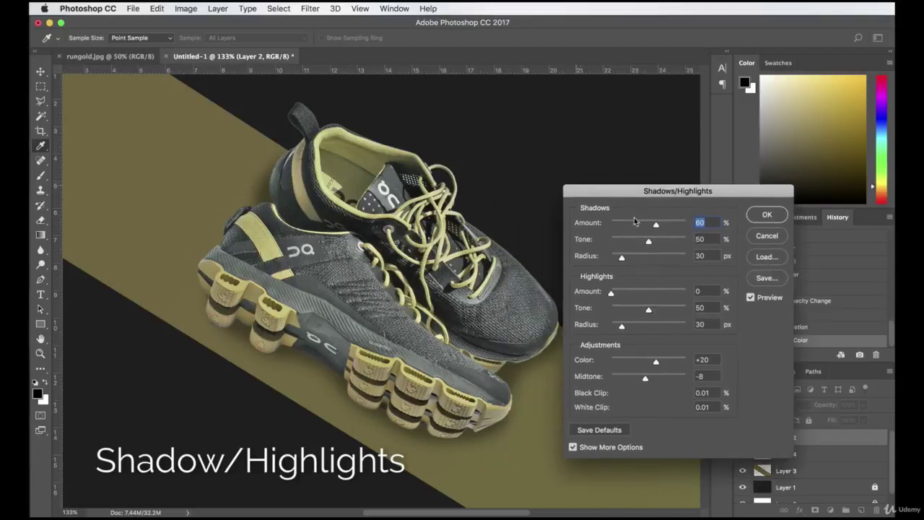
pyautogui.click(632, 225)
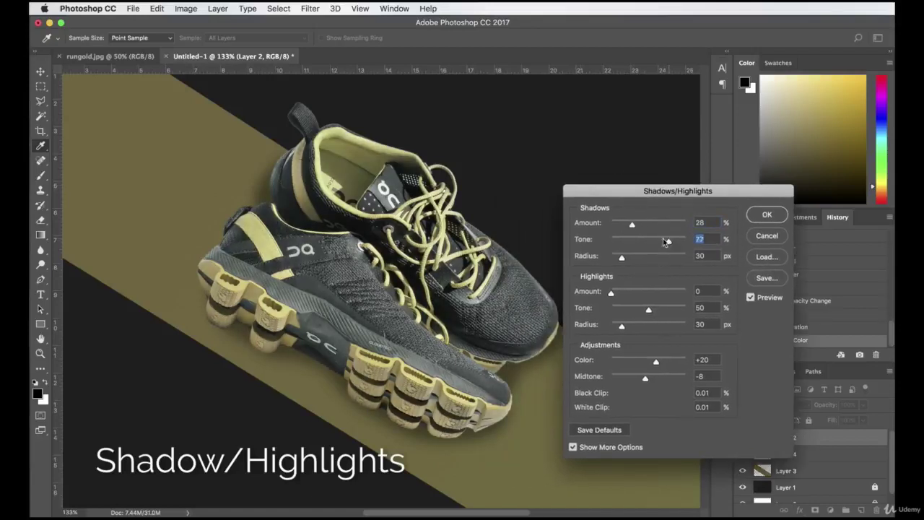
pyautogui.click(631, 241)
pyautogui.click(650, 258)
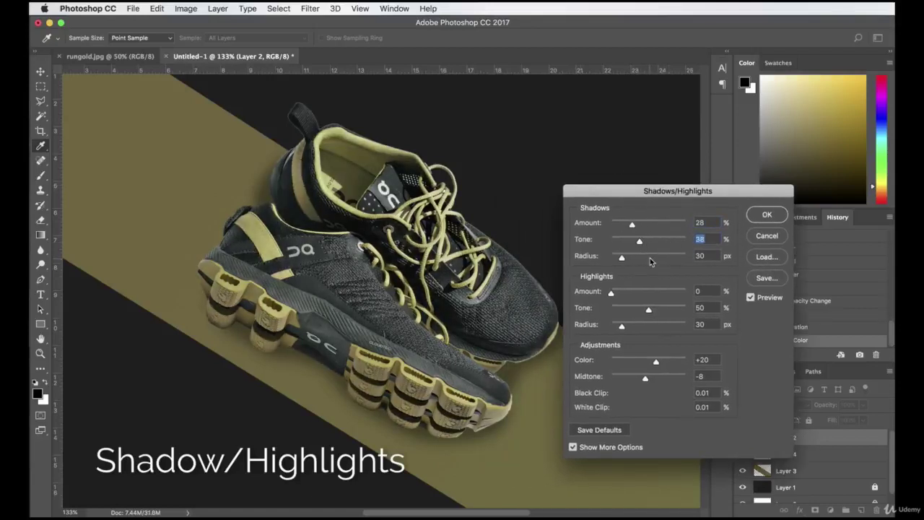
# Set the highlights to amount 6%, tone 39% and radius 85 px, color +63 and midtone +25, and apply Shadows/Highlights.
pyautogui.click(616, 293)
pyautogui.click(625, 311)
pyautogui.click(668, 310)
pyautogui.click(641, 311)
pyautogui.click(643, 326)
pyautogui.click(631, 361)
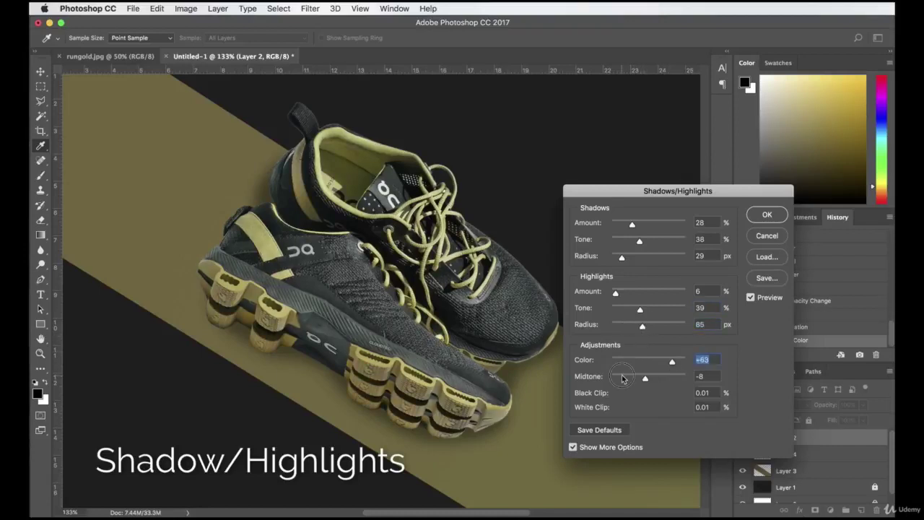
pyautogui.click(657, 378)
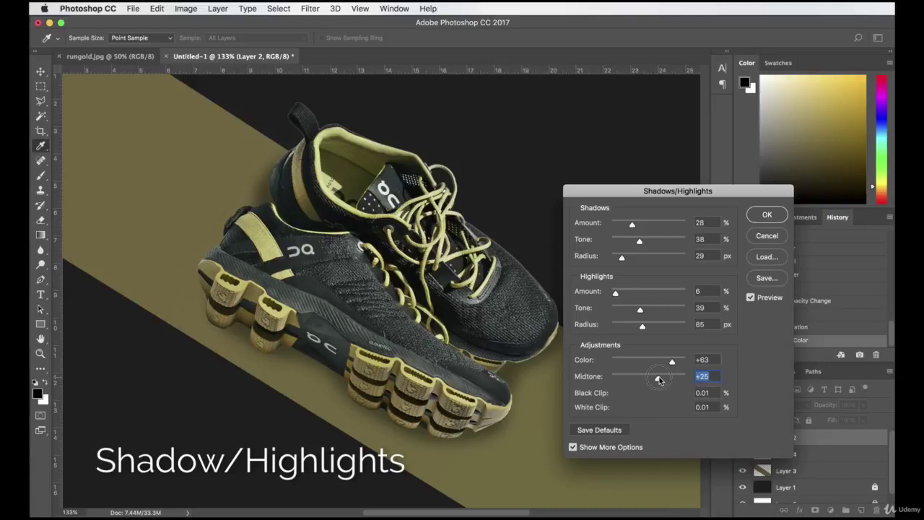
pyautogui.click(767, 215)
# Compare the sneakers with and without Shadows/Highlights and revert to the Selective Color state.
pyautogui.click(777, 328)
pyautogui.click(778, 340)
pyautogui.click(777, 328)
pyautogui.click(780, 339)
pyautogui.click(779, 329)
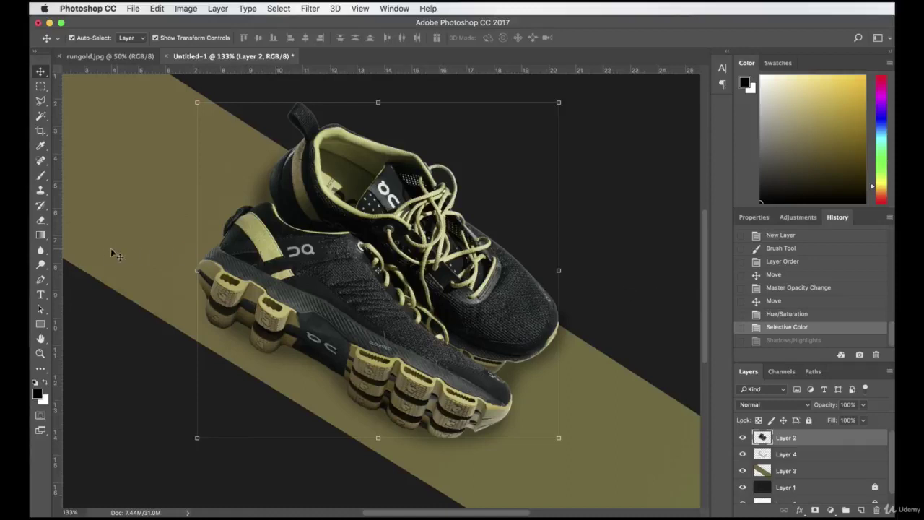
pyautogui.moveTo(40, 265); pyautogui.dragTo(85, 269)
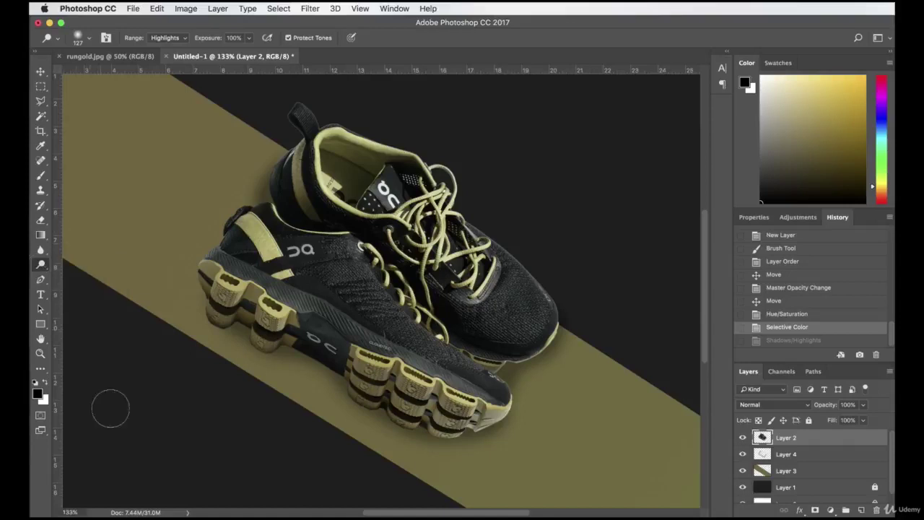
# View the canvas at 100% and crop it evenly on all sides with the Crop tool, tighter around the sneakers.
pyautogui.click(70, 512)
pyautogui.write('100')
pyautogui.press('Return')
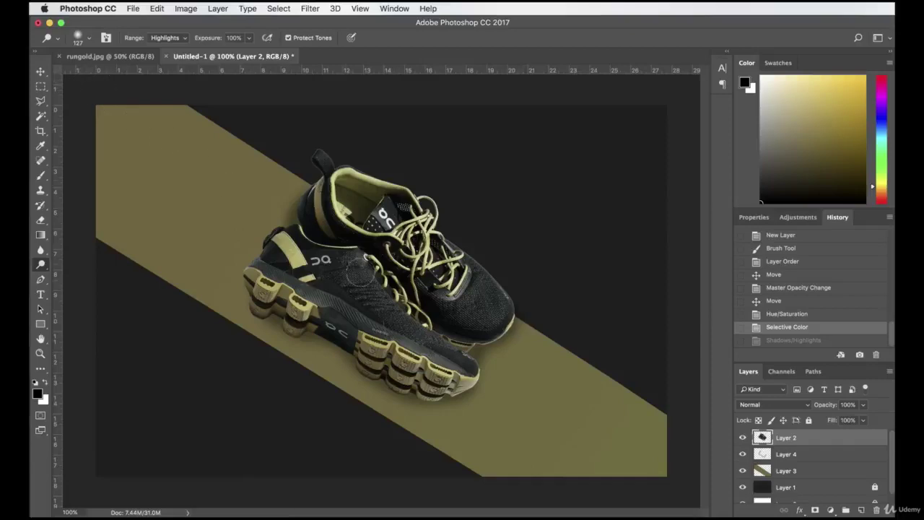
pyautogui.click(41, 72)
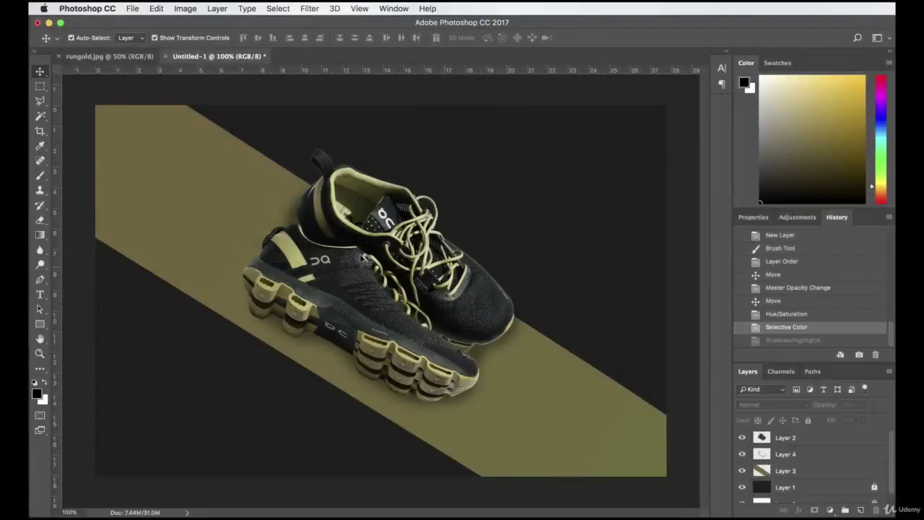
pyautogui.click(39, 131)
pyautogui.moveTo(663, 109); pyautogui.dragTo(650, 114)
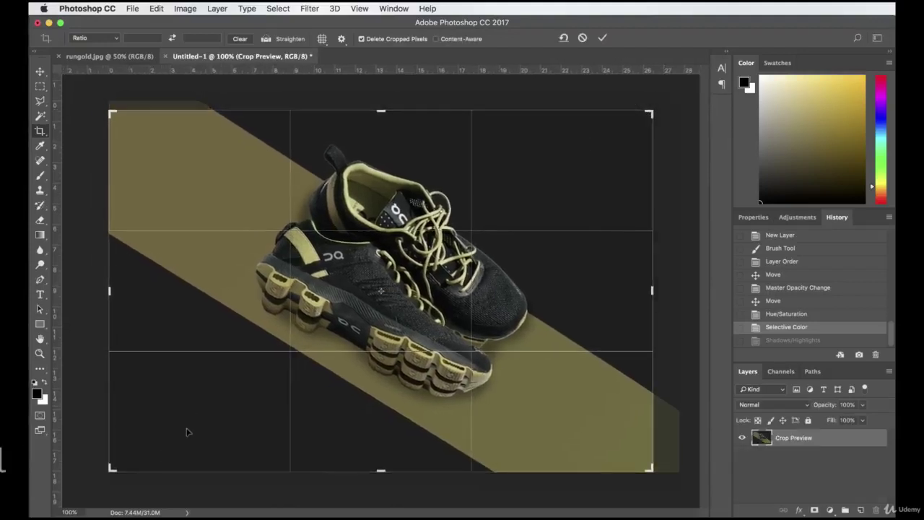
pyautogui.moveTo(107, 467); pyautogui.dragTo(127, 452)
pyautogui.moveTo(632, 135); pyautogui.dragTo(623, 133)
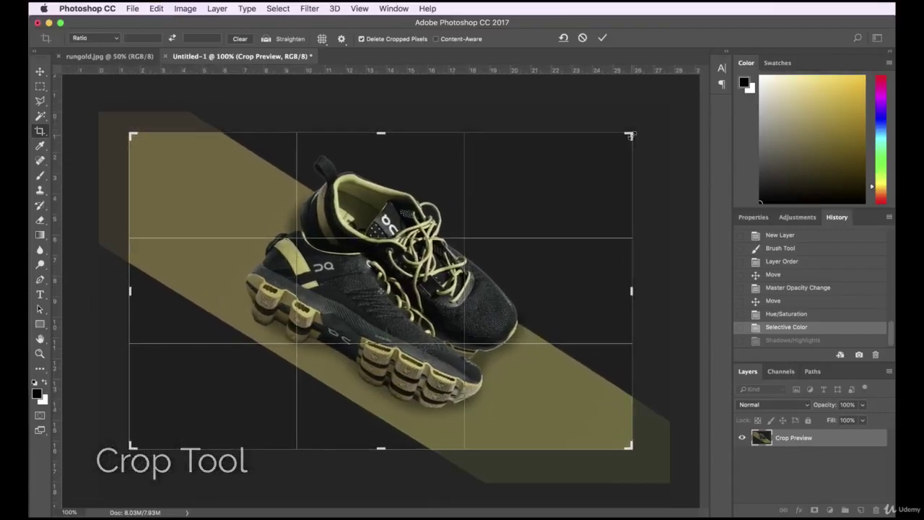
pyautogui.press('Return')
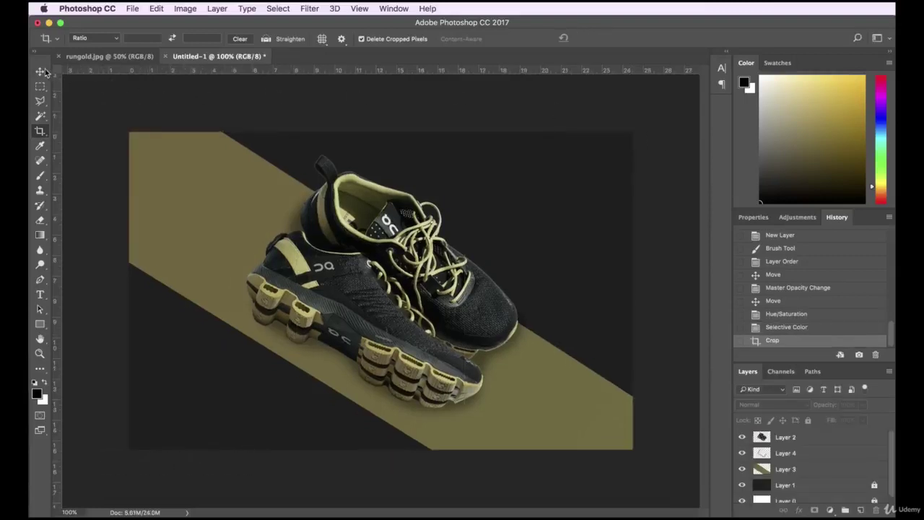
pyautogui.click(46, 71)
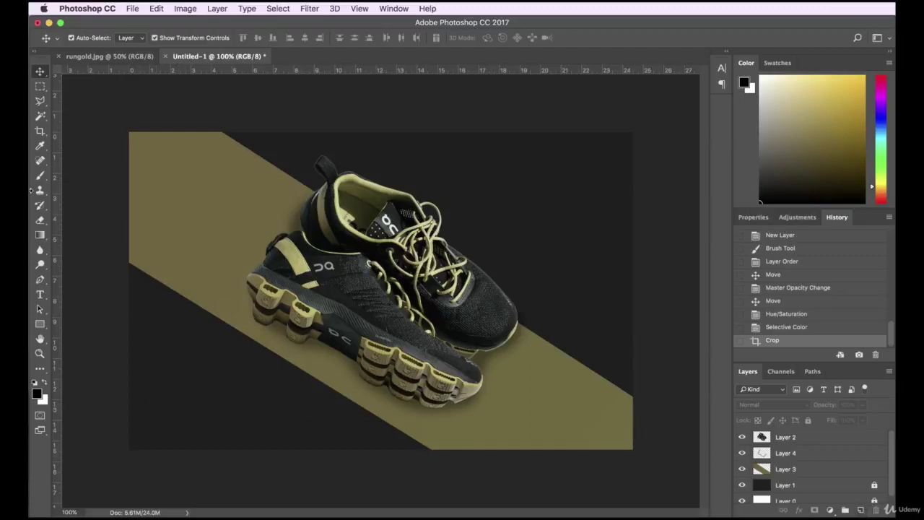
# Add the text "RUN" in The Bold Font on the dark area above the sneakers' toes and scale it to about 520%.
pyautogui.click(40, 294)
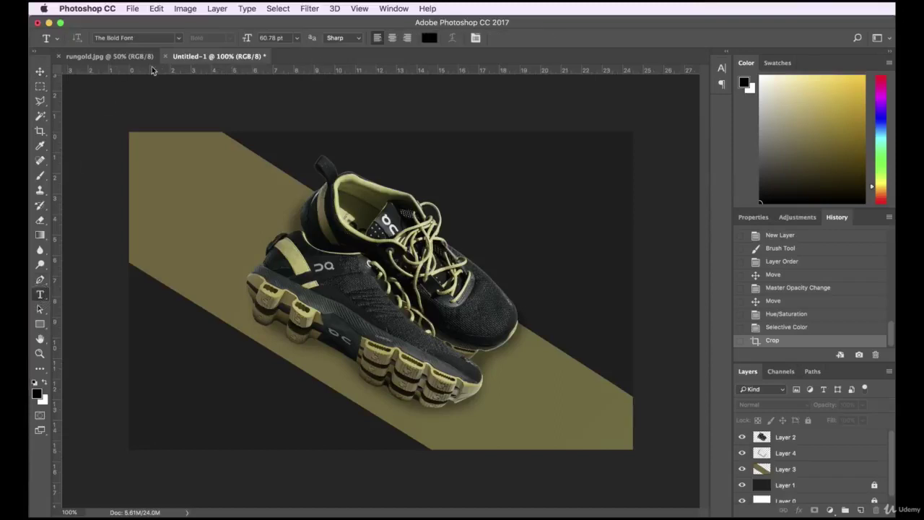
pyautogui.click(122, 37)
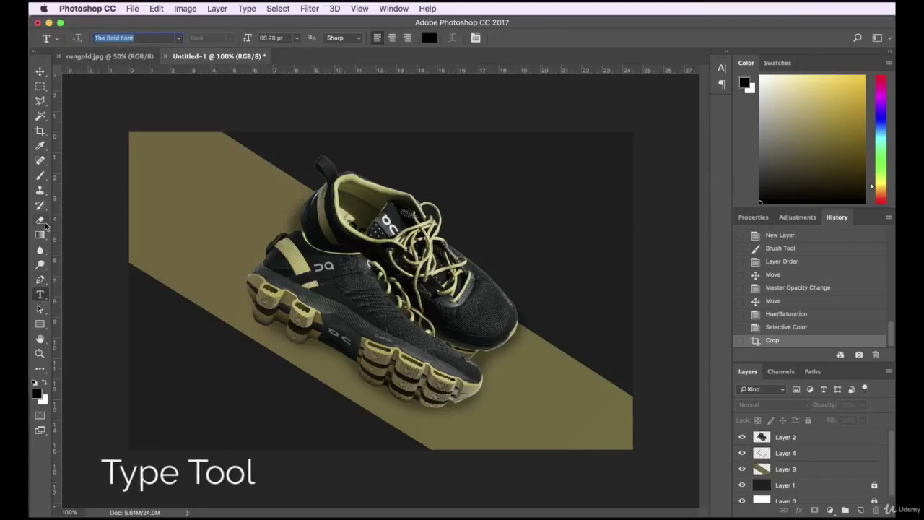
pyautogui.click(469, 177)
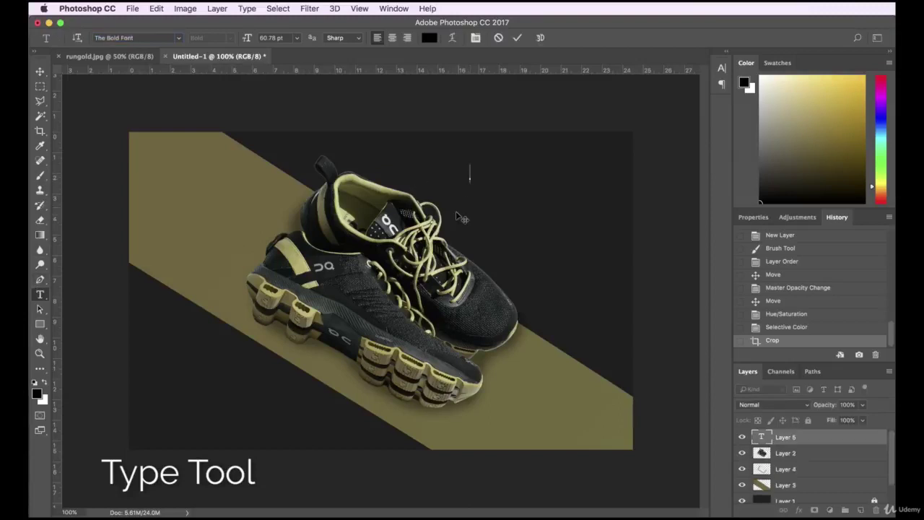
pyautogui.write('RUN')
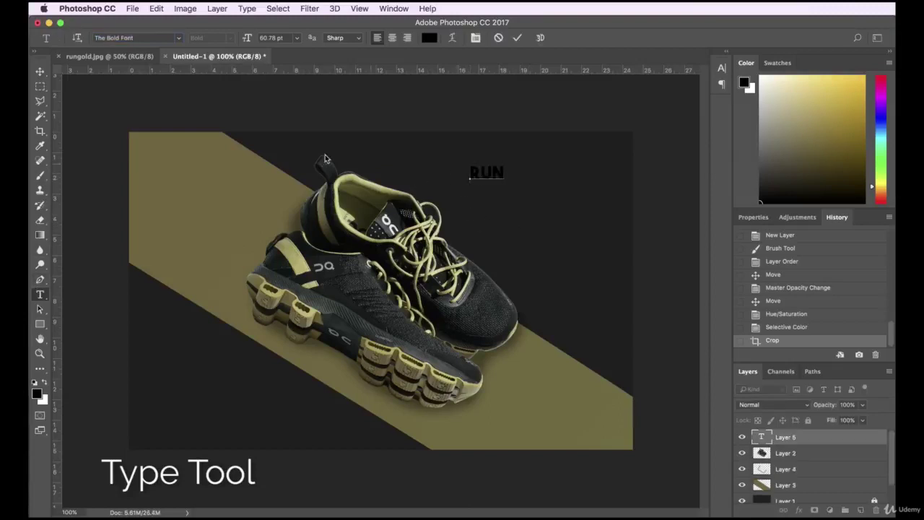
pyautogui.click(40, 71)
pyautogui.moveTo(504, 165); pyautogui.dragTo(576, 192)
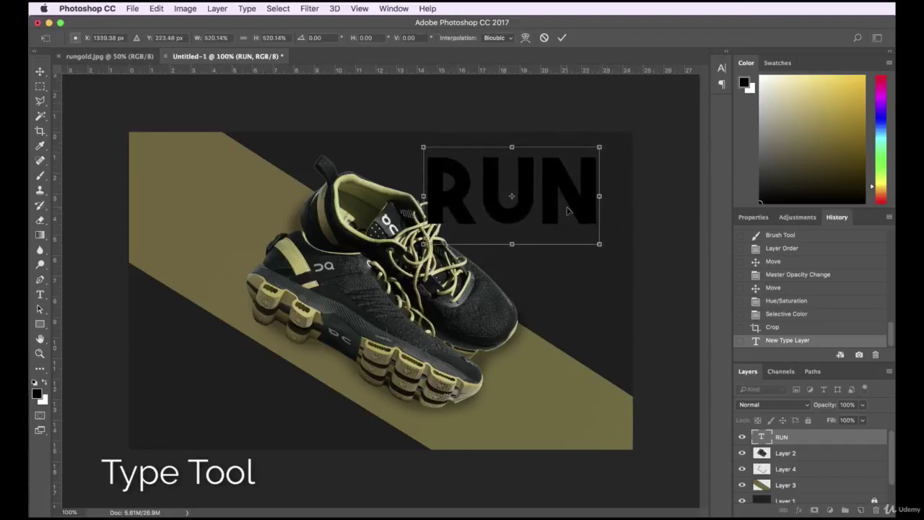
pyautogui.press('Return')
# Move the RUN text layer below the sneakers' shadow layer and nudge the text slightly downward behind the laces.
pyautogui.moveTo(823, 451); pyautogui.dragTo(832, 476)
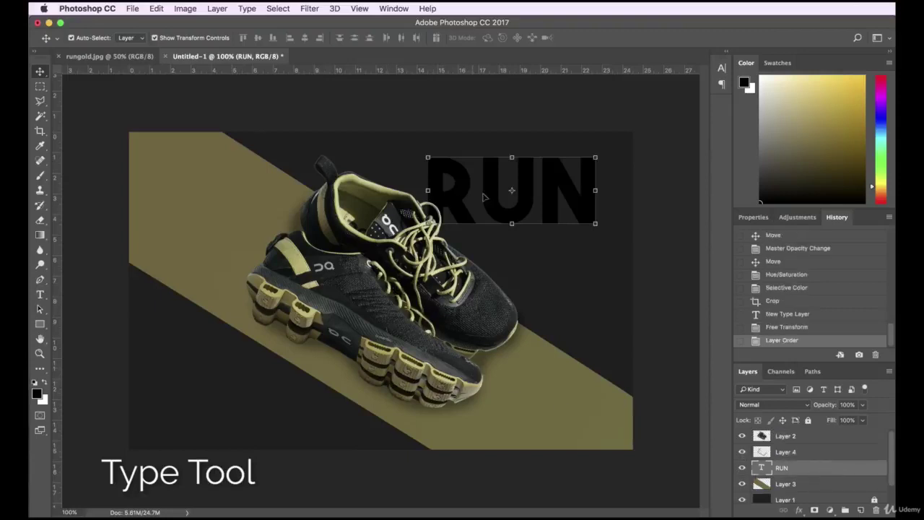
pyautogui.moveTo(491, 183)
pyautogui.mouseDown()
pyautogui.moveTo(506, 200)
pyautogui.moveTo(495, 182)
pyautogui.mouseUp()
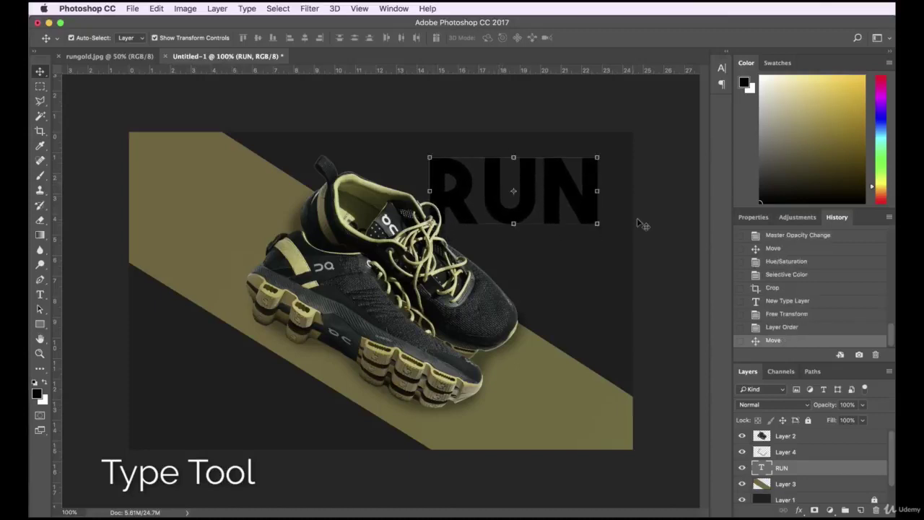
pyautogui.click(637, 189)
pyautogui.moveTo(598, 206); pyautogui.dragTo(588, 201)
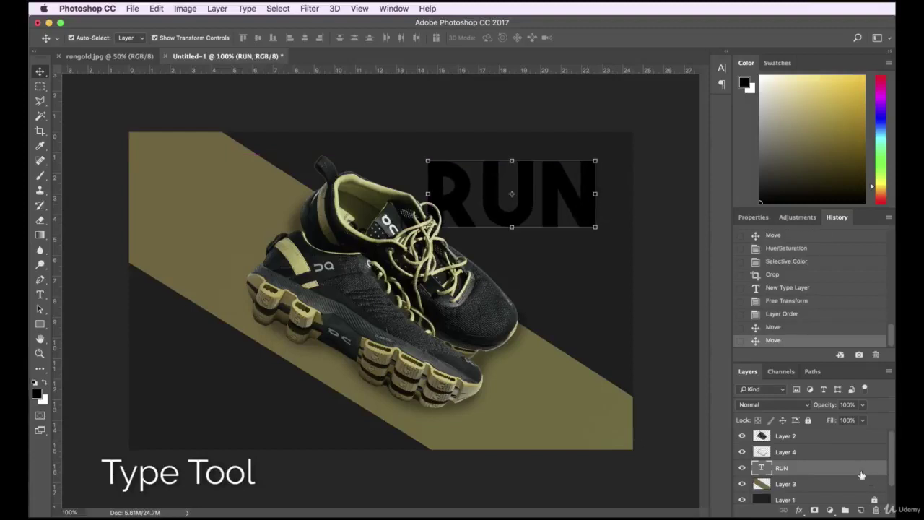
# Tighten the RUN text's tracking to -50, trying -25 and -75 on the way, and commit the edit.
pyautogui.doubleClick(762, 468)
pyautogui.click(723, 70)
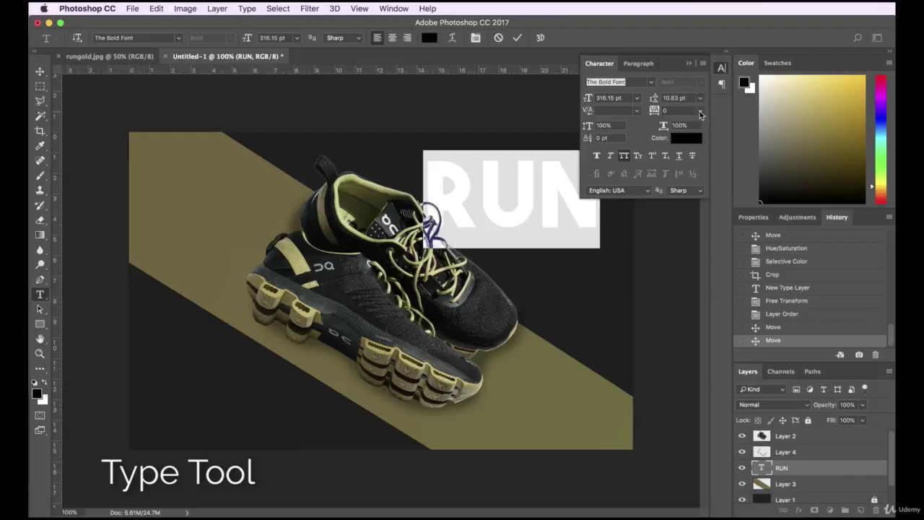
pyautogui.click(700, 112)
pyautogui.click(692, 146)
pyautogui.click(700, 113)
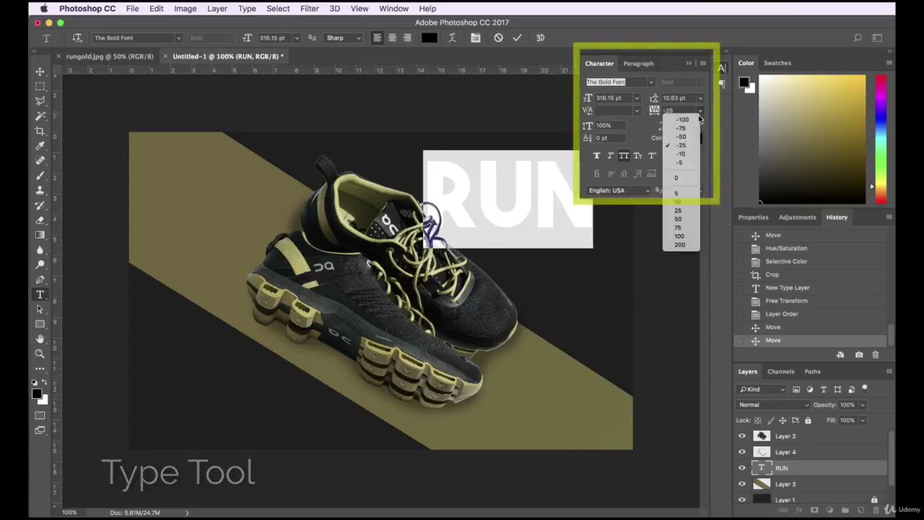
pyautogui.click(692, 129)
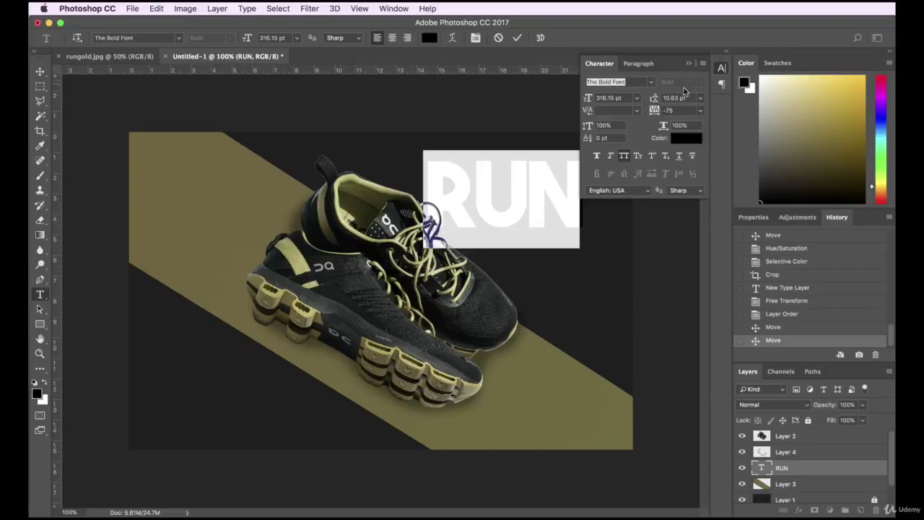
pyautogui.click(700, 112)
pyautogui.click(692, 137)
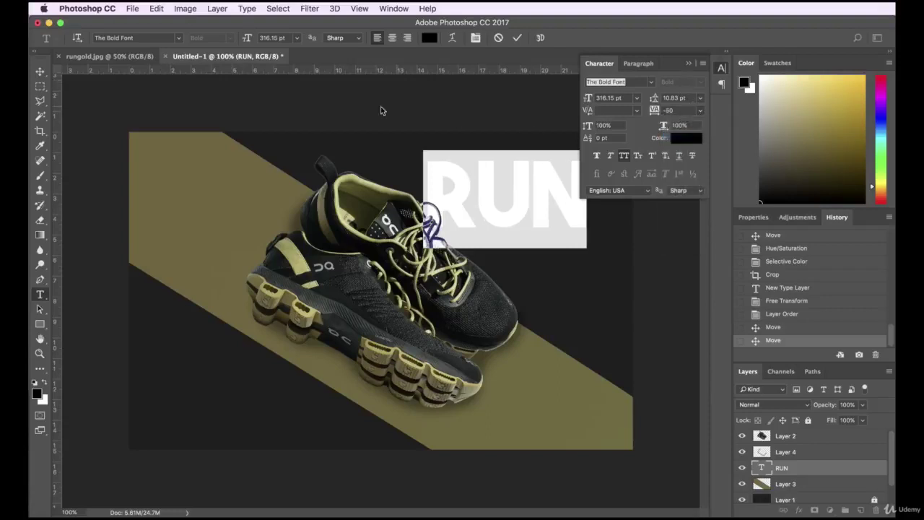
pyautogui.click(517, 37)
pyautogui.press('v')
pyautogui.click(689, 64)
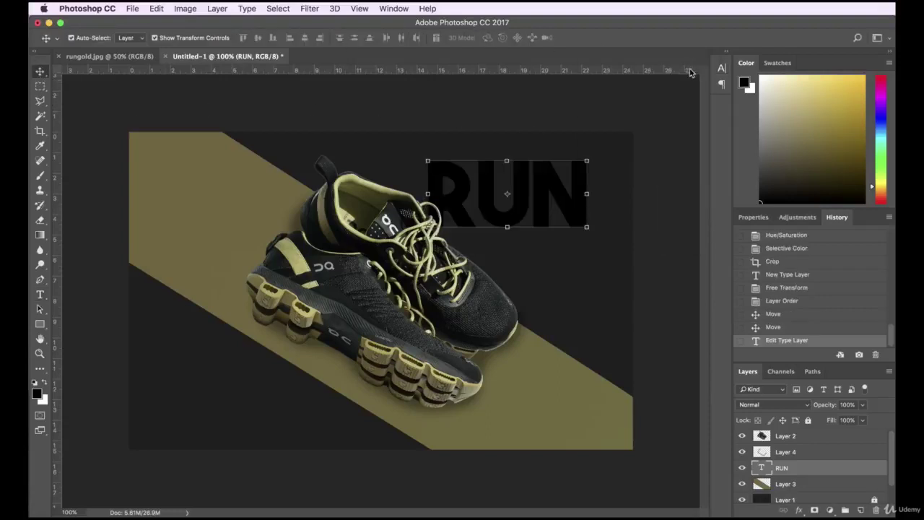
pyautogui.doubleClick(855, 472)
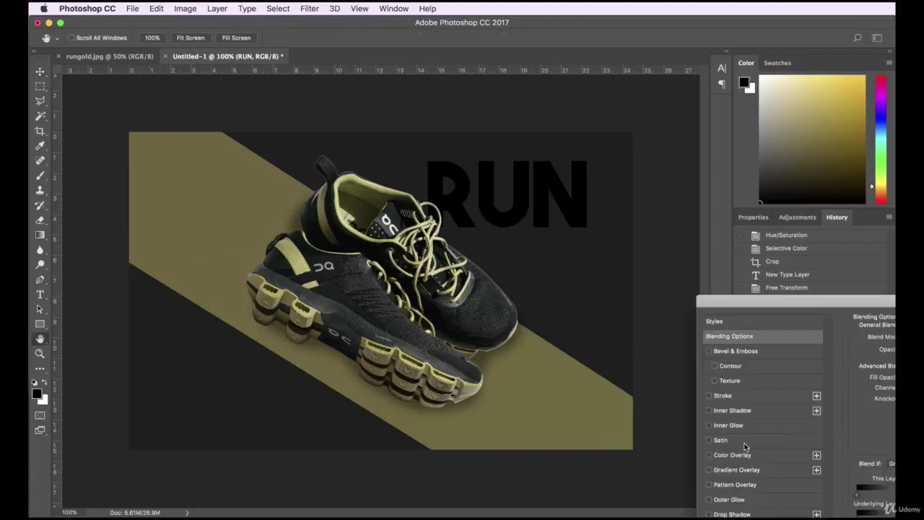
pyautogui.click(737, 470)
pyautogui.moveTo(760, 304); pyautogui.dragTo(741, 304)
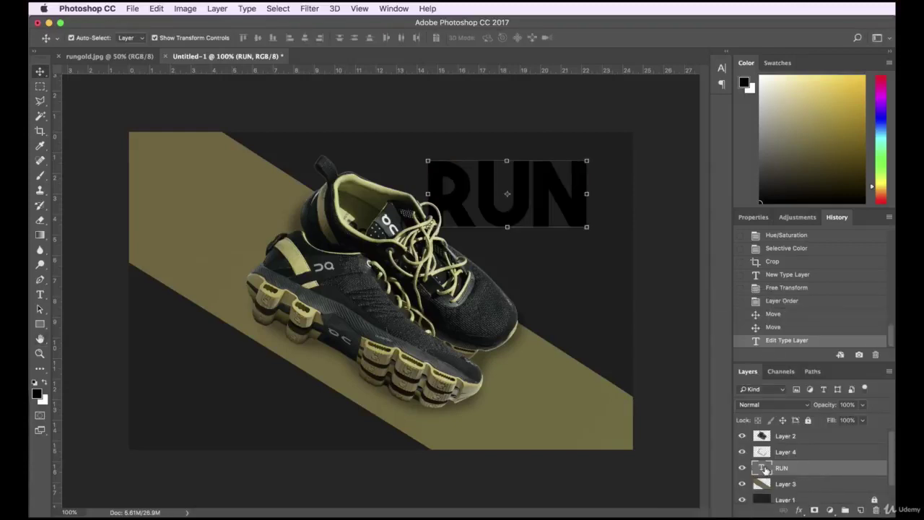
# Add a linear Gradient Overlay to the RUN text with the existing dark-to-light gold gradient and turn its angle to 45°.
pyautogui.doubleClick(843, 471)
pyautogui.moveTo(788, 296); pyautogui.dragTo(645, 271)
pyautogui.click(572, 439)
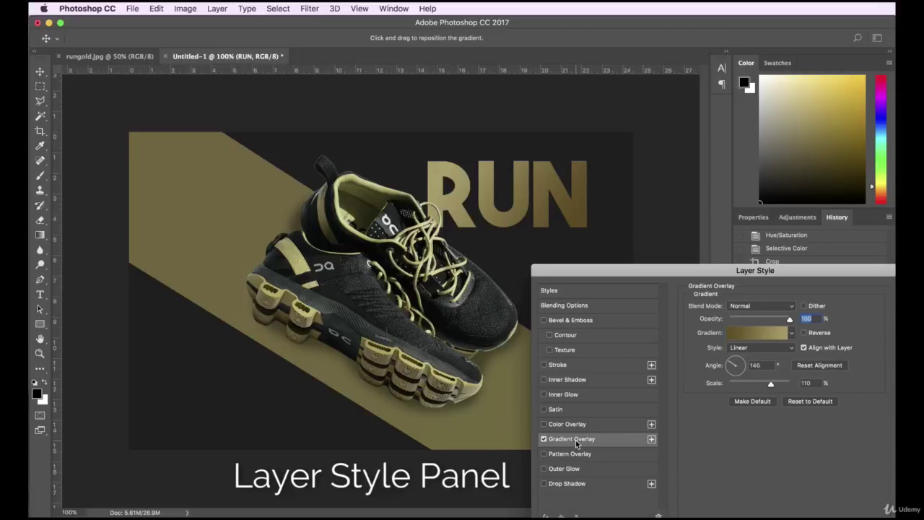
pyautogui.click(770, 335)
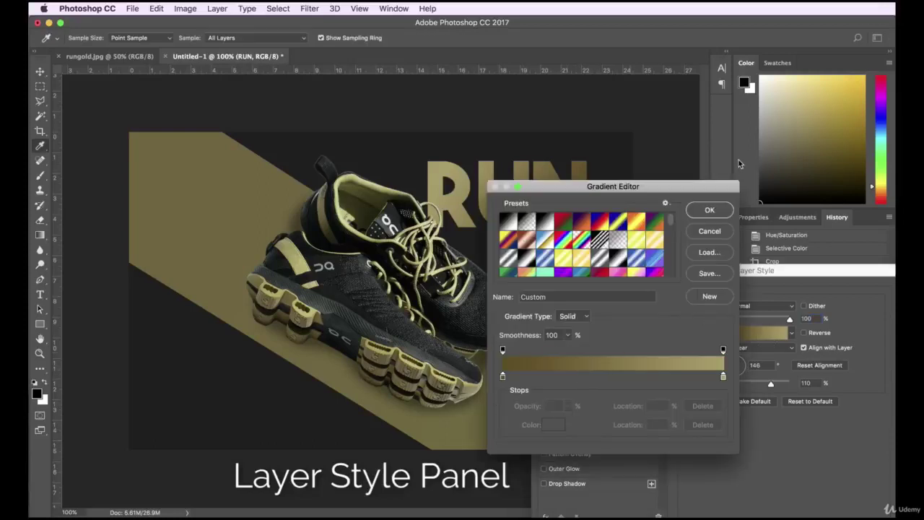
pyautogui.click(708, 211)
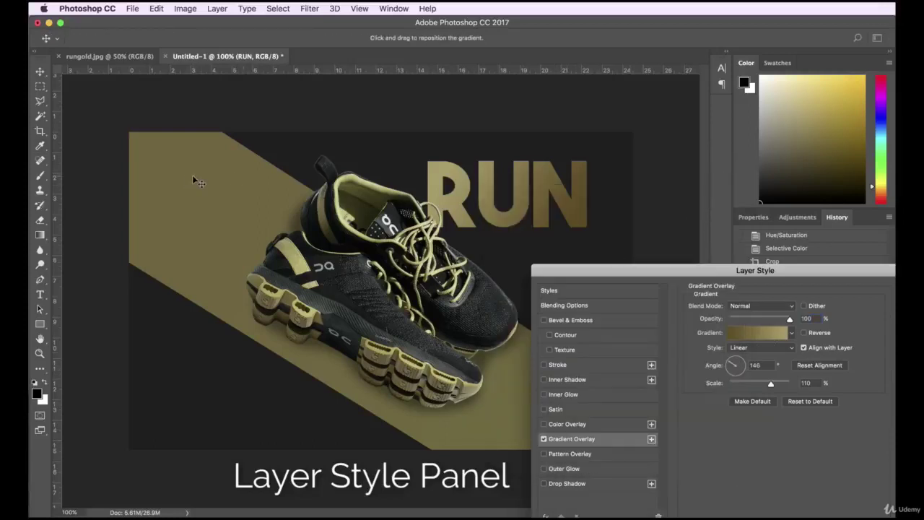
pyautogui.click(736, 364)
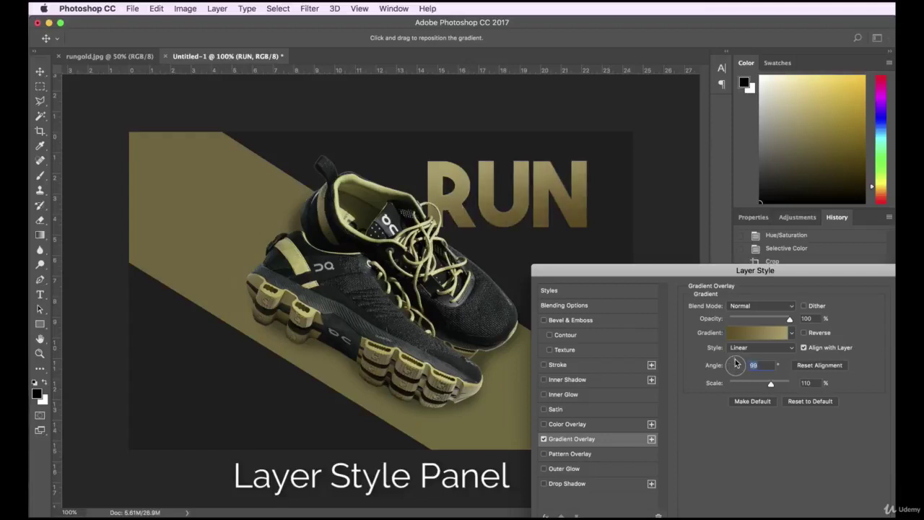
pyautogui.moveTo(731, 364); pyautogui.dragTo(732, 365)
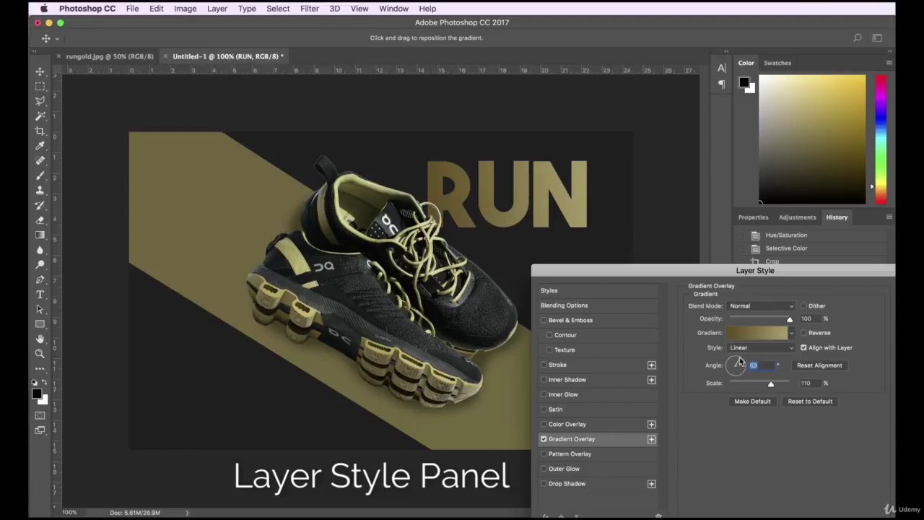
pyautogui.moveTo(741, 361); pyautogui.dragTo(748, 353)
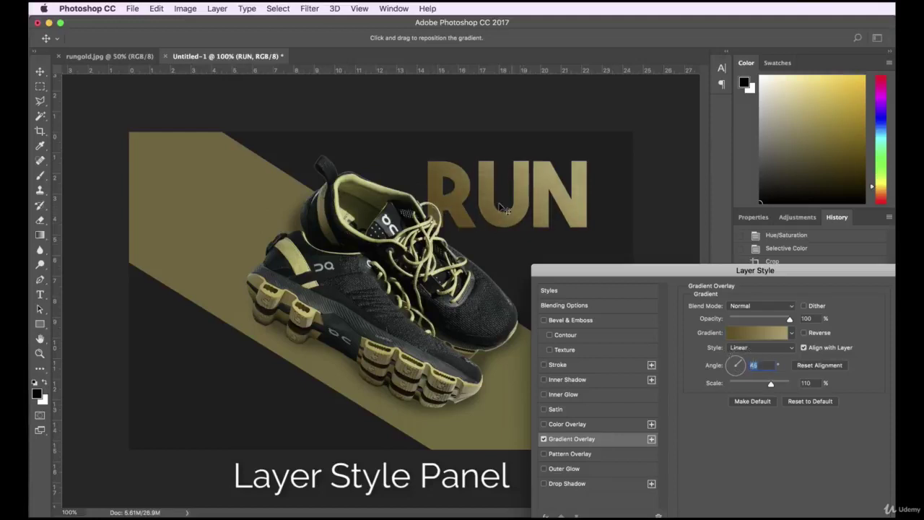
# Shift the RUN overlay gradient's colour midpoint towards the dark gold stop, to location 26%.
pyautogui.click(761, 336)
pyautogui.moveTo(554, 190); pyautogui.dragTo(659, 228)
pyautogui.moveTo(610, 414)
pyautogui.mouseDown()
pyautogui.moveTo(653, 418)
pyautogui.moveTo(613, 418)
pyautogui.mouseUp()
pyautogui.click(610, 415)
pyautogui.click(609, 415)
pyautogui.moveTo(719, 412); pyautogui.dragTo(668, 414)
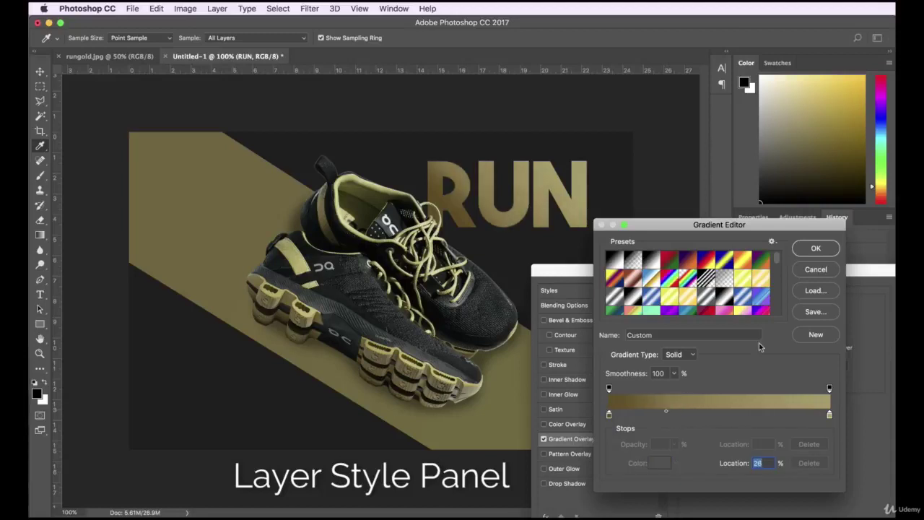
# Lighten the gradient's dark gold stop to #756135 and apply the Gradient Overlay to the RUN text.
pyautogui.click(608, 415)
pyautogui.click(655, 463)
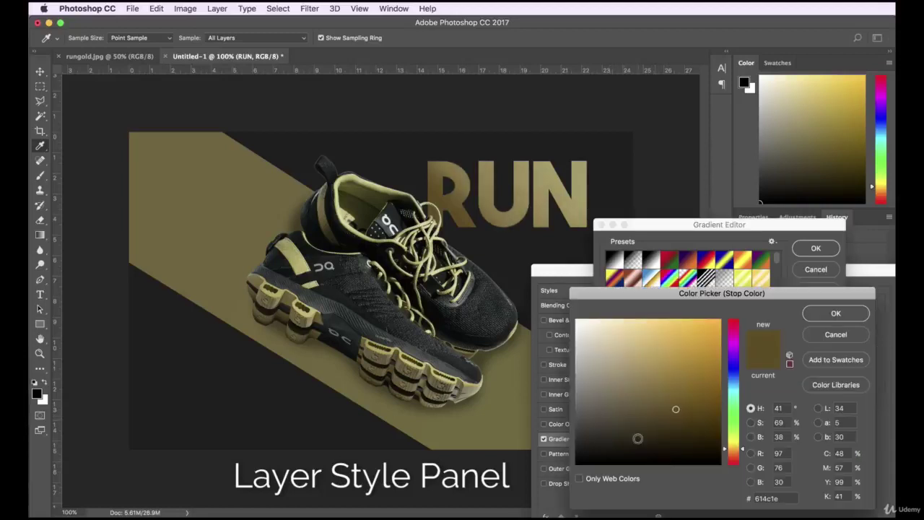
pyautogui.click(655, 397)
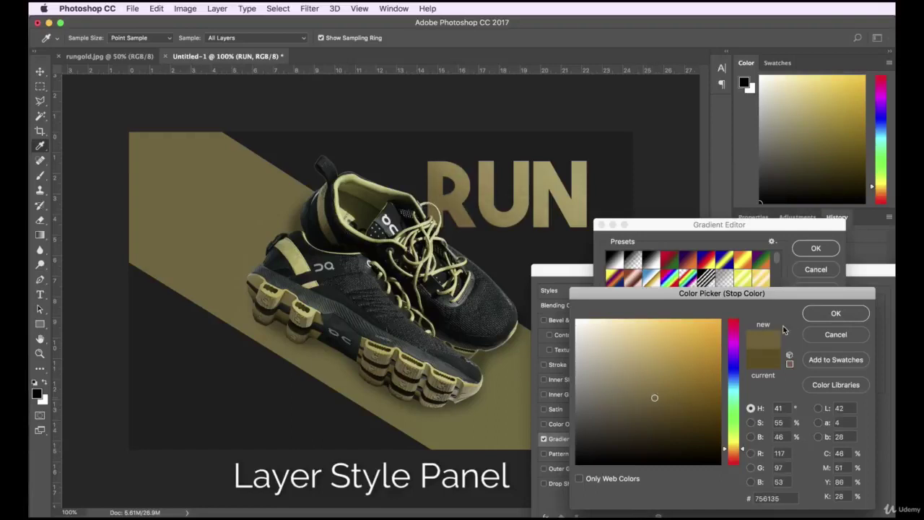
pyautogui.click(824, 315)
pyautogui.click(817, 248)
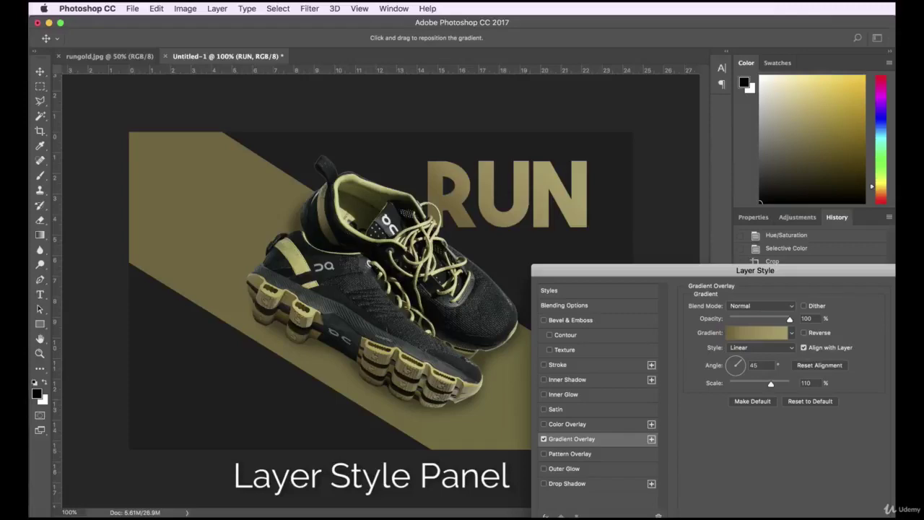
pyautogui.press('Return')
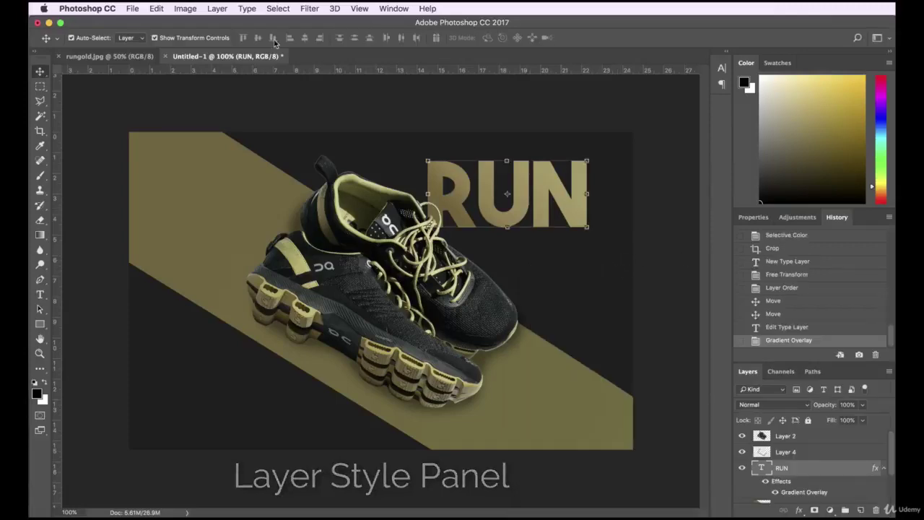
# Duplicate the RUN text and place the copy in the dark lower-left area of the canvas.
pyautogui.click(247, 8)
pyautogui.press('Return')
pyautogui.click(549, 193)
pyautogui.moveTo(574, 201); pyautogui.dragTo(323, 398)
# Replace the copied text's wording with "for Gold" on two lines.
pyautogui.doubleClick(761, 468)
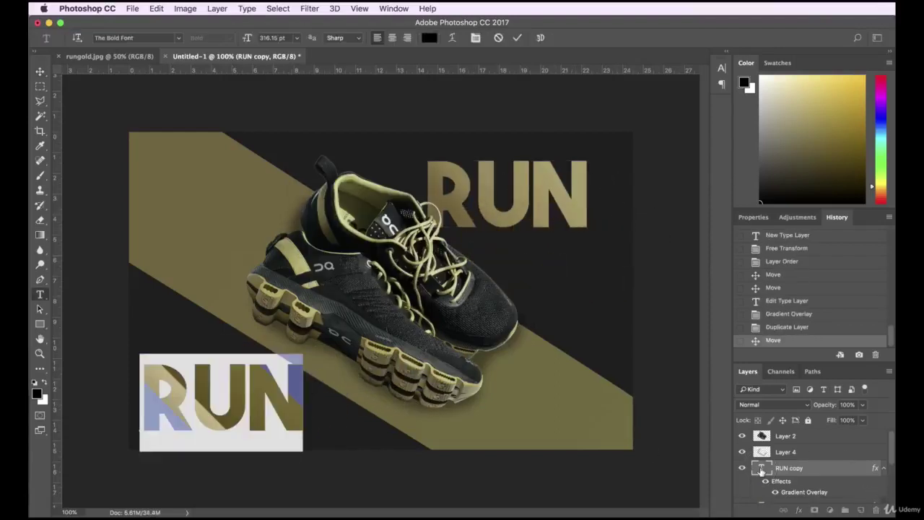
pyautogui.write('FORD')
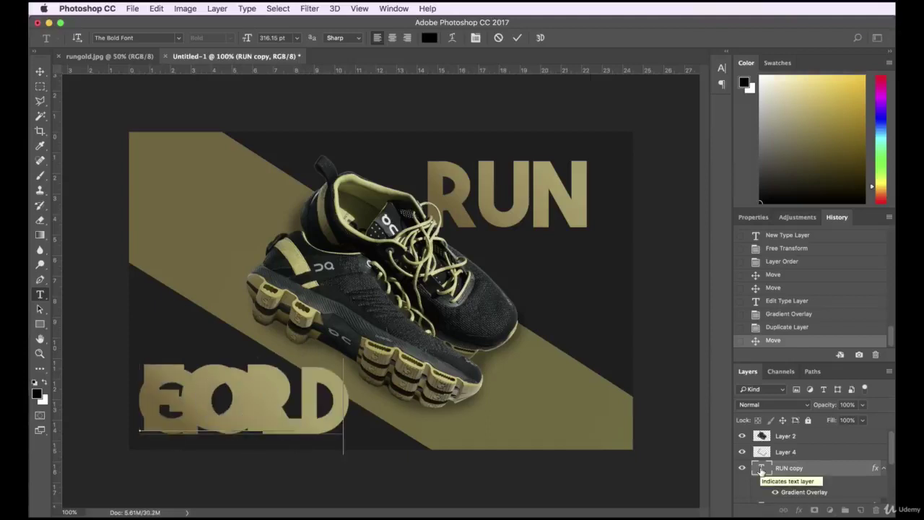
pyautogui.hotkey('ctrl', 'Return')
pyautogui.press('v')
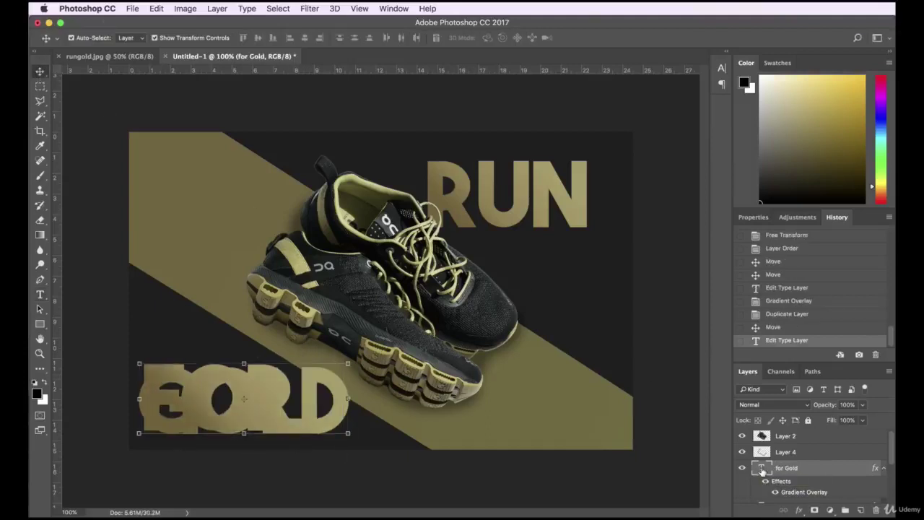
# Set the leading of the "for Gold" text to Auto and move it up so both lines fit on the canvas.
pyautogui.doubleClick(762, 469)
pyautogui.click(722, 67)
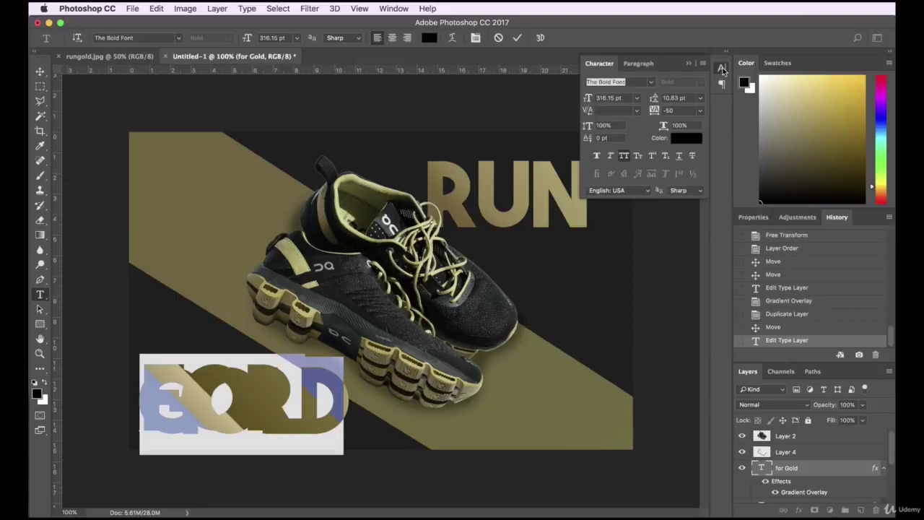
pyautogui.click(683, 97)
pyautogui.click(700, 98)
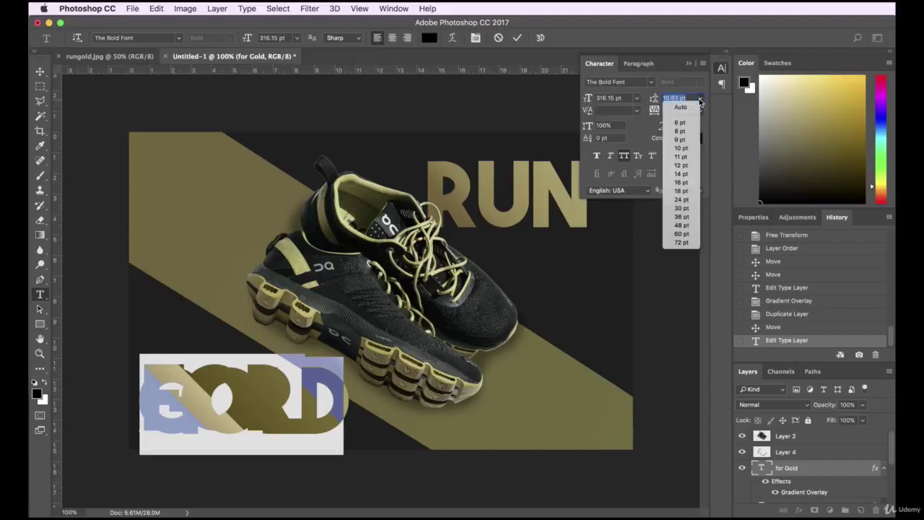
pyautogui.click(693, 110)
pyautogui.click(40, 71)
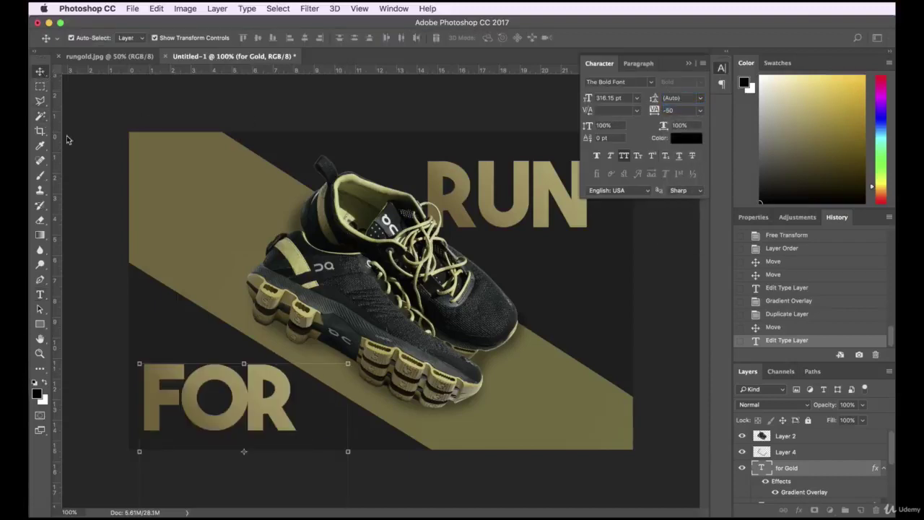
pyautogui.moveTo(231, 394); pyautogui.dragTo(256, 289)
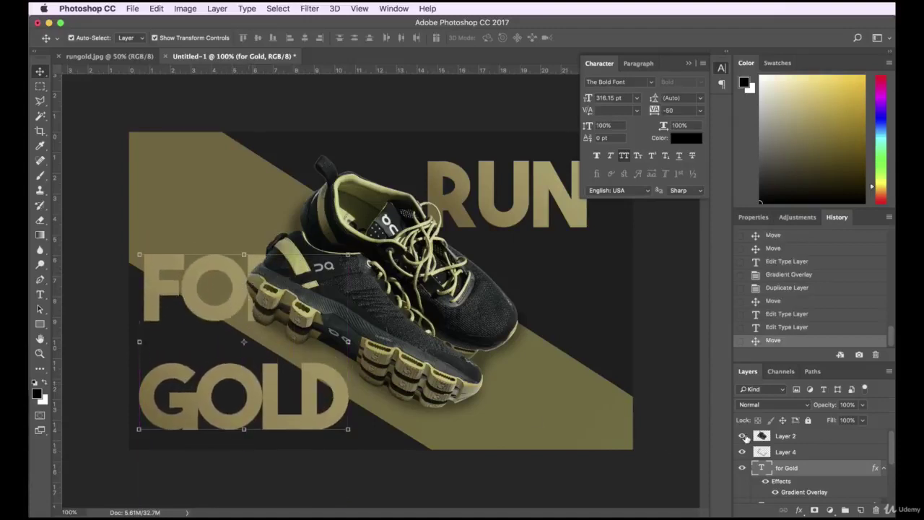
# Set the tracking of the "for Gold" text to -25.
pyautogui.doubleClick(762, 468)
pyautogui.click(669, 110)
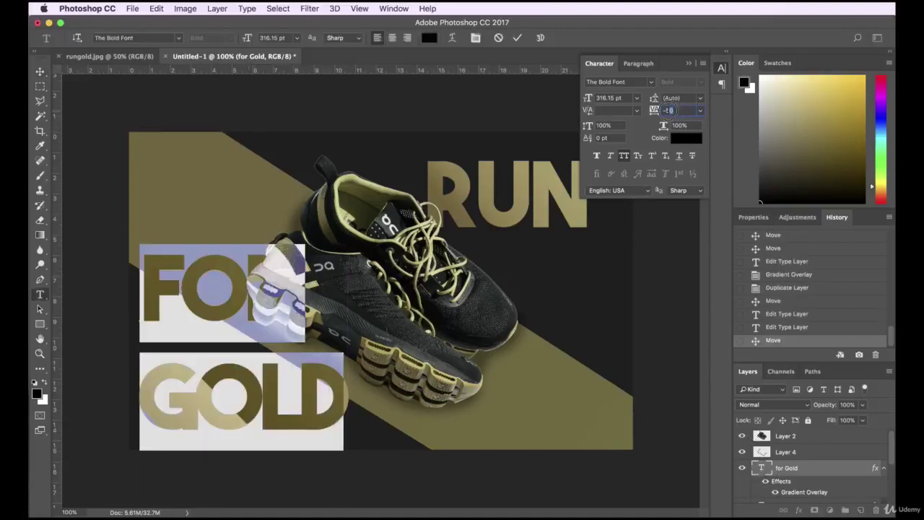
pyautogui.write('-25')
pyautogui.press('Return')
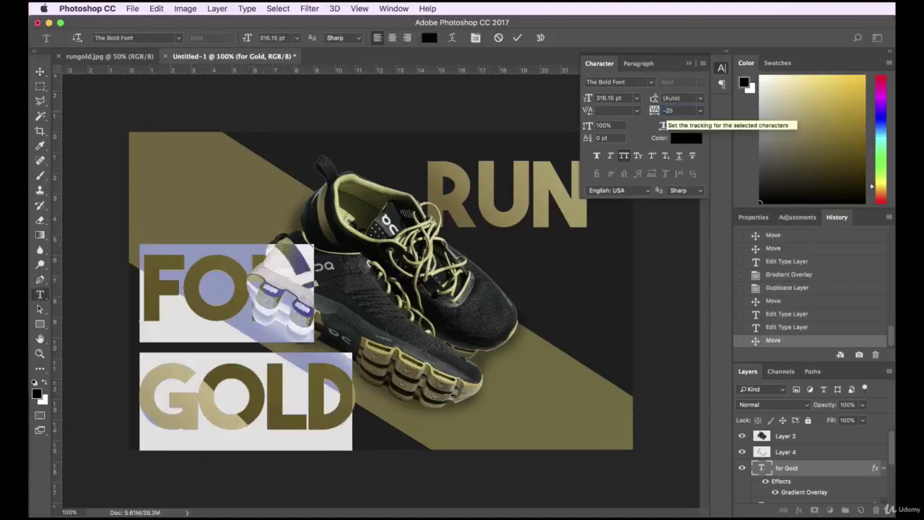
# Set the leading of the "for Gold" text to 250 pt after trying 18, 72, 222 and 260 pt.
pyautogui.click(699, 99)
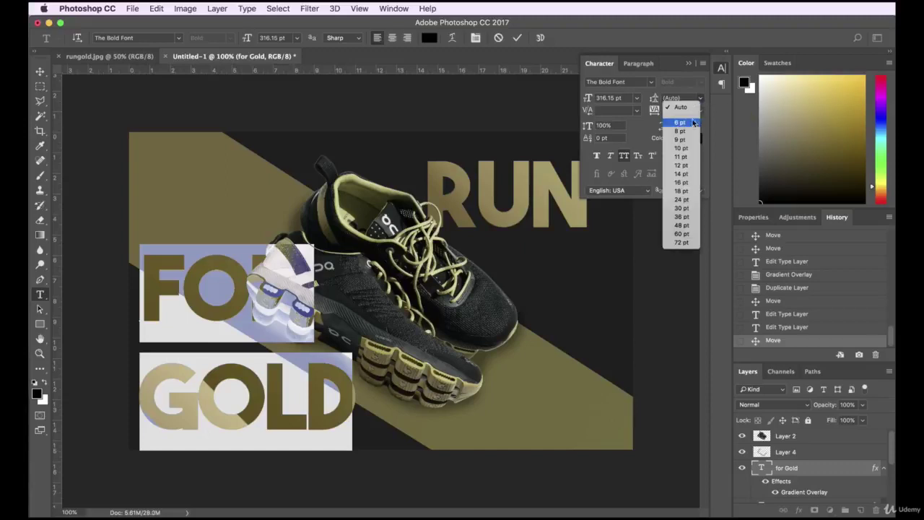
pyautogui.click(682, 191)
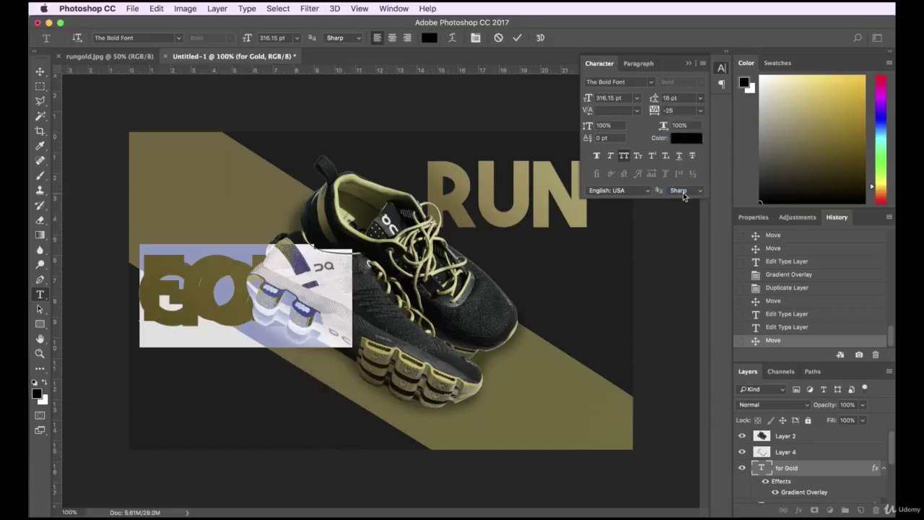
pyautogui.click(700, 98)
pyautogui.click(688, 246)
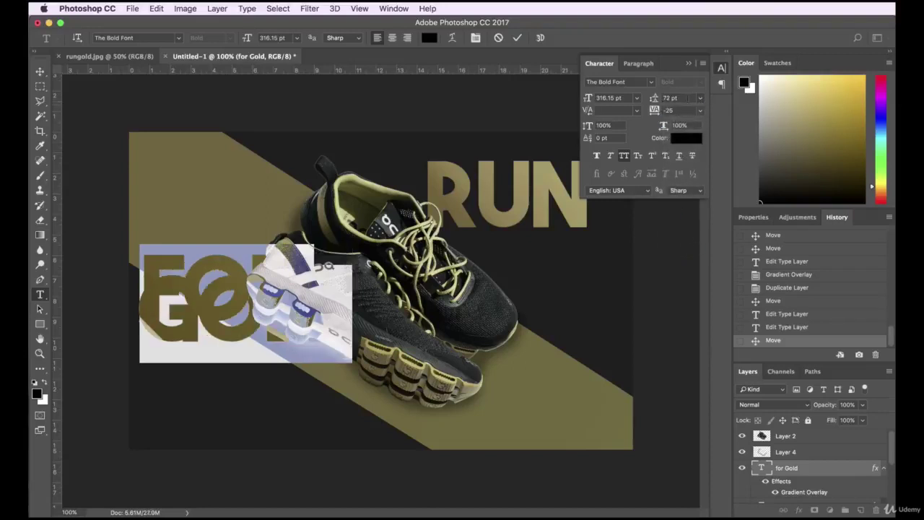
pyautogui.write('222')
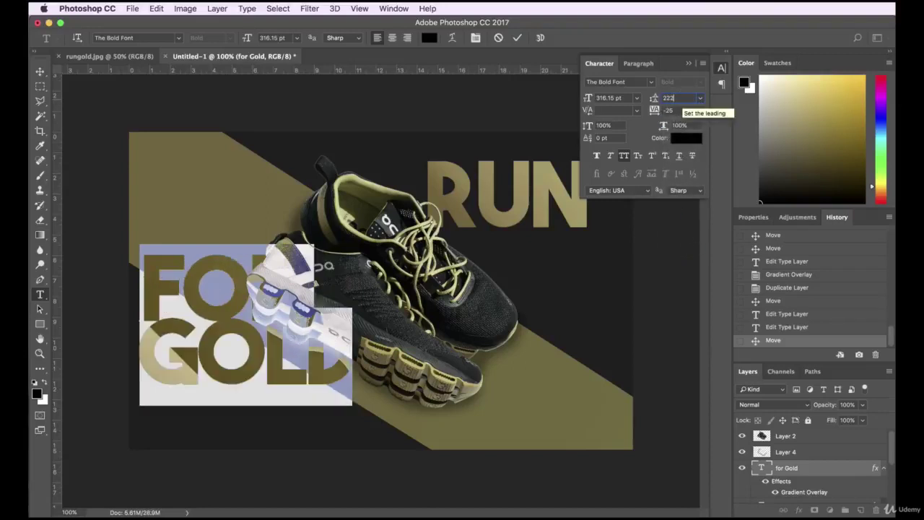
pyautogui.write('260')
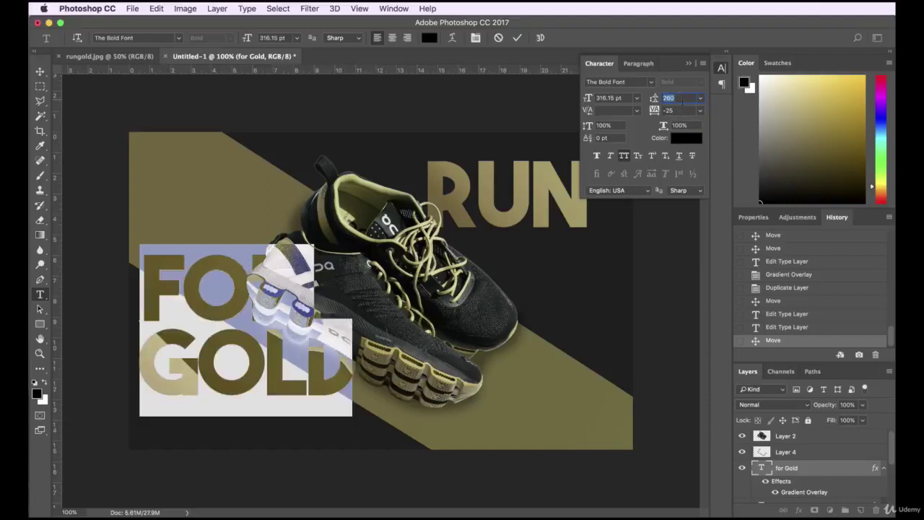
pyautogui.write('250')
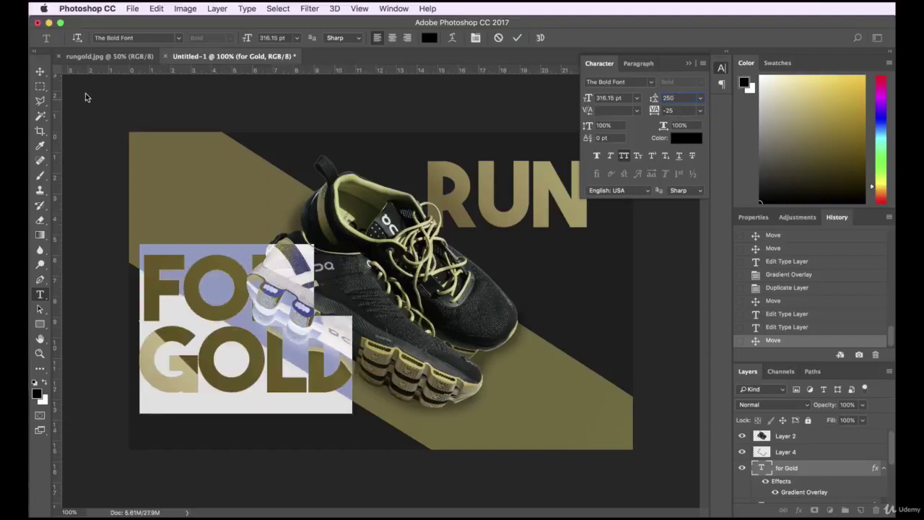
# Move the "for Gold" text down toward the canvas's lower-left corner and scale it proportionally to about 77%.
pyautogui.click(40, 72)
pyautogui.moveTo(215, 310); pyautogui.dragTo(227, 354)
pyautogui.hotkey('ctrl', 't')
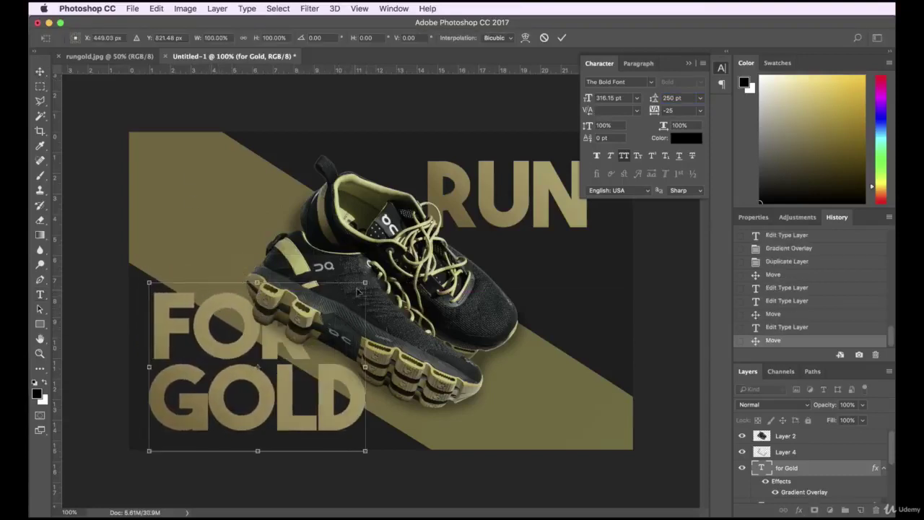
pyautogui.moveTo(365, 282); pyautogui.dragTo(316, 321)
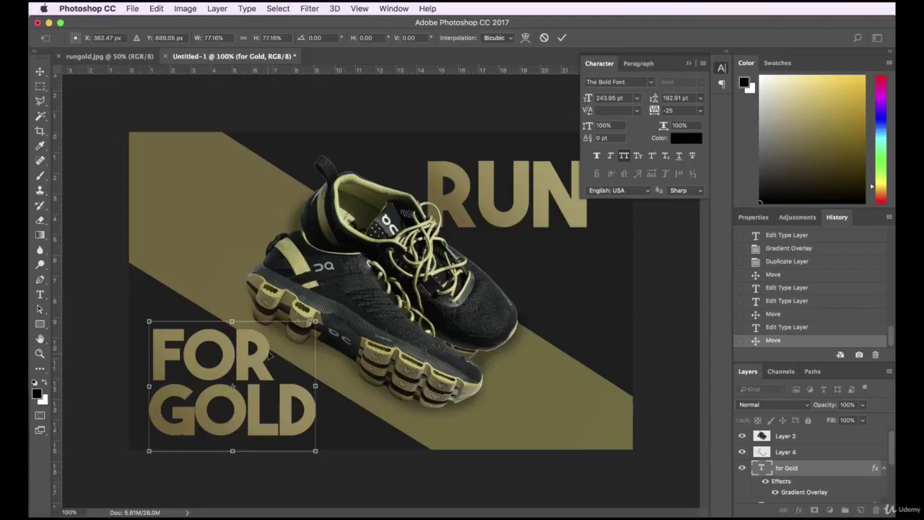
pyautogui.press('Return')
# Reduce the font size of only the word "for" so it is clearly smaller than "Gold".
pyautogui.doubleClick(764, 468)
pyautogui.doubleClick(224, 350)
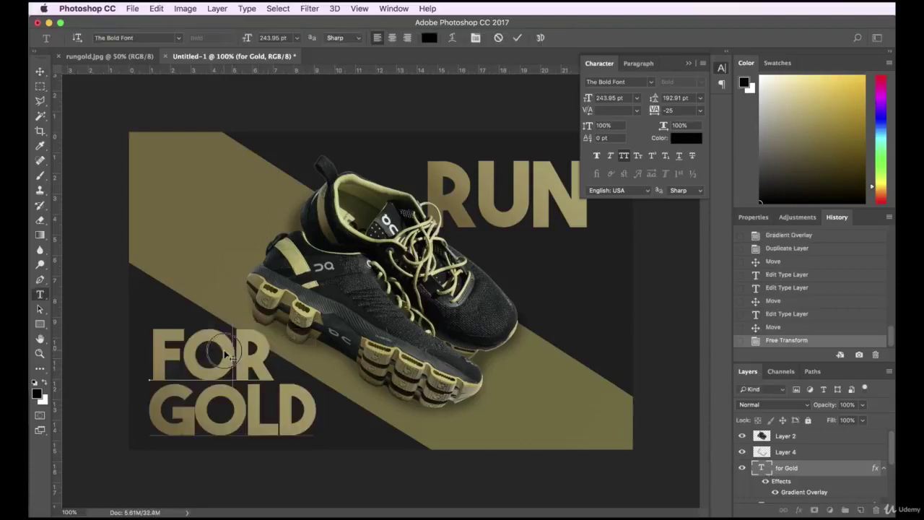
pyautogui.press('super+alt+shift+comma')
pyautogui.press('super+alt+shift+comma')
pyautogui.press('super+alt+shift+comma')
pyautogui.press('super+alt+shift+comma')
pyautogui.press('super+alt+shift+comma')
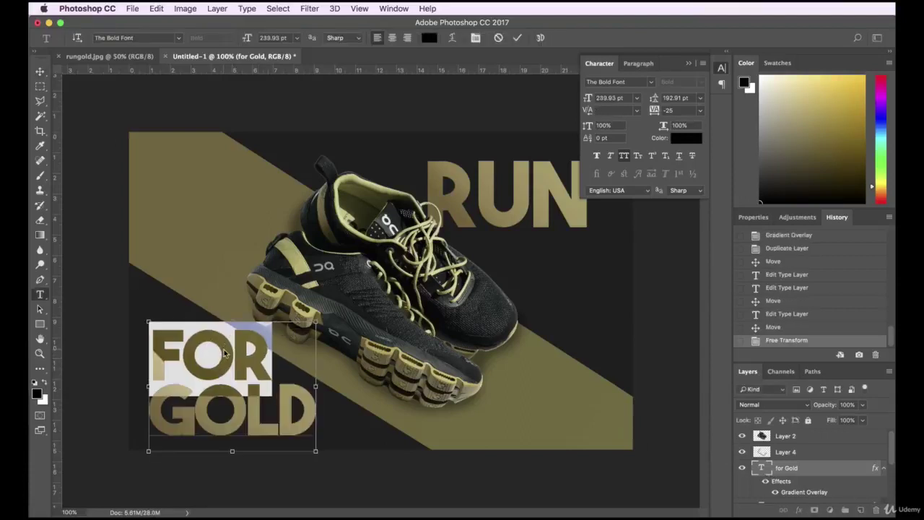
pyautogui.press('super+alt+shift+comma')
pyautogui.press('super+alt+shift+comma')
pyautogui.press('super+alt+shift+comma')
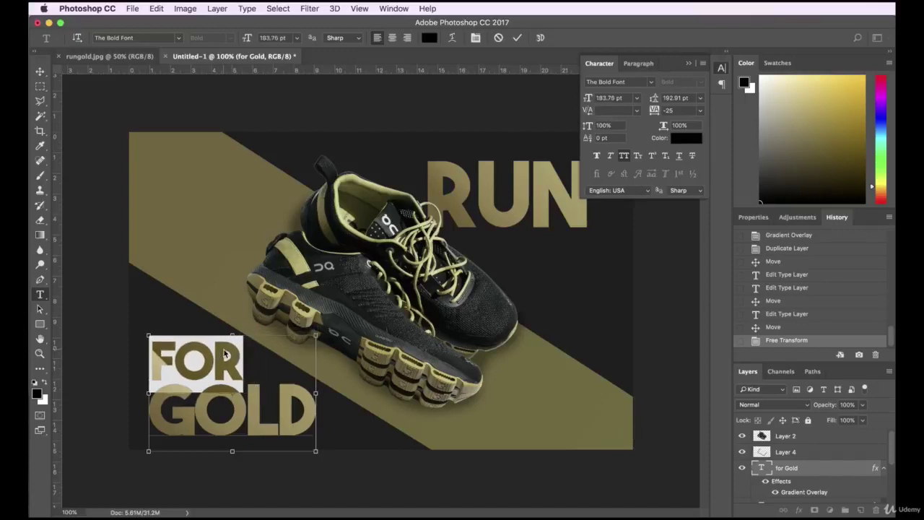
pyautogui.click(40, 71)
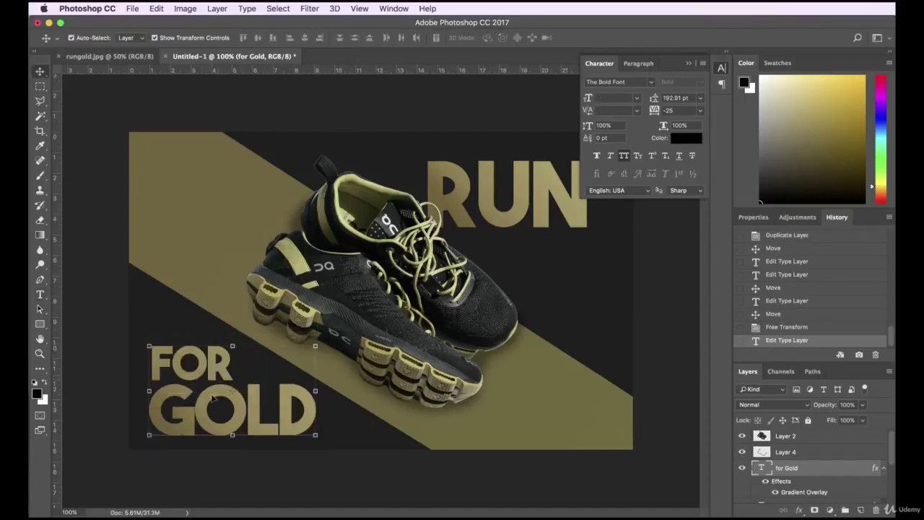
# Scale the whole "for Gold" text up slightly and shift it a little away from the canvas's left edge.
pyautogui.moveTo(316, 348); pyautogui.dragTo(330, 333)
pyautogui.moveTo(311, 413)
pyautogui.mouseDown()
pyautogui.moveTo(329, 426)
pyautogui.moveTo(329, 411)
pyautogui.mouseUp()
pyautogui.press('Return')
# Set the font size of the word "for" to 153.11 pt, nudge the text block slightly, and collapse the character settings.
pyautogui.doubleClick(761, 468)
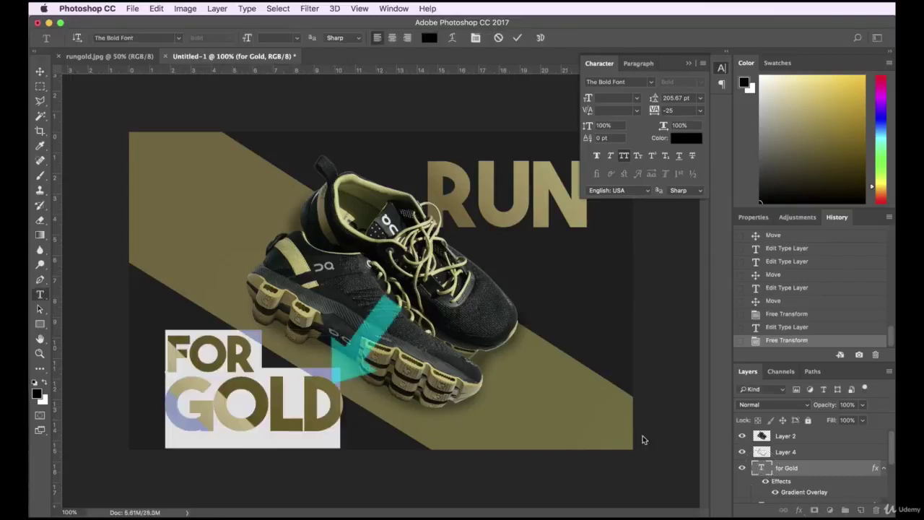
pyautogui.moveTo(271, 358); pyautogui.dragTo(135, 338)
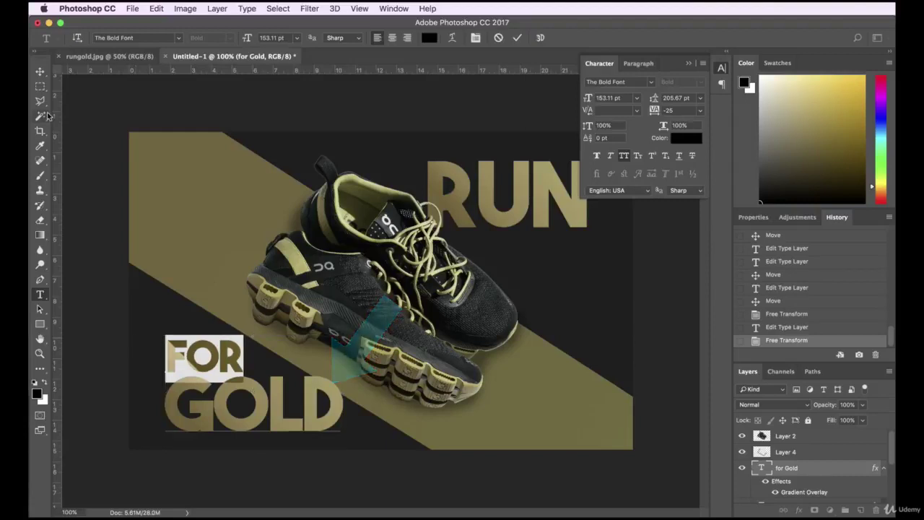
pyautogui.click(39, 71)
pyautogui.moveTo(338, 406); pyautogui.dragTo(336, 403)
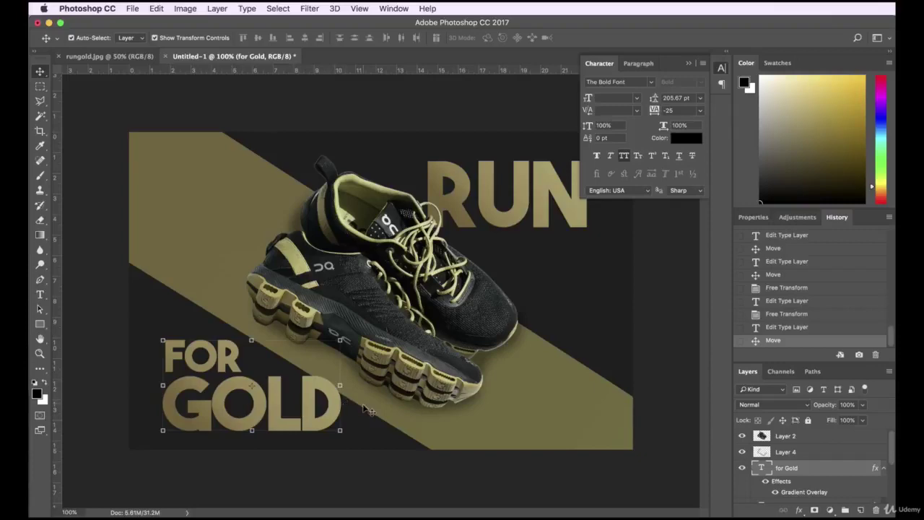
pyautogui.click(688, 64)
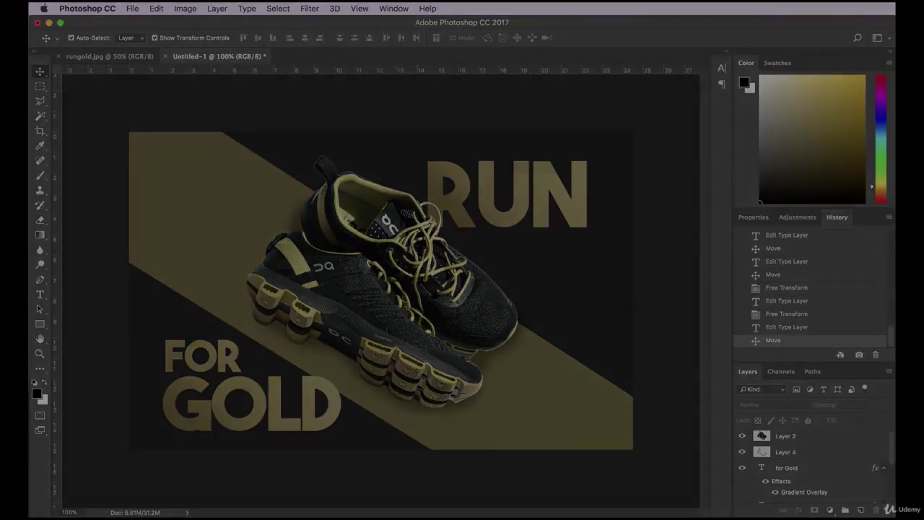
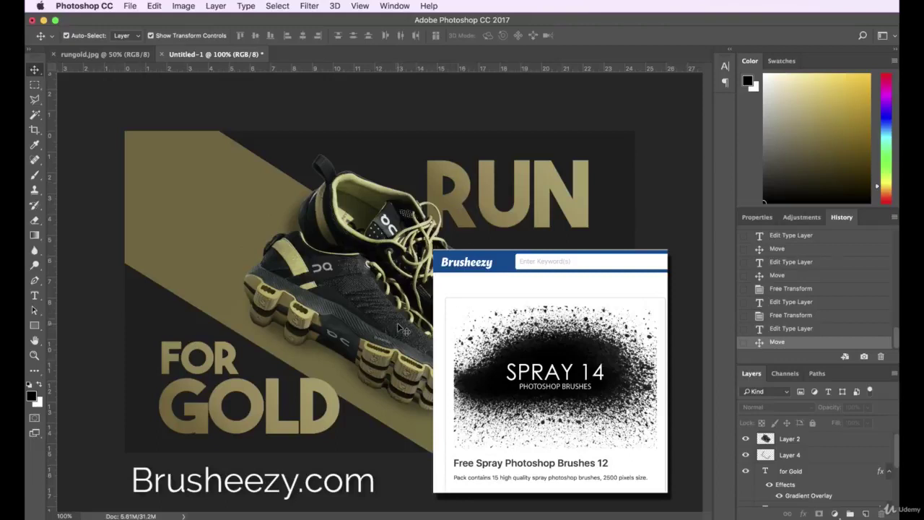
# Choose a round 2500 px spray splatter brush for the Brush tool from the preset list.
pyautogui.click(34, 176)
pyautogui.click(84, 36)
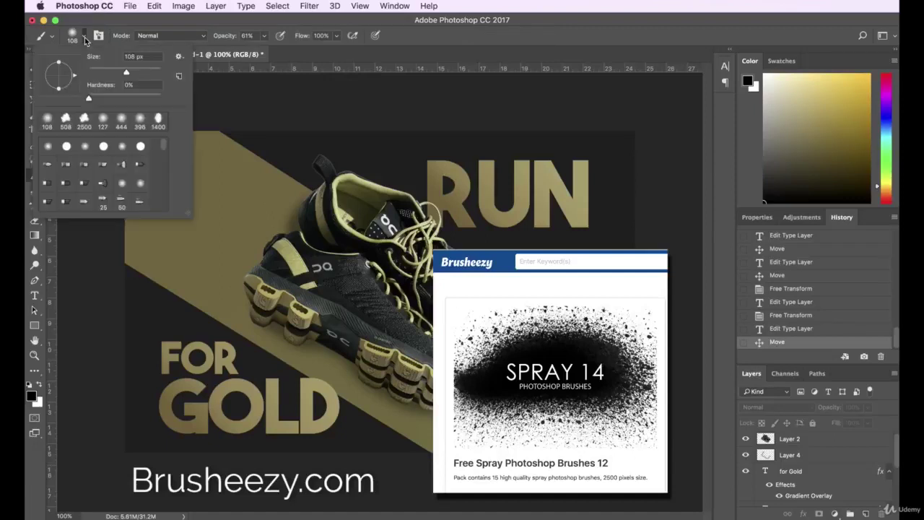
pyautogui.scroll(-10, 160, 174)
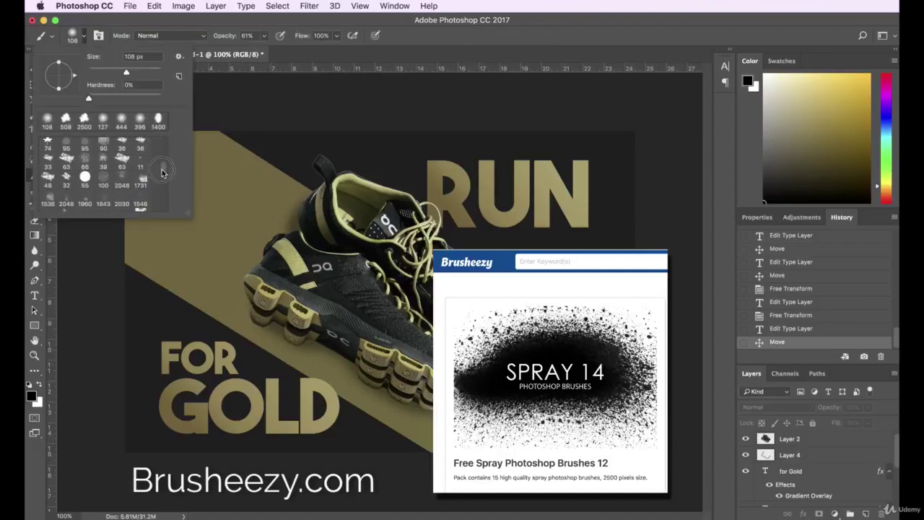
pyautogui.scroll(-5, 160, 189)
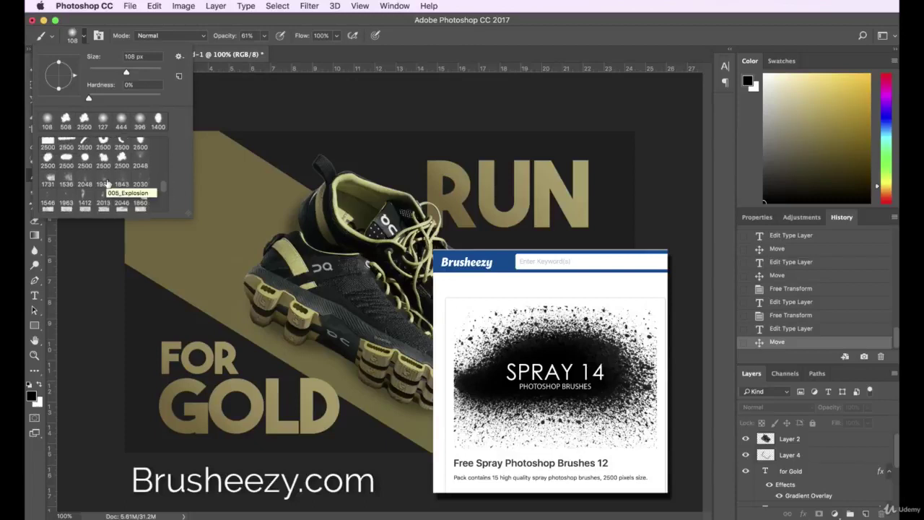
pyautogui.scroll(-5, 104, 184)
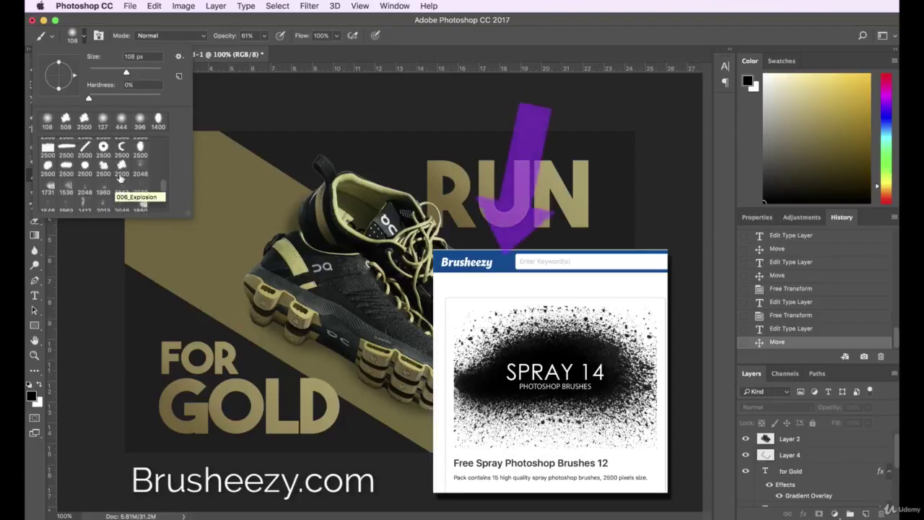
pyautogui.scroll(-3, 116, 184)
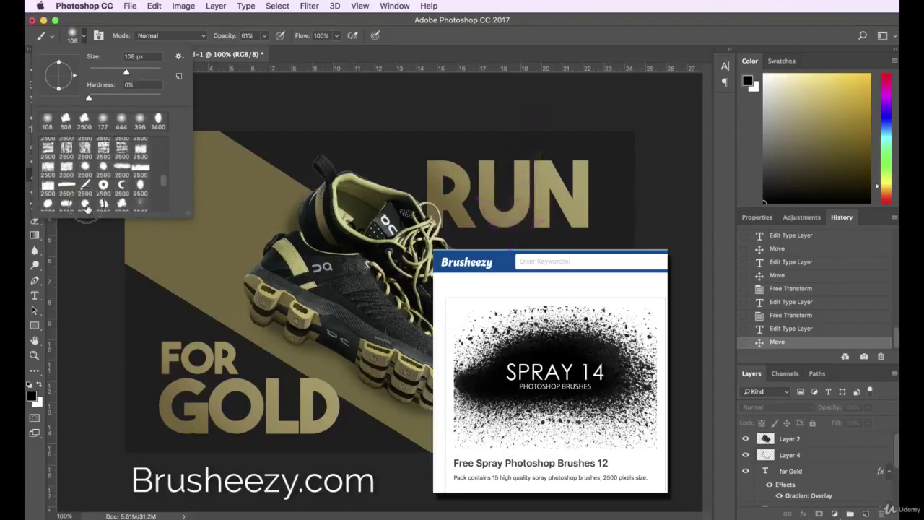
pyautogui.click(84, 205)
pyautogui.press('Return')
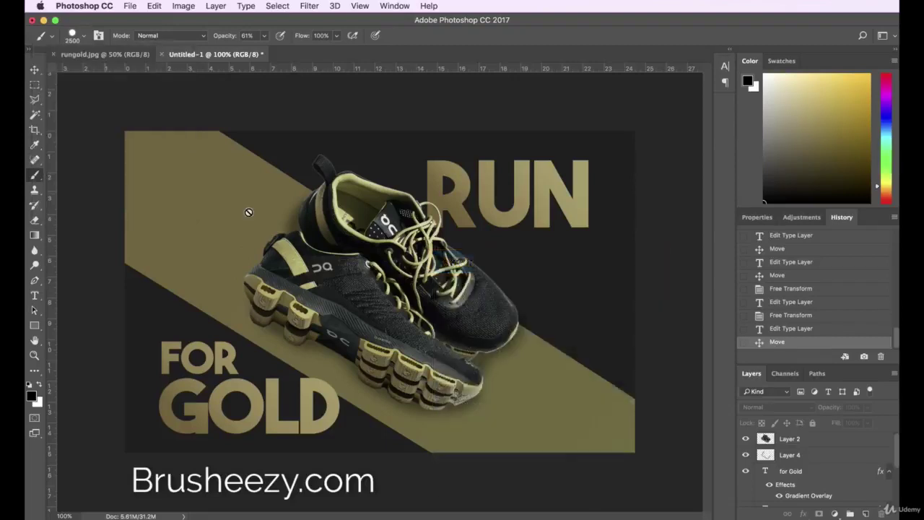
# Add a new layer above the sneakers and set the spray brush size to 1700 px.
pyautogui.click(867, 514)
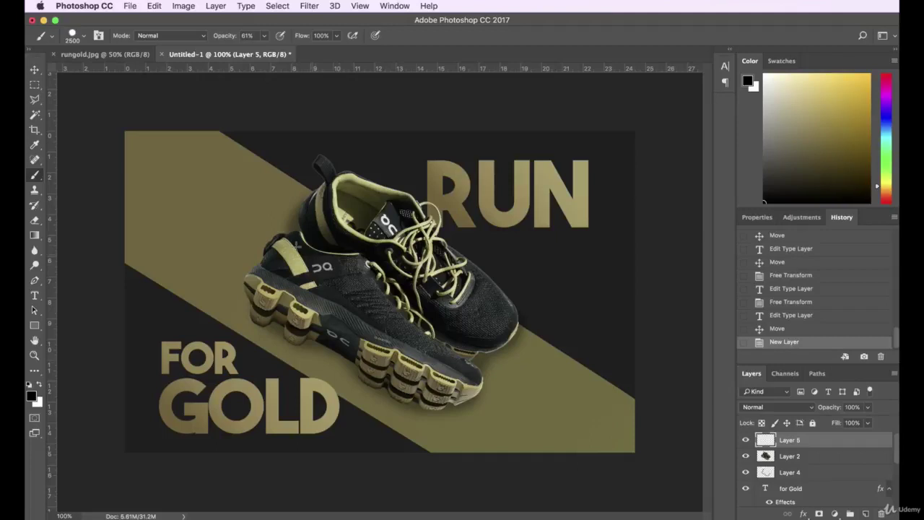
pyautogui.click(83, 35)
pyautogui.click(157, 74)
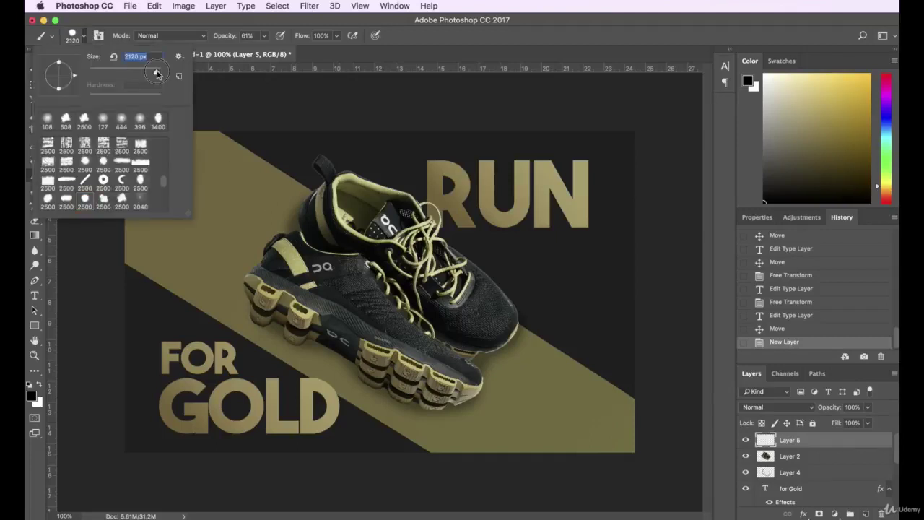
pyautogui.moveTo(156, 74); pyautogui.dragTo(153, 73)
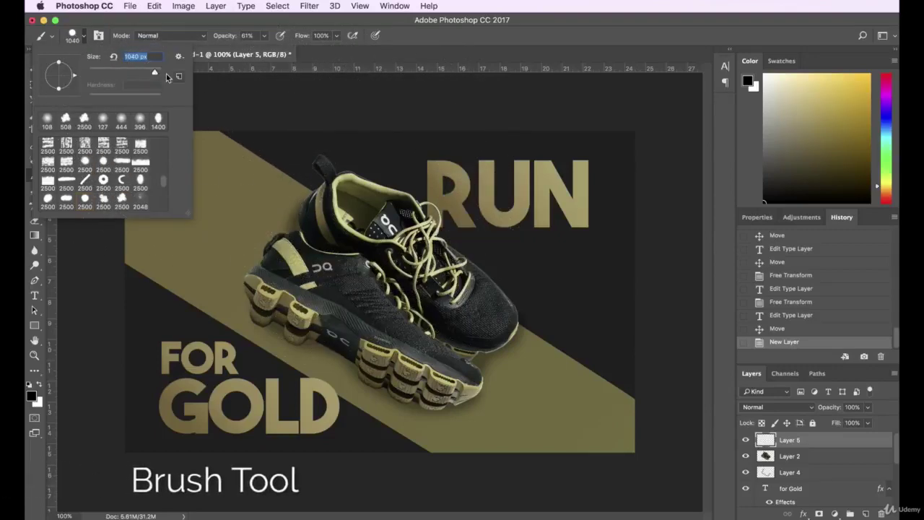
pyautogui.write('1700')
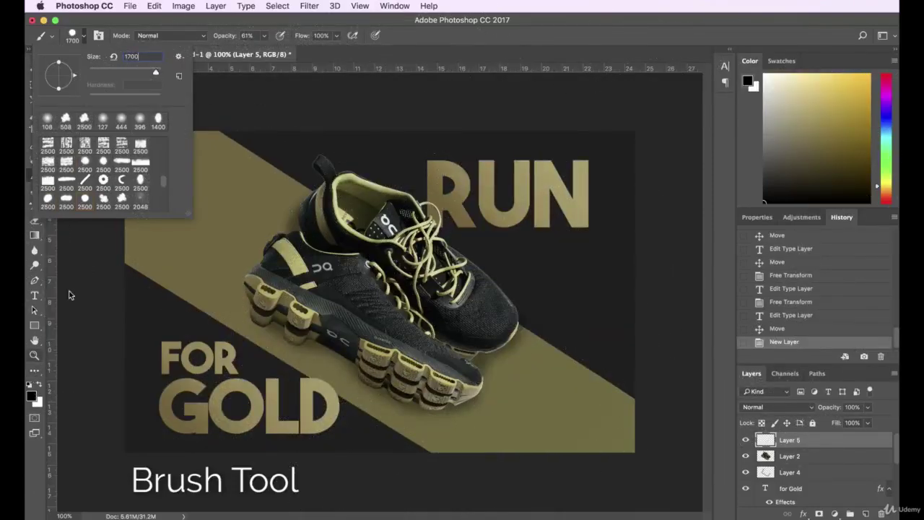
pyautogui.press('Return')
# With black as the foreground color, stamp the spray brush once over the left side and once over "RUN" on Layer 5.
pyautogui.click(34, 69)
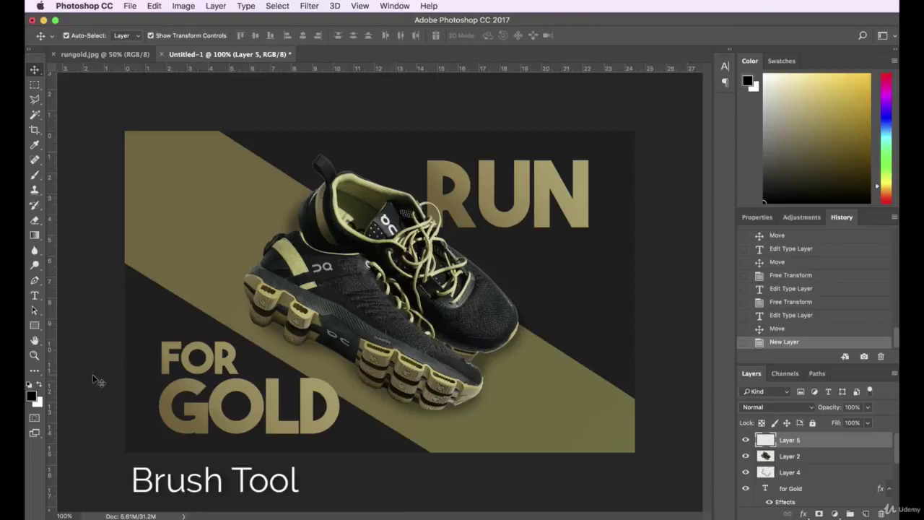
pyautogui.click(34, 175)
pyautogui.click(31, 395)
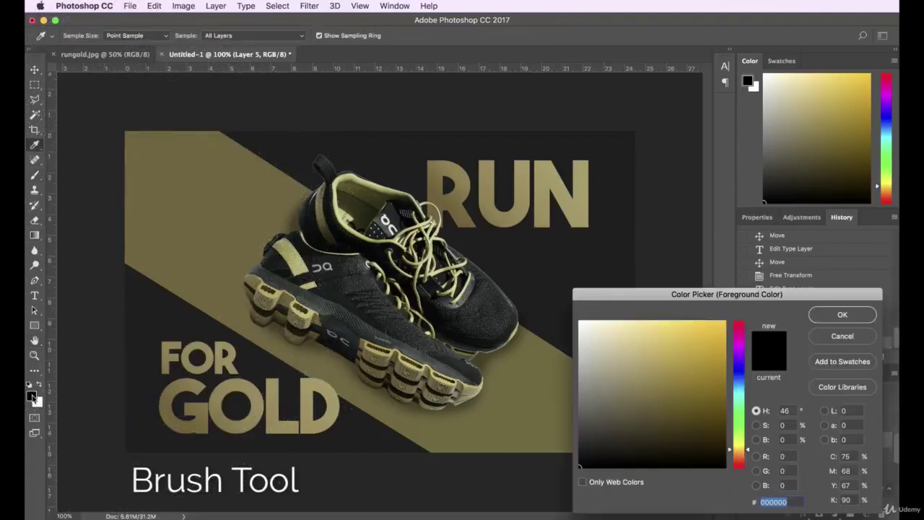
pyautogui.click(845, 319)
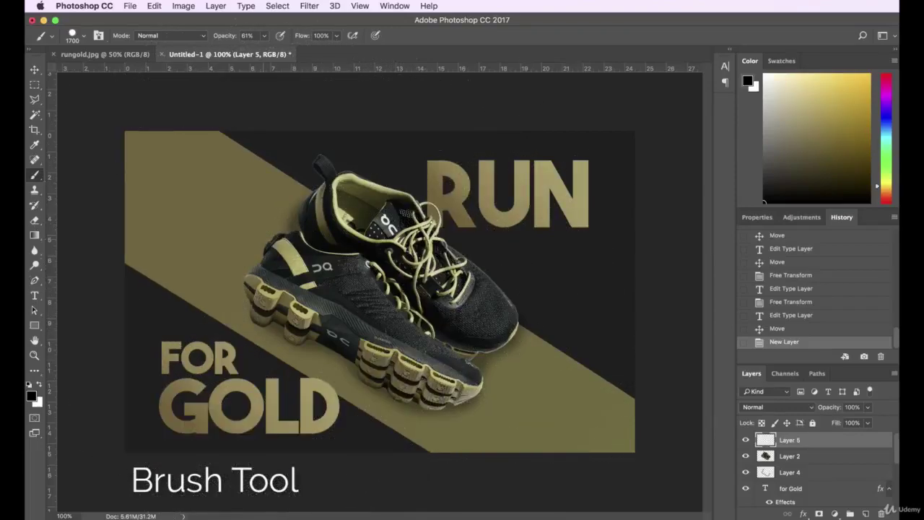
pyautogui.click(266, 273)
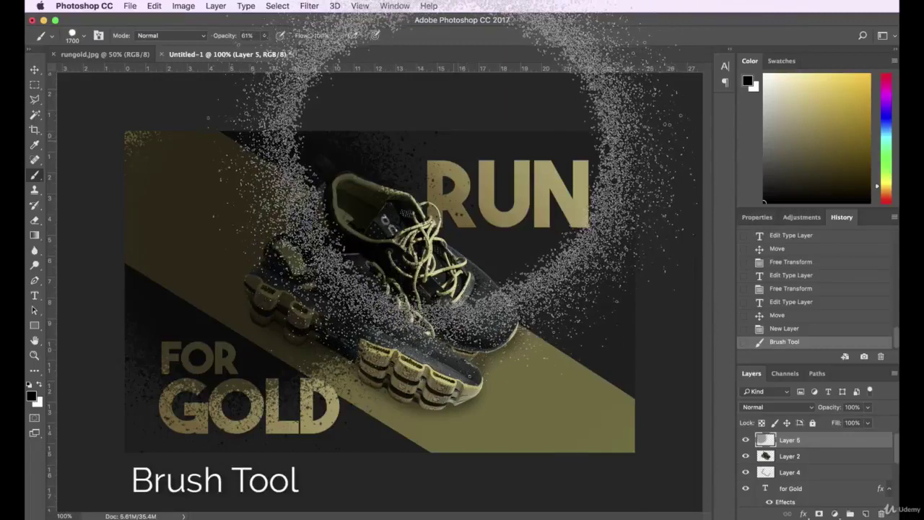
pyautogui.click(520, 239)
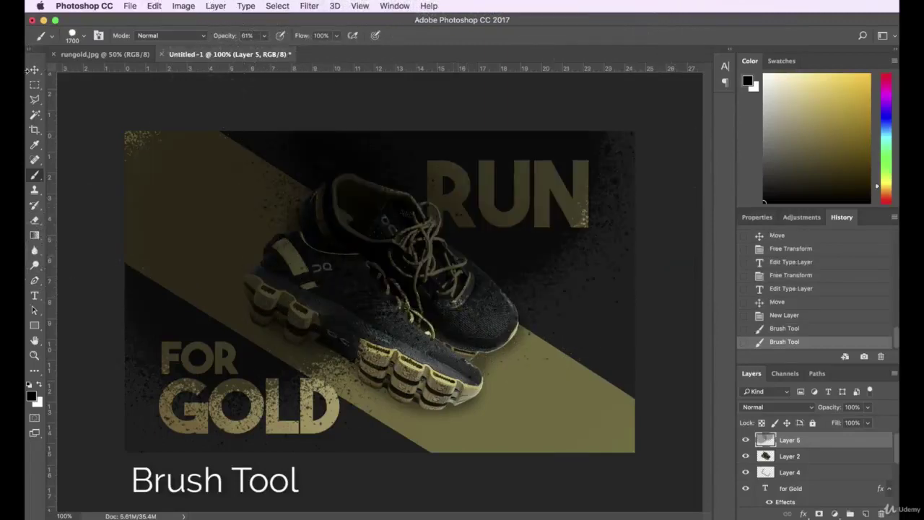
# Move Layer 5 with the black spray below the gold band's Layer 3, directly above Layer 1.
pyautogui.click(34, 69)
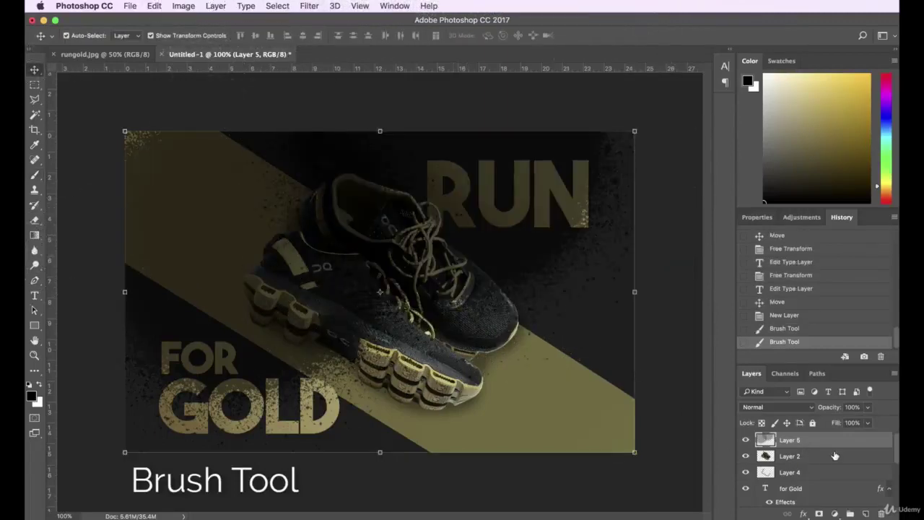
pyautogui.moveTo(836, 440); pyautogui.dragTo(776, 481)
pyautogui.click(776, 481)
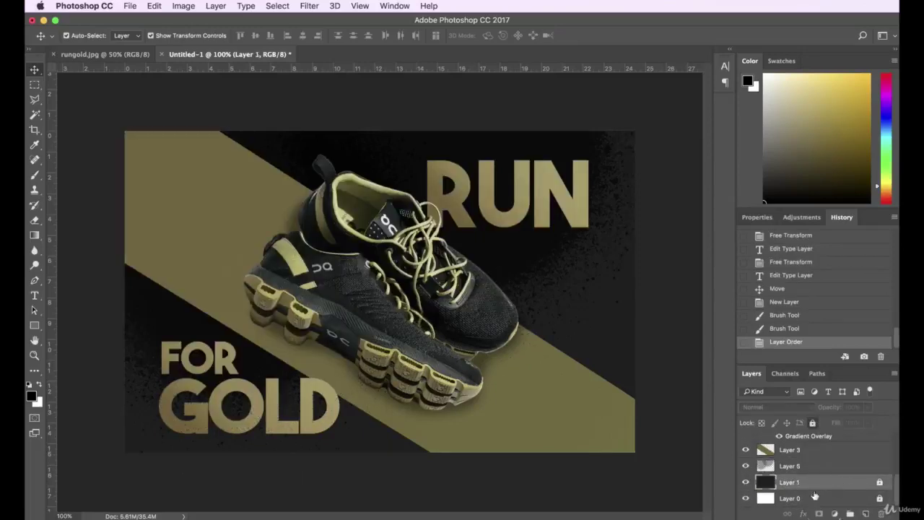
pyautogui.click(794, 465)
pyautogui.click(688, 149)
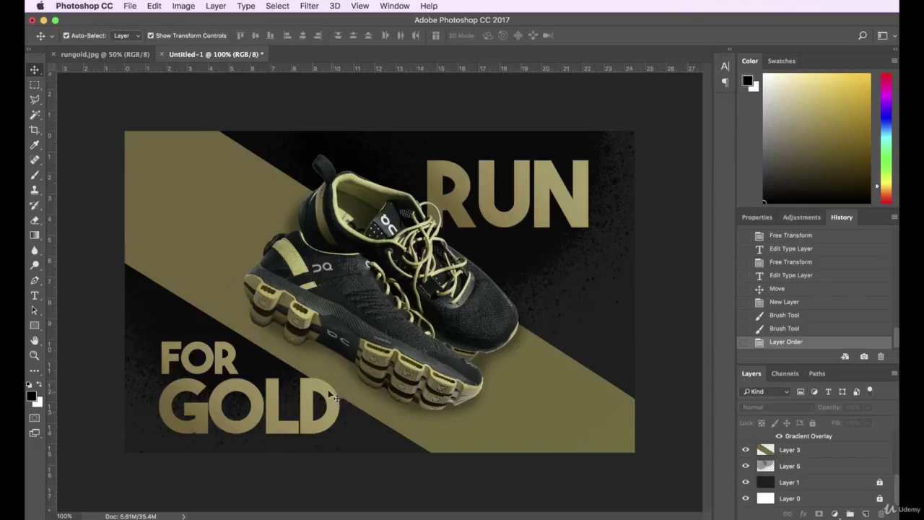
# Apply a Hue/Saturation adjustment to the gold band on Layer 3 with saturation -15 and lightness -2.
pyautogui.click(200, 205)
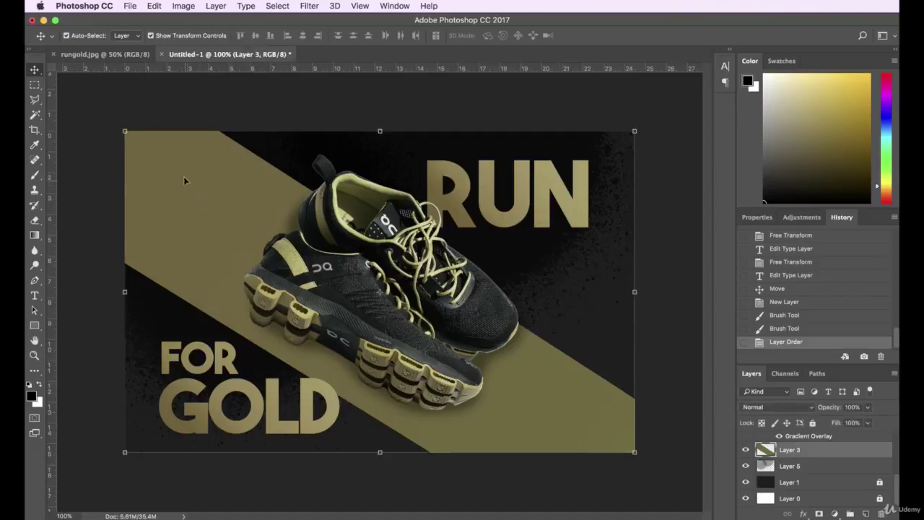
pyautogui.click(685, 205)
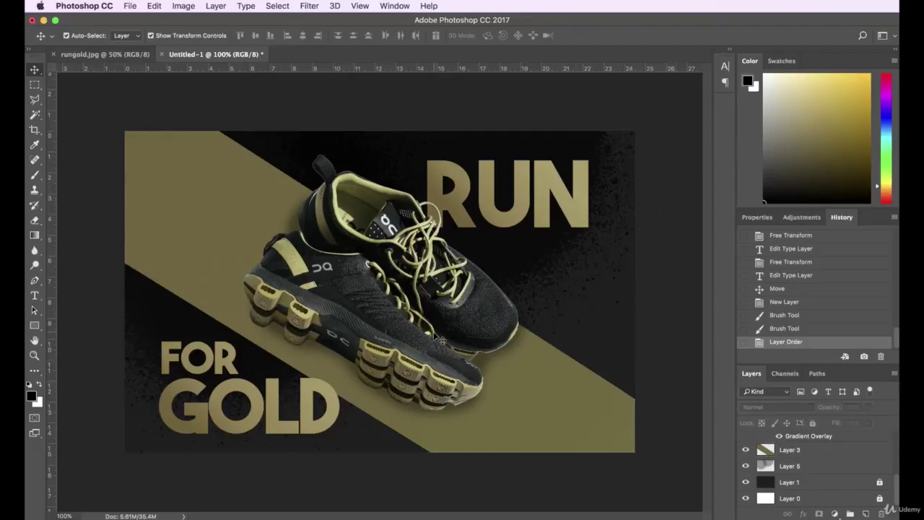
pyautogui.click(543, 437)
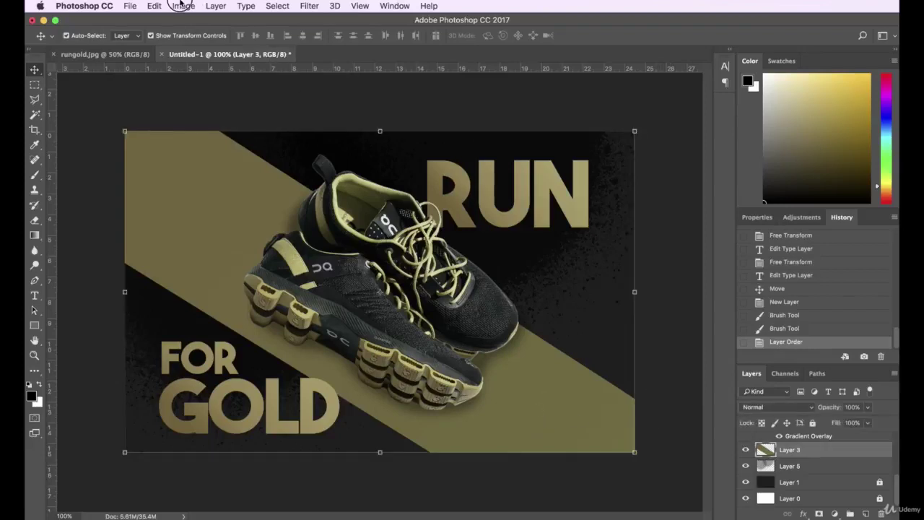
pyautogui.click(184, 6)
pyautogui.moveTo(186, 37)
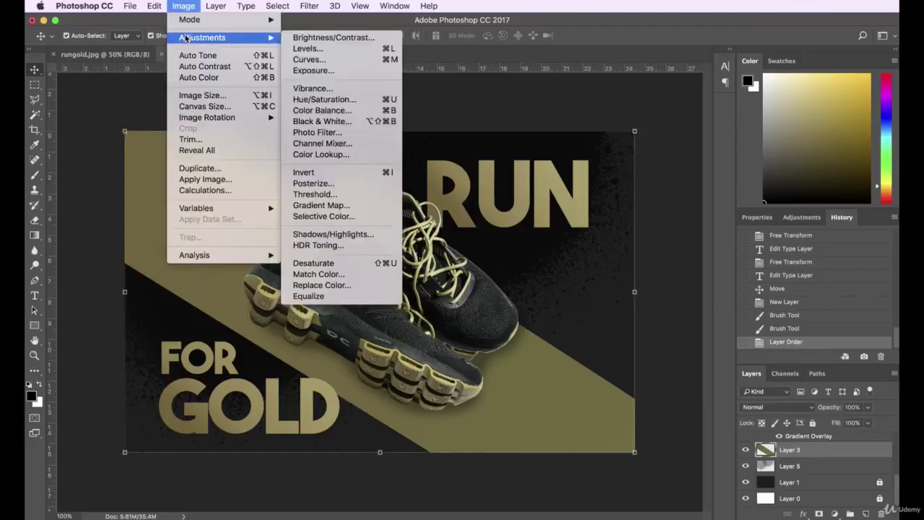
pyautogui.click(332, 99)
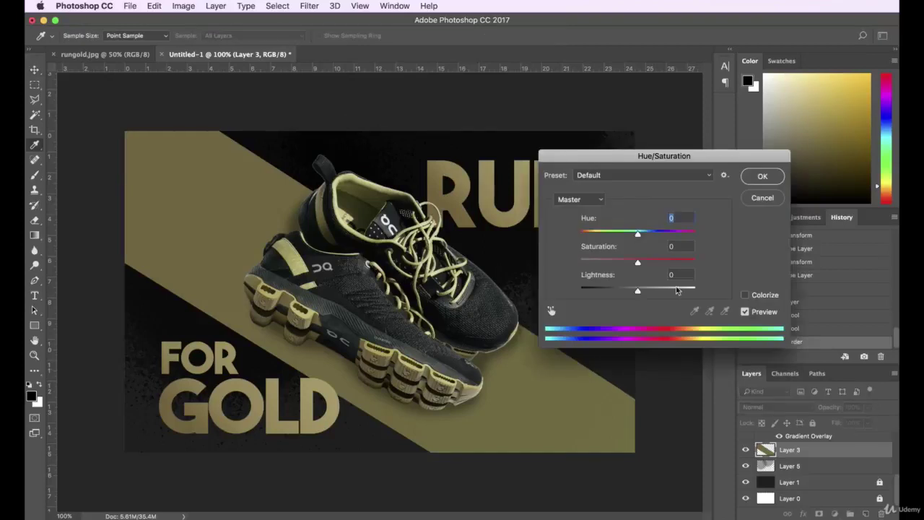
pyautogui.moveTo(649, 264); pyautogui.dragTo(638, 234)
pyautogui.click(647, 235)
pyautogui.moveTo(636, 291); pyautogui.dragTo(637, 291)
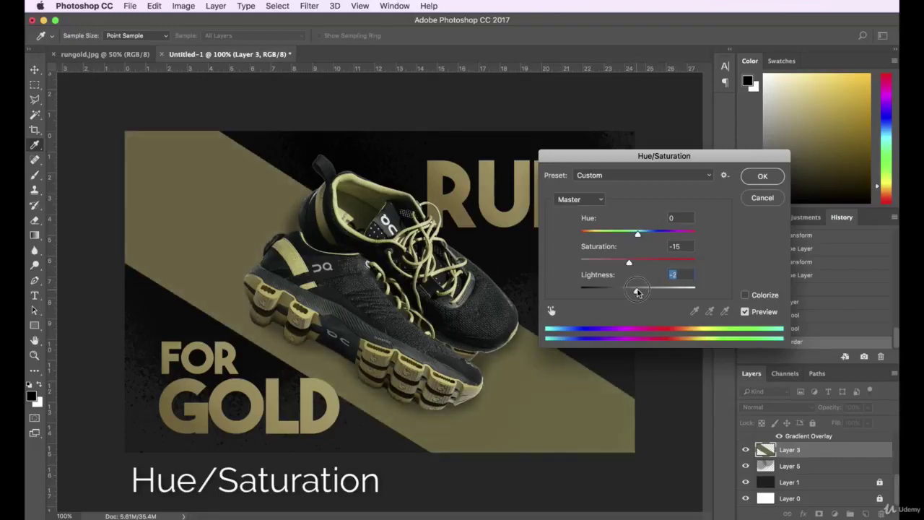
pyautogui.click(764, 177)
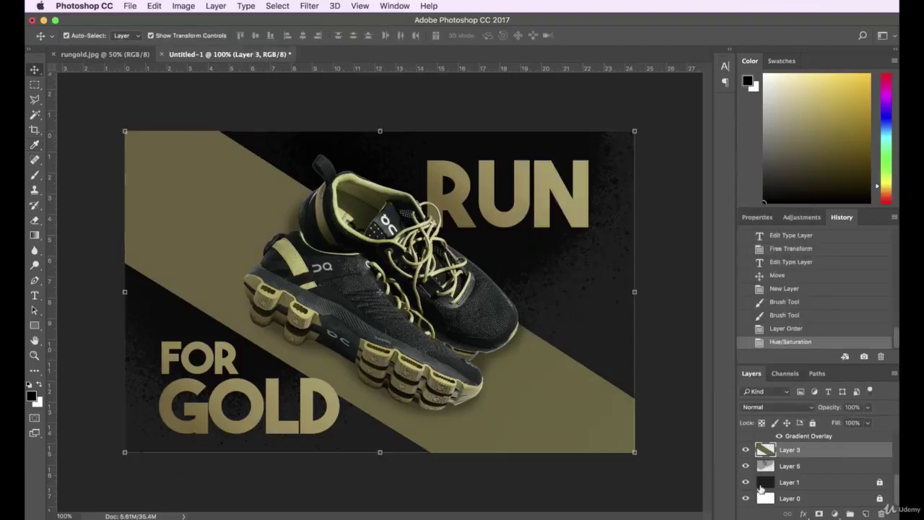
# Add 4% uniform monochromatic noise to the gold band's Layer 3 and compare the band with and without the noise.
pyautogui.click(304, 6)
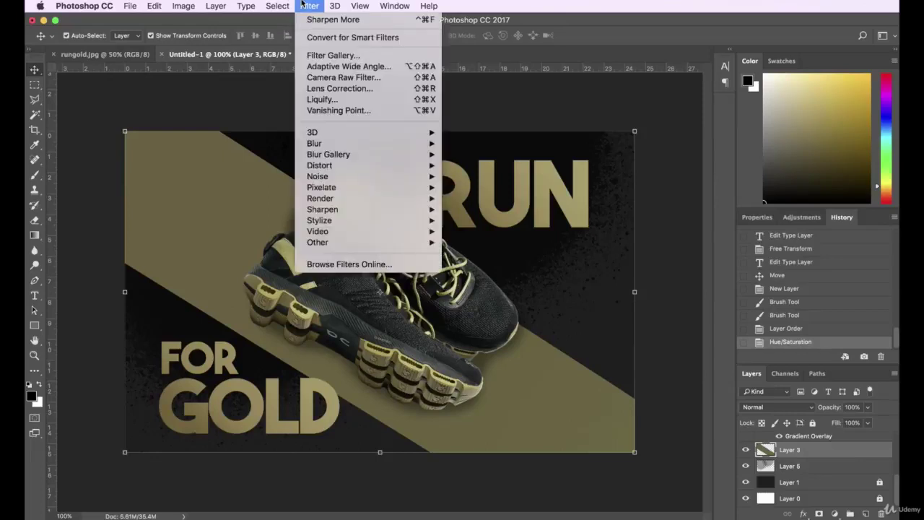
pyautogui.moveTo(286, 4)
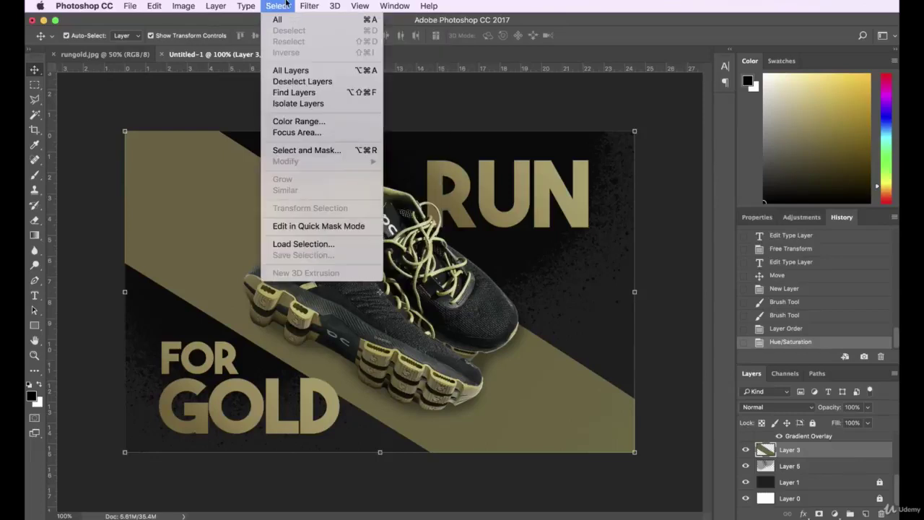
pyautogui.moveTo(317, 4)
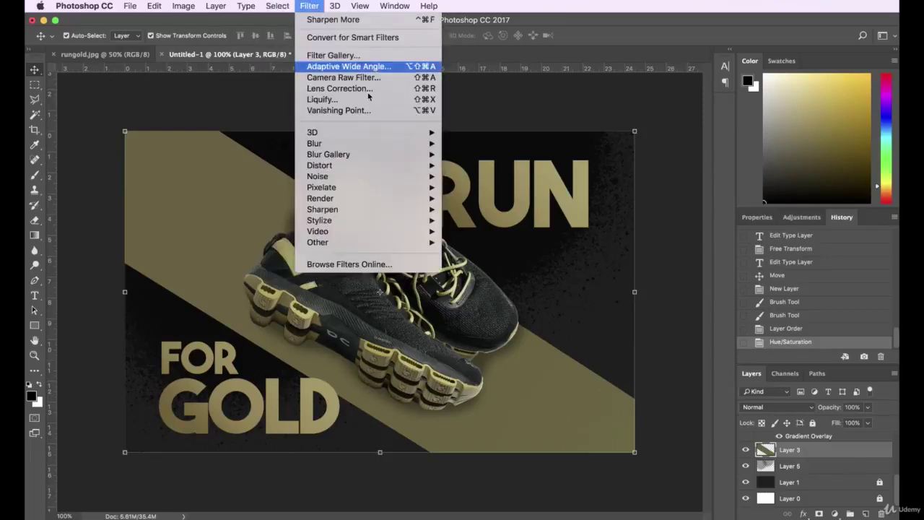
pyautogui.moveTo(413, 180)
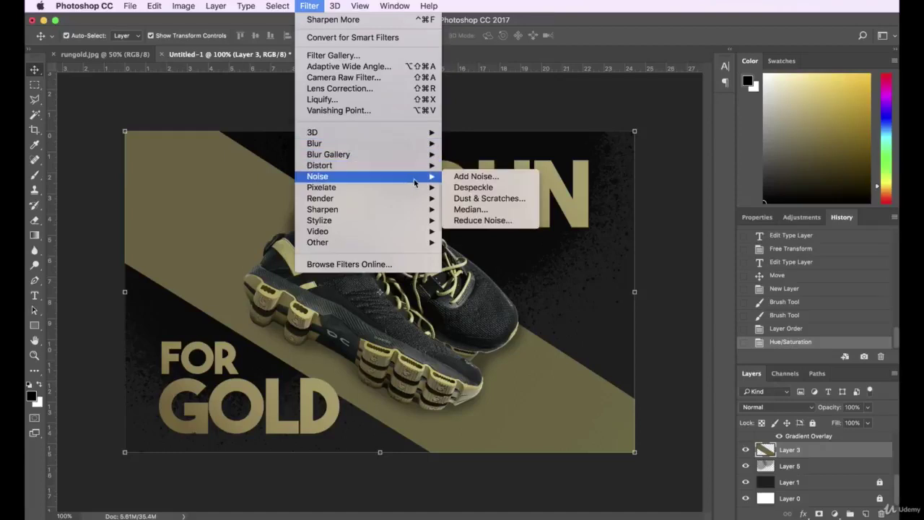
pyautogui.click(476, 177)
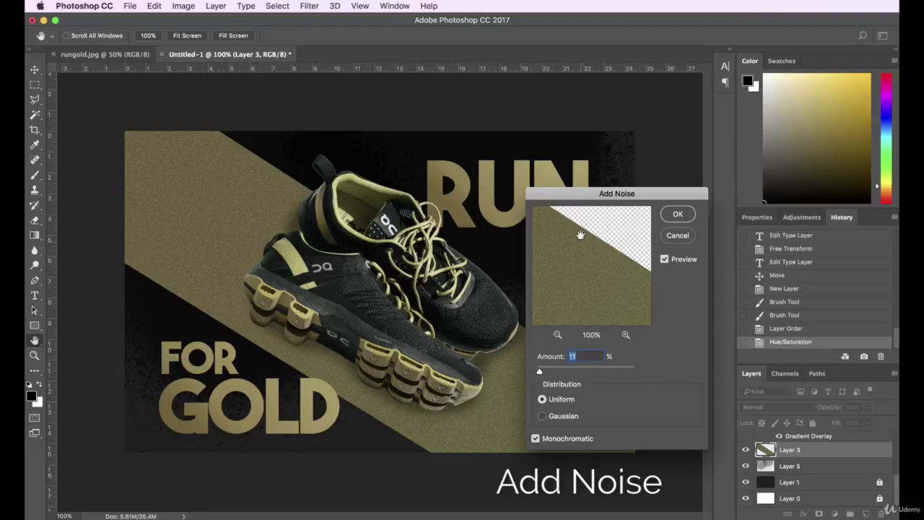
pyautogui.moveTo(579, 195); pyautogui.dragTo(613, 118)
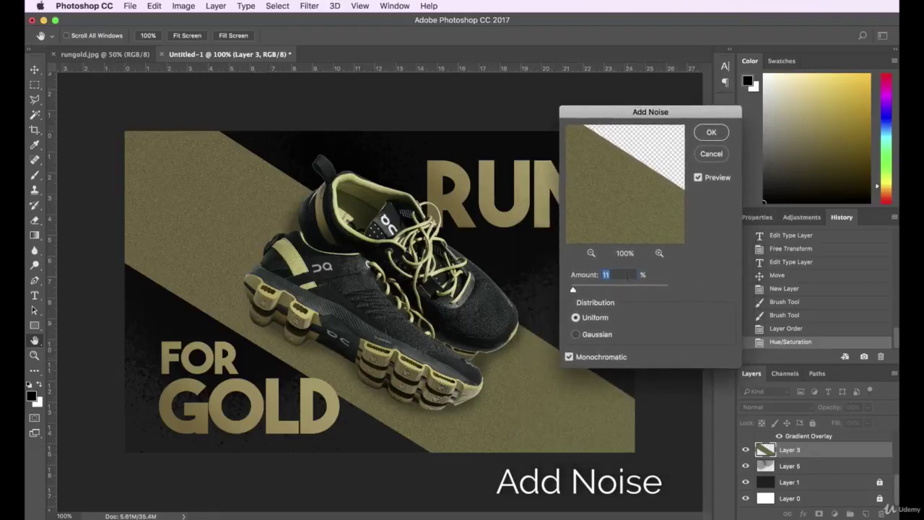
pyautogui.write('5')
pyautogui.moveTo(573, 289)
pyautogui.mouseDown()
pyautogui.moveTo(666, 292)
pyautogui.moveTo(576, 292)
pyautogui.mouseUp()
pyautogui.write('4')
pyautogui.click(711, 135)
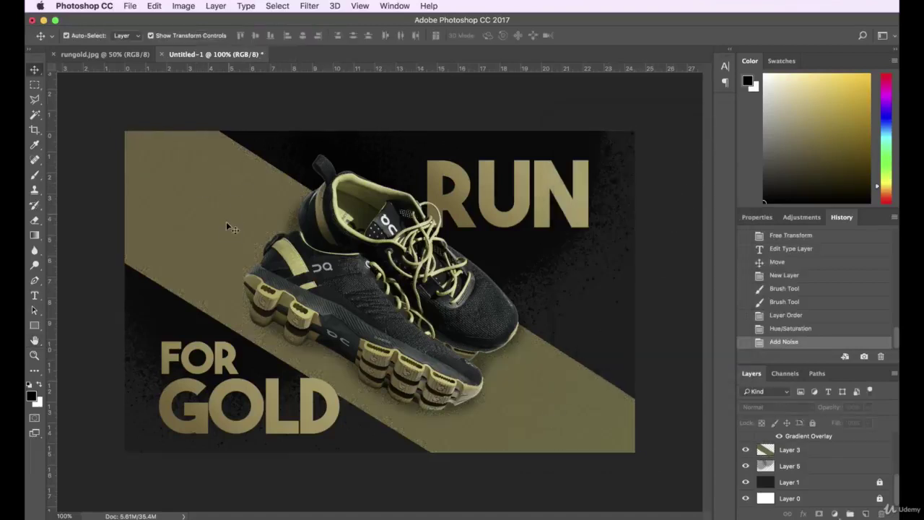
pyautogui.click(803, 319)
pyautogui.click(798, 343)
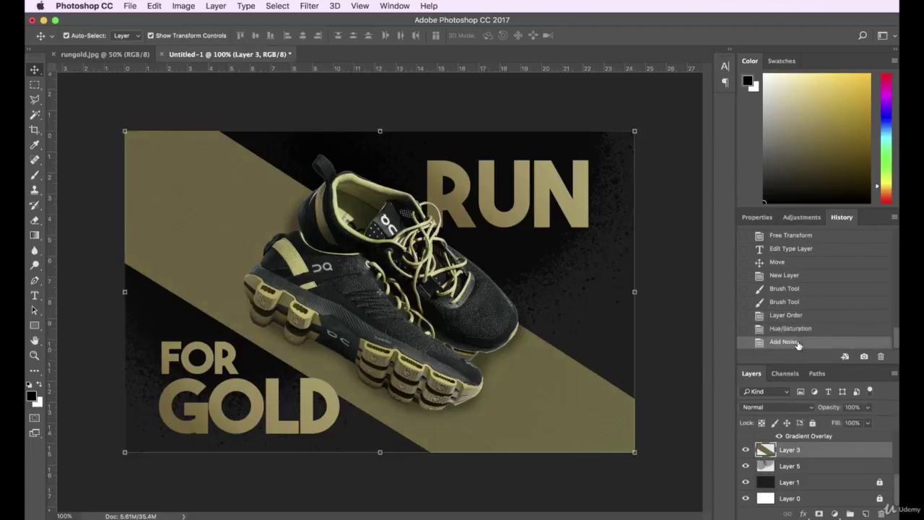
pyautogui.click(689, 280)
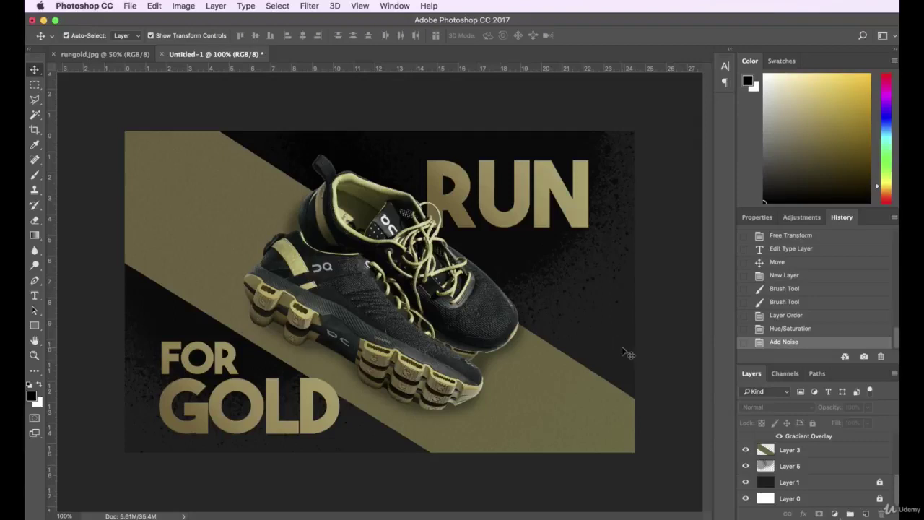
# Unlock the dark background on Layer 1 and reapply the last Add Noise filter to it.
pyautogui.click(809, 484)
pyautogui.click(812, 423)
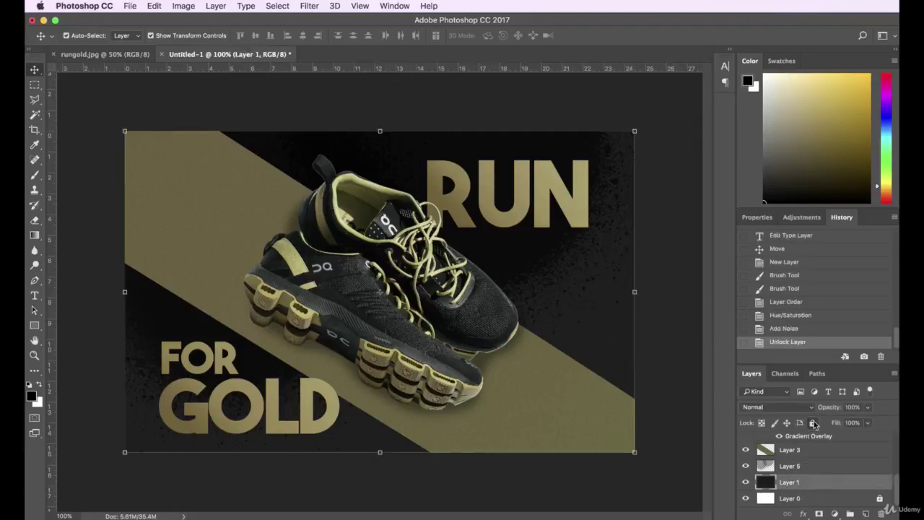
pyautogui.click(309, 6)
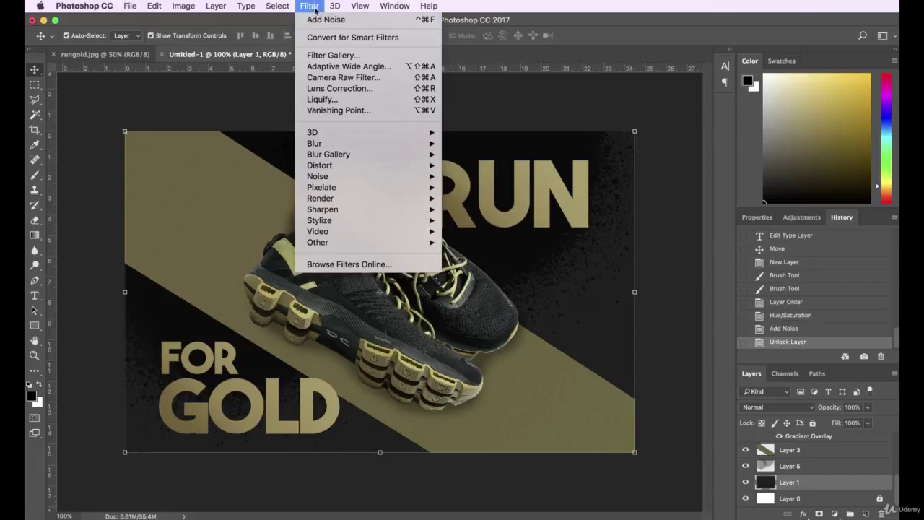
pyautogui.click(325, 20)
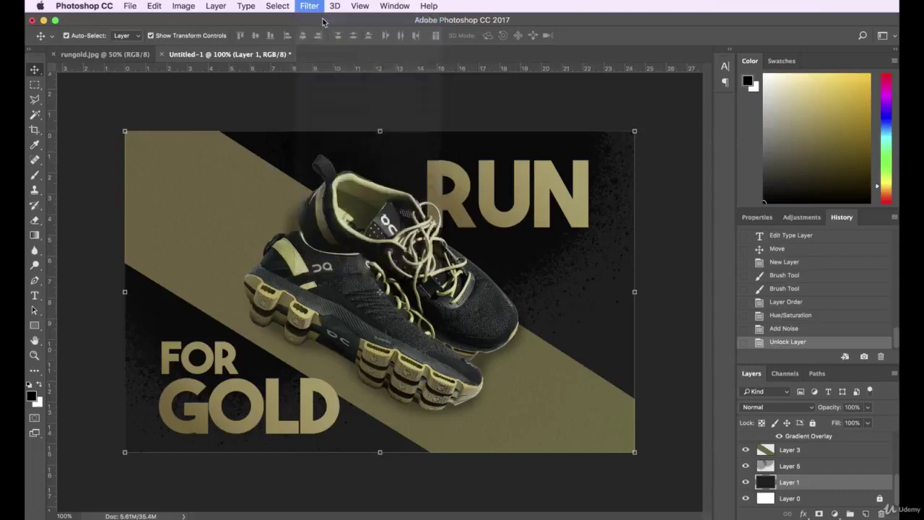
pyautogui.click(660, 362)
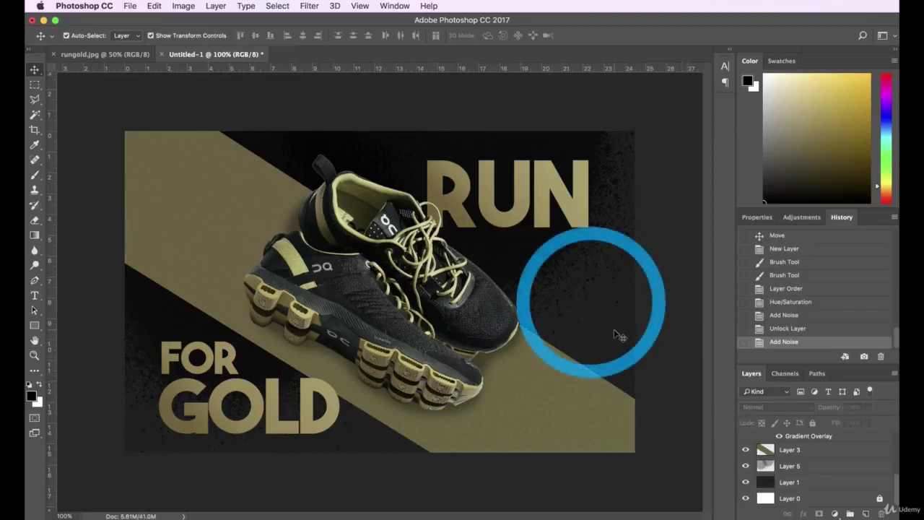
# Rasterize the "RUN" text layer and reapply the last Add Noise filter to it.
pyautogui.click(564, 212)
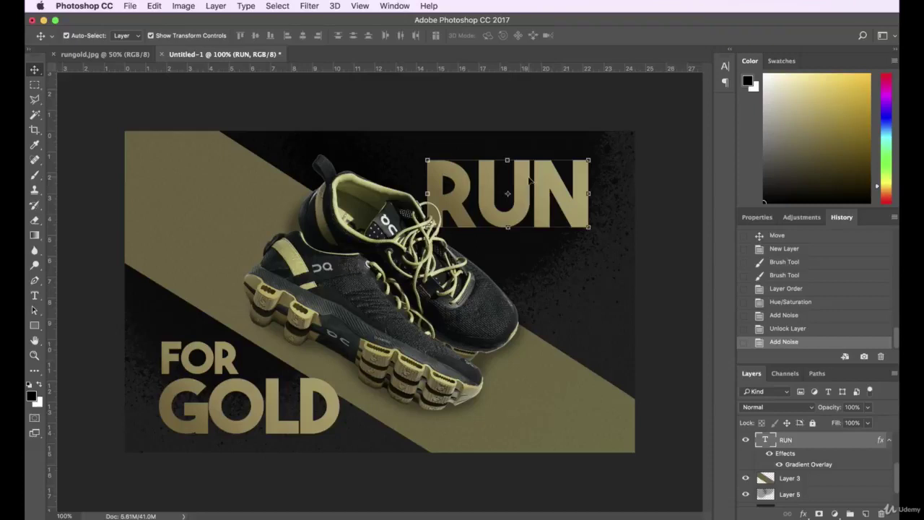
pyautogui.rightClick(859, 442)
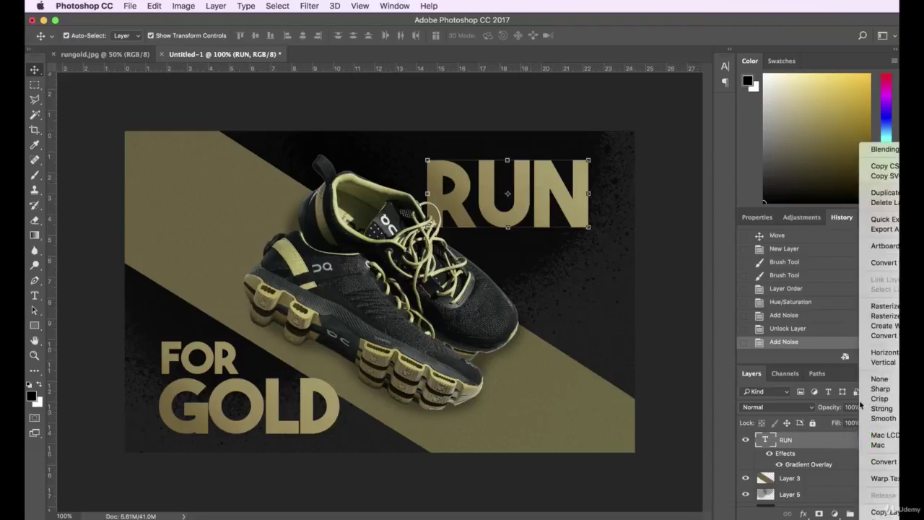
pyautogui.click(880, 307)
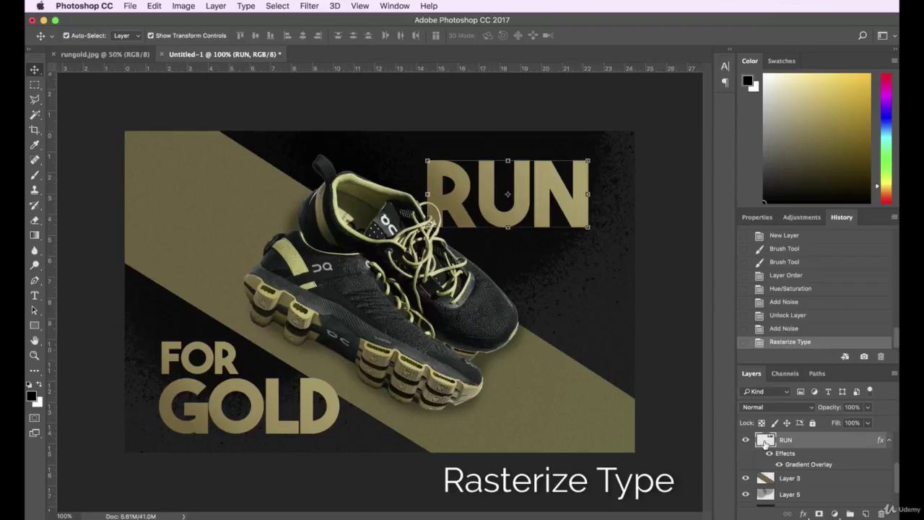
pyautogui.click(307, 5)
pyautogui.click(319, 21)
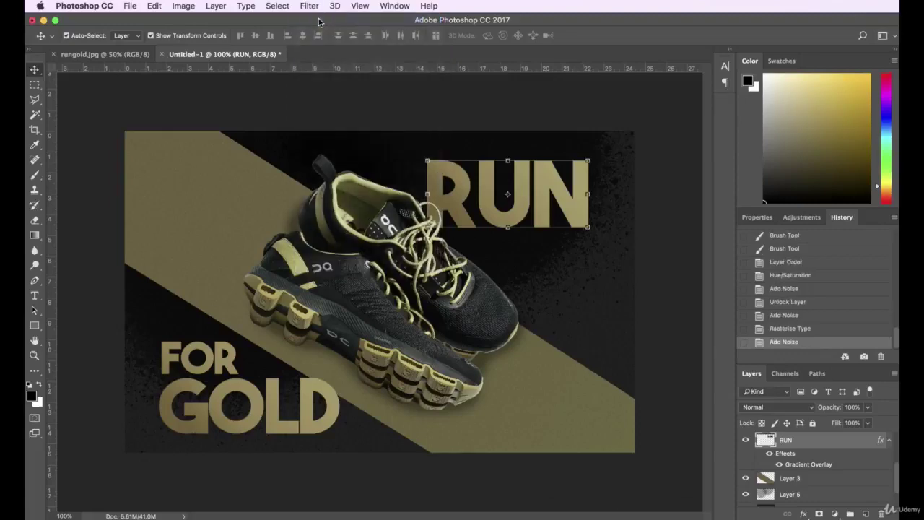
# Duplicate the "for Gold" text layer as "for Gold copy" in the same document and hide the copy.
pyautogui.click(327, 399)
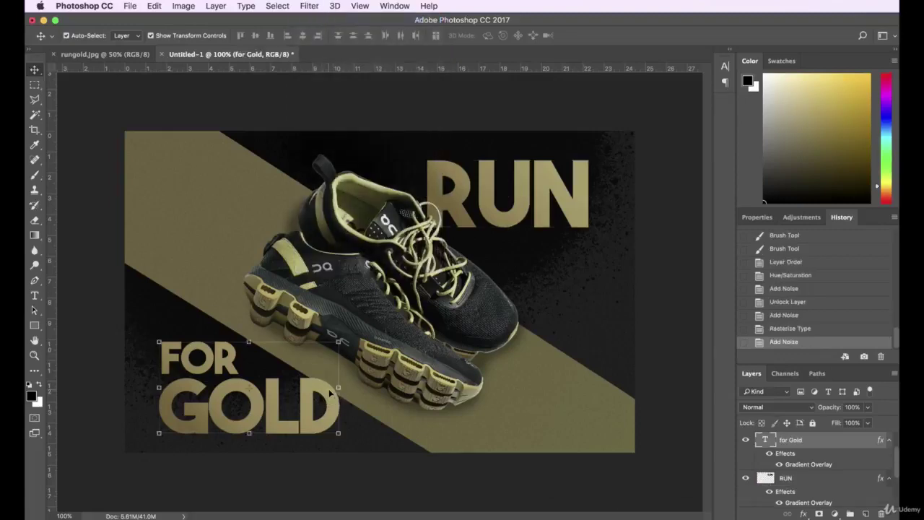
pyautogui.click(184, 6)
pyautogui.click(272, 398)
pyautogui.click(246, 6)
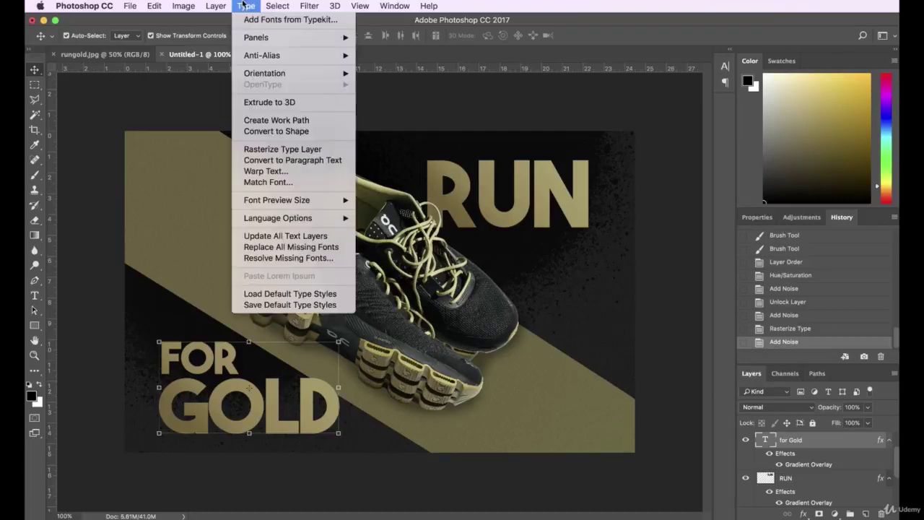
pyautogui.moveTo(216, 6)
pyautogui.click(250, 51)
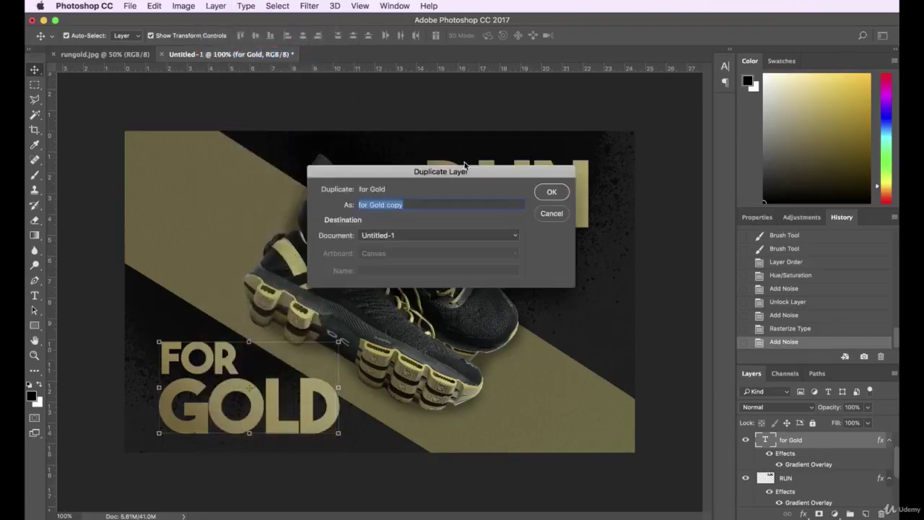
pyautogui.click(552, 192)
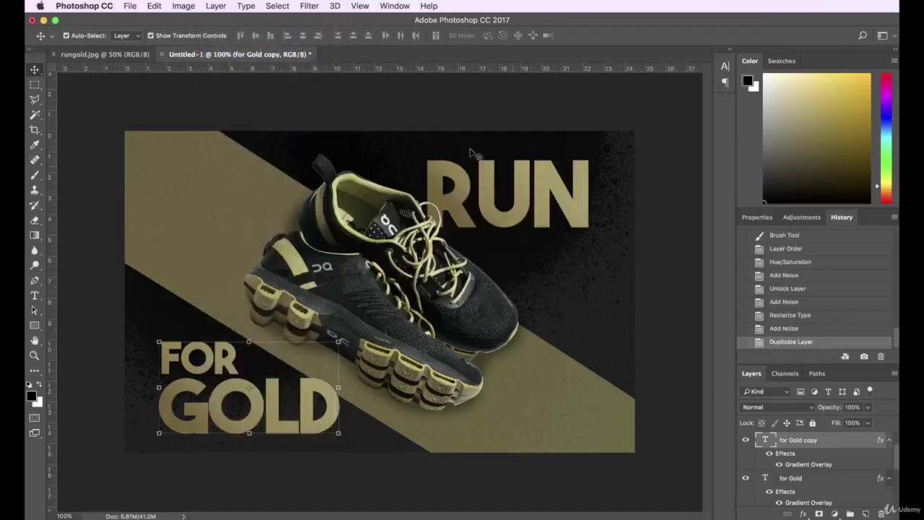
pyautogui.click(745, 440)
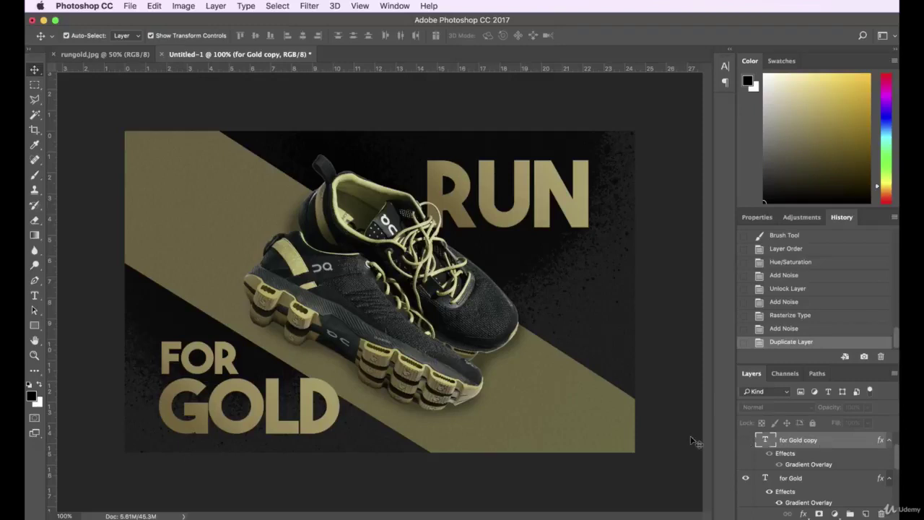
# Rasterize the original "for Gold" text layer and reapply the last Add Noise filter to it.
pyautogui.click(312, 407)
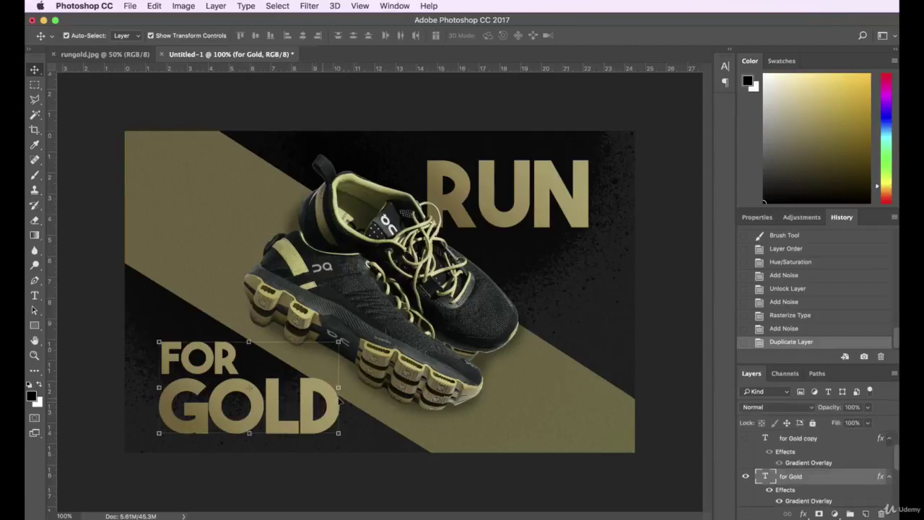
pyautogui.rightClick(818, 481)
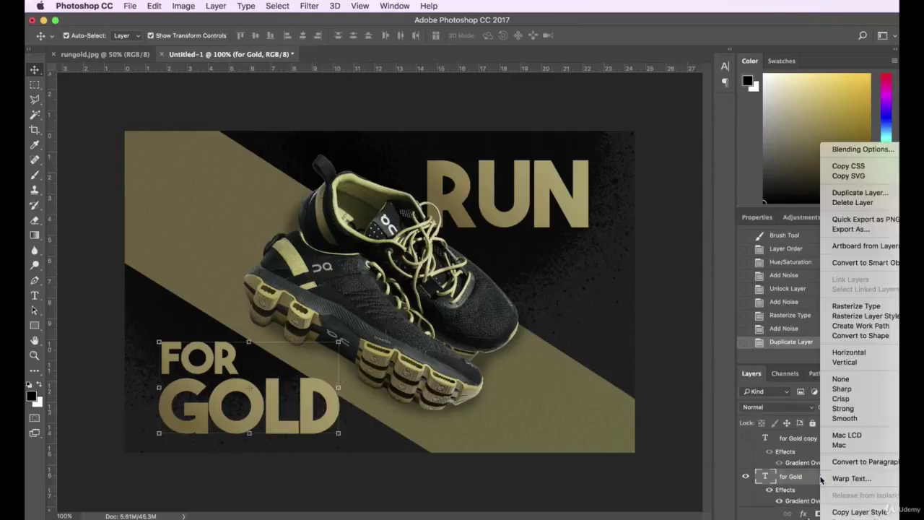
pyautogui.click(831, 301)
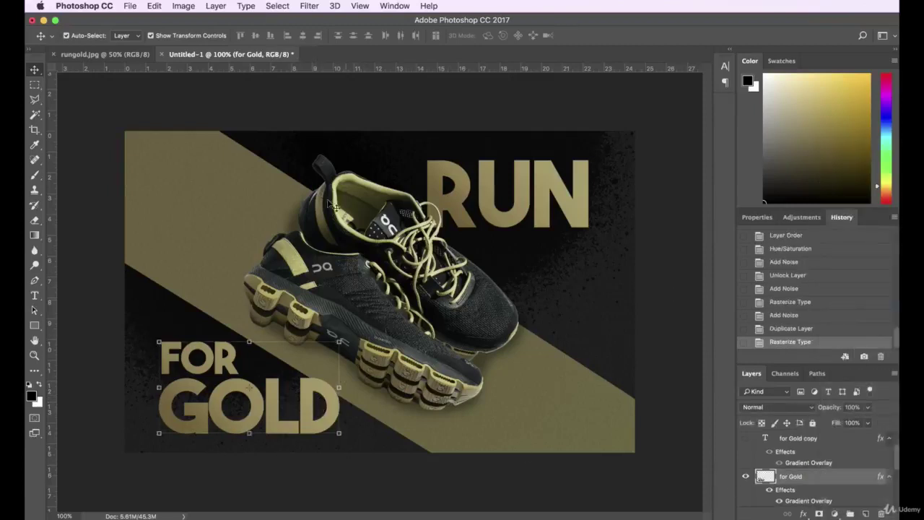
pyautogui.click(334, 5)
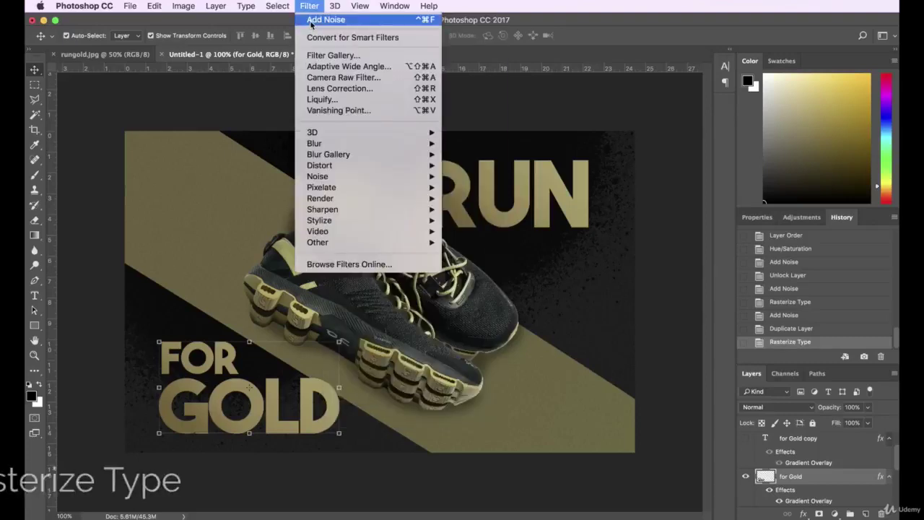
pyautogui.click(318, 19)
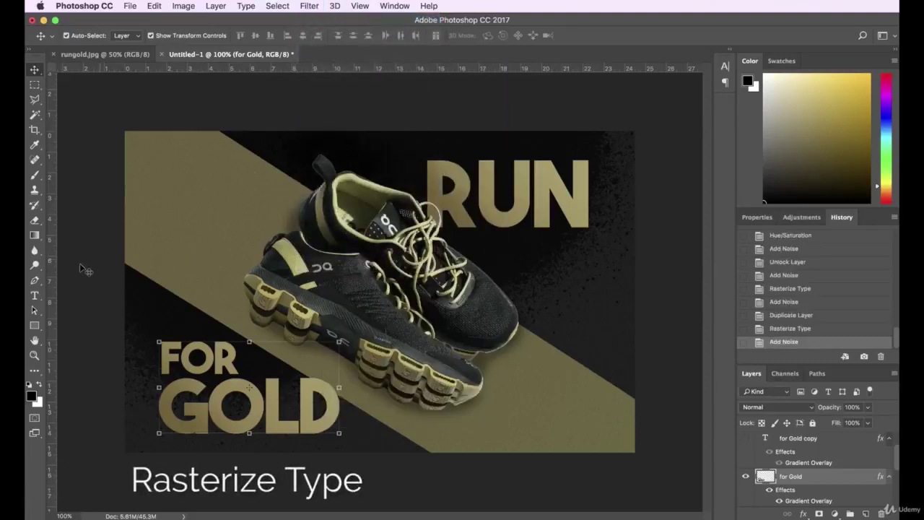
# Try the Dodge tool on the "for Gold" layer, with range Highlights and exposure 100%.
pyautogui.click(36, 266)
pyautogui.moveTo(39, 271); pyautogui.dragTo(85, 268)
pyautogui.click(378, 442)
pyautogui.keyDown('super'); pyautogui.click(766, 478); pyautogui.keyUp('super')
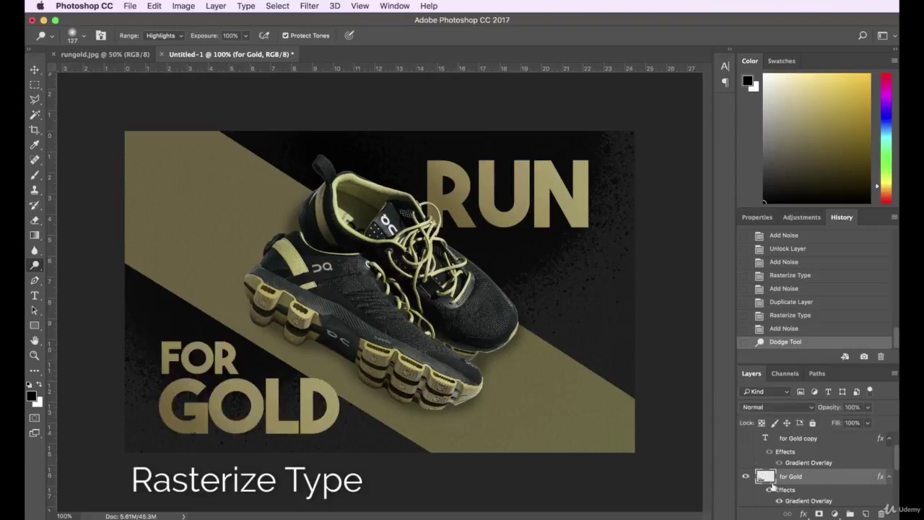
# Switch the "for Gold" layer's Gradient Overlay off and back on, and examine the layer's options for rasterizing its style.
pyautogui.click(780, 504)
pyautogui.click(780, 503)
pyautogui.rightClick(831, 480)
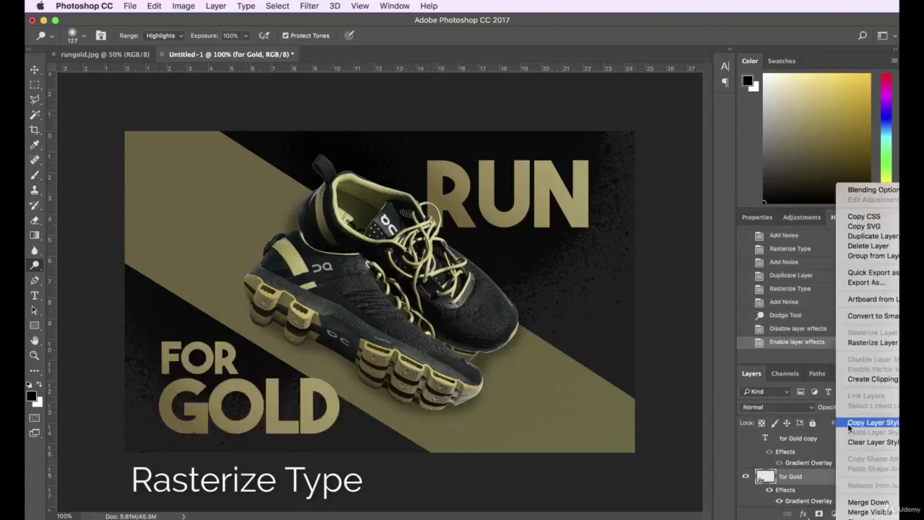
pyautogui.click(814, 481)
pyautogui.rightClick(819, 478)
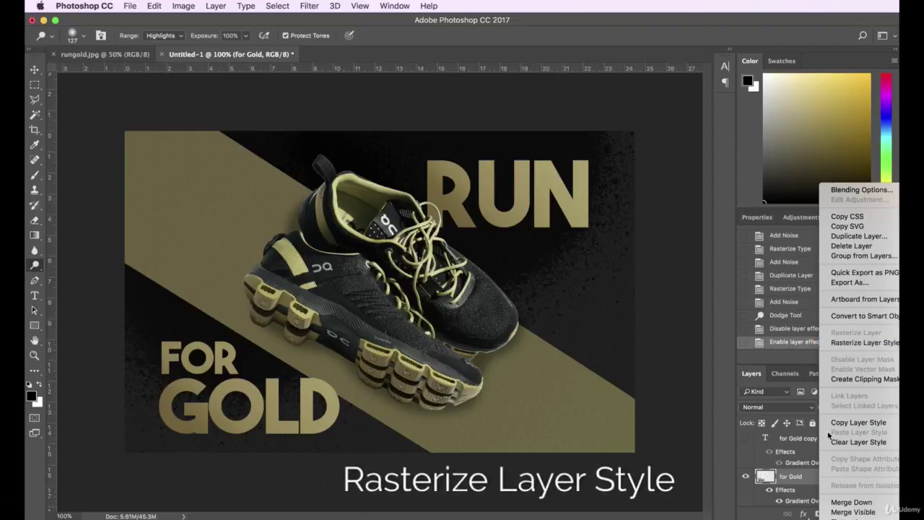
pyautogui.click(804, 503)
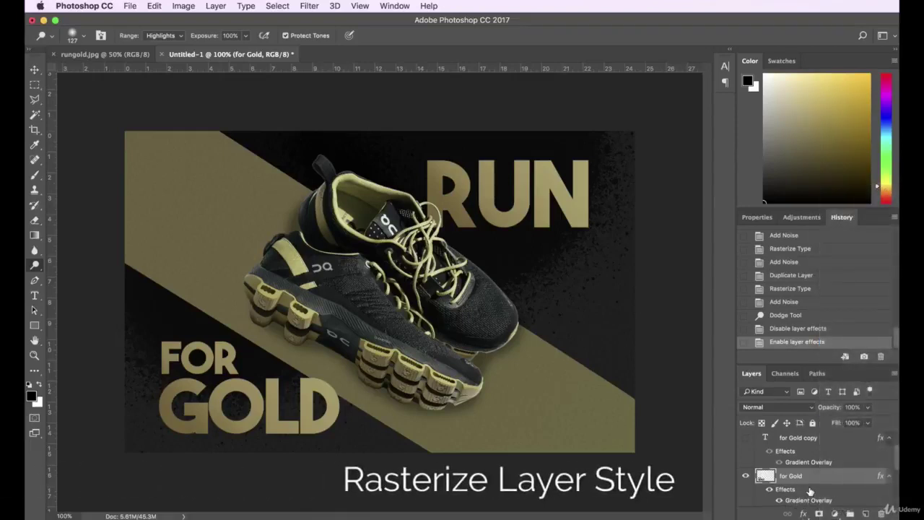
pyautogui.scroll(-1, 810, 491)
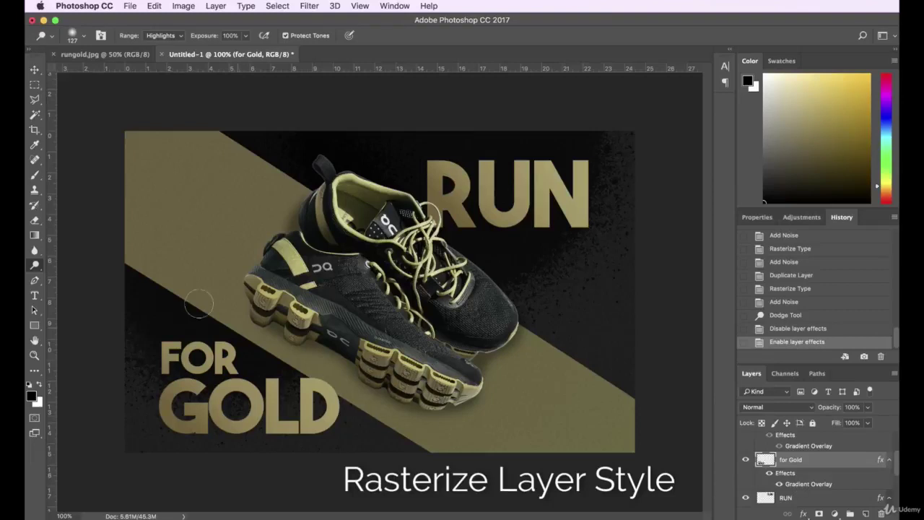
# Brush the Dodge tool over the right end of the GOLD lettering on the for Gold layer, with the range on Highlights.
pyautogui.click(33, 67)
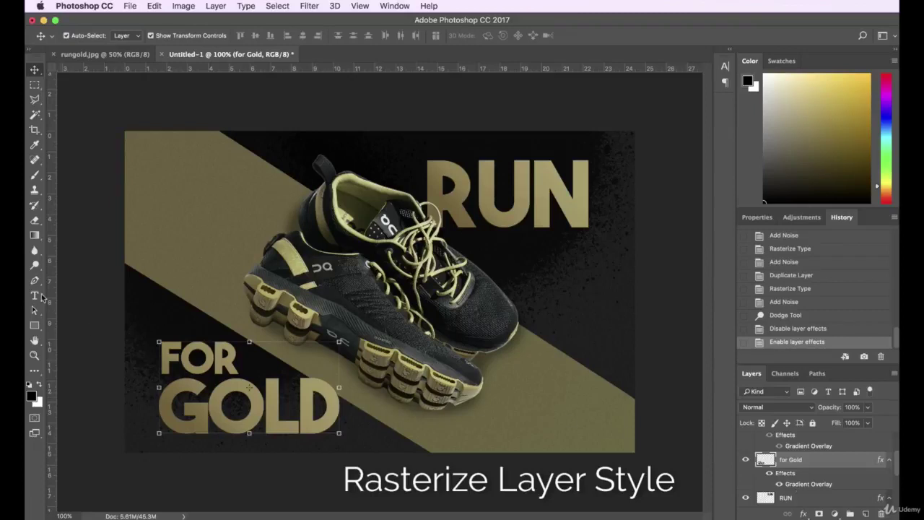
pyautogui.click(34, 265)
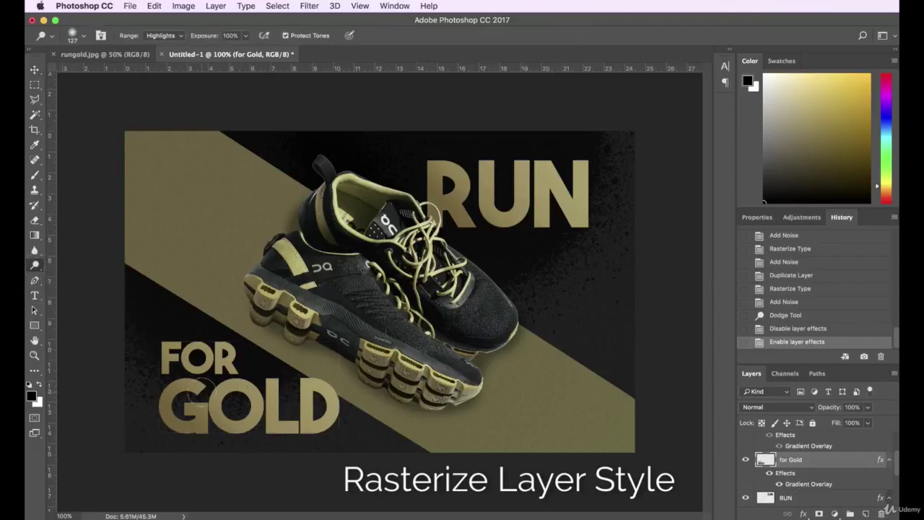
pyautogui.moveTo(334, 370)
pyautogui.mouseDown()
pyautogui.moveTo(341, 383)
pyautogui.moveTo(304, 401)
pyautogui.mouseUp()
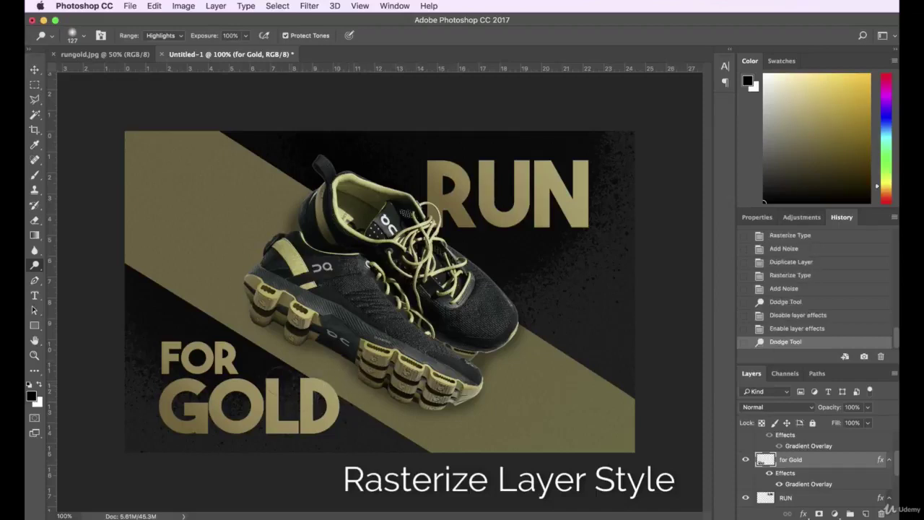
# Check the Gradient Overlay settings of the for Gold layer and rasterize its layer style.
pyautogui.doubleClick(828, 462)
pyautogui.moveTo(638, 266); pyautogui.dragTo(458, 243)
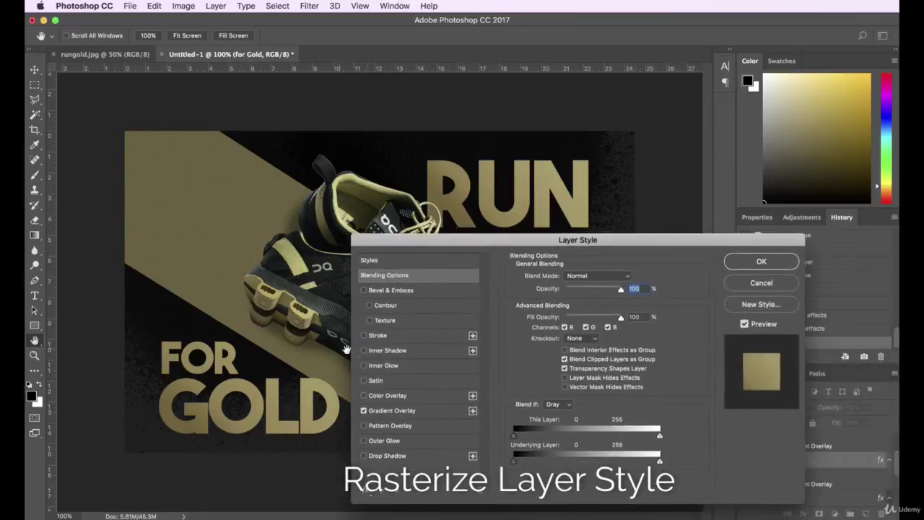
pyautogui.click(395, 411)
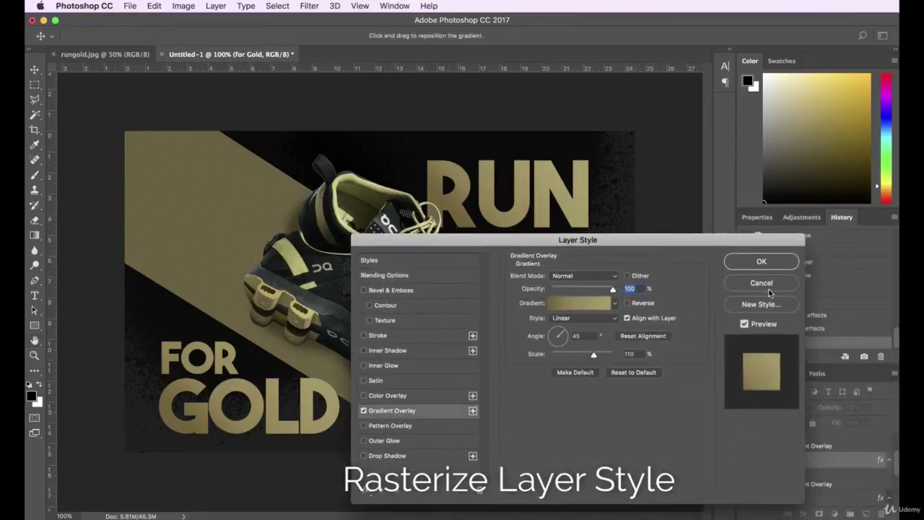
pyautogui.press('Return')
pyautogui.rightClick(816, 462)
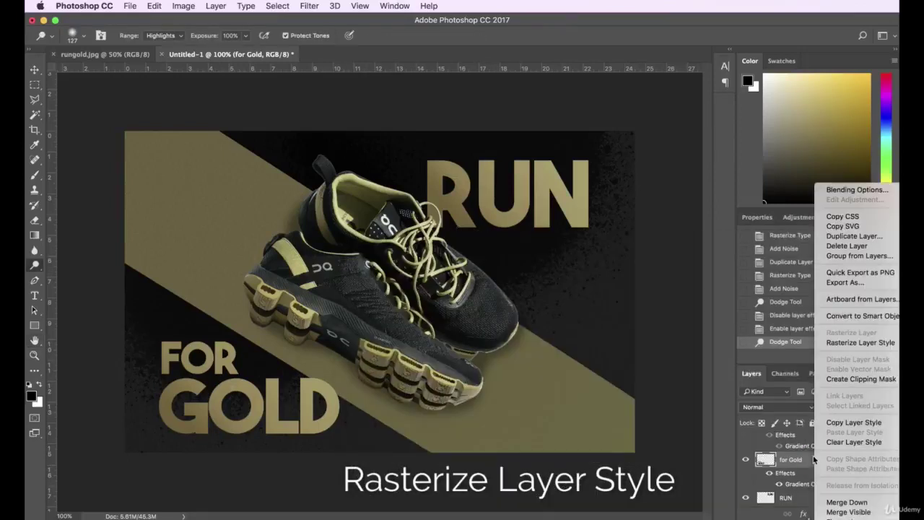
pyautogui.click(846, 347)
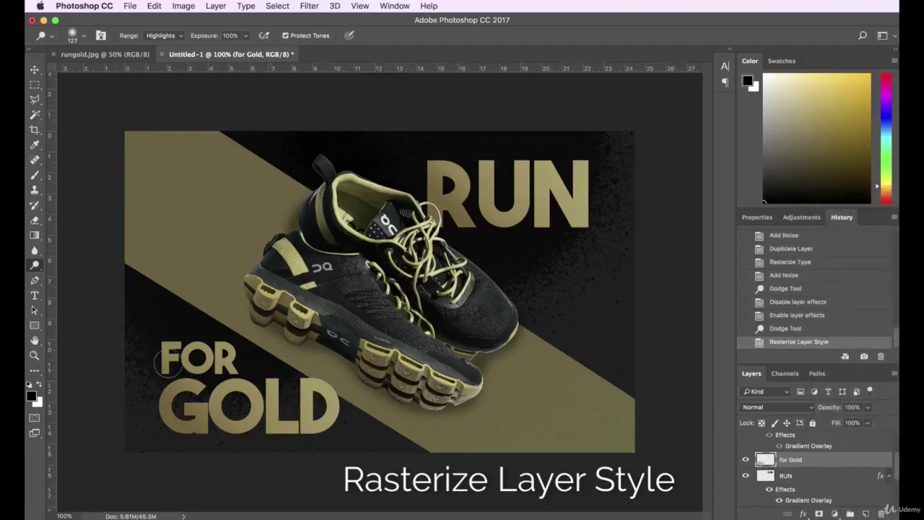
# Try a Dodge tool stroke in Highlights range across the FOR GOLD lettering, and undo it.
pyautogui.click(36, 267)
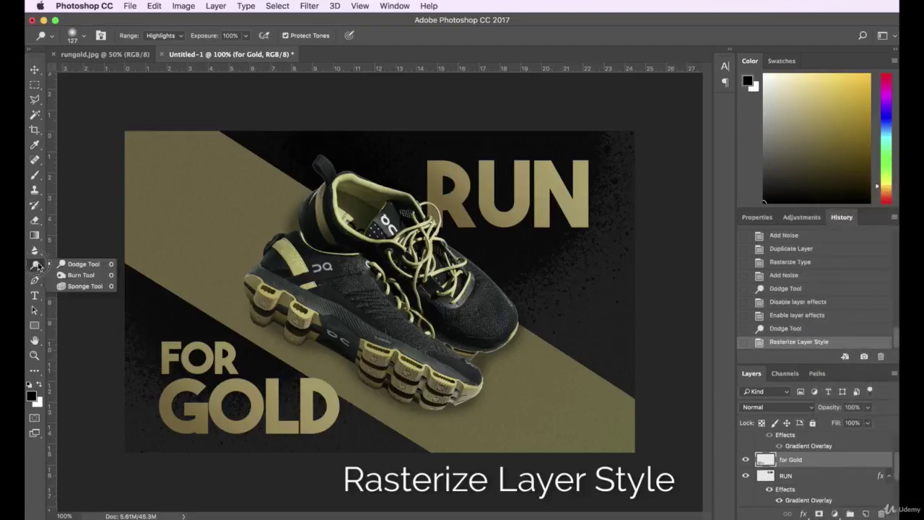
pyautogui.click(77, 266)
pyautogui.moveTo(151, 377)
pyautogui.mouseDown()
pyautogui.moveTo(340, 394)
pyautogui.moveTo(390, 387)
pyautogui.mouseUp()
pyautogui.press('super+z')
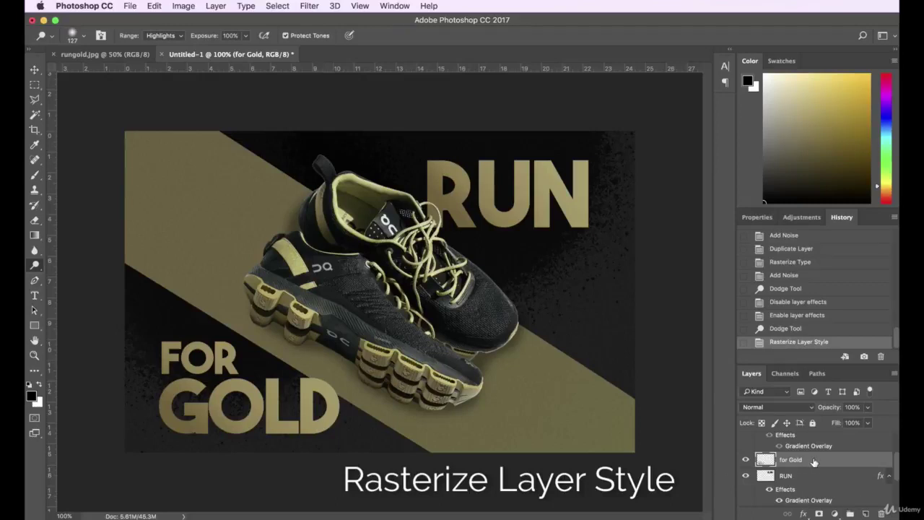
# Try burning the highlights along the lower edge of the GOLD lettering with several Burn tool strokes.
pyautogui.click(36, 265)
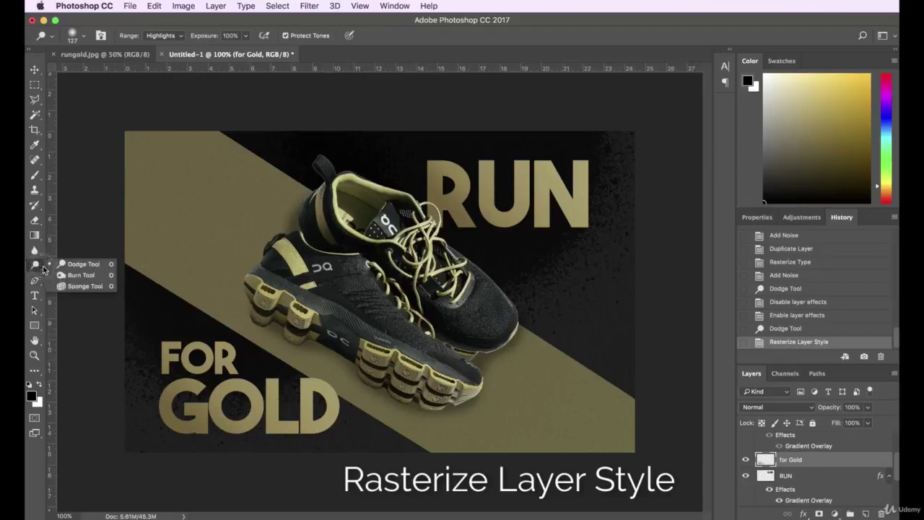
pyautogui.click(79, 286)
pyautogui.moveTo(174, 428); pyautogui.dragTo(303, 426)
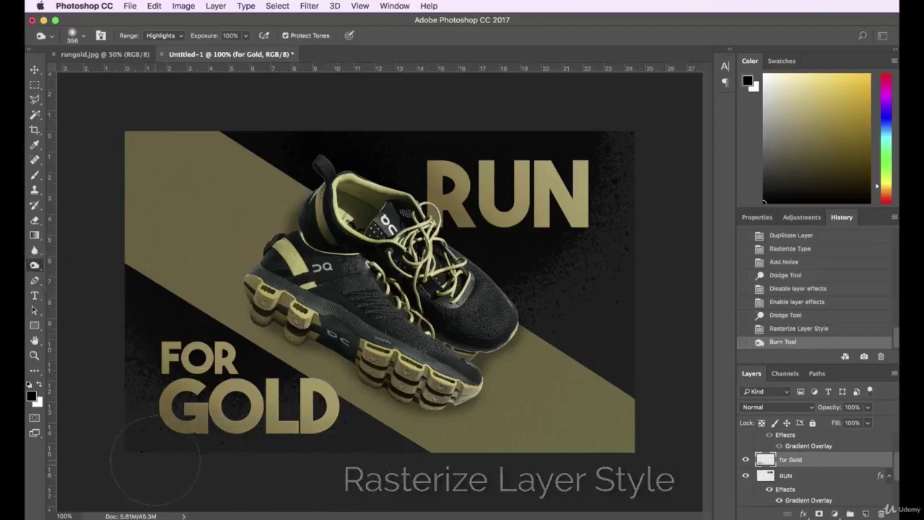
pyautogui.moveTo(167, 429); pyautogui.dragTo(318, 427)
pyautogui.moveTo(200, 474); pyautogui.dragTo(220, 474)
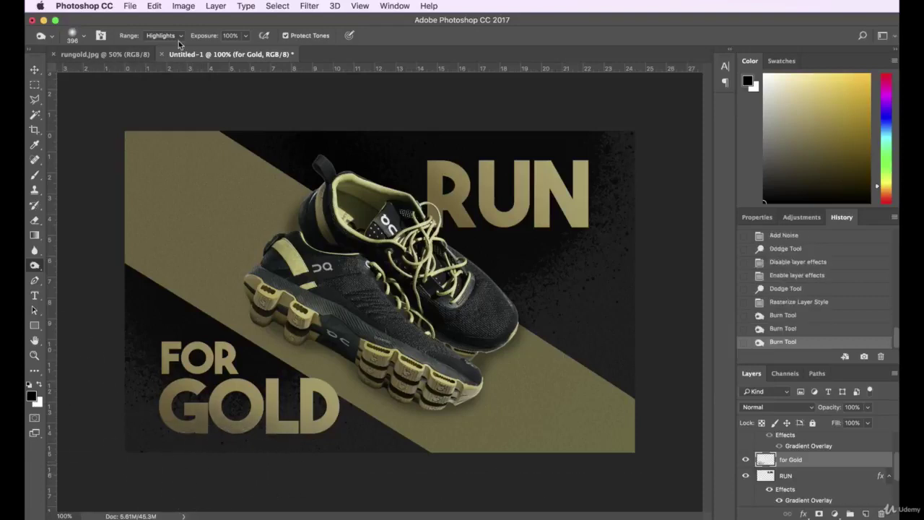
# Try the Burn tool on GOLD with the range set to Shadows, and revert to the Rasterize Layer Style history state.
pyautogui.click(34, 266)
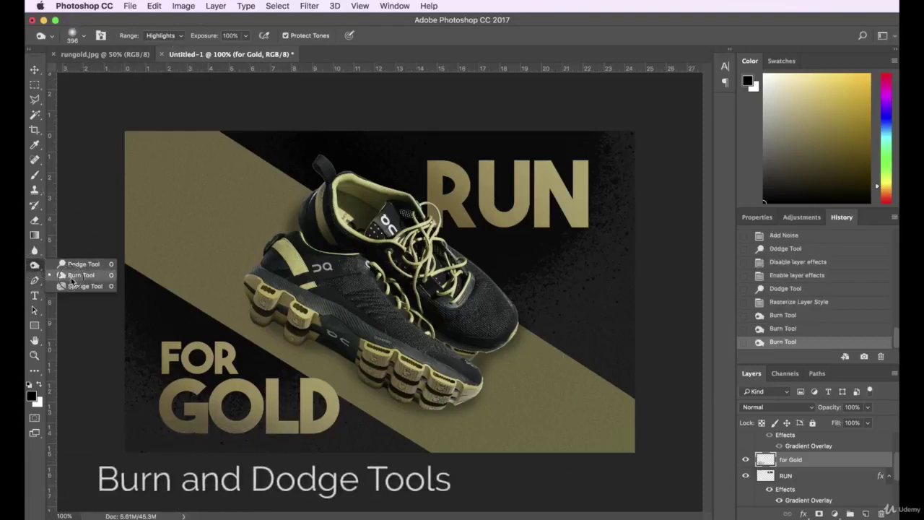
pyautogui.click(79, 262)
pyautogui.click(161, 36)
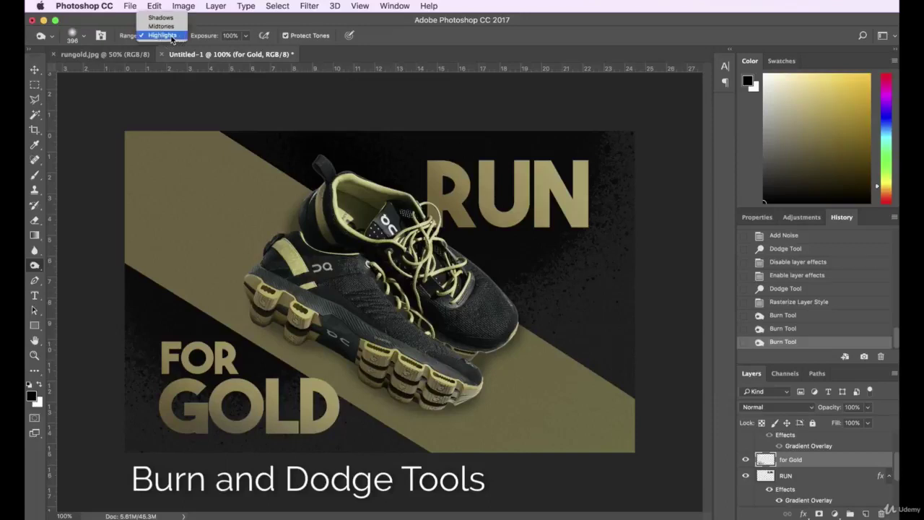
pyautogui.click(159, 12)
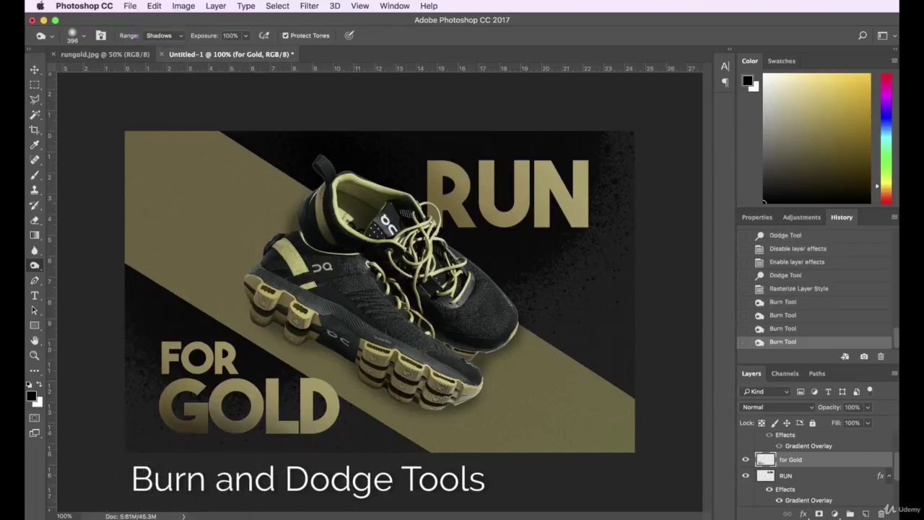
pyautogui.click(812, 289)
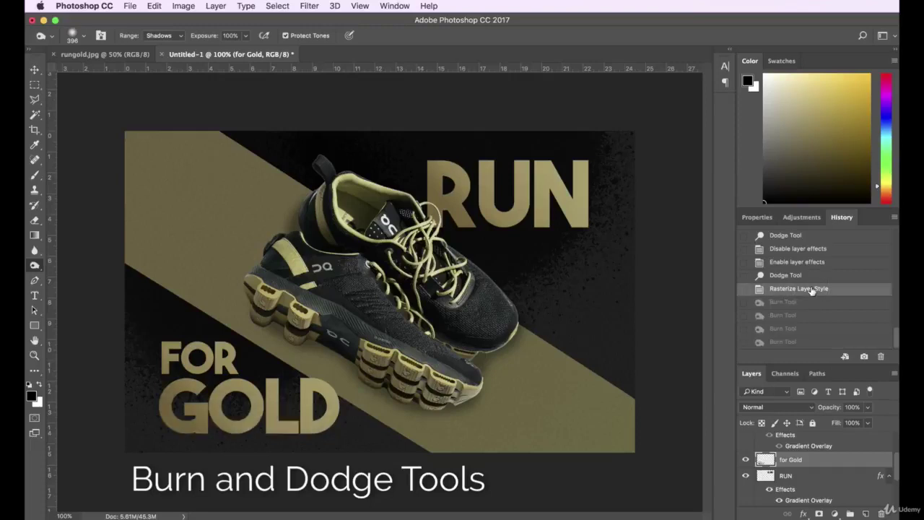
# Set the Burn tool's brush size to 166 px and try a stroke below the GOLD lettering.
pyautogui.click(86, 36)
pyautogui.moveTo(143, 70); pyautogui.dragTo(135, 70)
pyautogui.press('Return')
pyautogui.moveTo(332, 451); pyautogui.dragTo(120, 450)
pyautogui.click(134, 6)
pyautogui.click(183, 20)
# Set the burn range to Midtones and burn along the lower edge of the GOLD lettering.
pyautogui.click(156, 36)
pyautogui.press('Down')
pyautogui.press('Return')
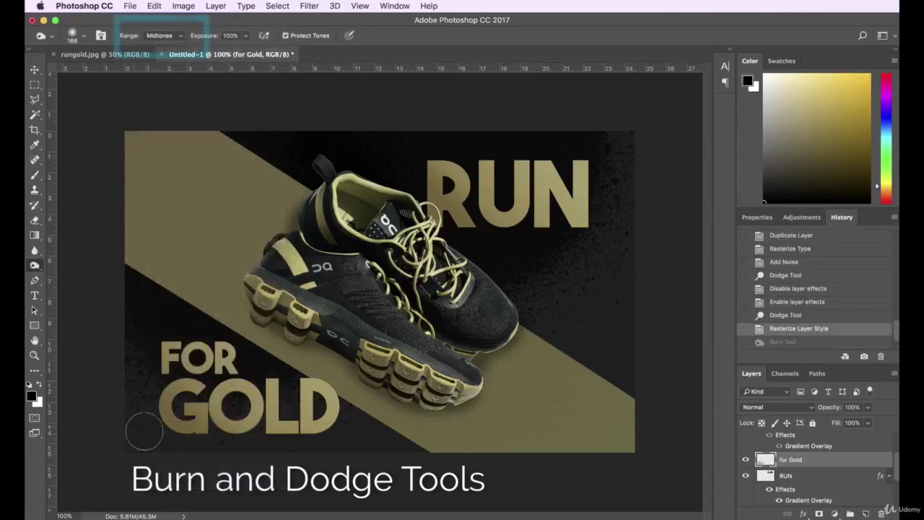
pyautogui.moveTo(252, 446); pyautogui.dragTo(136, 440)
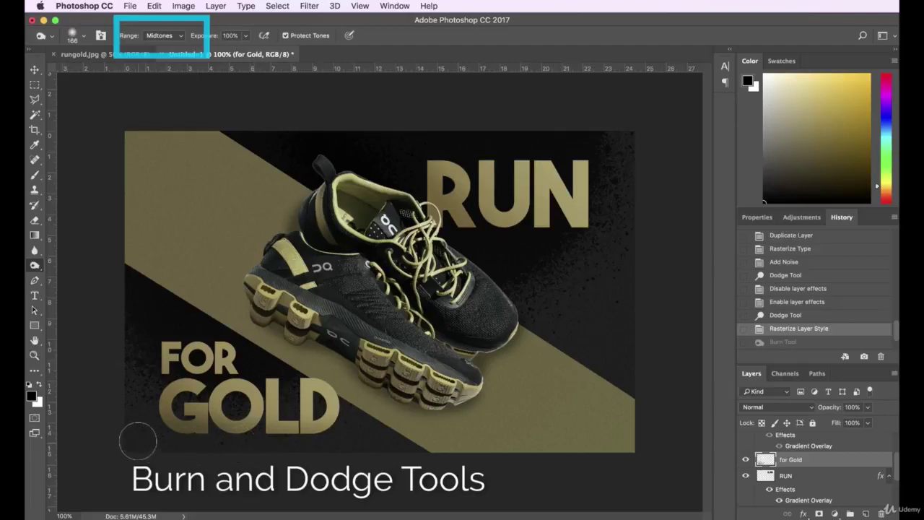
pyautogui.moveTo(257, 458); pyautogui.dragTo(286, 452)
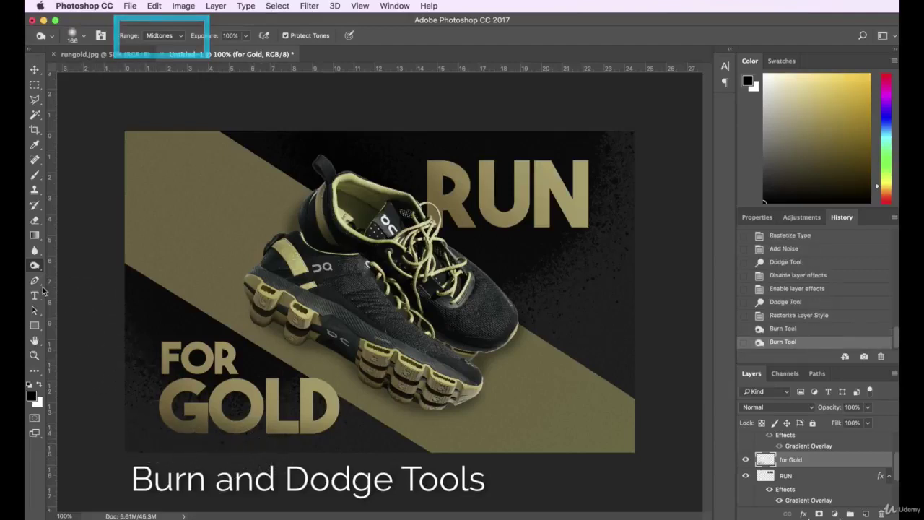
# Burn the outer edge of the R on the RUN layer and set the burn range to Highlights.
pyautogui.click(819, 476)
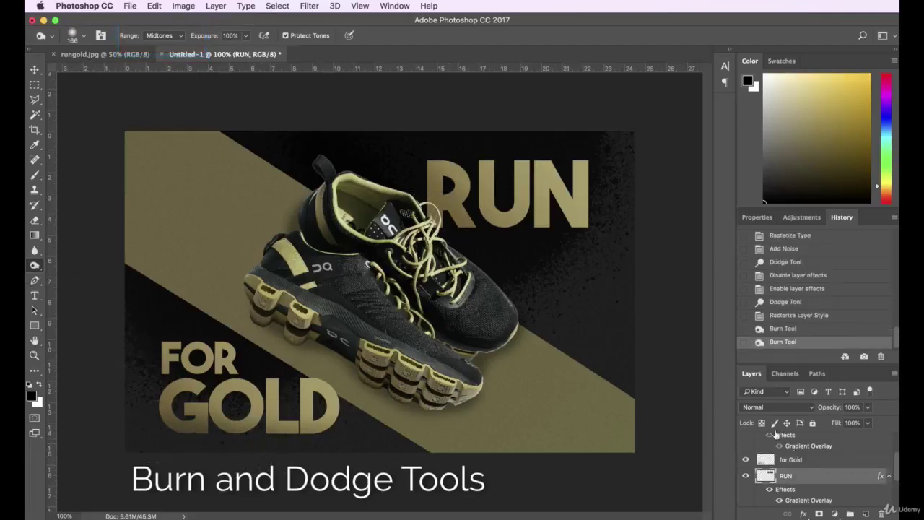
pyautogui.moveTo(414, 184)
pyautogui.mouseDown()
pyautogui.moveTo(423, 217)
pyautogui.moveTo(405, 223)
pyautogui.mouseUp()
pyautogui.click(163, 36)
pyautogui.click(162, 43)
# Rasterize the RUN layer's style and burn the highlights around the R beside the shoe.
pyautogui.rightClick(811, 481)
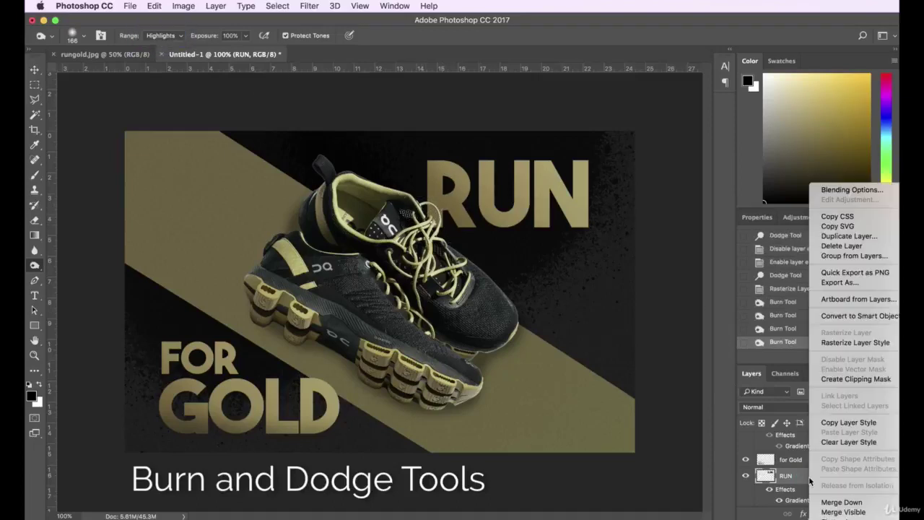
pyautogui.click(842, 342)
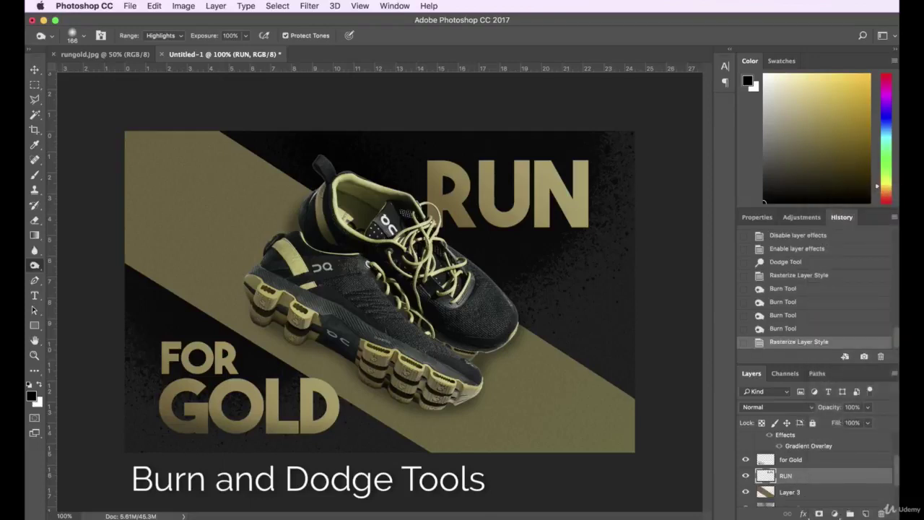
pyautogui.moveTo(406, 189)
pyautogui.mouseDown()
pyautogui.moveTo(460, 247)
pyautogui.moveTo(398, 160)
pyautogui.mouseUp()
pyautogui.moveTo(442, 229)
pyautogui.mouseDown()
pyautogui.moveTo(403, 209)
pyautogui.moveTo(426, 202)
pyautogui.moveTo(404, 213)
pyautogui.mouseUp()
# Set the burn range to Shadows and burn around the R of RUN where it meets the shoe.
pyautogui.click(161, 35)
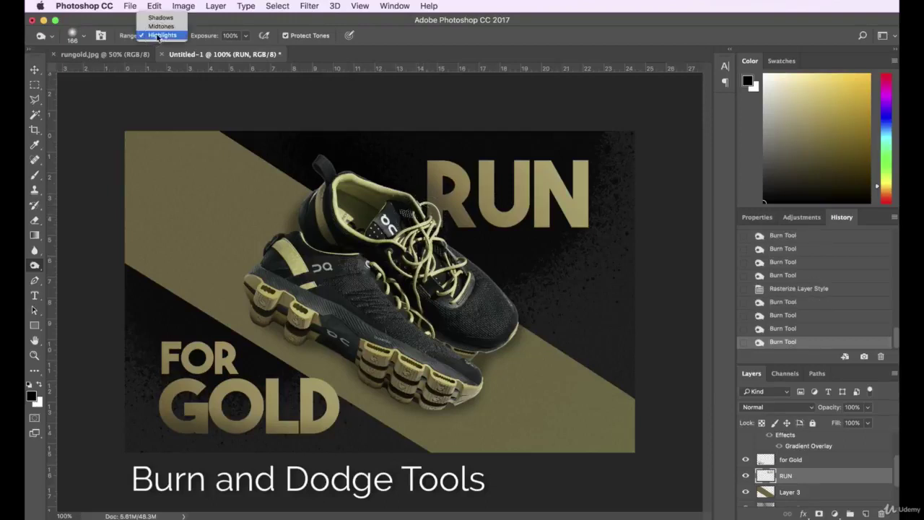
pyautogui.click(160, 10)
pyautogui.moveTo(408, 195); pyautogui.dragTo(445, 246)
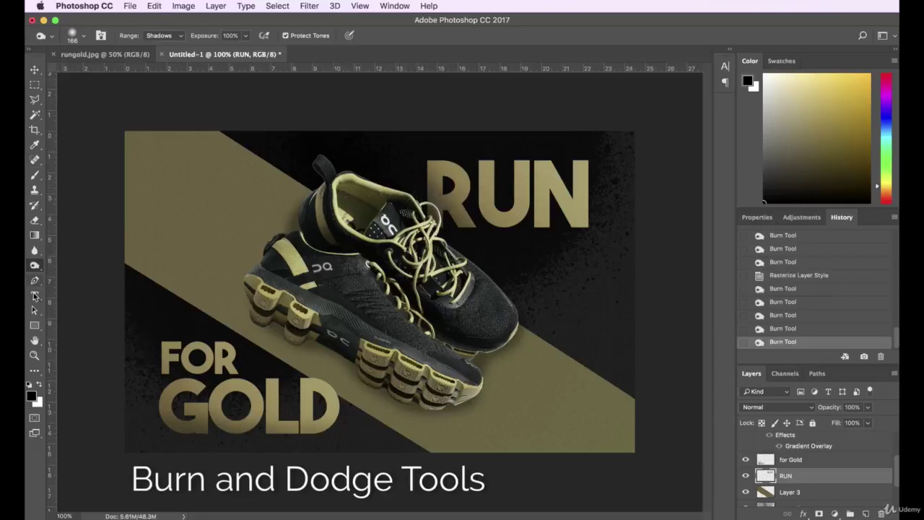
# Dodge the shadows along the upper edge of the RUN lettering using a 175 px brush.
pyautogui.rightClick(34, 264)
pyautogui.click(73, 262)
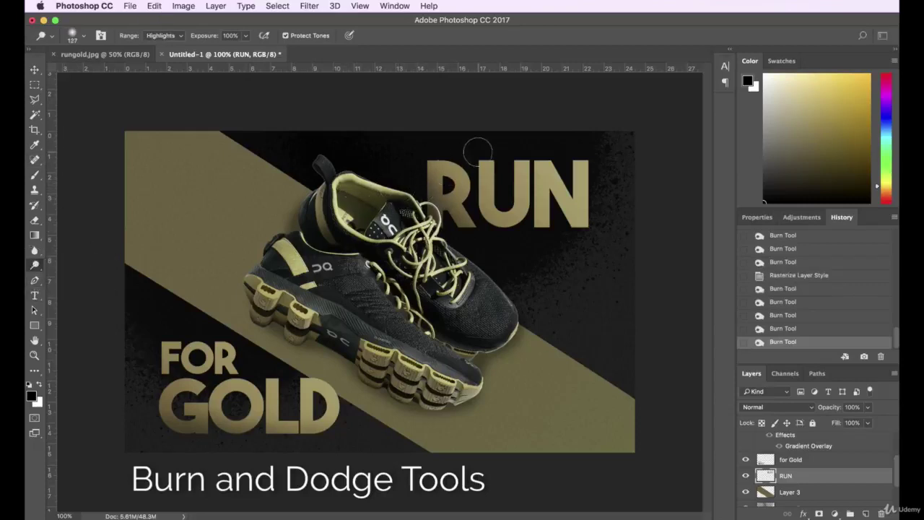
pyautogui.click(84, 35)
pyautogui.moveTo(127, 73); pyautogui.dragTo(143, 73)
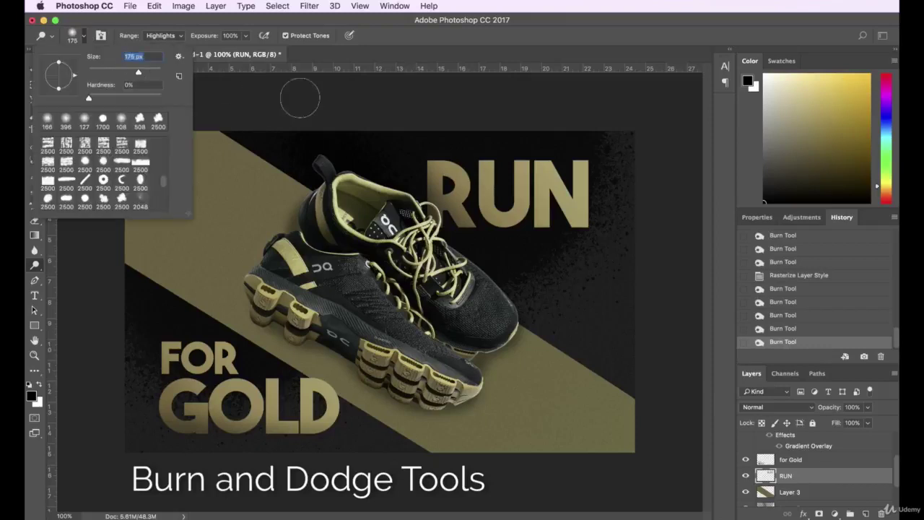
pyautogui.press('Return')
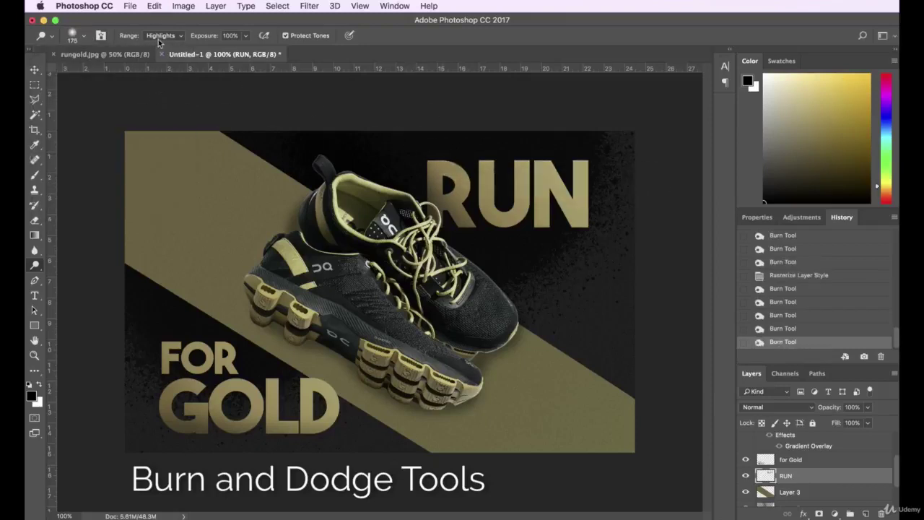
pyautogui.click(162, 35)
pyautogui.click(162, 18)
pyautogui.moveTo(404, 129); pyautogui.dragTo(500, 145)
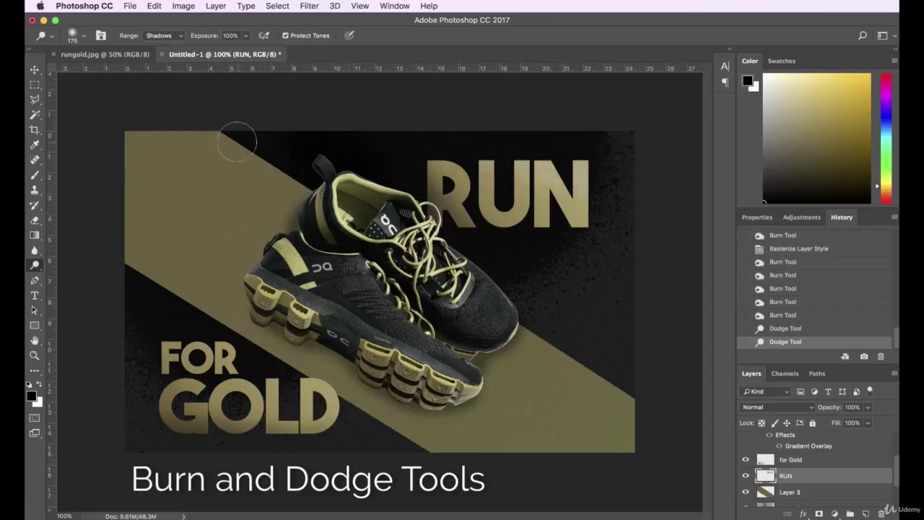
# Dodge the shadows on the upper parts of the FOR GOLD lettering on the for Gold layer, and deselect the layer.
pyautogui.click(35, 70)
pyautogui.click(252, 391)
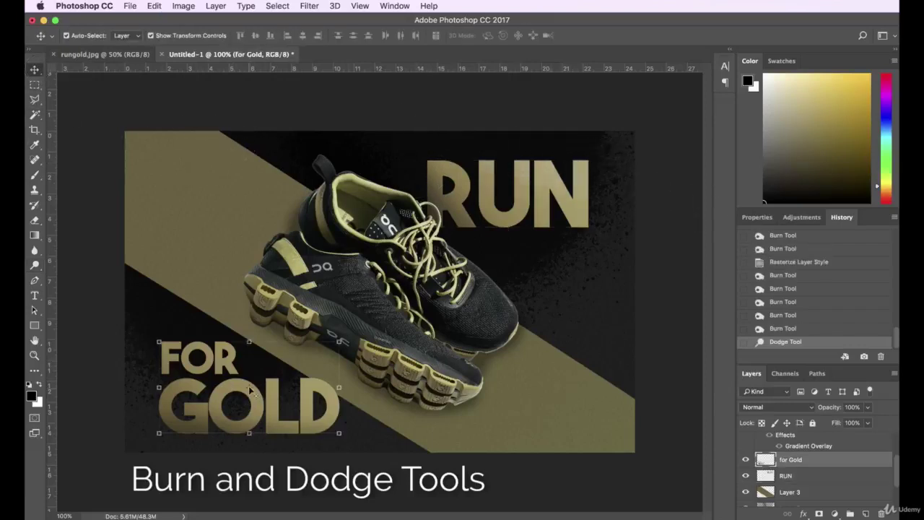
pyautogui.click(35, 265)
pyautogui.click(239, 350)
pyautogui.moveTo(311, 369); pyautogui.dragTo(343, 379)
pyautogui.click(35, 70)
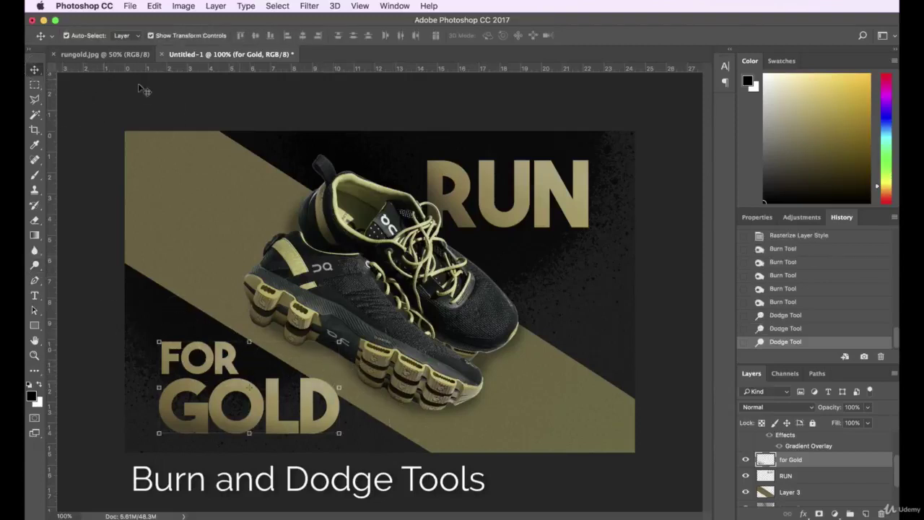
pyautogui.click(206, 124)
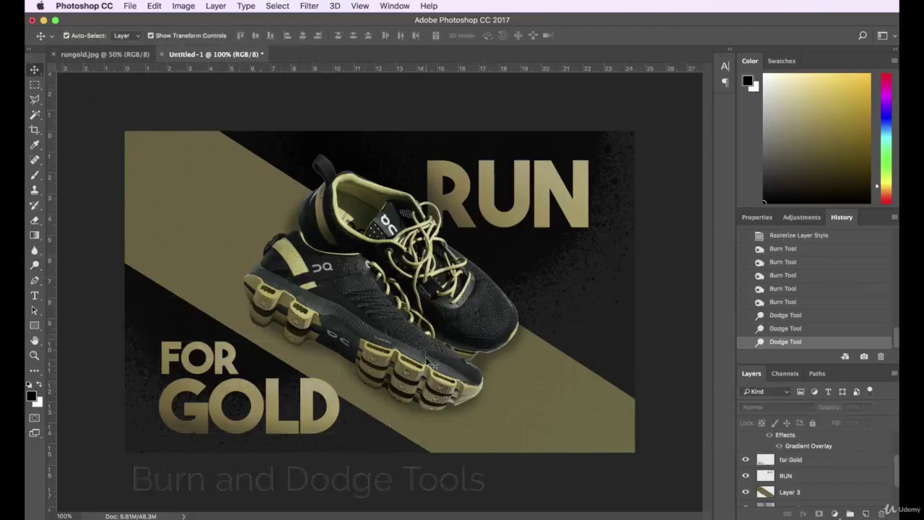
# Create a new layer directly above Layer 3 and sample the stripe's muted gold as the foreground colour.
pyautogui.click(551, 394)
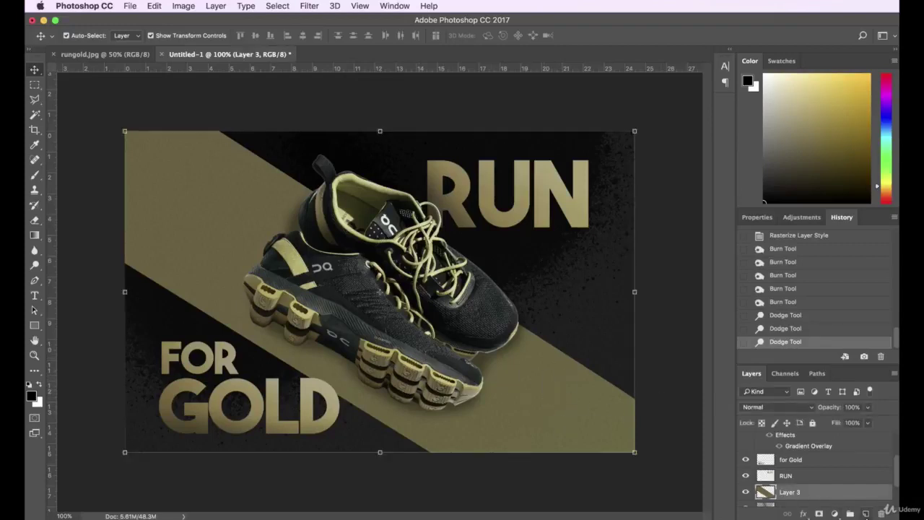
pyautogui.click(866, 514)
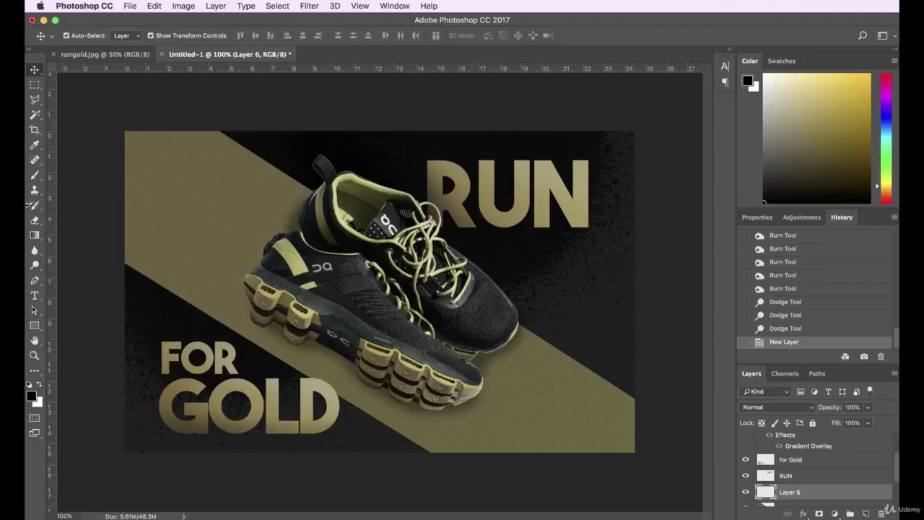
pyautogui.click(35, 175)
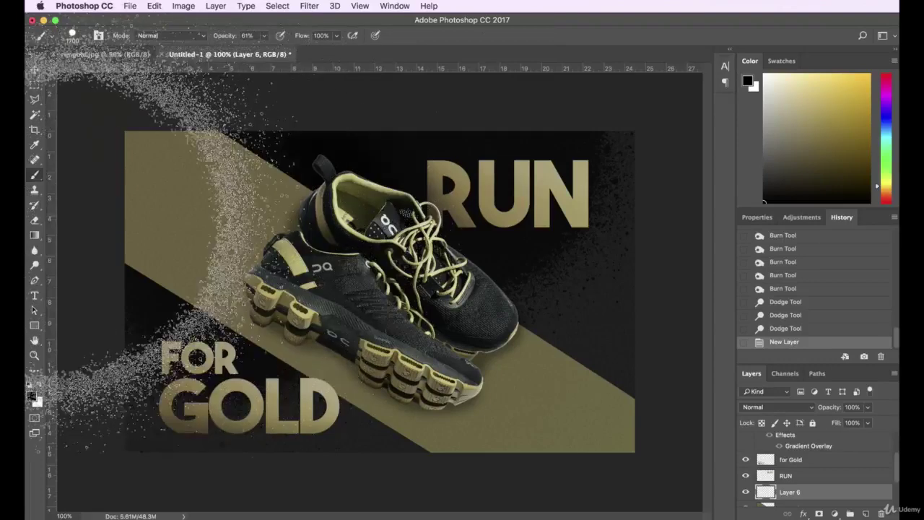
pyautogui.click(36, 145)
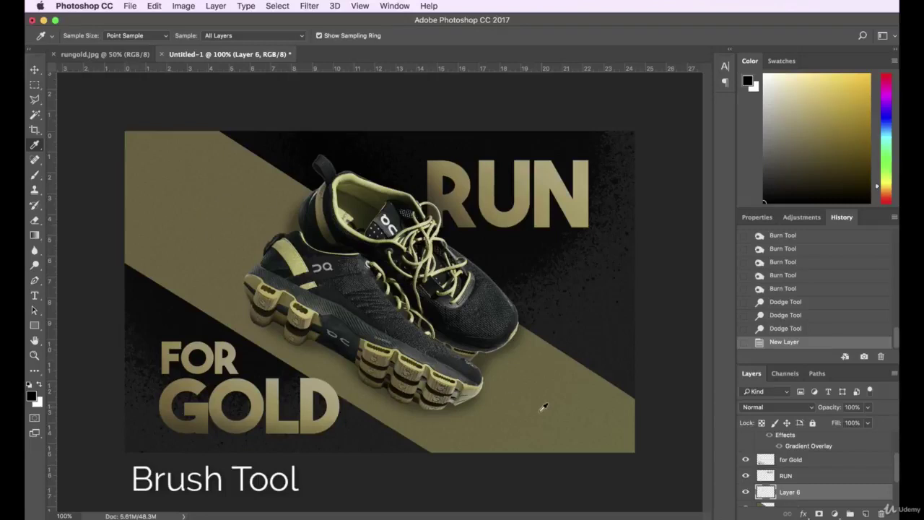
pyautogui.click(248, 204)
pyautogui.click(218, 174)
pyautogui.click(221, 212)
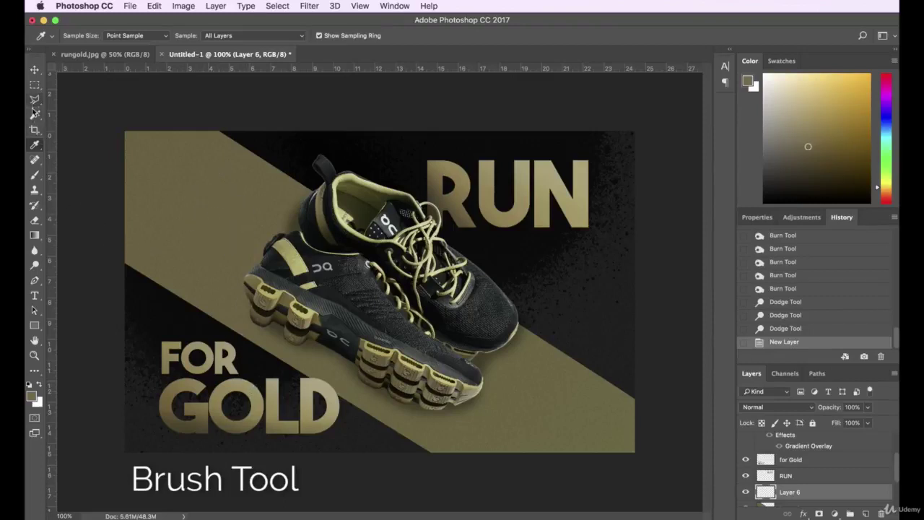
# Paint gold spatter along the stripe's edges on Layer 6 with the spatter brush at 1400 px.
pyautogui.click(35, 177)
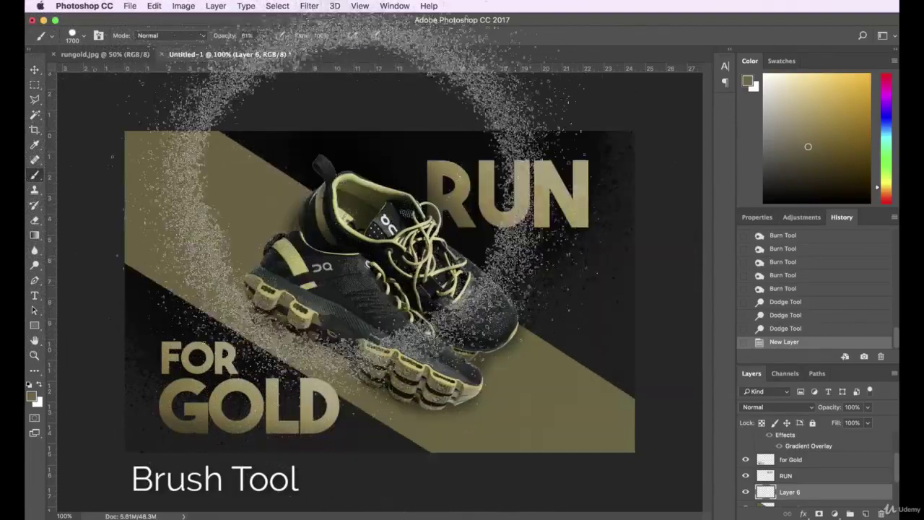
pyautogui.click(85, 37)
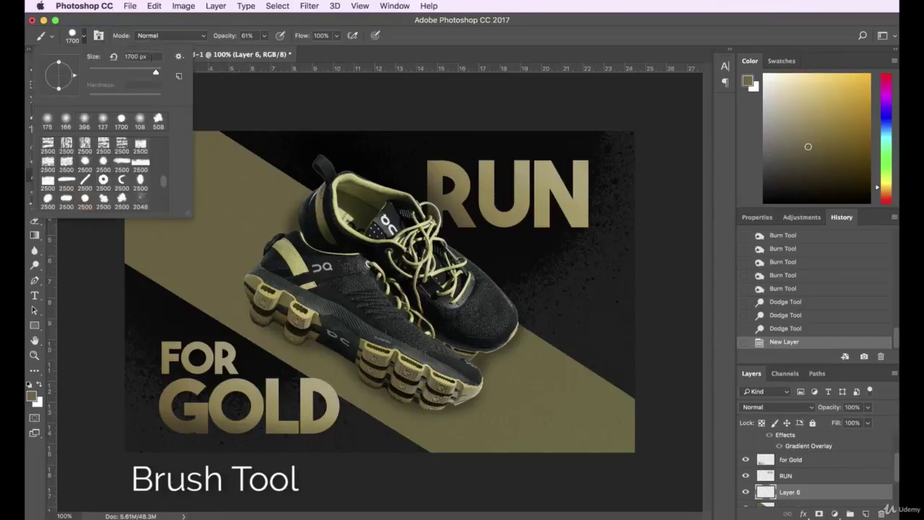
pyautogui.write('1400')
pyautogui.press('Return')
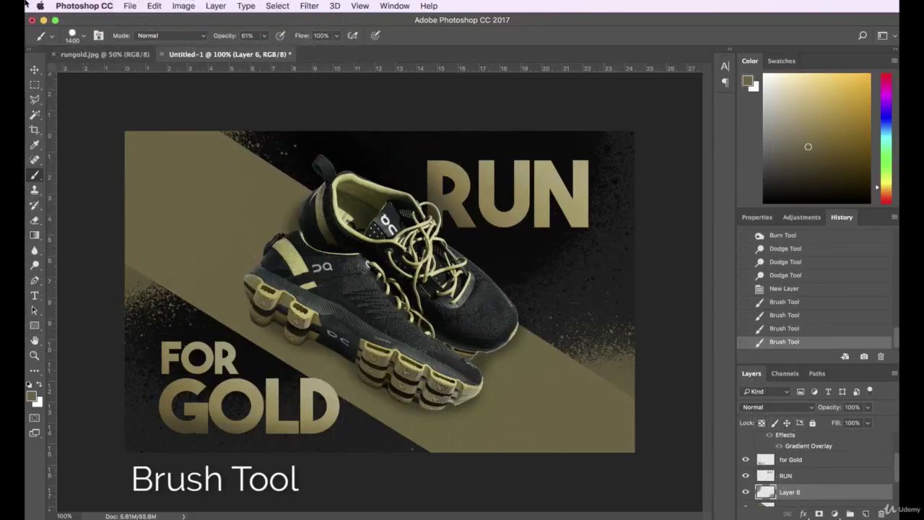
# Undo the last two brush strokes and repaint the stripe's edge beside the shoe toe with a different spatter brush.
pyautogui.click(805, 330)
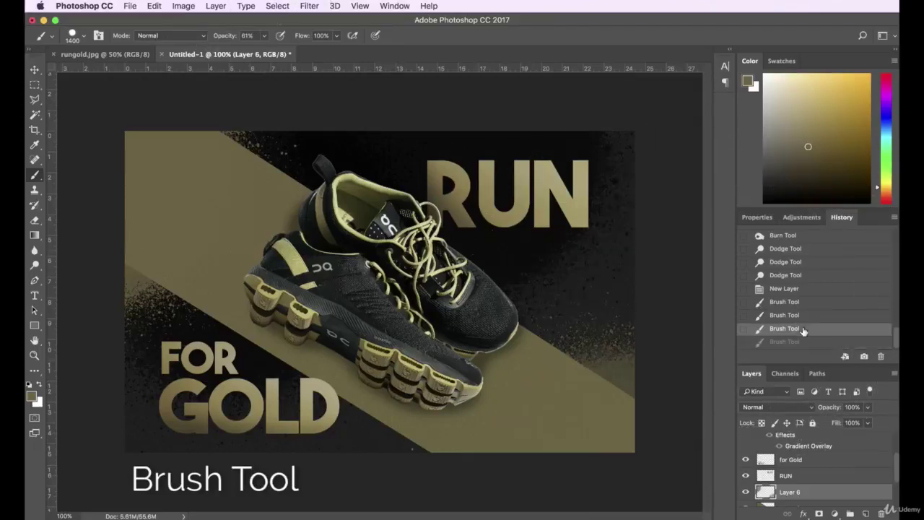
pyautogui.click(802, 316)
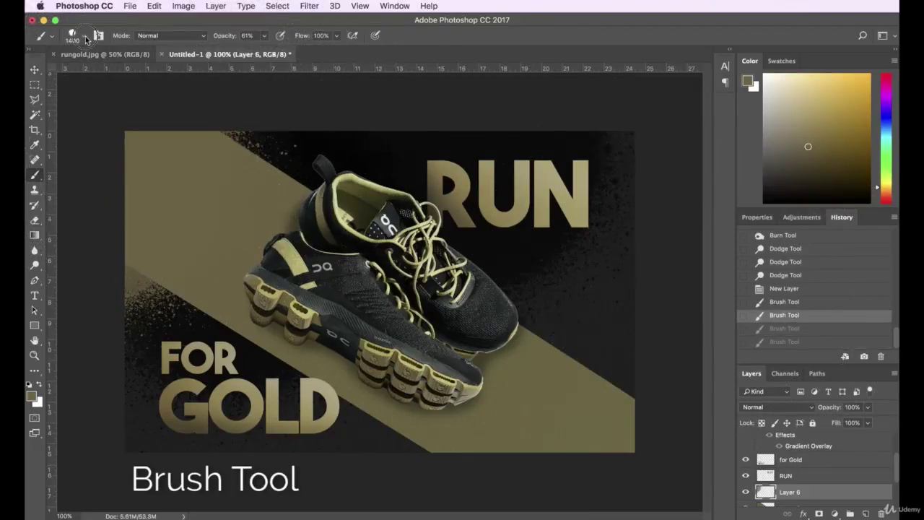
pyautogui.click(85, 37)
pyautogui.click(107, 201)
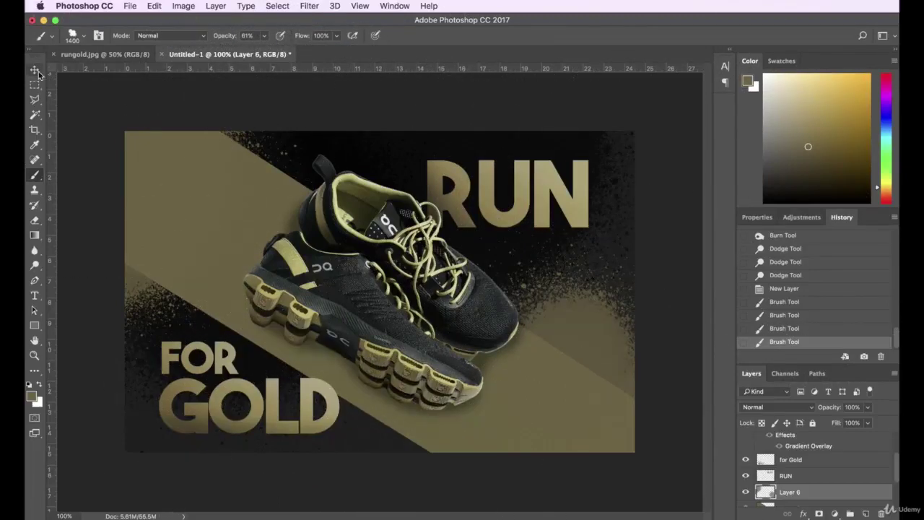
# Compare the poster with and without the gold spatter on Layer 6.
pyautogui.click(36, 70)
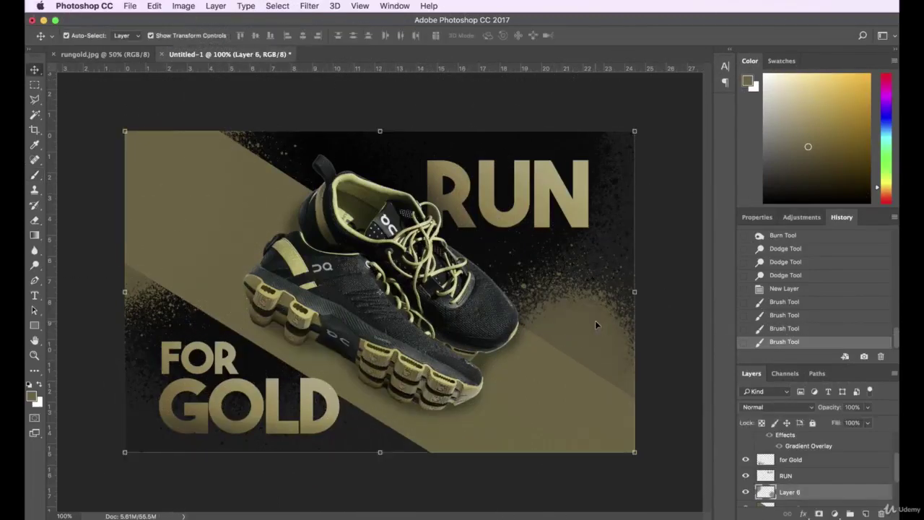
pyautogui.click(746, 491)
pyautogui.click(746, 492)
pyautogui.click(747, 492)
pyautogui.click(746, 492)
pyautogui.click(746, 492)
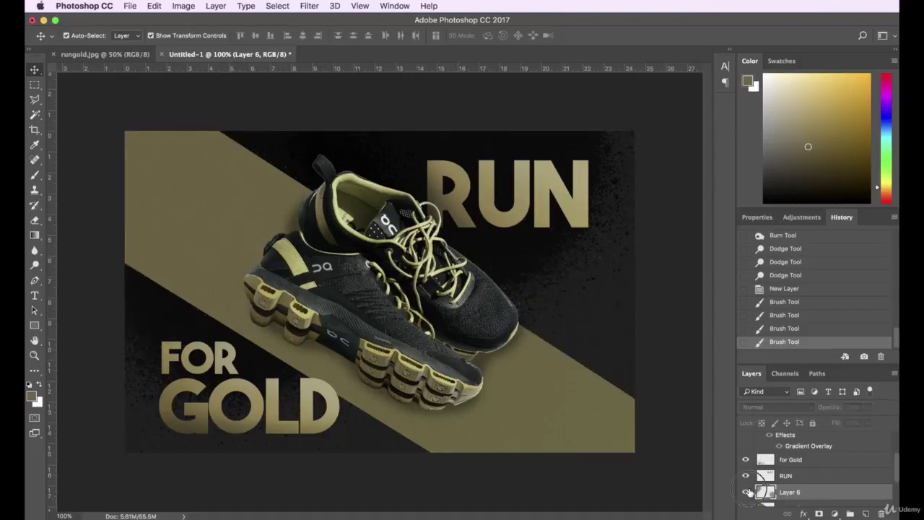
pyautogui.click(746, 492)
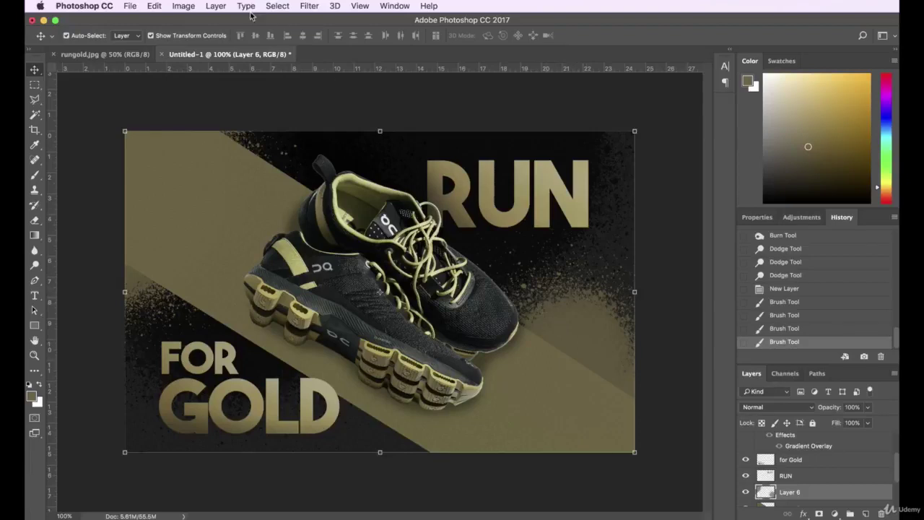
# Apply the Sharpen More filter to the gold spatter on Layer 6, and deselect the layer.
pyautogui.click(278, 6)
pyautogui.moveTo(300, 9)
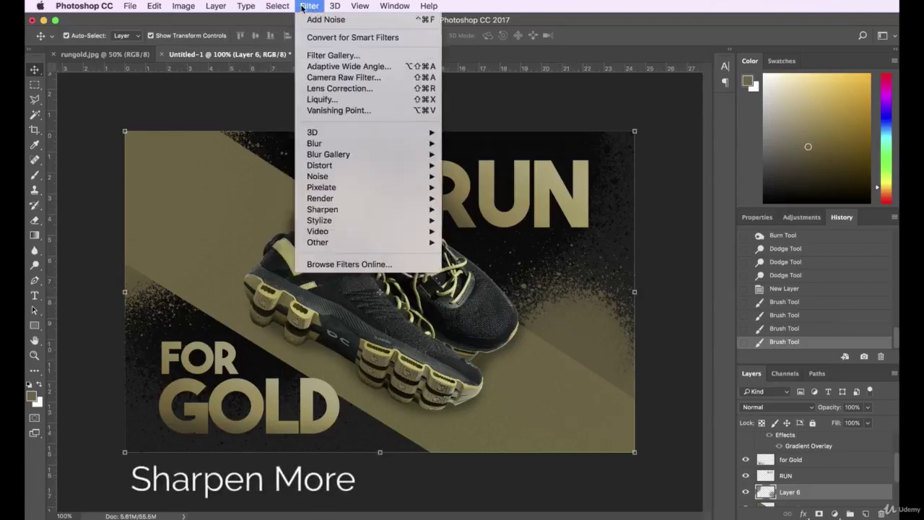
pyautogui.moveTo(381, 211)
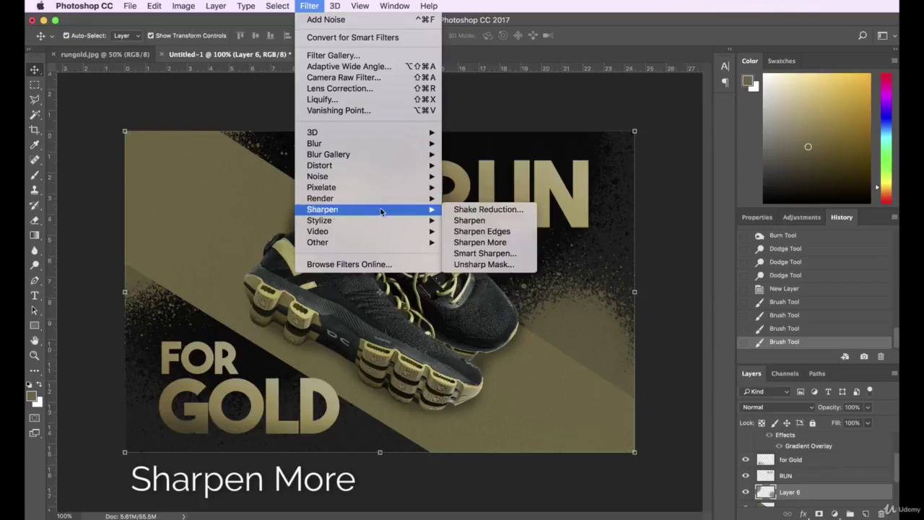
pyautogui.click(495, 245)
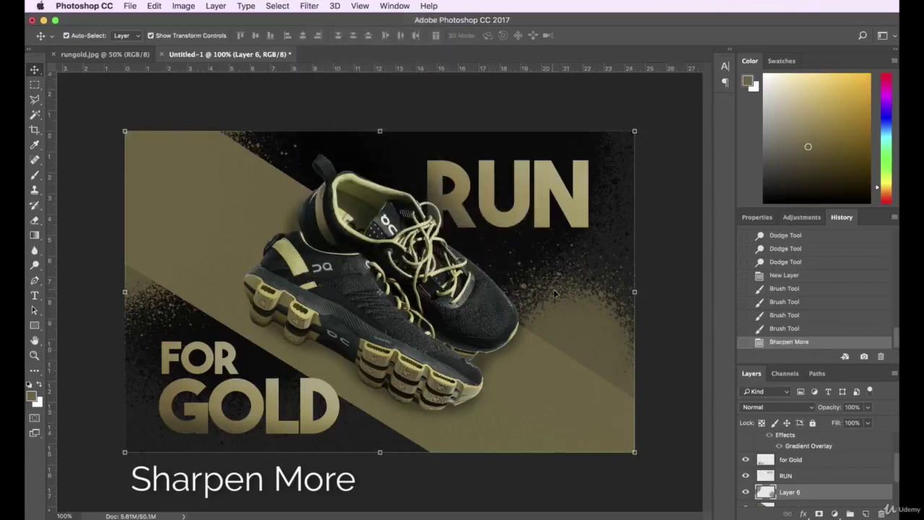
pyautogui.click(660, 259)
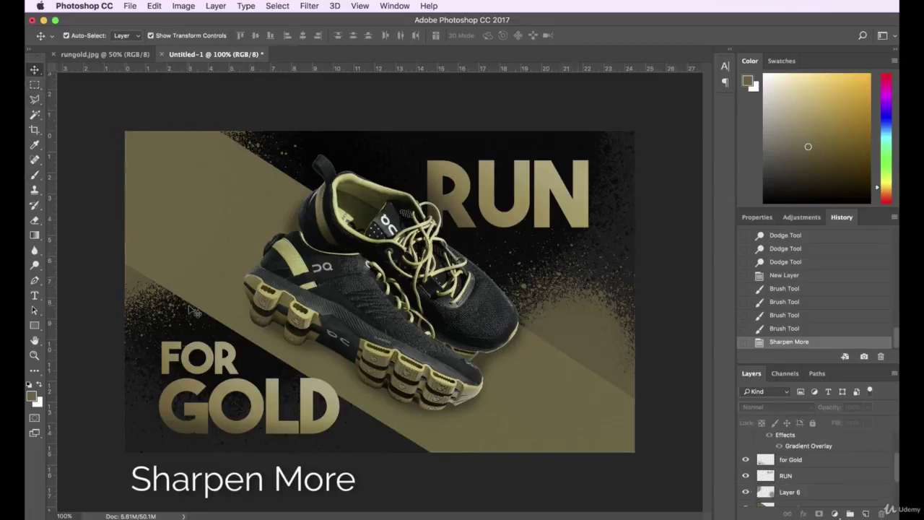
# Add a drop shadow to the gold stripe on Layer 3 with a 12 px distance and 65 px size.
pyautogui.click(411, 432)
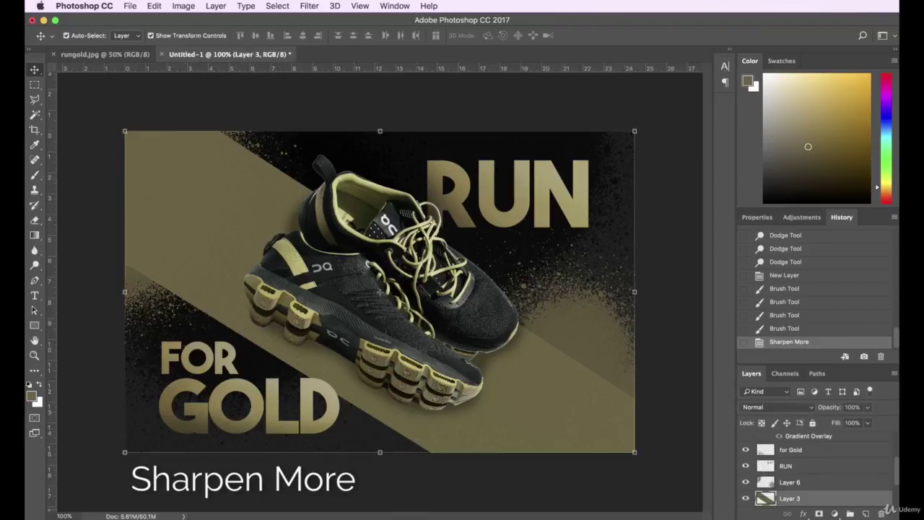
pyautogui.click(747, 499)
pyautogui.click(747, 498)
pyautogui.click(747, 498)
pyautogui.click(747, 498)
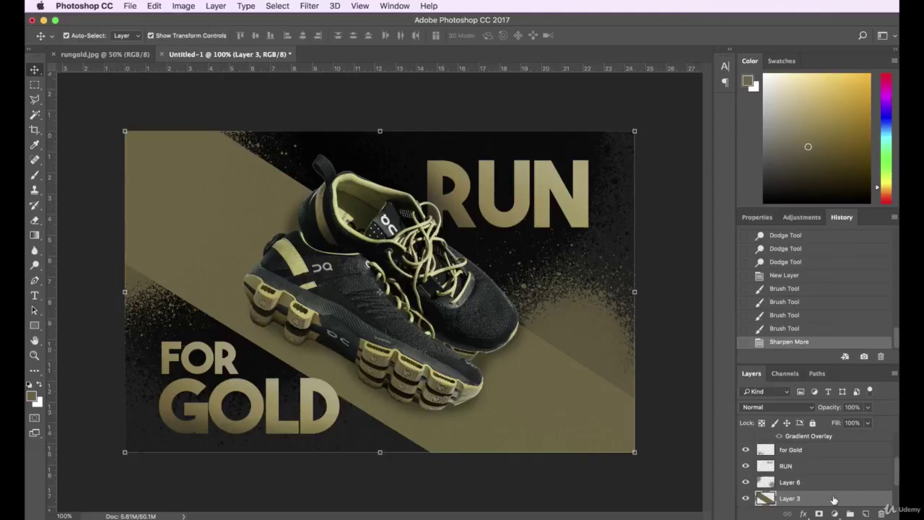
pyautogui.doubleClick(838, 499)
pyautogui.moveTo(413, 240); pyautogui.dragTo(628, 138)
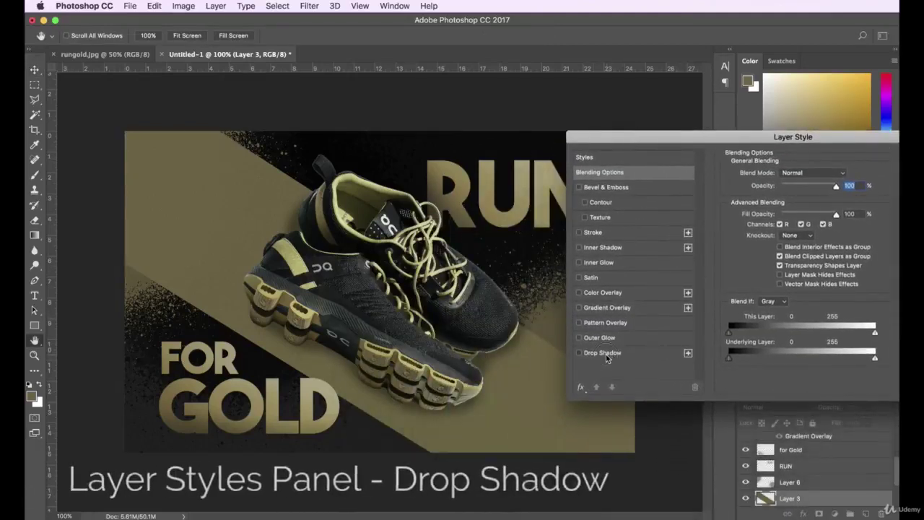
pyautogui.click(603, 352)
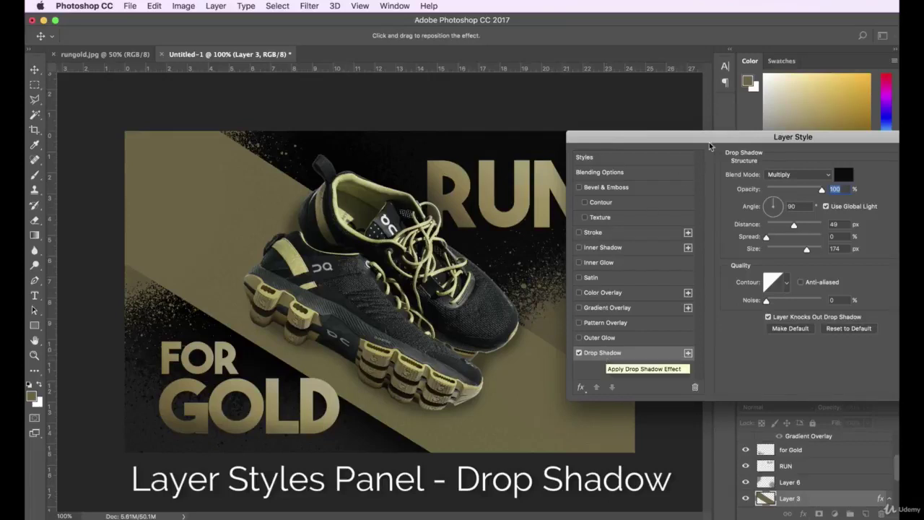
pyautogui.moveTo(712, 146); pyautogui.dragTo(685, 142)
pyautogui.moveTo(755, 221); pyautogui.dragTo(758, 250)
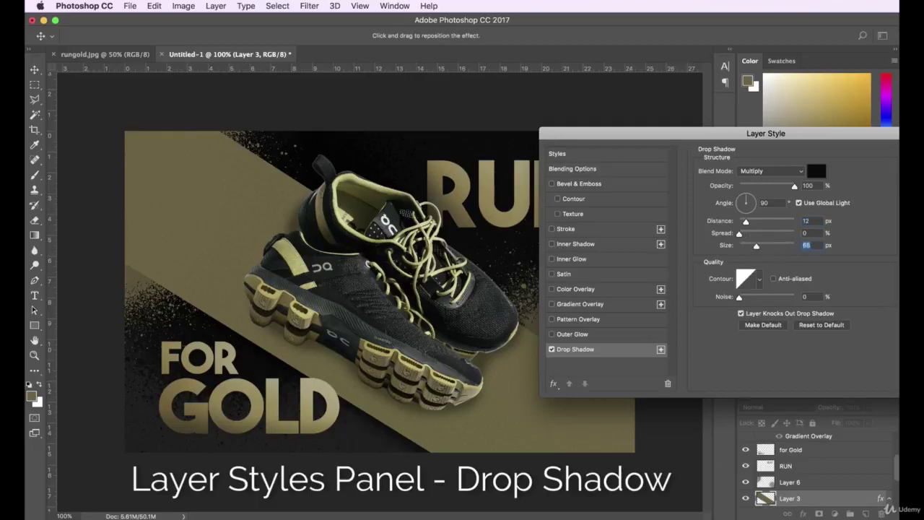
pyautogui.press('Return')
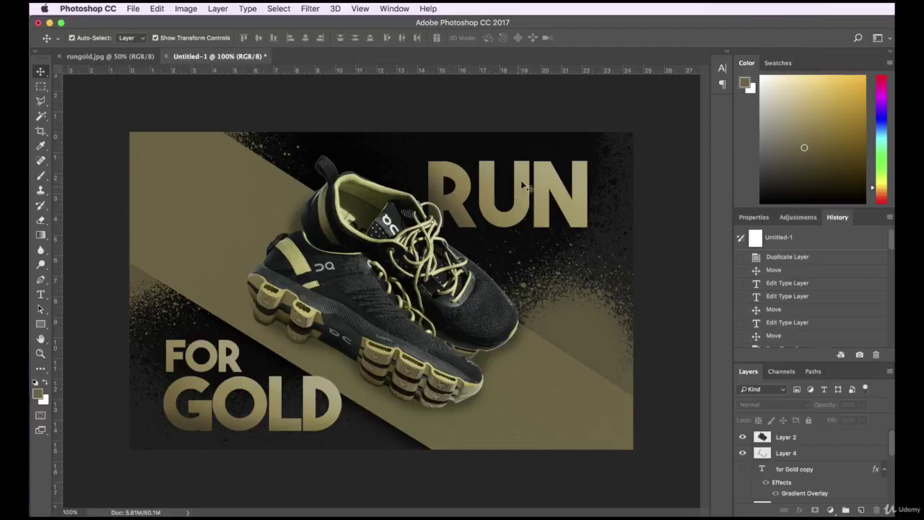
# Create a new layer above the for Gold layer and set the spatter brush size to 800 px.
pyautogui.click(560, 183)
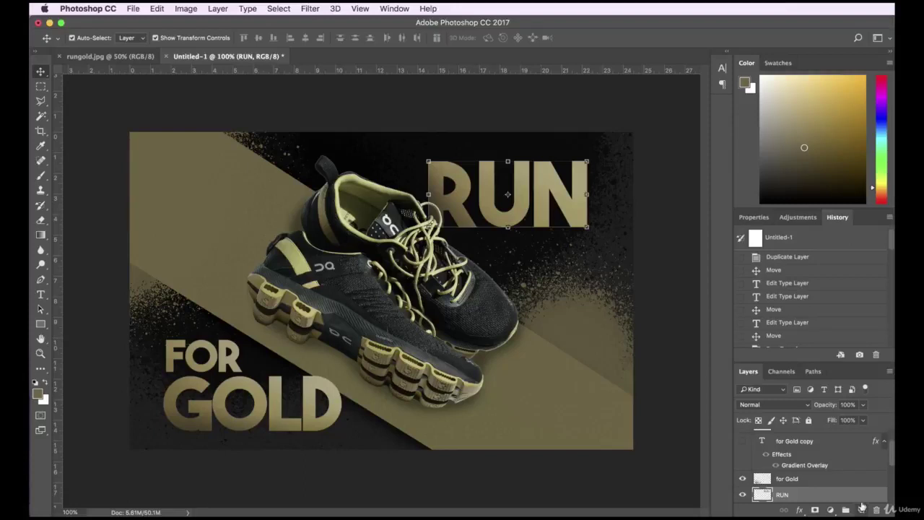
pyautogui.click(856, 471)
pyautogui.click(806, 482)
pyautogui.click(861, 510)
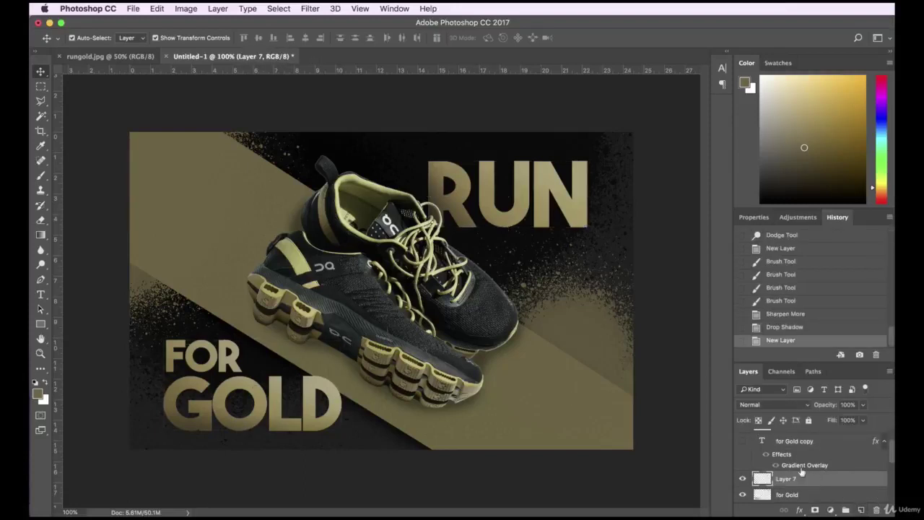
pyautogui.click(40, 175)
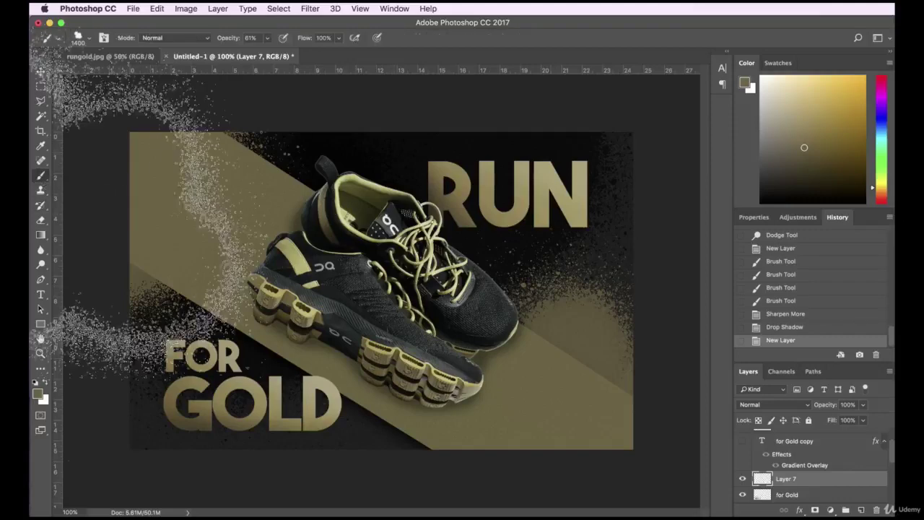
pyautogui.click(89, 38)
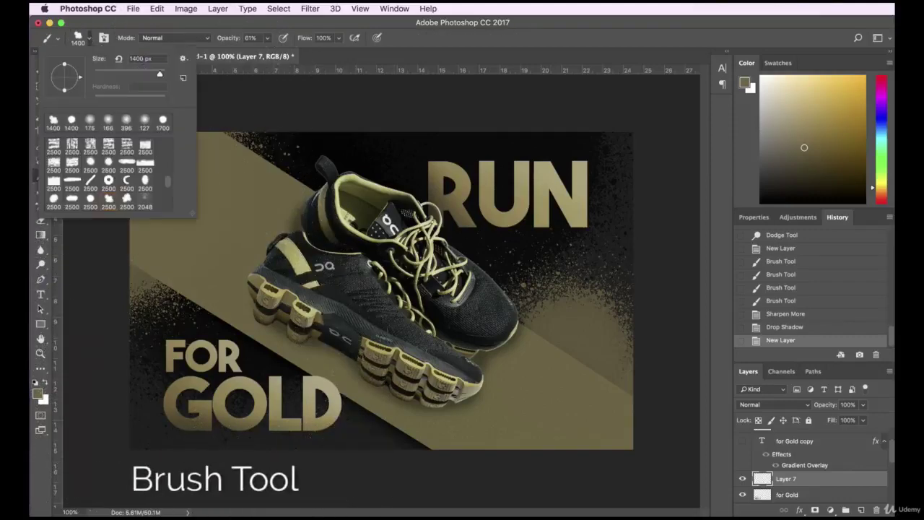
pyautogui.write('800')
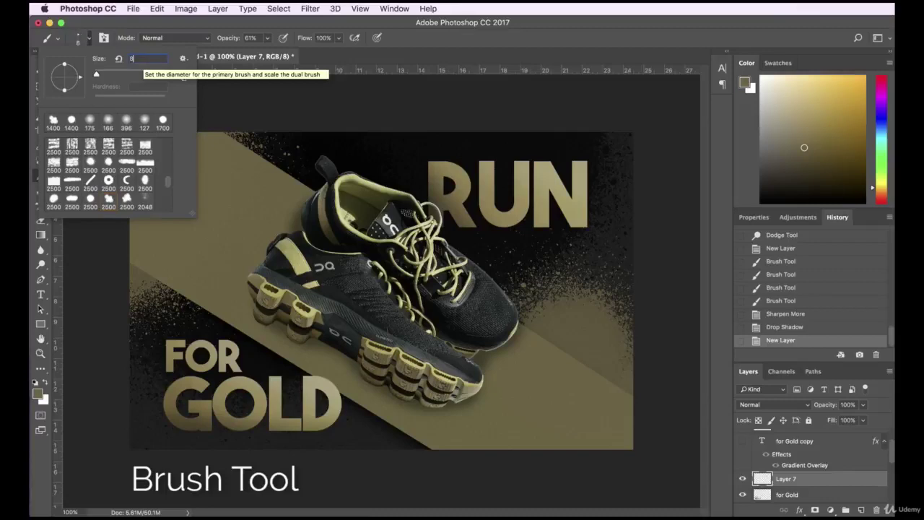
pyautogui.press('Return')
pyautogui.moveTo(101, 303)
pyautogui.mouseDown()
pyautogui.moveTo(144, 390)
pyautogui.moveTo(238, 340)
pyautogui.moveTo(109, 462)
pyautogui.moveTo(87, 405)
pyautogui.mouseUp()
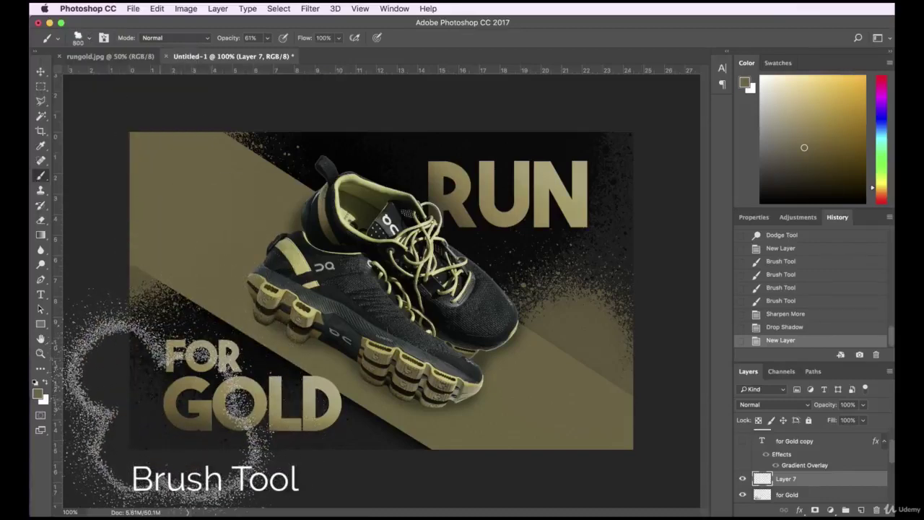
pyautogui.press('super+alt+z')
pyautogui.press('super+alt+z')
# Set the foreground colour to black and spatter over the beginning of the GOLD lettering.
pyautogui.click(37, 393)
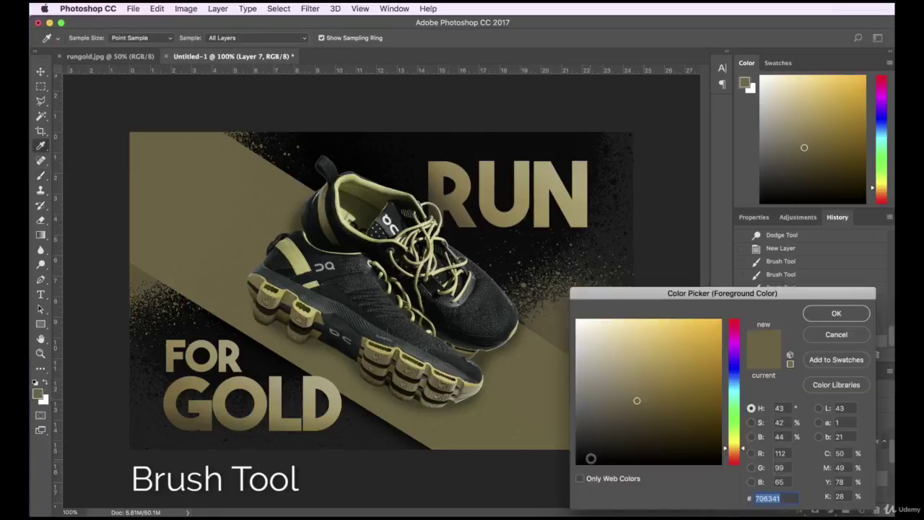
pyautogui.moveTo(590, 458); pyautogui.dragTo(574, 466)
pyautogui.click(825, 314)
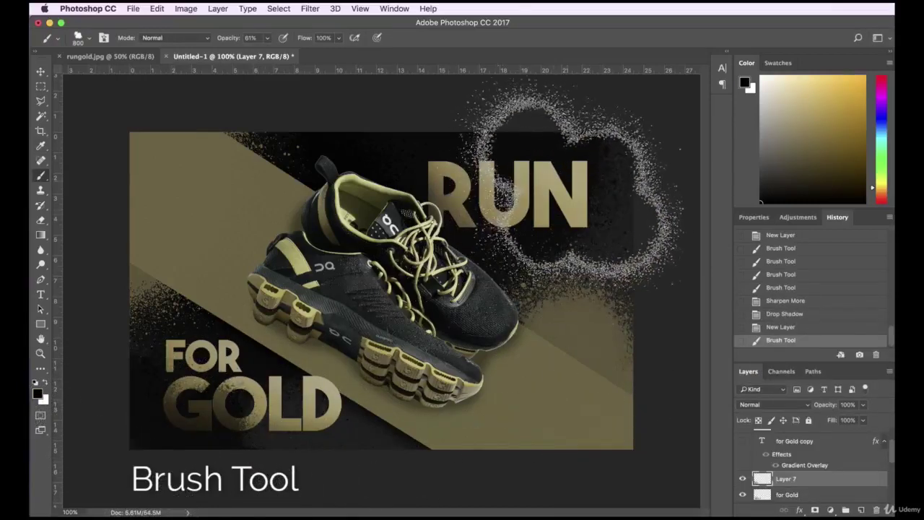
# Spatter black over the upper part of the RUN lettering and the outer edge of the G in GOLD.
pyautogui.click(598, 161)
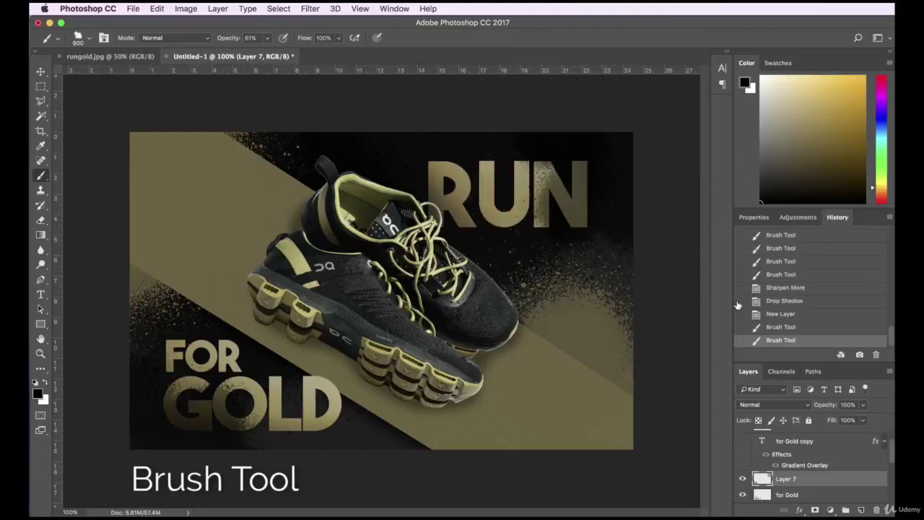
pyautogui.moveTo(466, 145)
pyautogui.mouseDown()
pyautogui.moveTo(570, 43)
pyautogui.moveTo(640, 138)
pyautogui.moveTo(505, 173)
pyautogui.mouseUp()
pyautogui.click(536, 101)
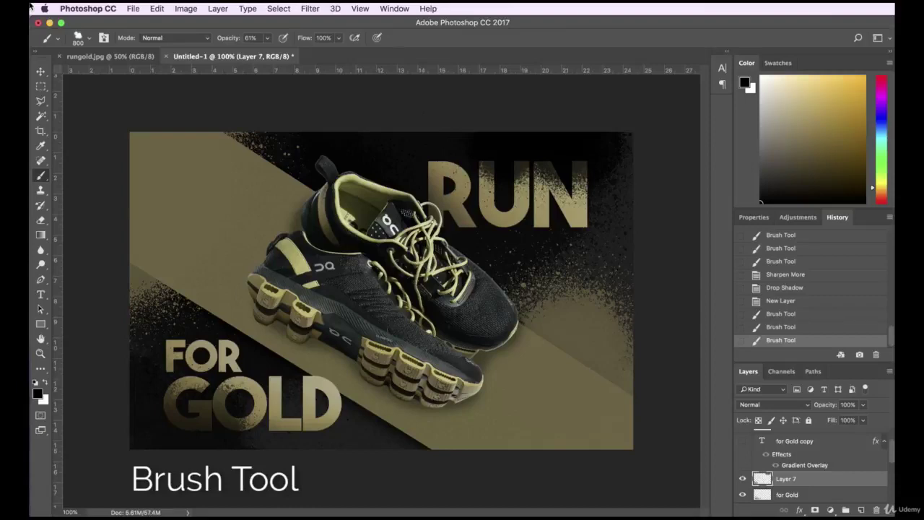
pyautogui.moveTo(83, 351)
pyautogui.mouseDown()
pyautogui.moveTo(103, 454)
pyautogui.moveTo(36, 483)
pyautogui.mouseUp()
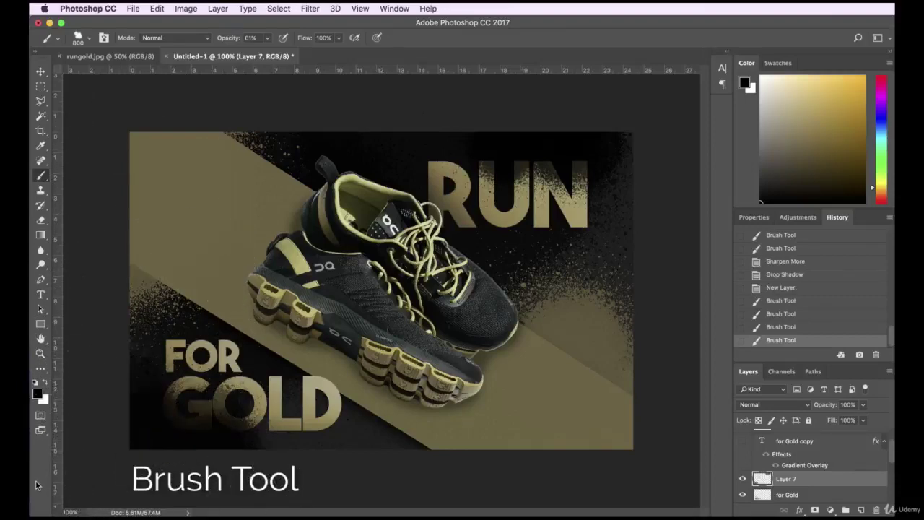
# Hide and show Layer 7 to compare the lettering with and without the black spatter.
pyautogui.click(40, 71)
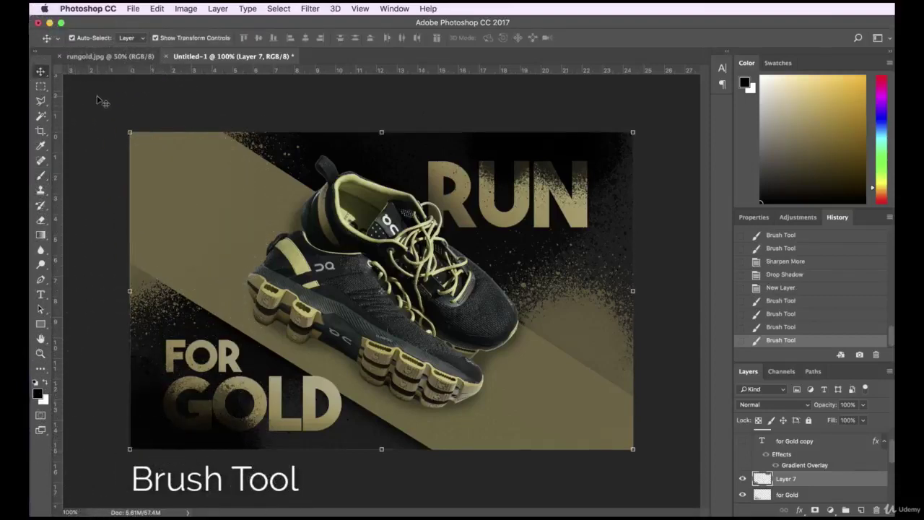
pyautogui.click(743, 479)
pyautogui.click(744, 478)
pyautogui.click(743, 479)
pyautogui.click(743, 478)
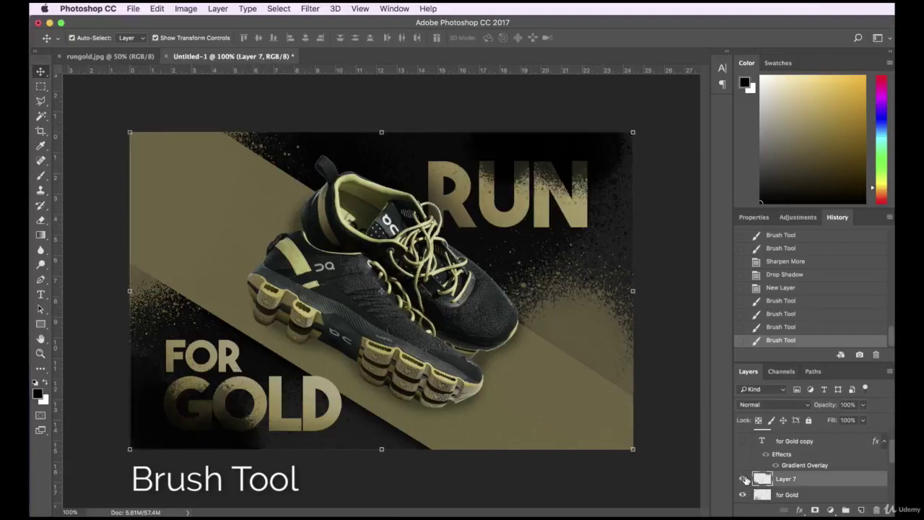
# Sharpen the black spatter on Layer 7 with Sharpen More and deselect the layer.
pyautogui.click(310, 8)
pyautogui.click(321, 23)
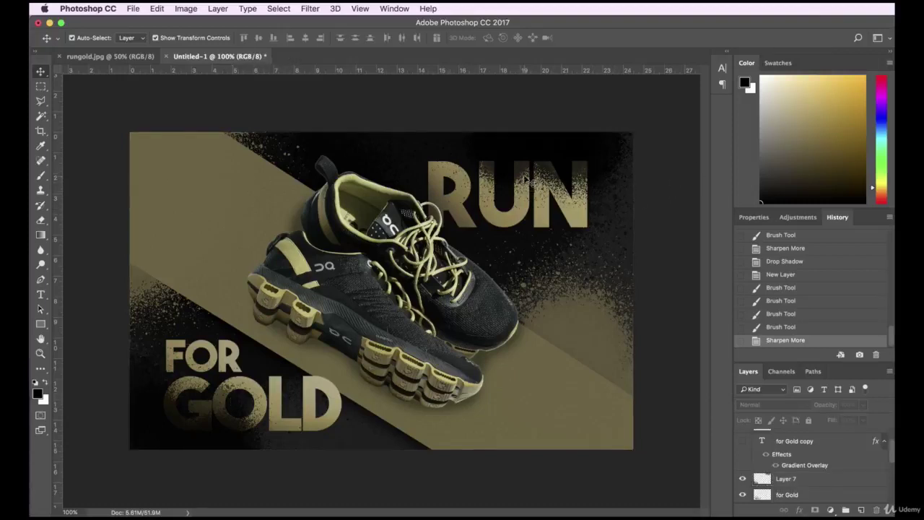
pyautogui.click(688, 178)
# Try the Color Burn, Overlay, Luminosity, Subtract and Hard Light blending modes on Layer 7.
pyautogui.click(785, 482)
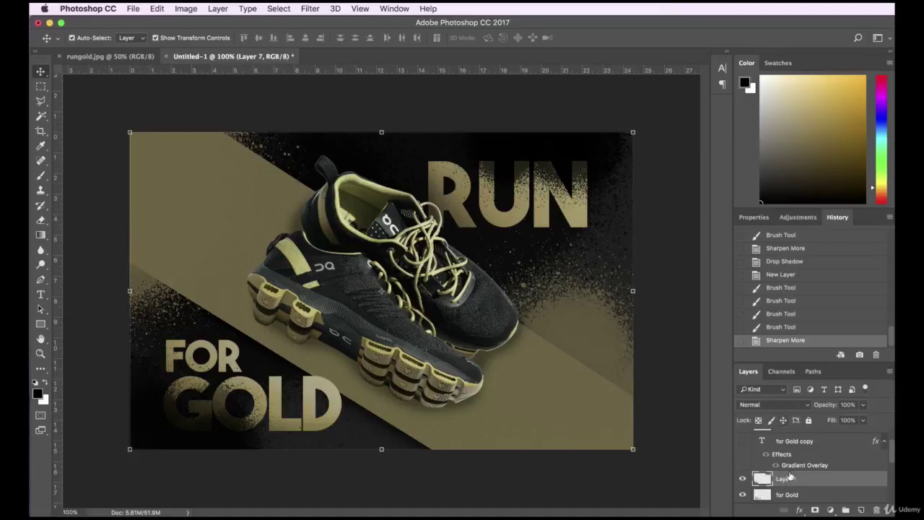
pyautogui.click(788, 405)
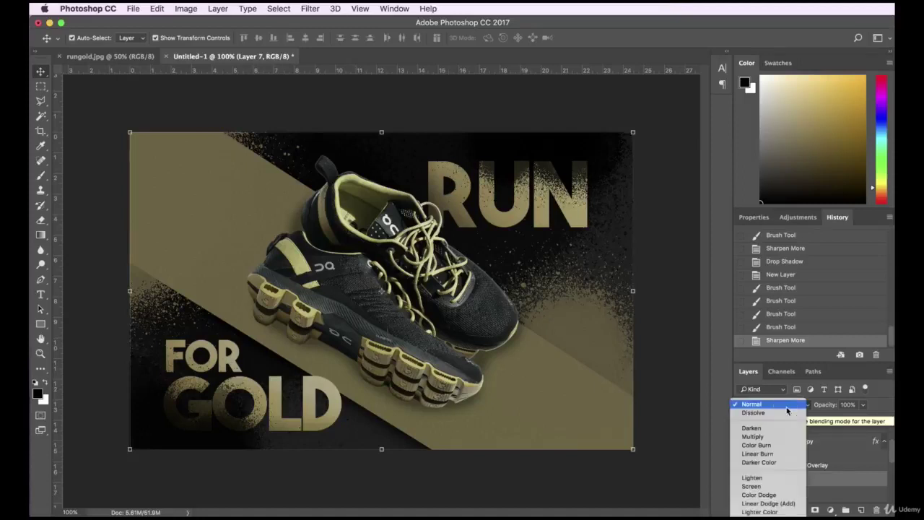
pyautogui.click(768, 446)
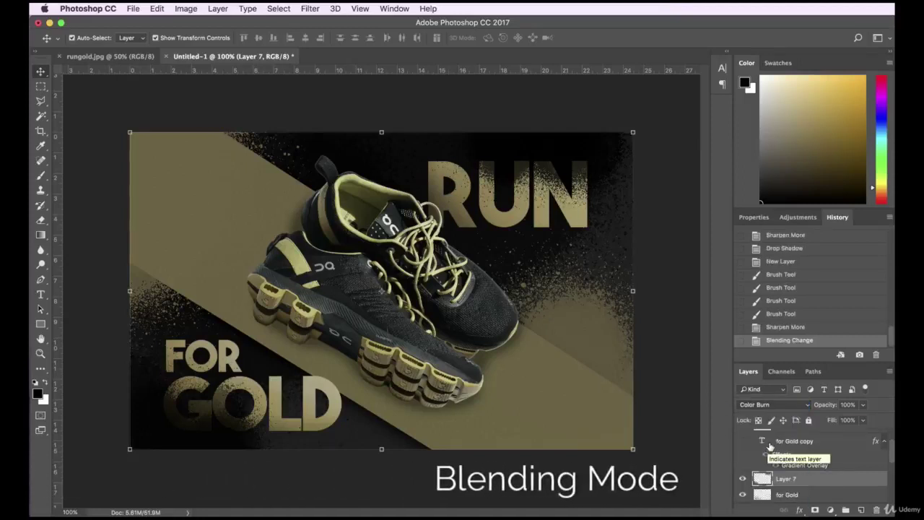
pyautogui.click(767, 407)
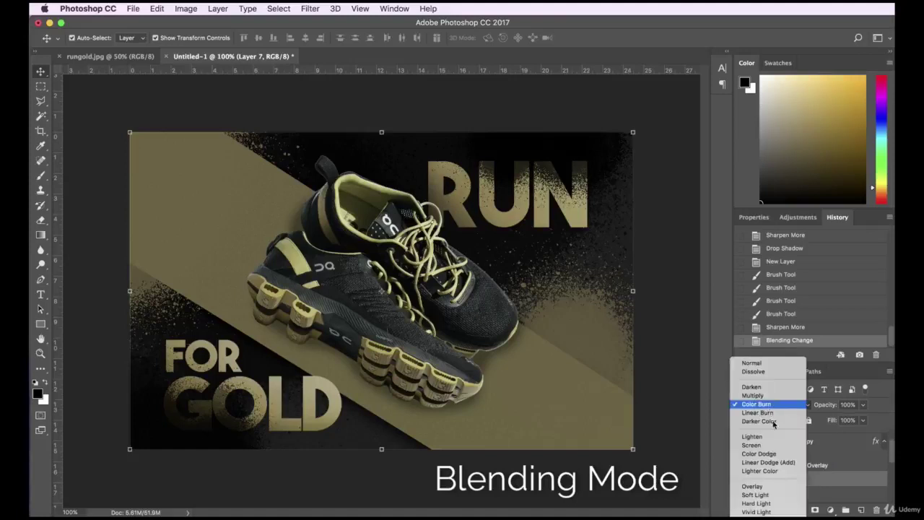
pyautogui.click(768, 489)
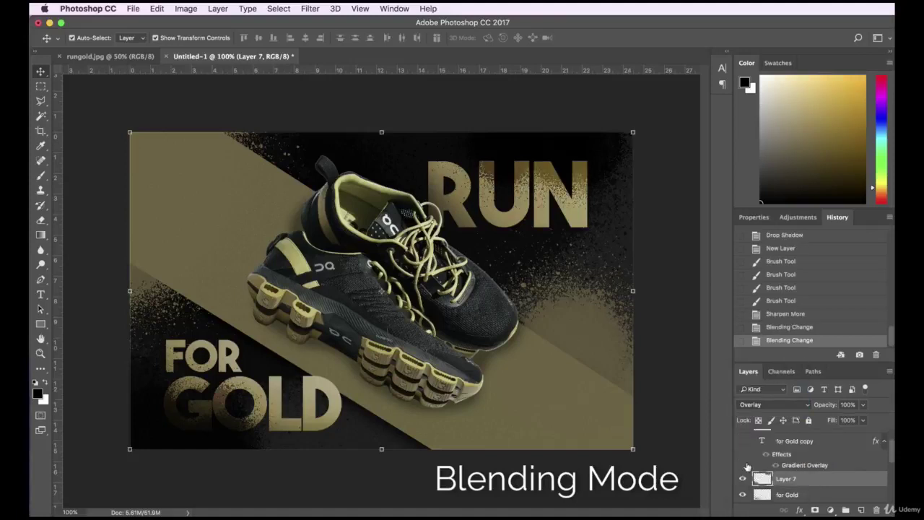
pyautogui.click(770, 406)
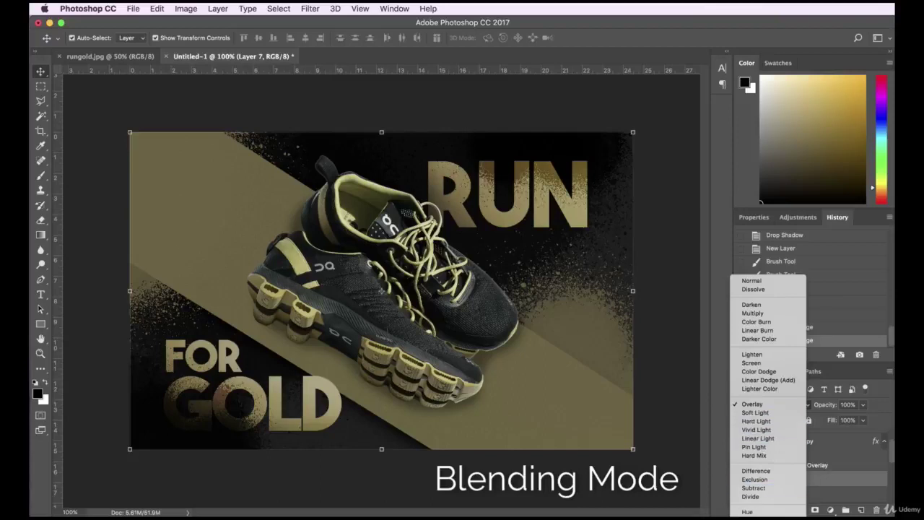
pyautogui.click(755, 516)
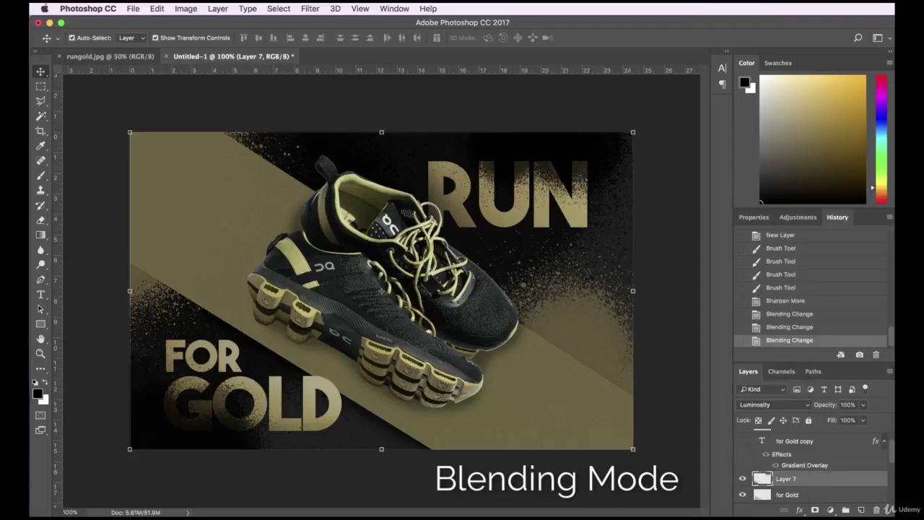
pyautogui.click(768, 405)
pyautogui.click(768, 360)
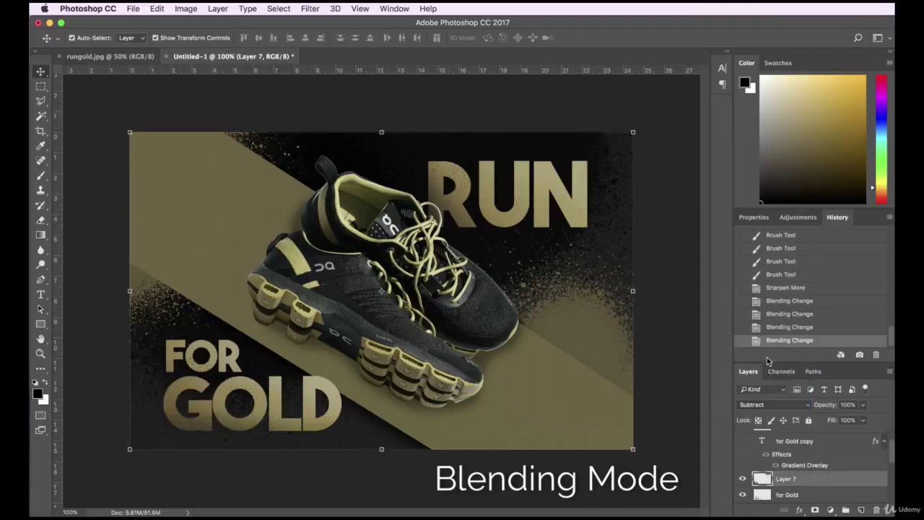
pyautogui.click(770, 406)
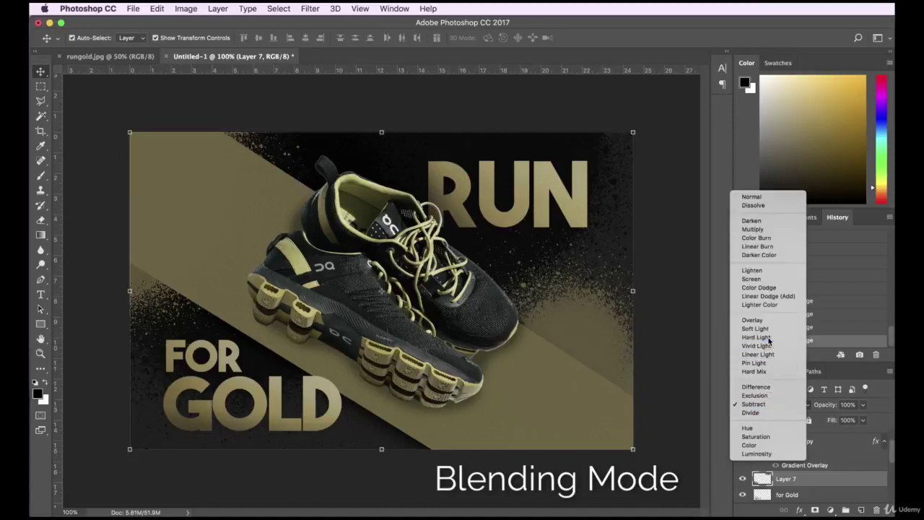
pyautogui.click(770, 340)
# Set Layer 7's blending mode to Soft Light and its opacity to 36%.
pyautogui.click(771, 409)
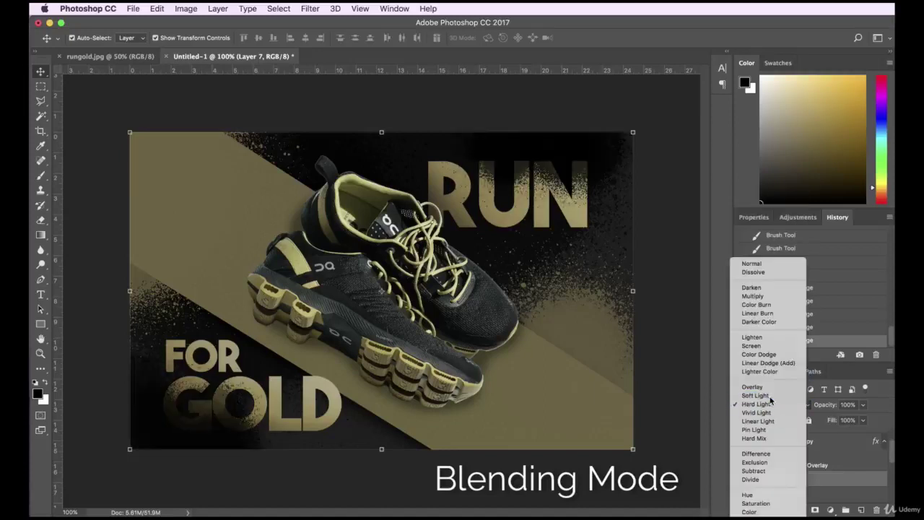
pyautogui.click(770, 399)
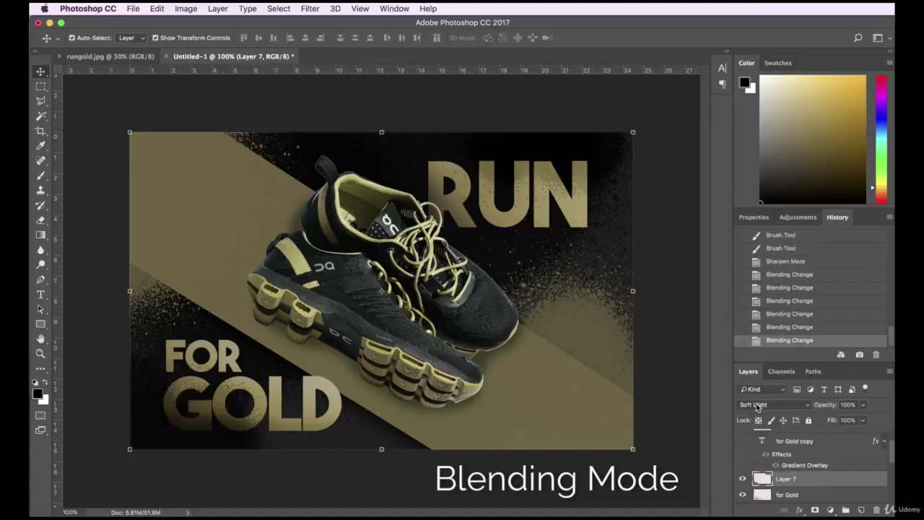
pyautogui.click(862, 405)
pyautogui.click(838, 420)
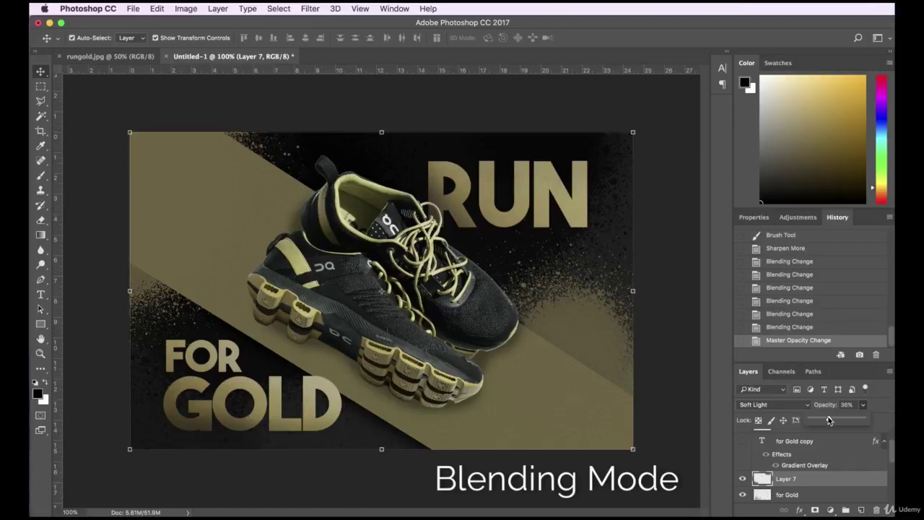
pyautogui.click(662, 227)
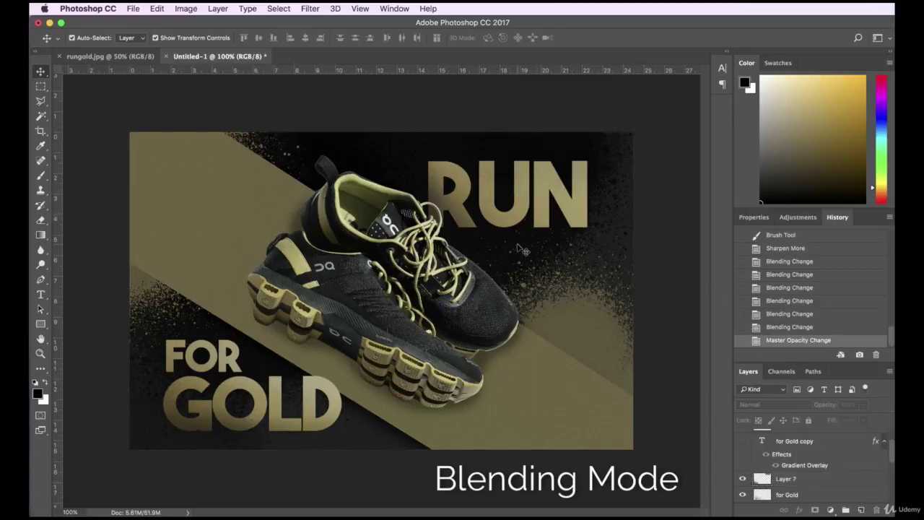
# Select the RUN layer and set the Eraser to the upright oval spatter brush at 396 px.
pyautogui.click(508, 193)
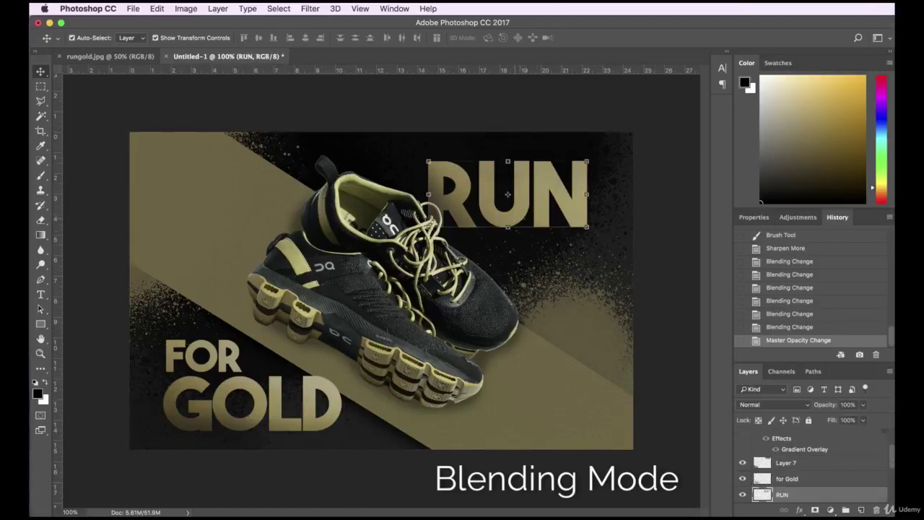
pyautogui.click(40, 222)
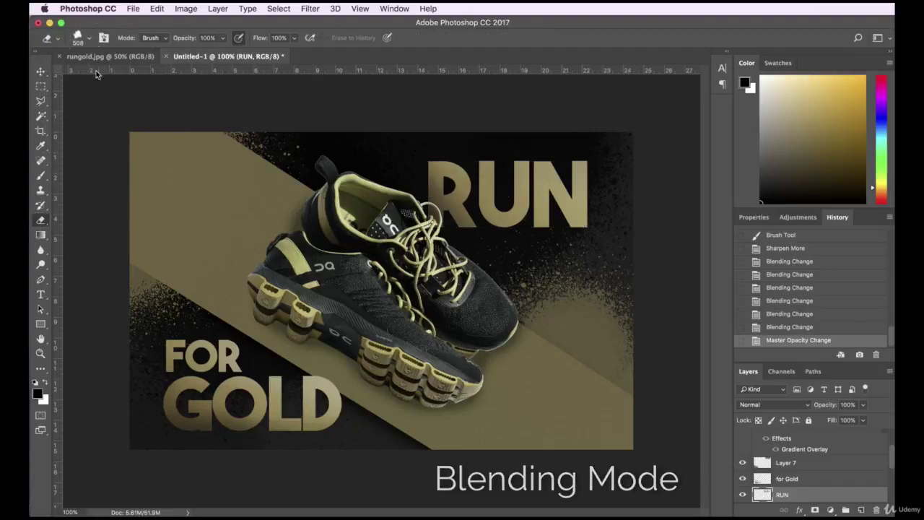
pyautogui.click(80, 38)
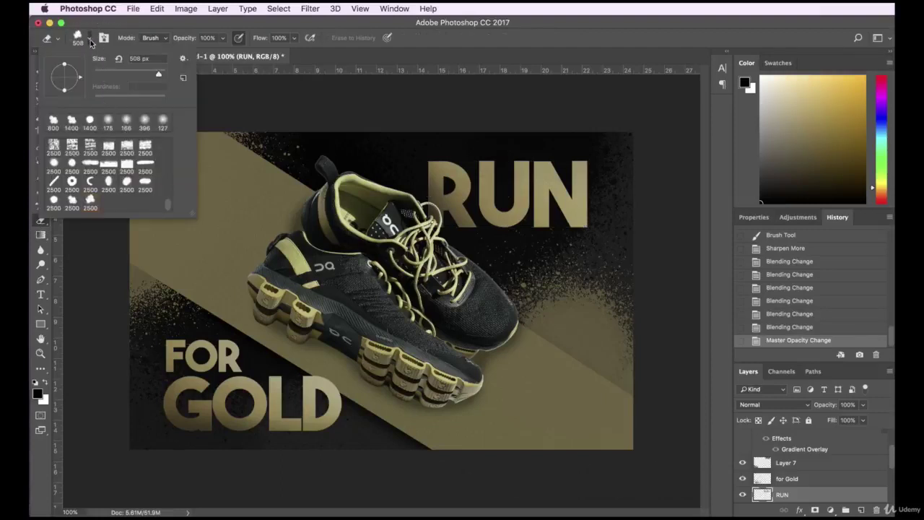
pyautogui.click(91, 42)
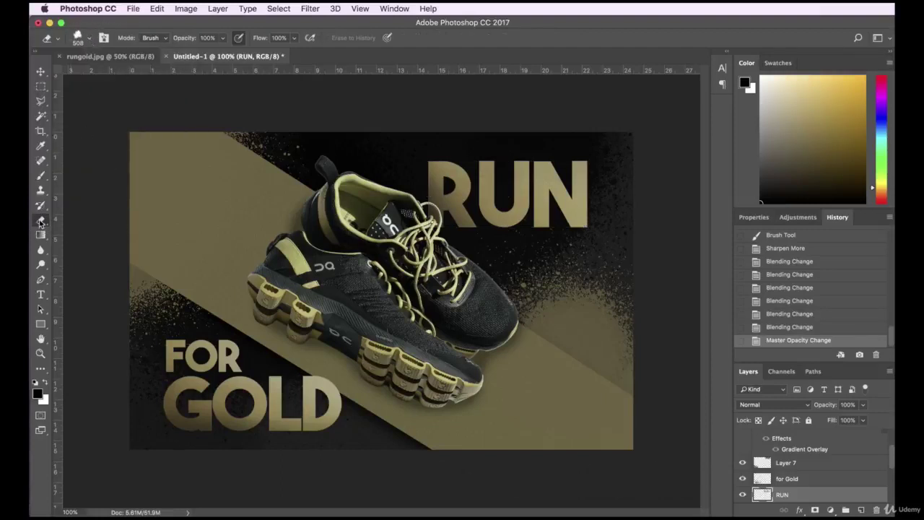
pyautogui.click(90, 42)
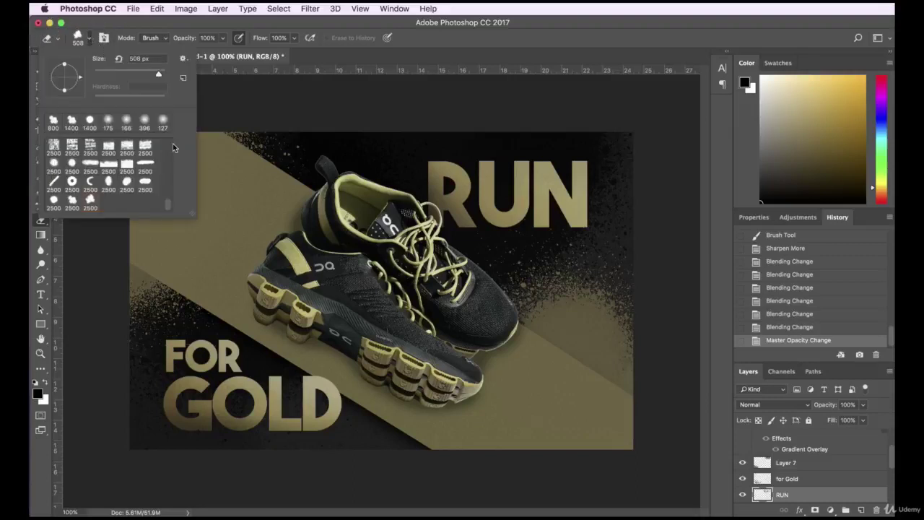
pyautogui.click(110, 185)
pyautogui.write('396')
# Try erasing the outer edge of the R and the top of the N in RUN, undoing each stroke.
pyautogui.click(404, 177)
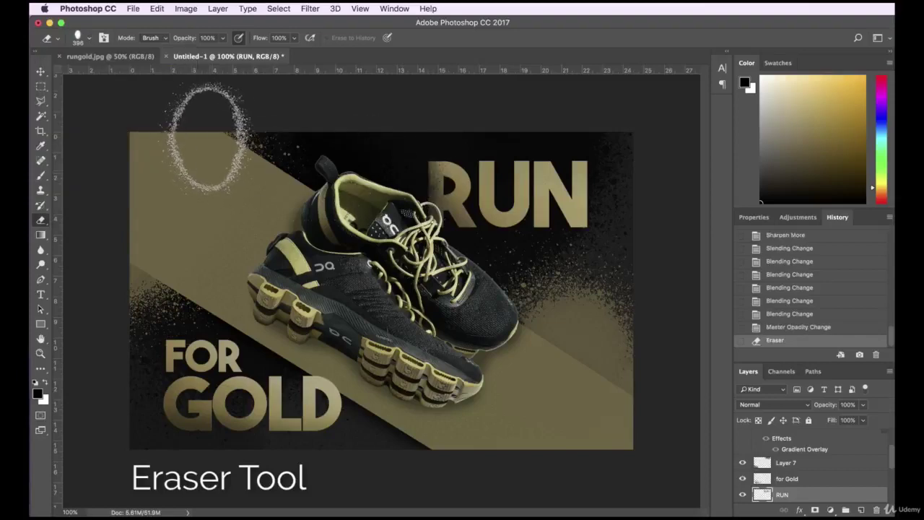
pyautogui.click(157, 8)
pyautogui.click(162, 22)
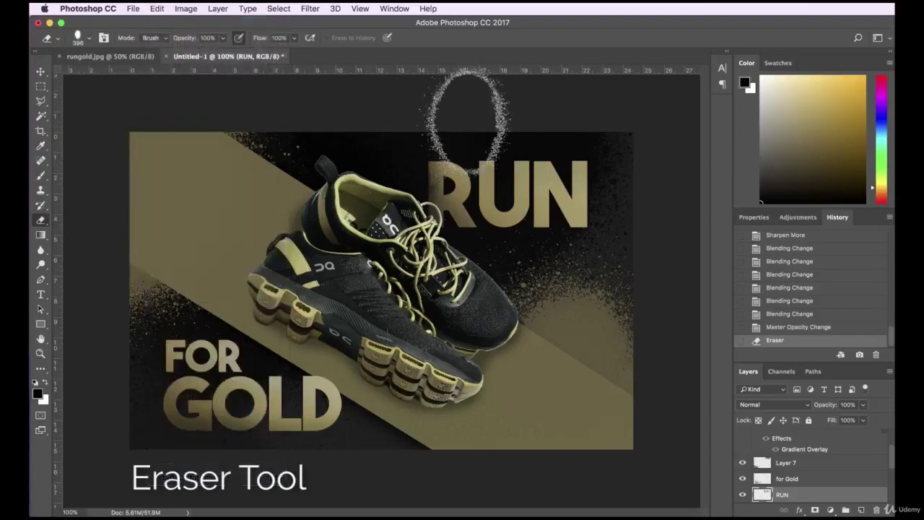
pyautogui.click(557, 141)
pyautogui.click(157, 8)
pyautogui.click(162, 23)
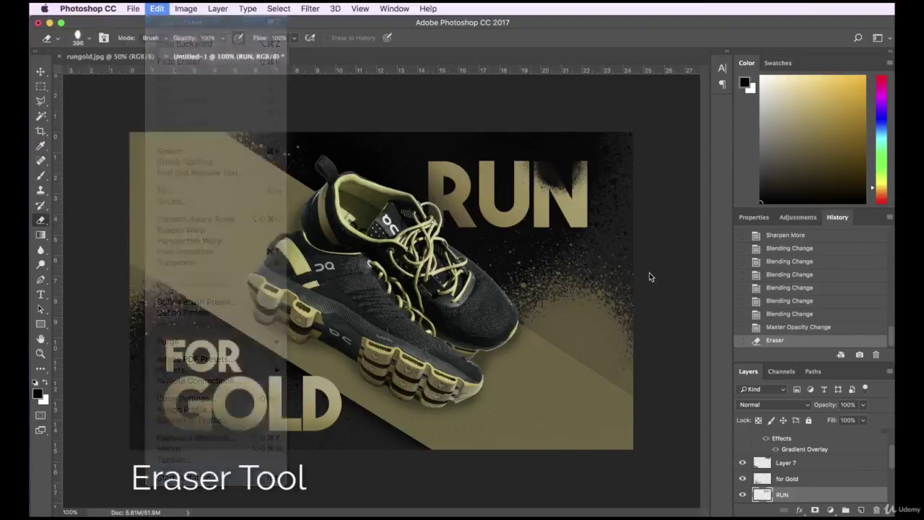
# Erase the lower outer corner of the N on the RUN layer and the outer edges of the lettering on the for Gold layer.
pyautogui.click(637, 376)
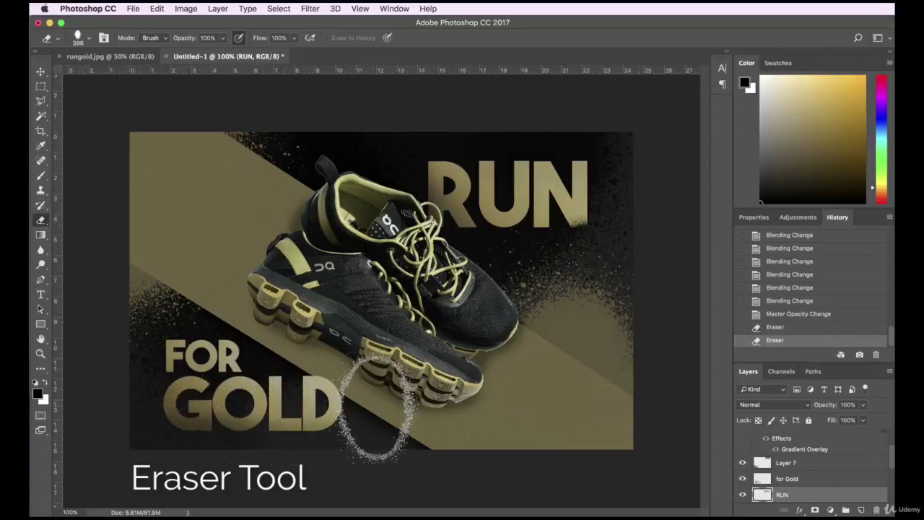
pyautogui.click(417, 401)
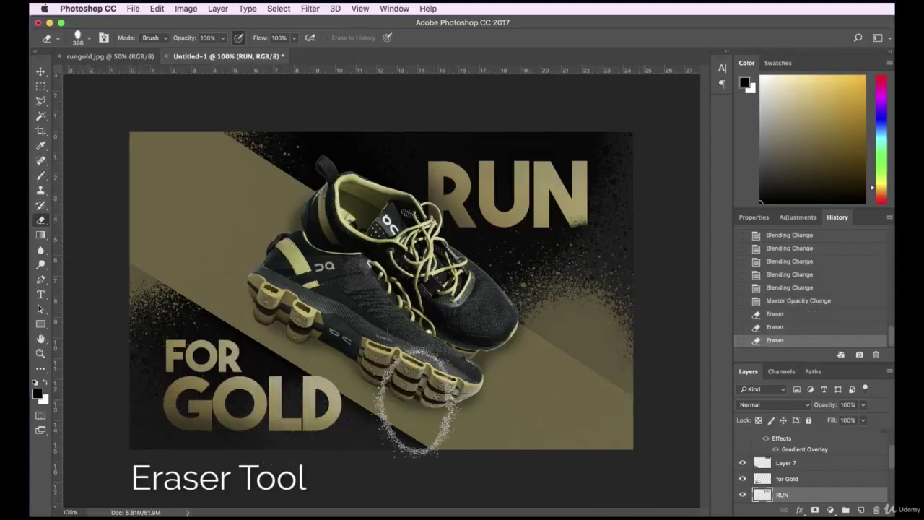
pyautogui.click(794, 479)
pyautogui.click(386, 403)
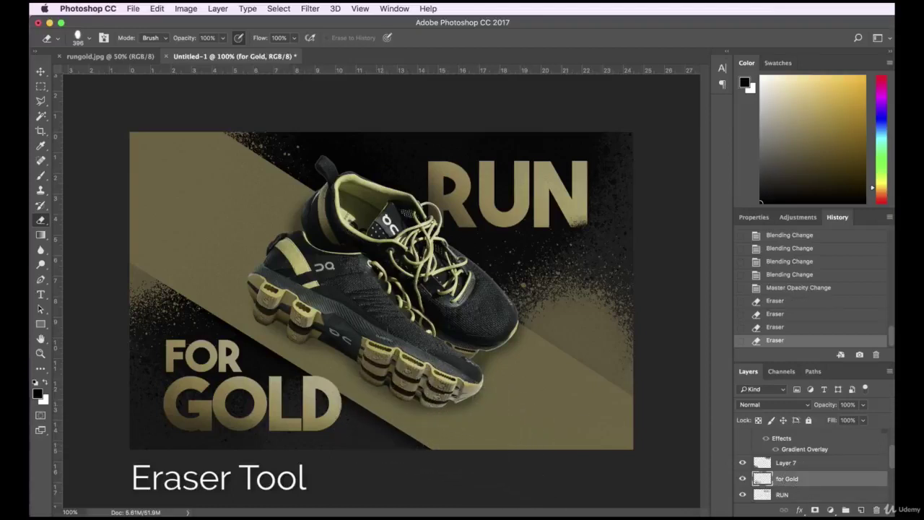
pyautogui.click(130, 336)
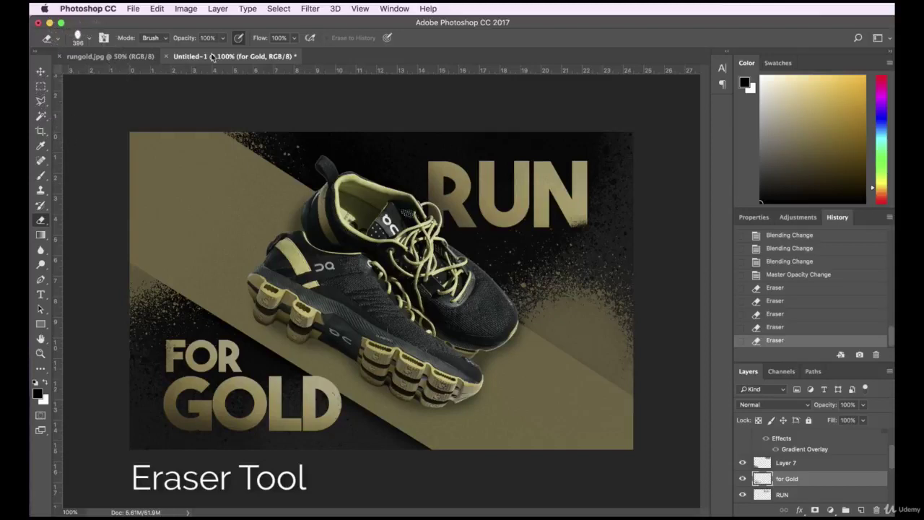
# Try more eraser strokes around RUN on the for Gold layer and over the top of the U on the RUN layer.
pyautogui.click(615, 232)
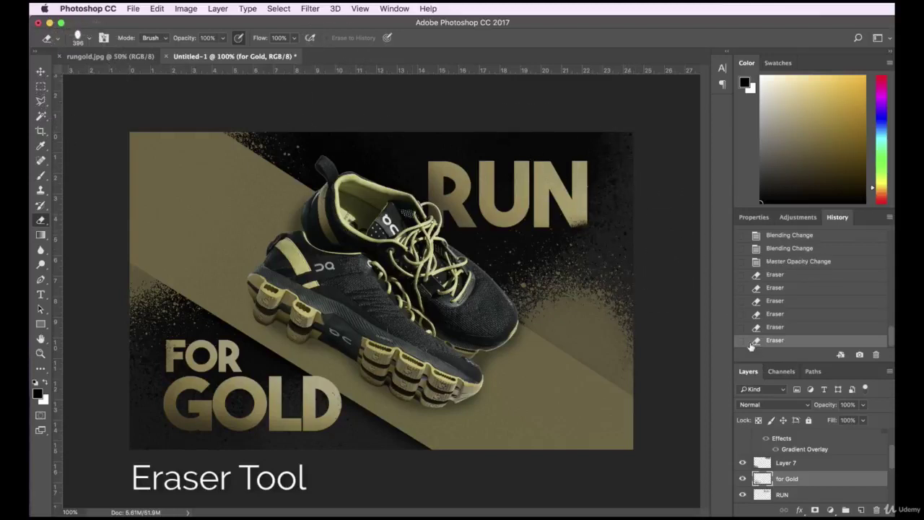
pyautogui.click(481, 112)
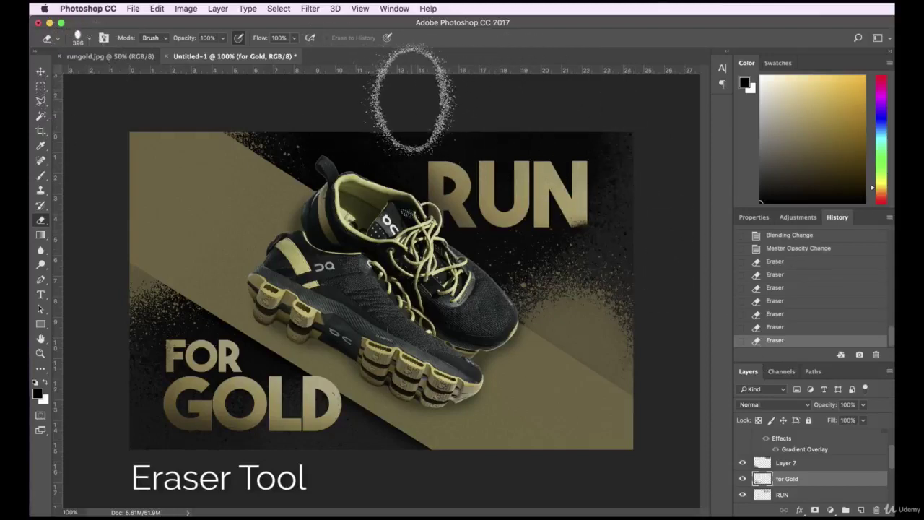
pyautogui.click(783, 495)
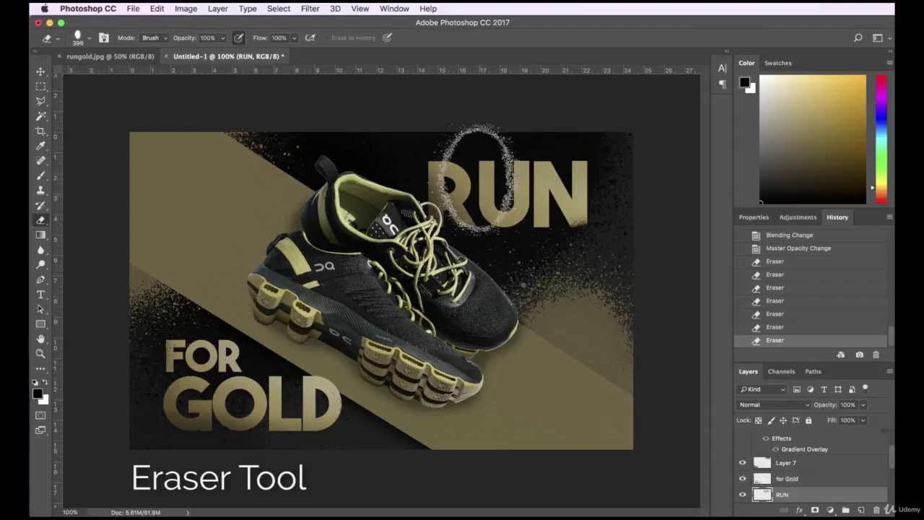
pyautogui.click(481, 113)
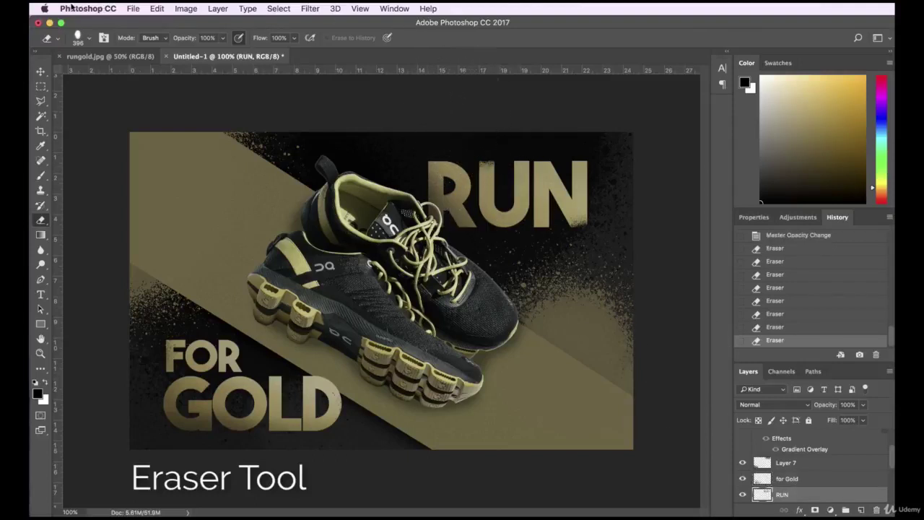
# Step back through the history to undo the last three eraser strokes.
pyautogui.click(802, 329)
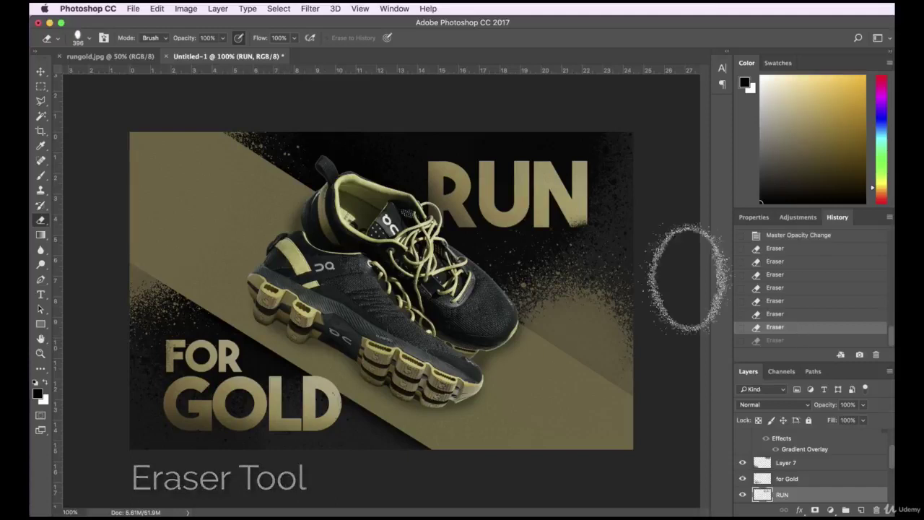
pyautogui.click(791, 316)
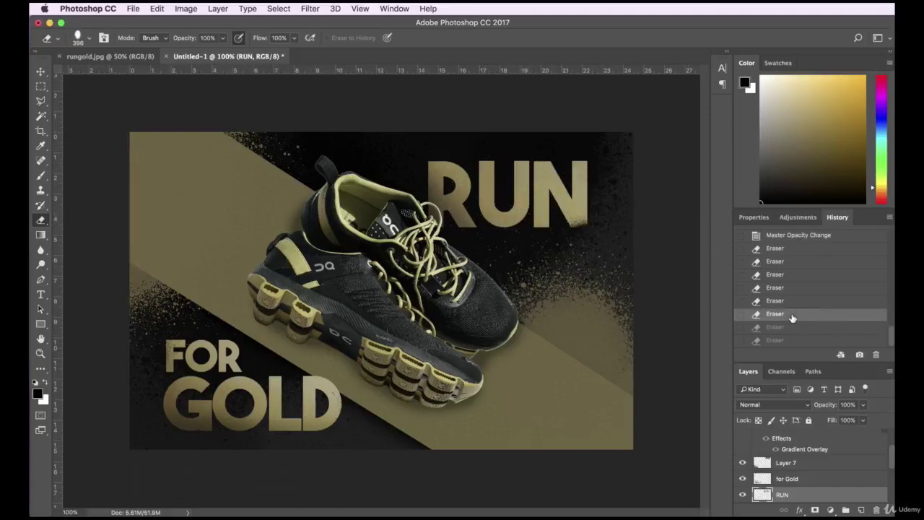
pyautogui.click(792, 304)
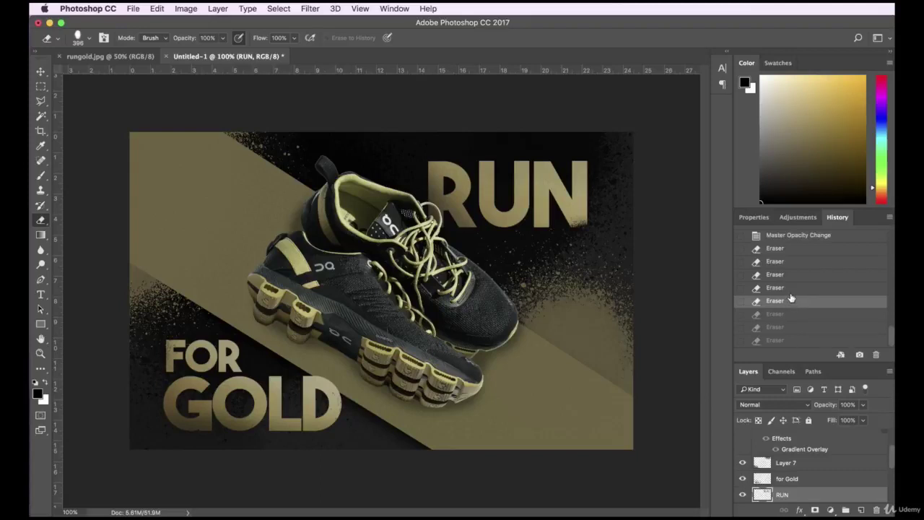
# Roll the history back to the Master Opacity Change state to remove all remaining eraser strokes from the lettering.
pyautogui.click(792, 289)
pyautogui.click(790, 276)
pyautogui.click(788, 262)
pyautogui.click(787, 248)
pyautogui.click(791, 235)
pyautogui.press('v')
# Try black spatter brush strokes over the lettering on a new layer above RUN and delete that layer.
pyautogui.click(862, 510)
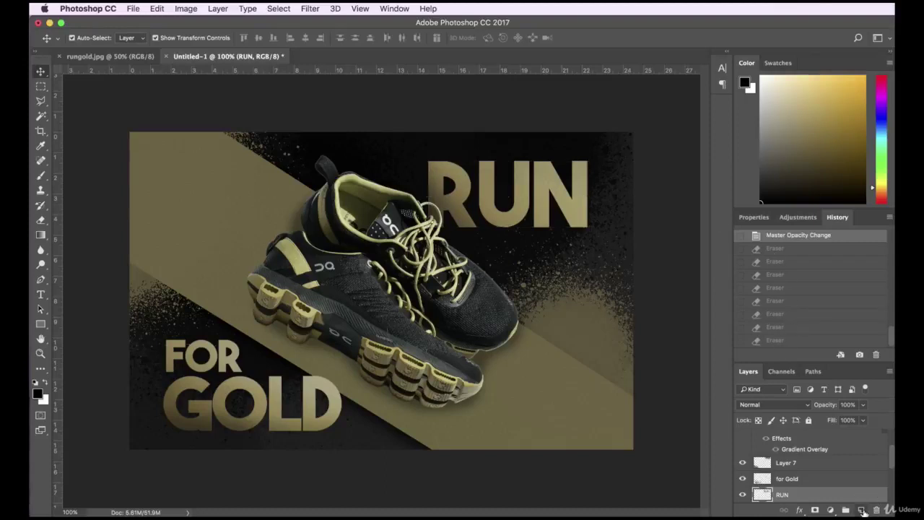
pyautogui.click(42, 177)
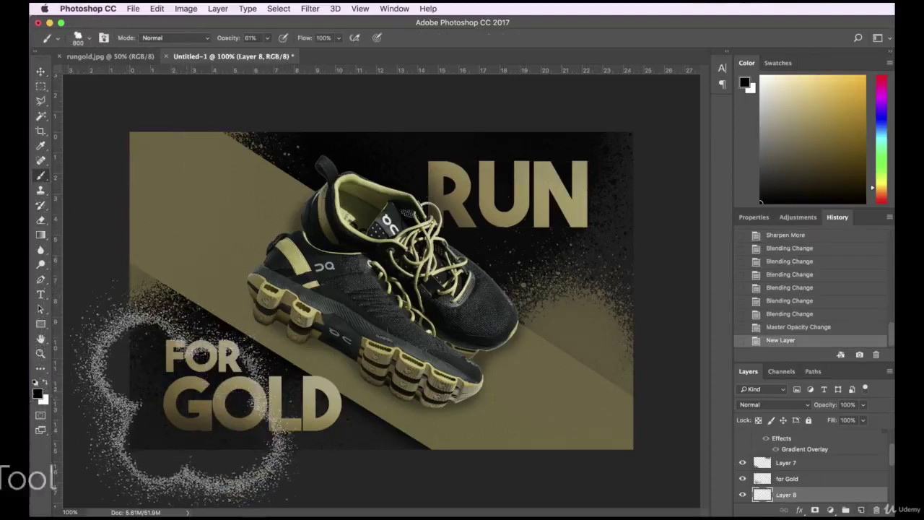
pyautogui.click(188, 346)
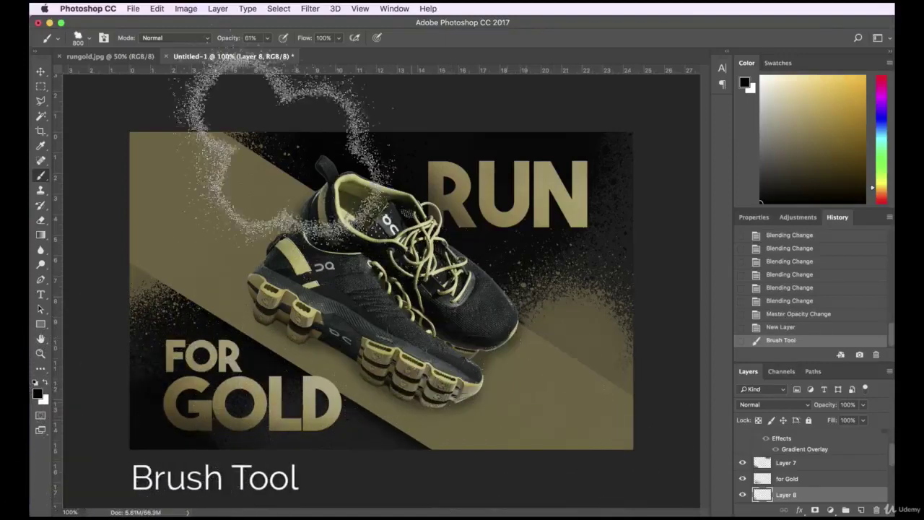
pyautogui.click(217, 181)
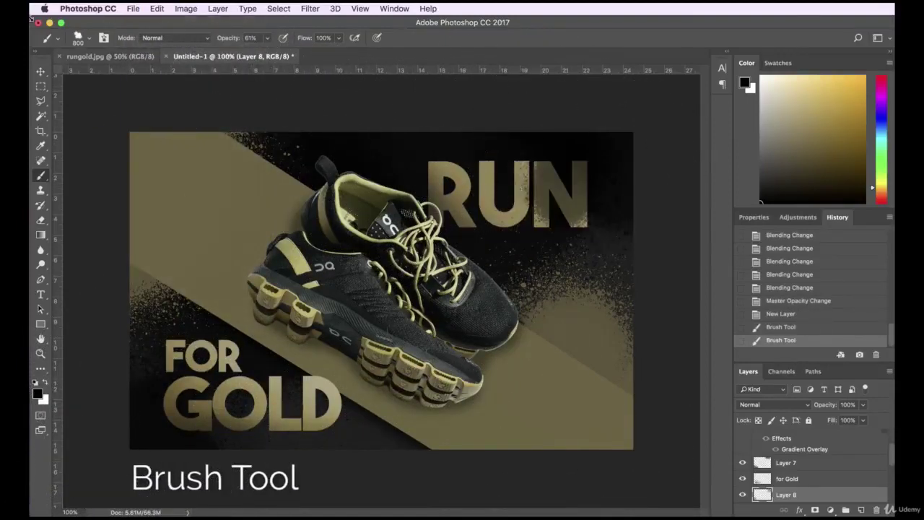
pyautogui.click(864, 406)
pyautogui.moveTo(831, 420); pyautogui.dragTo(823, 422)
pyautogui.moveTo(849, 500); pyautogui.dragTo(876, 510)
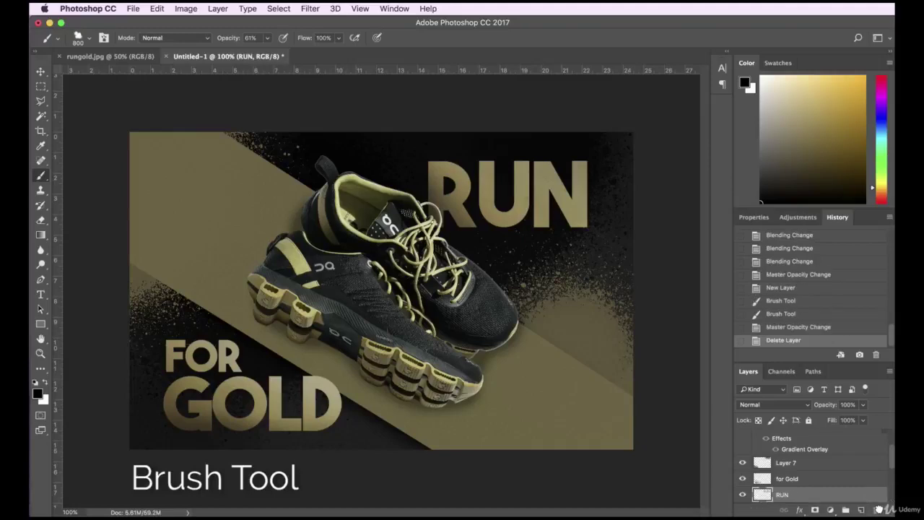
# Duplicate Layer 3, the diagonal gold band, keeping the default copy name.
pyautogui.click(41, 72)
pyautogui.click(423, 123)
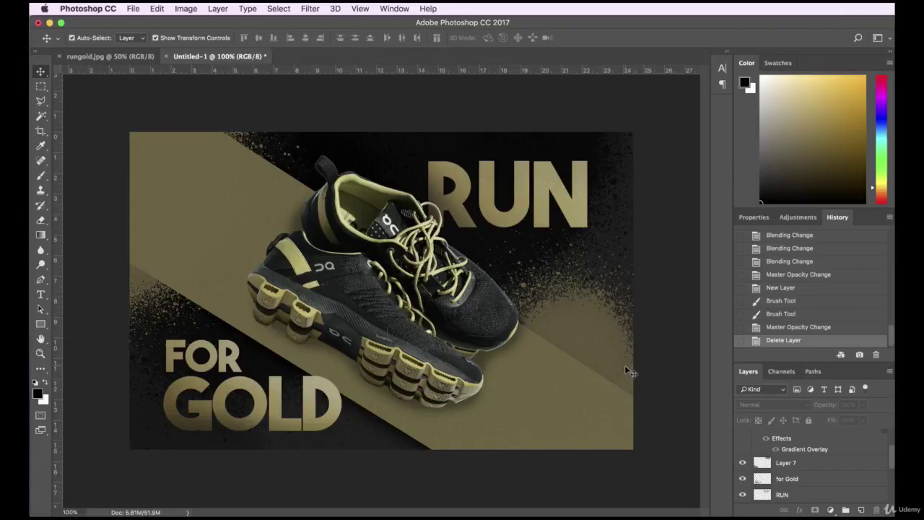
pyautogui.click(471, 432)
pyautogui.click(486, 463)
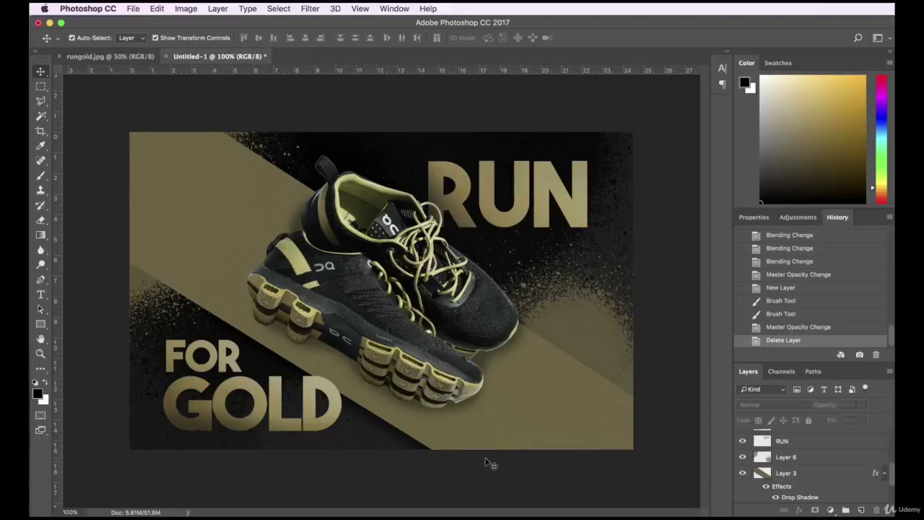
pyautogui.click(448, 442)
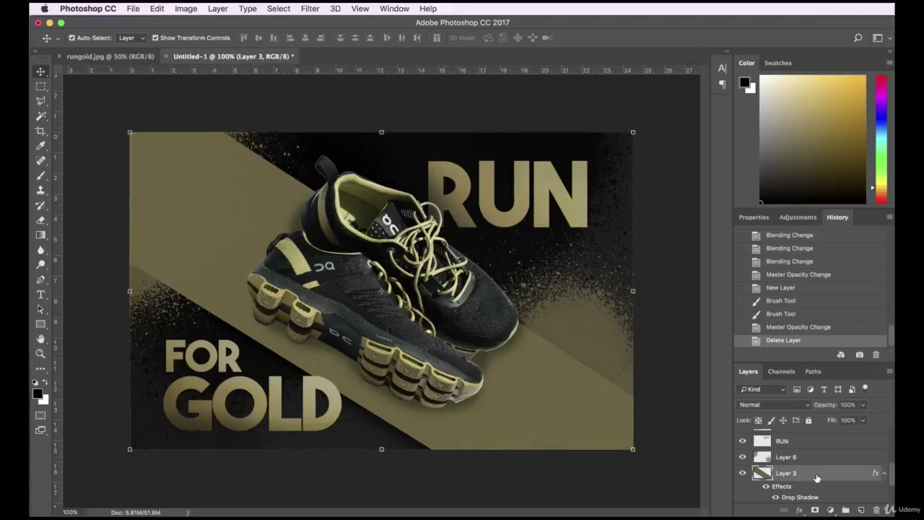
pyautogui.click(185, 9)
pyautogui.moveTo(217, 8)
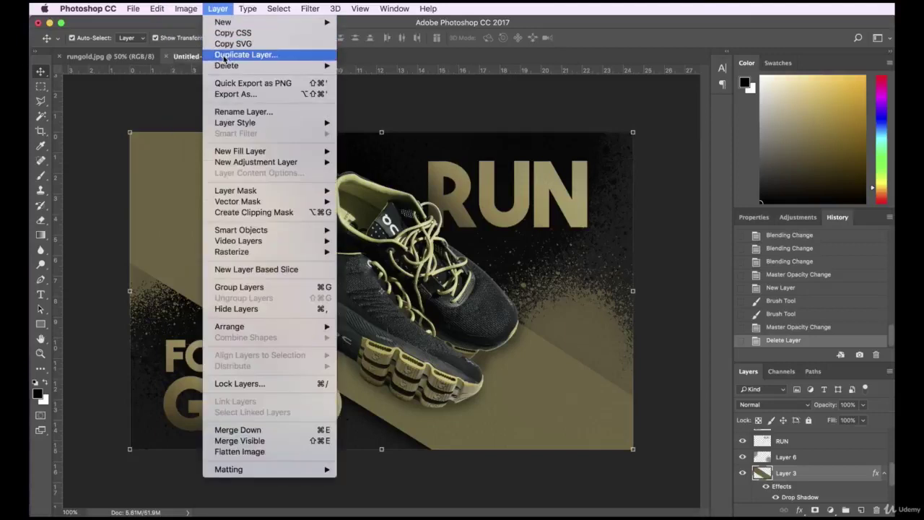
pyautogui.click(225, 56)
pyautogui.click(550, 194)
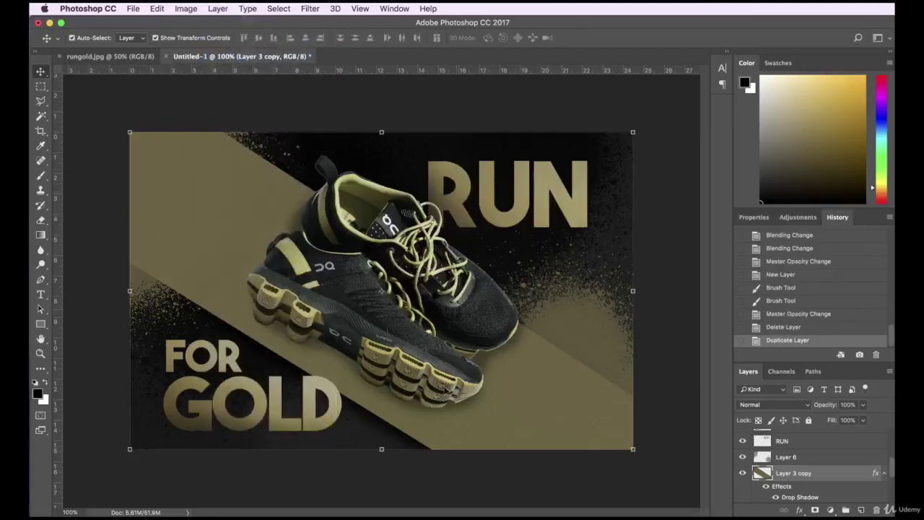
# Nudge the original Layer 3 beneath its copy slightly left and down to form an offset edge along the band.
pyautogui.scroll(-3, 805, 480)
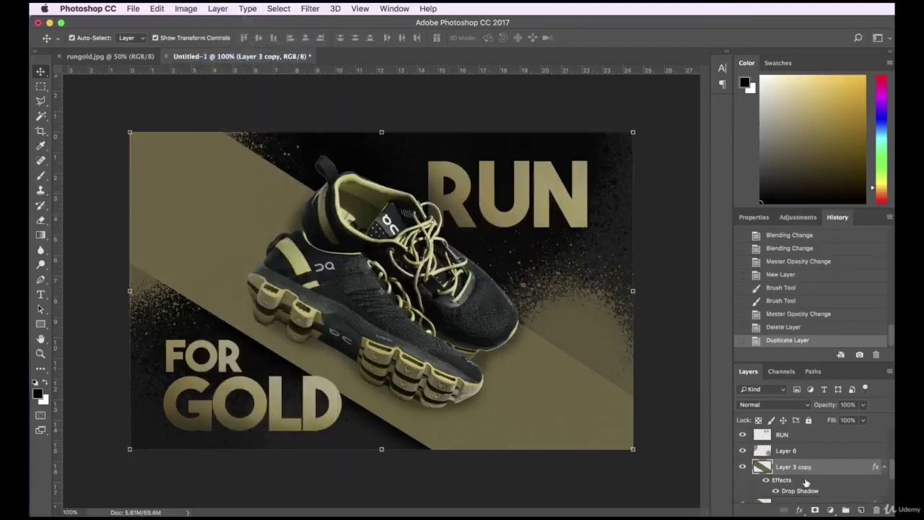
pyautogui.click(808, 469)
pyautogui.scroll(1, 809, 474)
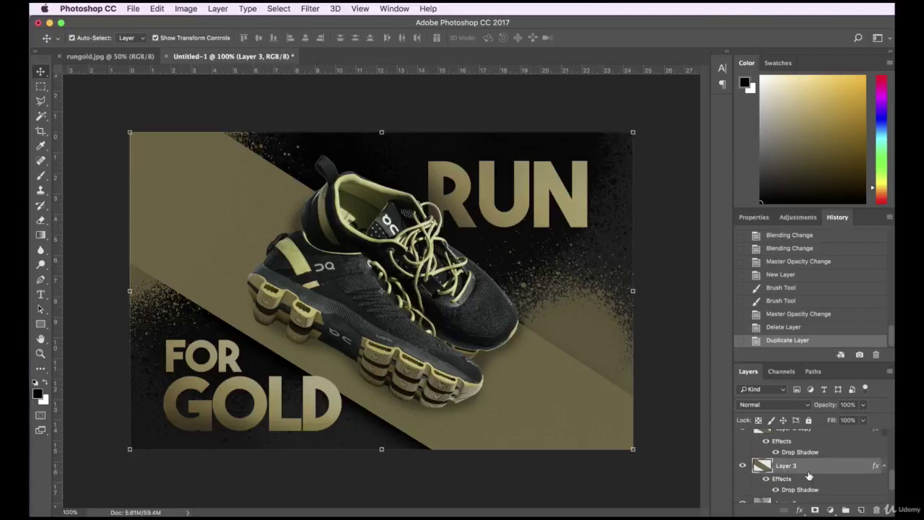
pyautogui.press('Left')
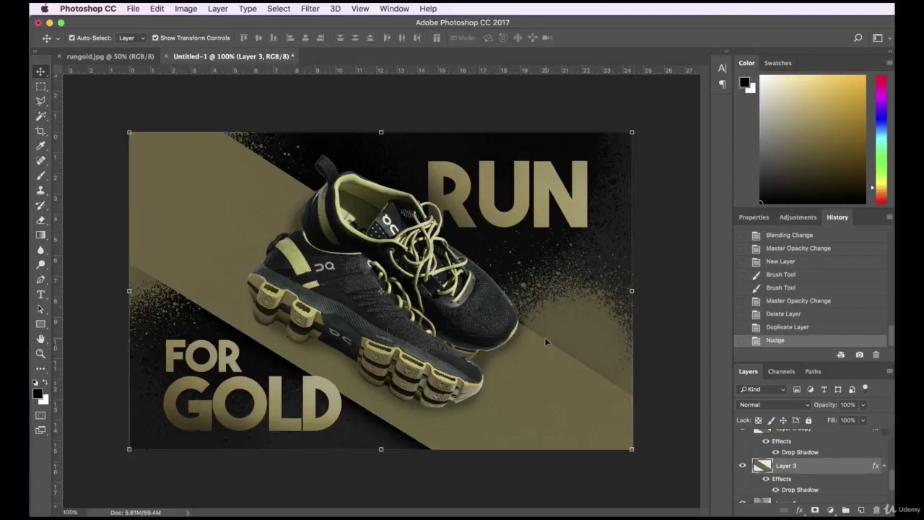
pyautogui.press('Left')
pyautogui.press('Left')
pyautogui.press('Left')
pyautogui.press('Left')
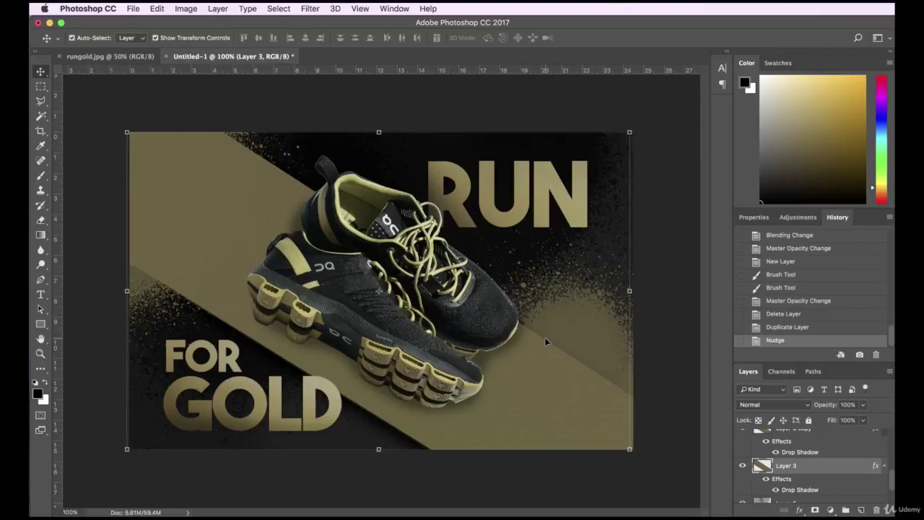
pyautogui.press('Down')
pyautogui.press('Down')
pyautogui.press('Down')
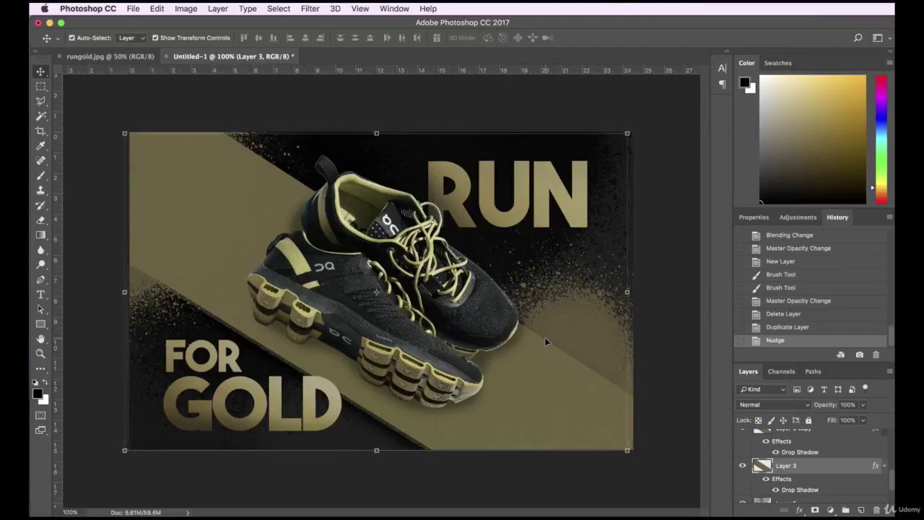
pyautogui.press('Left')
pyautogui.press('Left')
pyautogui.press('Left')
pyautogui.press('Left')
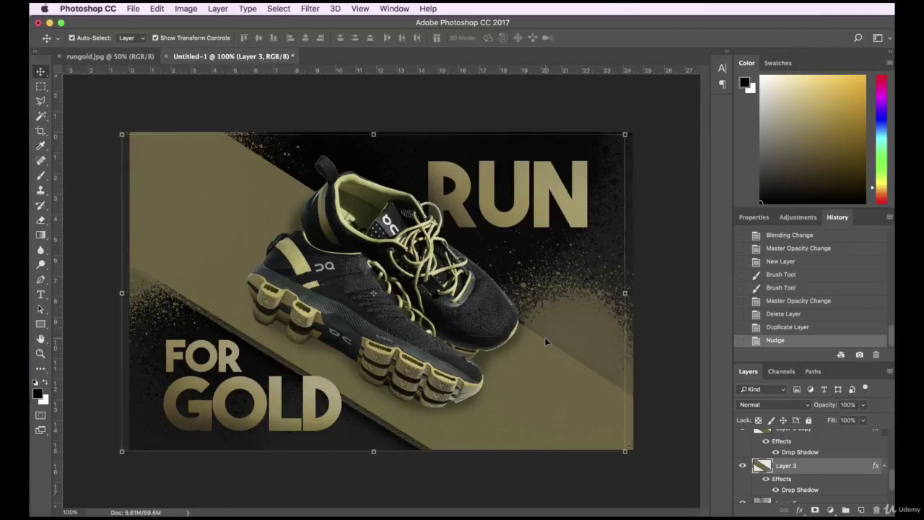
pyautogui.press('Down')
pyautogui.press('Down')
pyautogui.press('Right')
pyautogui.press('Right')
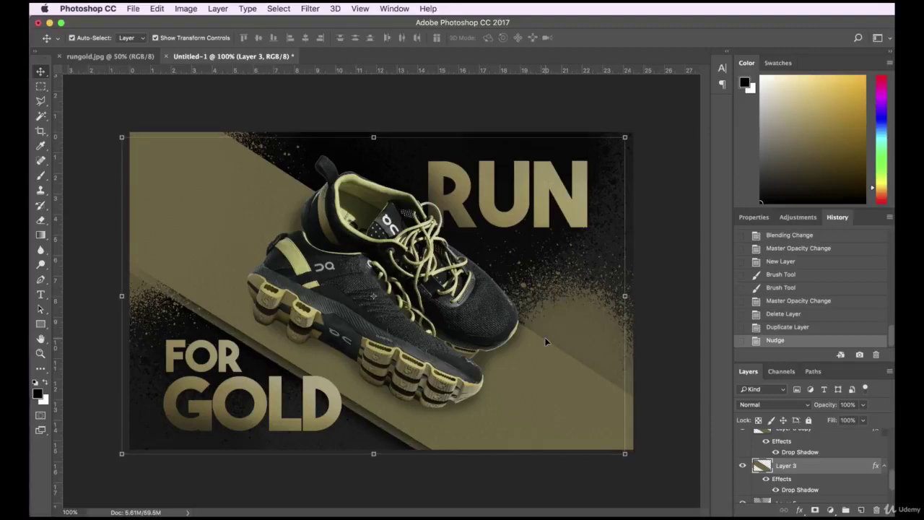
pyautogui.press('Down')
pyautogui.press('Left')
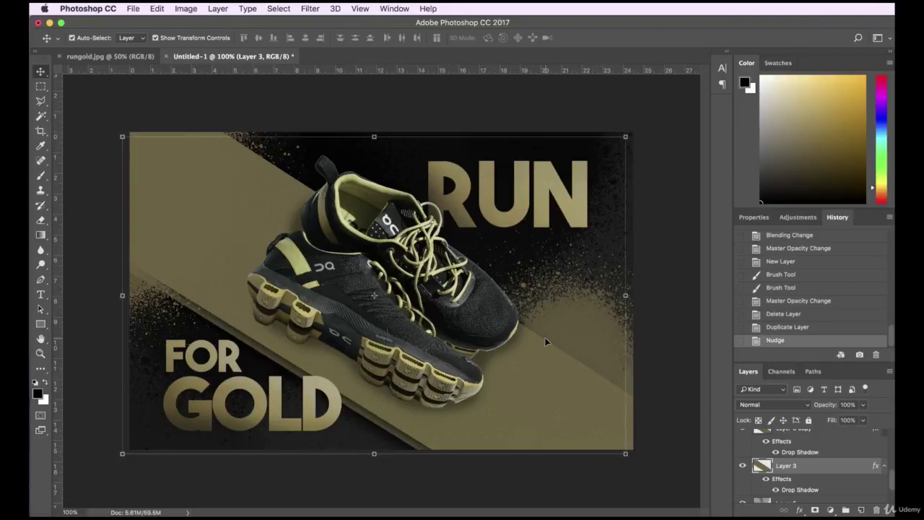
# Compare the drop shadows of Layer 3 and Layer 3 copy, and turn off the one on Layer 3 copy.
pyautogui.click(776, 453)
pyautogui.click(776, 453)
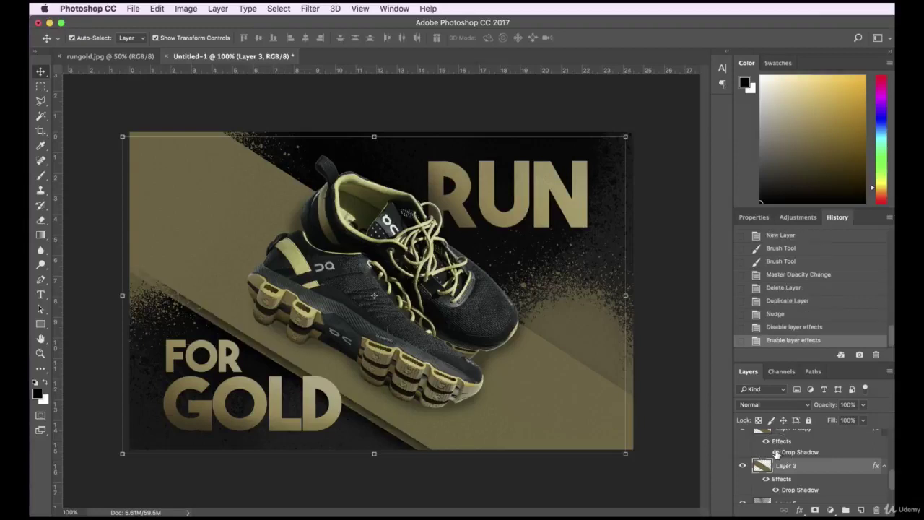
pyautogui.click(778, 490)
pyautogui.click(778, 490)
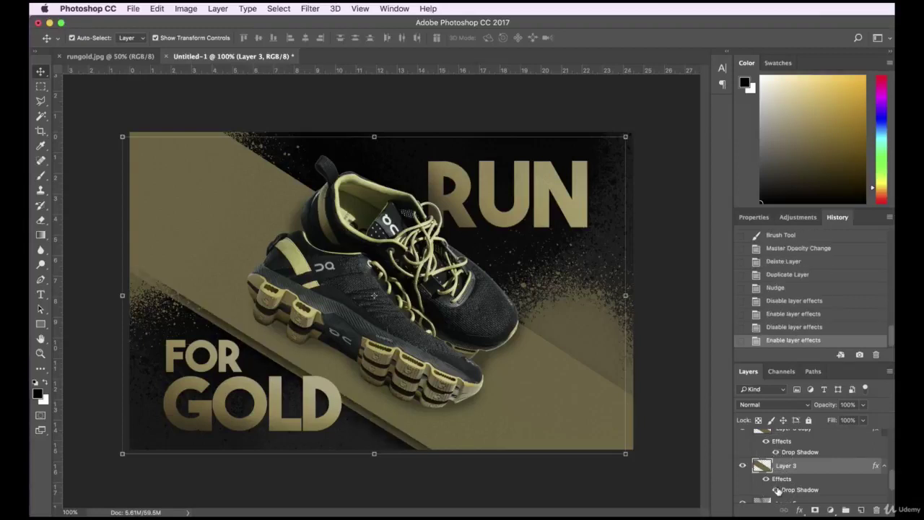
pyautogui.click(777, 454)
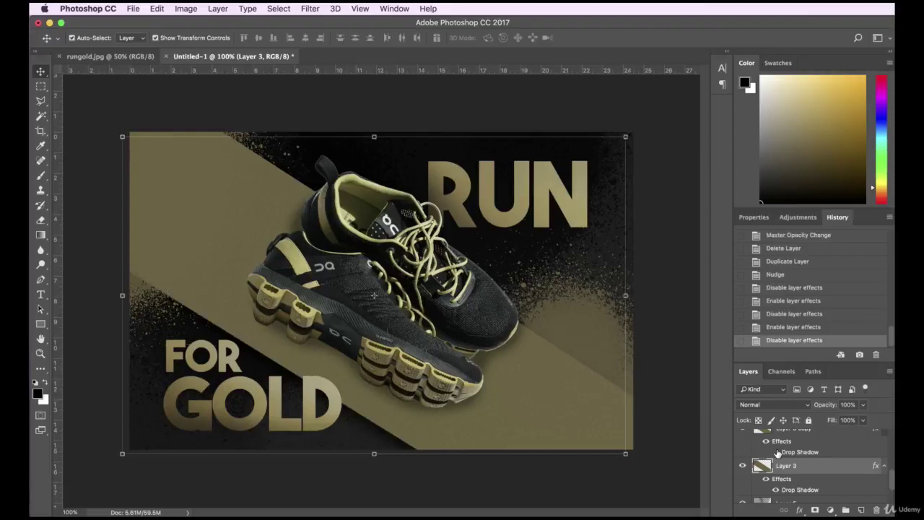
pyautogui.click(777, 453)
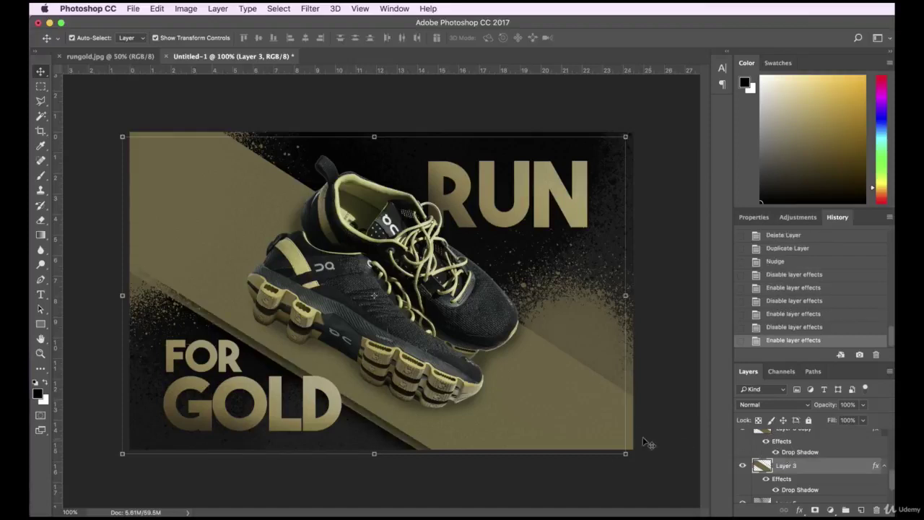
pyautogui.press('super+alt+shift+e')
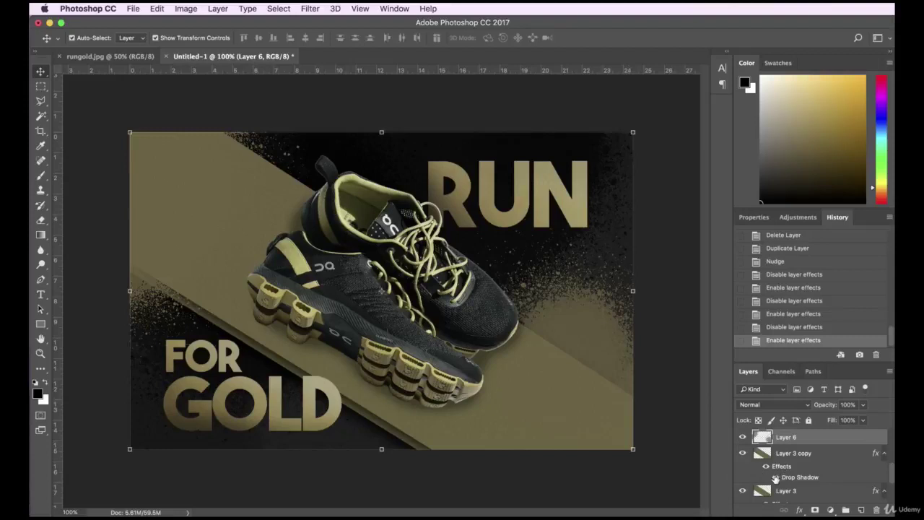
pyautogui.click(776, 478)
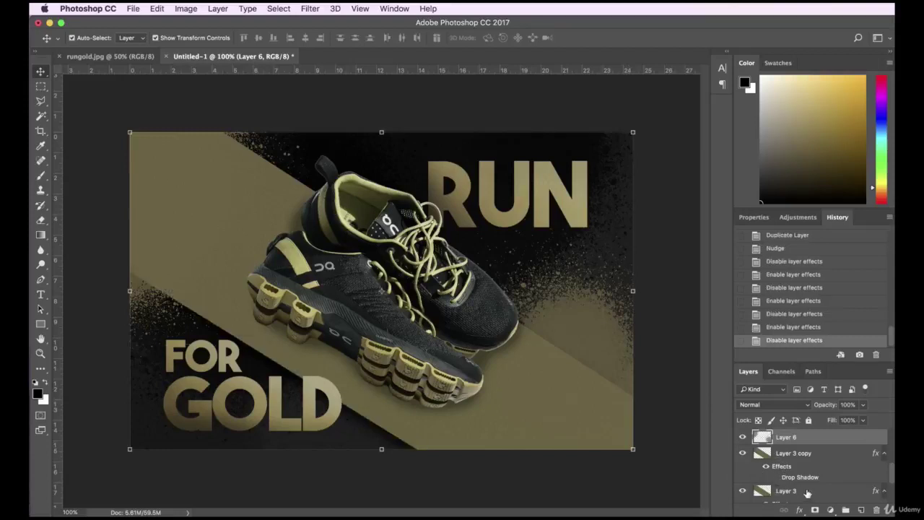
# Darken the original Layer 3 with a Brightness/Contrast adjustment of brightness -44 and contrast 71.
pyautogui.click(800, 491)
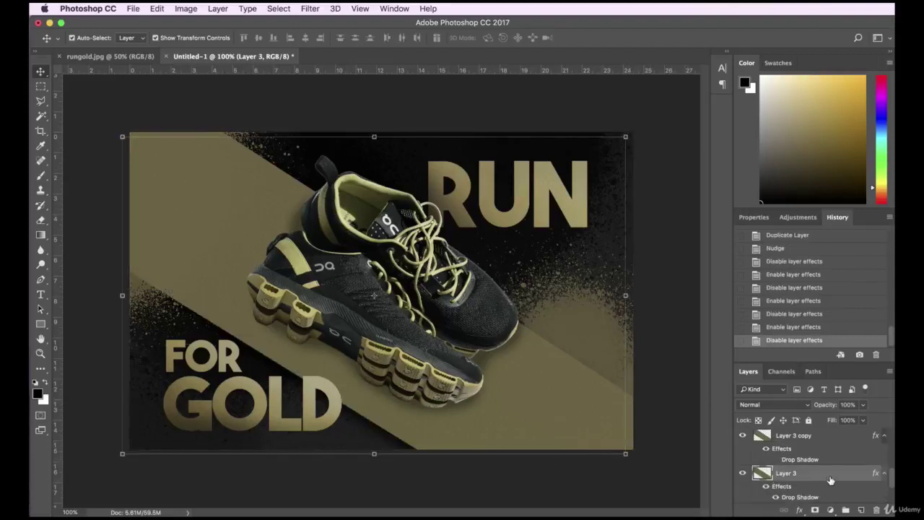
pyautogui.doubleClick(830, 476)
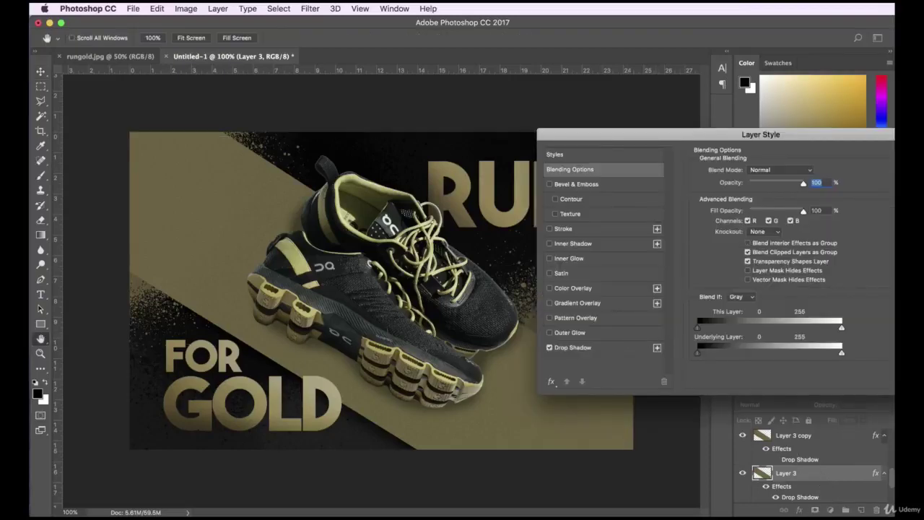
pyautogui.press('Escape')
pyautogui.click(186, 8)
pyautogui.moveTo(217, 40)
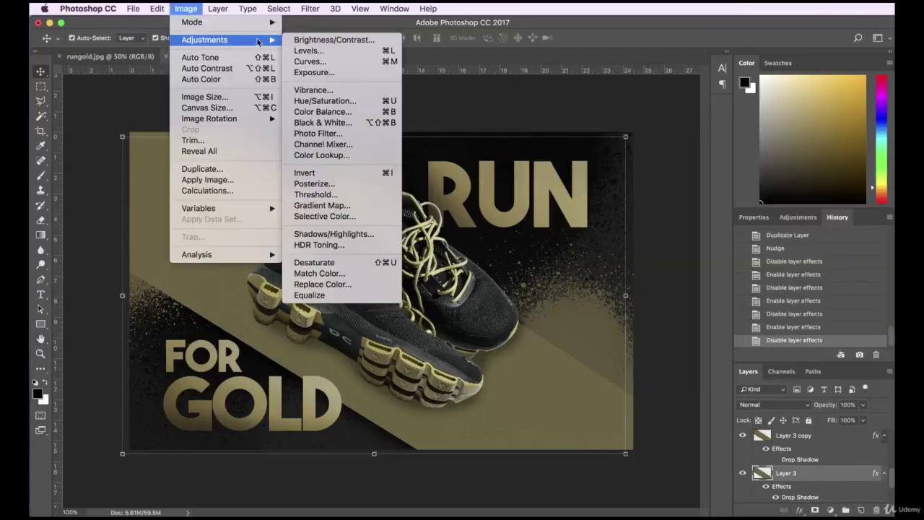
pyautogui.click(313, 41)
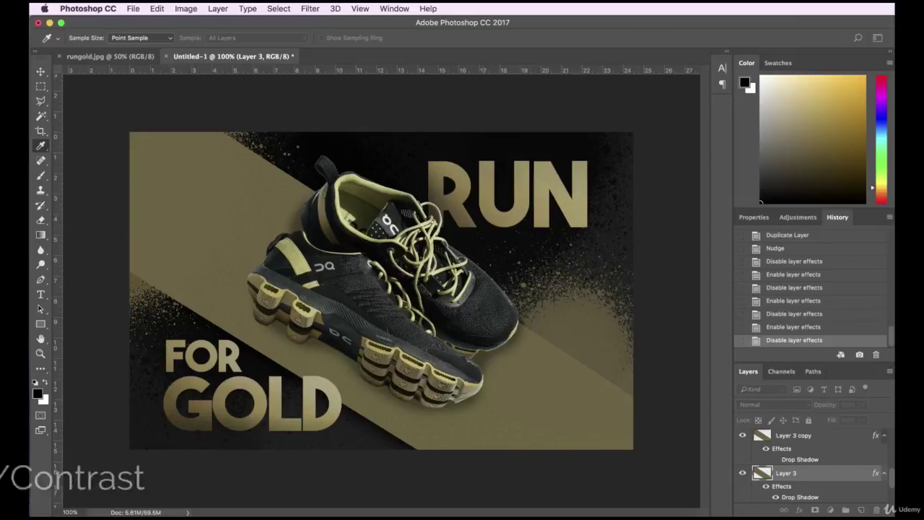
pyautogui.moveTo(643, 316); pyautogui.dragTo(579, 272)
pyautogui.click(590, 296)
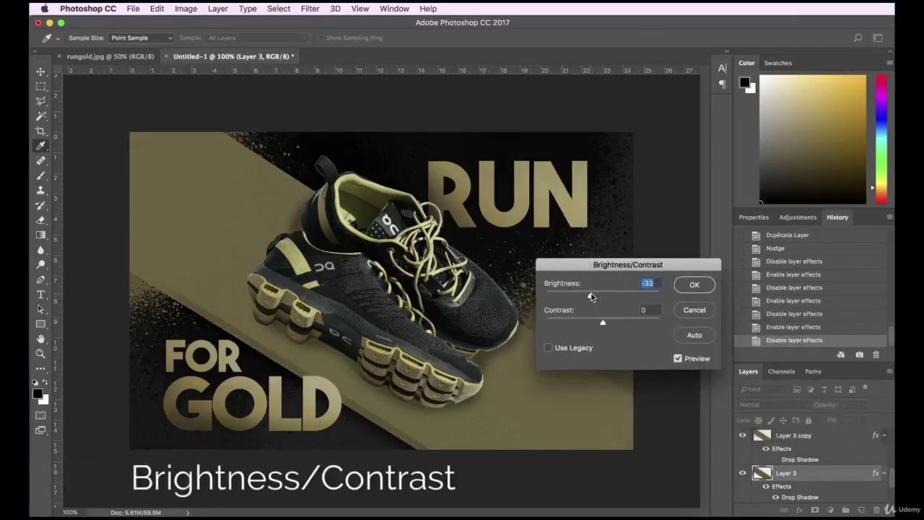
pyautogui.moveTo(590, 321); pyautogui.dragTo(643, 324)
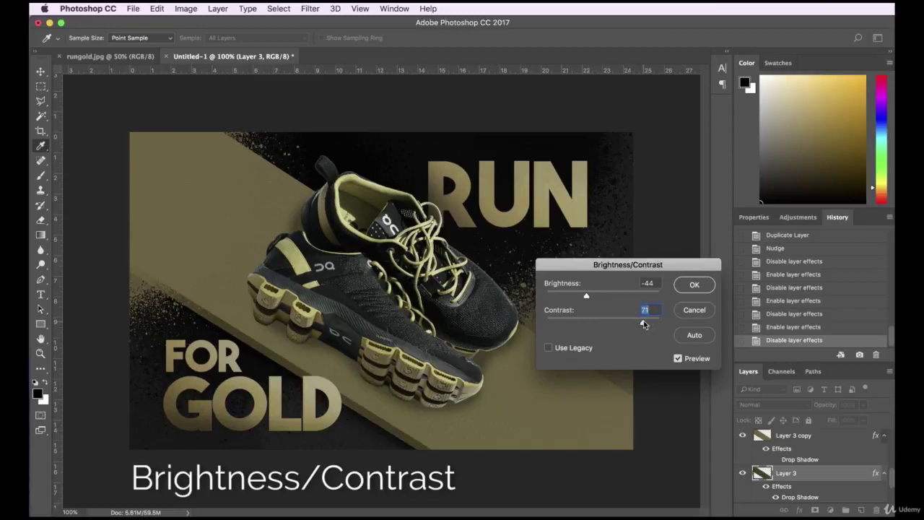
pyautogui.click(694, 284)
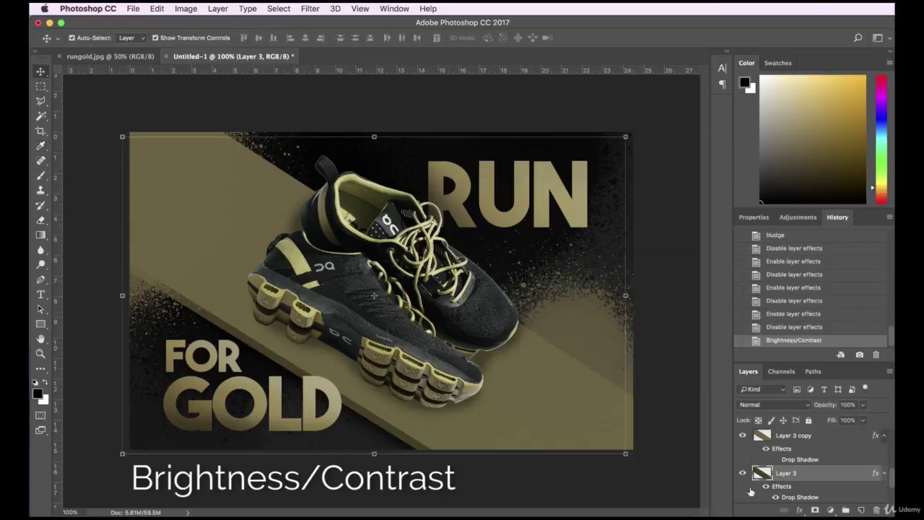
# Try Layer 3 below Layer 5 in the layer order and move it back above Layer 5.
pyautogui.scroll(-2, 809, 462)
pyautogui.moveTo(821, 442); pyautogui.dragTo(814, 482)
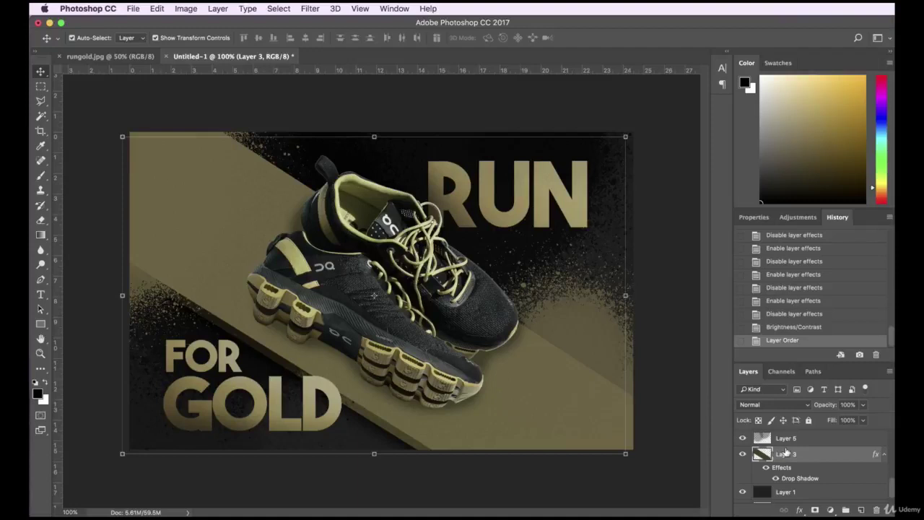
pyautogui.moveTo(808, 453); pyautogui.dragTo(826, 440)
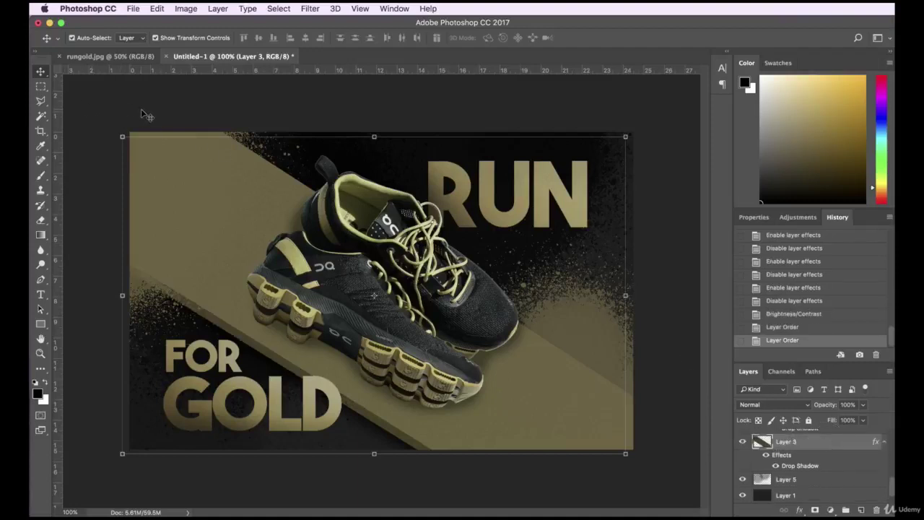
# Nudge the darkened Layer 3 slightly up and right to narrow the edge it shows under the gold band.
pyautogui.press('Up')
pyautogui.press('Up')
pyautogui.press('Up')
pyautogui.press('Right')
pyautogui.press('Right')
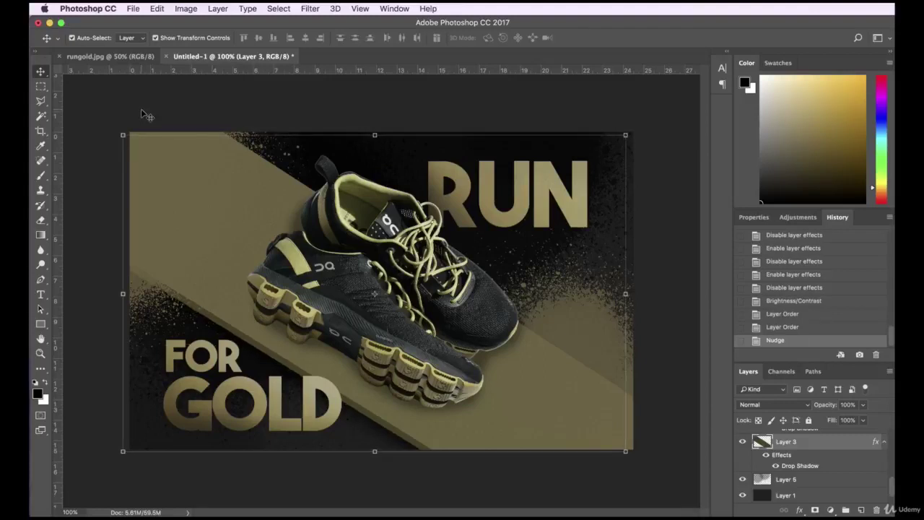
pyautogui.press('Right')
pyautogui.press('Down')
pyautogui.press('Right')
pyautogui.press('Right')
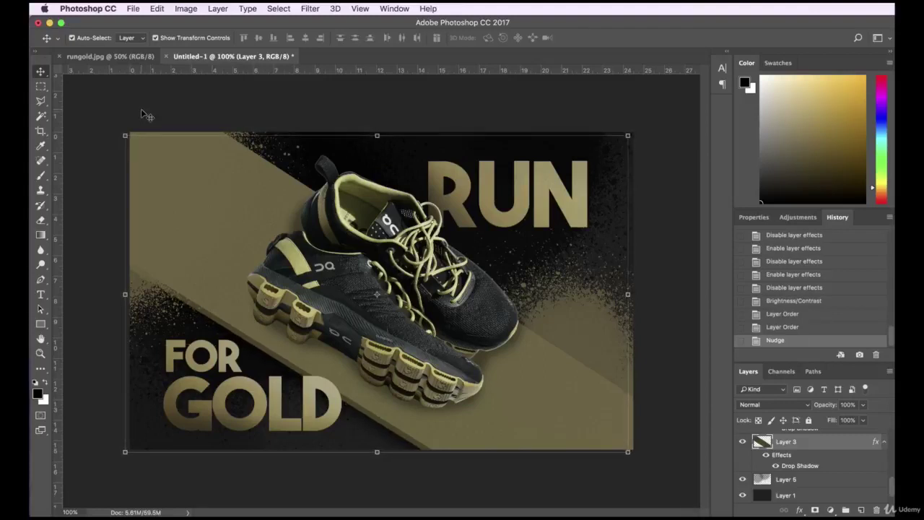
# Nudge the darkened Layer 3 slightly further up under the gold band and deselect it.
pyautogui.press('Up')
pyautogui.press('Left')
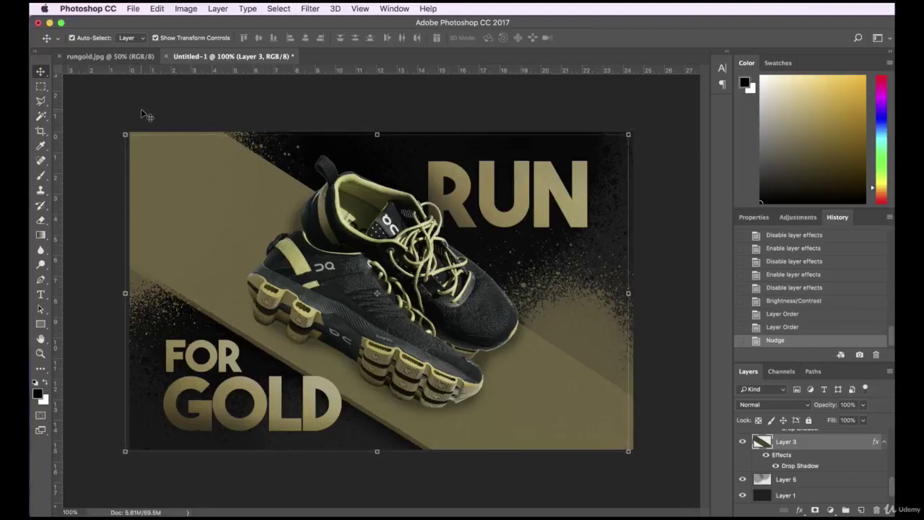
pyautogui.click(310, 105)
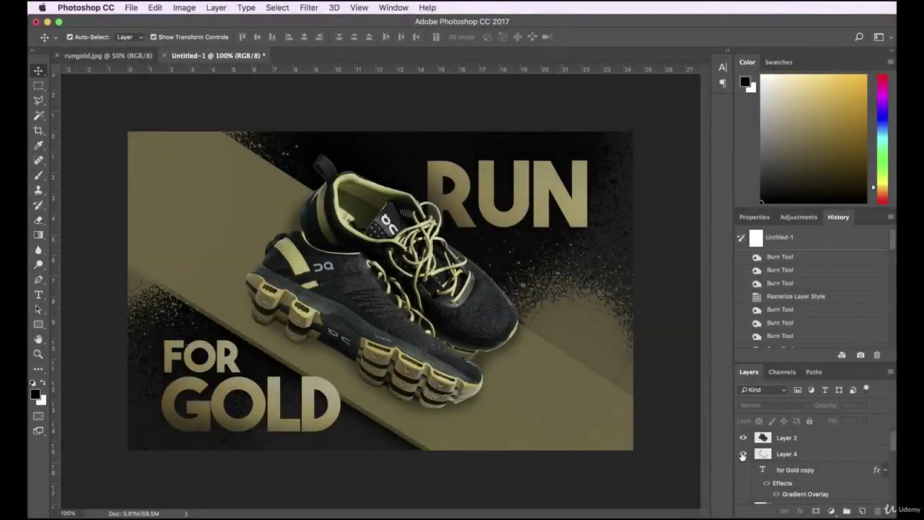
# Add a new empty layer above Layer 2 and prepare the Brush tool with black (000000) as the background colour.
pyautogui.click(743, 455)
pyautogui.click(863, 510)
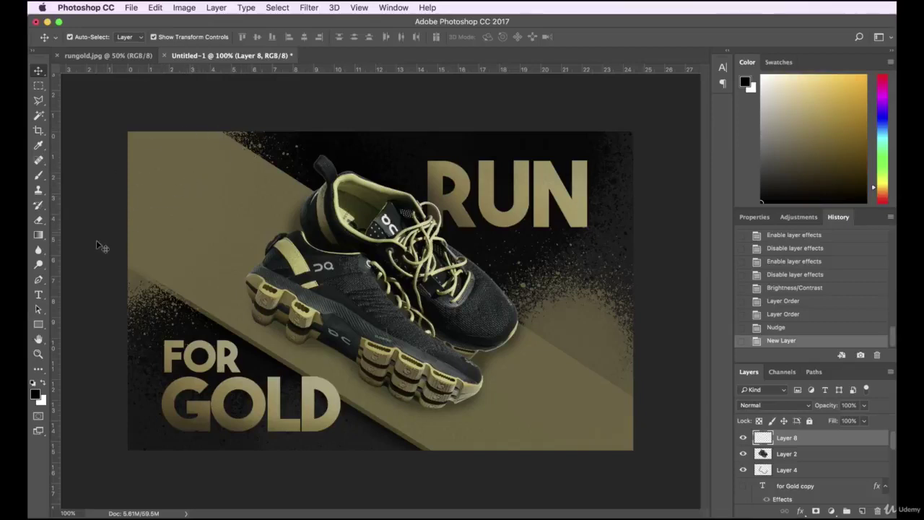
pyautogui.click(42, 178)
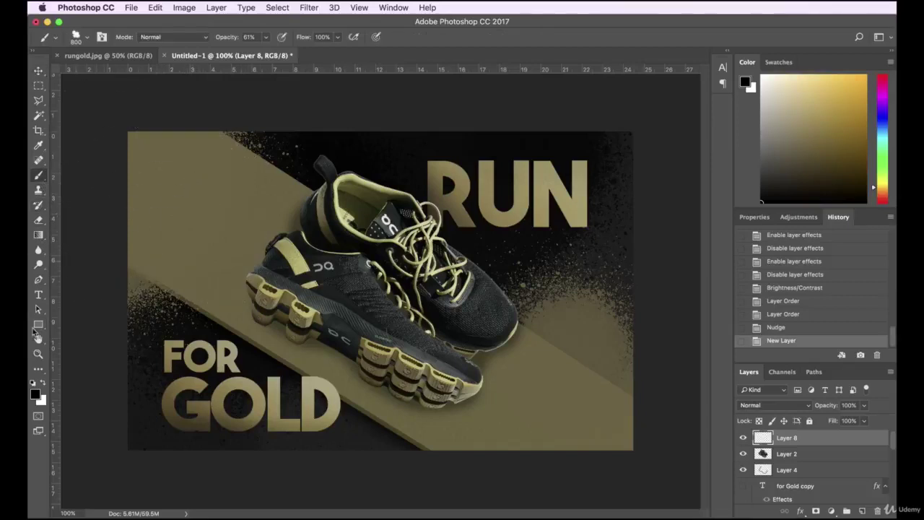
pyautogui.click(40, 400)
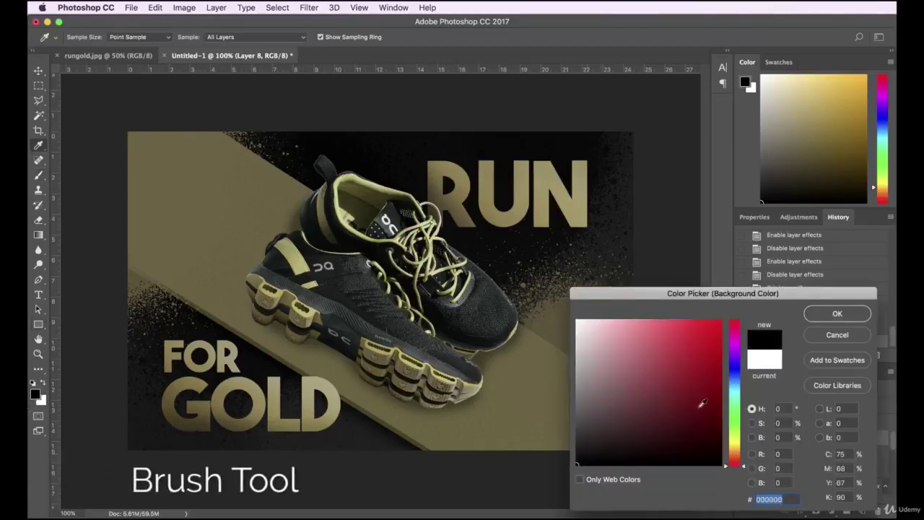
pyautogui.click(837, 313)
pyautogui.moveTo(304, 217)
pyautogui.mouseDown()
pyautogui.moveTo(311, 239)
pyautogui.moveTo(195, 217)
pyautogui.moveTo(167, 173)
pyautogui.mouseUp()
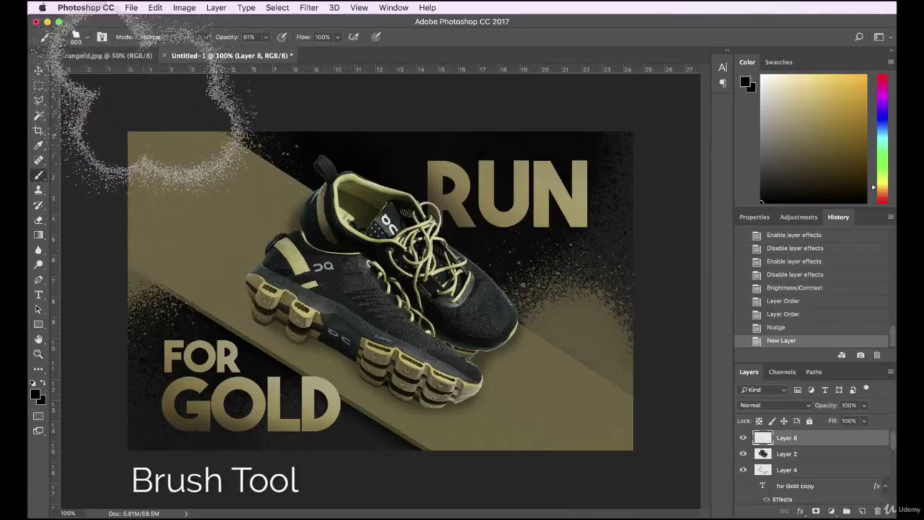
# Try the ring-shaped splatter brush at 1400 px in black over the band's upper-left end, and undo it.
pyautogui.click(88, 40)
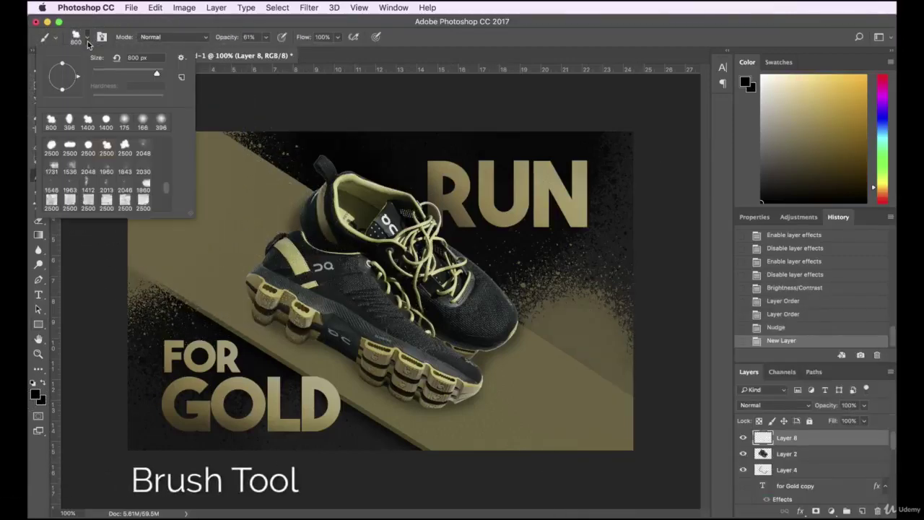
pyautogui.click(130, 148)
pyautogui.scroll(1, 115, 174)
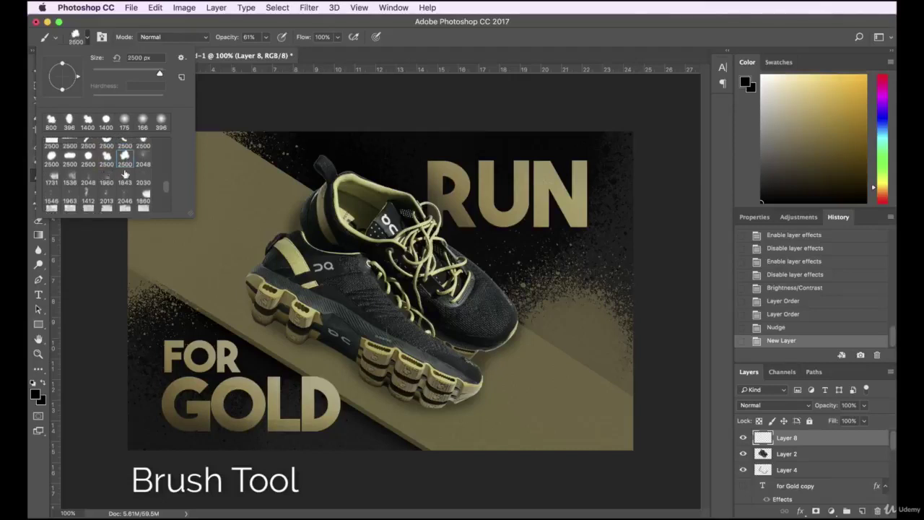
pyautogui.scroll(1, 113, 147)
pyautogui.click(112, 147)
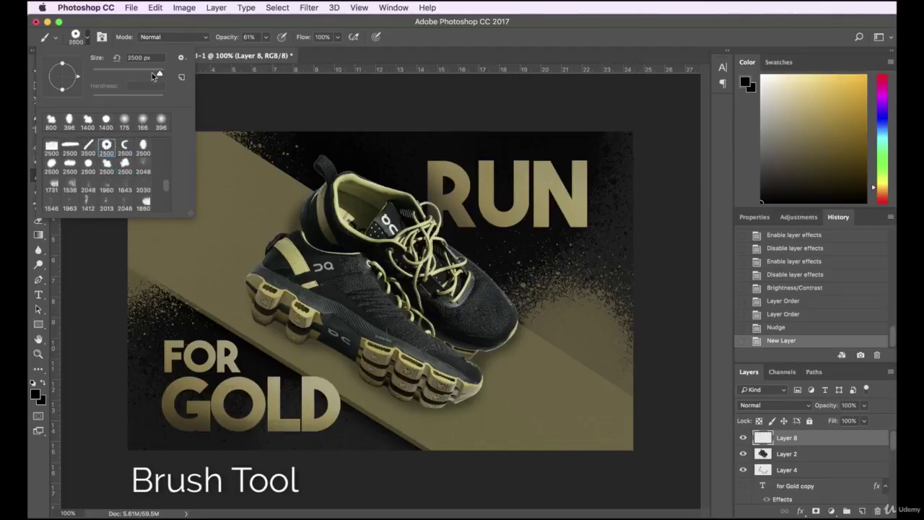
pyautogui.moveTo(160, 75); pyautogui.dragTo(158, 73)
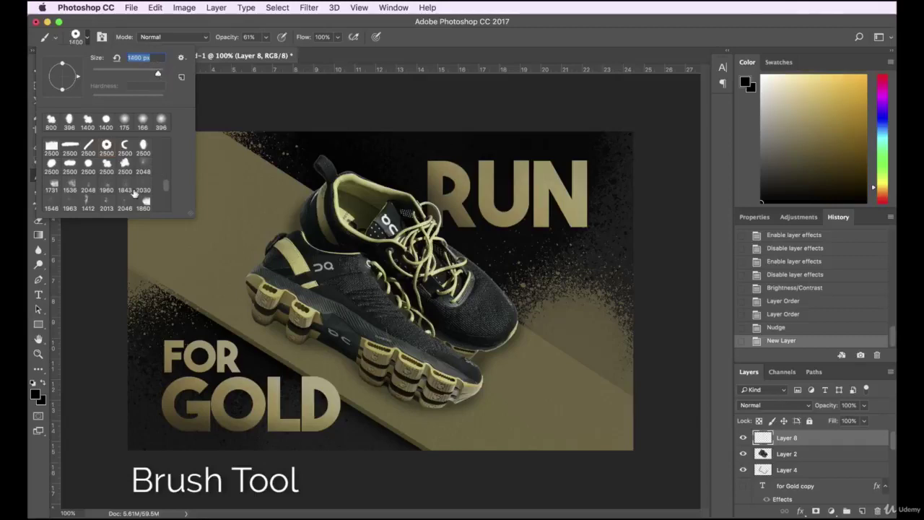
pyautogui.click(225, 88)
pyautogui.moveTo(144, 217); pyautogui.dragTo(188, 274)
pyautogui.click(156, 8)
pyautogui.click(159, 21)
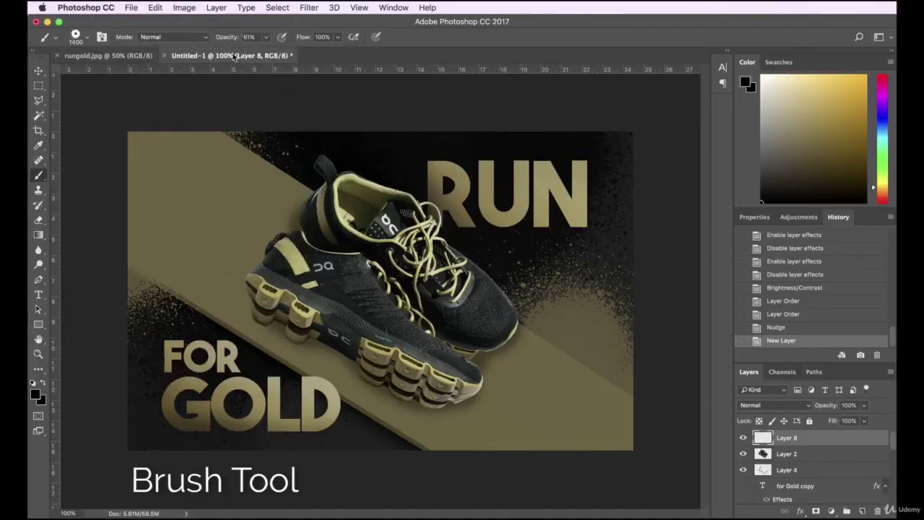
# Set the brush opacity to 100% and the ring-shaped splatter brush's size to 1100 px.
pyautogui.click(266, 37)
pyautogui.moveTo(264, 52); pyautogui.dragTo(286, 52)
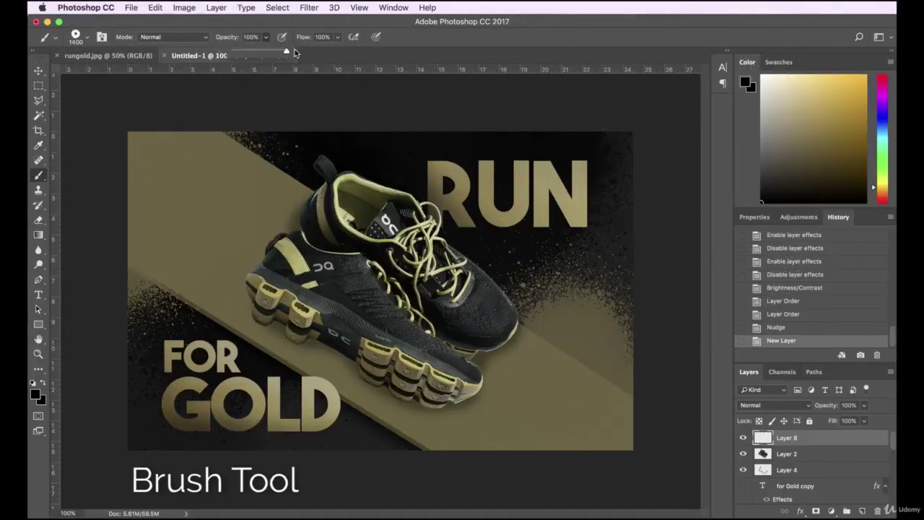
pyautogui.click(88, 37)
pyautogui.moveTo(150, 58); pyautogui.dragTo(128, 58)
pyautogui.write('1100')
pyautogui.press('Return')
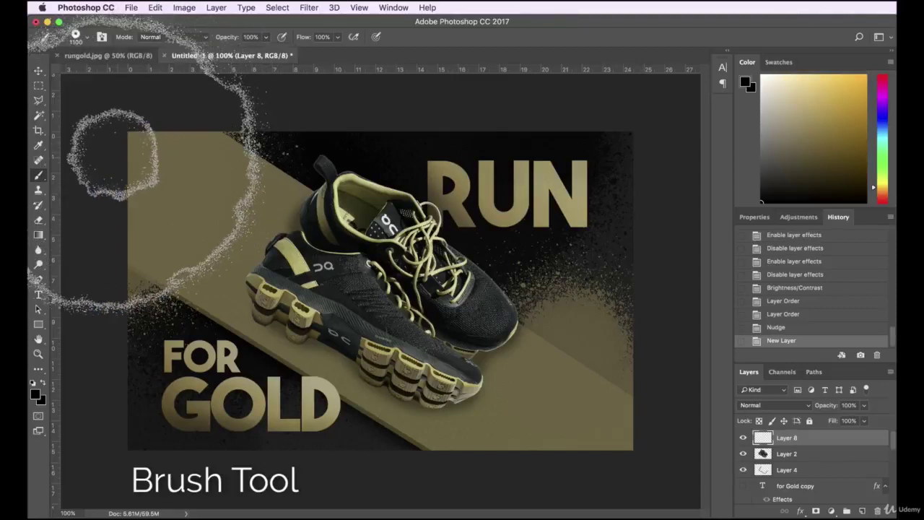
# Try black ring splatters over the poster's upper-left and lower-right corners, and undo them.
pyautogui.click(72, 145)
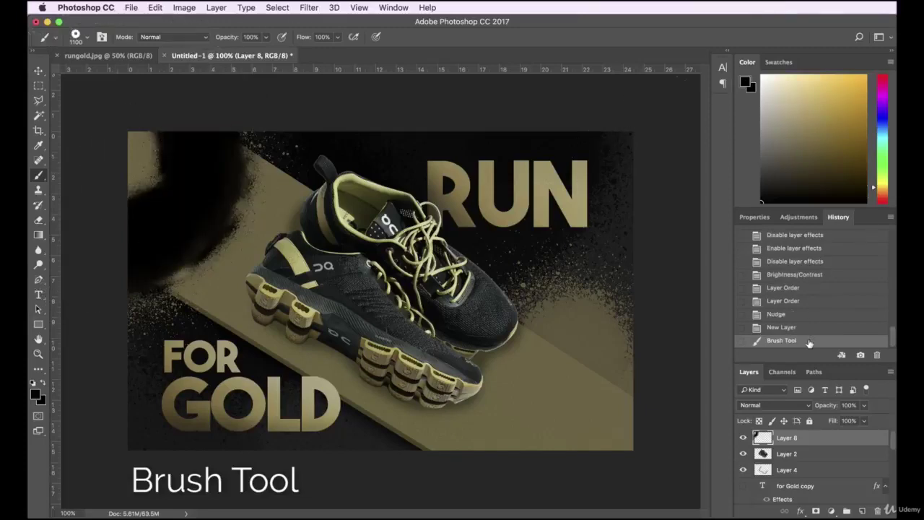
pyautogui.click(155, 7)
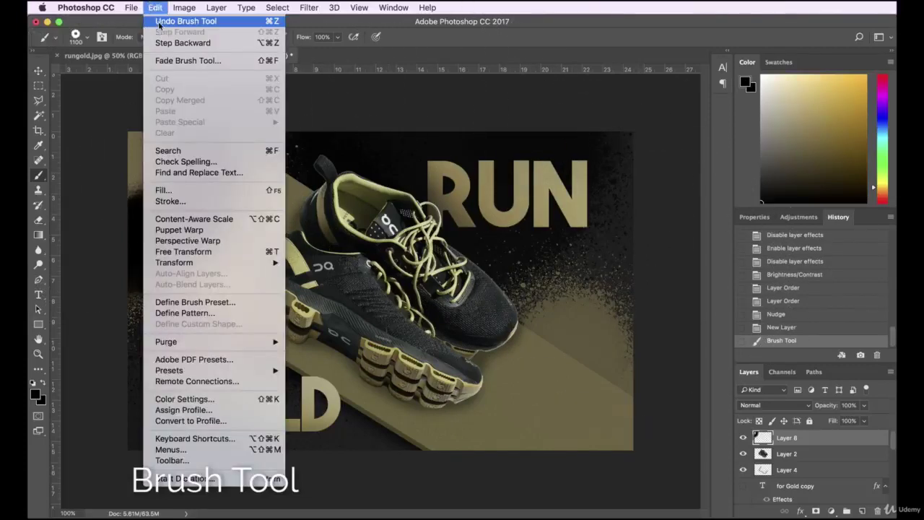
pyautogui.click(173, 23)
pyautogui.click(702, 468)
pyautogui.click(155, 7)
pyautogui.click(159, 22)
# Choose the solid oval splatter brush at 1700 px, try one black stamp over the upper-left area, and undo it.
pyautogui.click(88, 40)
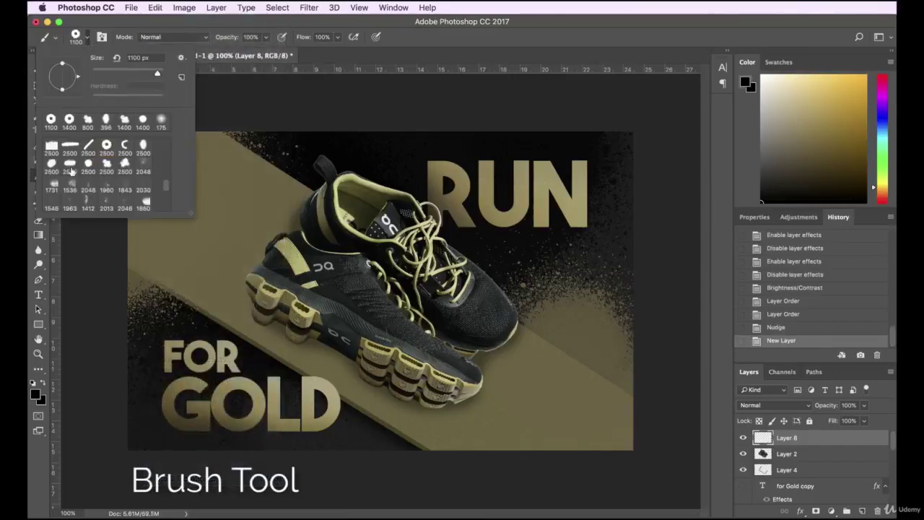
pyautogui.click(52, 164)
pyautogui.moveTo(148, 58); pyautogui.dragTo(128, 57)
pyautogui.write('17')
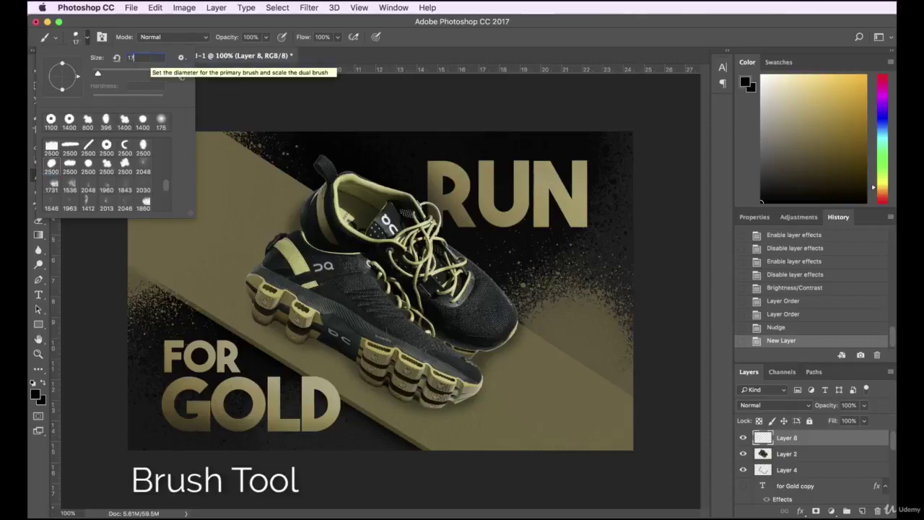
pyautogui.write('00')
pyautogui.press('Return')
pyautogui.click(383, 289)
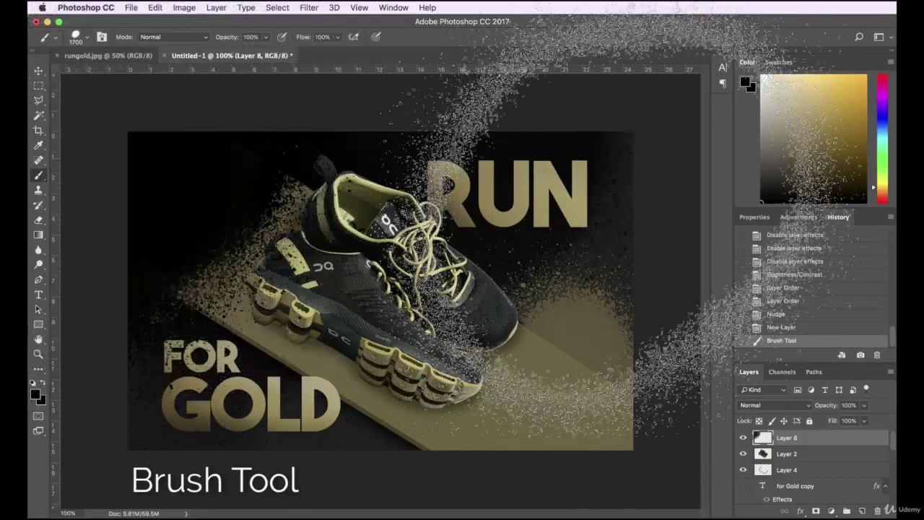
pyautogui.click(155, 8)
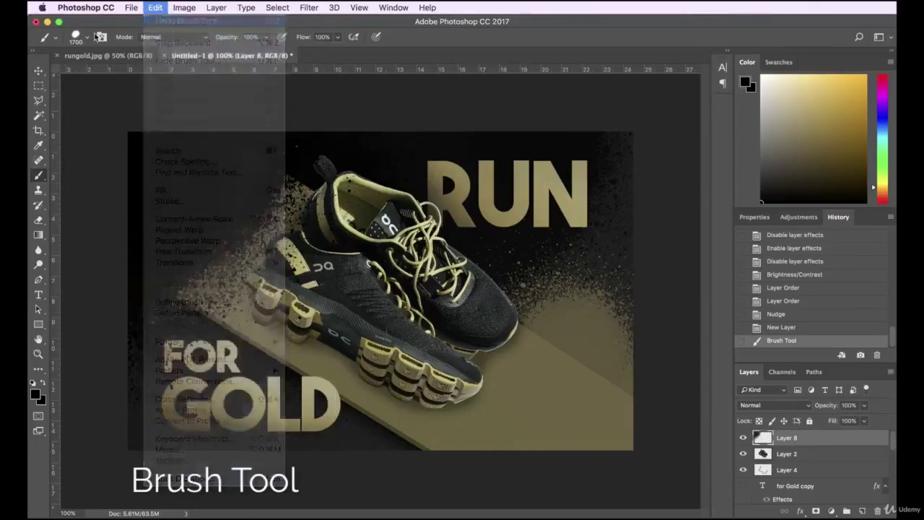
# Set the splatter brush size to 1100 px and stamp black over the poster's upper-left and lower-right corners.
pyautogui.click(87, 36)
pyautogui.moveTo(152, 58); pyautogui.dragTo(144, 58)
pyautogui.write('1100')
pyautogui.press('Return')
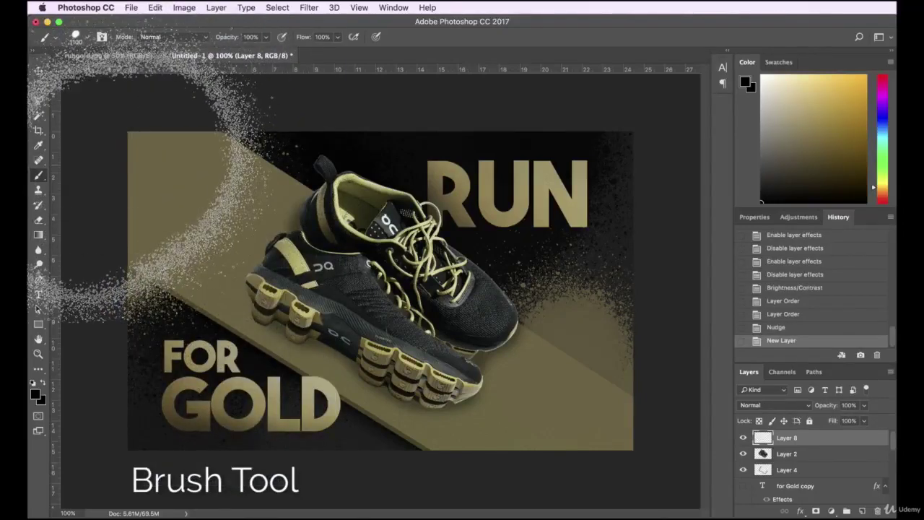
pyautogui.click(138, 108)
pyautogui.click(679, 405)
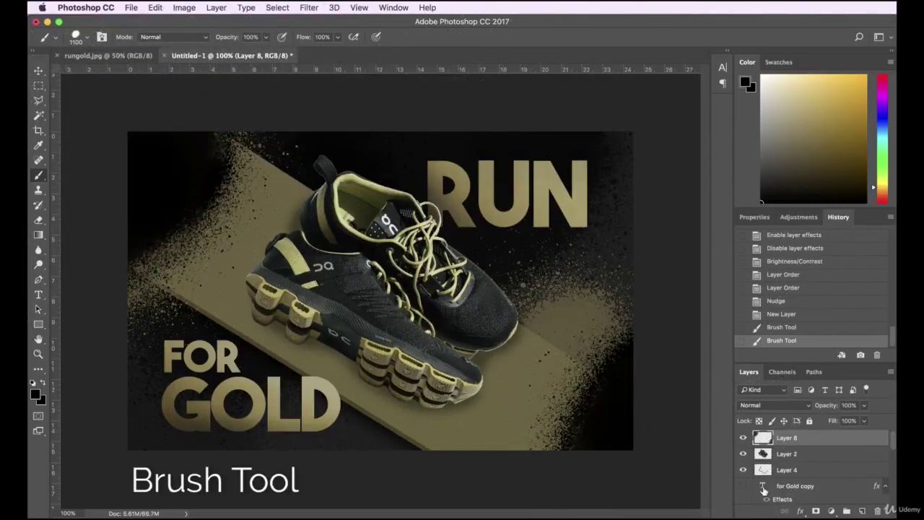
# Retry the two corner splatters in slightly different positions, and revert Layer 8 to its empty New Layer state.
pyautogui.click(184, 7)
pyautogui.moveTo(155, 7)
pyautogui.click(180, 27)
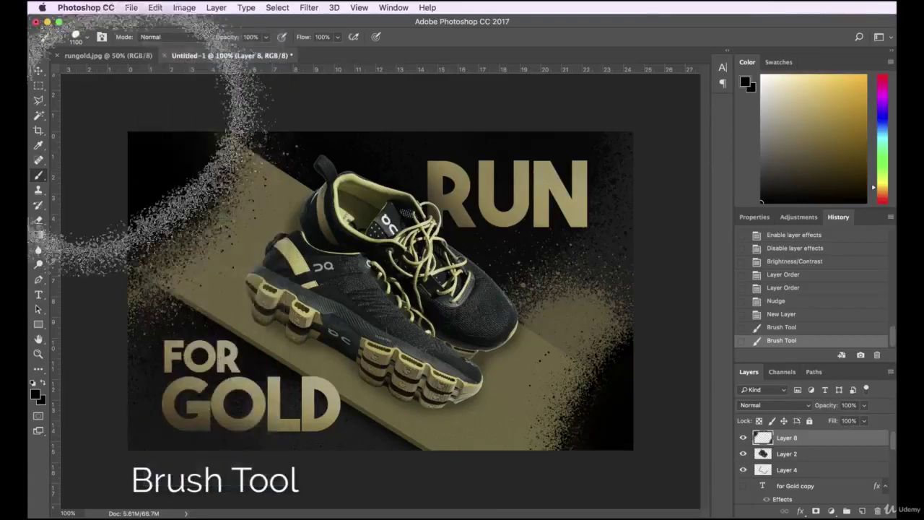
pyautogui.press('super+z')
pyautogui.click(155, 7)
pyautogui.click(163, 22)
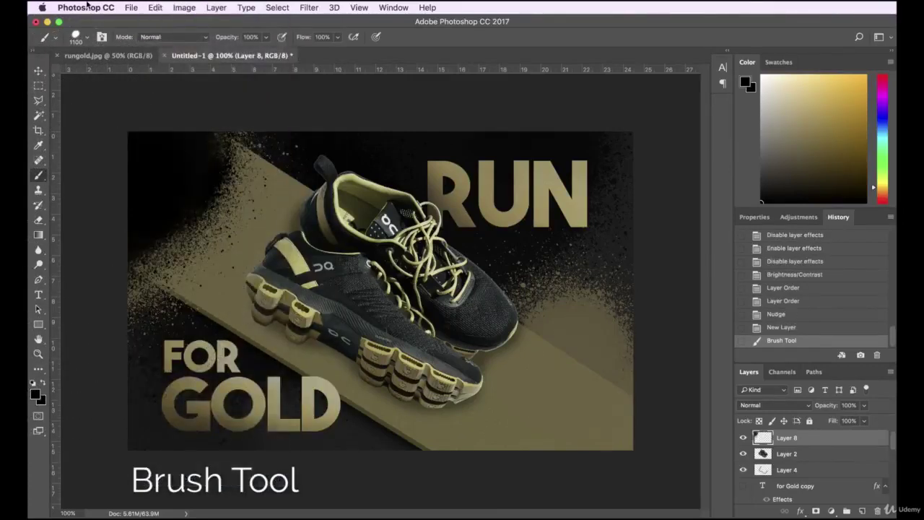
pyautogui.press('super+z')
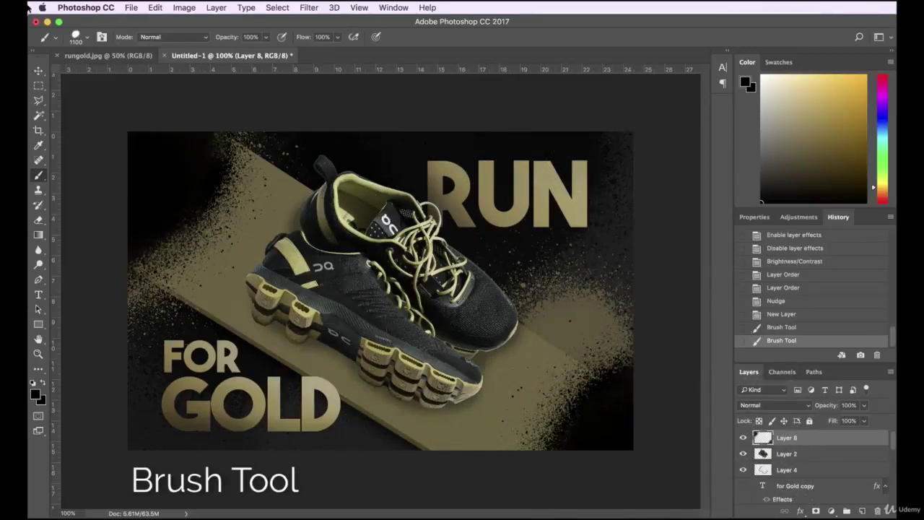
pyautogui.click(792, 326)
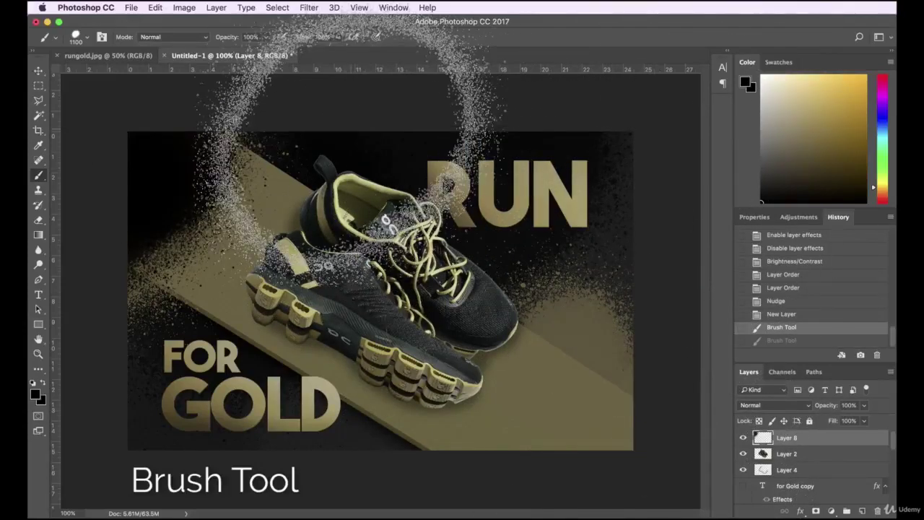
pyautogui.click(800, 316)
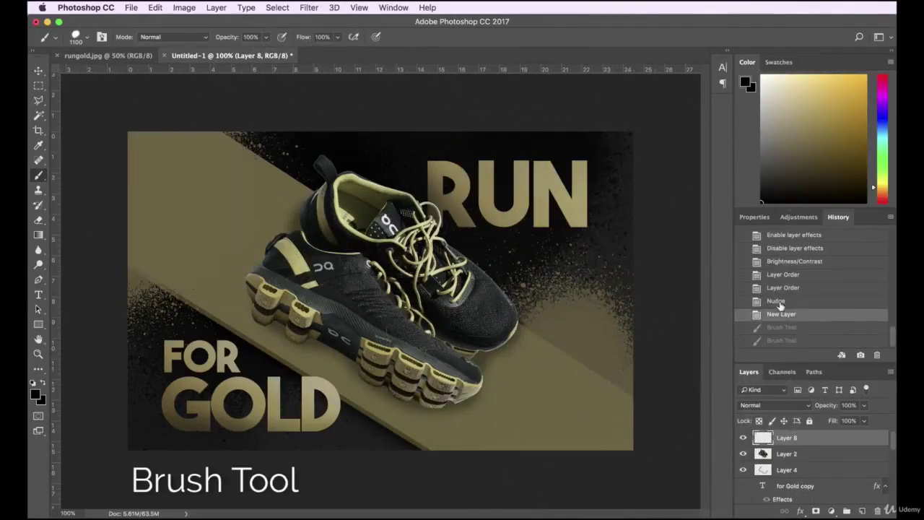
# Set the splatter brush size to 700 px, try a black stamp at the poster's upper-left corner, and undo it.
pyautogui.click(89, 36)
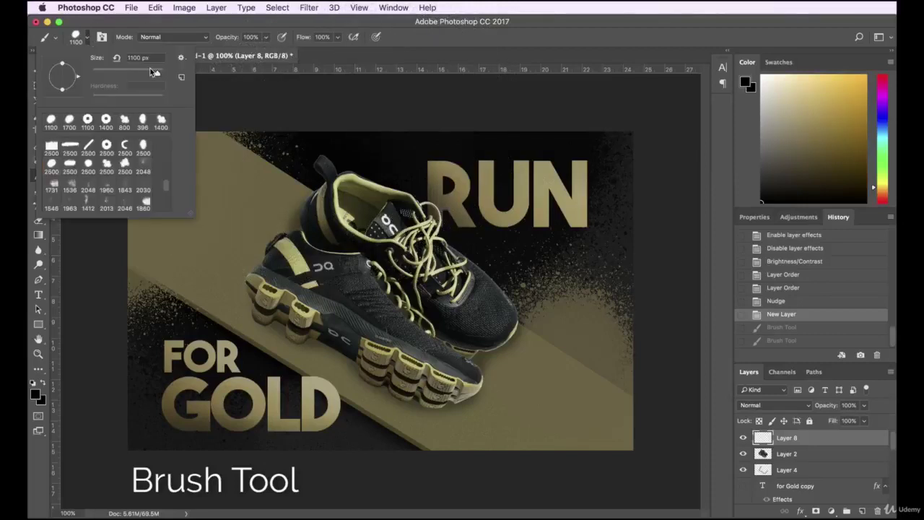
pyautogui.write('700')
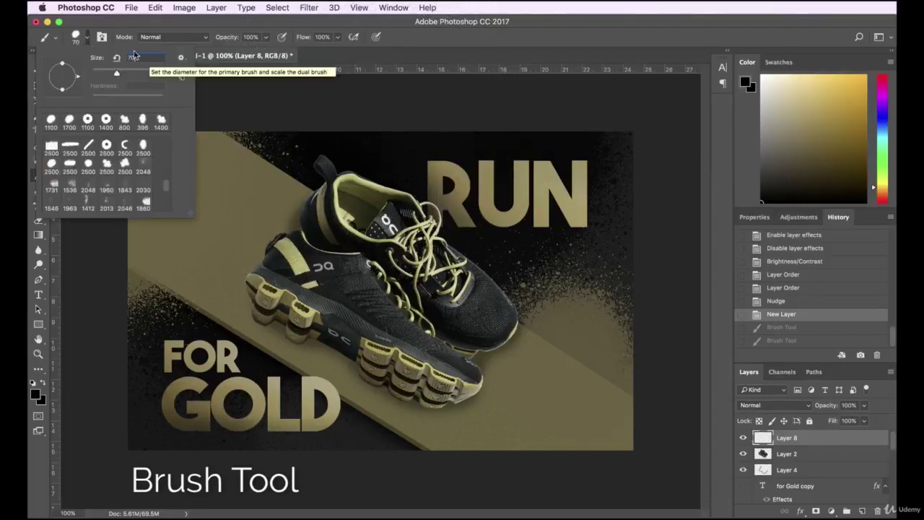
pyautogui.press('Return')
pyautogui.click(124, 155)
pyautogui.click(157, 7)
pyautogui.click(185, 25)
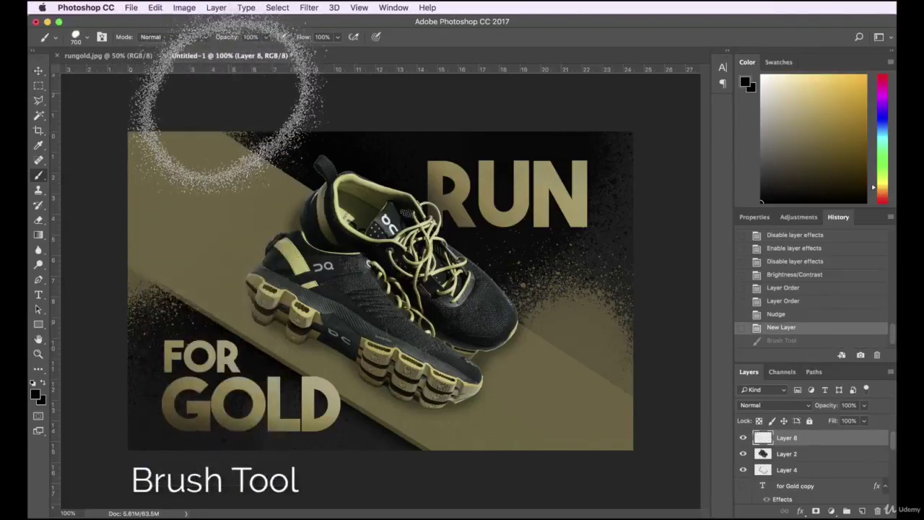
# Reposition the black splatter along the poster's top edge where the gold band ends, and add another at the bottom edge below GOLD.
pyautogui.press('super+z')
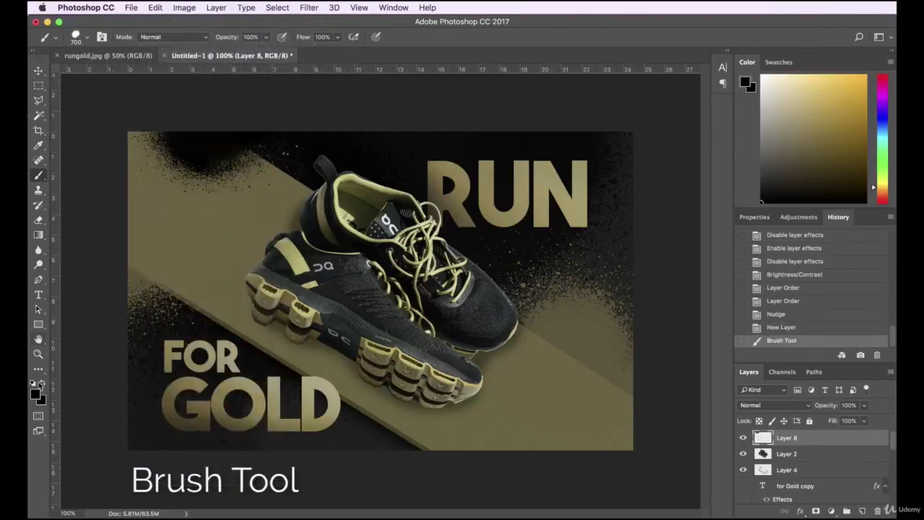
pyautogui.click(156, 7)
pyautogui.click(165, 22)
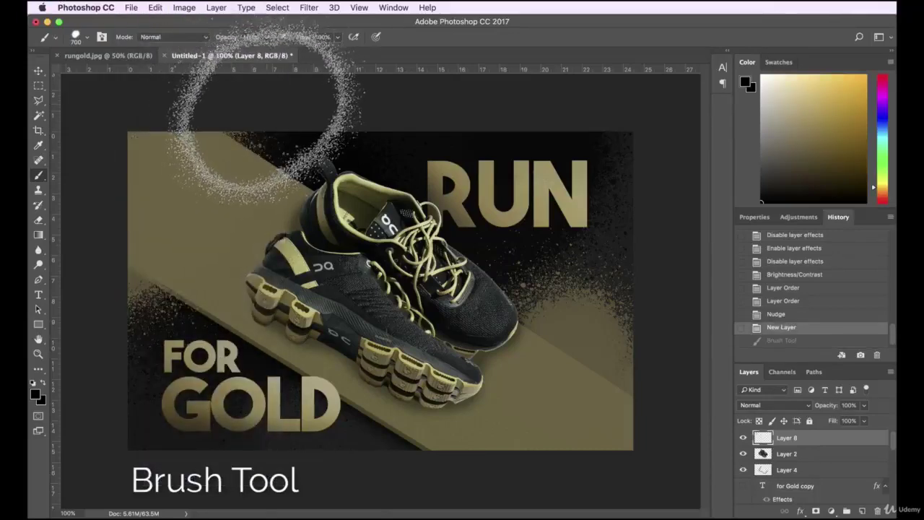
pyautogui.press('super+z')
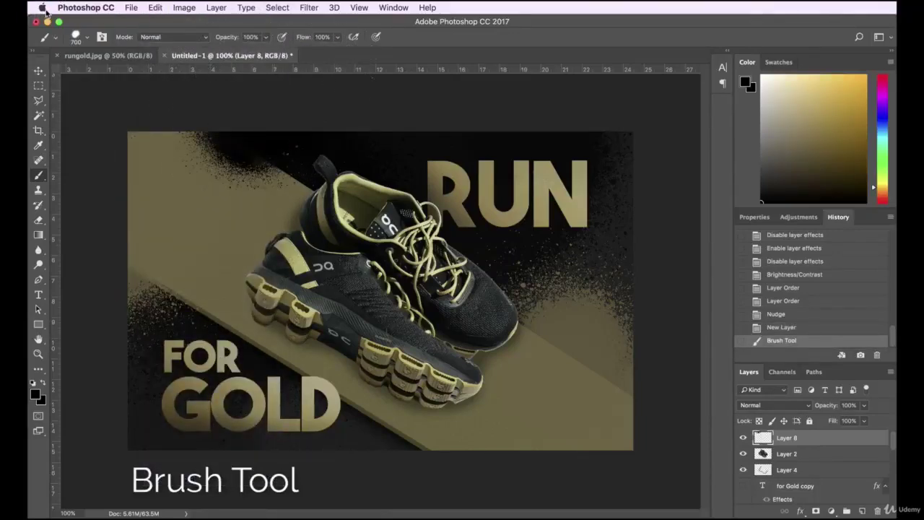
pyautogui.moveTo(113, 392); pyautogui.dragTo(289, 482)
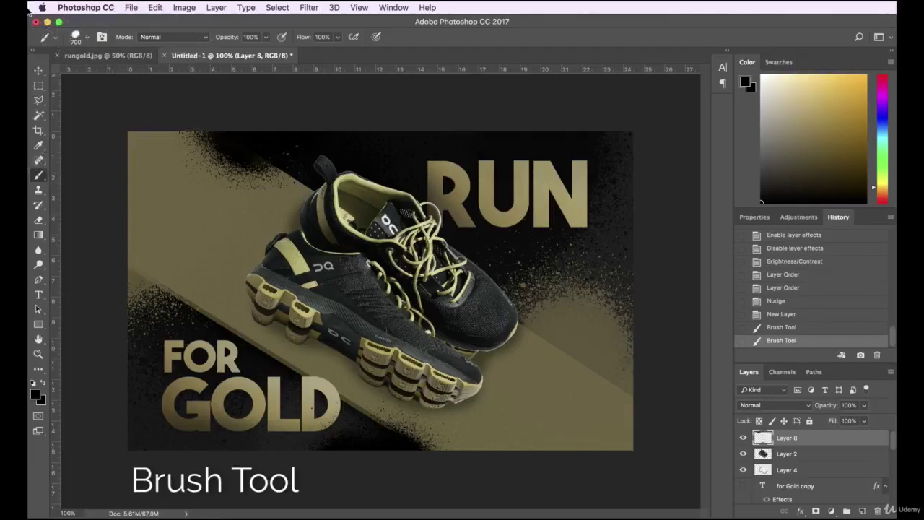
# Hide Layer 8 to compare the poster without the black edge splatters.
pyautogui.click(40, 72)
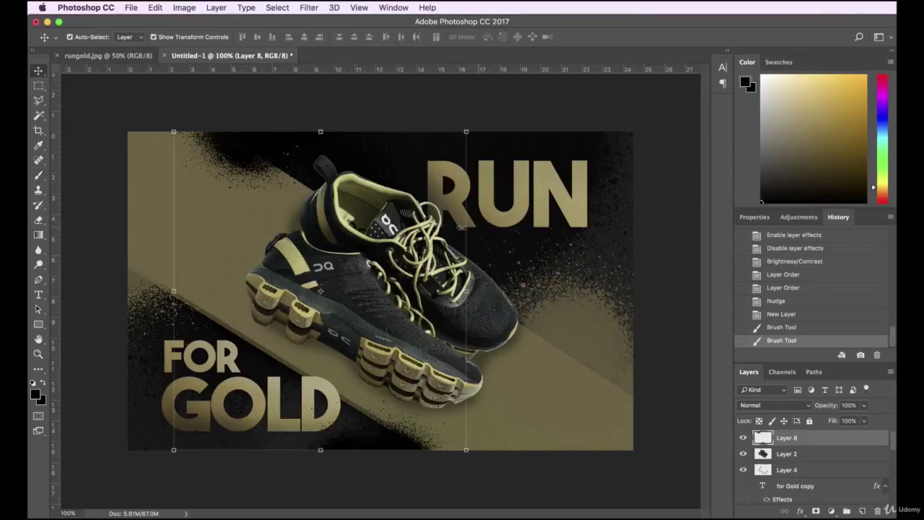
pyautogui.click(743, 437)
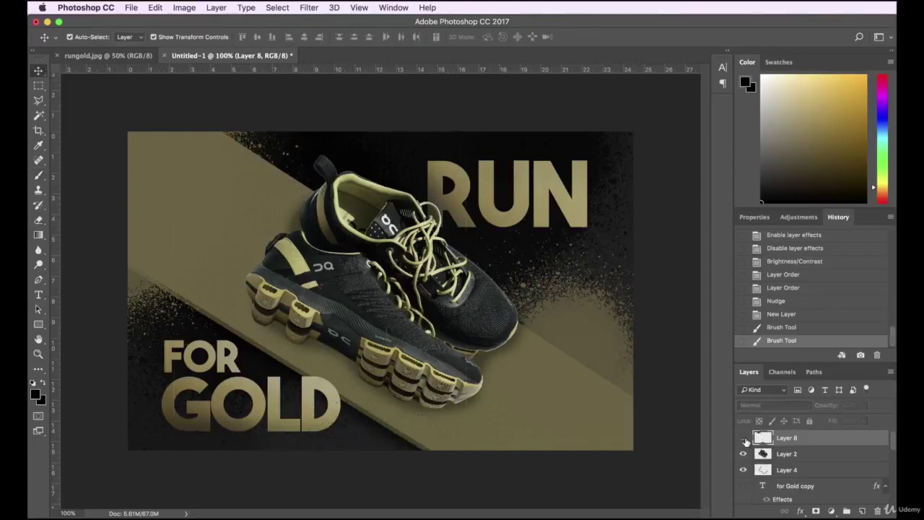
# Show Layer 8 again and set up the Eraser with a large soft round tip.
pyautogui.click(744, 439)
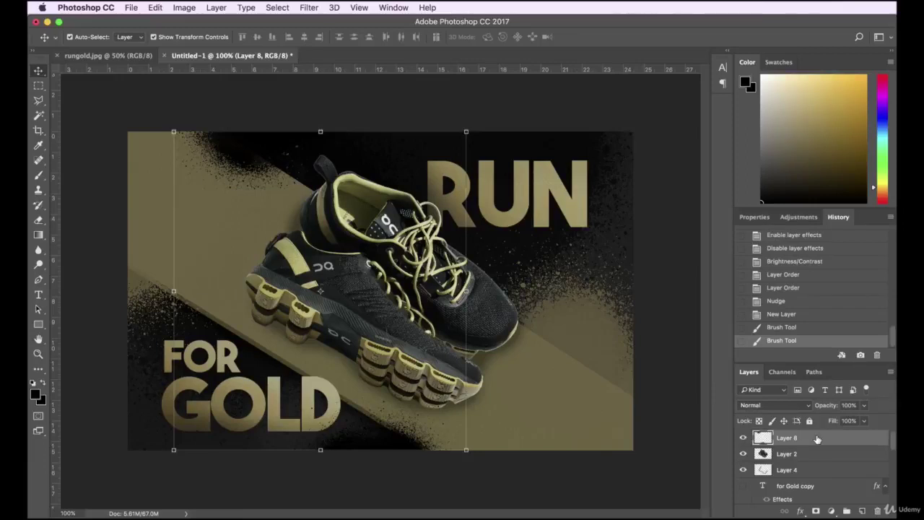
pyautogui.click(39, 219)
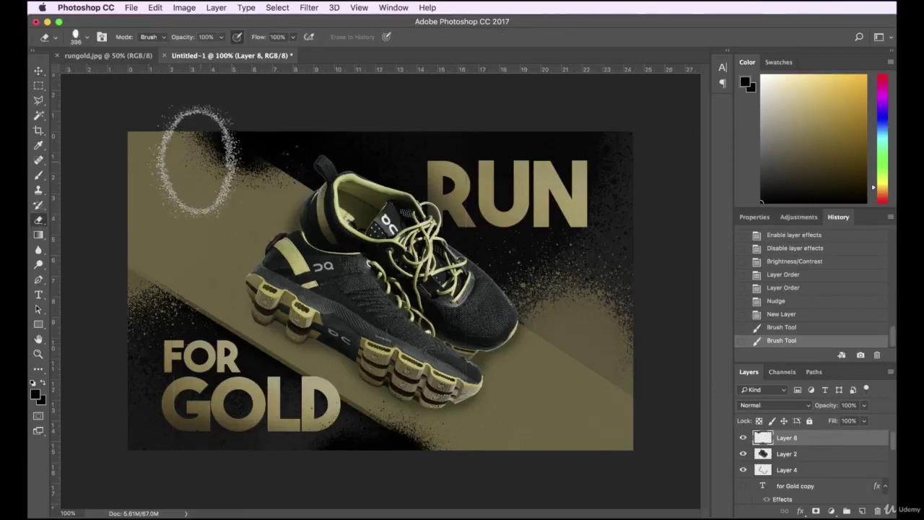
pyautogui.click(88, 39)
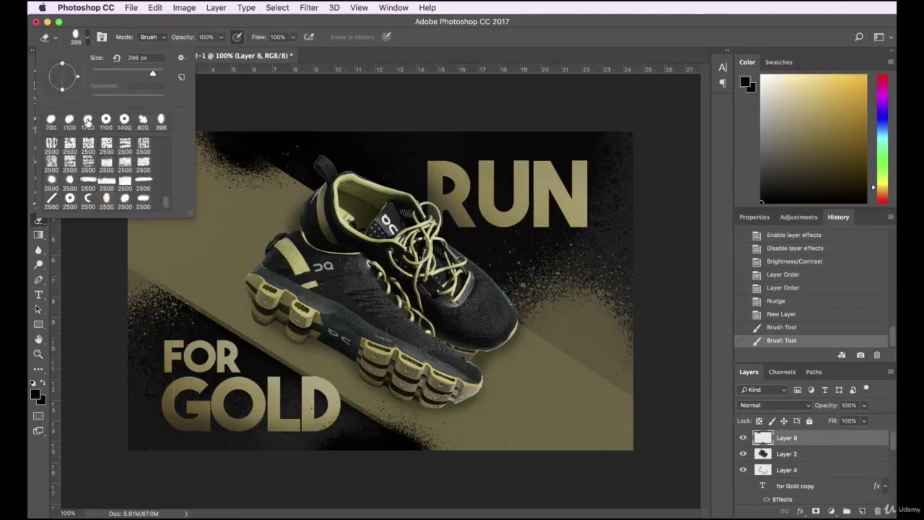
pyautogui.scroll(10, 165, 169)
pyautogui.click(126, 148)
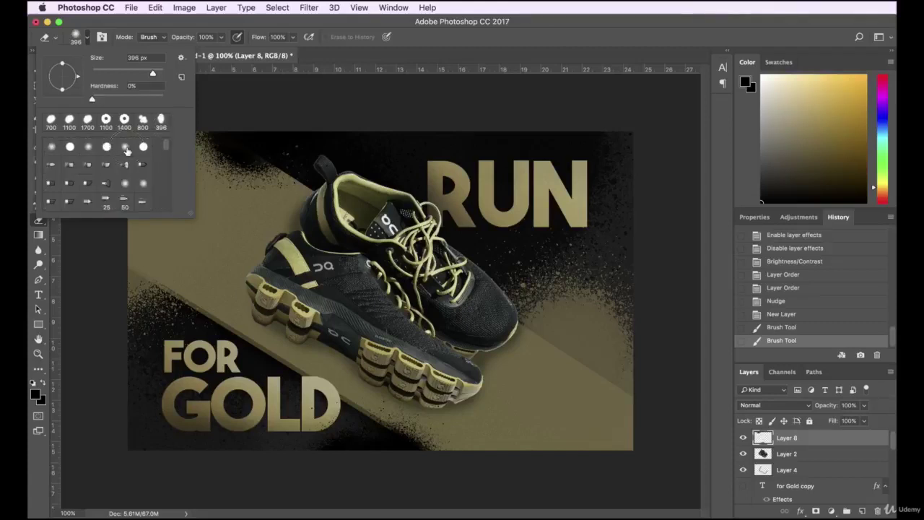
pyautogui.press('Return')
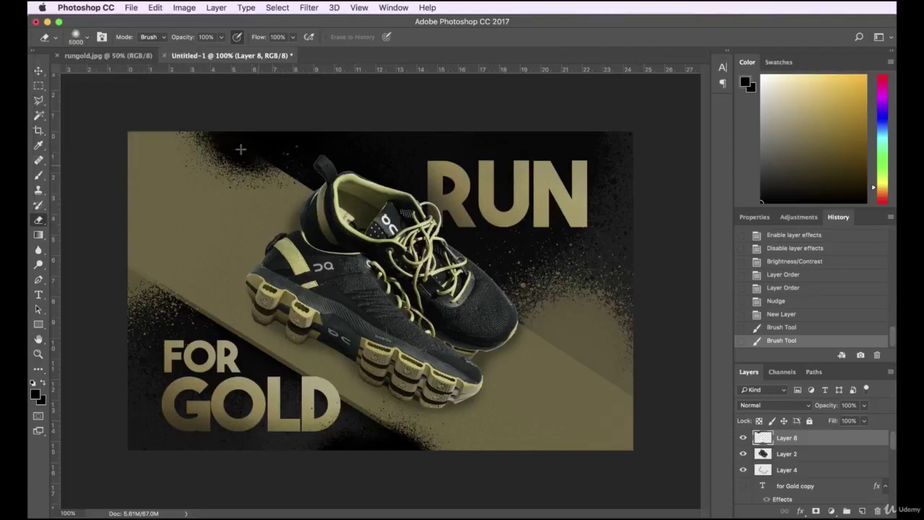
# Try erasing the black splatter at the poster's top edge on Layer 8 with the 5000 px soft eraser.
pyautogui.click(277, 142)
pyautogui.click(258, 147)
pyautogui.press('super+z')
# Set the soft eraser to 492 px, revert the trial erasures on Layer 8, and erase only the black splatter at the poster's top edge.
pyautogui.click(88, 39)
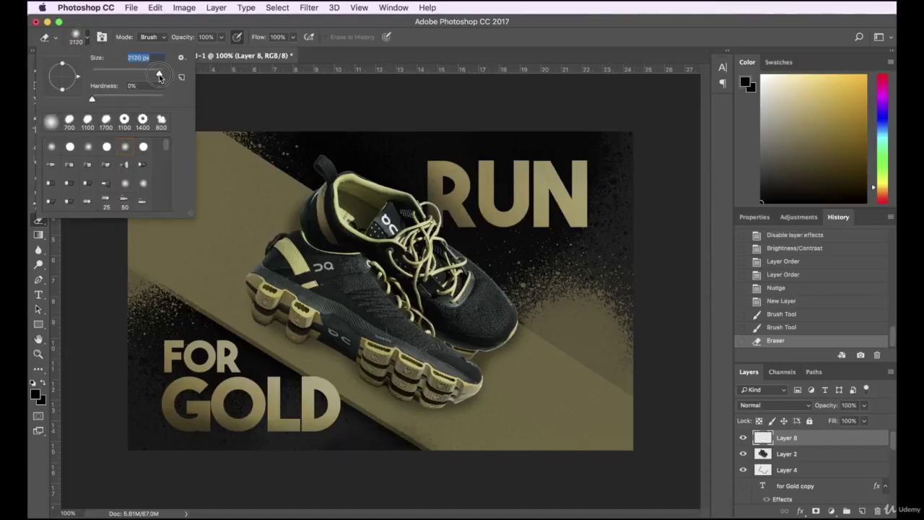
pyautogui.press('Return')
pyautogui.click(216, 144)
pyautogui.click(217, 161)
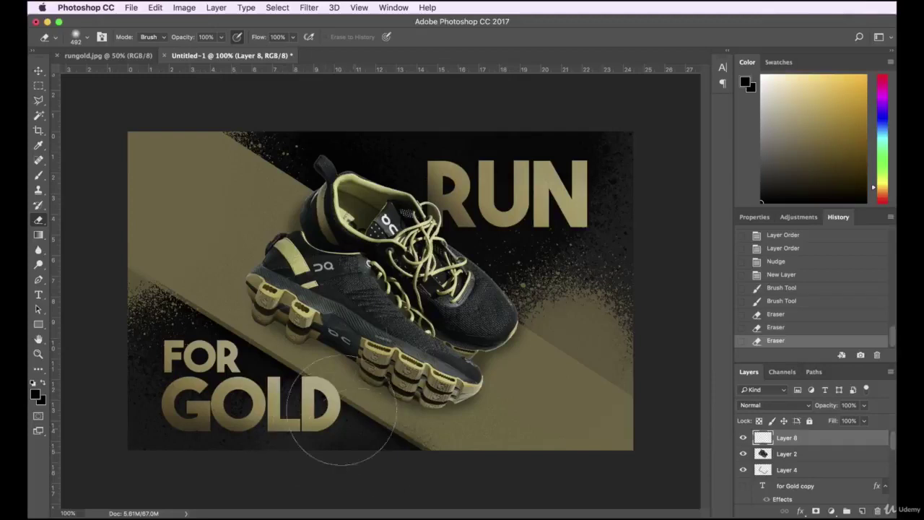
pyautogui.click(781, 328)
pyautogui.click(783, 301)
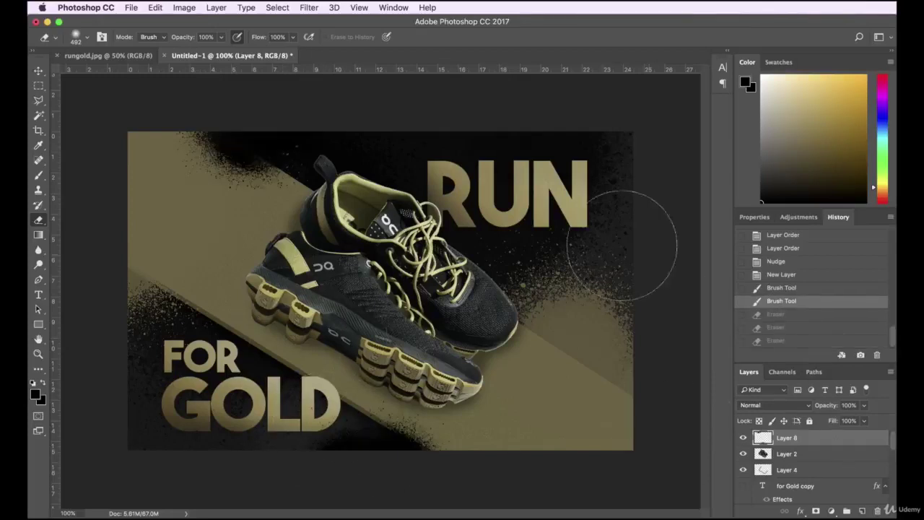
pyautogui.click(294, 155)
pyautogui.click(39, 71)
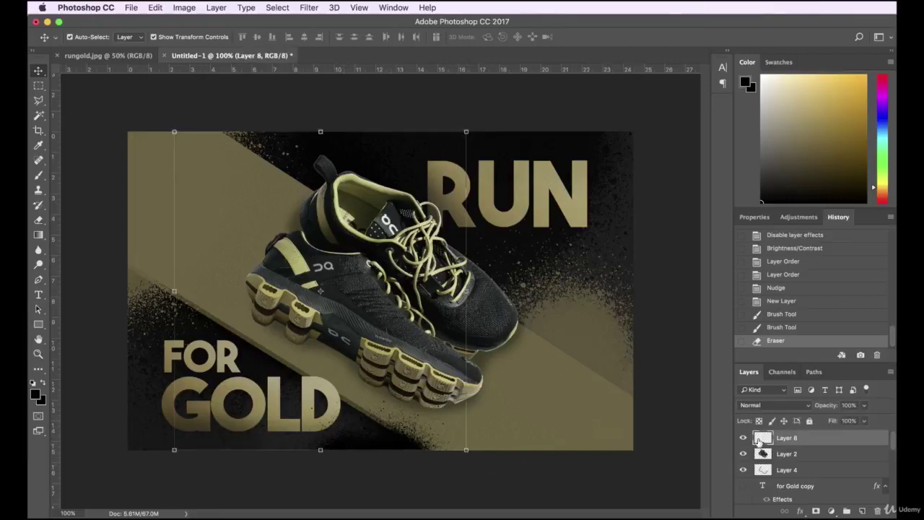
# Toggle Layer 8's visibility repeatedly to compare the poster with and without the remaining black splatter, then deselect all layers.
pyautogui.click(744, 438)
pyautogui.click(745, 438)
pyautogui.click(744, 438)
pyautogui.click(744, 438)
pyautogui.click(744, 438)
pyautogui.click(745, 438)
pyautogui.click(745, 439)
pyautogui.click(745, 439)
pyautogui.click(456, 100)
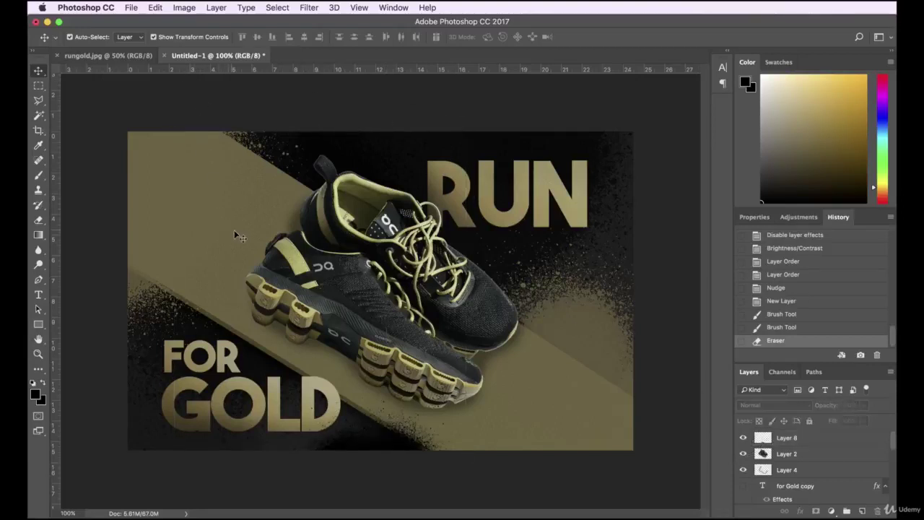
# Shift the FOR GOLD text right so it overlaps the gold band, and crop the poster narrower on both sides.
pyautogui.moveTo(226, 354); pyautogui.dragTo(267, 349)
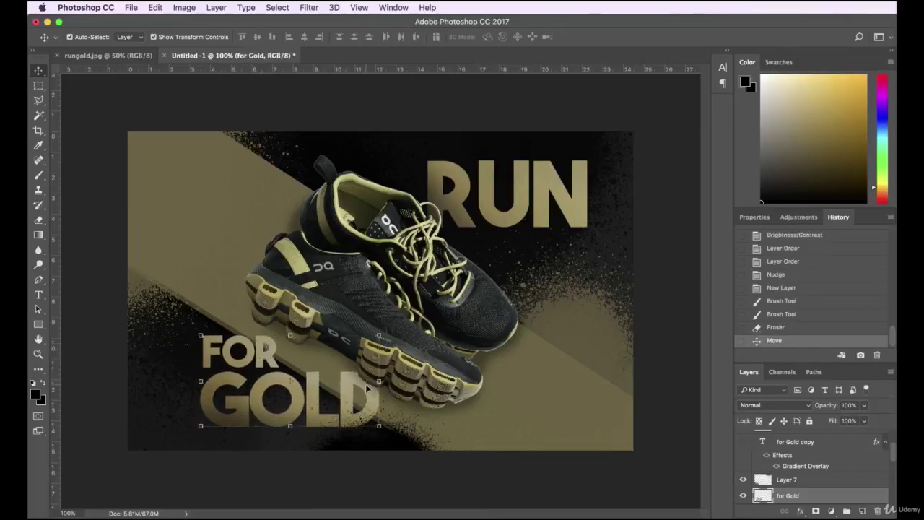
pyautogui.scroll(-5, 829, 468)
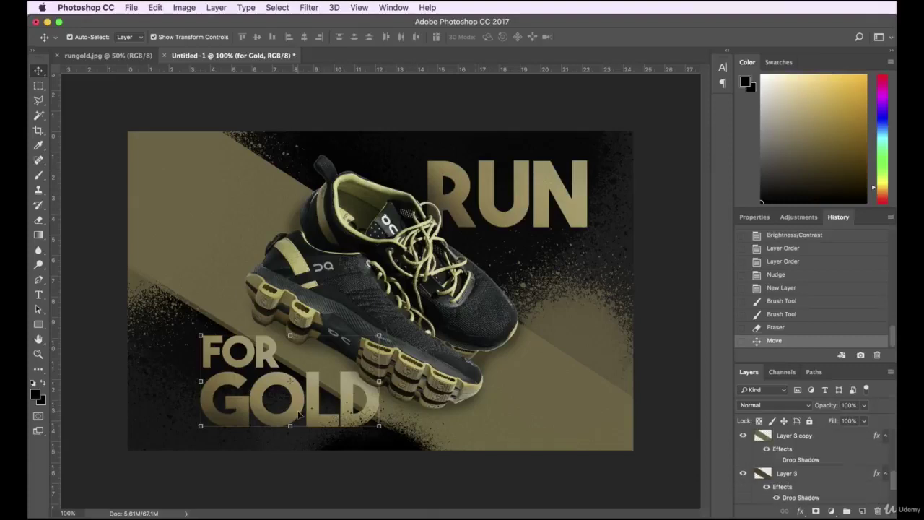
pyautogui.click(38, 131)
pyautogui.moveTo(128, 290); pyautogui.dragTo(152, 291)
pyautogui.moveTo(611, 296); pyautogui.dragTo(602, 292)
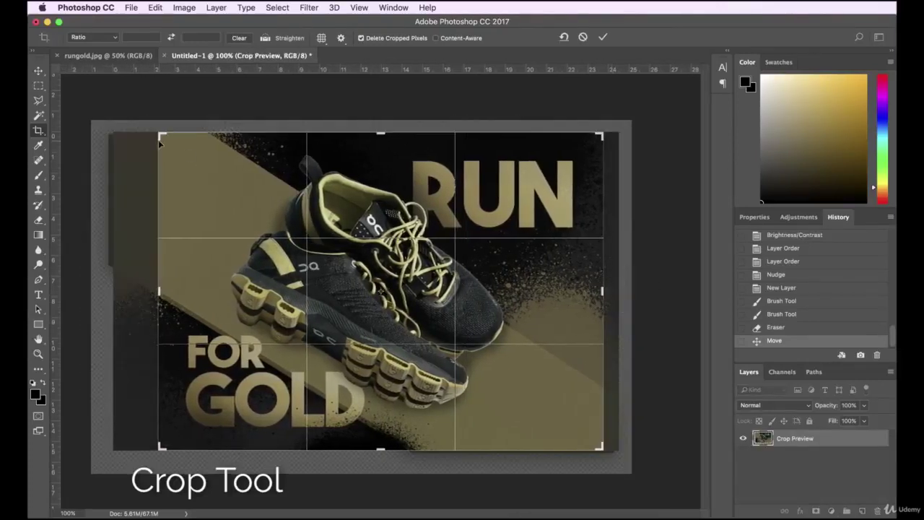
pyautogui.moveTo(161, 136); pyautogui.dragTo(158, 136)
pyautogui.press('Return')
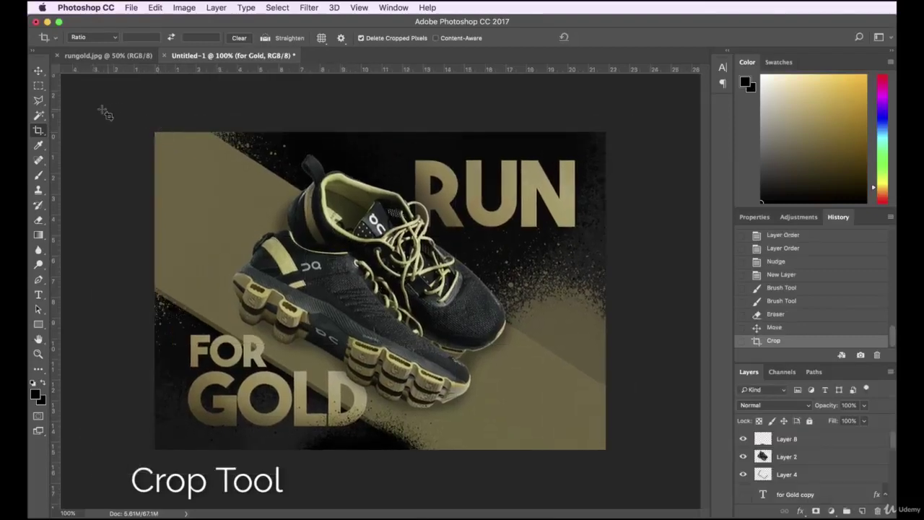
# Try moving the Layer 6 splatter toward the RUN text, and undo the move.
pyautogui.click(39, 70)
pyautogui.moveTo(194, 192); pyautogui.dragTo(417, 151)
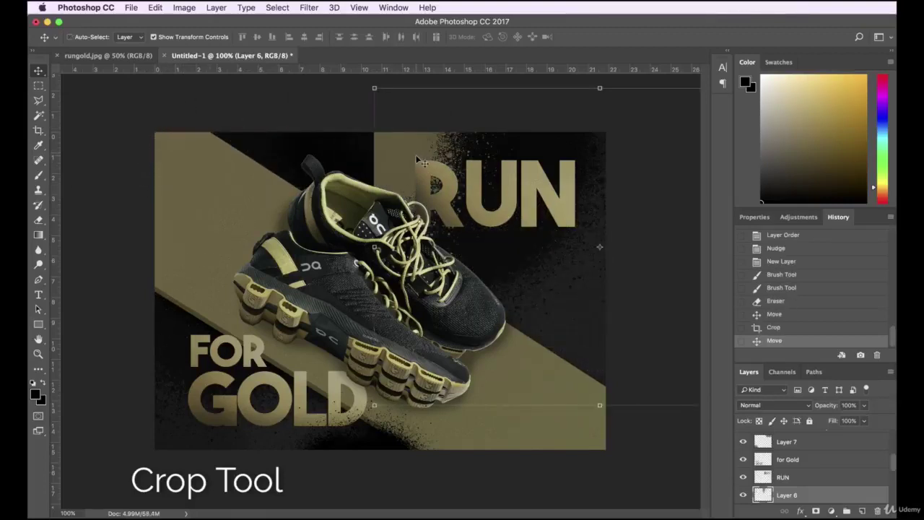
pyautogui.hotkey('ctrl', 'z')
# Try enlarging the FOR GOLD text to about 106%, undo the scaling, and move the text slightly down.
pyautogui.click(195, 325)
pyautogui.click(245, 351)
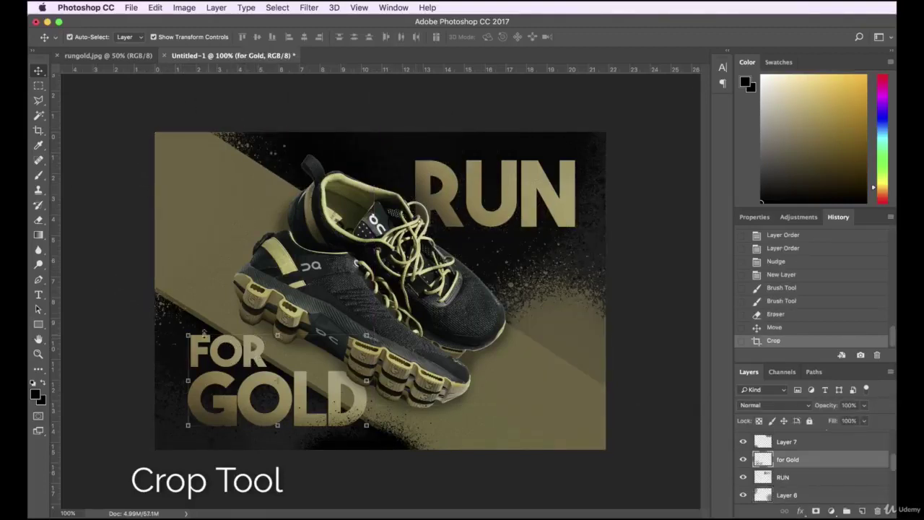
pyautogui.moveTo(189, 335); pyautogui.dragTo(177, 325)
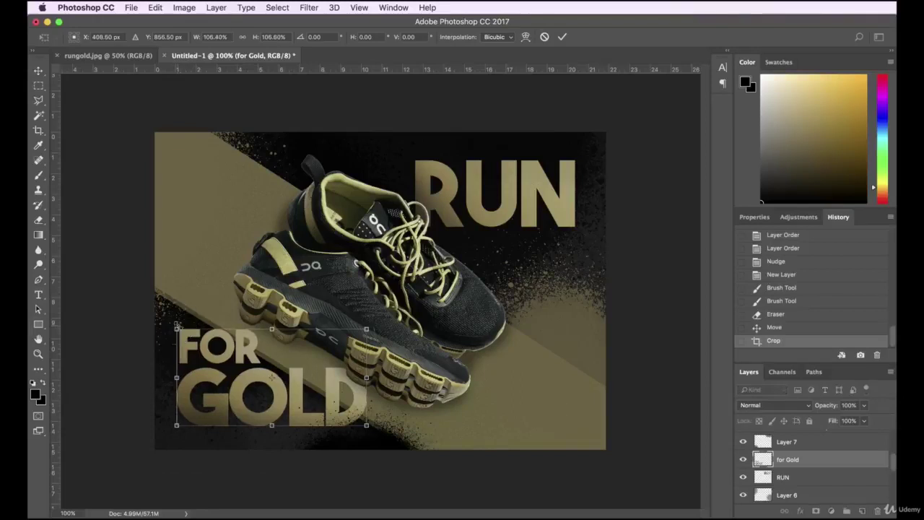
pyautogui.press('Return')
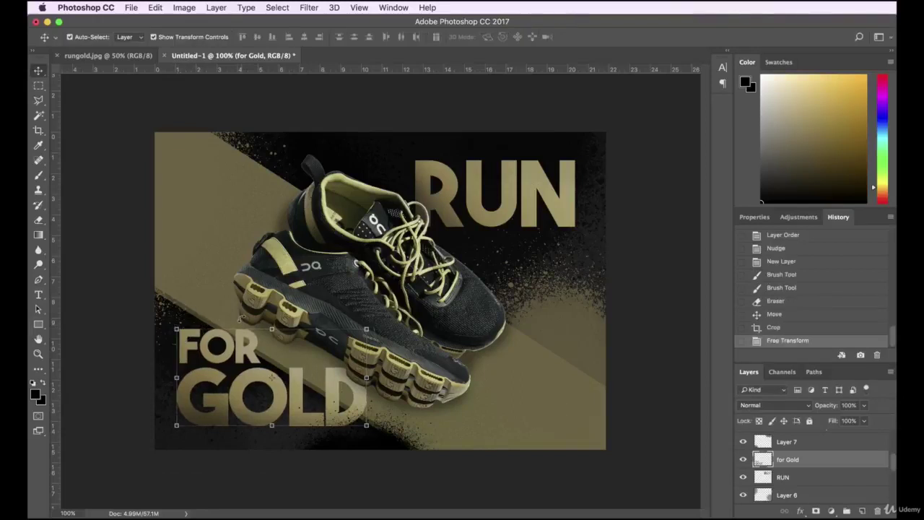
pyautogui.press('super+z')
pyautogui.moveTo(236, 354); pyautogui.dragTo(237, 357)
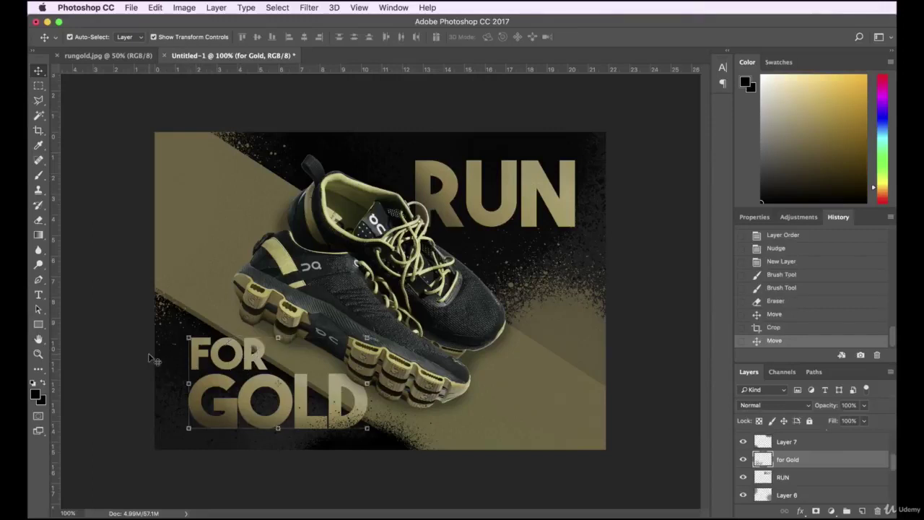
# Darken the D of GOLD where it meets the shoe sole with the Burn tool, using the Shadows and Highlights ranges.
pyautogui.click(39, 265)
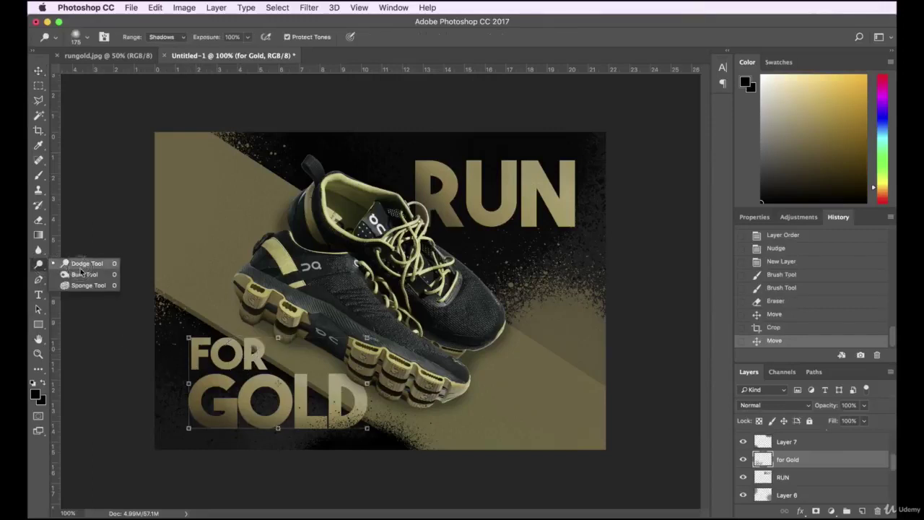
pyautogui.click(82, 276)
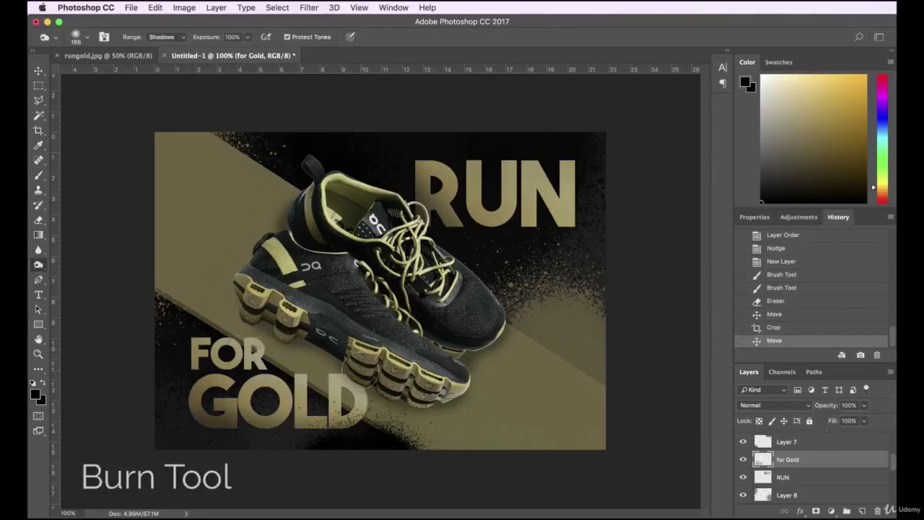
pyautogui.moveTo(344, 360); pyautogui.dragTo(367, 377)
pyautogui.click(163, 40)
pyautogui.click(165, 63)
pyautogui.moveTo(351, 360); pyautogui.dragTo(354, 372)
pyautogui.moveTo(354, 372); pyautogui.dragTo(353, 363)
pyautogui.click(536, 287)
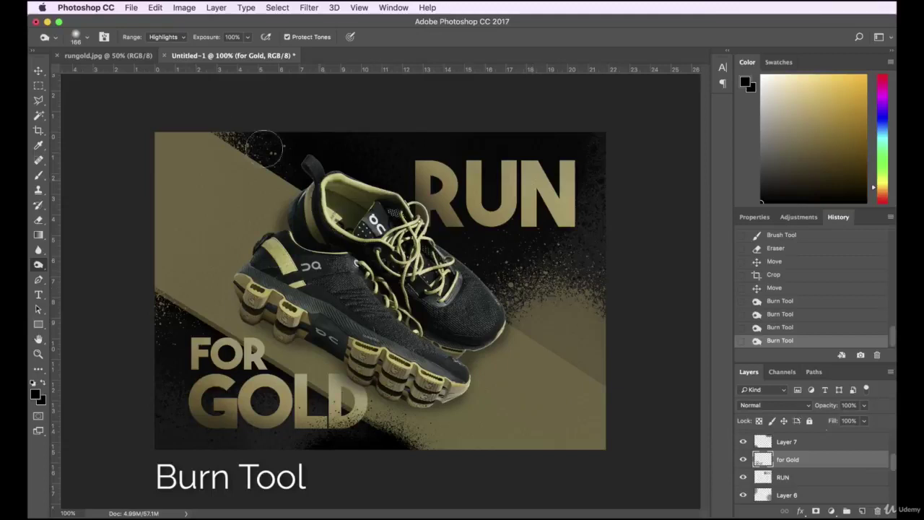
# Set the Burn range back to Shadows, apply one more burn near the poster's upper-left part, and deselect the layer.
pyautogui.click(153, 39)
pyautogui.click(165, 17)
pyautogui.click(228, 119)
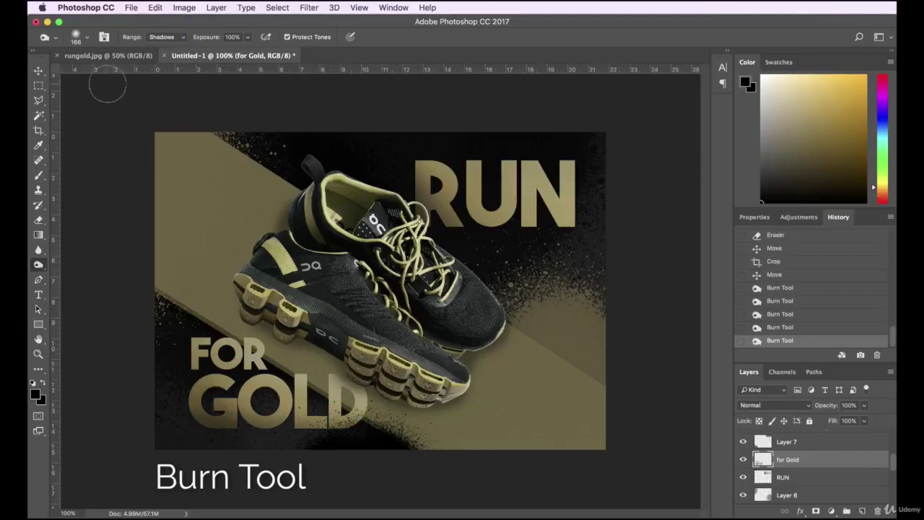
pyautogui.click(39, 72)
pyautogui.click(97, 118)
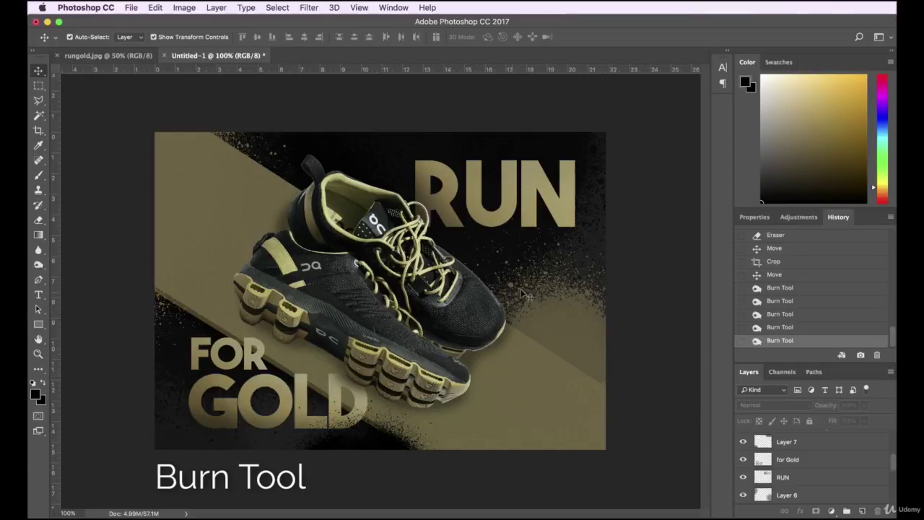
pyautogui.click(476, 434)
pyautogui.click(679, 292)
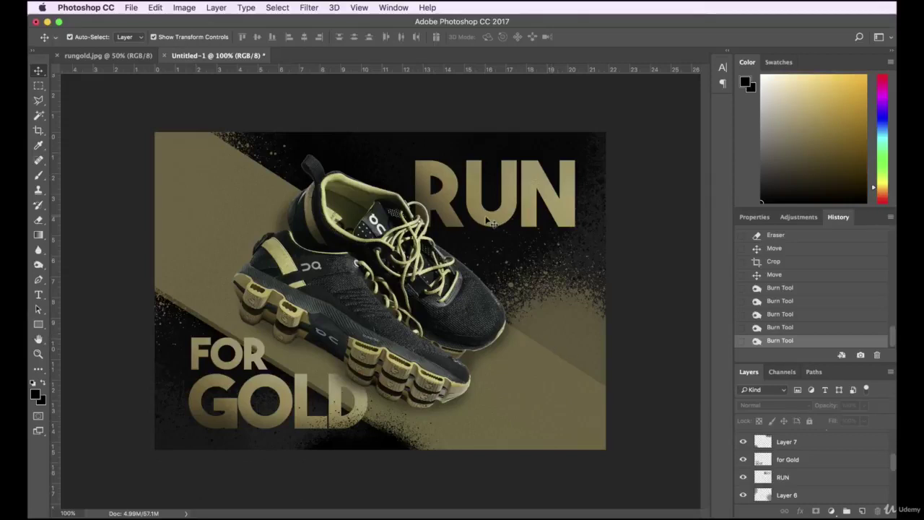
# Select the gold band's Layer 3 and set up the Dodge tool with a 460 px soft brush.
pyautogui.scroll(-5, 836, 473)
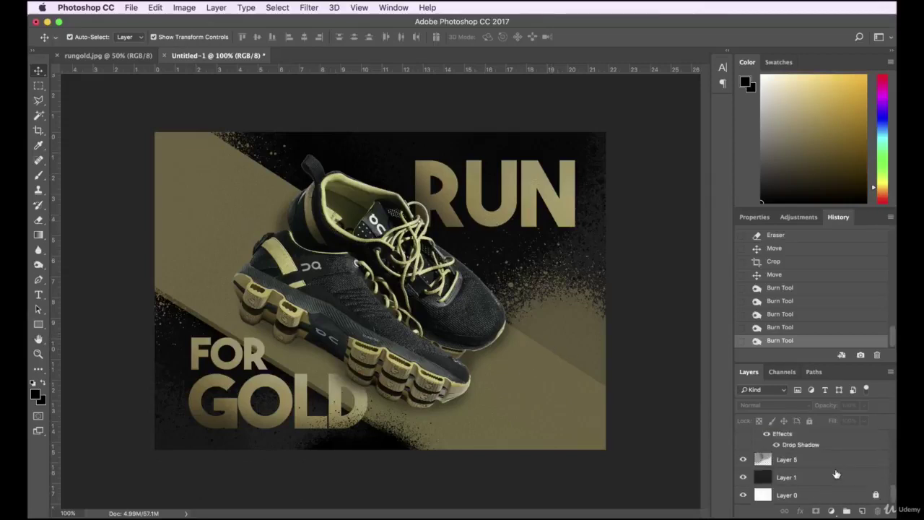
pyautogui.scroll(2, 815, 473)
pyautogui.click(817, 445)
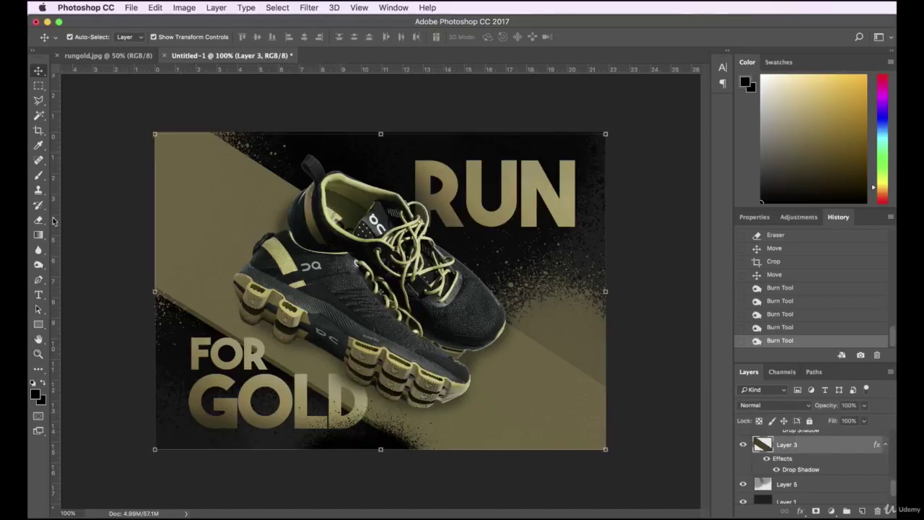
pyautogui.click(39, 265)
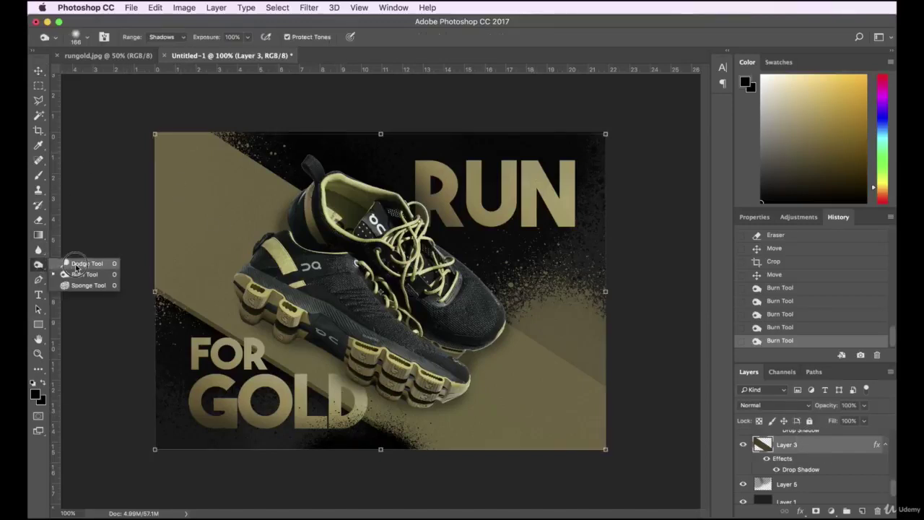
pyautogui.click(91, 264)
pyautogui.click(87, 37)
pyautogui.click(154, 74)
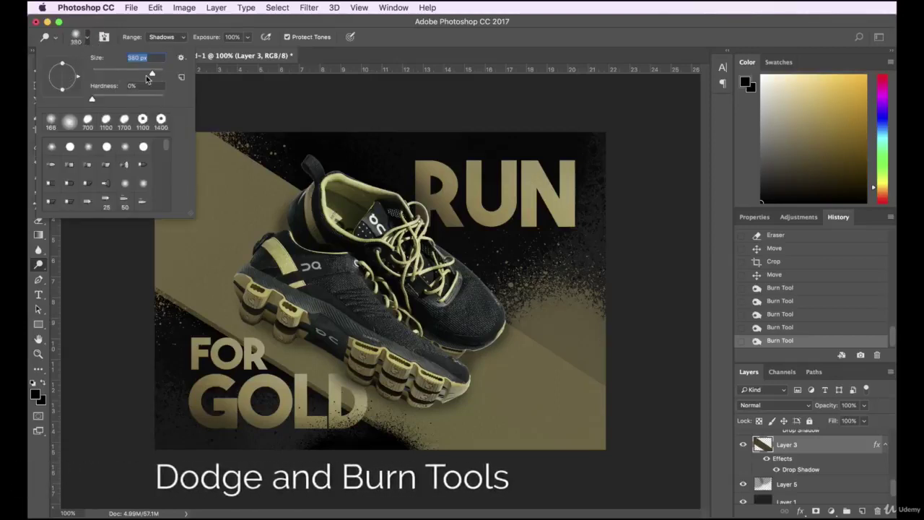
pyautogui.moveTo(157, 74); pyautogui.dragTo(157, 74)
pyautogui.click(132, 228)
# Dodge the upper-left end of the gold band on Layer 3 with the Shadows and Highlights ranges, and toggle the layer to compare.
pyautogui.click(200, 114)
pyautogui.click(206, 108)
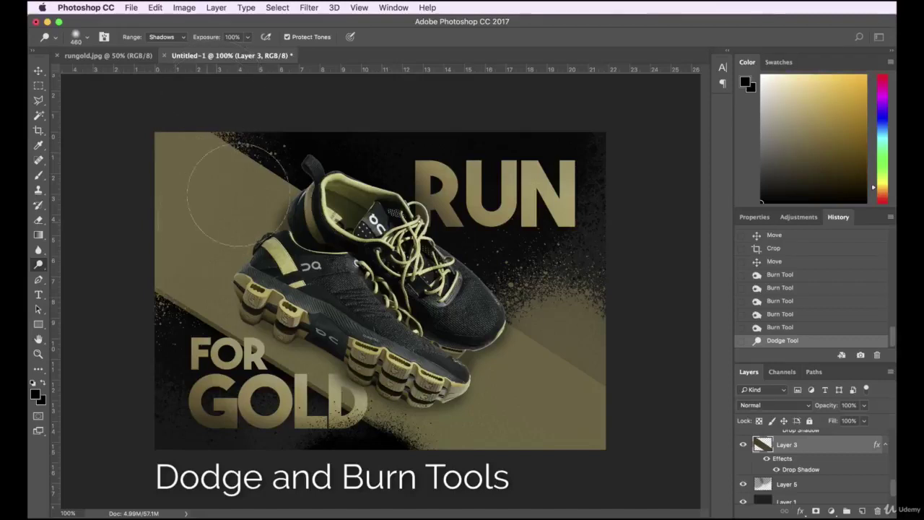
pyautogui.press('super+z')
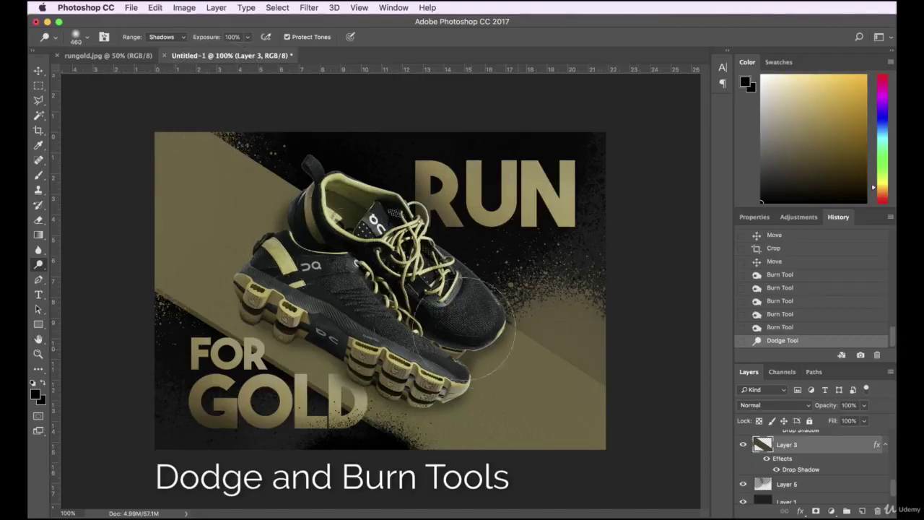
pyautogui.click(166, 36)
pyautogui.click(166, 55)
pyautogui.moveTo(292, 164); pyautogui.dragTo(207, 165)
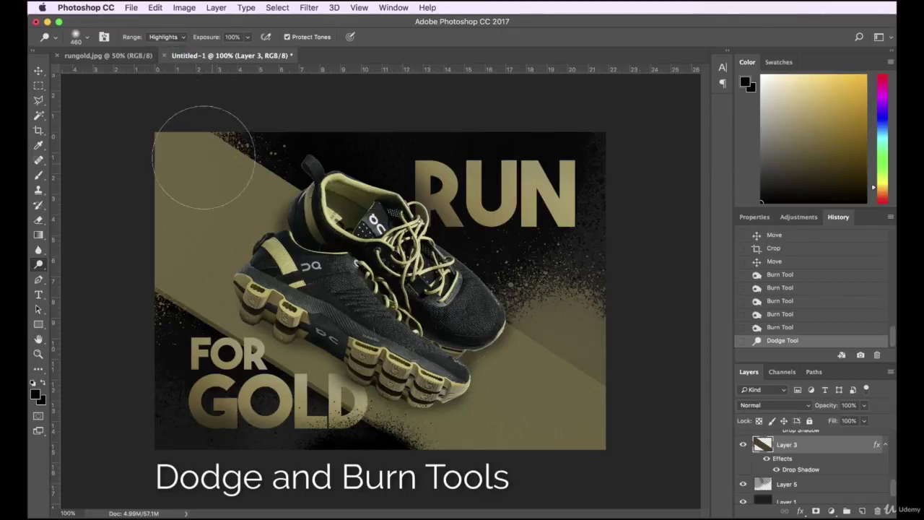
pyautogui.click(744, 446)
pyautogui.click(744, 445)
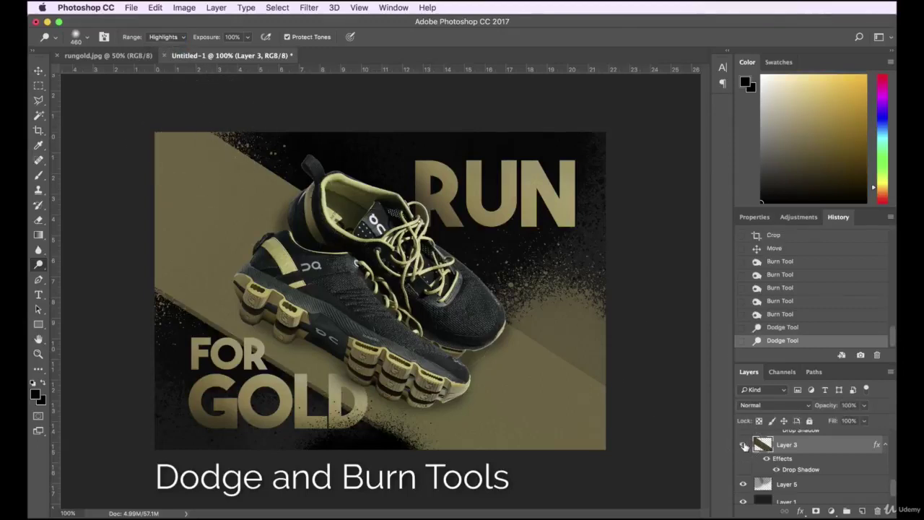
# Try a long Highlights dodge stroke along the gold band on Layer 3 copy, and undo it.
pyautogui.scroll(1, 816, 464)
pyautogui.press('super+j')
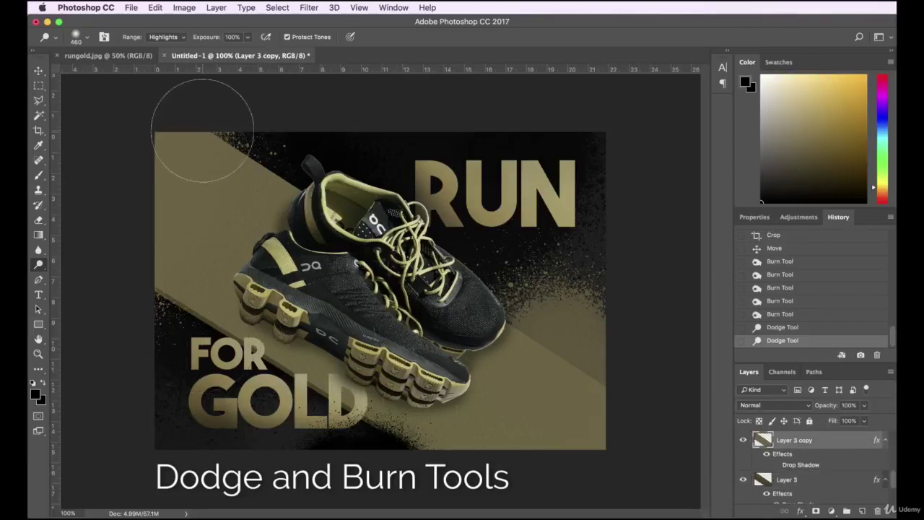
pyautogui.moveTo(165, 161); pyautogui.dragTo(449, 274)
pyautogui.press('super+z')
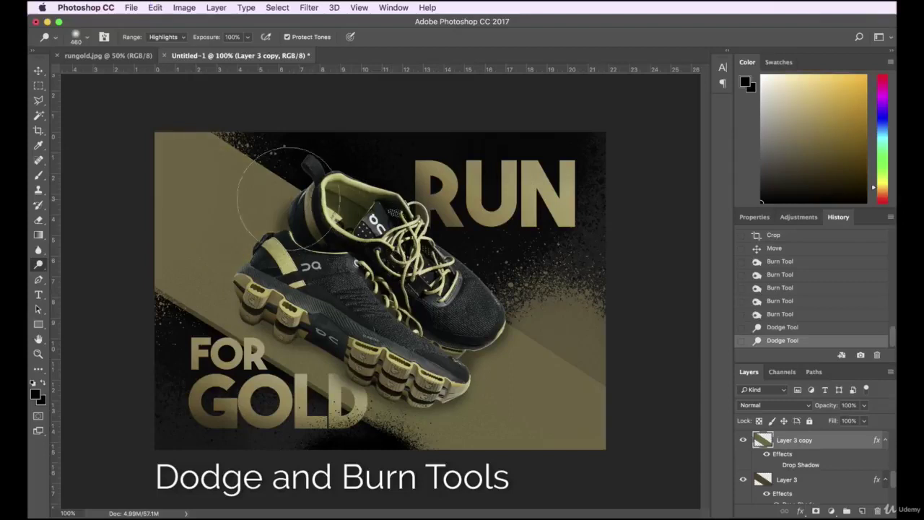
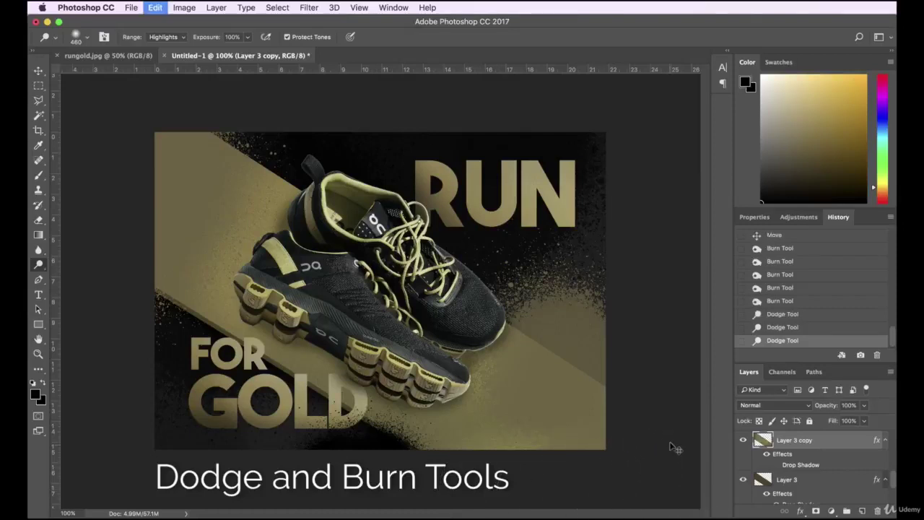
# Compare the last Highlights dodge on Layer 3 copy, and add further dodging to the gold band beside the shoes' heels.
pyautogui.press('super+z')
pyautogui.click(40, 268)
pyautogui.press('super+z')
pyautogui.press('super+z')
pyautogui.moveTo(253, 239)
pyautogui.mouseDown()
pyautogui.moveTo(275, 210)
pyautogui.moveTo(318, 238)
pyautogui.mouseUp()
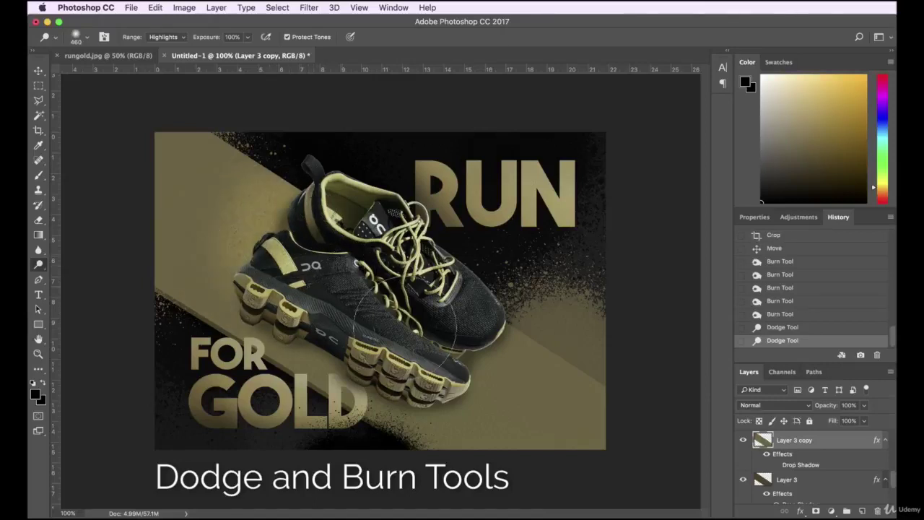
pyautogui.click(330, 148)
# Set up the Burn tool with a 444 px soft brush and Shadows range, and burn the gold band's edges on Layer 3 copy.
pyautogui.rightClick(44, 265)
pyautogui.click(79, 275)
pyautogui.click(89, 37)
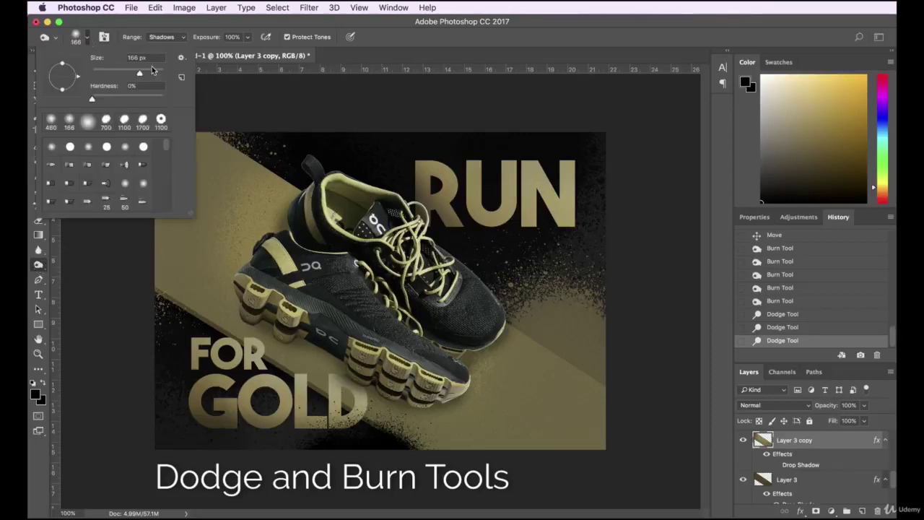
pyautogui.moveTo(150, 74)
pyautogui.mouseDown()
pyautogui.moveTo(107, 386)
pyautogui.moveTo(148, 73)
pyautogui.mouseUp()
pyautogui.click(107, 374)
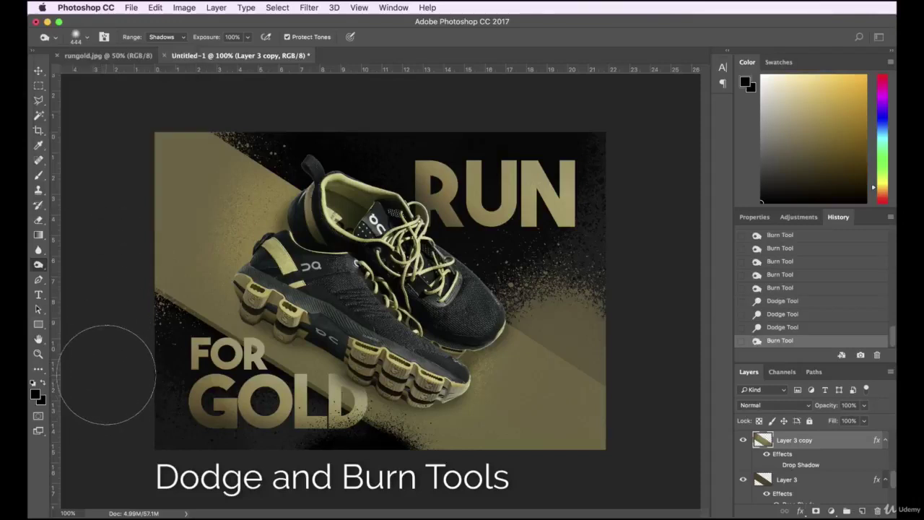
pyautogui.moveTo(107, 375)
pyautogui.mouseDown()
pyautogui.moveTo(108, 340)
pyautogui.moveTo(165, 225)
pyautogui.moveTo(140, 189)
pyautogui.mouseUp()
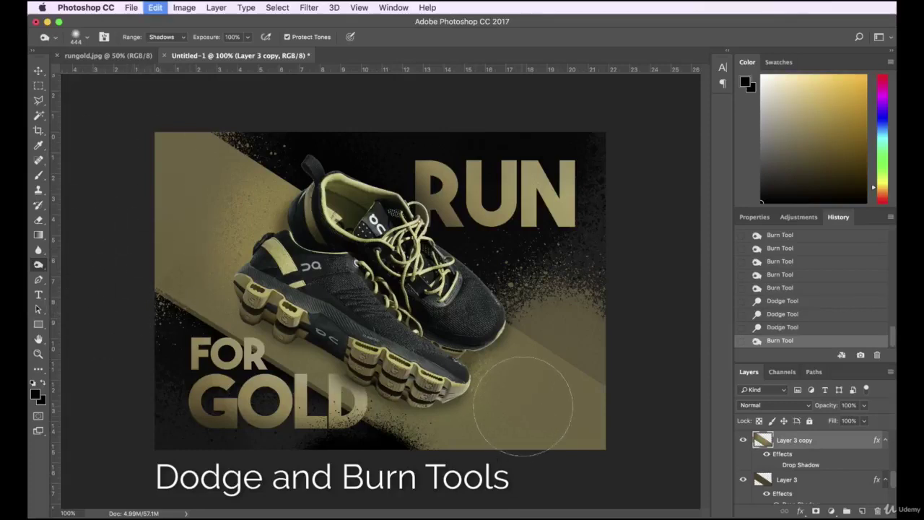
pyautogui.moveTo(575, 412)
pyautogui.mouseDown()
pyautogui.moveTo(532, 317)
pyautogui.moveTo(536, 304)
pyautogui.moveTo(597, 282)
pyautogui.moveTo(634, 281)
pyautogui.moveTo(530, 321)
pyautogui.mouseUp()
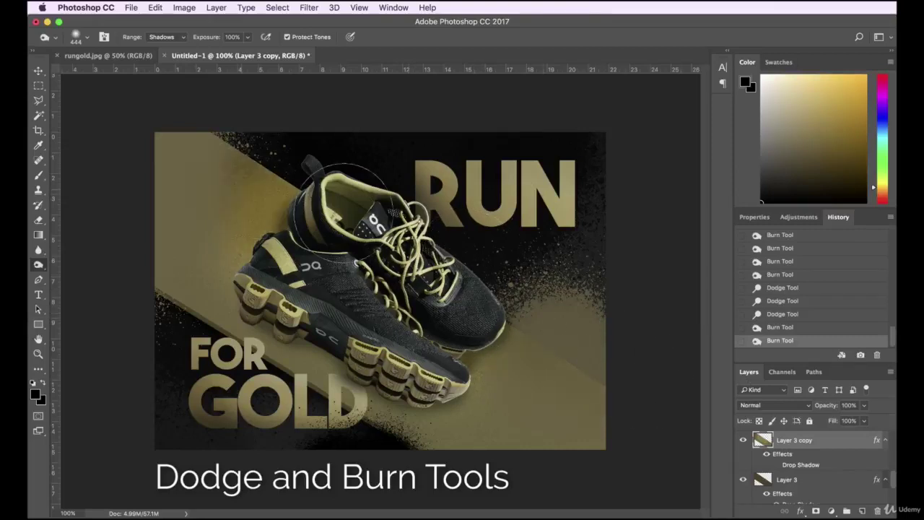
# Try further burns on the upper-left part of Layer 3 copy, and step back in the history to remove the last two.
pyautogui.press('super+z')
pyautogui.click(372, 204)
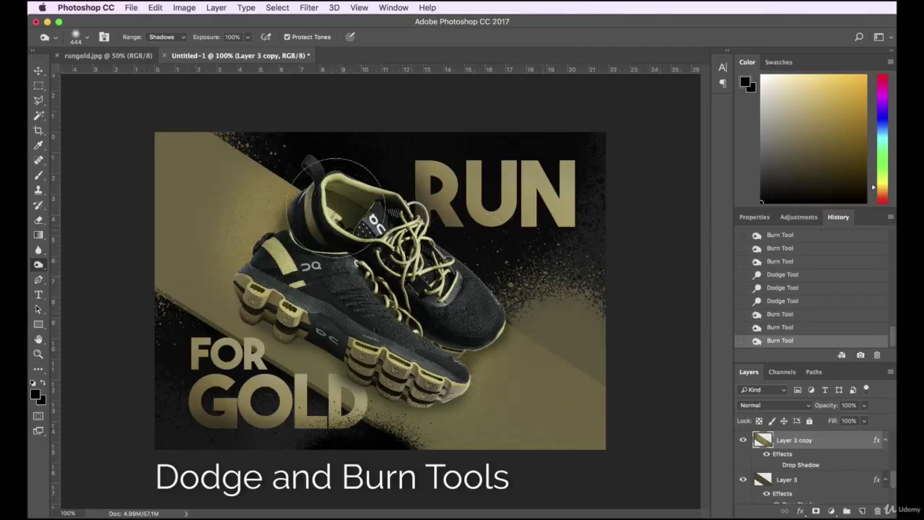
pyautogui.click(123, 130)
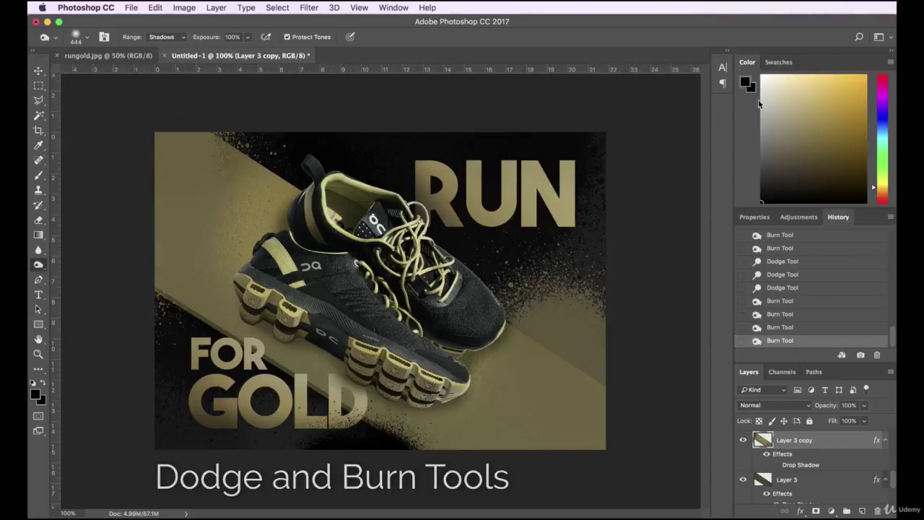
pyautogui.click(804, 327)
pyautogui.click(804, 317)
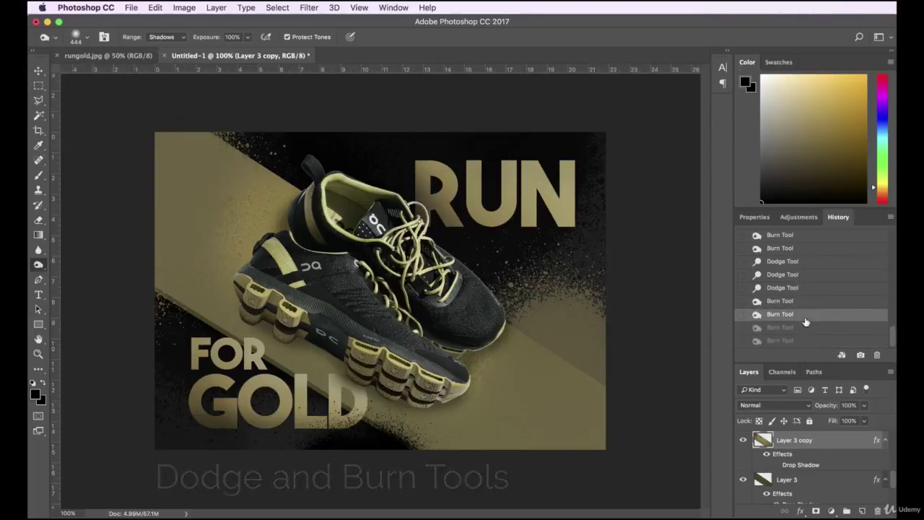
# Select the splatter layer, Layer 6, and toggle its visibility to compare the poster with and without it.
pyautogui.press('v')
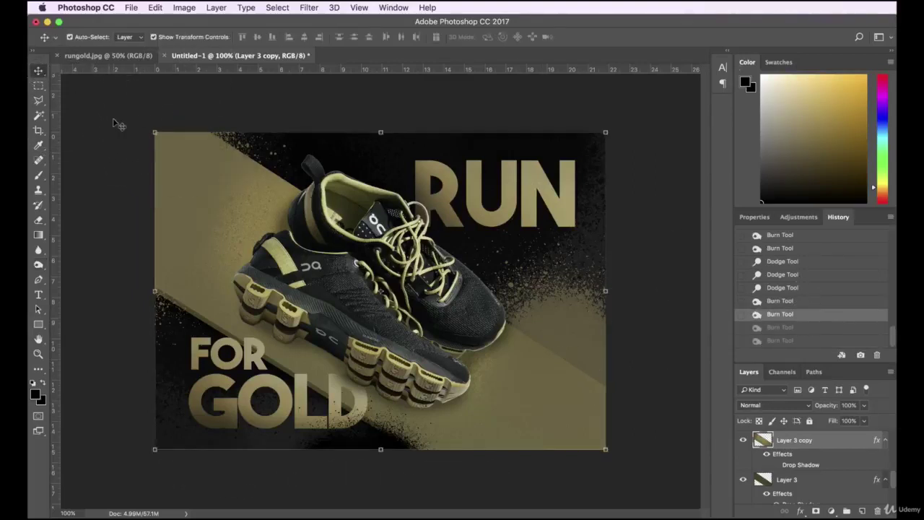
pyautogui.press('super+alt+shift+e')
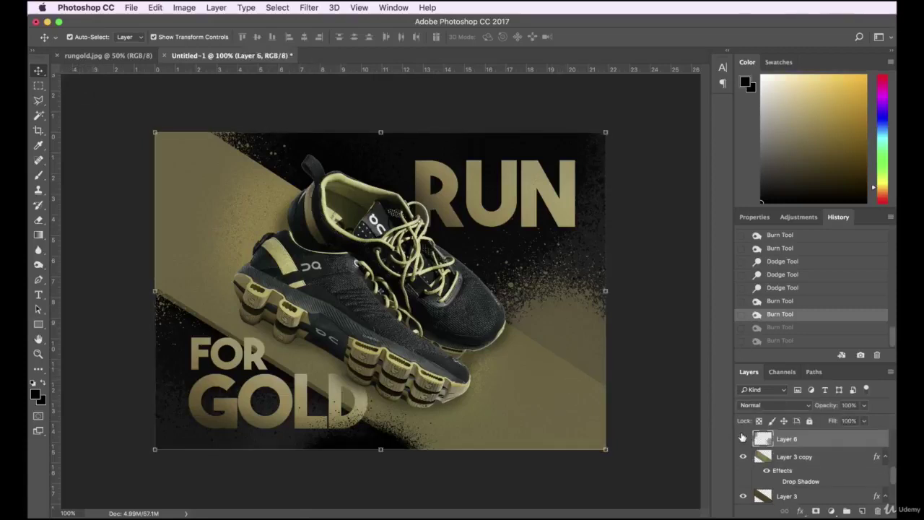
pyautogui.click(743, 439)
pyautogui.click(745, 440)
pyautogui.click(744, 440)
pyautogui.click(744, 439)
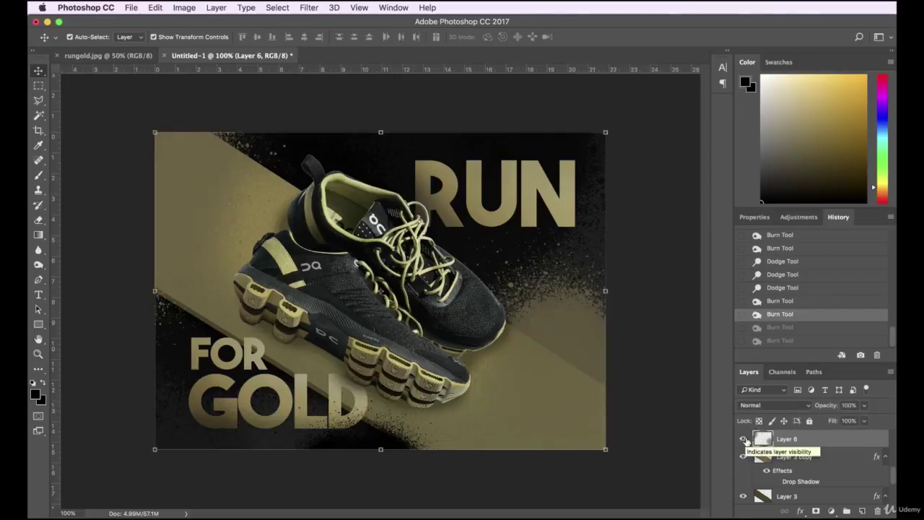
# Set up the Eraser tool with a 2500 px splatter brush for Layer 6.
pyautogui.click(39, 221)
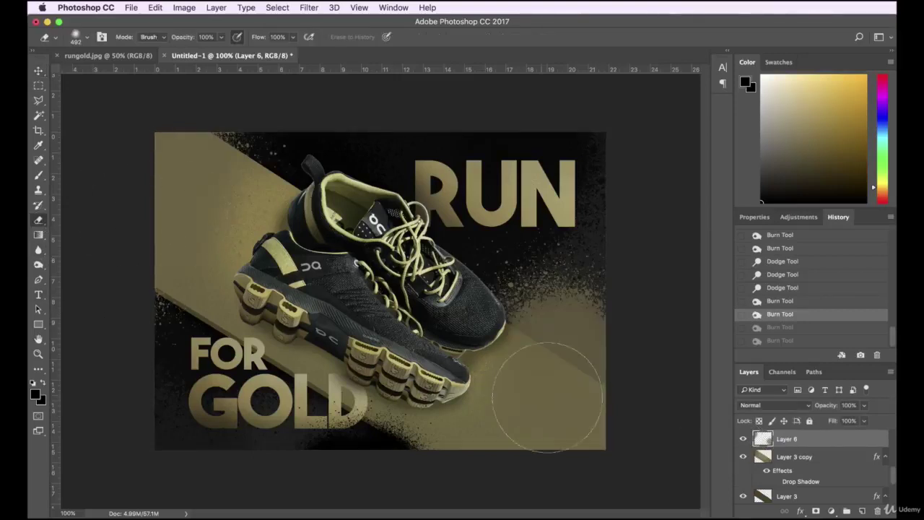
pyautogui.click(84, 34)
pyautogui.scroll(-10, 167, 148)
pyautogui.doubleClick(107, 180)
# Try erasing the splatter on Layer 6 at 2500 px and again at 364 px, undoing each attempt.
pyautogui.click(578, 354)
pyautogui.press('super+z')
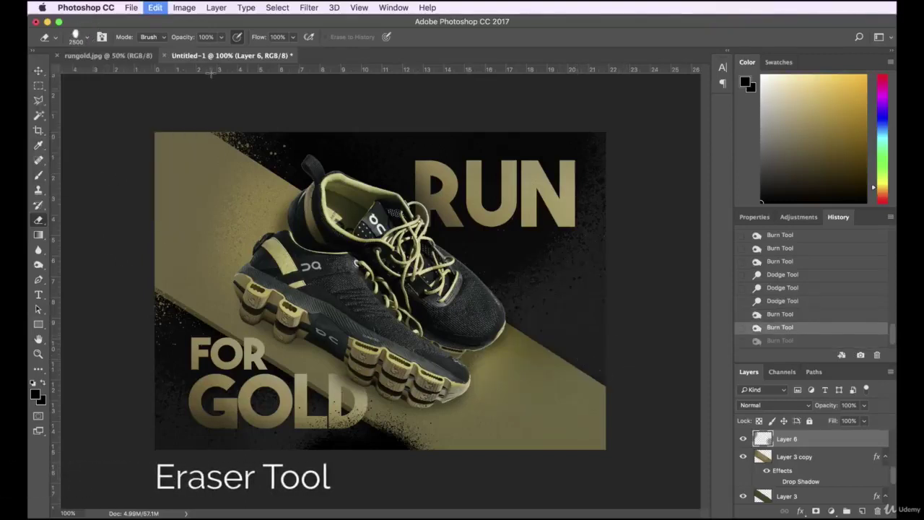
pyautogui.click(89, 39)
pyautogui.moveTo(154, 77); pyautogui.dragTo(119, 75)
pyautogui.click(578, 318)
pyautogui.press('super+z')
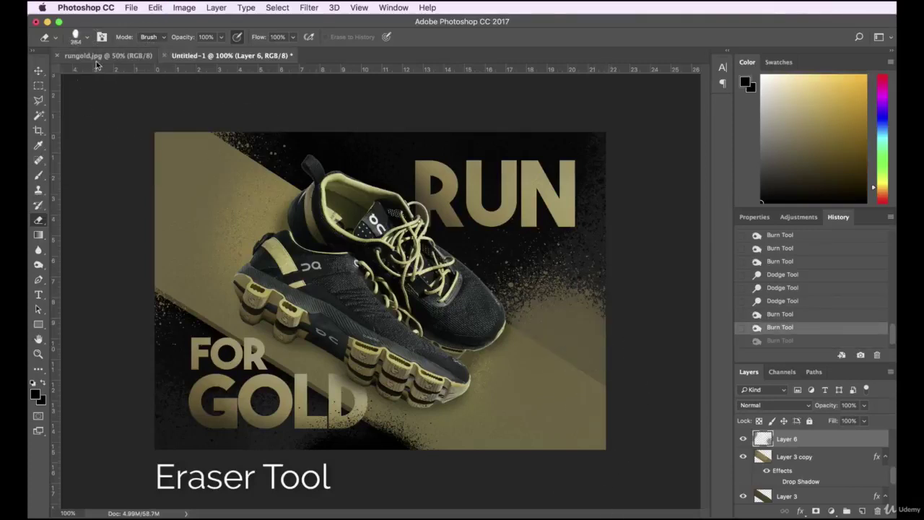
# Set the splatter eraser to 900 px, erase part of Layer 6, and compare the erasure by undoing and redoing it.
pyautogui.click(86, 39)
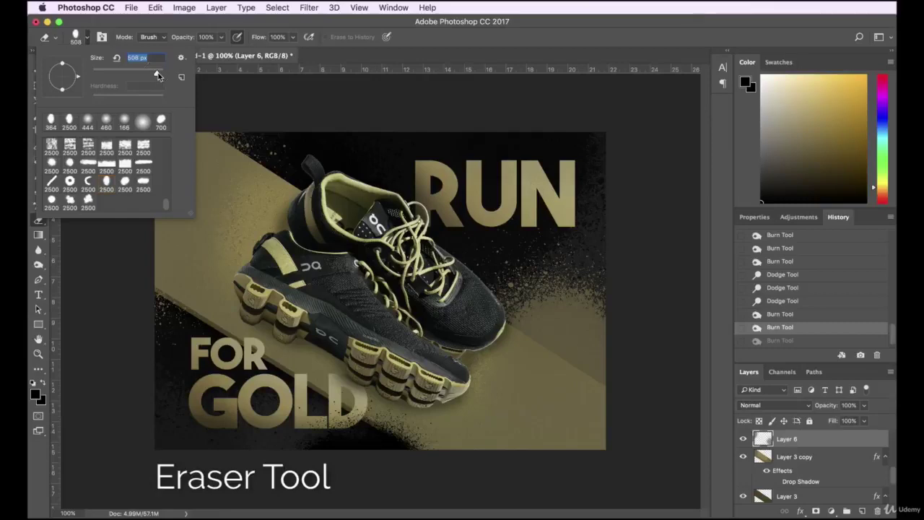
pyautogui.moveTo(159, 76); pyautogui.dragTo(154, 82)
pyautogui.write('900')
pyautogui.press('Return')
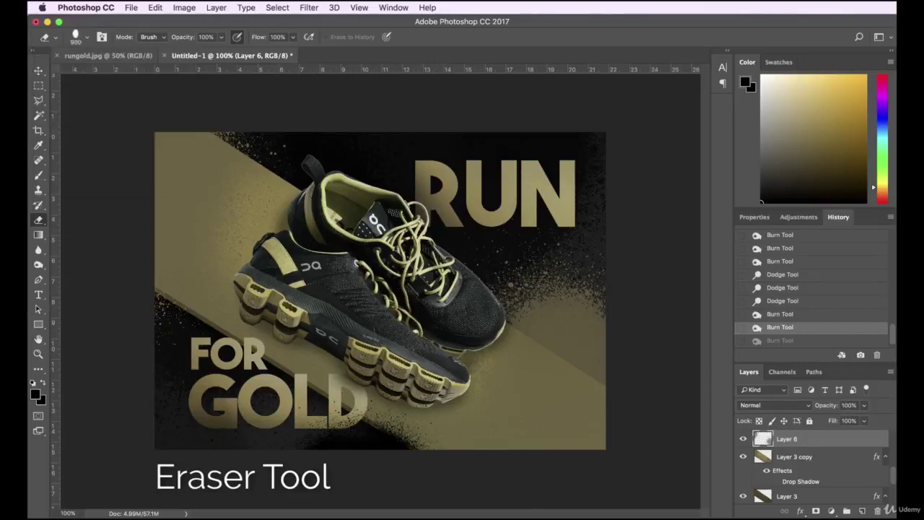
pyautogui.moveTo(651, 291)
pyautogui.mouseDown()
pyautogui.moveTo(656, 247)
pyautogui.moveTo(754, 217)
pyautogui.mouseUp()
pyautogui.press('super+z')
pyautogui.press('super+z')
pyautogui.press('super+z')
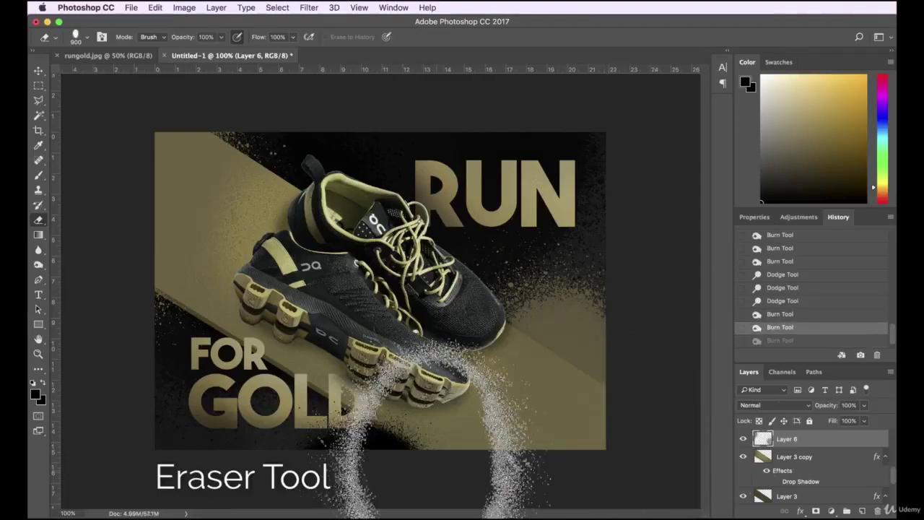
pyautogui.press('super+z')
pyautogui.press('super+z')
pyautogui.press('super+z')
pyautogui.press('super+z')
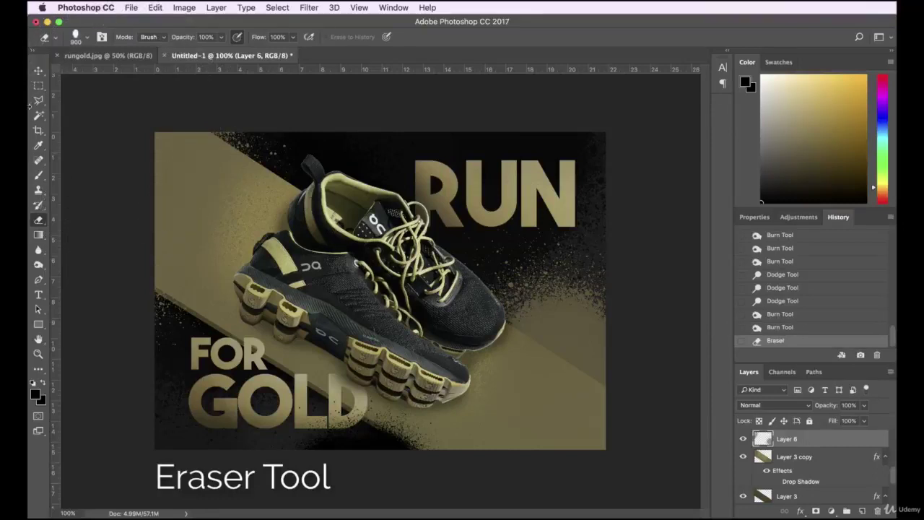
# Switch to the Move tool and toggle Layer 6 several times to check the erased splatter.
pyautogui.click(39, 71)
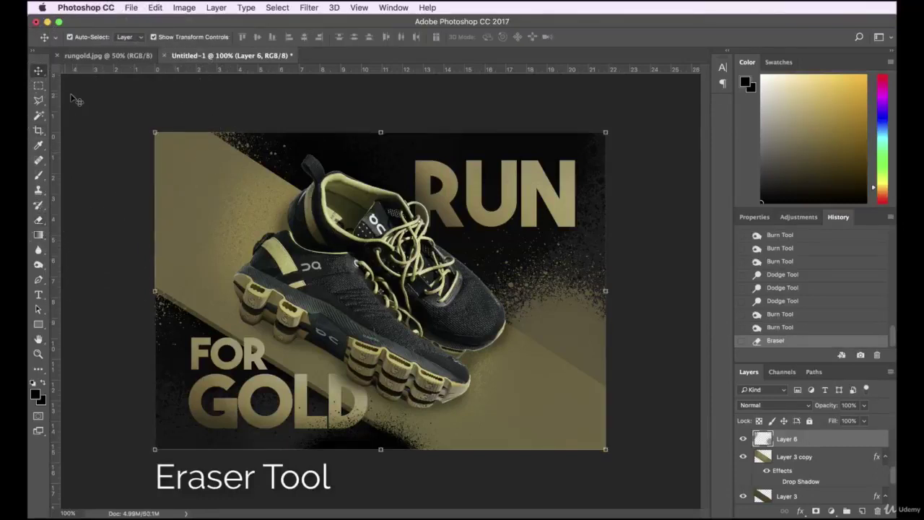
pyautogui.click(744, 439)
pyautogui.click(744, 439)
pyautogui.click(745, 440)
pyautogui.click(743, 439)
pyautogui.click(744, 439)
pyautogui.click(743, 439)
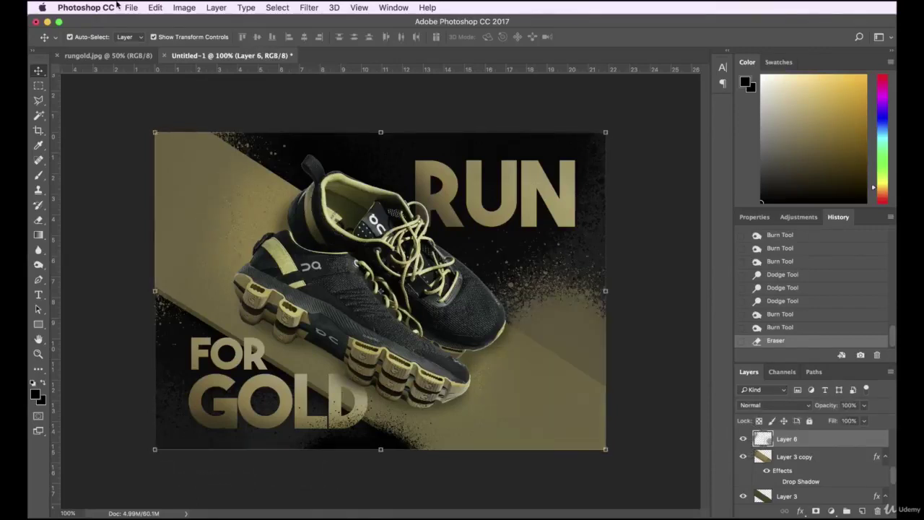
# Apply a Brightness/Contrast adjustment to Layer 6 with brightness 26 and contrast 14, and deselect the layer.
pyautogui.click(185, 7)
pyautogui.moveTo(202, 35)
pyautogui.click(342, 36)
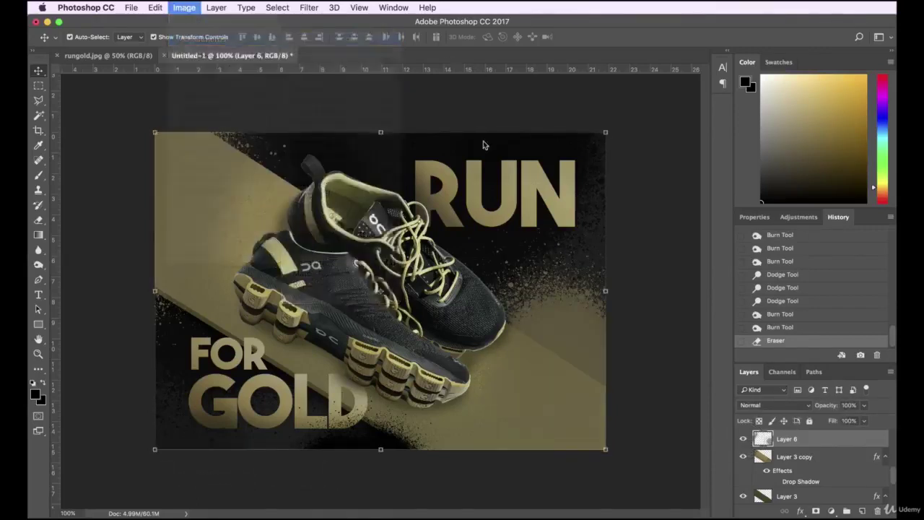
pyautogui.moveTo(601, 265); pyautogui.dragTo(676, 295)
pyautogui.click(701, 327)
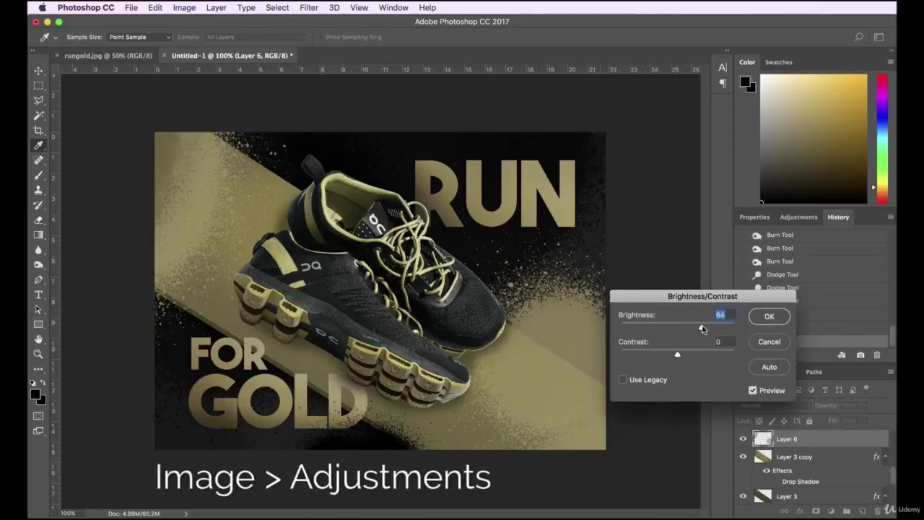
pyautogui.moveTo(699, 330)
pyautogui.mouseDown()
pyautogui.moveTo(691, 326)
pyautogui.moveTo(696, 355)
pyautogui.moveTo(741, 354)
pyautogui.moveTo(634, 355)
pyautogui.moveTo(686, 356)
pyautogui.moveTo(699, 329)
pyautogui.moveTo(688, 329)
pyautogui.mouseUp()
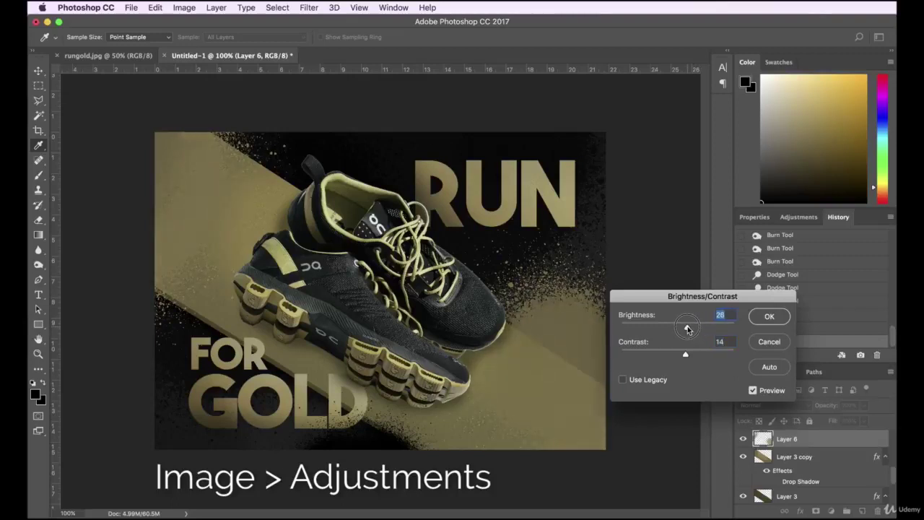
pyautogui.click(769, 316)
pyautogui.press('v')
pyautogui.click(674, 181)
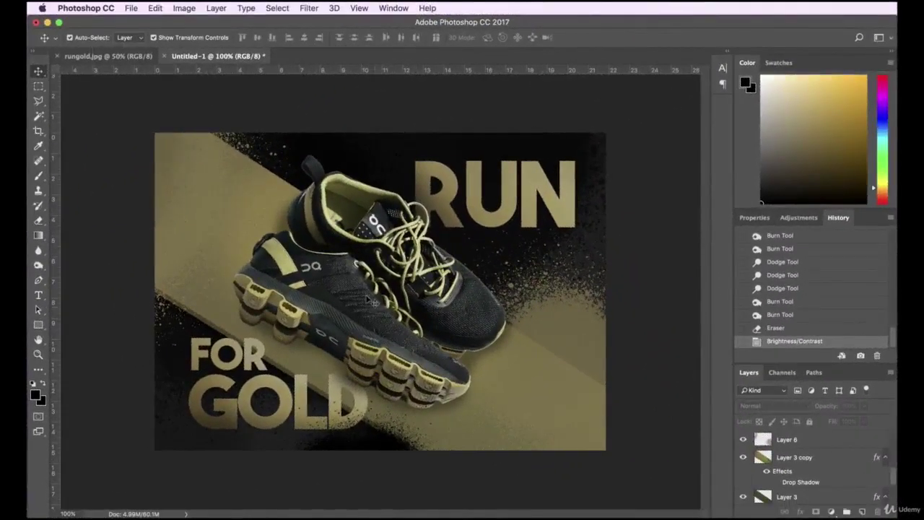
# Select the shoes on Layer 2, apply the Sharpen filter to them, and leave the layer to view the result.
pyautogui.click(374, 302)
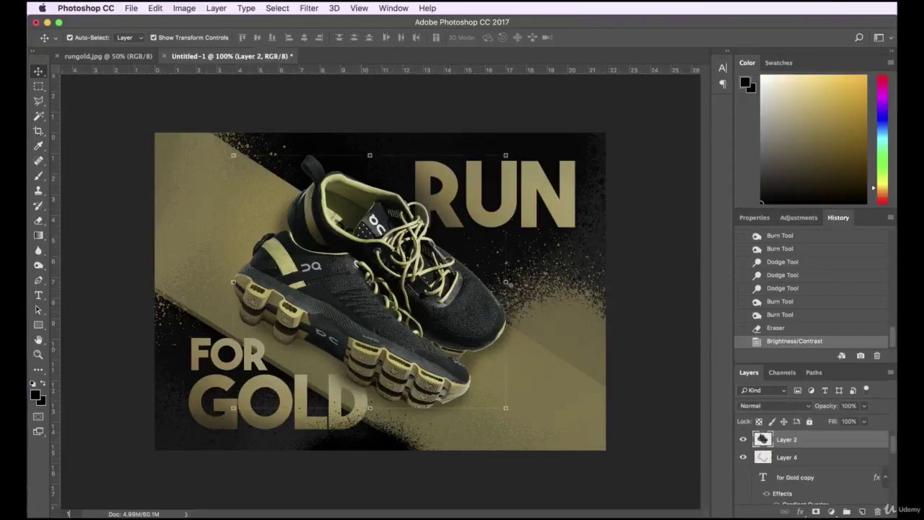
pyautogui.press('super+equal')
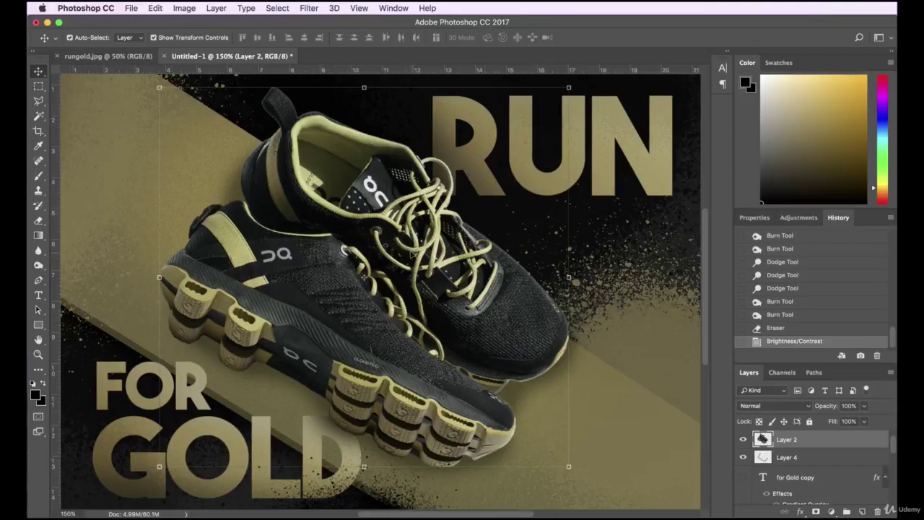
pyautogui.click(310, 9)
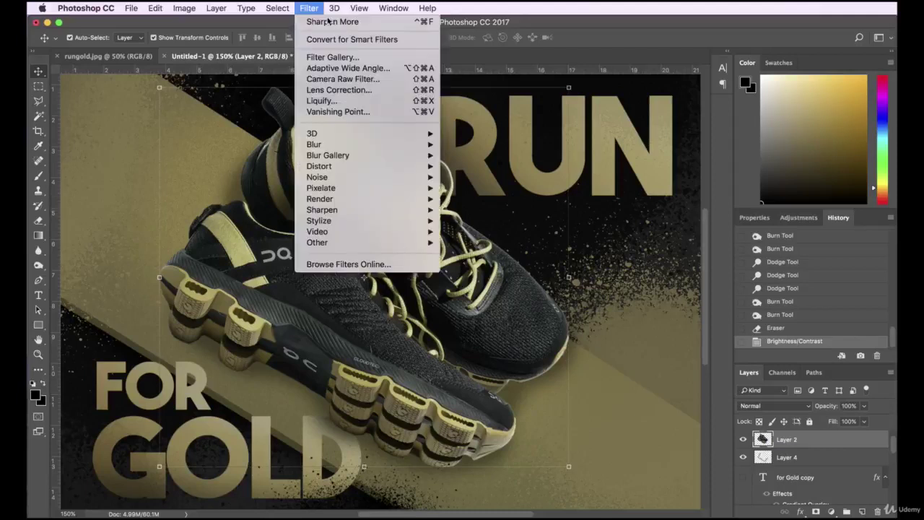
pyautogui.moveTo(409, 210)
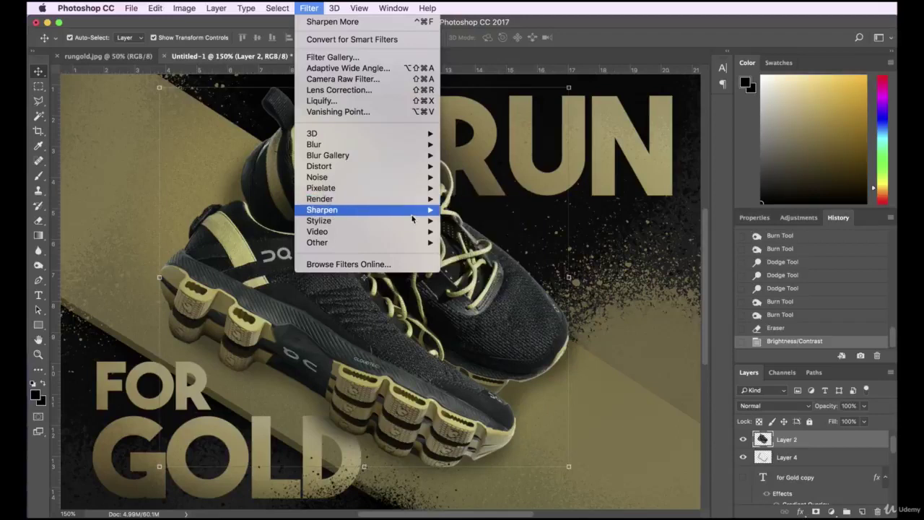
pyautogui.click(468, 219)
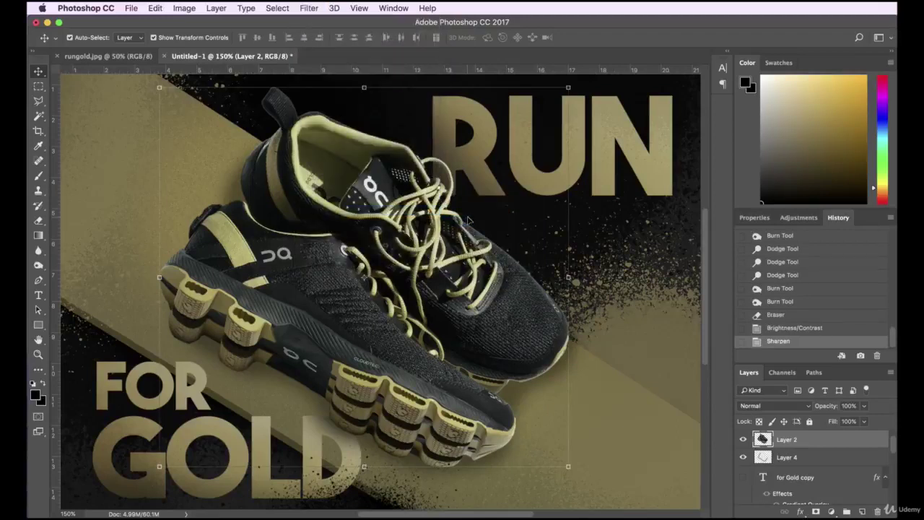
pyautogui.click(634, 182)
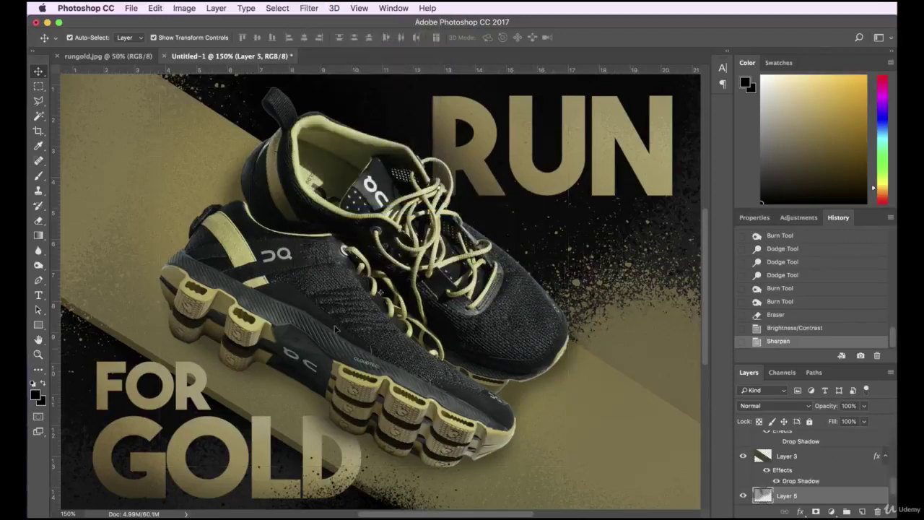
# Select the shoes on Layer 2 and switch to the Dodge tool with a 92 px brush.
pyautogui.click(325, 355)
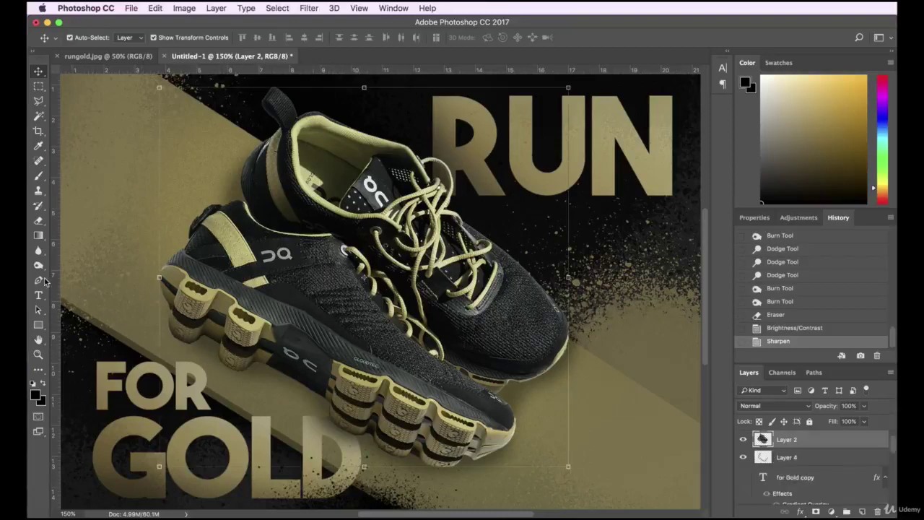
pyautogui.moveTo(39, 267); pyautogui.dragTo(86, 269)
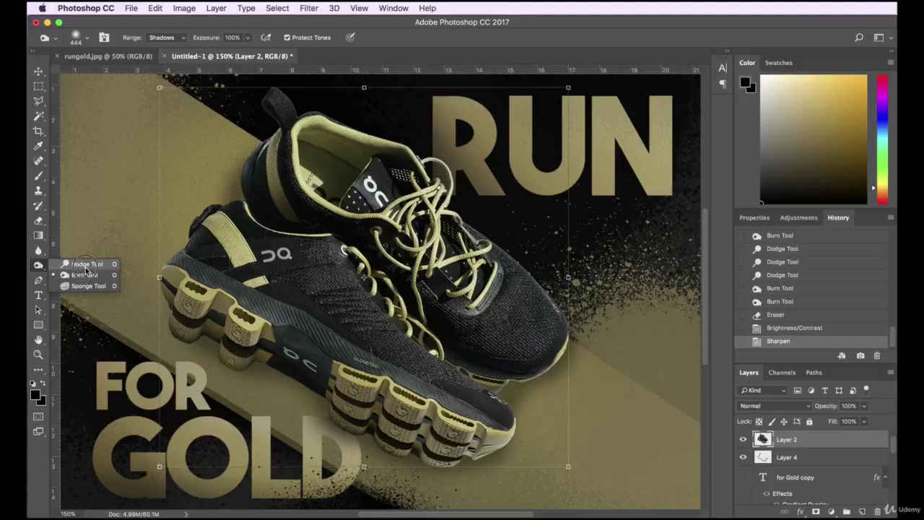
pyautogui.click(85, 268)
pyautogui.click(87, 38)
pyautogui.moveTo(134, 74); pyautogui.dragTo(140, 75)
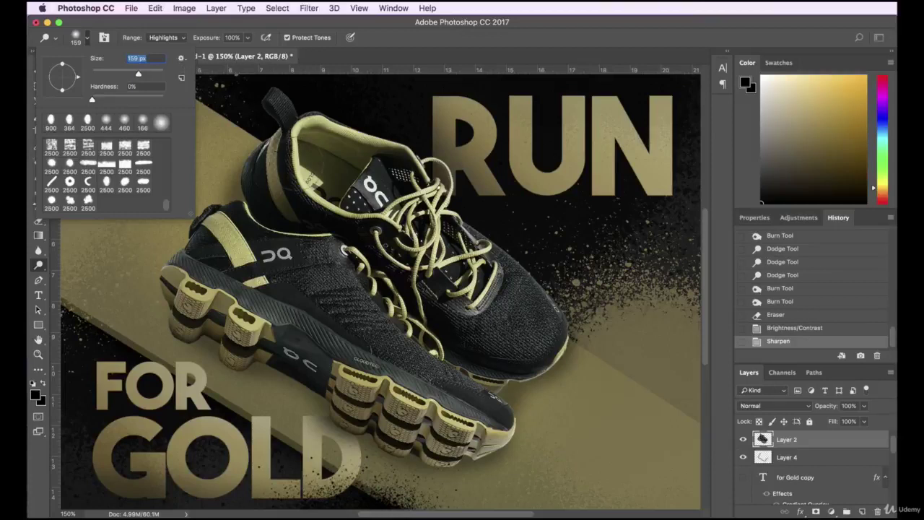
pyautogui.click(126, 75)
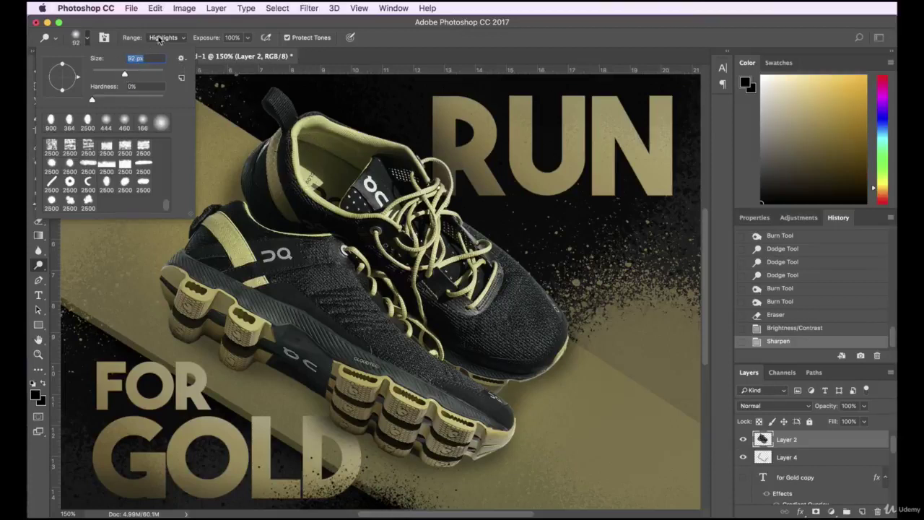
pyautogui.click(388, 31)
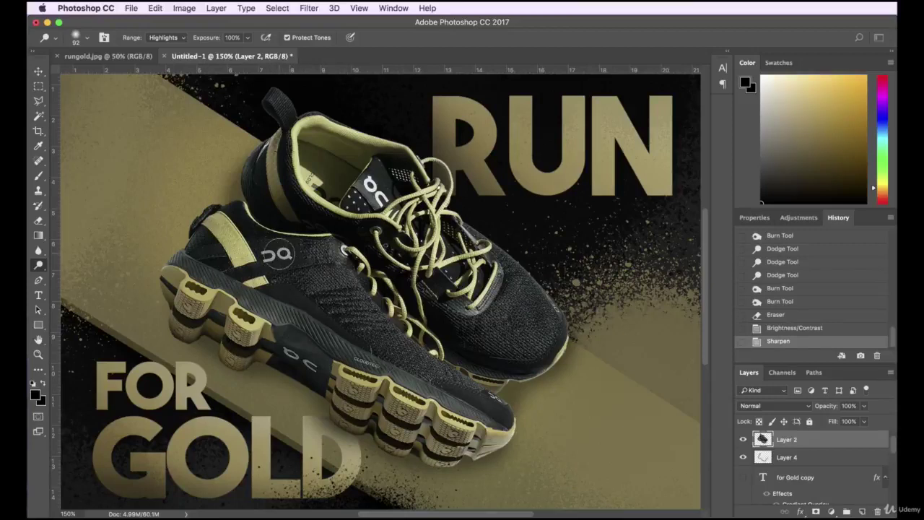
# Reduce the Dodge brush to 47 px and brighten the logo on the side of the front shoe.
pyautogui.click(247, 38)
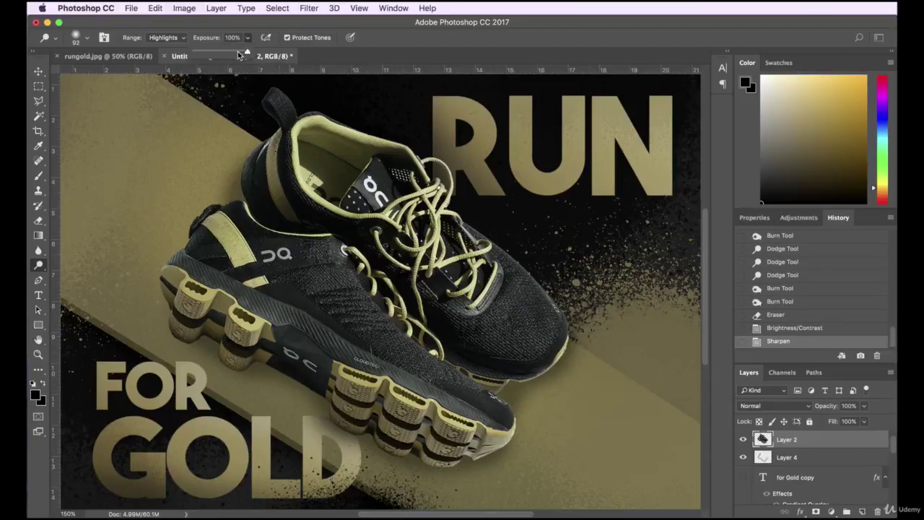
pyautogui.click(87, 37)
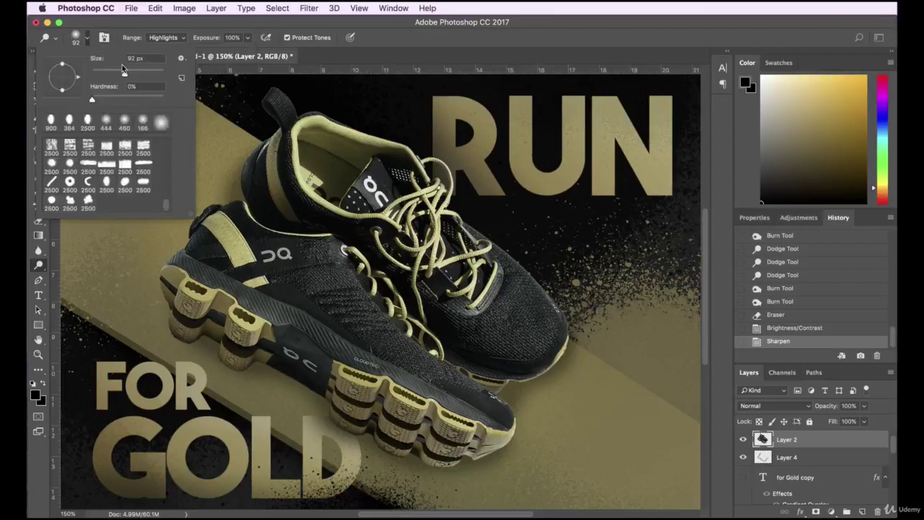
pyautogui.moveTo(123, 76); pyautogui.dragTo(108, 73)
pyautogui.click(270, 256)
pyautogui.click(269, 257)
pyautogui.click(270, 256)
pyautogui.click(284, 254)
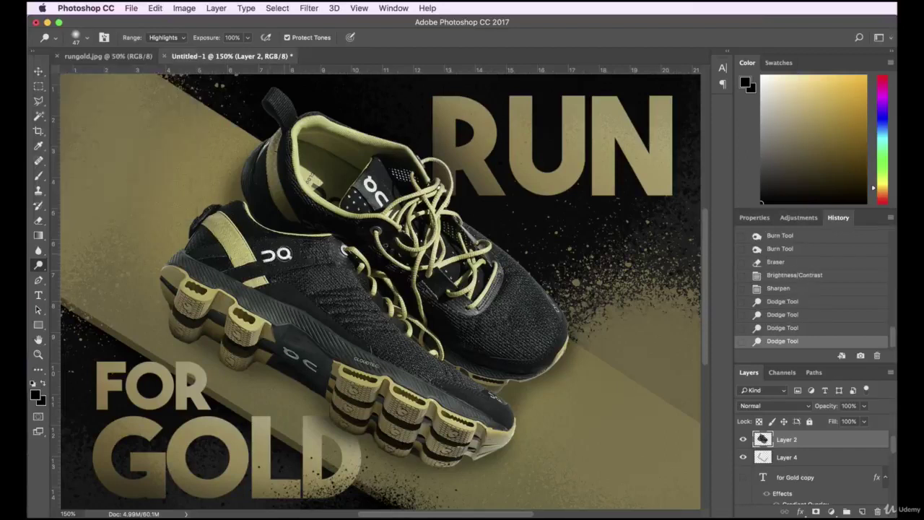
# Dodge the logo on the rear shoe's tongue, plus the logo and CLOUDTEC lettering on the front shoe's sole.
pyautogui.click(370, 183)
pyautogui.click(370, 183)
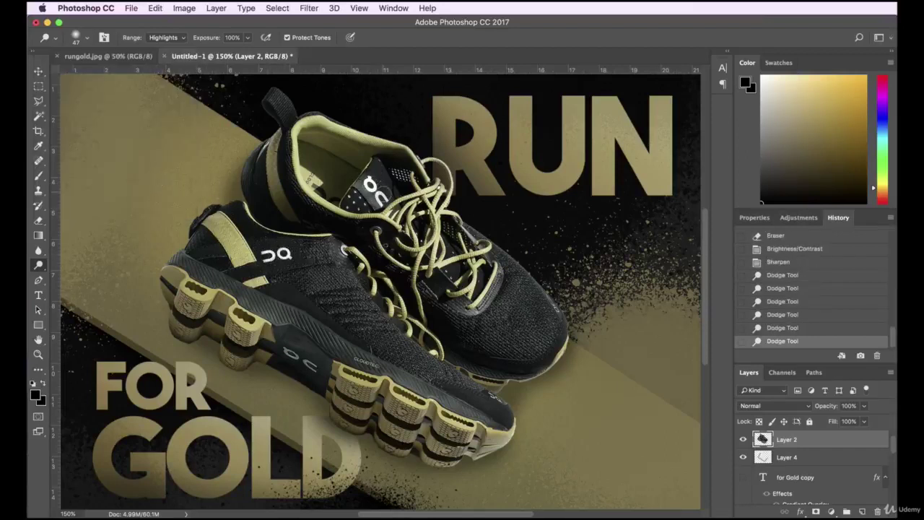
pyautogui.click(382, 196)
pyautogui.click(382, 197)
pyautogui.click(290, 352)
pyautogui.moveTo(359, 361)
pyautogui.mouseDown()
pyautogui.moveTo(372, 364)
pyautogui.moveTo(363, 361)
pyautogui.mouseUp()
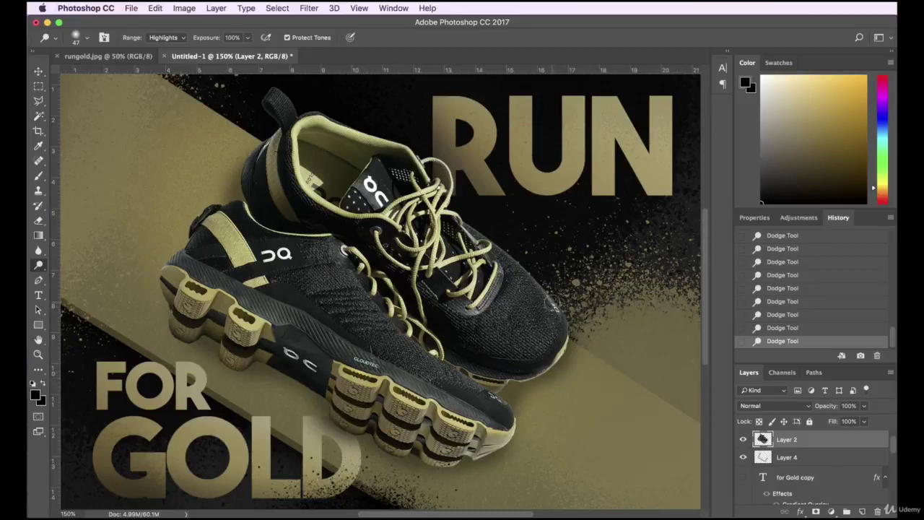
# Undo the last Dodge stroke, toggle it to compare, and enlarge the Dodge brush to 108 px.
pyautogui.click(785, 329)
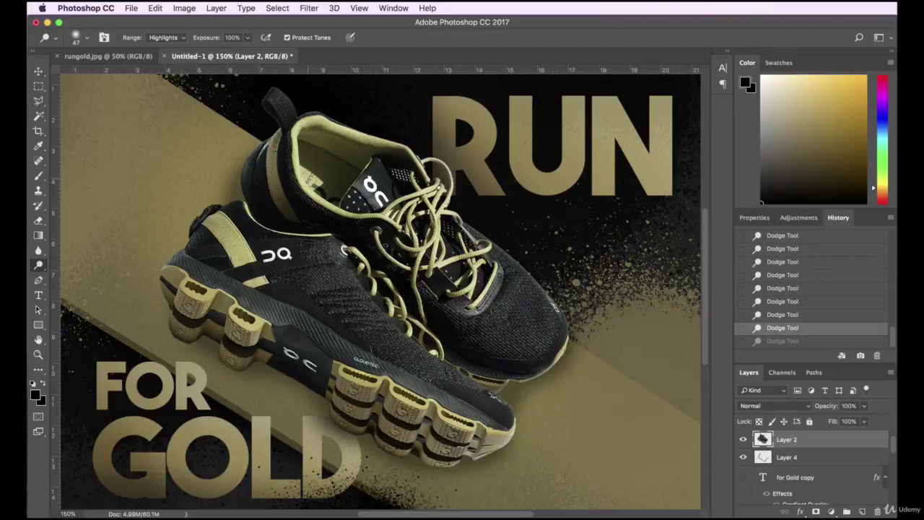
pyautogui.press('super+z')
pyautogui.press('super+z')
pyautogui.click(88, 41)
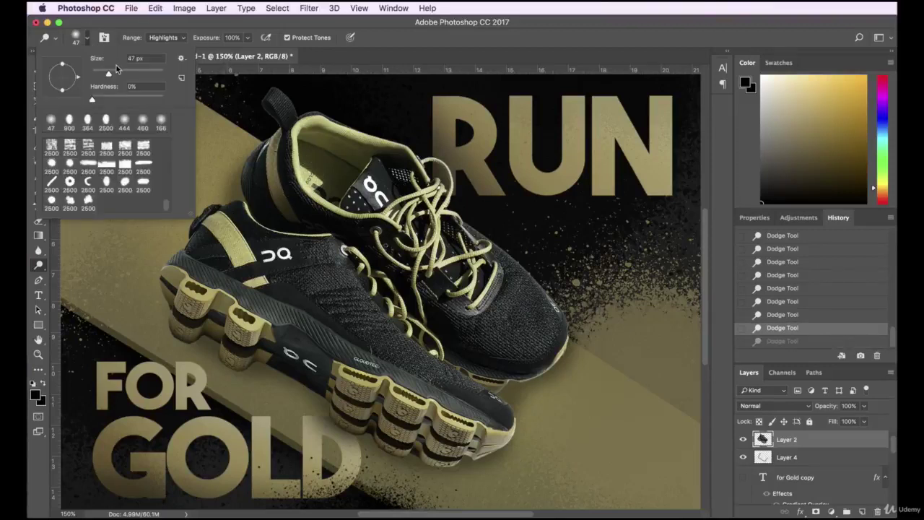
pyautogui.moveTo(122, 72); pyautogui.dragTo(131, 73)
# Try dodging the rear shoe's collar and insole in the Highlights range and the front shoe's heel in the Shadows range.
pyautogui.click(321, 134)
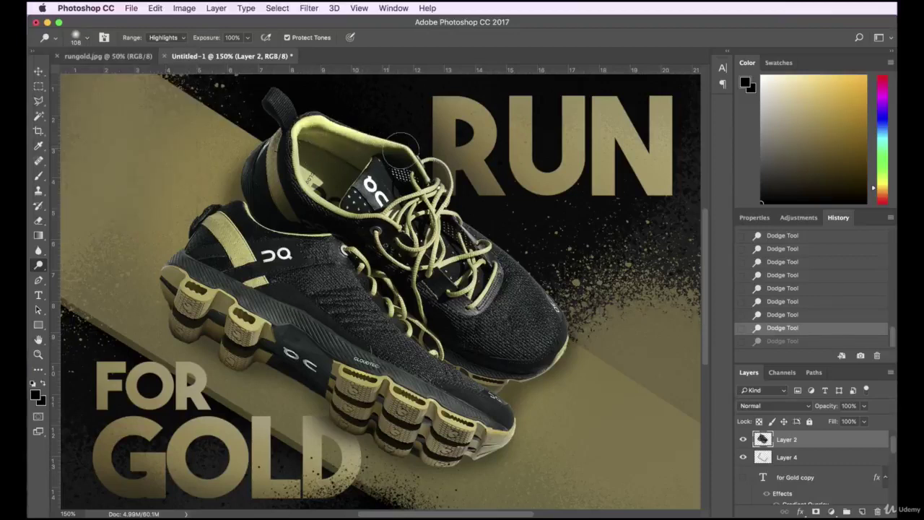
pyautogui.moveTo(327, 187); pyautogui.dragTo(316, 185)
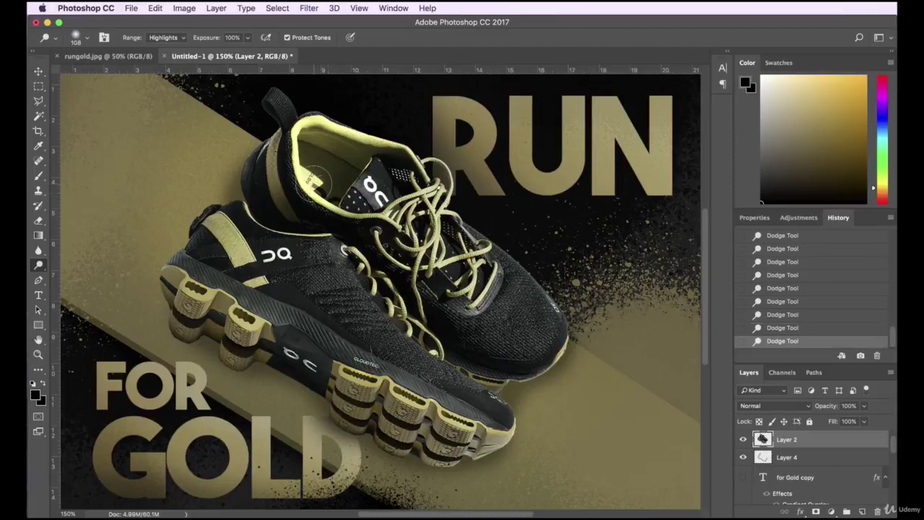
pyautogui.press('super+z')
pyautogui.click(166, 37)
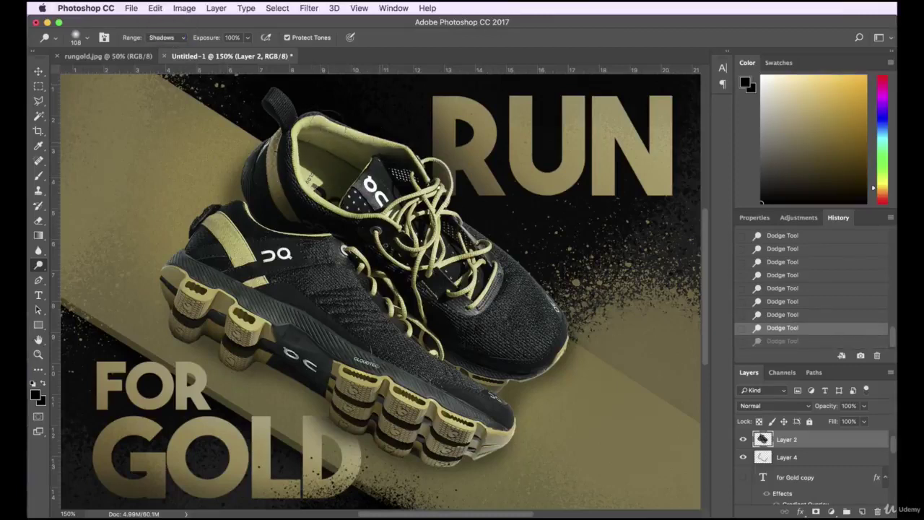
pyautogui.click(238, 279)
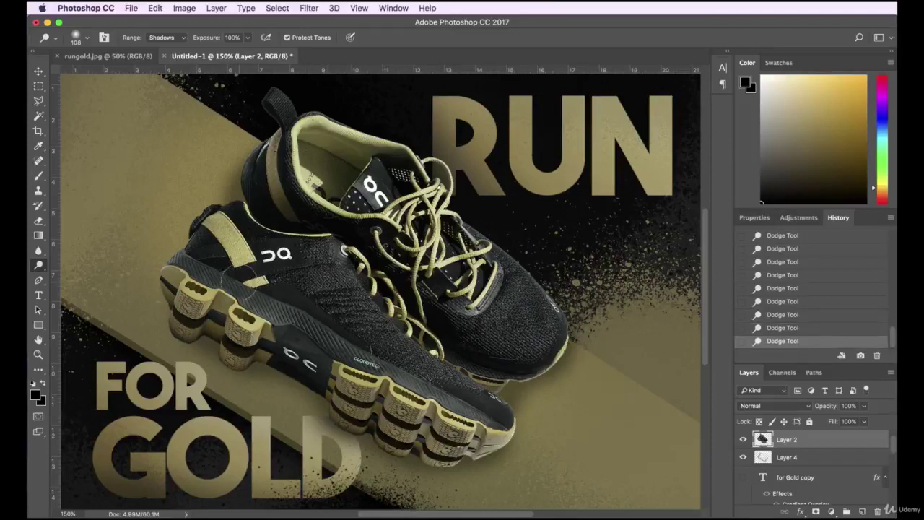
pyautogui.click(166, 37)
pyautogui.click(165, 57)
pyautogui.press('super+z')
# Set the Dodge exposure to 39% and brighten the rear shoe's collar lining and laces.
pyautogui.click(247, 38)
pyautogui.moveTo(296, 124)
pyautogui.mouseDown()
pyautogui.moveTo(376, 131)
pyautogui.moveTo(336, 126)
pyautogui.moveTo(346, 119)
pyautogui.moveTo(387, 130)
pyautogui.mouseUp()
pyautogui.press('3')
pyautogui.press('9')
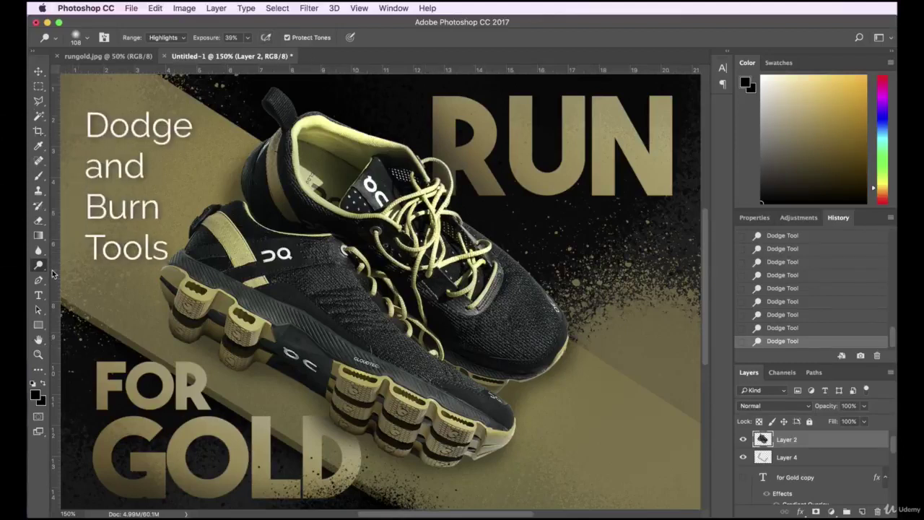
# Dodge the yellow heel stripes and the cushioned sole pods of the front shoe.
pyautogui.moveTo(42, 268); pyautogui.dragTo(80, 263)
pyautogui.moveTo(248, 318); pyautogui.dragTo(254, 328)
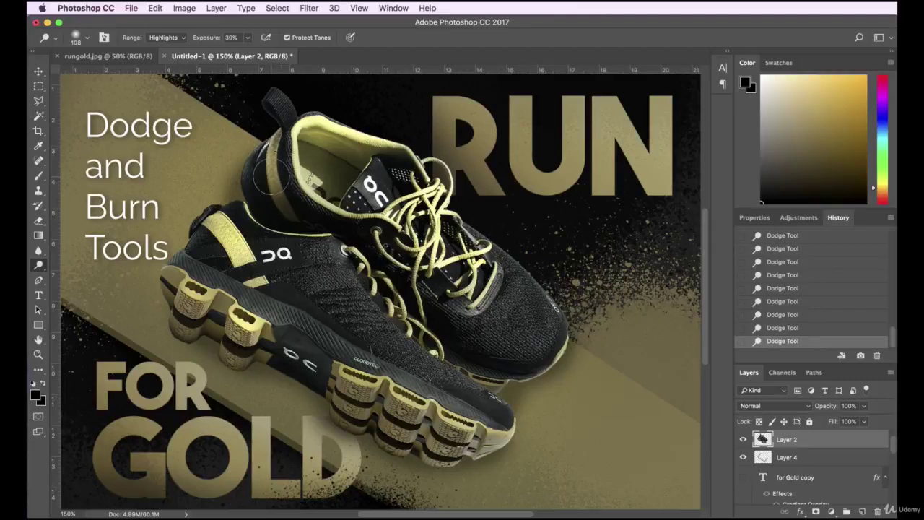
pyautogui.moveTo(495, 441)
pyautogui.mouseDown()
pyautogui.moveTo(466, 441)
pyautogui.moveTo(354, 372)
pyautogui.moveTo(227, 334)
pyautogui.mouseUp()
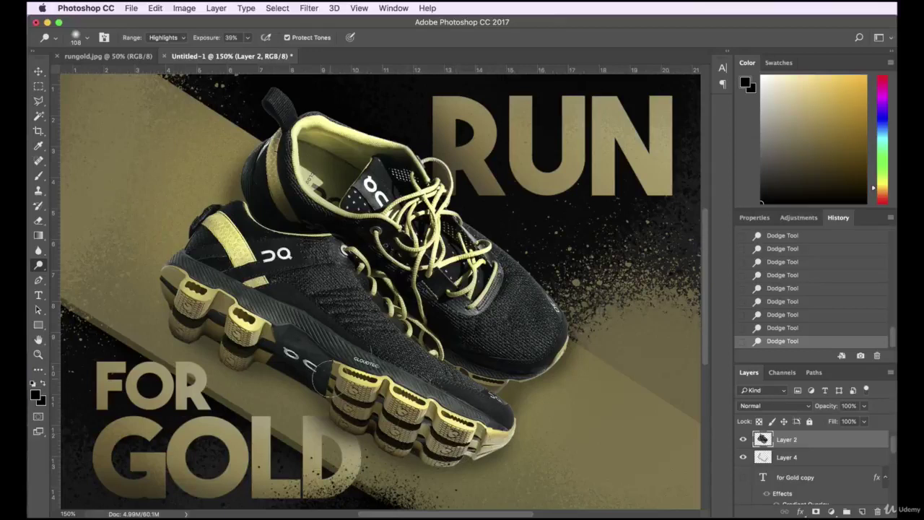
pyautogui.moveTo(216, 238); pyautogui.dragTo(219, 227)
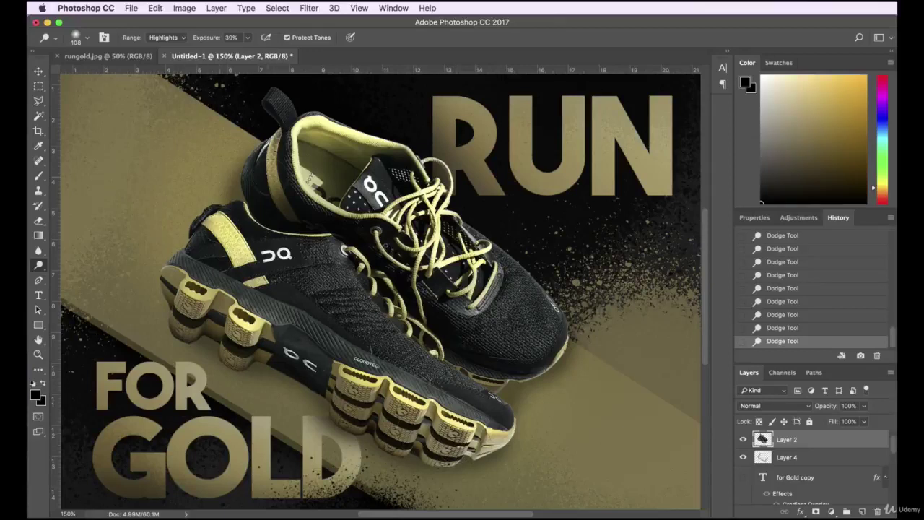
# Dodge the insole and inner lining of the rear shoe, and compare by undoing and redoing the stroke.
pyautogui.moveTo(309, 171); pyautogui.dragTo(312, 190)
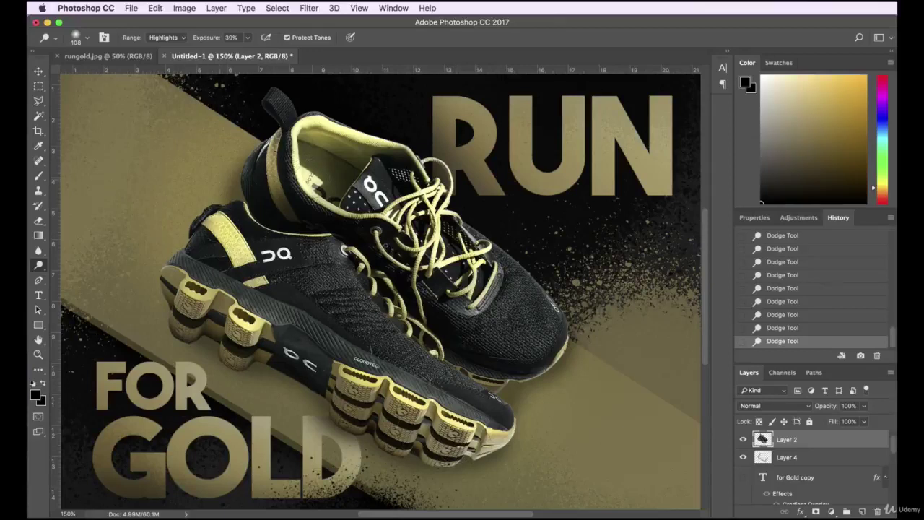
pyautogui.moveTo(336, 155); pyautogui.dragTo(405, 152)
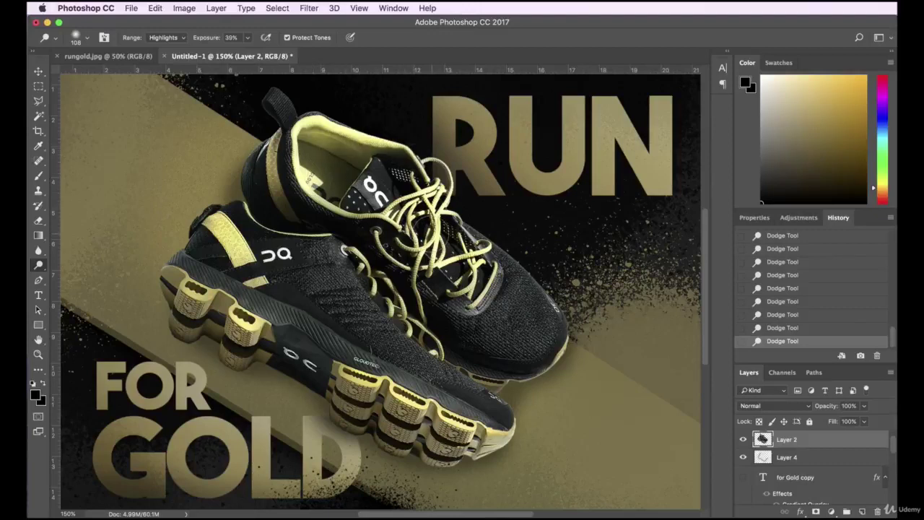
pyautogui.press('super+z')
pyautogui.press('super+z')
# Switch to the Burn tool and set its brush size to 97 px.
pyautogui.click(40, 267)
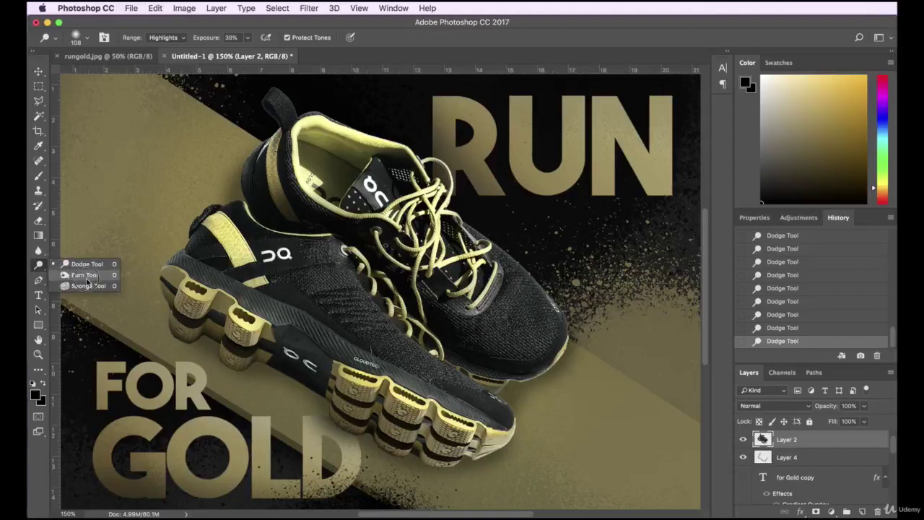
pyautogui.click(80, 276)
pyautogui.click(87, 37)
pyautogui.moveTo(133, 73); pyautogui.dragTo(126, 74)
# Try burning the shadows inside the rear shoe's opening.
pyautogui.click(337, 179)
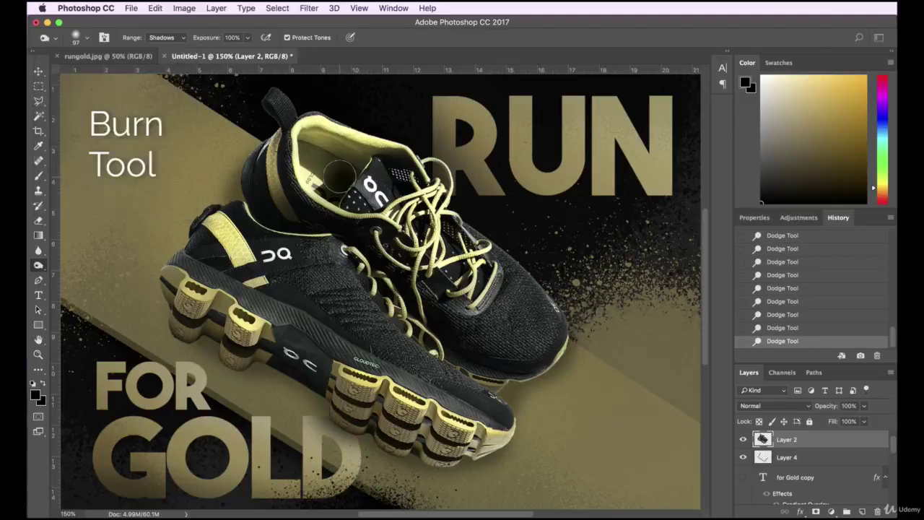
pyautogui.moveTo(336, 179); pyautogui.dragTo(322, 160)
pyautogui.press('super+z')
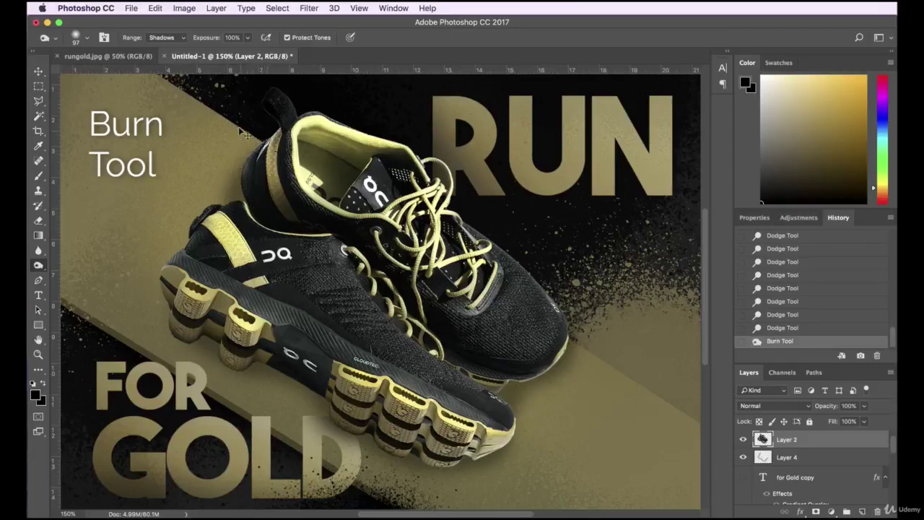
# Set the Burn range to Highlights and darken the heels, midsole, toe edge and black upper areas of both shoes.
pyautogui.click(171, 38)
pyautogui.click(165, 54)
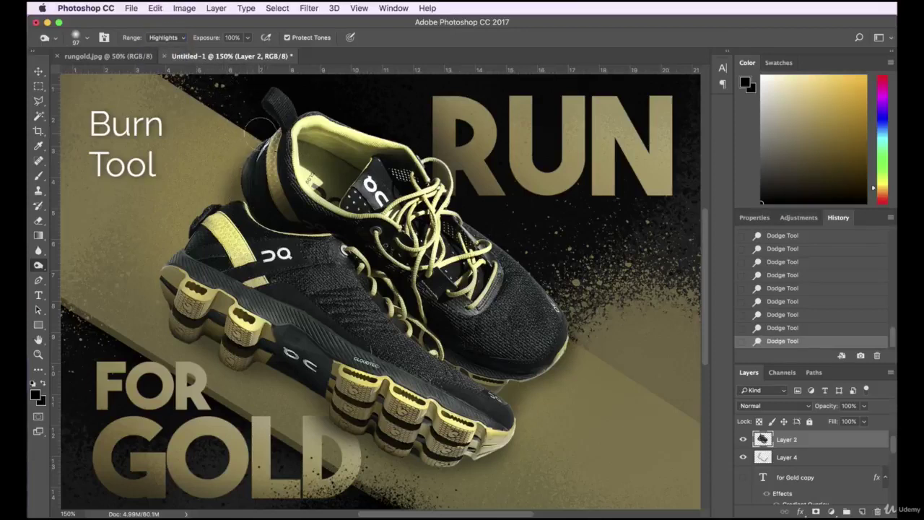
pyautogui.moveTo(273, 92)
pyautogui.mouseDown()
pyautogui.moveTo(247, 136)
pyautogui.moveTo(249, 171)
pyautogui.mouseUp()
pyautogui.moveTo(237, 284)
pyautogui.mouseDown()
pyautogui.moveTo(342, 308)
pyautogui.moveTo(441, 359)
pyautogui.mouseUp()
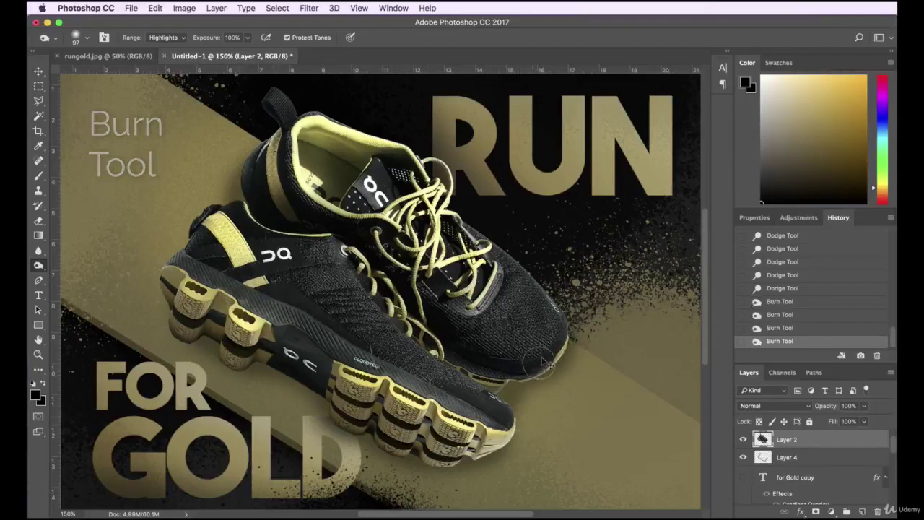
pyautogui.moveTo(535, 352)
pyautogui.mouseDown()
pyautogui.moveTo(505, 366)
pyautogui.moveTo(466, 361)
pyautogui.mouseUp()
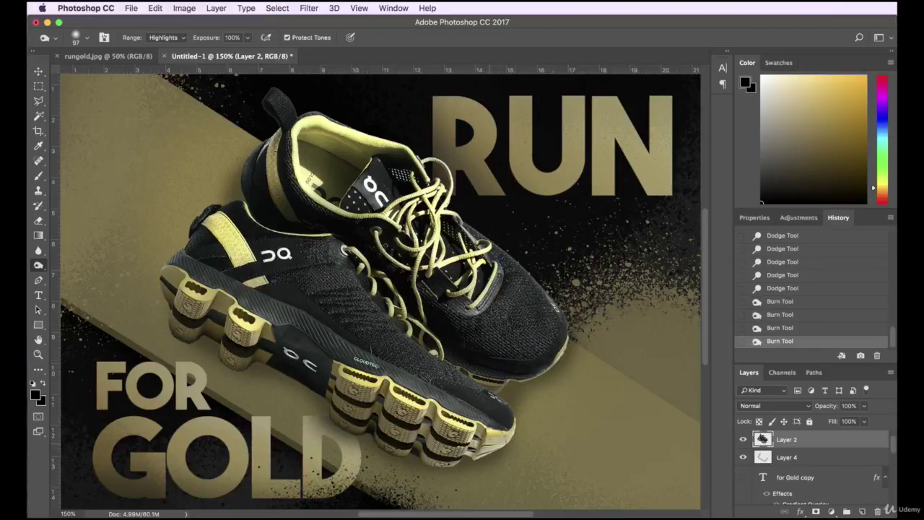
pyautogui.moveTo(309, 379); pyautogui.dragTo(320, 400)
pyautogui.moveTo(323, 347)
pyautogui.mouseDown()
pyautogui.moveTo(384, 341)
pyautogui.moveTo(429, 363)
pyautogui.mouseUp()
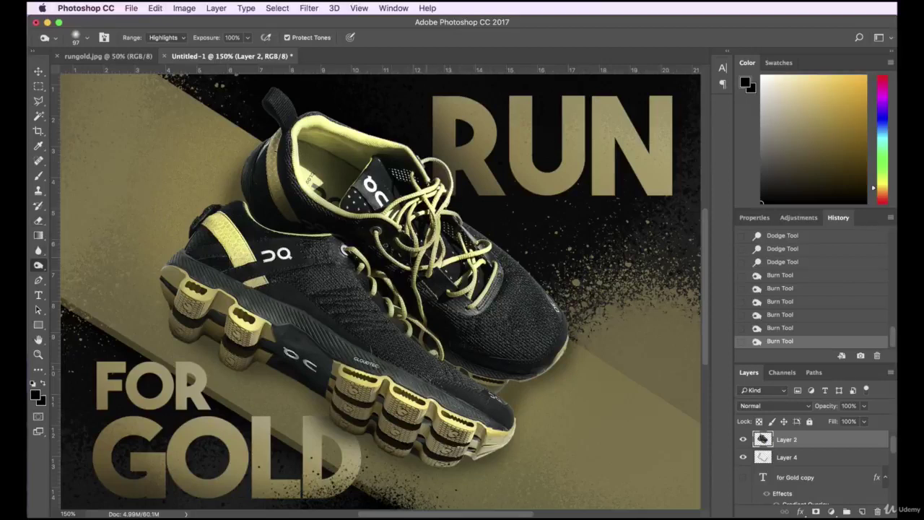
# Switch back to the Dodge tool, set the exposure to 93%, and try brightening the rear shoe in the Highlights range.
pyautogui.moveTo(39, 266); pyautogui.dragTo(72, 260)
pyautogui.click(173, 39)
pyautogui.click(172, 20)
pyautogui.click(247, 38)
pyautogui.moveTo(243, 52); pyautogui.dragTo(276, 52)
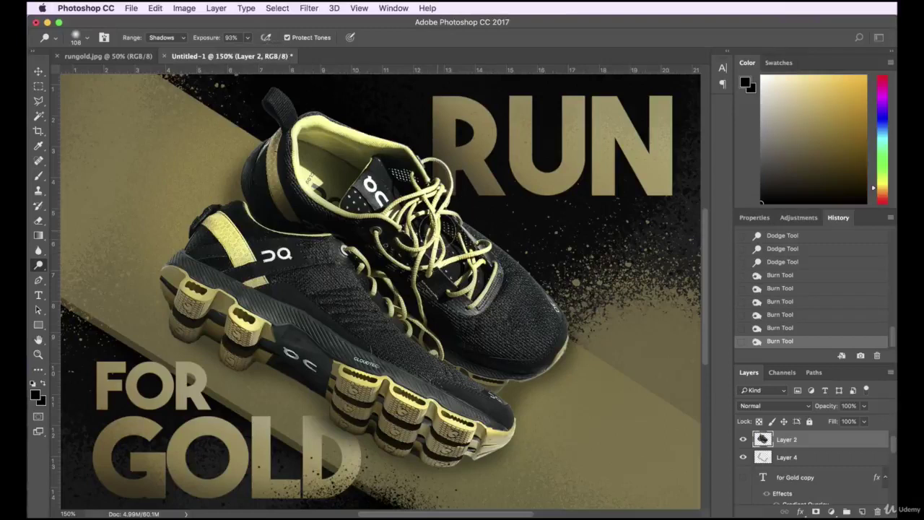
pyautogui.click(168, 37)
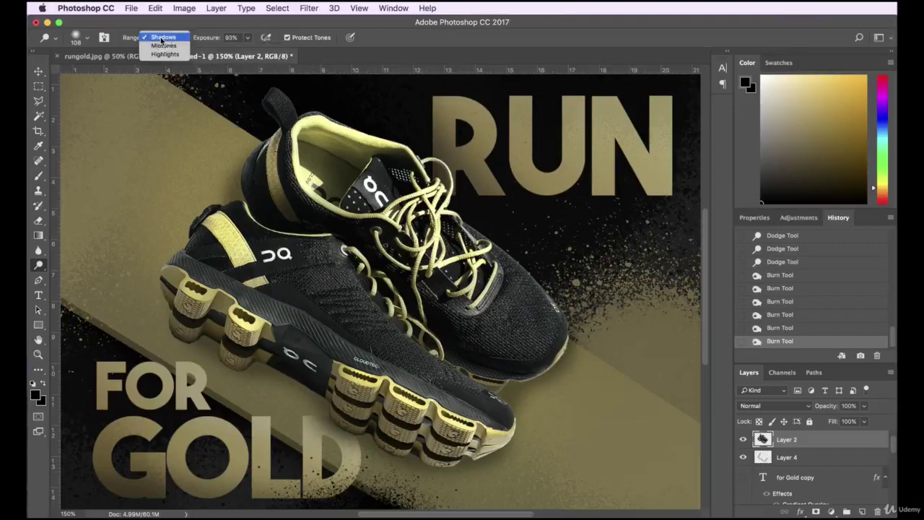
pyautogui.click(169, 64)
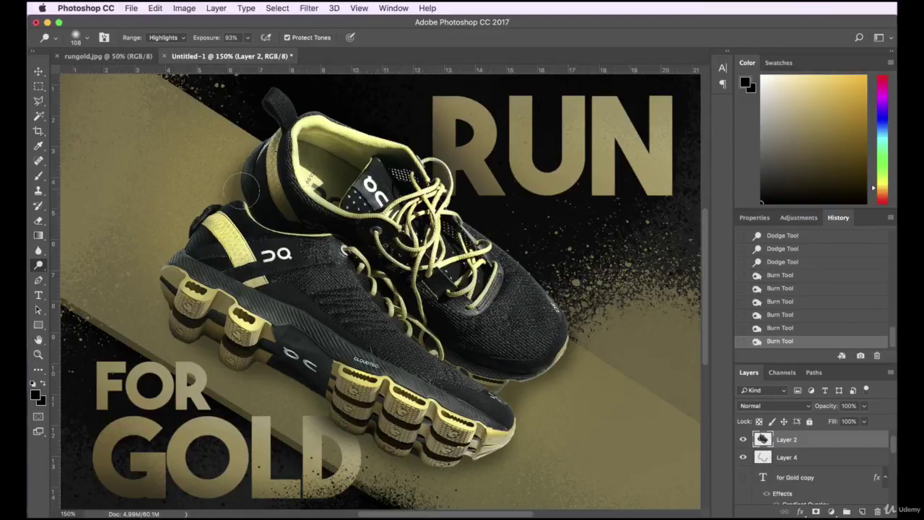
pyautogui.moveTo(267, 163)
pyautogui.mouseDown()
pyautogui.moveTo(340, 130)
pyautogui.moveTo(388, 134)
pyautogui.mouseUp()
pyautogui.press('super+z')
# Switch to the Move tool, nudge the shadow beside the front shoe's toe slightly right, and select the shoes on Layer 2.
pyautogui.write('1')
pyautogui.press('Return')
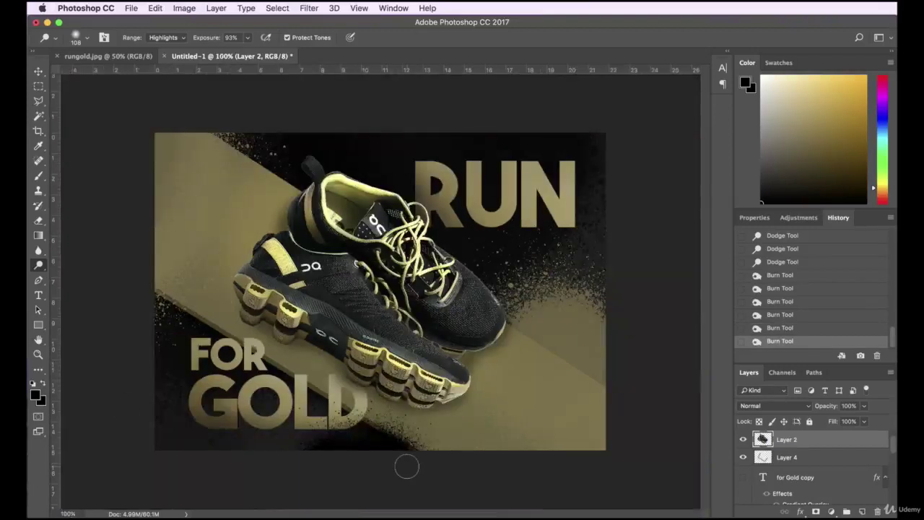
pyautogui.click(39, 72)
pyautogui.click(147, 121)
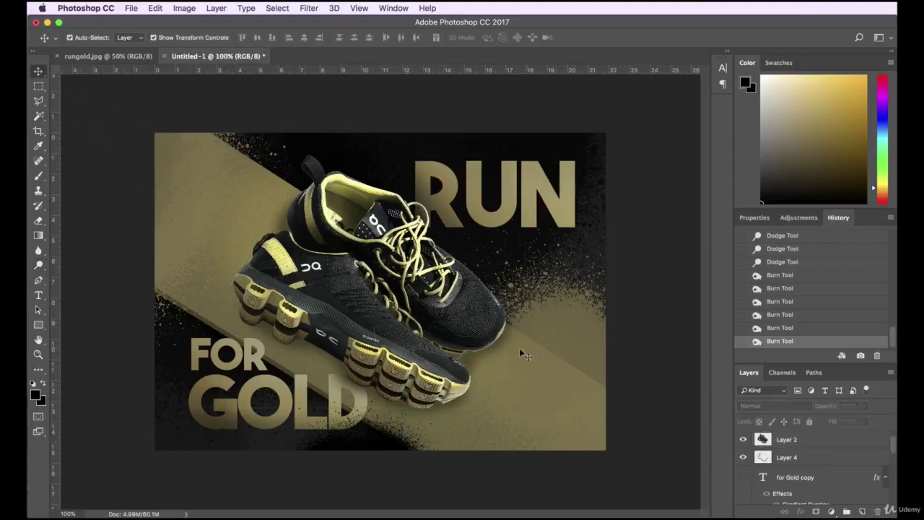
pyautogui.moveTo(475, 358); pyautogui.dragTo(484, 359)
pyautogui.click(403, 269)
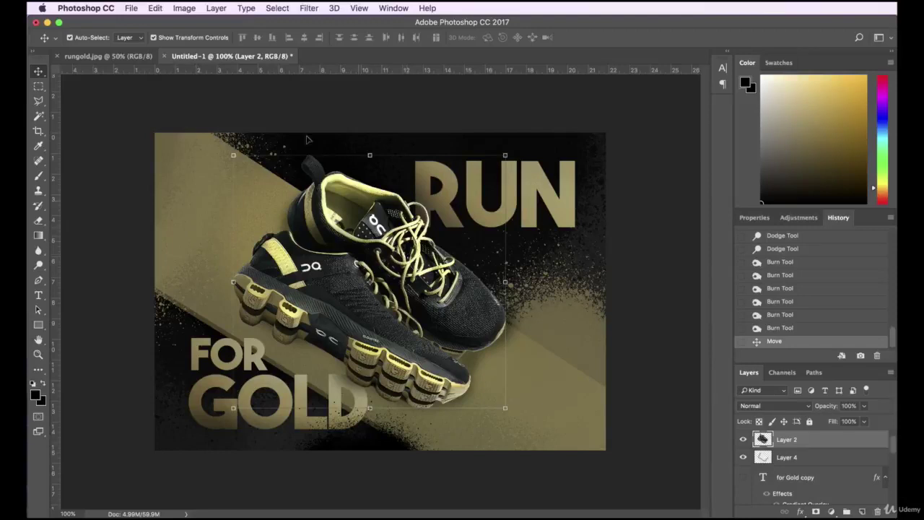
# Preview a Brightness/Contrast adjustment on the shoes without applying it.
pyautogui.click(183, 8)
pyautogui.moveTo(271, 42)
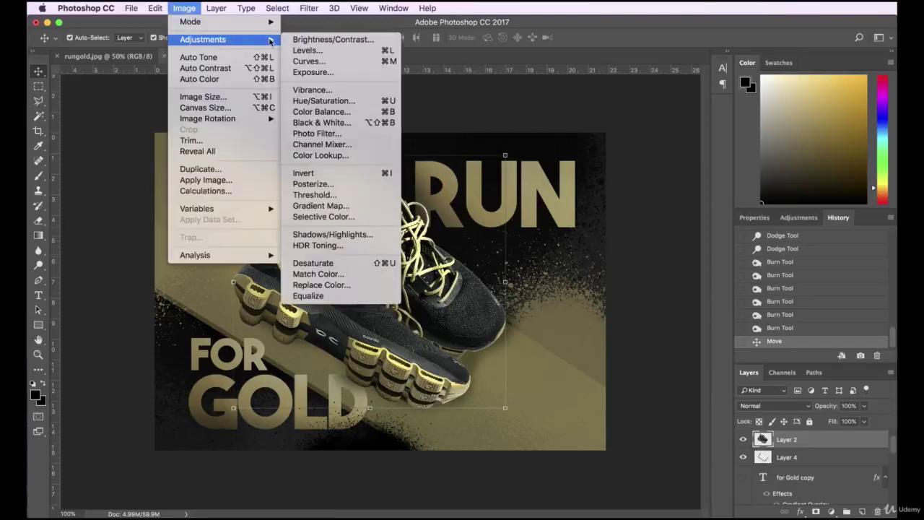
pyautogui.click(311, 41)
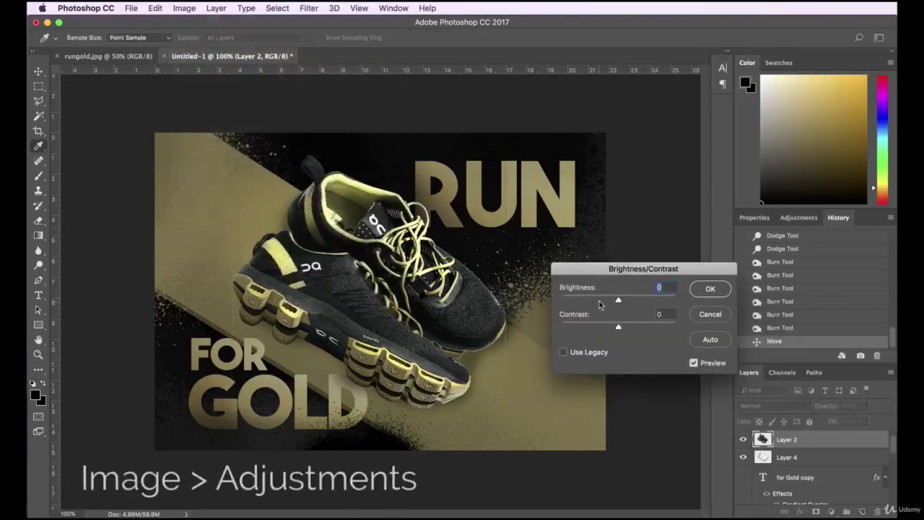
pyautogui.moveTo(599, 303); pyautogui.dragTo(601, 299)
pyautogui.click(711, 315)
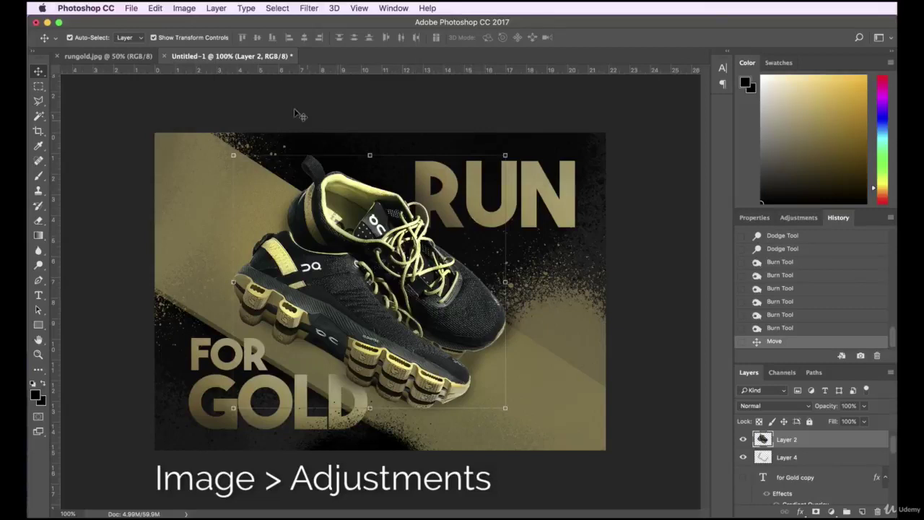
# Try +85 vibrance on the shoes, then apply the Vibrance adjustment with vibrance and saturation slightly reduced.
pyautogui.click(184, 8)
pyautogui.moveTo(191, 40)
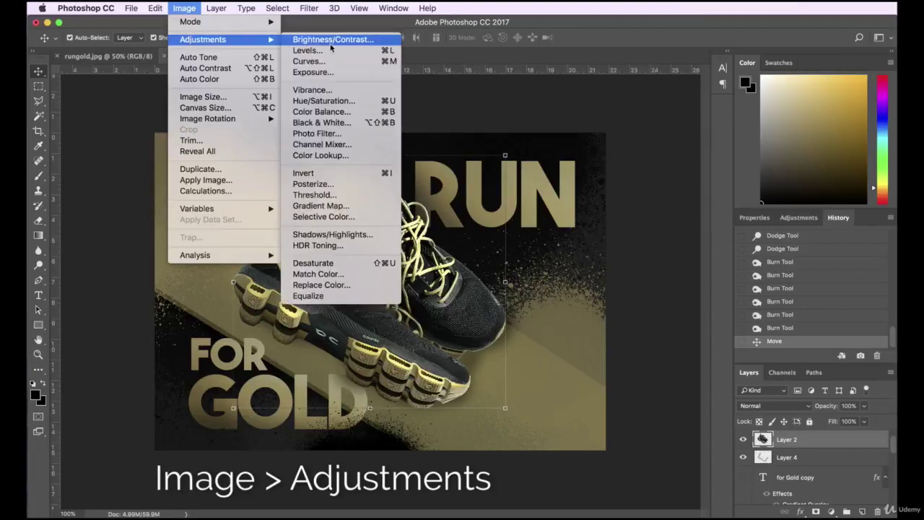
pyautogui.click(313, 91)
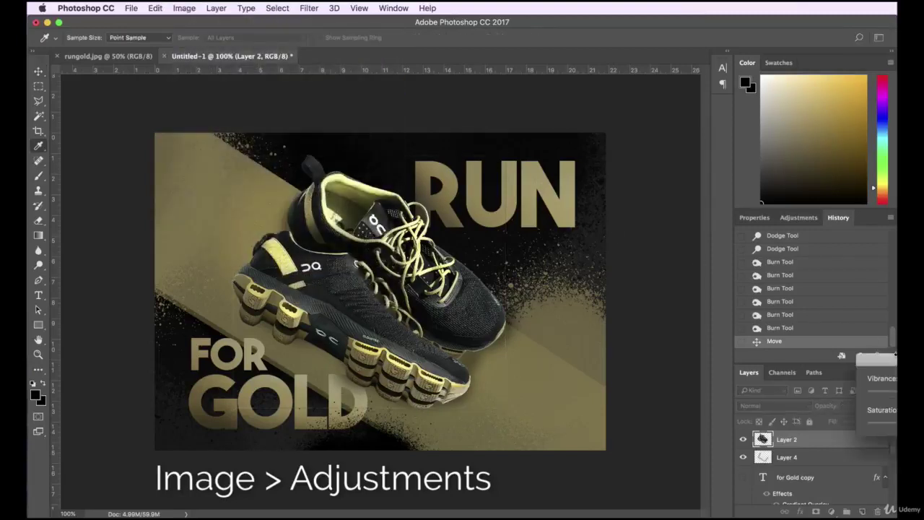
pyautogui.moveTo(631, 279); pyautogui.dragTo(615, 271)
pyautogui.moveTo(657, 308); pyautogui.dragTo(707, 309)
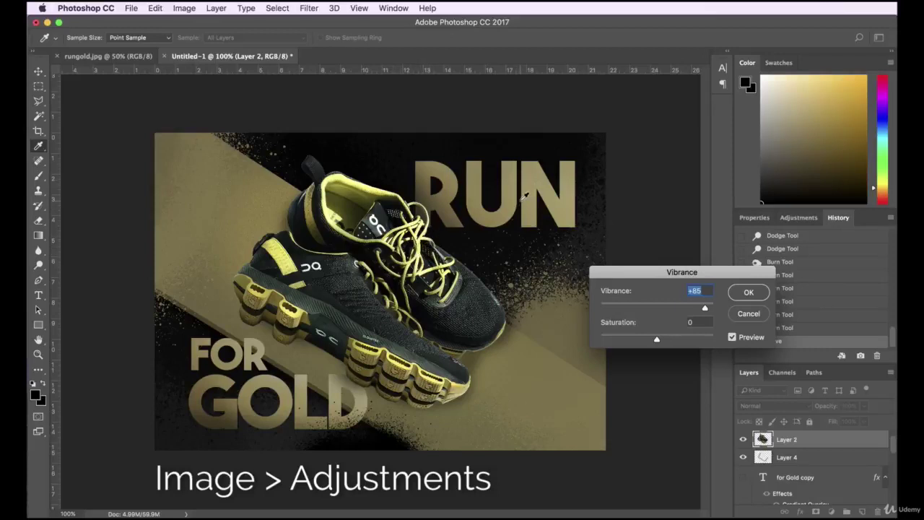
pyautogui.moveTo(673, 303); pyautogui.dragTo(642, 304)
pyautogui.moveTo(659, 344)
pyautogui.mouseDown()
pyautogui.moveTo(712, 341)
pyautogui.moveTo(654, 342)
pyautogui.mouseUp()
pyautogui.click(748, 291)
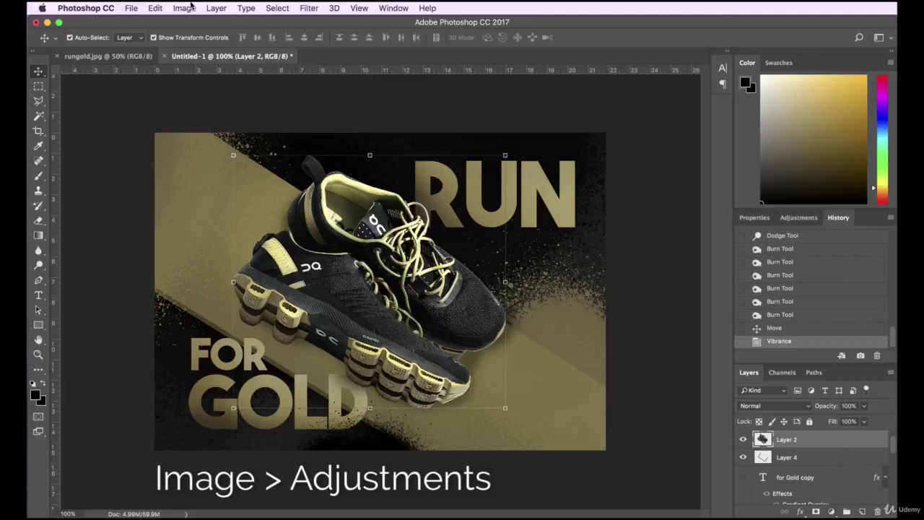
# Compare the shoes before and after the Vibrance adjustment using the history states.
pyautogui.click(779, 330)
pyautogui.click(785, 344)
pyautogui.click(787, 333)
pyautogui.click(785, 342)
# Start a Color Balance adjustment on the shoes and set the midtones to -4 cyan/red, -7 magenta/green and -8 yellow/blue.
pyautogui.click(184, 8)
pyautogui.moveTo(206, 39)
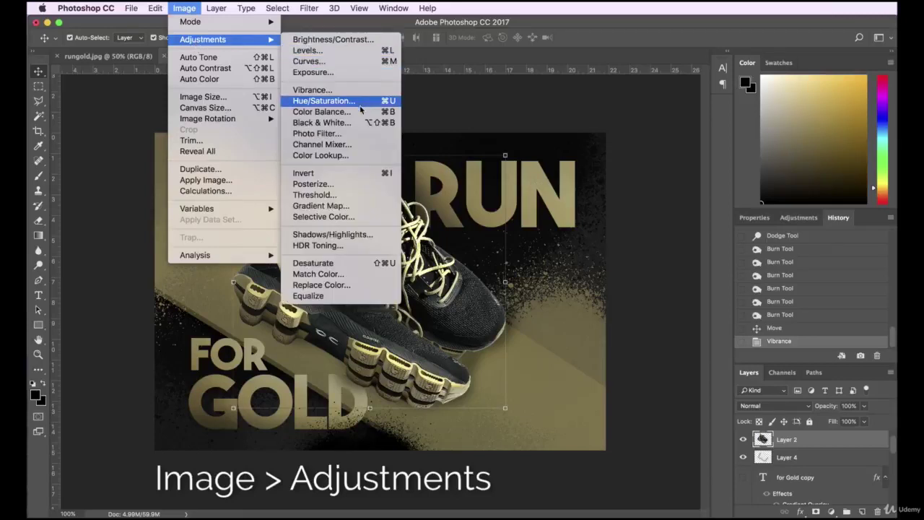
pyautogui.click(321, 111)
pyautogui.moveTo(590, 325); pyautogui.dragTo(551, 303)
pyautogui.moveTo(601, 351); pyautogui.dragTo(589, 353)
pyautogui.click(613, 352)
pyautogui.click(600, 353)
pyautogui.click(613, 365)
pyautogui.click(598, 365)
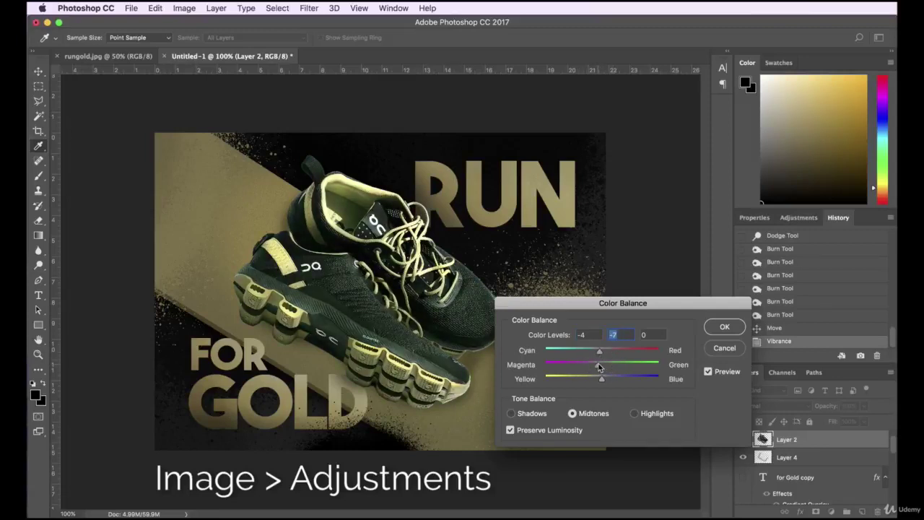
pyautogui.click(623, 379)
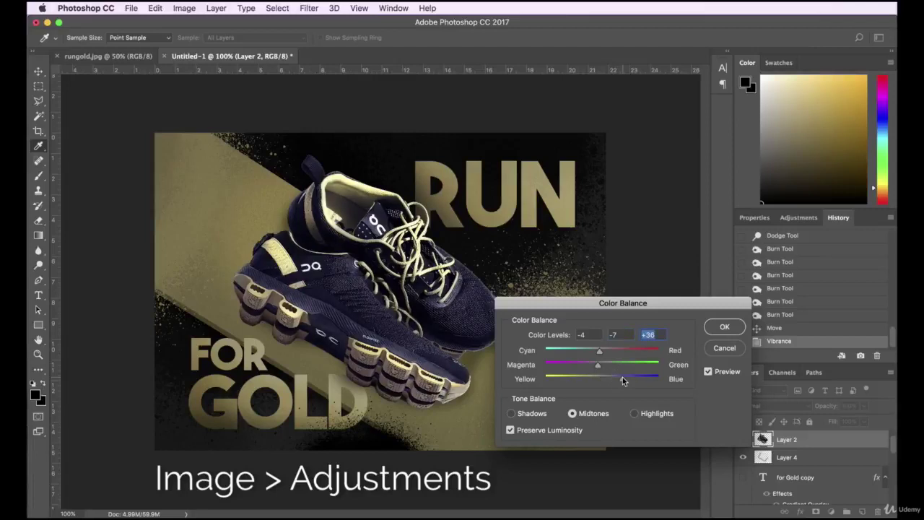
pyautogui.click(593, 380)
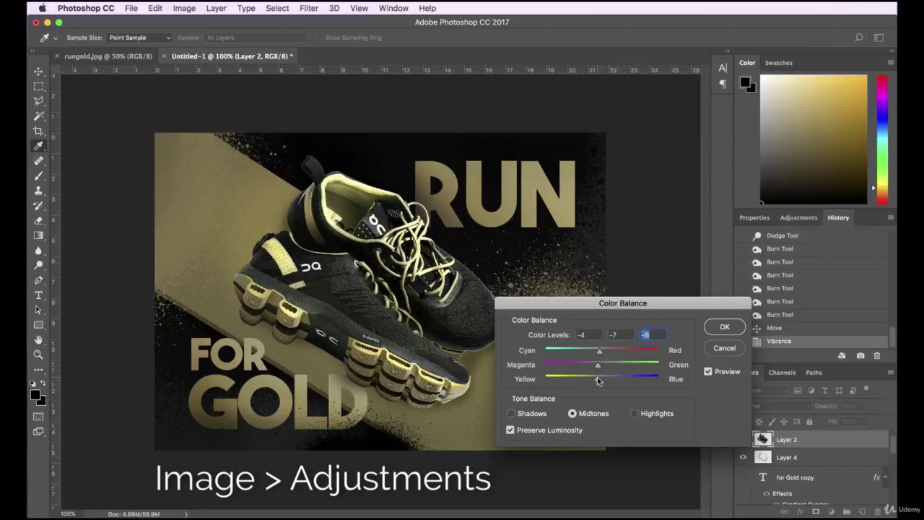
# Set the Color Balance shadows to +2 cyan/red, 0 magenta/green and +1 yellow/blue.
pyautogui.click(523, 414)
pyautogui.click(613, 380)
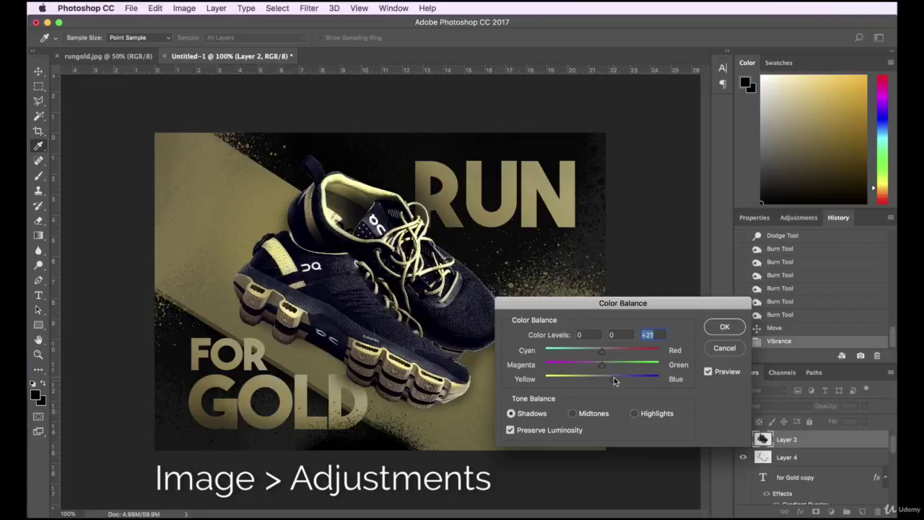
pyautogui.moveTo(613, 380); pyautogui.dragTo(595, 382)
pyautogui.click(606, 381)
pyautogui.click(615, 365)
pyautogui.moveTo(615, 364); pyautogui.dragTo(602, 366)
pyautogui.click(618, 352)
pyautogui.click(593, 351)
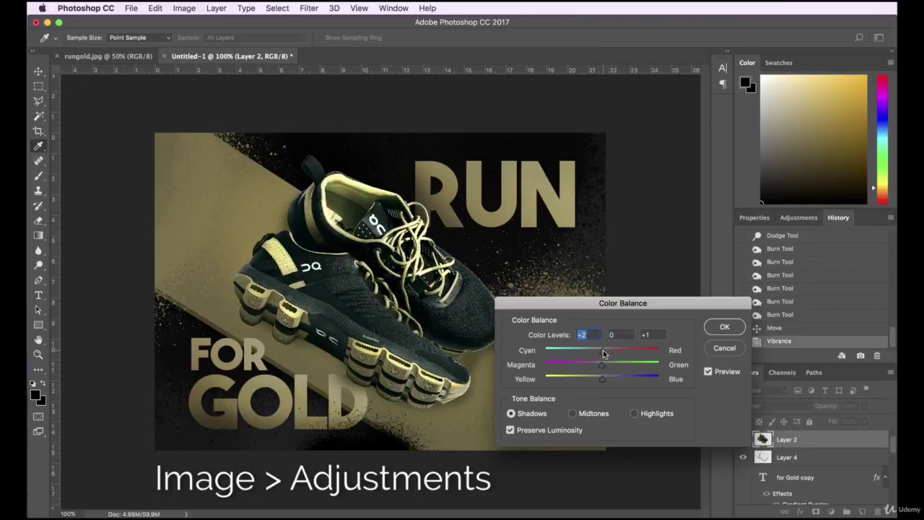
# Set the Color Balance highlights to -1 yellow/blue and apply the adjustment to the shoes.
pyautogui.click(634, 413)
pyautogui.click(589, 379)
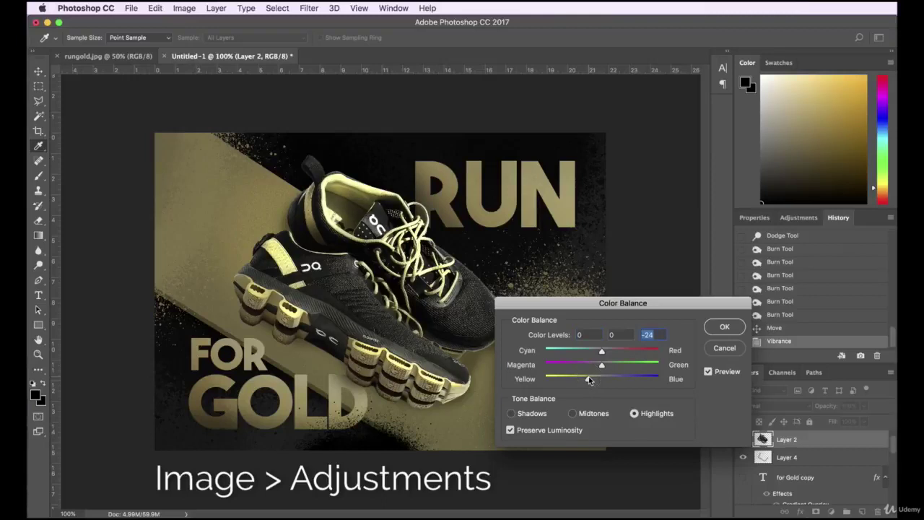
pyautogui.moveTo(589, 380); pyautogui.dragTo(611, 381)
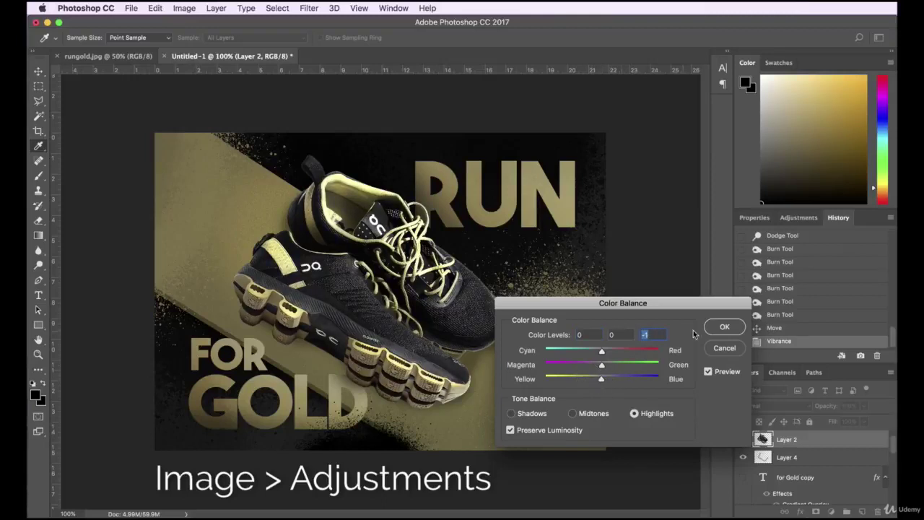
pyautogui.click(723, 327)
# Preview several gradient presets on the shoes with a Gradient Map adjustment without applying any.
pyautogui.click(184, 7)
pyautogui.moveTo(204, 40)
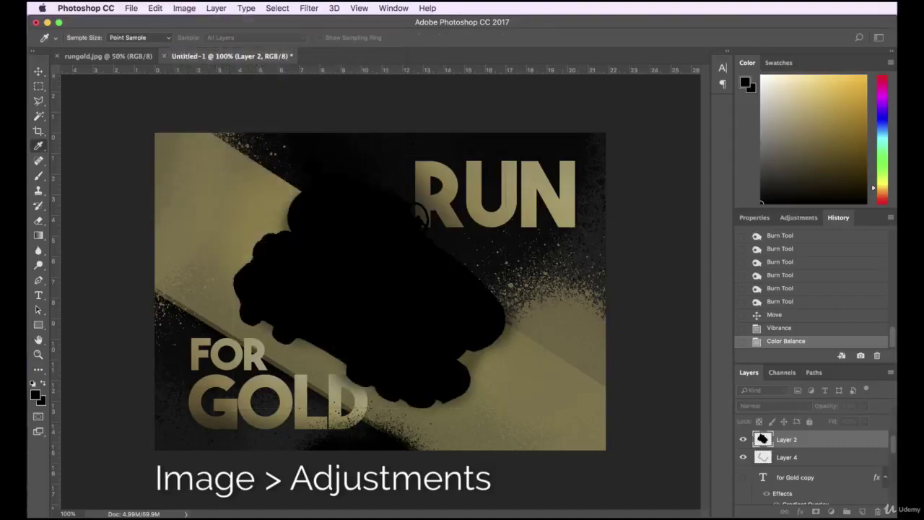
pyautogui.moveTo(578, 207); pyautogui.dragTo(537, 208)
pyautogui.click(664, 234)
pyautogui.click(576, 349)
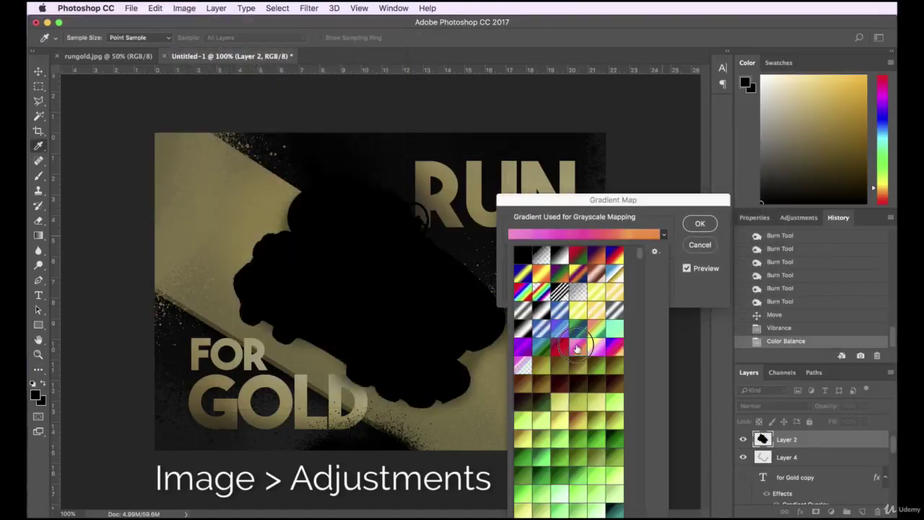
pyautogui.click(579, 418)
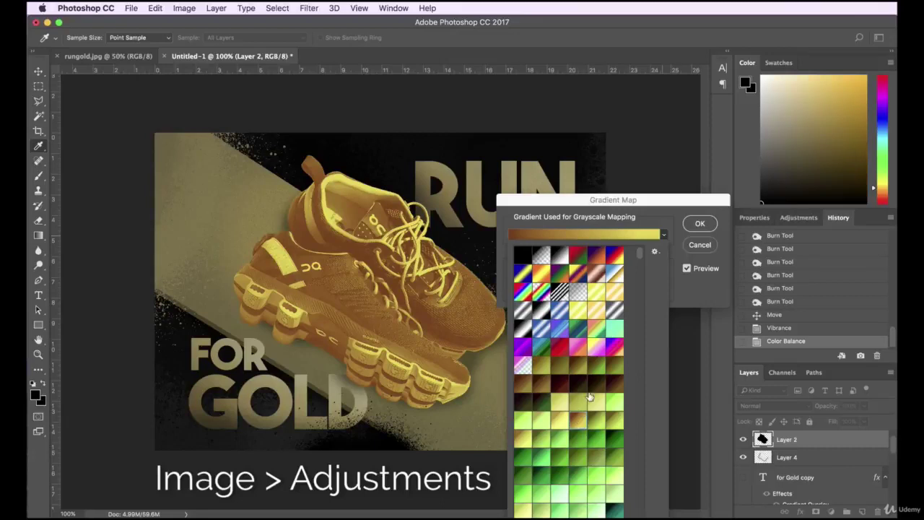
pyautogui.scroll(-3, 589, 401)
pyautogui.click(543, 468)
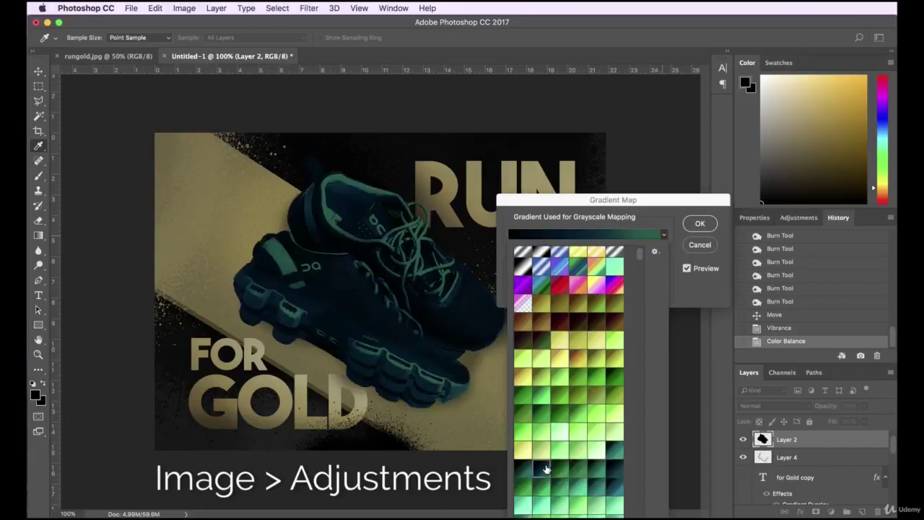
pyautogui.scroll(-5, 564, 404)
pyautogui.click(561, 452)
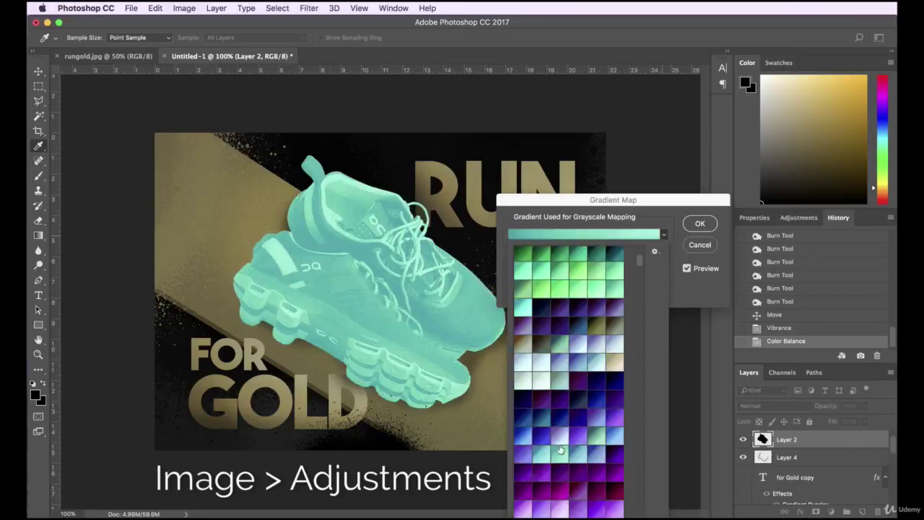
pyautogui.scroll(-5, 560, 453)
pyautogui.click(561, 433)
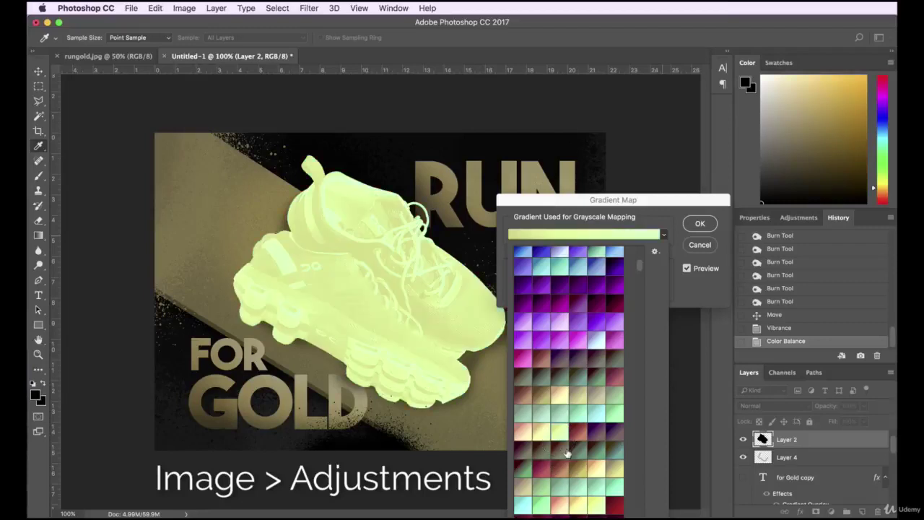
pyautogui.click(686, 247)
pyautogui.press('v')
pyautogui.click(673, 179)
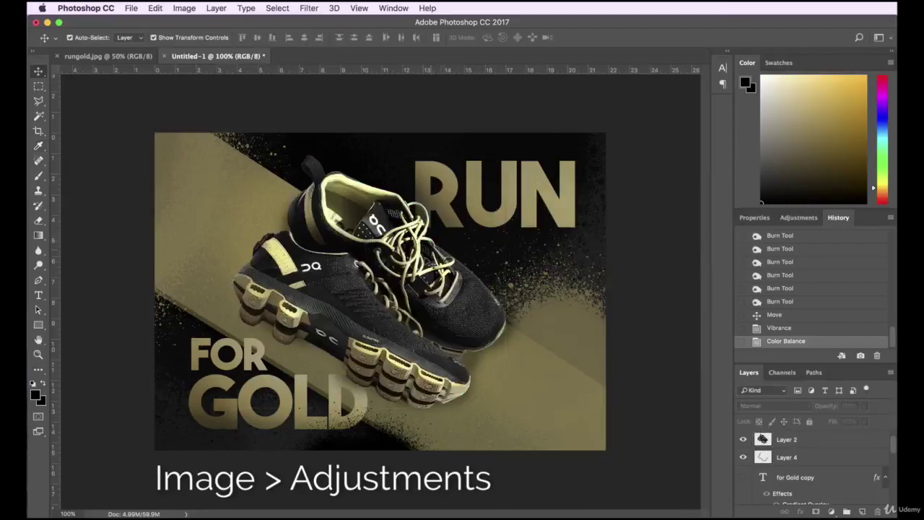
# Preview an Exposure adjustment on the shoes, trying exposures of -1.81, +1.21 and +0.08 plus offset and gamma changes, without applying it.
pyautogui.click(398, 283)
pyautogui.click(184, 8)
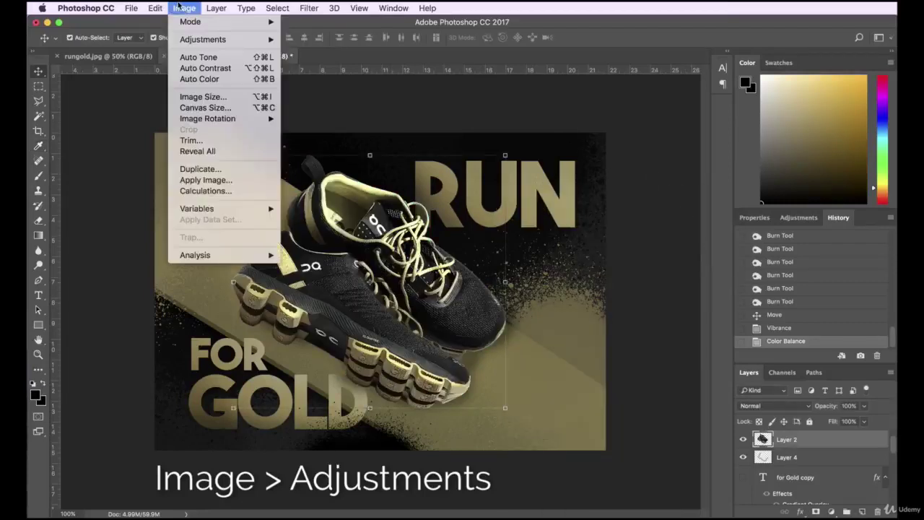
pyautogui.moveTo(217, 39)
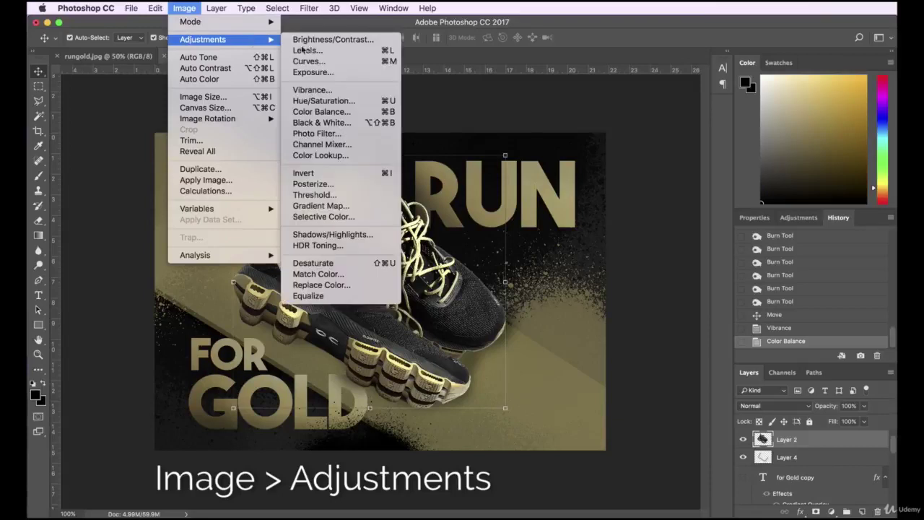
pyautogui.click(327, 75)
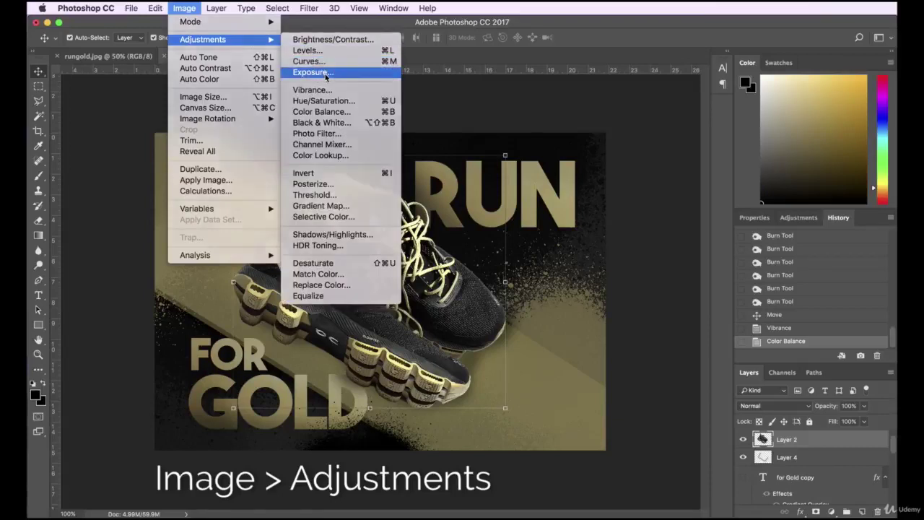
pyautogui.click(568, 243)
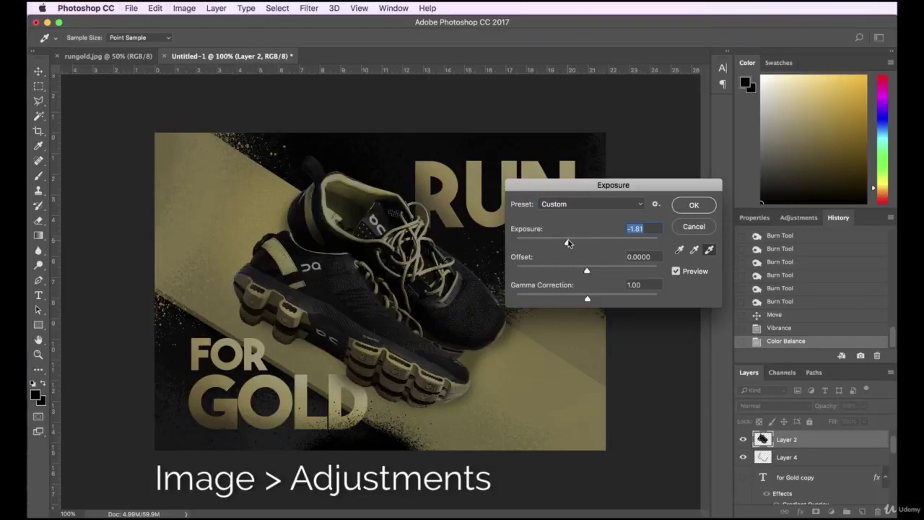
pyautogui.click(601, 242)
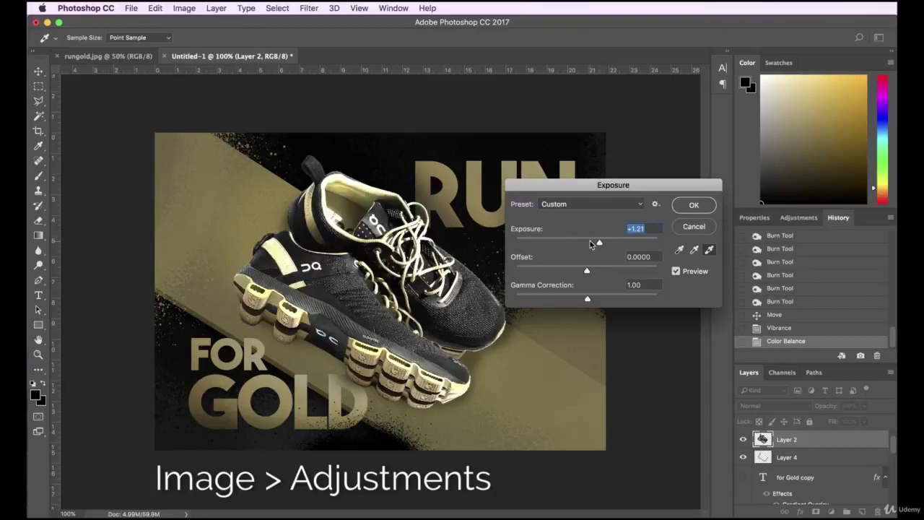
pyautogui.click(588, 243)
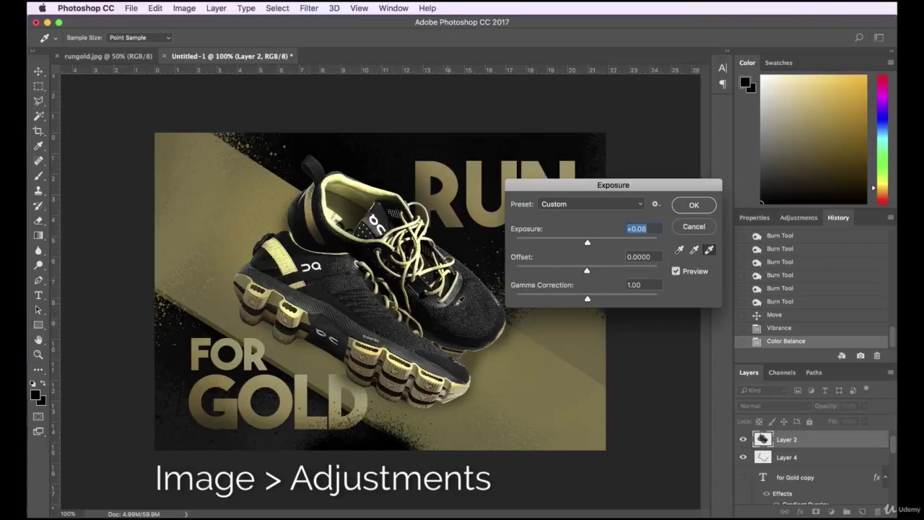
pyautogui.click(570, 270)
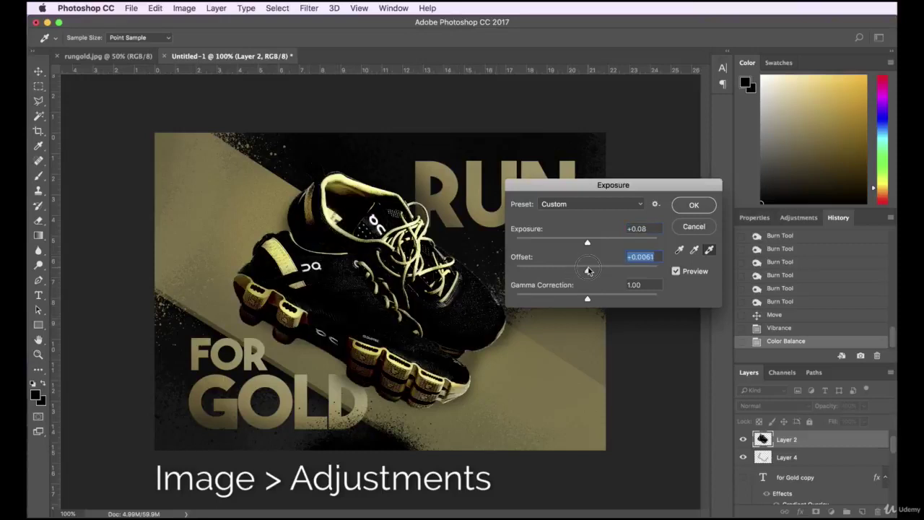
pyautogui.moveTo(612, 297); pyautogui.dragTo(574, 298)
pyautogui.click(694, 226)
# Apply a Photo Filter to the shoes using Warming Filter (85) at about 36% density.
pyautogui.click(184, 8)
pyautogui.moveTo(217, 39)
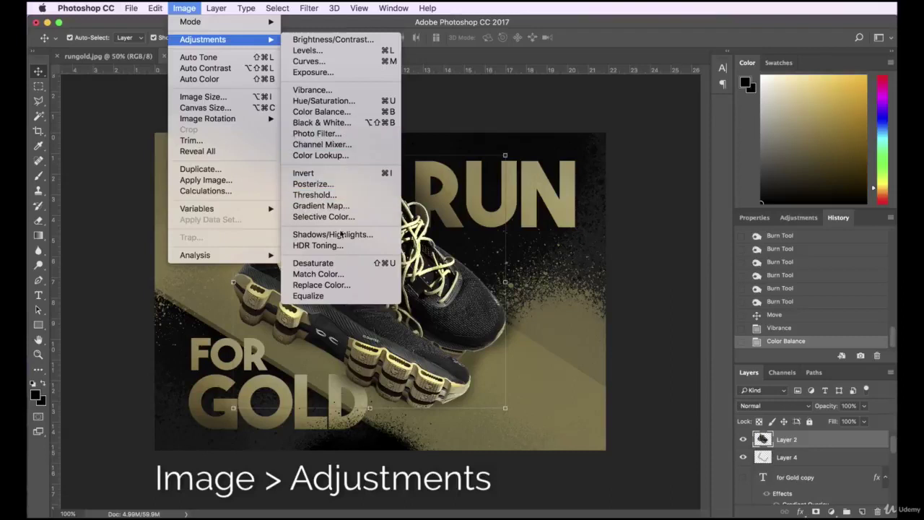
pyautogui.click(318, 133)
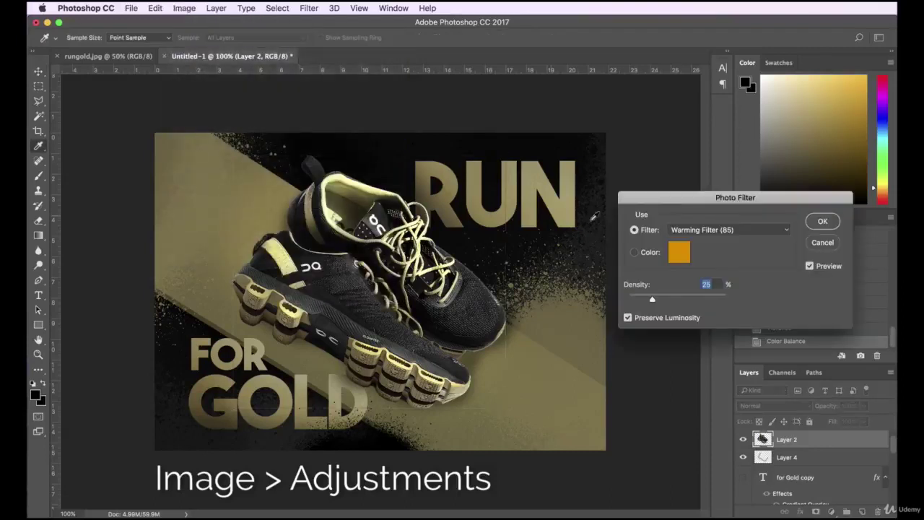
pyautogui.moveTo(669, 200); pyautogui.dragTo(578, 168)
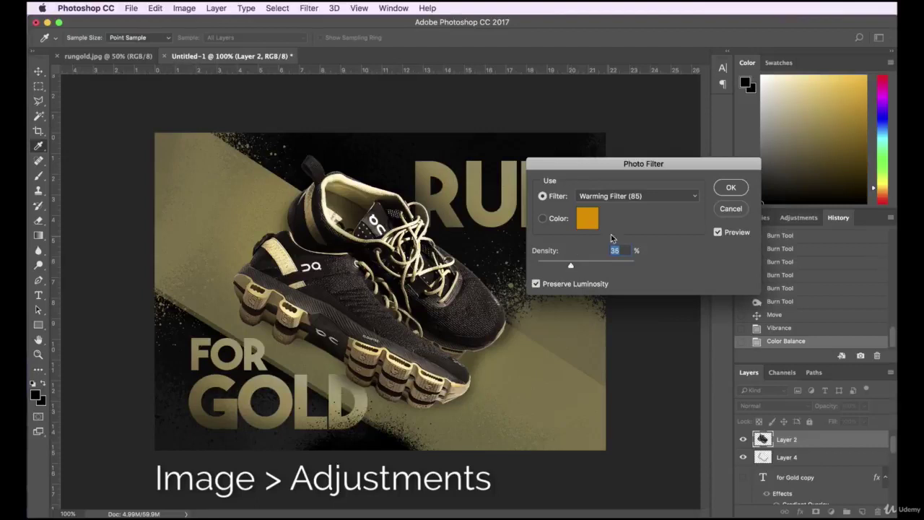
pyautogui.click(617, 196)
pyautogui.click(604, 194)
pyautogui.click(731, 187)
# Compare the shoes with and without the Photo Filter using the history states, ending on the filtered version.
pyautogui.click(782, 329)
pyautogui.click(782, 340)
pyautogui.click(782, 329)
pyautogui.click(782, 340)
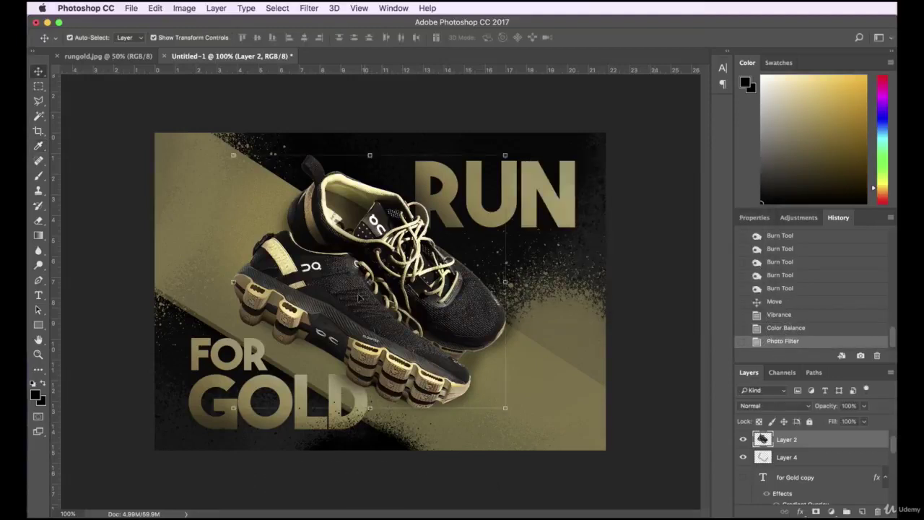
pyautogui.click(782, 328)
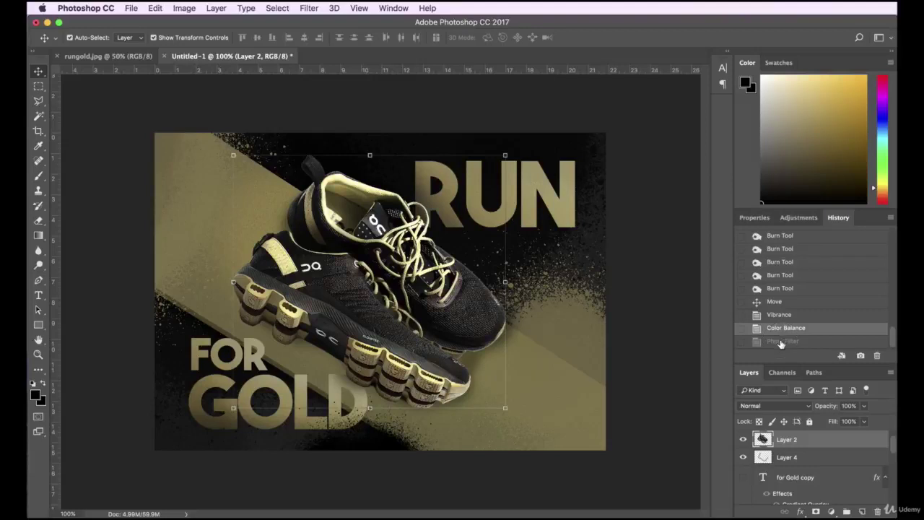
pyautogui.click(781, 341)
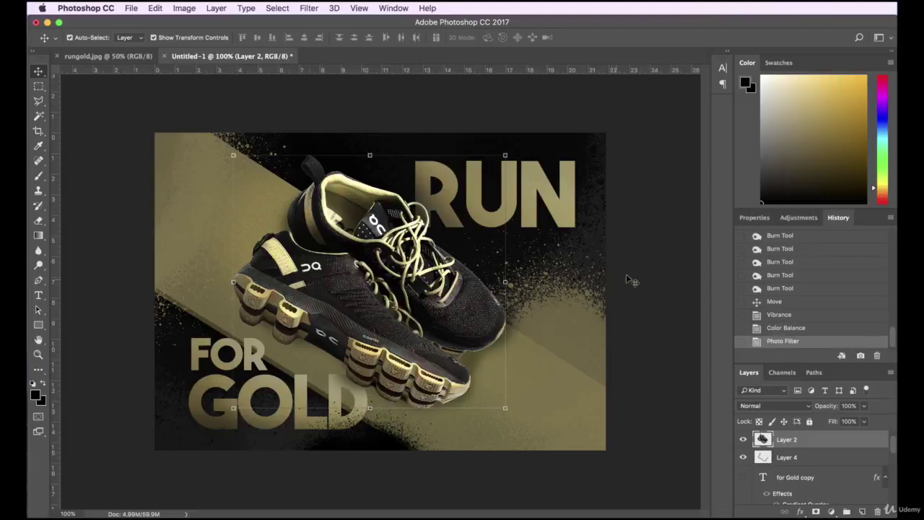
pyautogui.click(184, 8)
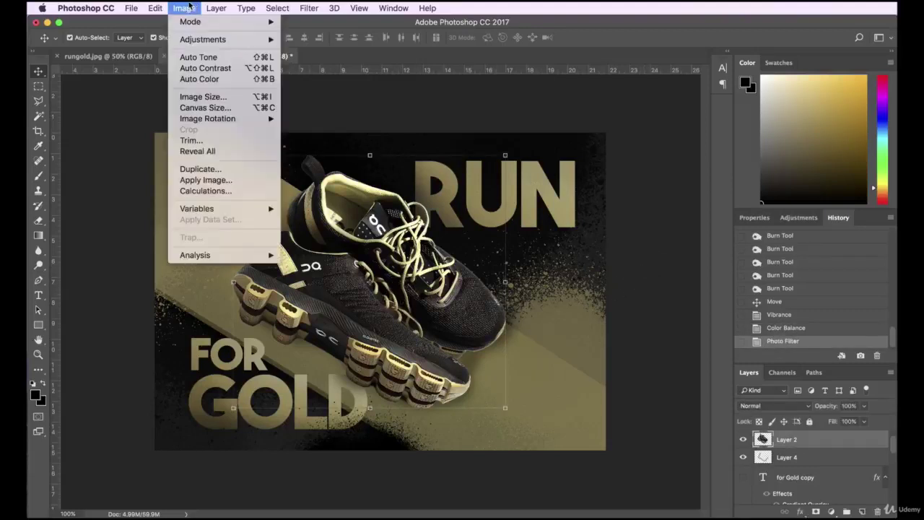
pyautogui.moveTo(201, 39)
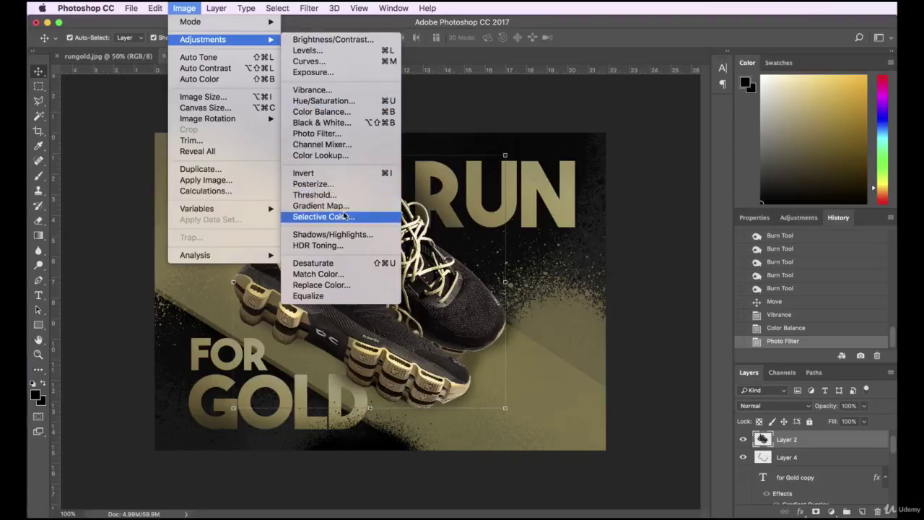
pyautogui.click(187, 8)
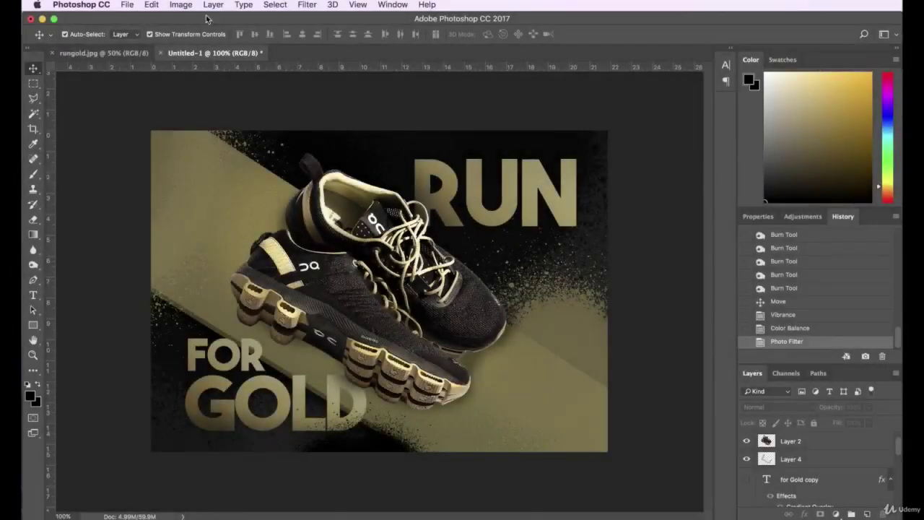
pyautogui.click(182, 5)
pyautogui.press('Escape')
# Open a Shadows/Highlights adjustment on the shoe layer and set color to +47 and midtone to -22.
pyautogui.click(791, 440)
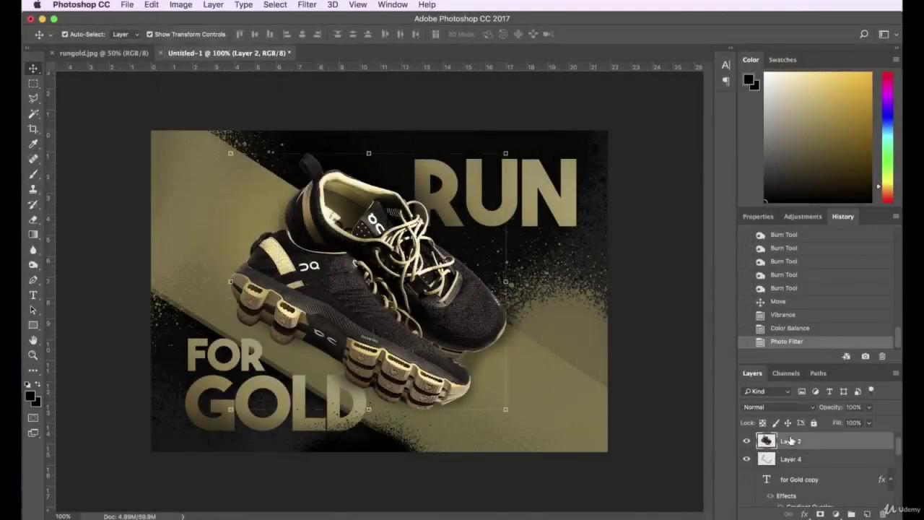
pyautogui.click(186, 4)
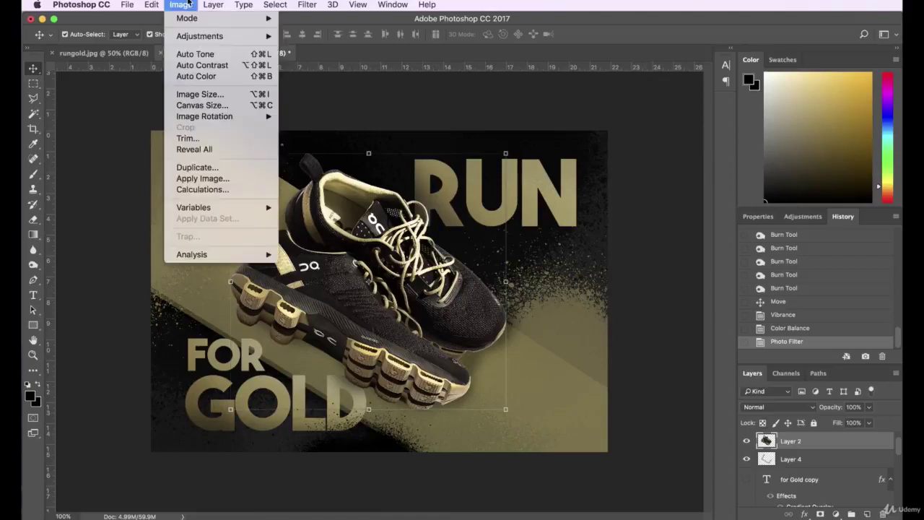
pyautogui.moveTo(188, 41)
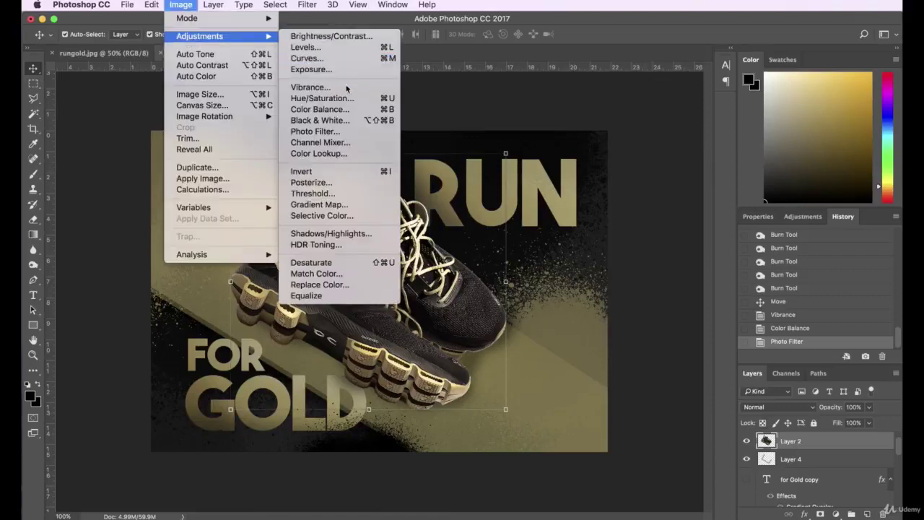
pyautogui.click(332, 234)
pyautogui.moveTo(629, 192); pyautogui.dragTo(623, 148)
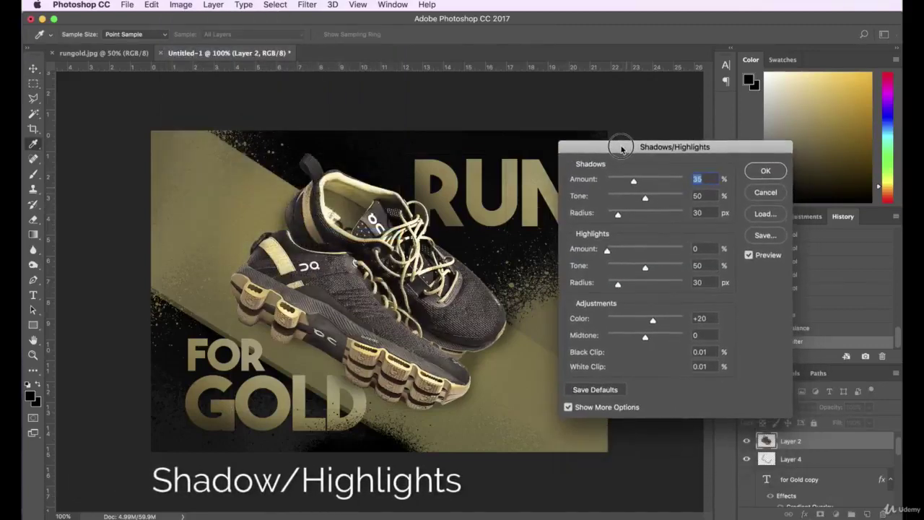
pyautogui.moveTo(638, 338); pyautogui.dragTo(663, 340)
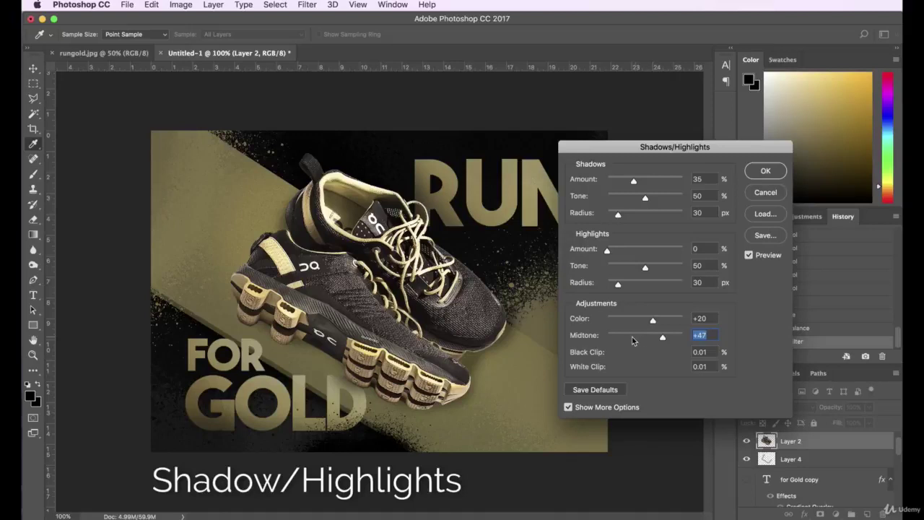
pyautogui.click(634, 338)
pyautogui.click(668, 322)
pyautogui.moveTo(660, 322)
pyautogui.mouseDown()
pyautogui.moveTo(675, 321)
pyautogui.moveTo(664, 323)
pyautogui.mouseUp()
# Set the Shadows/Highlights highlights amount to 50%, tone to 46% and radius to 86 px.
pyautogui.click(639, 284)
pyautogui.moveTo(664, 272); pyautogui.dragTo(645, 250)
pyautogui.click(642, 269)
pyautogui.click(646, 249)
# Set the Shadows/Highlights shadows radius to 144 px, tone to 32% and amount to 30%.
pyautogui.click(654, 215)
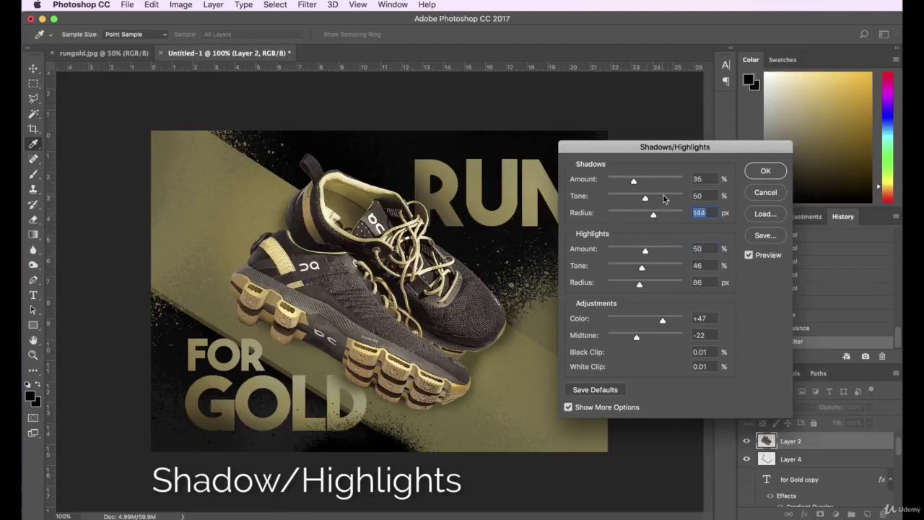
pyautogui.click(663, 198)
pyautogui.click(635, 198)
pyautogui.moveTo(635, 198)
pyautogui.mouseDown()
pyautogui.moveTo(608, 197)
pyautogui.moveTo(645, 203)
pyautogui.moveTo(613, 181)
pyautogui.moveTo(681, 197)
pyautogui.moveTo(630, 194)
pyautogui.mouseUp()
pyautogui.click(654, 182)
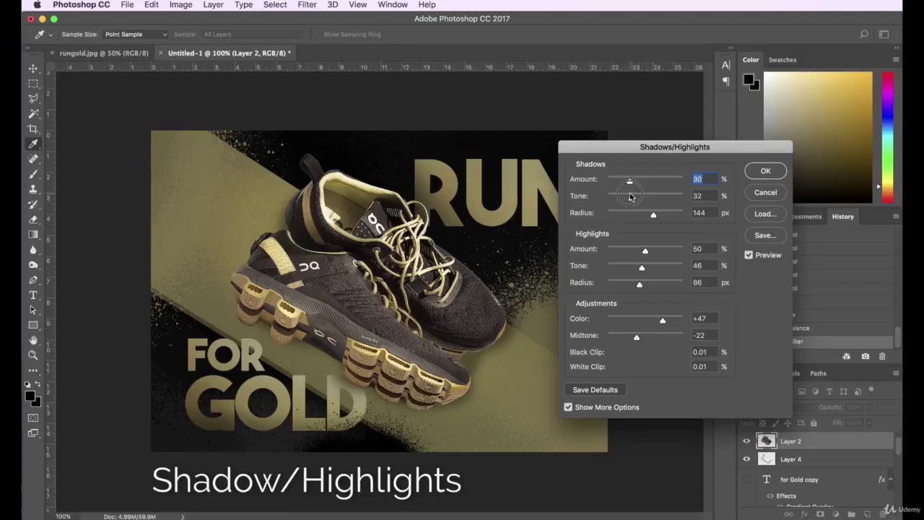
# Refine the adjustment to color +24, midtone -18, highlights radius 65 px and highlights tone about 37%, and apply it to the shoes.
pyautogui.moveTo(661, 322)
pyautogui.mouseDown()
pyautogui.moveTo(652, 320)
pyautogui.moveTo(660, 320)
pyautogui.moveTo(647, 337)
pyautogui.moveTo(661, 341)
pyautogui.moveTo(626, 338)
pyautogui.moveTo(671, 323)
pyautogui.moveTo(658, 326)
pyautogui.mouseUp()
pyautogui.click(653, 284)
pyautogui.click(628, 284)
pyautogui.click(667, 268)
pyautogui.moveTo(667, 269); pyautogui.dragTo(628, 268)
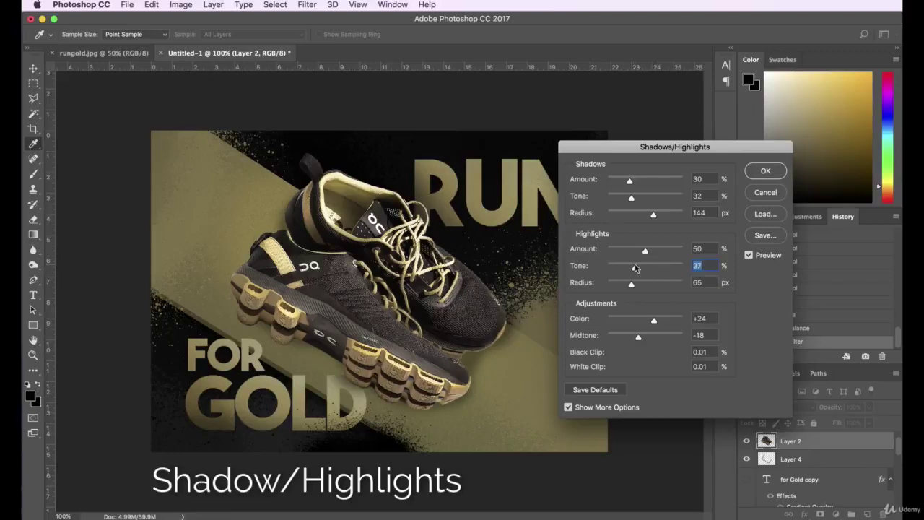
pyautogui.click(764, 171)
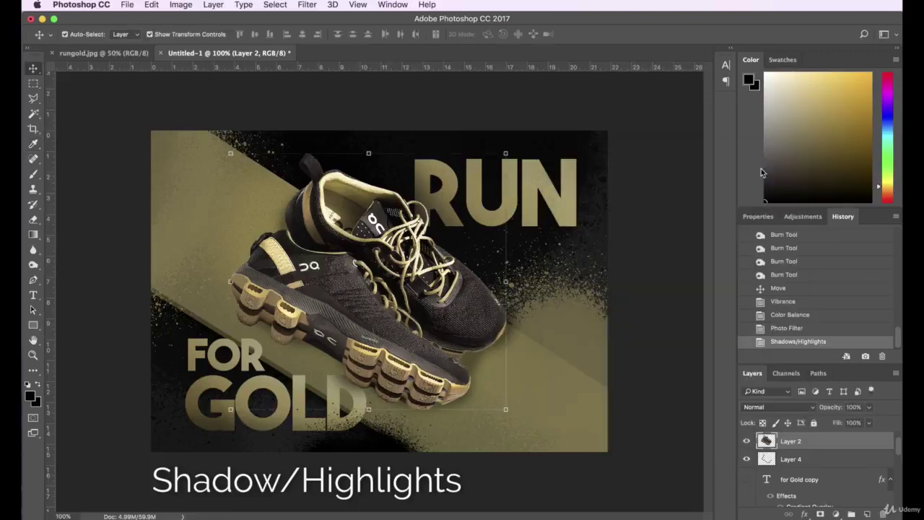
# Compare the shoes with and without Shadows/Highlights using the history states, ending on the adjusted version.
pyautogui.click(787, 329)
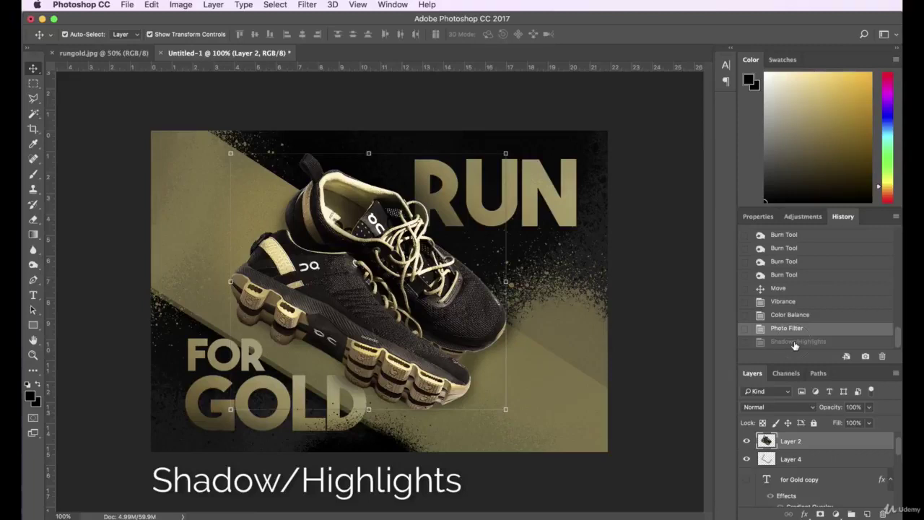
pyautogui.click(794, 343)
pyautogui.click(795, 330)
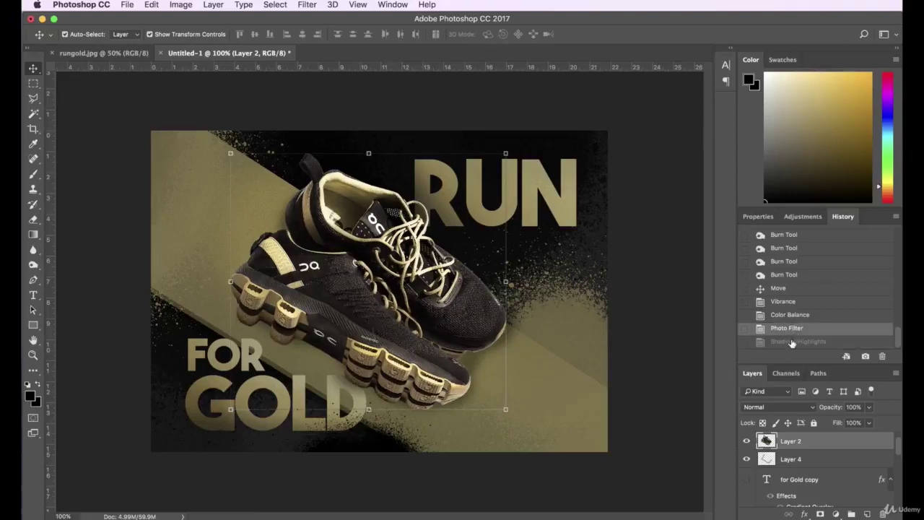
pyautogui.click(794, 342)
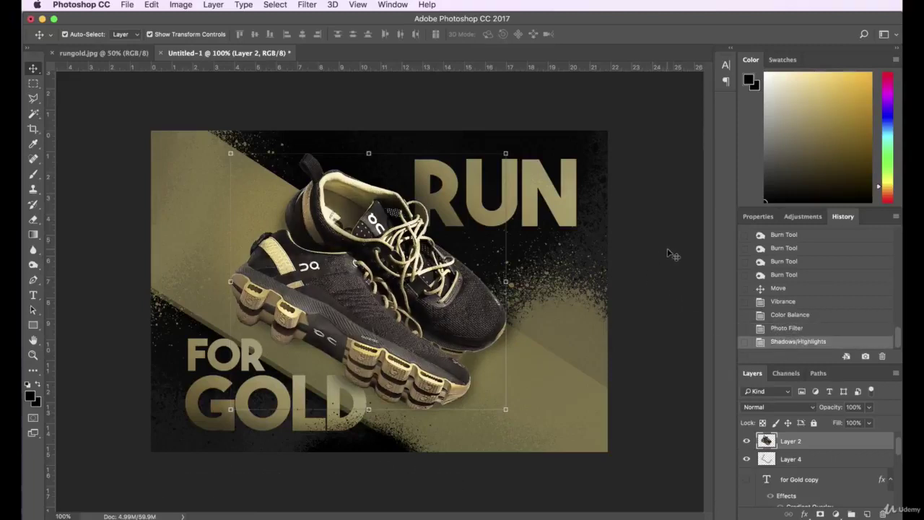
# Apply a Brightness/Contrast adjustment to the shoes with brightness 0 and contrast -24.
pyautogui.click(180, 4)
pyautogui.moveTo(193, 40)
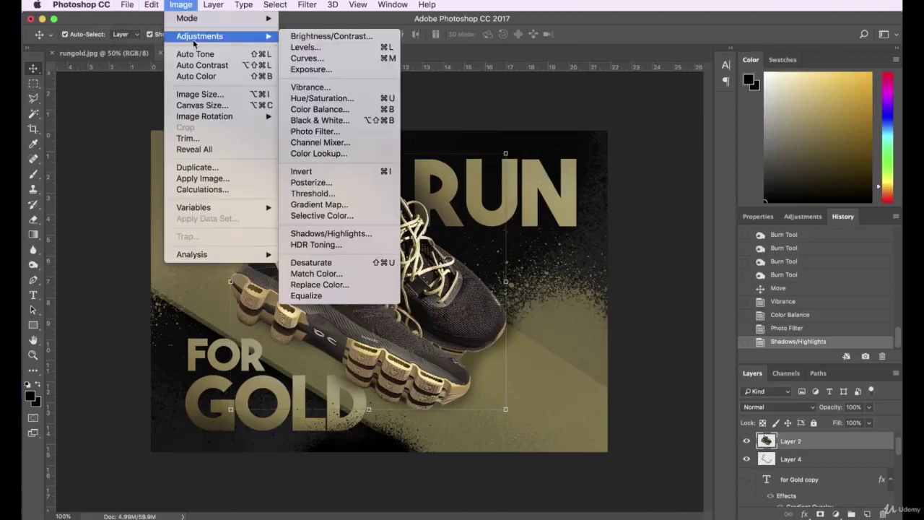
pyautogui.click(318, 36)
pyautogui.moveTo(596, 302); pyautogui.dragTo(528, 326)
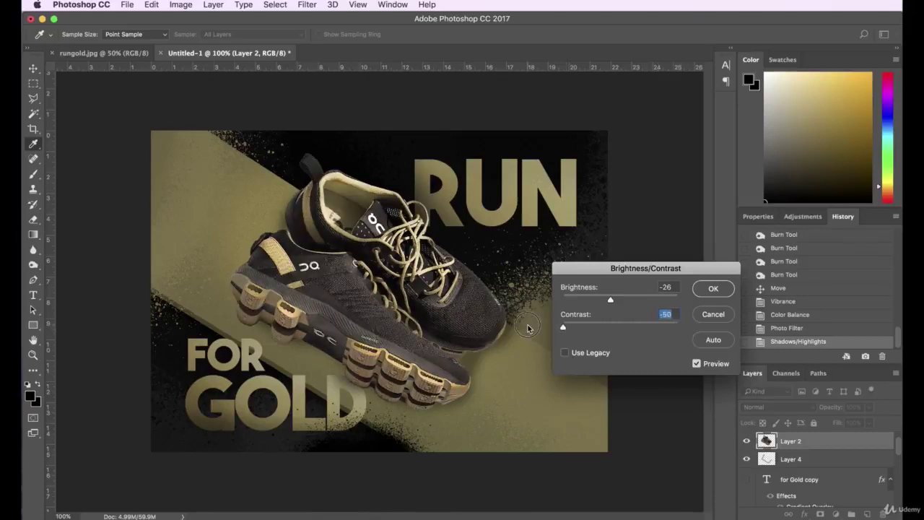
pyautogui.click(637, 301)
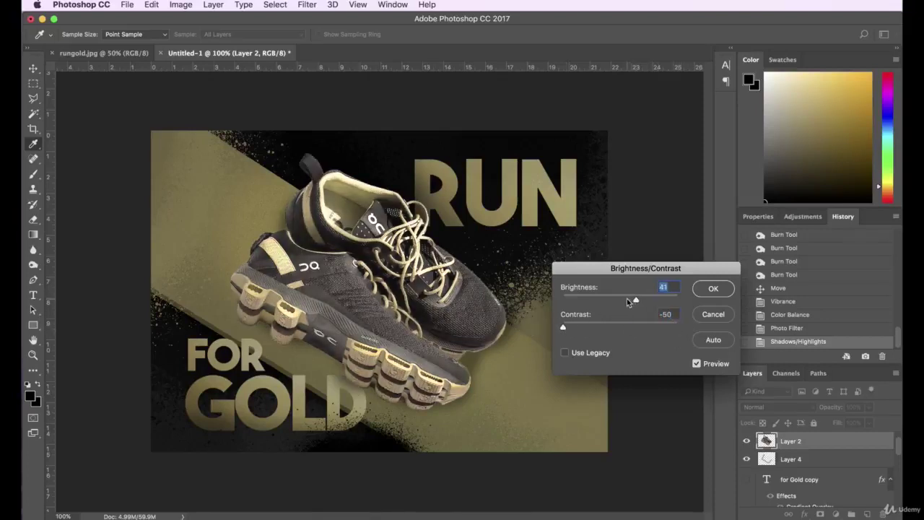
pyautogui.click(618, 302)
pyautogui.click(598, 301)
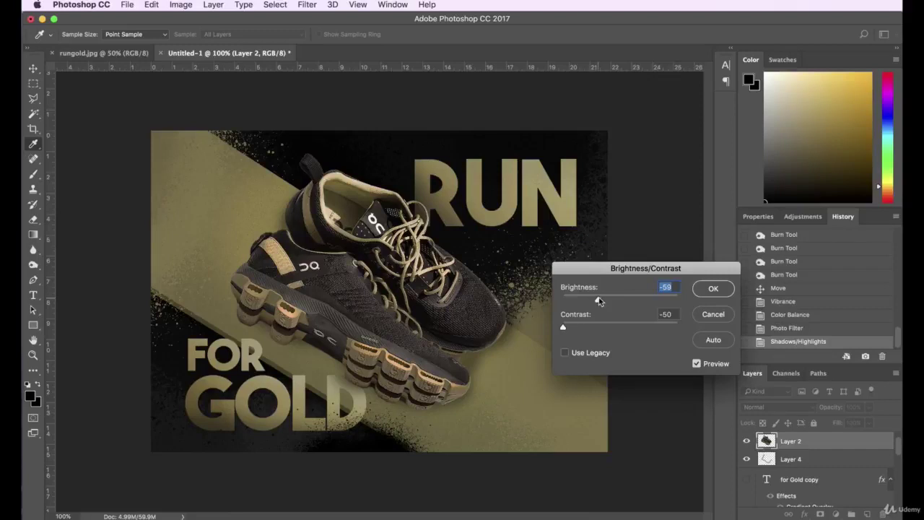
pyautogui.click(618, 301)
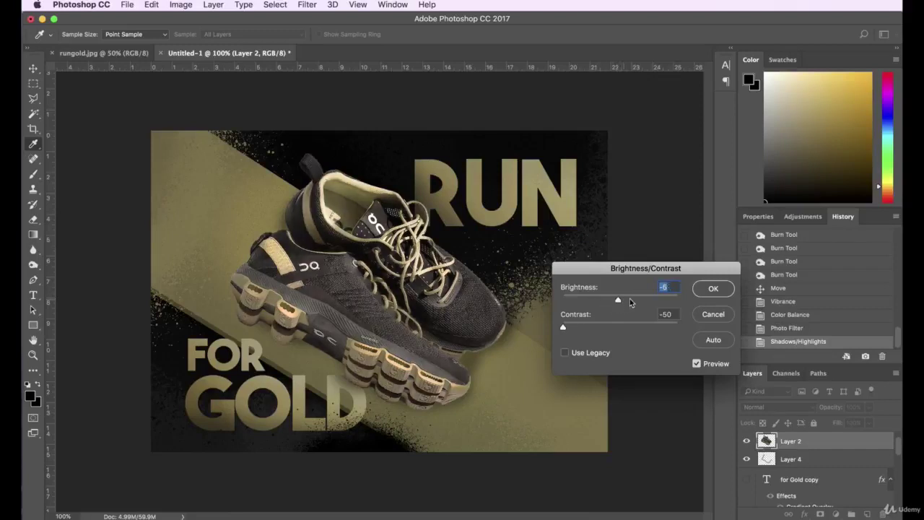
pyautogui.write('0')
pyautogui.click(593, 326)
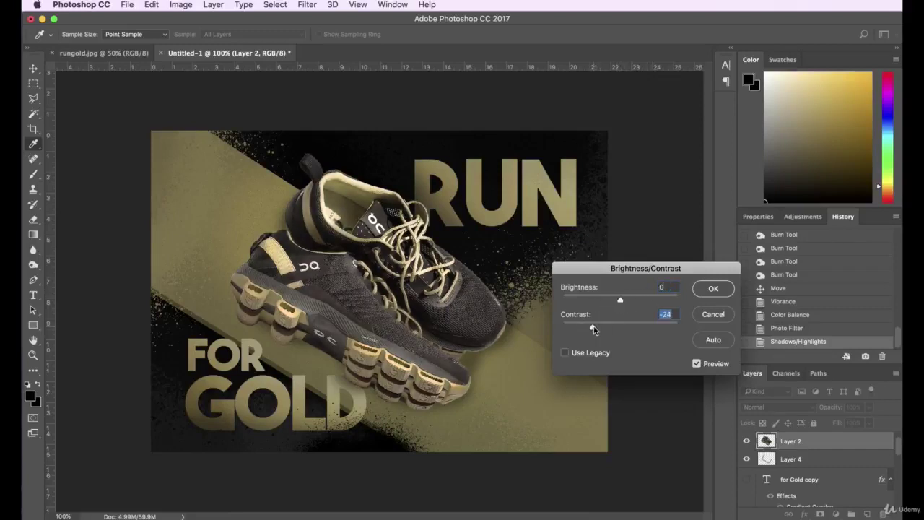
pyautogui.click(714, 289)
# Compare the shoes before and after Brightness/Contrast using the history states, ending on the adjusted version with no layer selected.
pyautogui.click(789, 328)
pyautogui.click(787, 342)
pyautogui.click(787, 330)
pyautogui.click(787, 342)
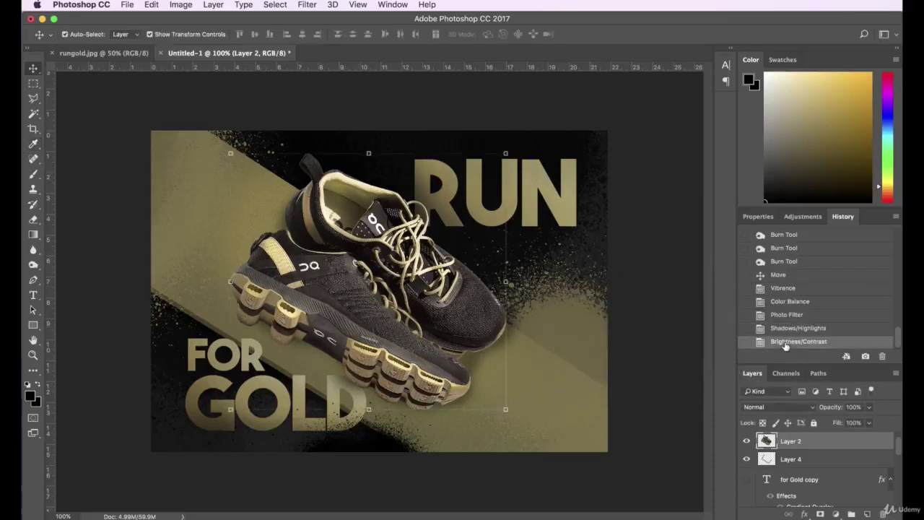
pyautogui.click(654, 273)
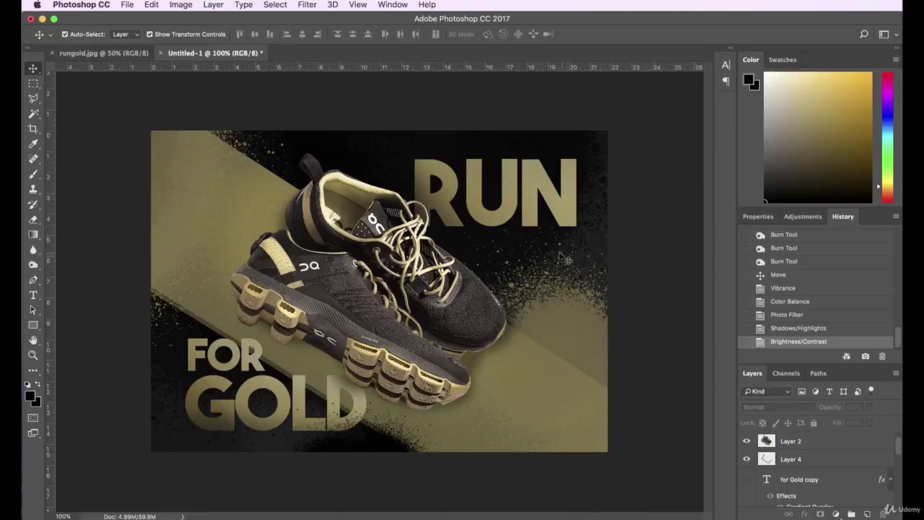
# Examine the grey background stripe layer in gold2.psd and bring up the Burn Tool for reference, ending on the Move Tool.
pyautogui.click(299, 386)
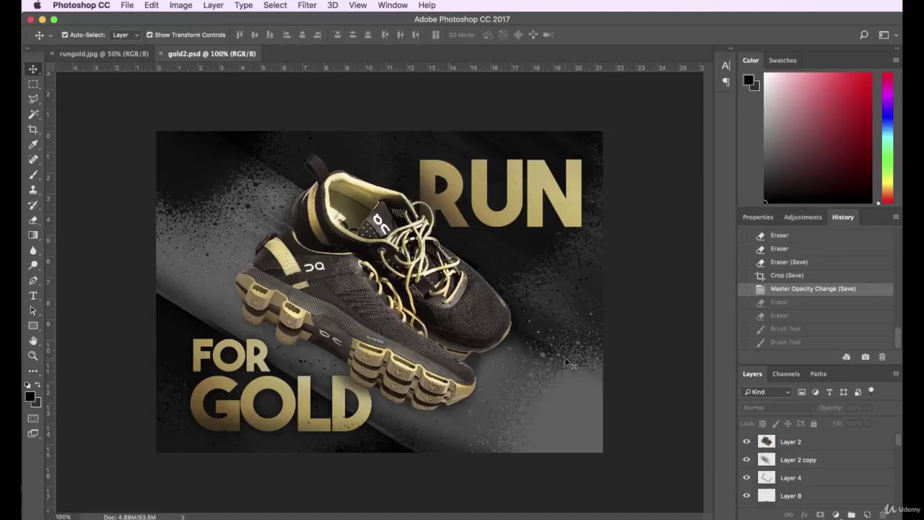
pyautogui.click(217, 318)
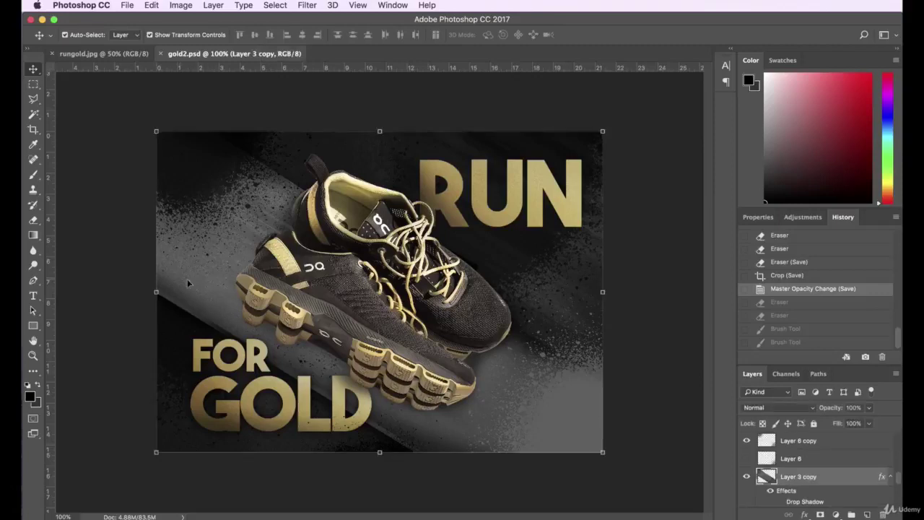
pyautogui.click(72, 181)
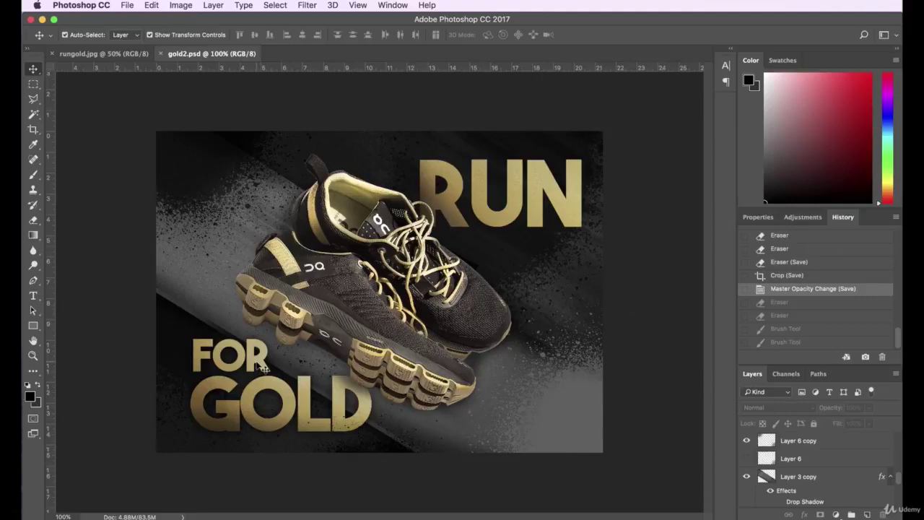
pyautogui.moveTo(43, 265); pyautogui.dragTo(81, 278)
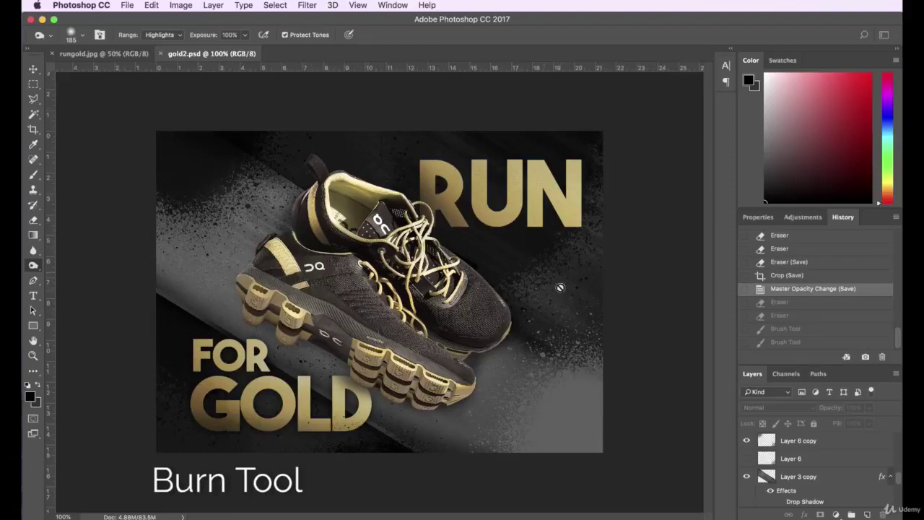
pyautogui.click(33, 71)
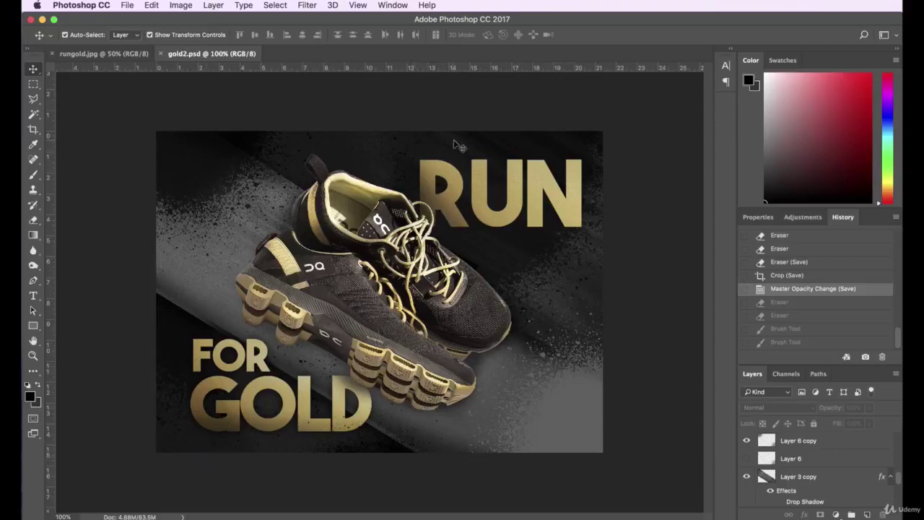
# Select the FOR GOLD lettering layer and look through the filters for adding noise without applying any.
pyautogui.click(308, 406)
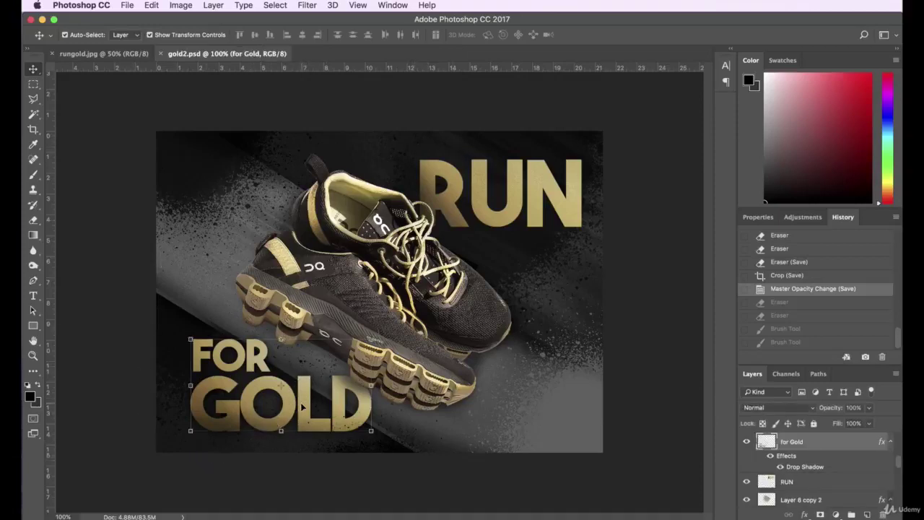
pyautogui.click(307, 5)
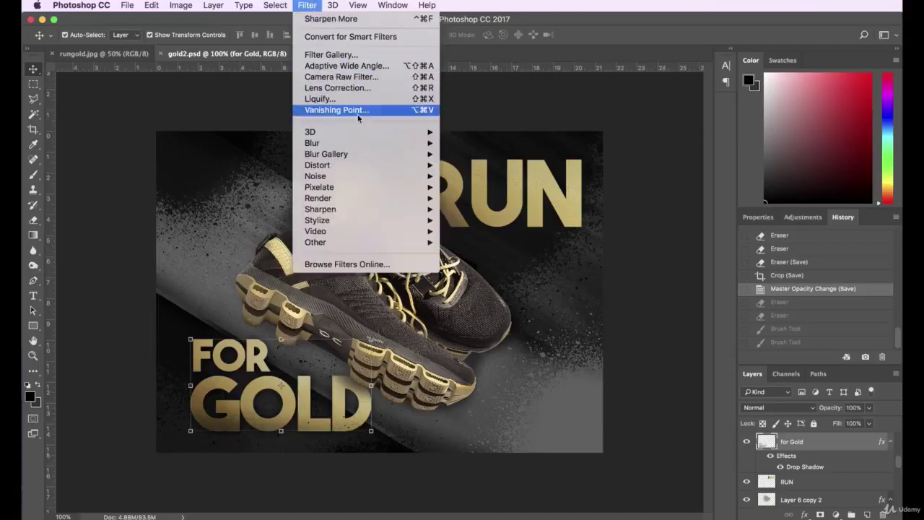
pyautogui.moveTo(421, 187)
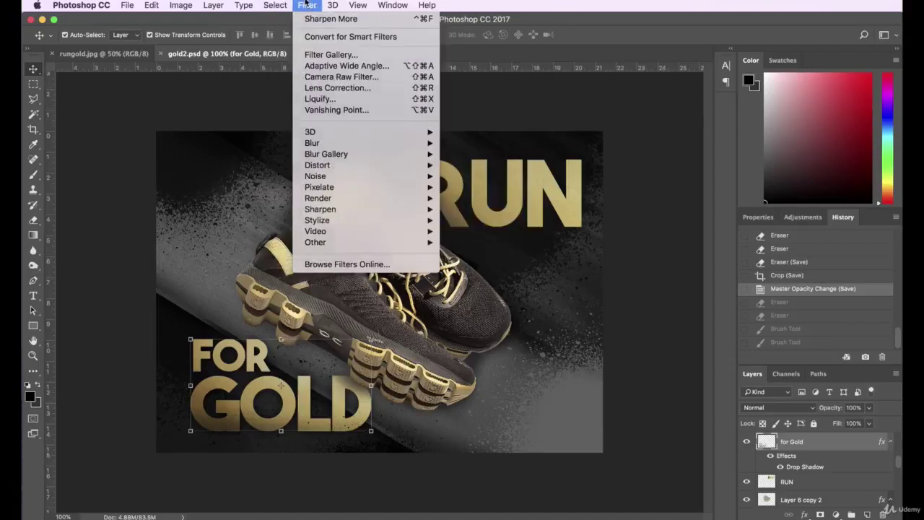
pyautogui.click(281, 322)
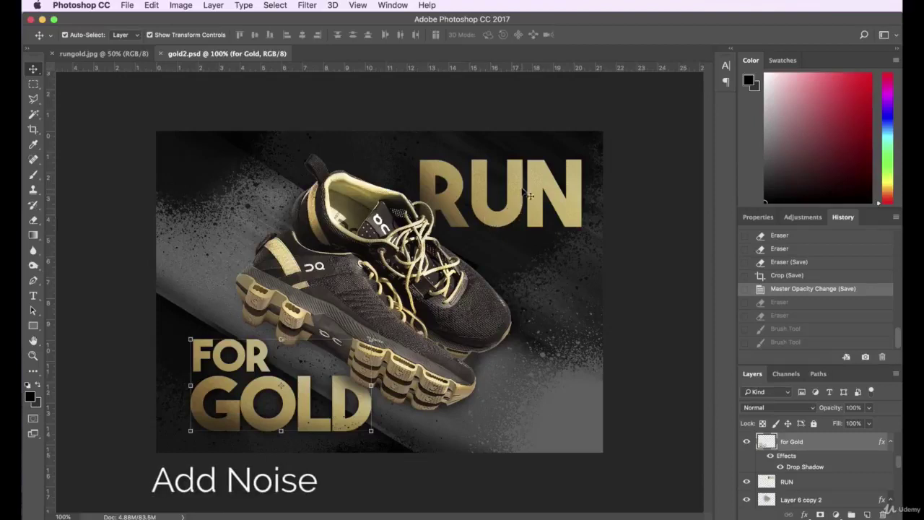
pyautogui.click(632, 295)
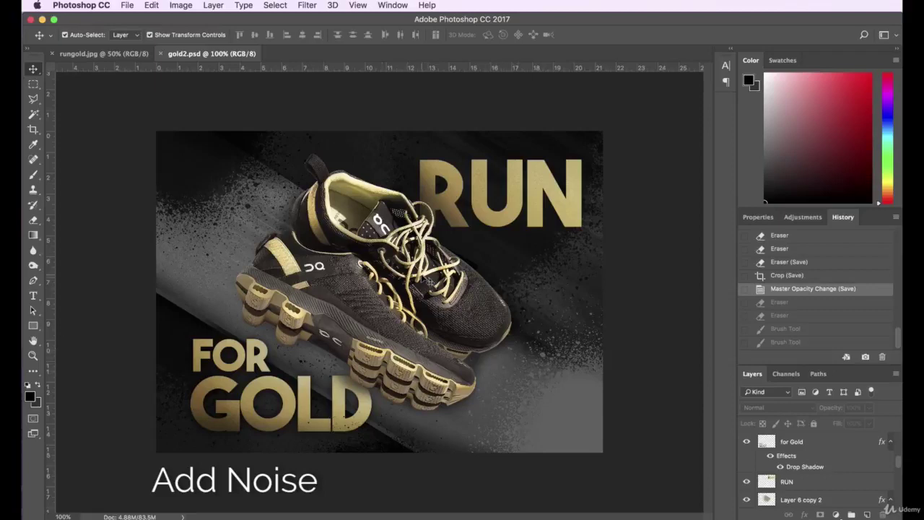
# Duplicate the shoes layer Layer 2 within gold2.psd and shift the copy slightly up and to the left.
pyautogui.click(422, 290)
pyautogui.click(244, 5)
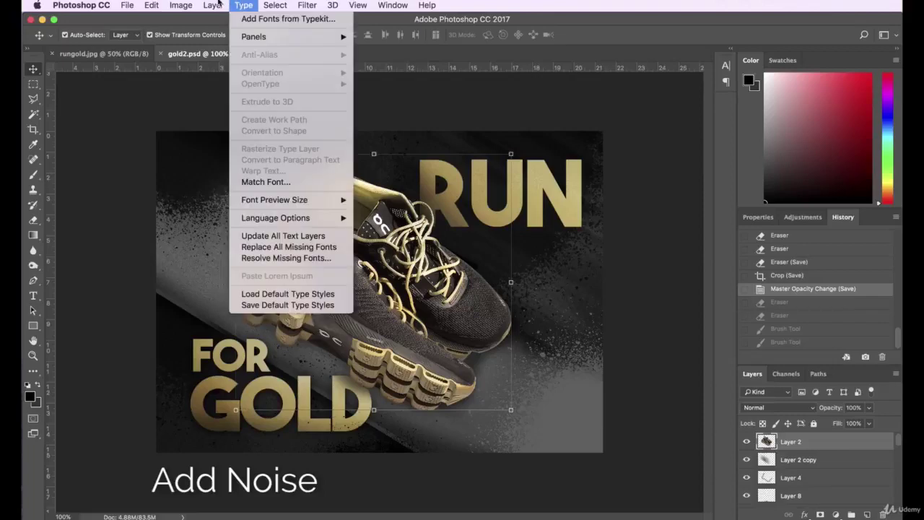
pyautogui.click(233, 51)
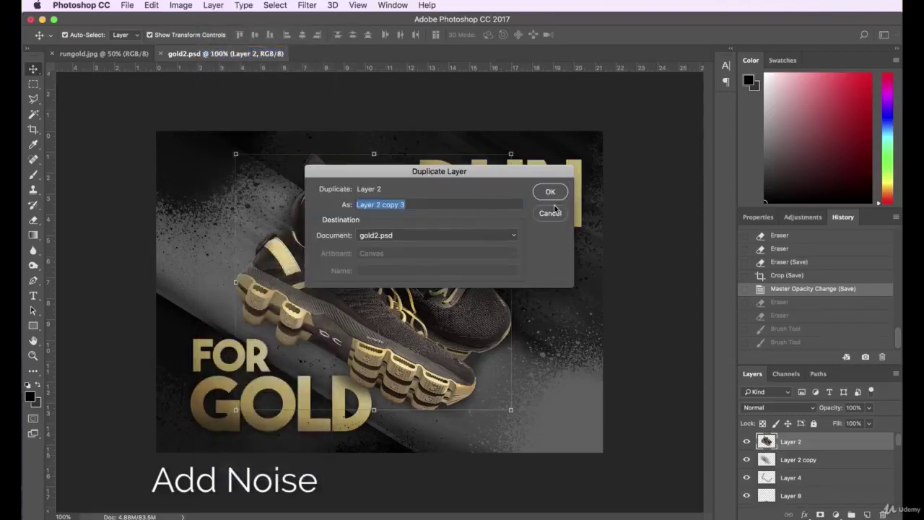
pyautogui.click(560, 198)
pyautogui.moveTo(454, 307)
pyautogui.mouseDown()
pyautogui.moveTo(399, 219)
pyautogui.moveTo(478, 216)
pyautogui.moveTo(453, 290)
pyautogui.mouseUp()
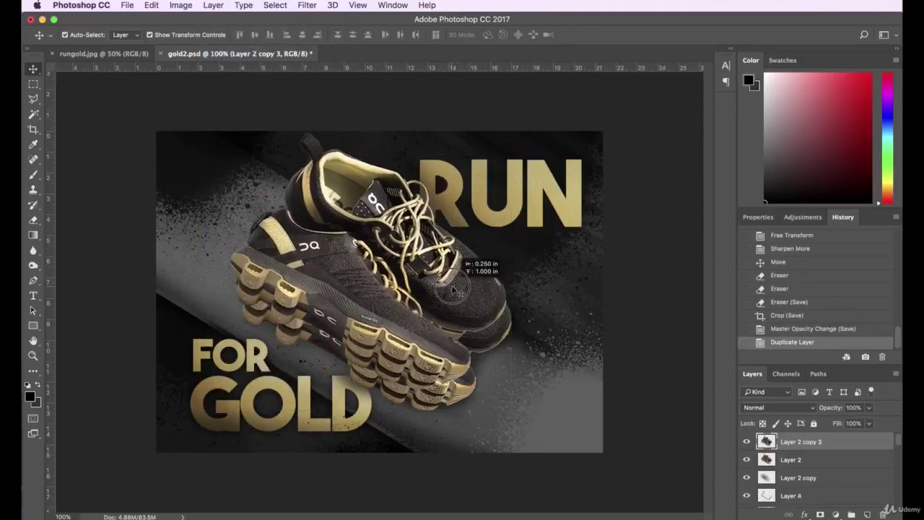
# Apply a diagonal Motion Blur with a distance of 969 pixels to the duplicated shoes layer, following the stripe's direction.
pyautogui.click(307, 5)
pyautogui.moveTo(419, 168)
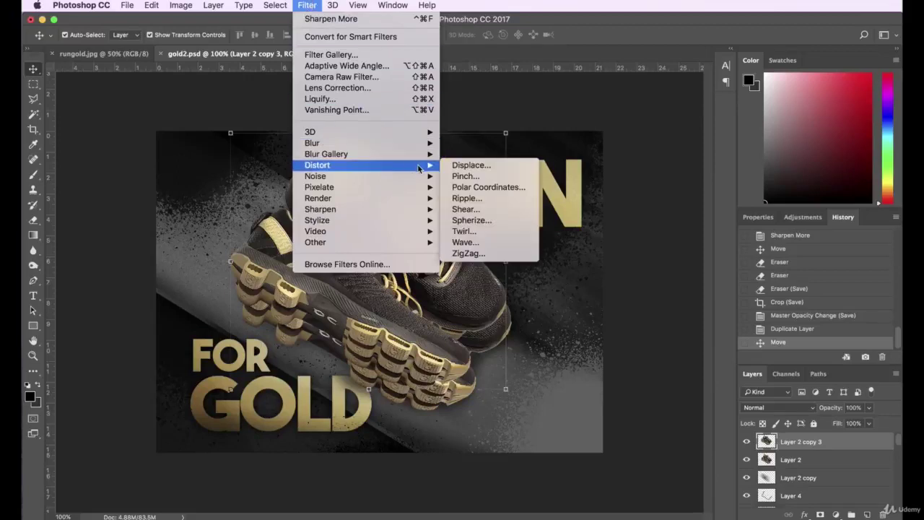
pyautogui.moveTo(415, 144)
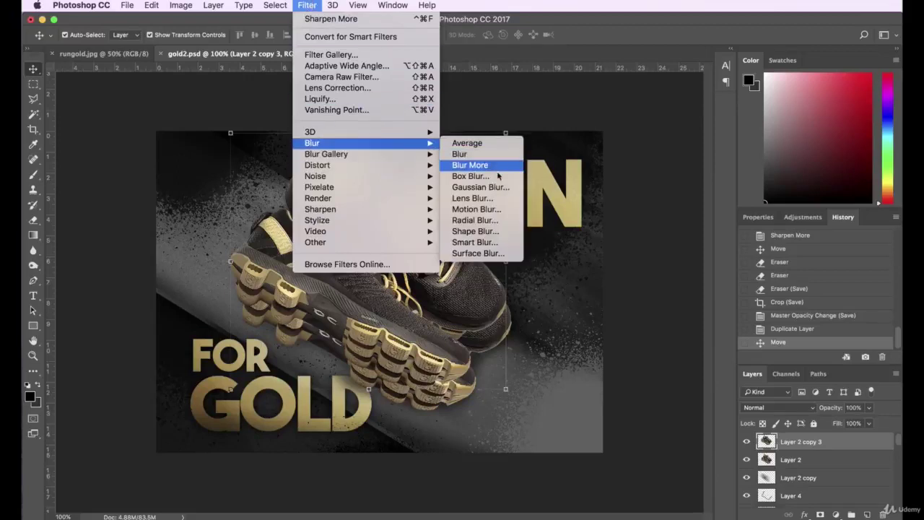
pyautogui.click(486, 210)
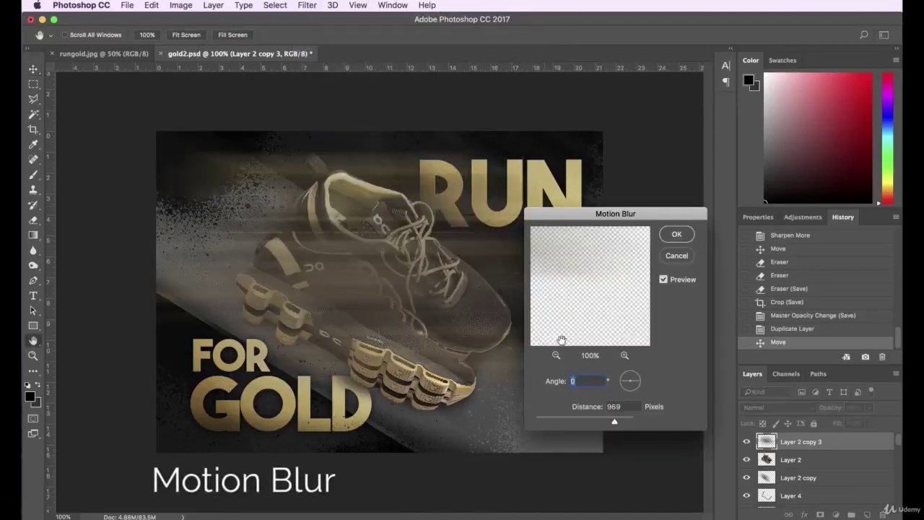
pyautogui.moveTo(625, 382); pyautogui.dragTo(622, 378)
pyautogui.click(677, 234)
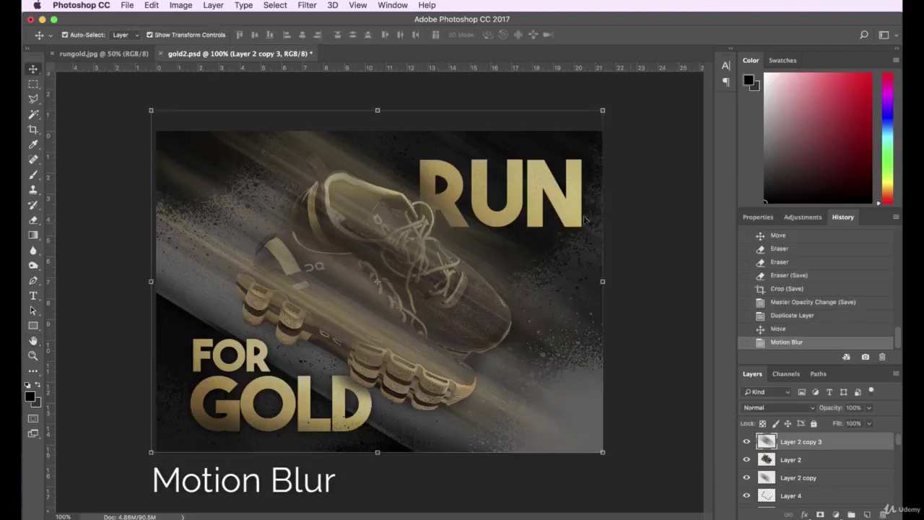
# Desaturate the motion-blurred shoes copy and sharpen it once with the Sharpen filter.
pyautogui.click(189, 4)
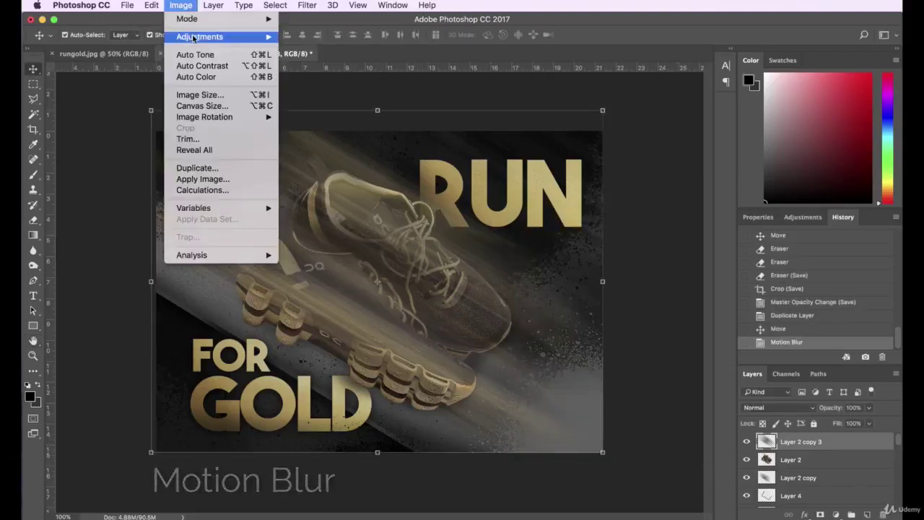
pyautogui.moveTo(216, 37)
pyautogui.click(336, 264)
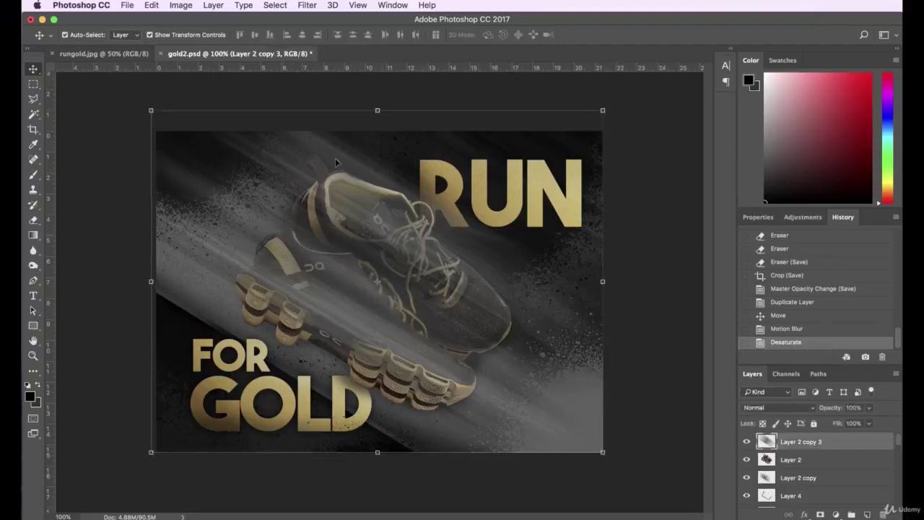
pyautogui.click(283, 5)
pyautogui.moveTo(394, 210)
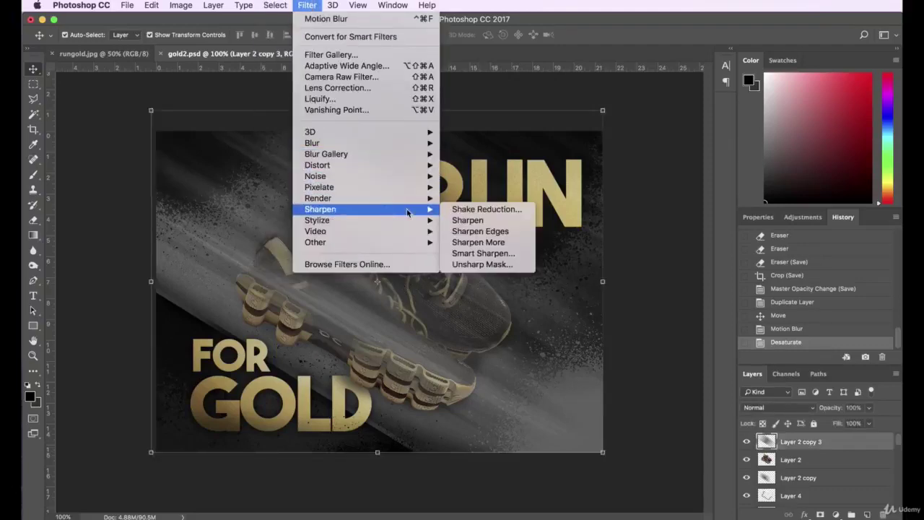
pyautogui.click(468, 221)
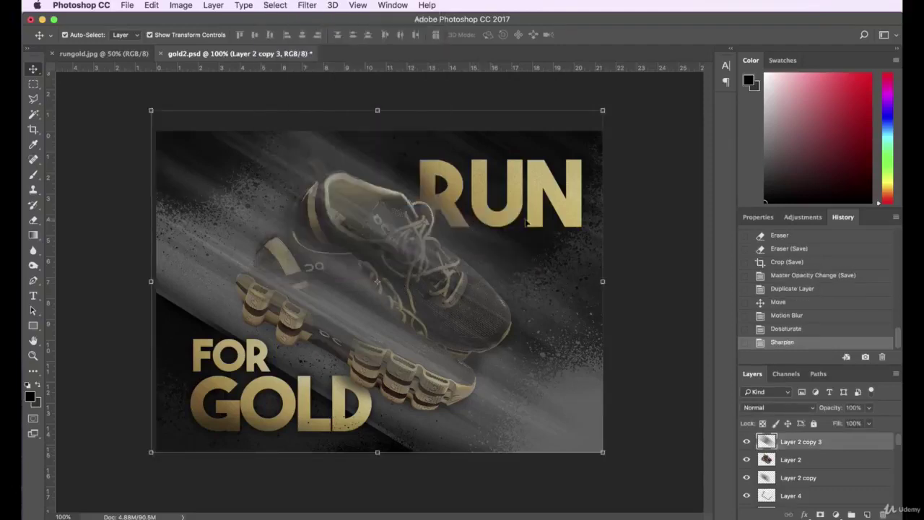
# Try the blurred copy in different positions and beneath the shoes layers, and delete it, leaving no layer selected.
pyautogui.moveTo(333, 224); pyautogui.dragTo(358, 155)
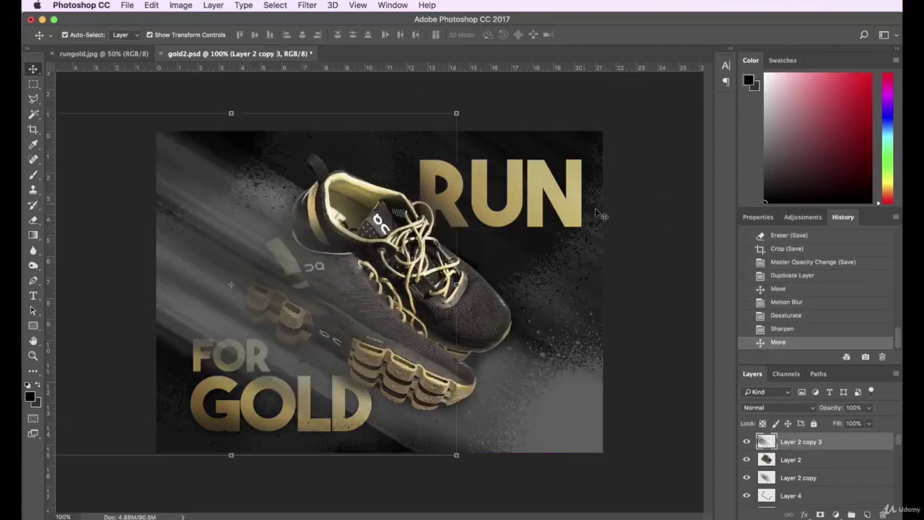
pyautogui.moveTo(241, 262); pyautogui.dragTo(377, 217)
pyautogui.moveTo(850, 444); pyautogui.dragTo(850, 486)
pyautogui.moveTo(381, 156); pyautogui.dragTo(189, 342)
pyautogui.moveTo(860, 477); pyautogui.dragTo(883, 513)
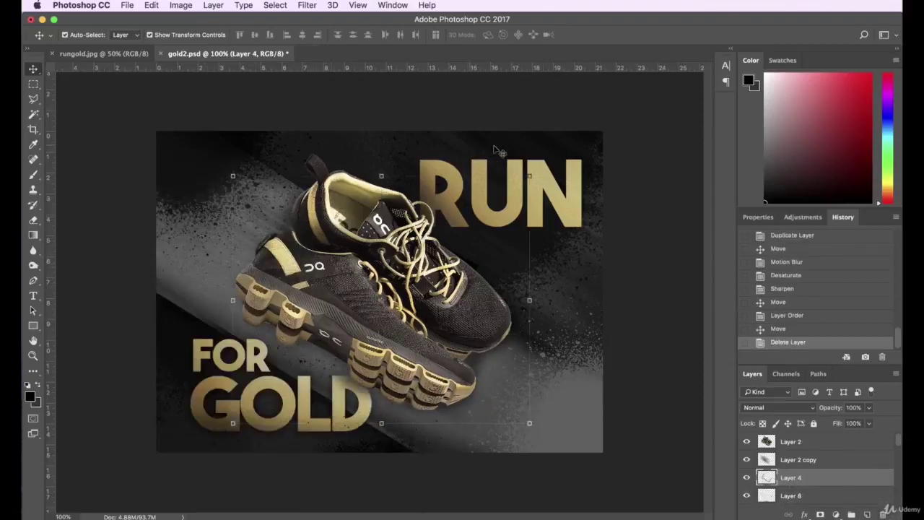
pyautogui.click(154, 232)
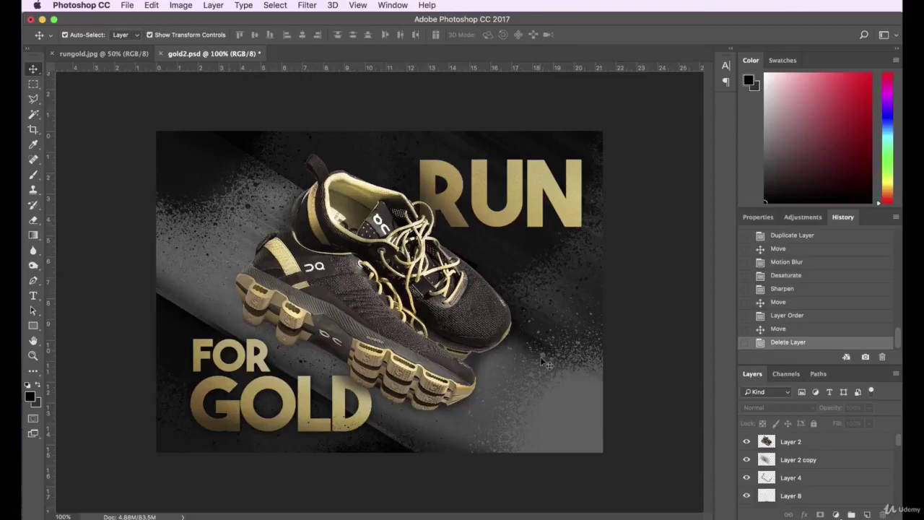
# Compare the poster with the spatter layer Layer 6 copy hidden and shown, ending with it visible.
pyautogui.click(570, 402)
pyautogui.click(747, 500)
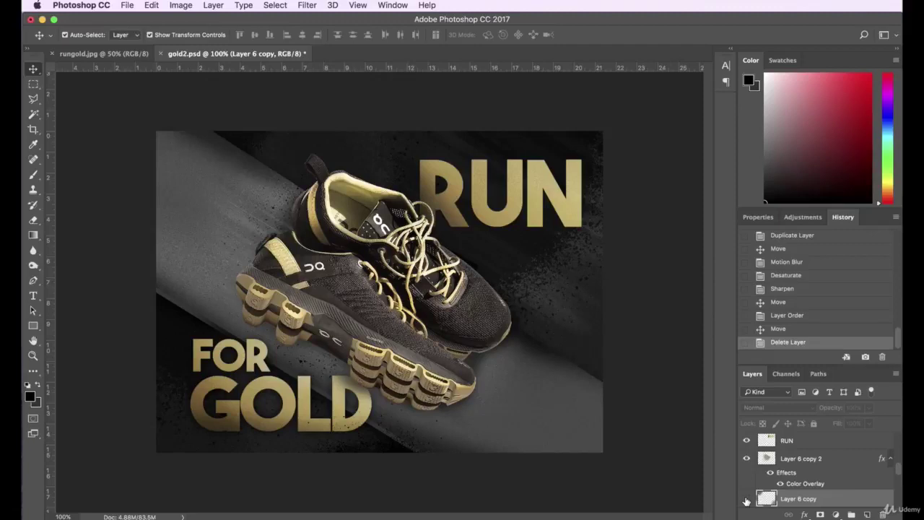
pyautogui.click(747, 499)
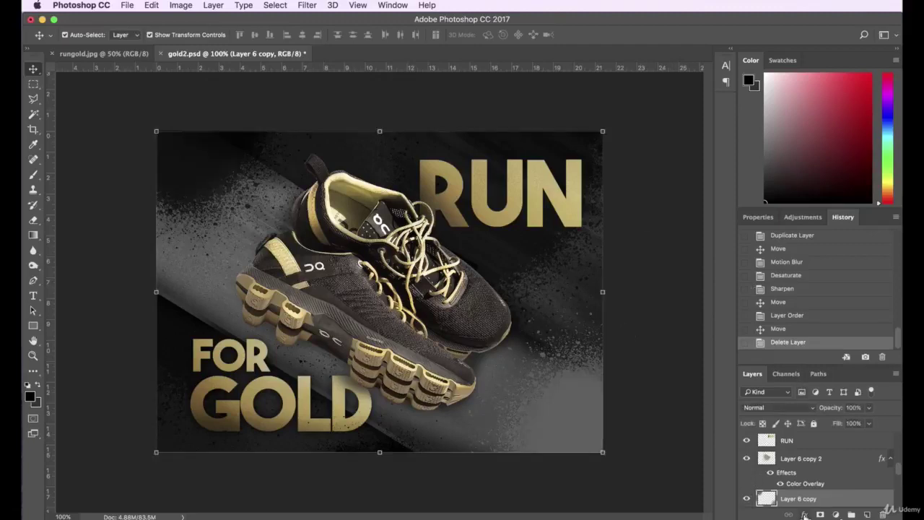
# Examine background layers Layer 9, Layer 5 and Layer 2 copy 2, toggling Layer 9's visibility and testing opacity, ending Layer 5 at 100%.
pyautogui.scroll(-2, 811, 496)
pyautogui.scroll(-2, 814, 494)
pyautogui.scroll(-3, 812, 491)
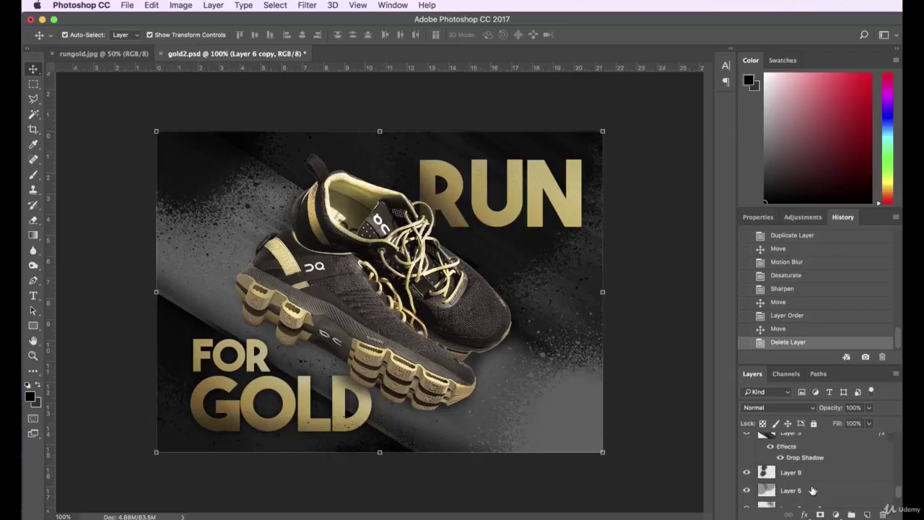
pyautogui.click(784, 473)
pyautogui.click(747, 469)
pyautogui.click(747, 468)
pyautogui.click(871, 410)
pyautogui.moveTo(859, 431)
pyautogui.mouseDown()
pyautogui.moveTo(898, 430)
pyautogui.moveTo(841, 424)
pyautogui.moveTo(877, 424)
pyautogui.mouseUp()
pyautogui.click(834, 492)
pyautogui.click(869, 408)
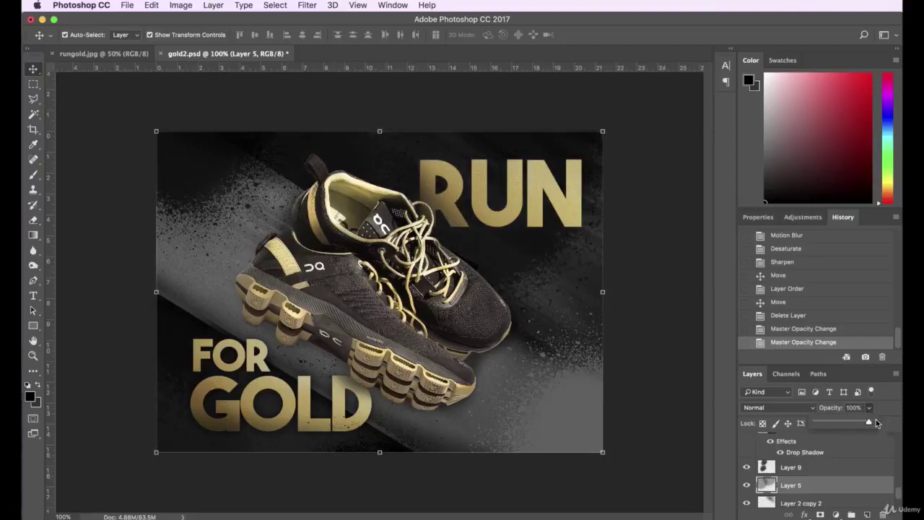
pyautogui.scroll(-1, 815, 491)
pyautogui.click(816, 498)
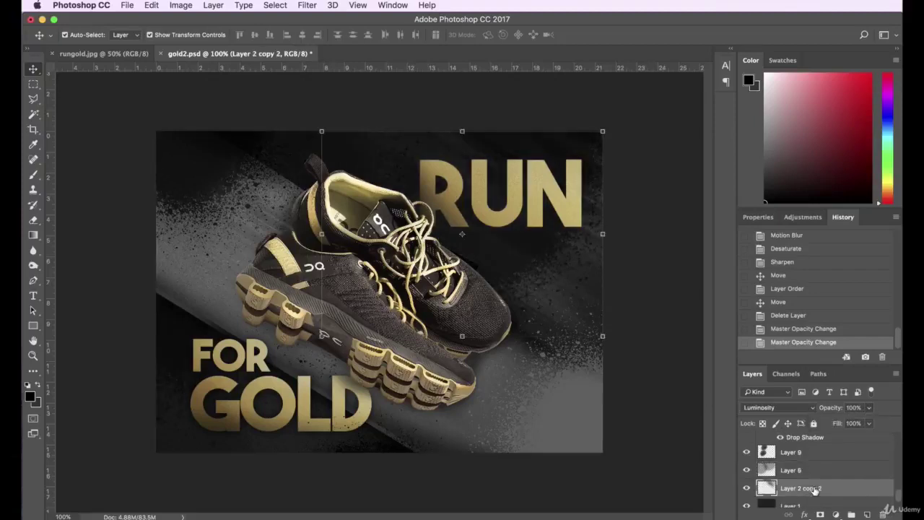
# Try a black Color Overlay at 100% opacity on the dark background layer Layer 1 and discard it.
pyautogui.scroll(-1, 824, 488)
pyautogui.doubleClick(827, 486)
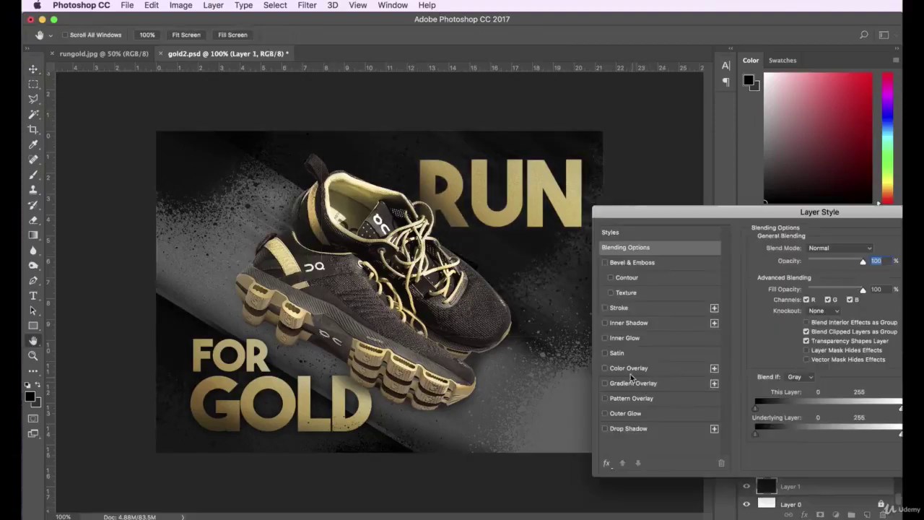
pyautogui.click(628, 369)
pyautogui.press('Return')
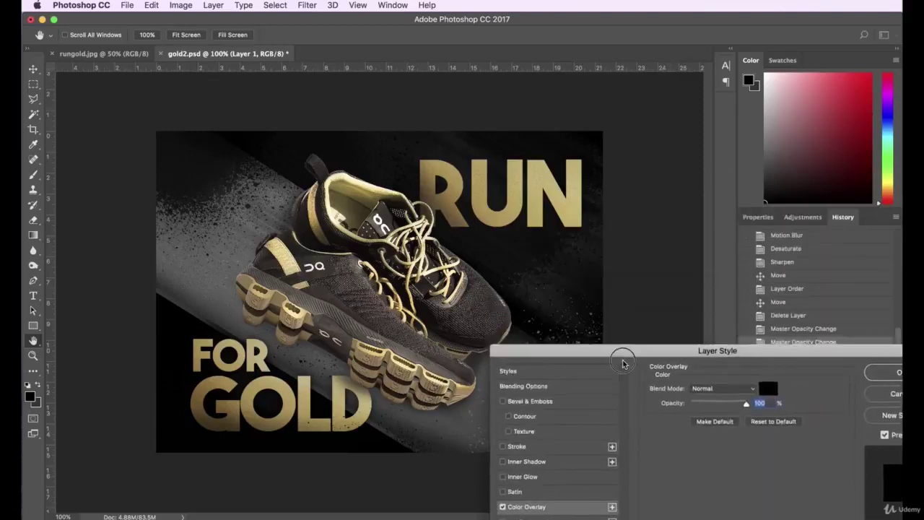
pyautogui.moveTo(766, 369); pyautogui.dragTo(721, 318)
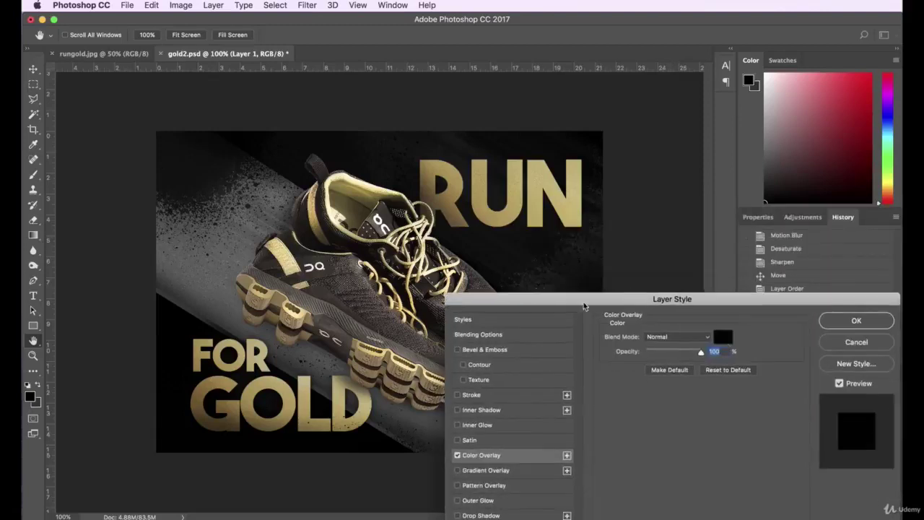
pyautogui.click(848, 344)
# Try moving the spatter layer Layer 6 copy toward the poster's upper right, undo the move and clear the layer selection.
pyautogui.moveTo(568, 421); pyautogui.dragTo(651, 181)
pyautogui.press('super+z')
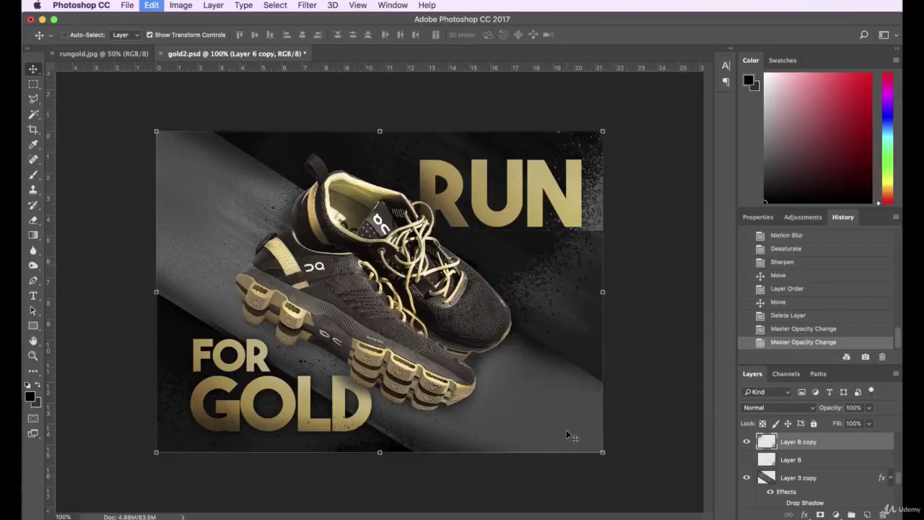
pyautogui.click(654, 313)
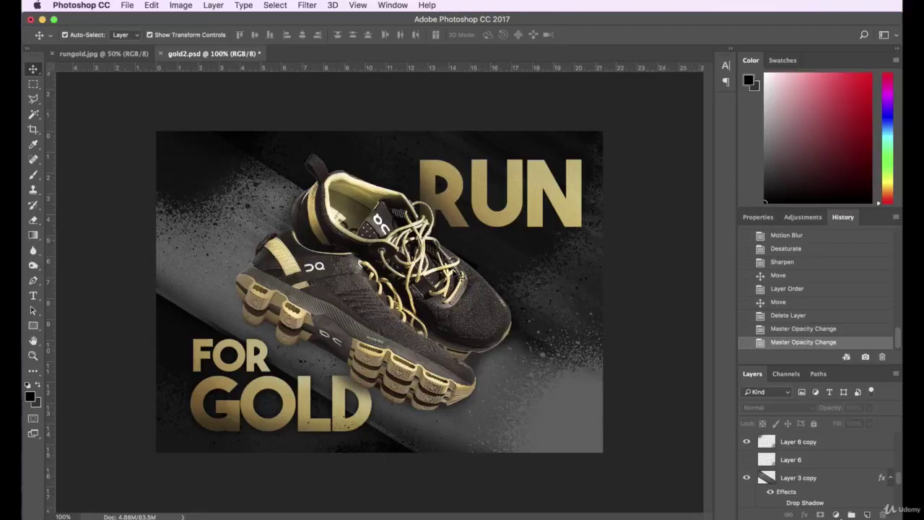
# Compare the finished poster with the gold-striped version in rungold.jpg, ending back in gold2.psd.
pyautogui.click(122, 54)
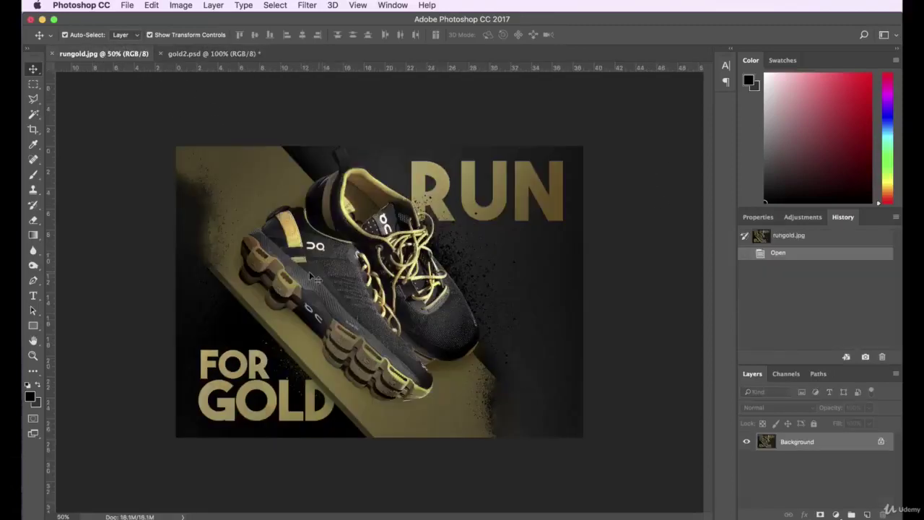
pyautogui.click(206, 54)
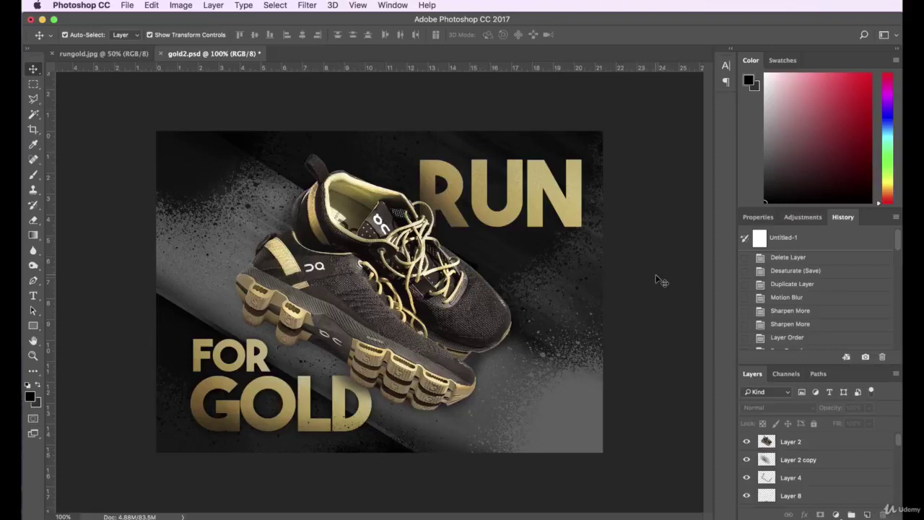
pyautogui.click(181, 5)
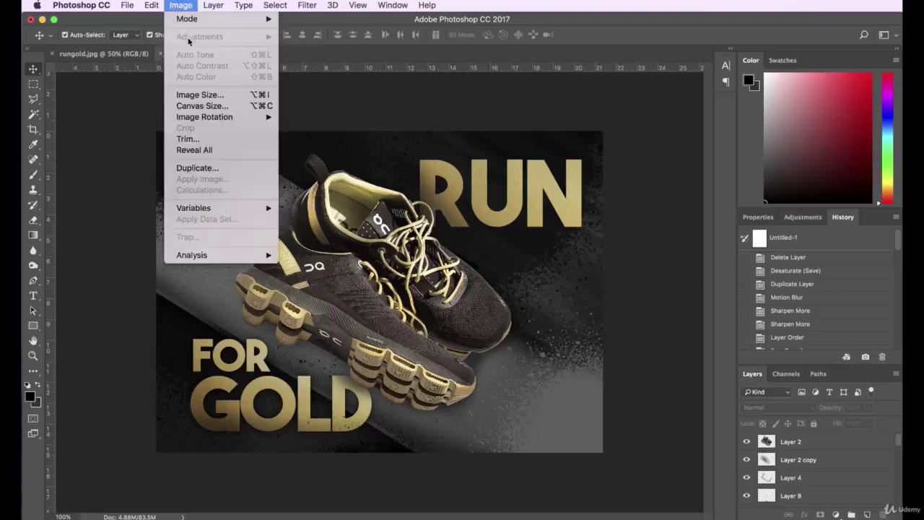
pyautogui.click(551, 247)
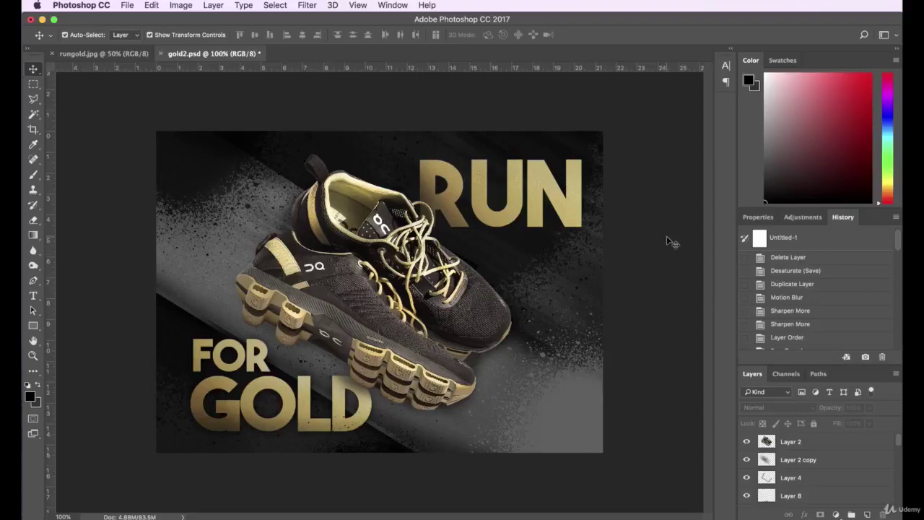